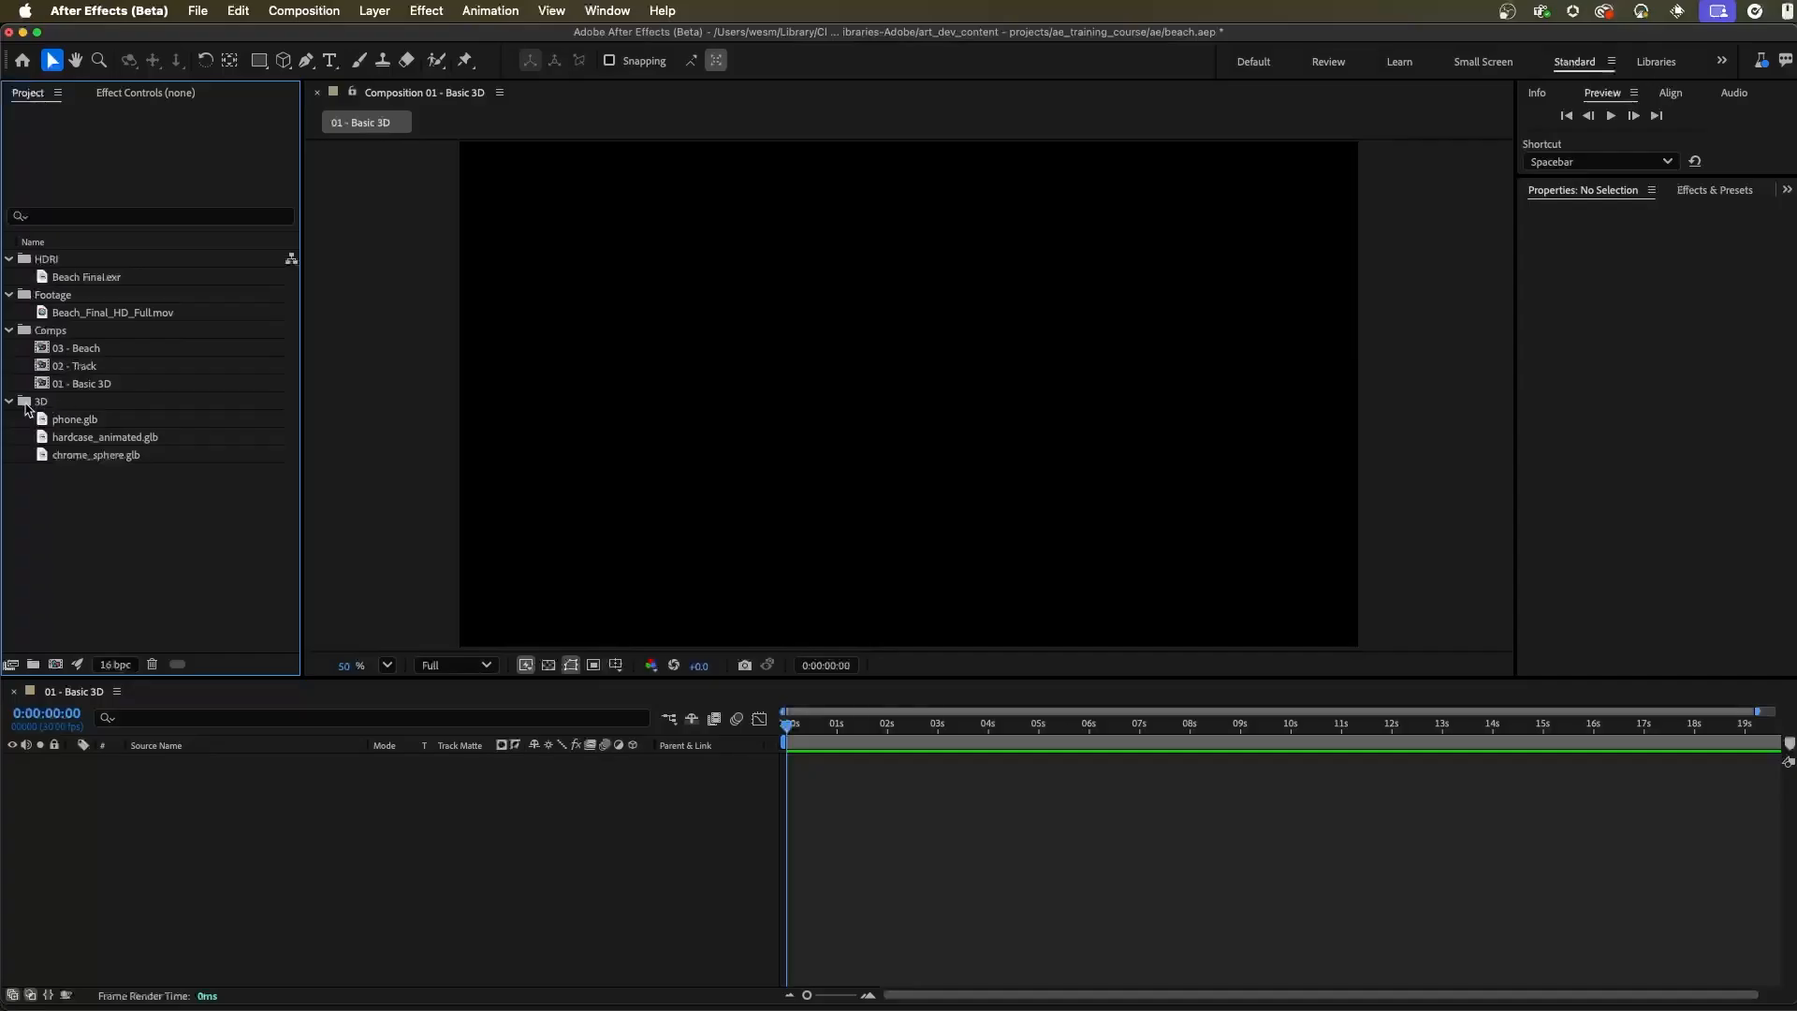
click(32, 403)
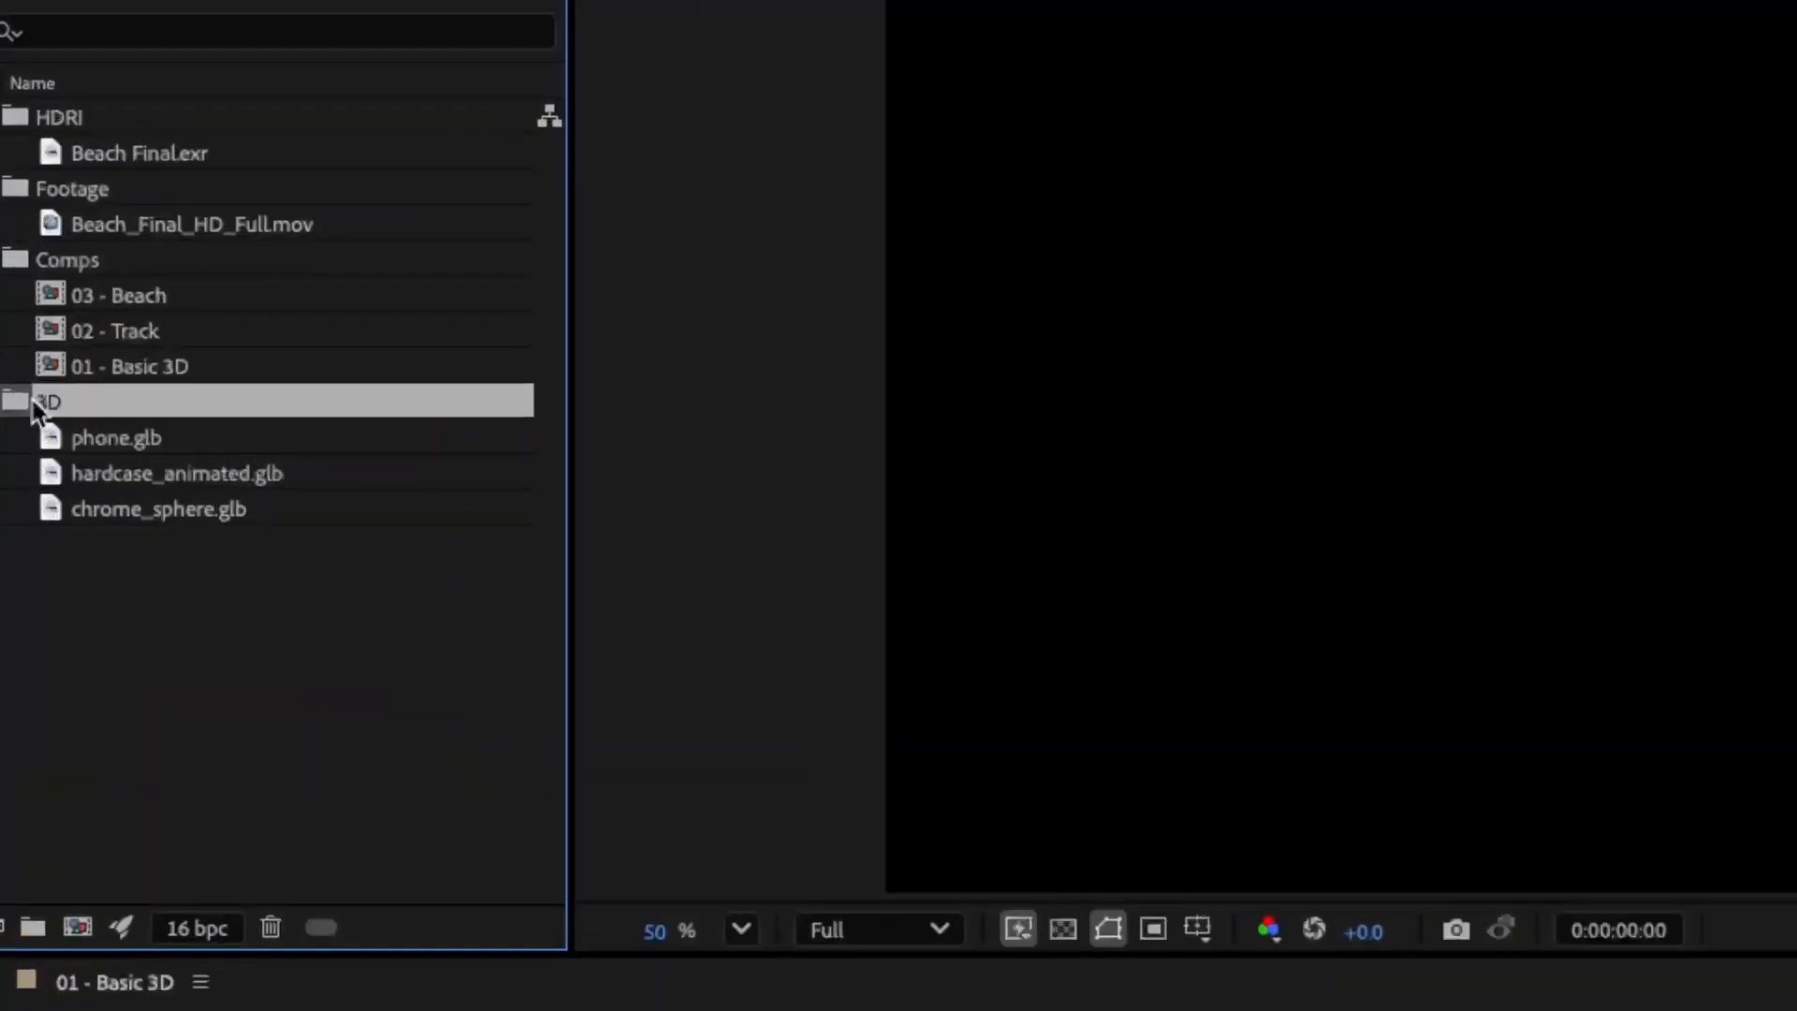
right_click(33, 403)
mouse_move(234, 504)
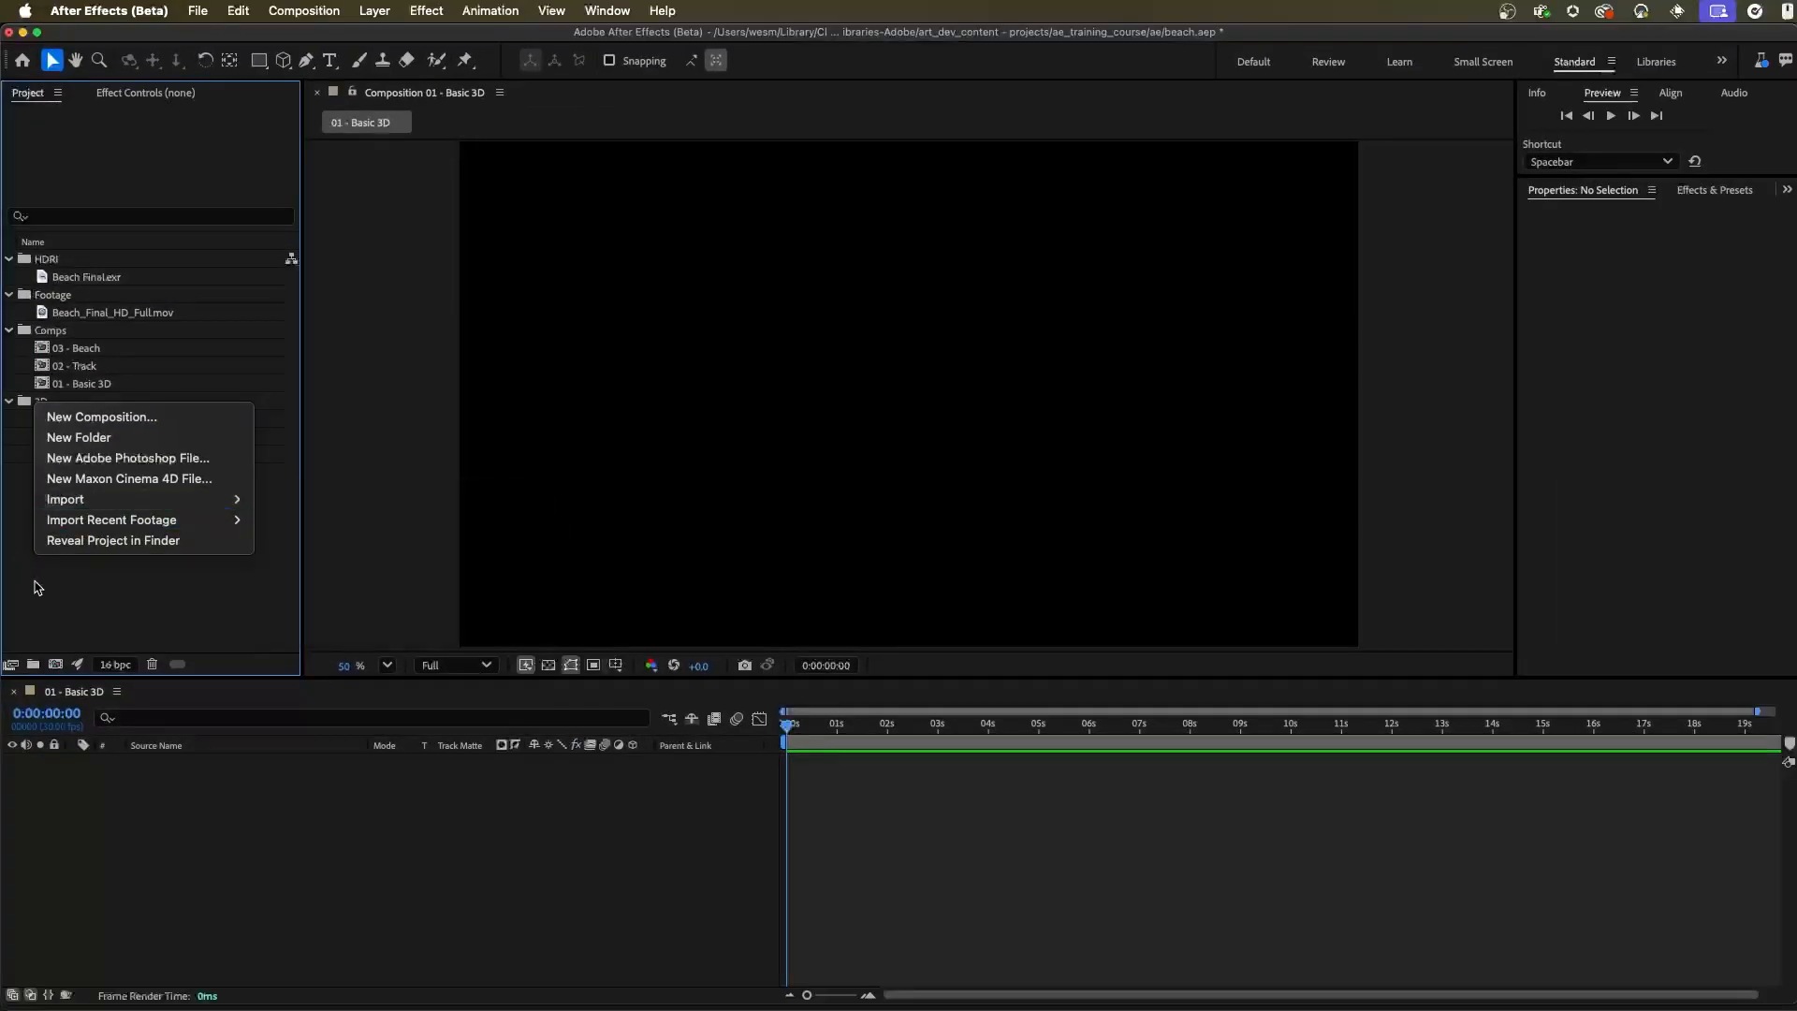
click(30, 765)
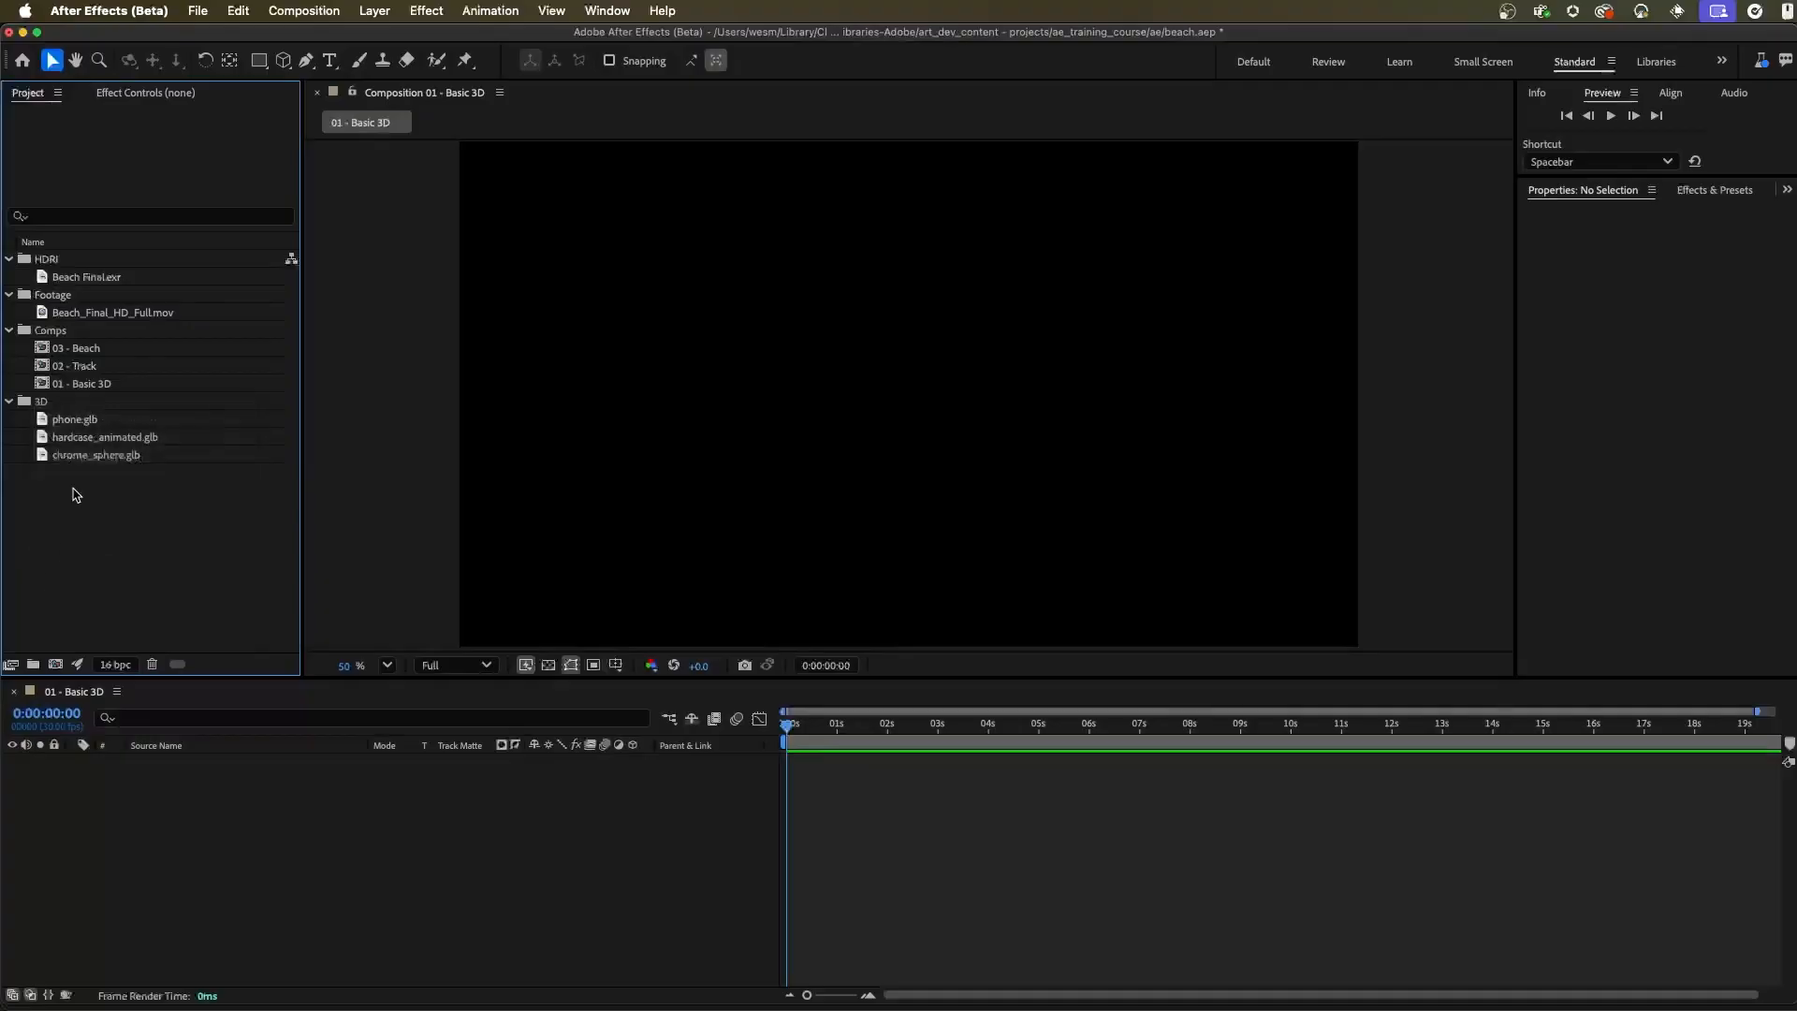
Add hardcase_animated.glb to the 01 - Basic 3D composition and scale the model to comp size, 200%, in its model settings
click(89, 437)
drag(126, 439, 149, 846)
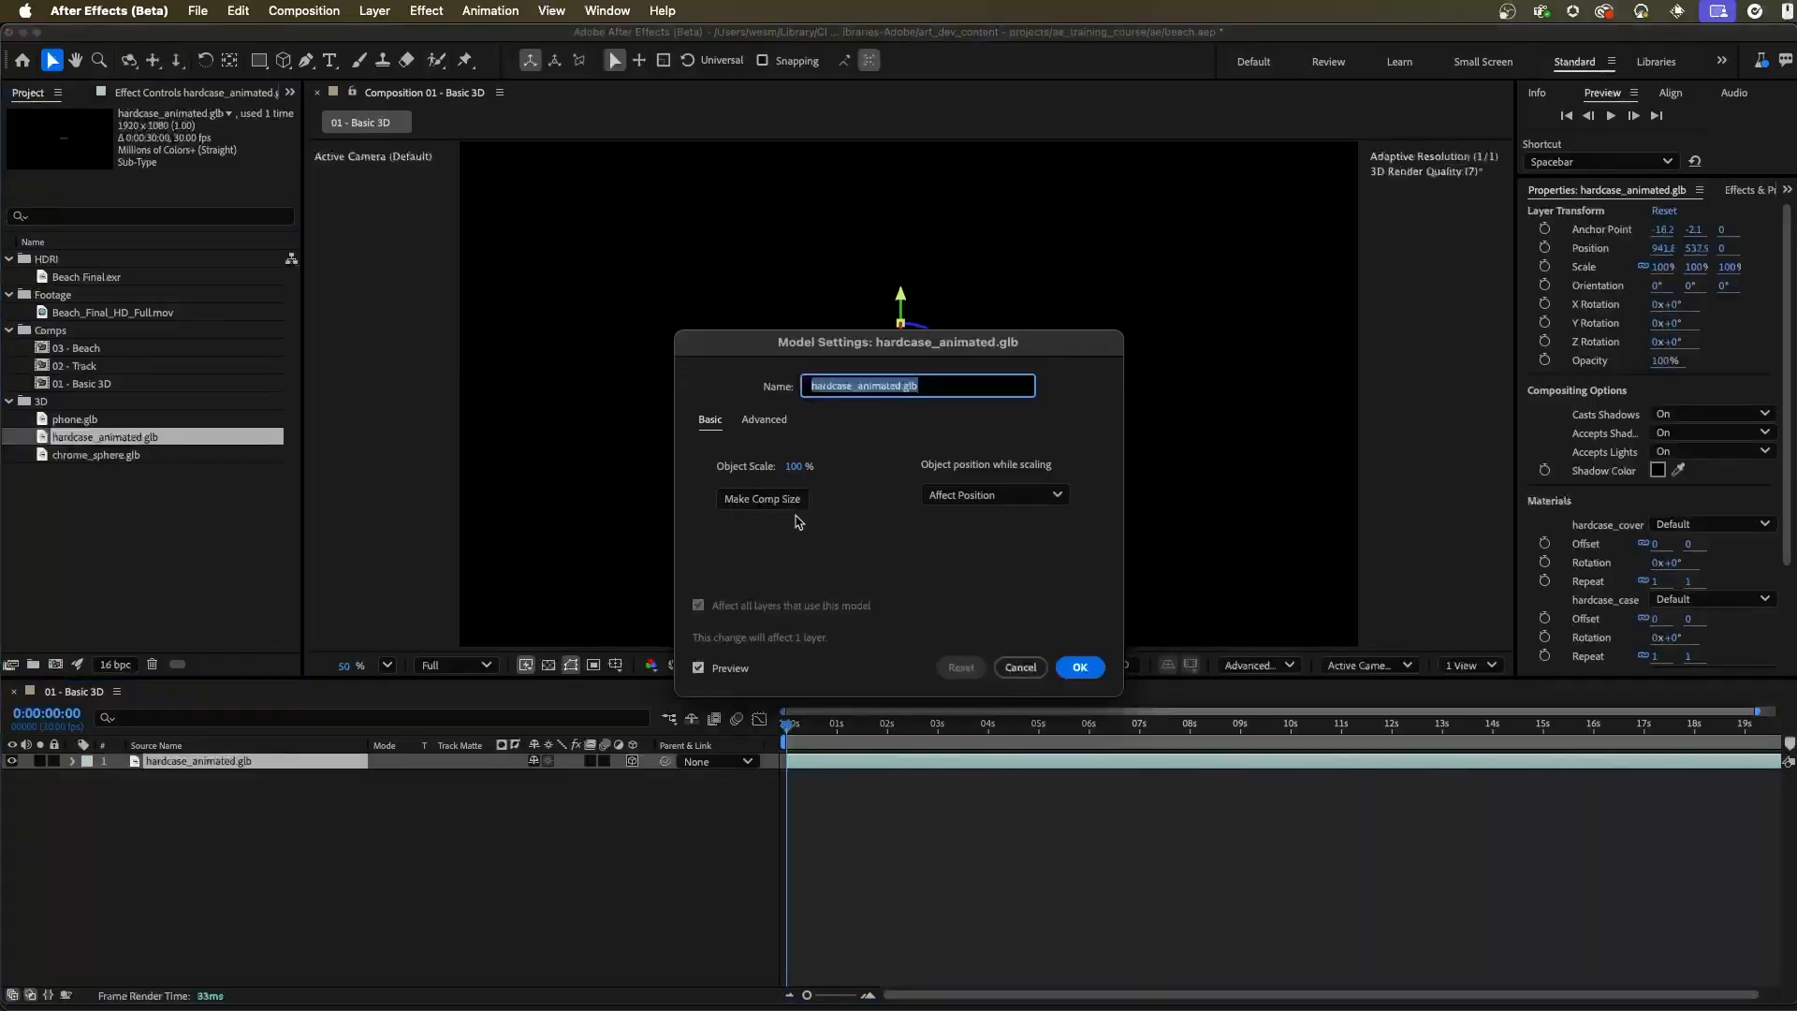
click(853, 539)
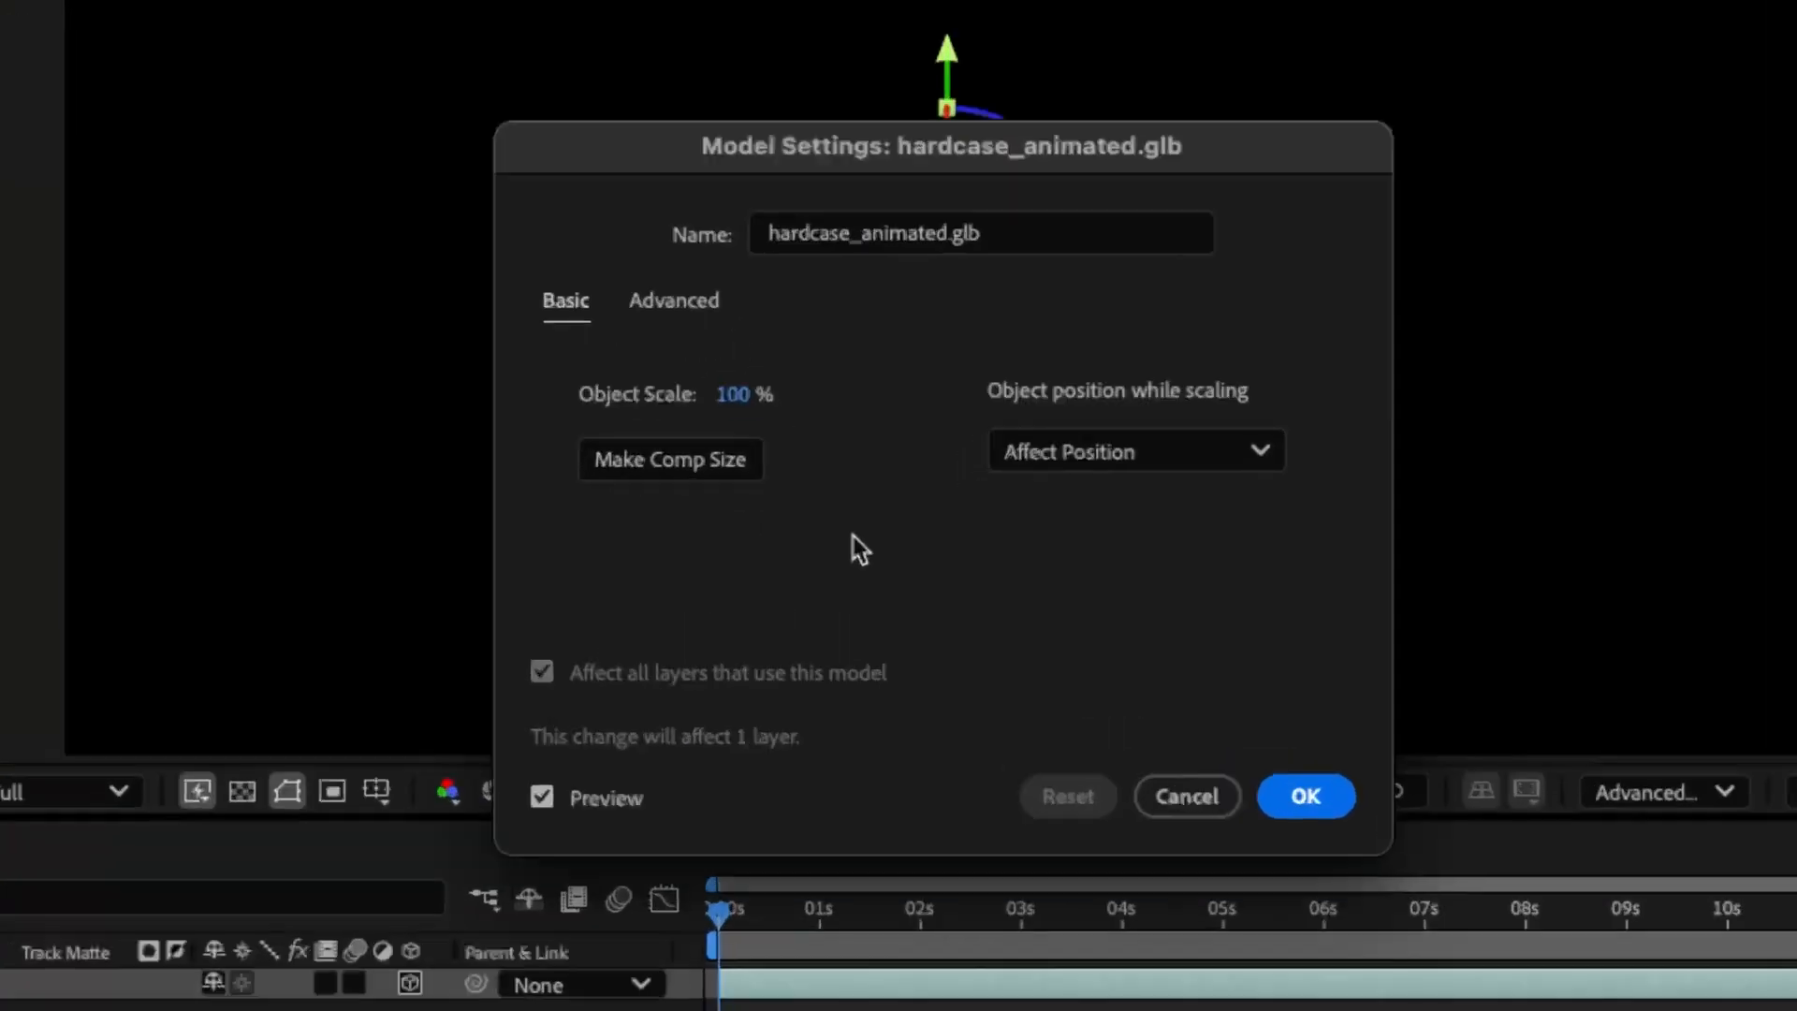
click(907, 233)
click(851, 473)
click(694, 465)
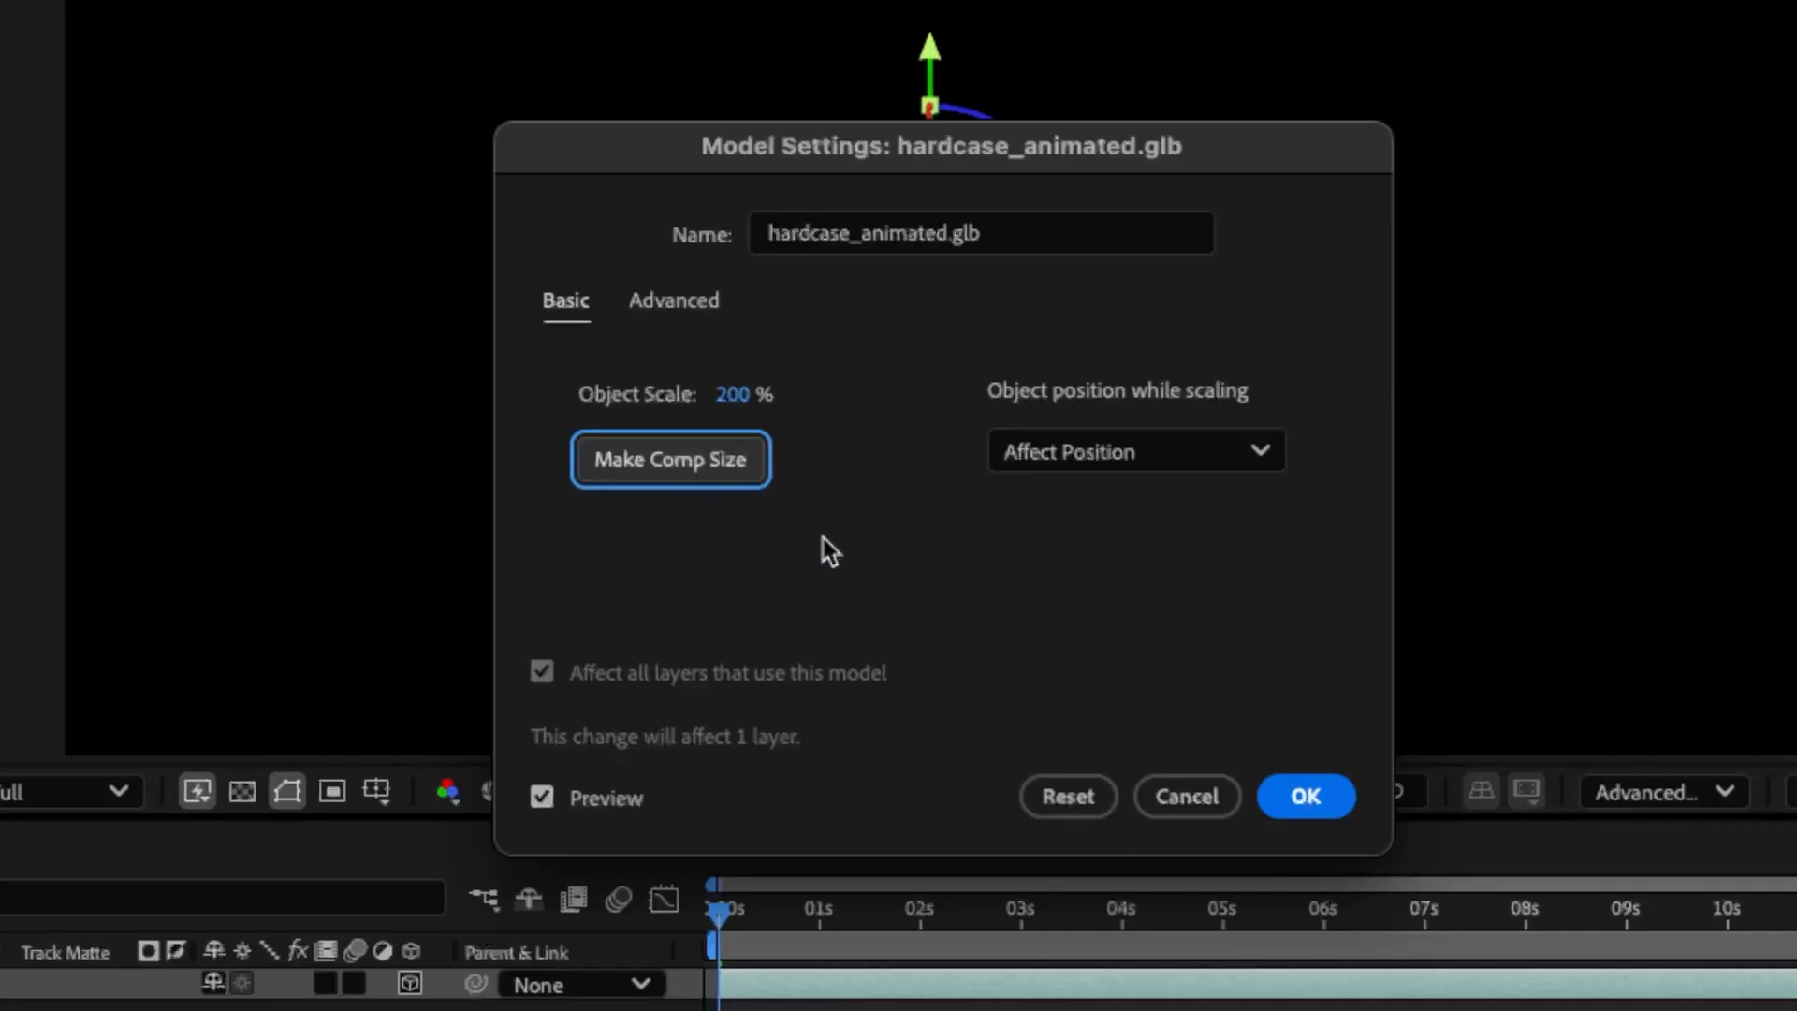
click(1309, 795)
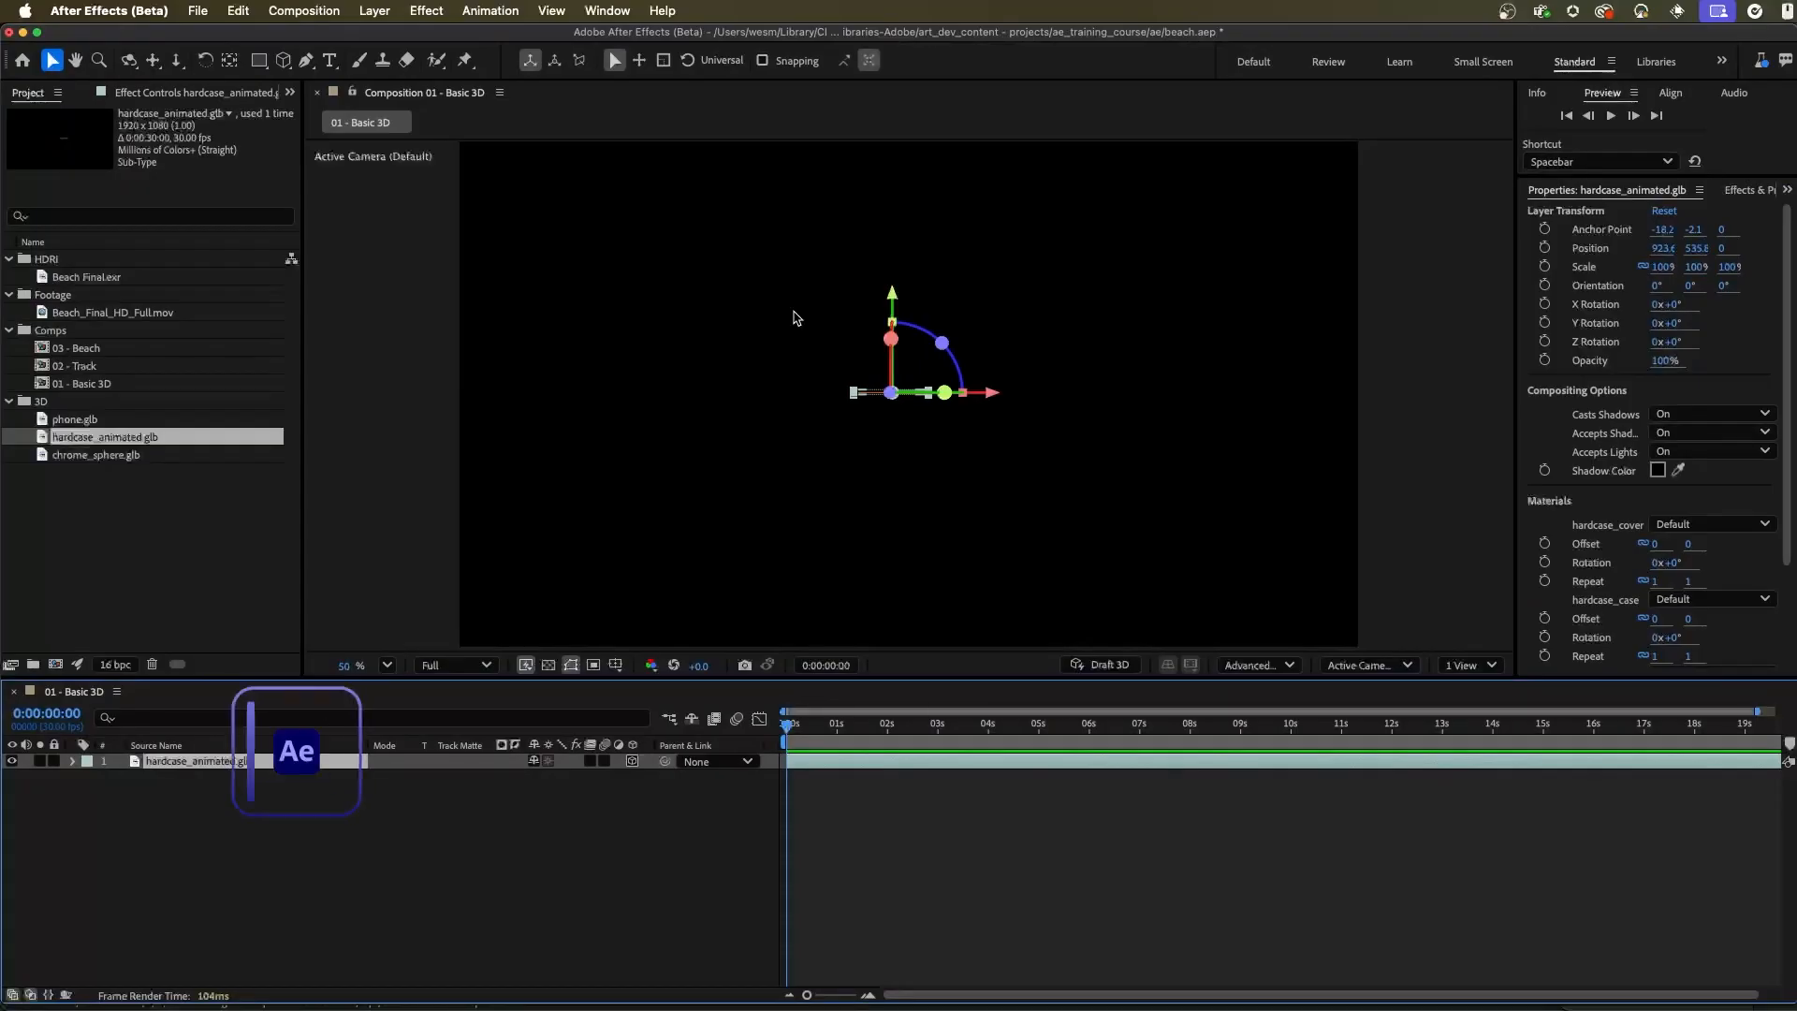
Orbit, dolly and pan the default camera view to inspect the phone case from an angle above
drag(823, 353, 891, 420)
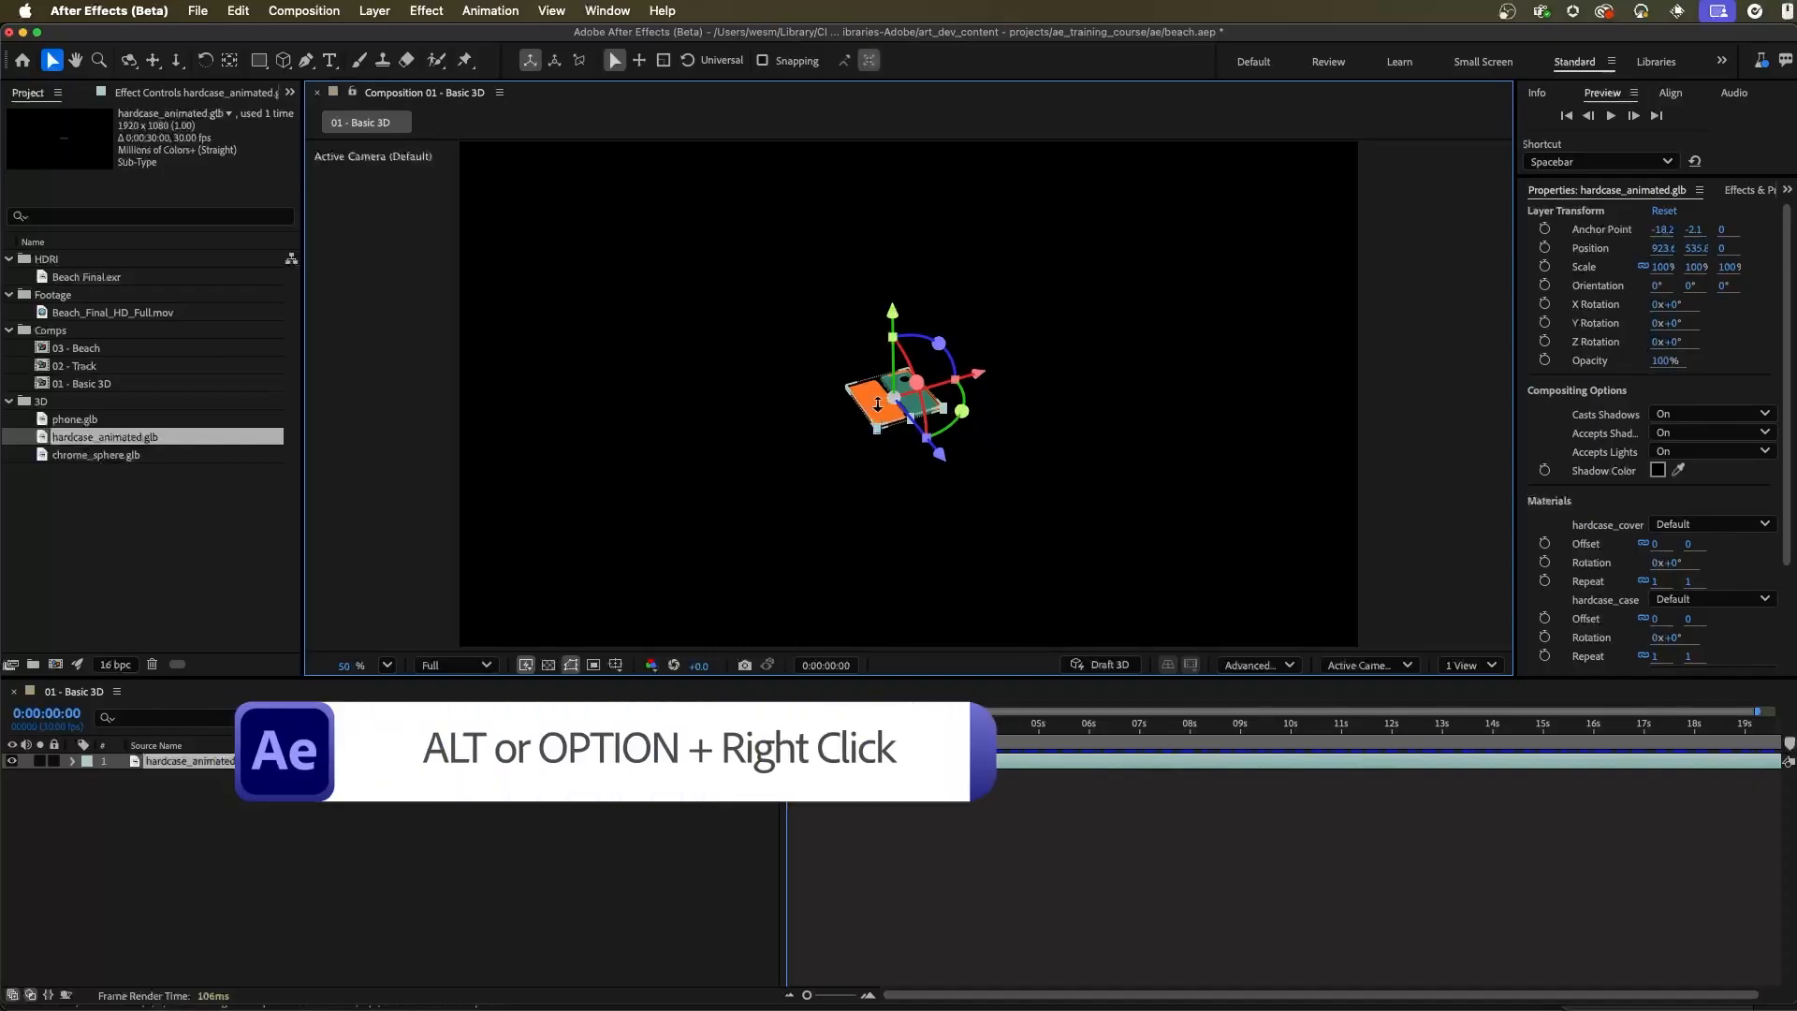
drag(877, 404, 1232, 514)
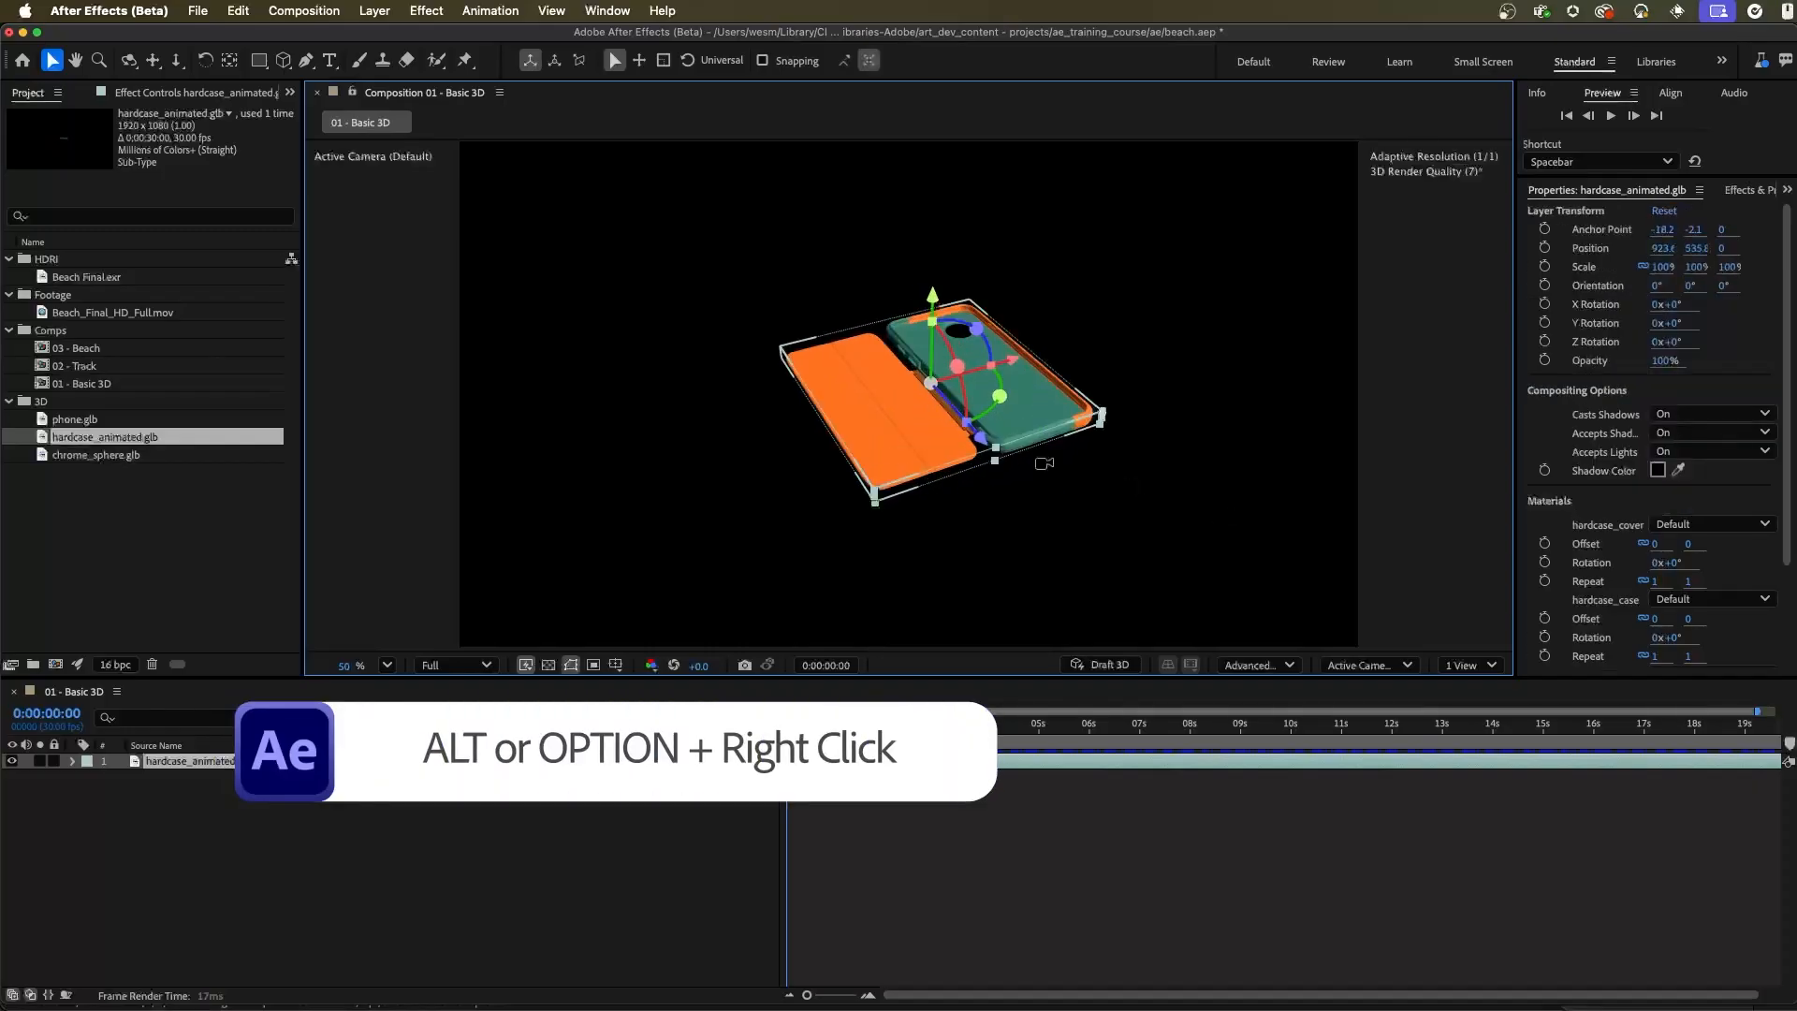
drag(909, 394, 936, 430)
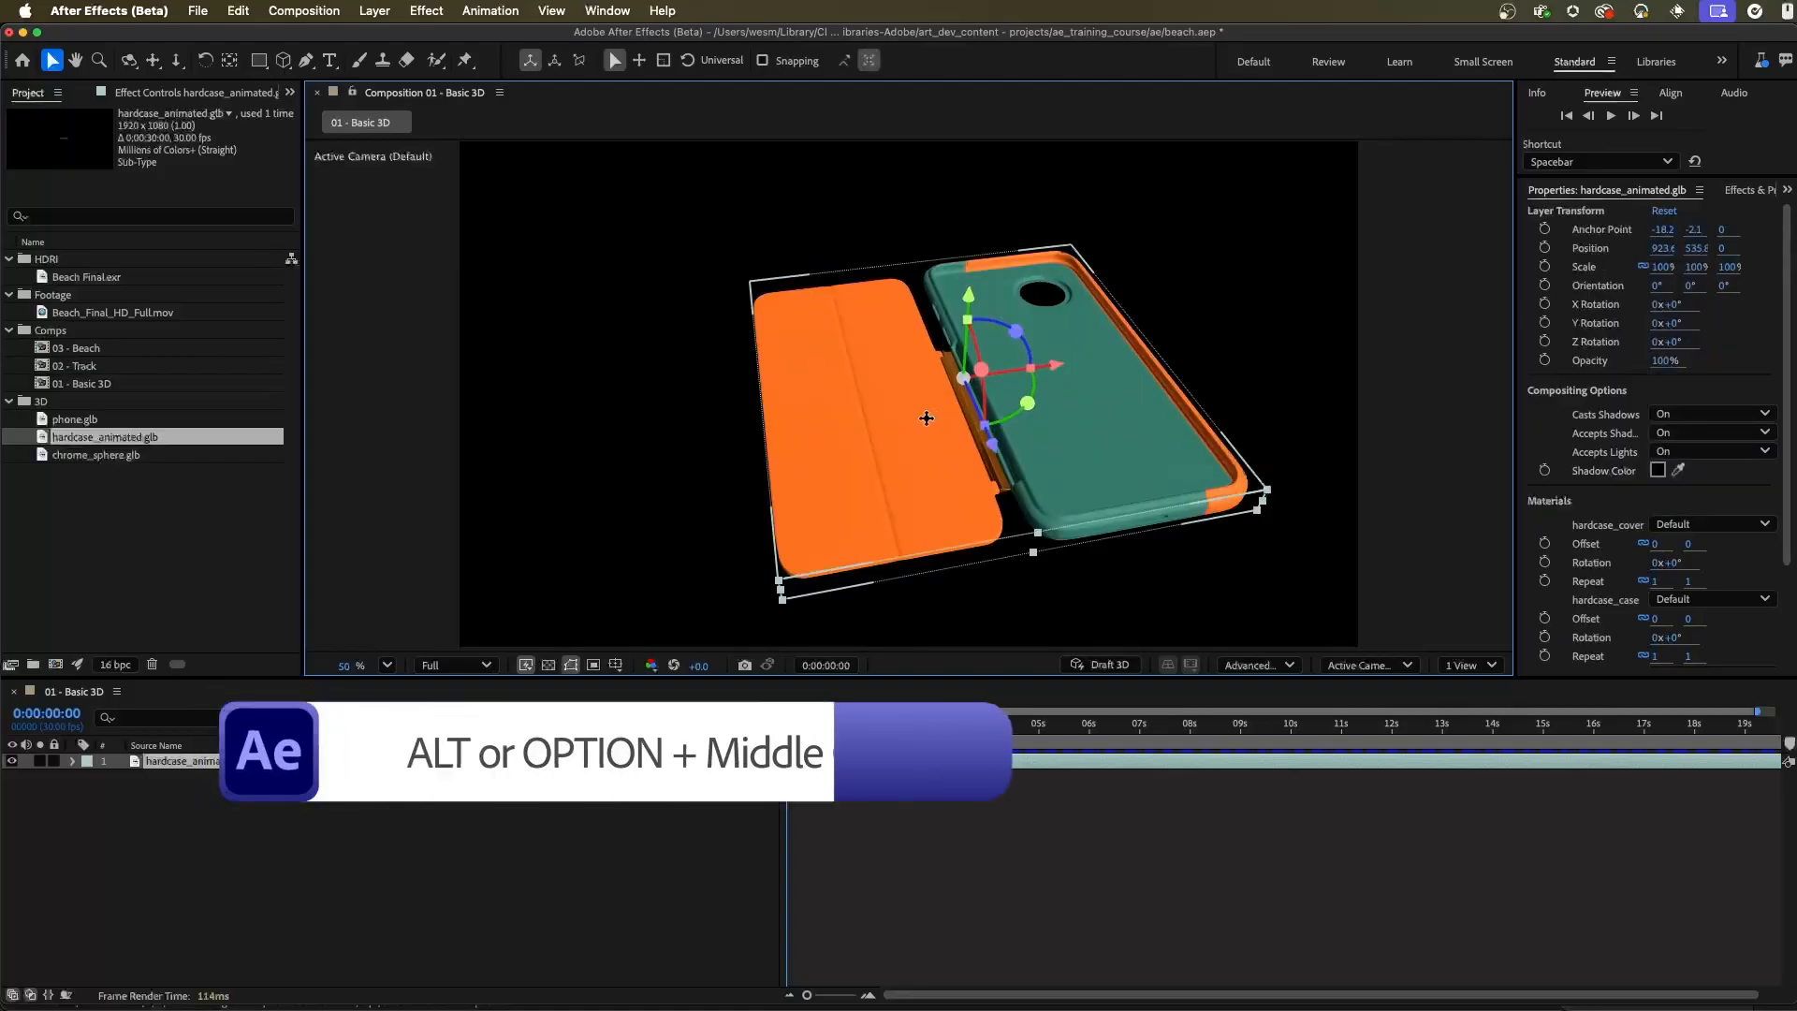
mouse_move(927, 418)
mouse_down()
mouse_move(802, 353)
mouse_move(744, 432)
mouse_move(846, 337)
mouse_move(907, 394)
mouse_move(896, 407)
mouse_up()
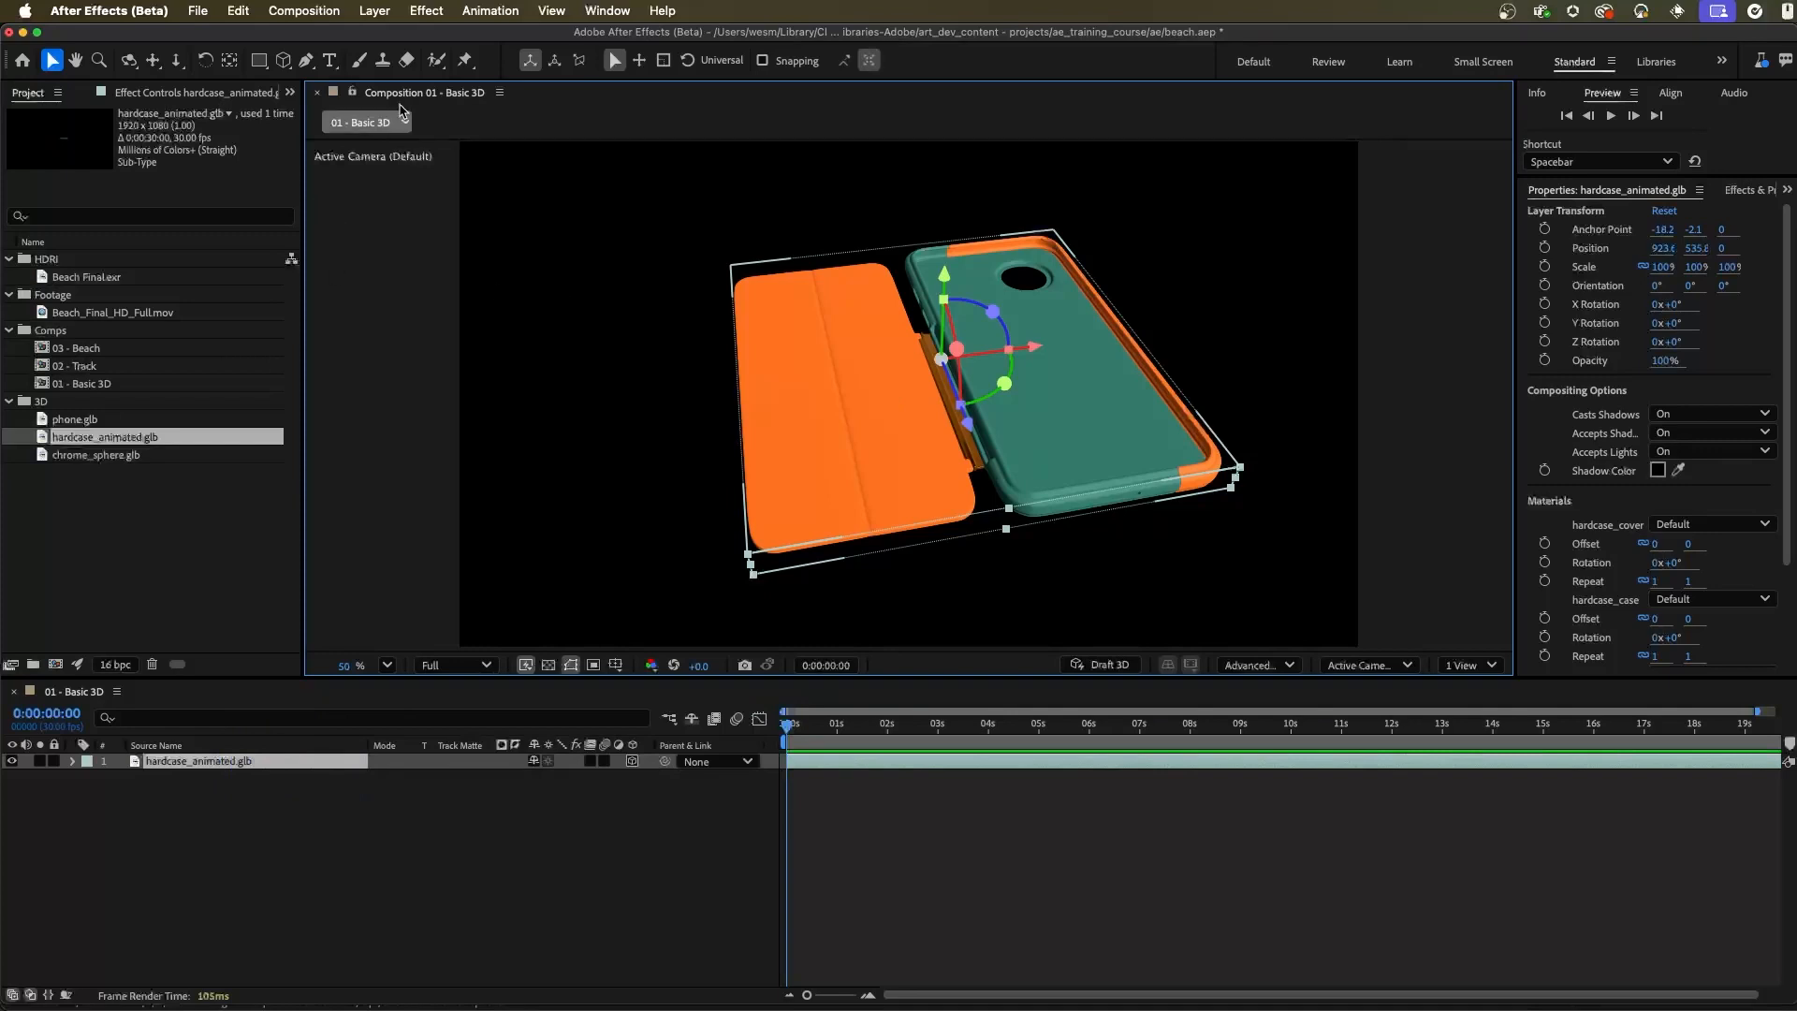
Create a two-node camera named Camera 1 with the 50mm preset
click(373, 11)
mouse_move(364, 41)
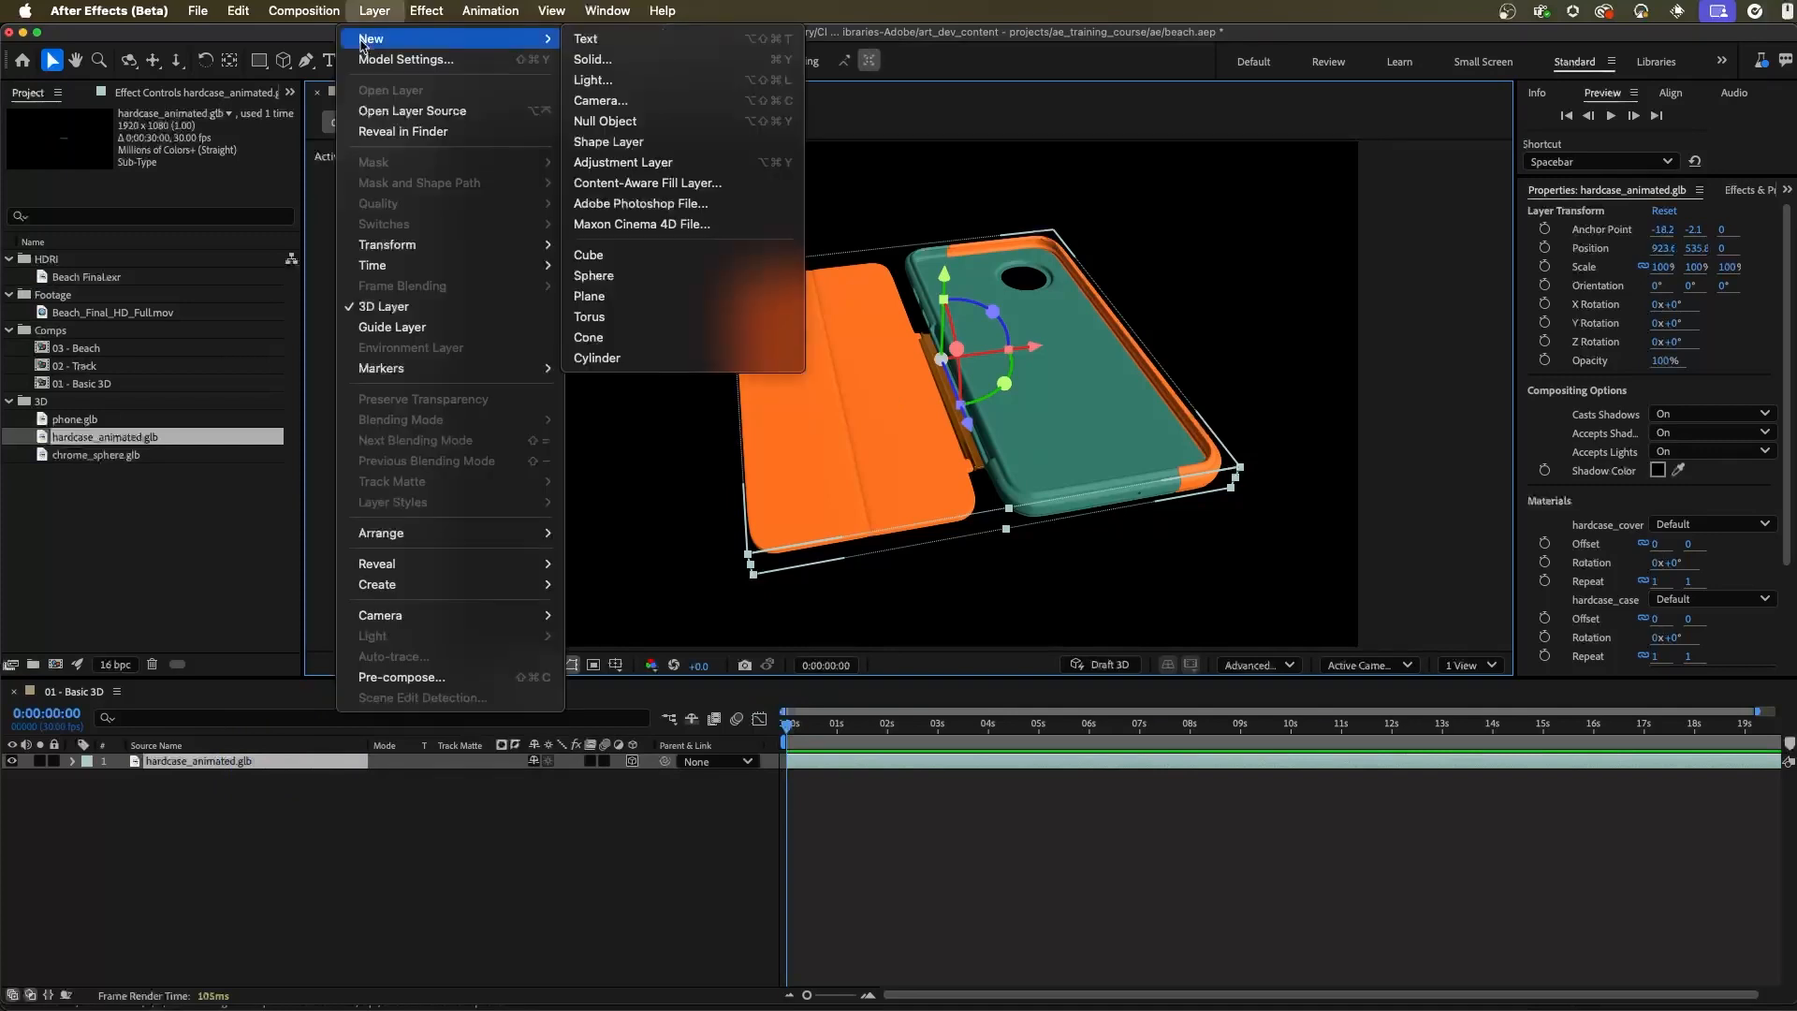
click(600, 100)
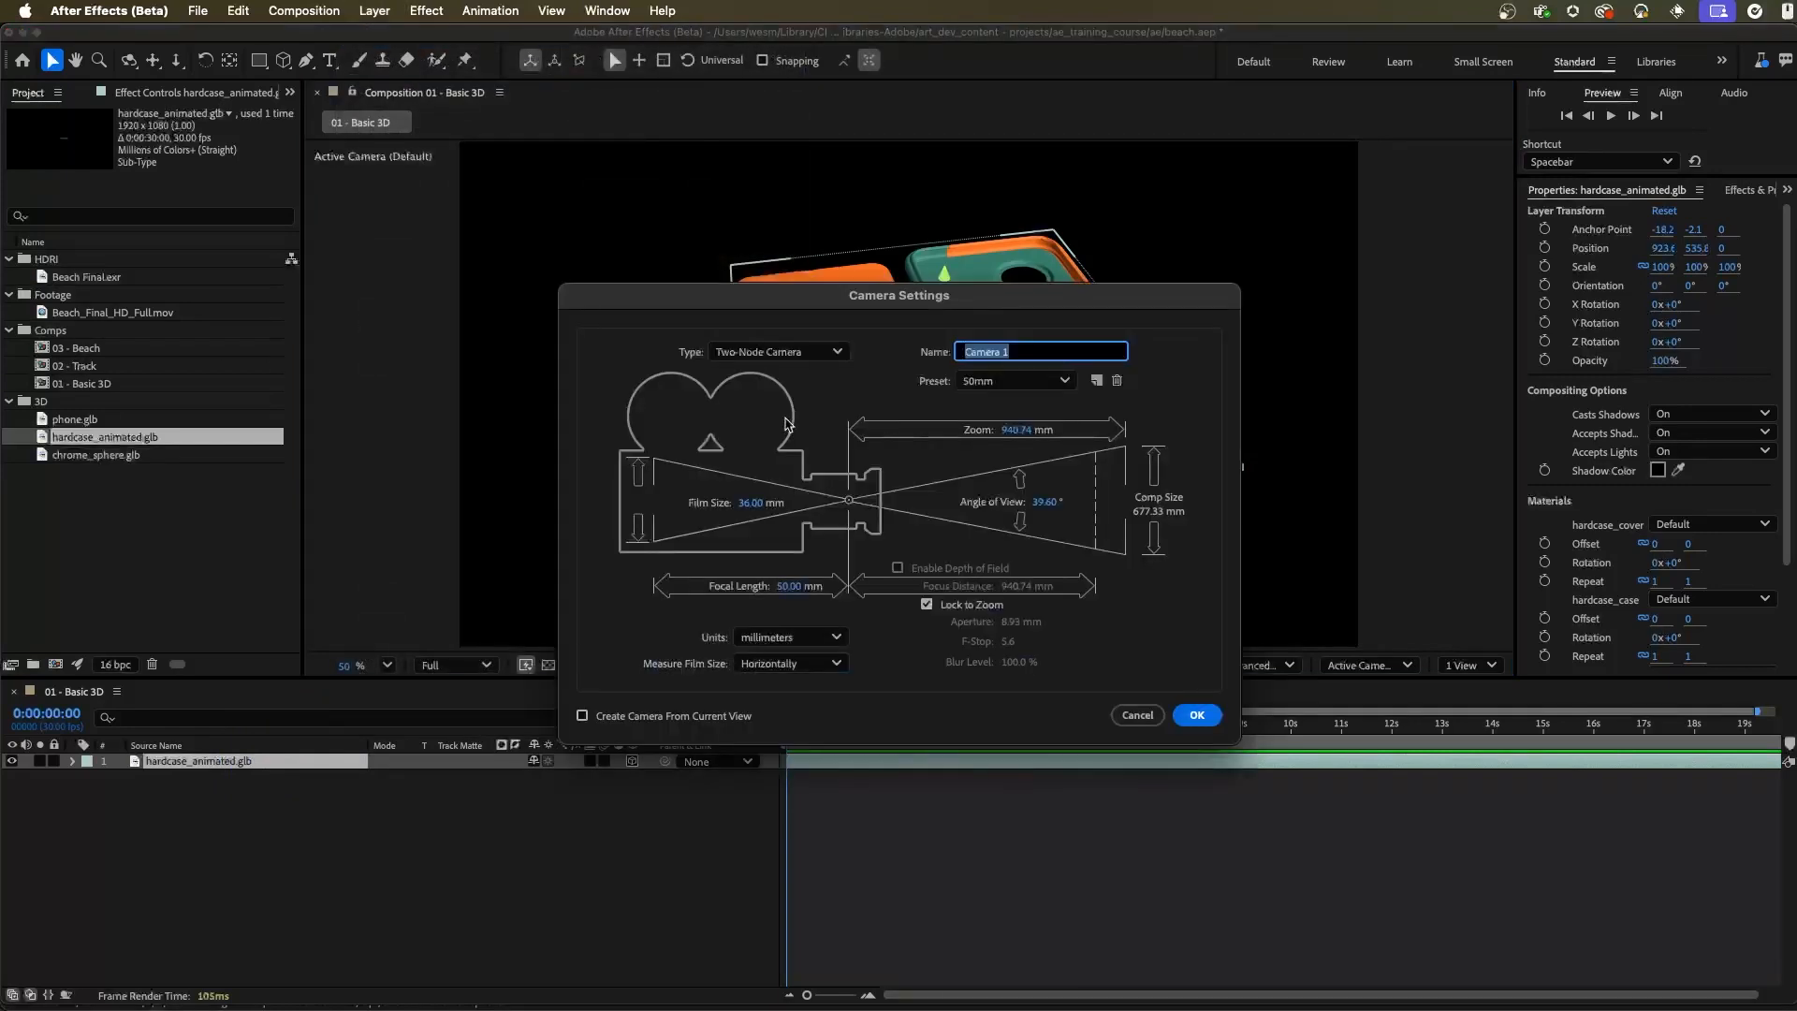
click(1194, 714)
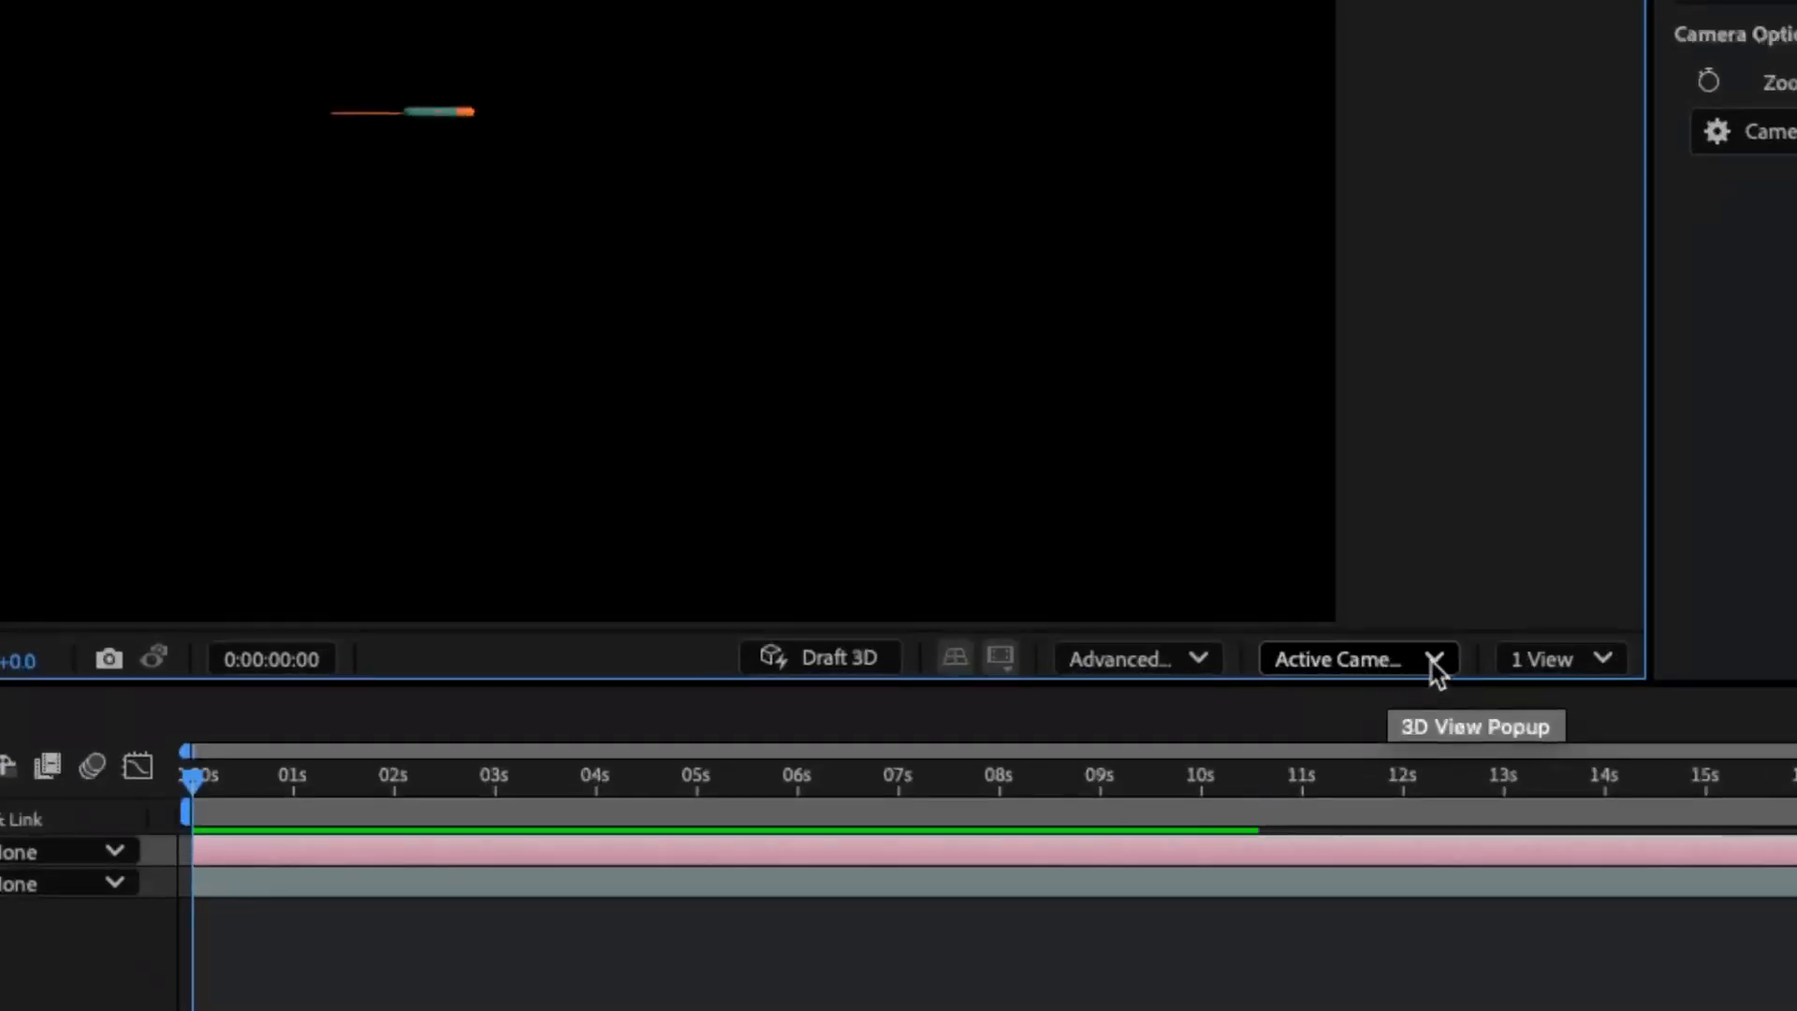
Orbit and dolly Camera 1 so the open phone case fills the frame from an angle above
click(1408, 666)
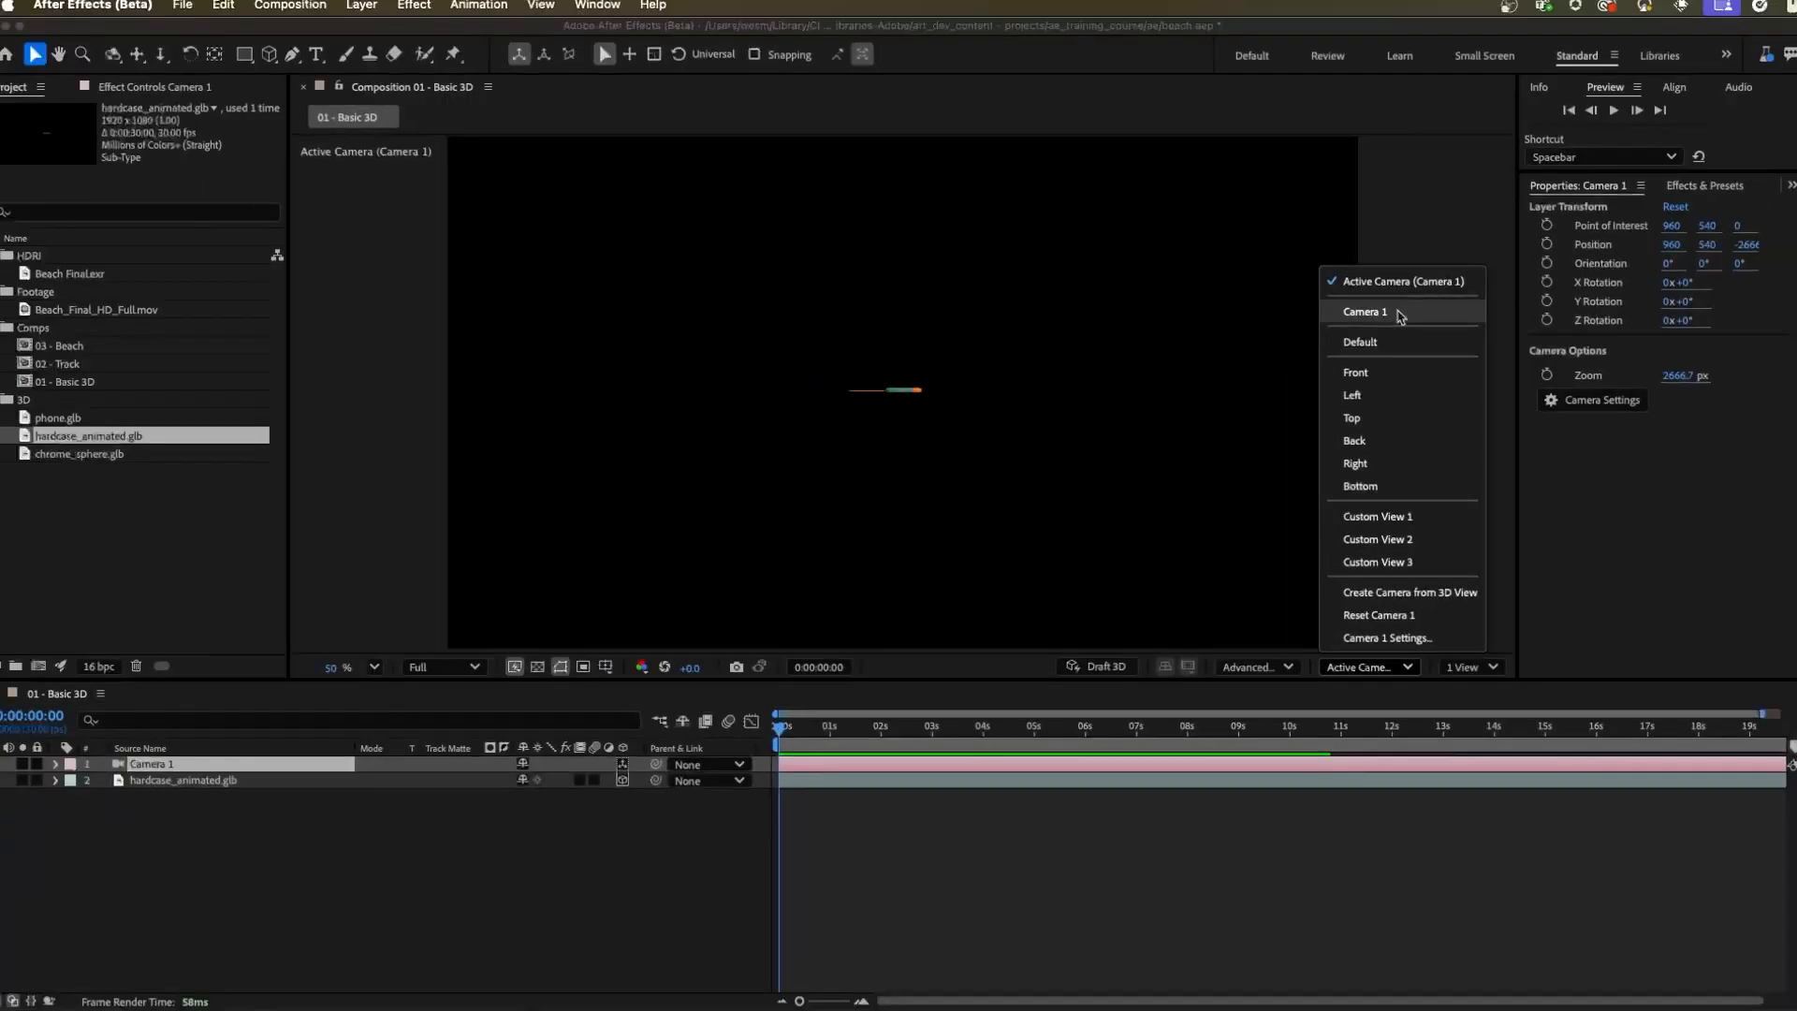
click(500, 700)
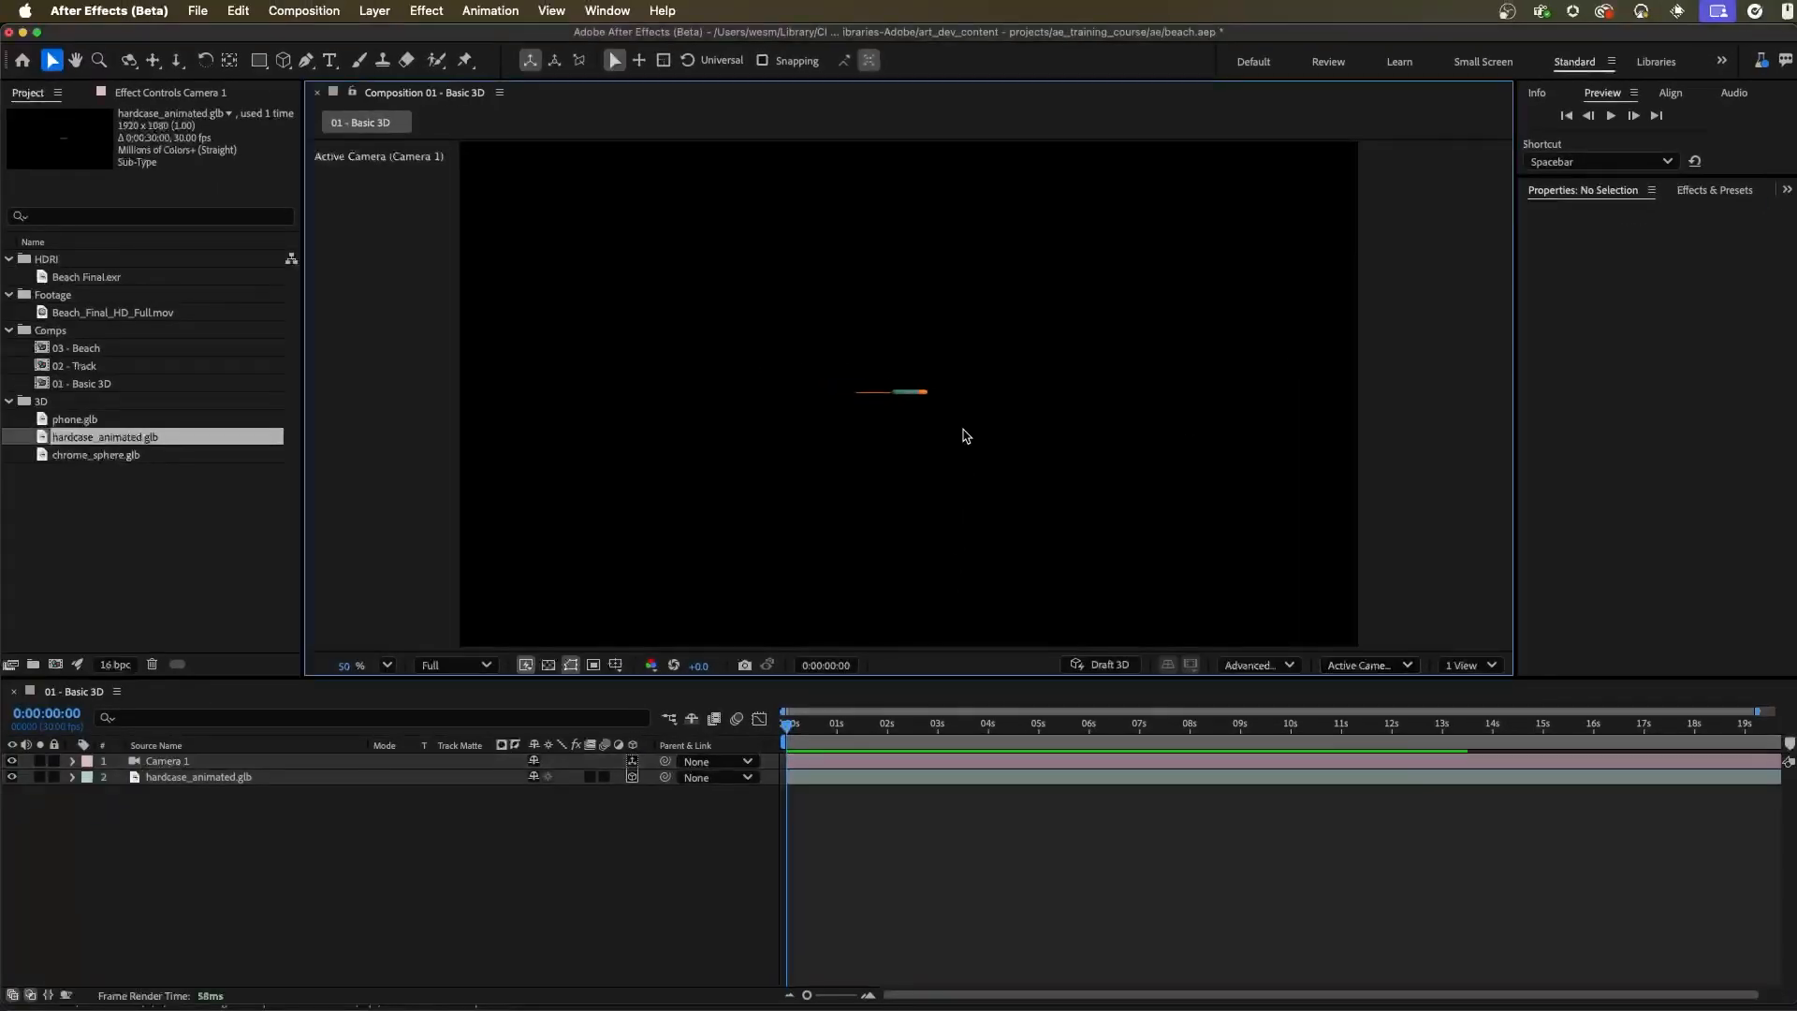
drag(918, 412, 1064, 435)
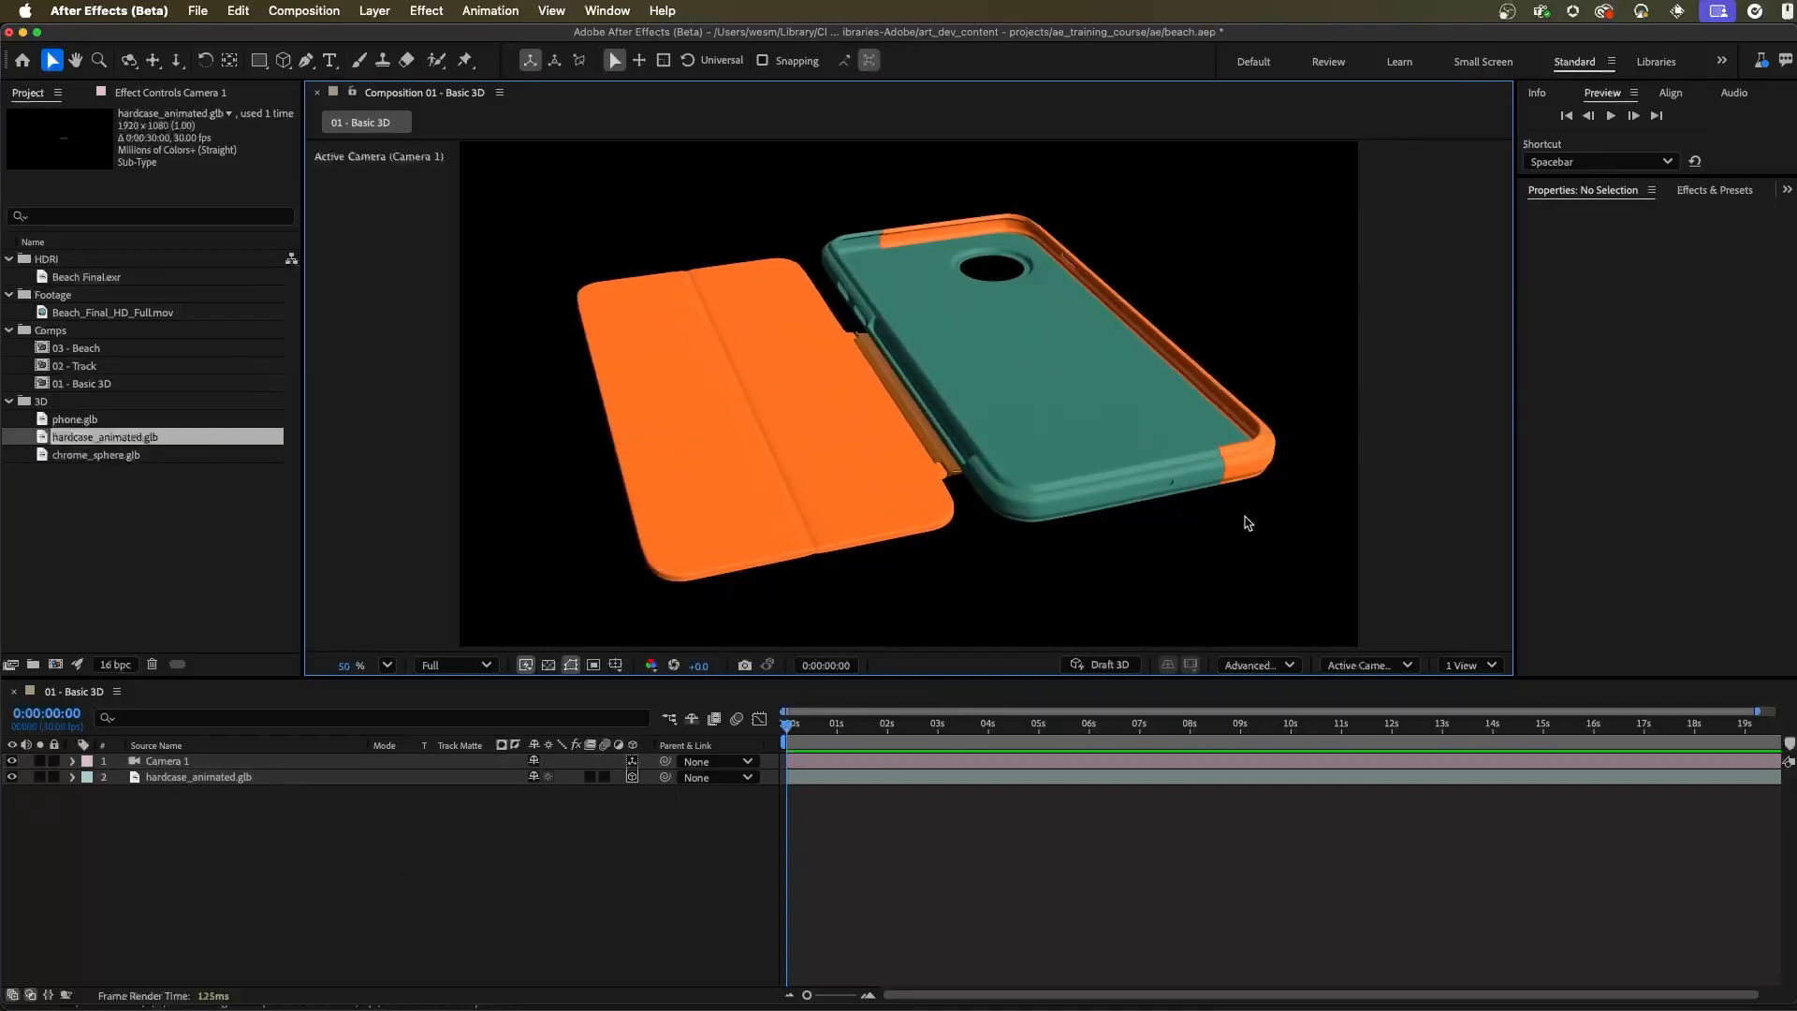
Split the composition viewer into 2 Views with the second showing Top, and select the camera and the case model in it
click(1473, 666)
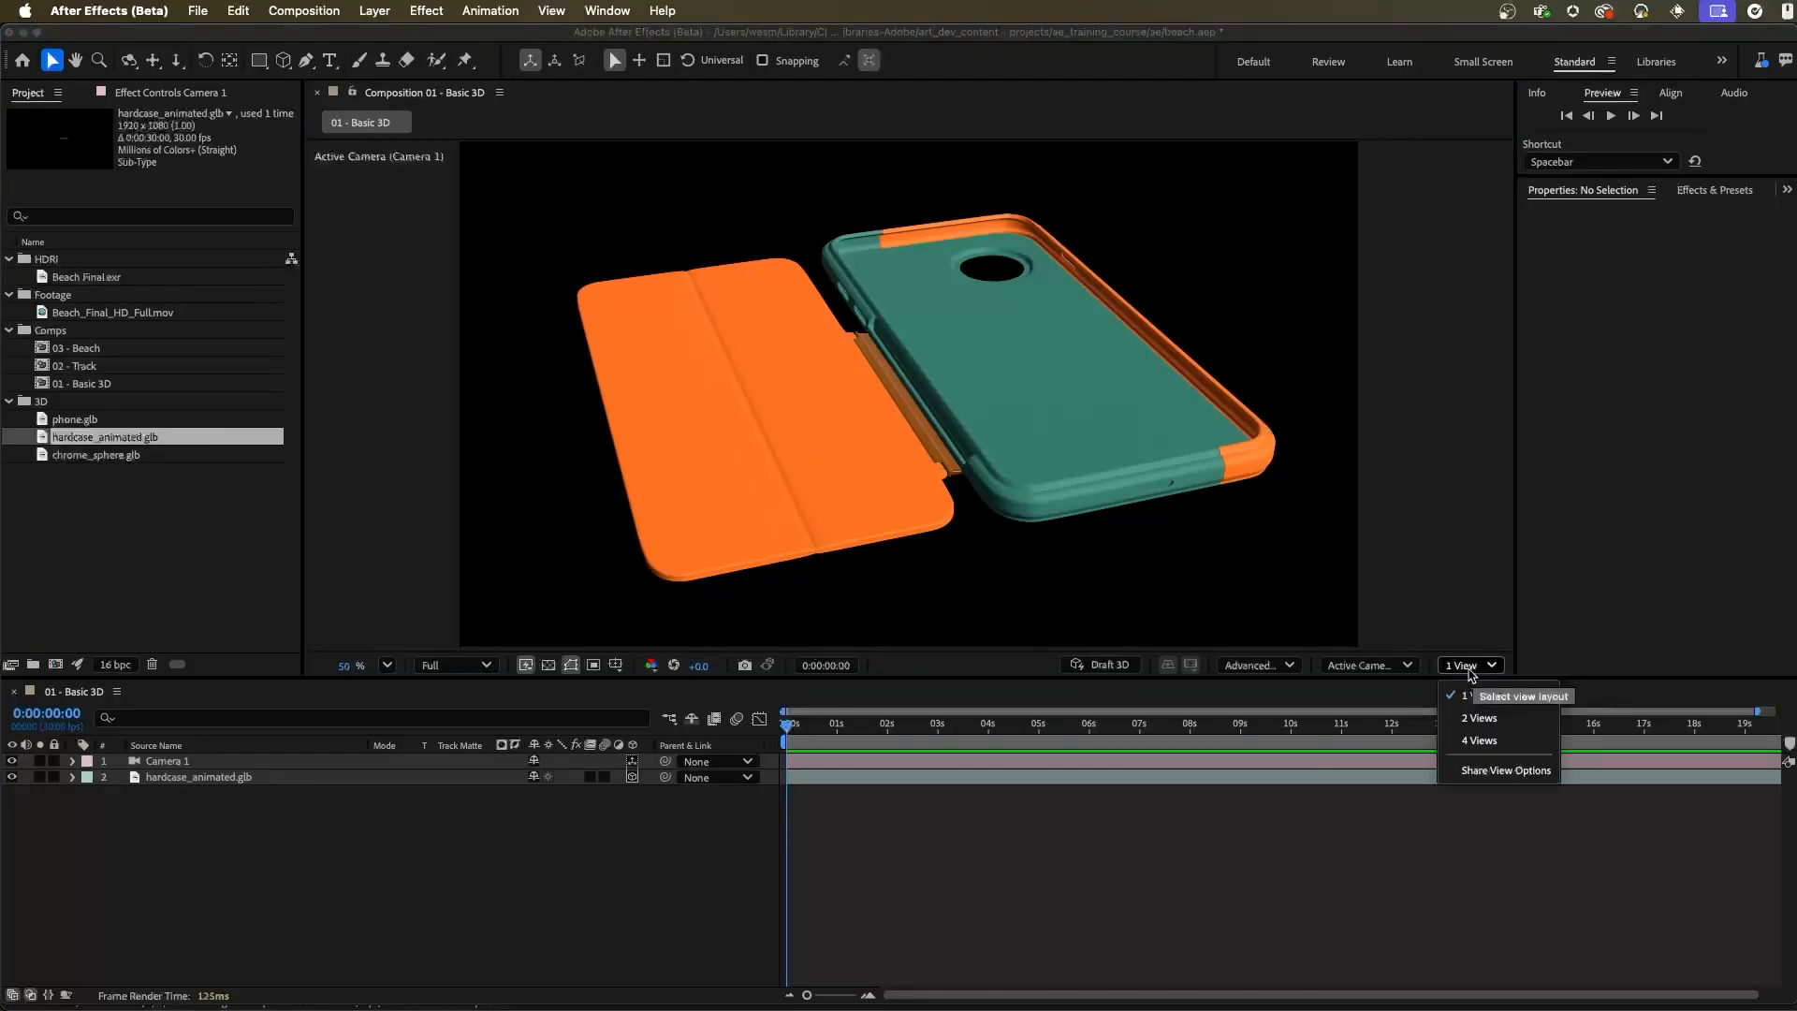
click(1488, 720)
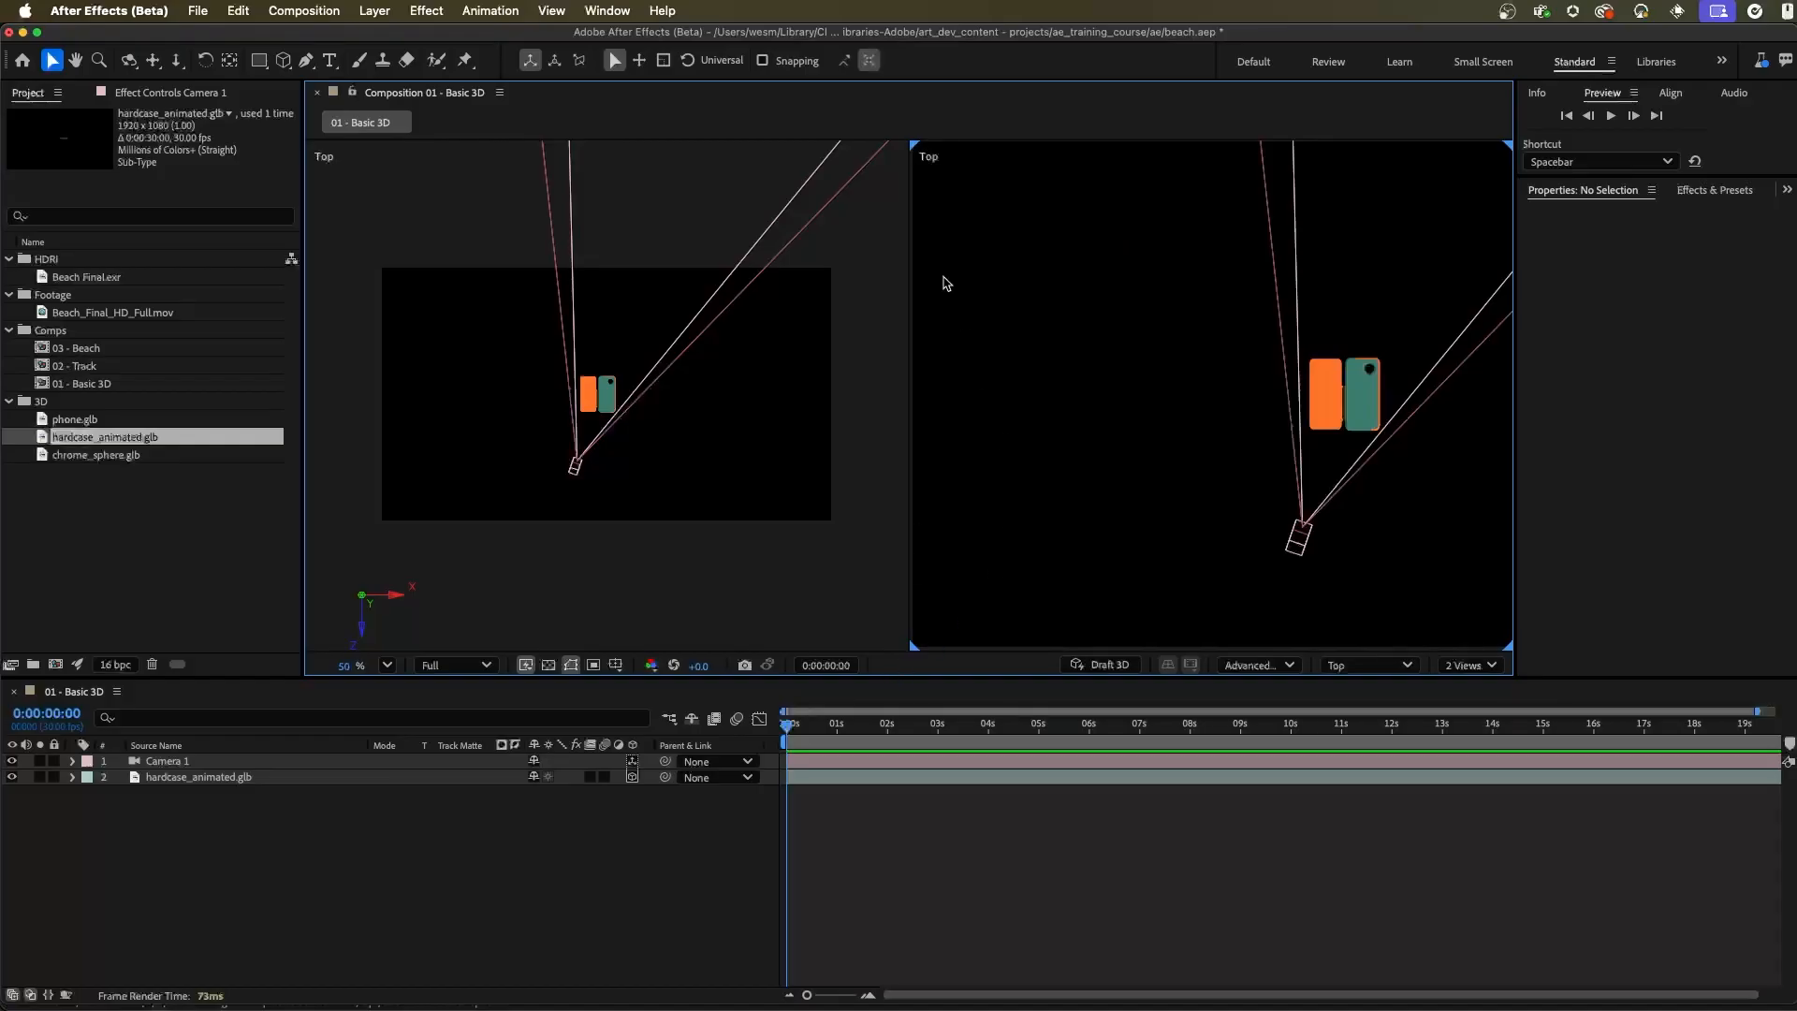
click(1388, 668)
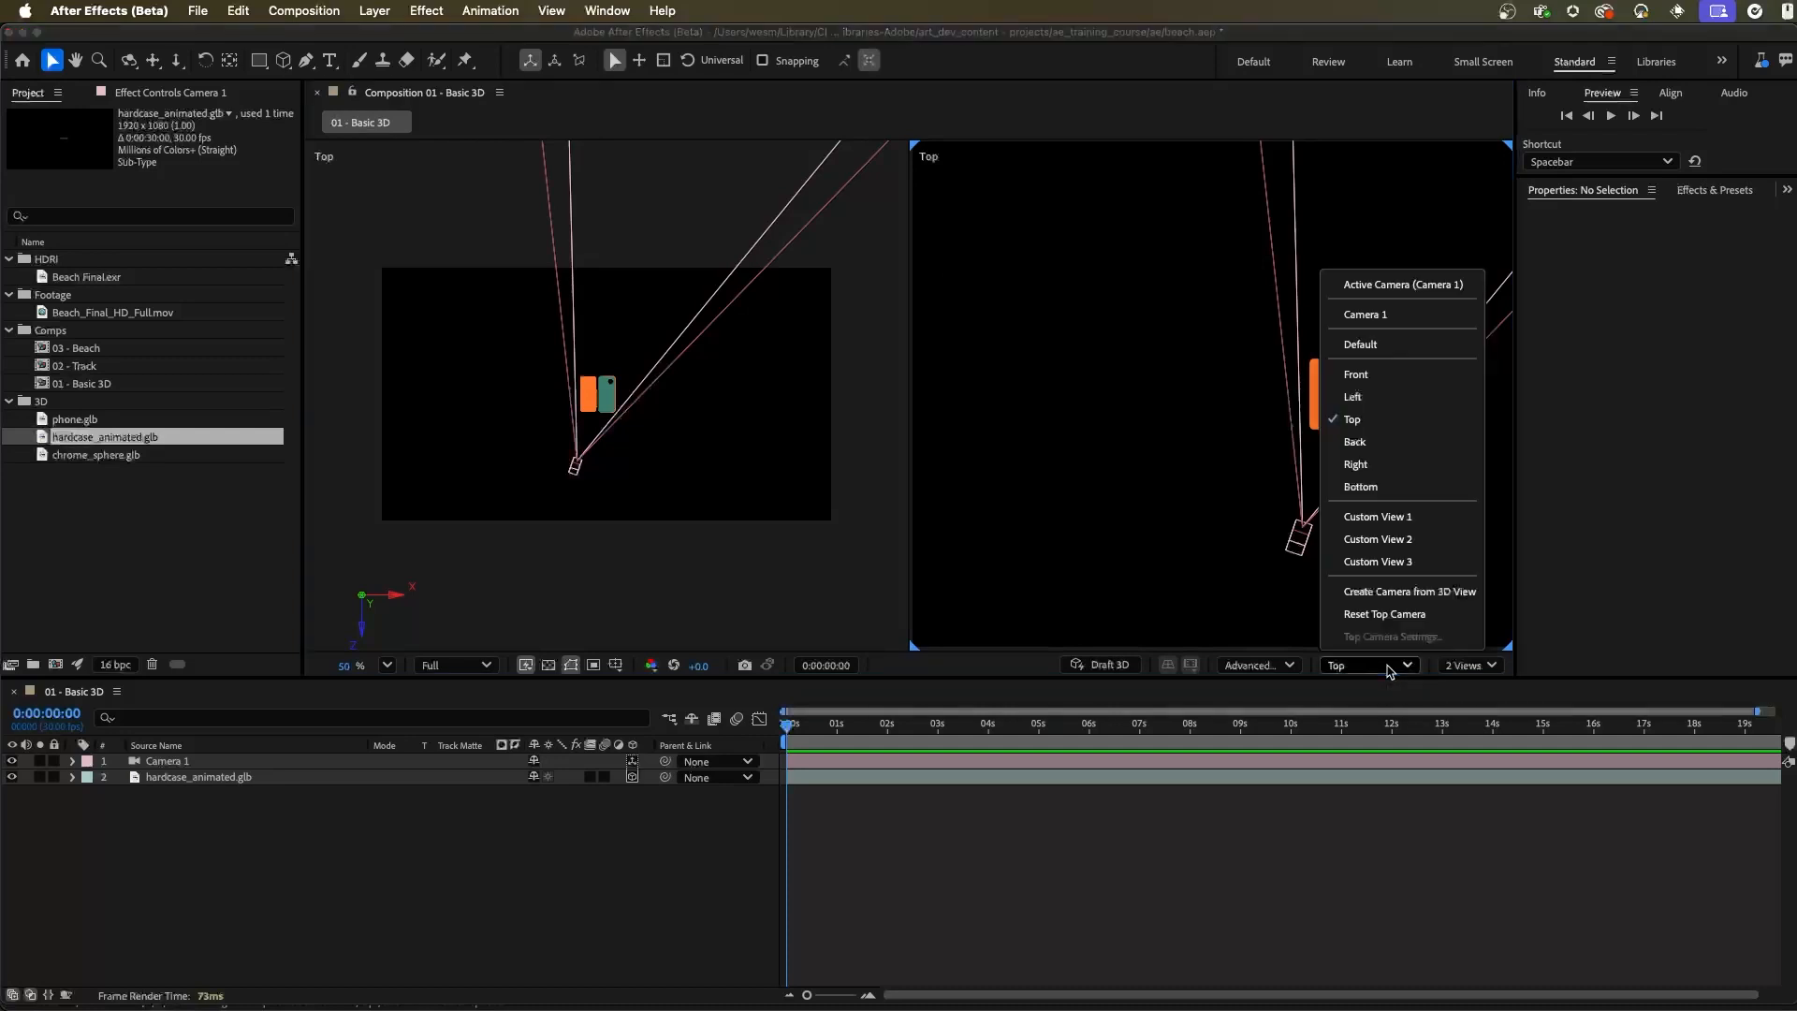
click(1371, 421)
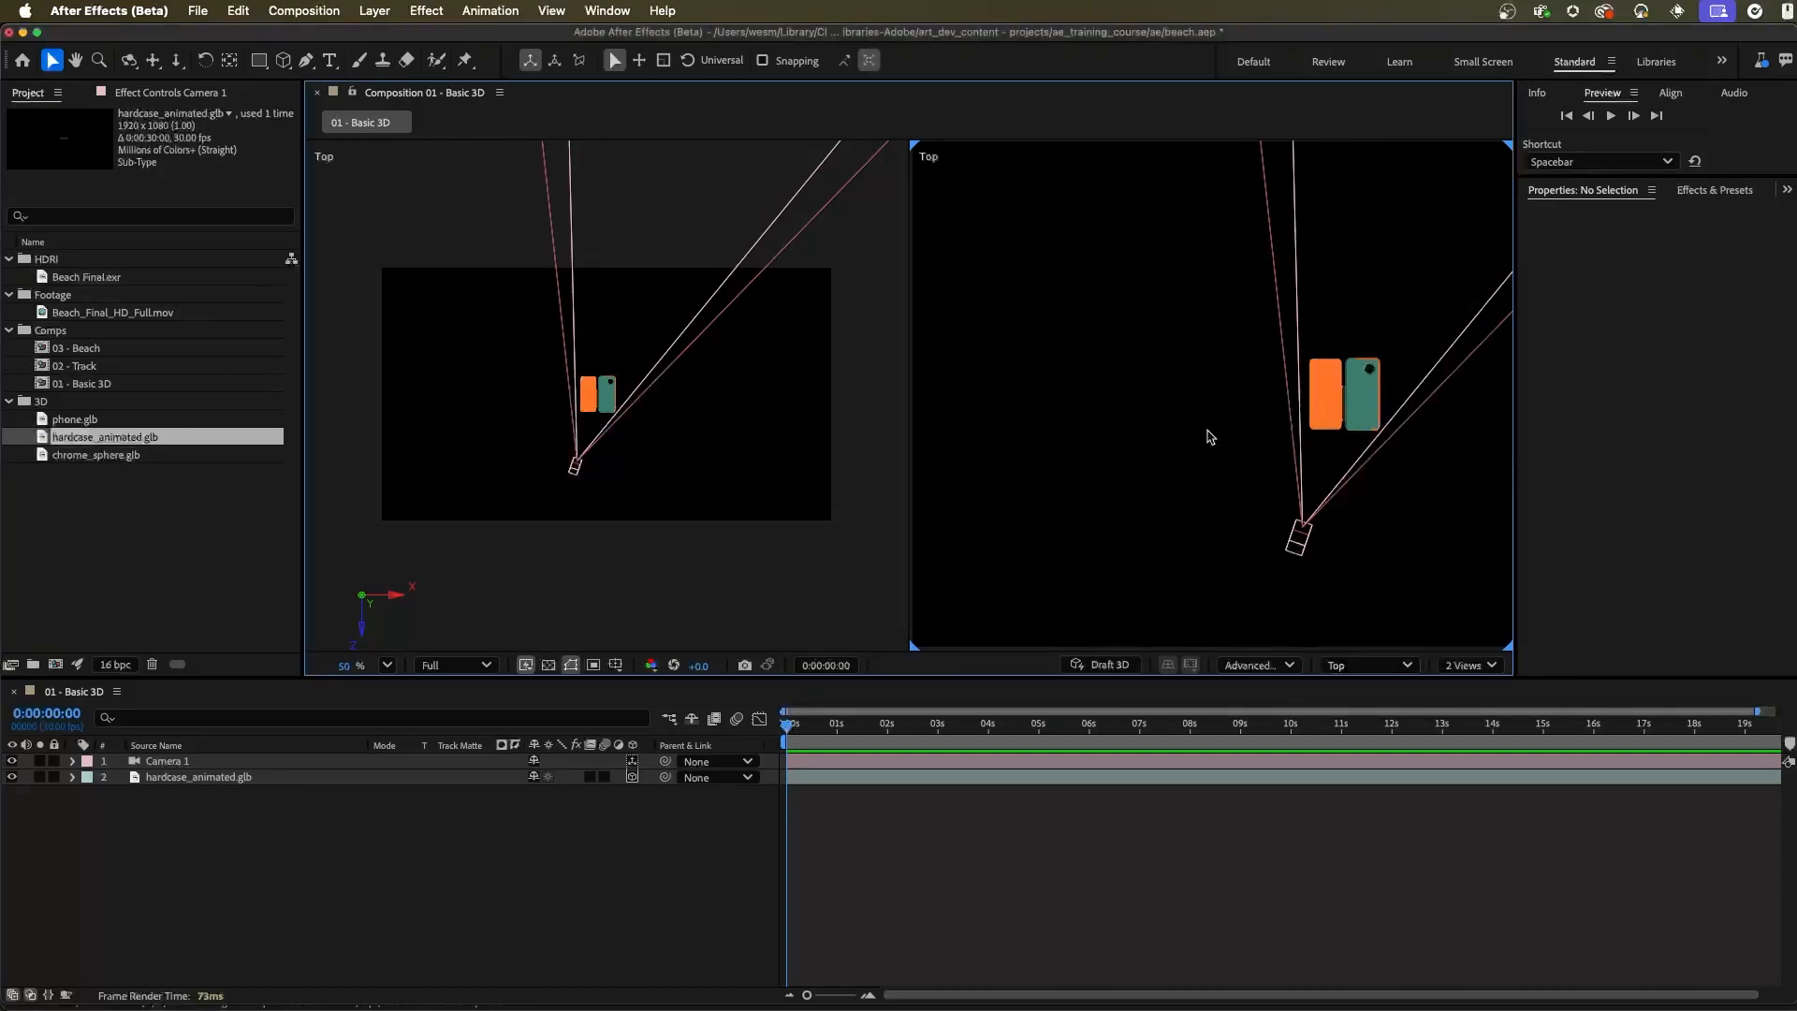
click(1295, 552)
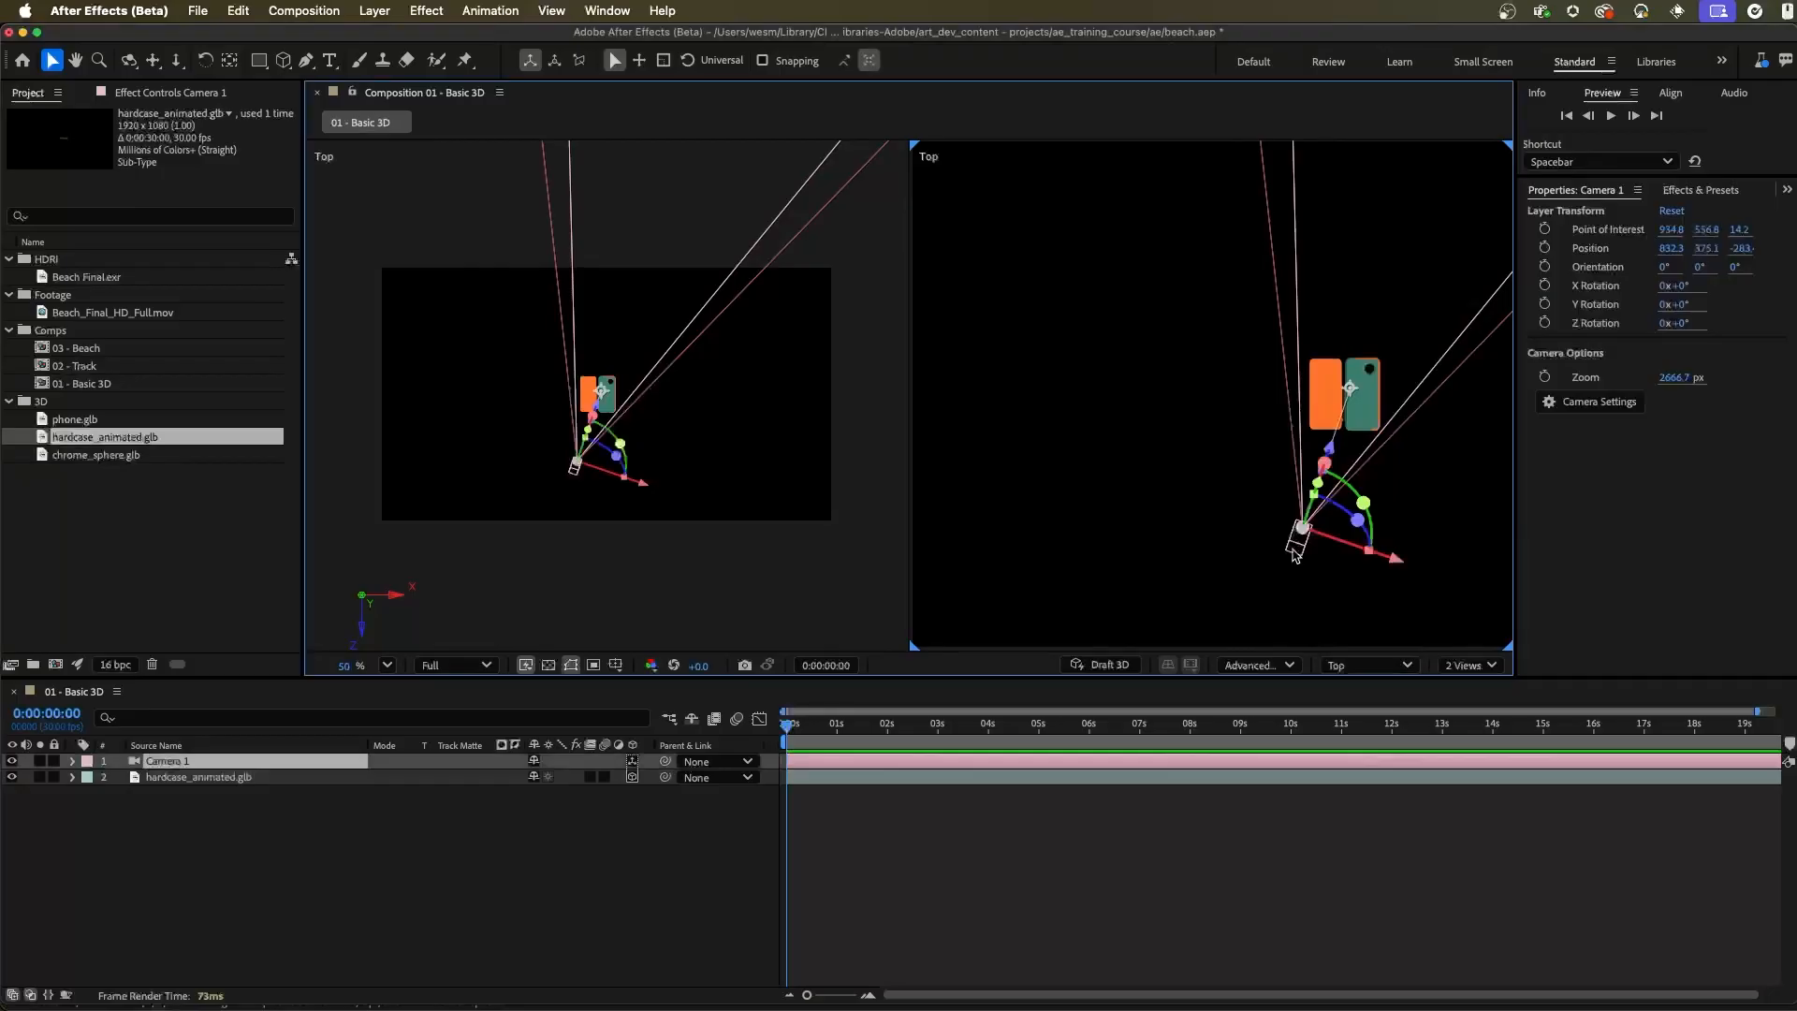
click(1372, 390)
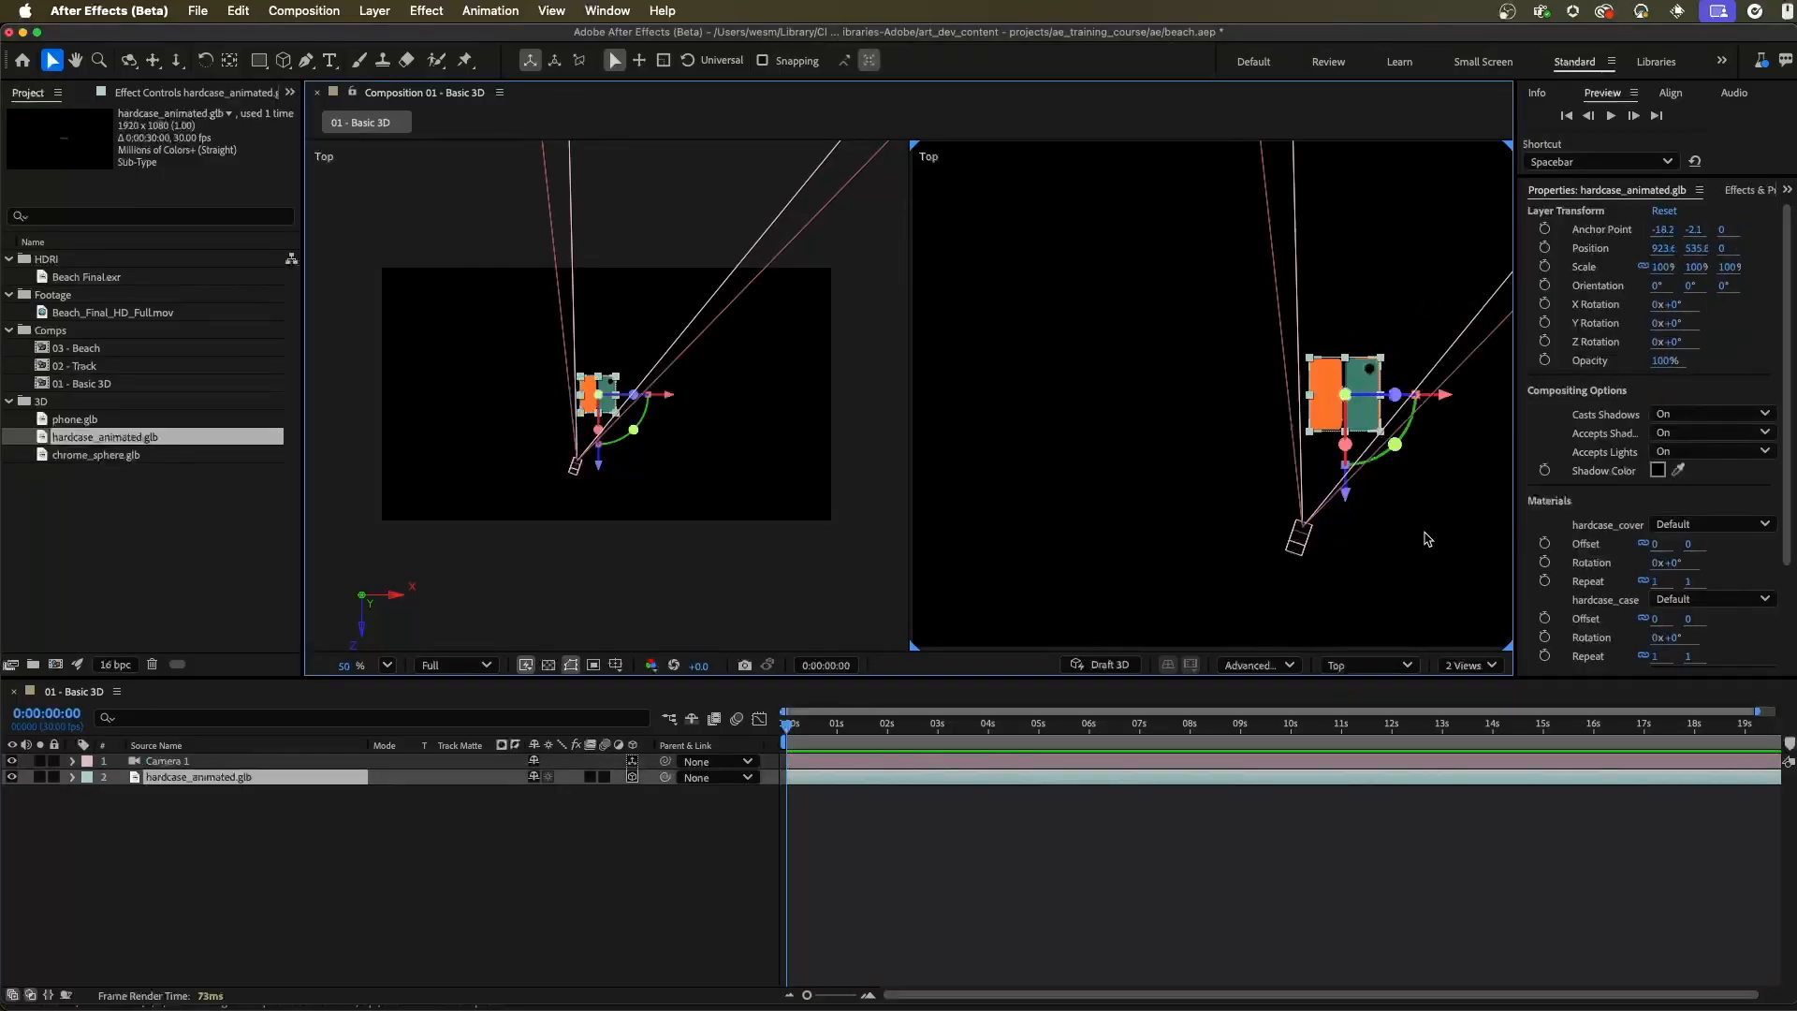
Set the first of the two views to Active Camera (Camera 1)
click(662, 190)
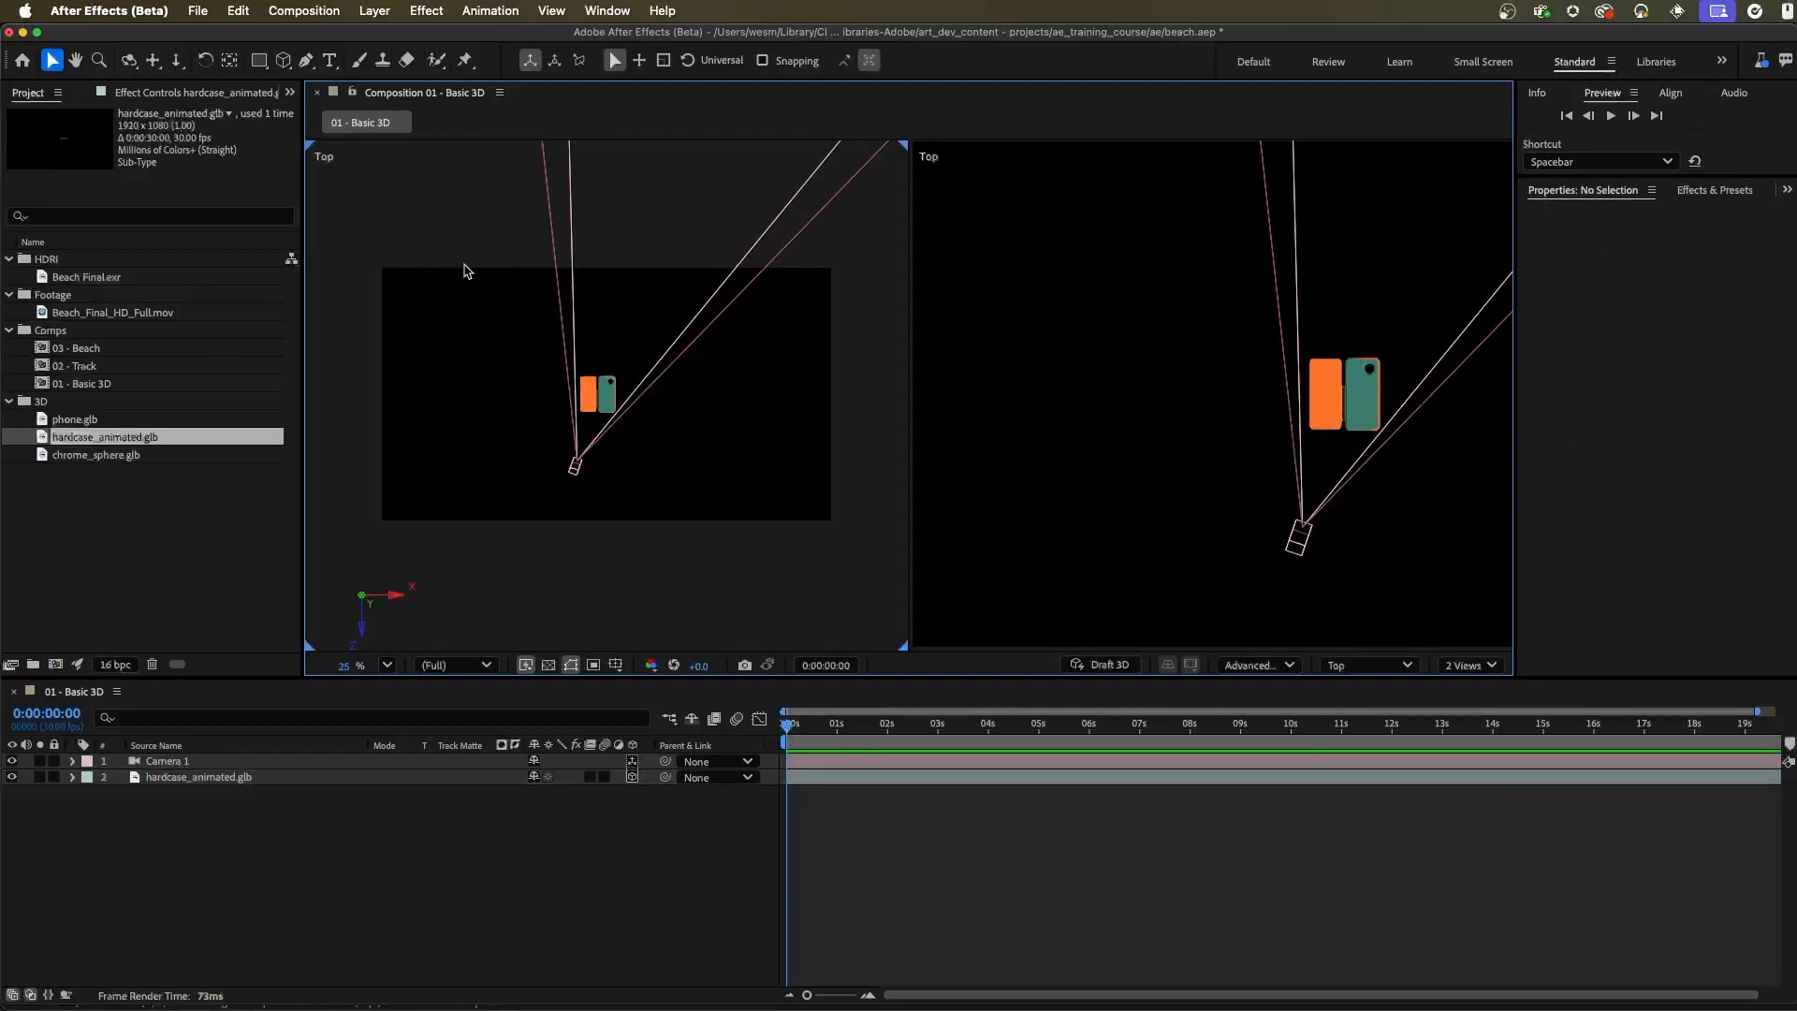
click(1370, 670)
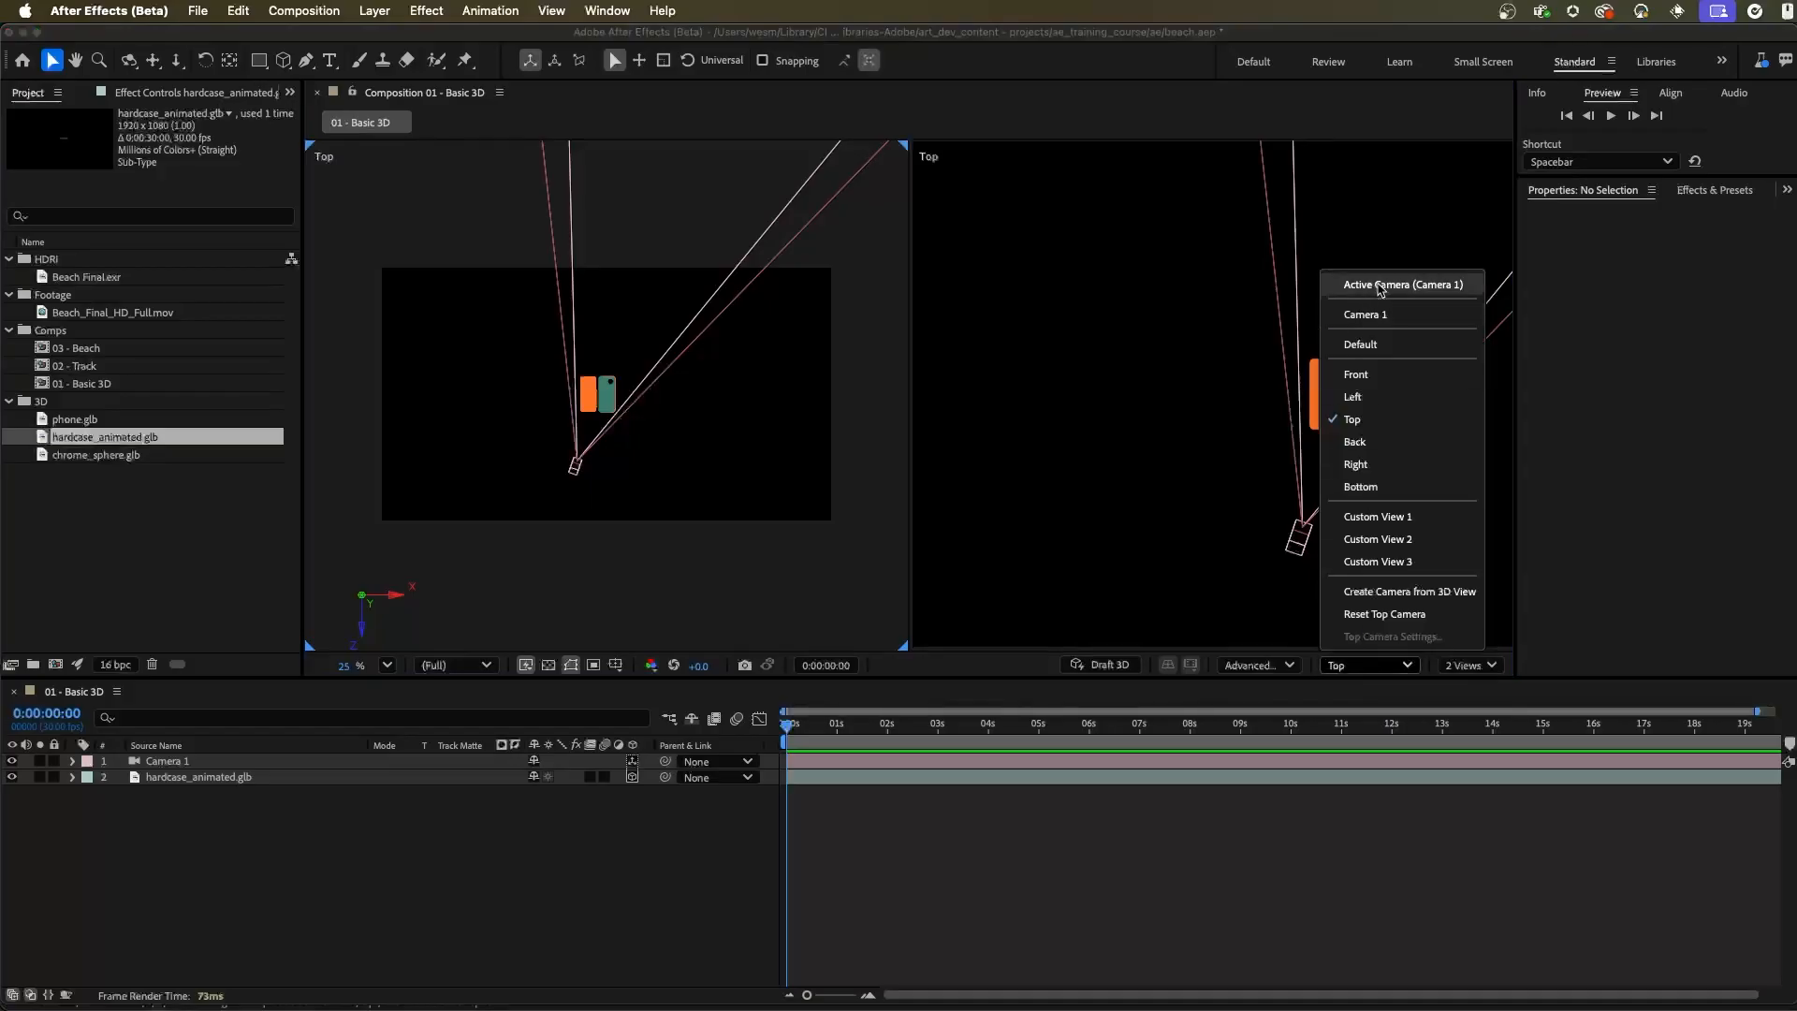
click(1432, 285)
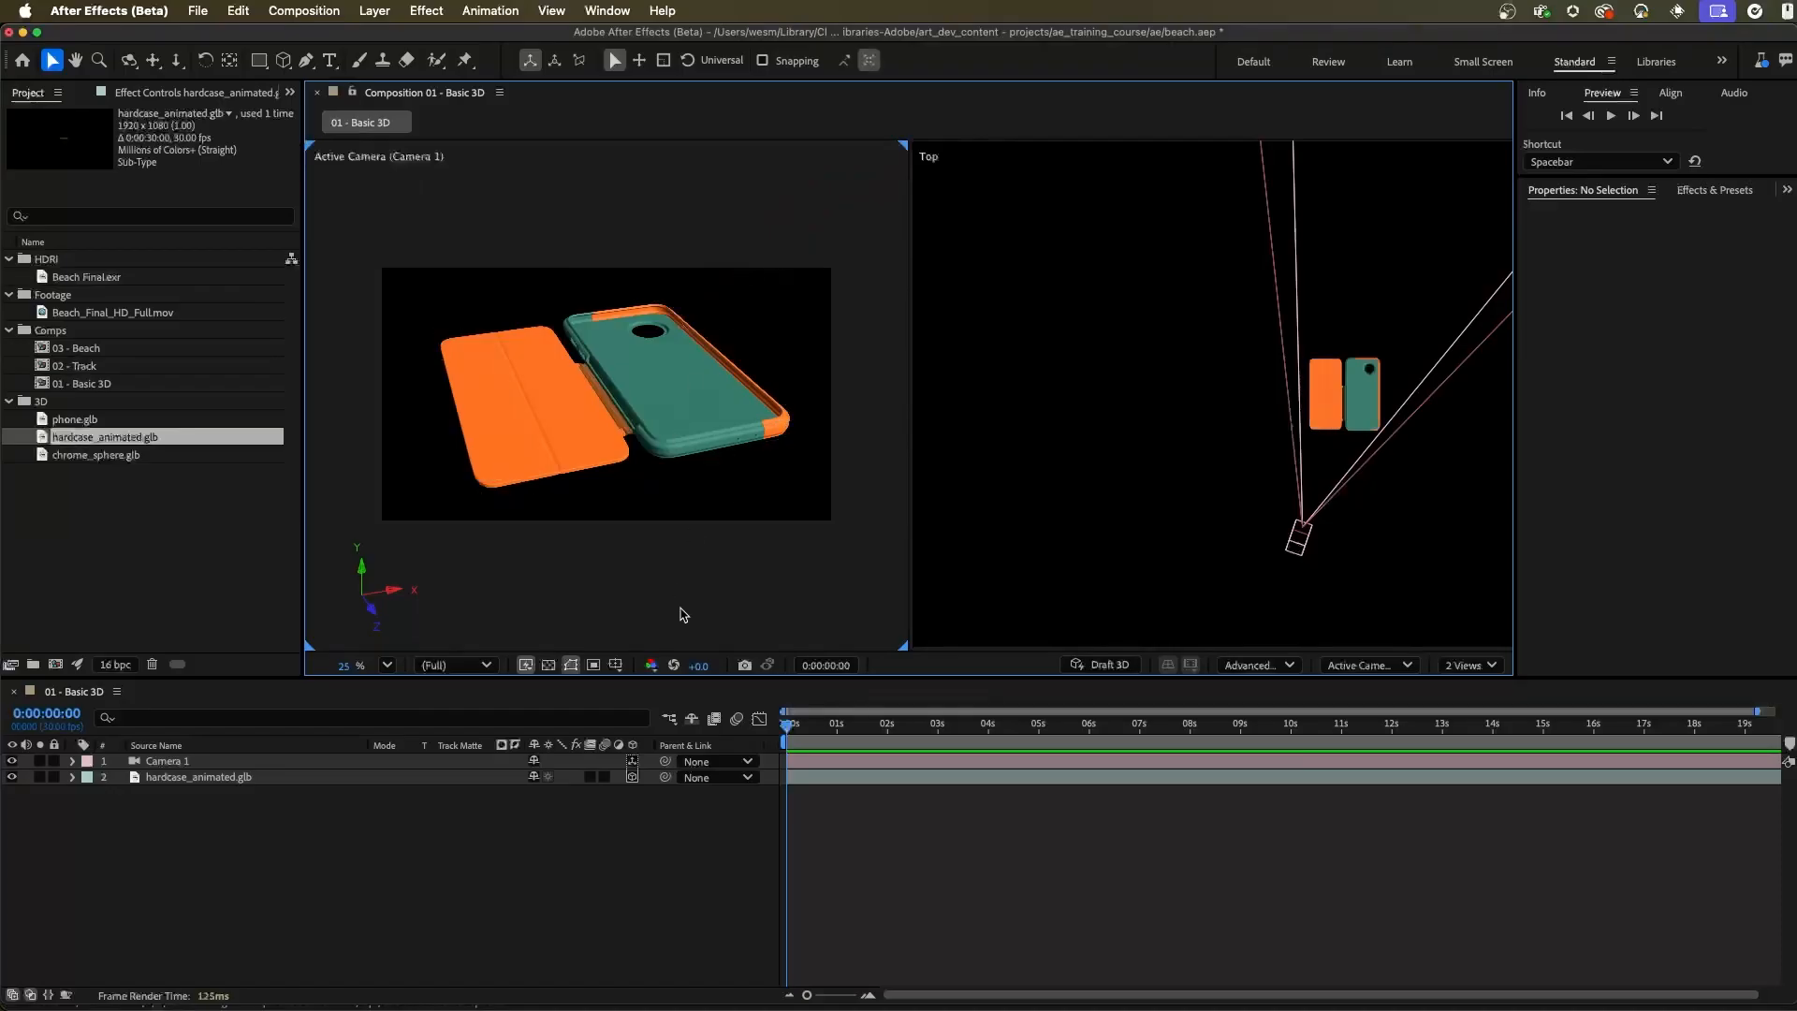
Examine the camera and case in the second view from Top, Right and Front, and return it to Top
click(1061, 420)
drag(1385, 477, 1222, 491)
mouse_move(1176, 430)
mouse_down()
mouse_move(1472, 516)
mouse_move(1323, 456)
mouse_up()
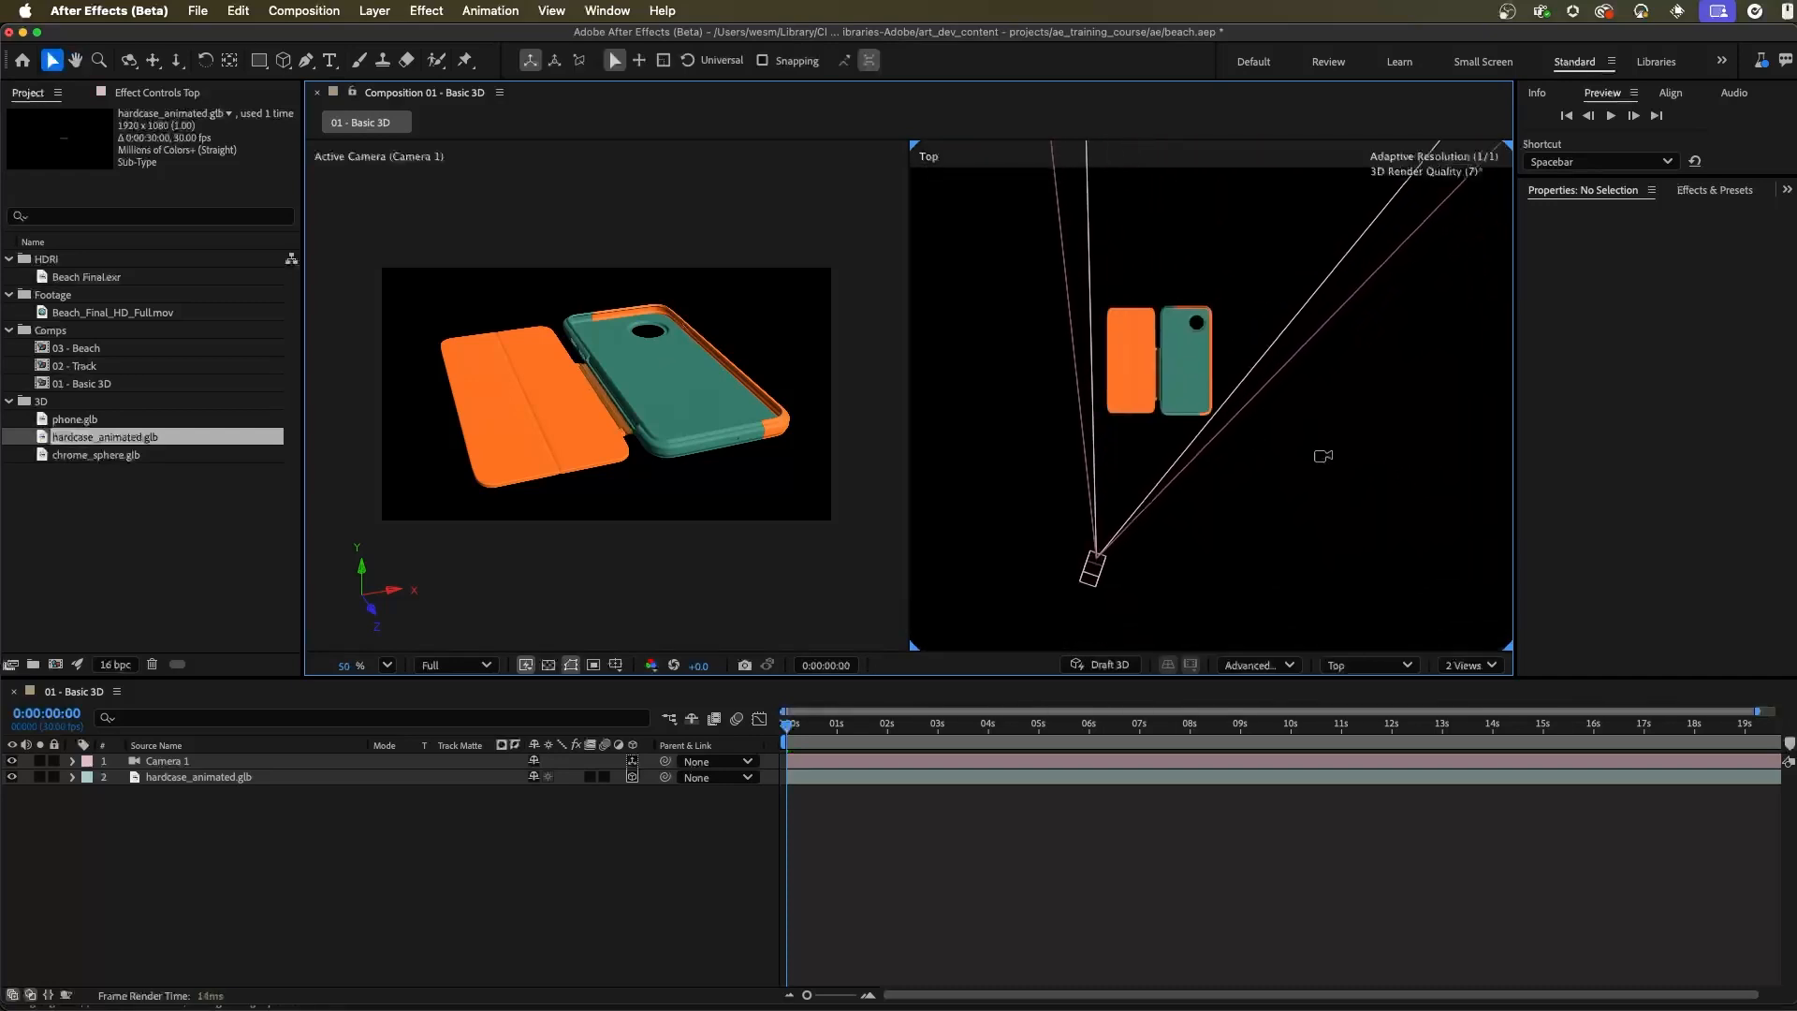
click(1392, 668)
click(1356, 464)
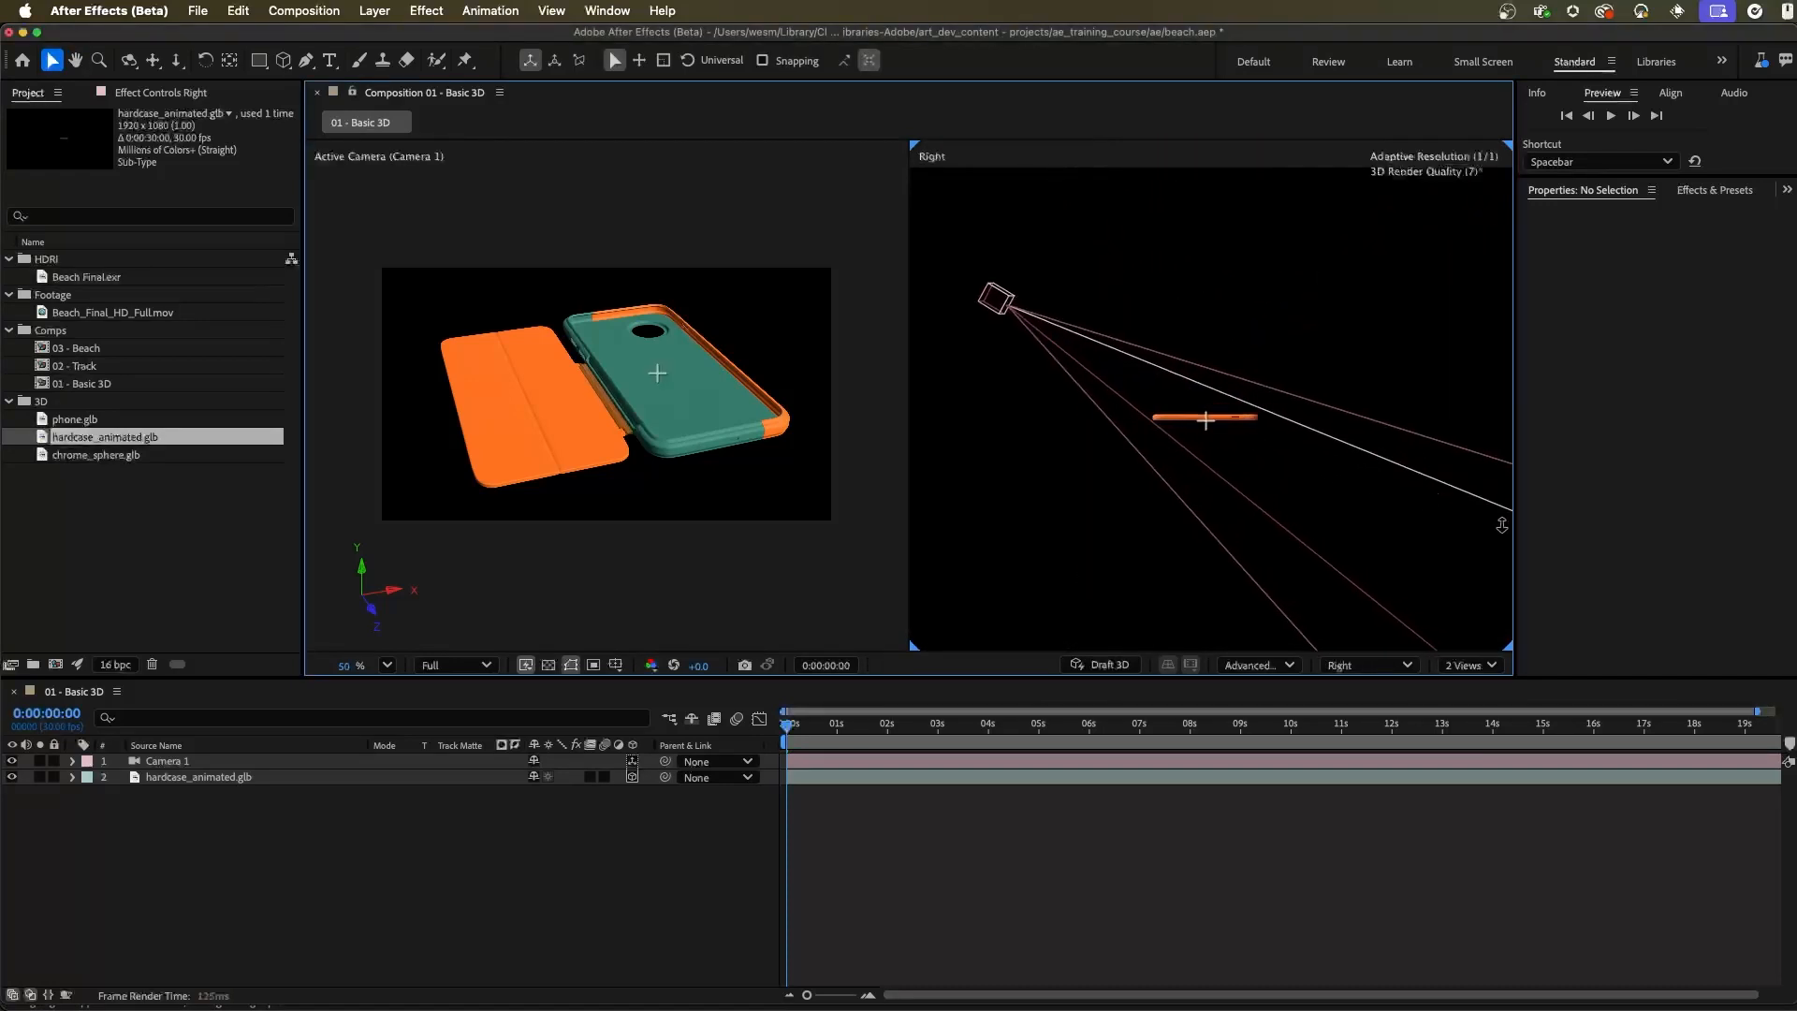
click(1382, 661)
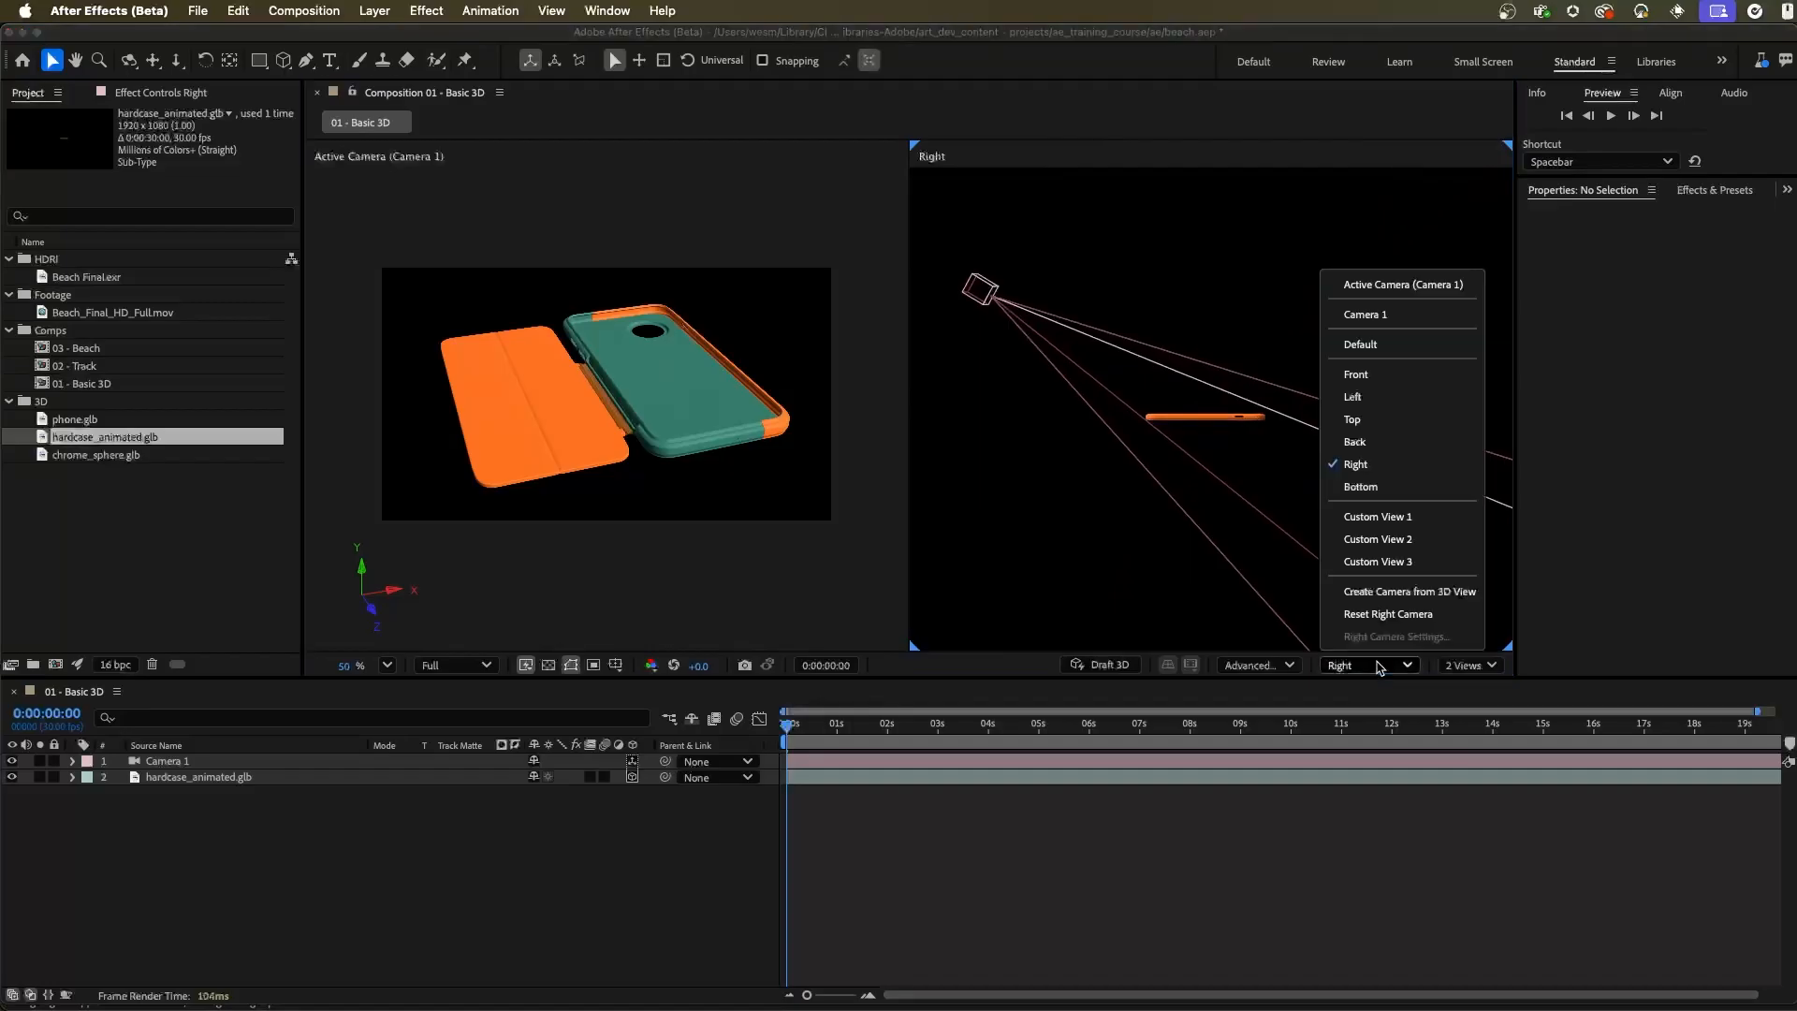
click(1394, 378)
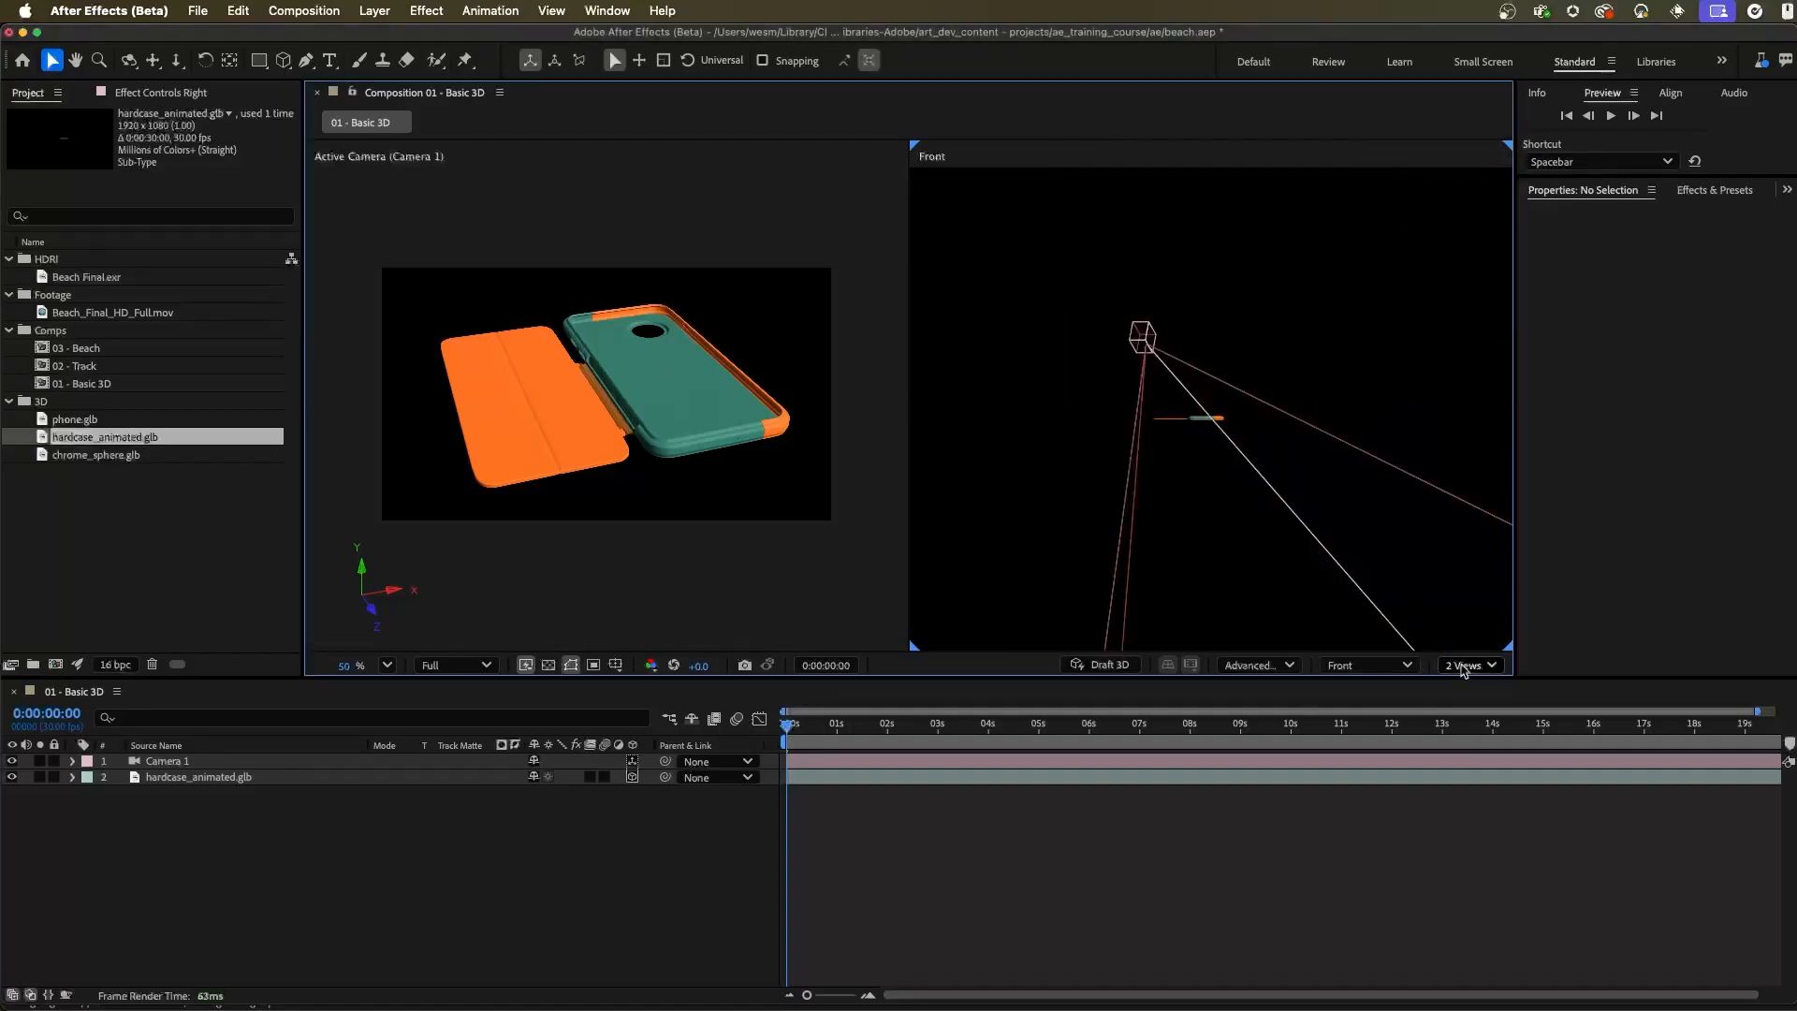
click(1372, 666)
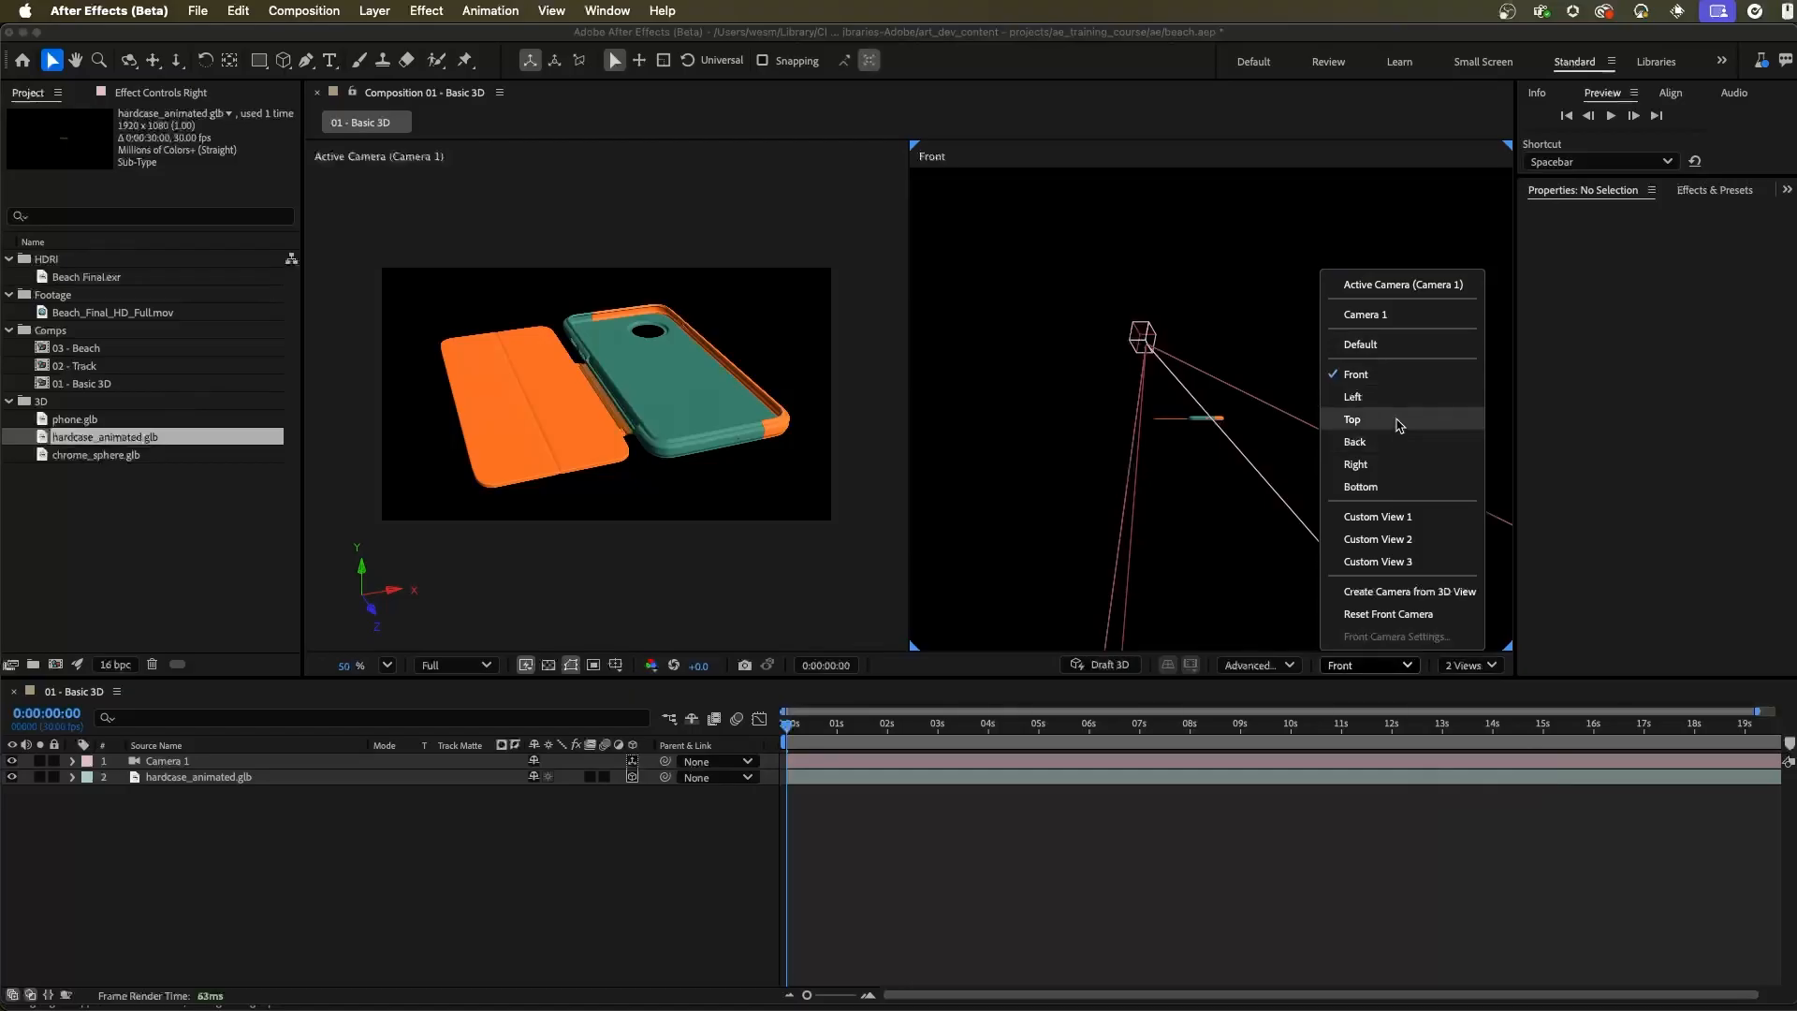
click(1352, 418)
Add phone.glb to the composition above the case model layer, with its object scale set to 200%
click(630, 524)
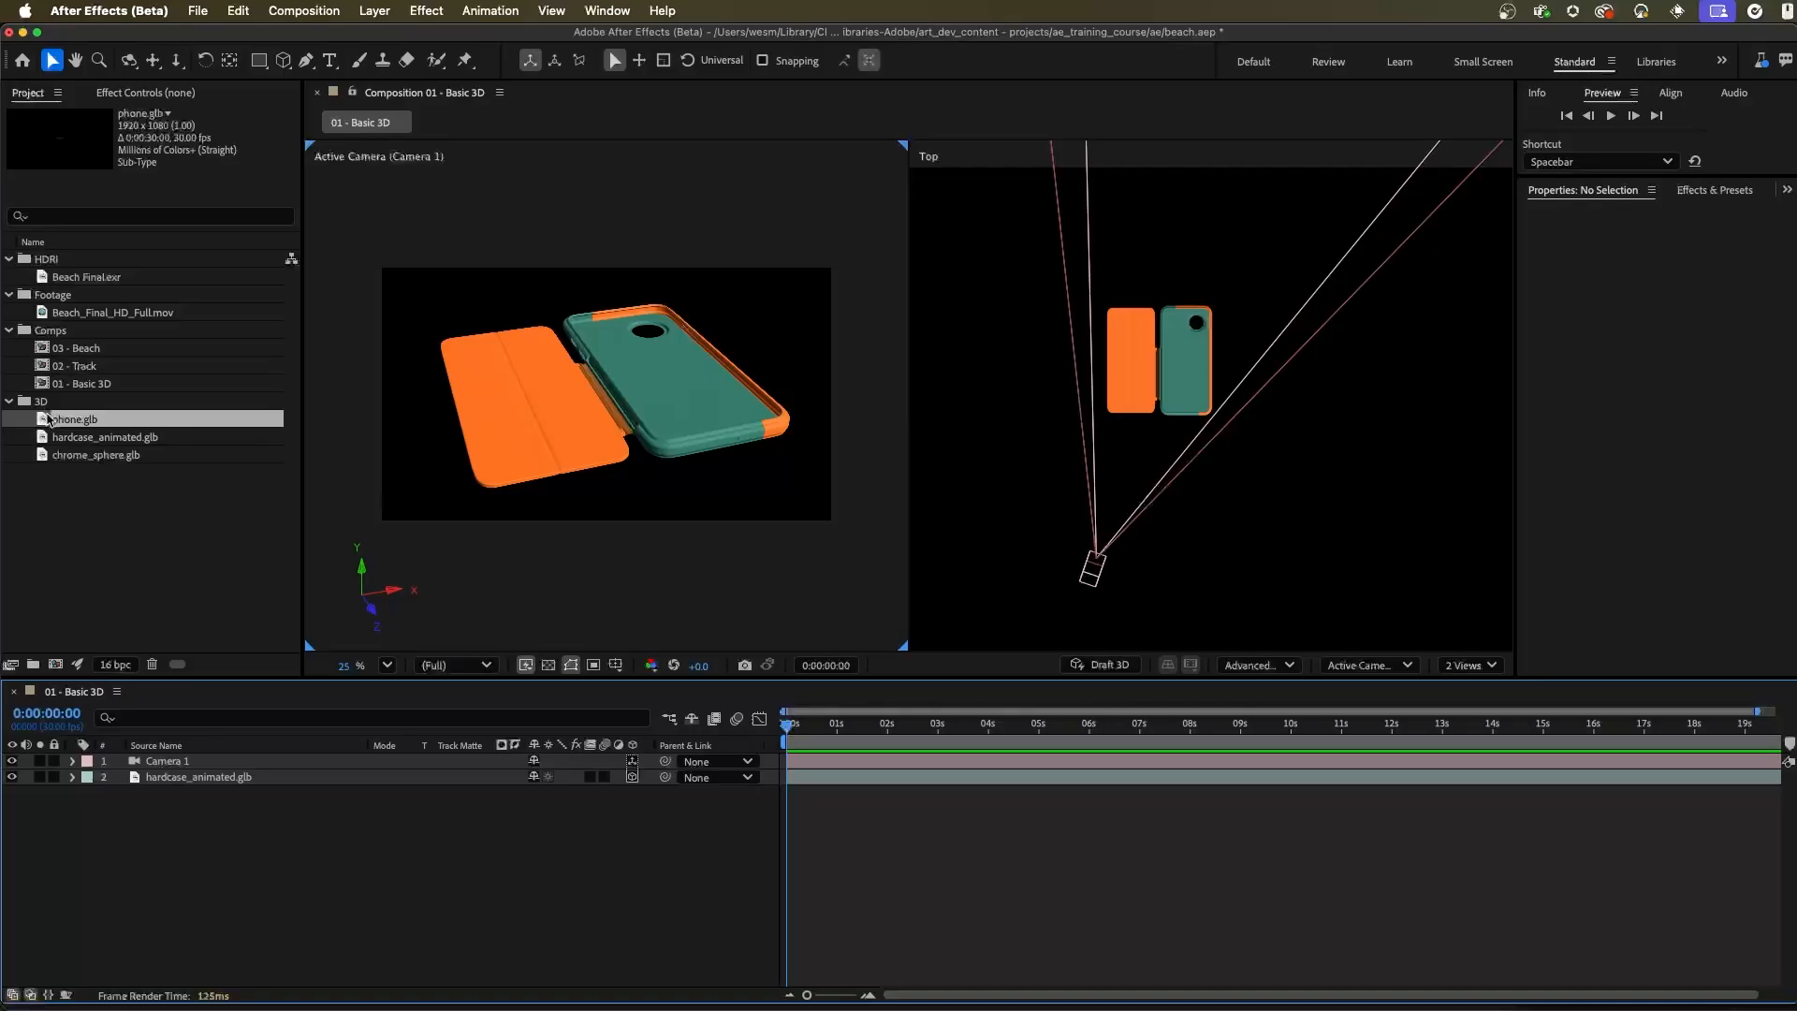
drag(75, 423, 303, 777)
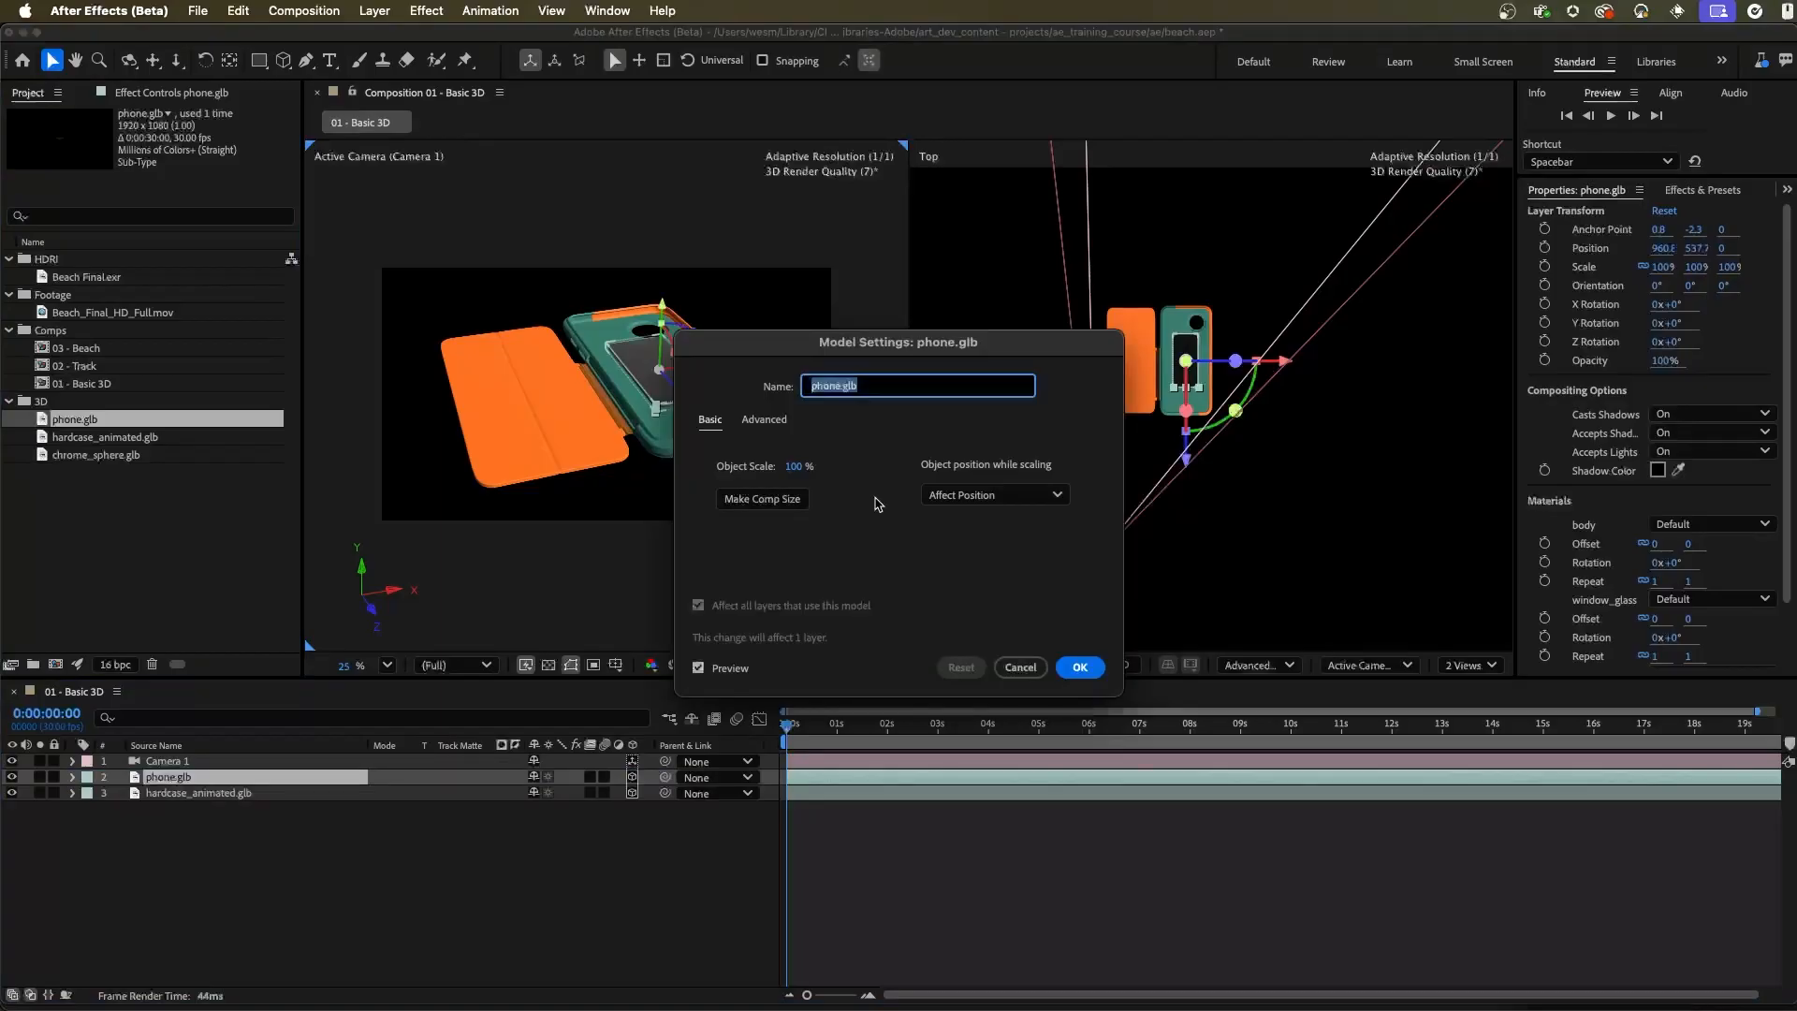
click(748, 499)
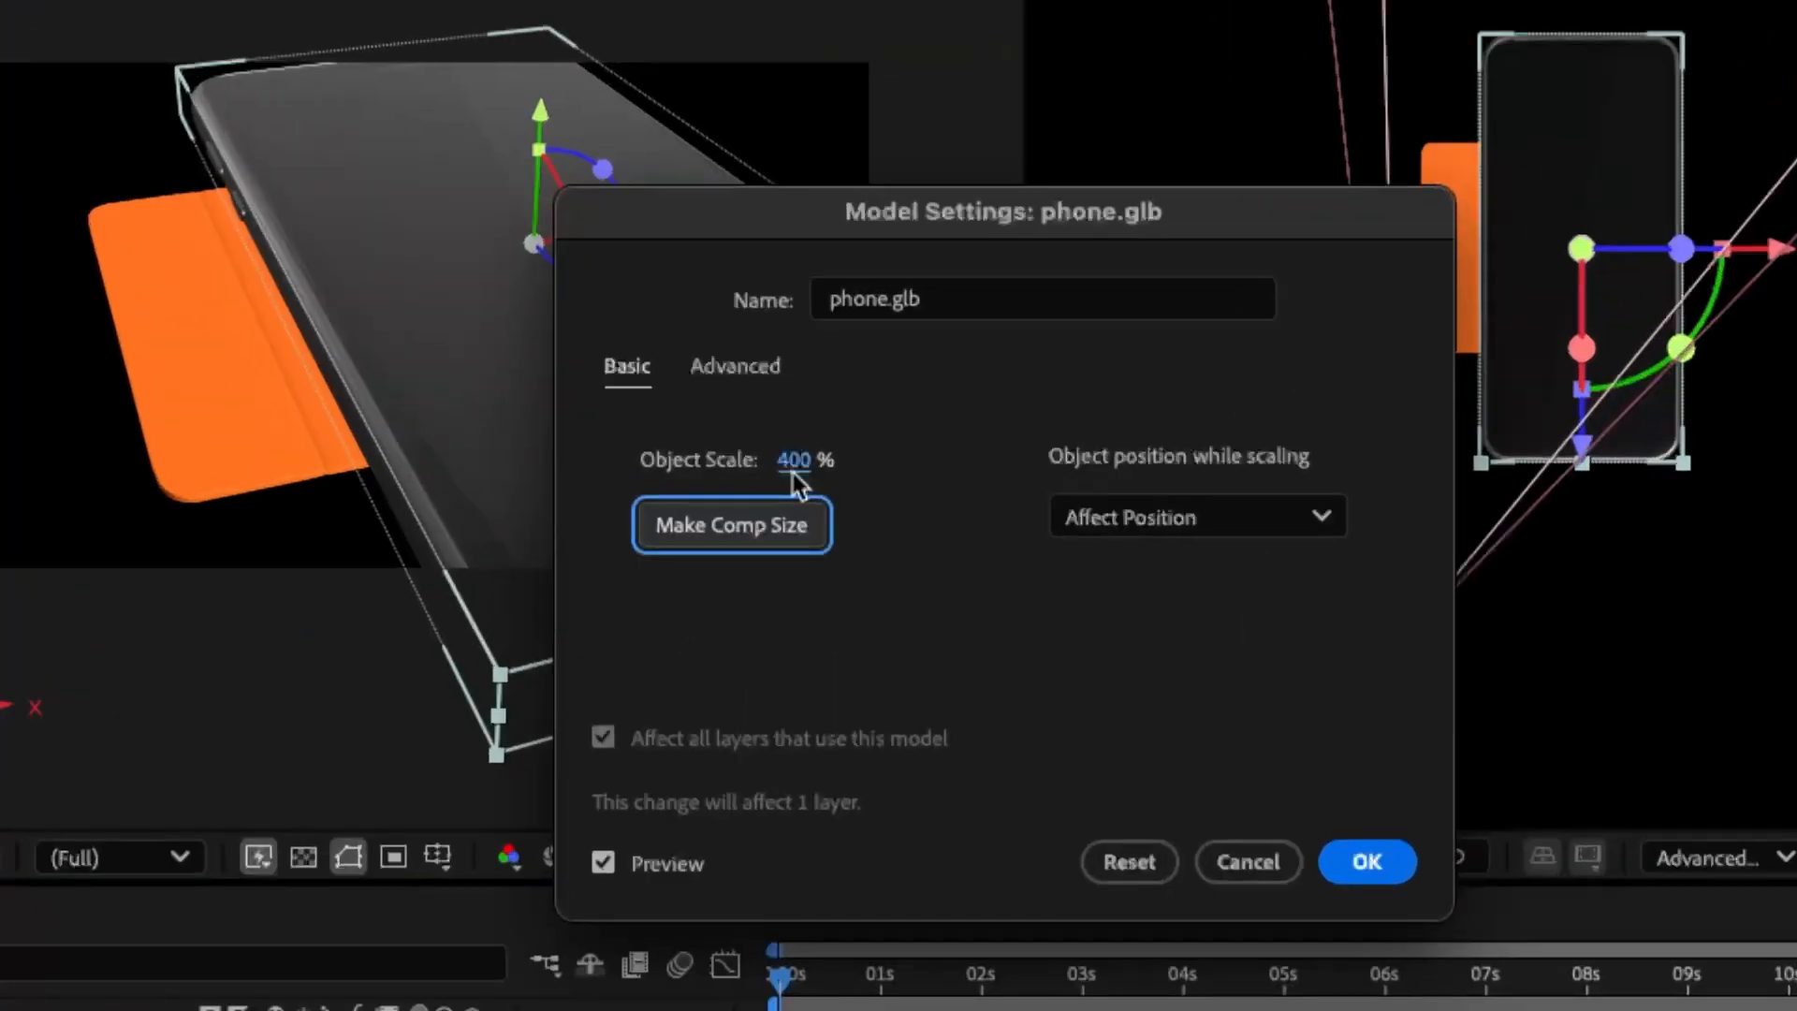
click(794, 461)
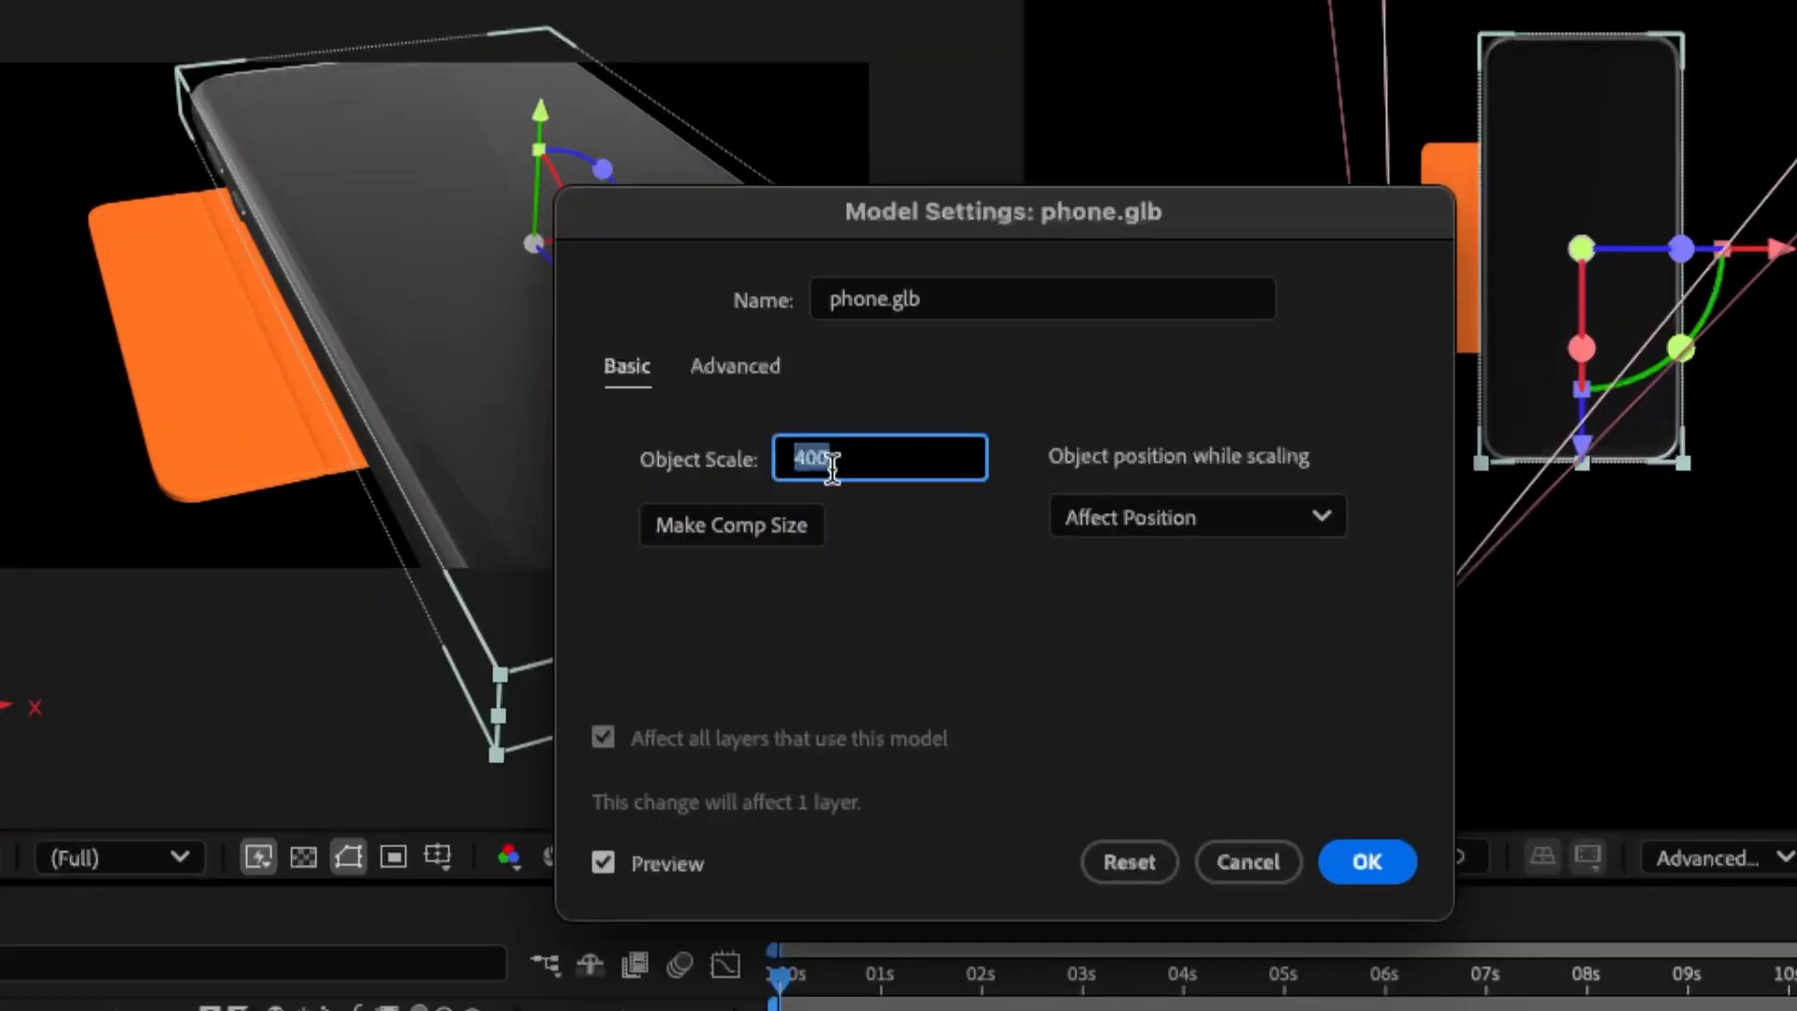
text(200)
click(969, 565)
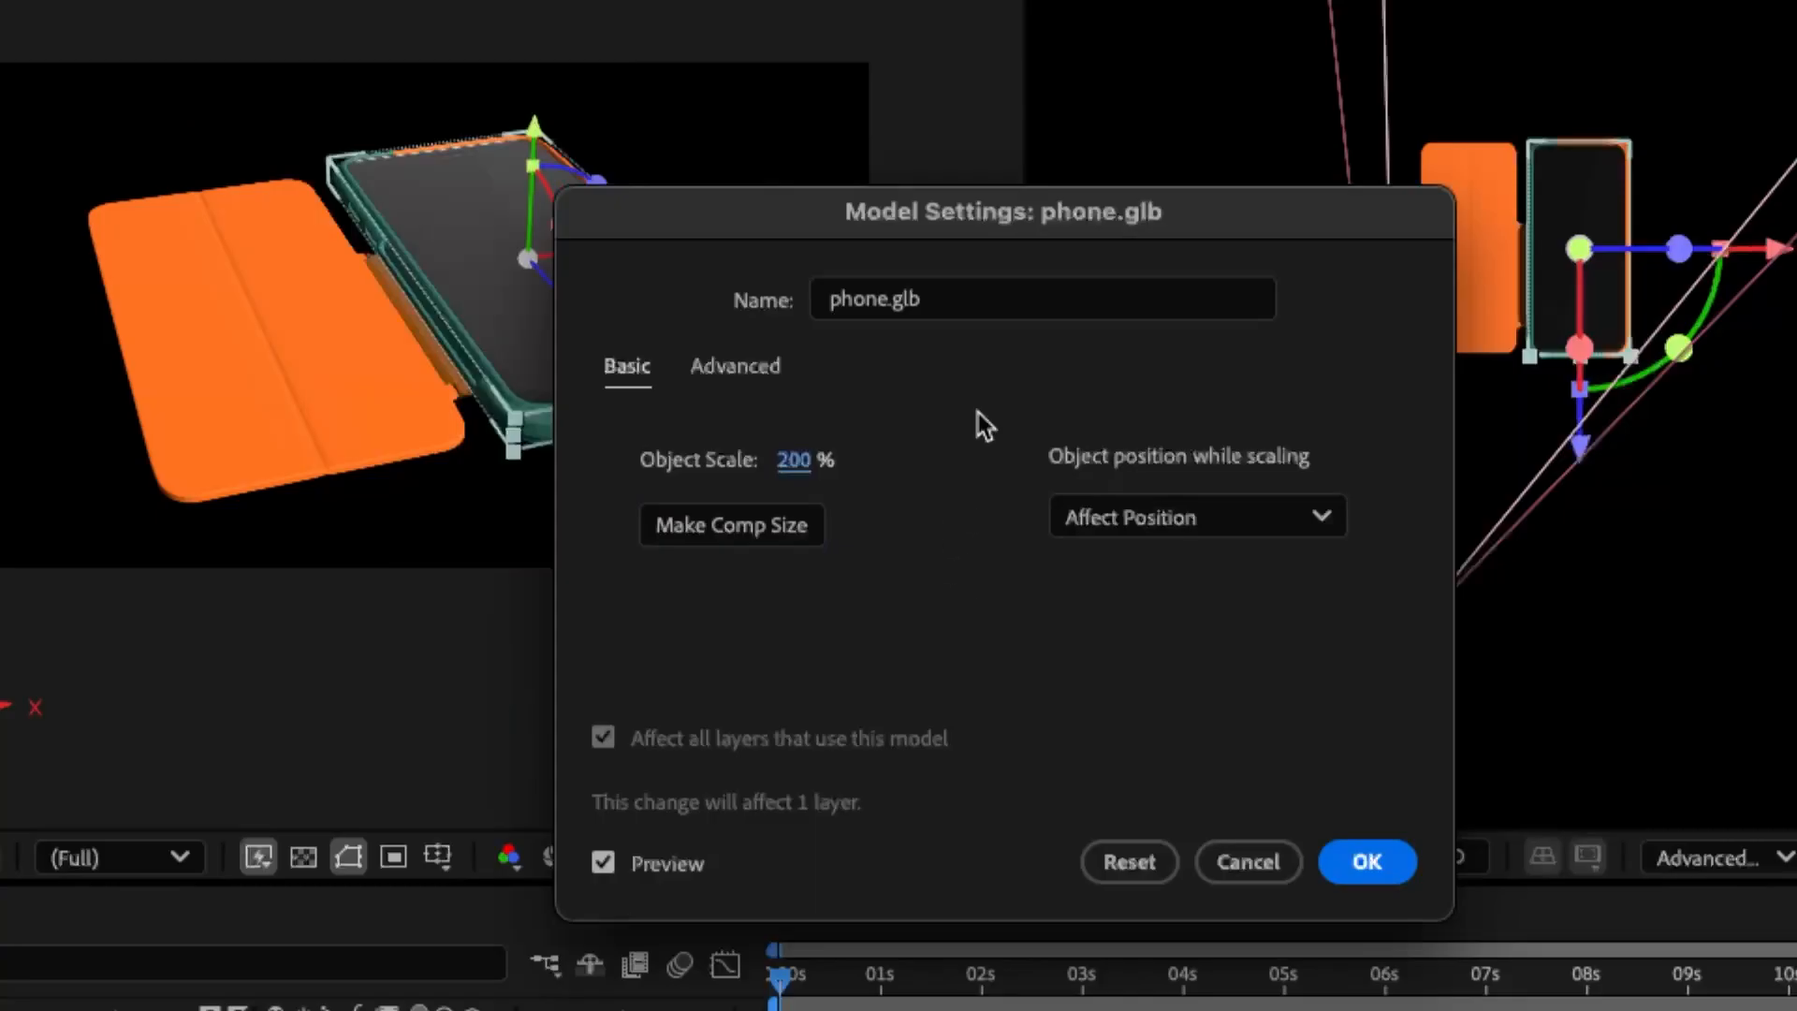
drag(783, 212, 1086, 211)
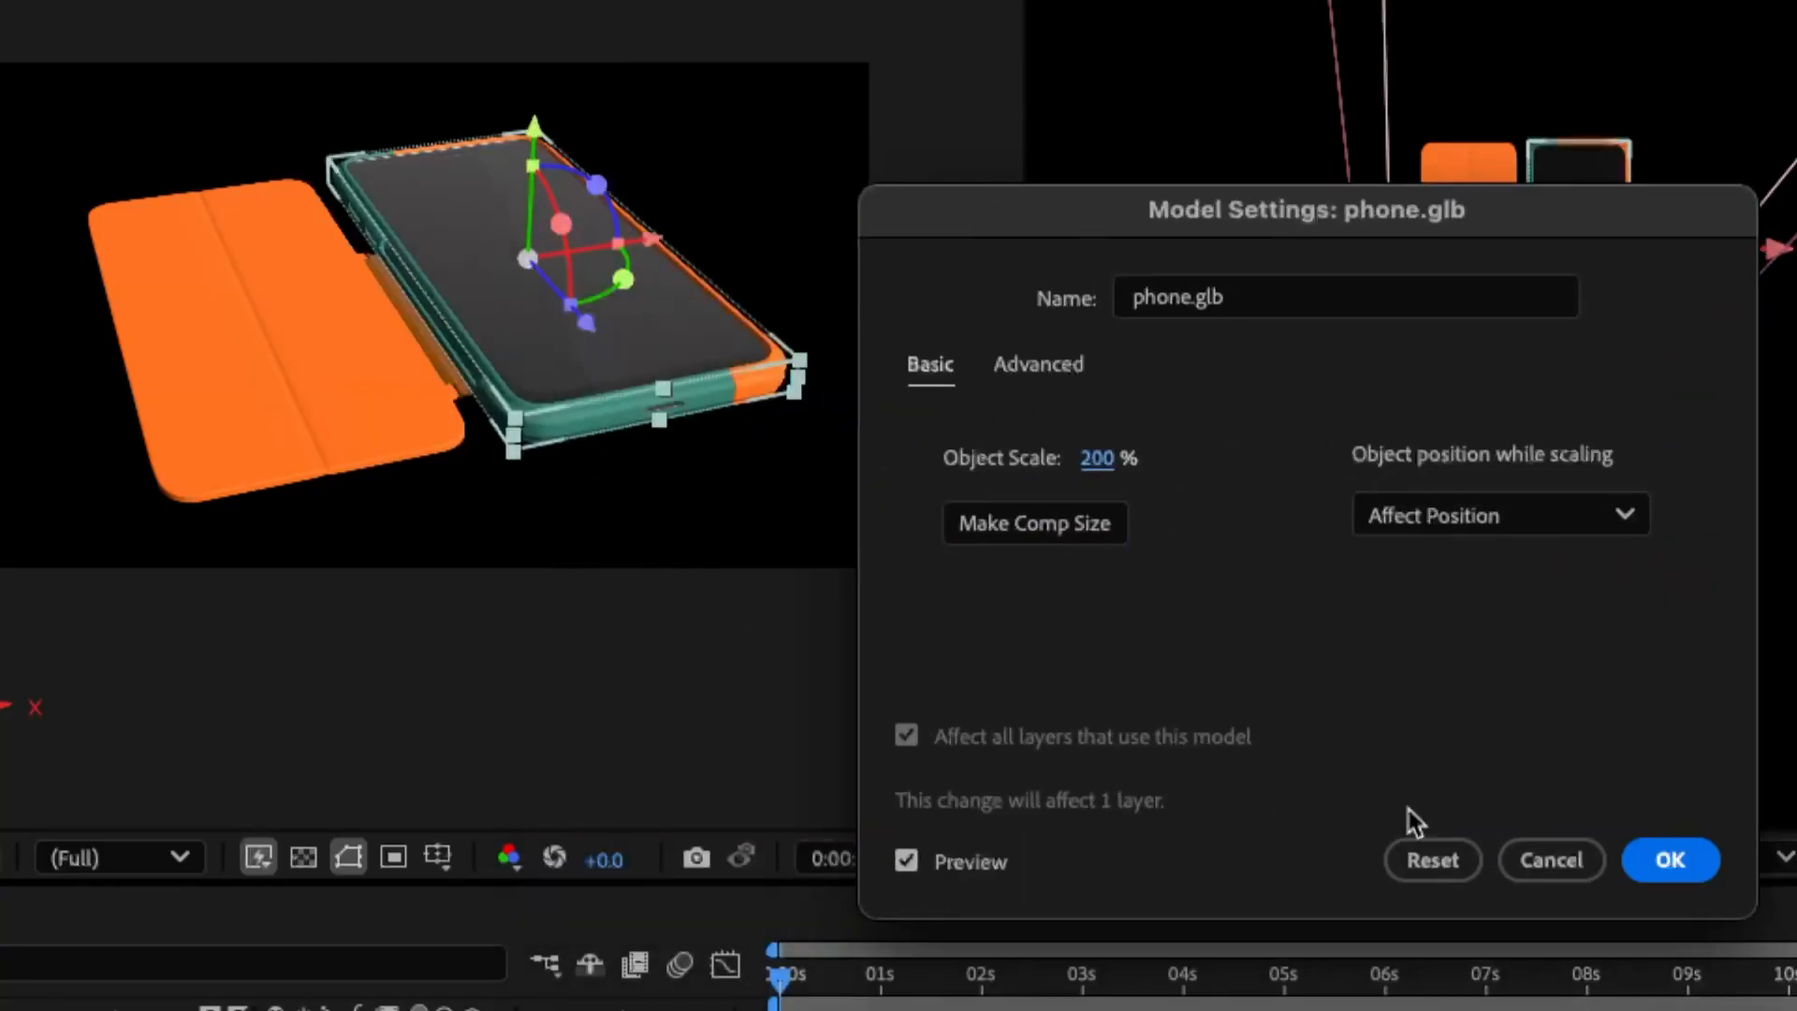
click(1666, 859)
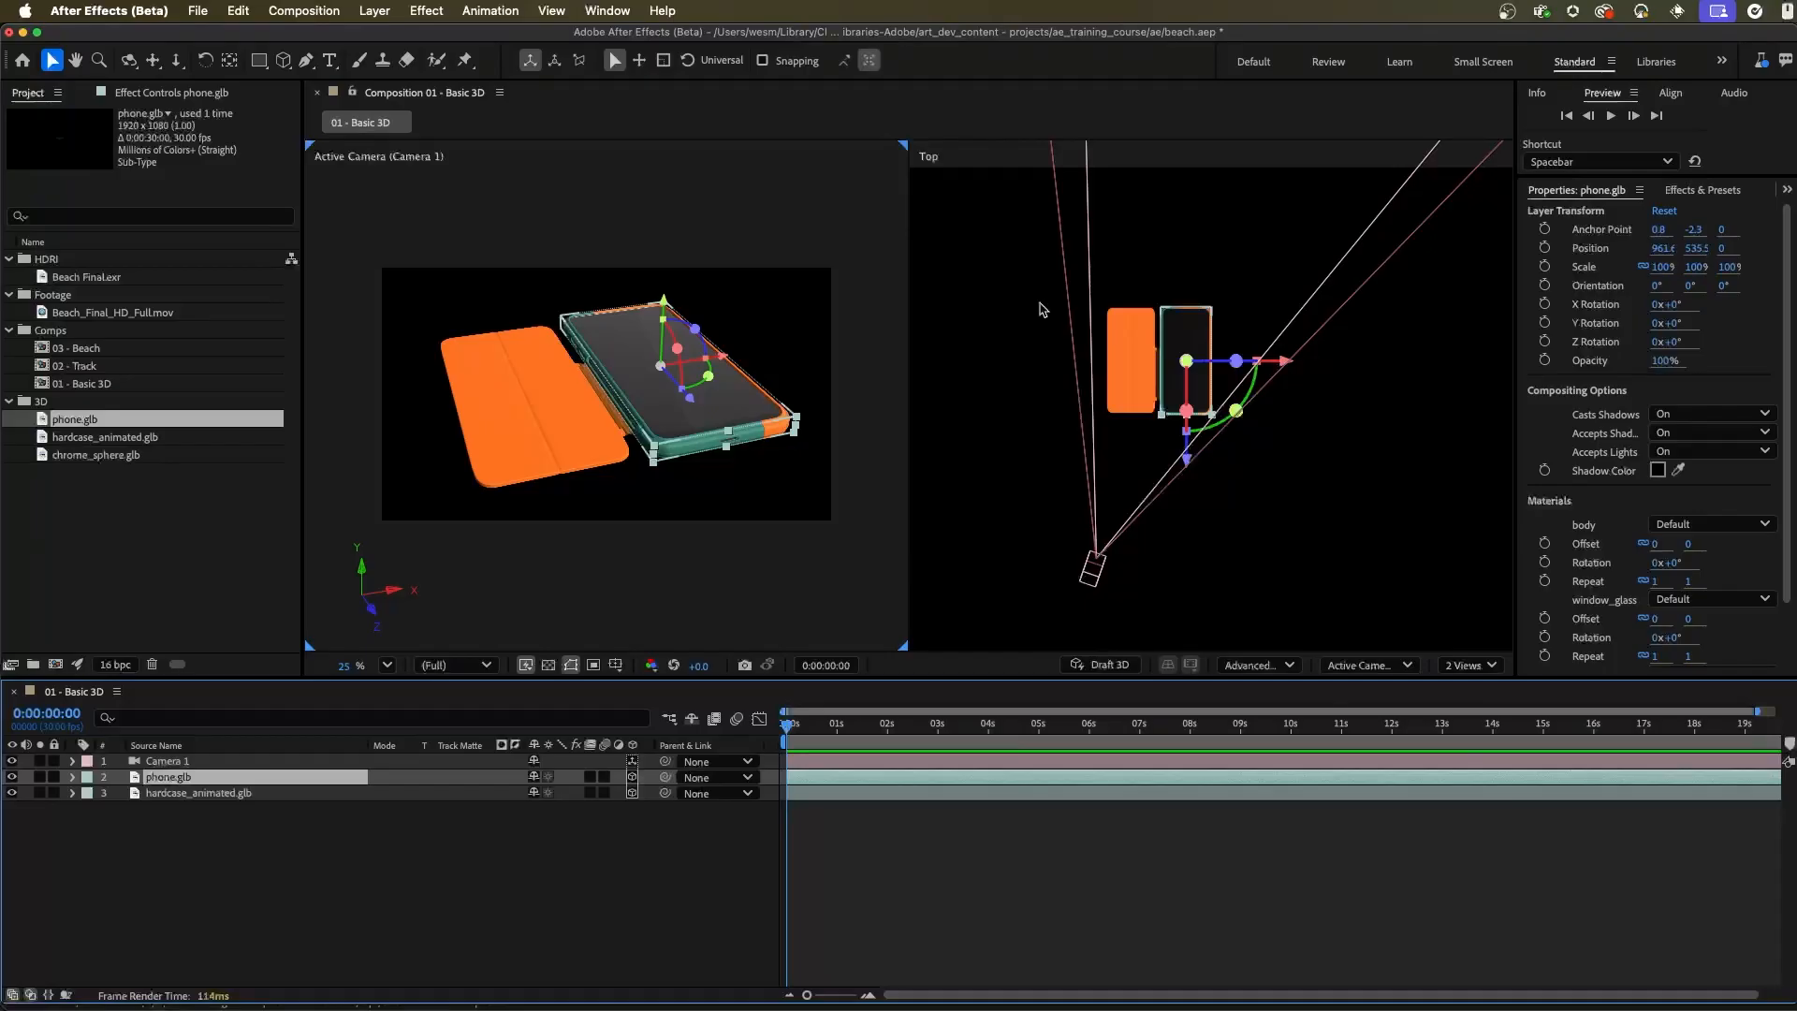
Move the phone along the X axis out beside the case in the Top view, and try the same axis in the camera view, undoing that try
click(1170, 374)
scroll(1207, 402, up, 5)
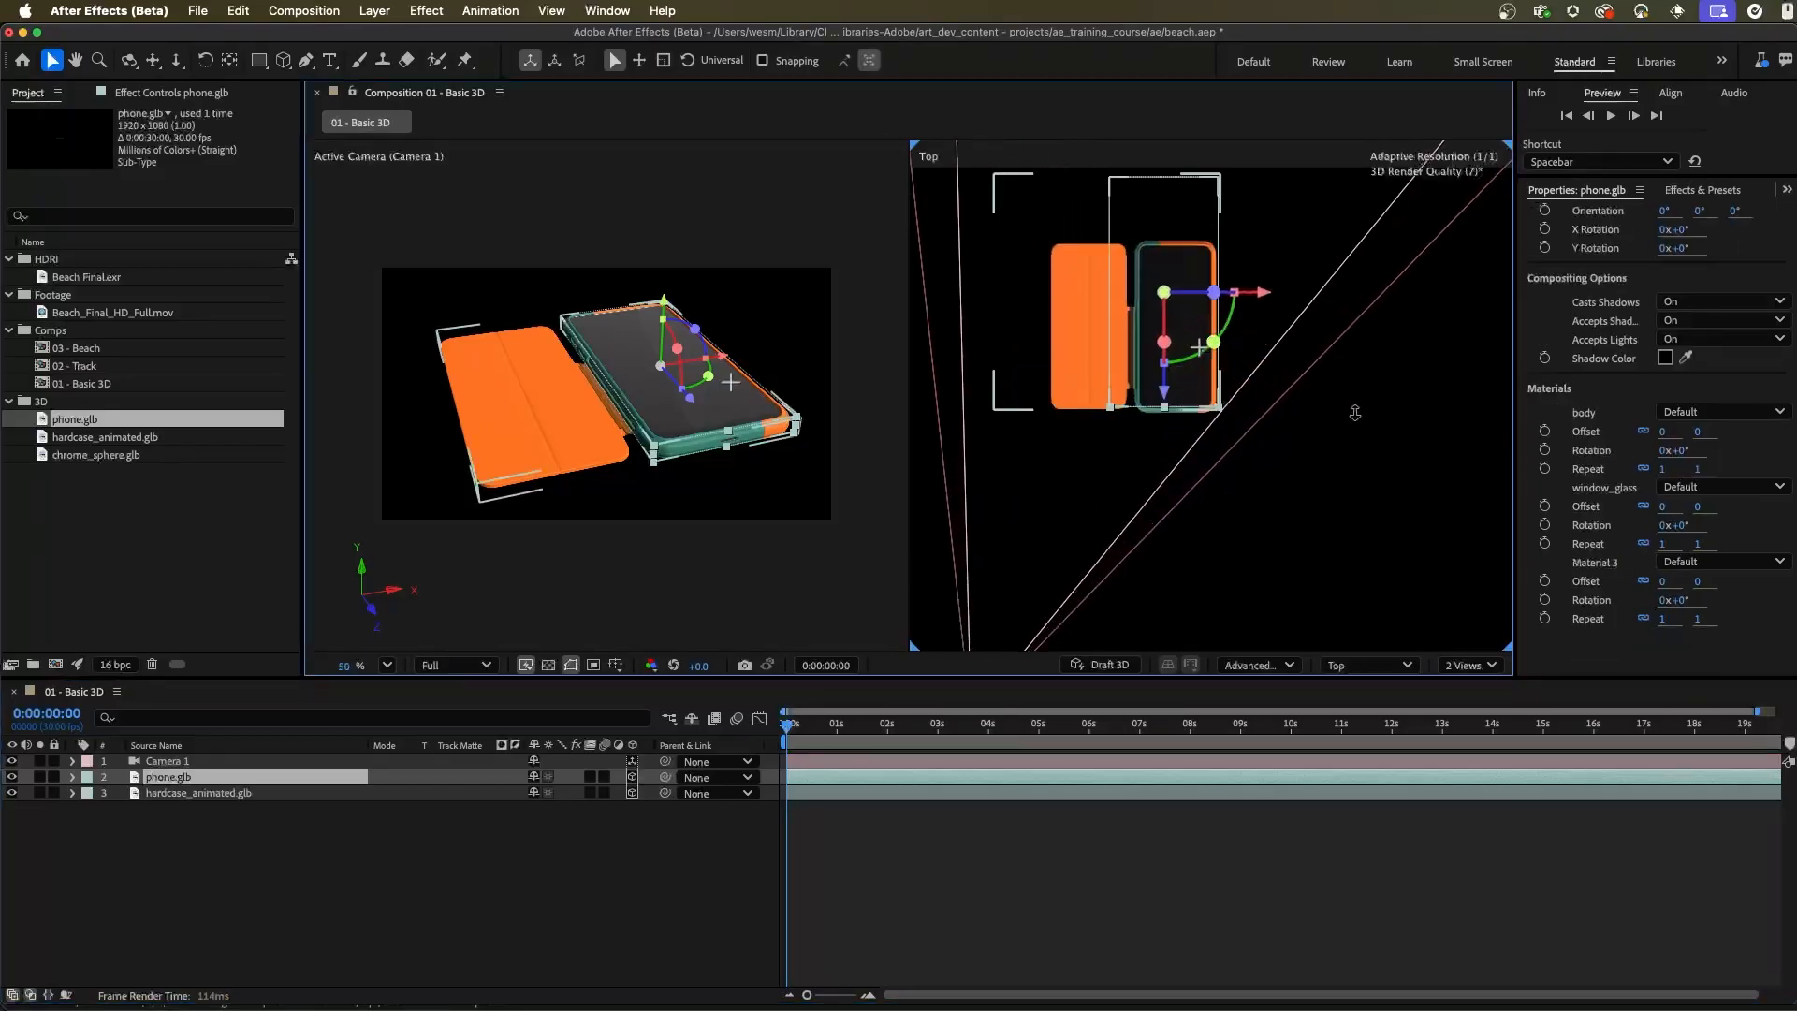
drag(1220, 292, 1308, 380)
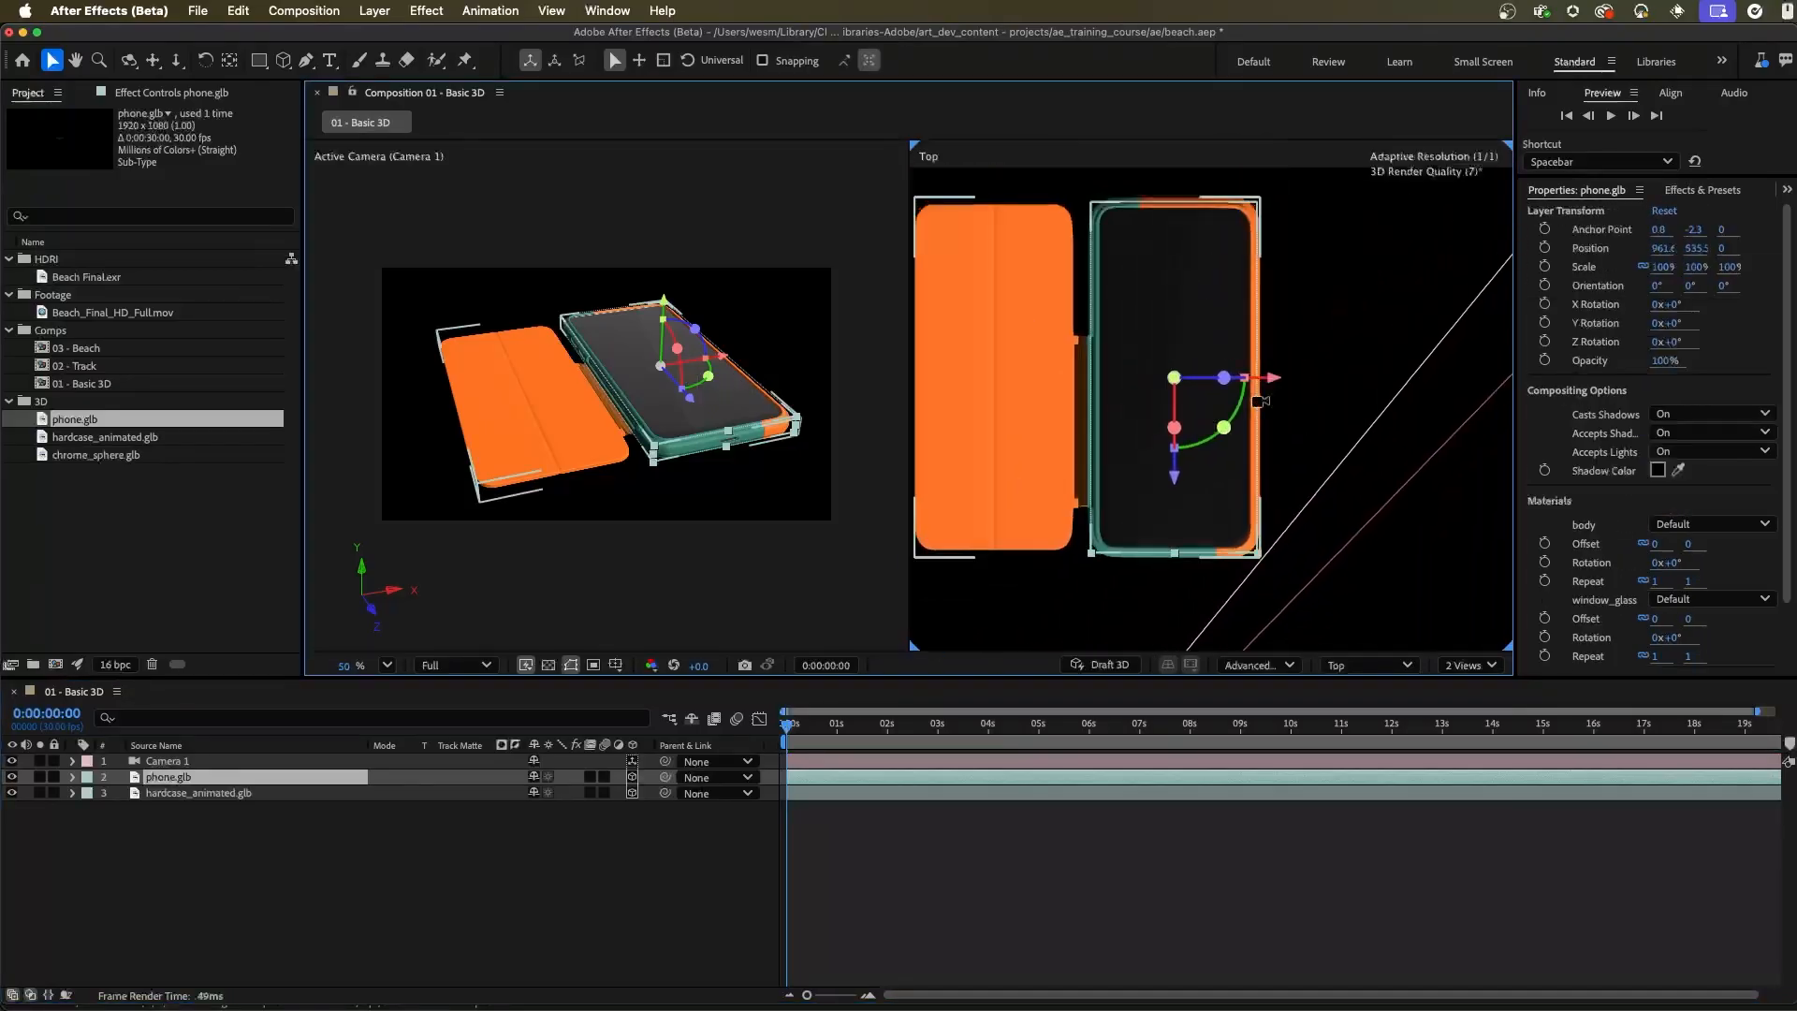
drag(1273, 382, 1452, 394)
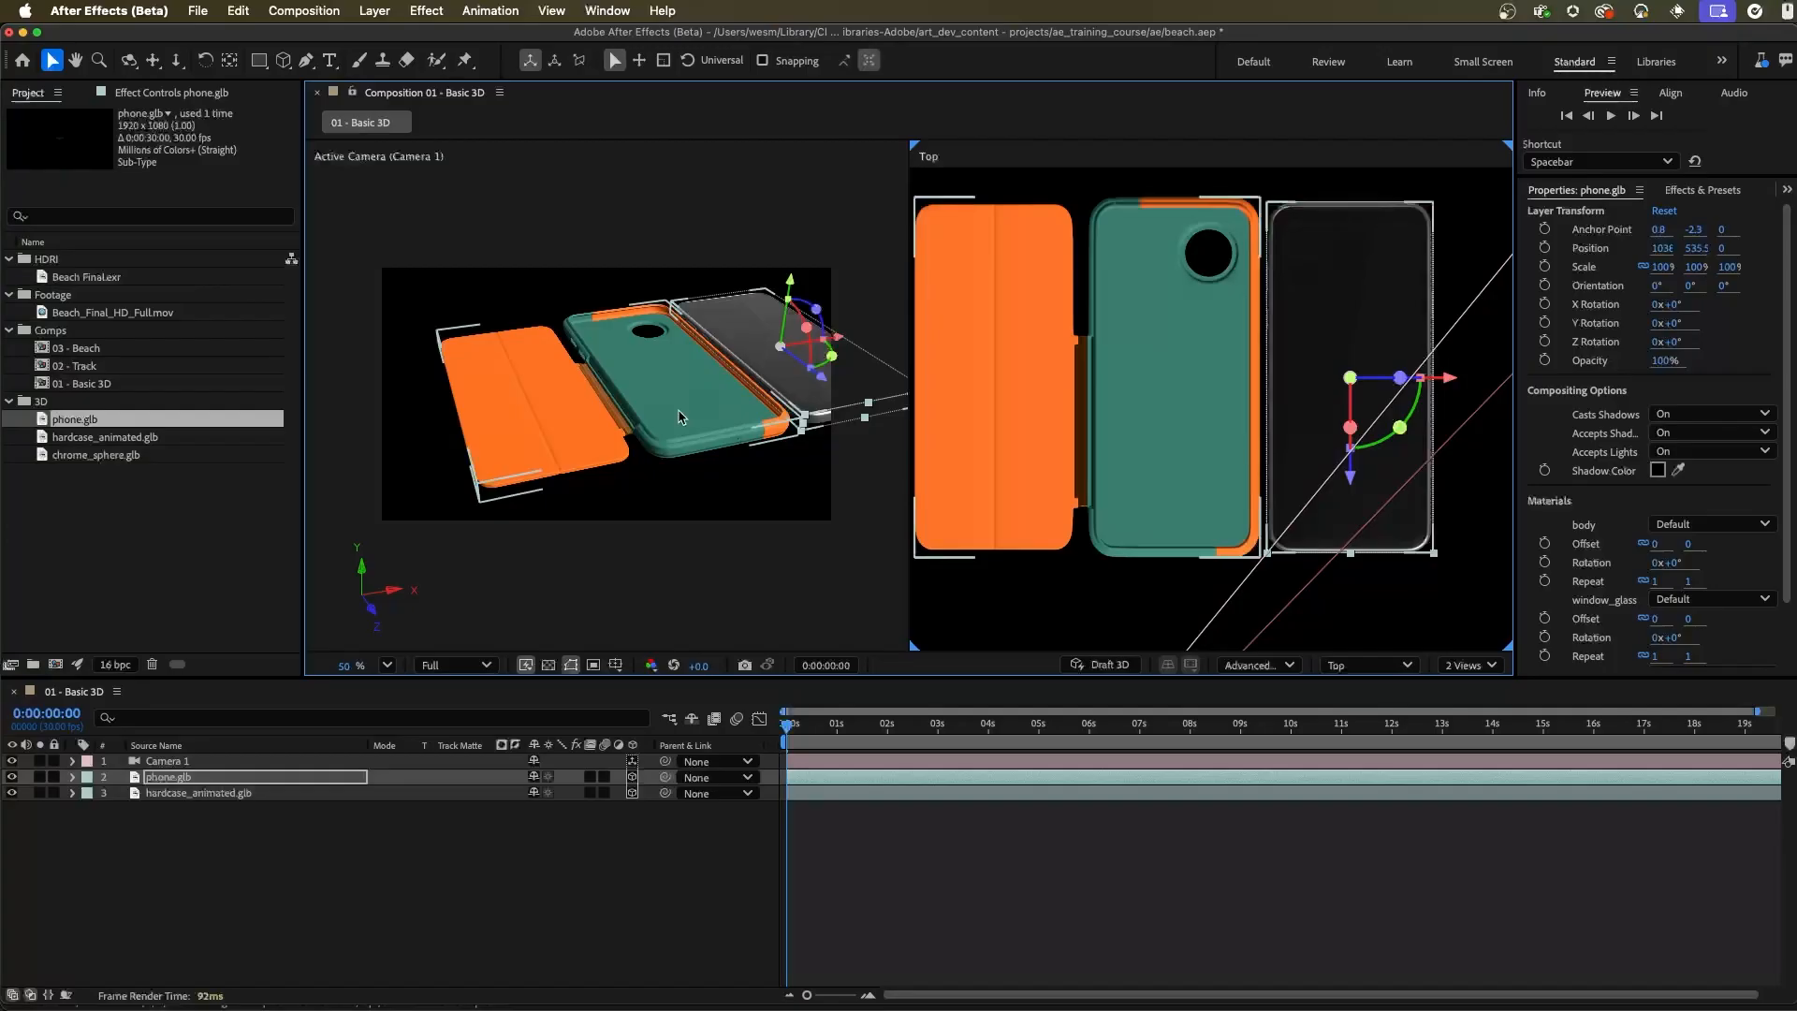
click(845, 342)
drag(839, 341, 724, 360)
key(super+z)
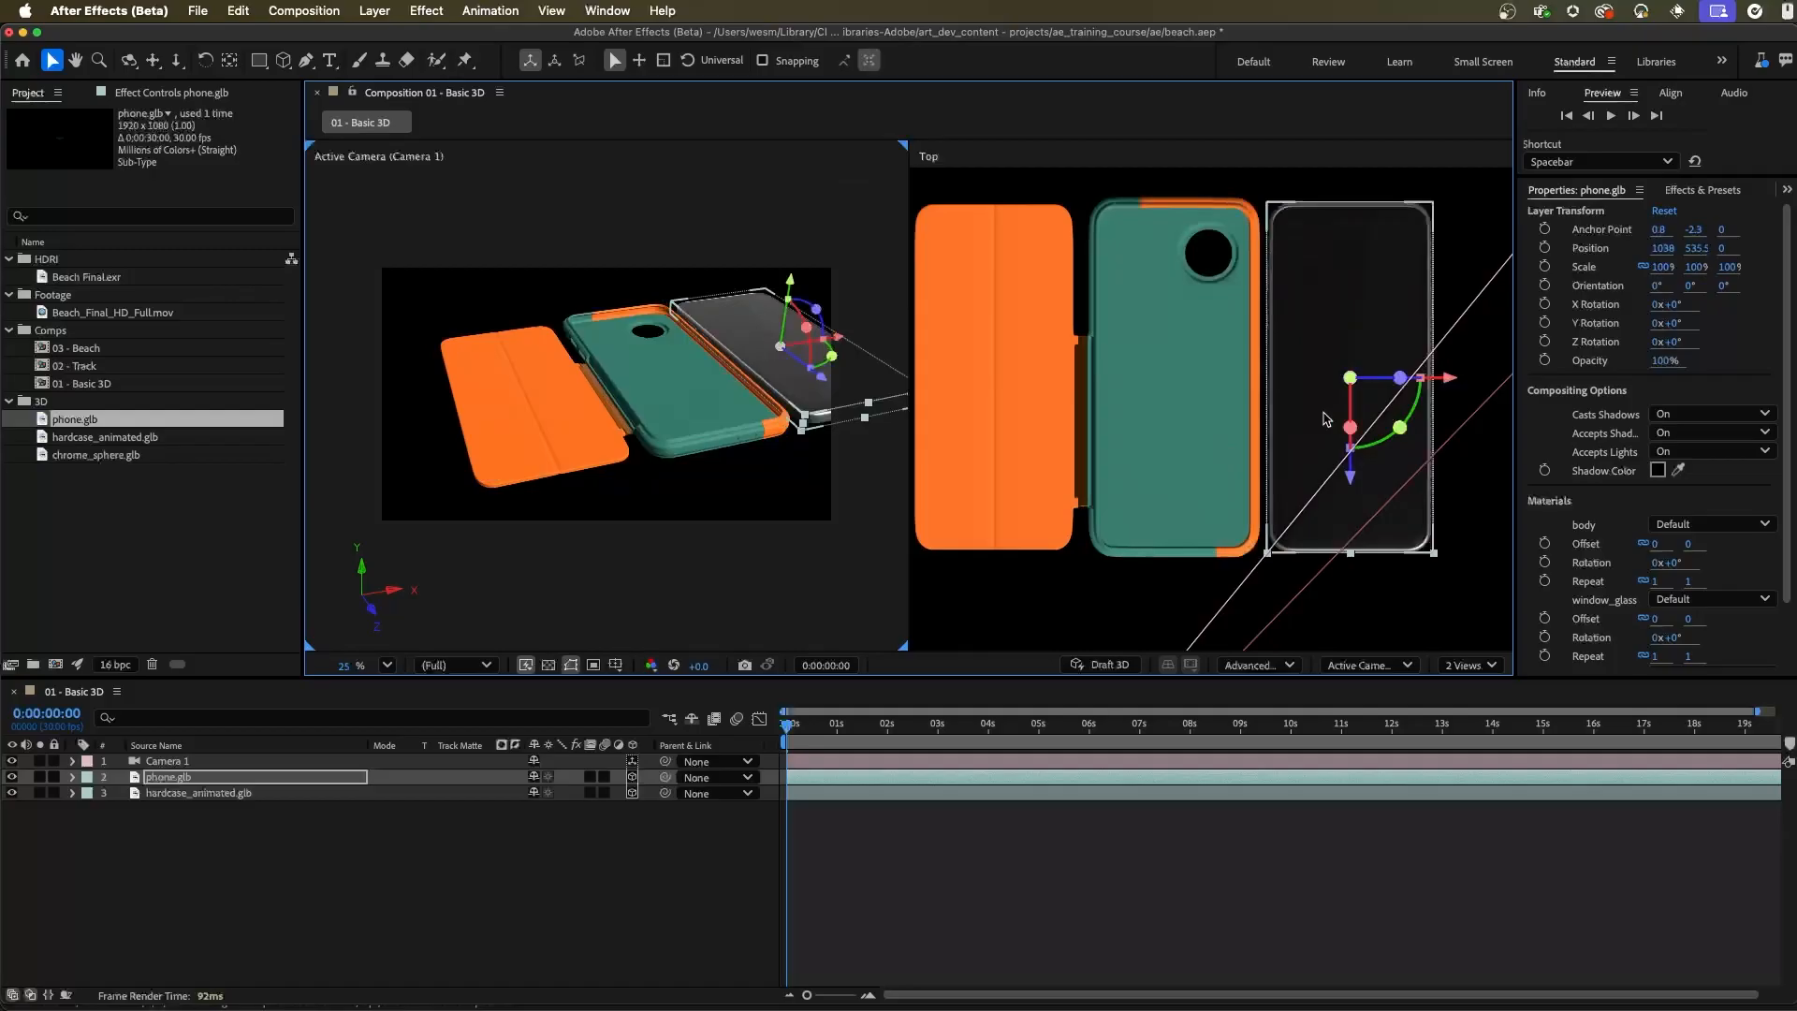
Slide the phone back along the X axis in the Top view until it sits inside the case
drag(1208, 416, 1297, 377)
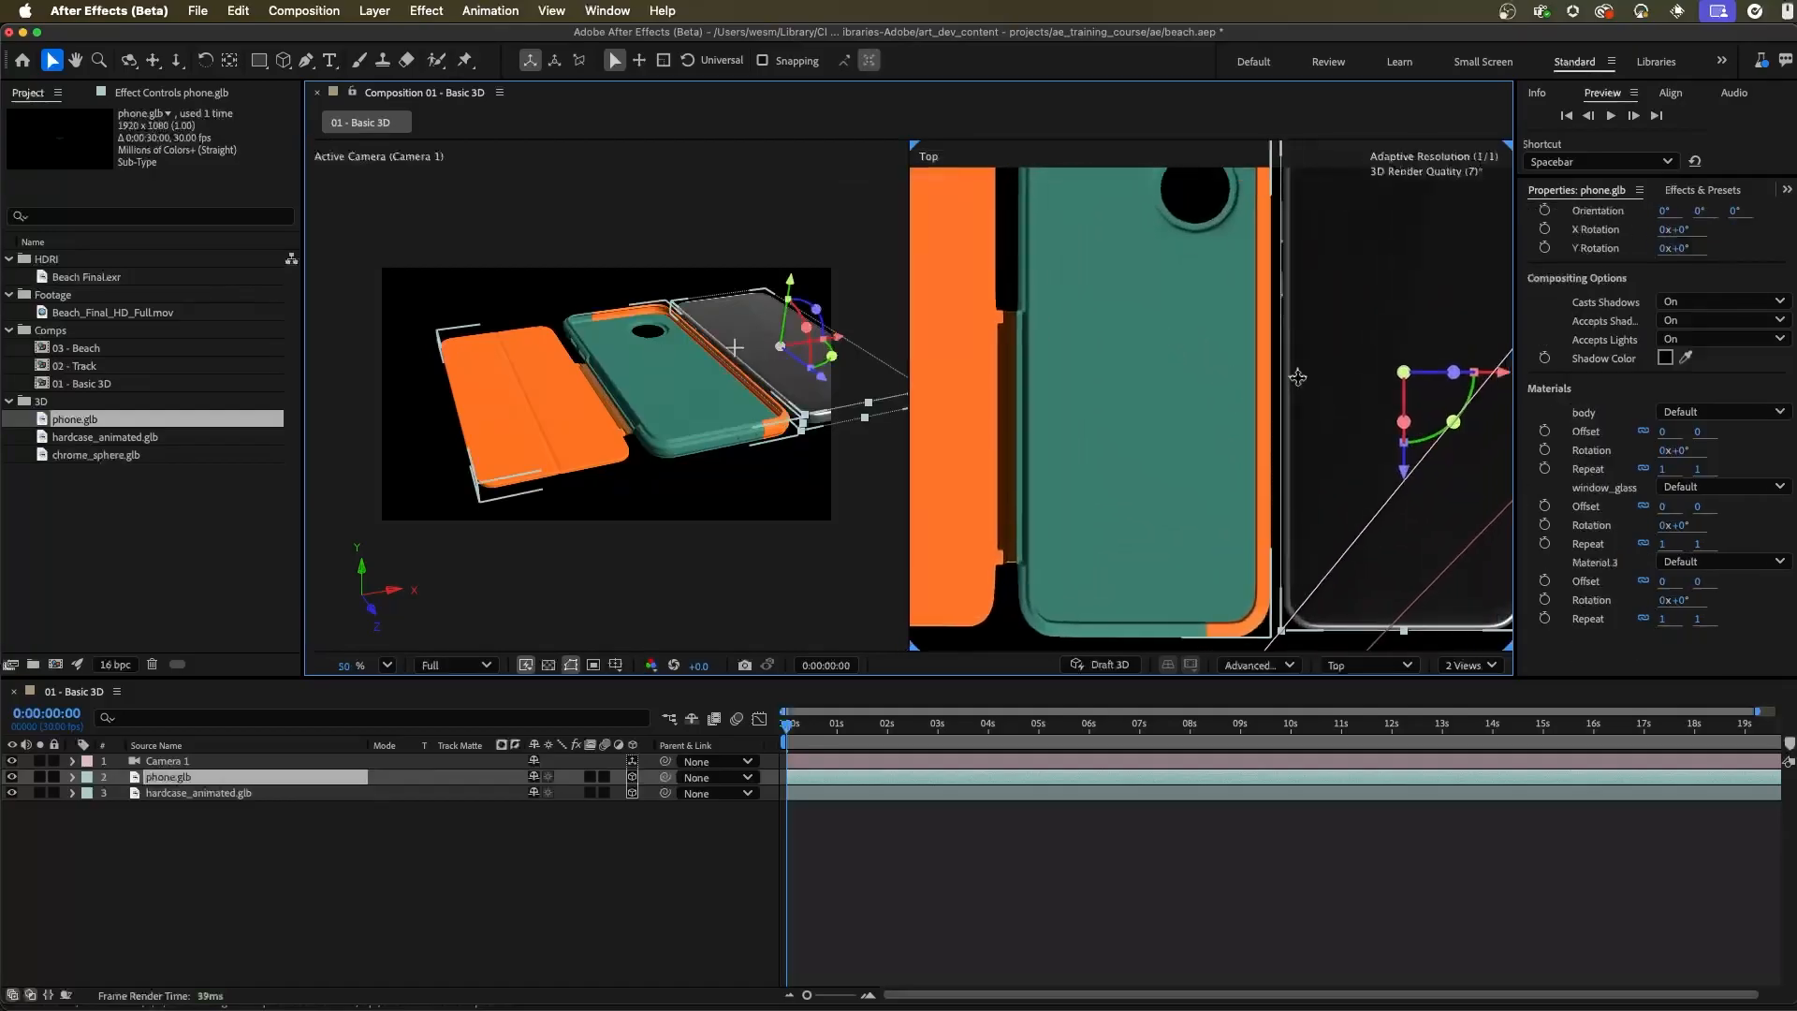
drag(1498, 376, 1247, 397)
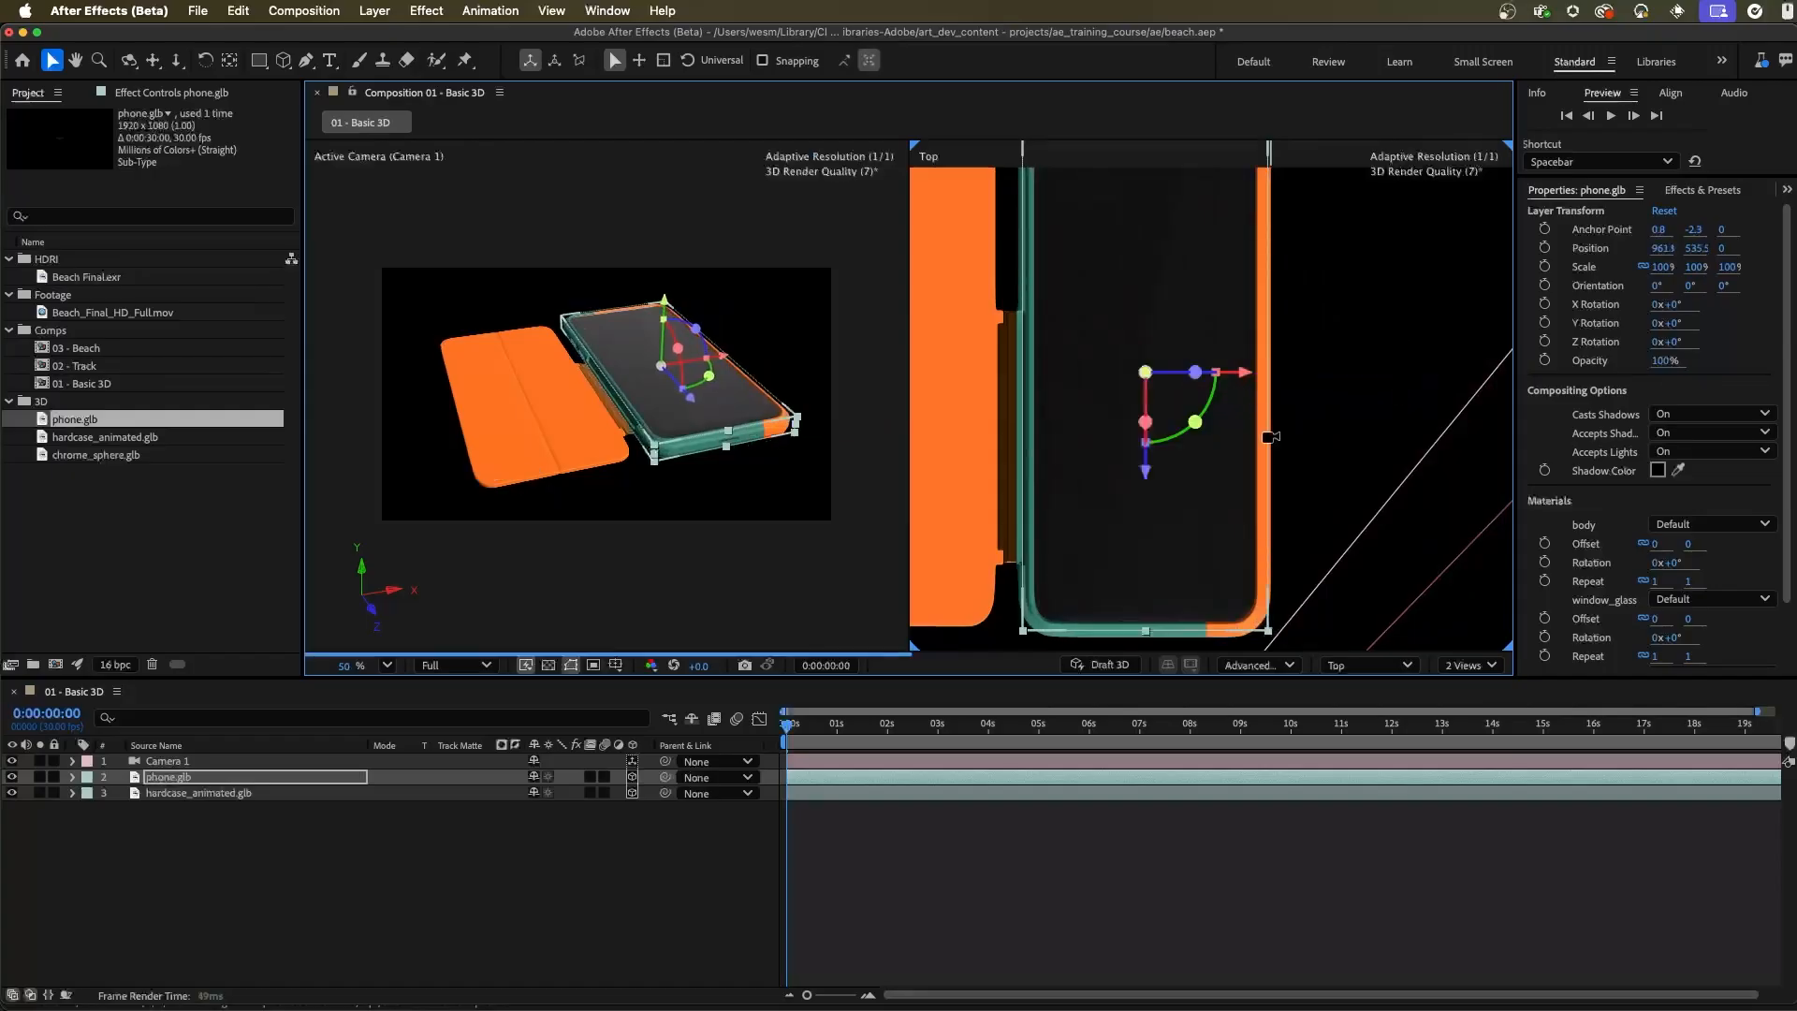
key(f)
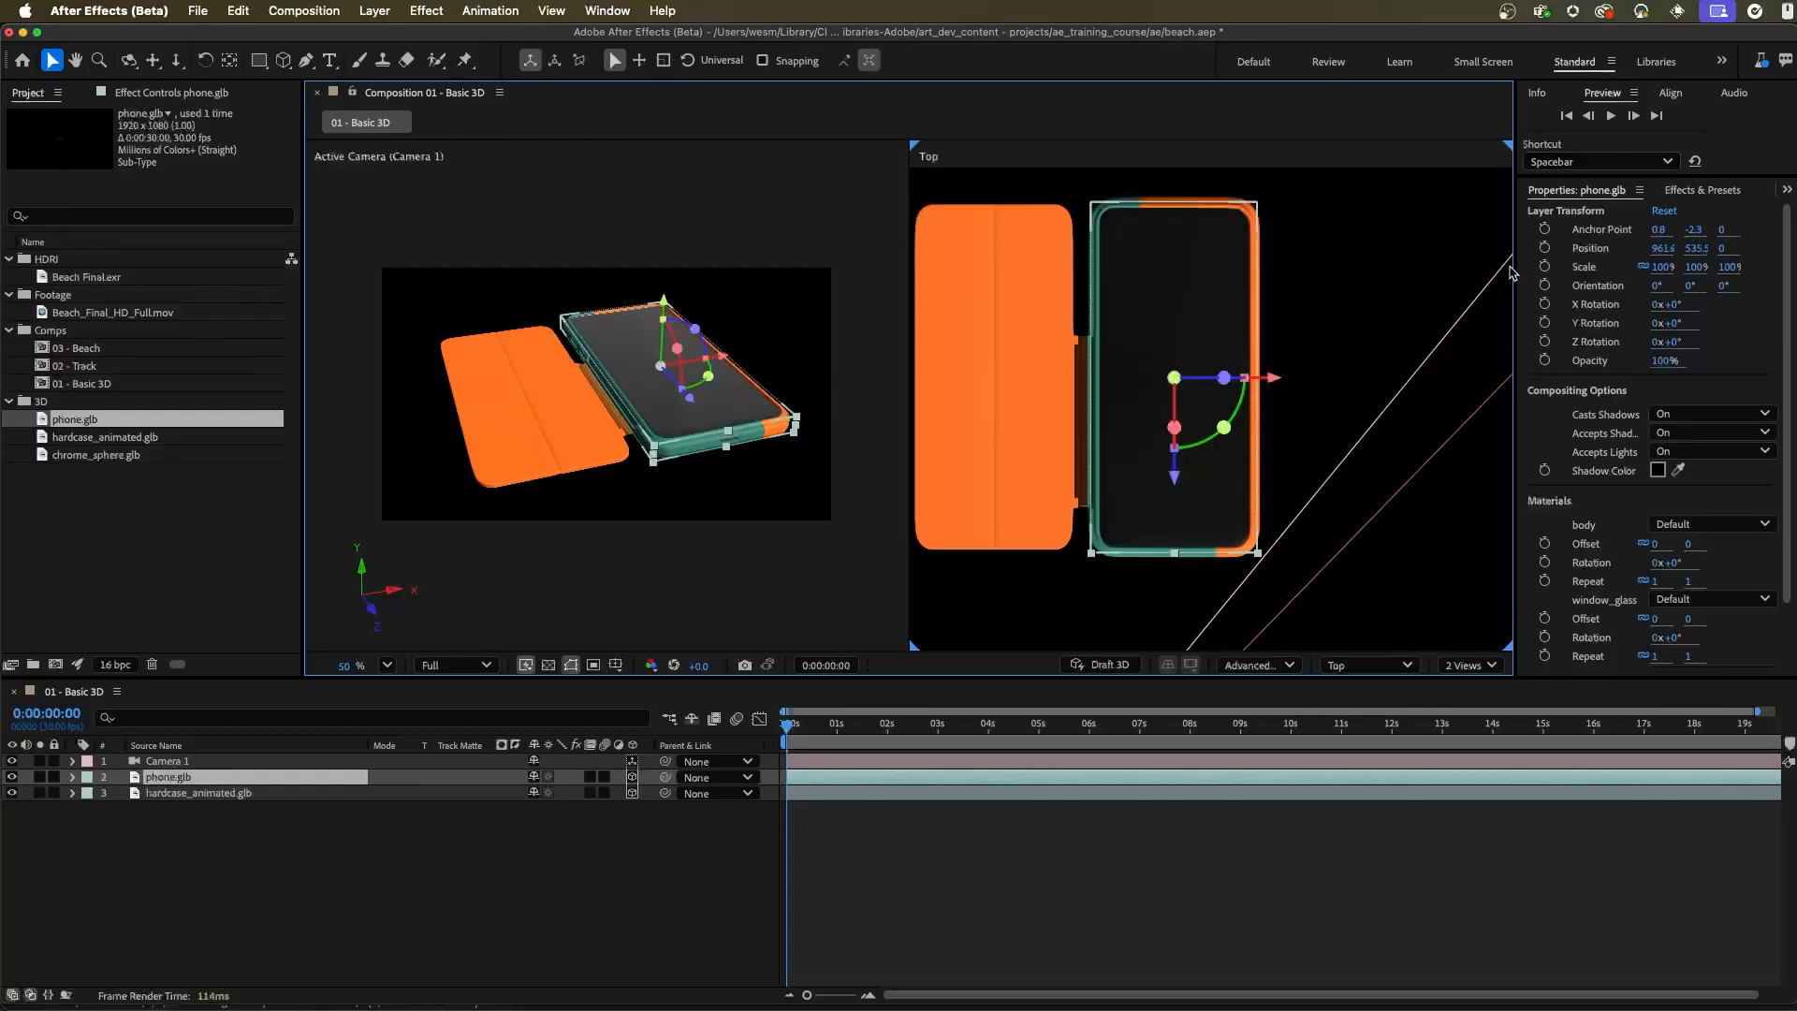
Try changing the phone's position and scale values in its layer transform properties, undoing each change
drag(1661, 249, 1636, 258)
key(super+z)
mouse_move(1677, 327)
mouse_down()
mouse_move(1664, 323)
mouse_move(1681, 358)
mouse_up()
drag(1662, 270, 1649, 273)
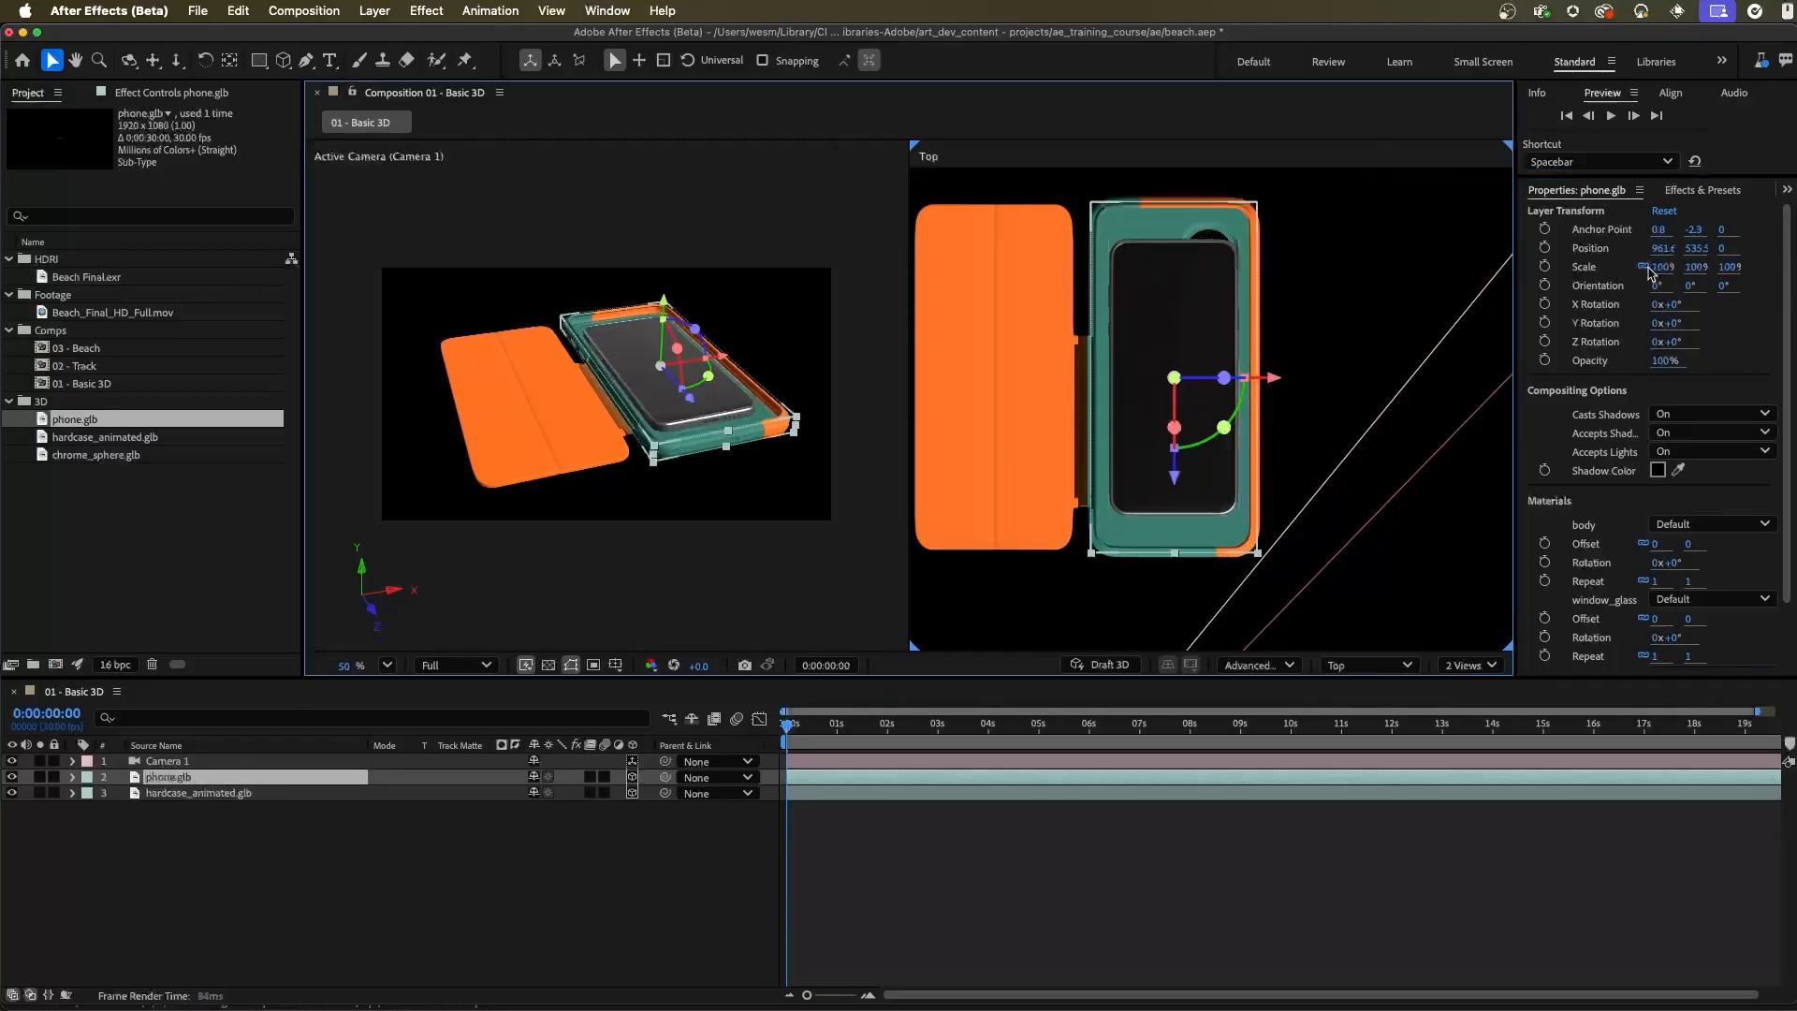
key(super+z)
Show the phone.glb layer's Position property in the timeline, try a different X value and undo it
click(585, 864)
click(183, 780)
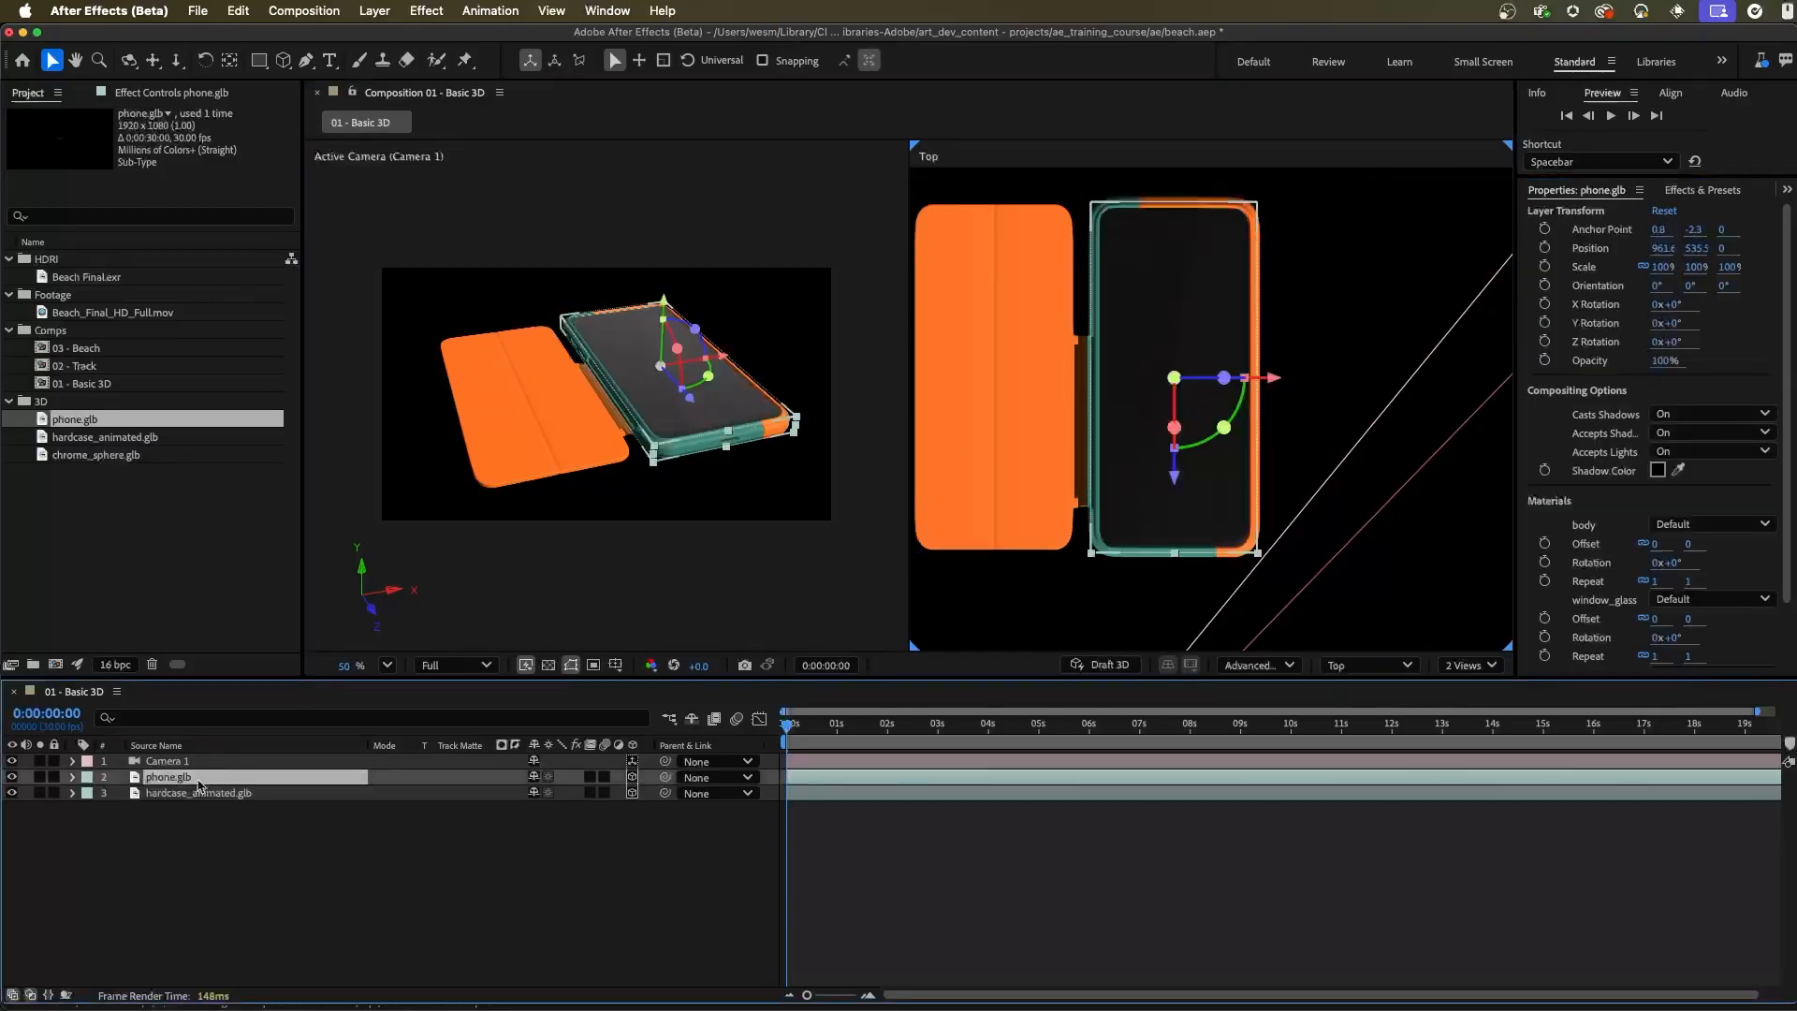
key(p)
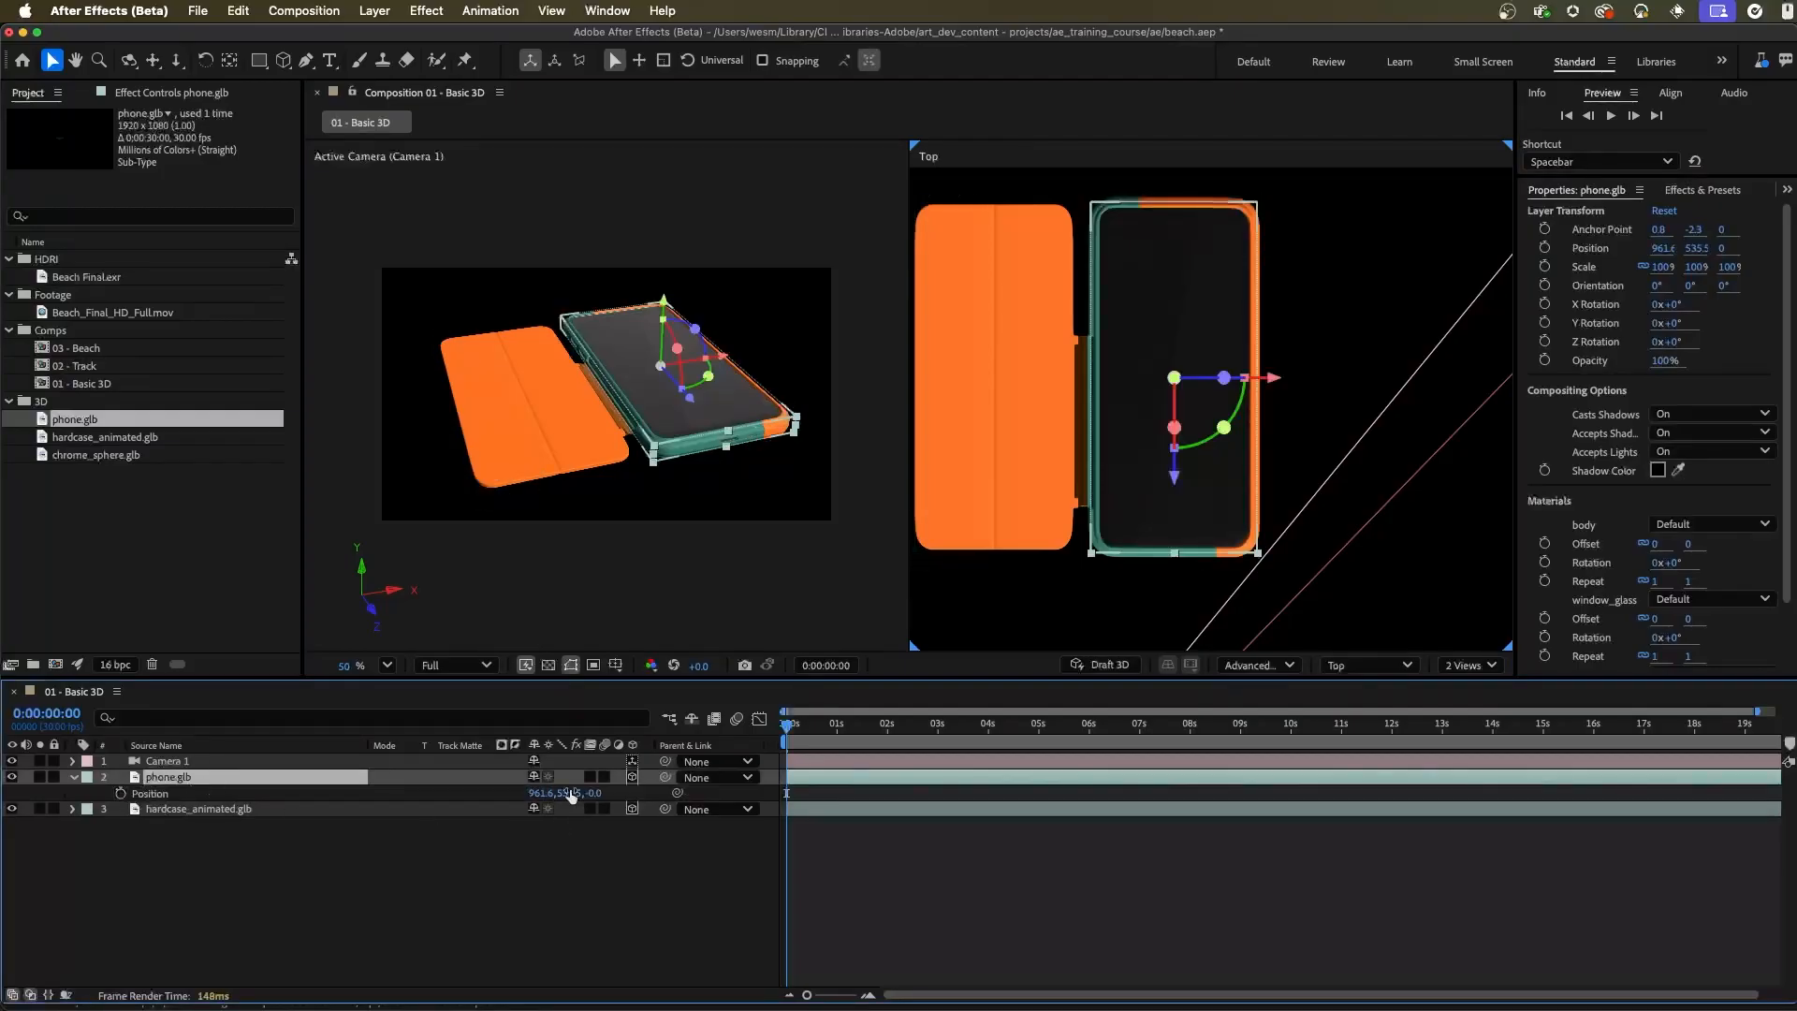
drag(538, 794, 586, 814)
key(super+z)
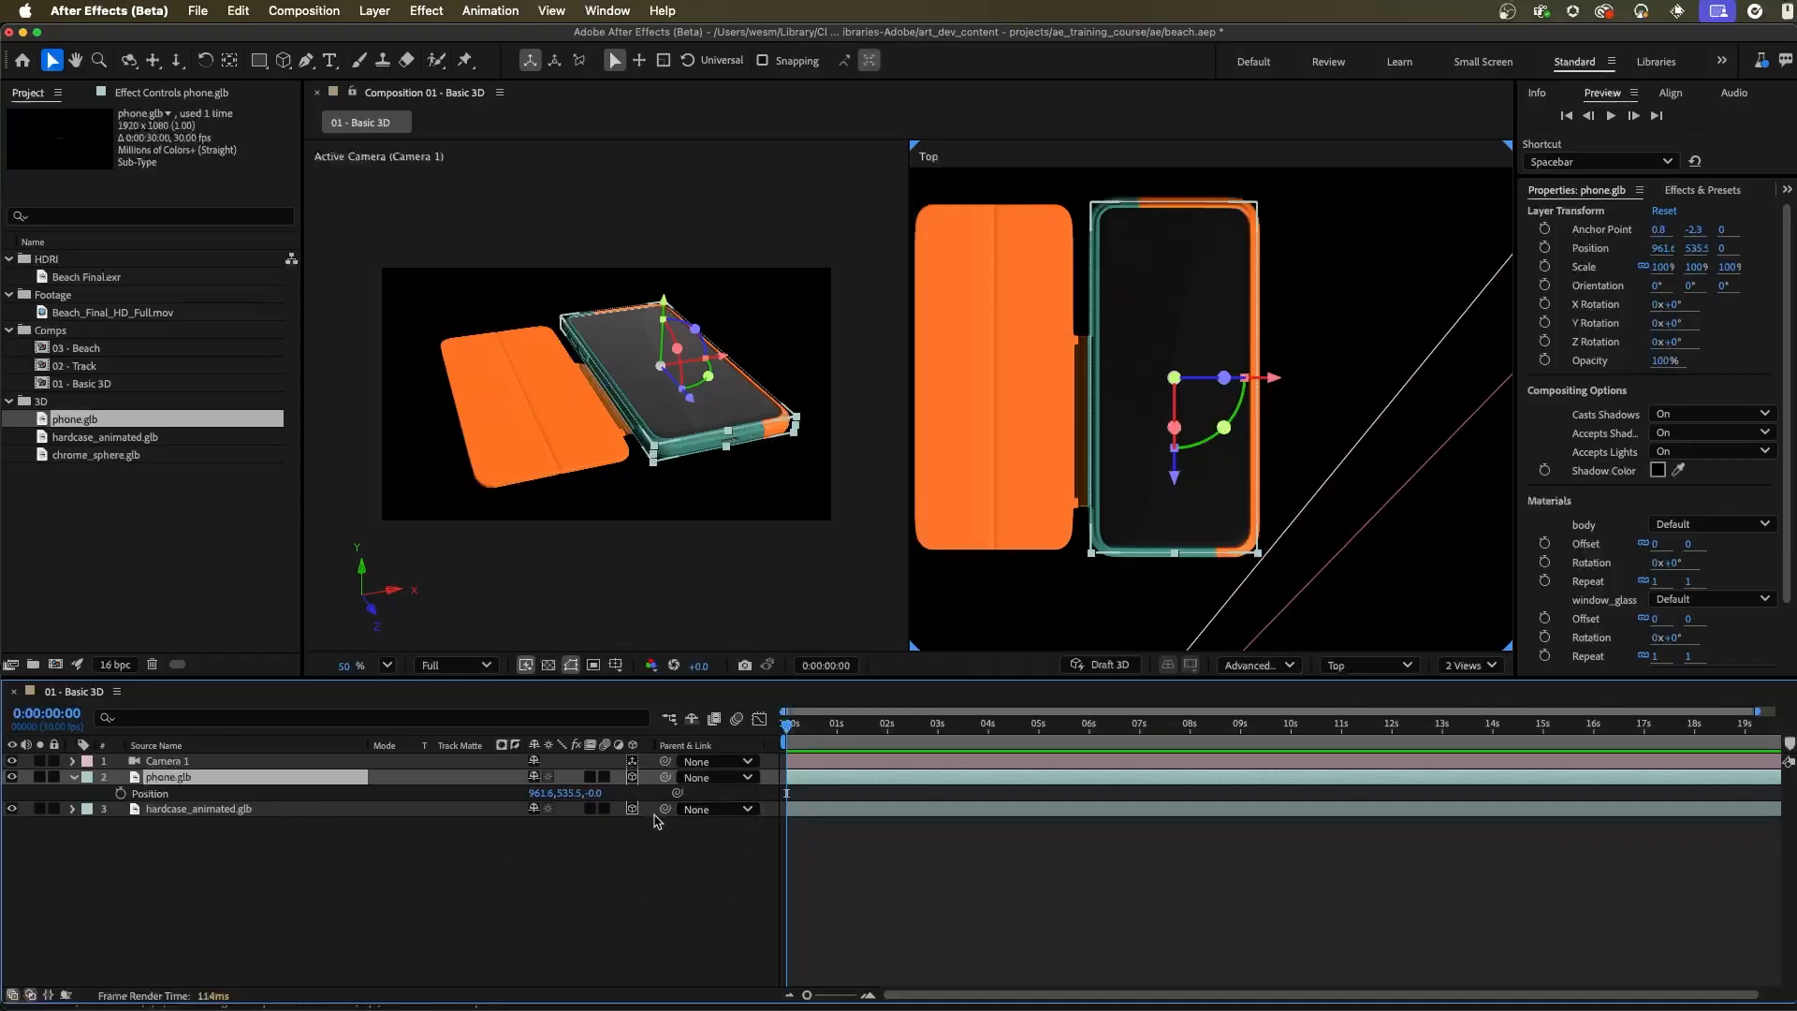
Parent the hardcase_animated.glb layer to phone.glb and test the link by moving and tilting the phone, undoing both test changes
drag(665, 812, 169, 778)
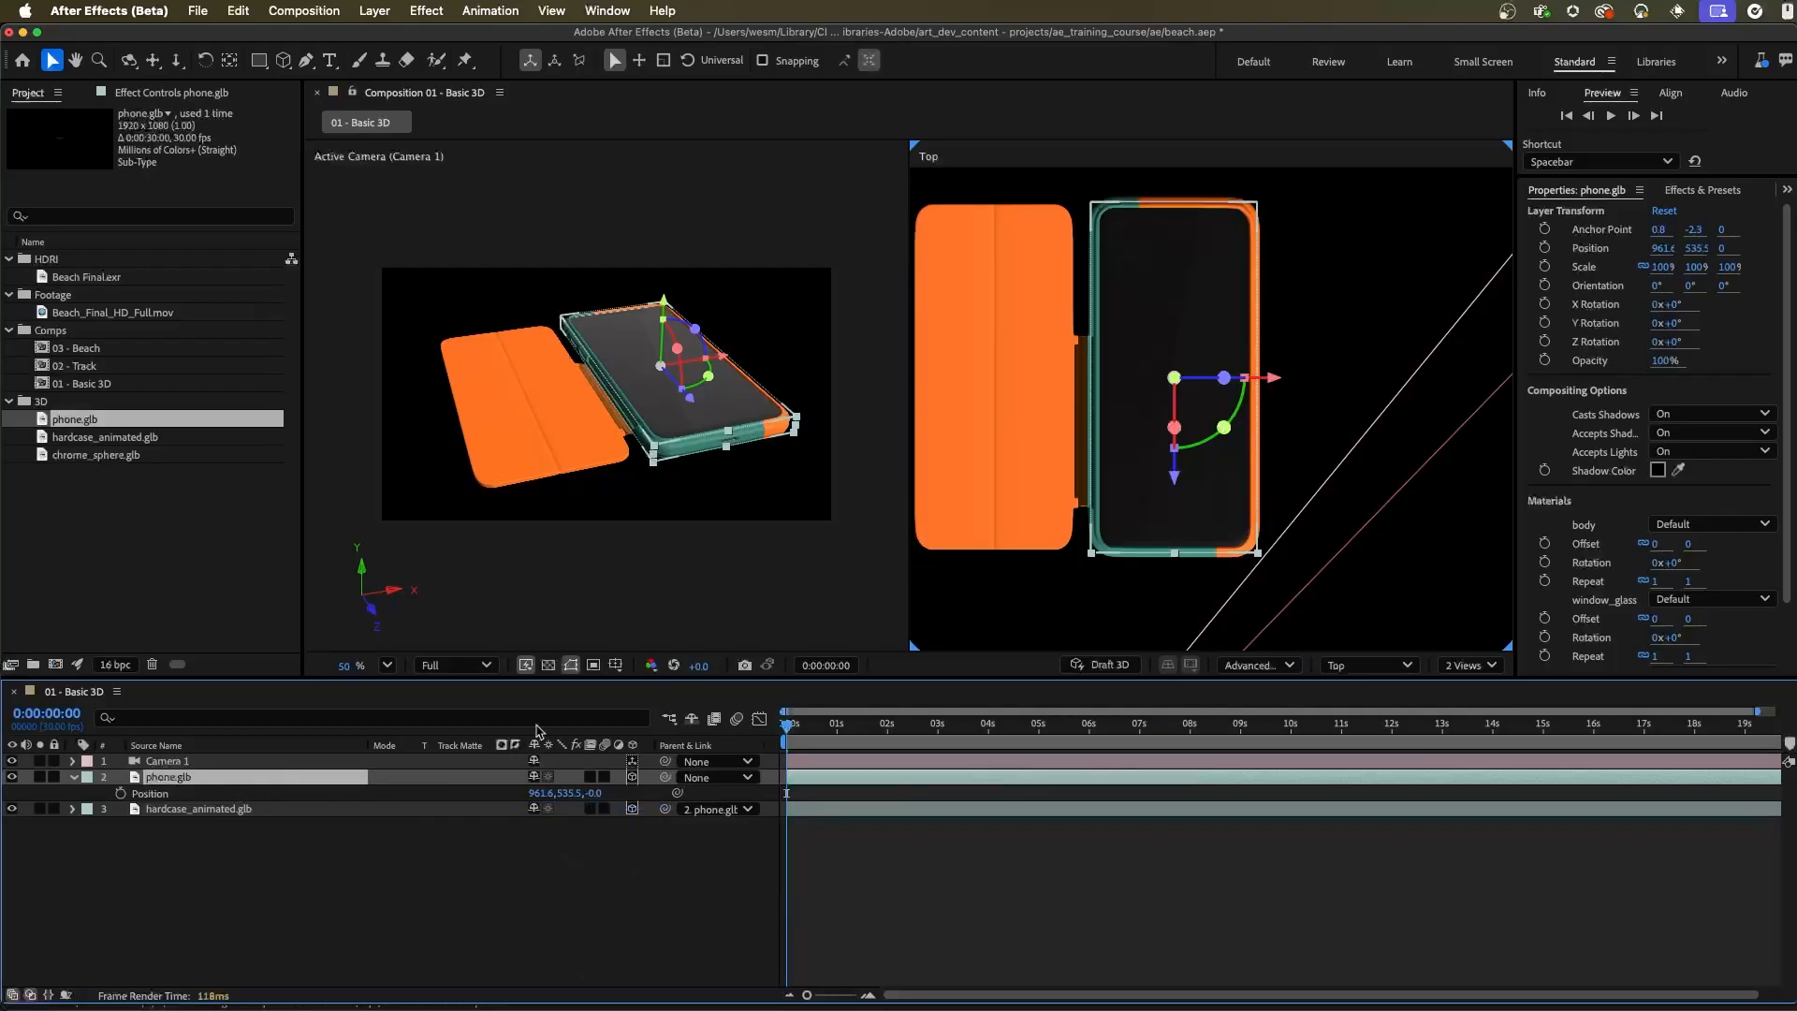
drag(1275, 378, 1344, 416)
key(super+z)
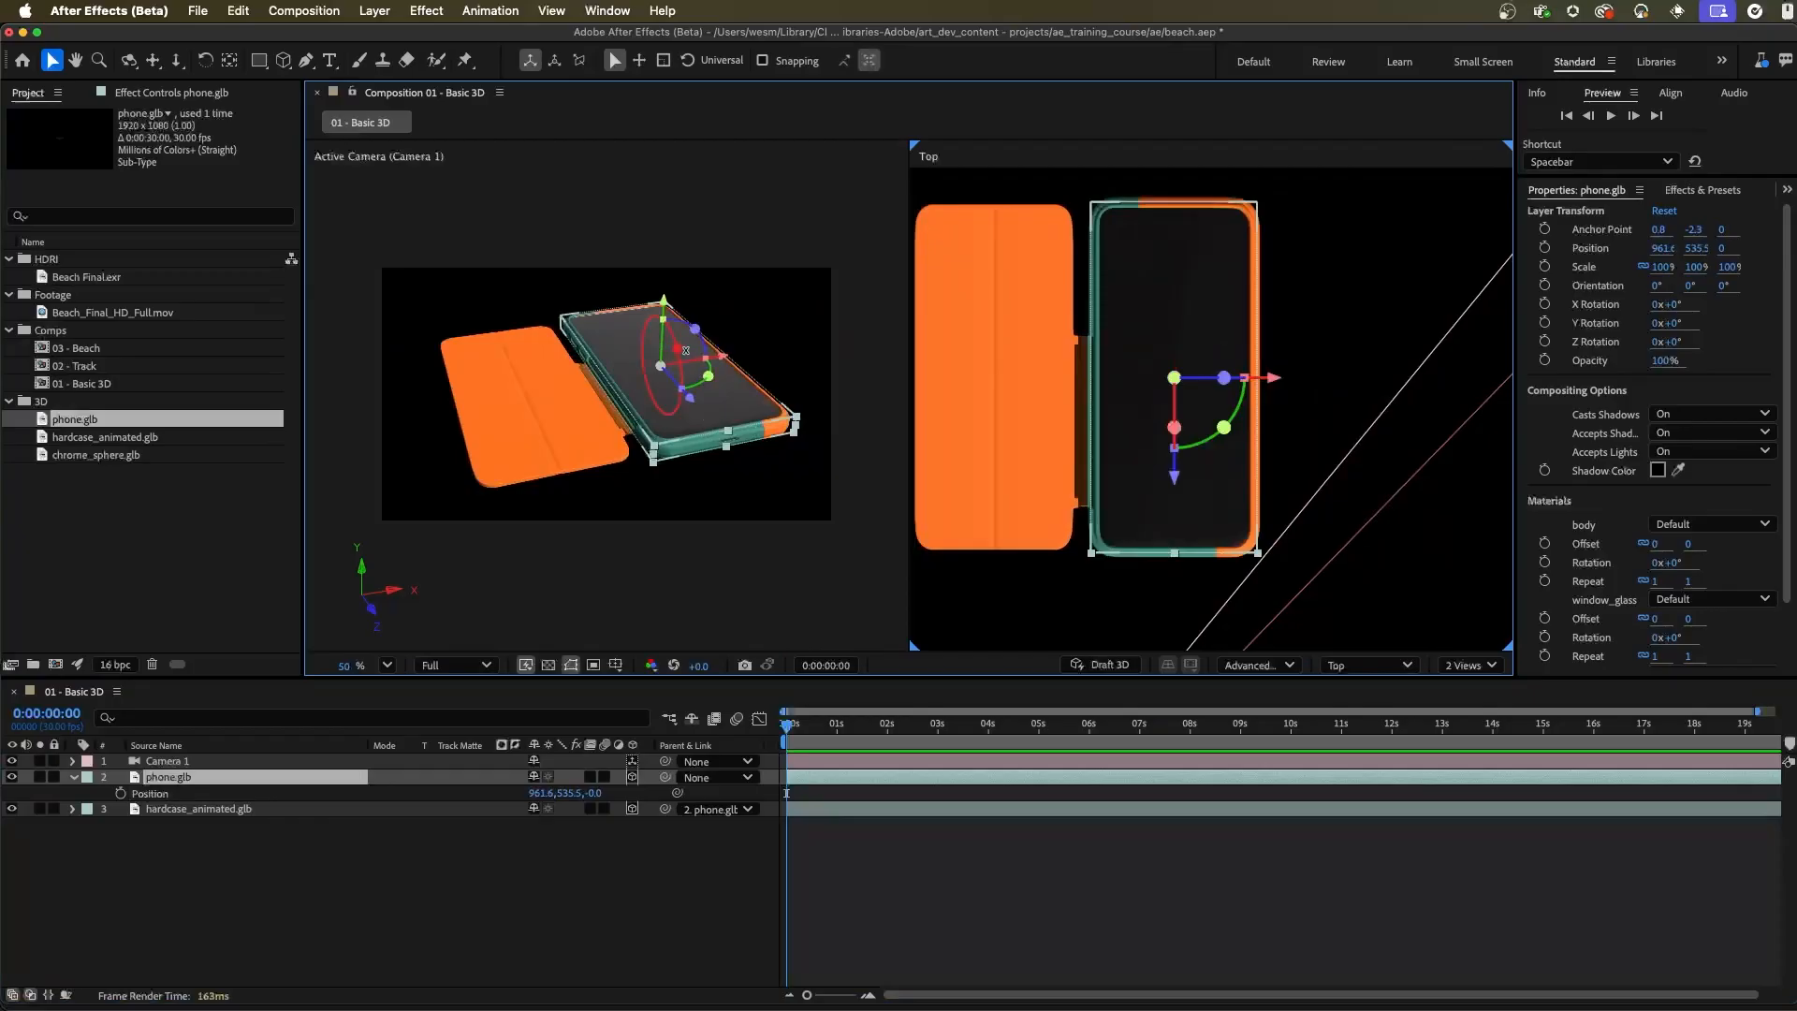
mouse_move(678, 349)
mouse_down()
mouse_move(659, 343)
mouse_move(687, 395)
mouse_move(681, 379)
mouse_up()
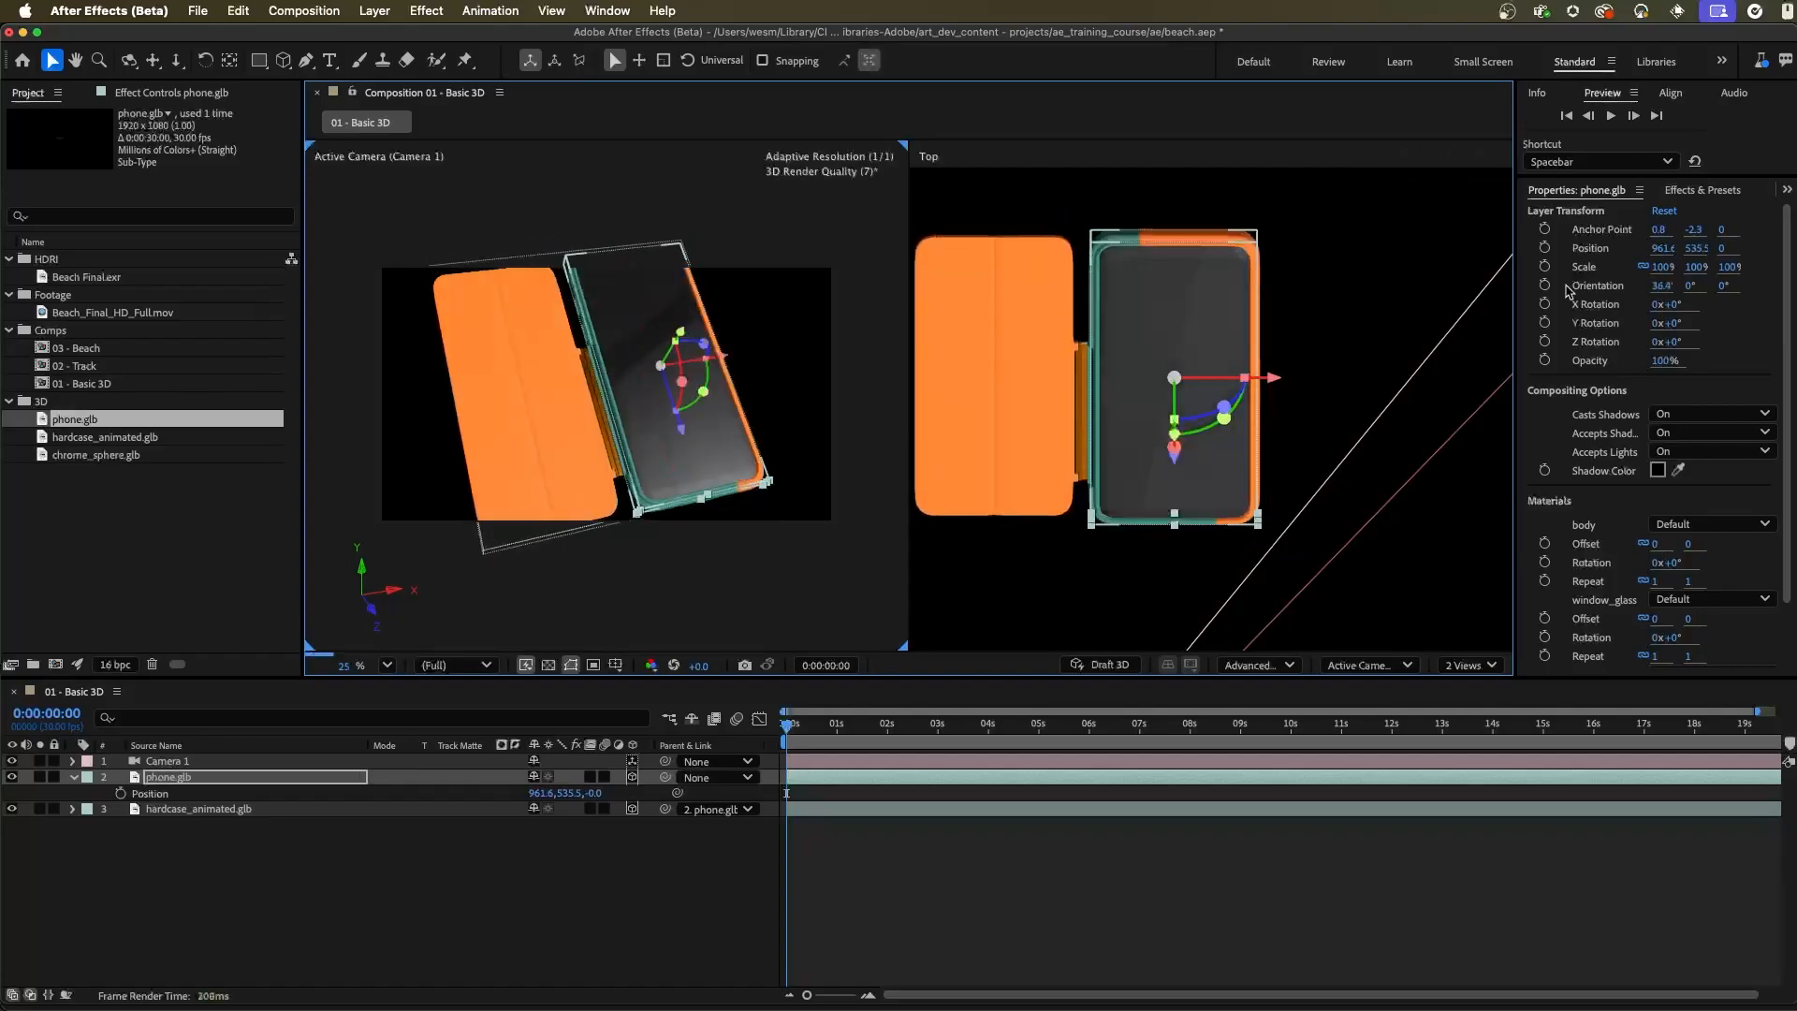
key(super+z)
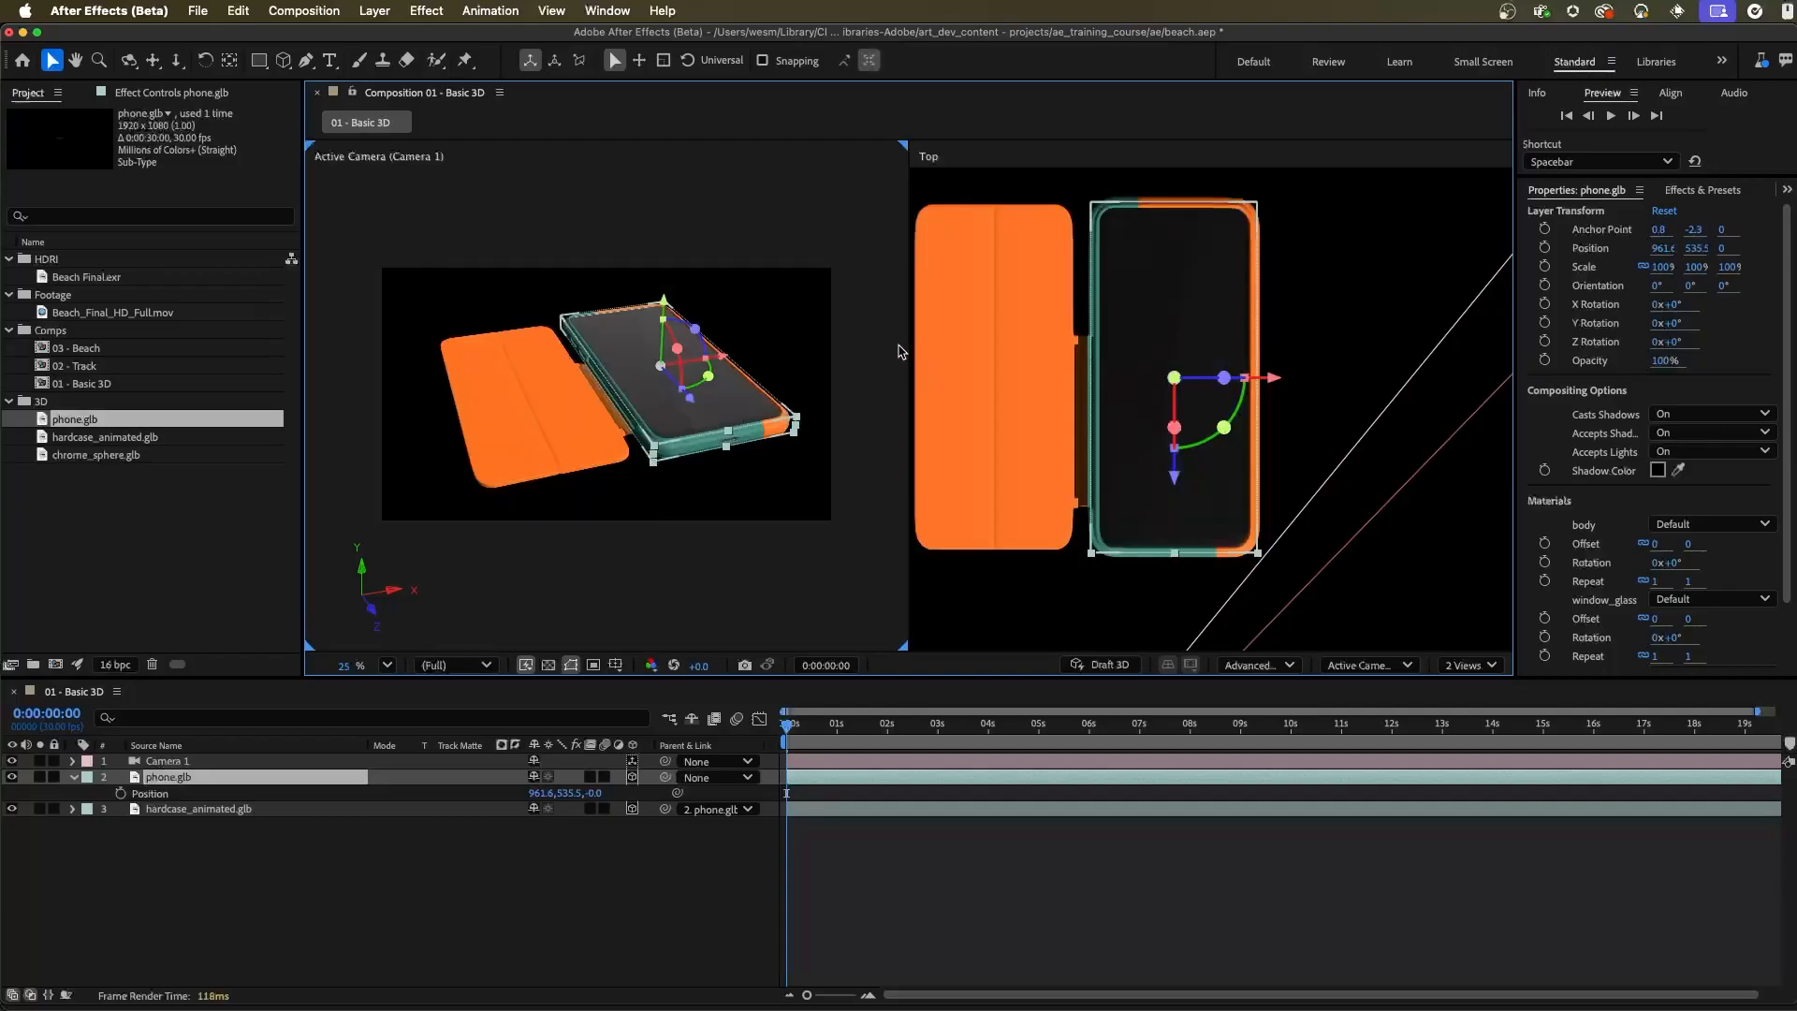
Animate the phone's X Rotation with keyframes from 0° at the start to 37° at 3 seconds, and preview the motion
click(1544, 305)
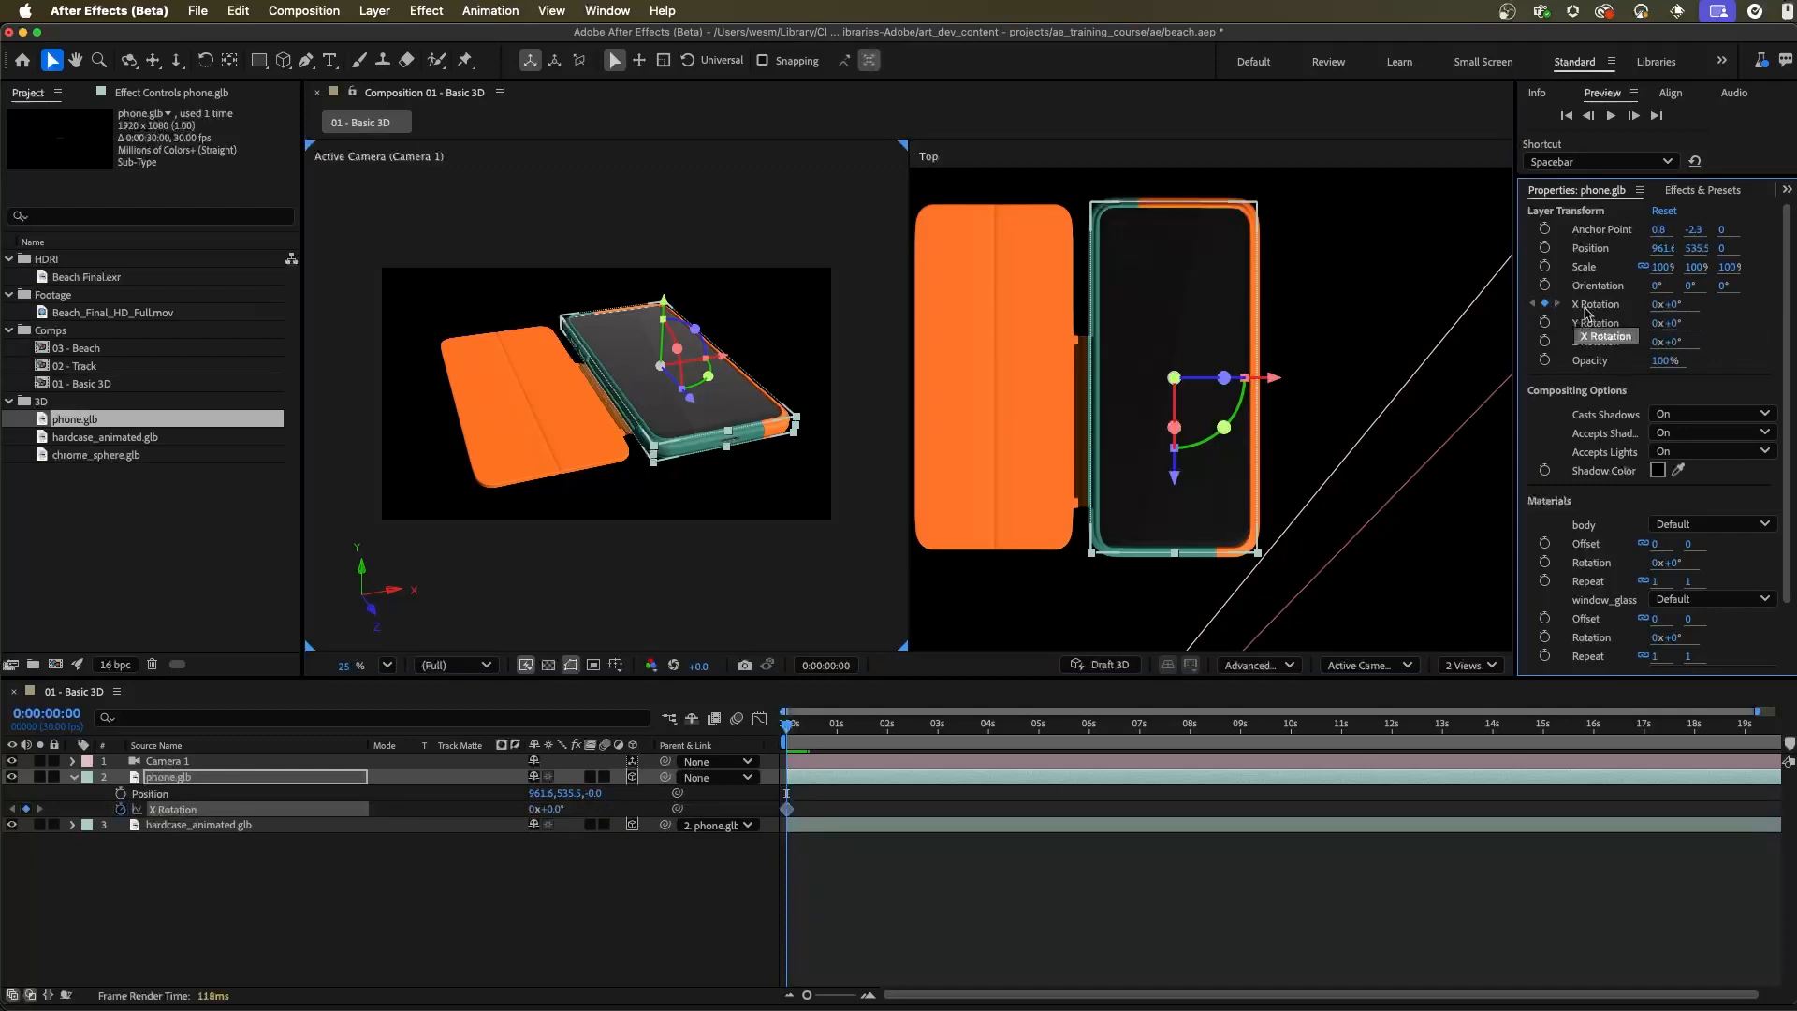
drag(809, 744, 938, 744)
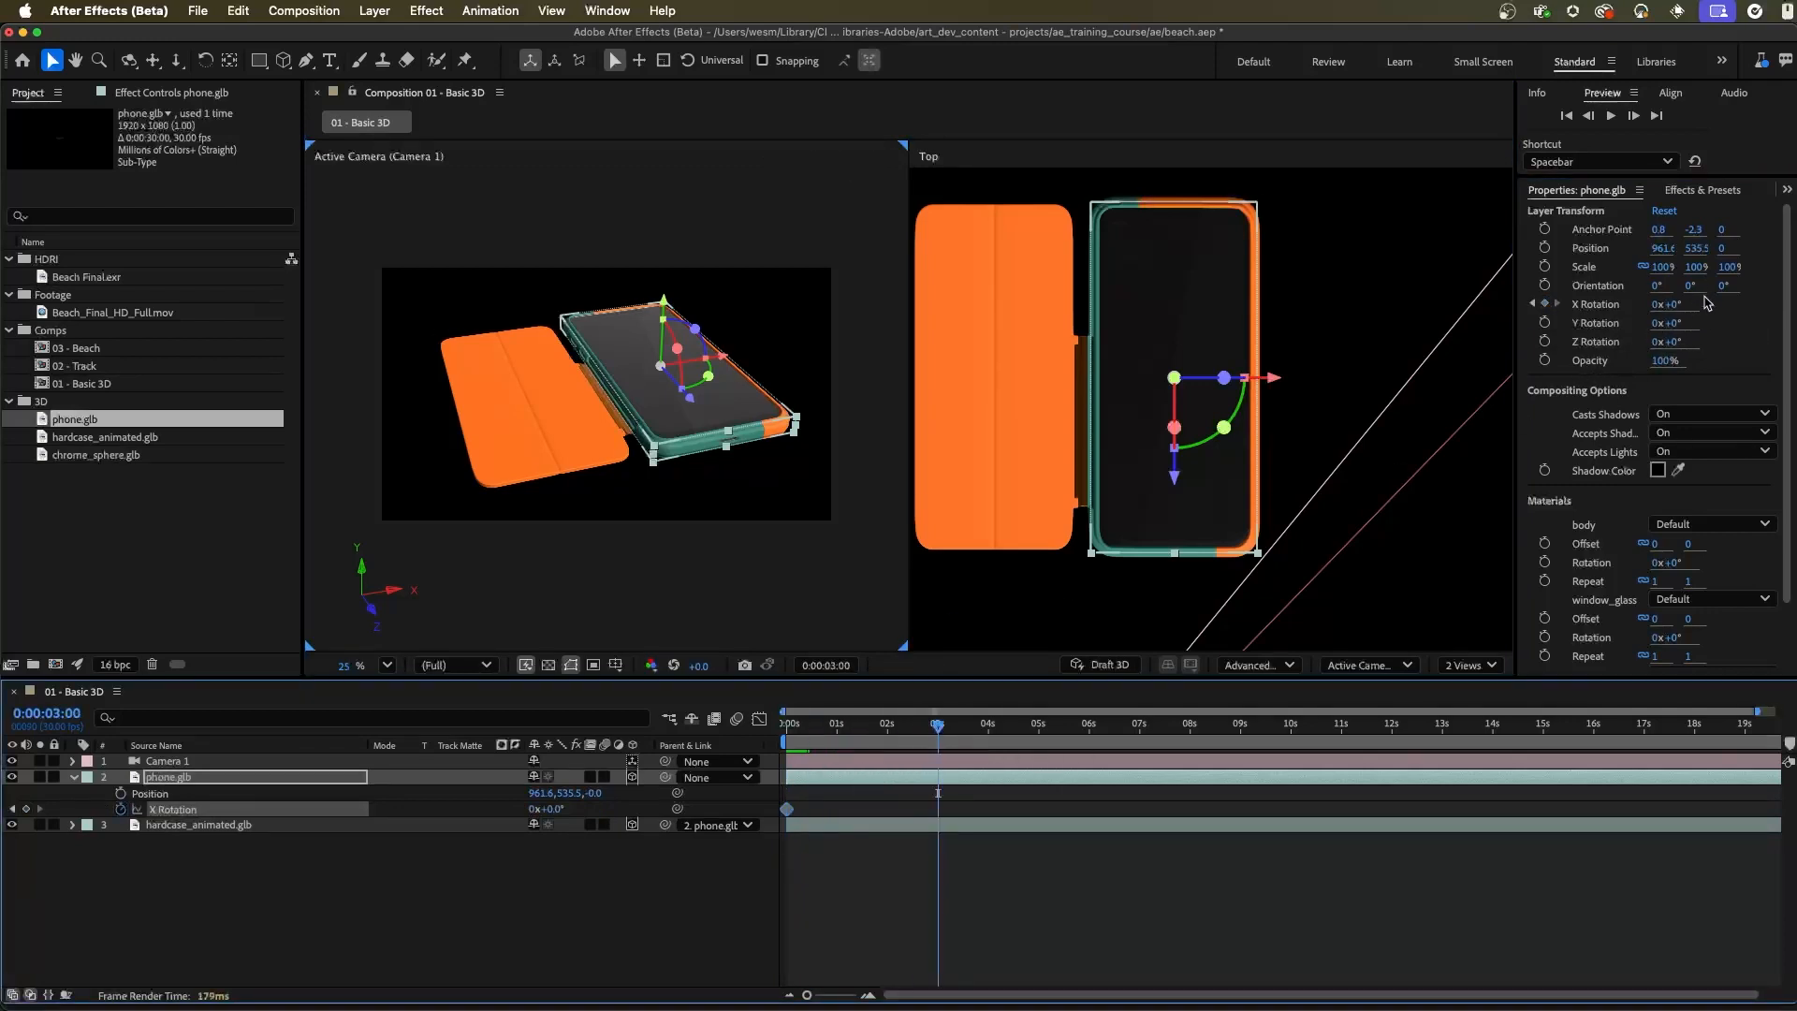
drag(1676, 307, 1731, 322)
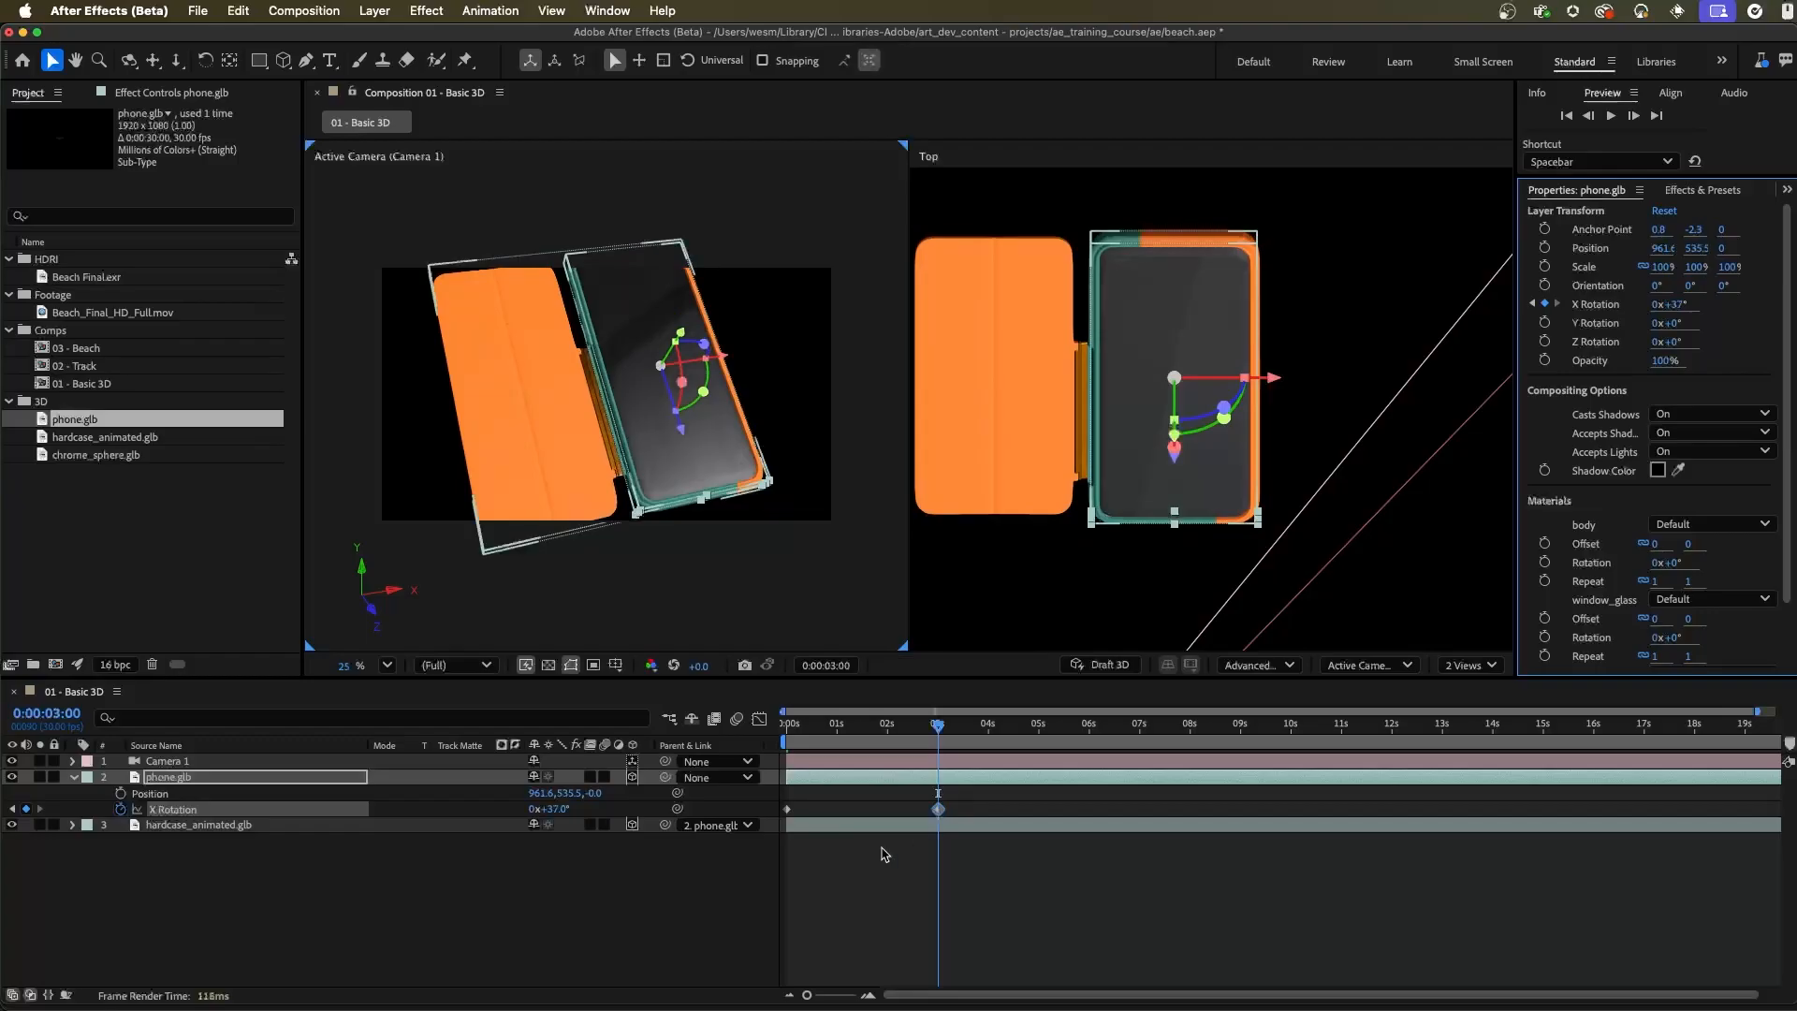
drag(934, 727, 721, 733)
key(space)
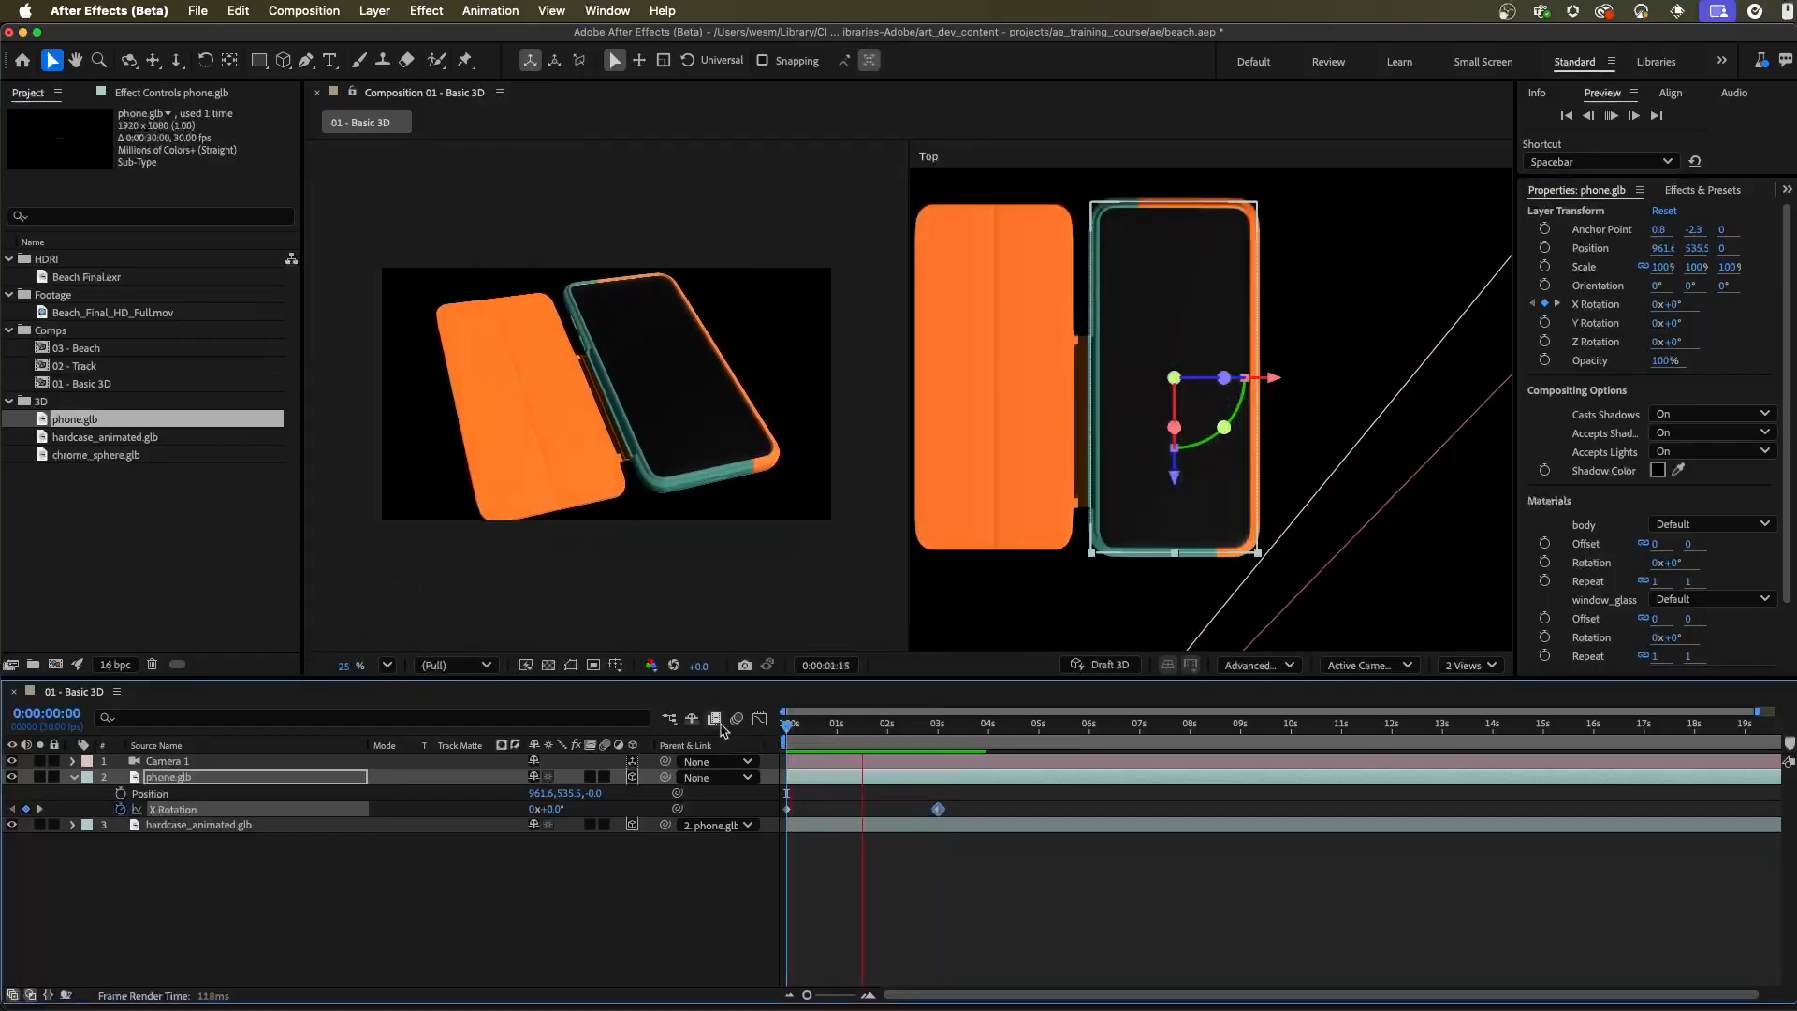
Shorten the X Rotation animation by moving its second keyframe to about 1 second, and preview it from the start
drag(938, 808, 843, 823)
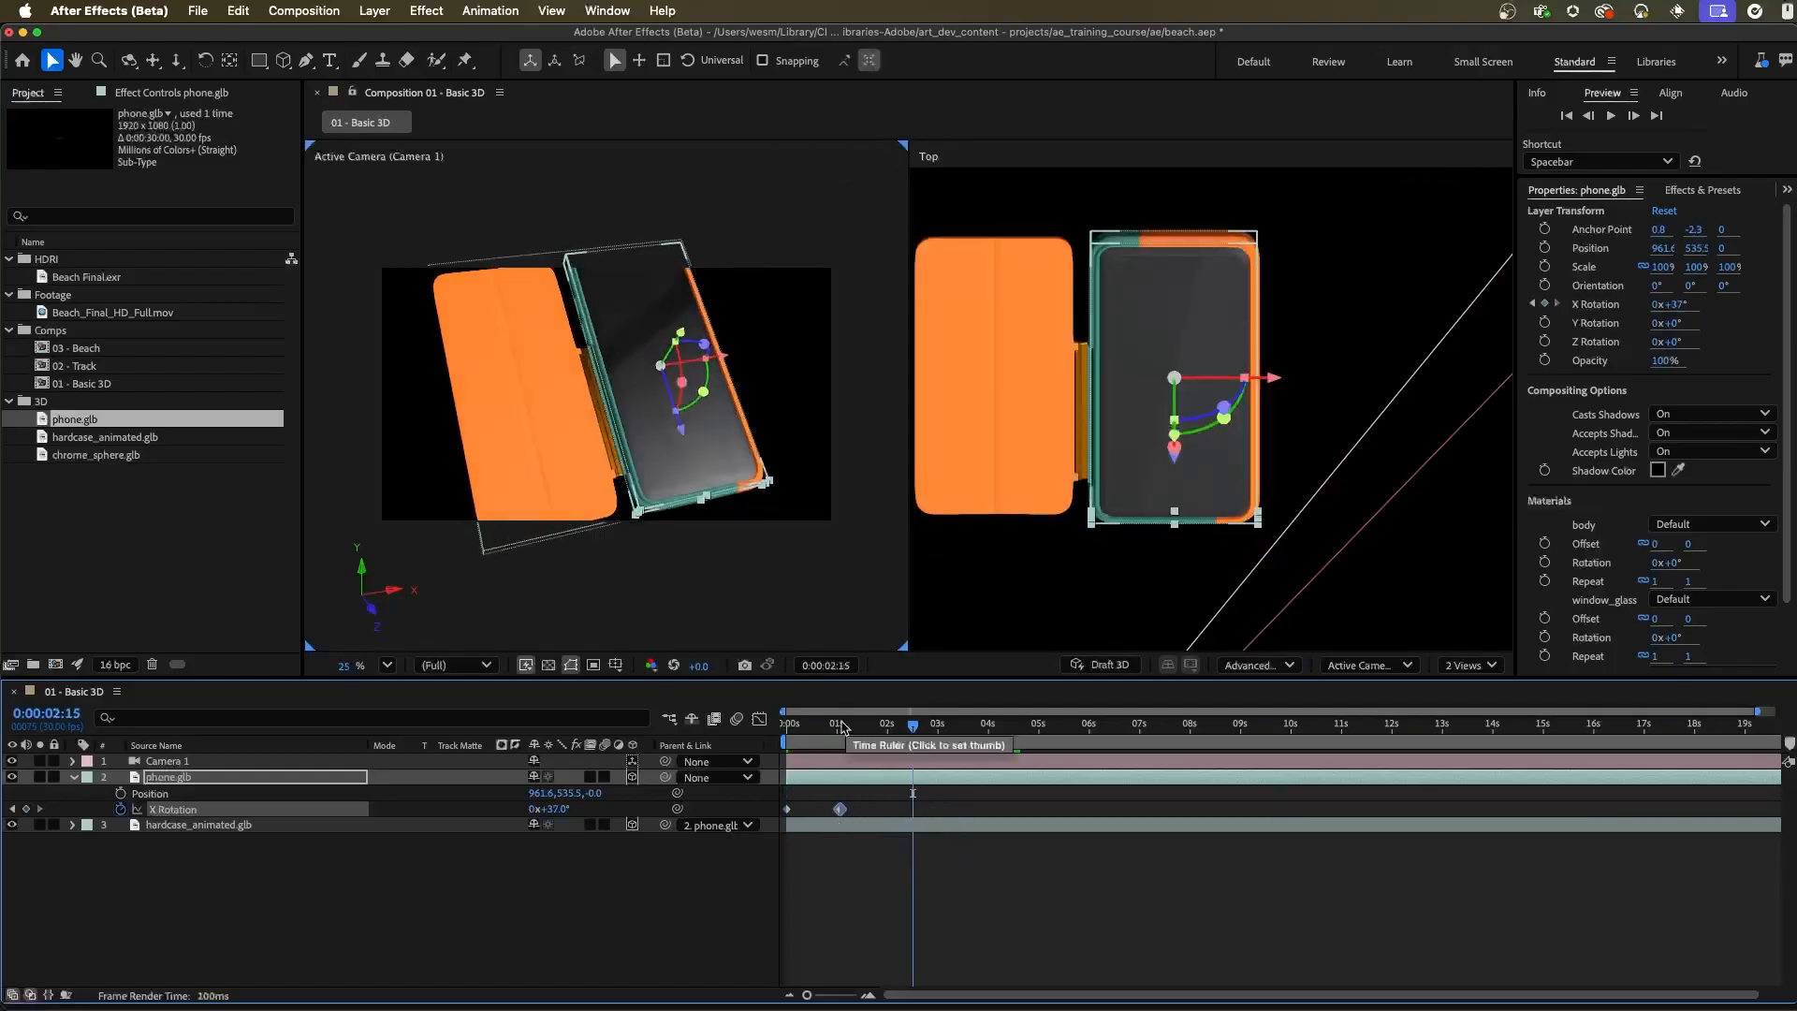
key(Home)
key(space)
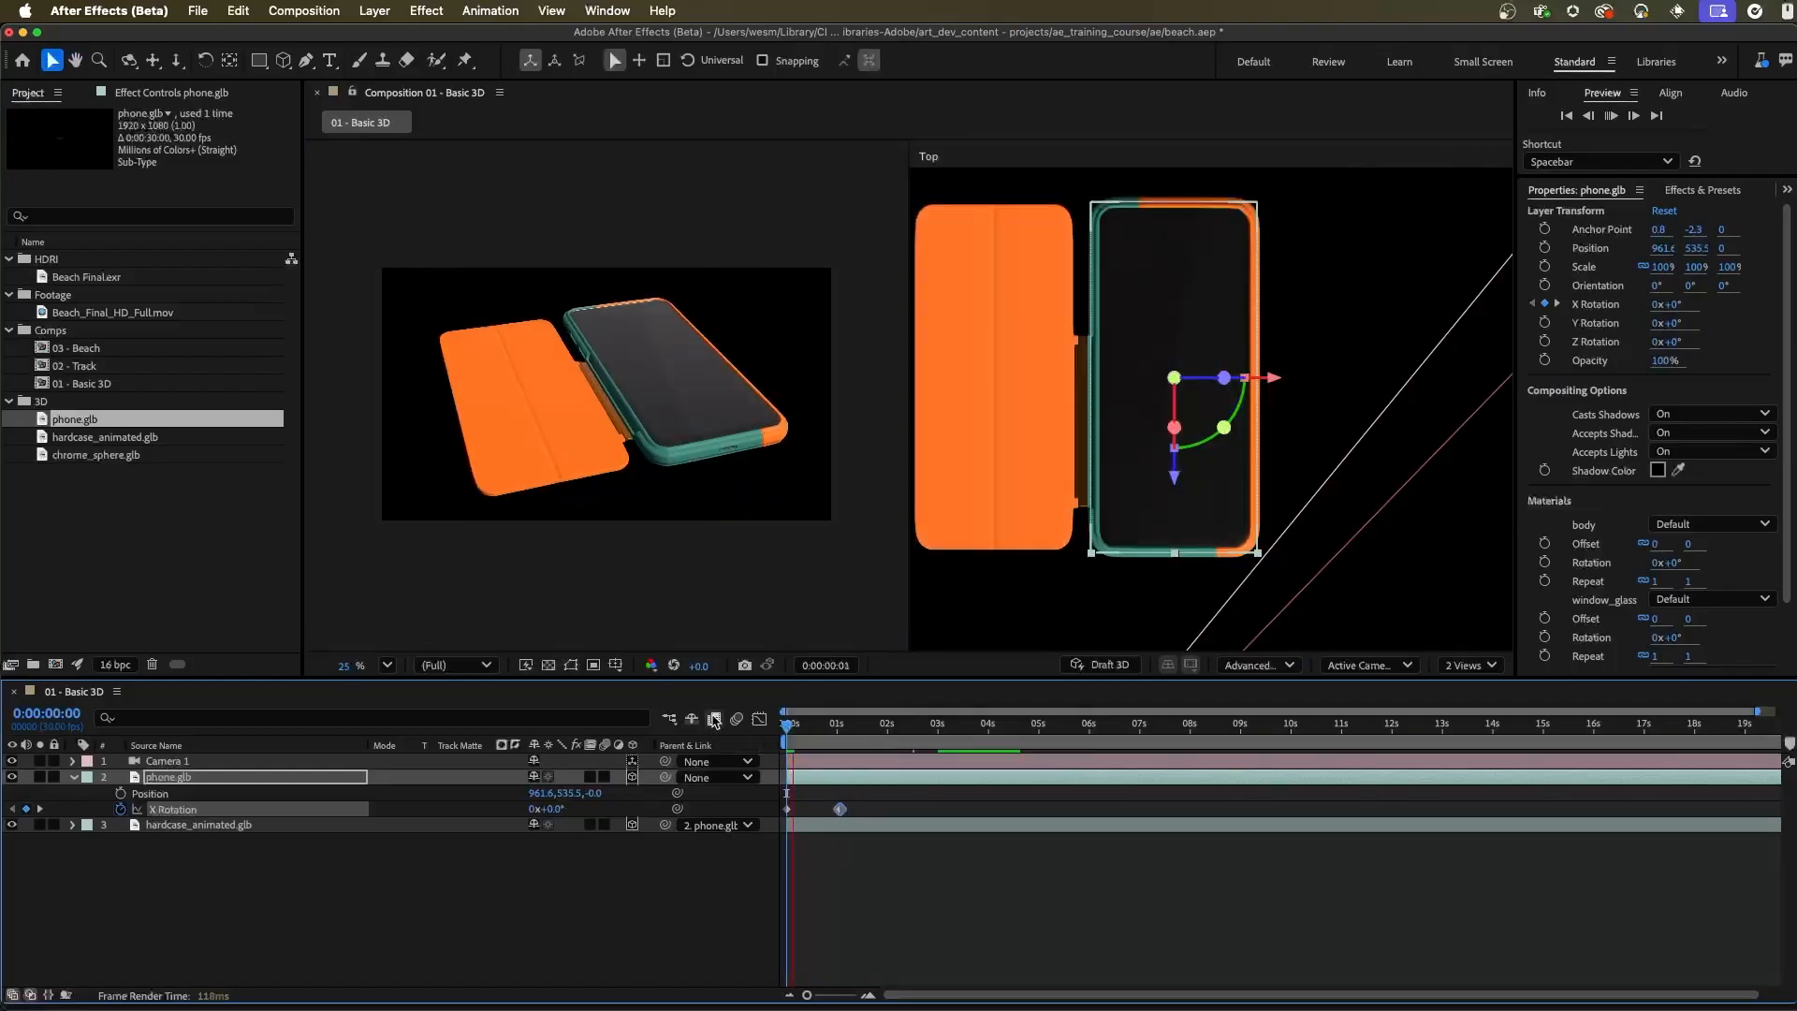
key(space)
key(space)
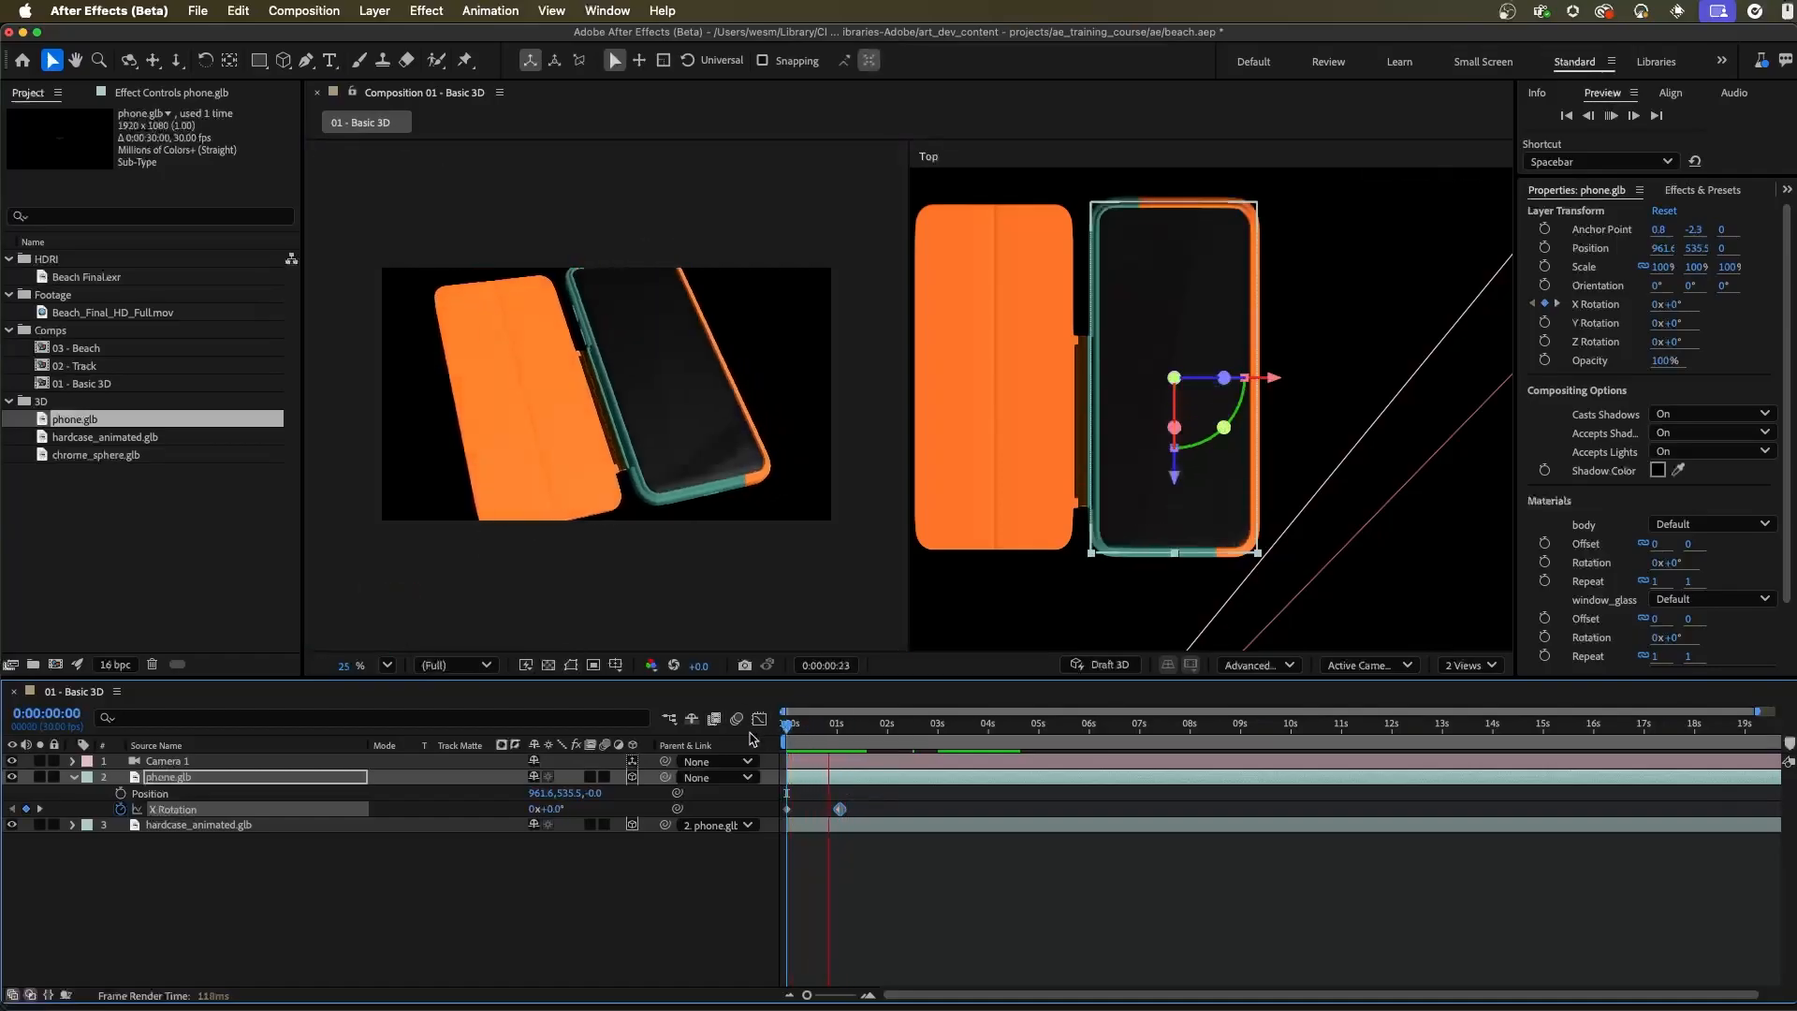
key(space)
key(space)
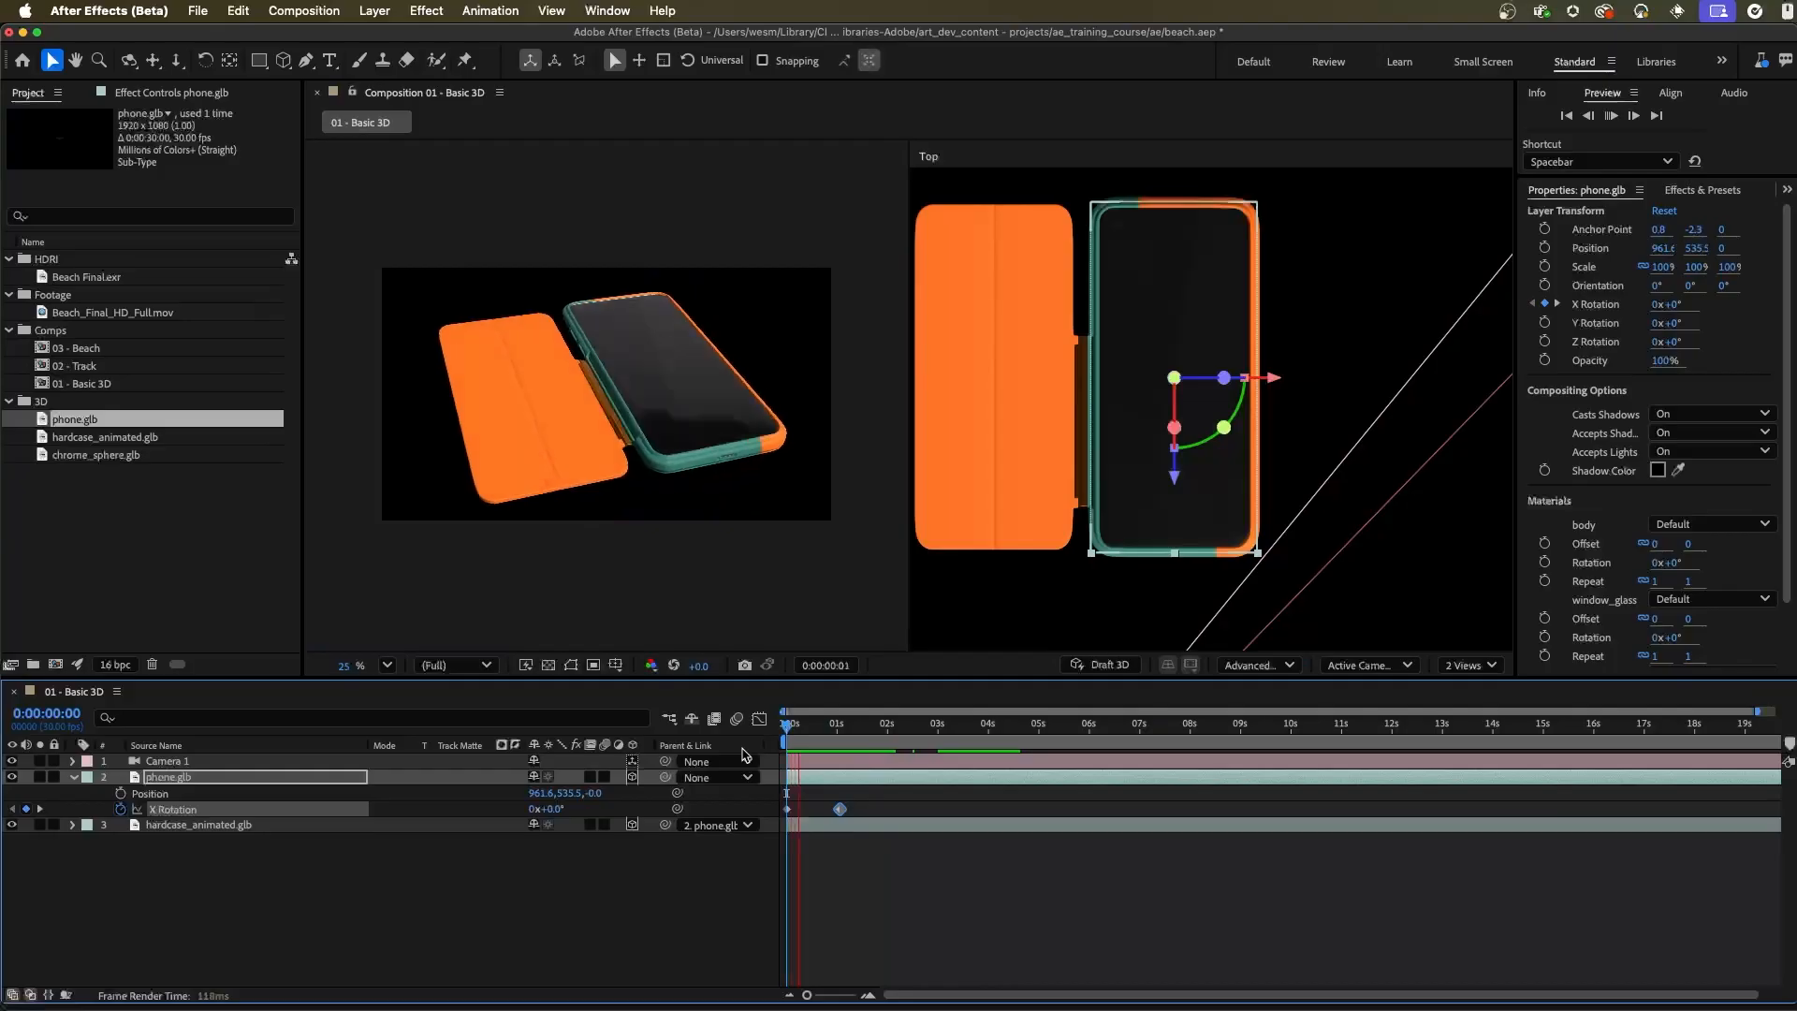
key(space)
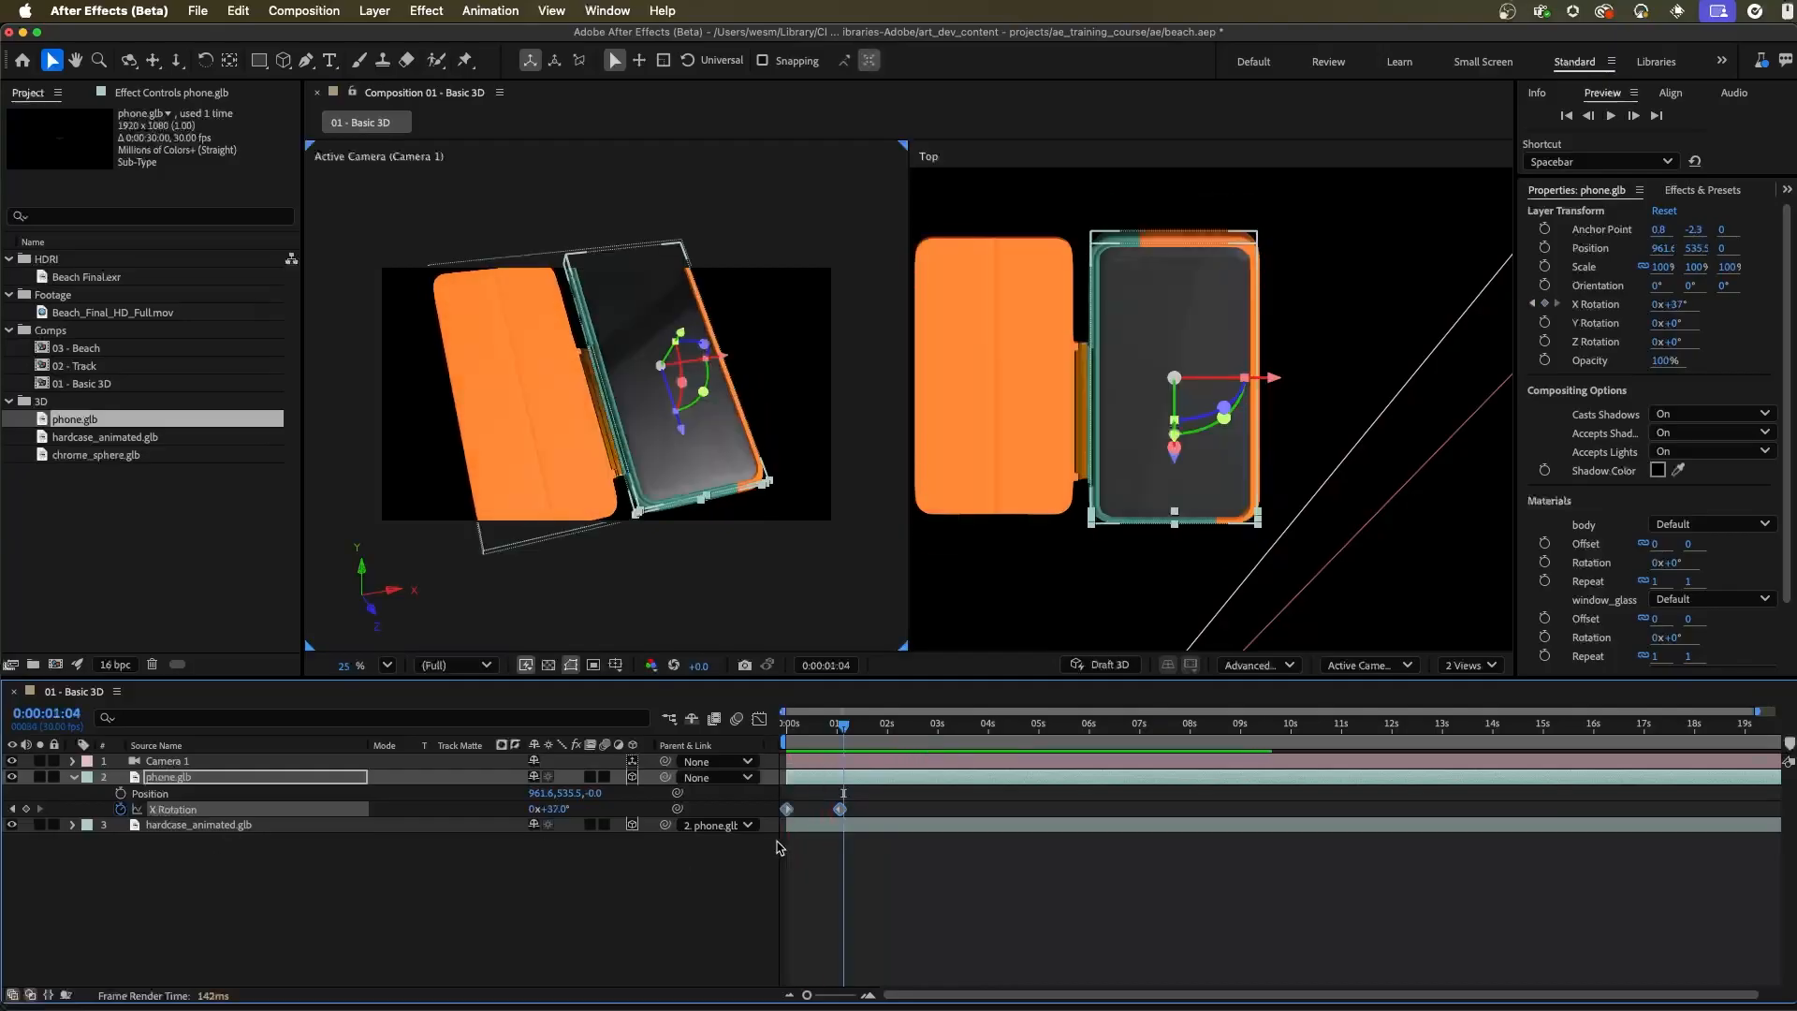
Apply Easy Ease to both X Rotation keyframes and preview the animation from the start
right_click(787, 810)
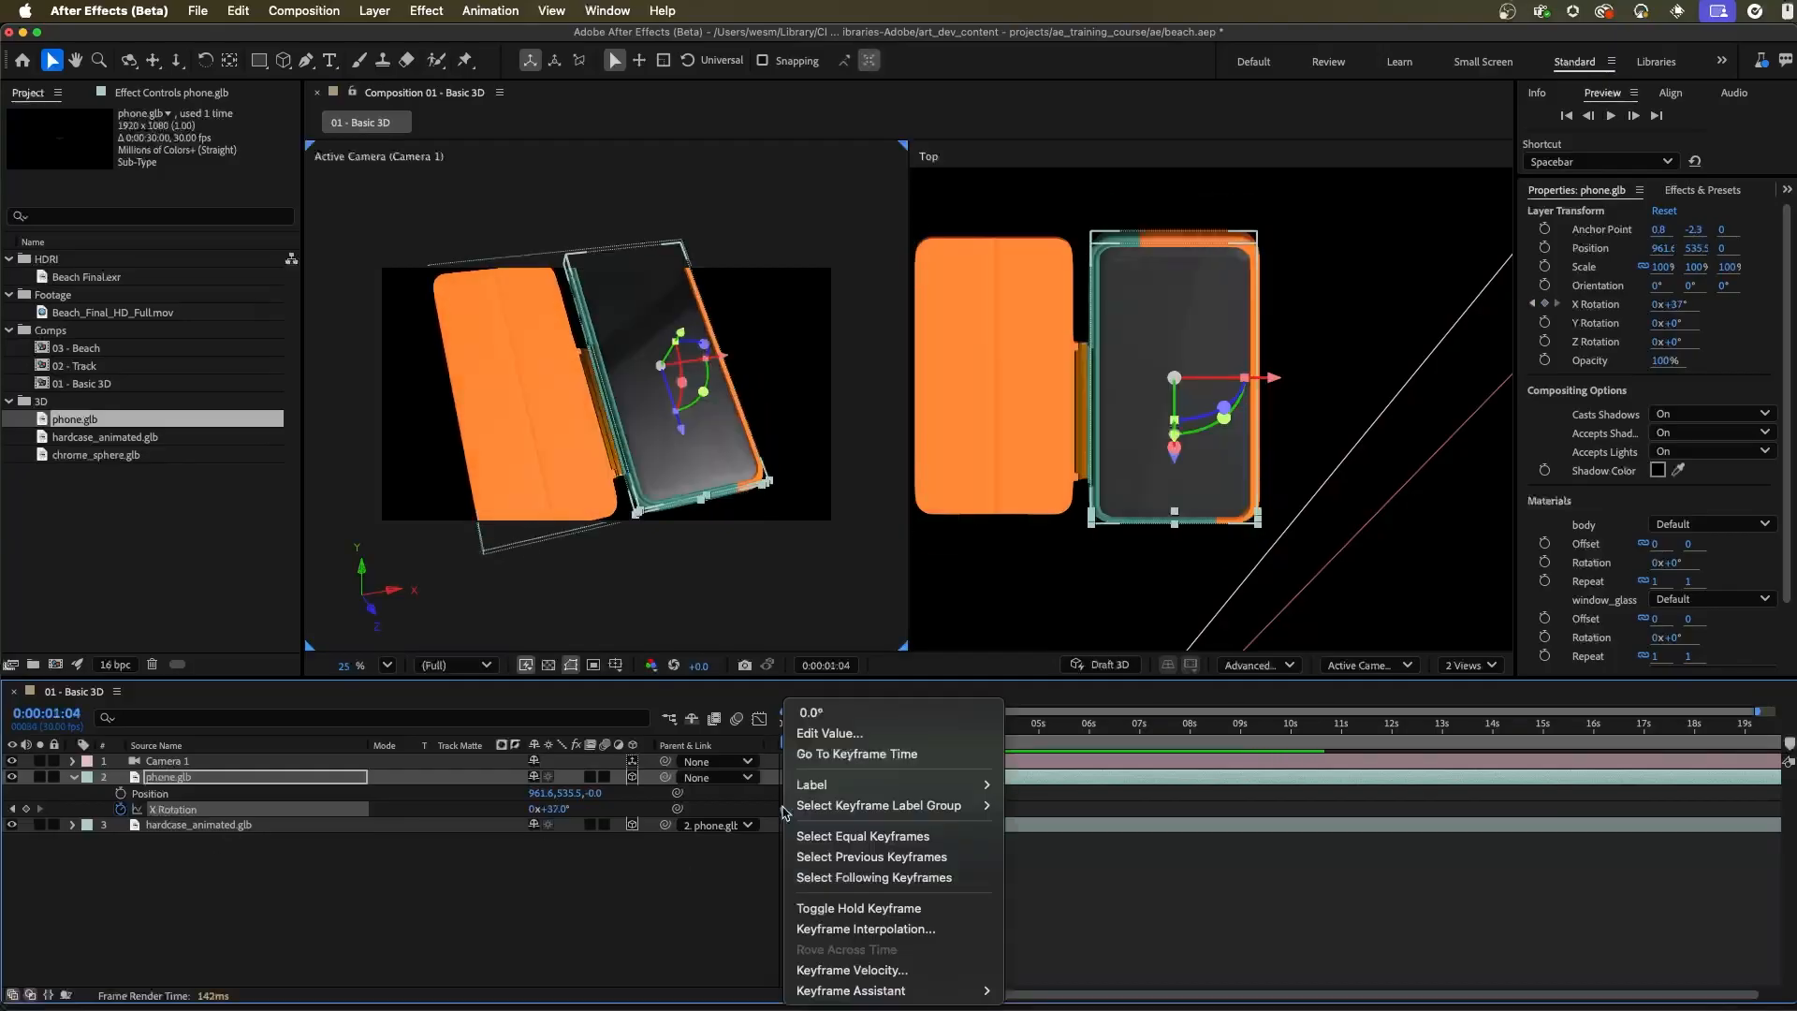
mouse_move(851, 991)
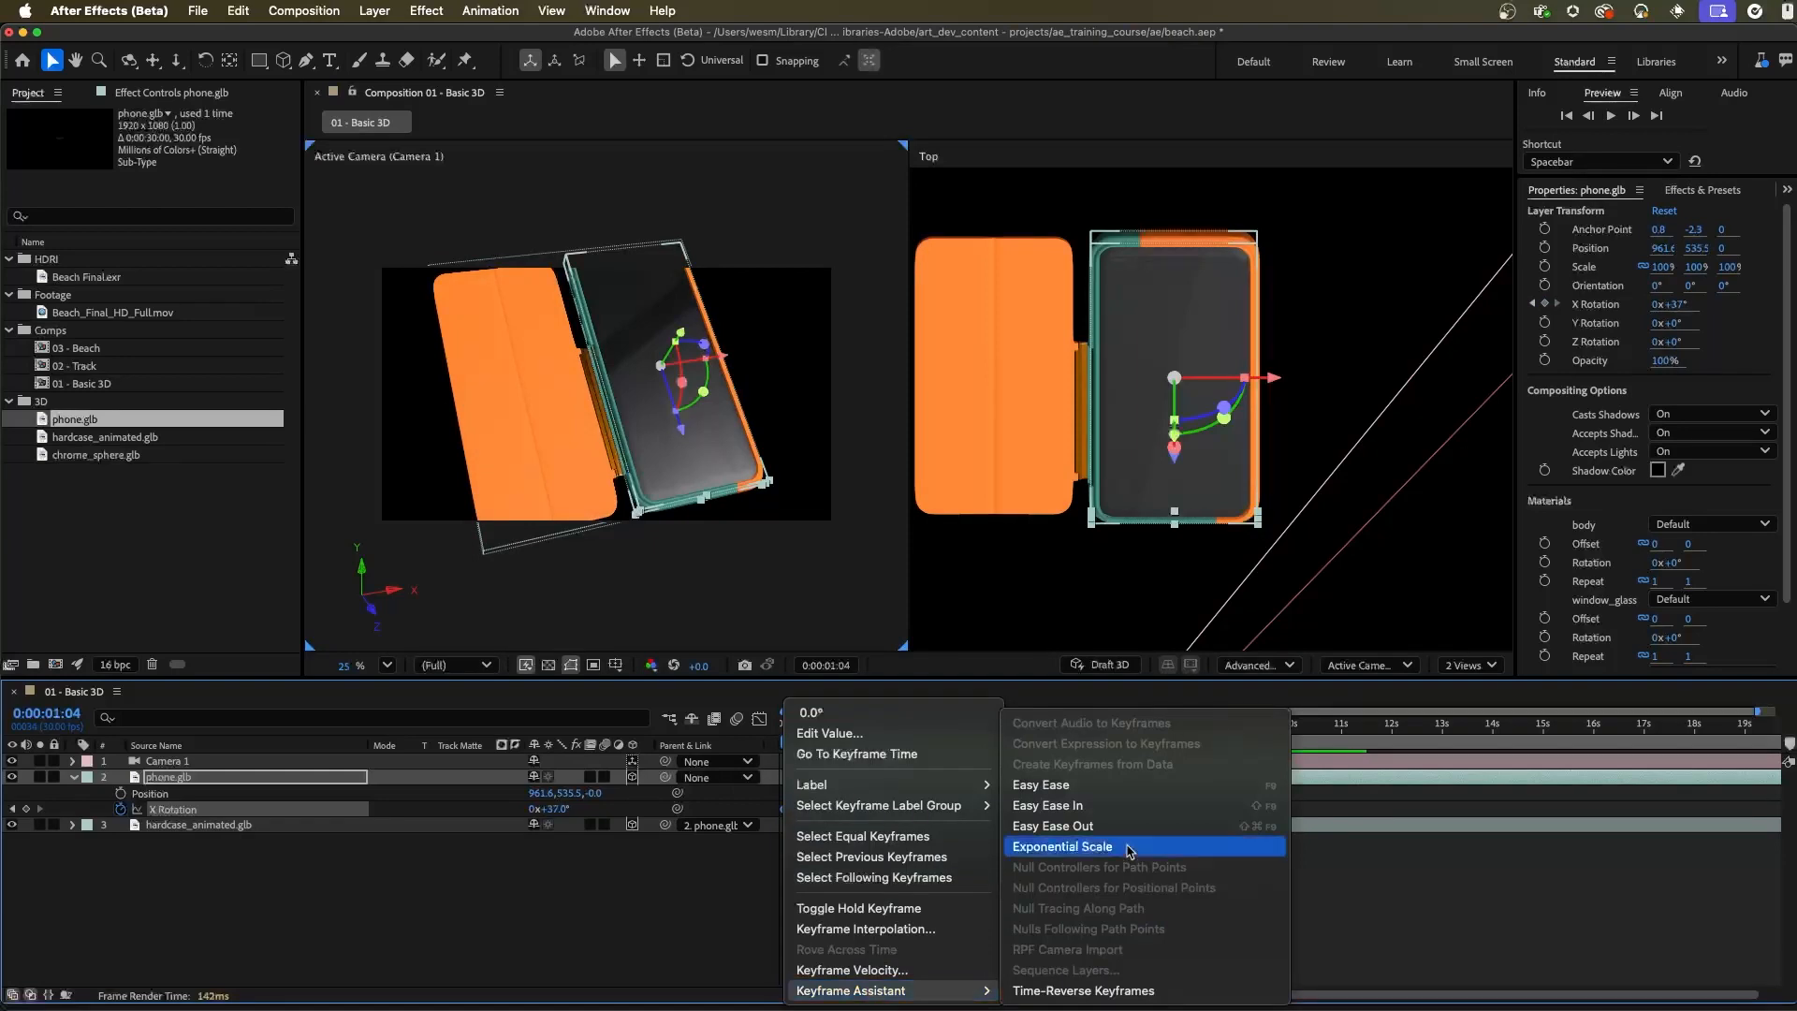
click(1027, 784)
key(Home)
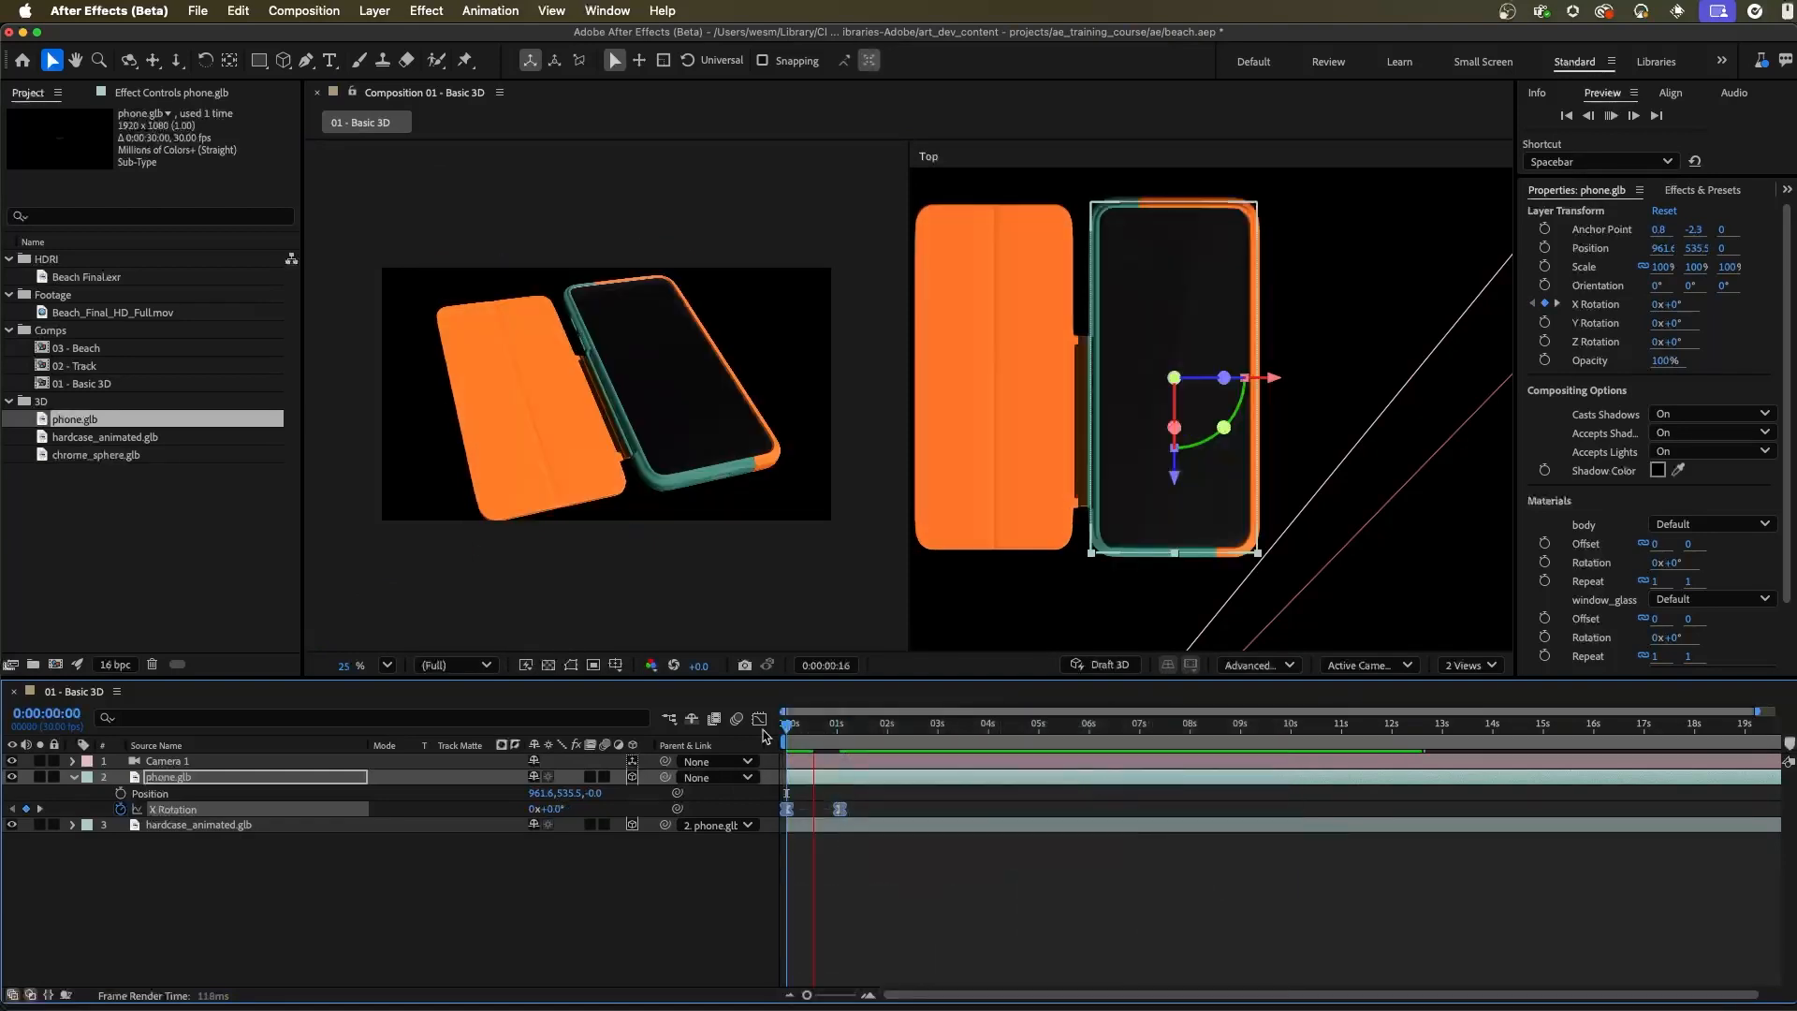
key(space)
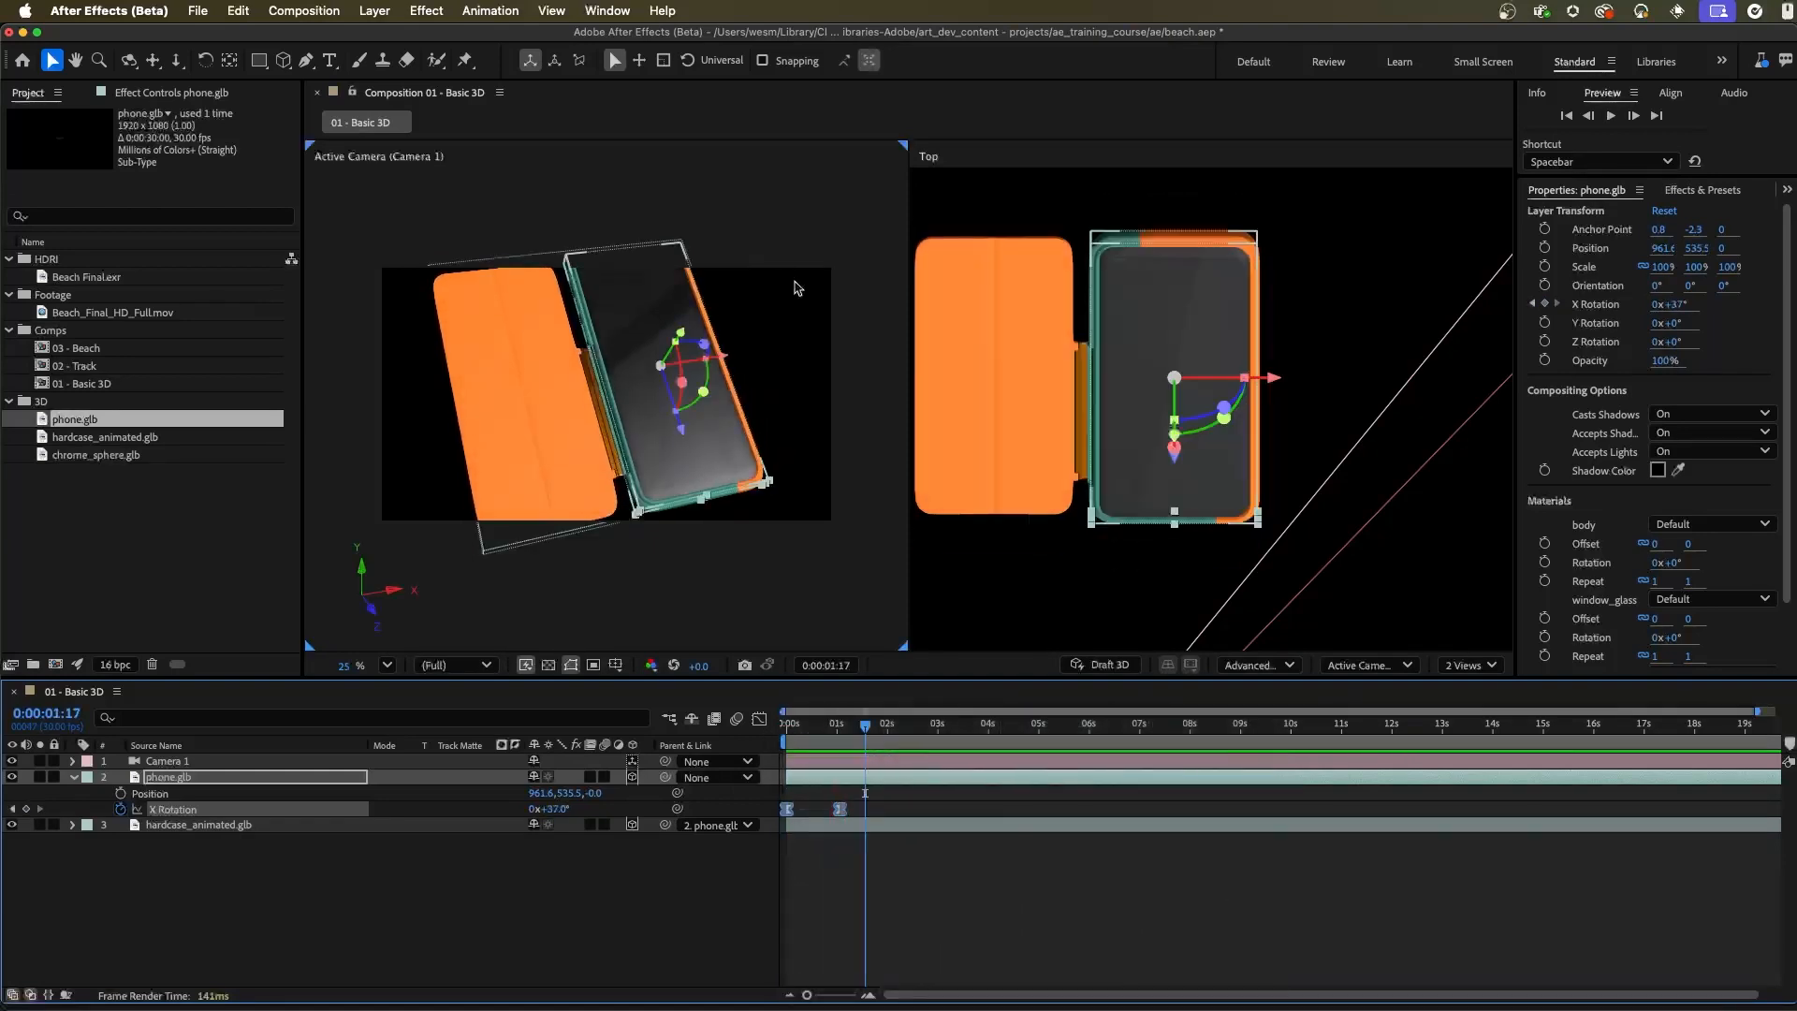
Pull Camera 1 back so that the phone and the open case fit entirely inside the frame
click(794, 422)
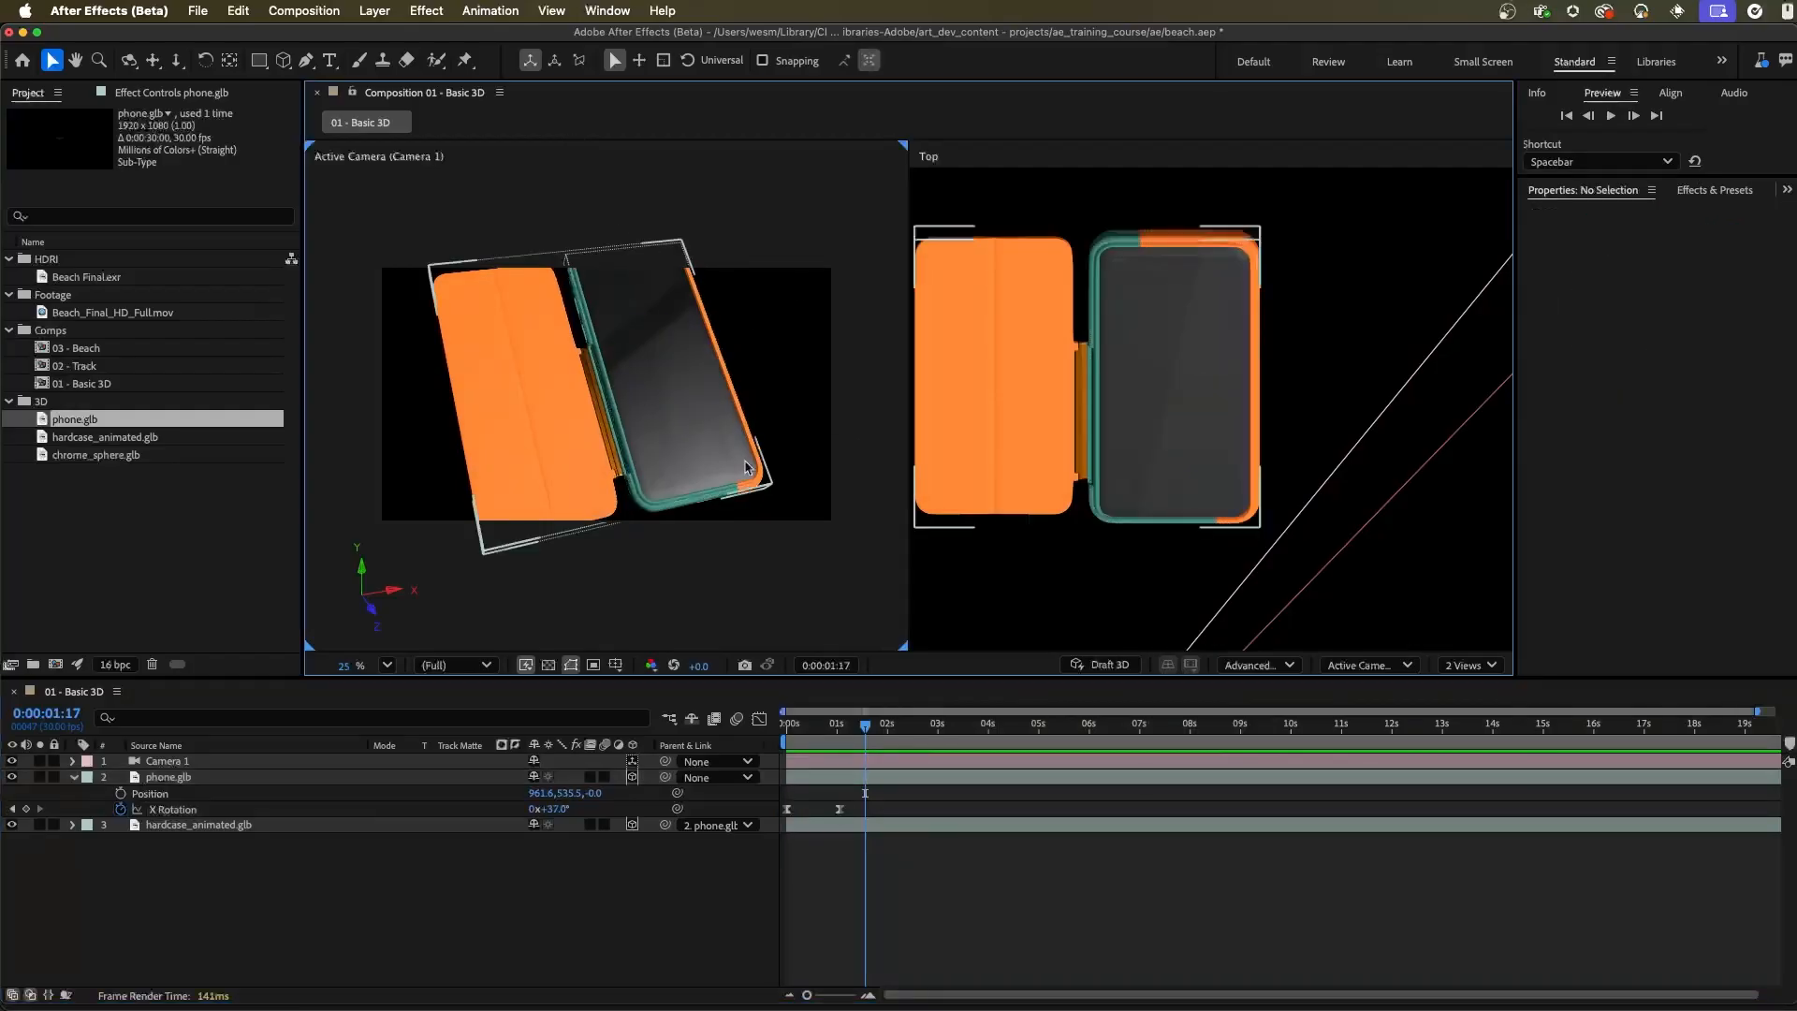
drag(681, 425, 572, 402)
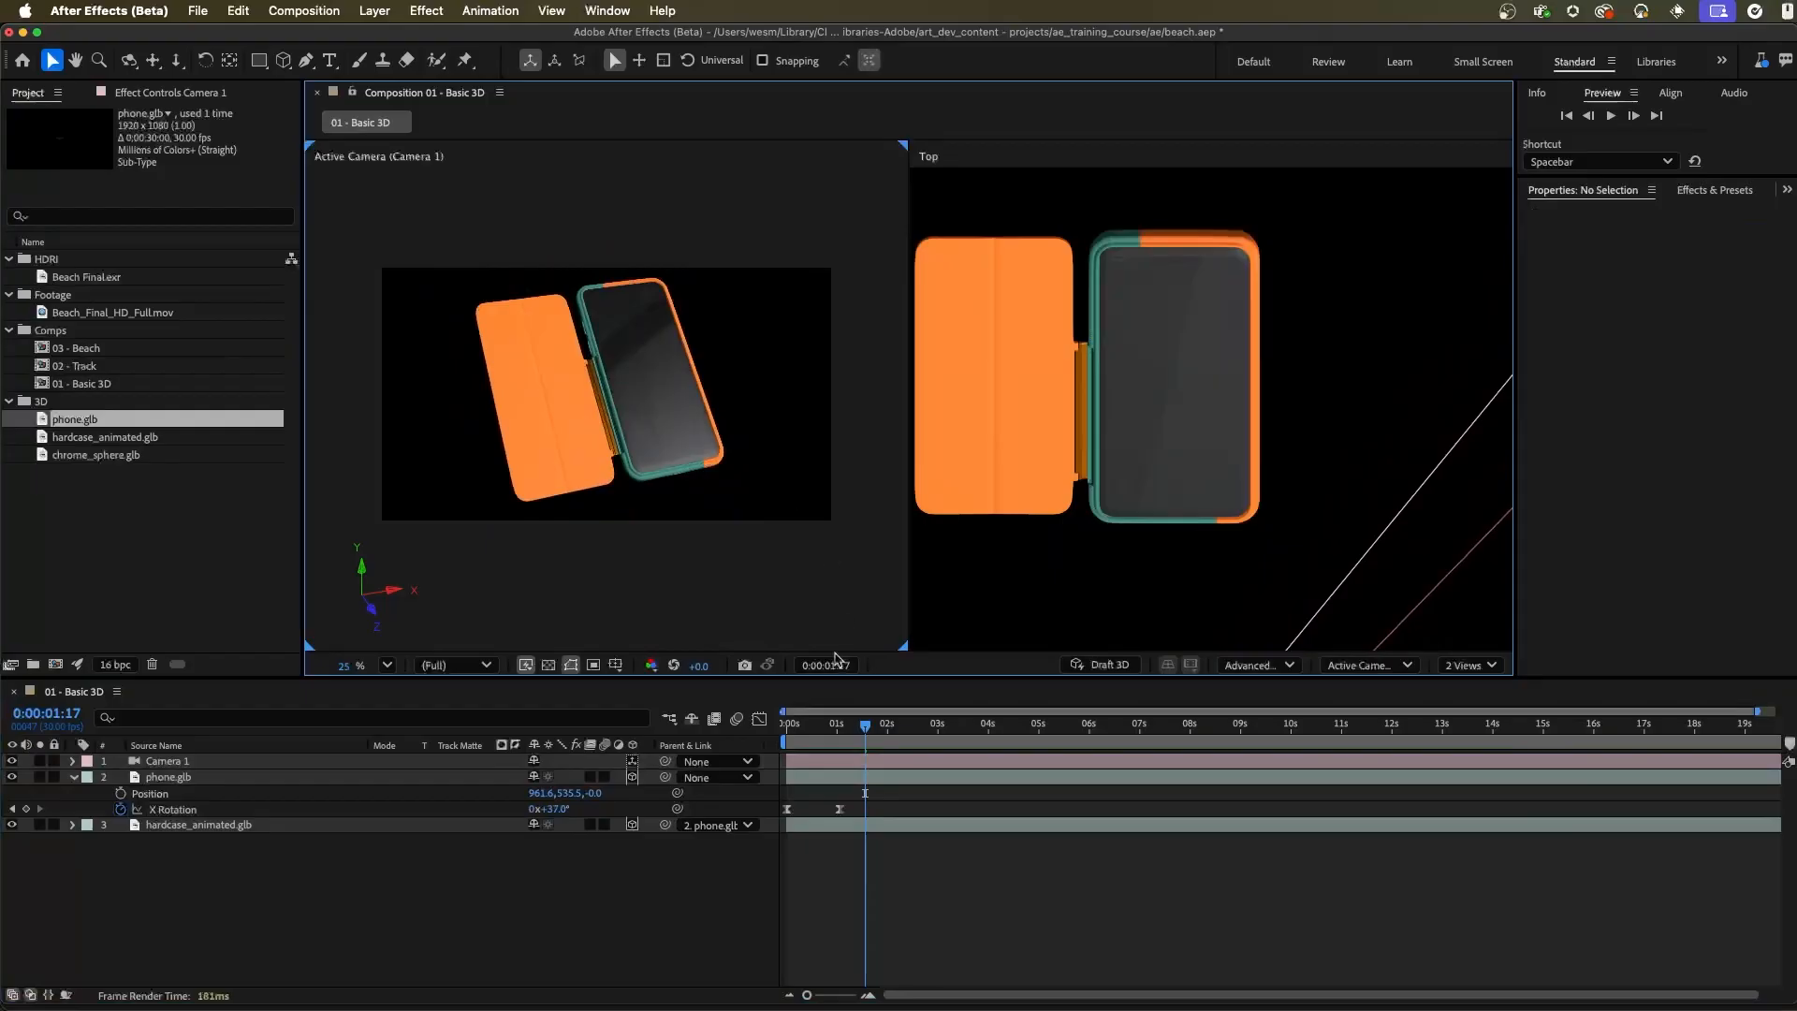
Add a new light of the Environment type with 100% intensity and Casts Shadows enabled
click(374, 10)
mouse_move(378, 44)
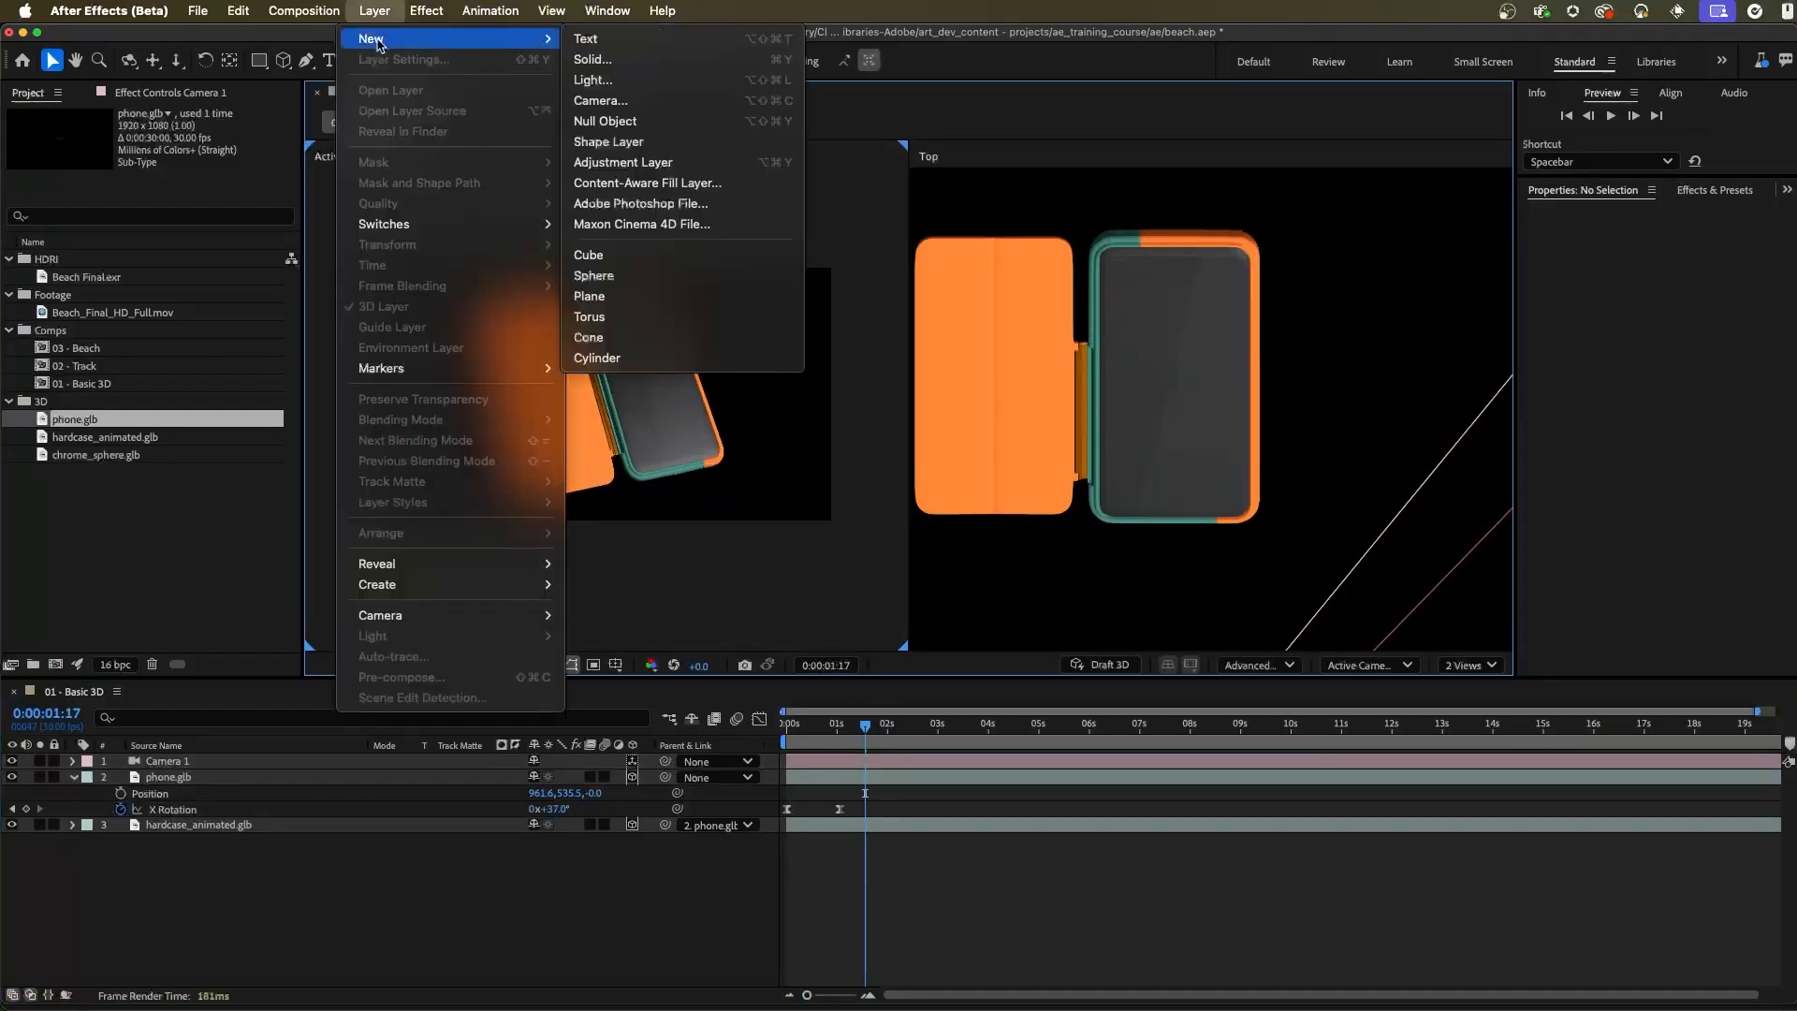
click(618, 81)
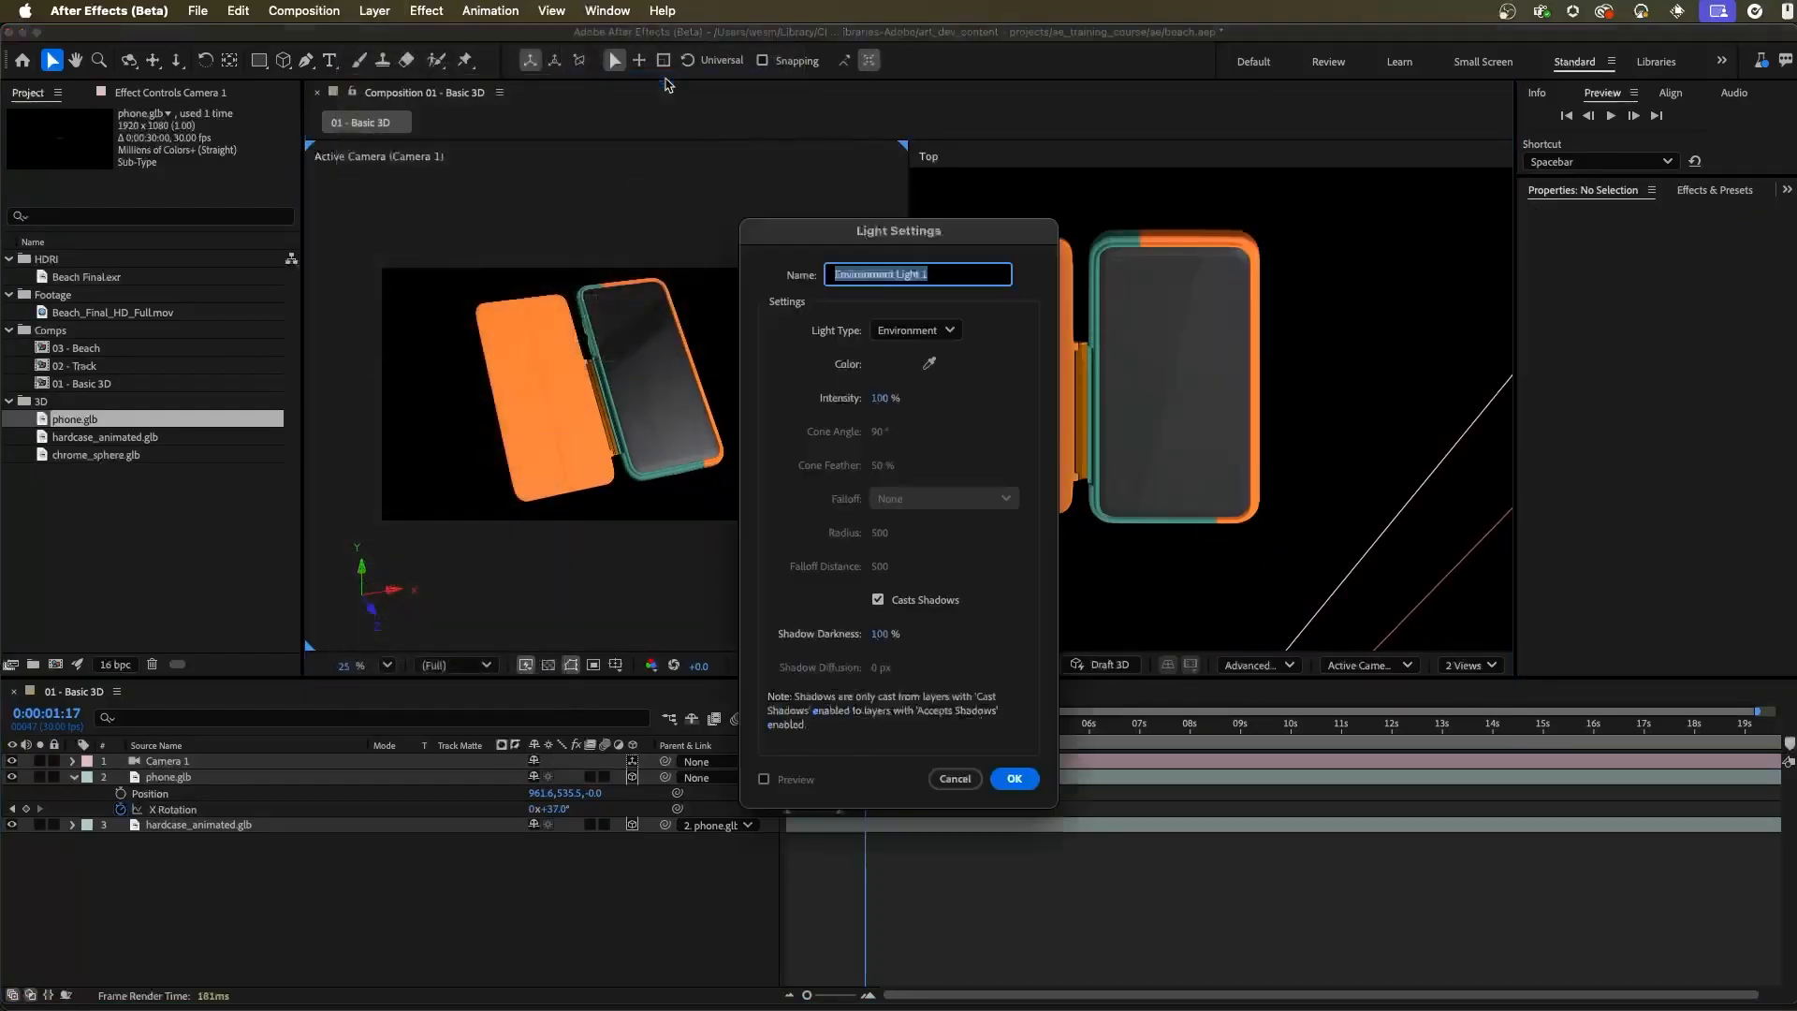
click(961, 330)
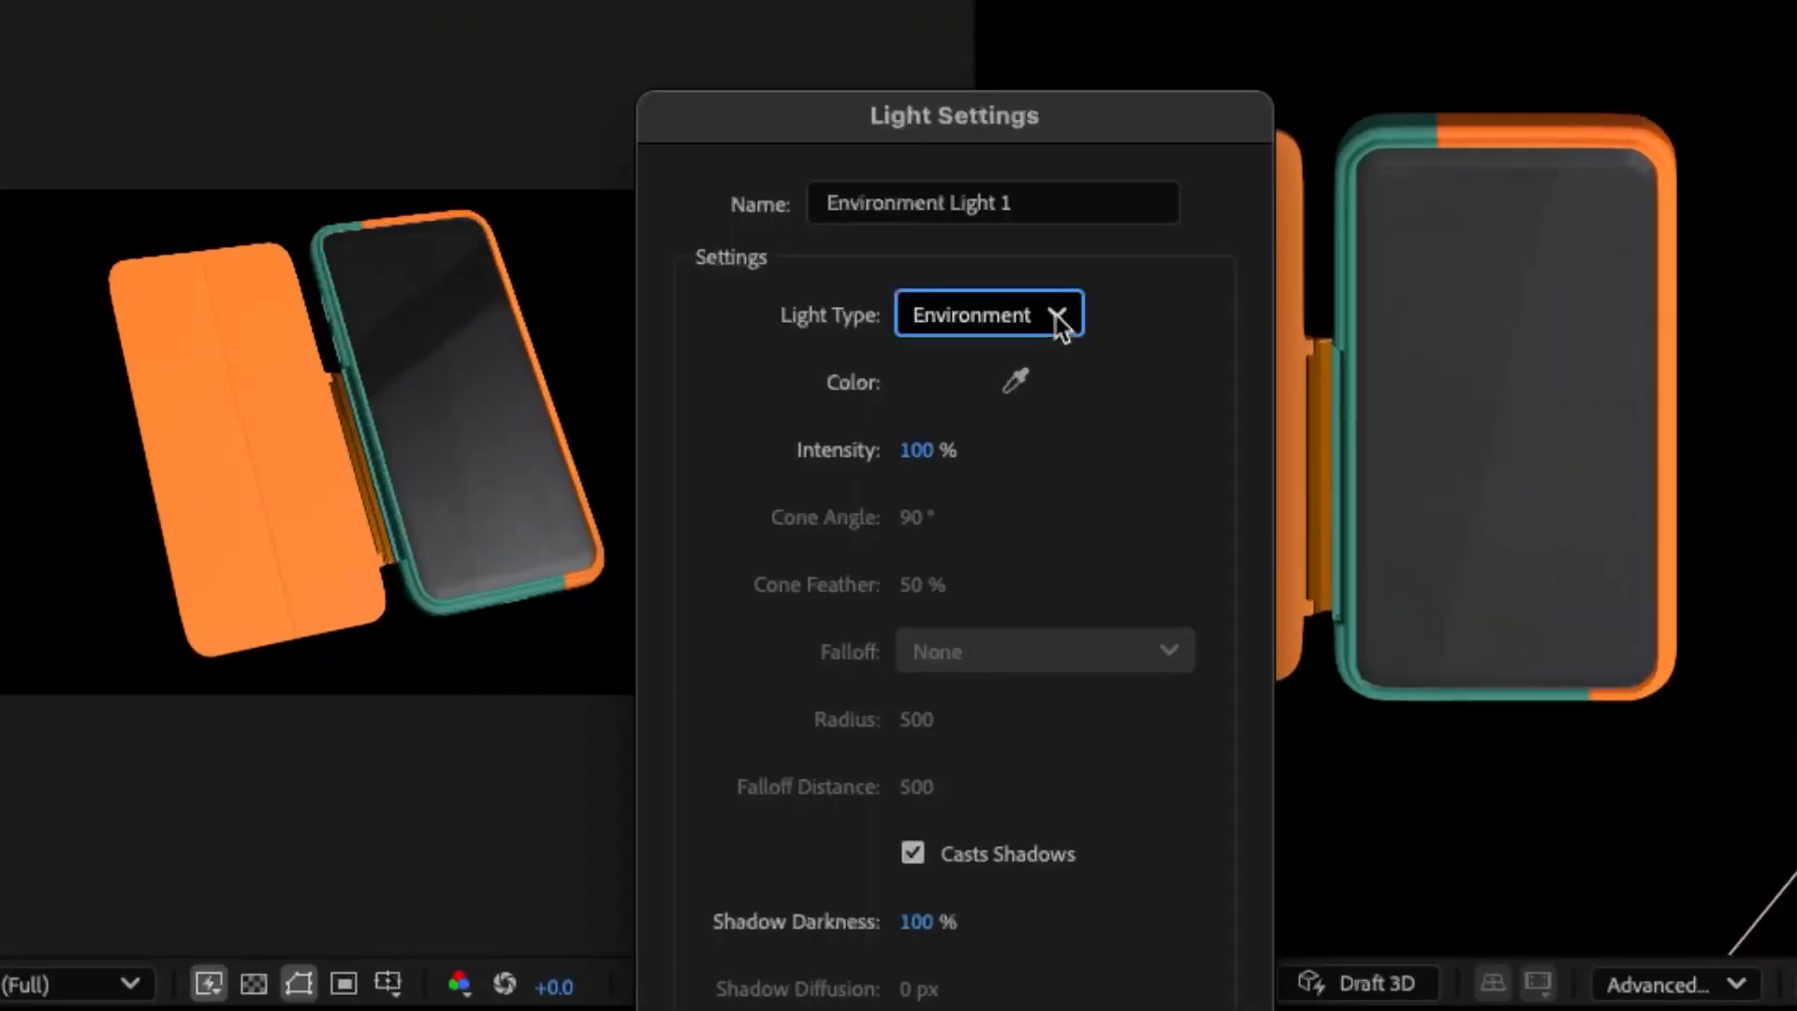
click(1057, 318)
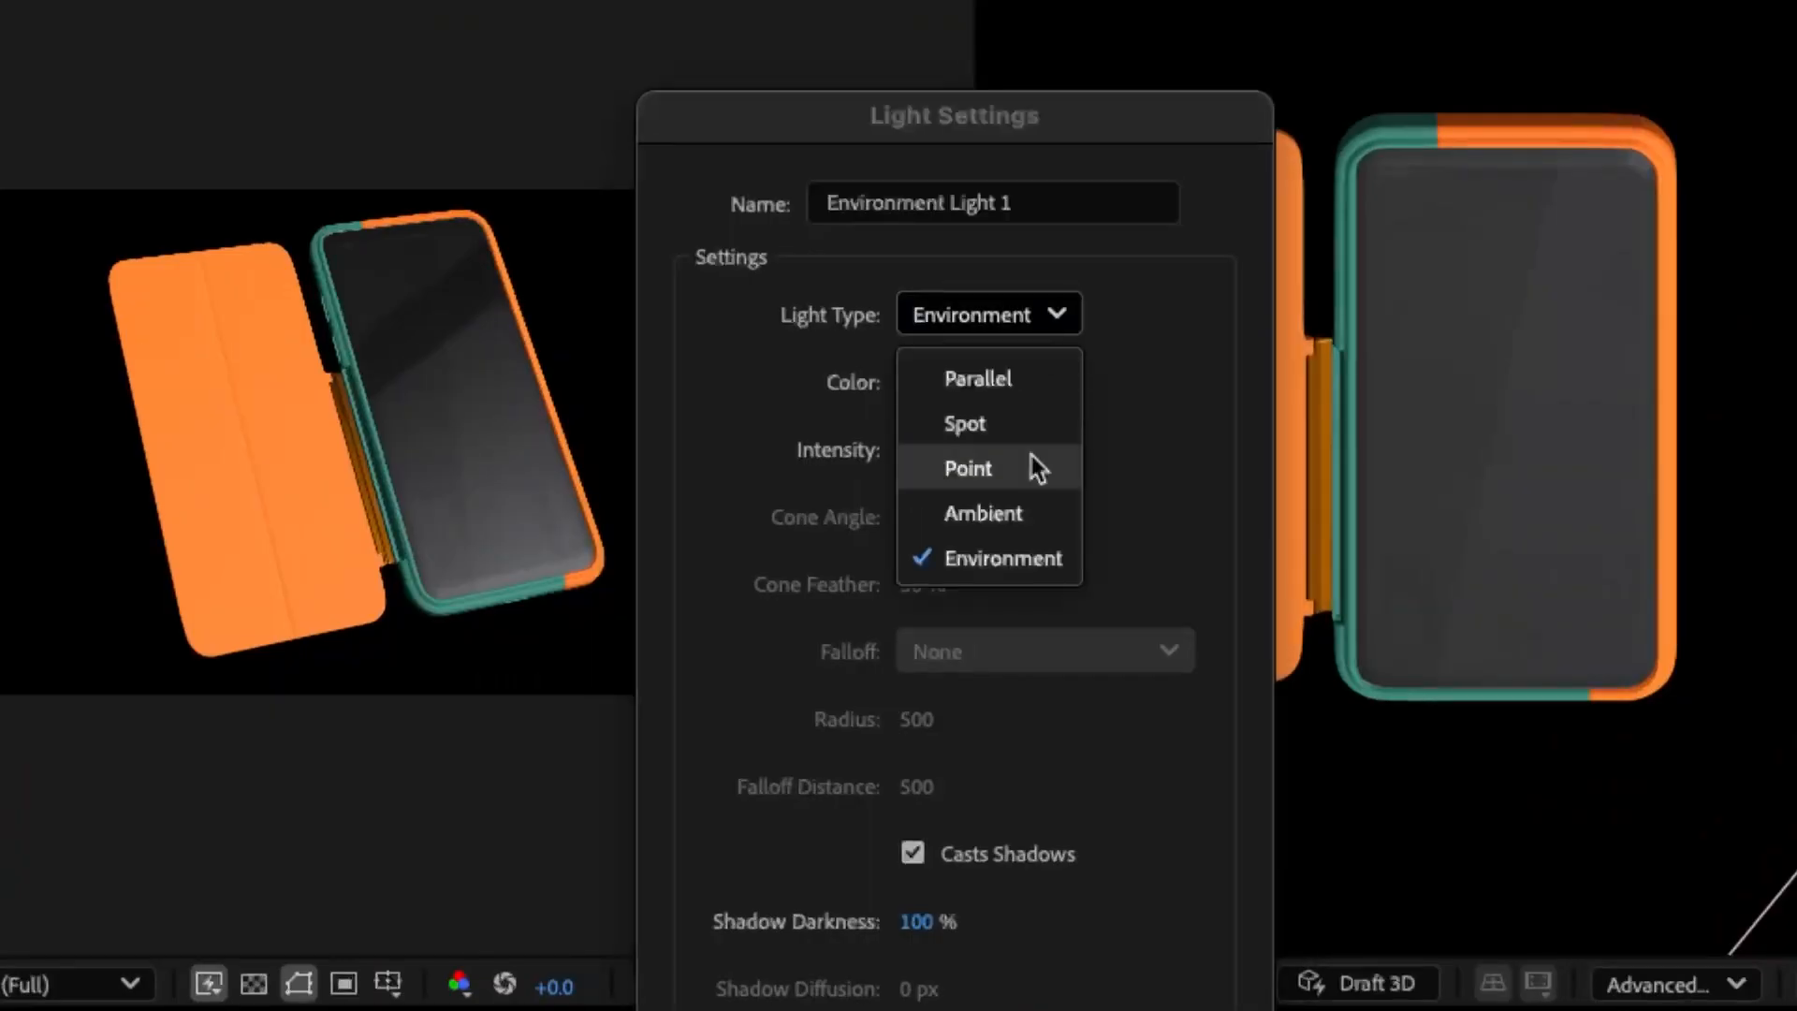
click(1023, 571)
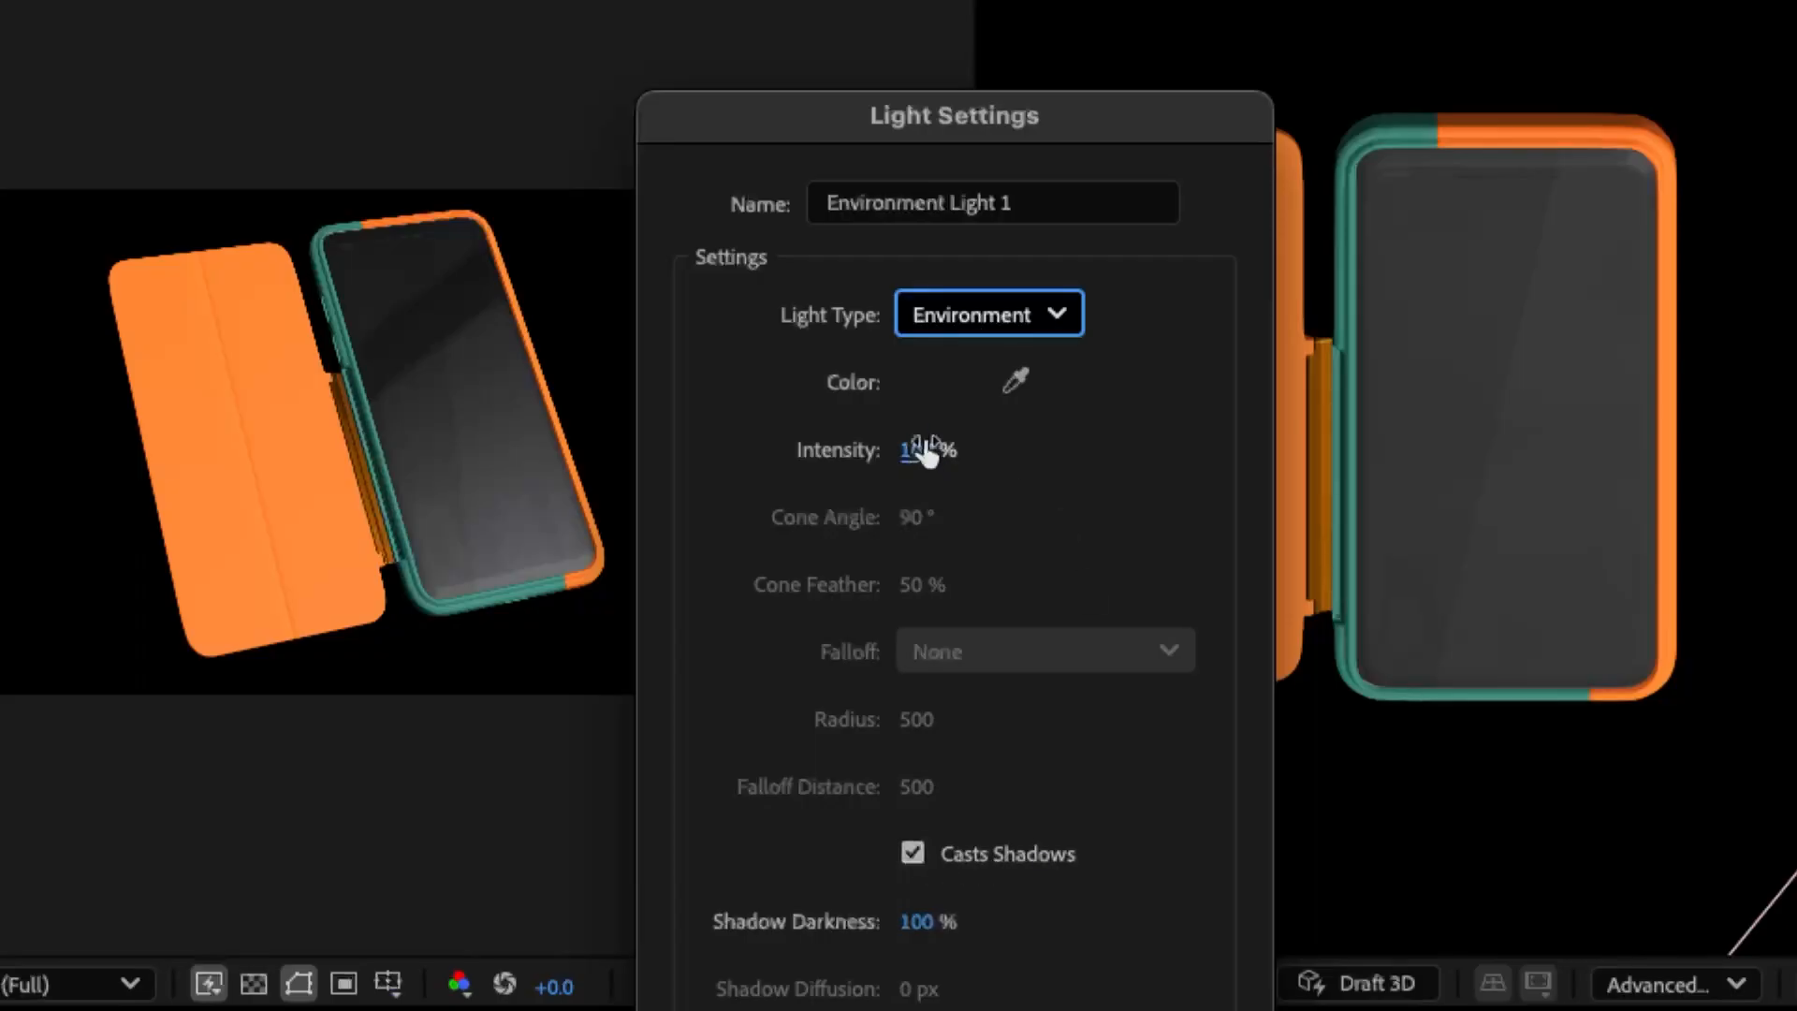
click(1065, 323)
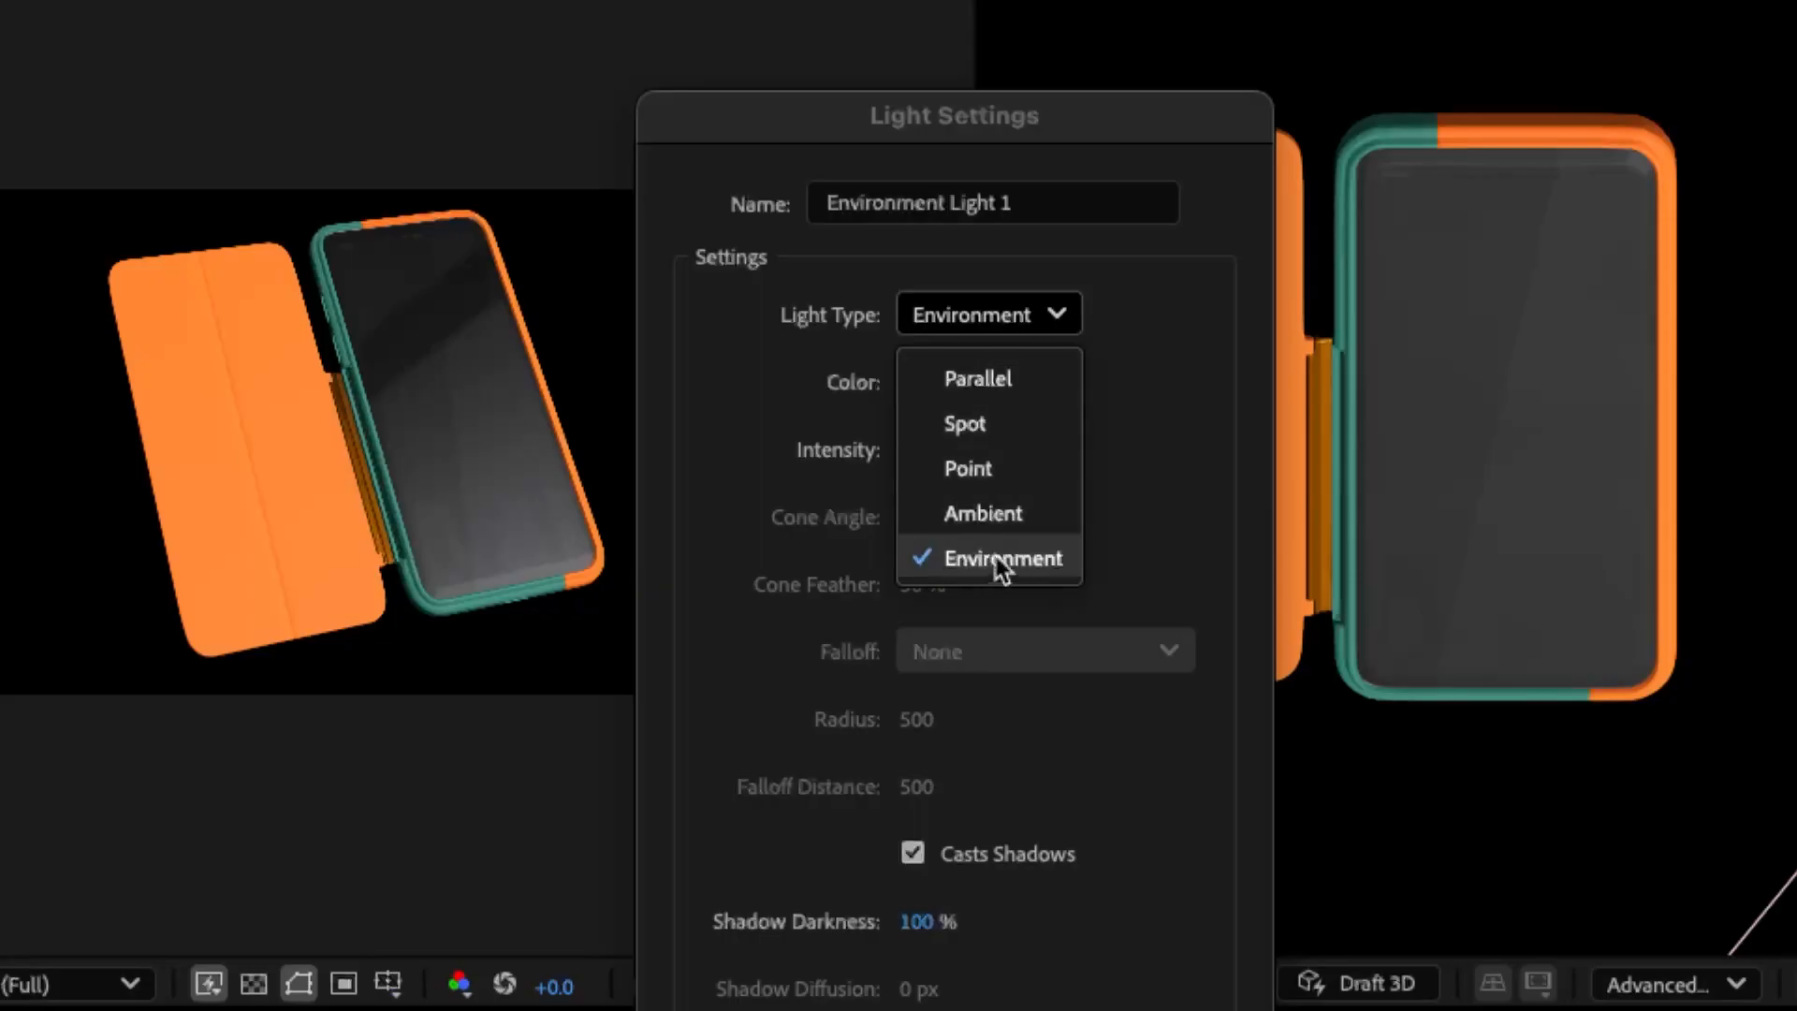
click(1152, 459)
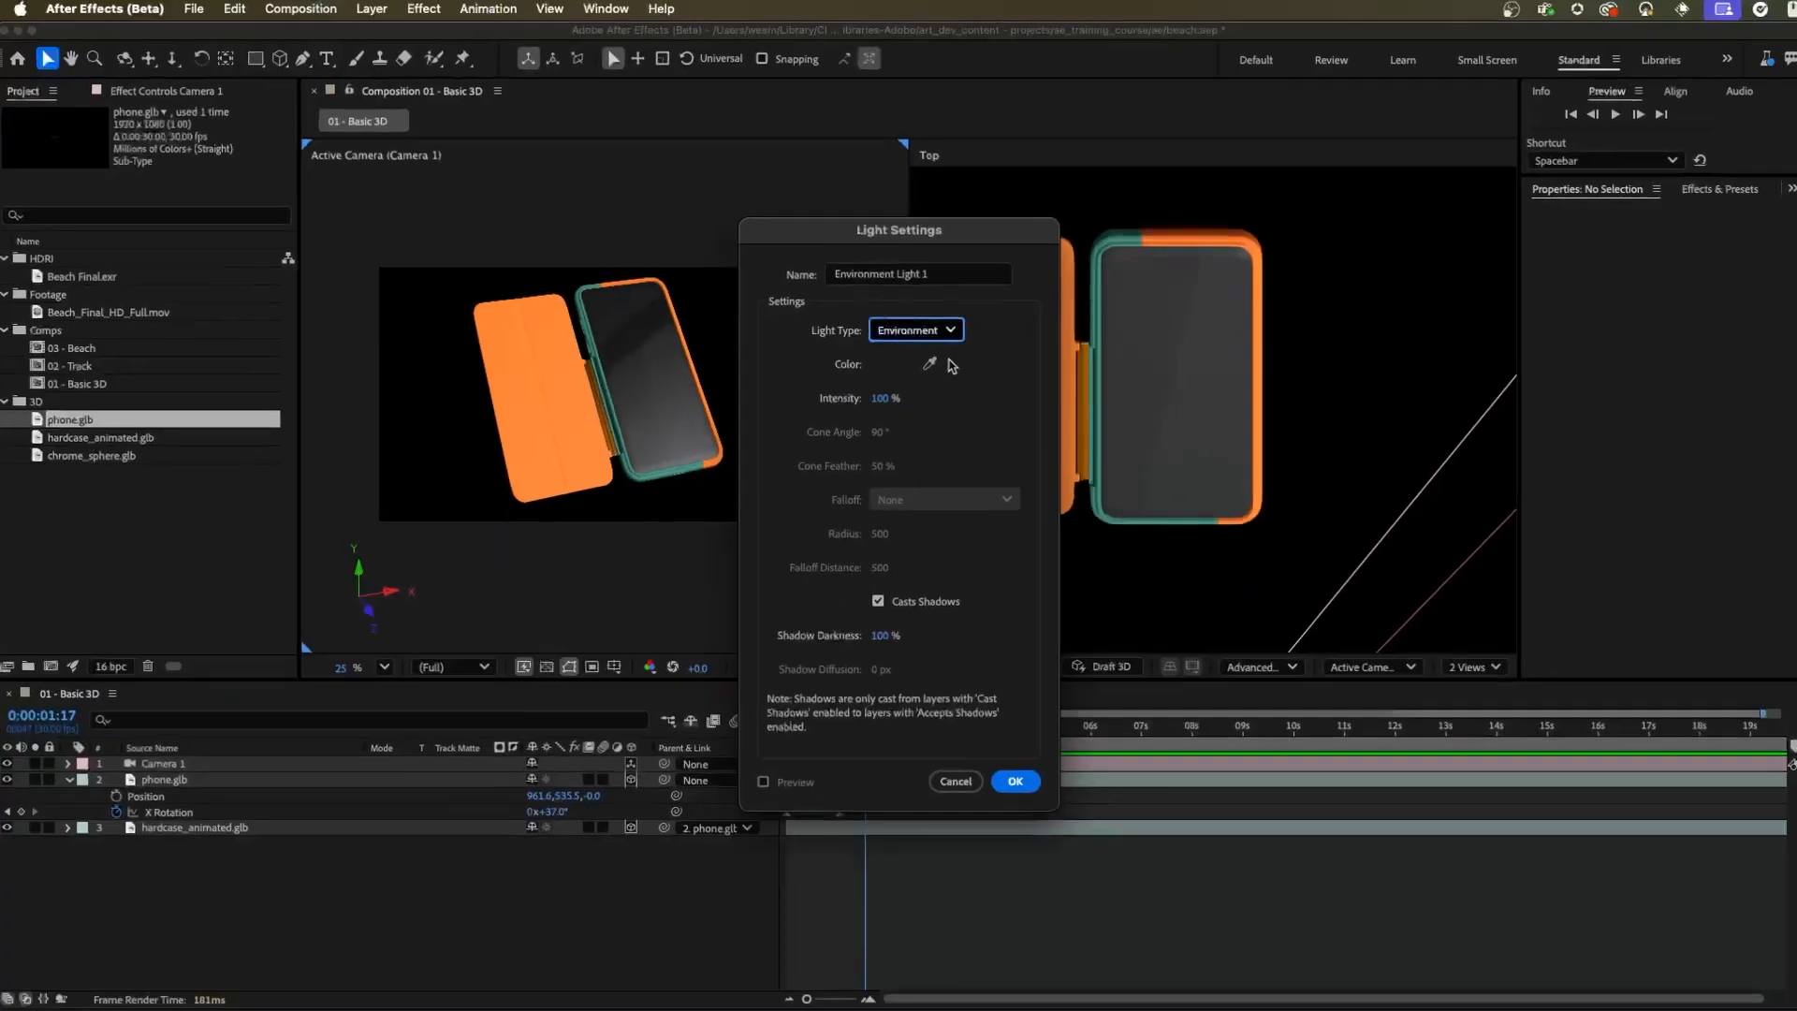
click(1018, 778)
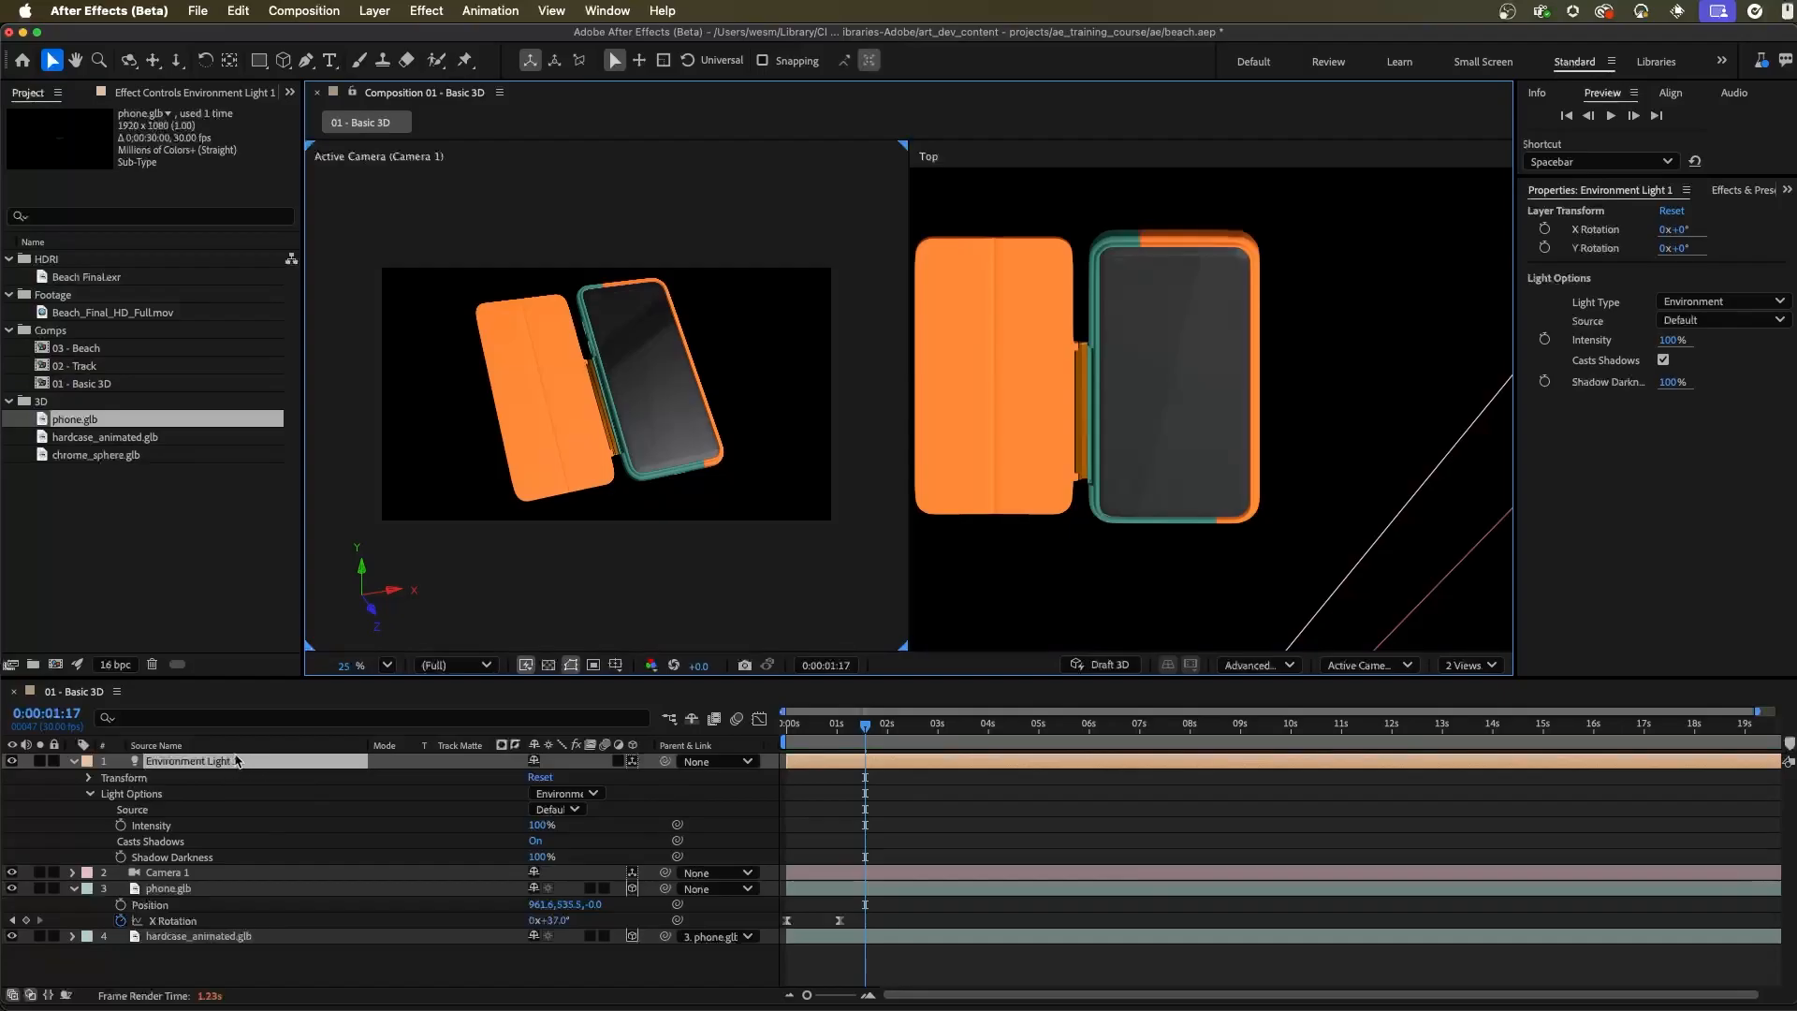
Deselect the environment light and switch the composition viewer to a single view
click(889, 335)
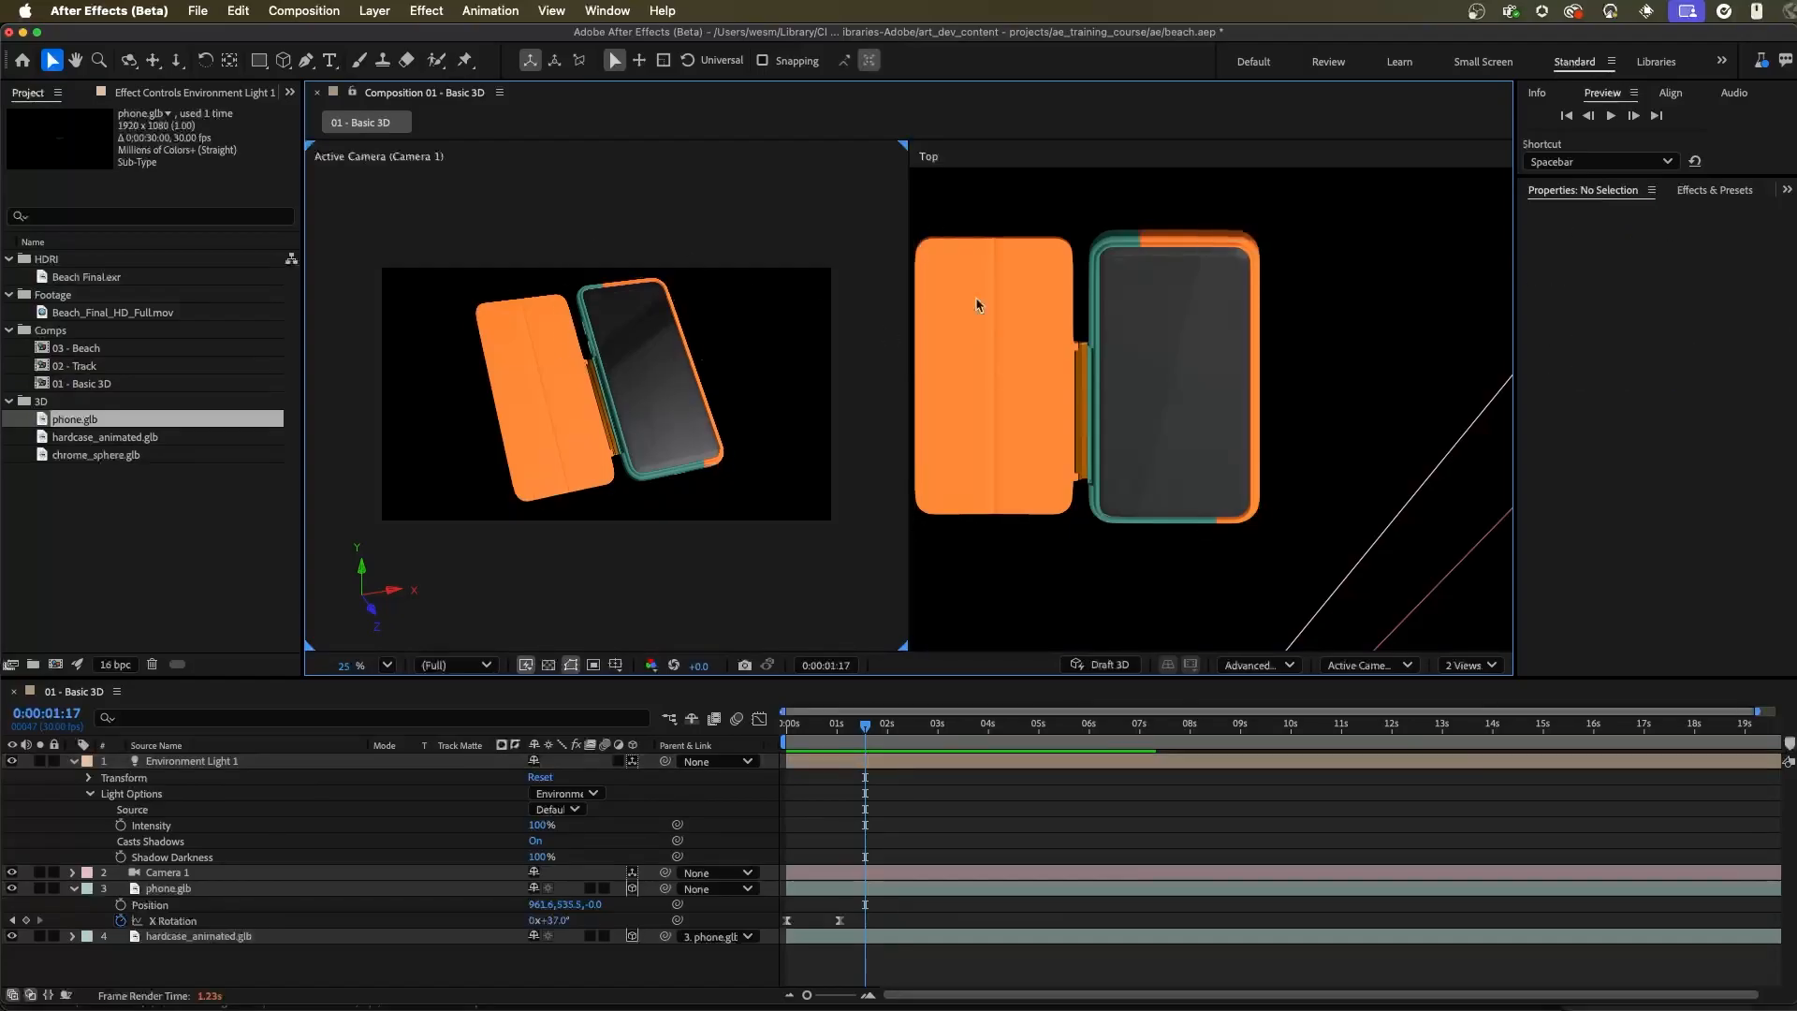
click(1469, 664)
click(1465, 690)
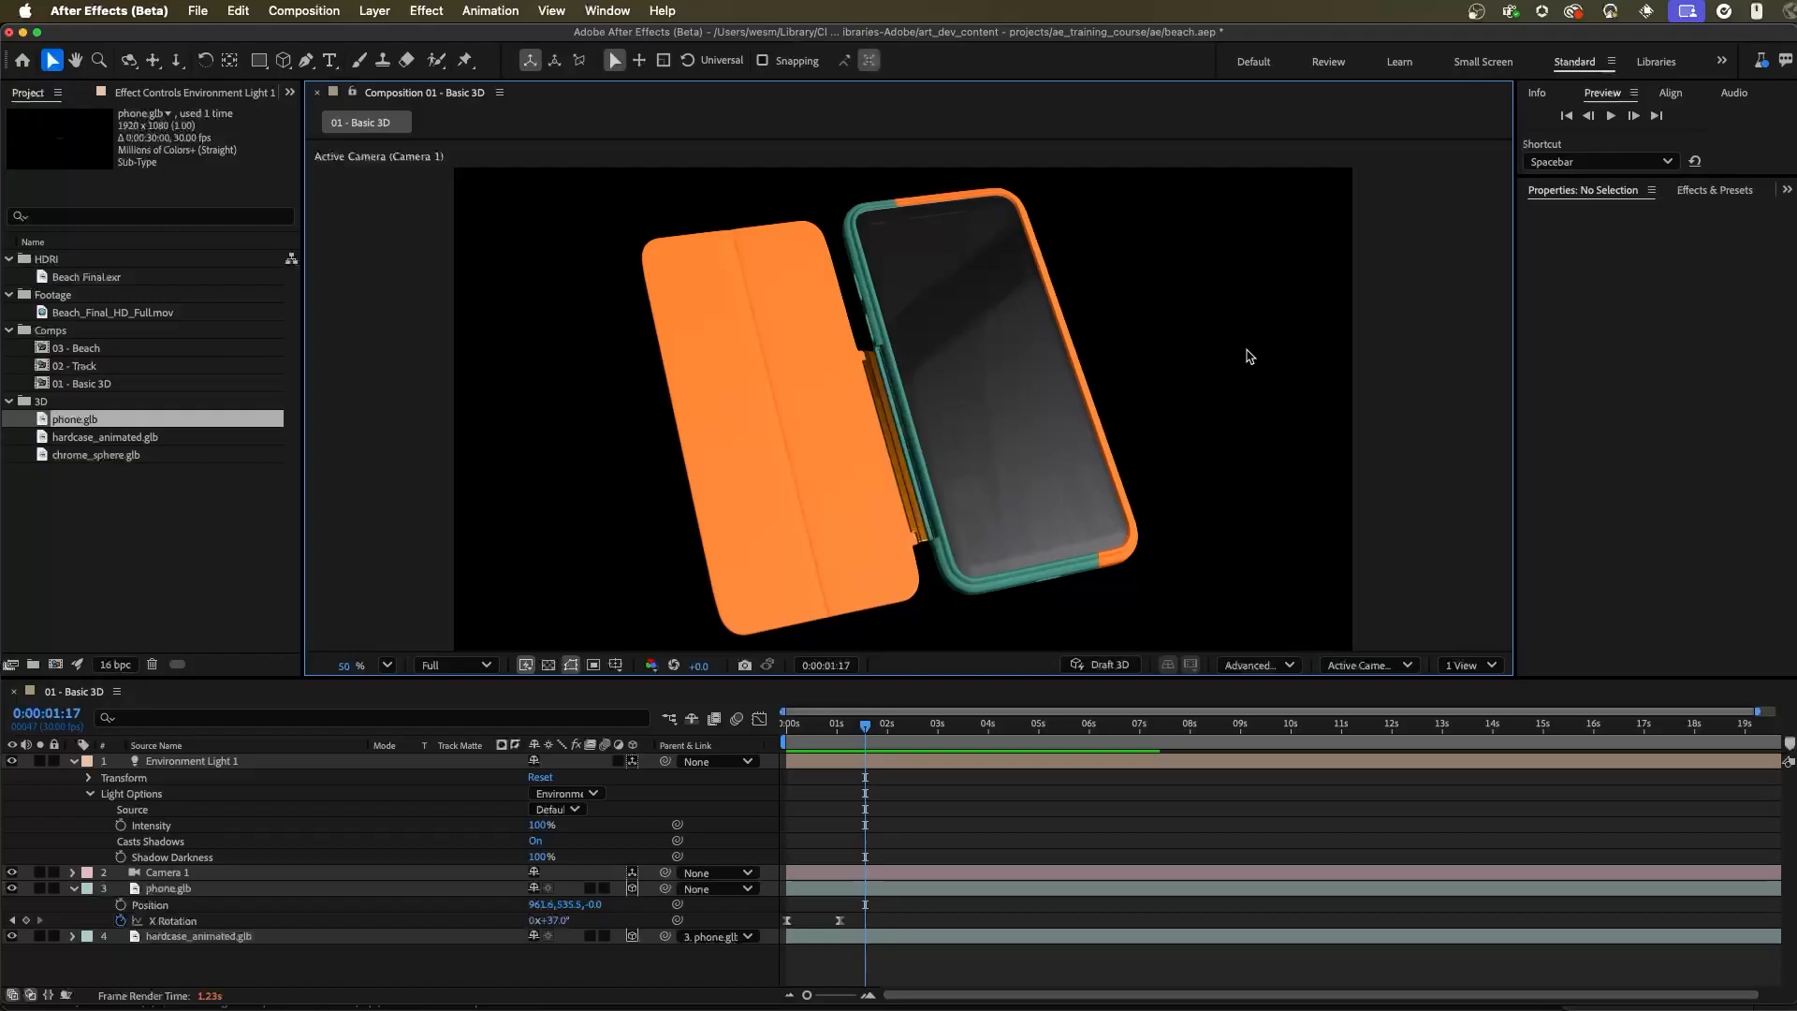
Fit the shadow casting box to the scene in the Advanced 3D render options and raise the Render Quality slightly
click(182, 765)
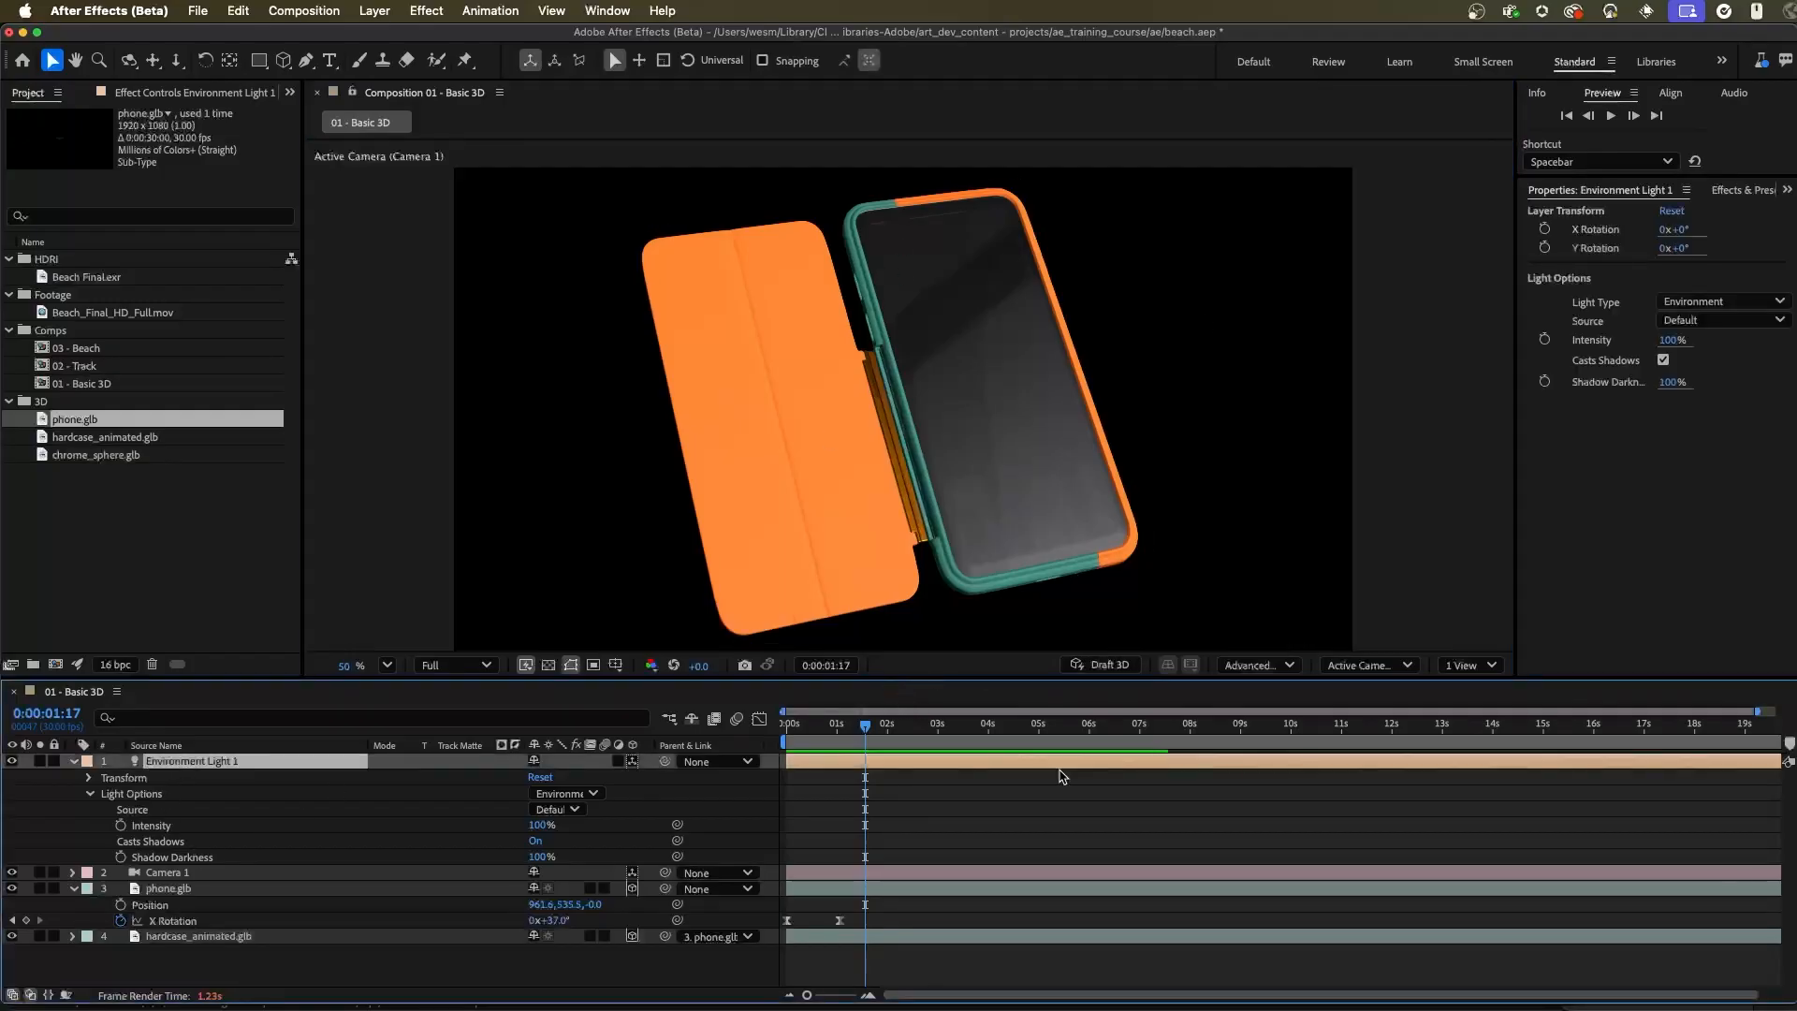
click(1272, 666)
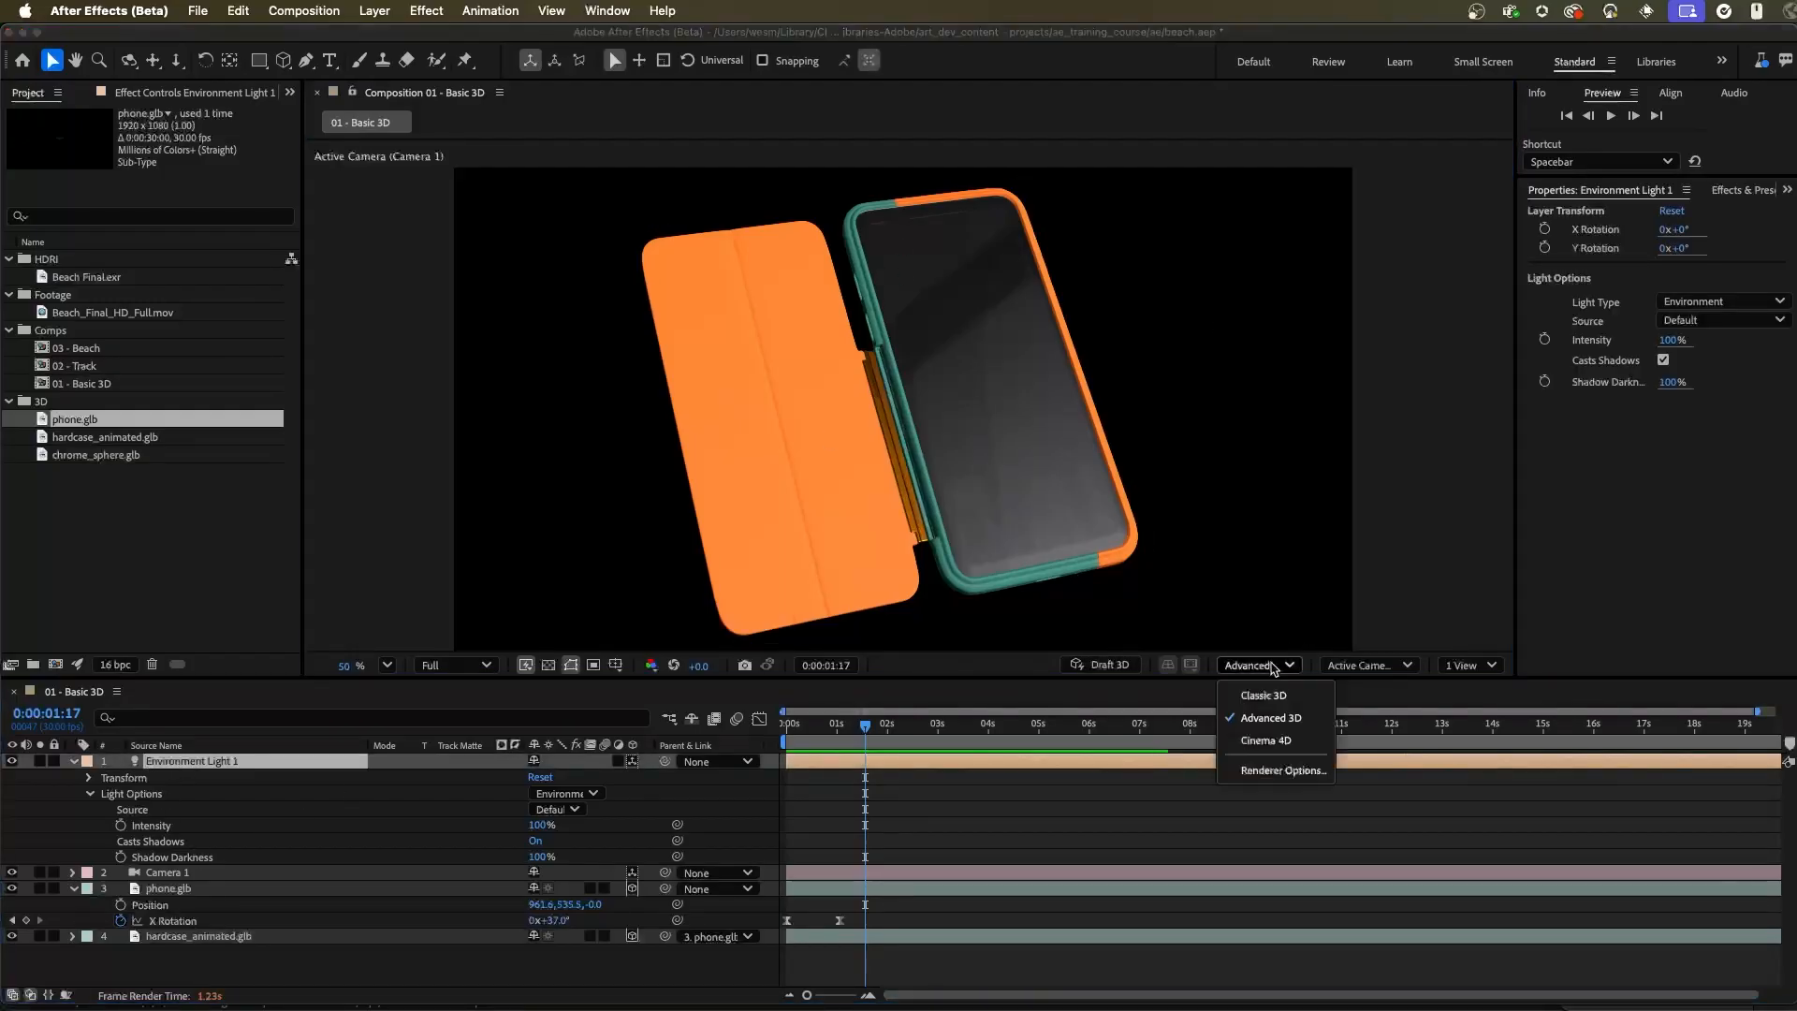
click(1308, 779)
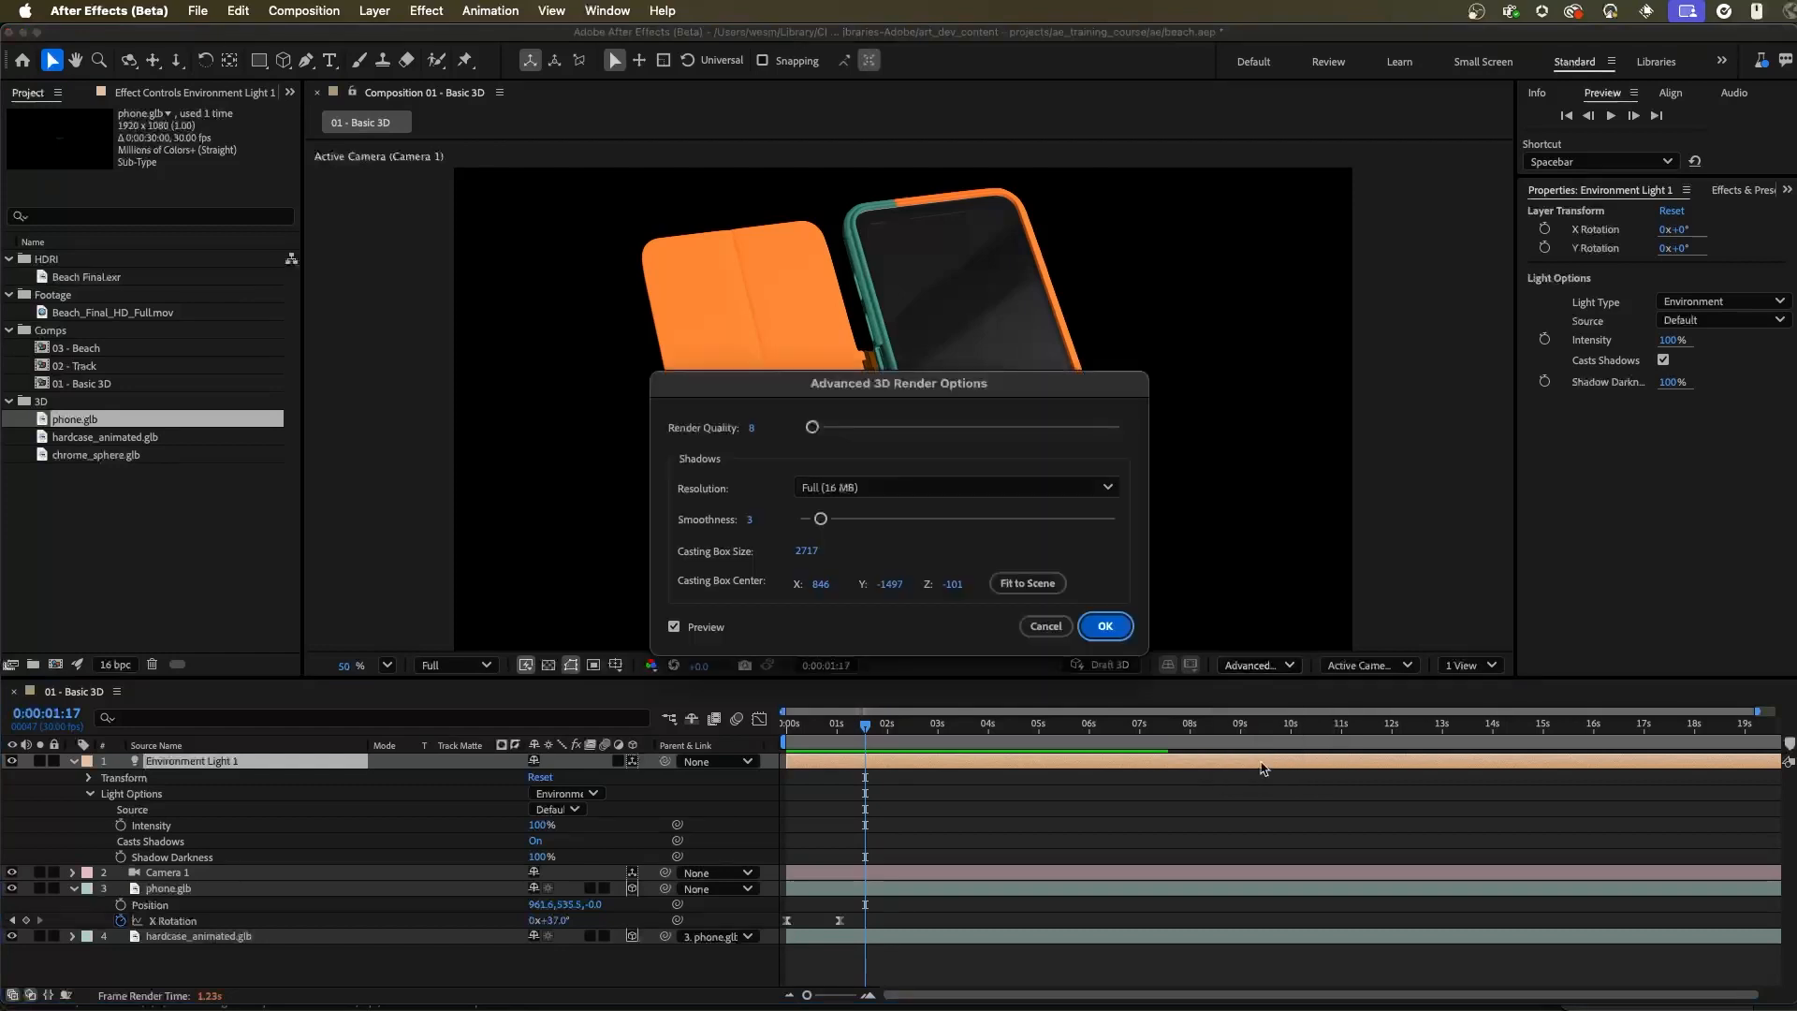
drag(988, 374, 1405, 169)
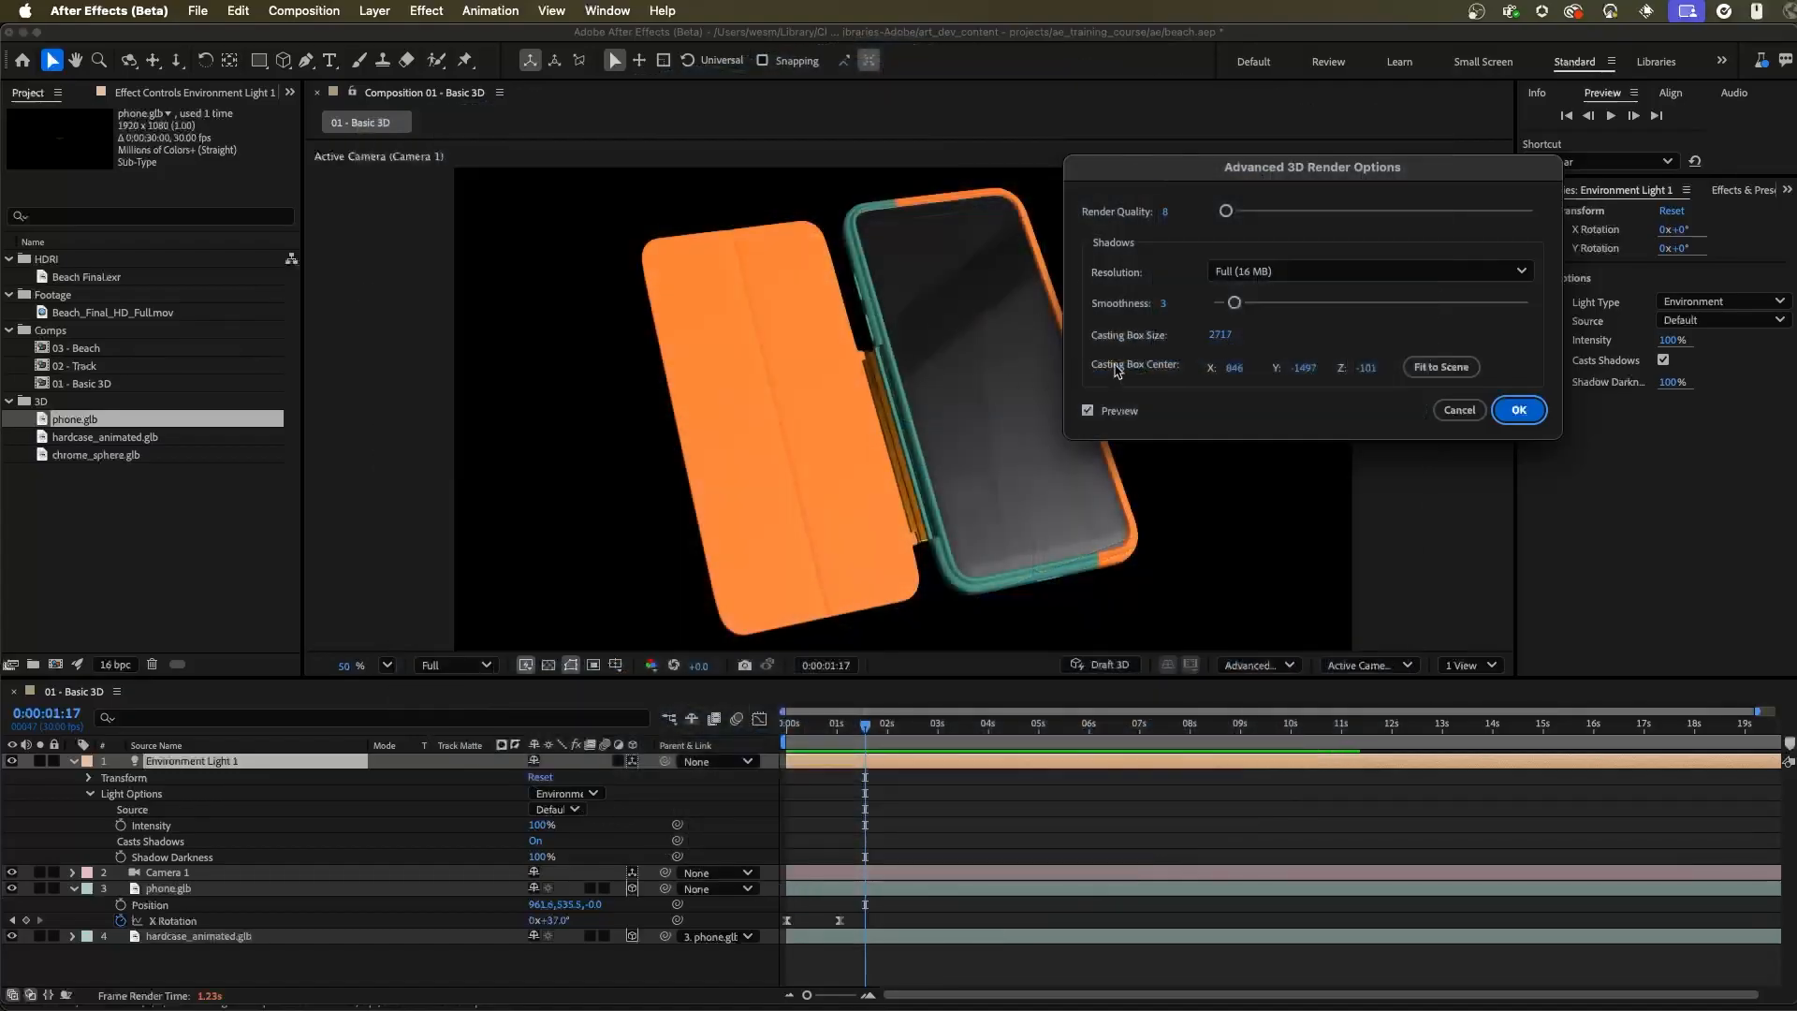
click(1461, 372)
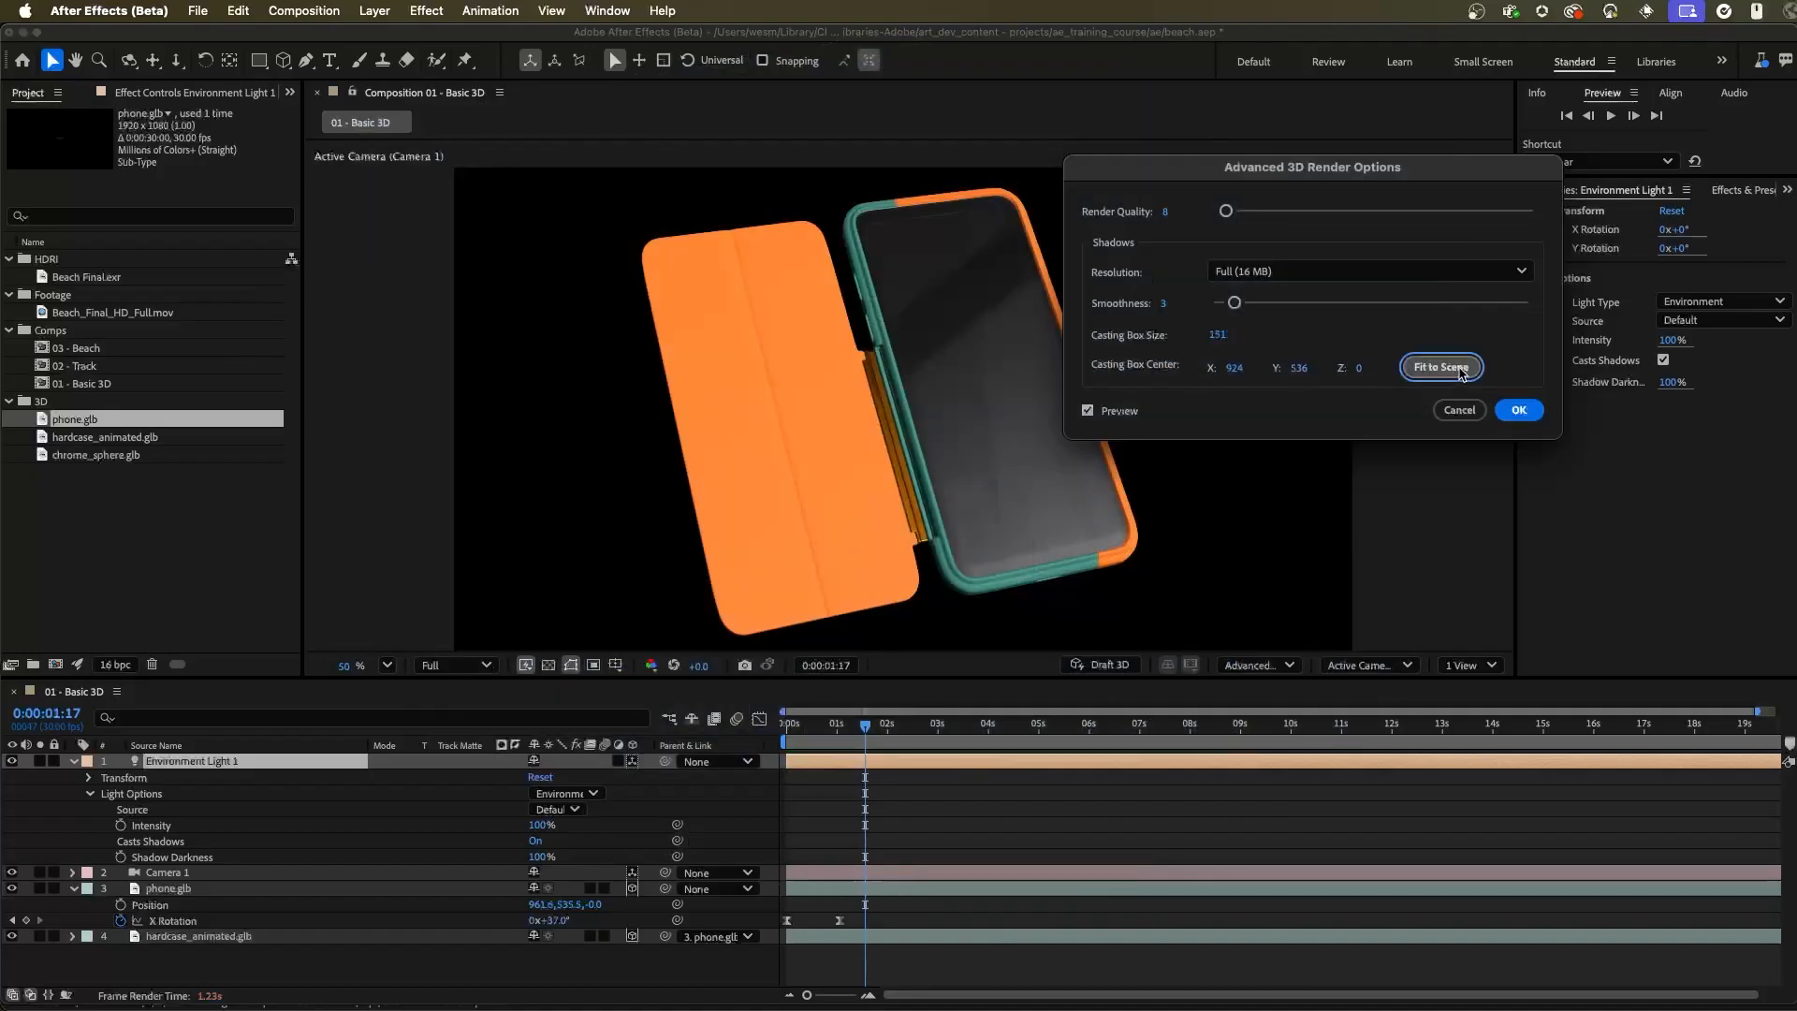
drag(1168, 168, 1333, 110)
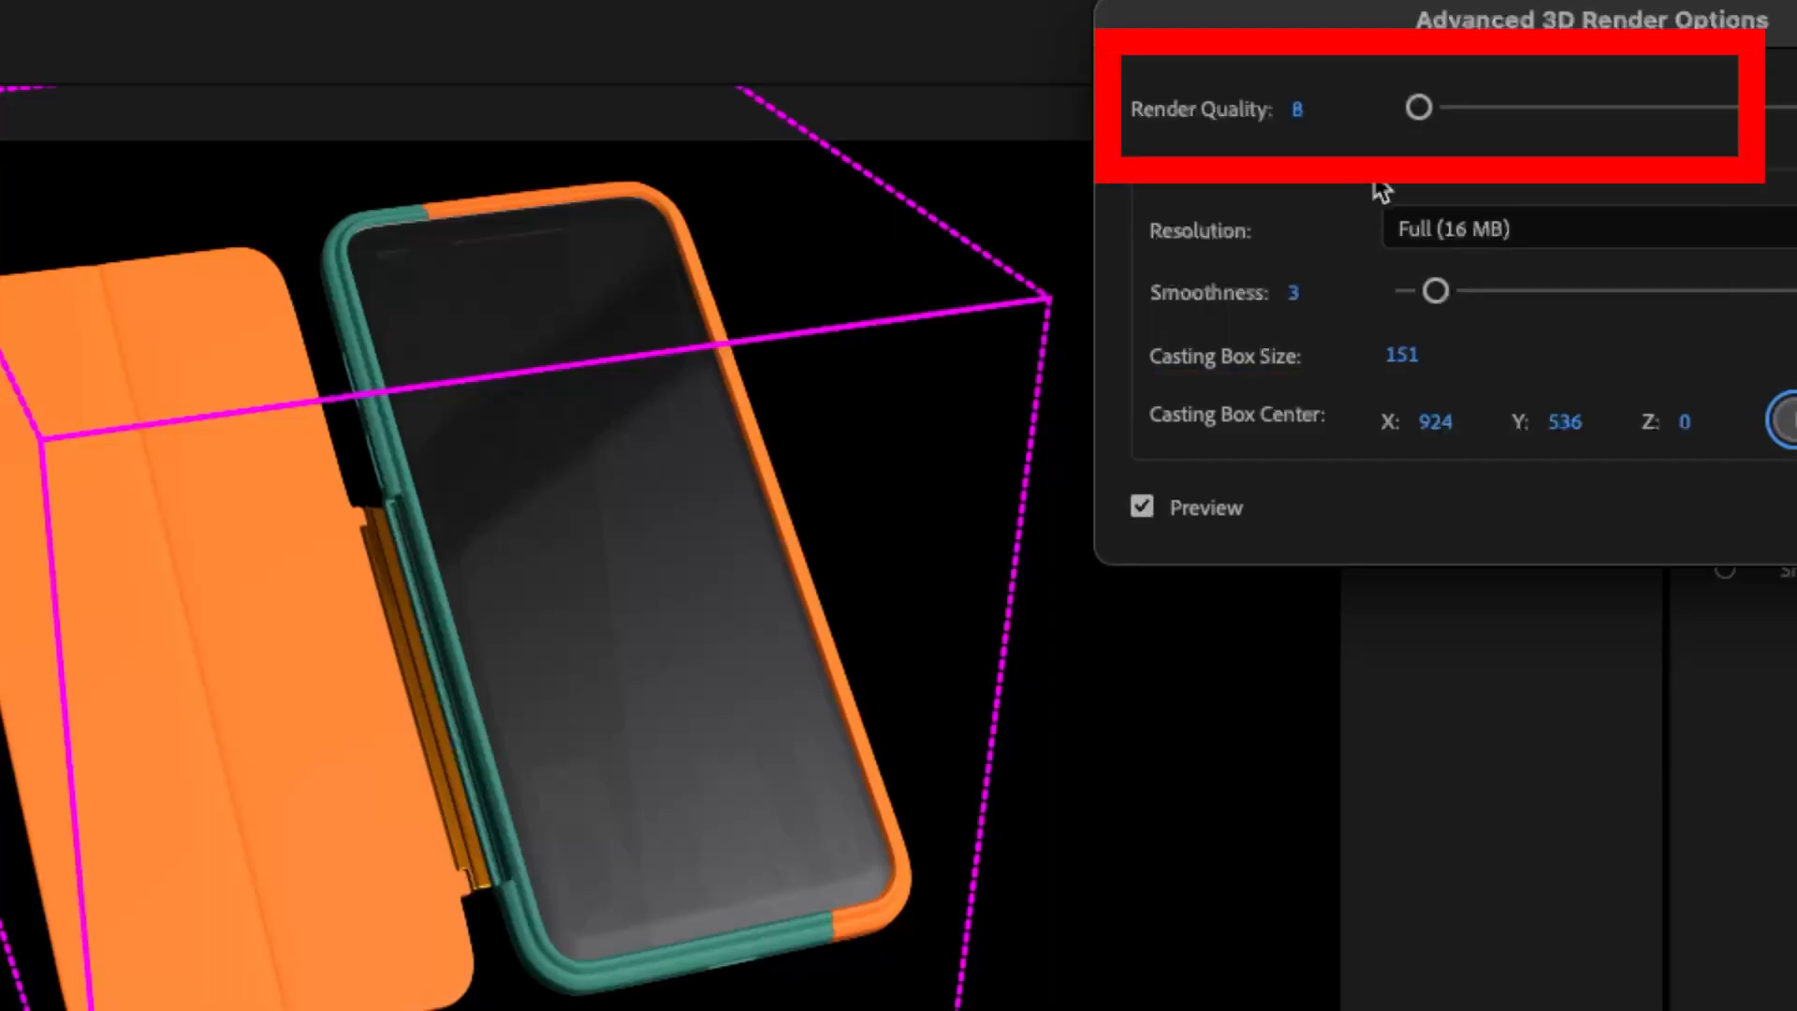
drag(1419, 108, 1477, 108)
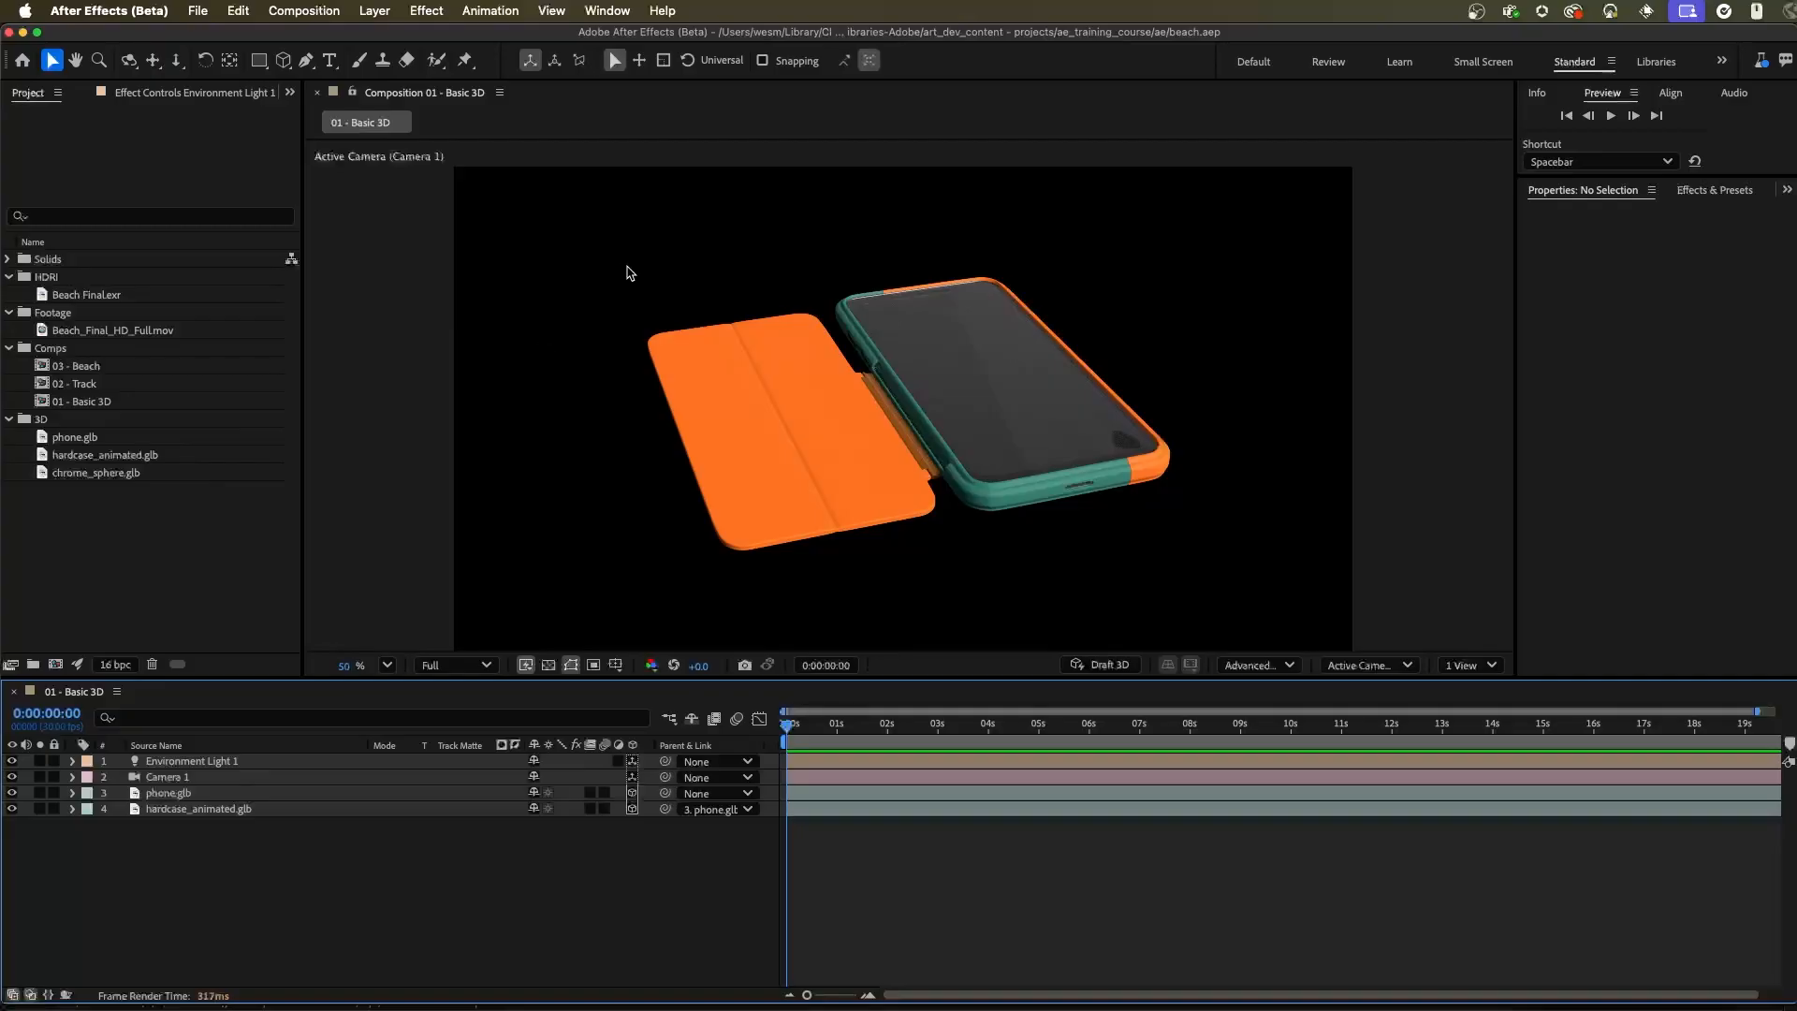
Inspect the Beach Final.exr footage and add it to the 01 - Basic 3D composition as the lowest layer
double_click(73, 296)
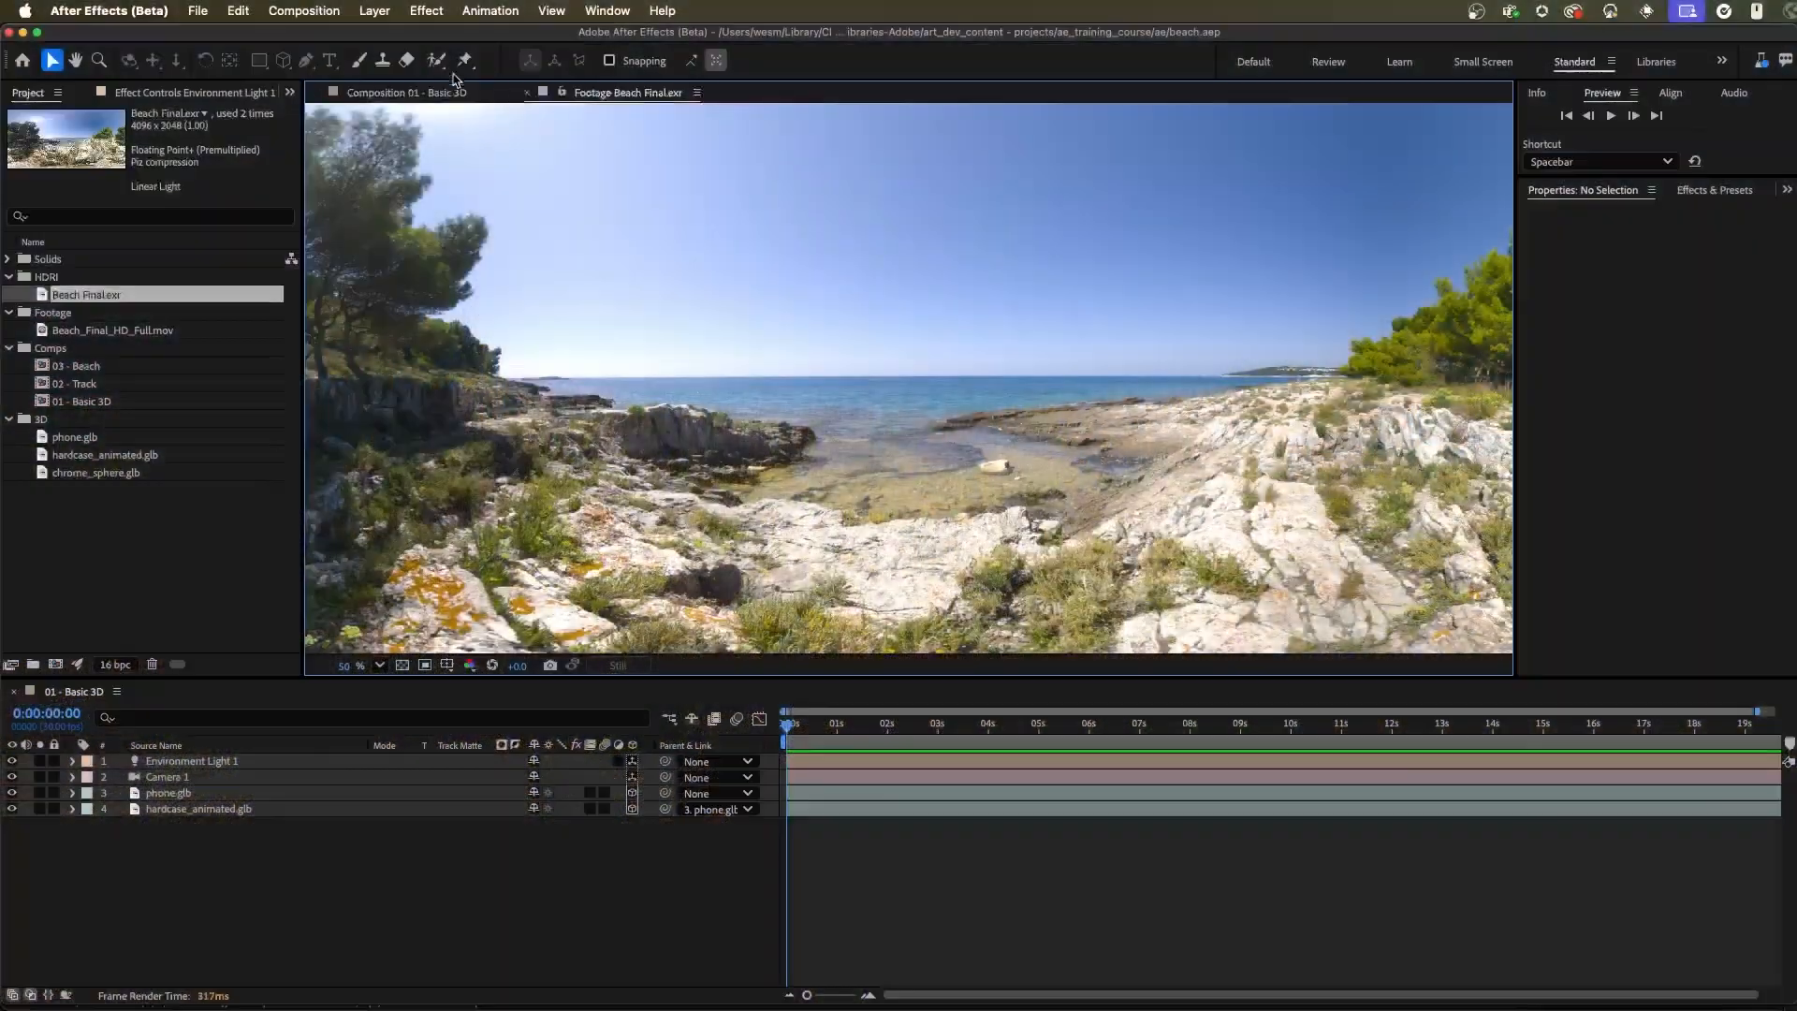
click(454, 92)
drag(84, 294, 168, 912)
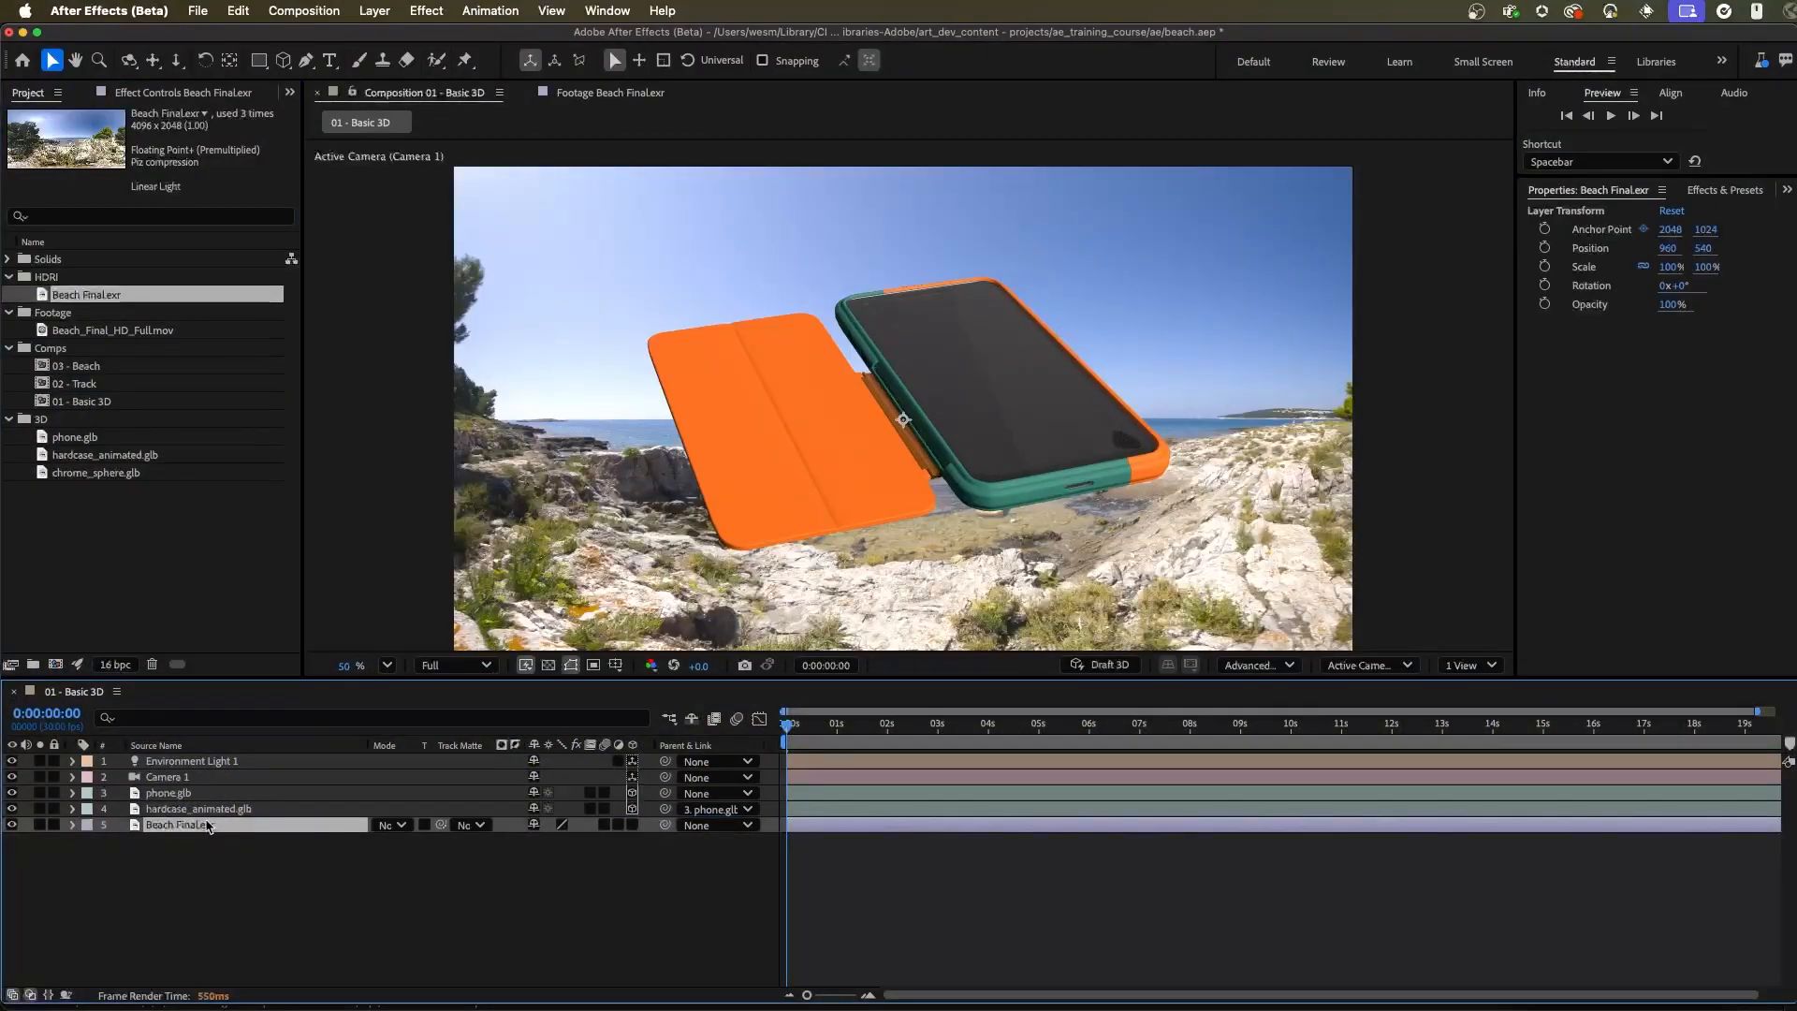
Use Beach Final.exr as the source of Environment Light 1 and adjust the light's Y Rotation to change the phone's reflections
click(201, 763)
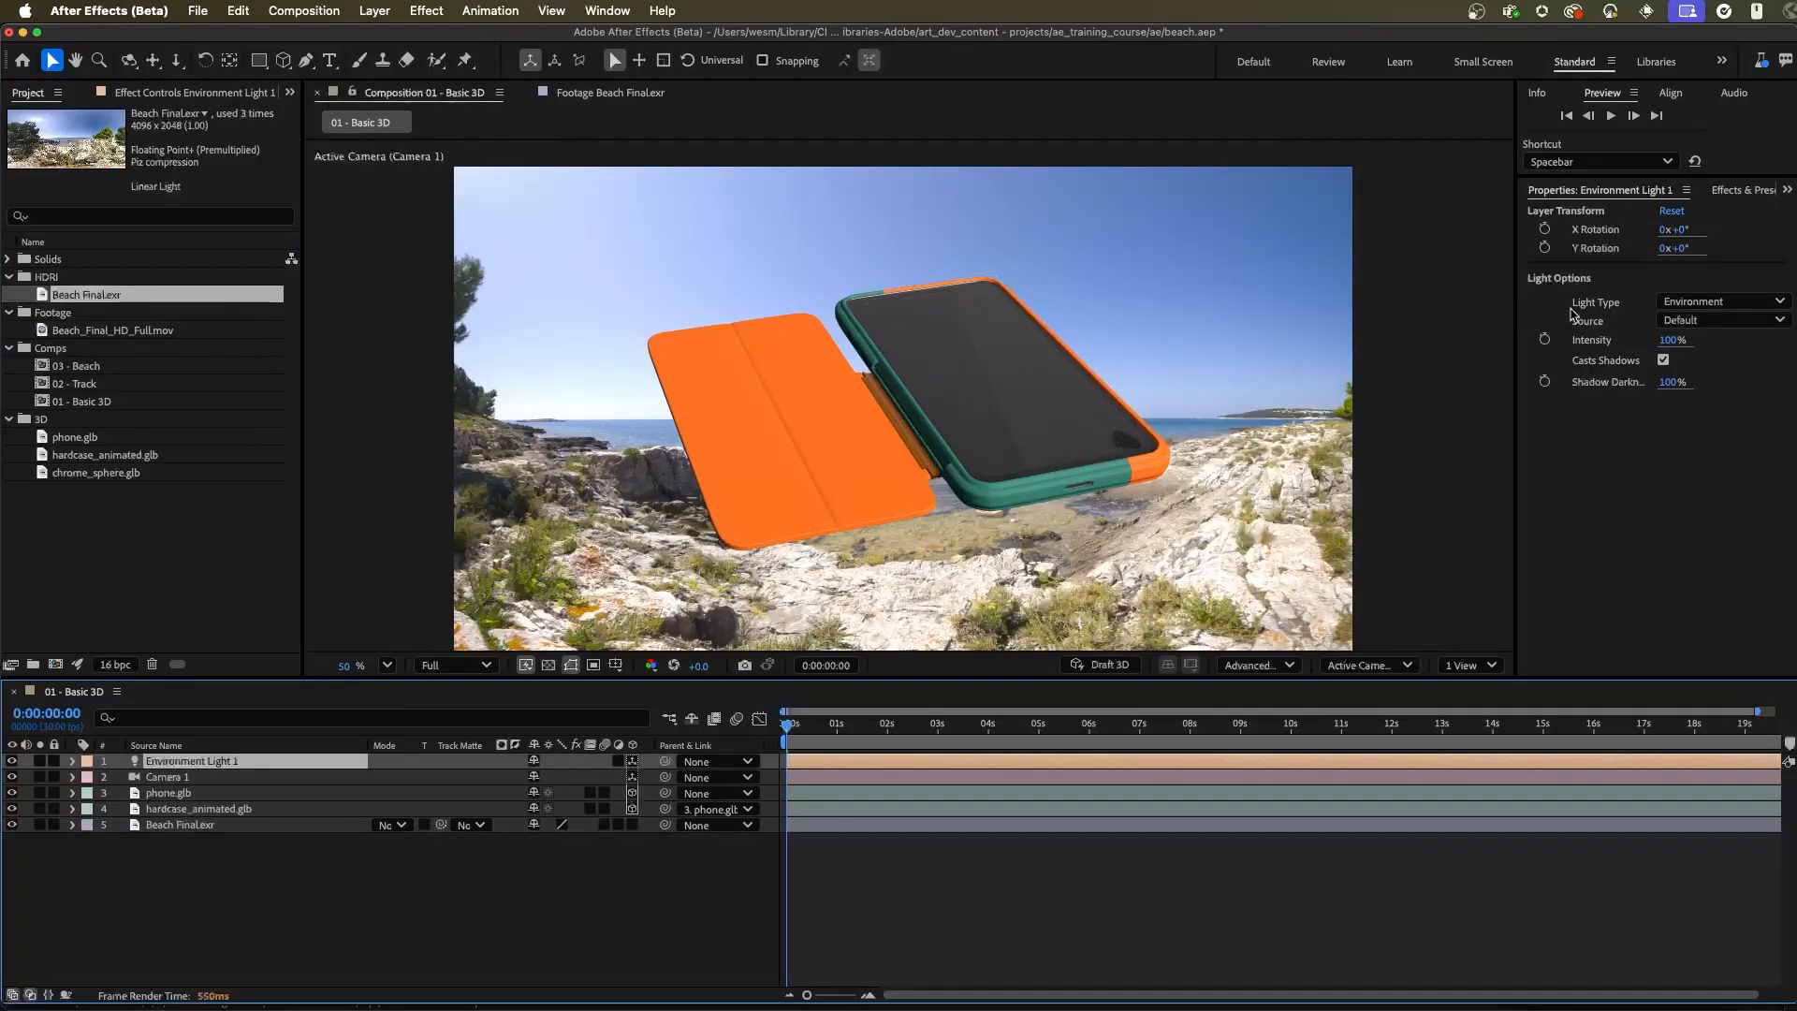
click(1703, 326)
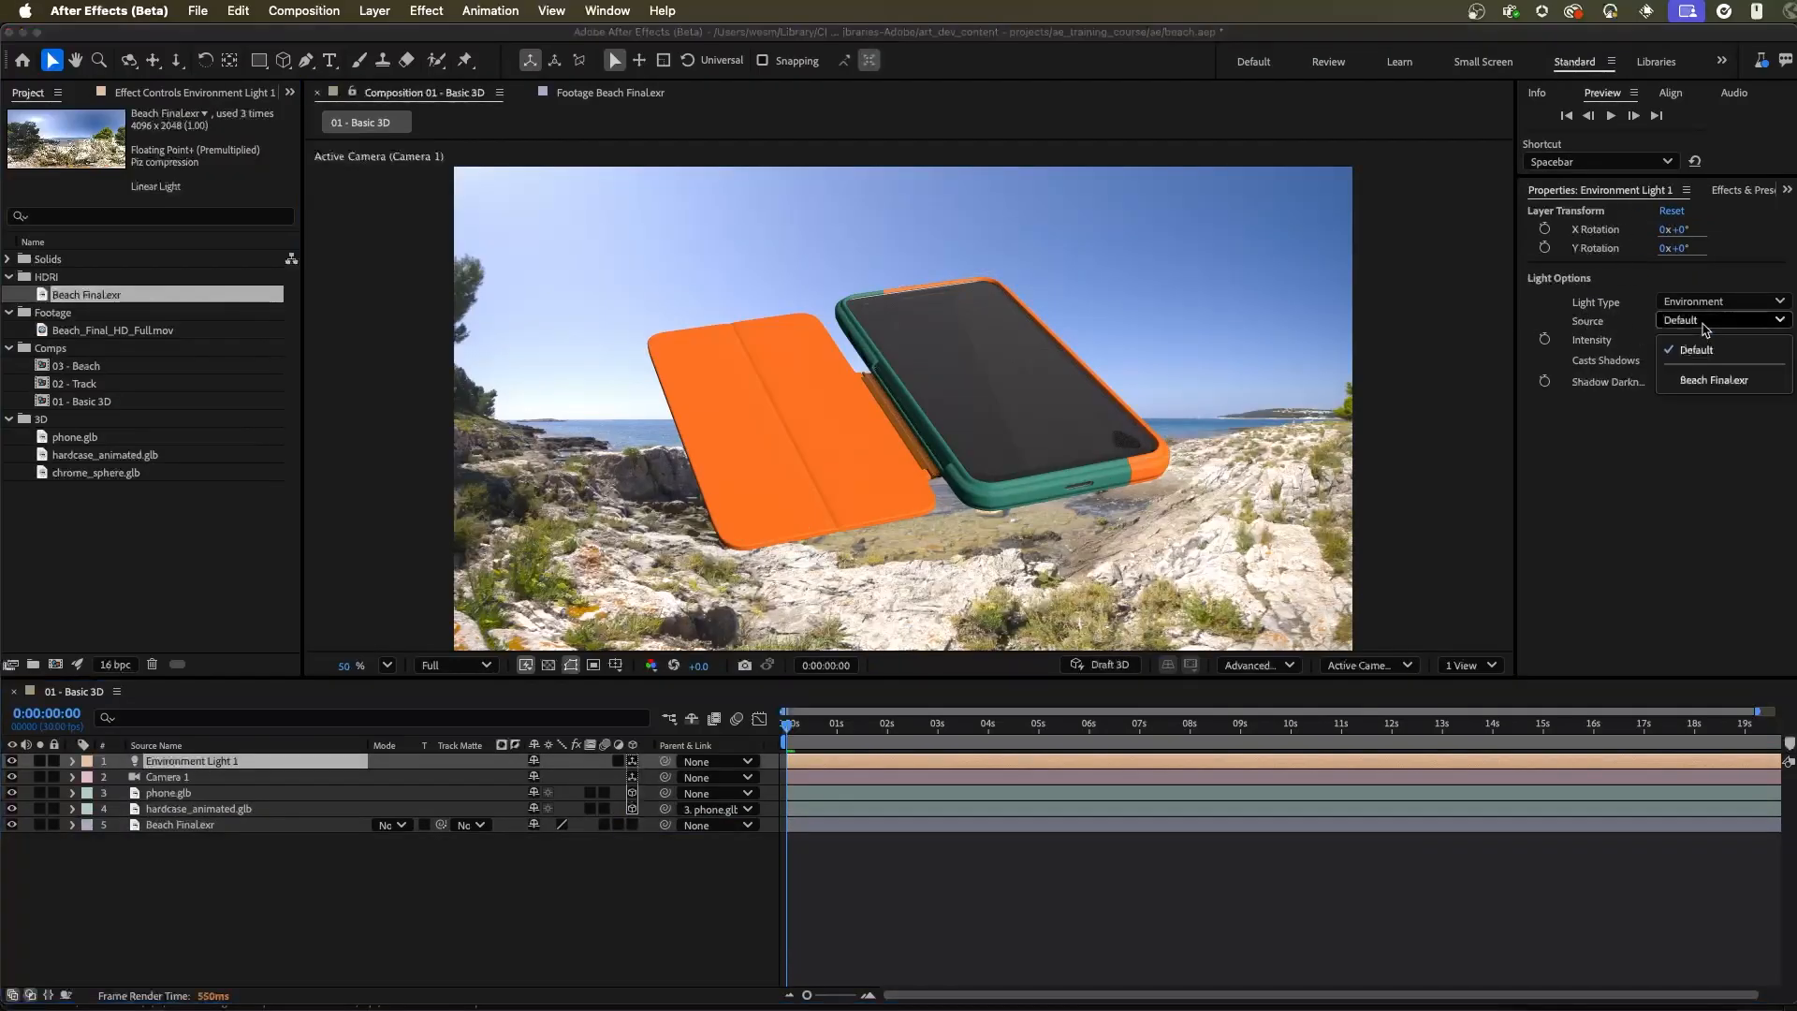
click(1713, 382)
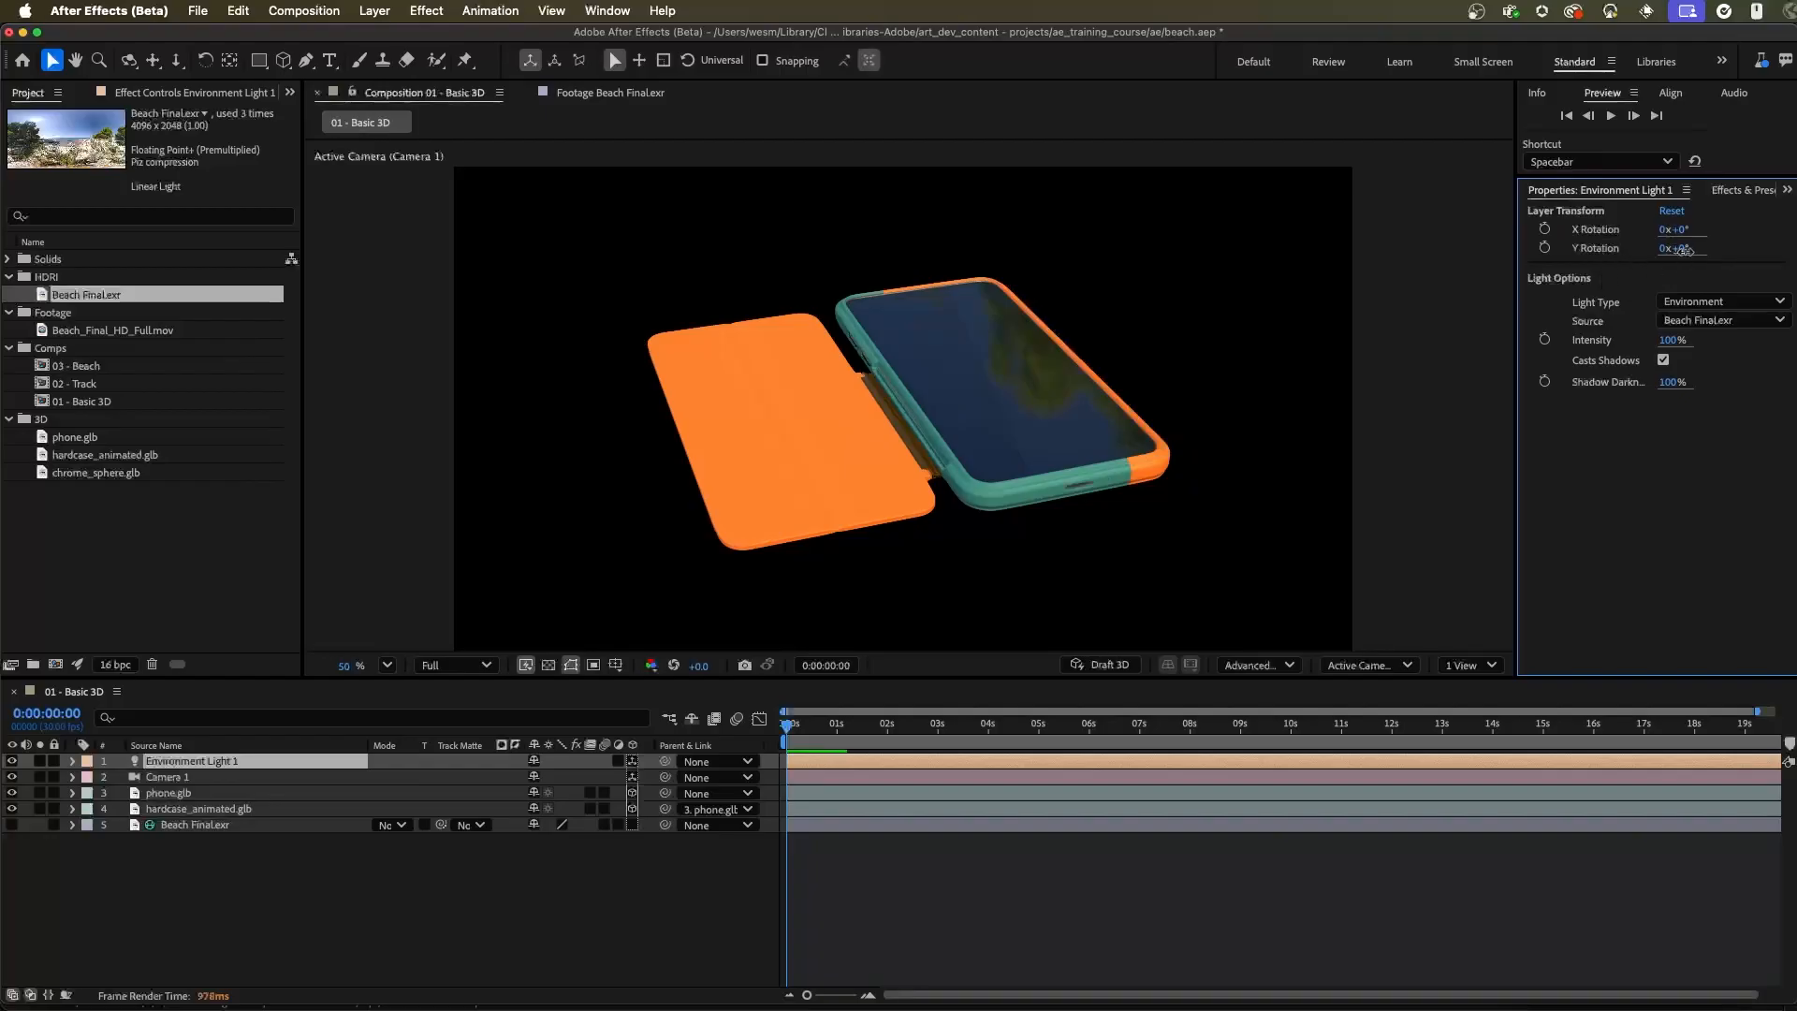
drag(1681, 249, 1764, 261)
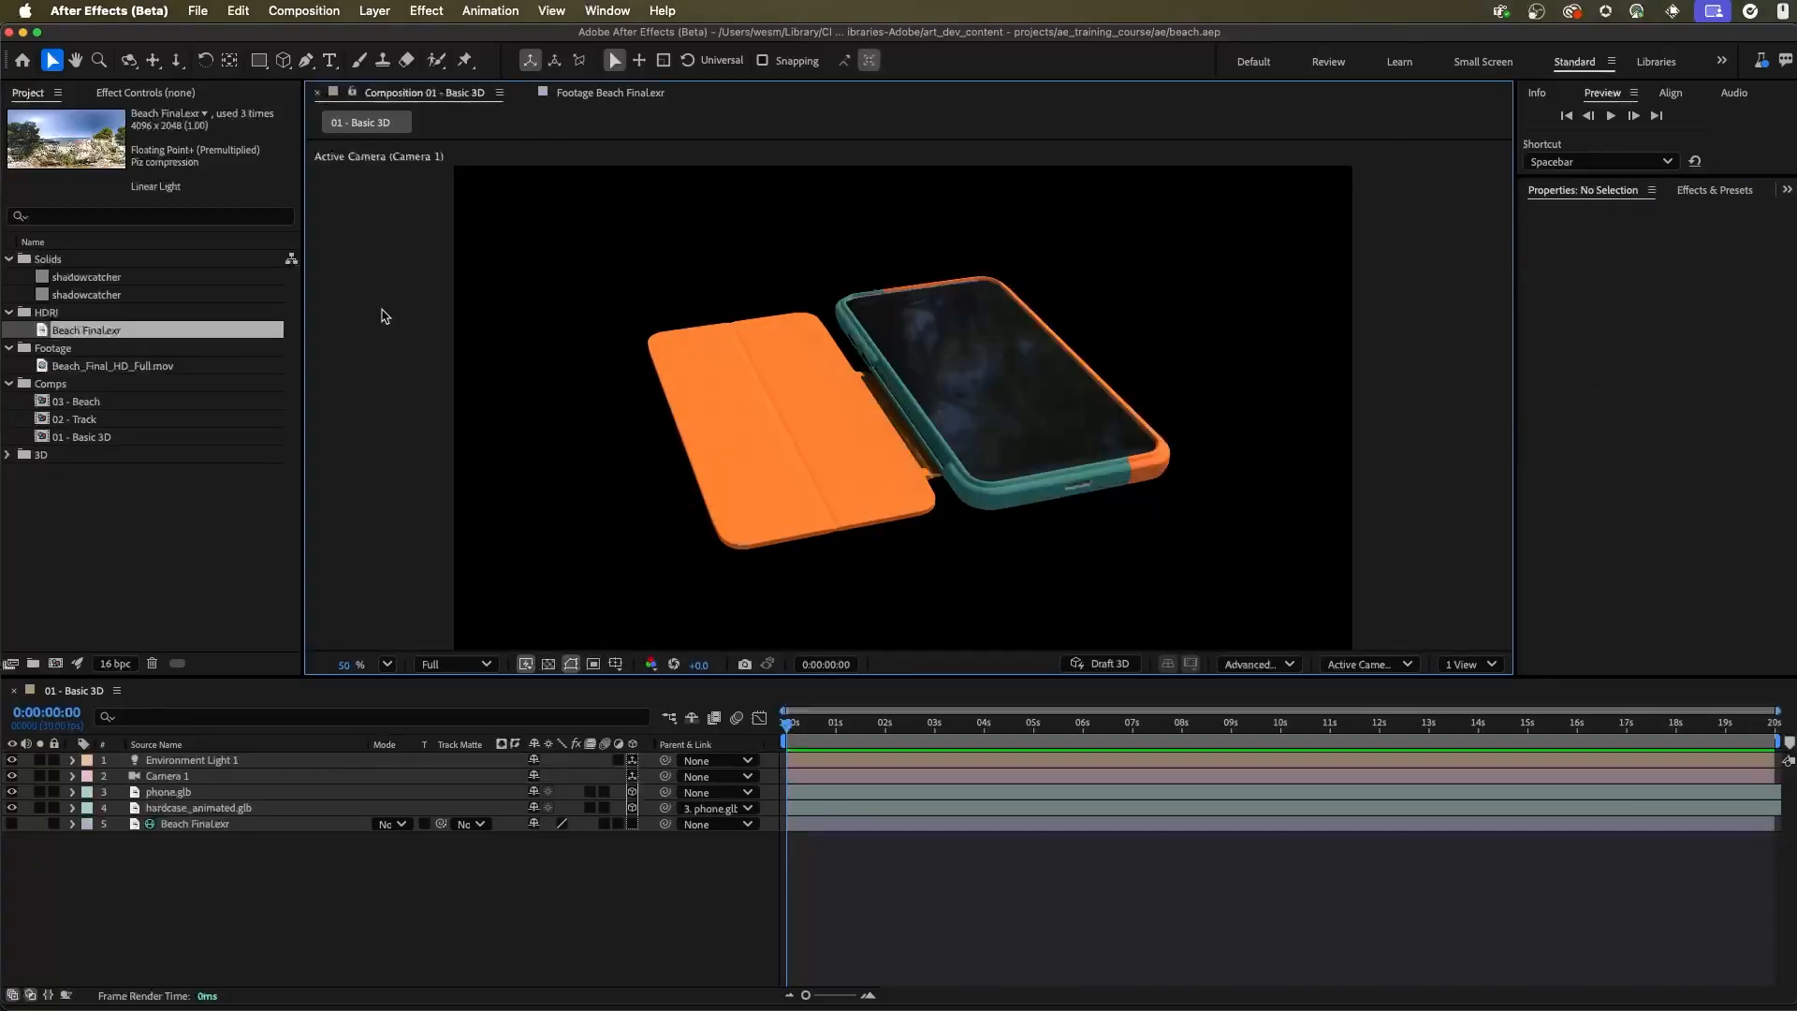
Create a gray 1920 x 1080 px solid named shadowcatcher and make it a 3D layer
click(375, 11)
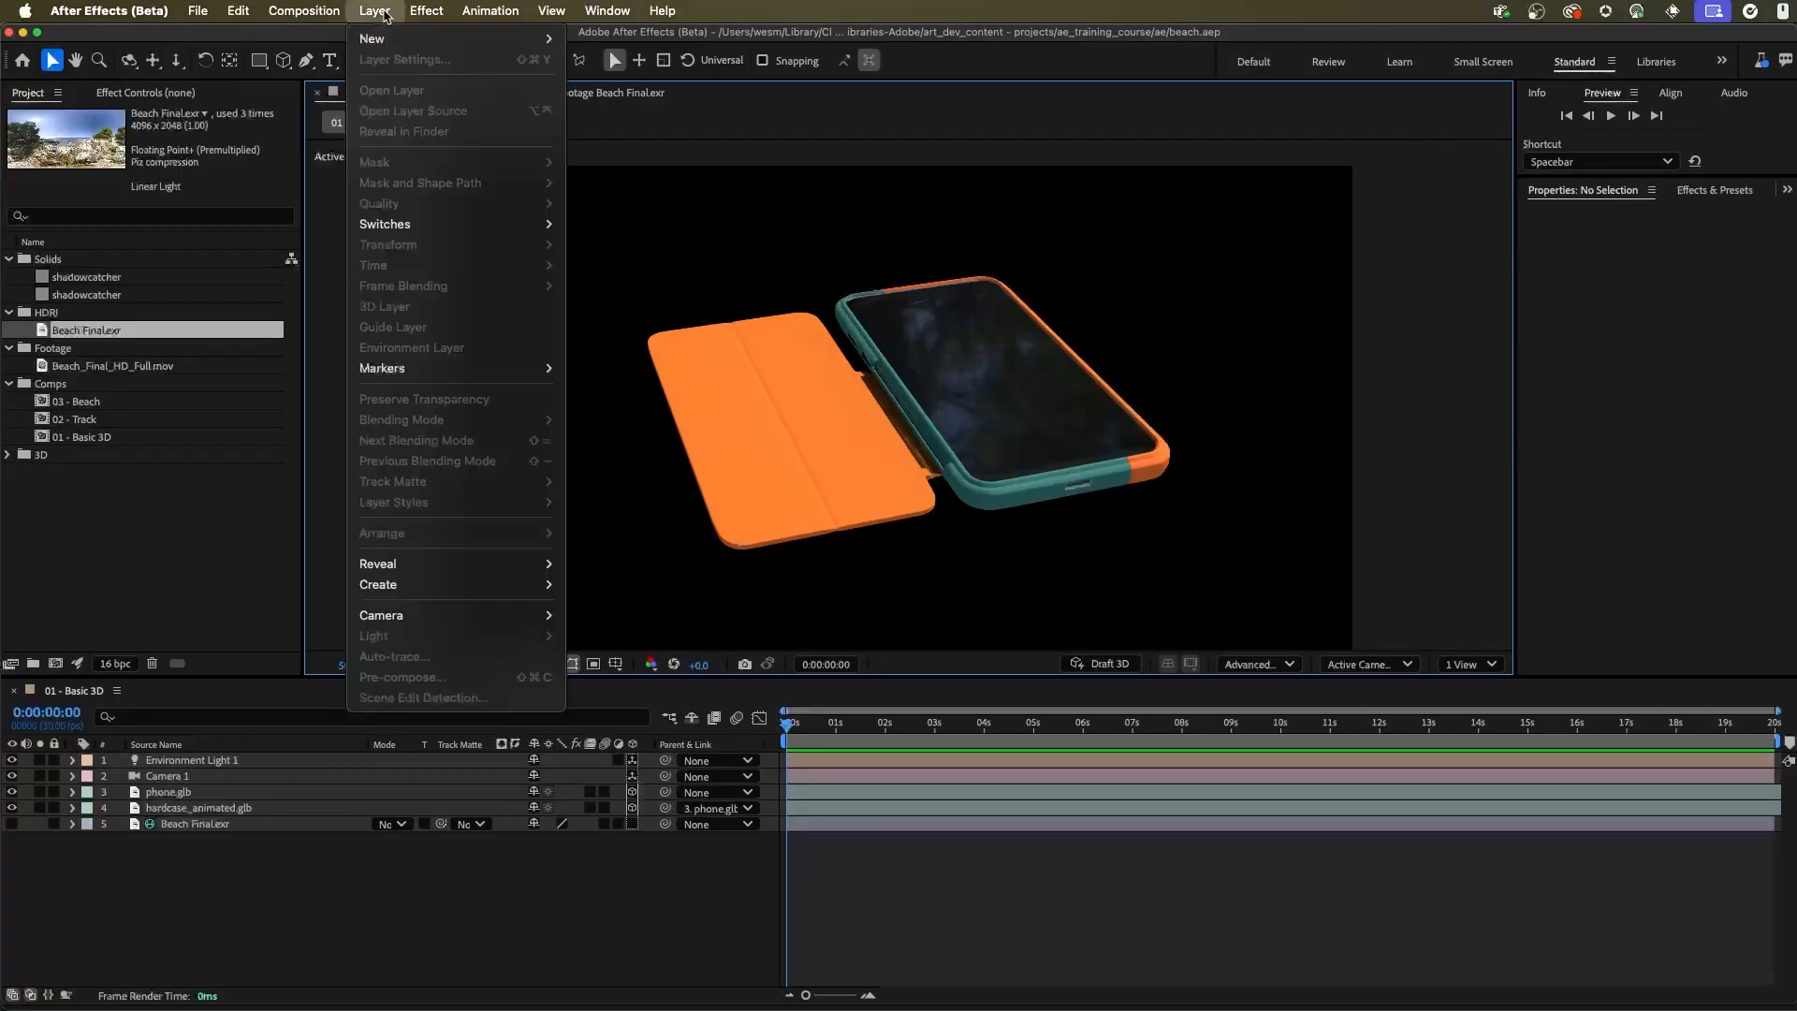
mouse_move(388, 41)
click(599, 60)
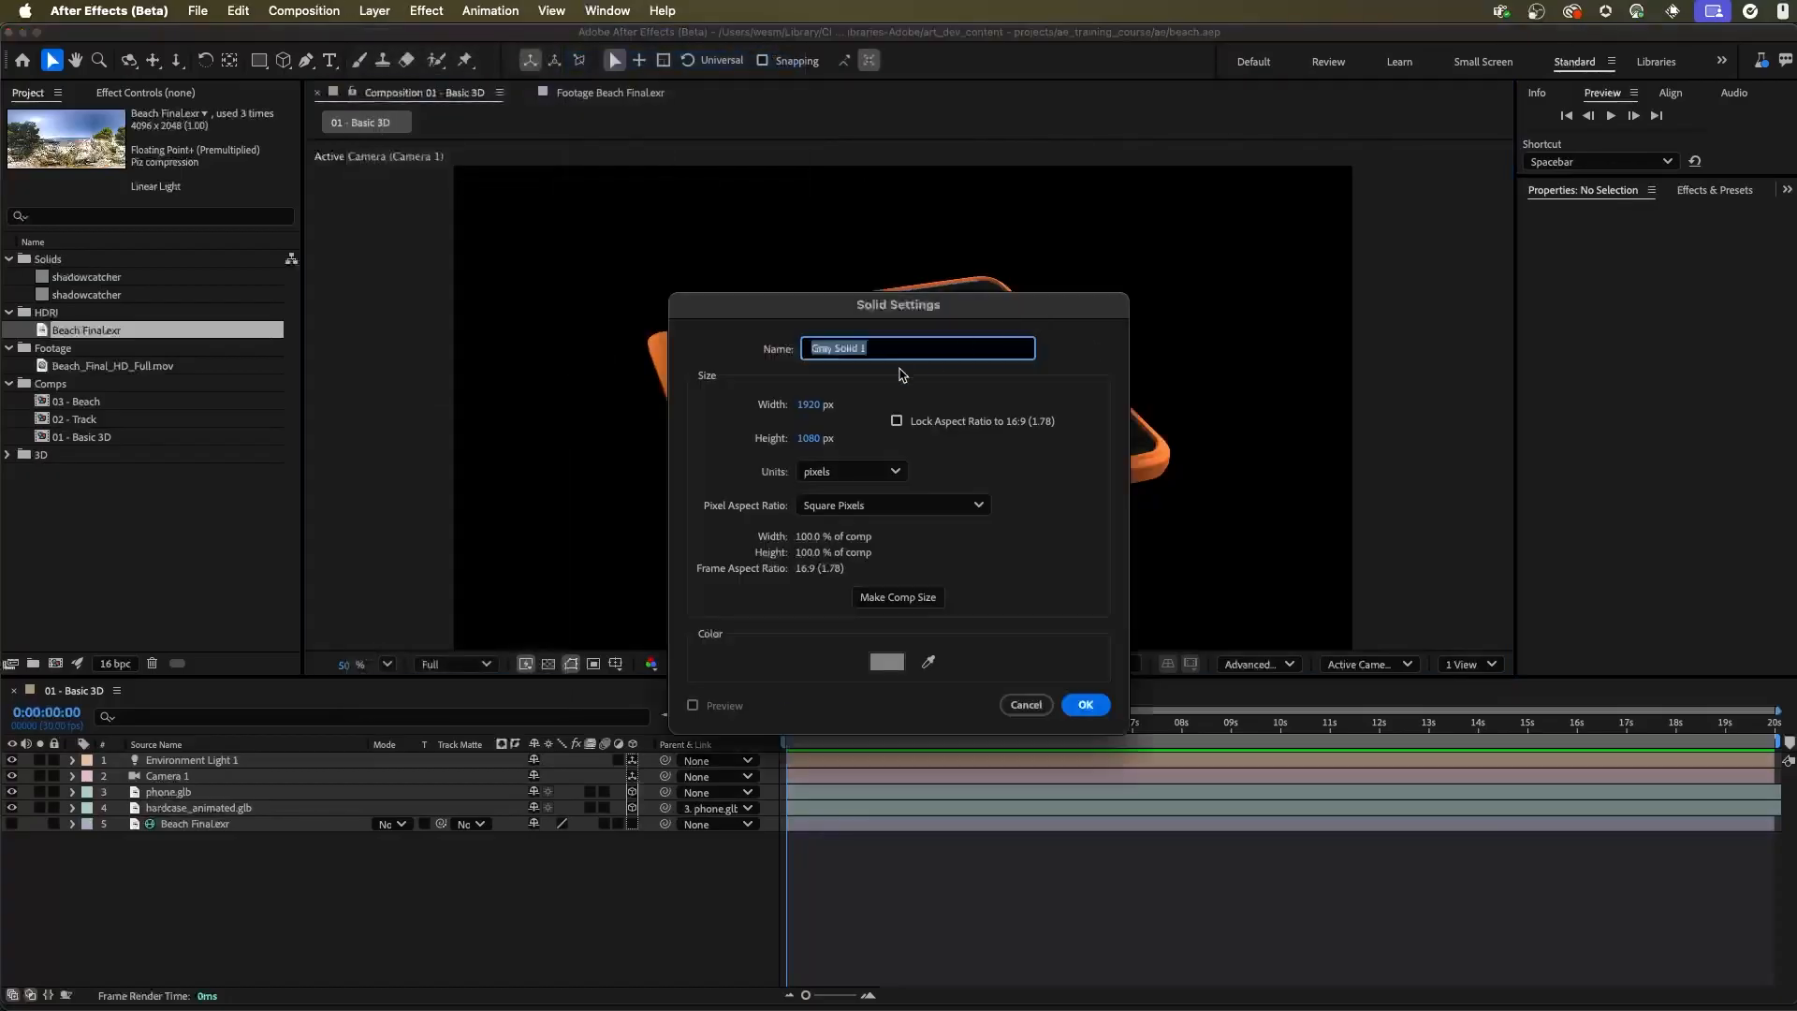
text(shadowcatcher)
click(1090, 705)
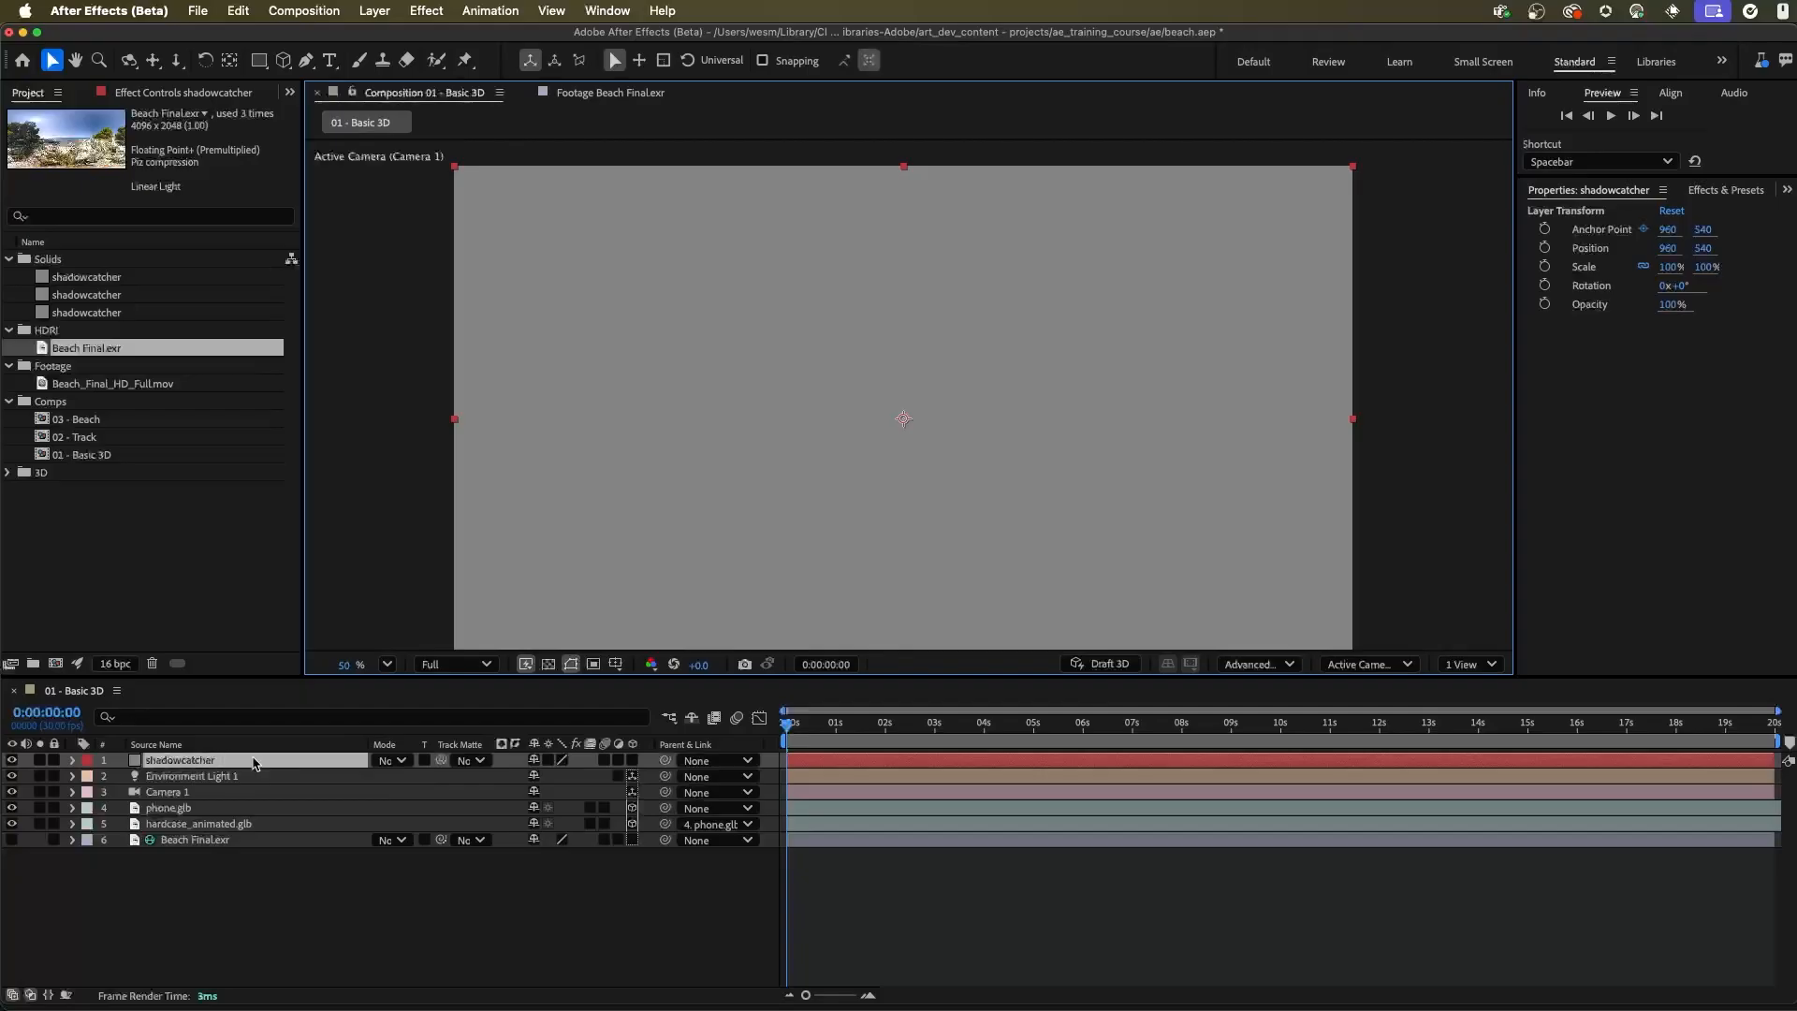
click(632, 761)
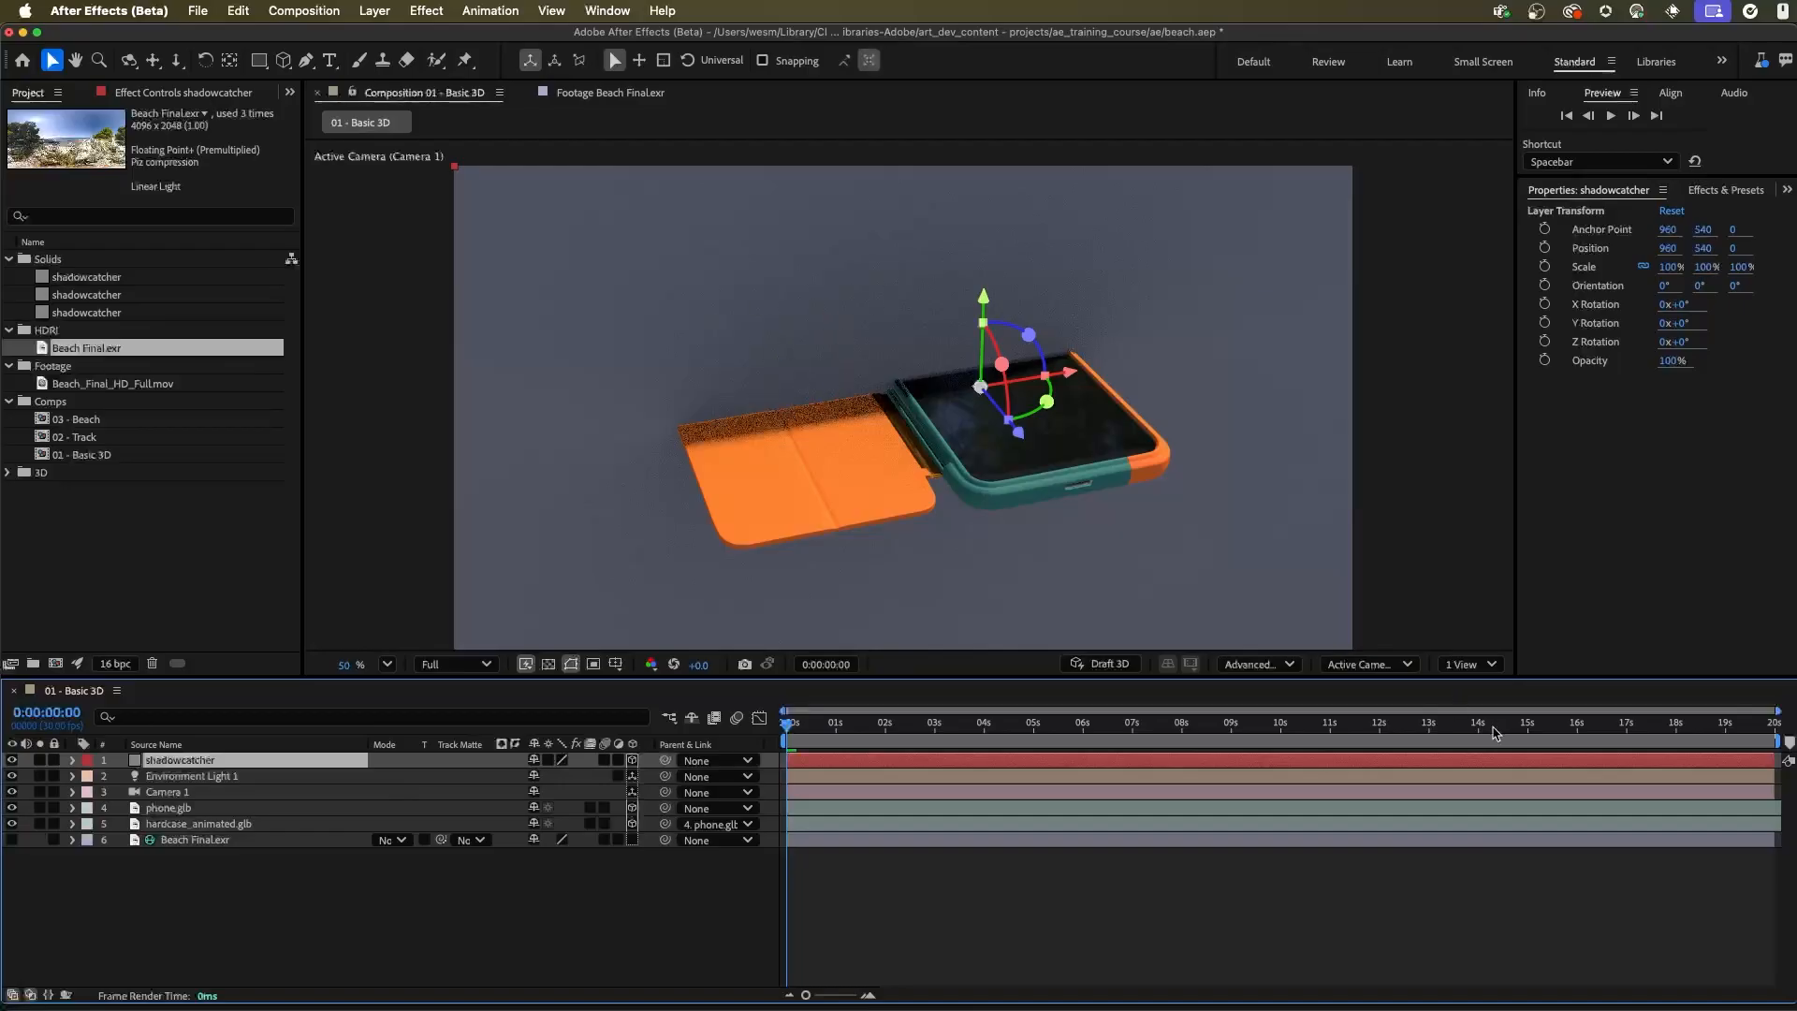
Show two views and rotate the shadowcatcher layer flat to an X orientation of 270° in the Left view
click(1469, 663)
click(1478, 709)
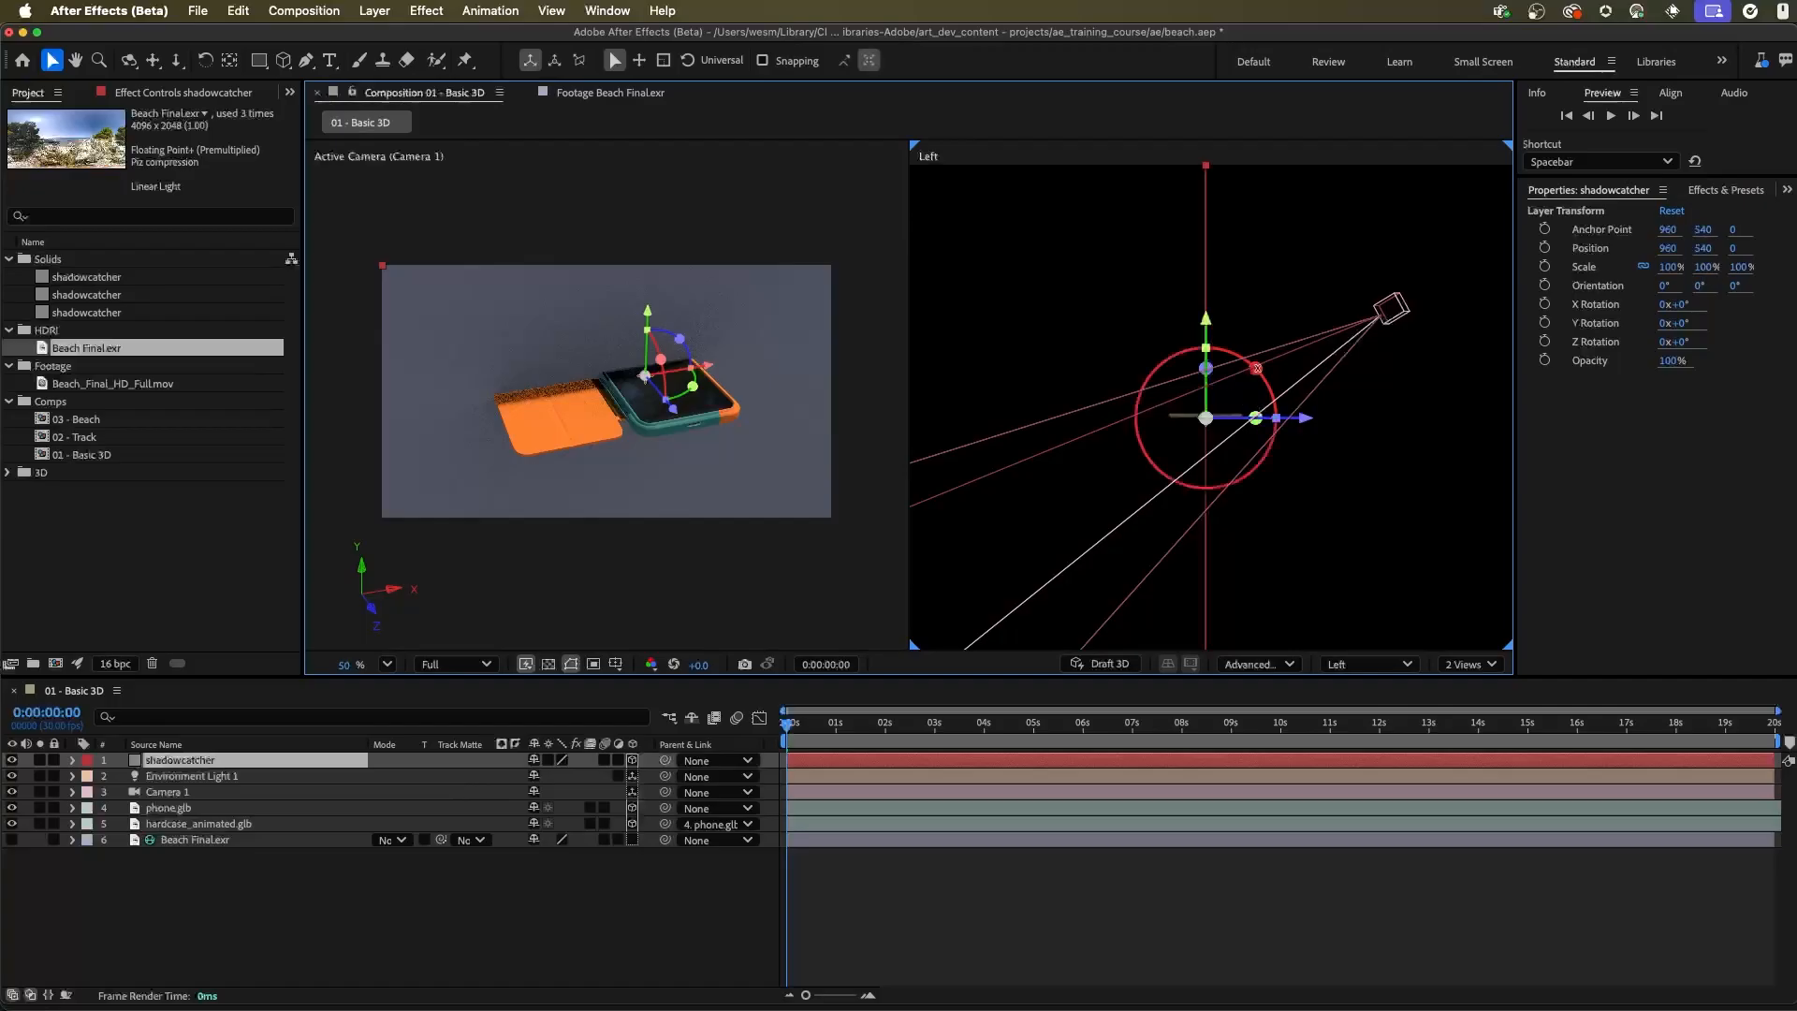
drag(1258, 369, 1163, 373)
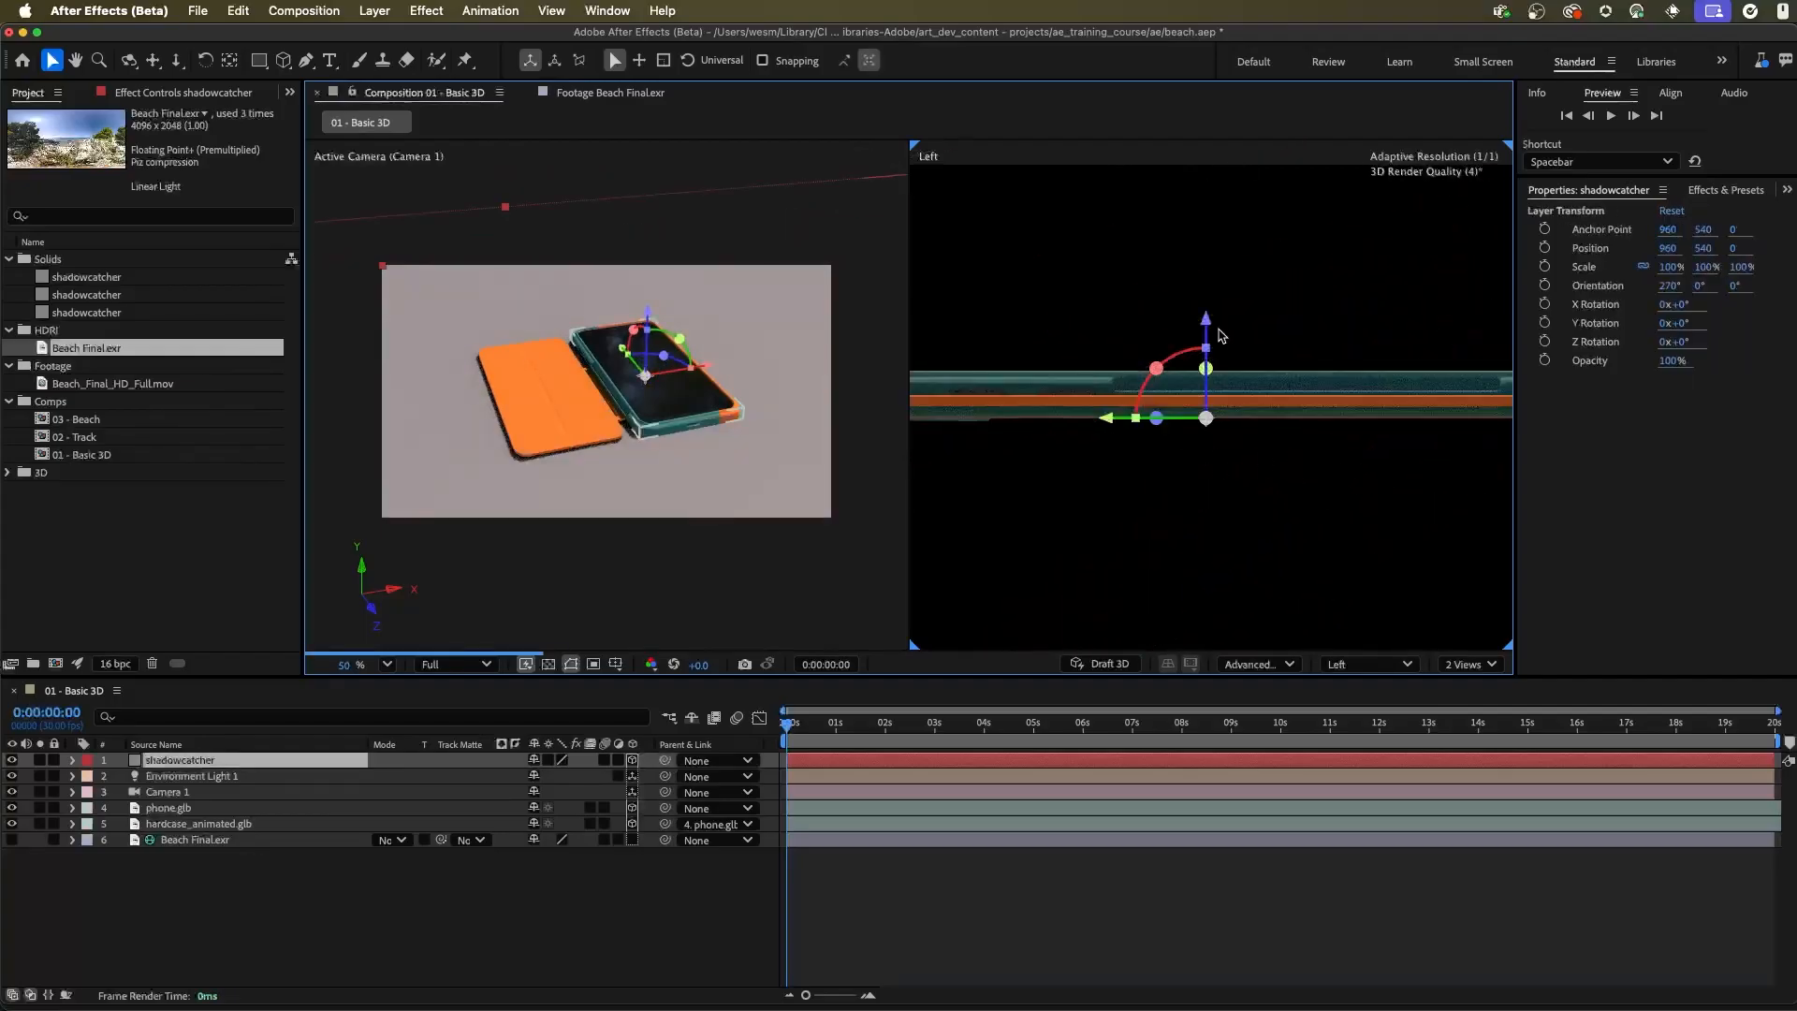
Lower the shadowcatcher beneath the models to a Y position of about 594.3, using the tilted pose at 0:00:01:14 as reference
drag(1302, 405, 982, 302)
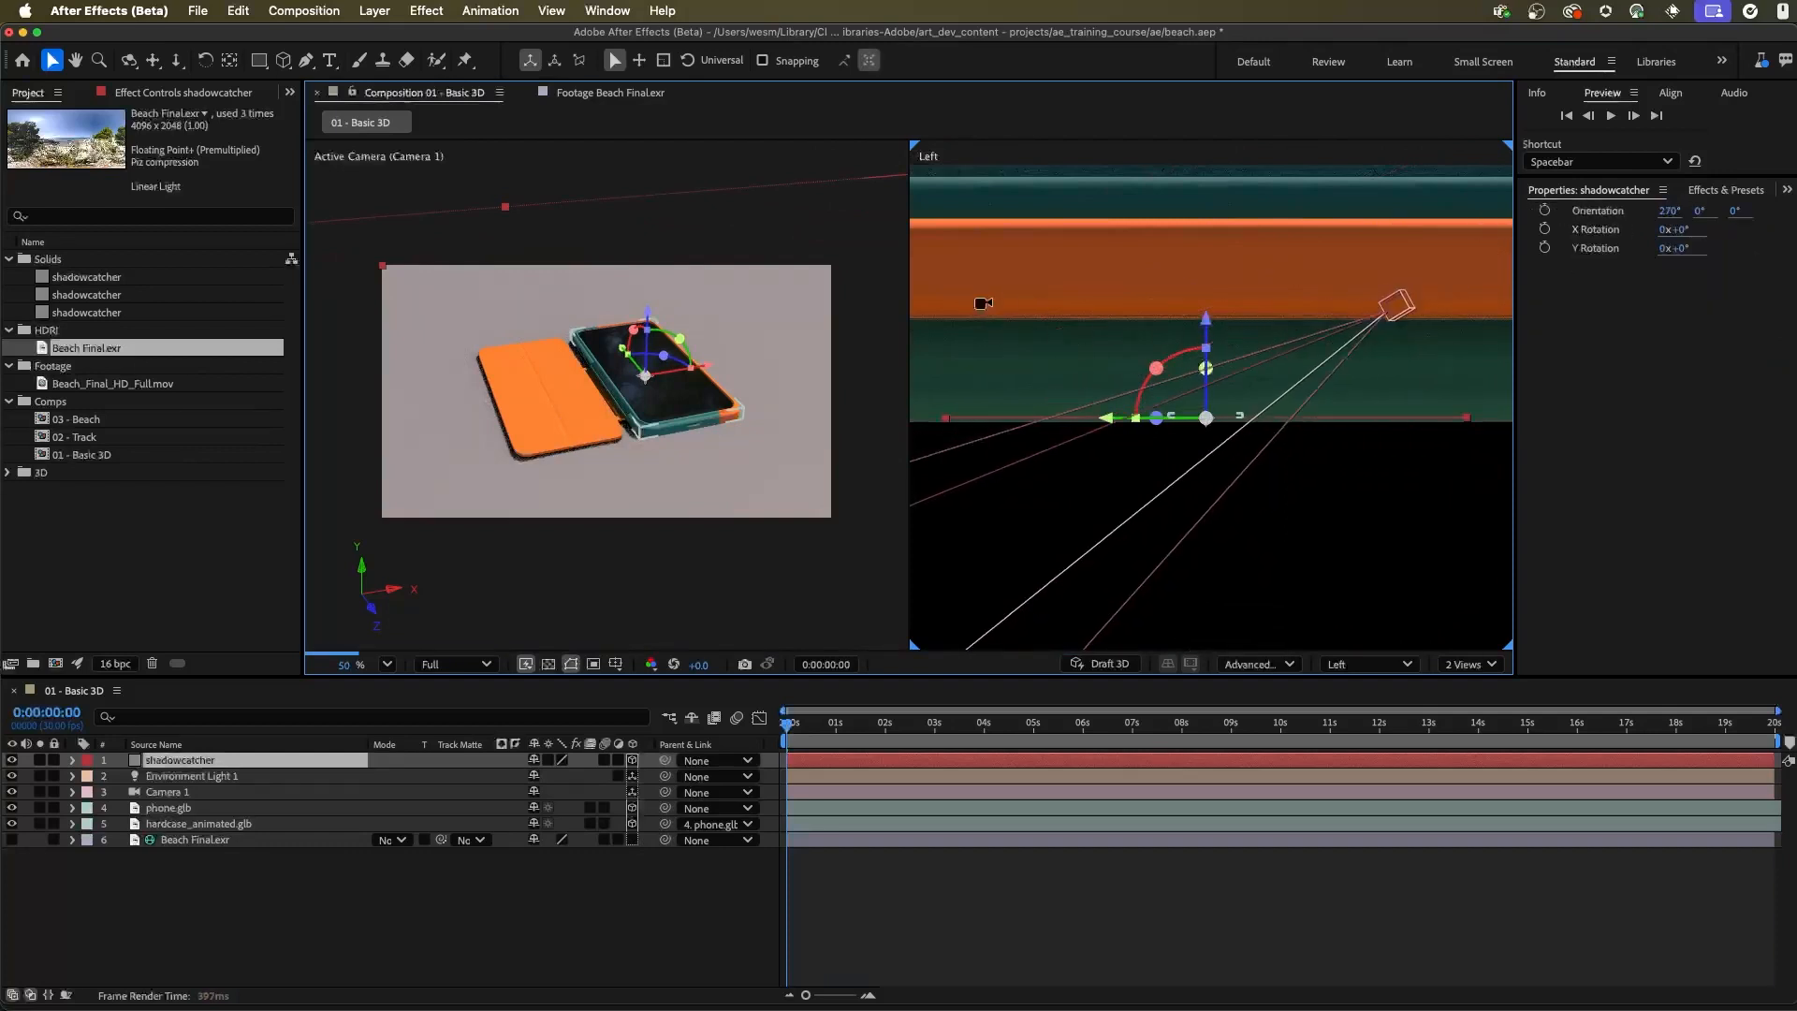
drag(1208, 329, 1209, 335)
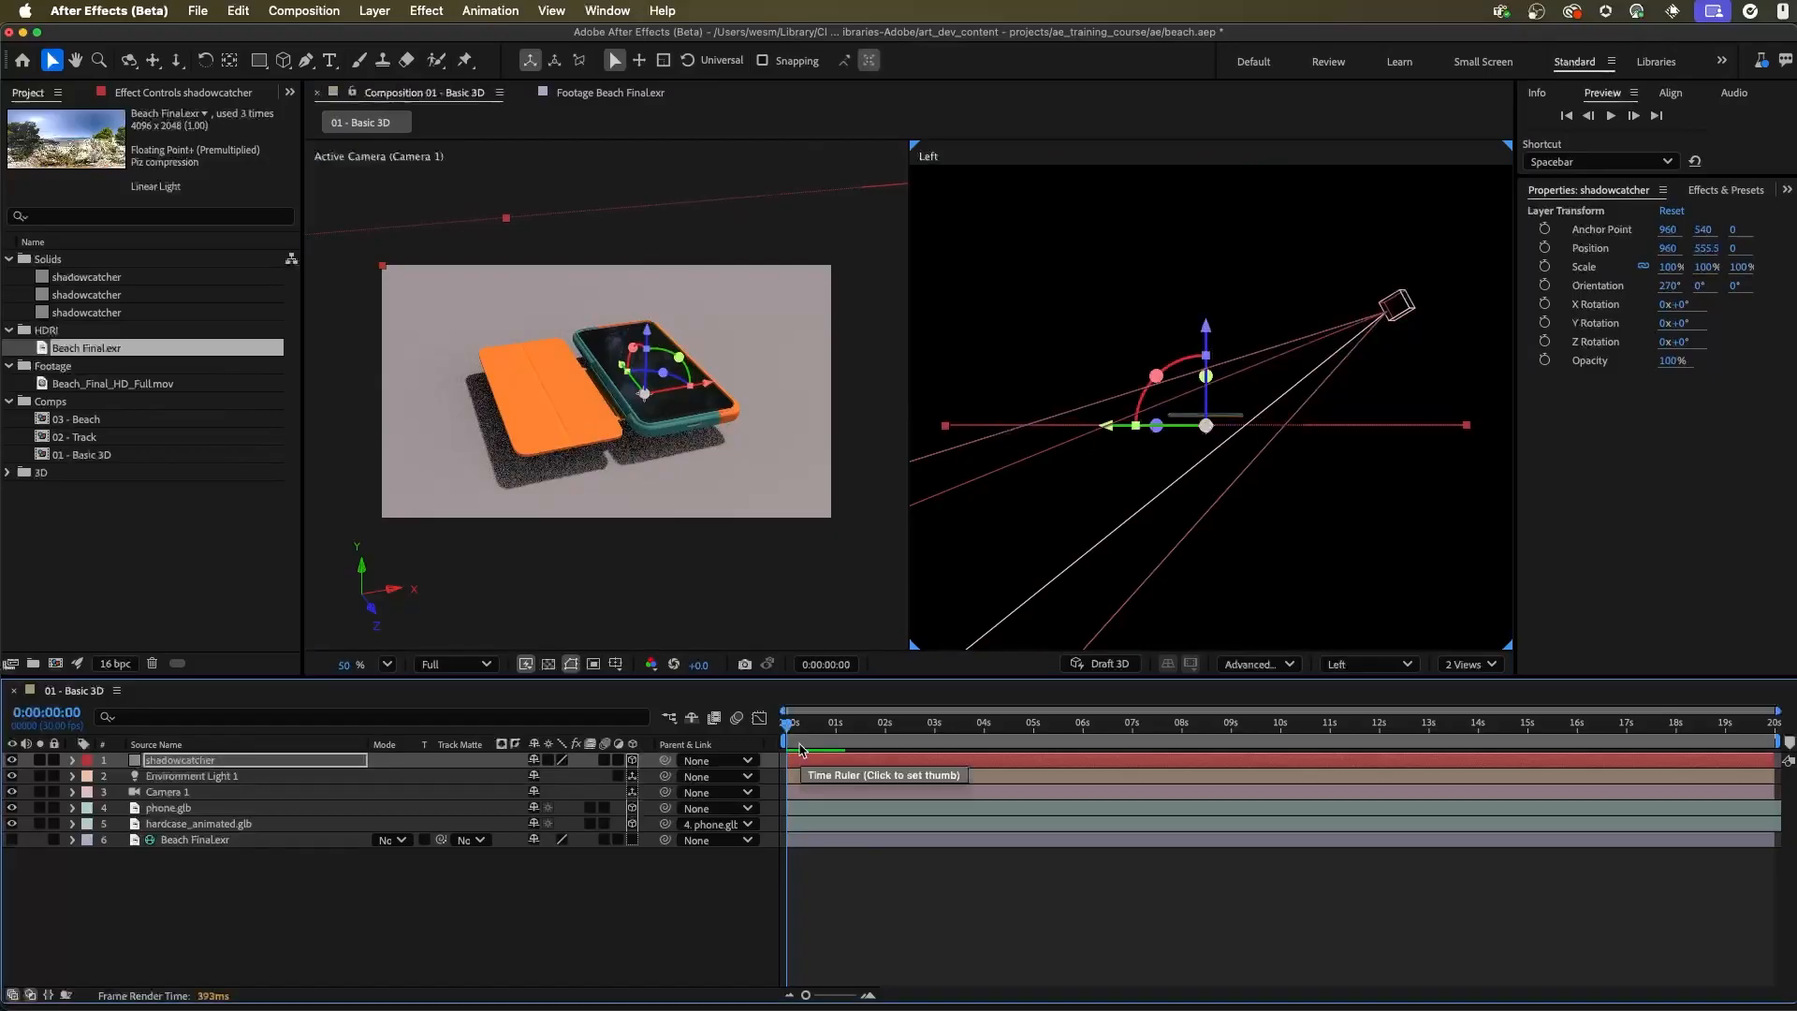
drag(813, 729, 860, 738)
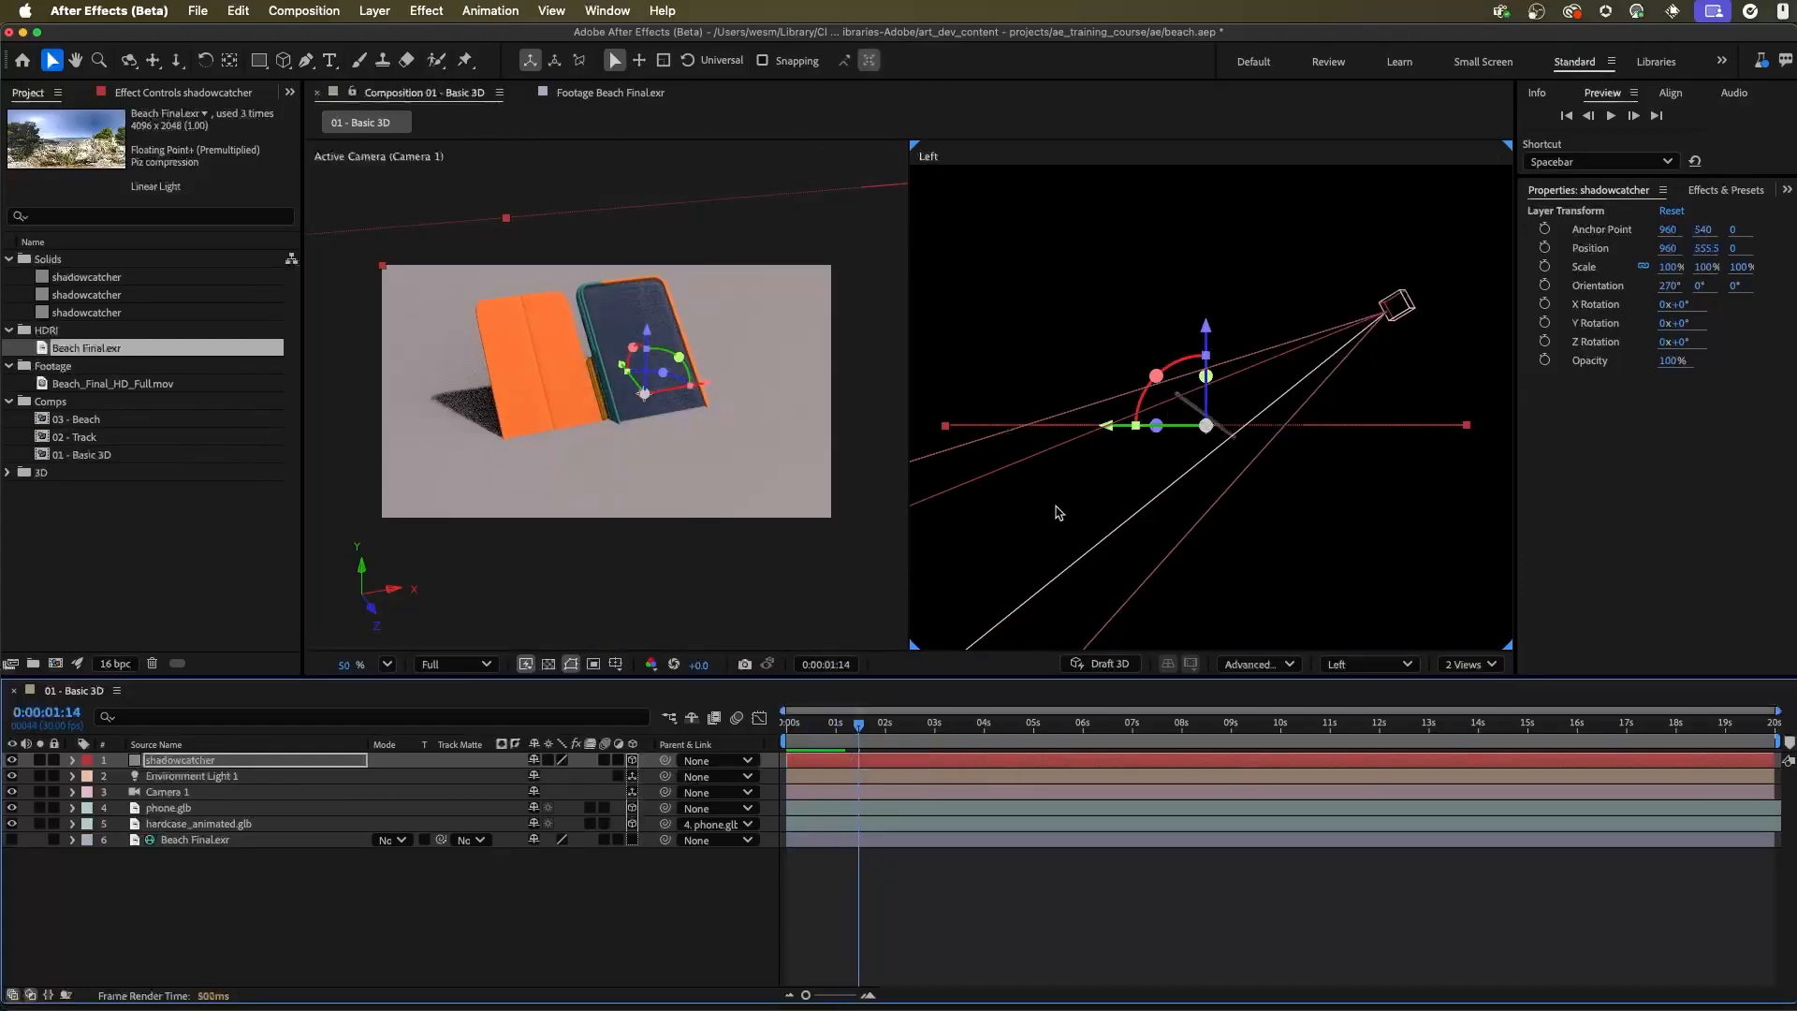
drag(1207, 339, 1213, 358)
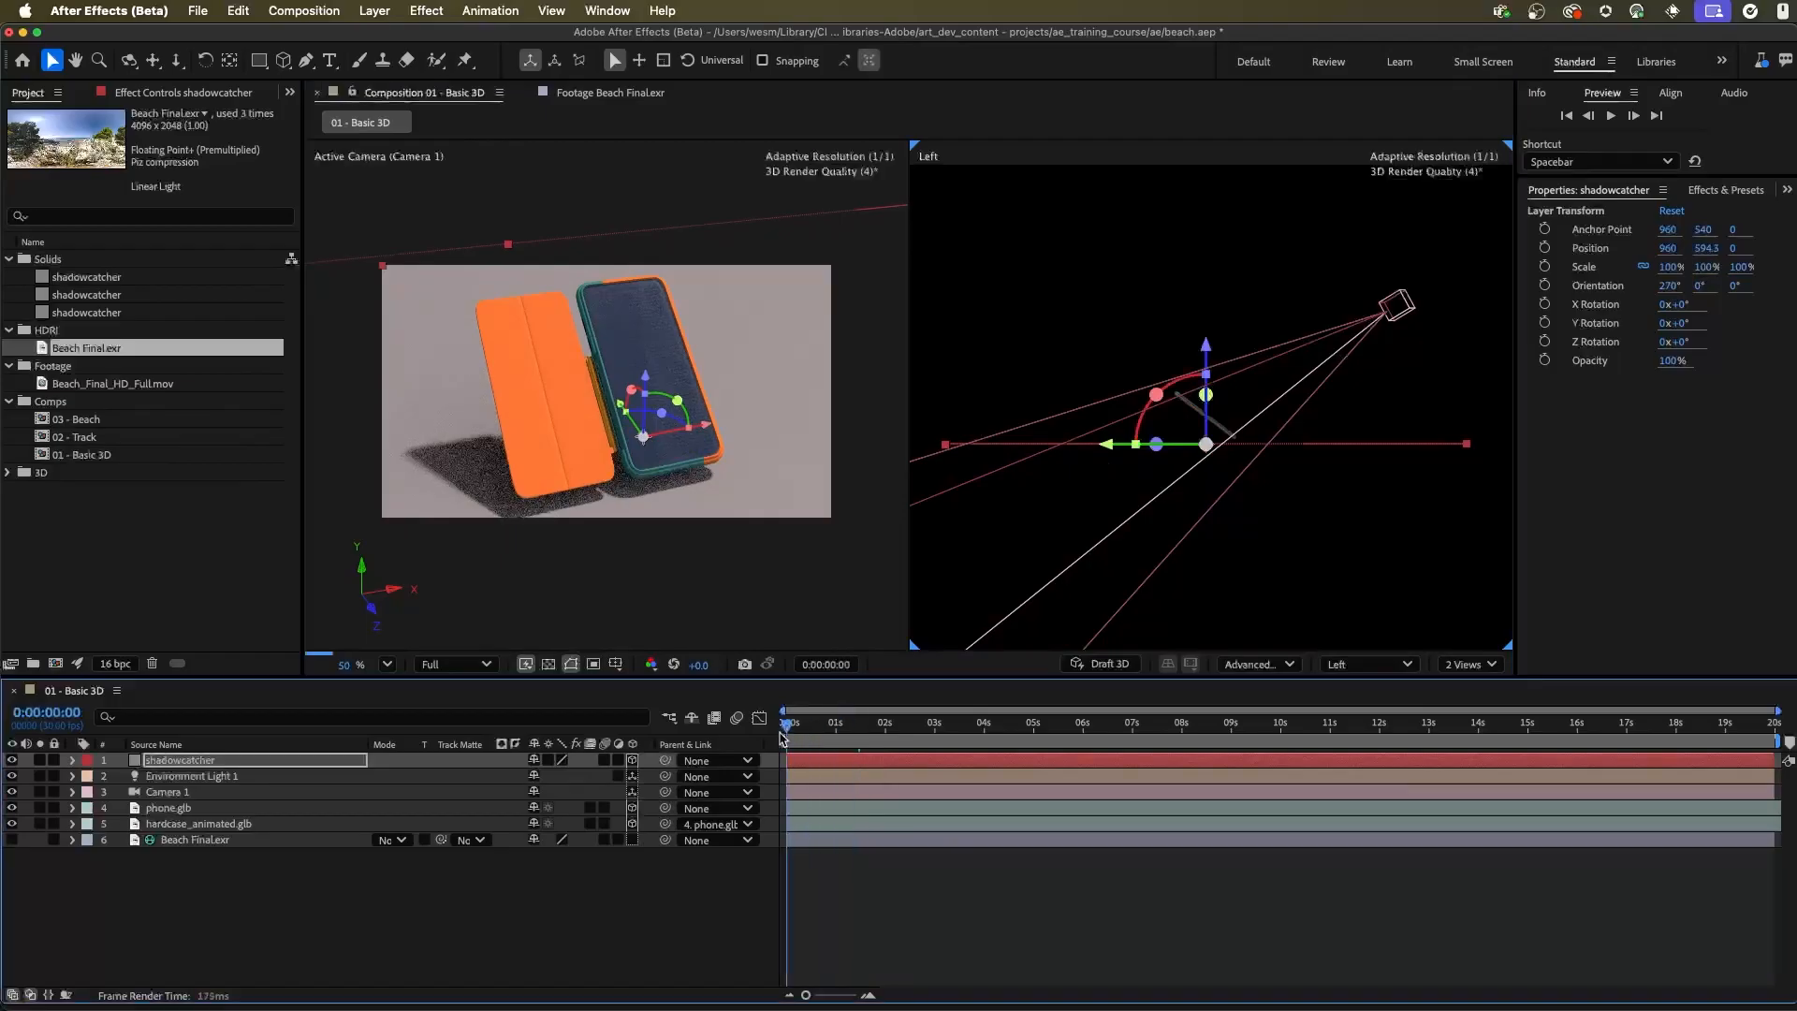
Return to the first frame, deselect all layers and show only a single Active Camera view
key(Home)
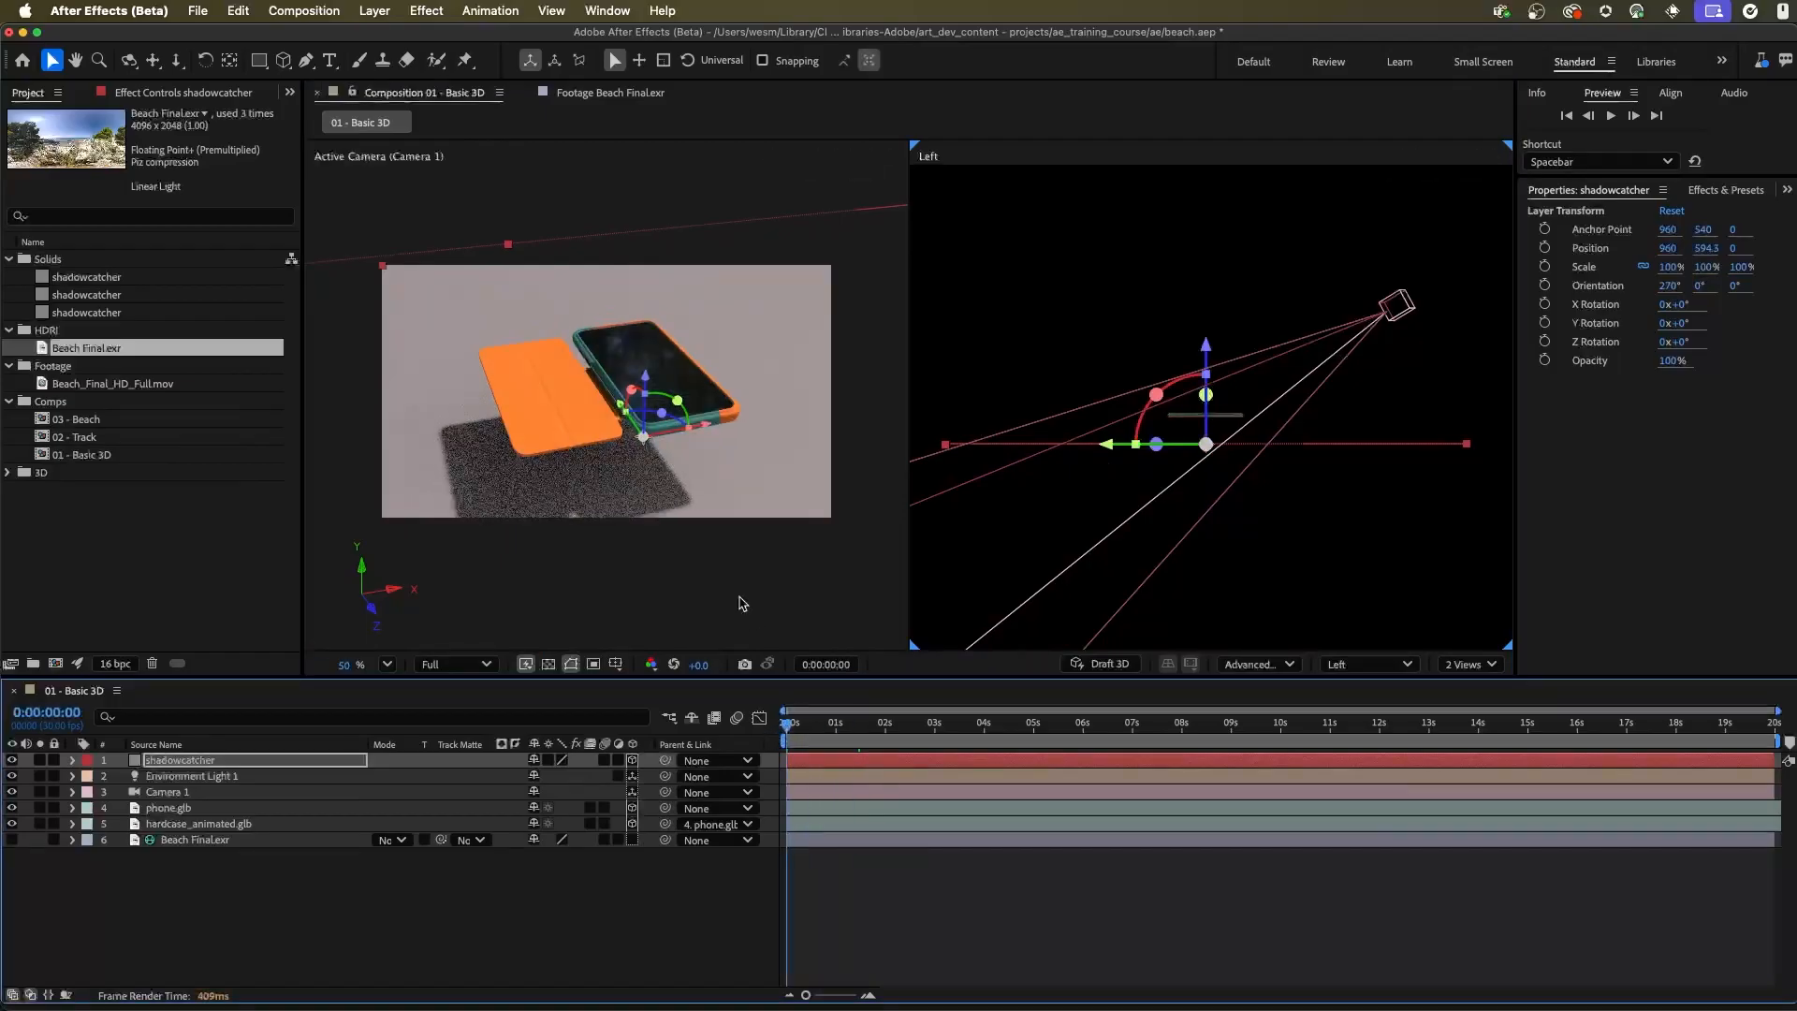
click(834, 230)
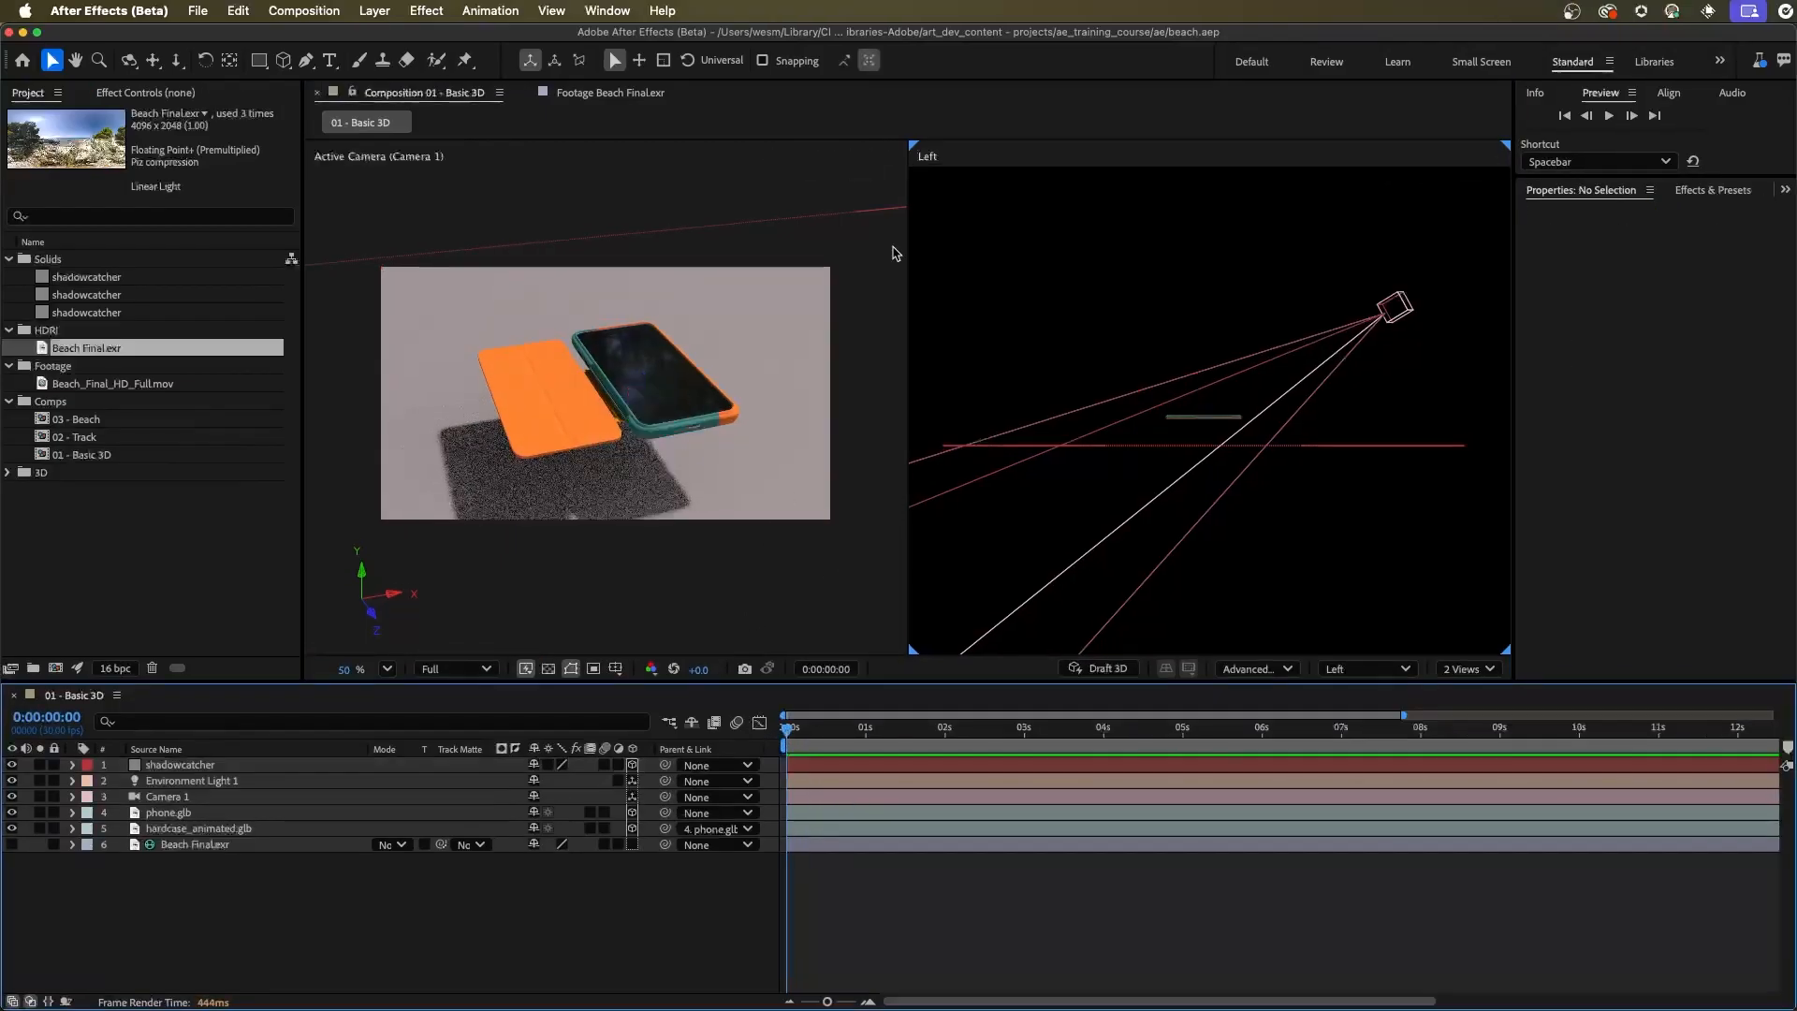
click(1477, 665)
click(1477, 699)
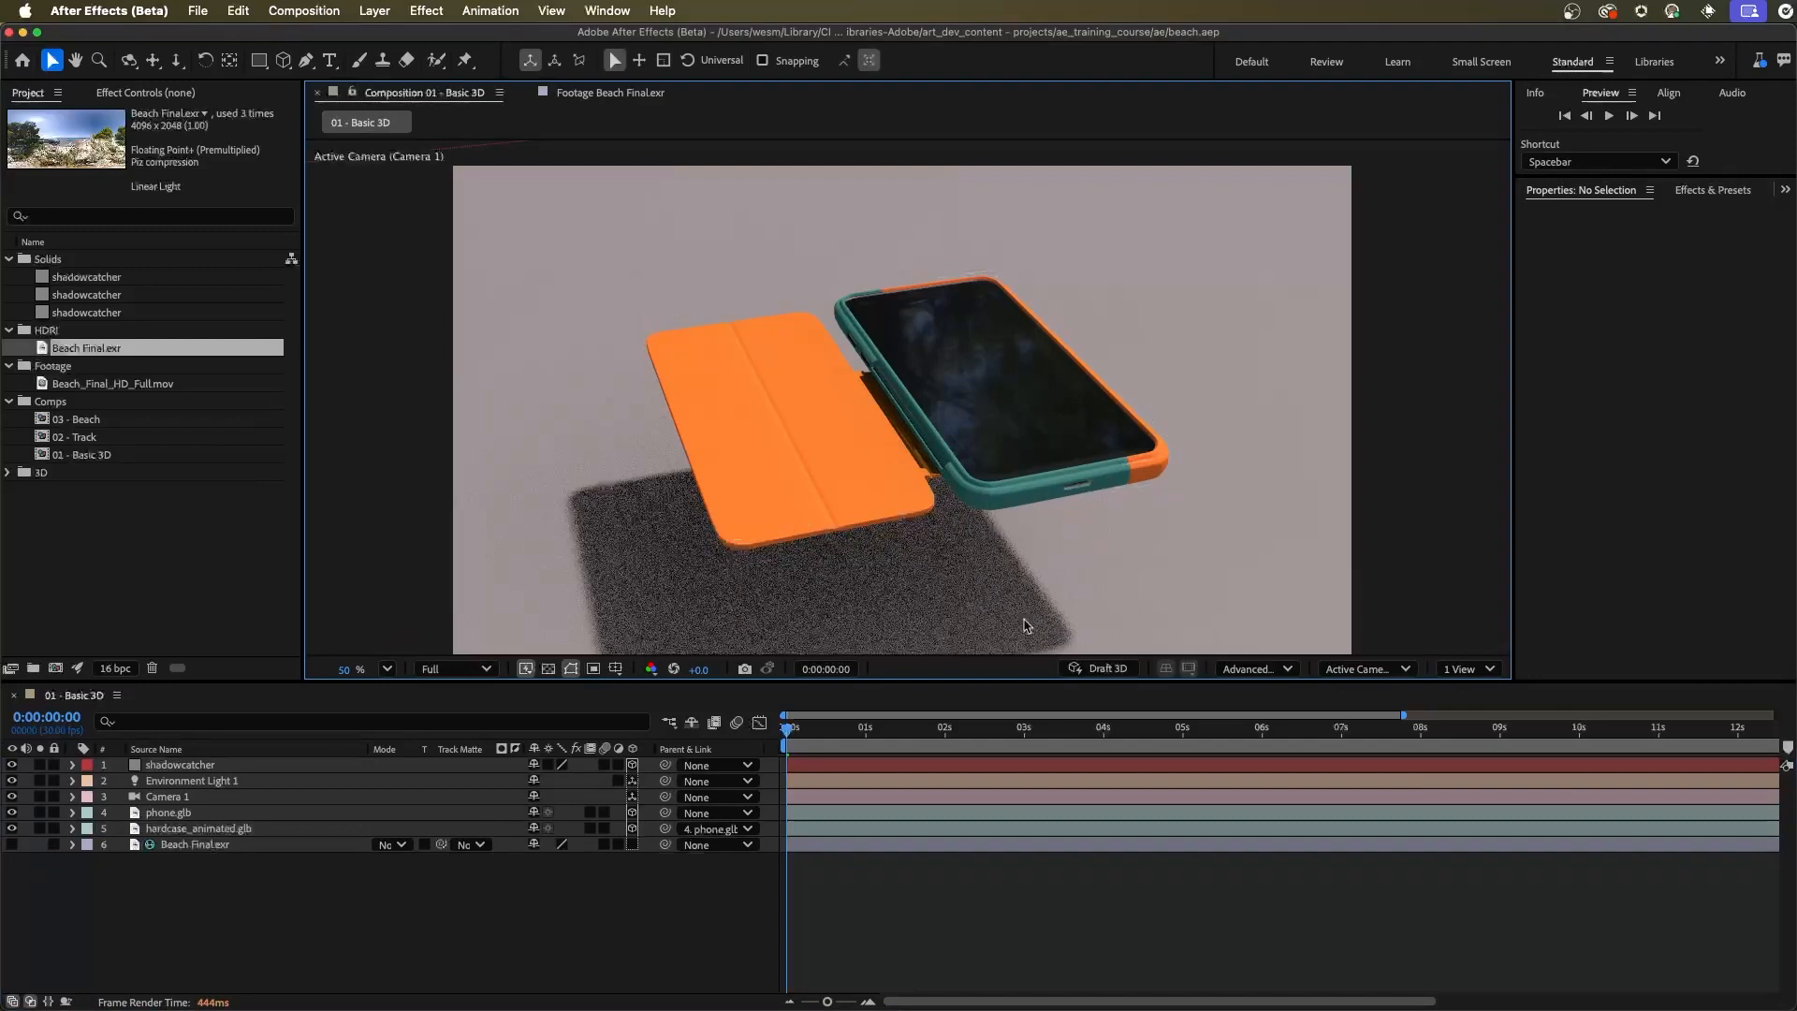
Set Accepts Shadows to Only in the shadowcatcher layer's Material Options
click(183, 766)
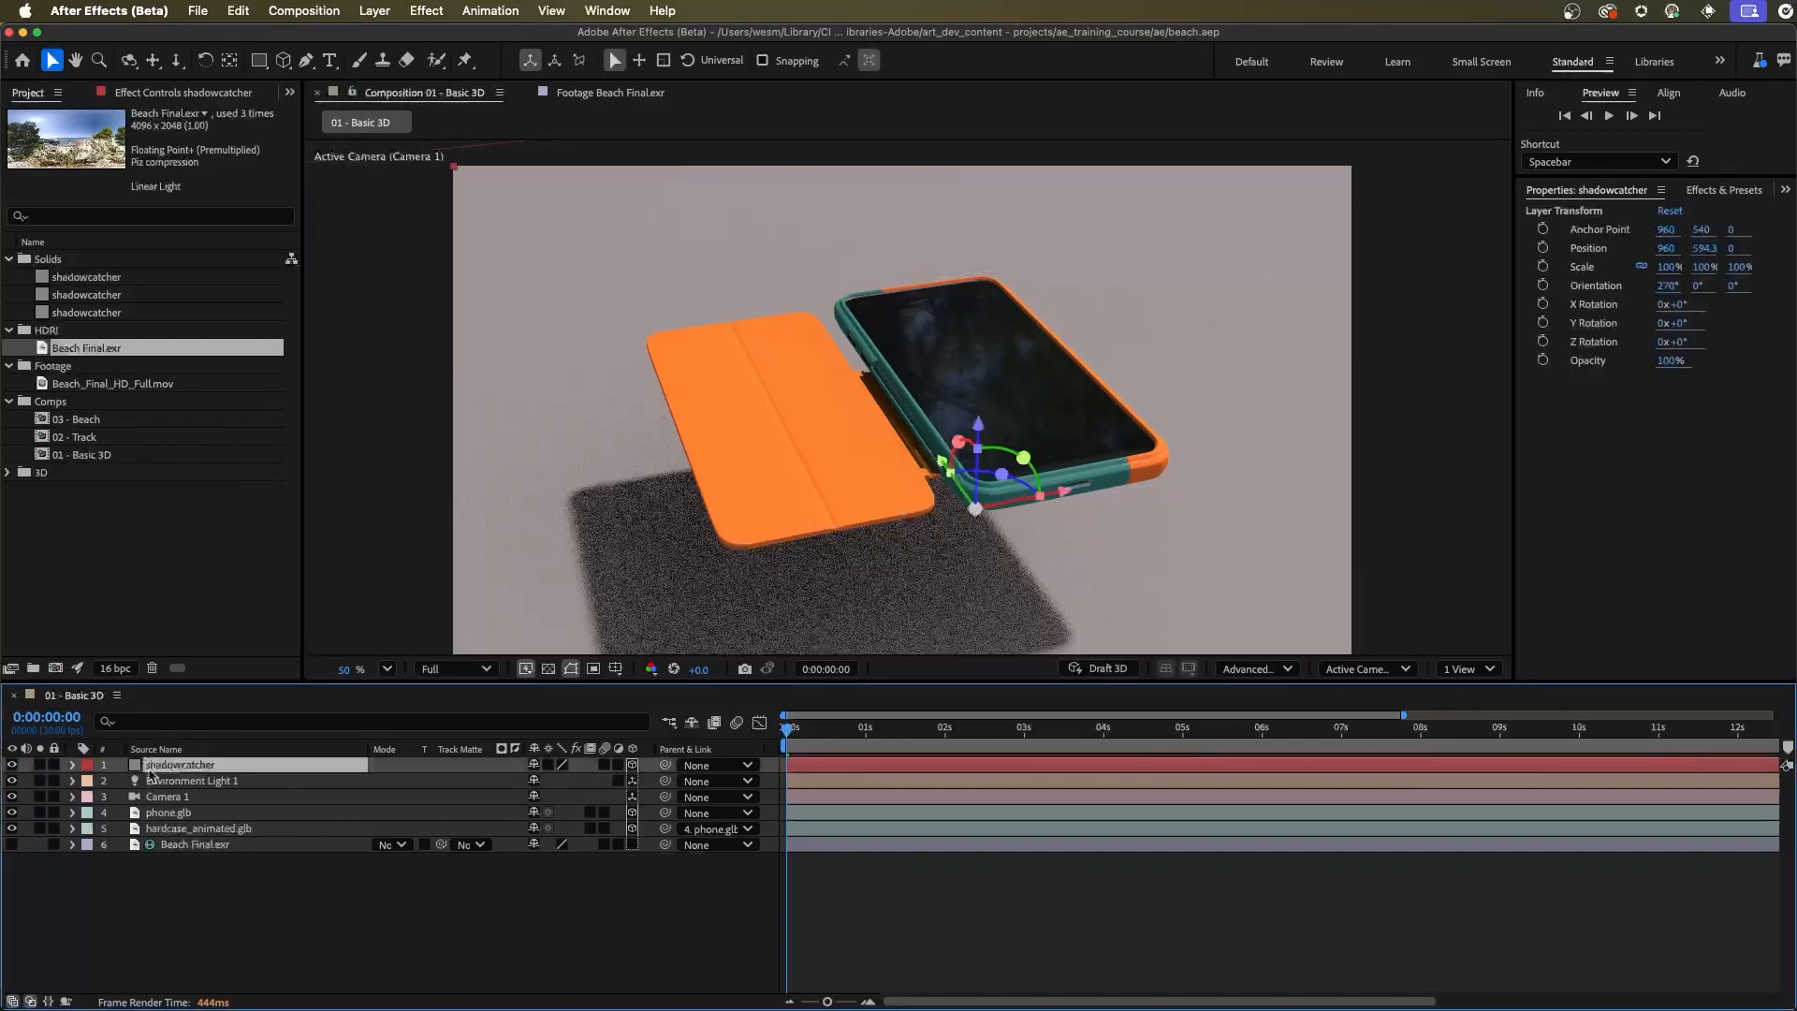
click(73, 766)
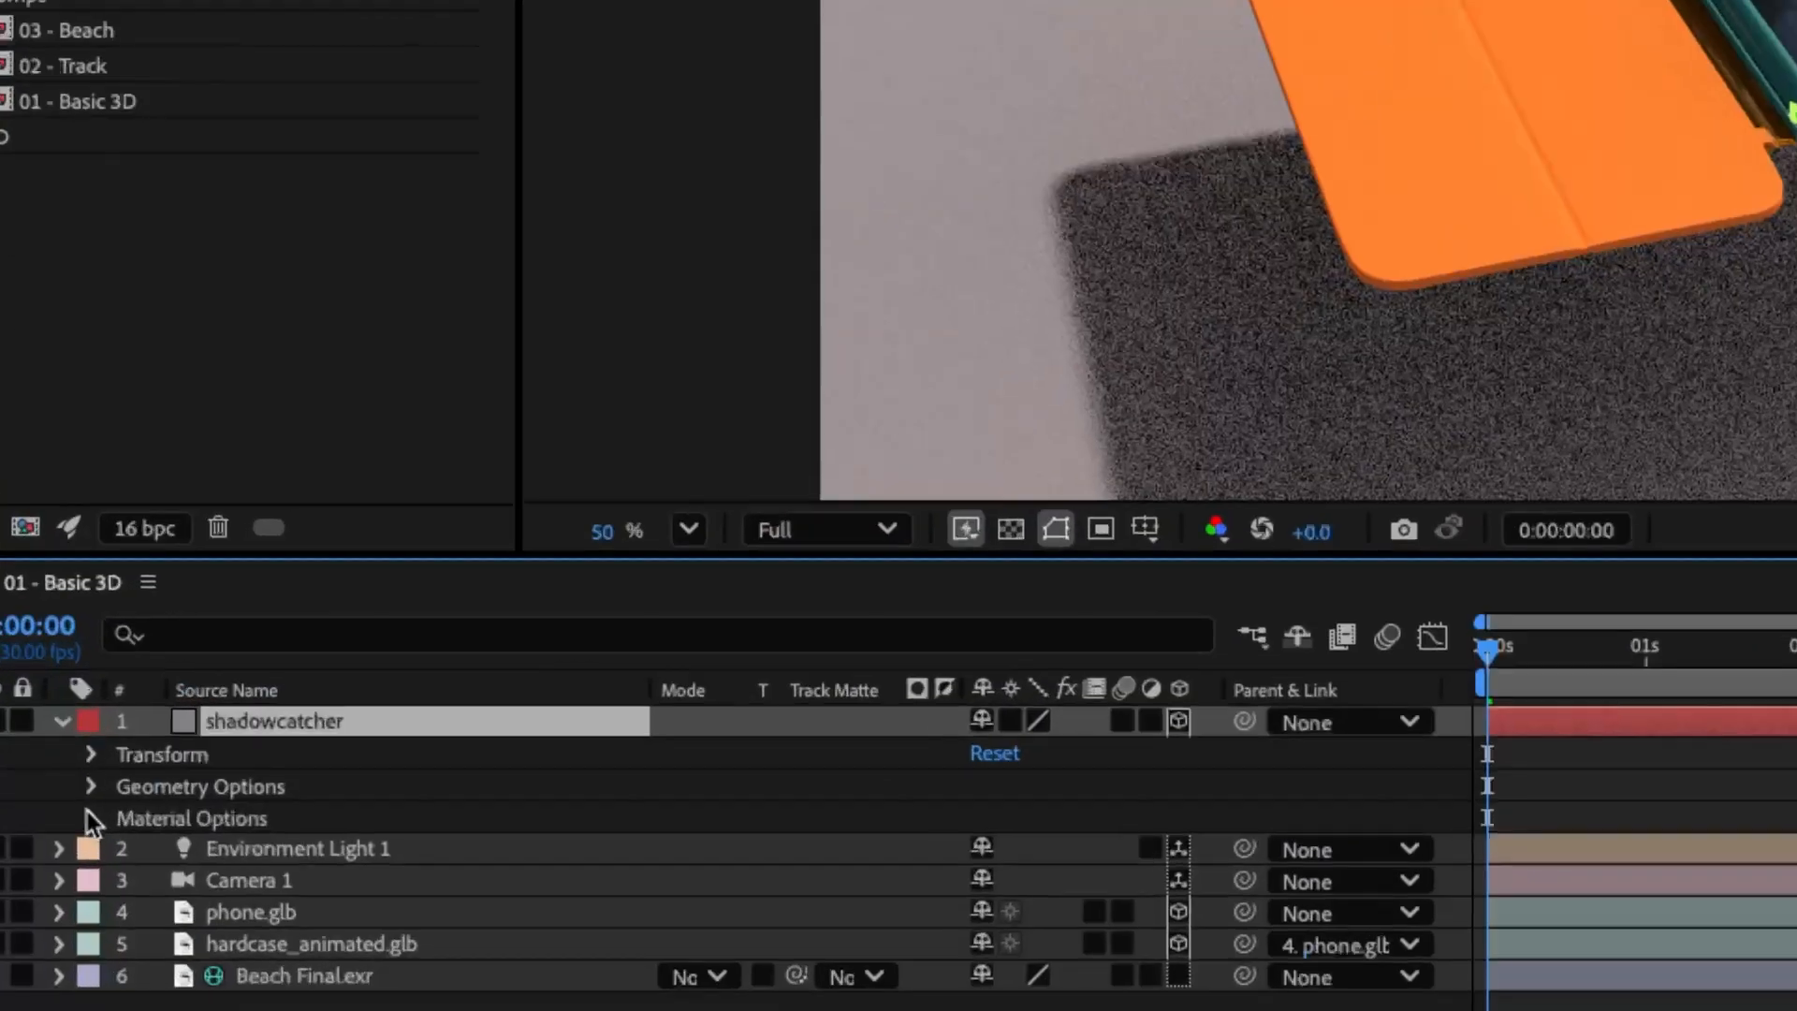
click(88, 813)
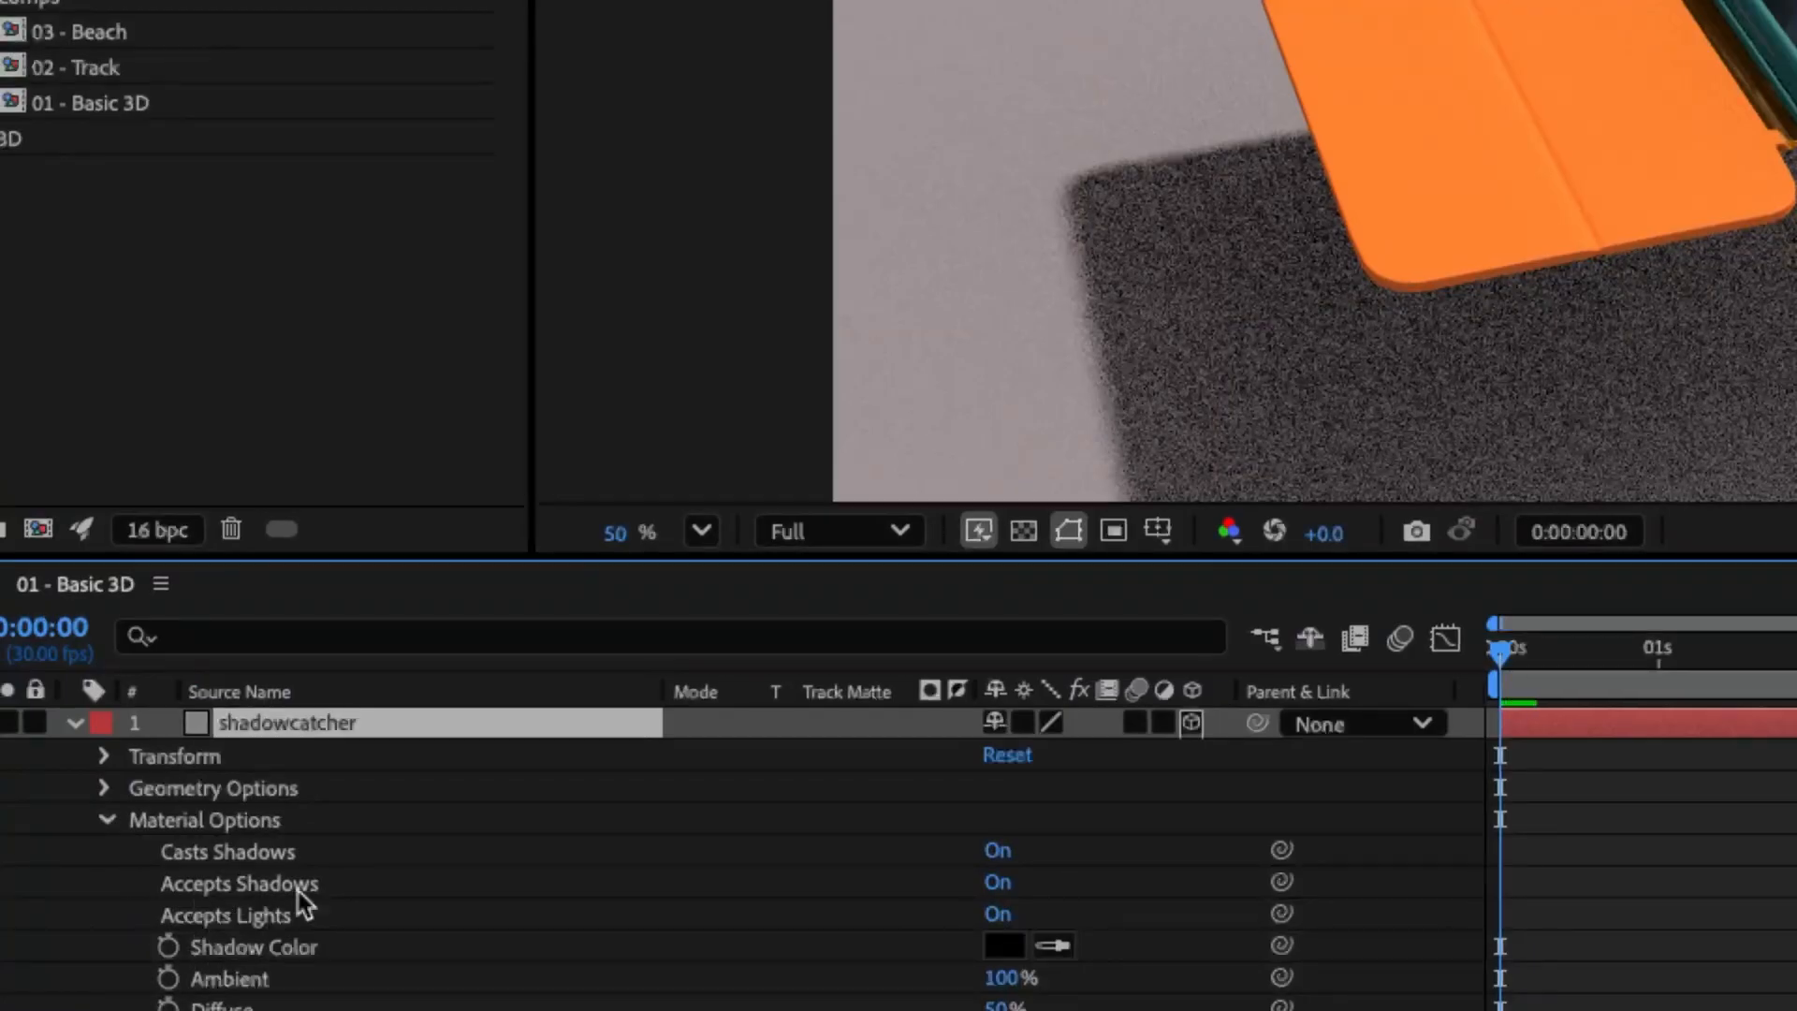
click(998, 884)
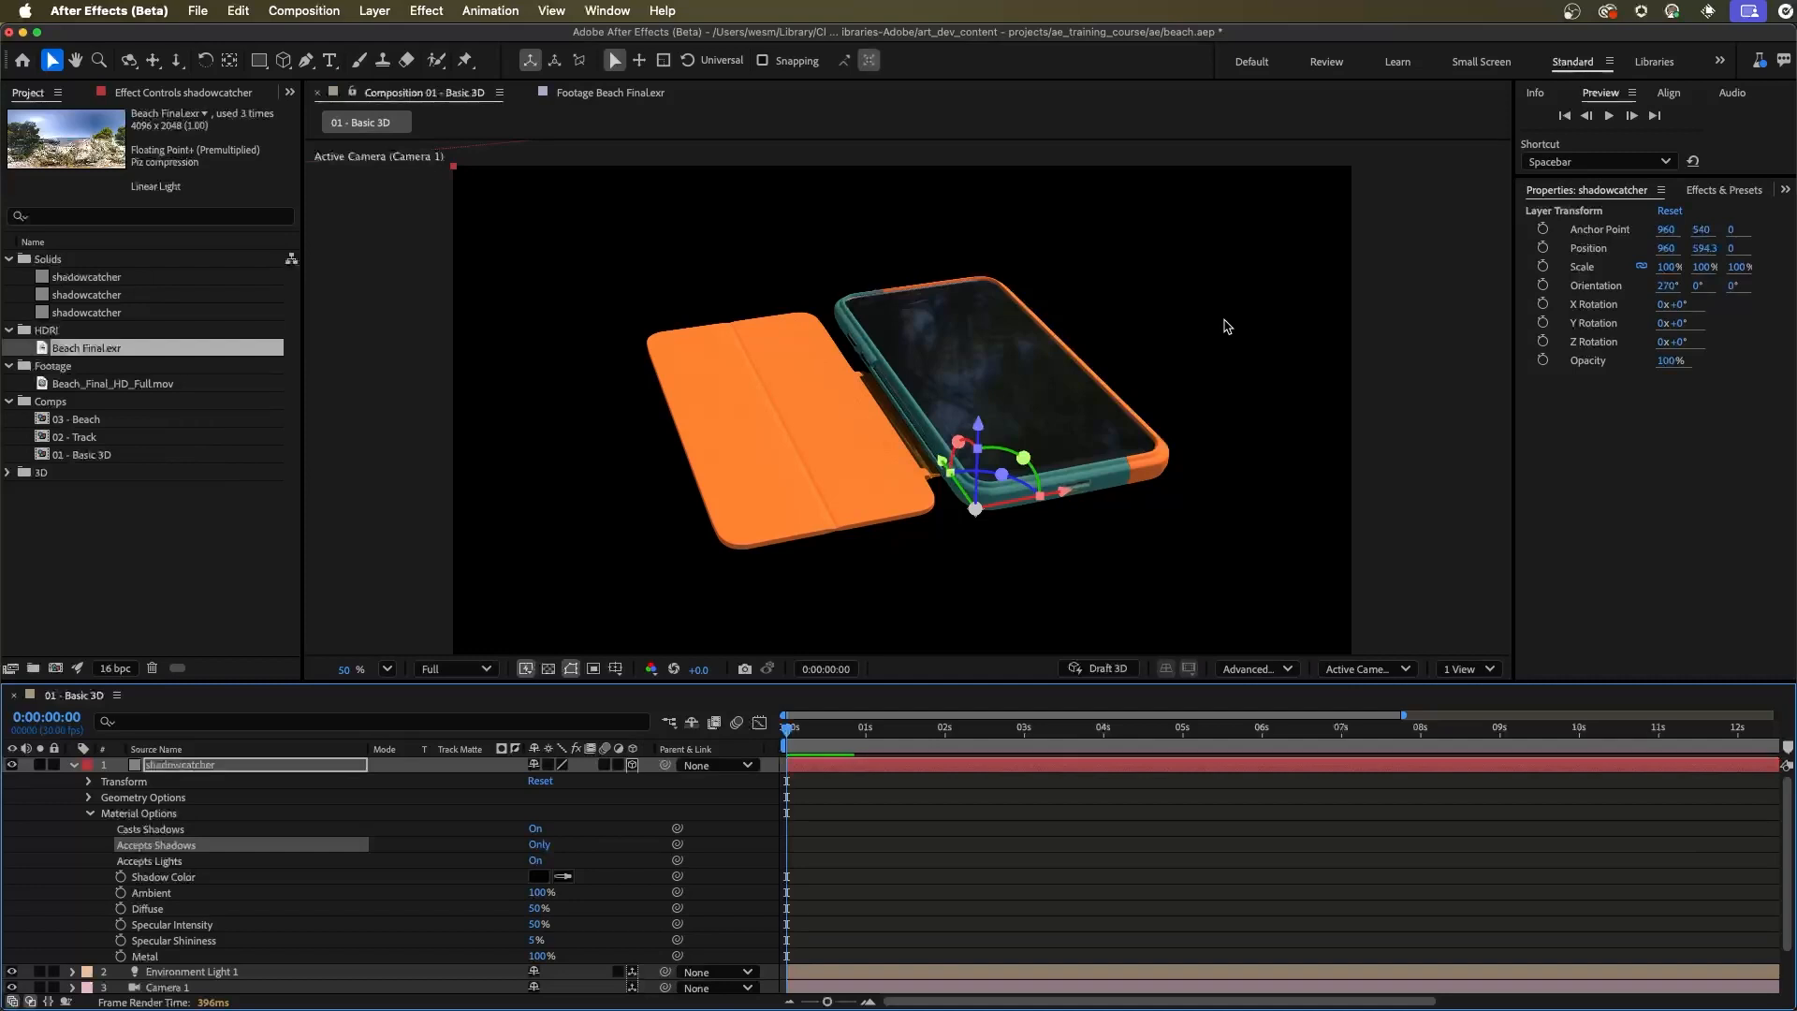
Set the 01 - Basic 3D composition's background color to a pale orange sand tone
click(317, 10)
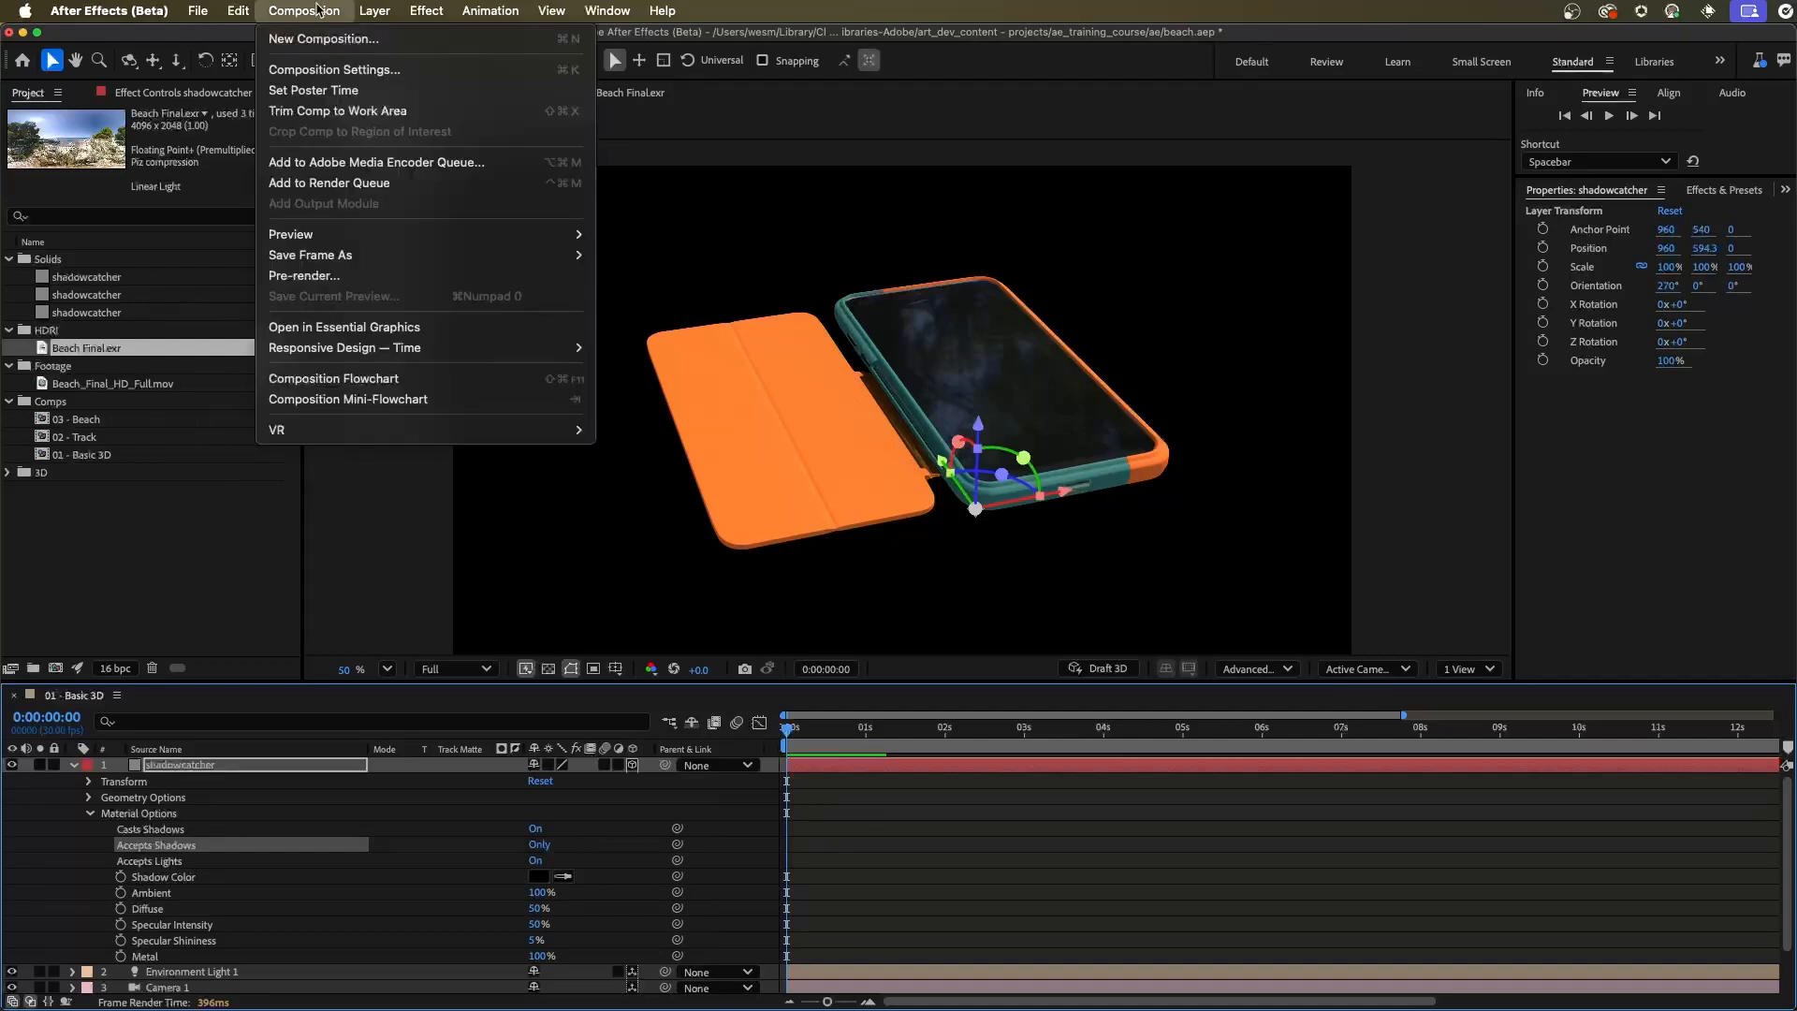
click(356, 69)
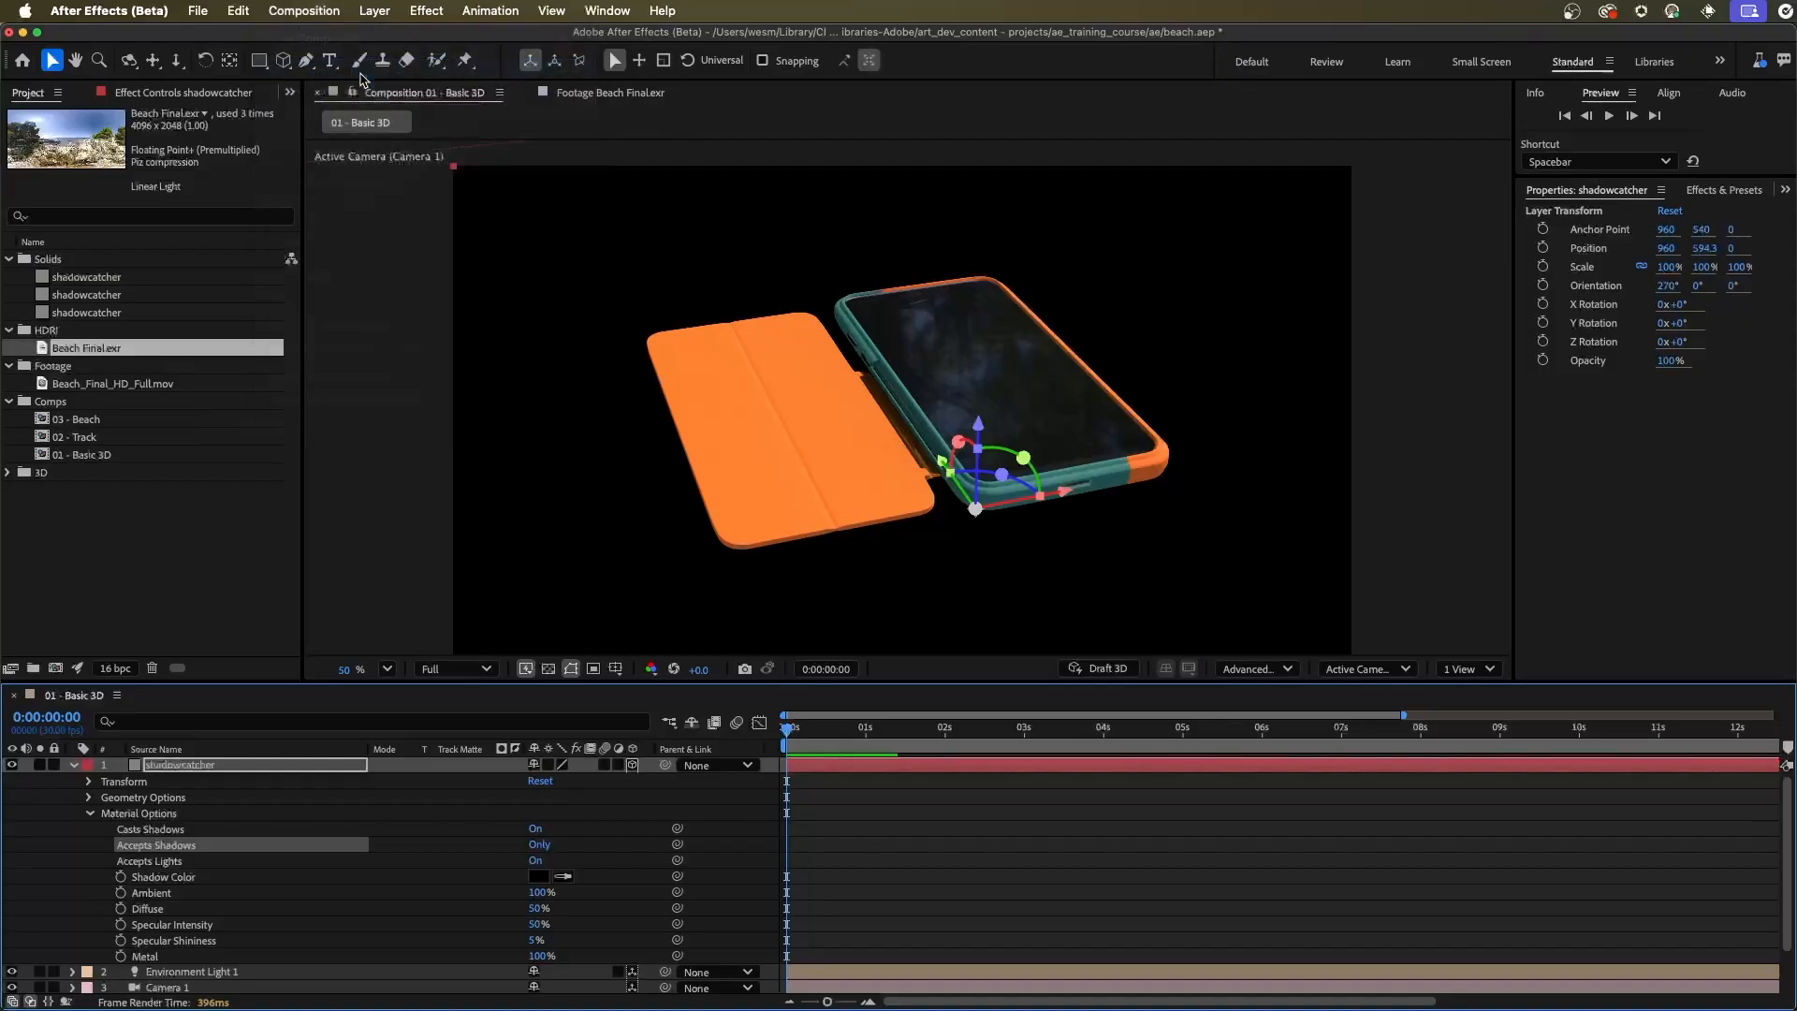
drag(791, 274, 1300, 182)
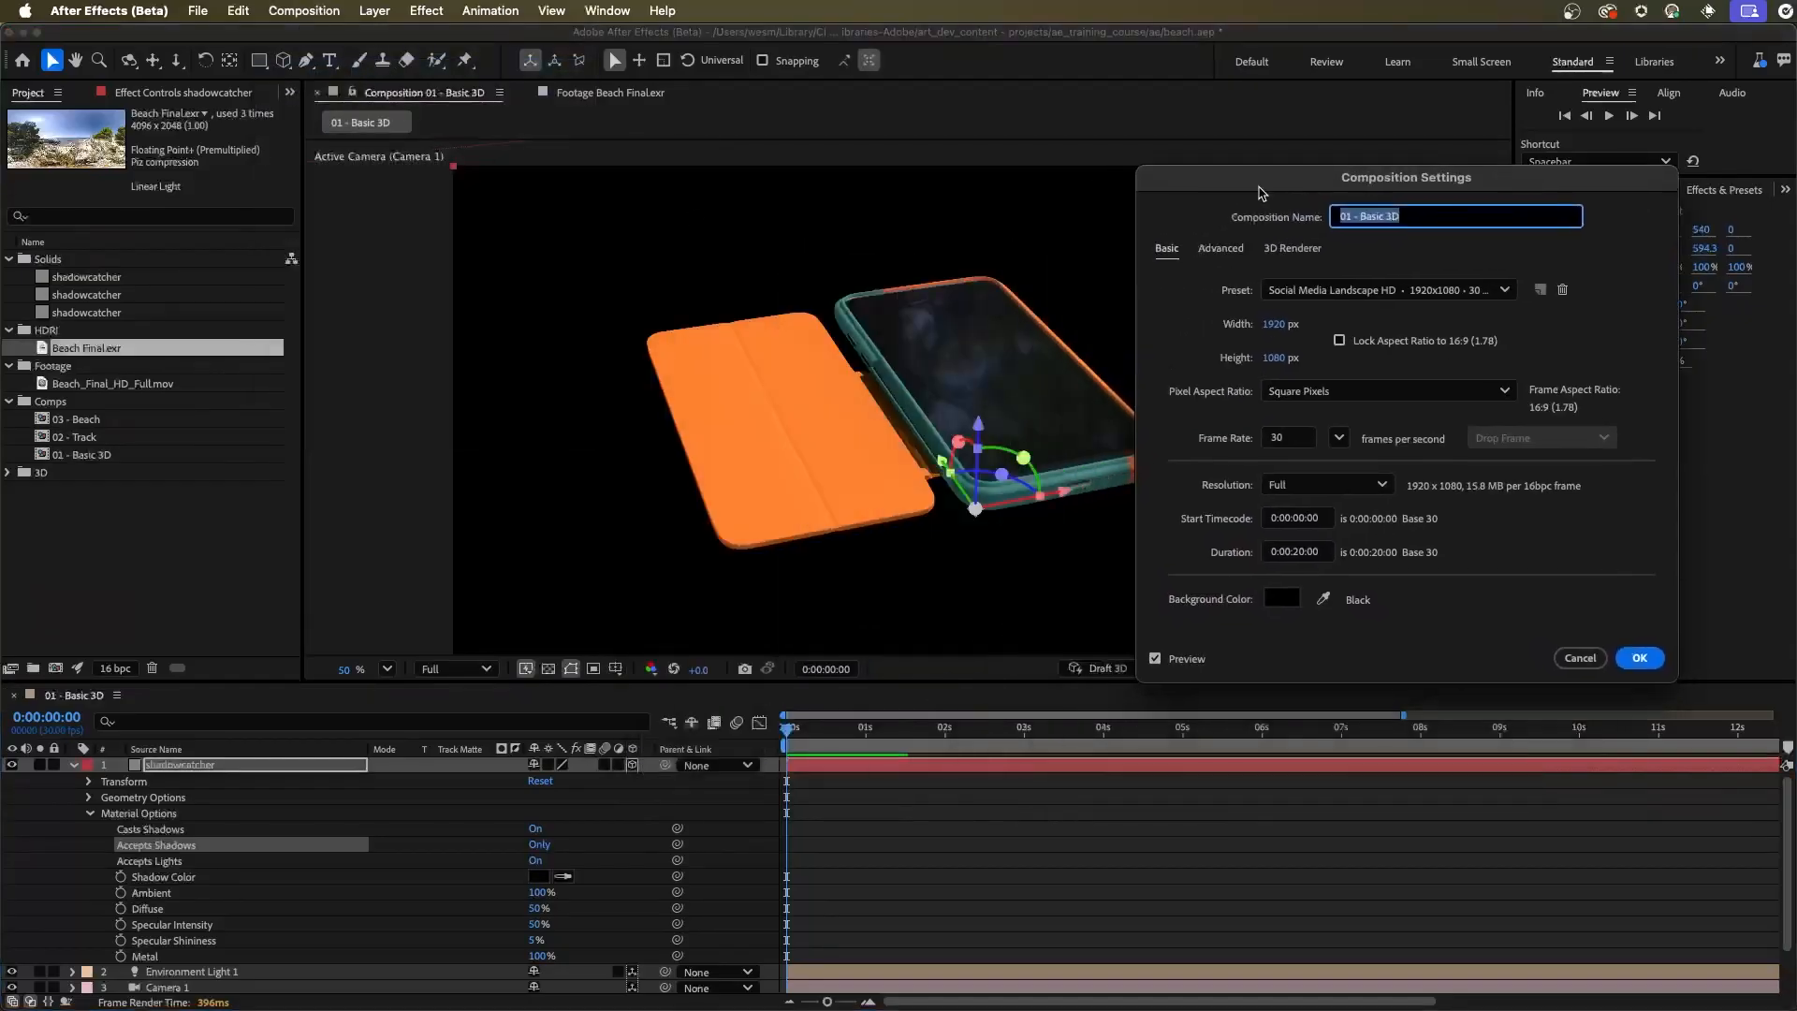
click(1279, 603)
drag(1460, 550, 1462, 530)
click(1278, 483)
click(1461, 536)
click(1262, 385)
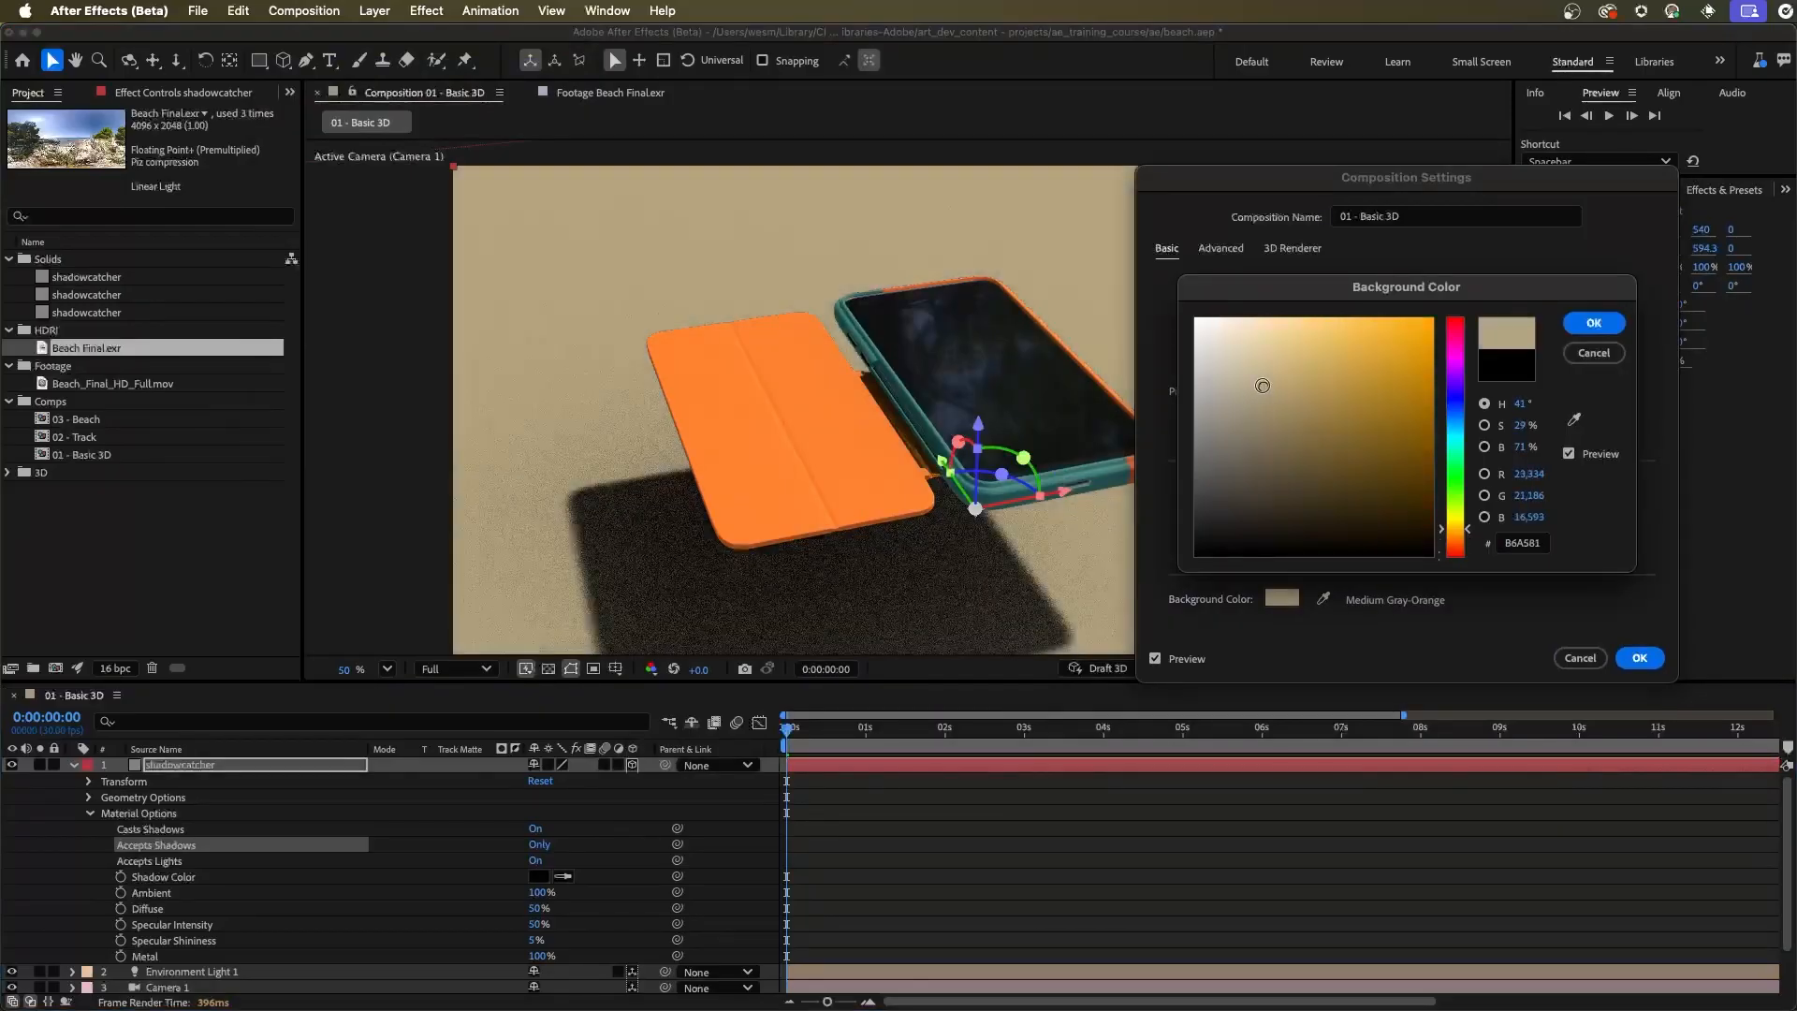
mouse_move(1262, 386)
mouse_down()
mouse_move(1267, 351)
mouse_move(1251, 371)
mouse_up()
click(1594, 322)
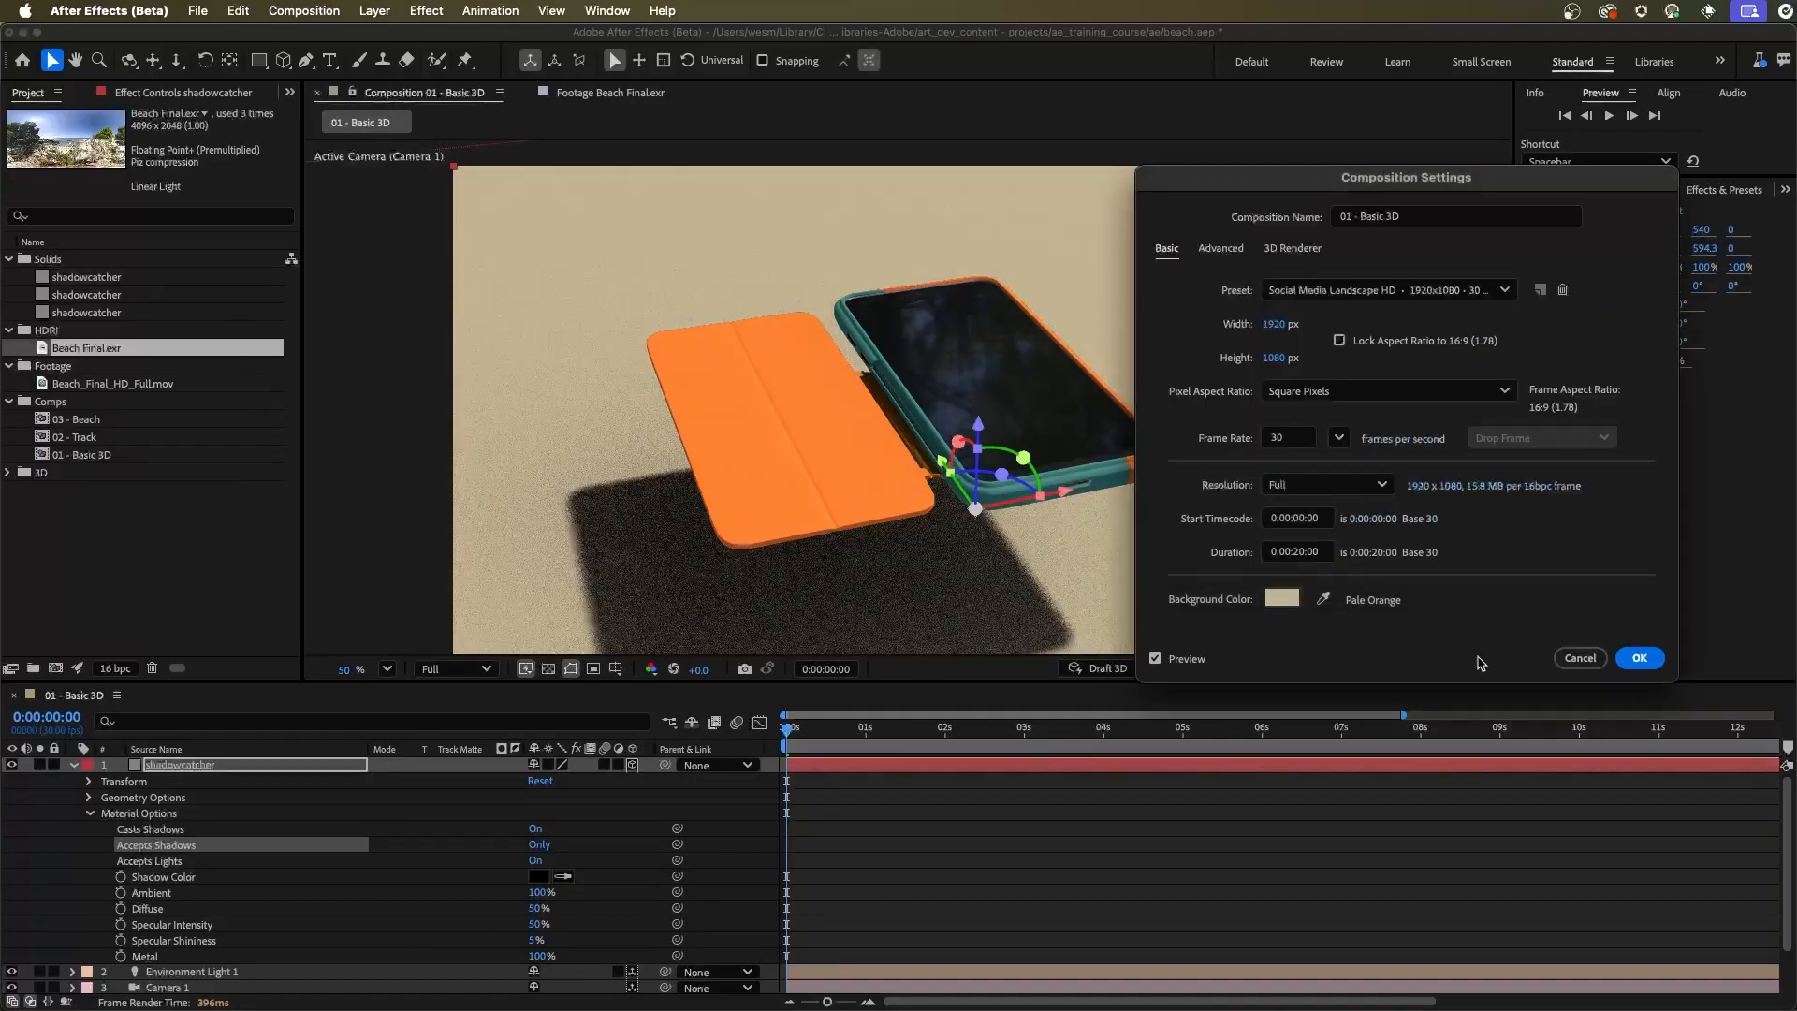
click(1639, 658)
drag(677, 541, 1053, 449)
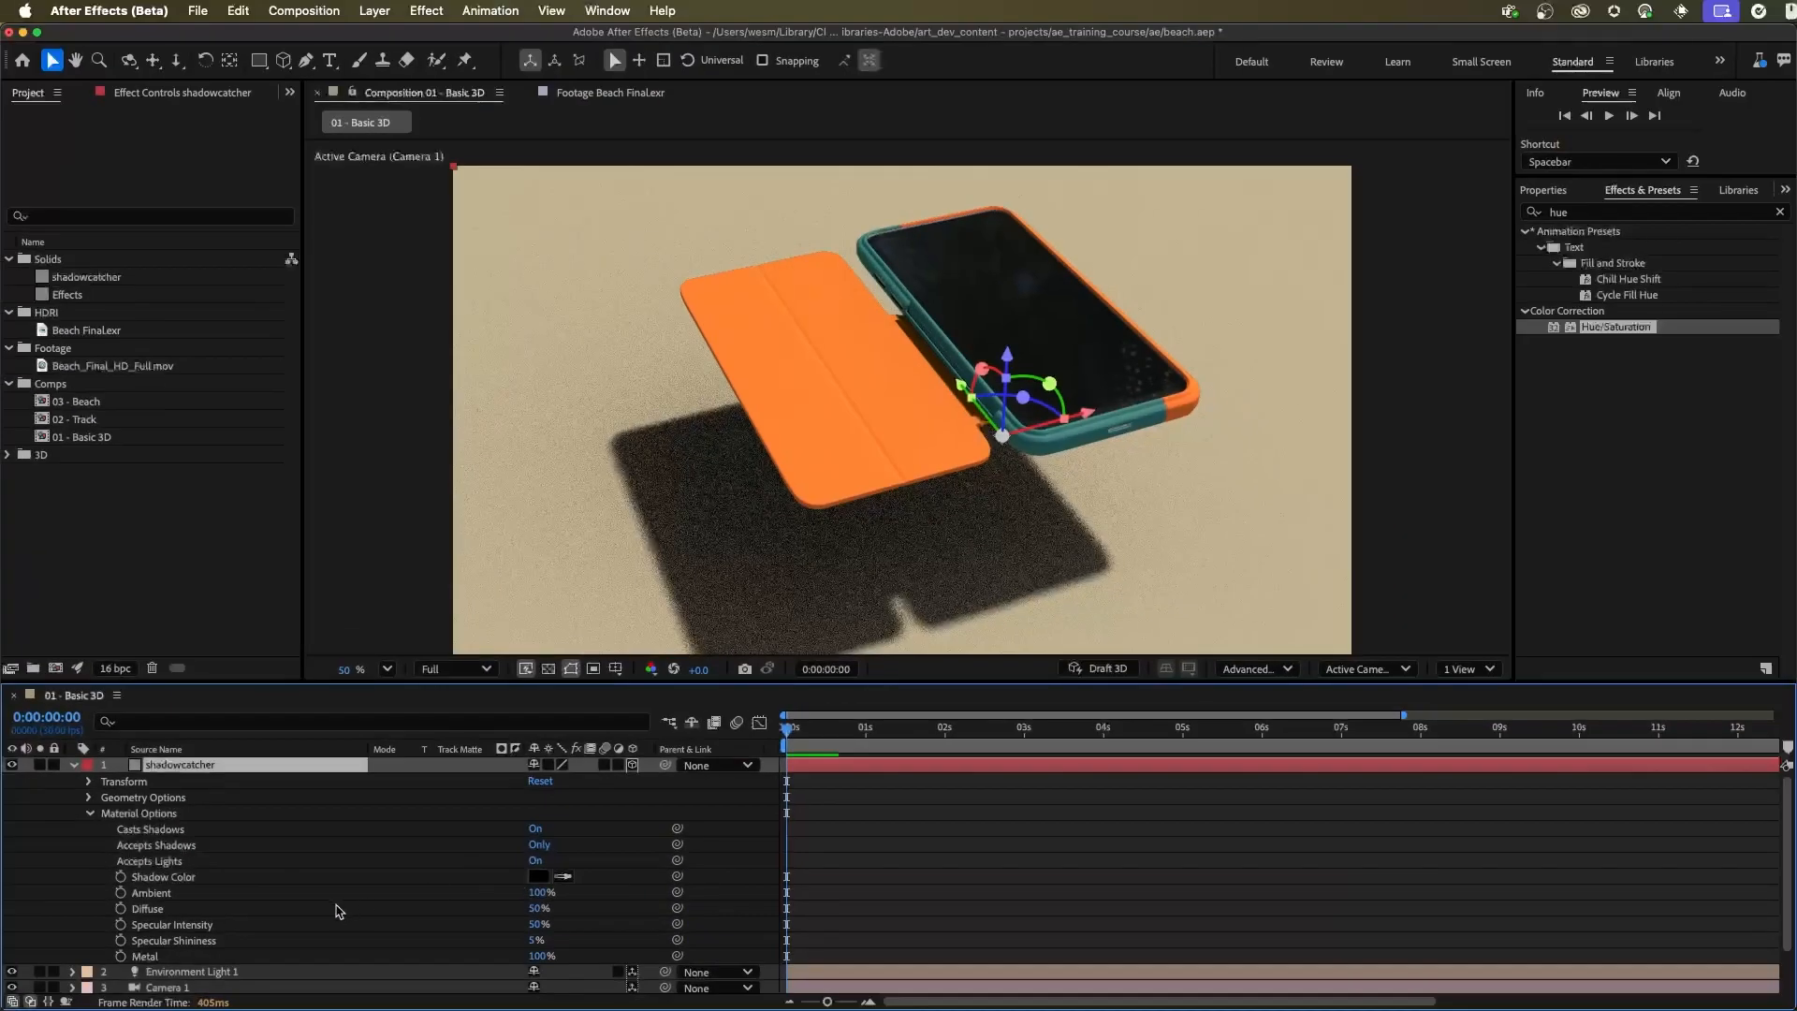
Set the shadowcatcher's Shadow Color to dark teal, hex 102C29
click(539, 876)
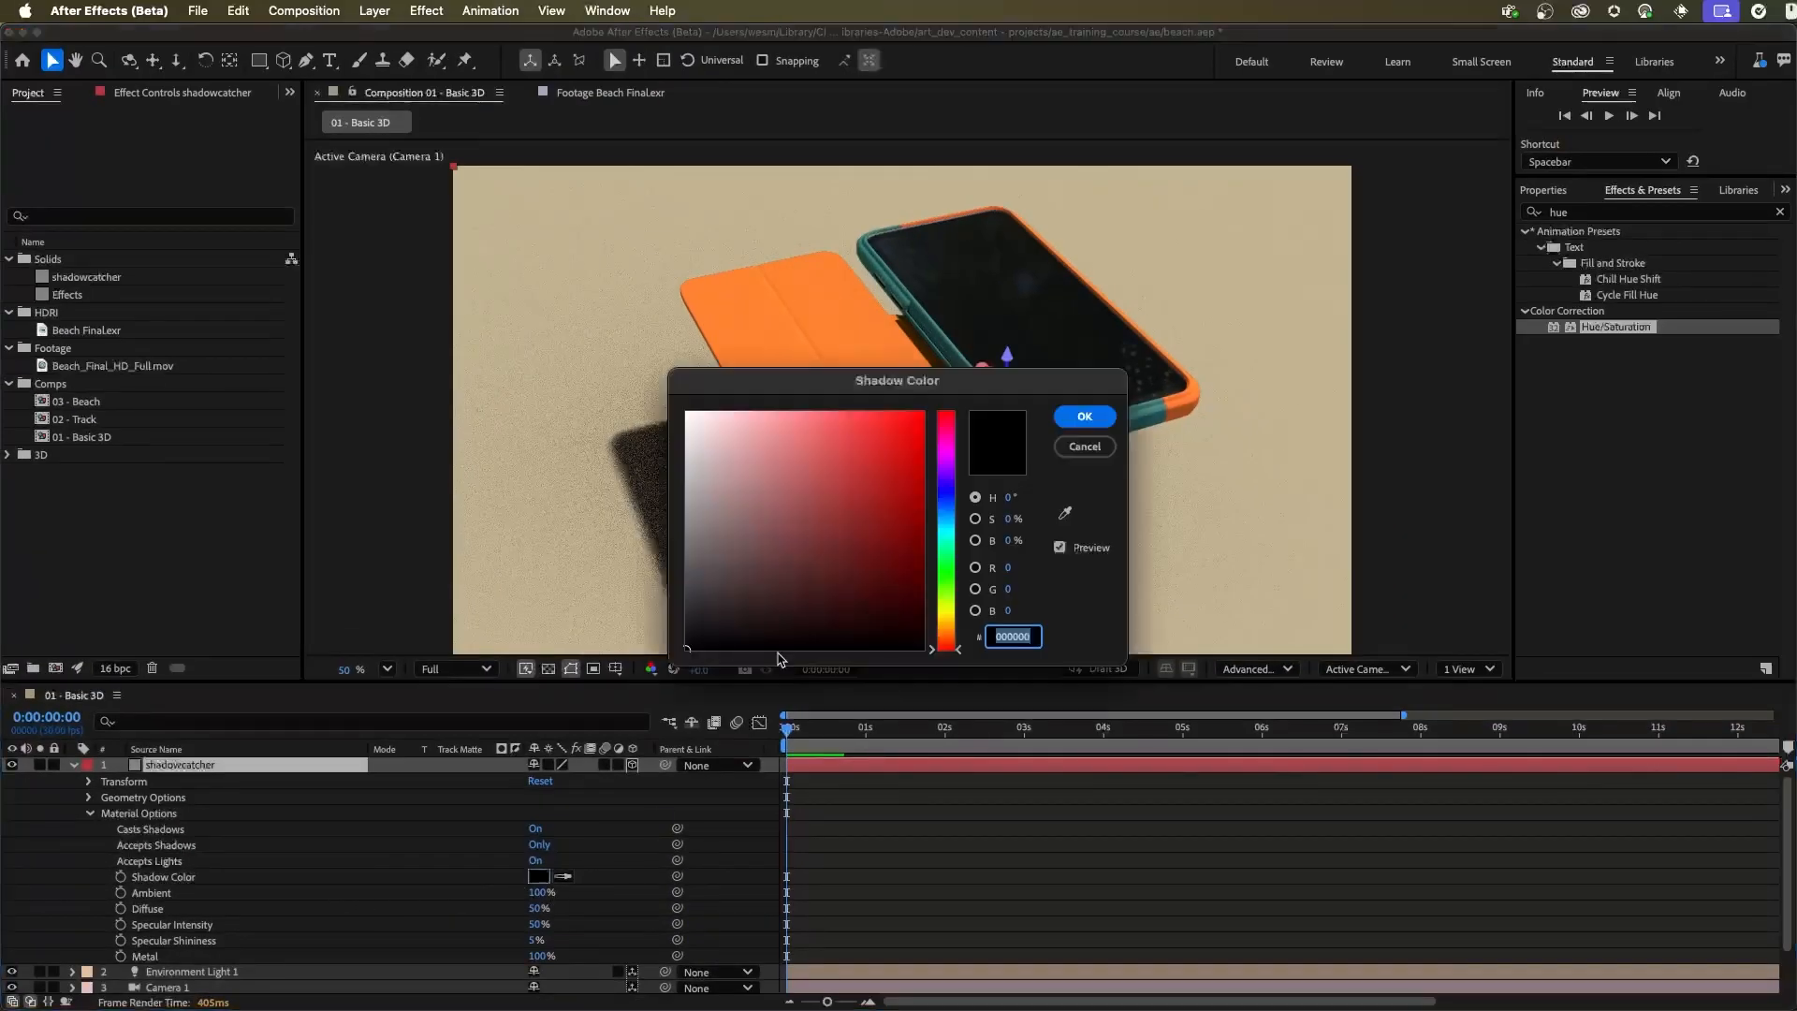
drag(850, 394, 1182, 330)
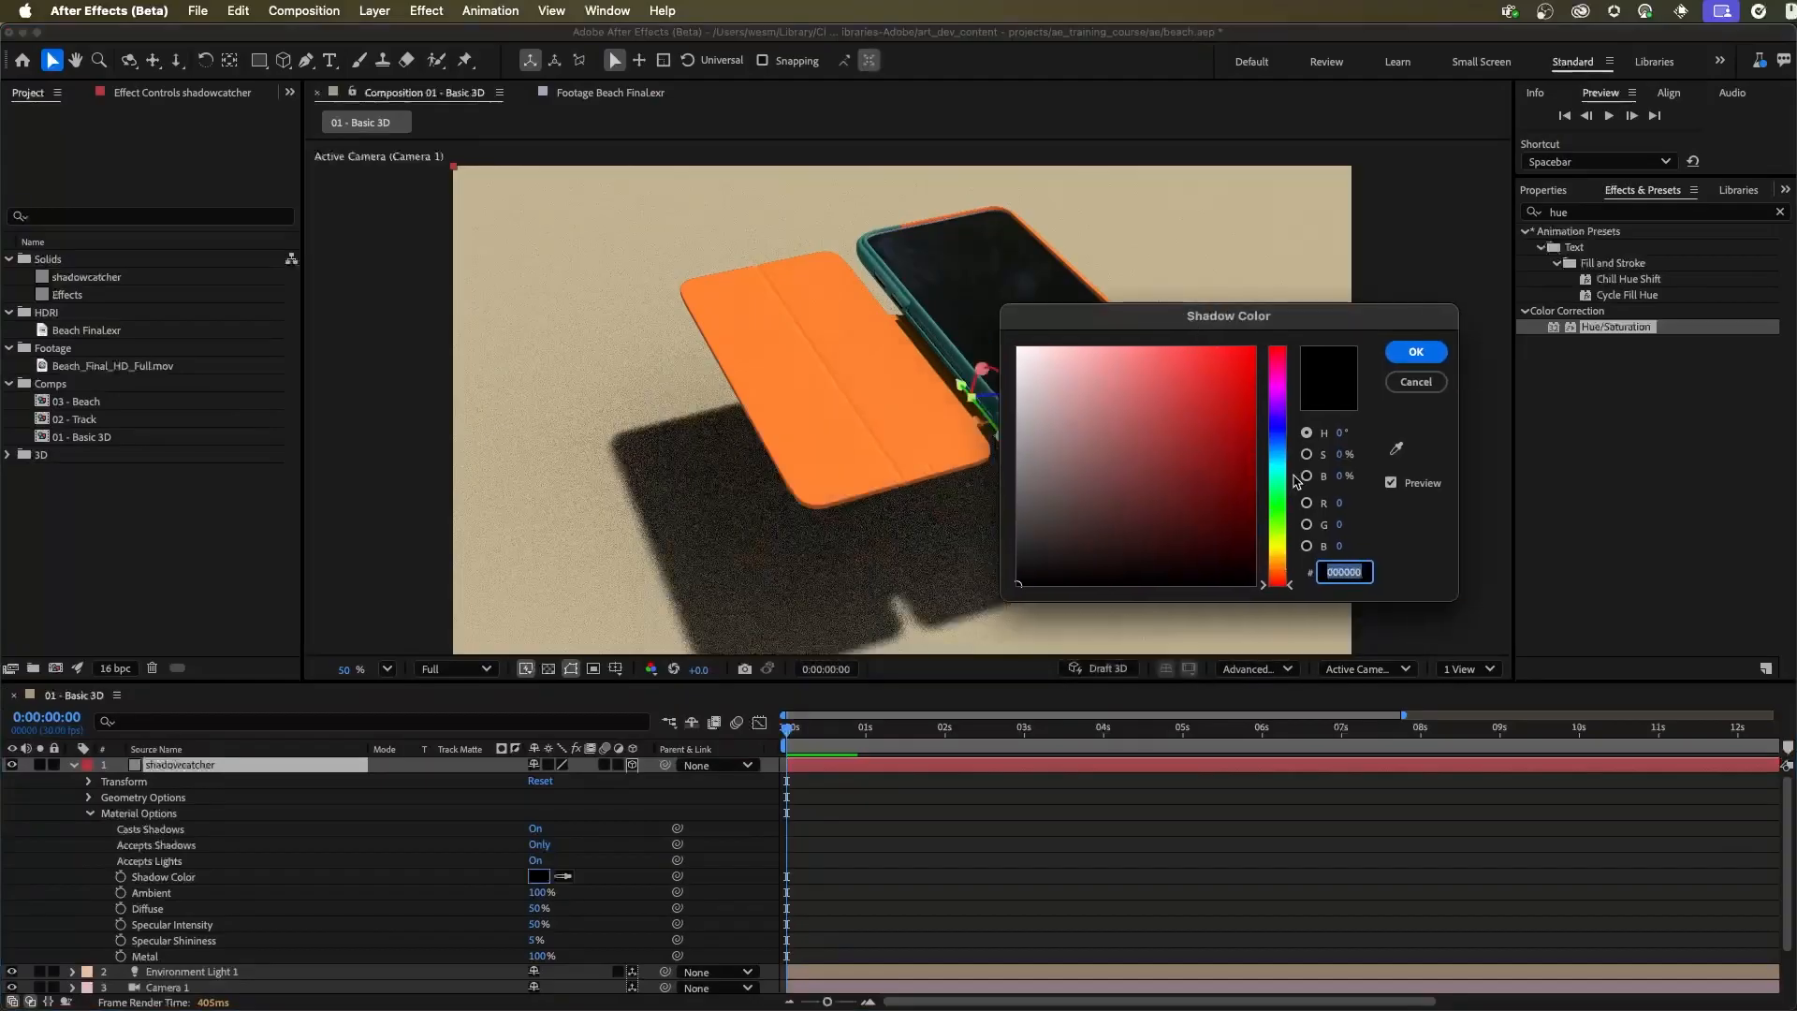
drag(1285, 478, 1284, 471)
drag(1138, 517, 1171, 544)
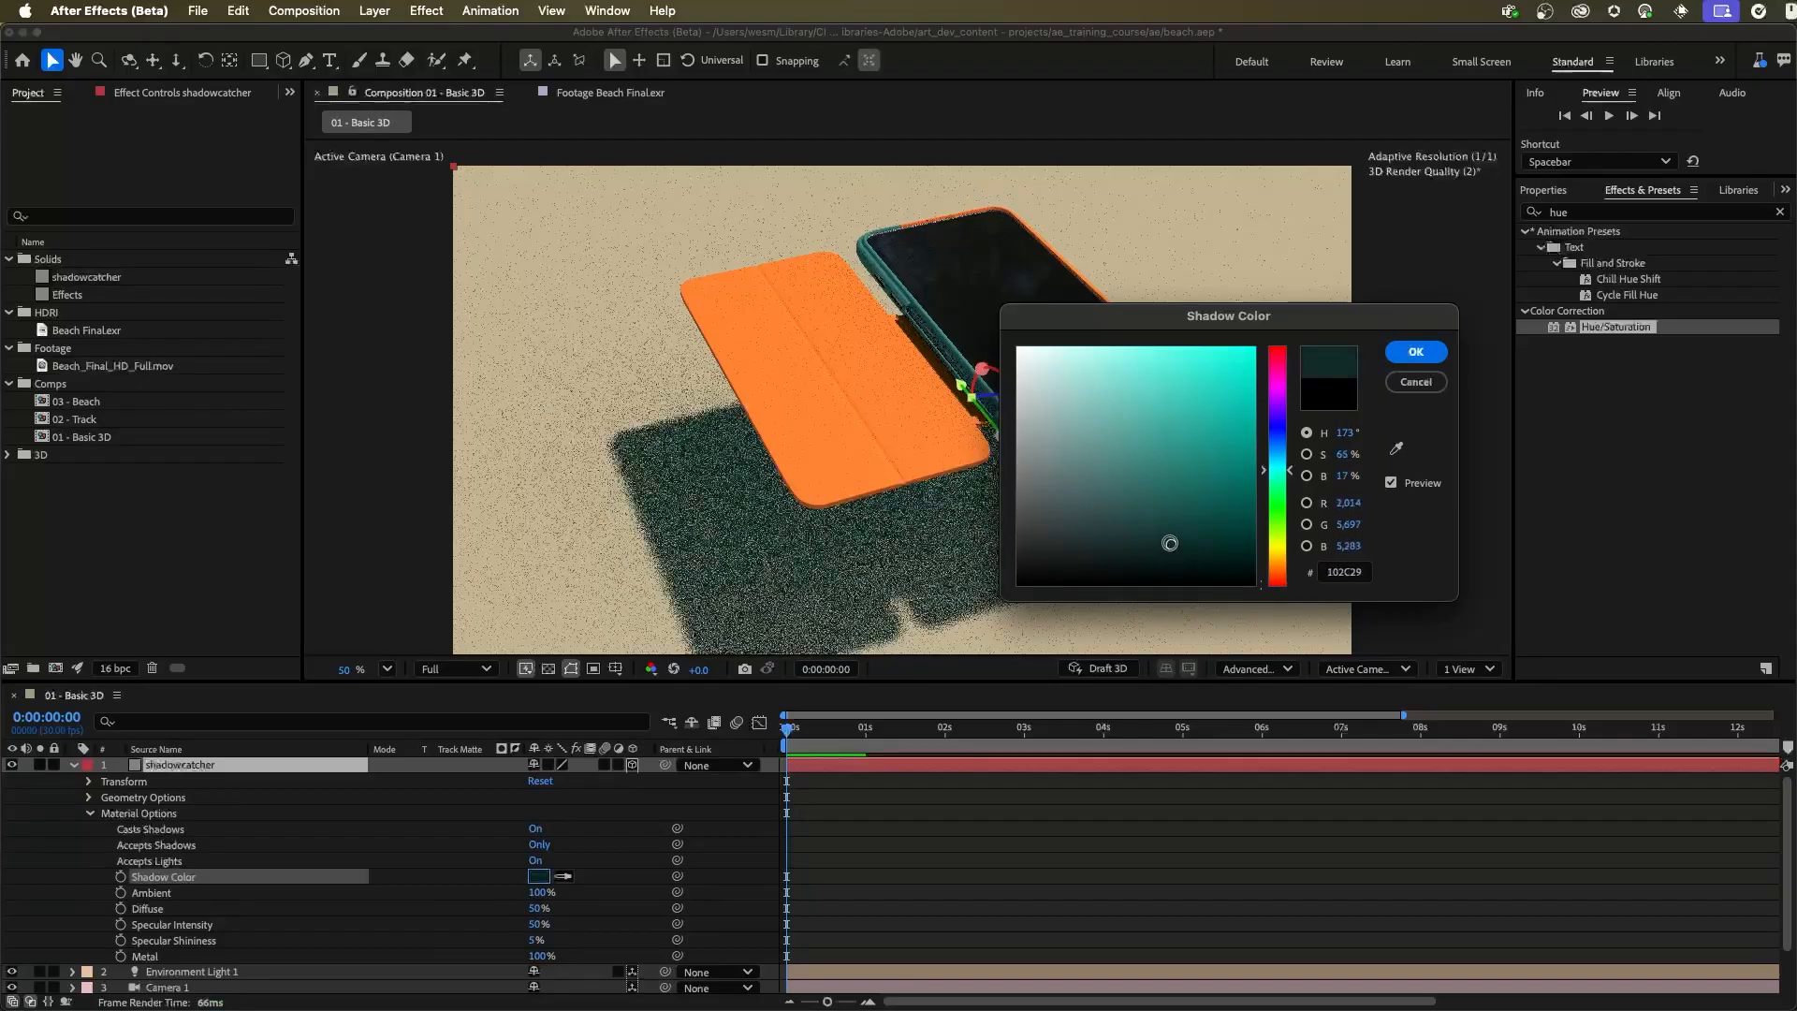
click(1416, 352)
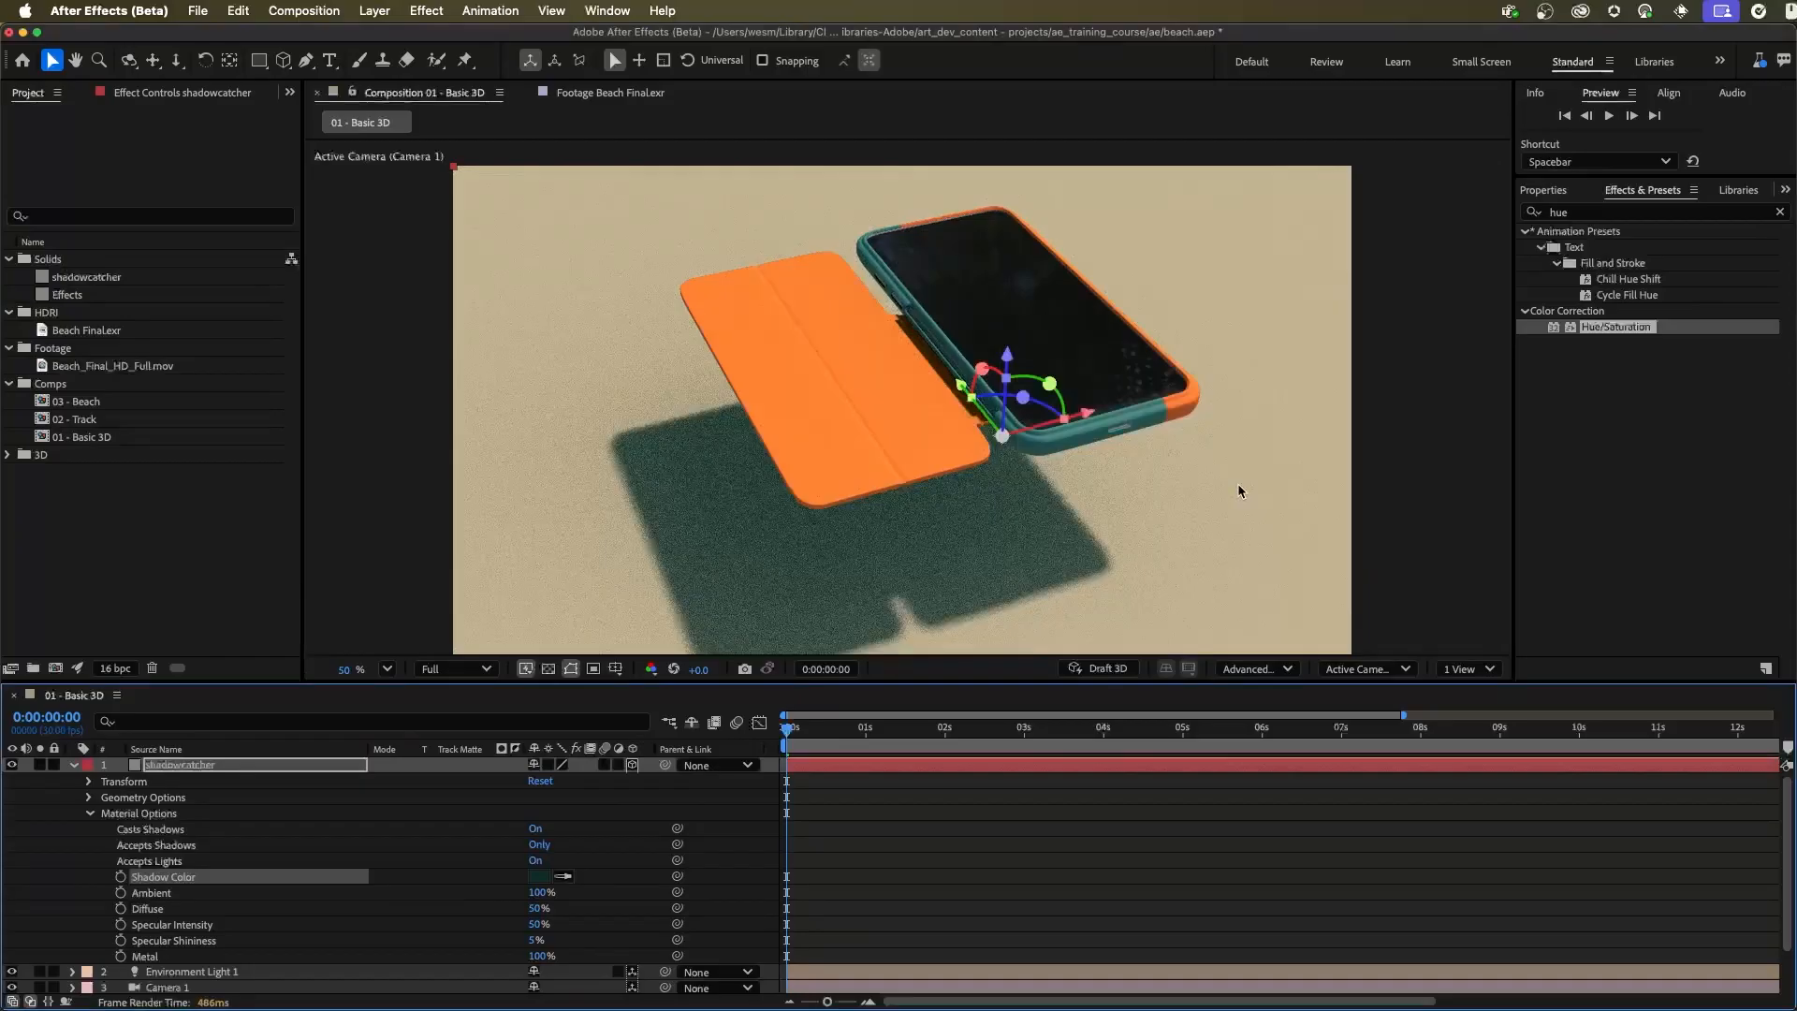
Darken the shadowcatcher's Shadow Color to a nearly black tone
click(539, 876)
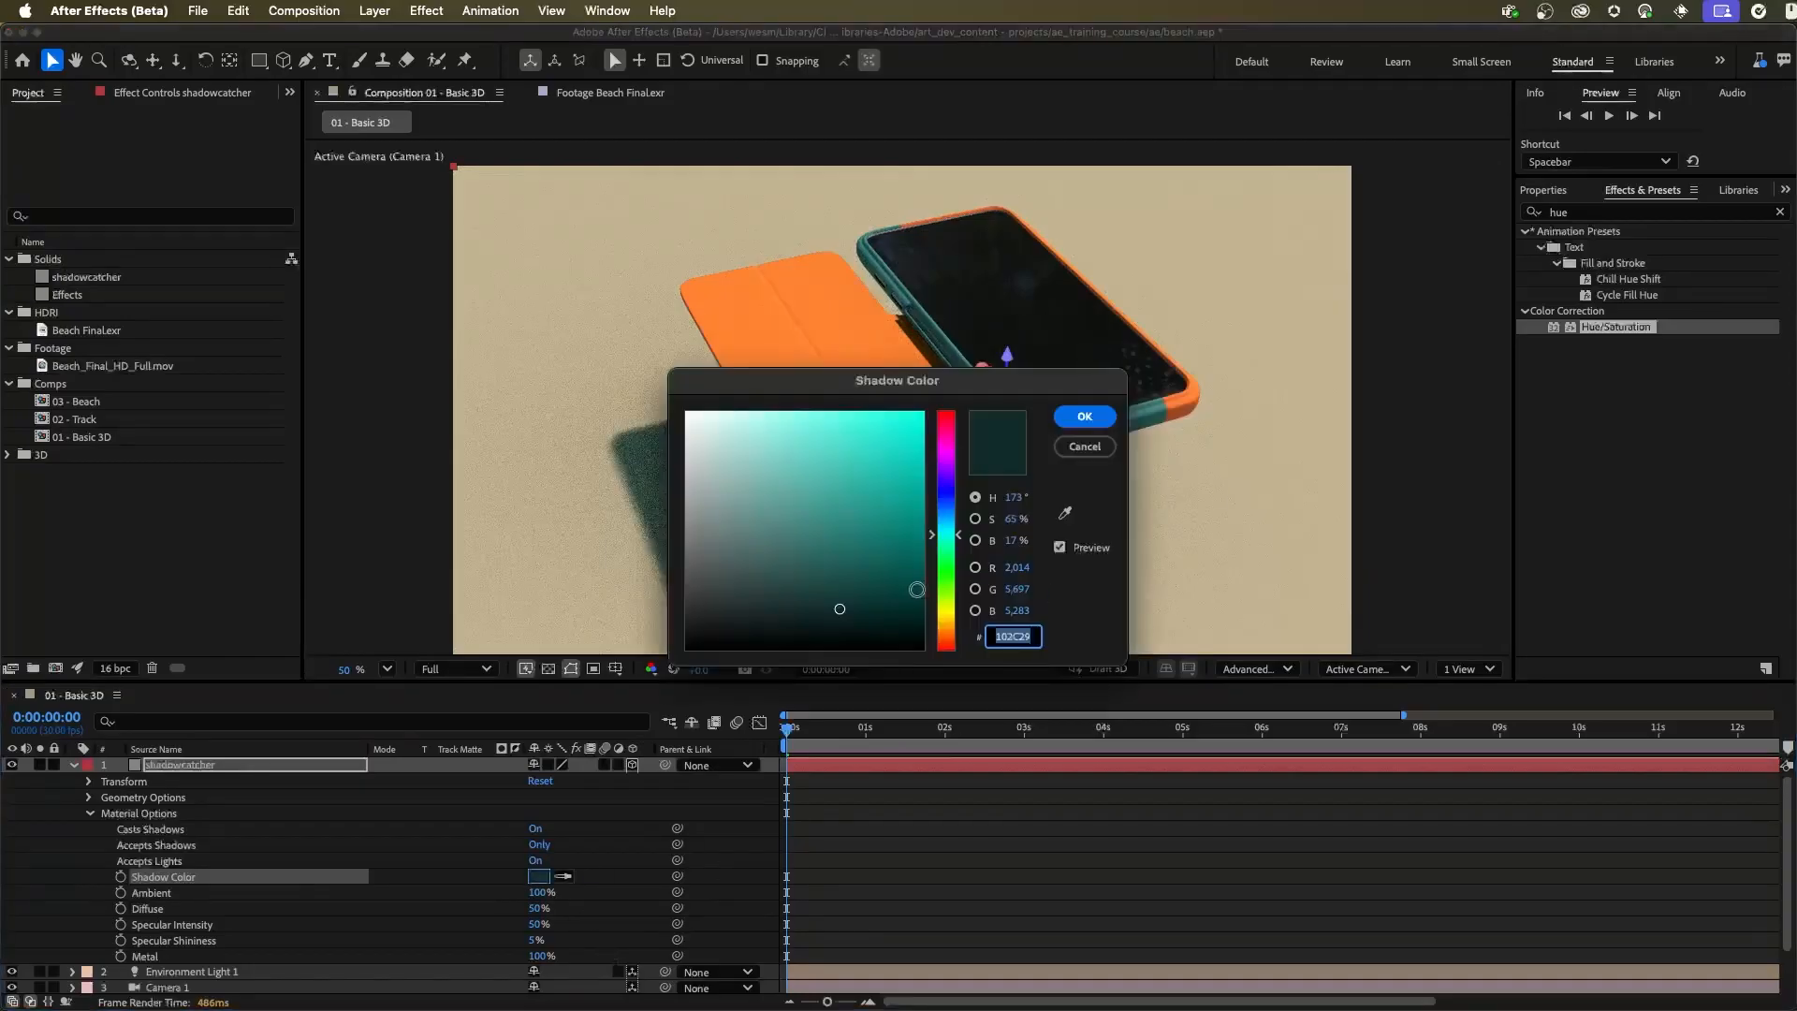
drag(838, 609, 803, 635)
click(1085, 415)
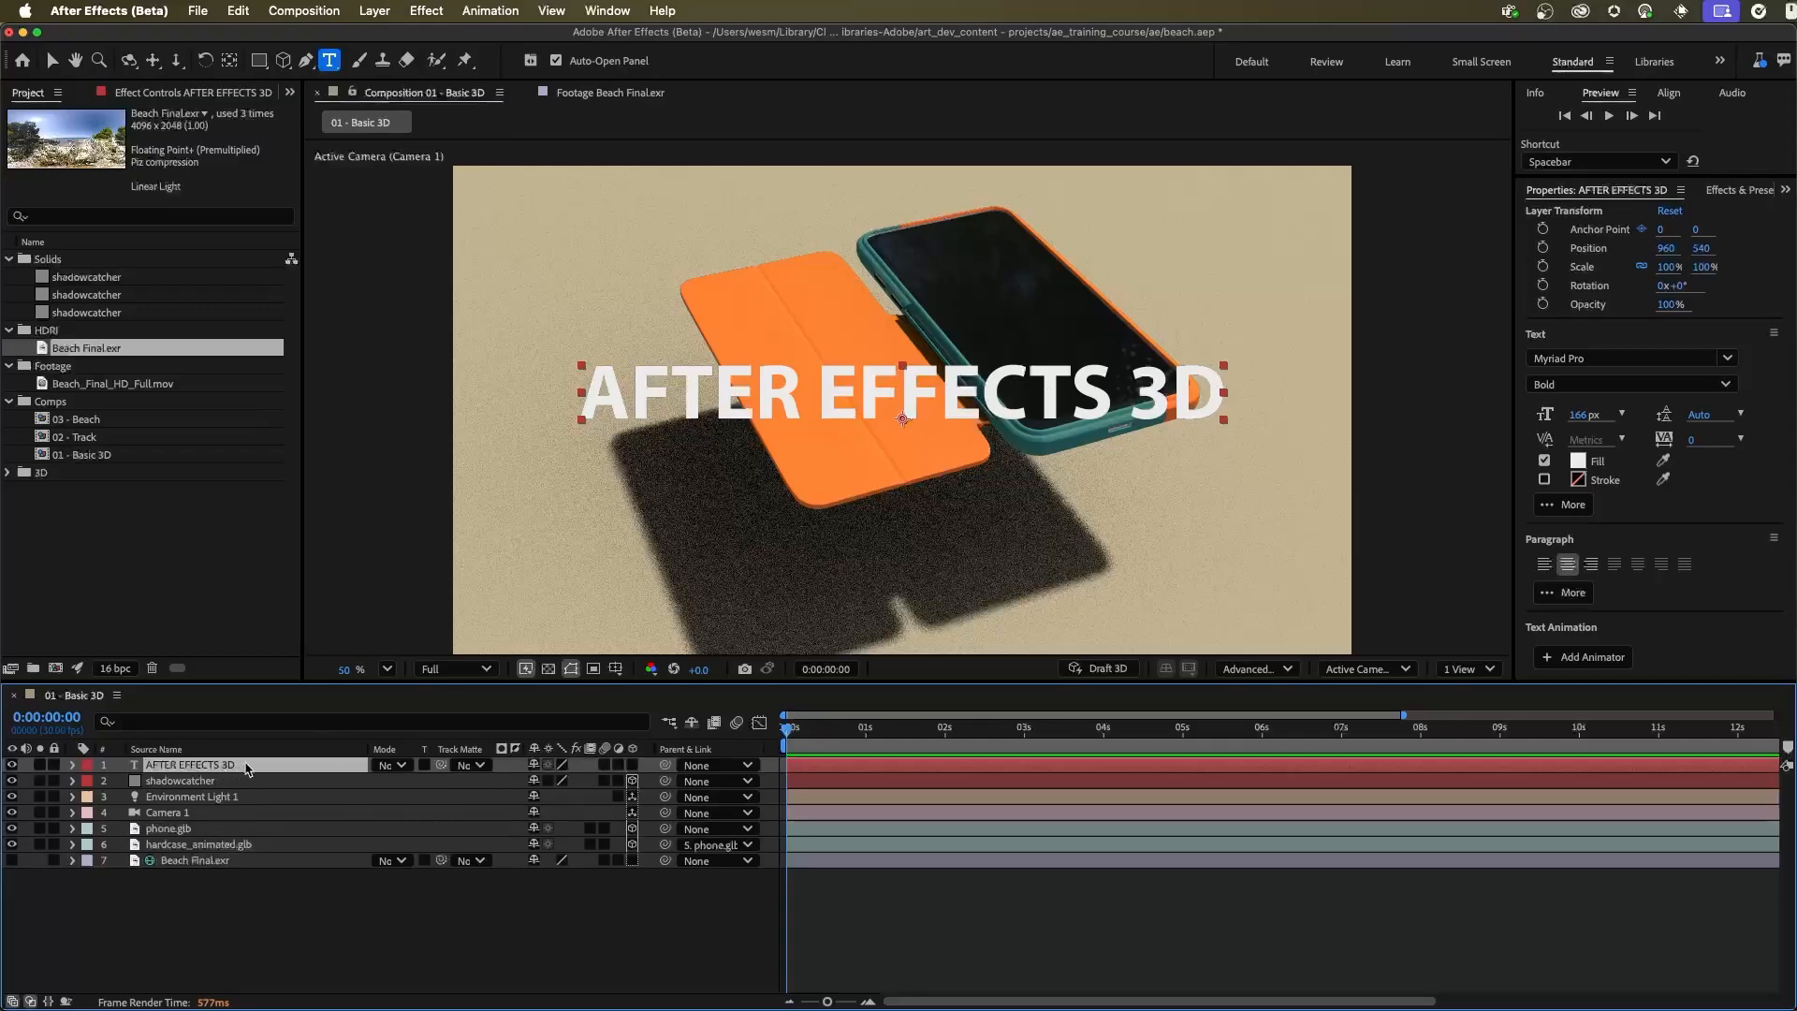
Move the AFTER EFFECTS 3D text layer below Camera 1, and place the shadowcatcher between it and phone.glb
drag(248, 769, 273, 826)
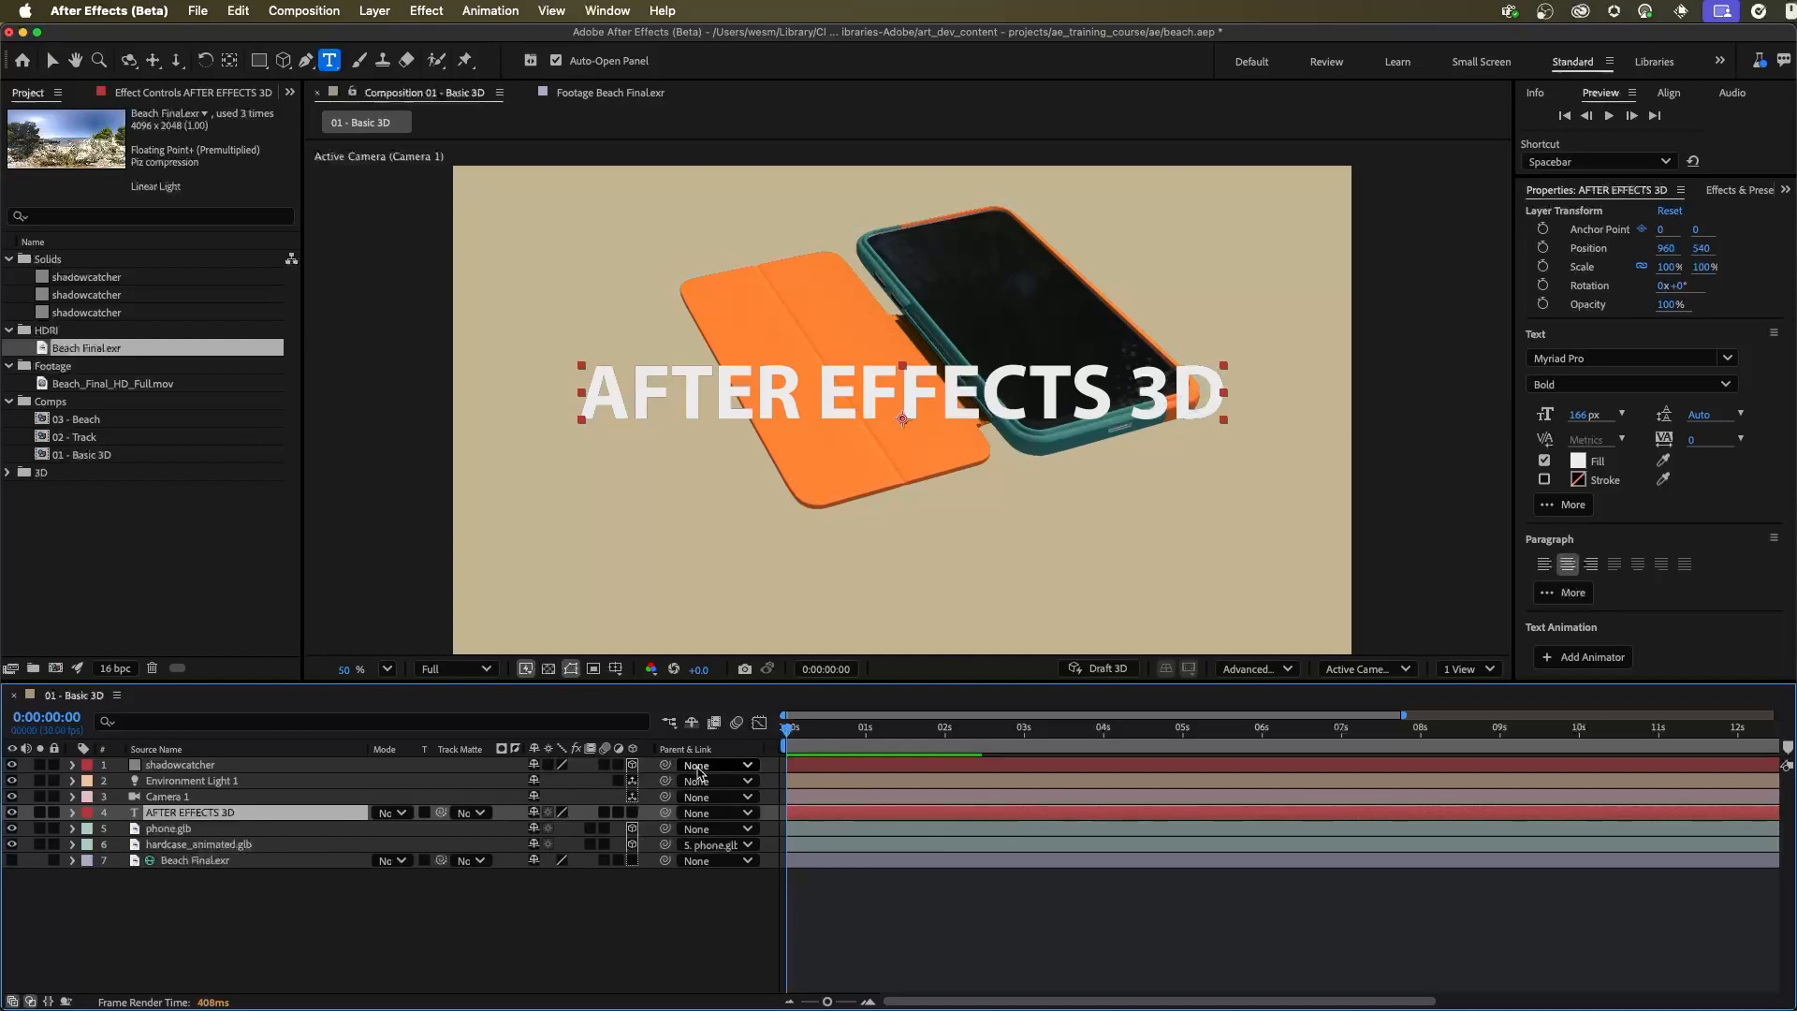
click(180, 764)
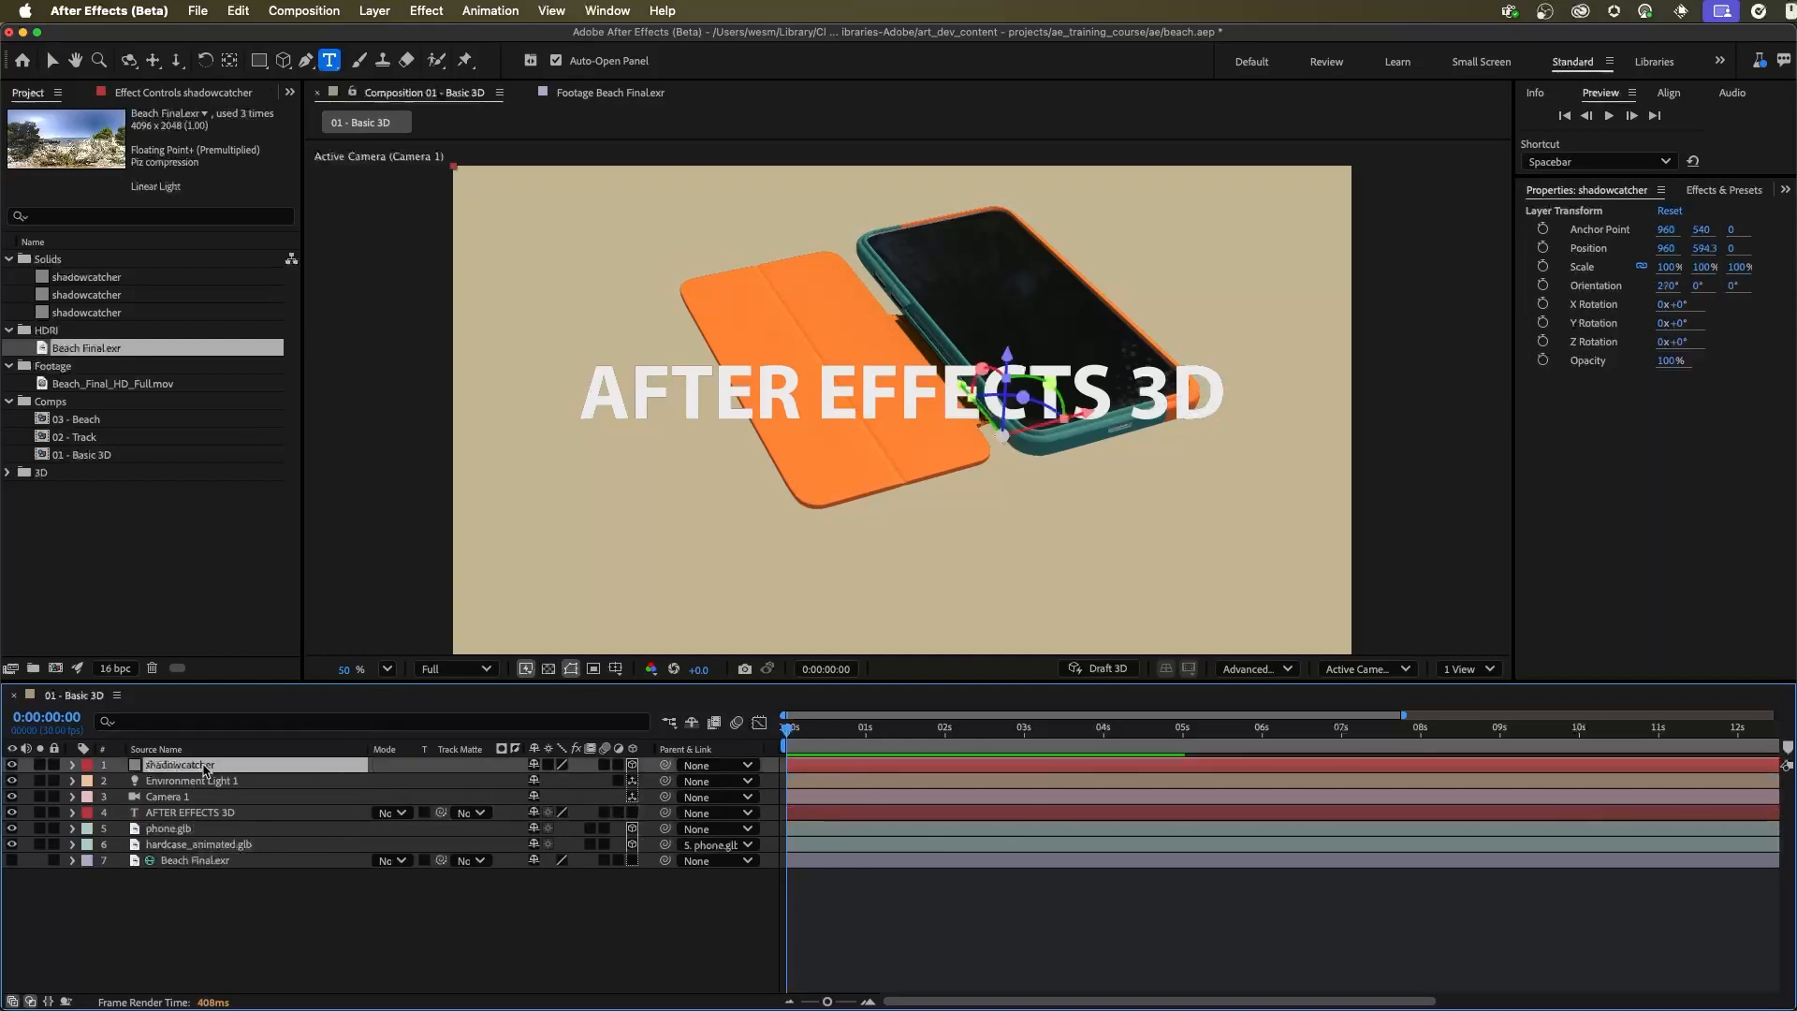
drag(177, 771, 213, 824)
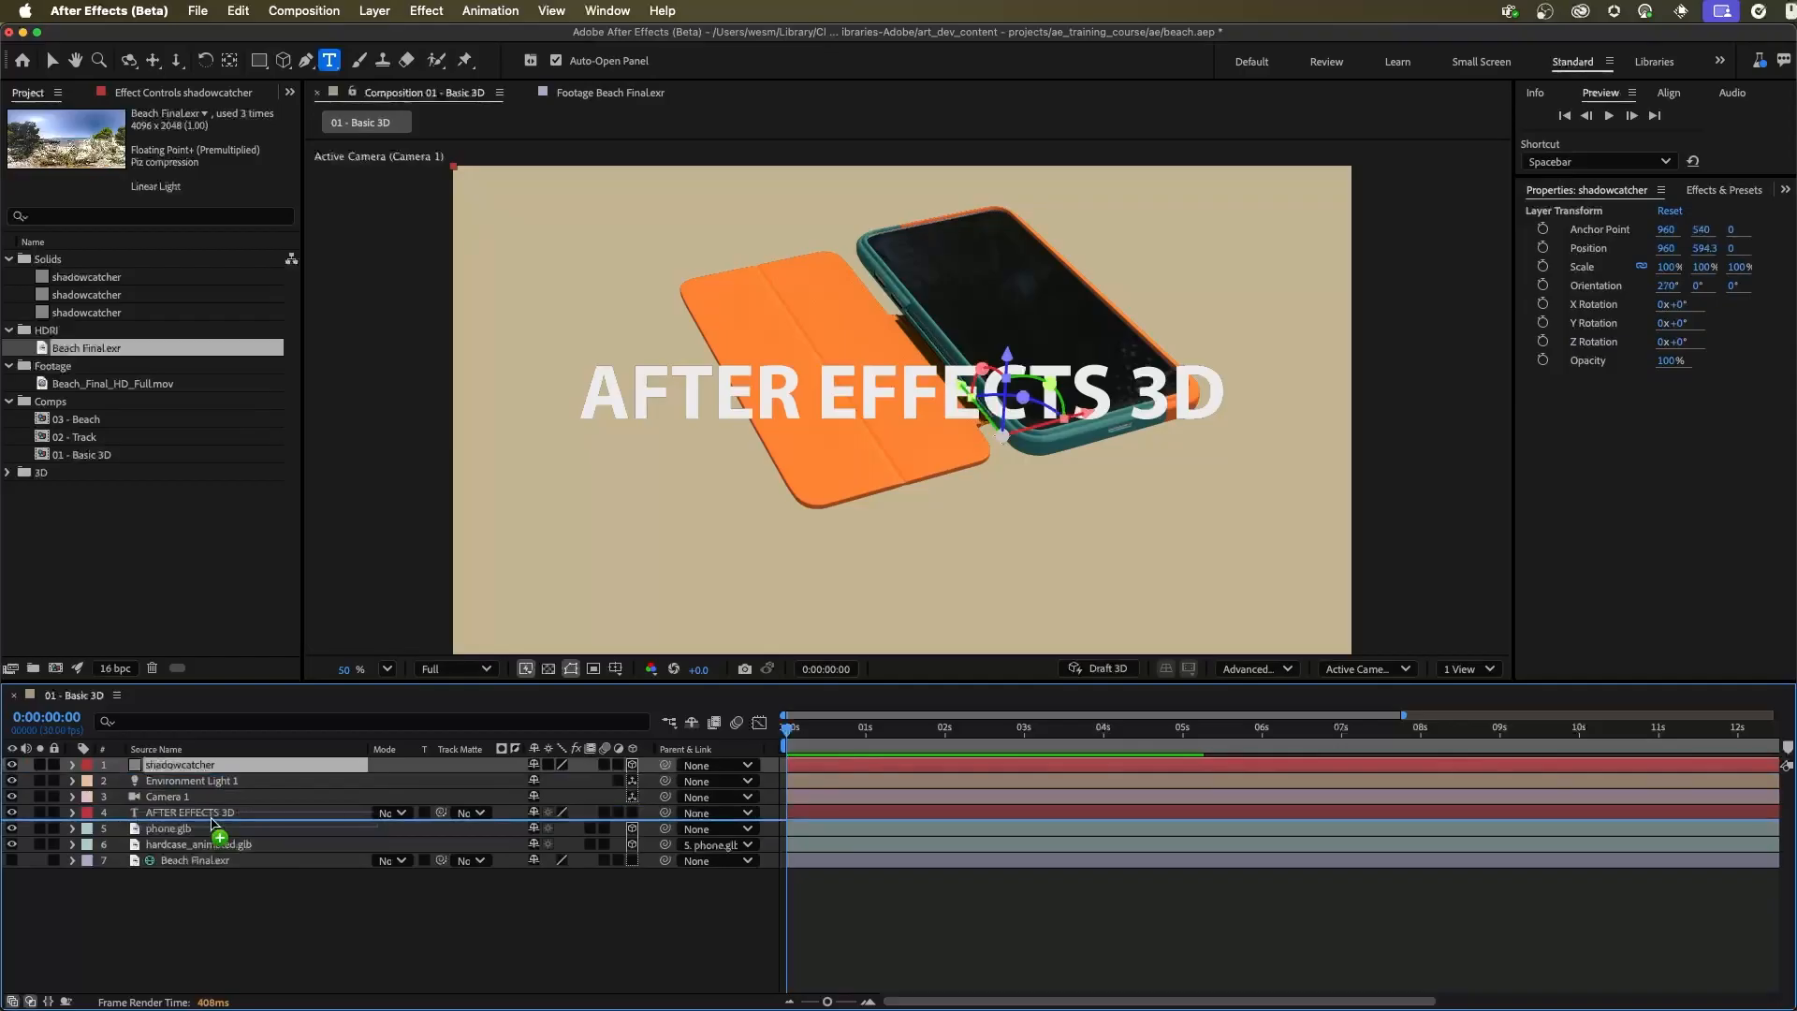
drag(213, 824, 212, 822)
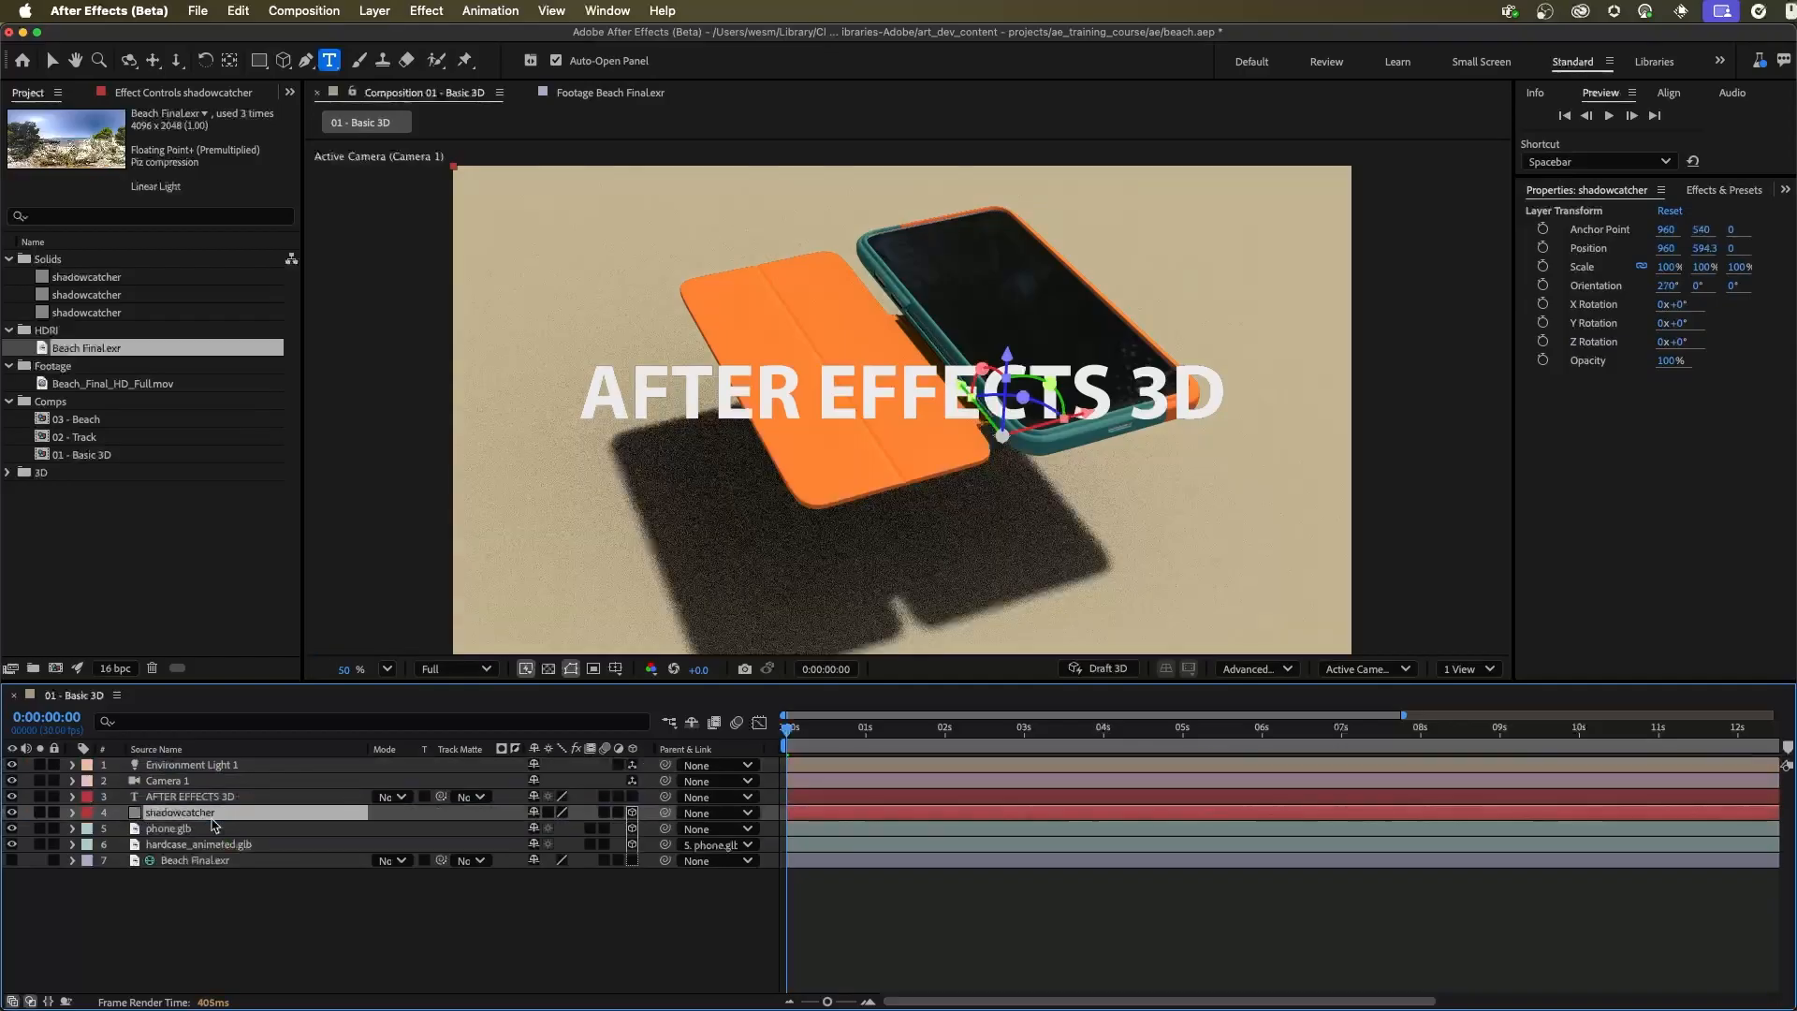
right_click(622, 840)
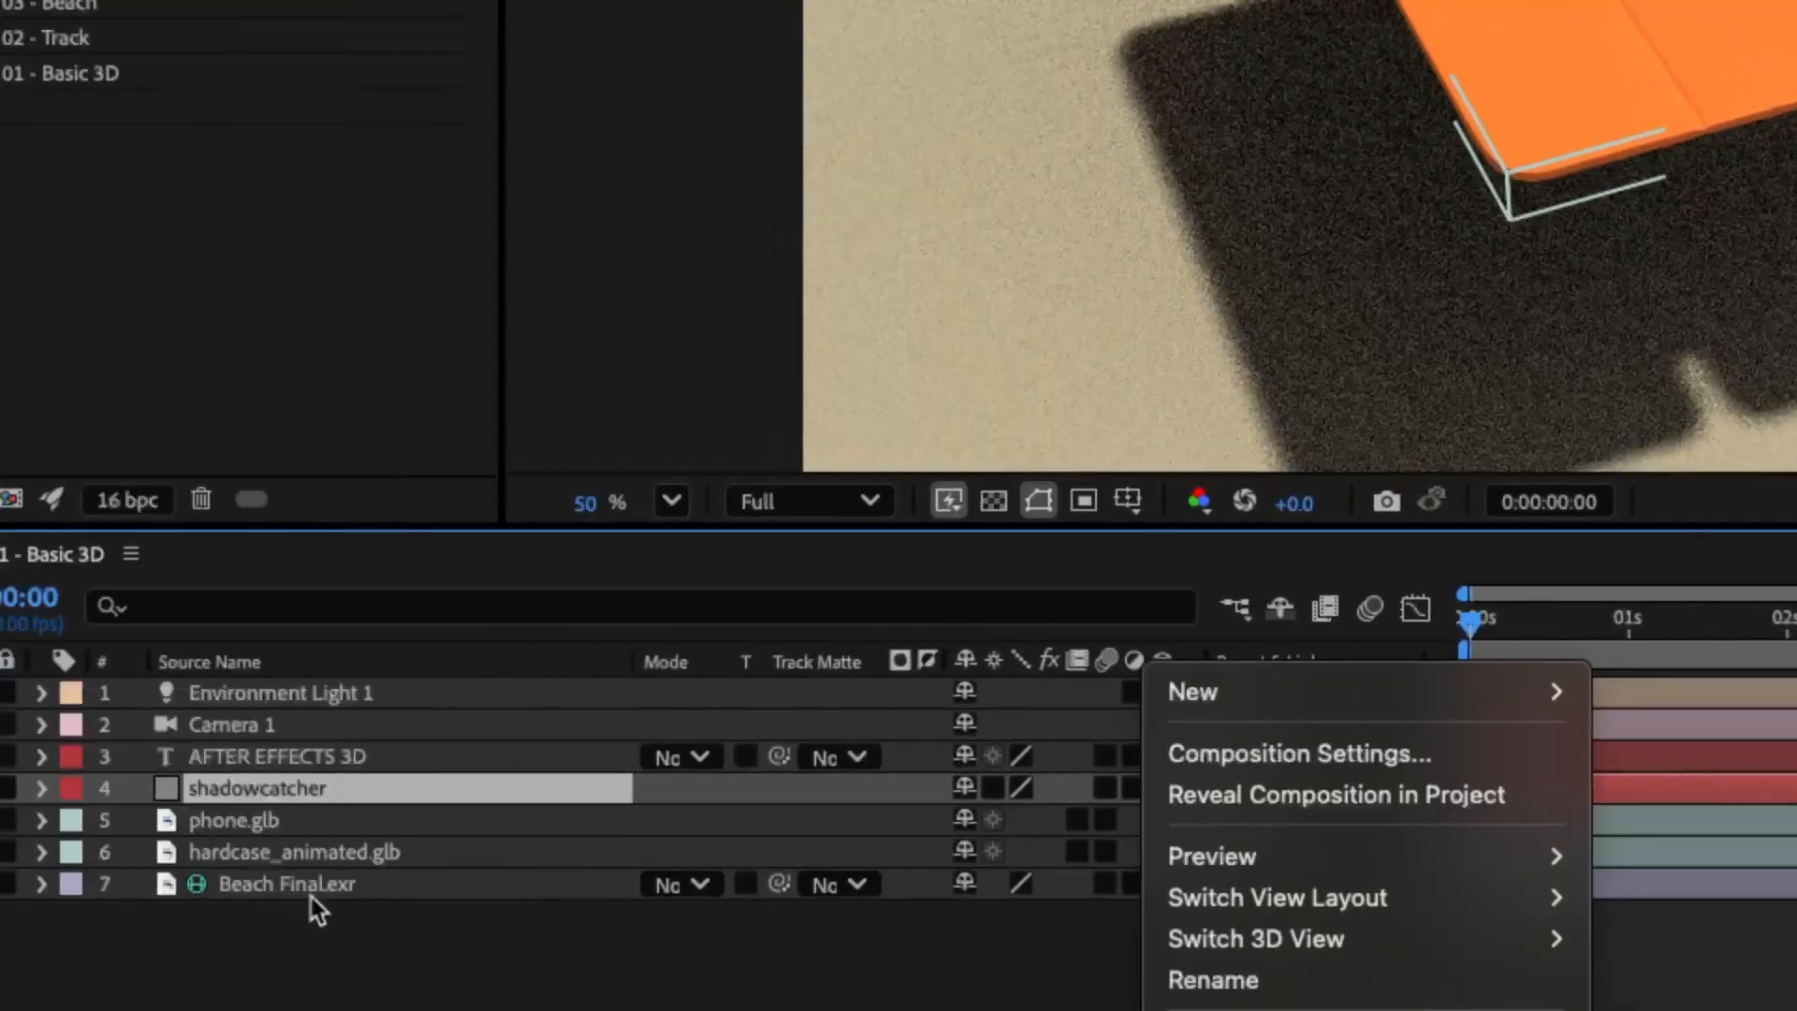
click(159, 931)
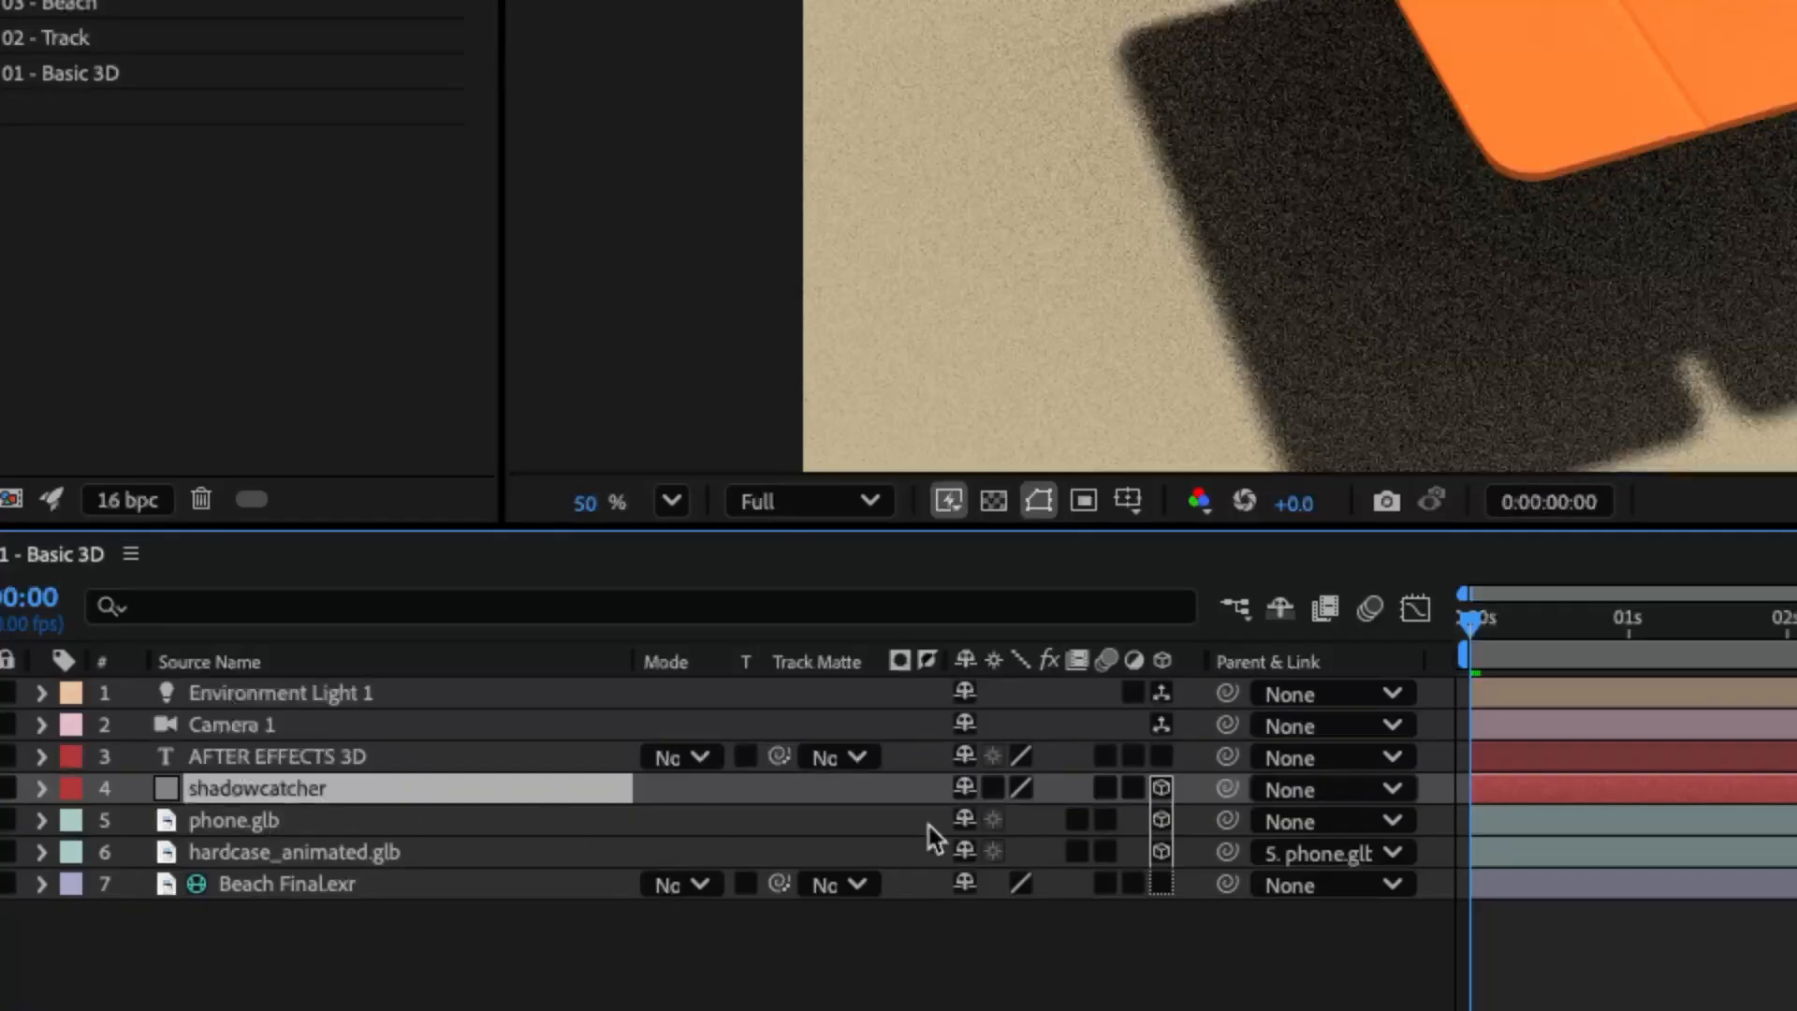
click(1160, 788)
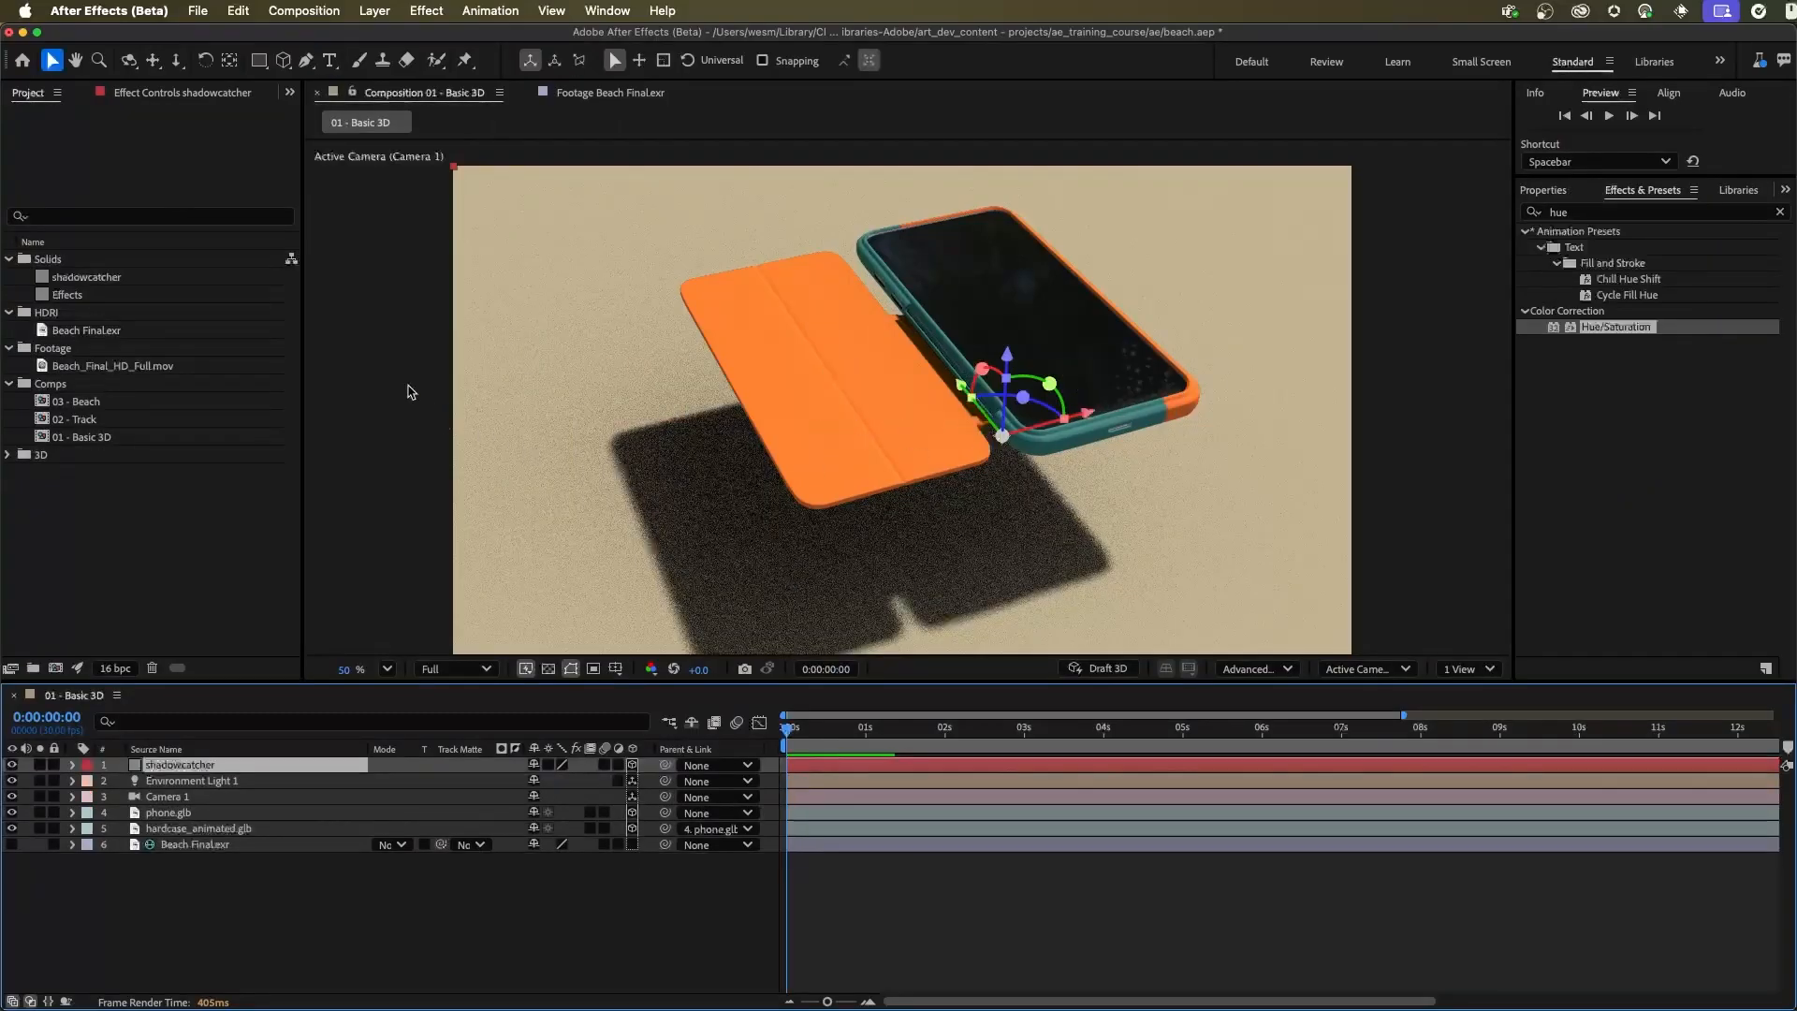
click(173, 815)
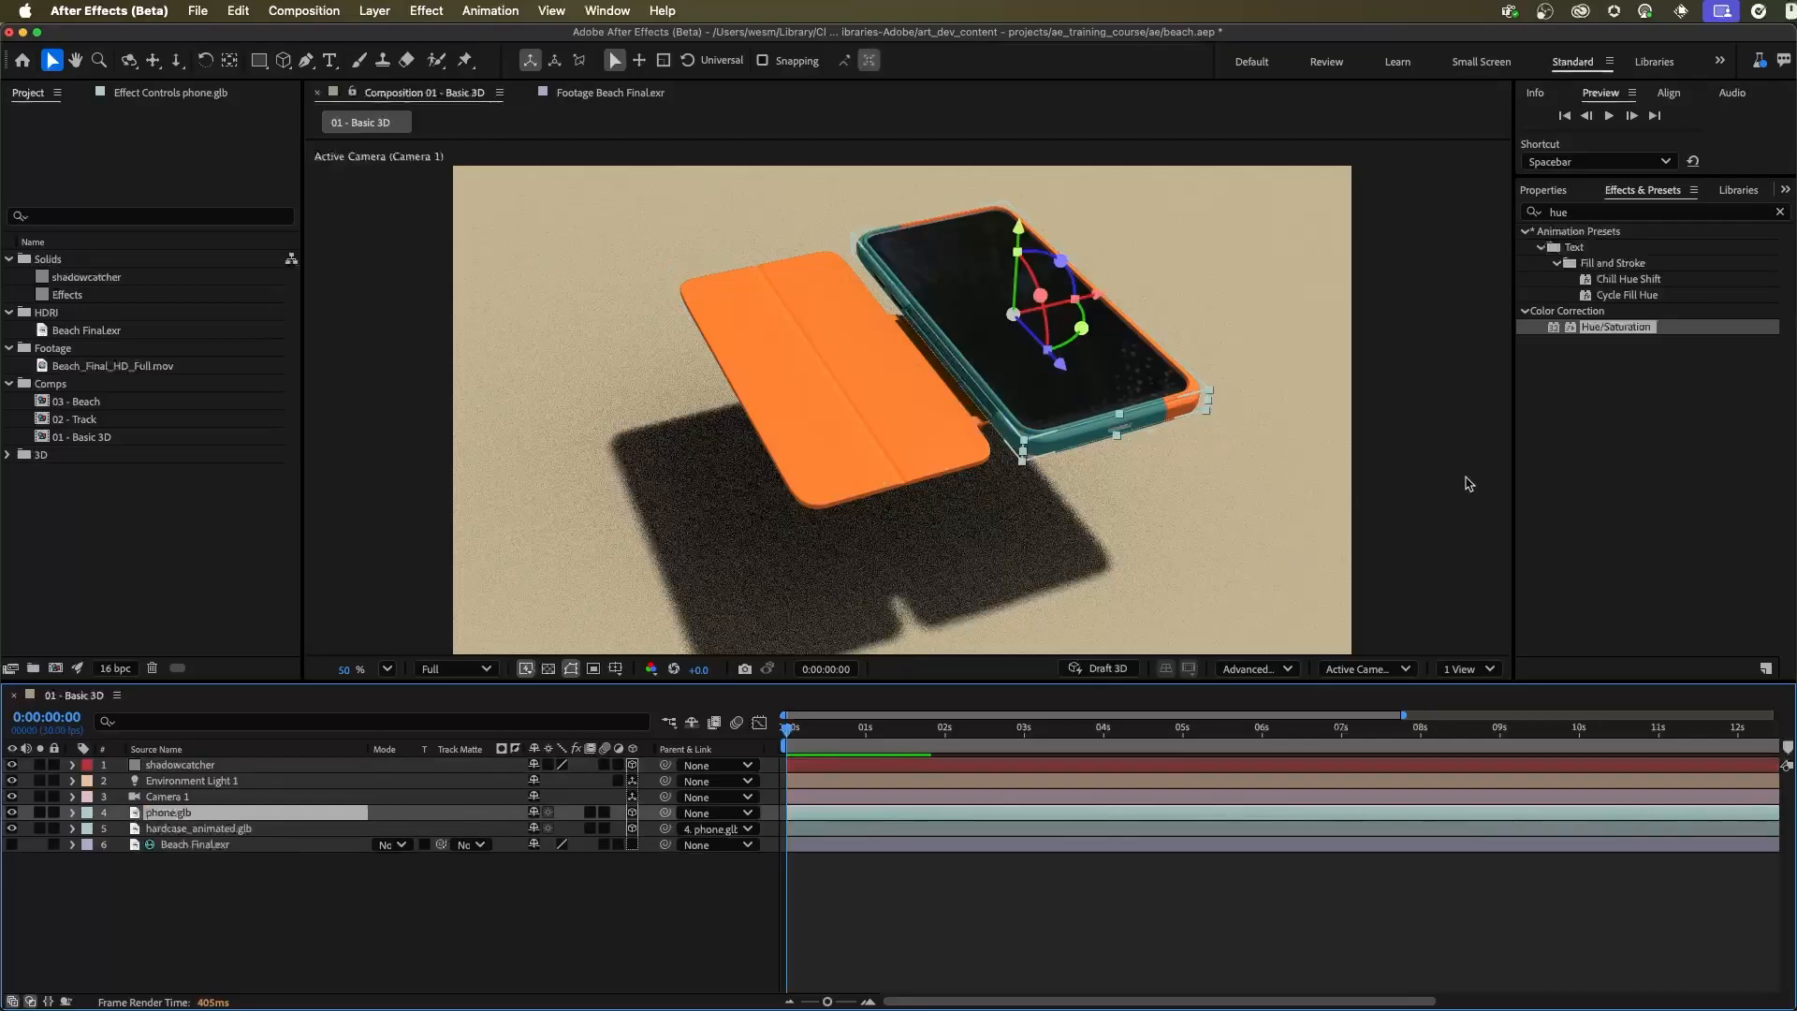
drag(1610, 335, 1667, 361)
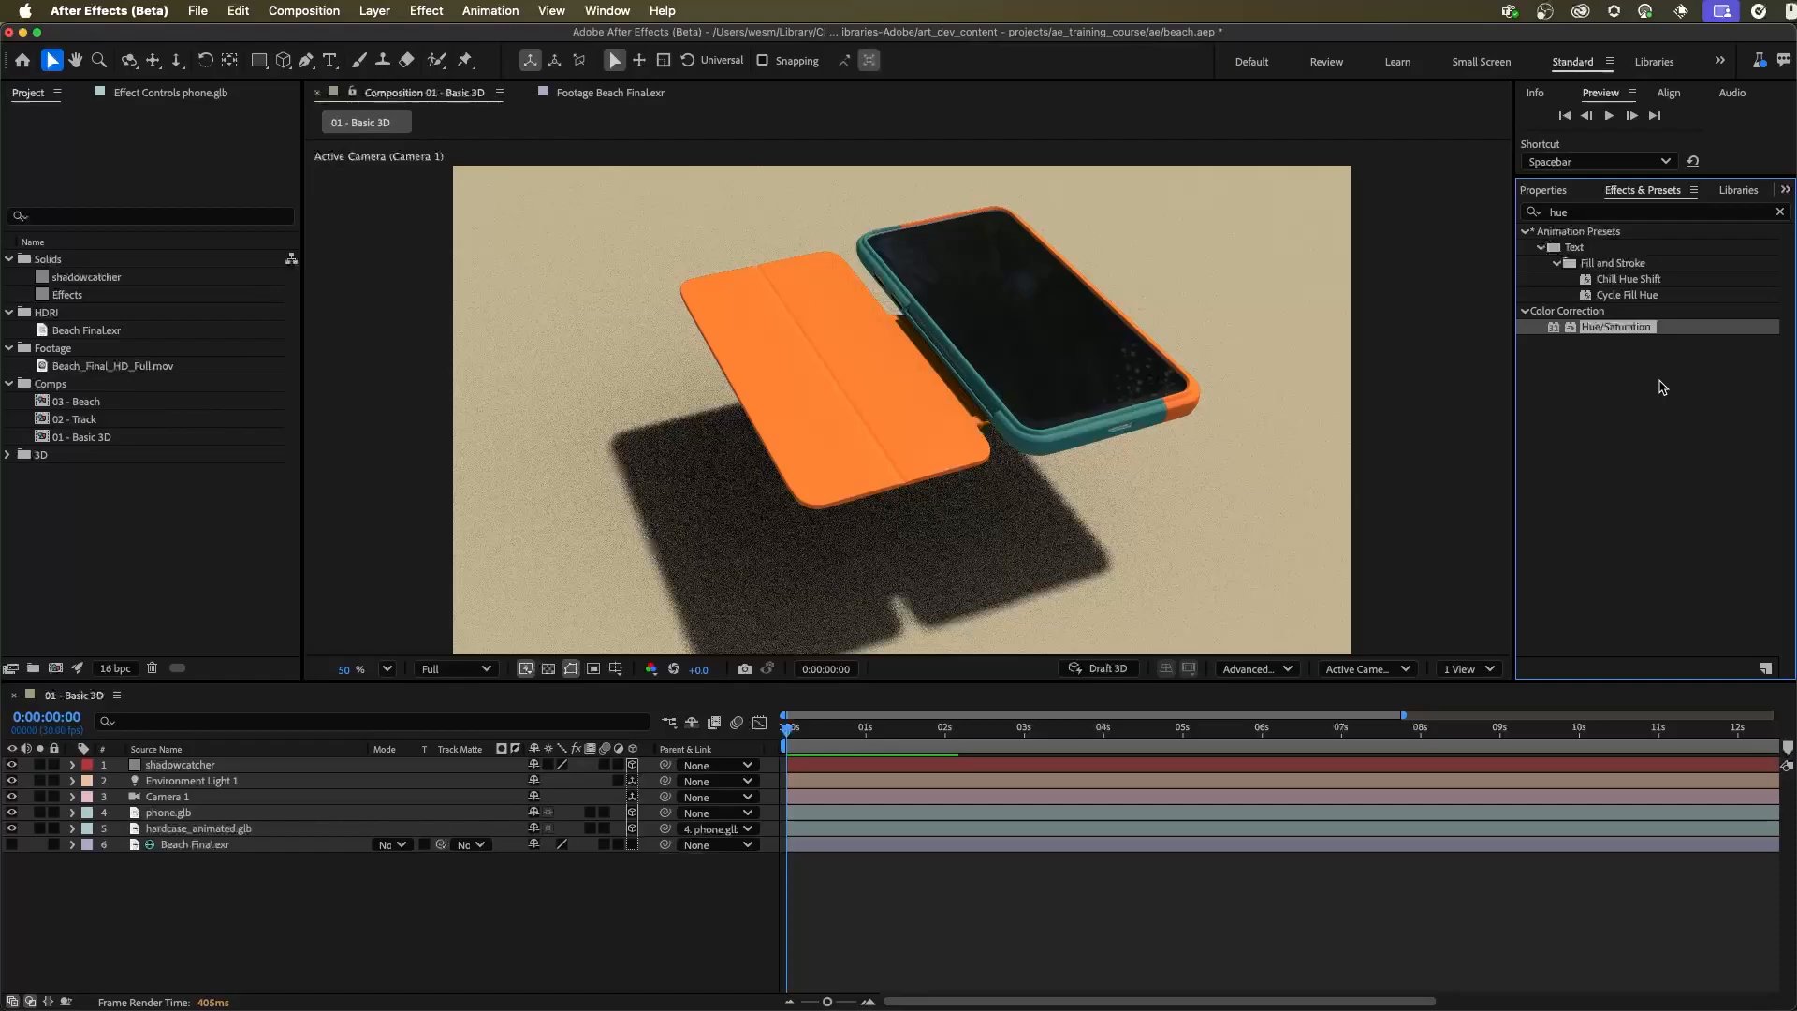
click(178, 880)
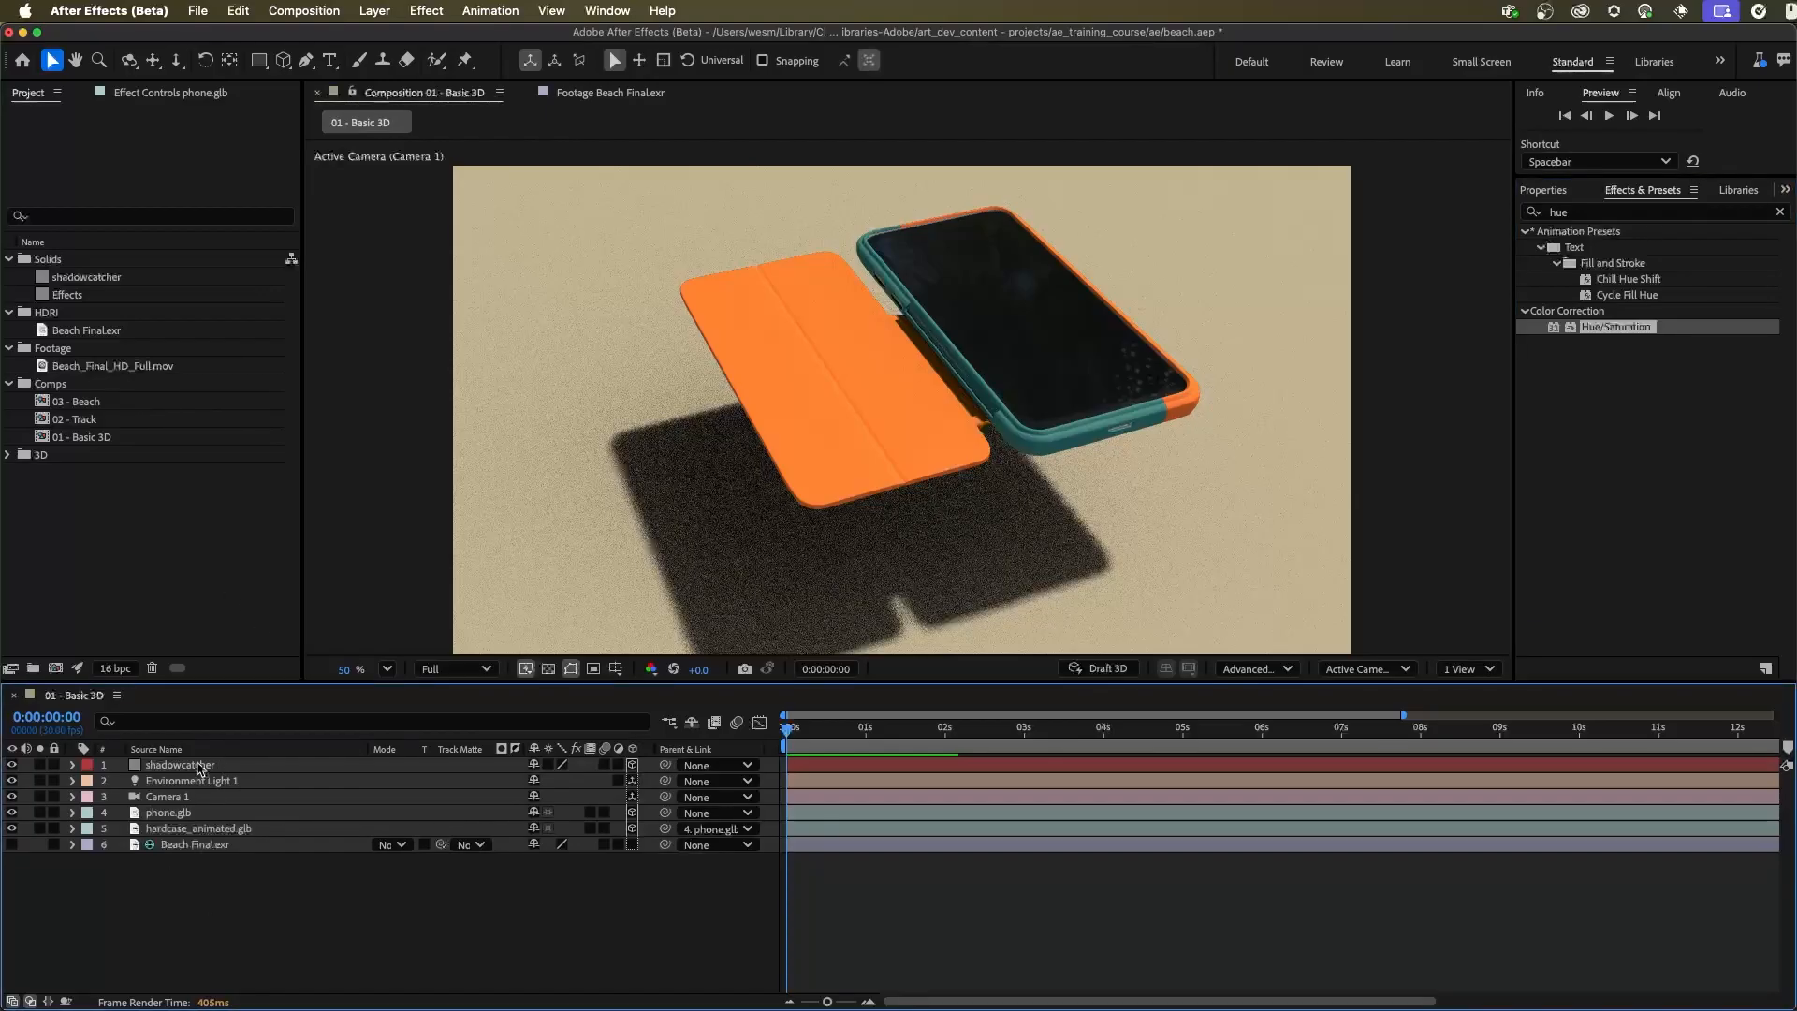
Create a gray 1920 x 1080 px solid named Effects above the shadowcatcher layer
click(202, 767)
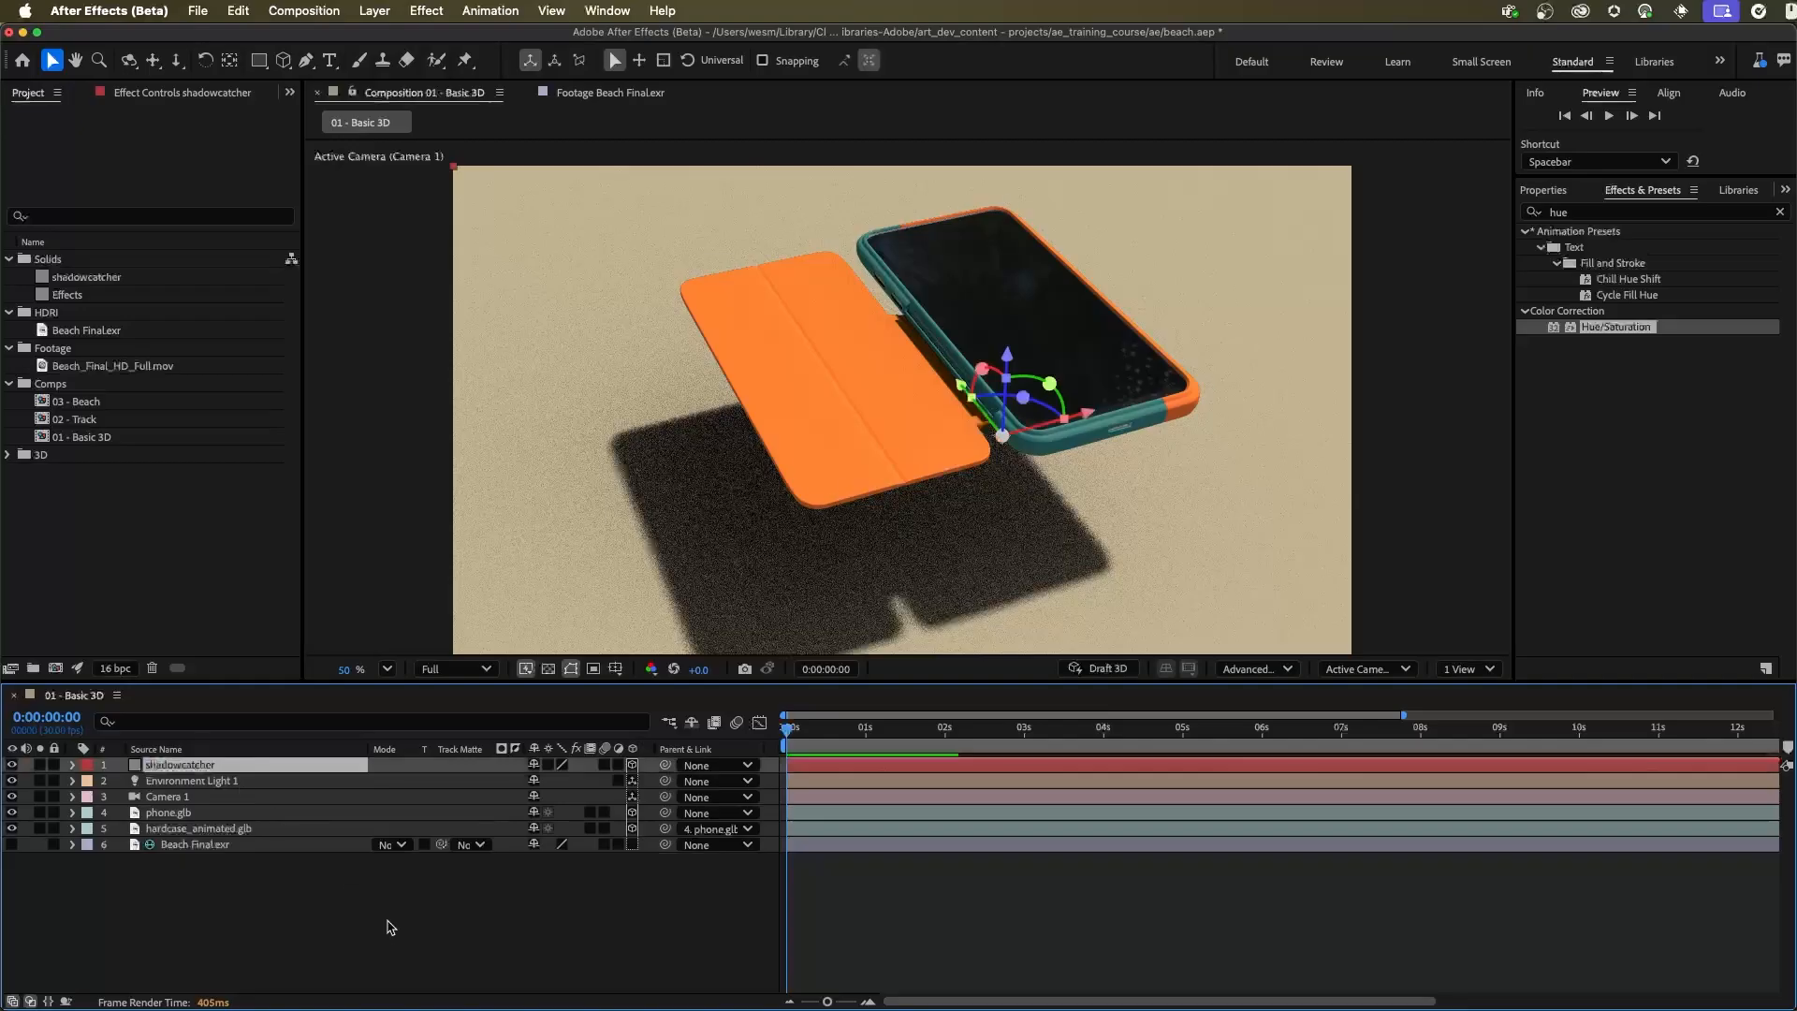
click(374, 10)
mouse_move(397, 39)
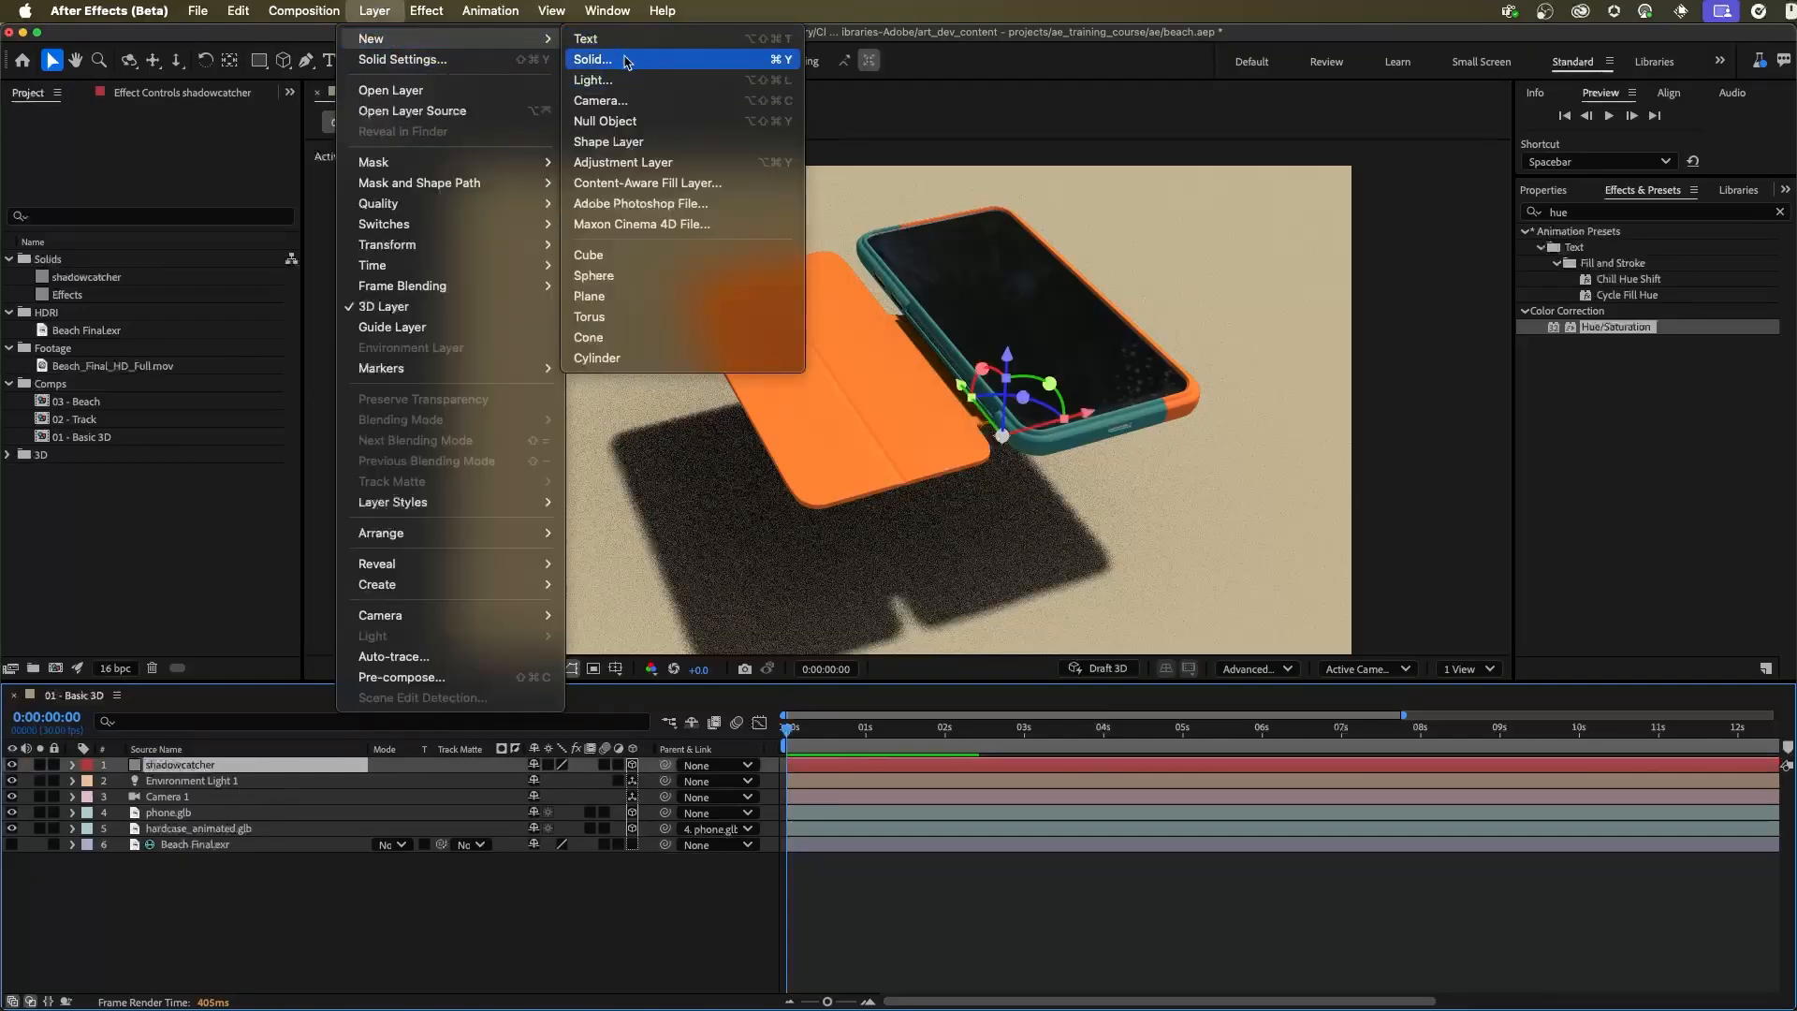
click(593, 59)
text(ect)
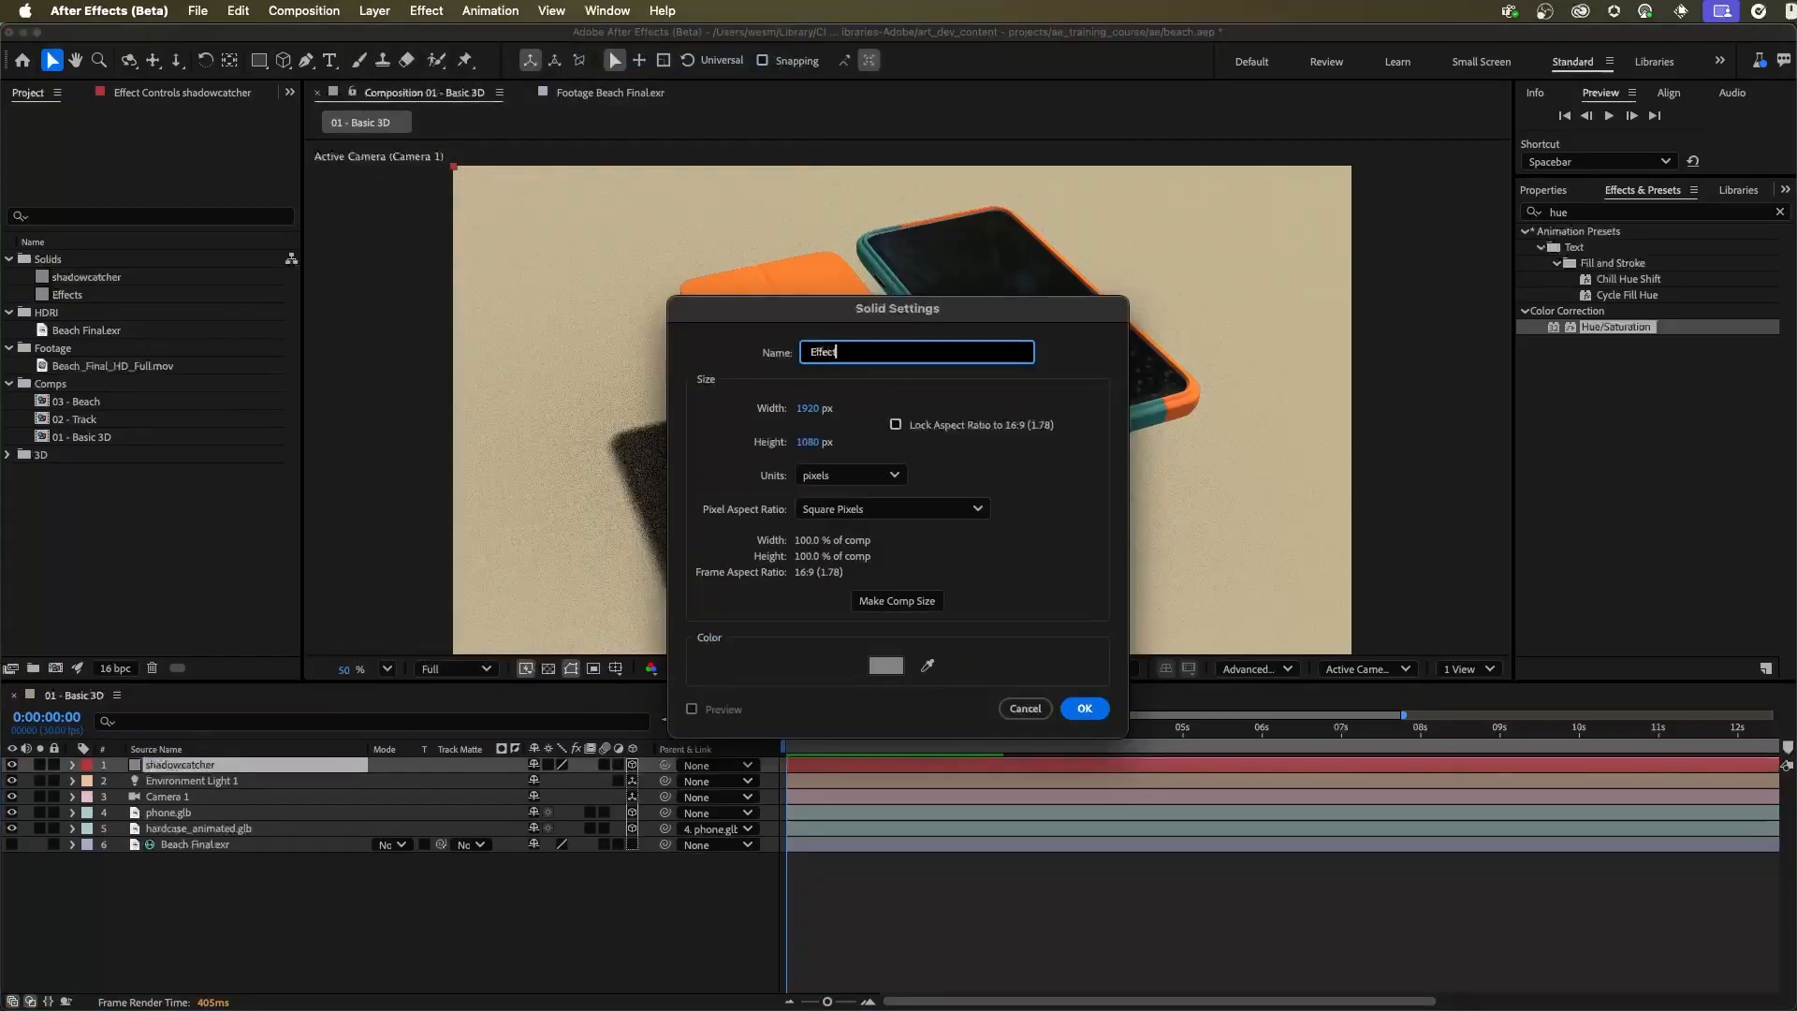
text(ffects)
click(1084, 708)
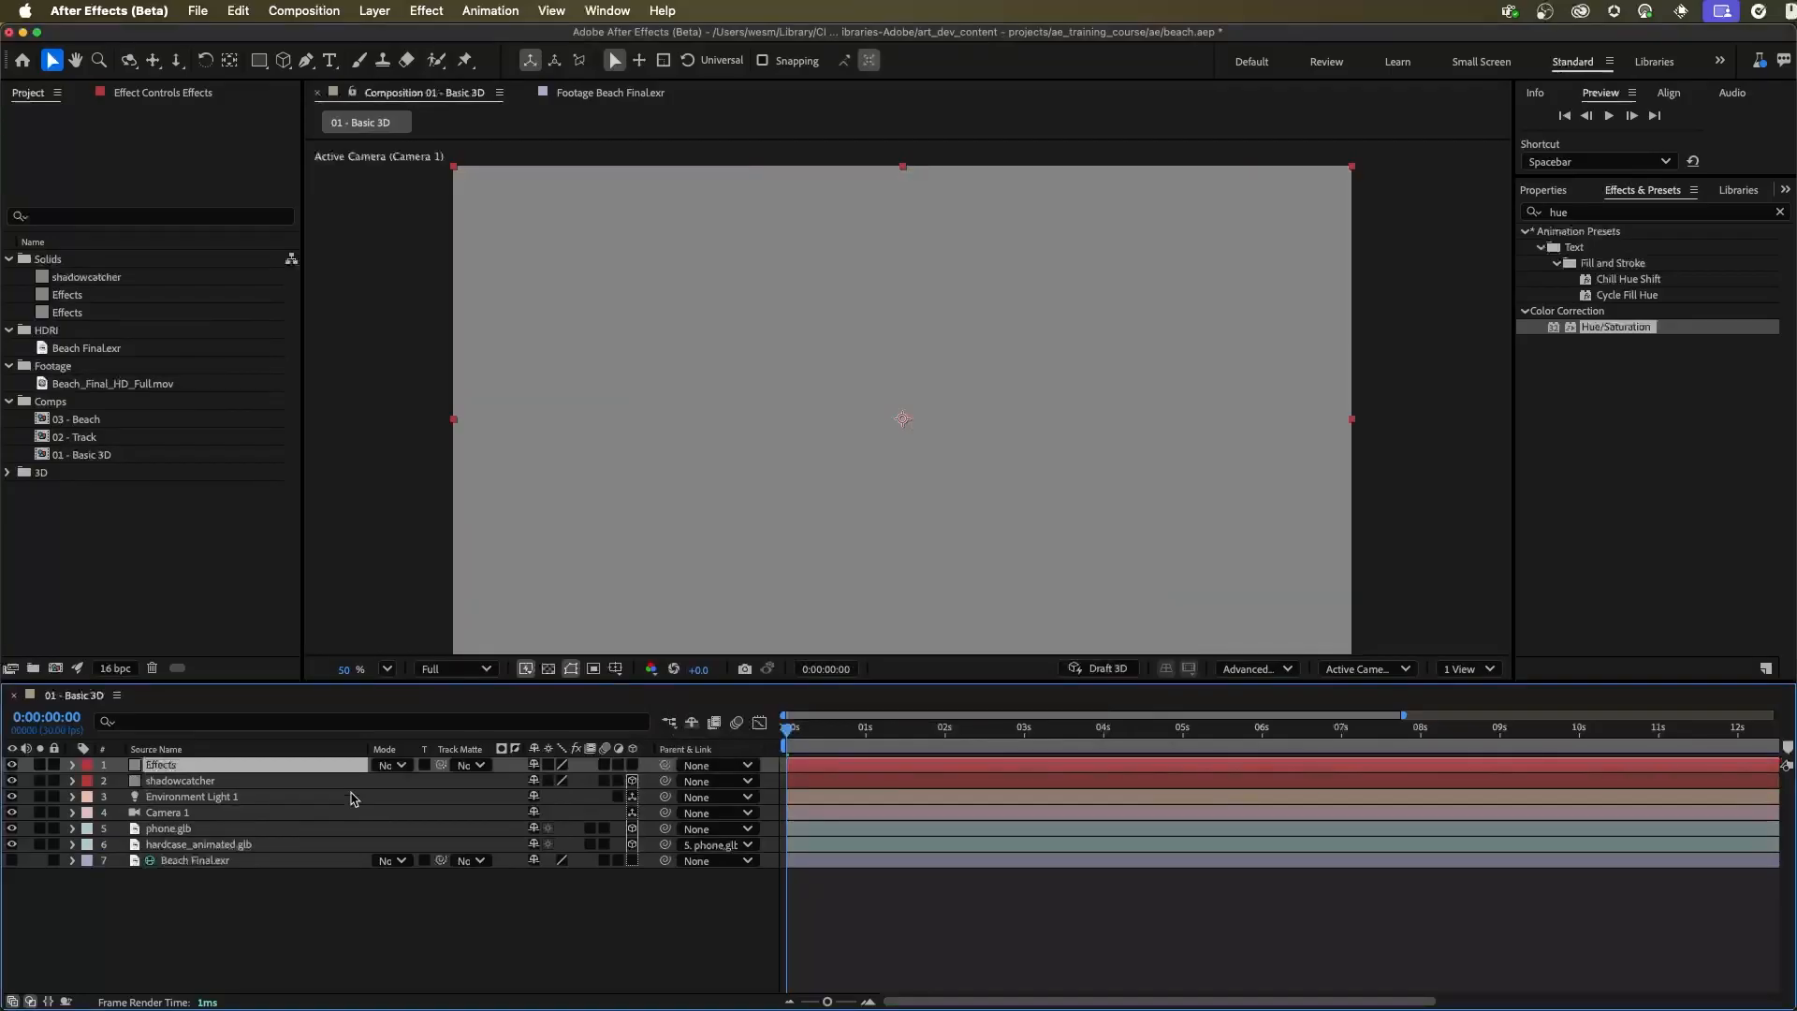
Apply the Calculations effect to the Effects layer
click(195, 98)
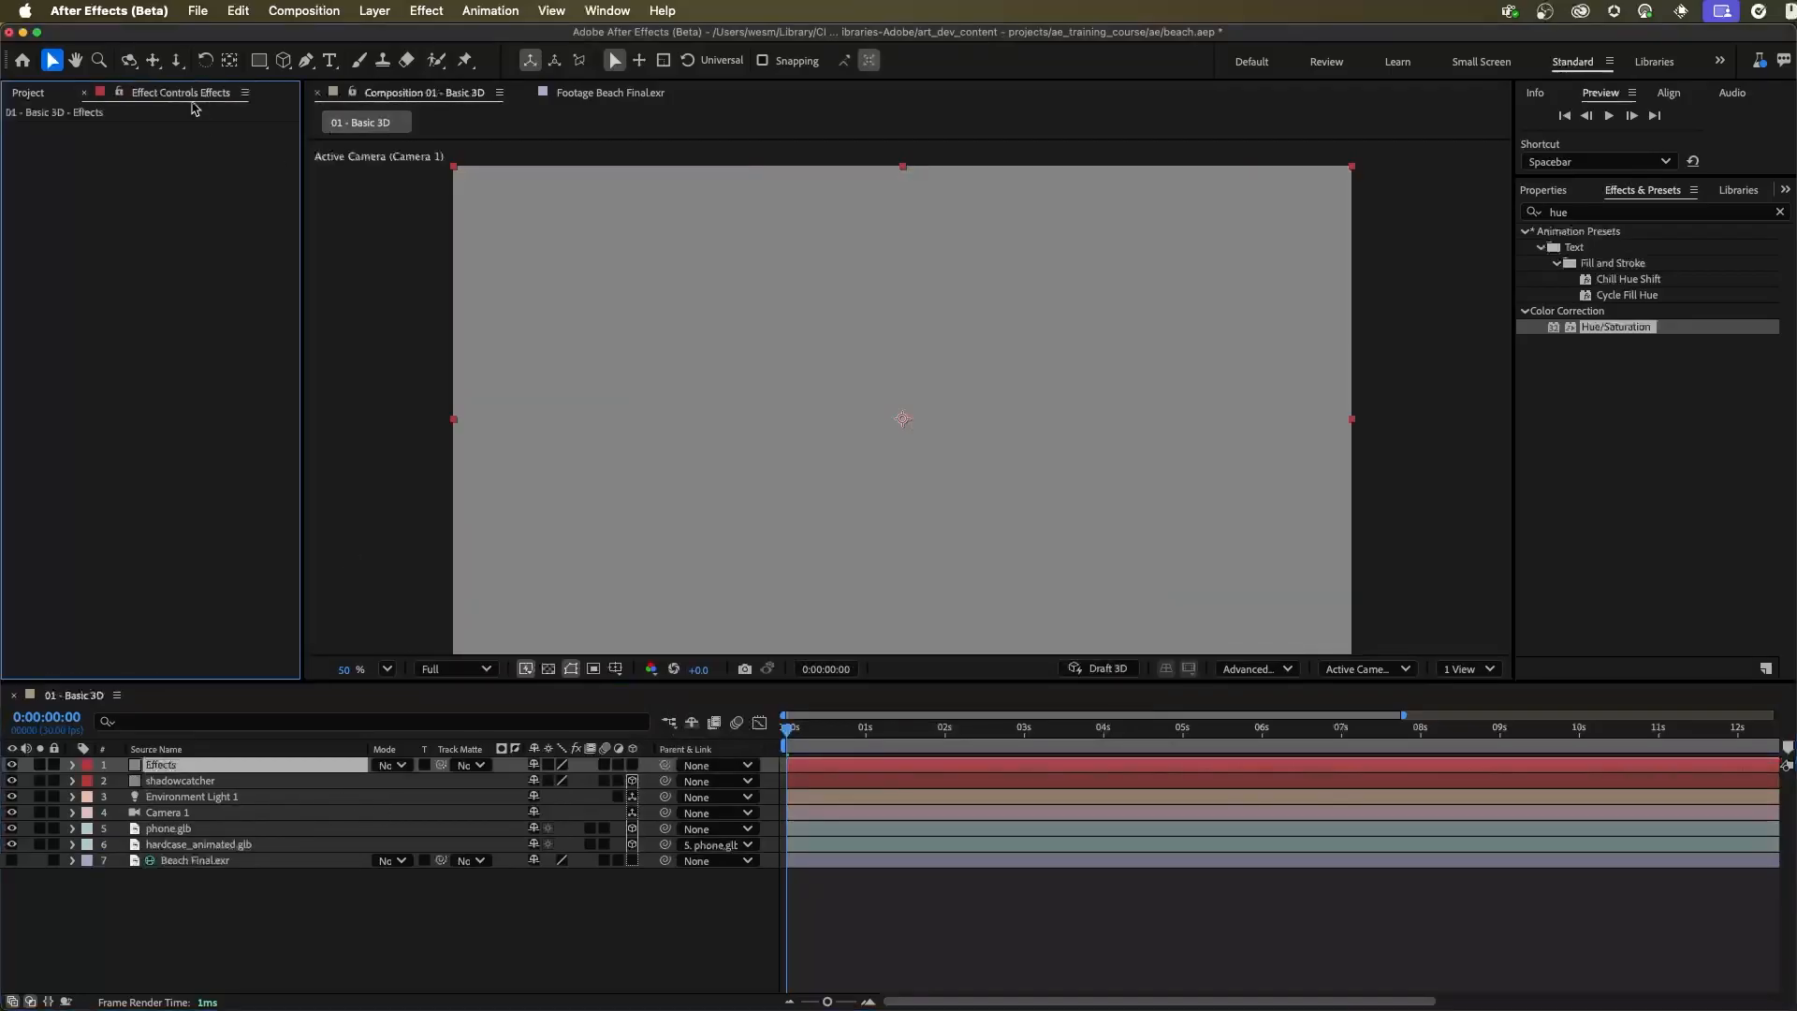
click(1572, 213)
drag(1571, 213, 1493, 214)
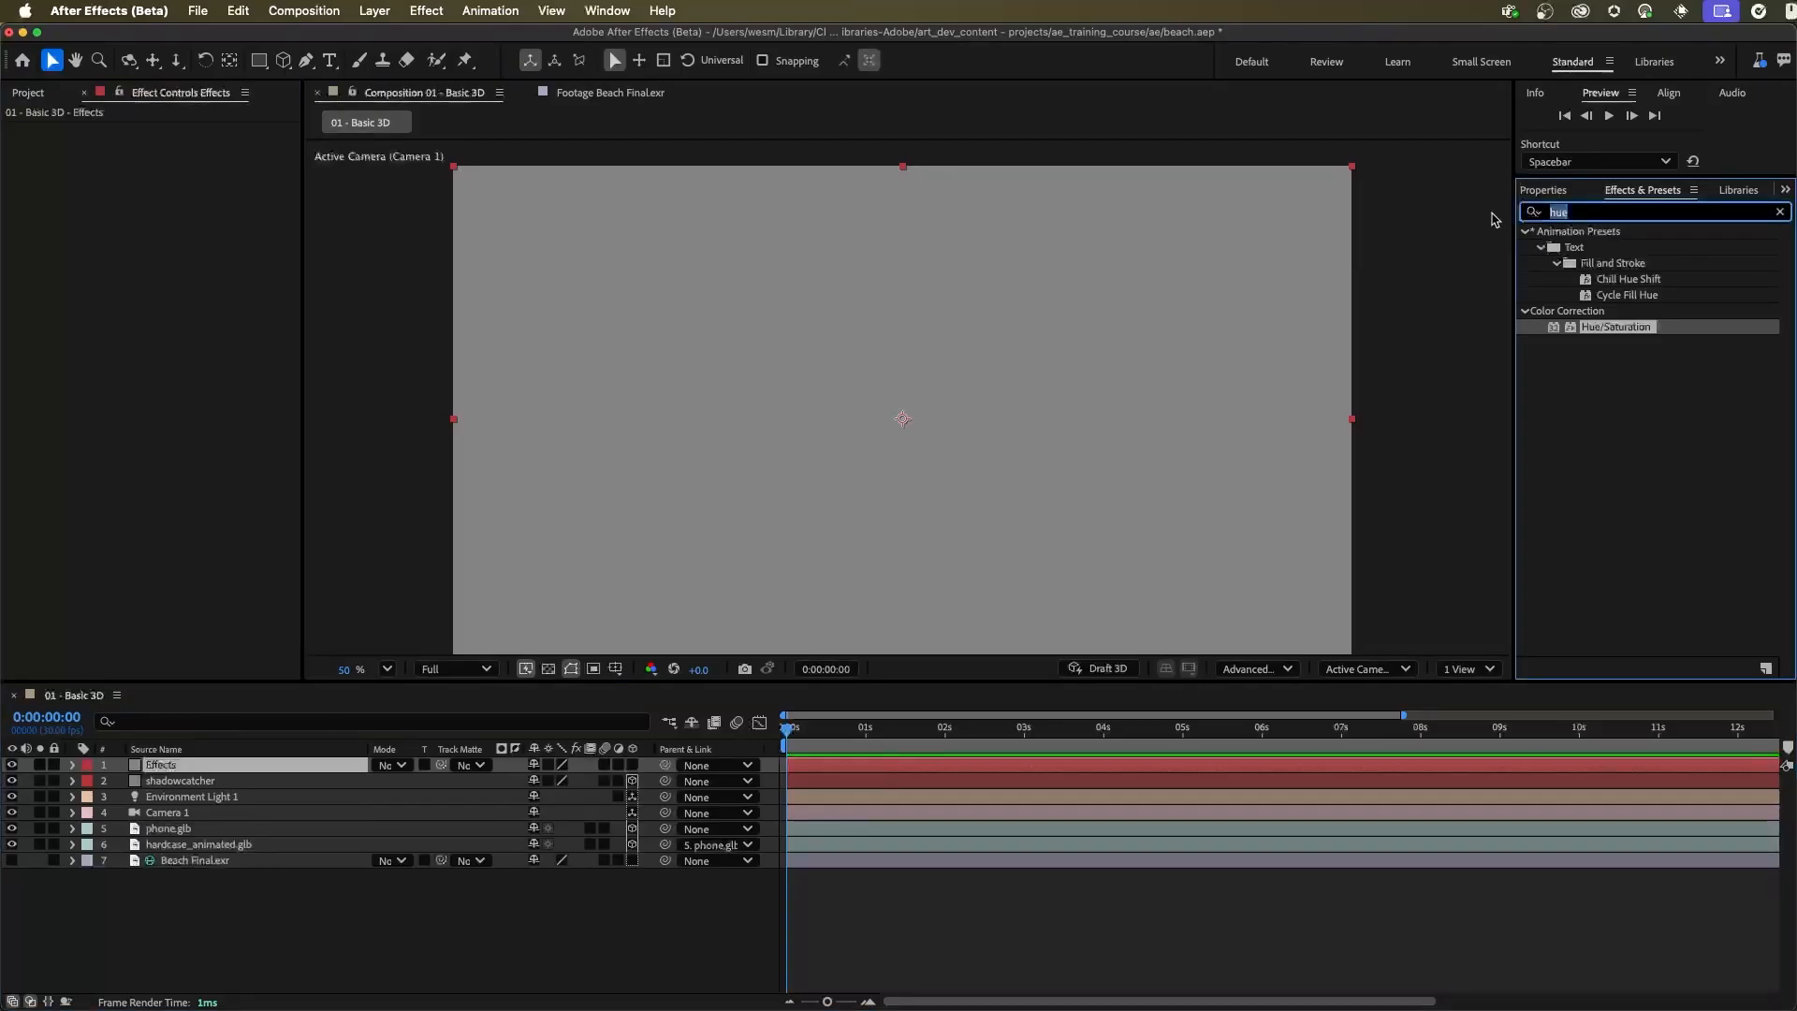
text(cal)
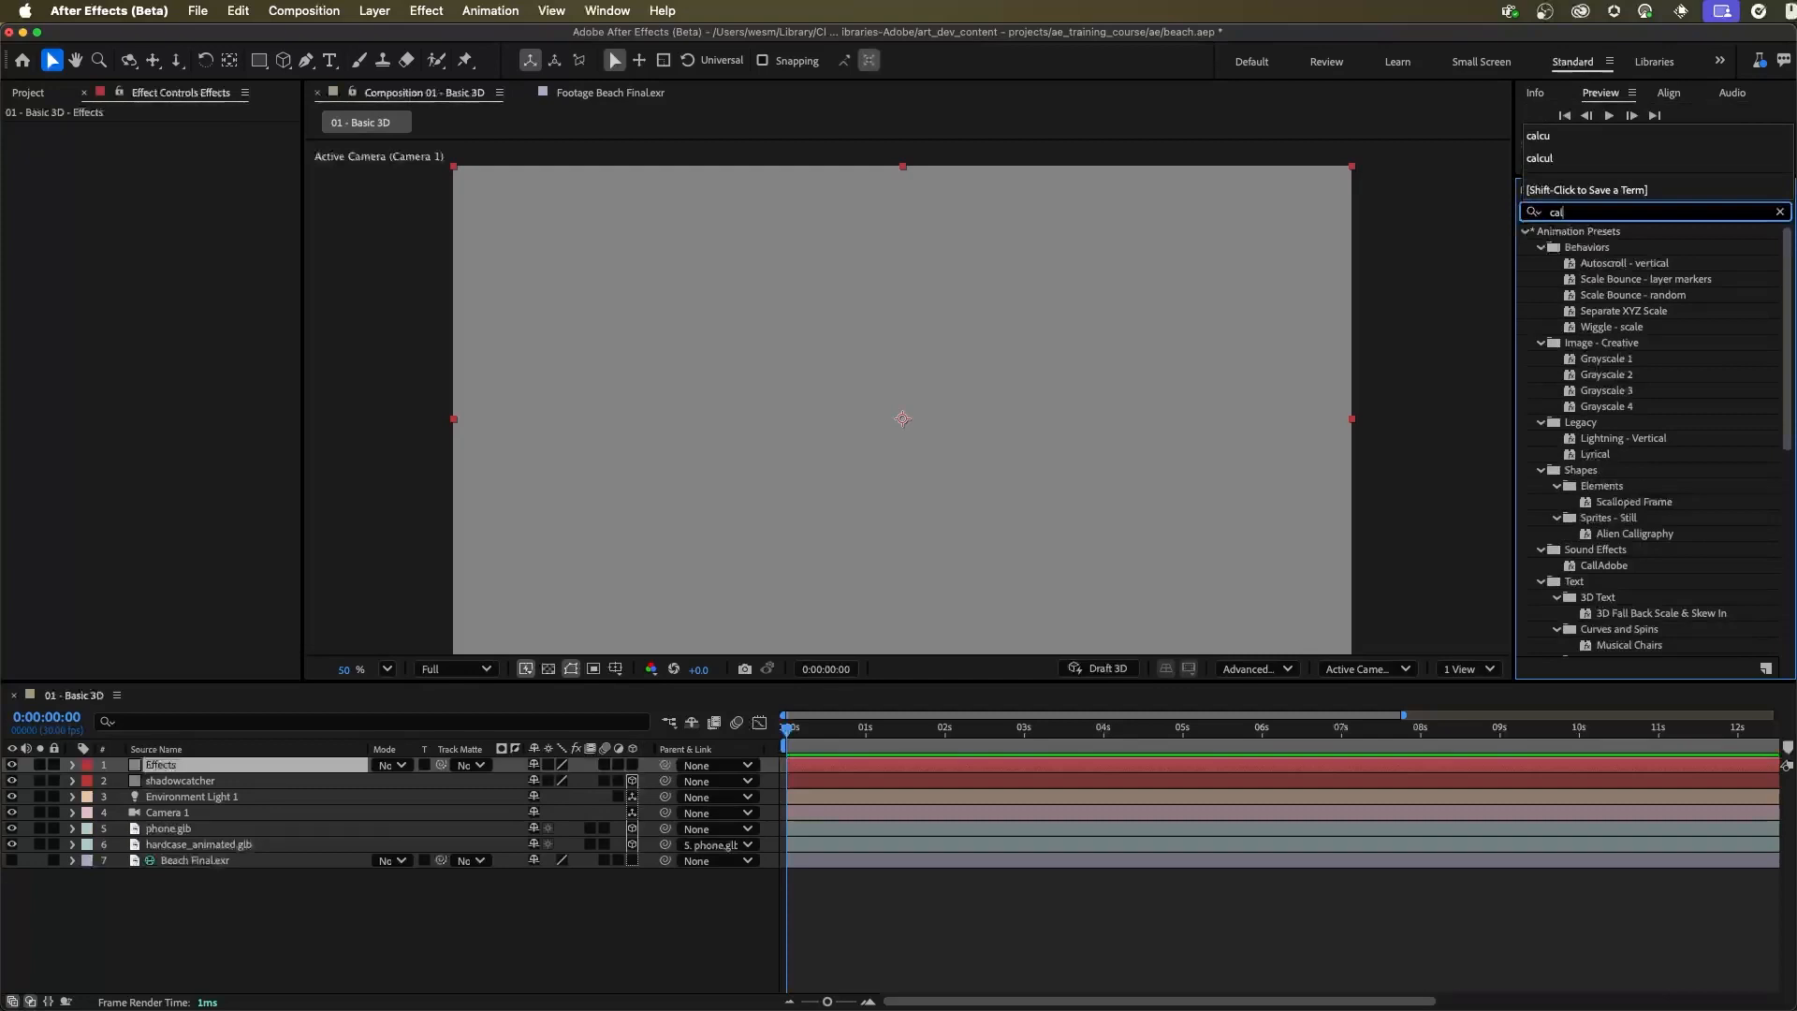
text(c)
drag(1591, 247, 683, 374)
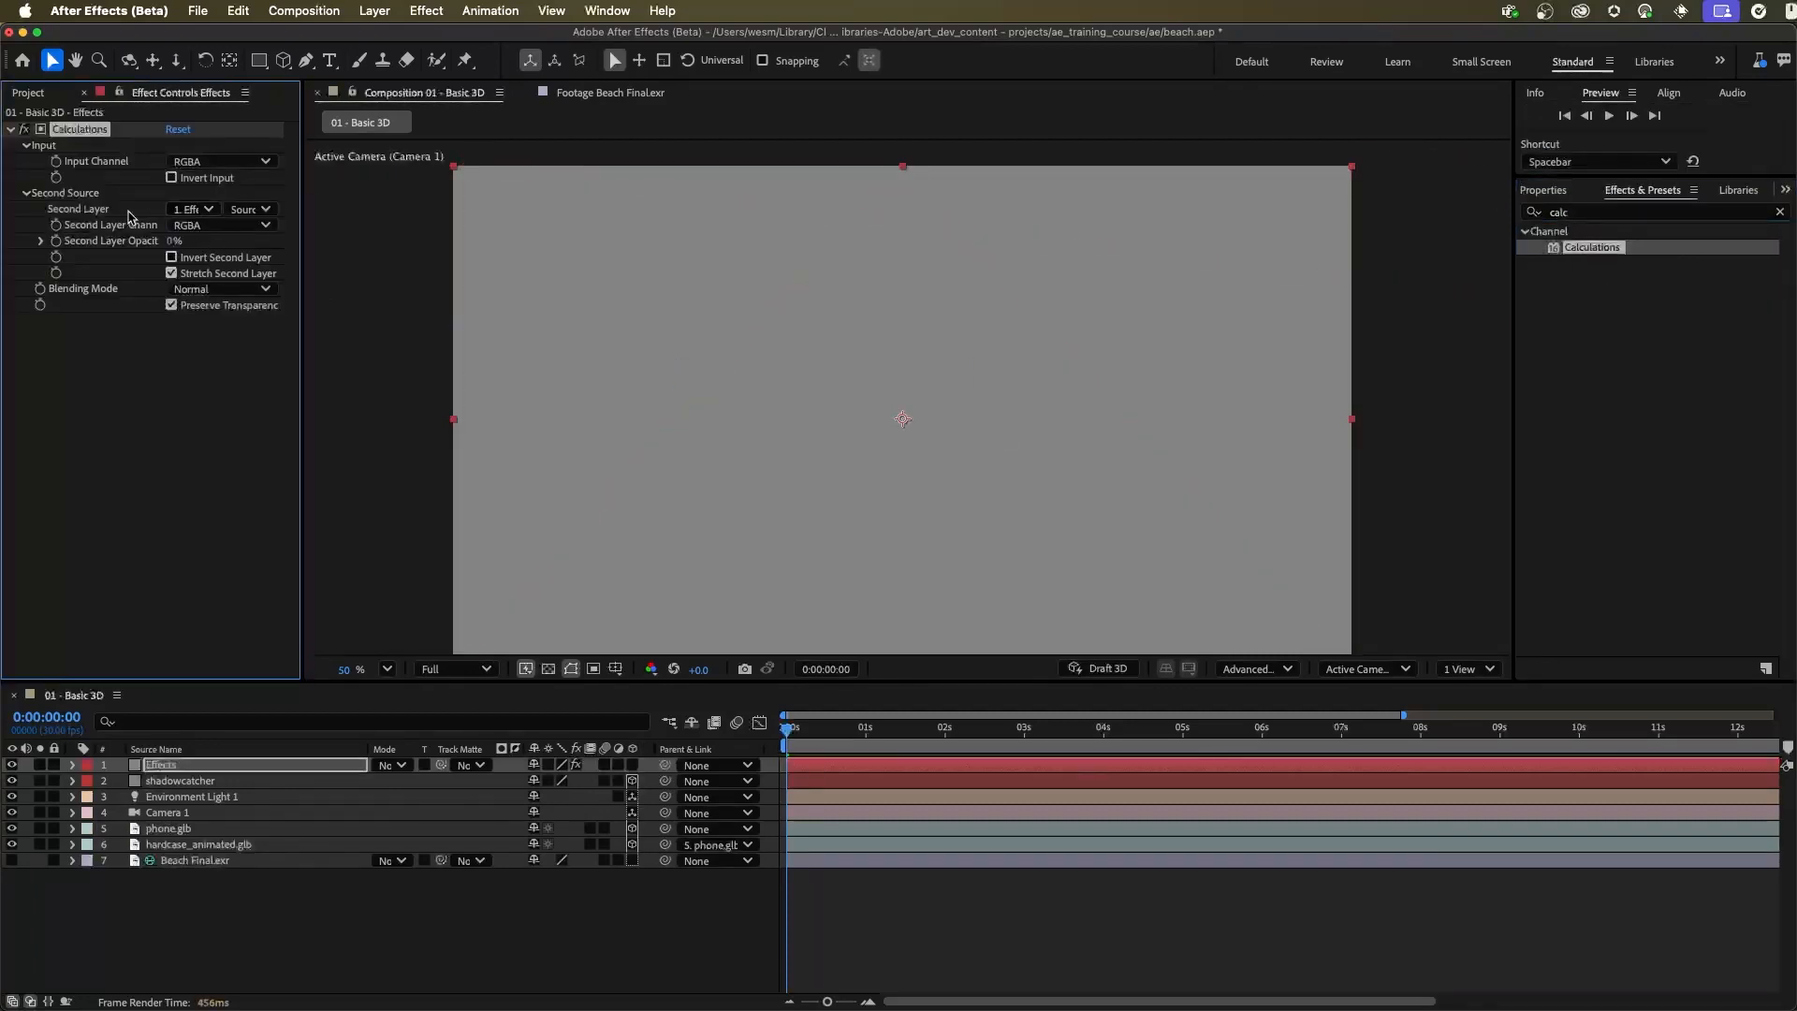
Set Calculations' Second Layer to hardcase_animated.glb, its Second Layer Opacity to 100% and its Blending Mode to Copy
click(211, 216)
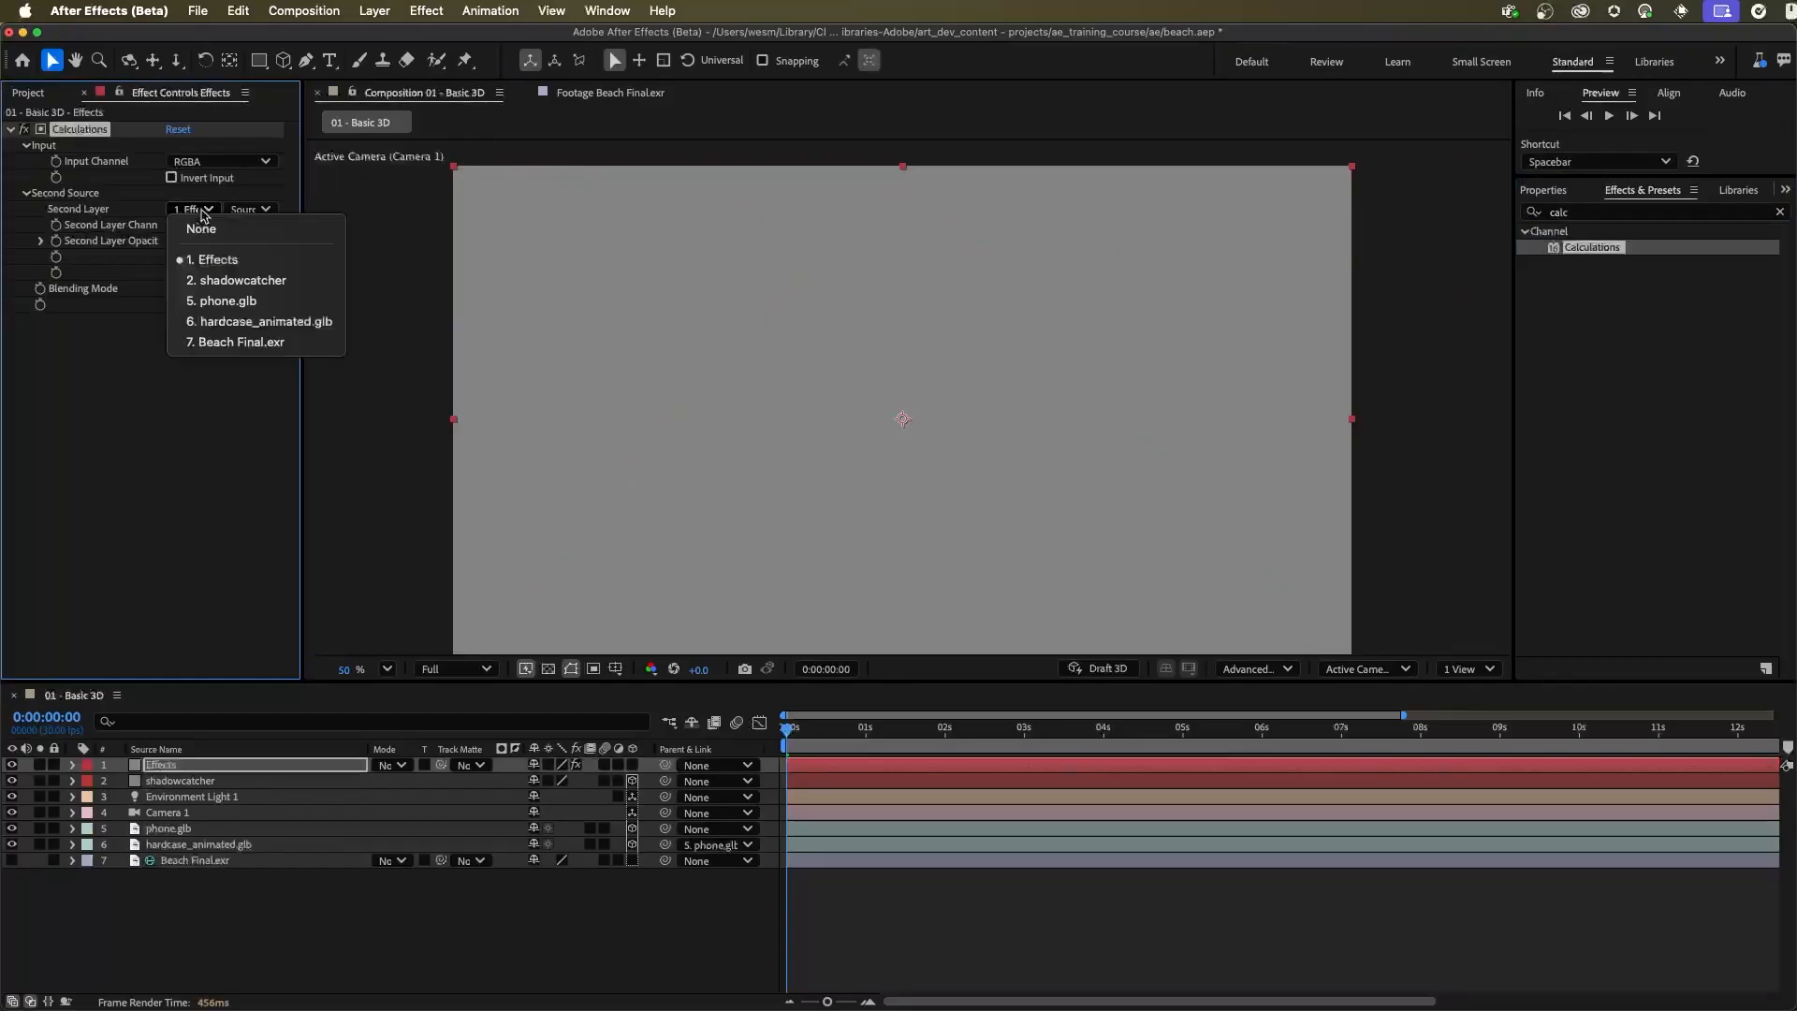
click(278, 329)
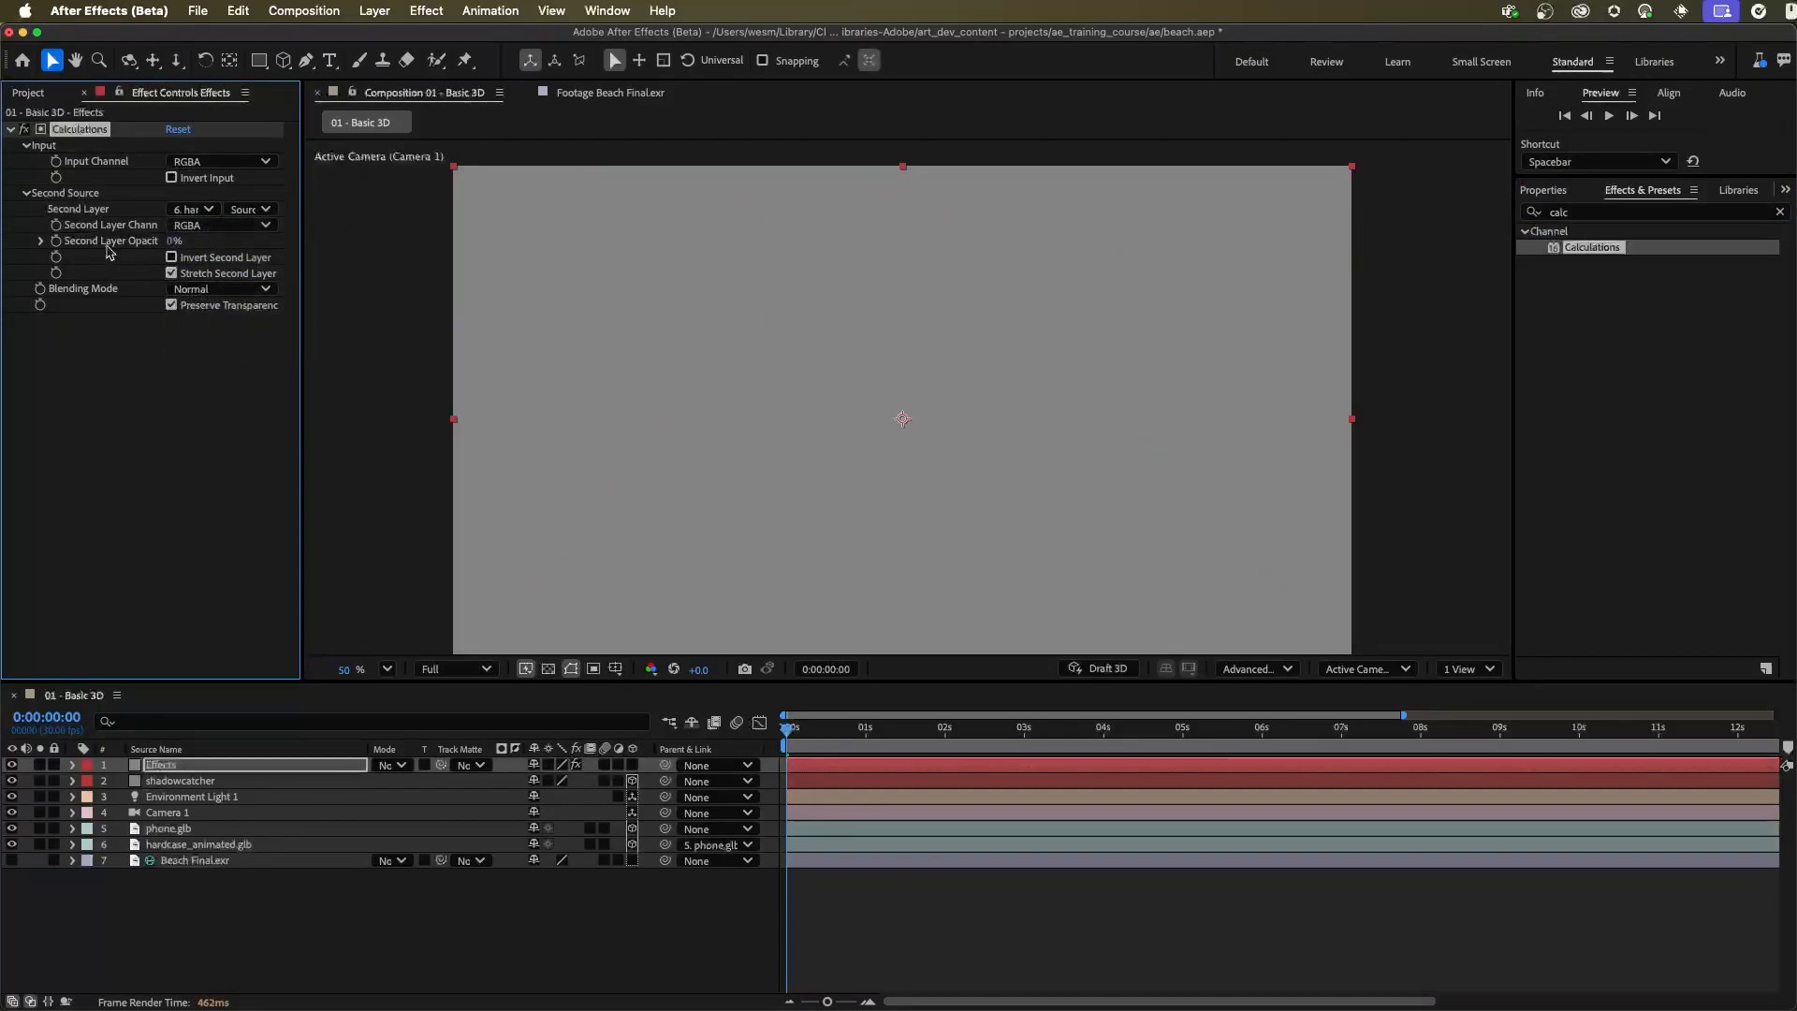
drag(170, 245, 341, 247)
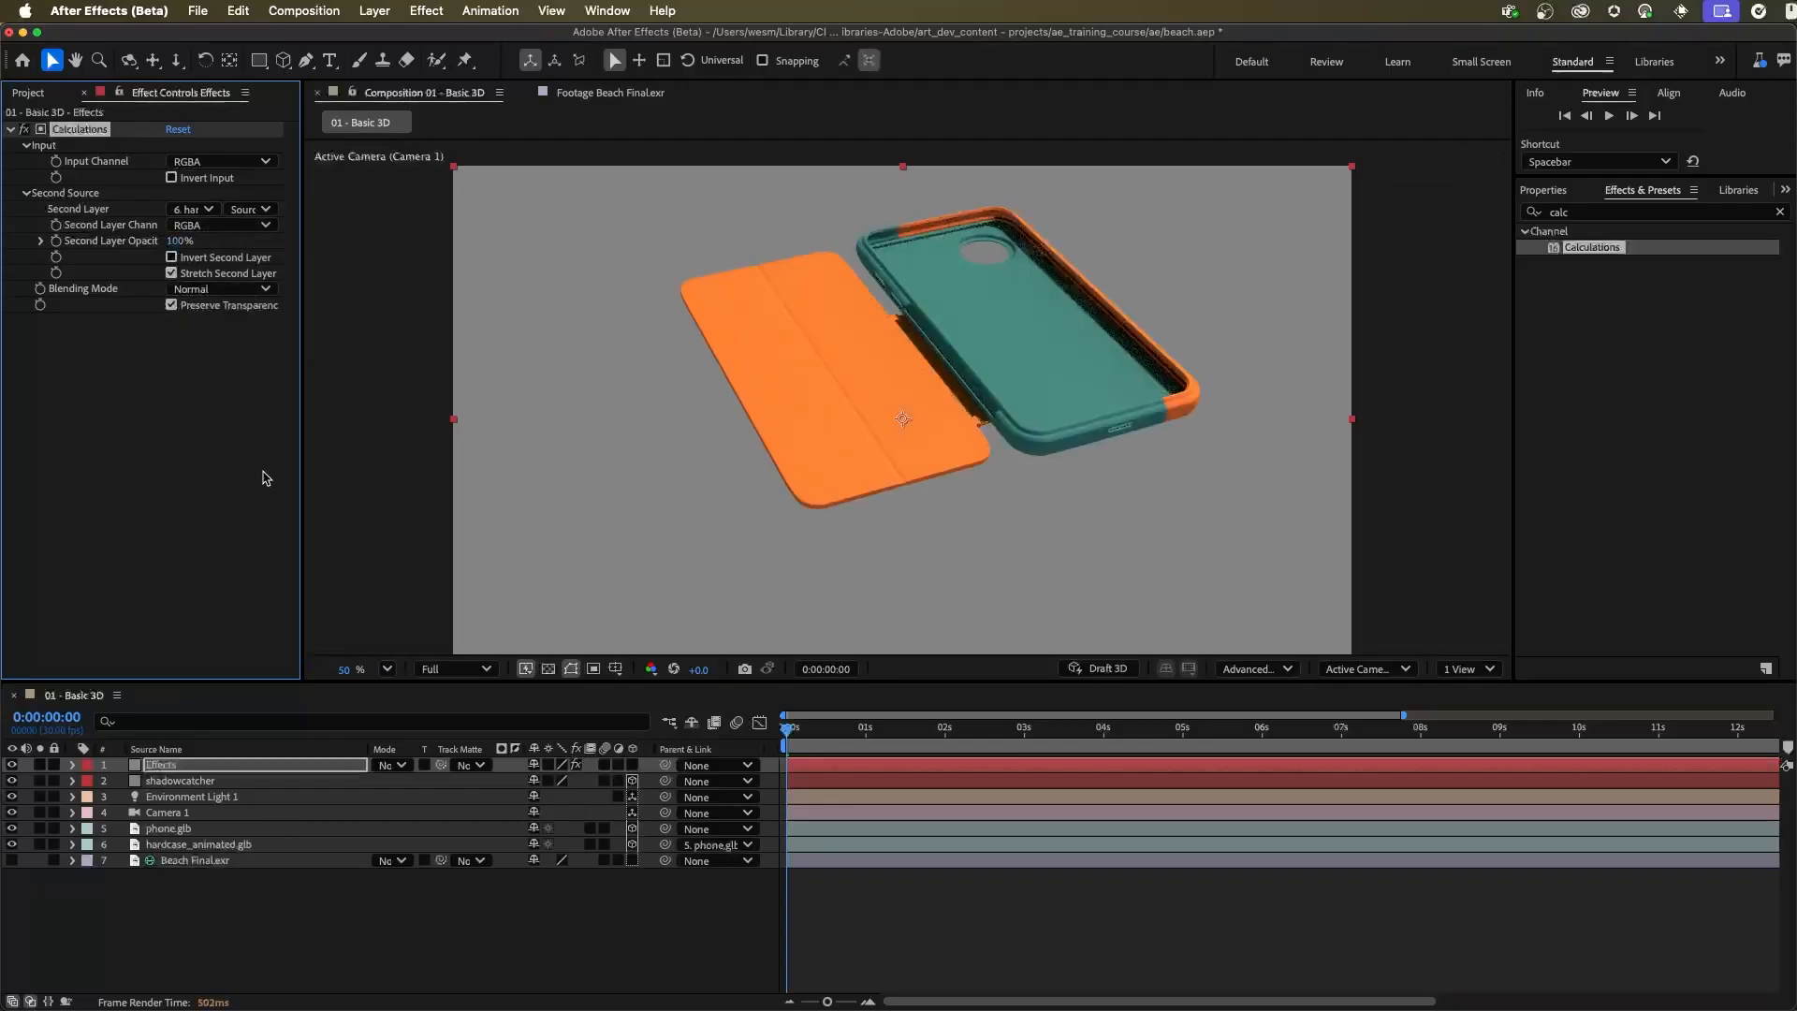
click(213, 291)
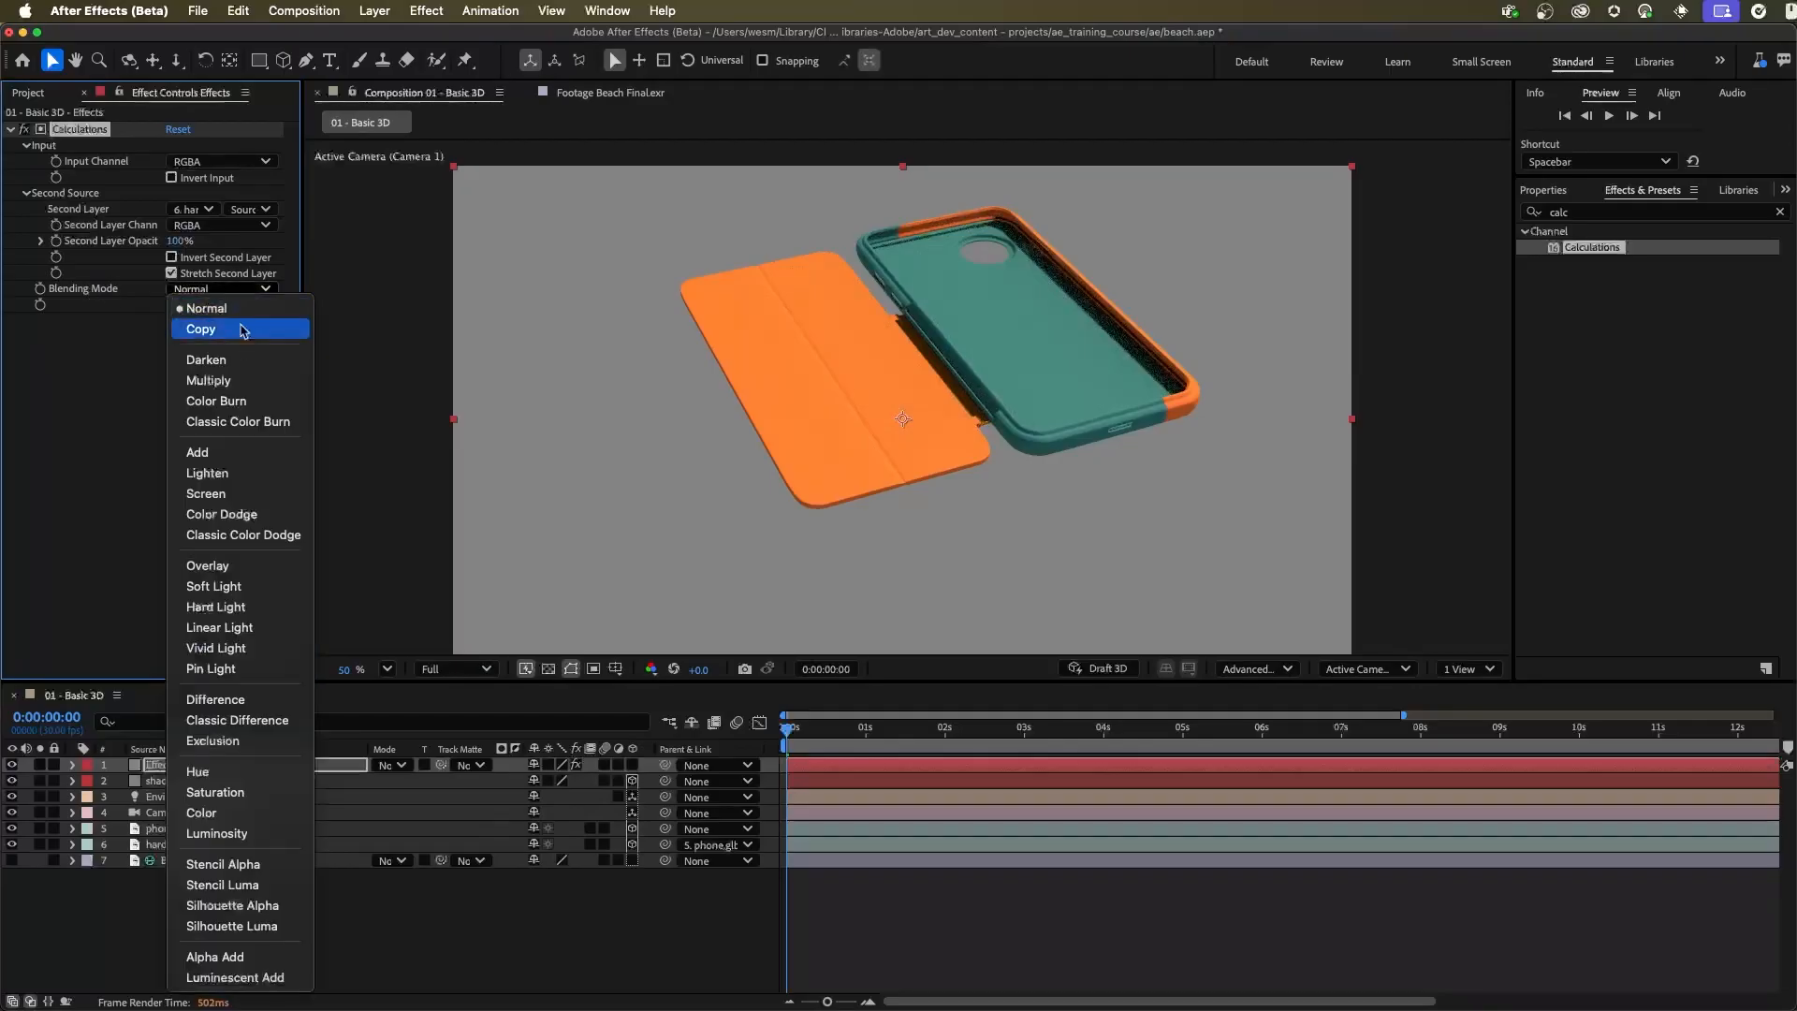
click(201, 331)
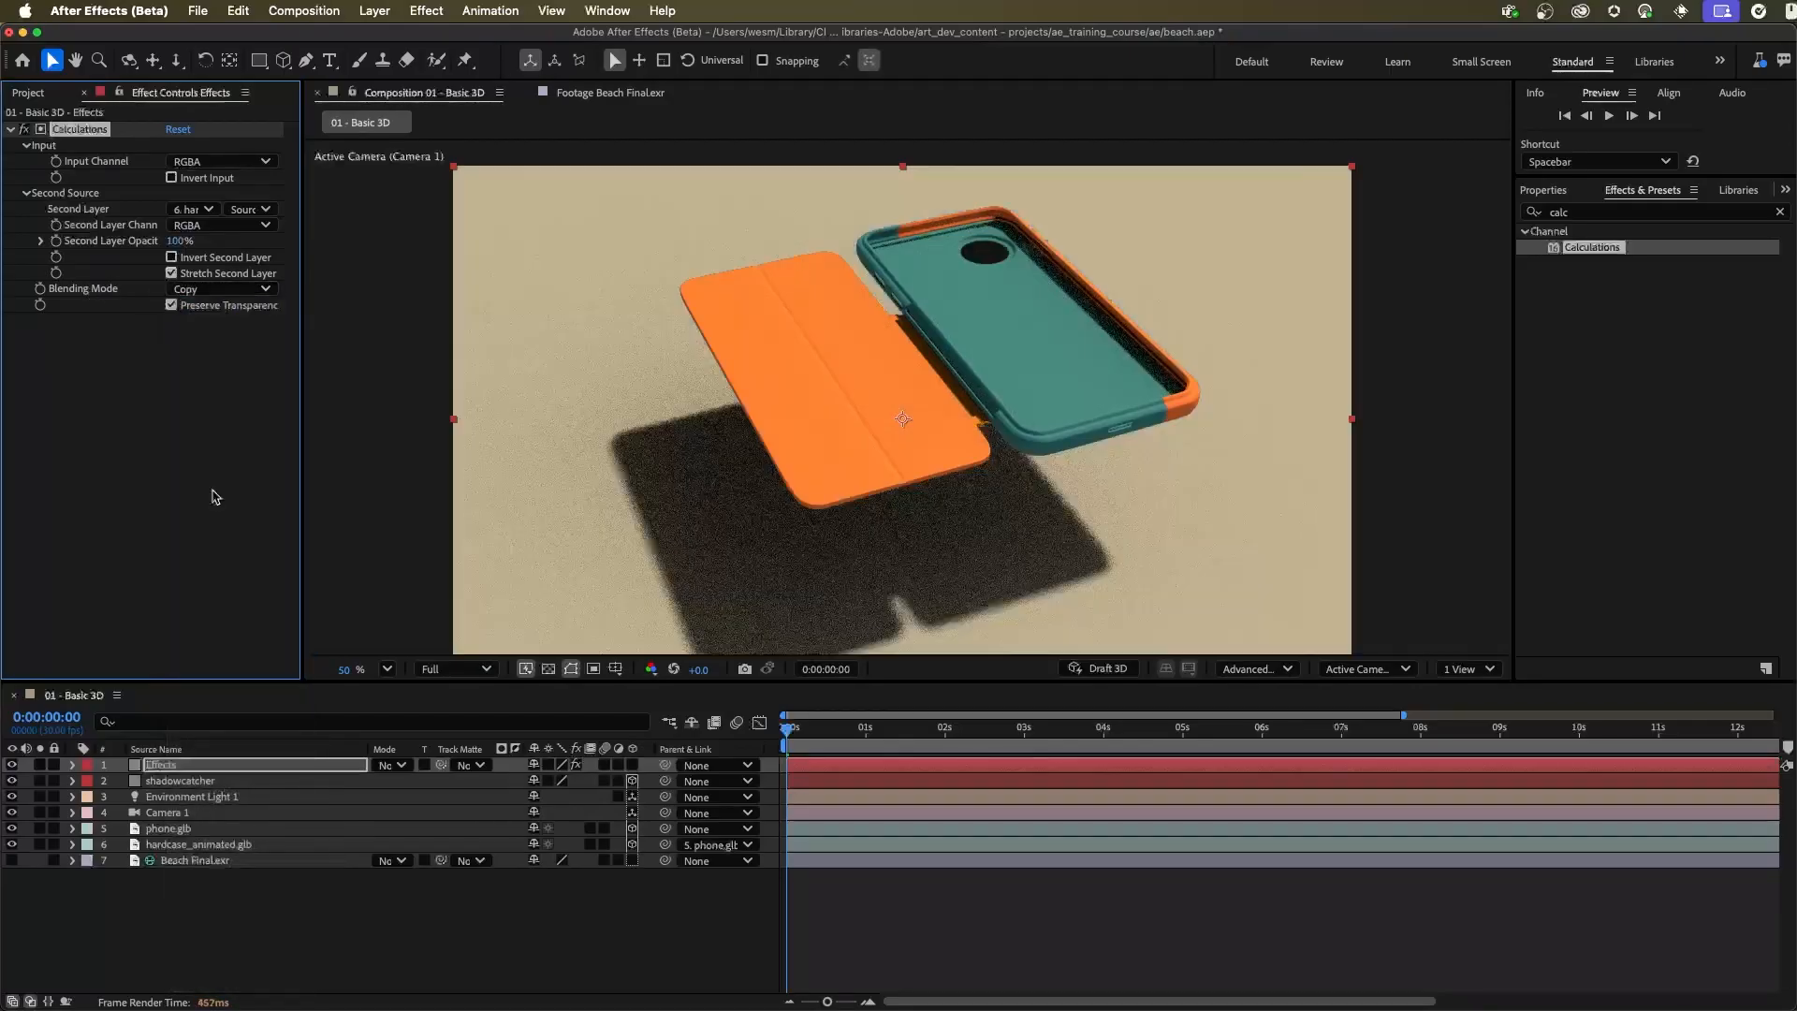
click(237, 849)
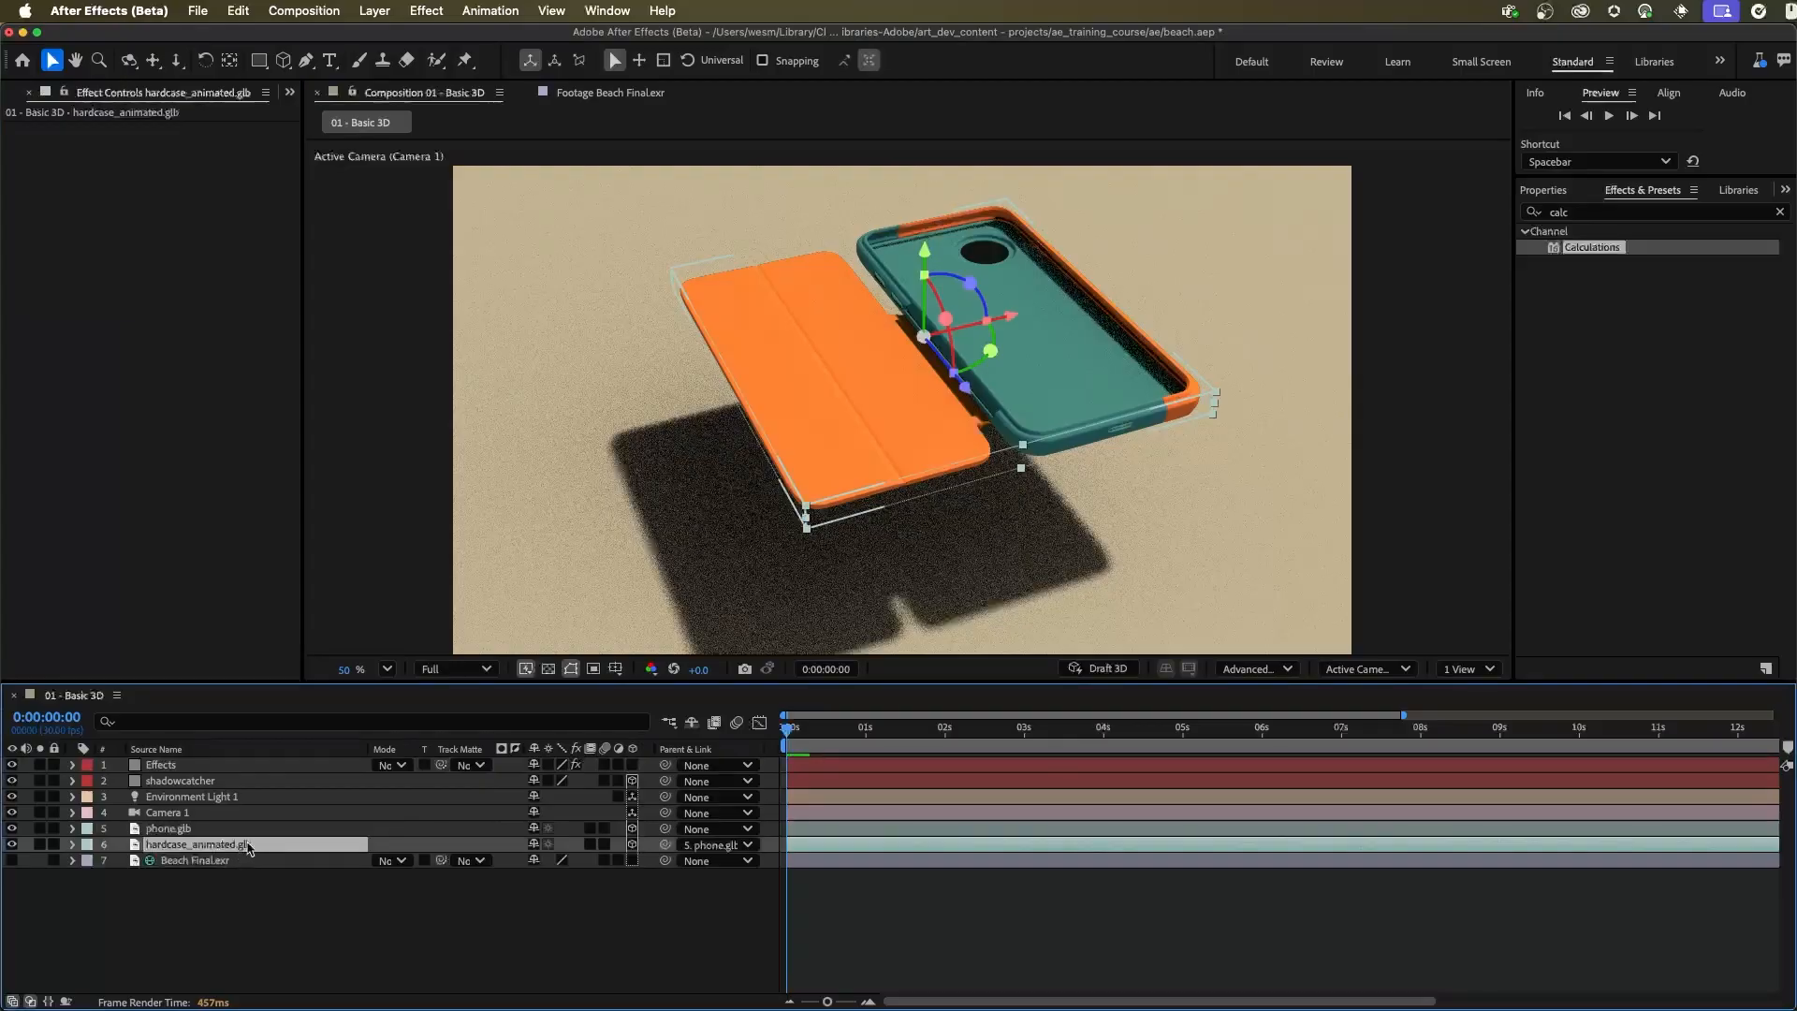
Add a Hue/Saturation effect below Calculations on the Effects layer and set its Master Hue to 97°
click(187, 765)
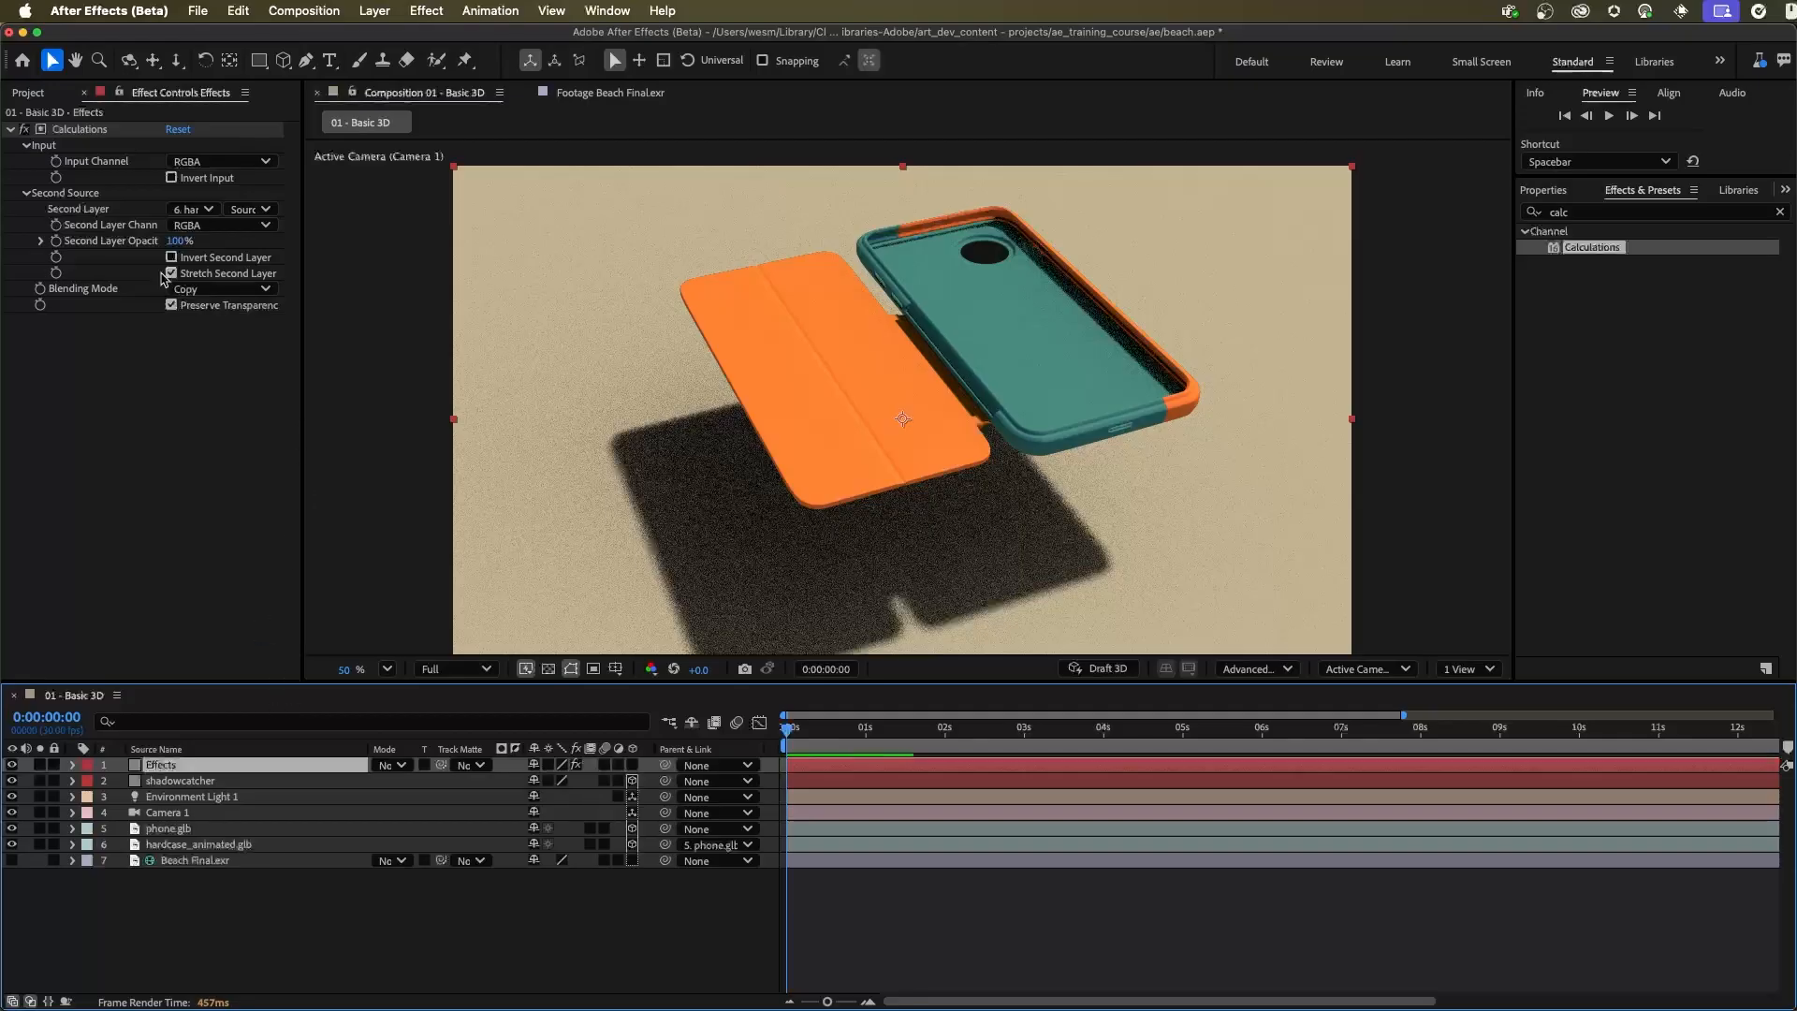
drag(1598, 209, 1495, 208)
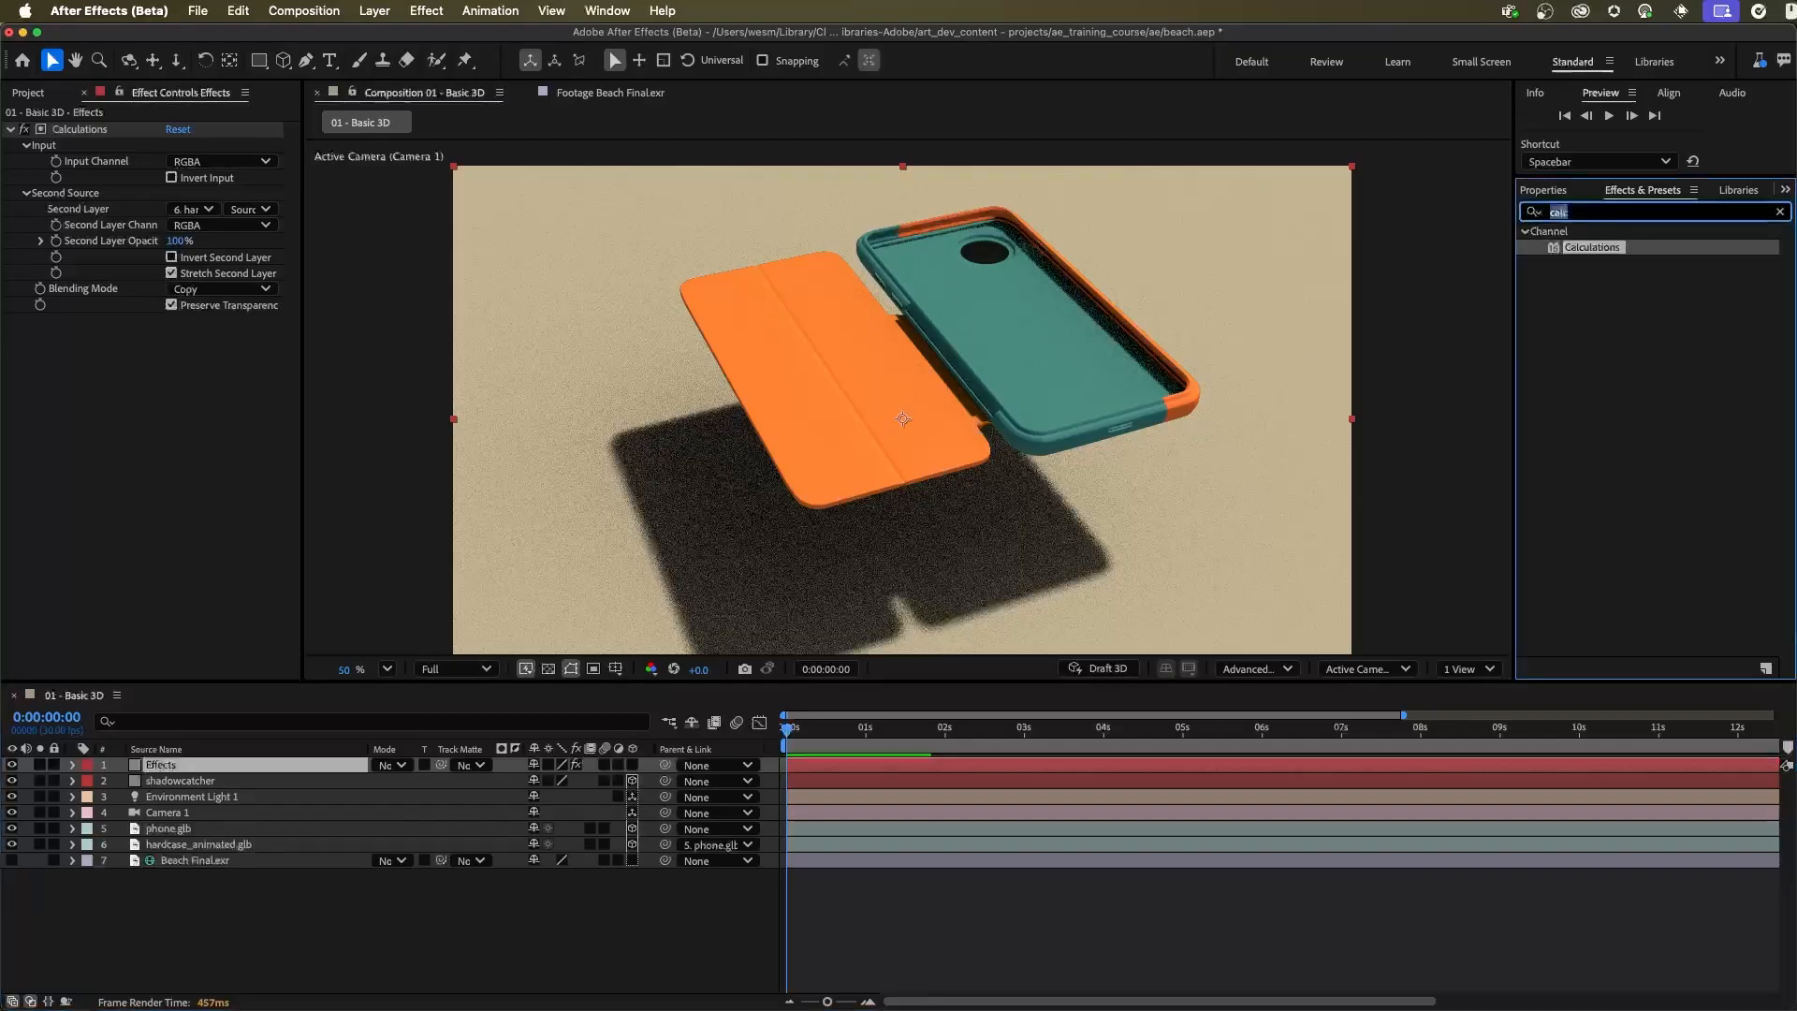
text(hue)
click(1624, 330)
drag(1623, 334, 164, 430)
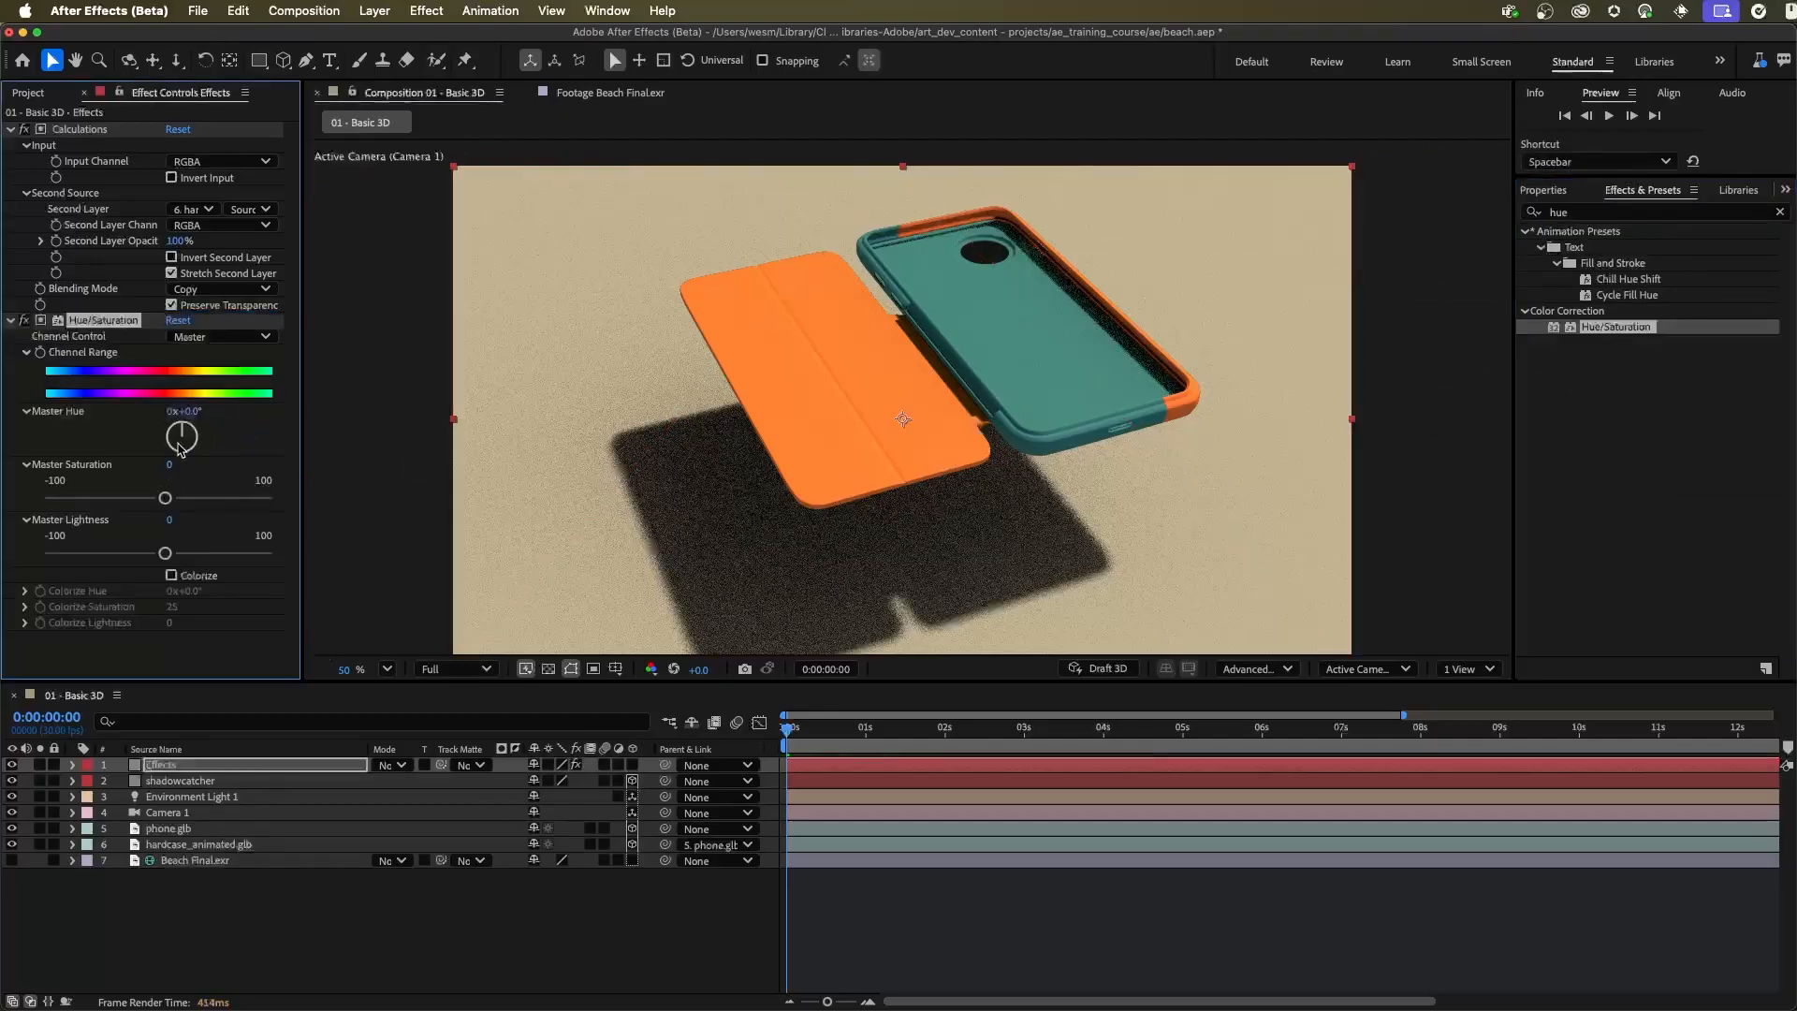
drag(192, 412, 283, 416)
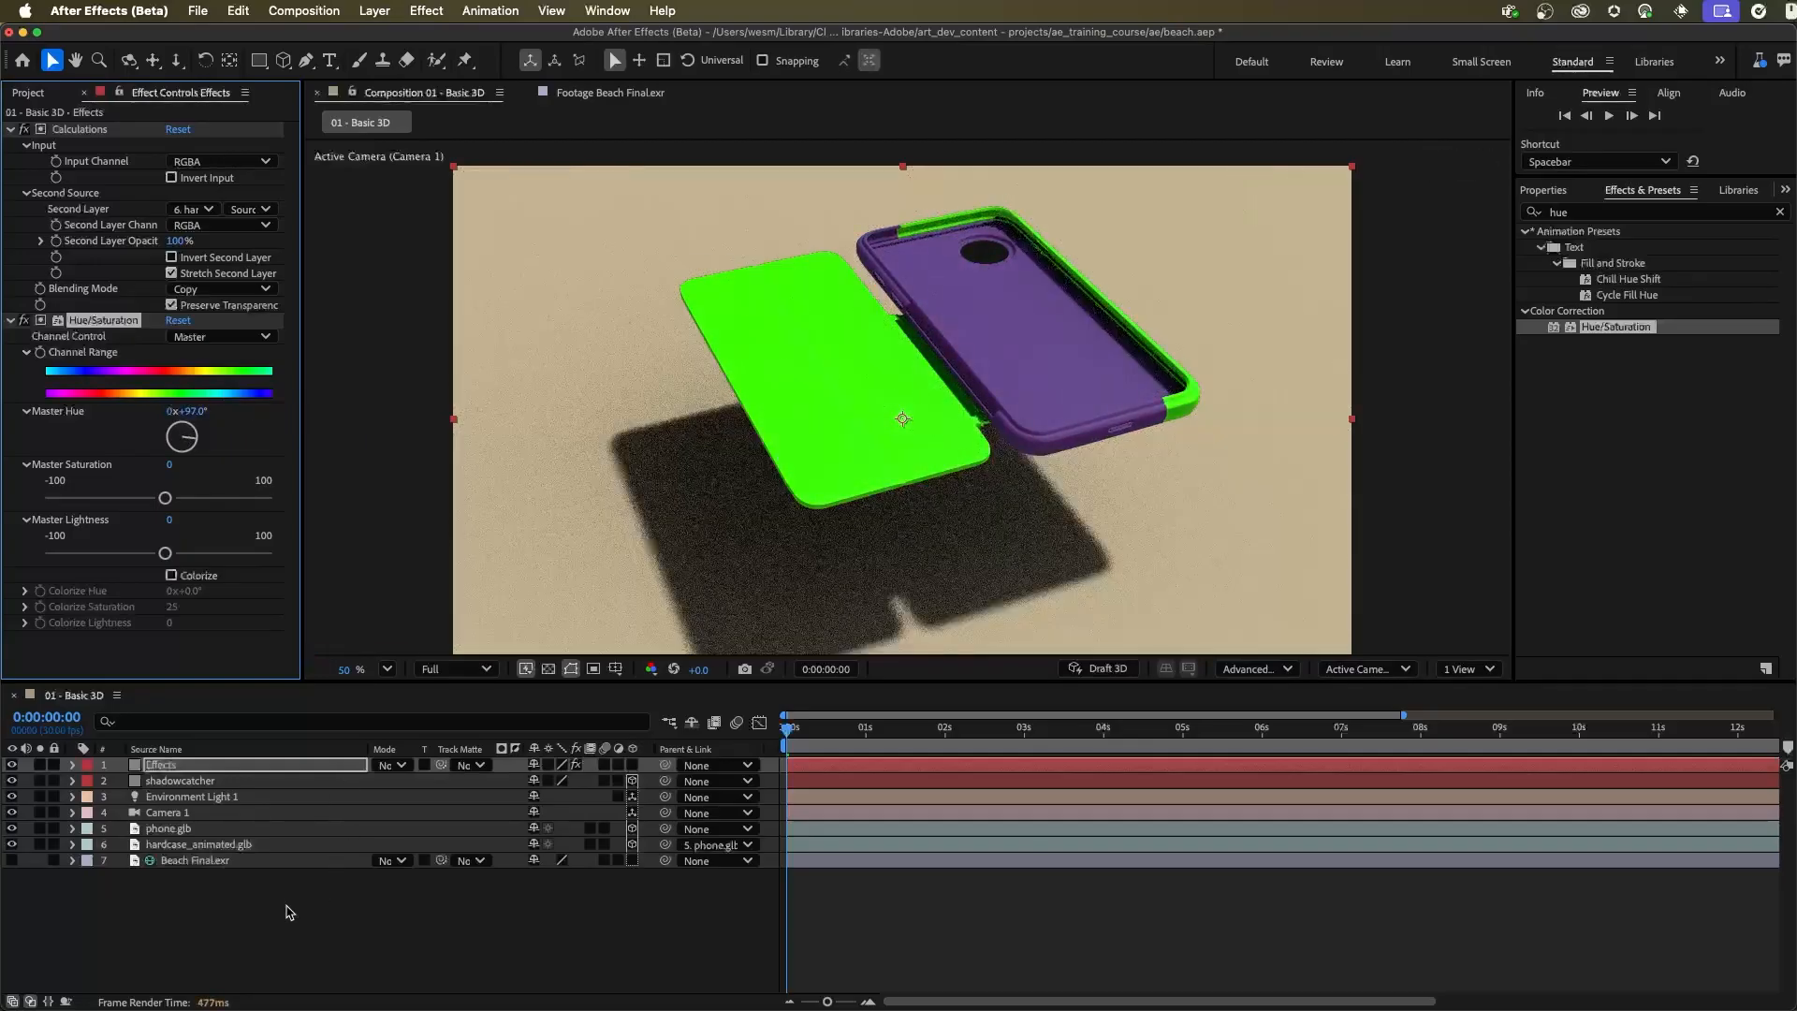
Try moving the hardcase_animated.glb model along its X axis off the phone, and undo the move
click(242, 845)
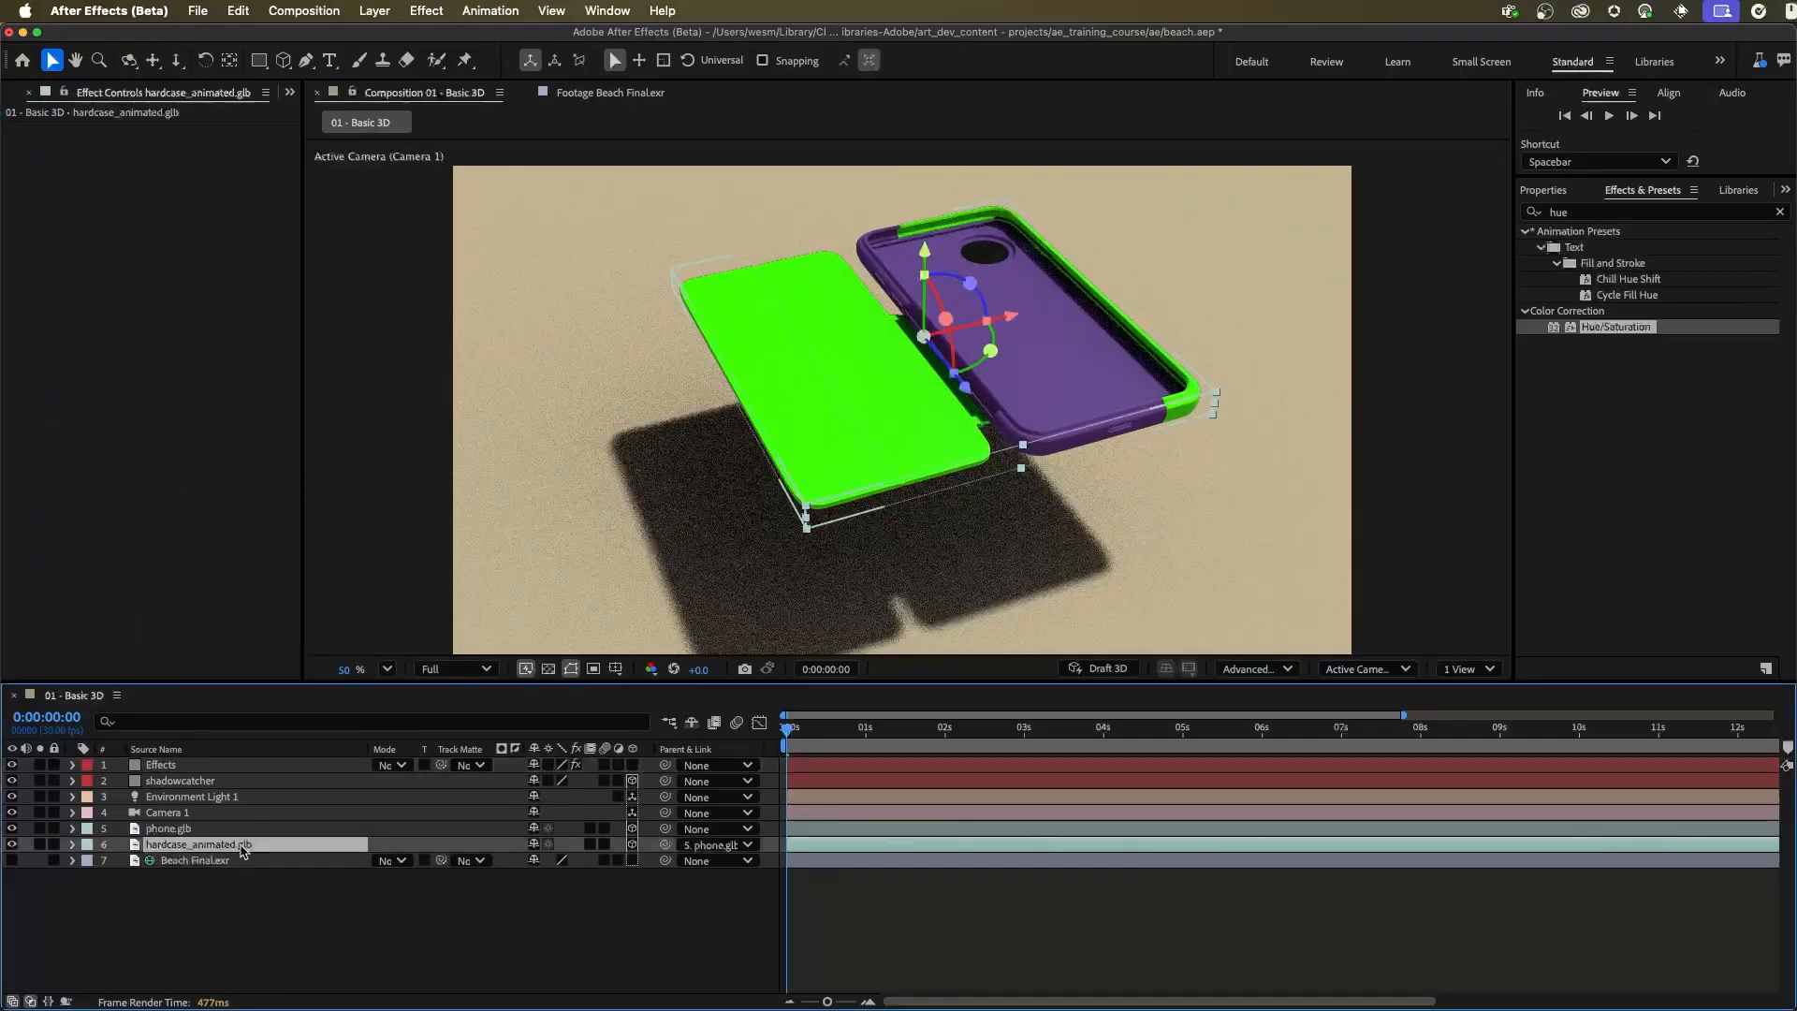
drag(1007, 316, 825, 335)
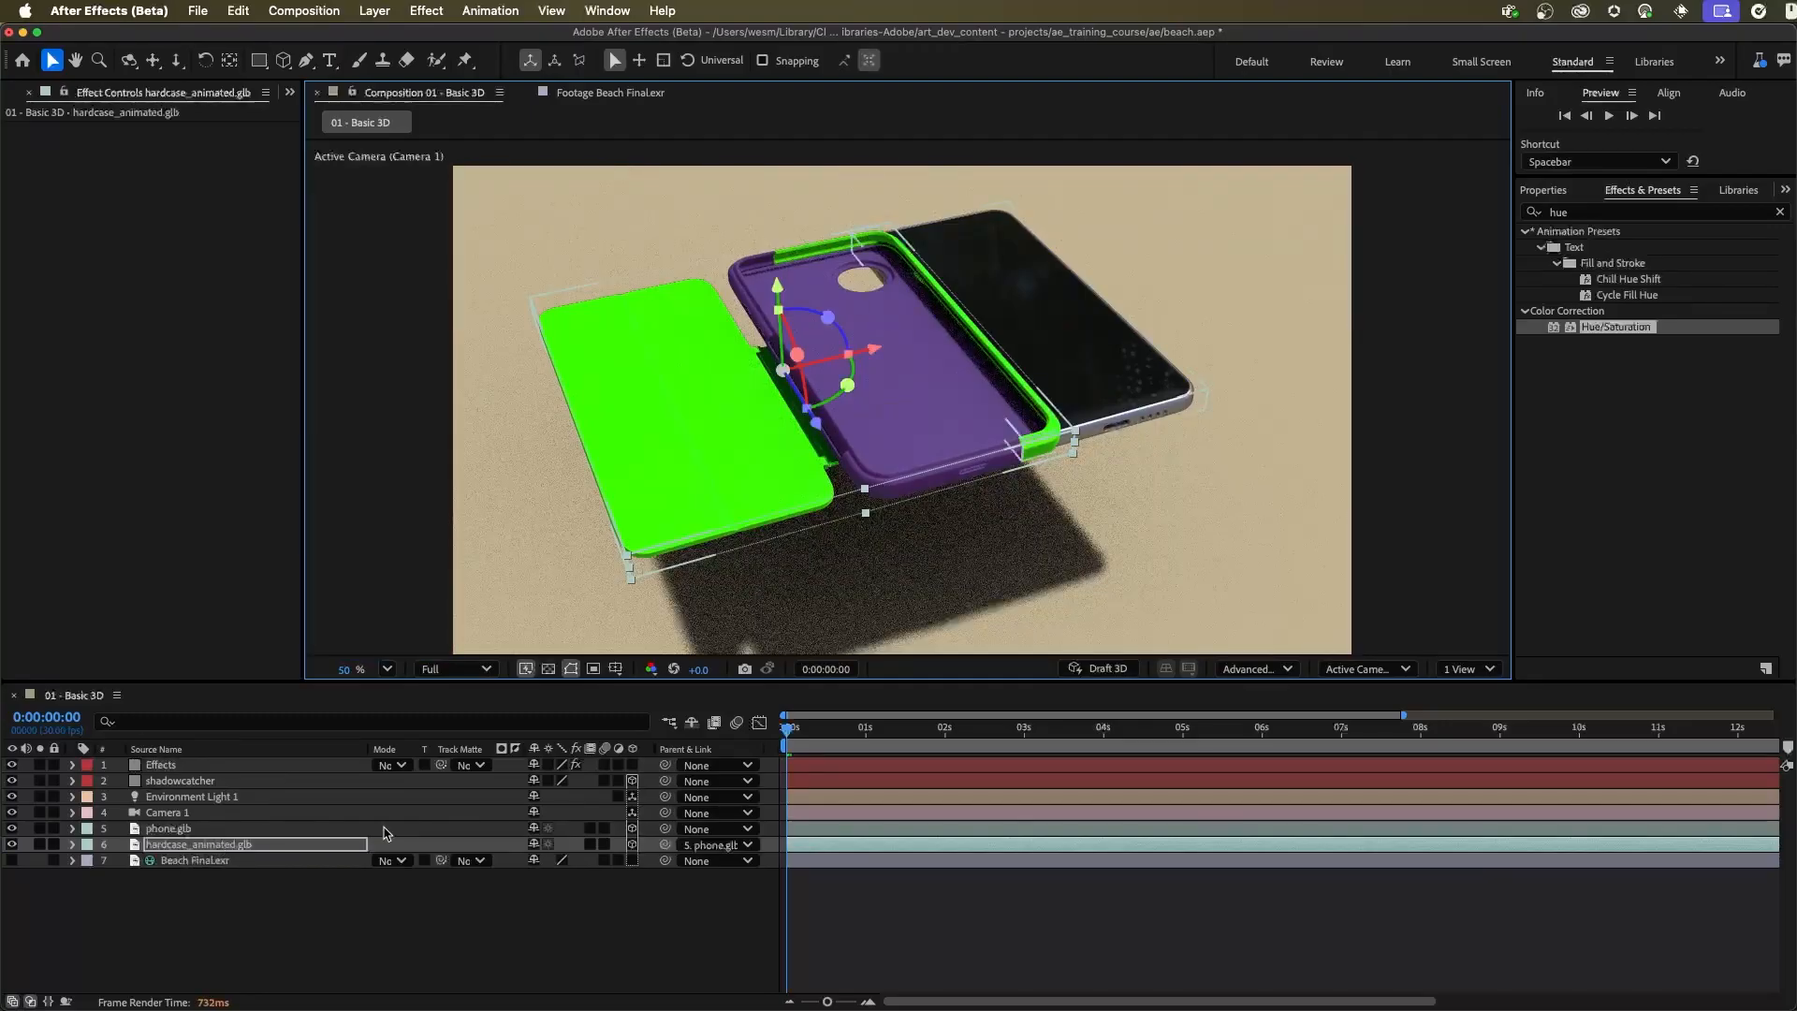
key(super+z)
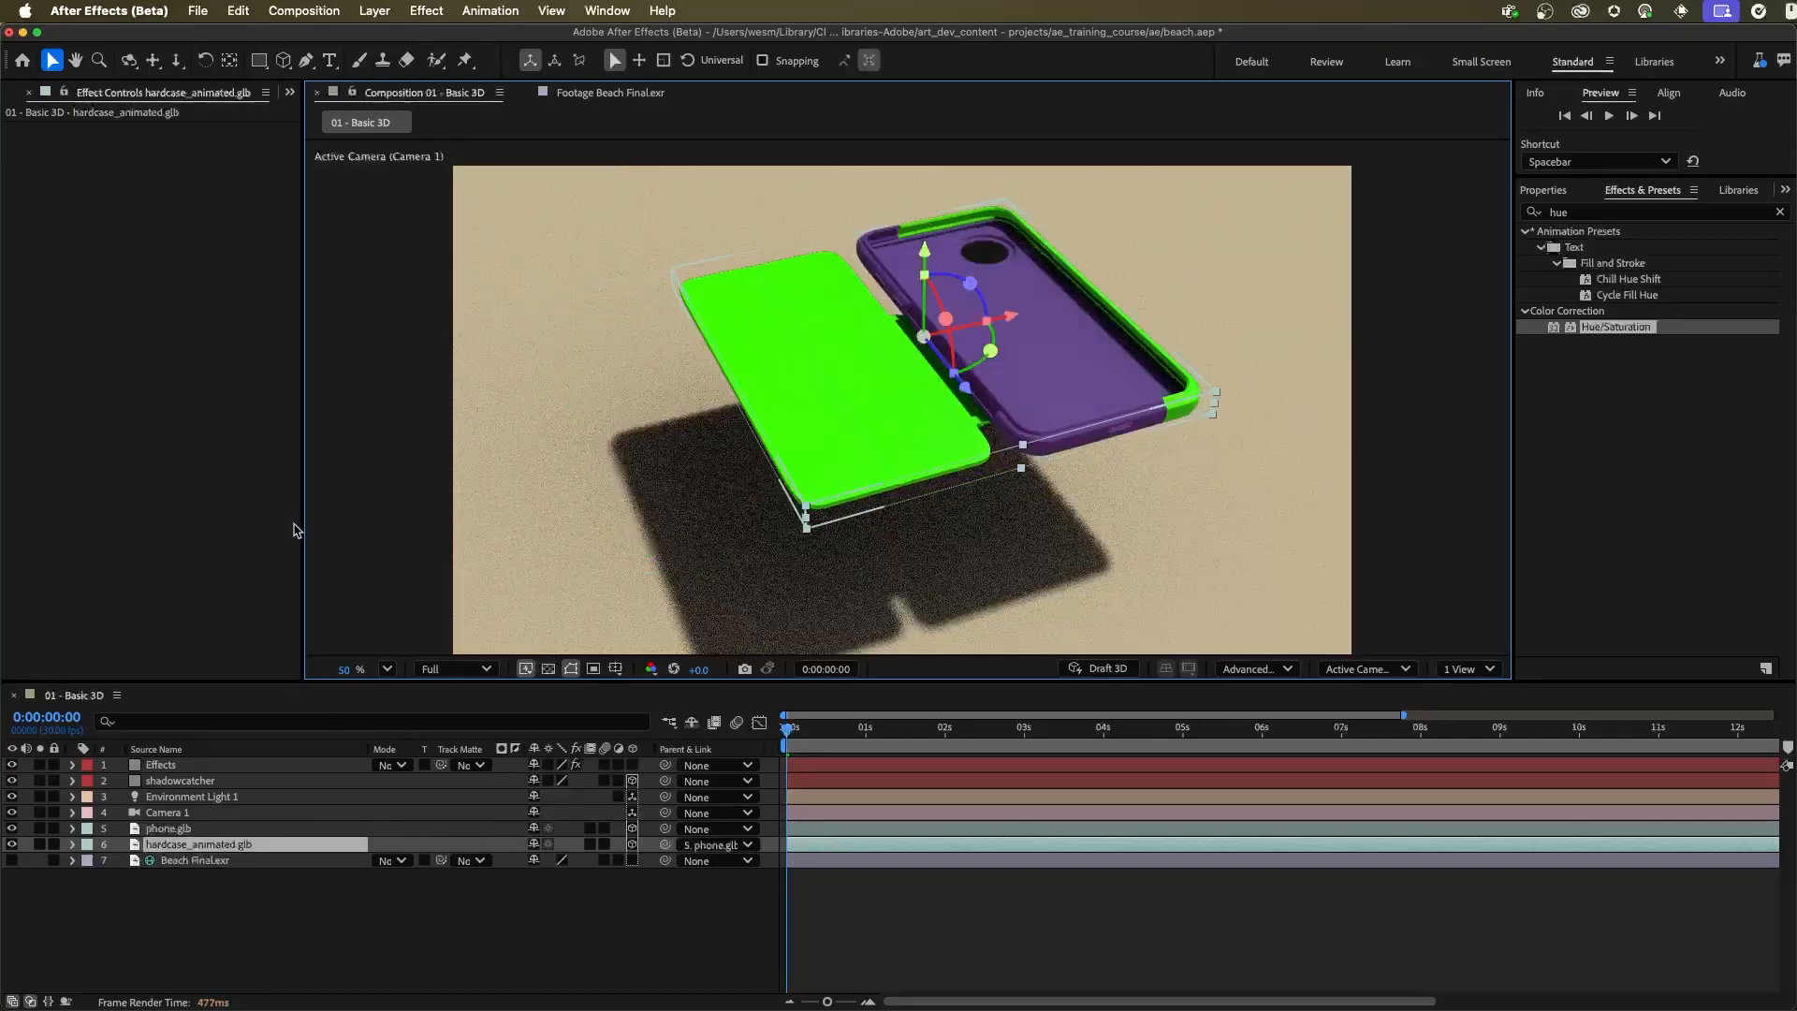
Disable Hue/Saturation on the Effects layer and delete the Calculations effect
click(178, 765)
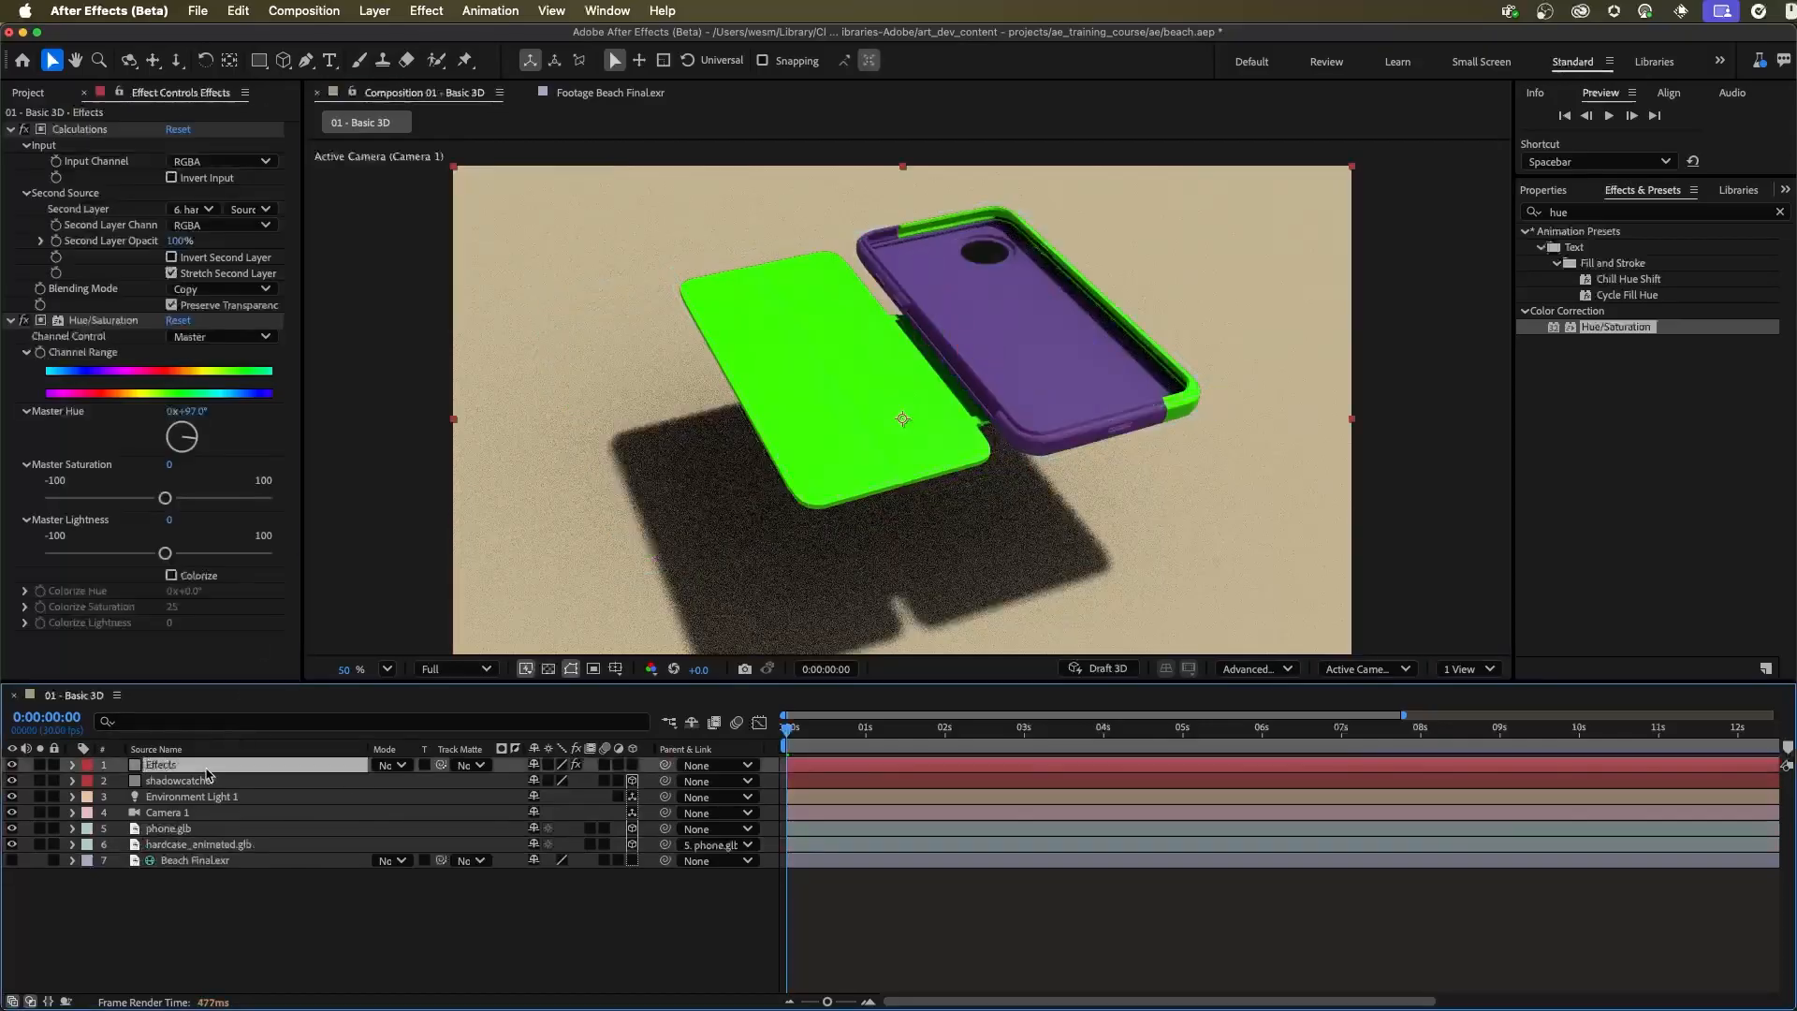
click(25, 320)
click(83, 131)
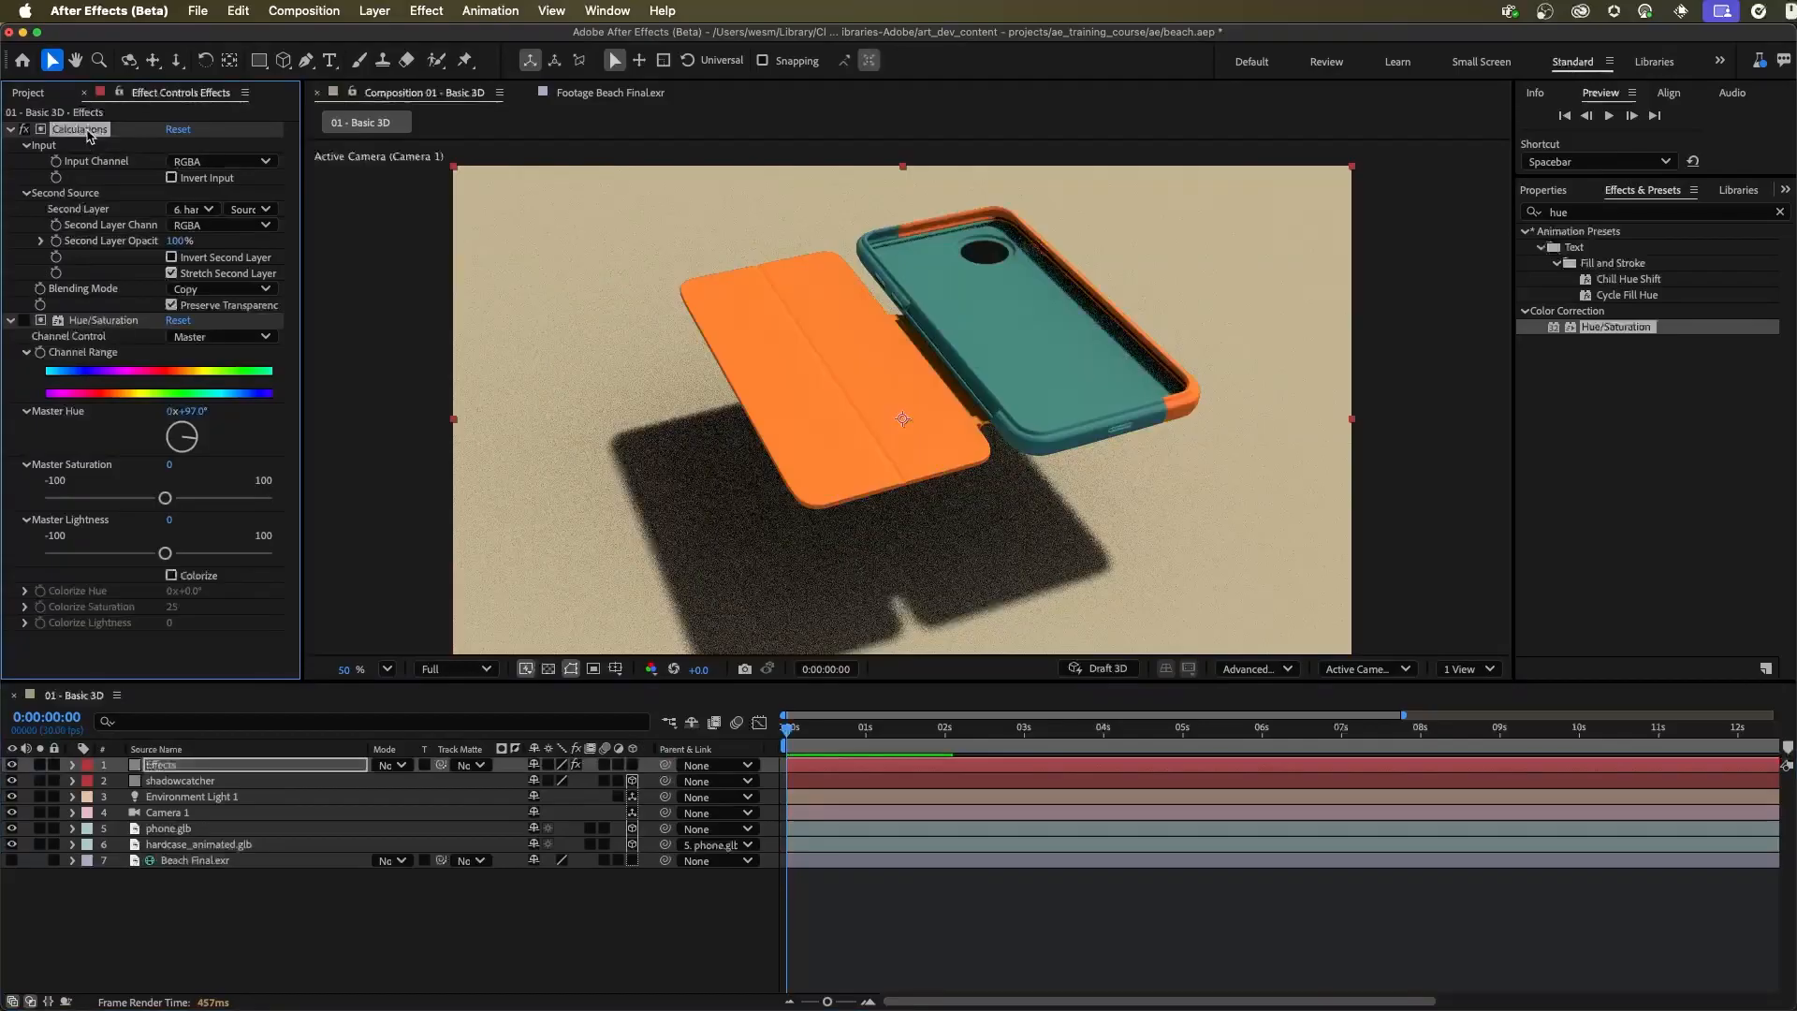
key(Delete)
Add the CC Composite effect above Hue/Saturation on the Effects layer
click(1607, 210)
text(cc com)
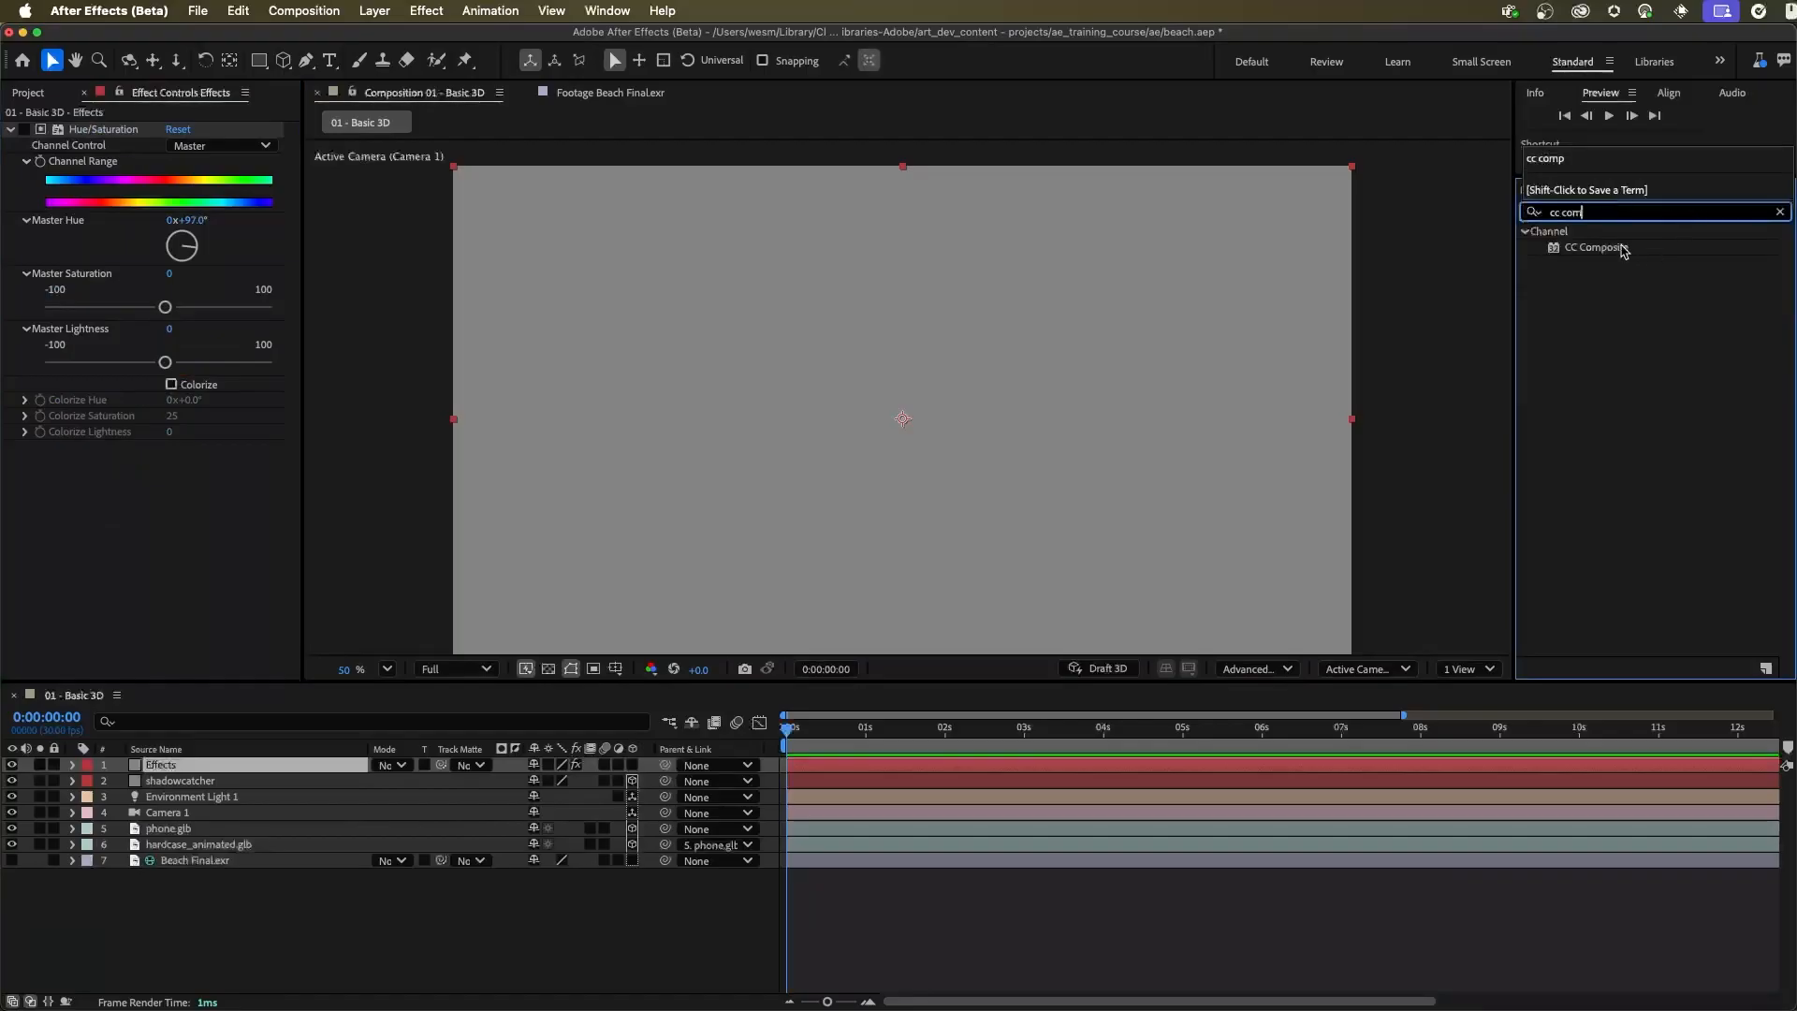
drag(1622, 249, 213, 129)
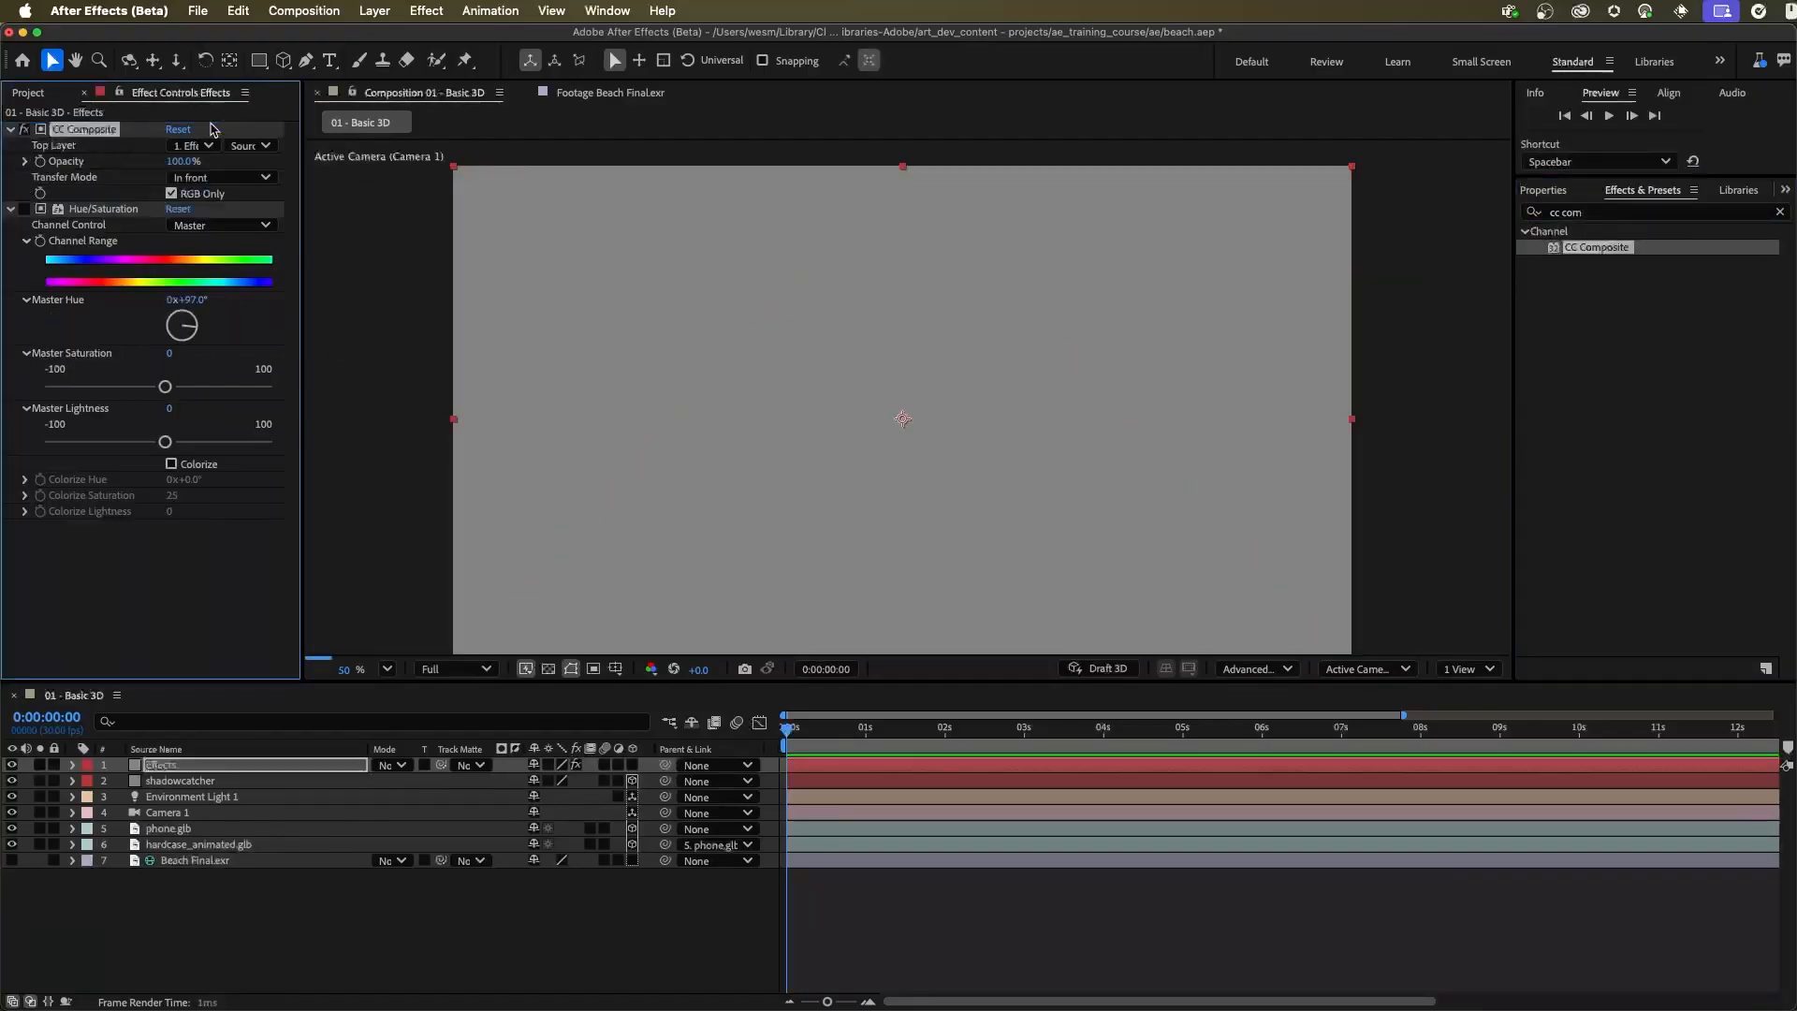
Set CC Composite's Top Layer to hardcase_animated.glb, turn off RGB Only and set Transfer Mode to Copy
click(193, 147)
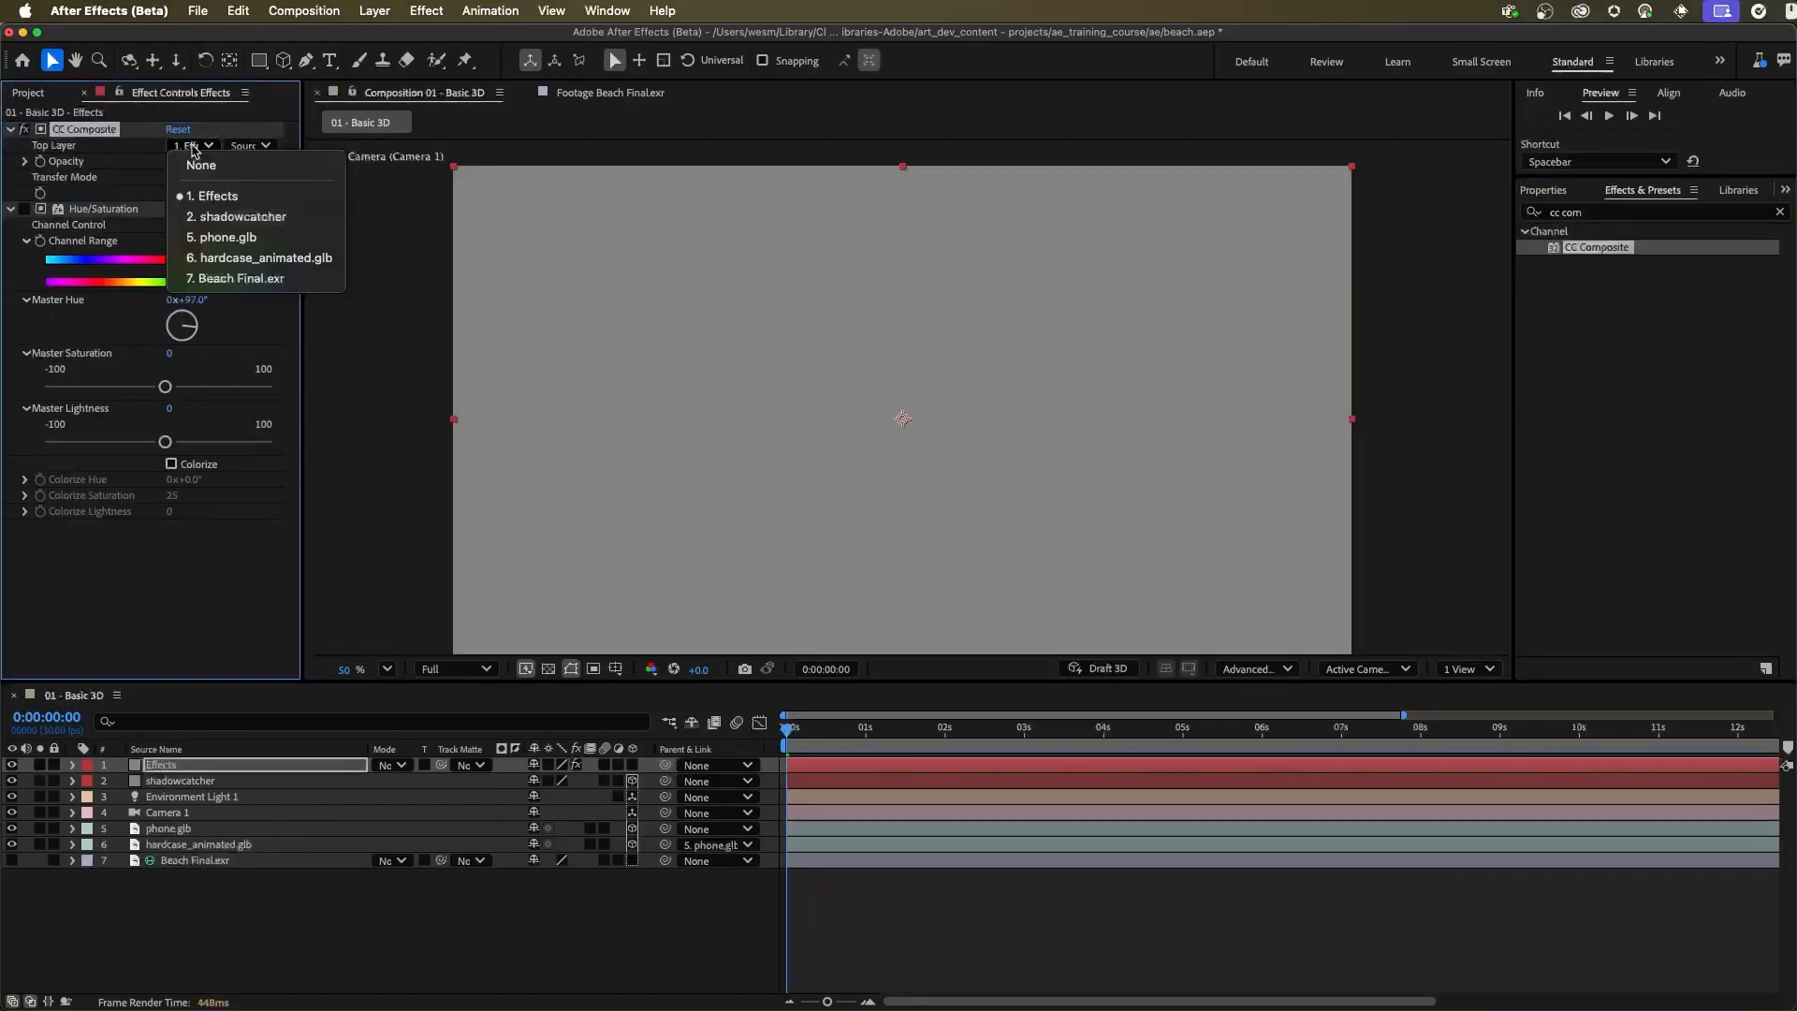
click(258, 257)
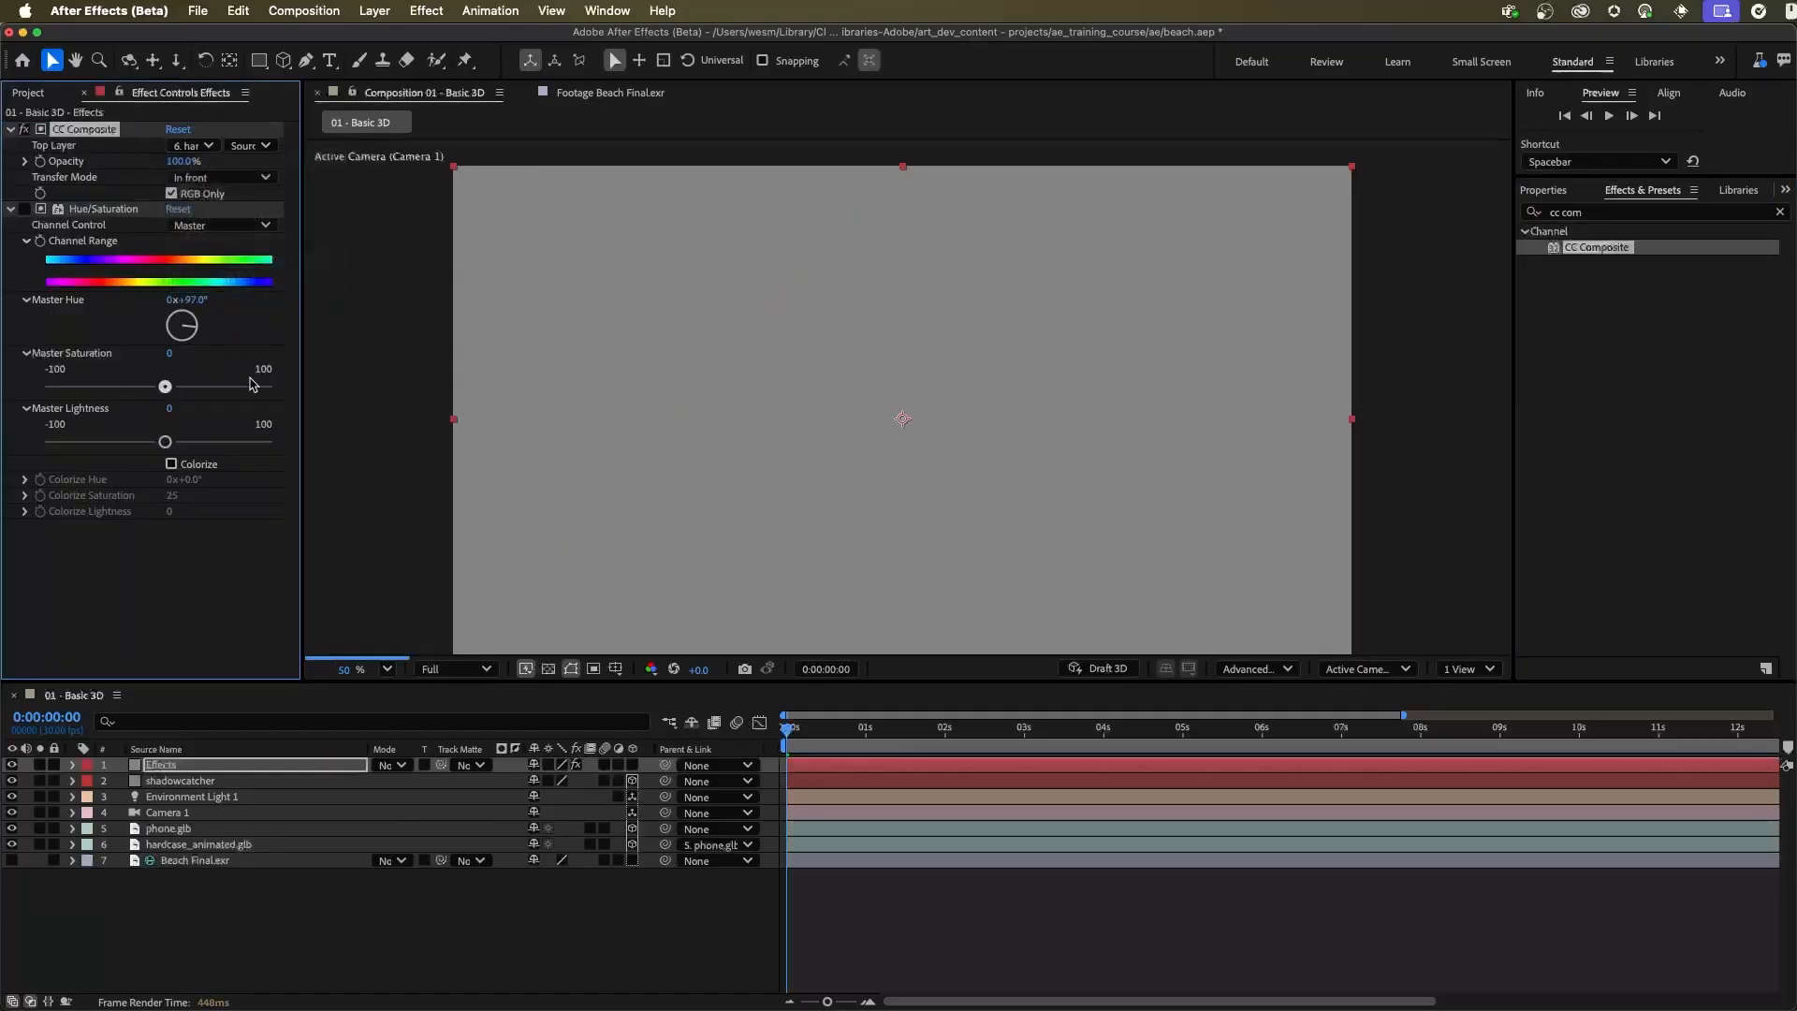
click(201, 196)
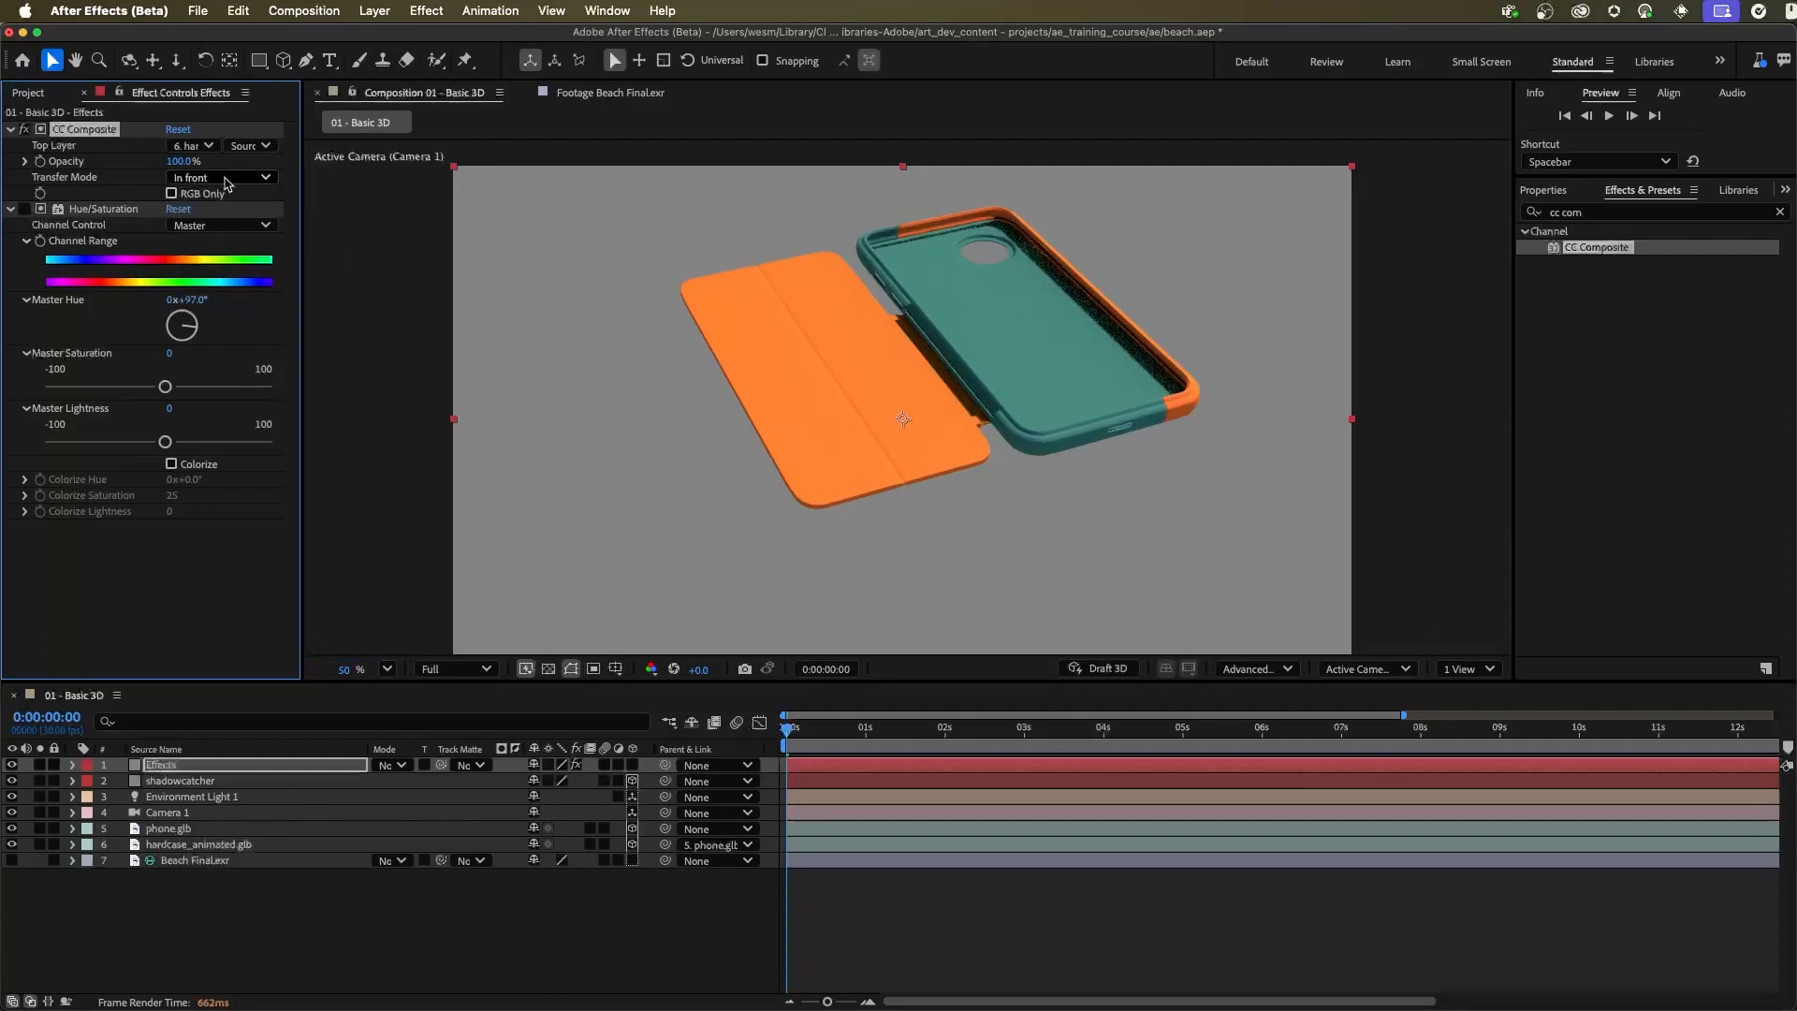
click(238, 178)
click(233, 198)
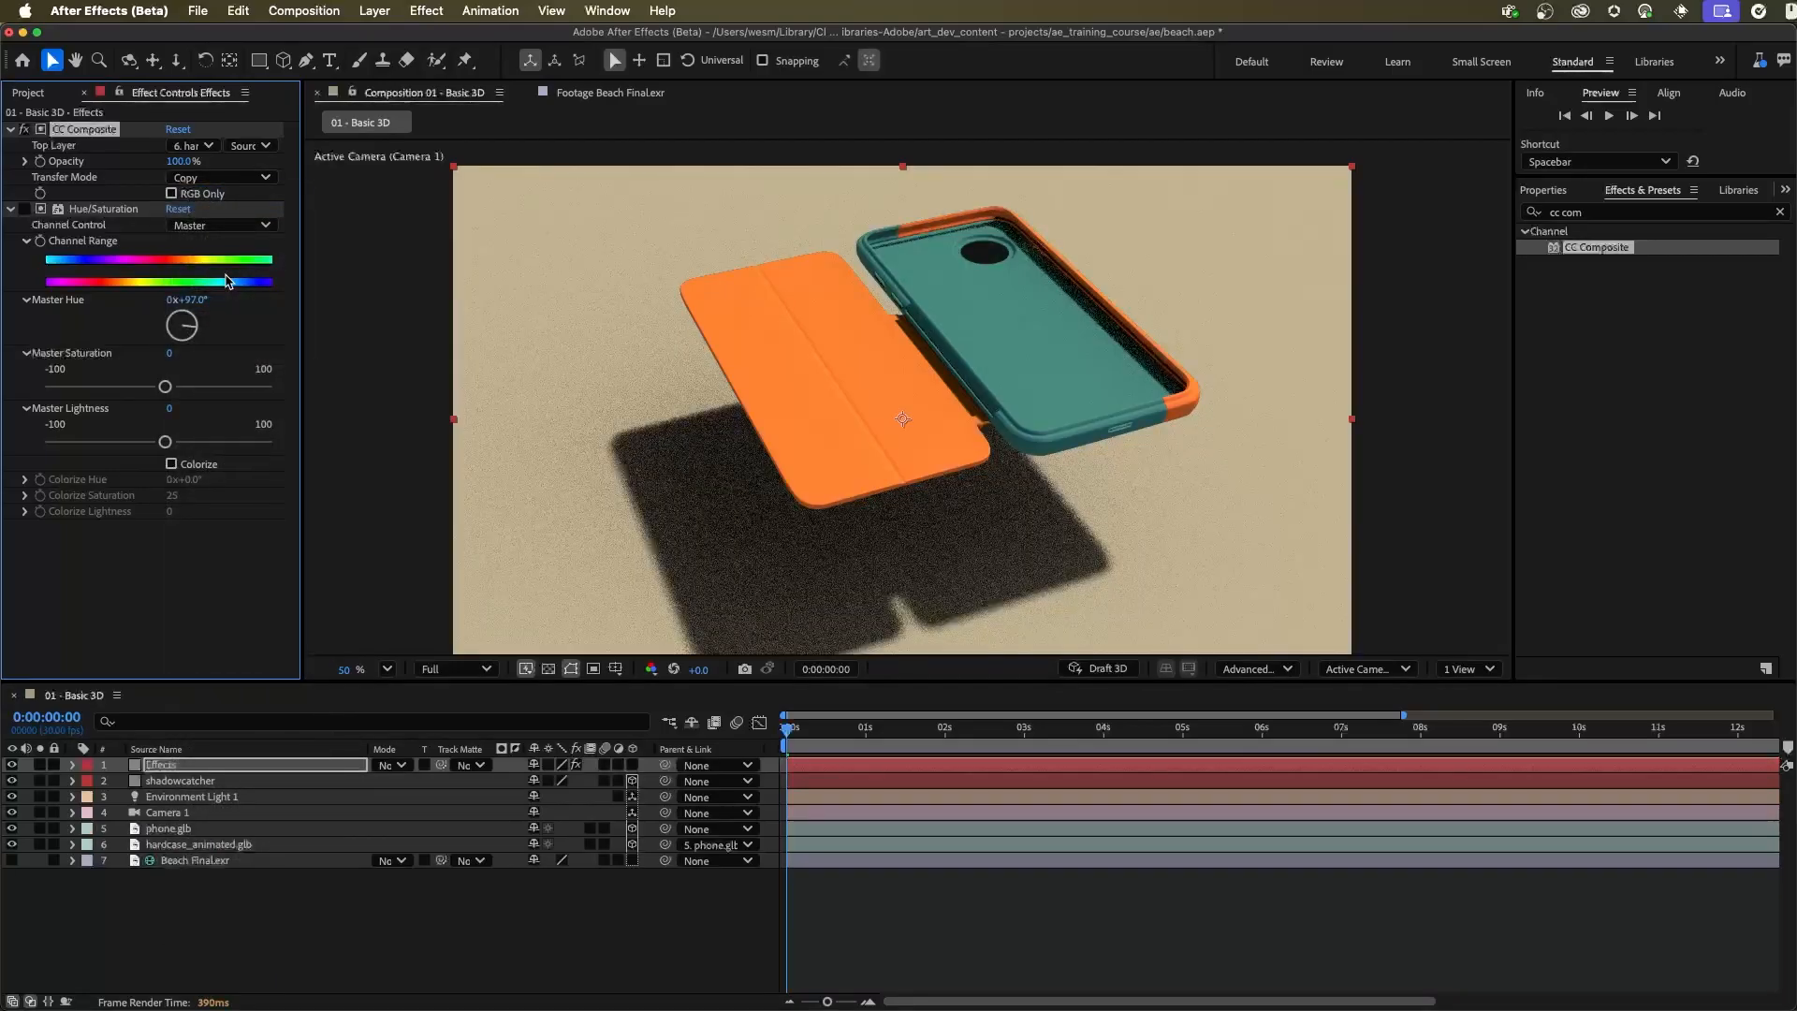
Collapse the Hue/Saturation settings, duplicate CC Composite and set the duplicate's Top Layer to phone.glb
click(18, 209)
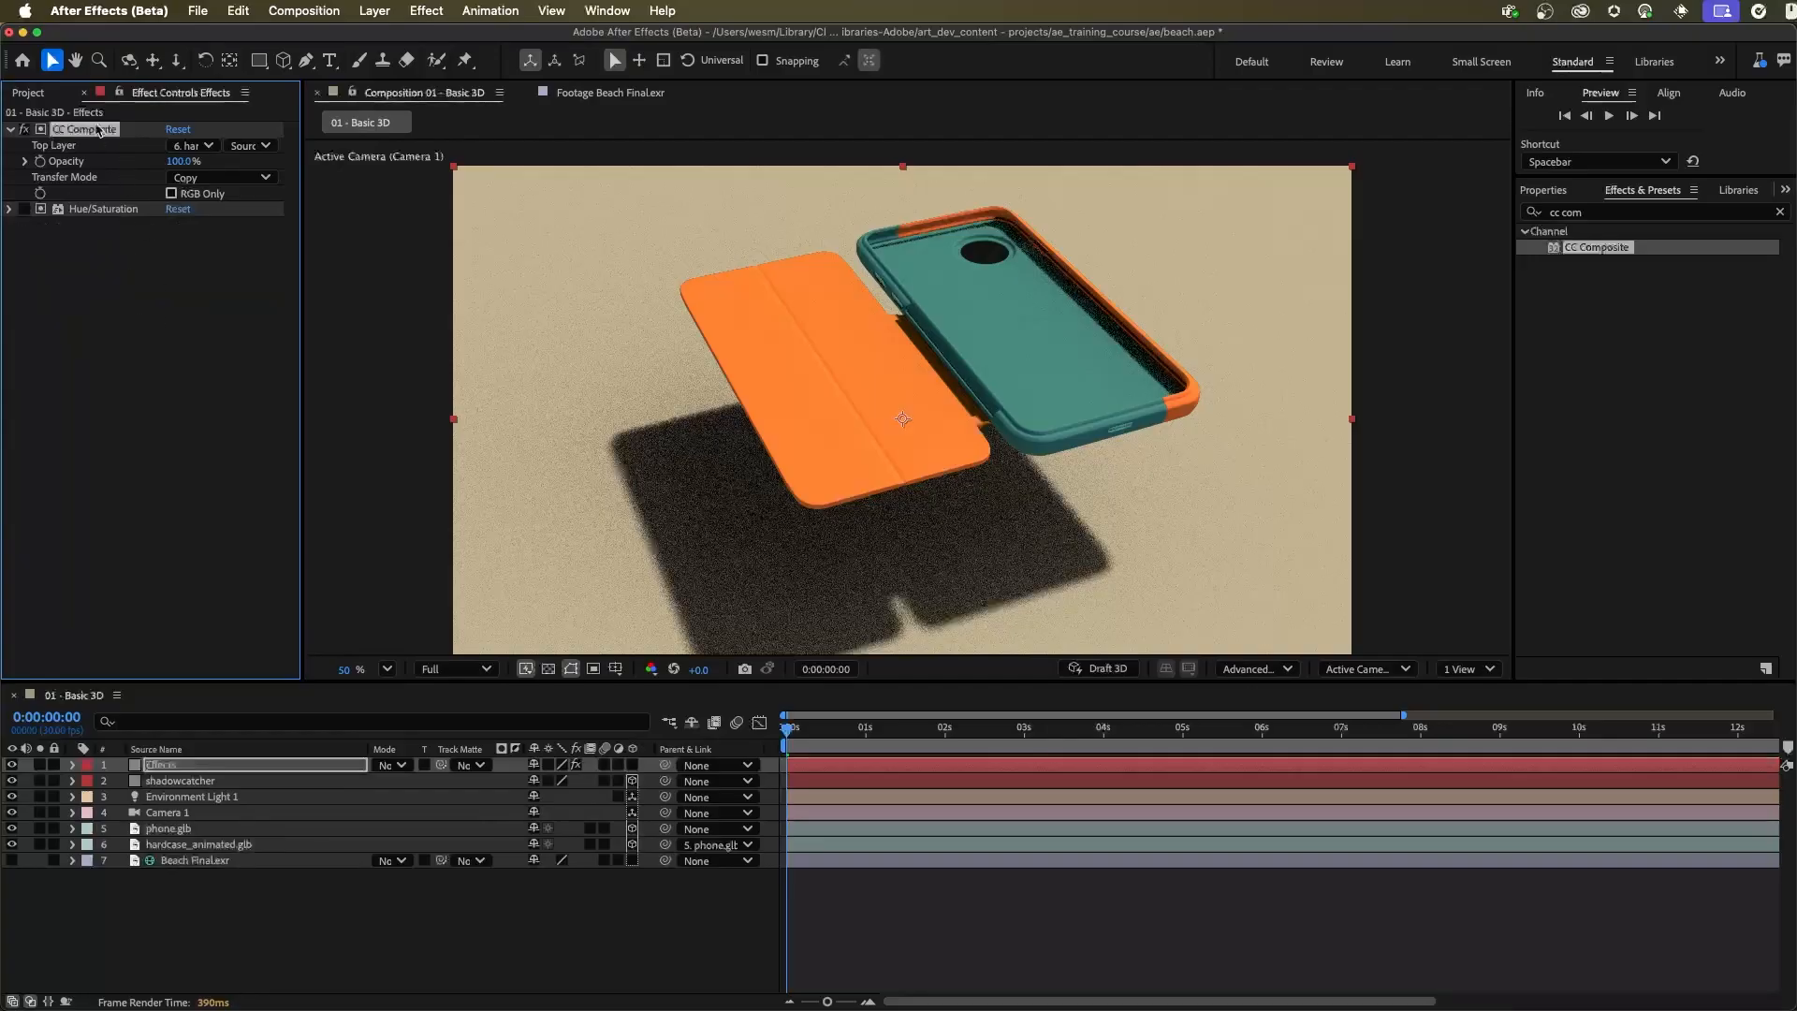
key(super+d)
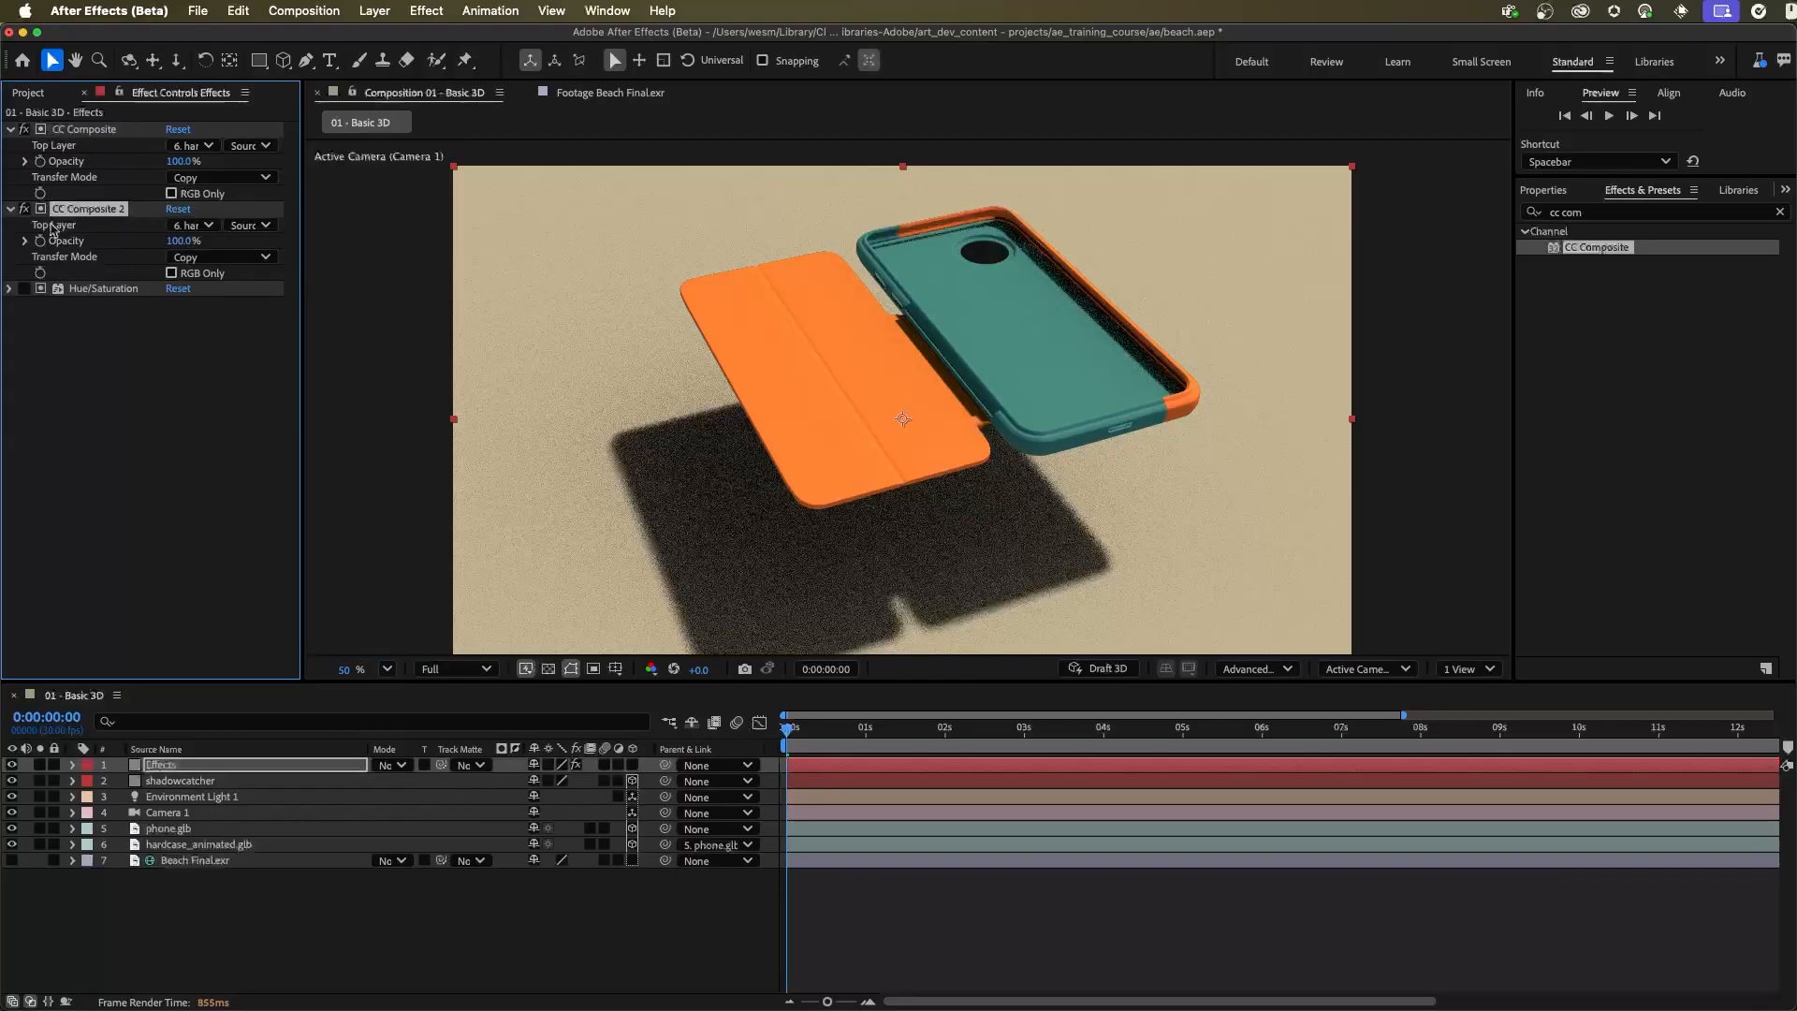
click(206, 227)
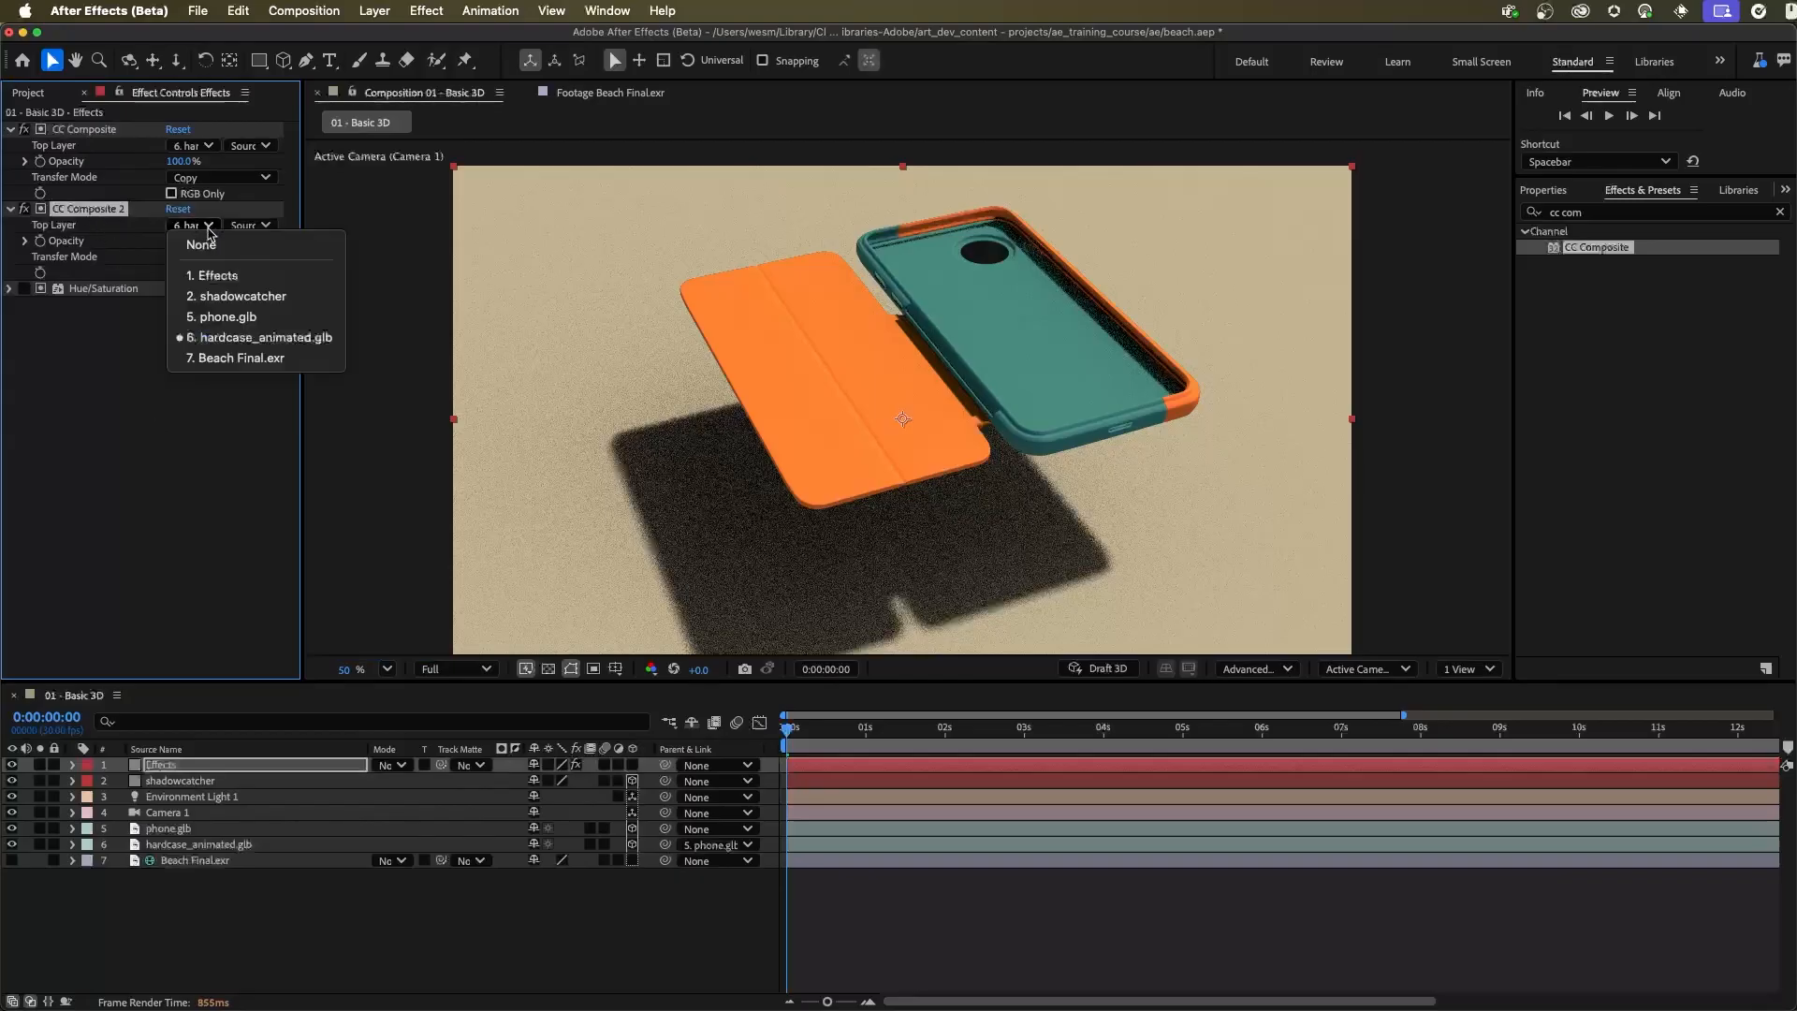
click(225, 317)
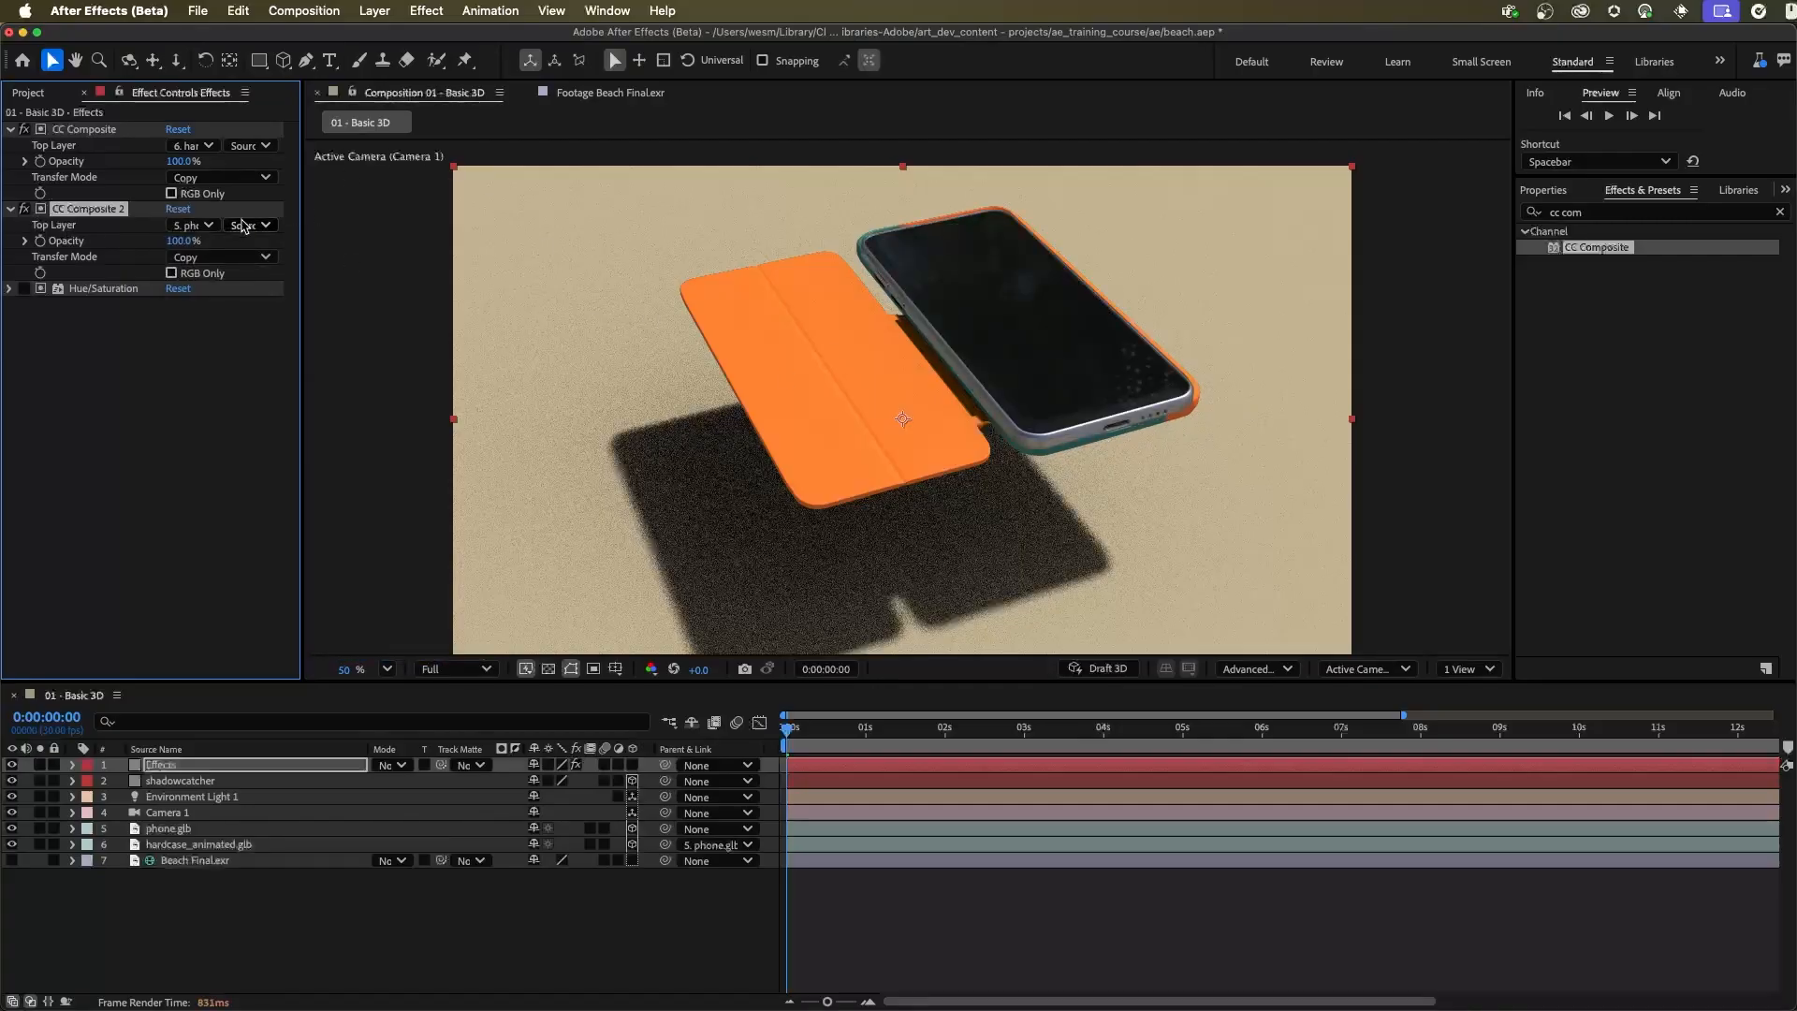
Try the In front and Behind transfer modes on CC Composite 2
click(199, 255)
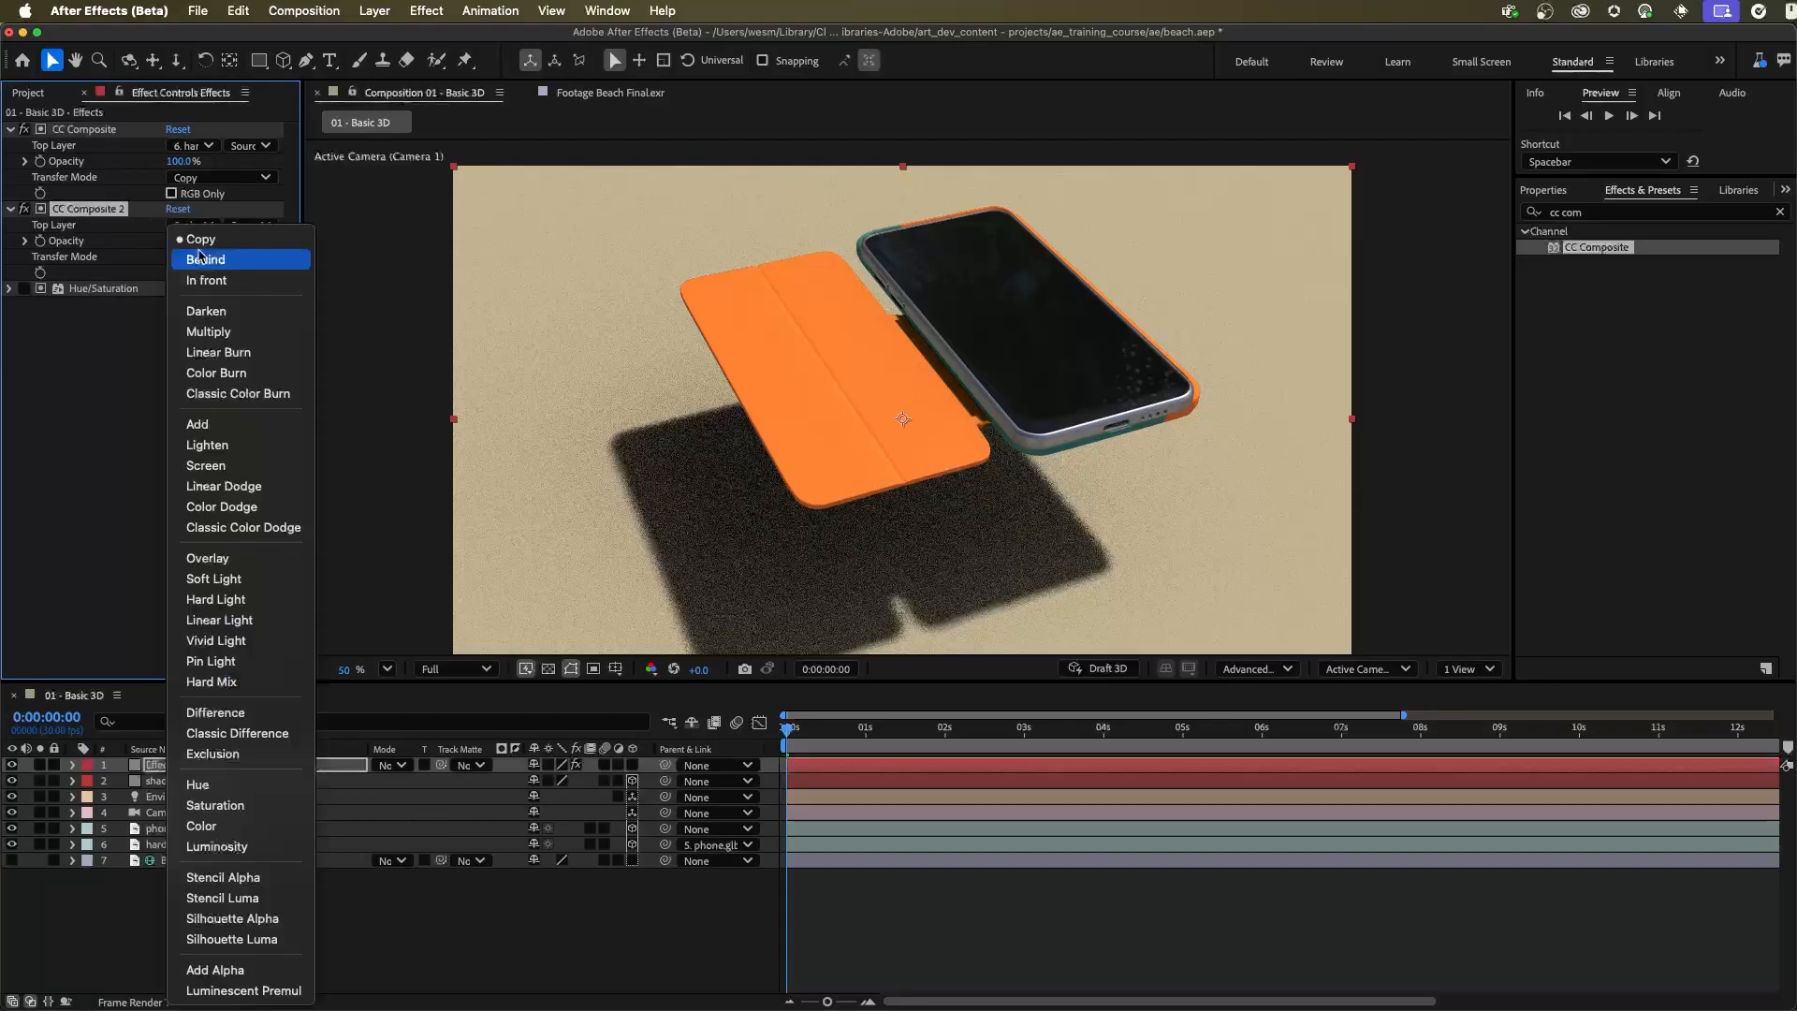
click(204, 279)
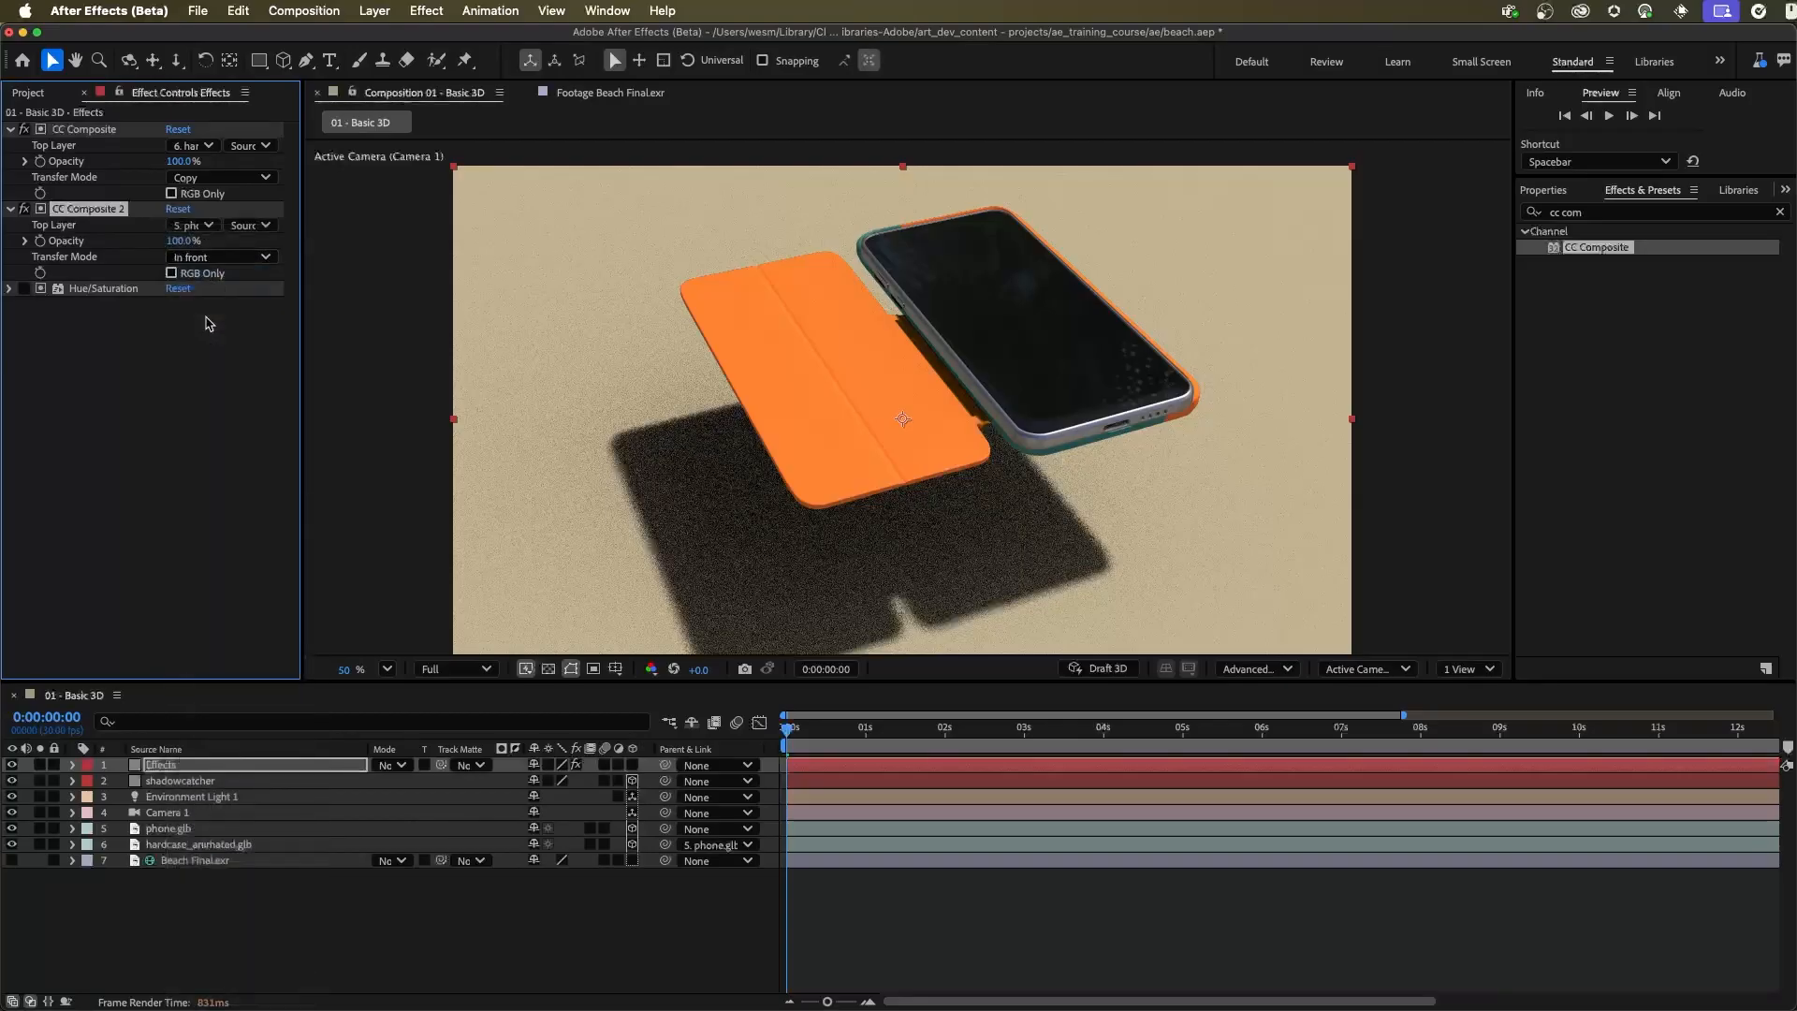
click(194, 224)
click(116, 347)
click(206, 256)
click(229, 259)
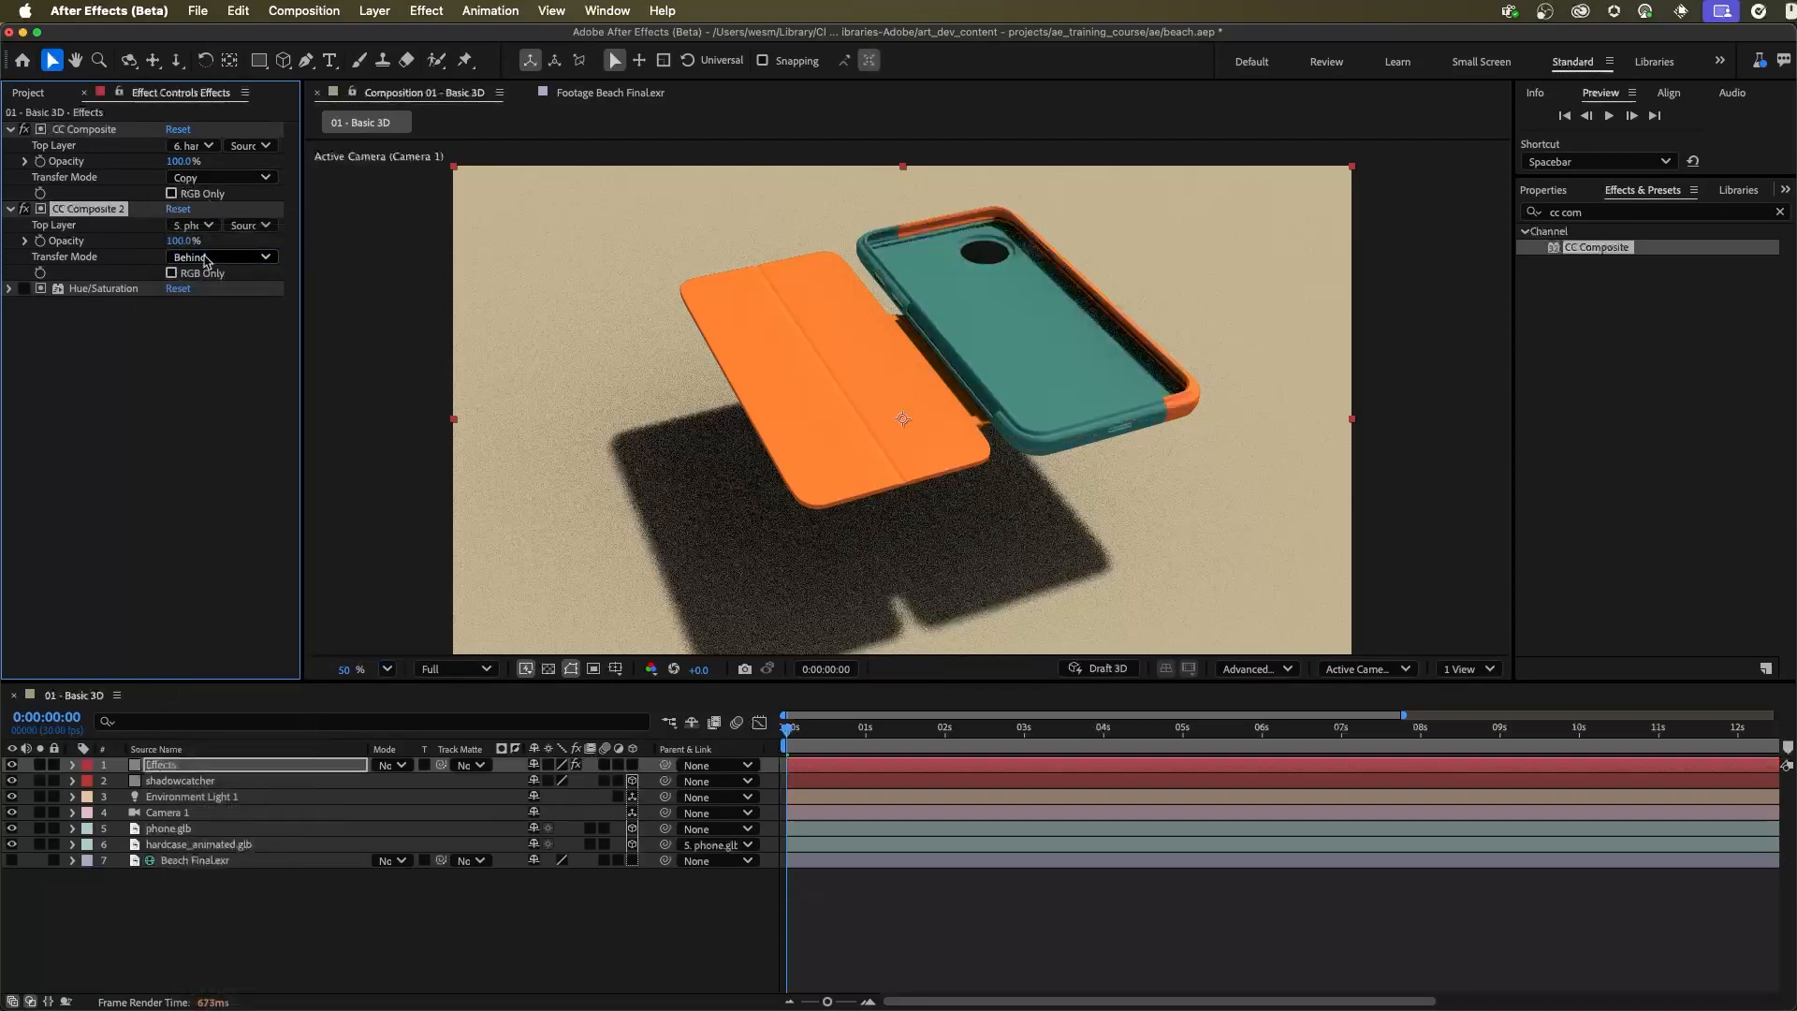
Set CC Composite 2's Transfer Mode to Silhouette Alpha and re-enable Hue/Saturation
click(231, 256)
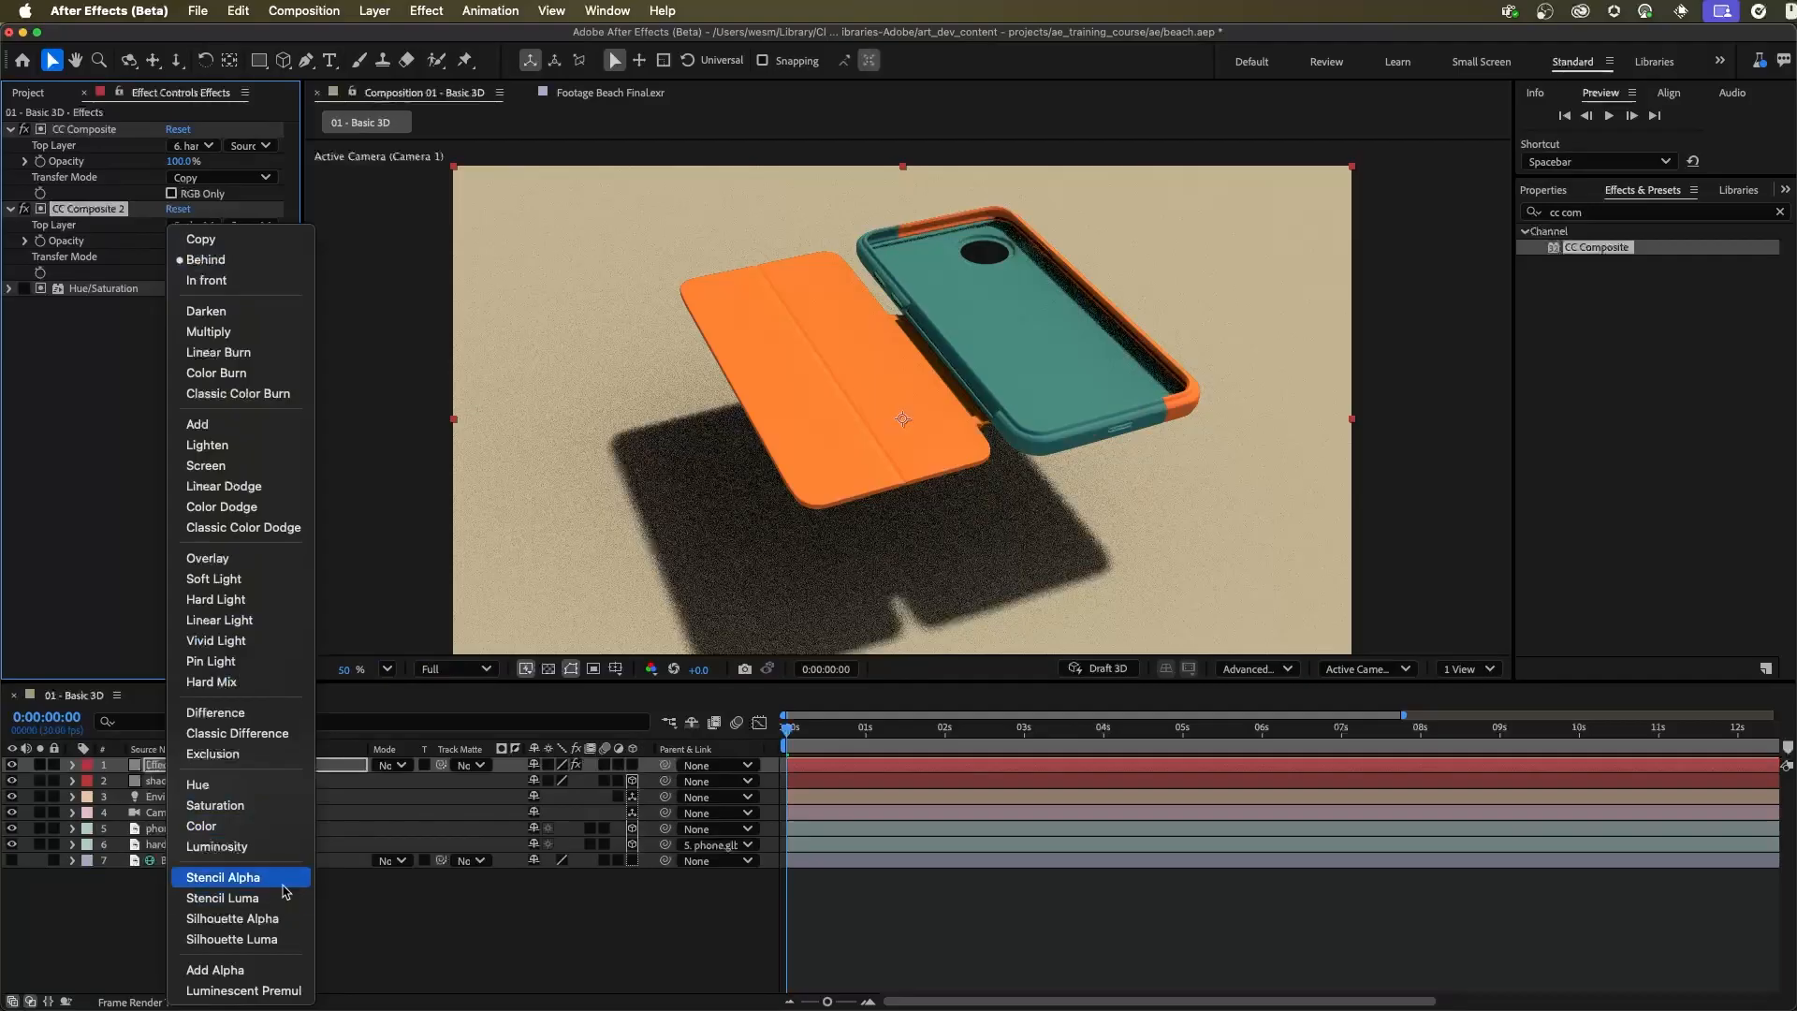
click(238, 918)
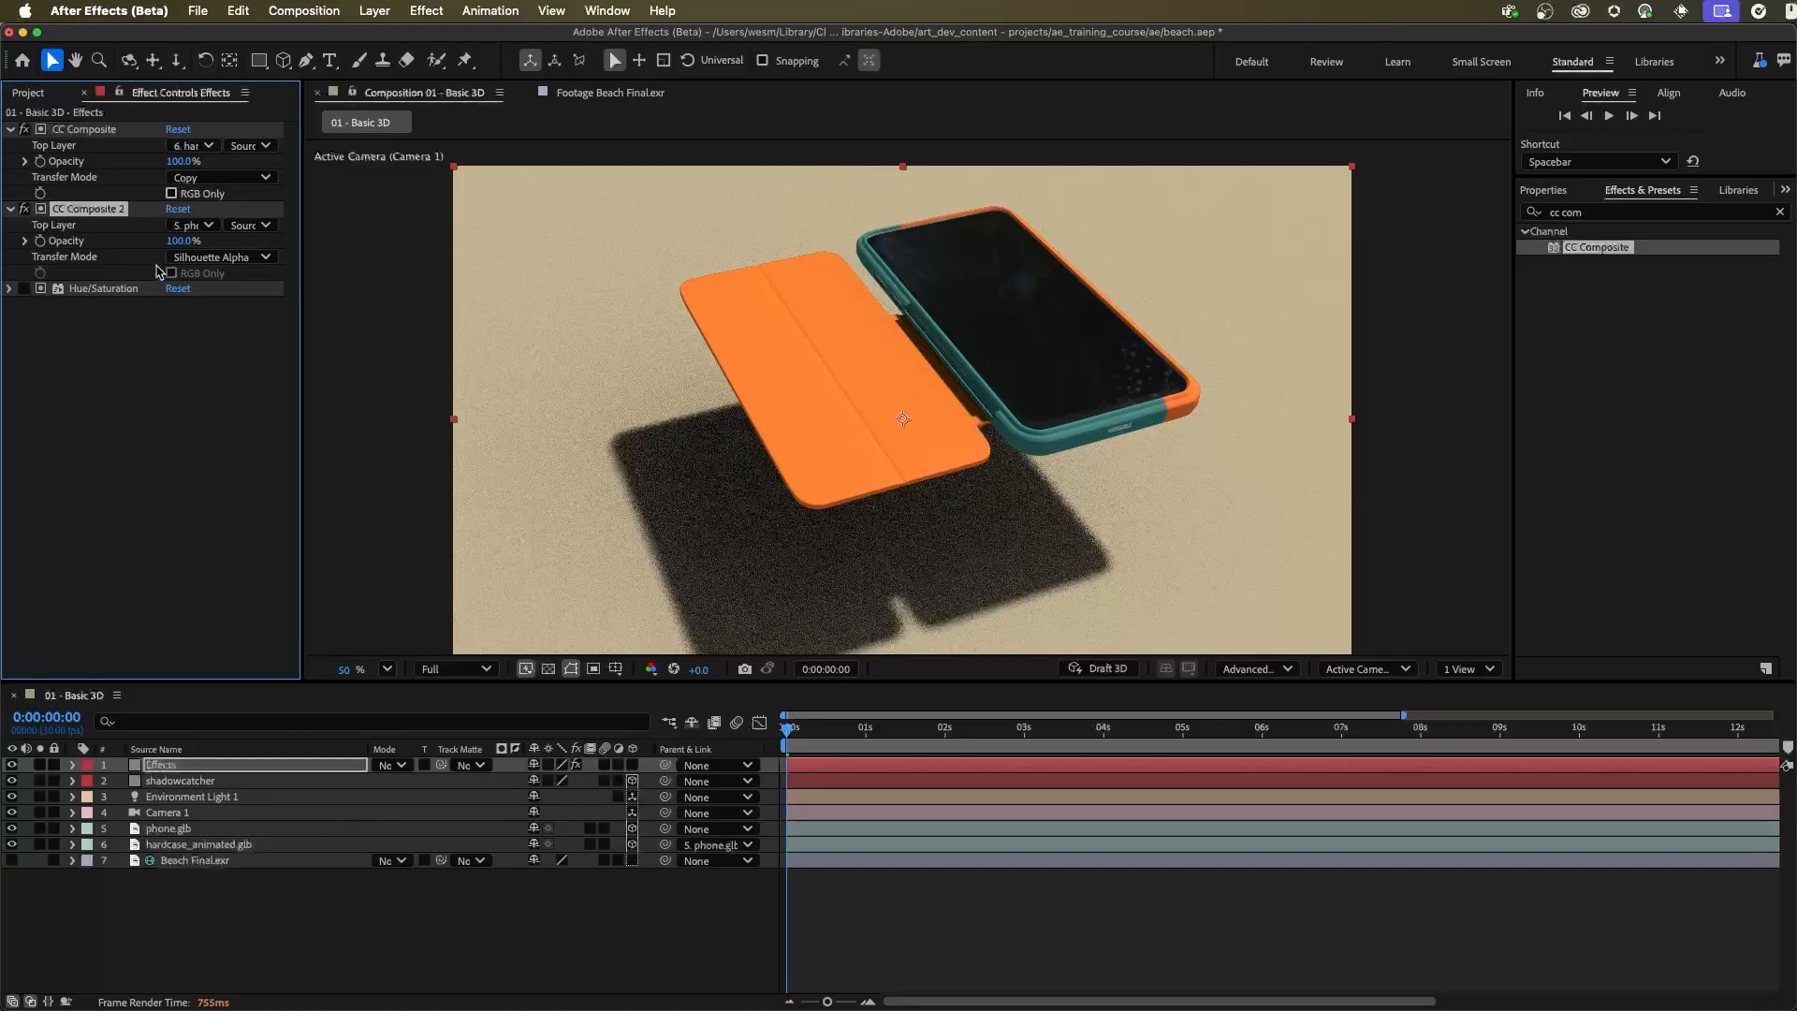
click(25, 289)
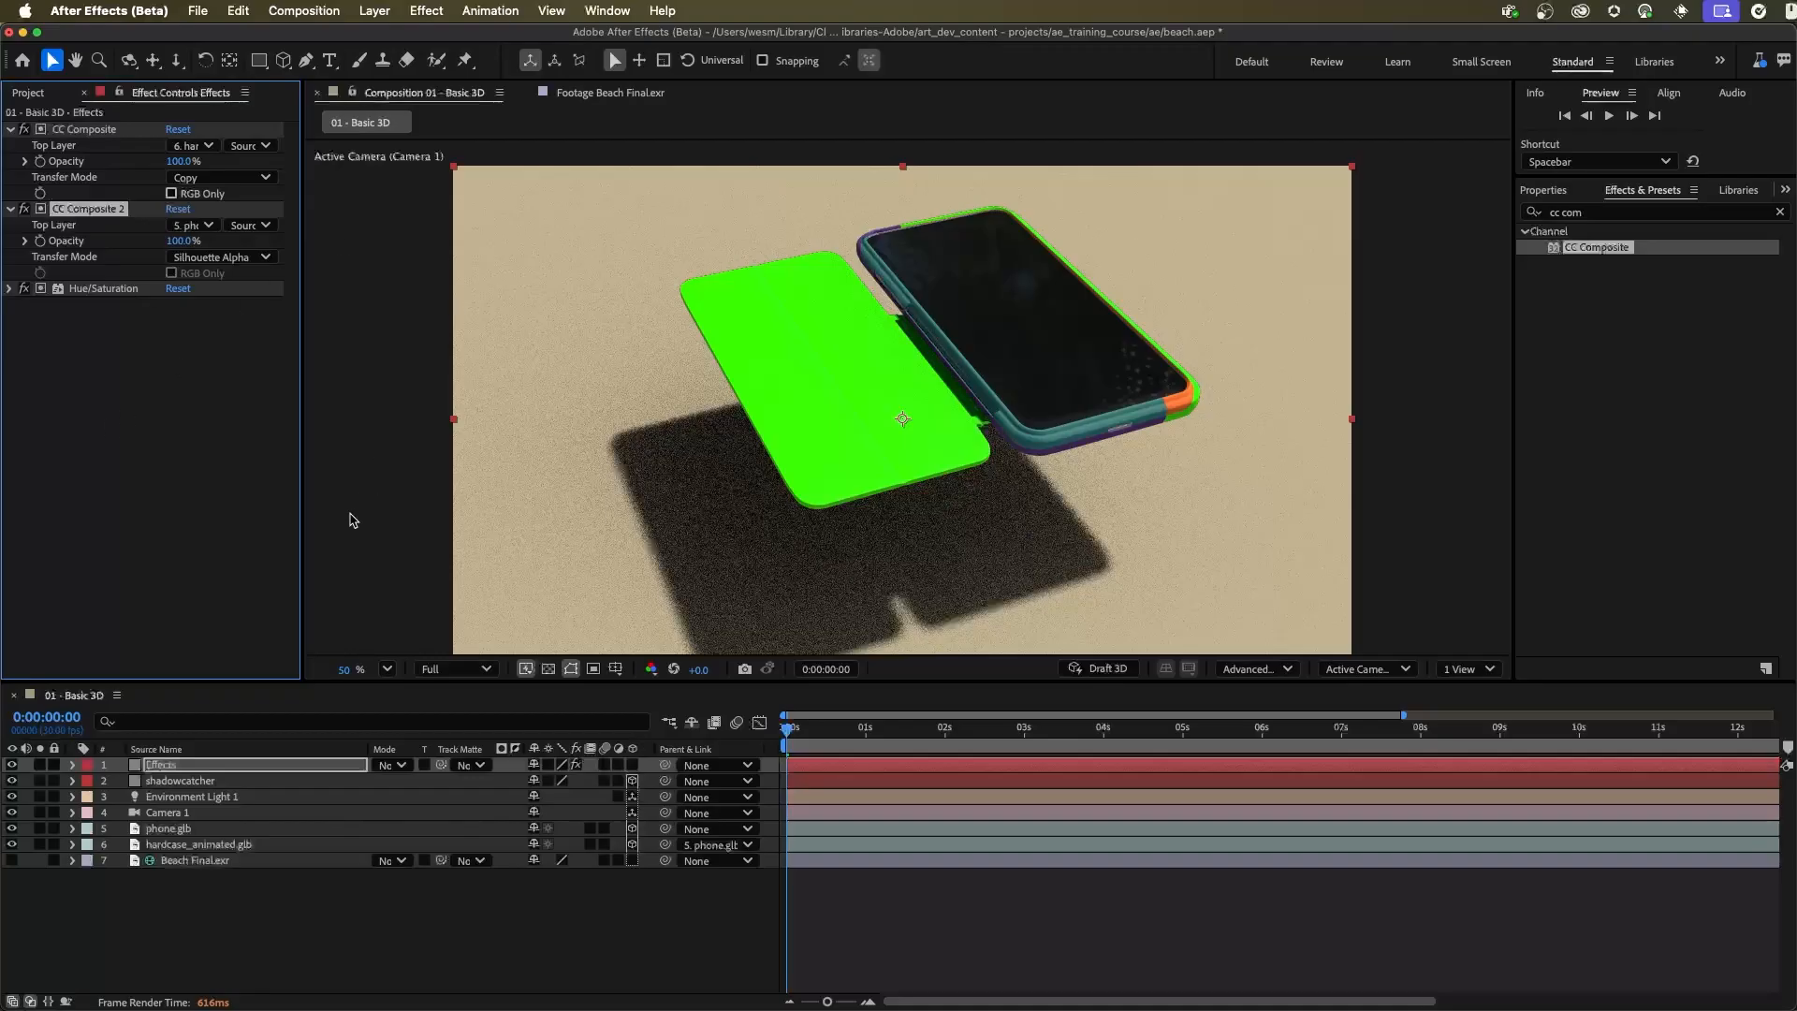
Remove the Hue/Saturation effect from the Effects layer
click(41, 767)
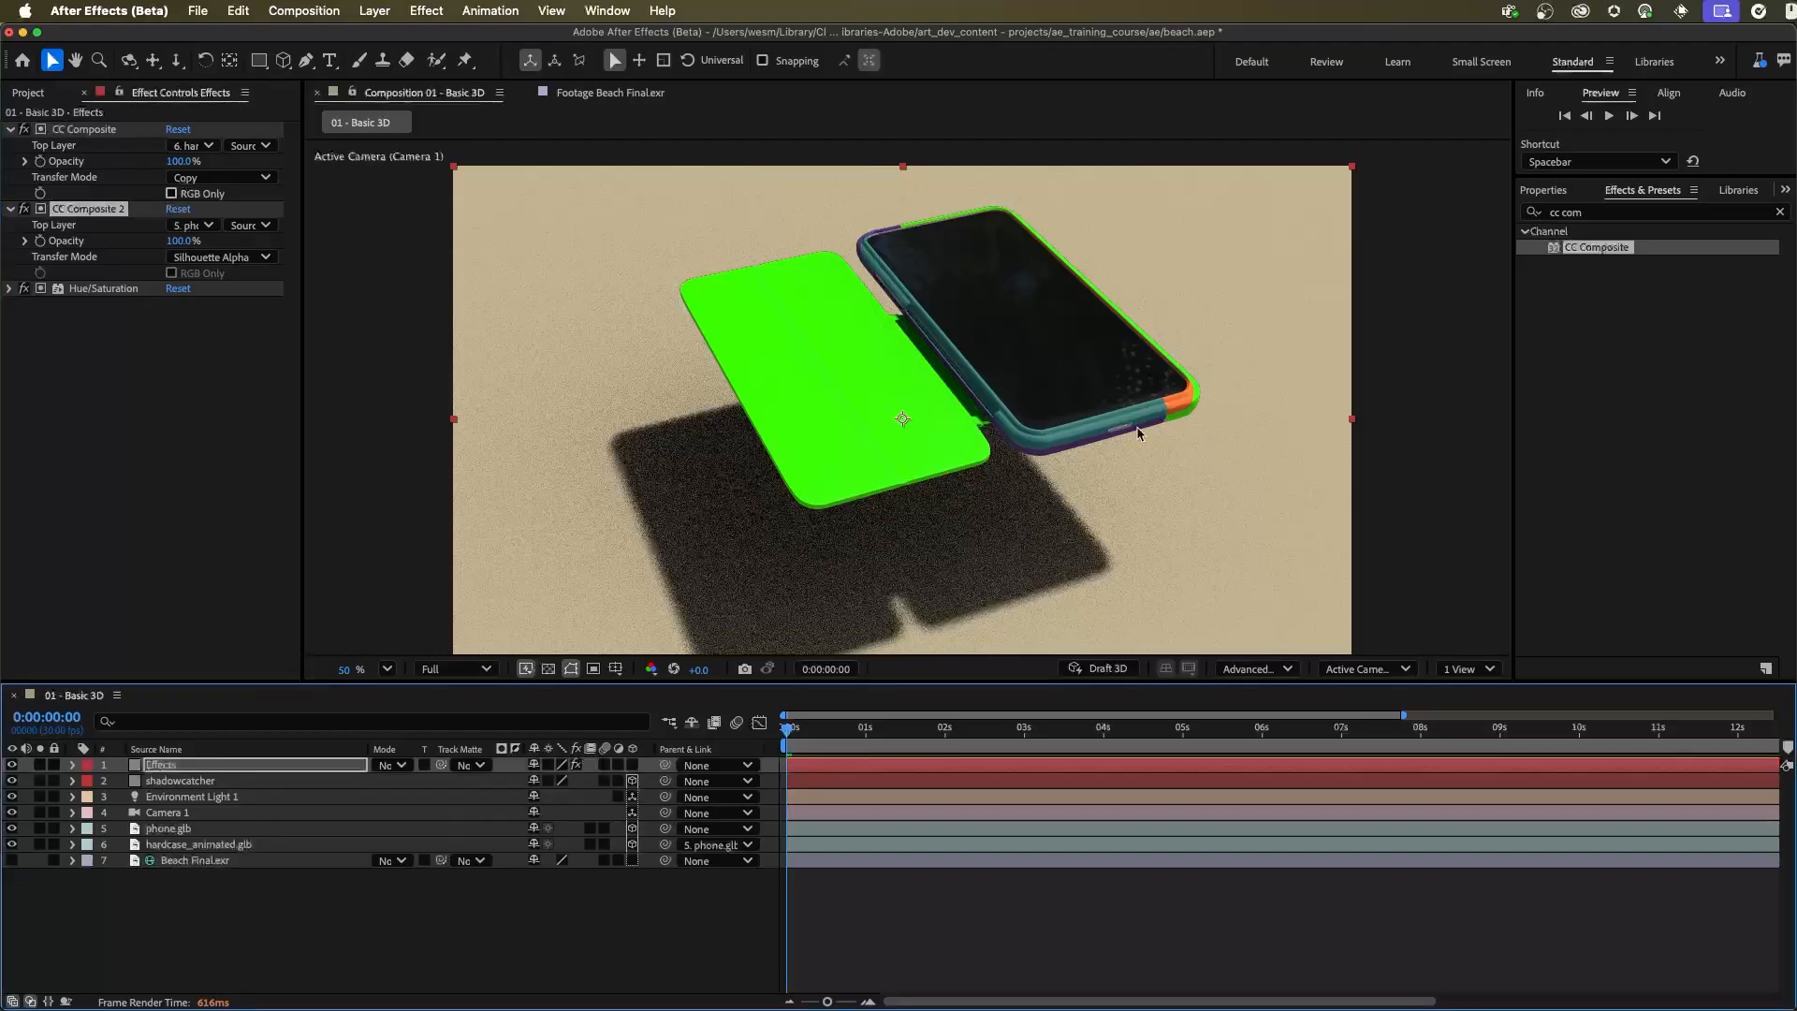
click(105, 324)
click(91, 289)
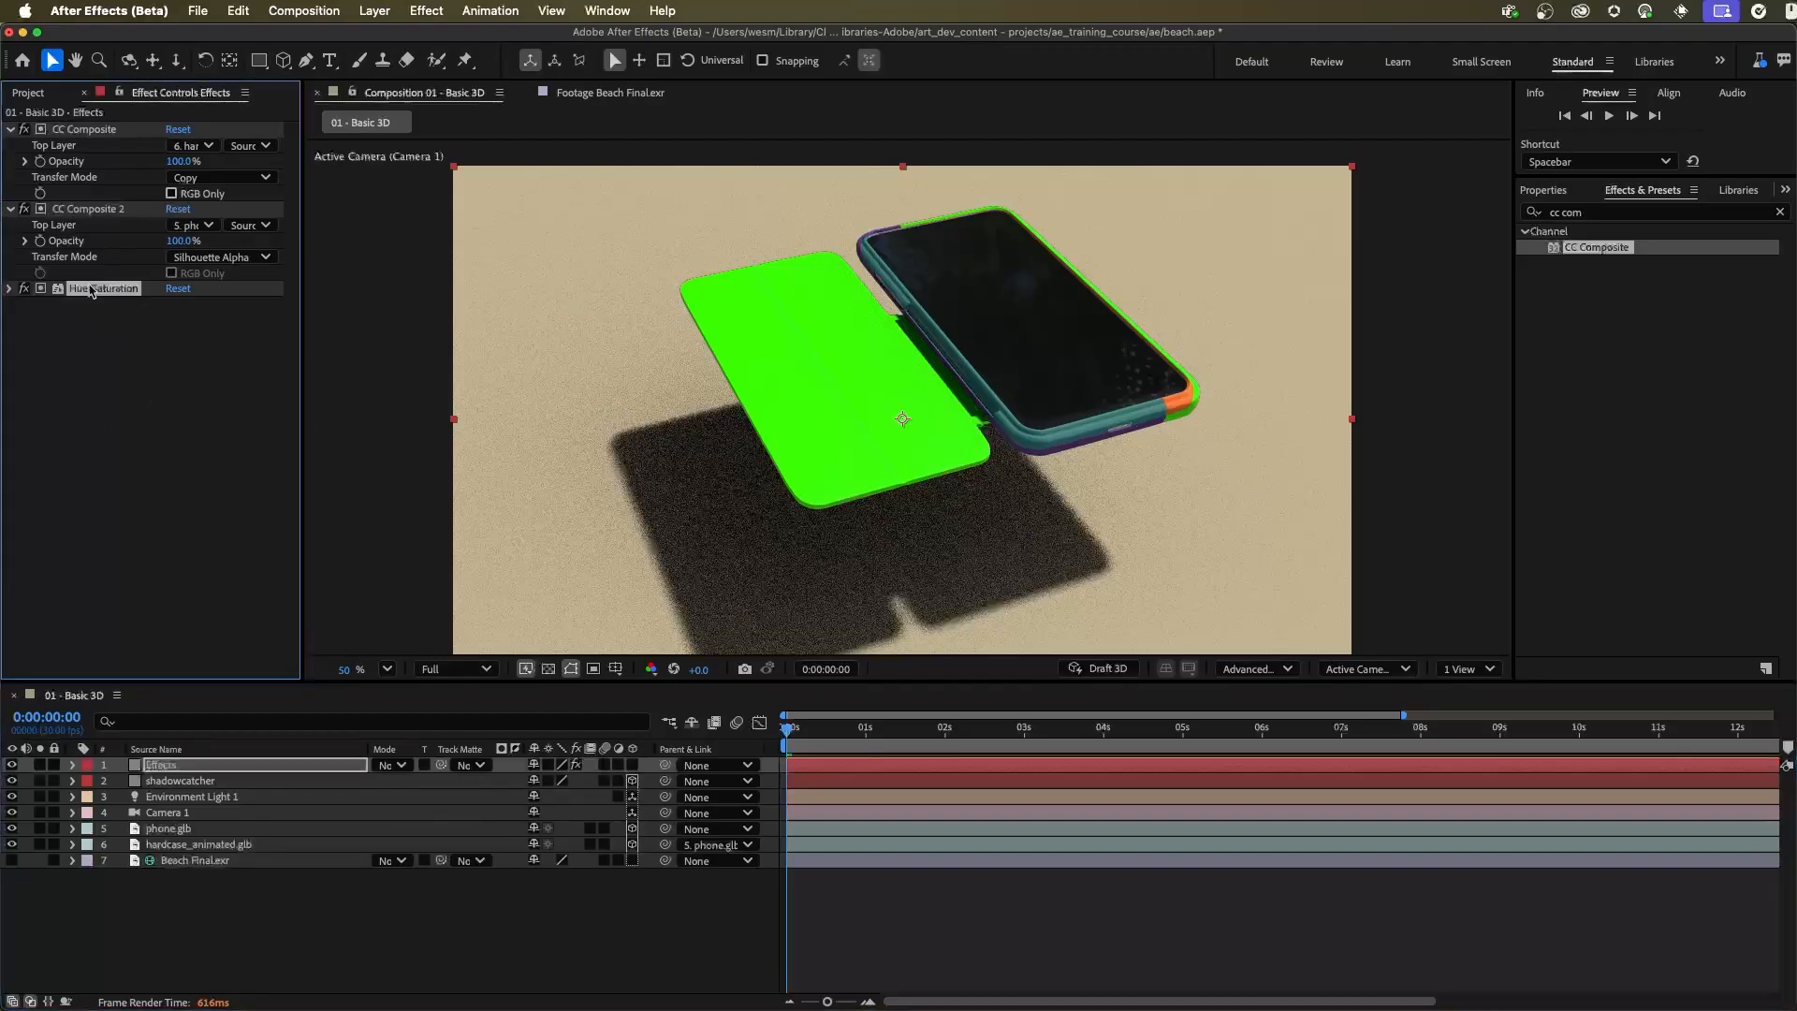
key(Delete)
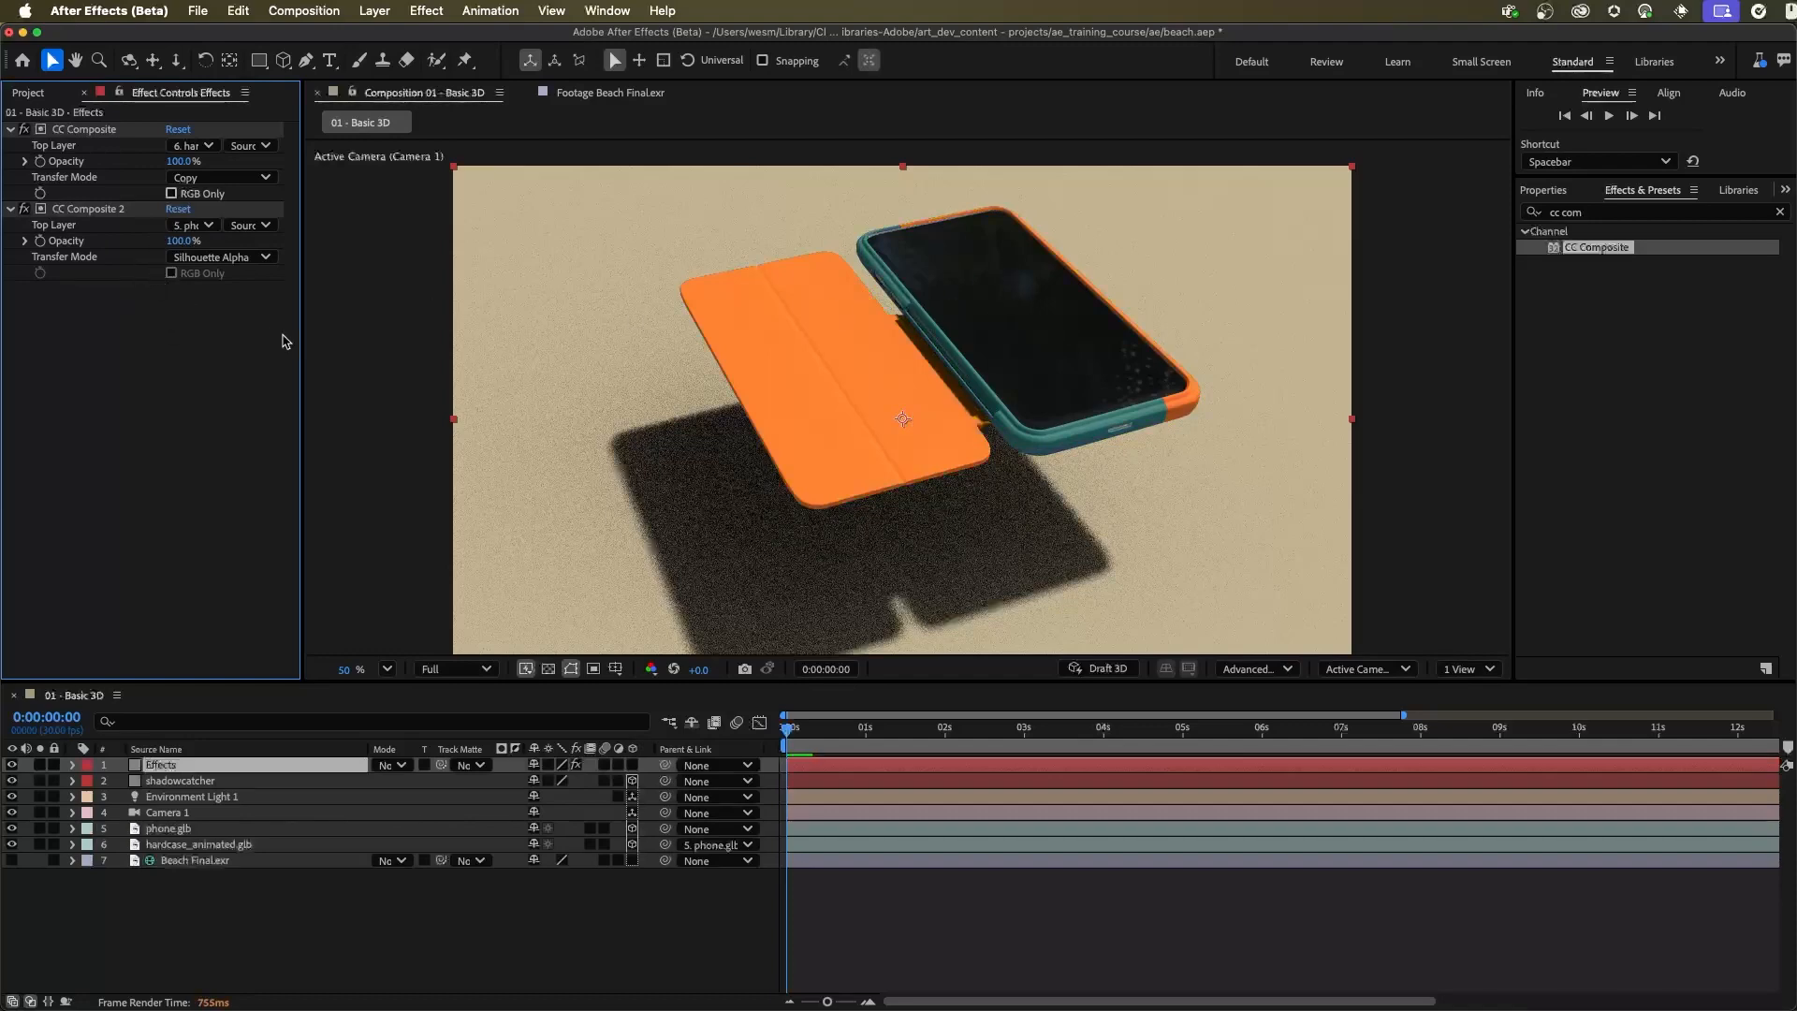
Rename the Effects layer to Phone 2D
click(193, 768)
key(Return)
text(Phone 2D)
key(Return)
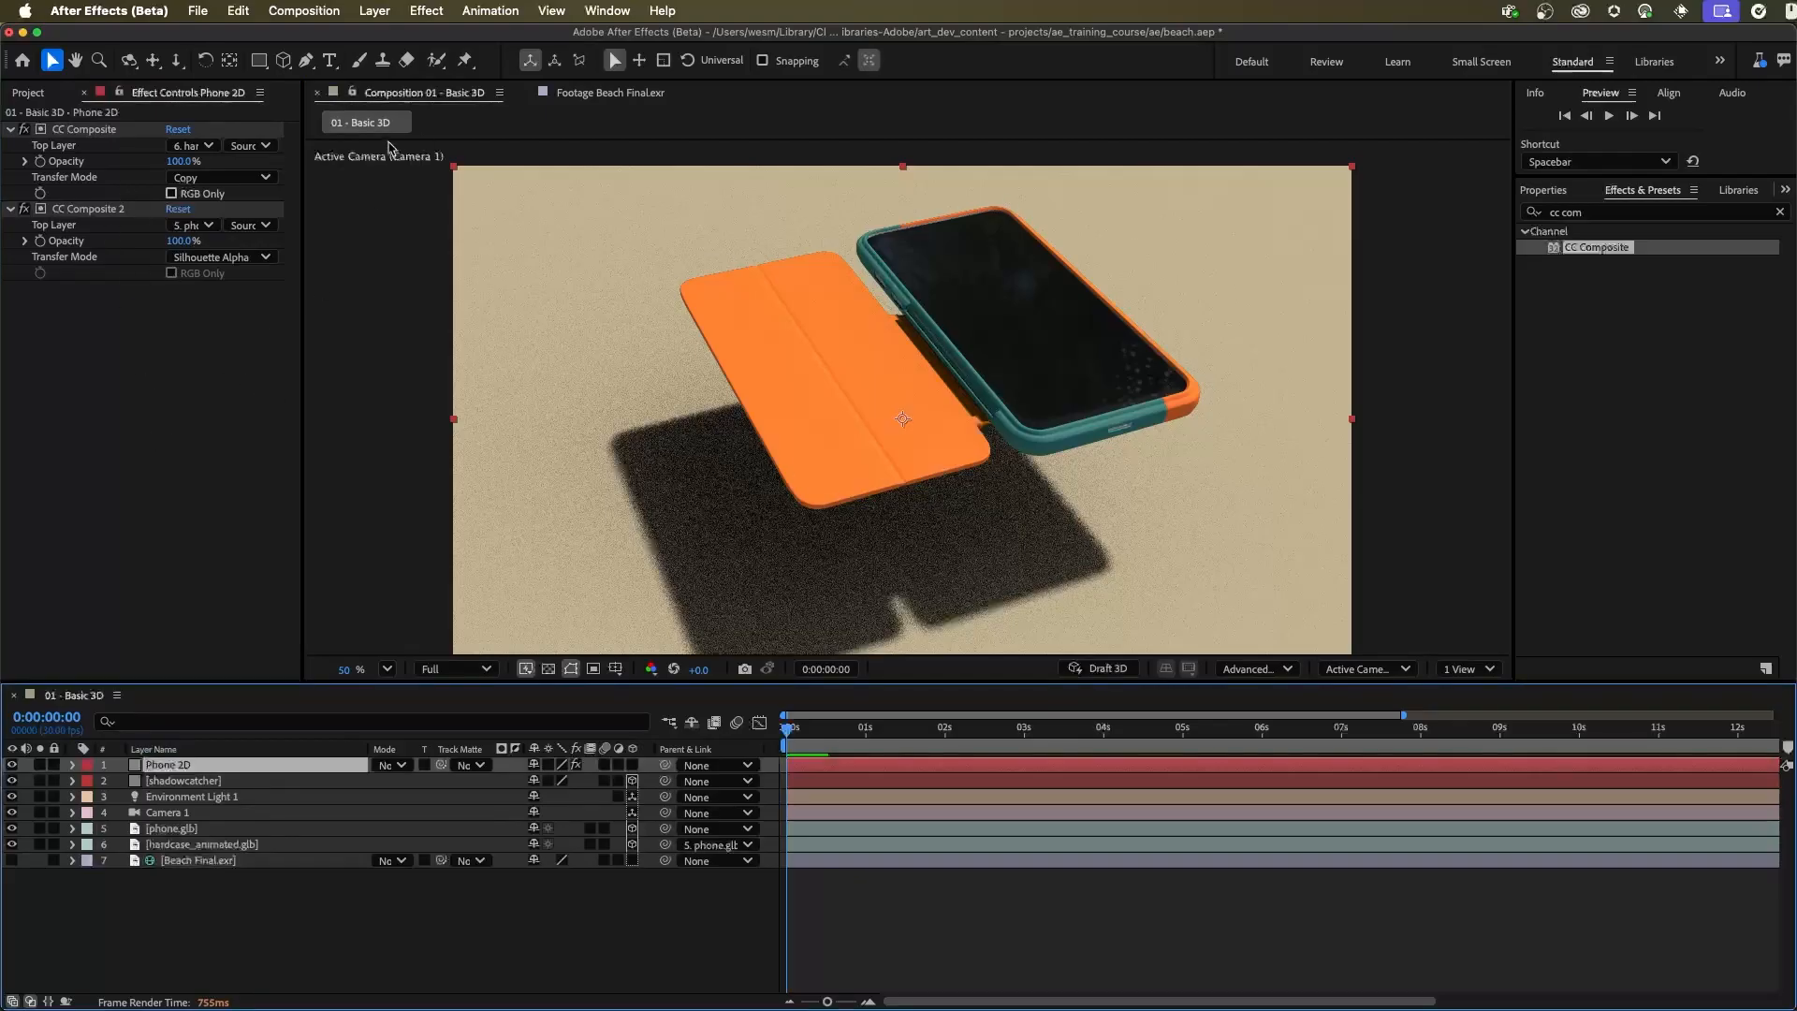
Create an adjustment layer above Phone 2D and apply the Hue/Saturation effect to it
click(374, 11)
mouse_move(374, 38)
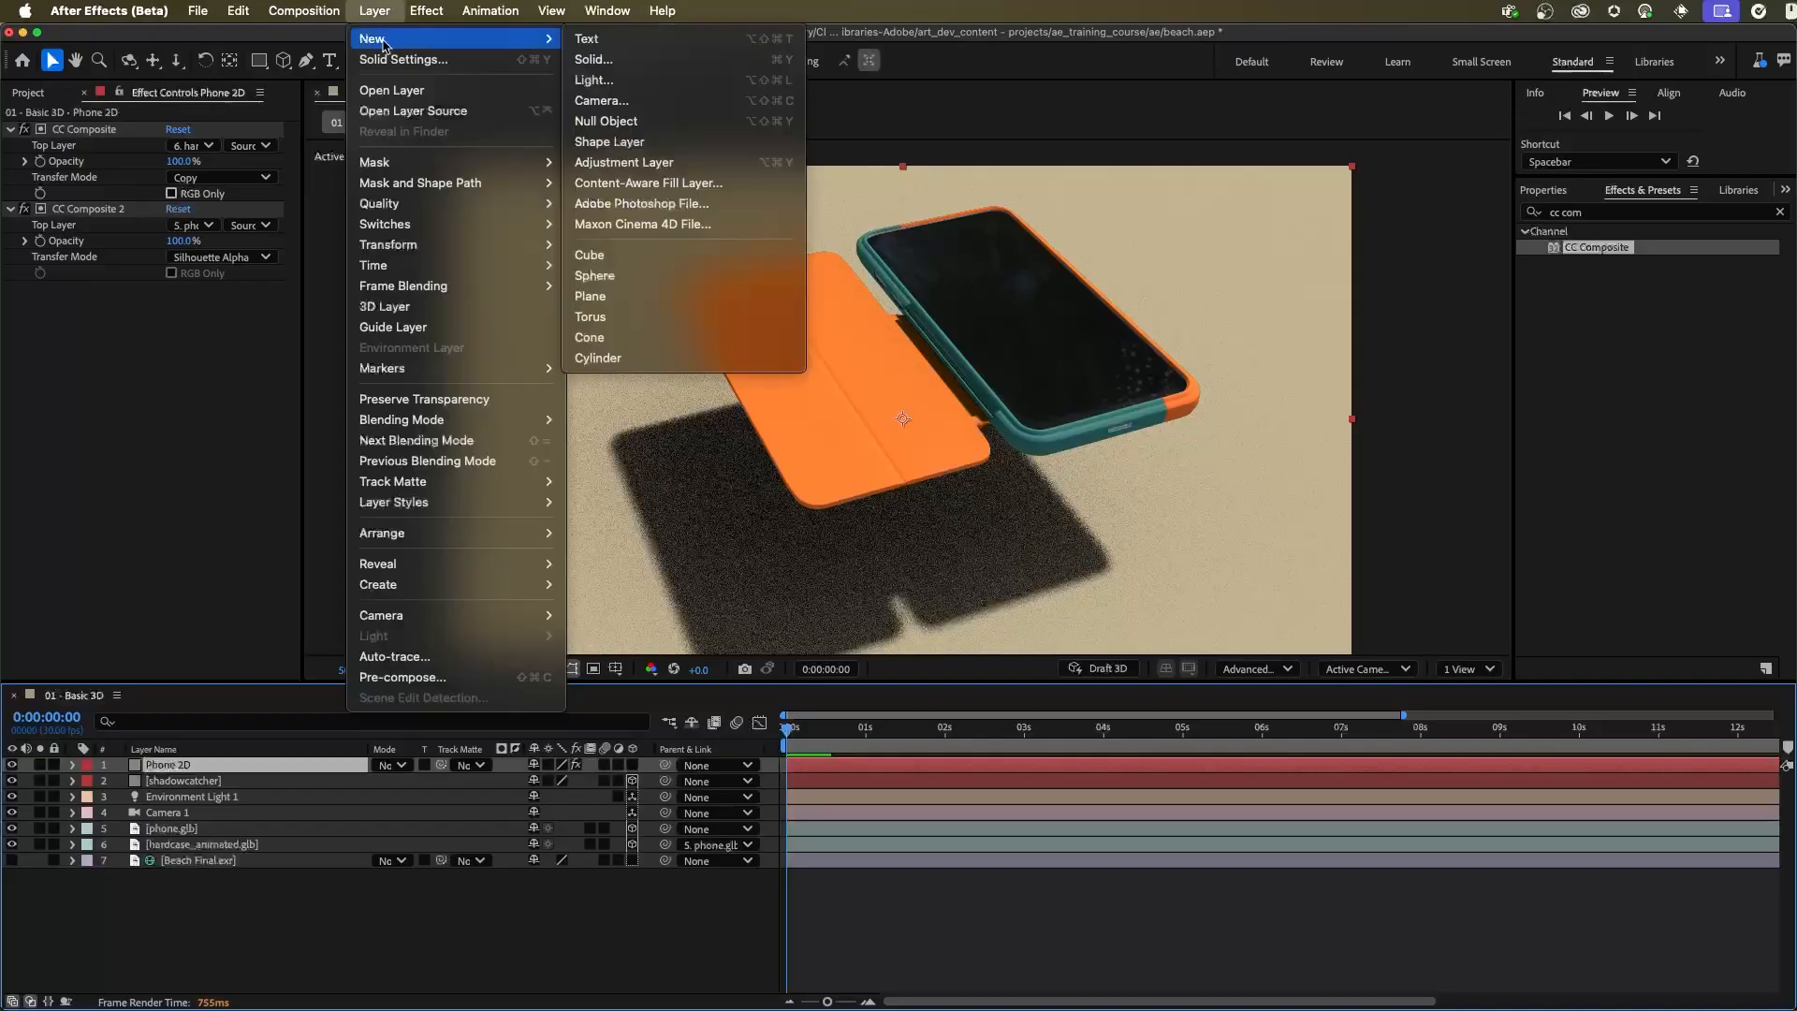
click(646, 162)
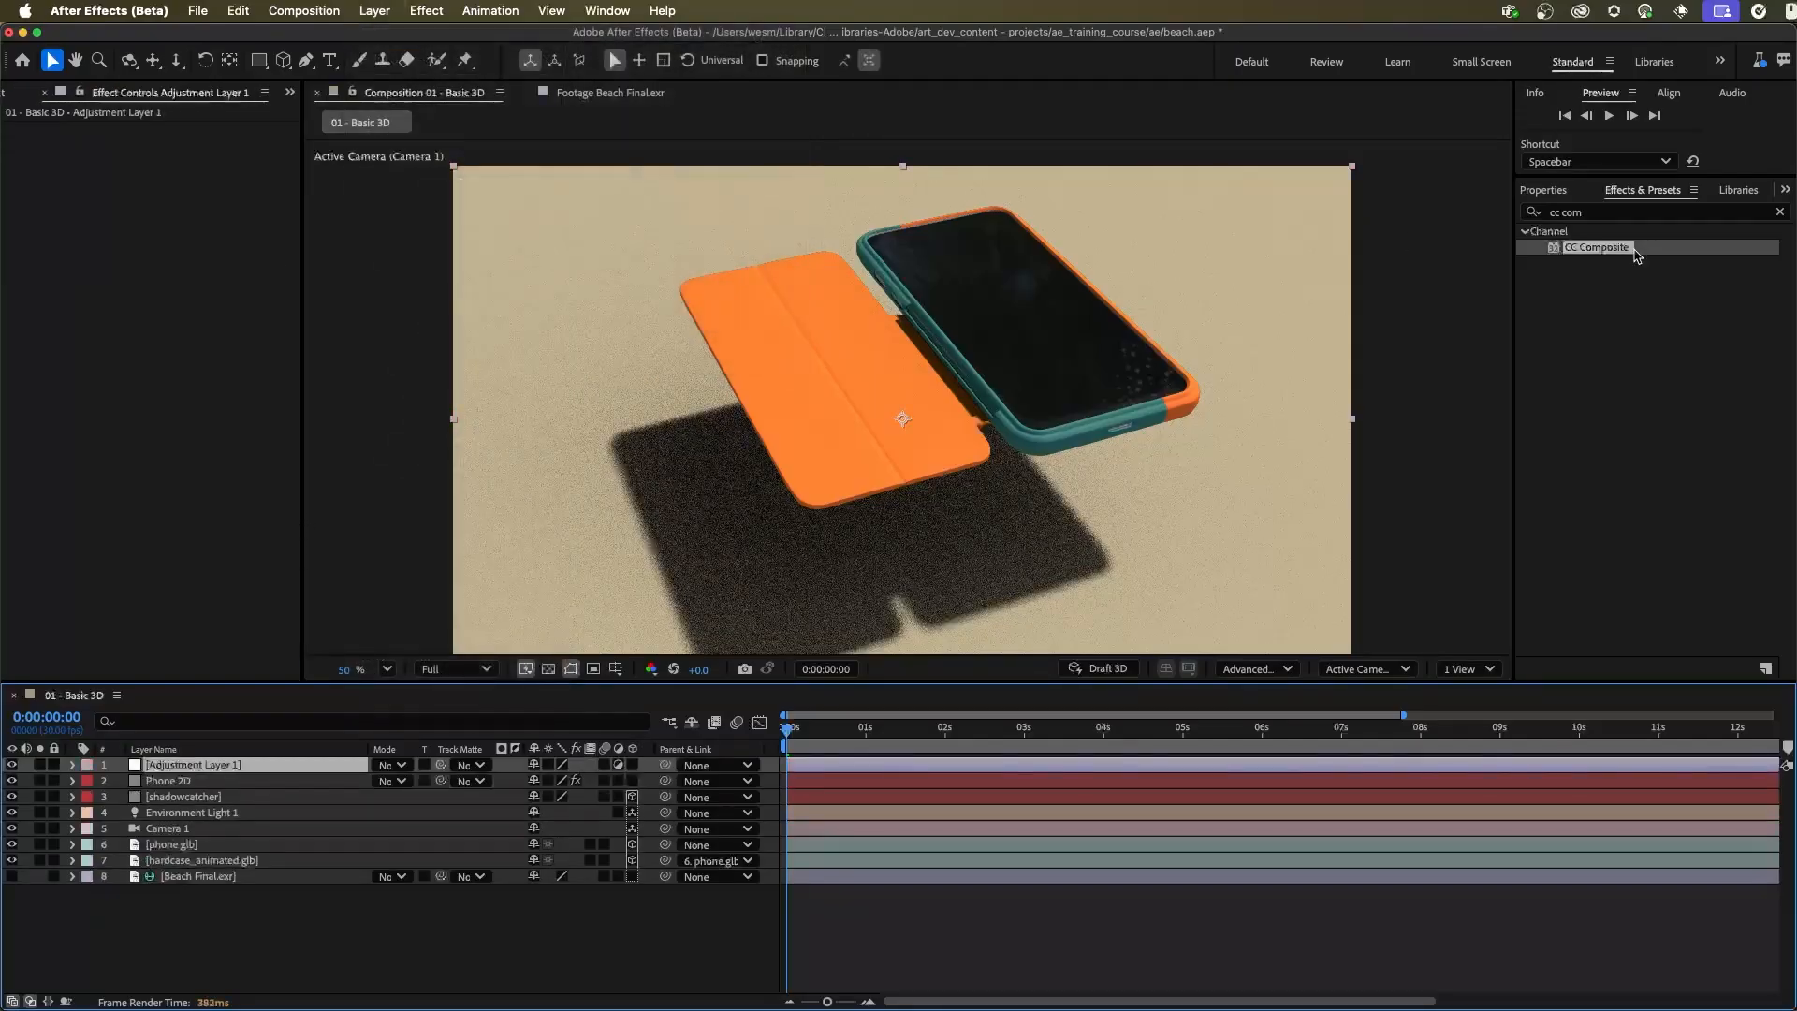
drag(1593, 215, 1509, 218)
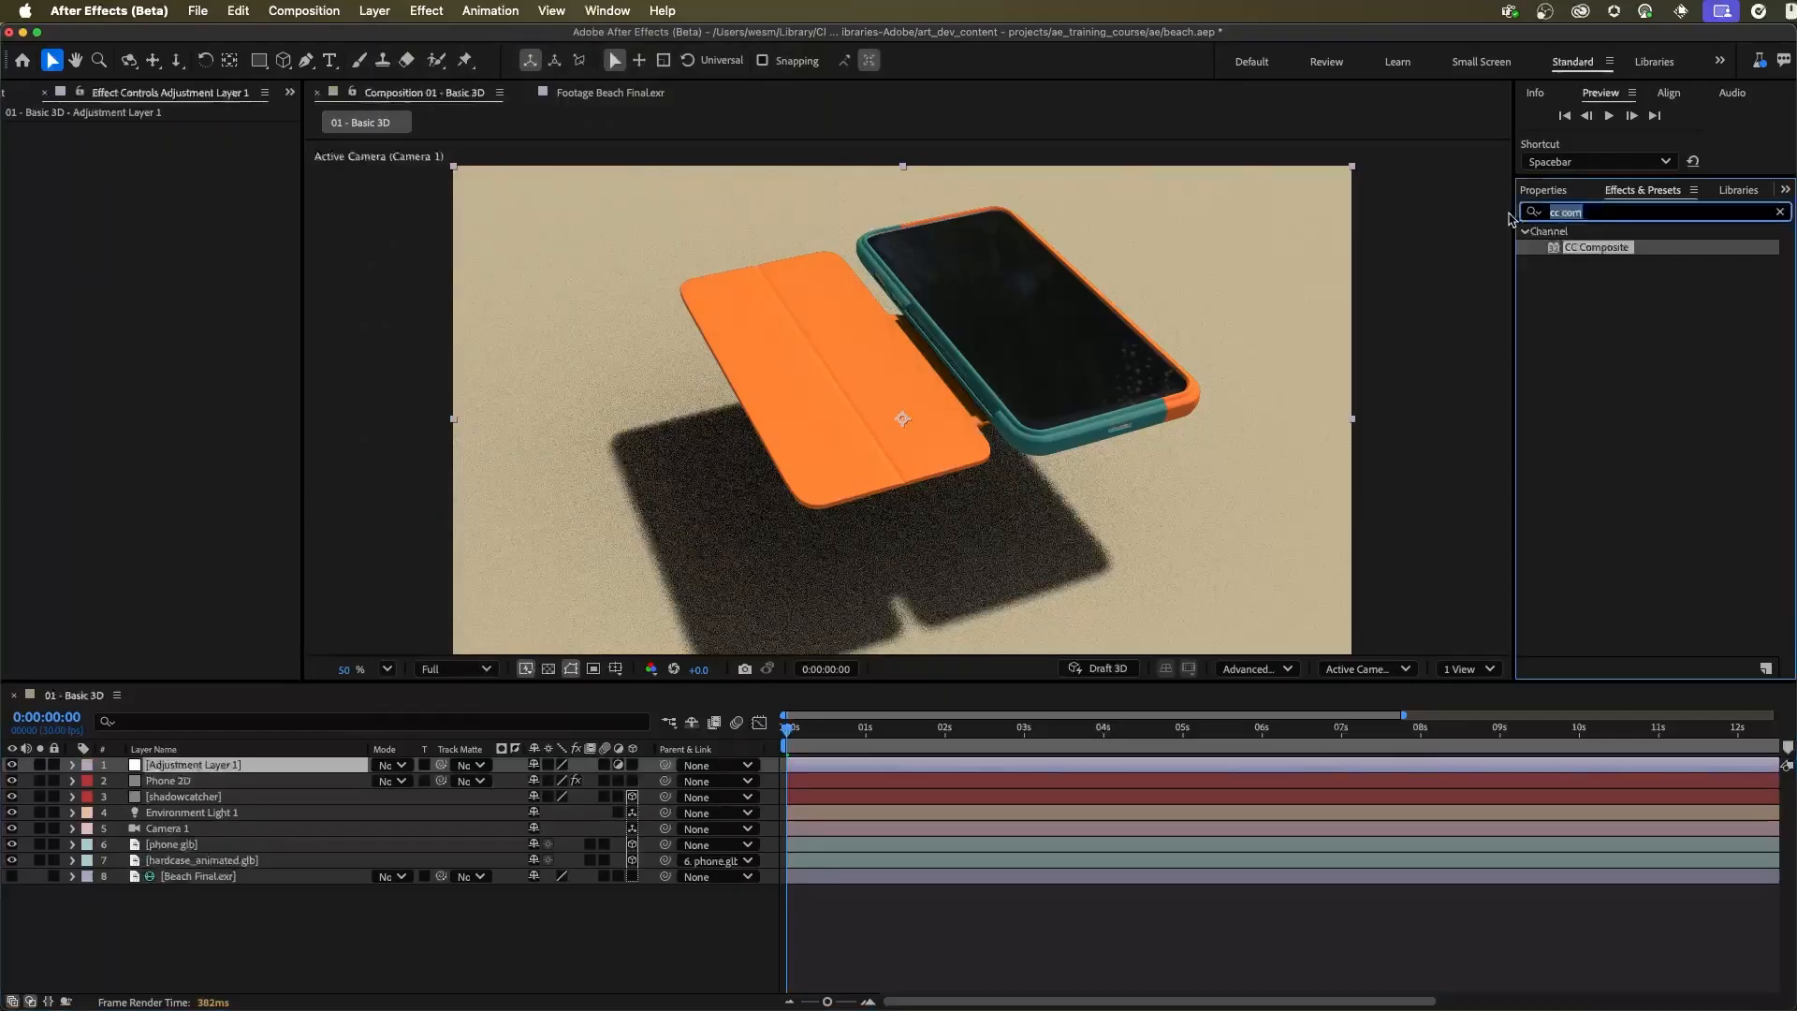
text(hue)
drag(1616, 326, 1245, 393)
click(211, 768)
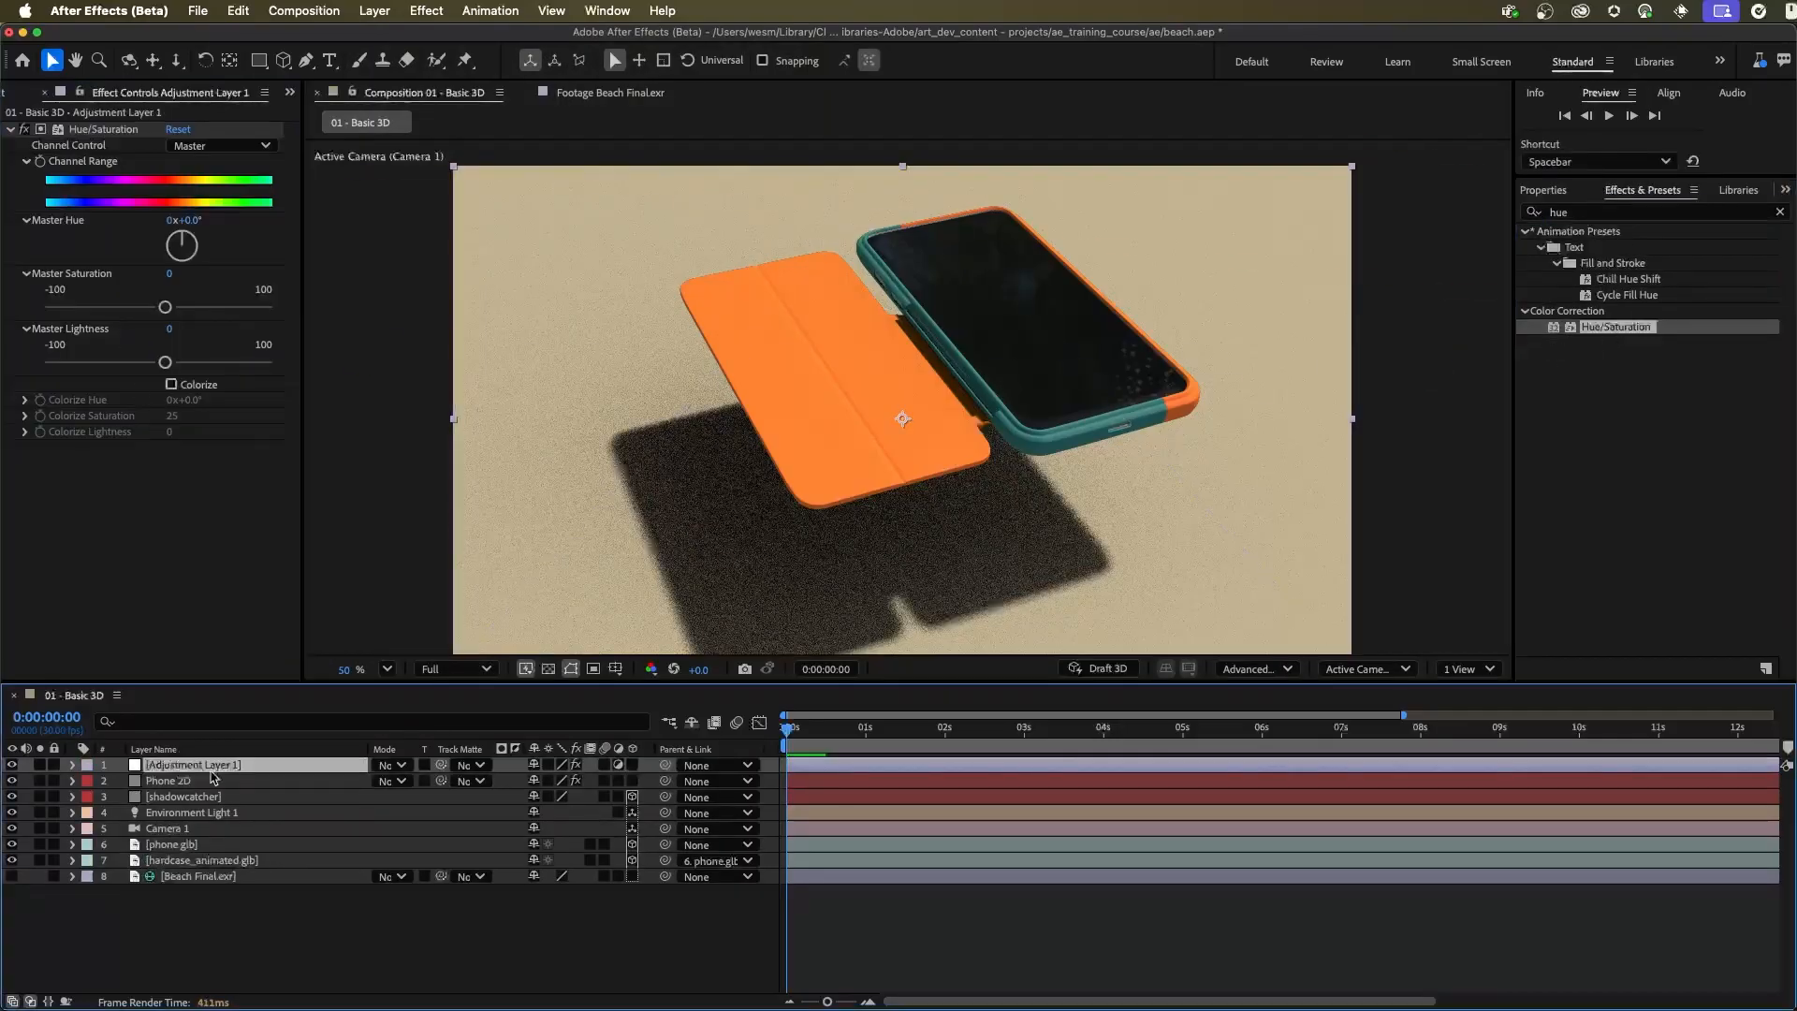
Set the Transfer Mode of Phone 2D's CC Composite 2 effect to In front
click(185, 782)
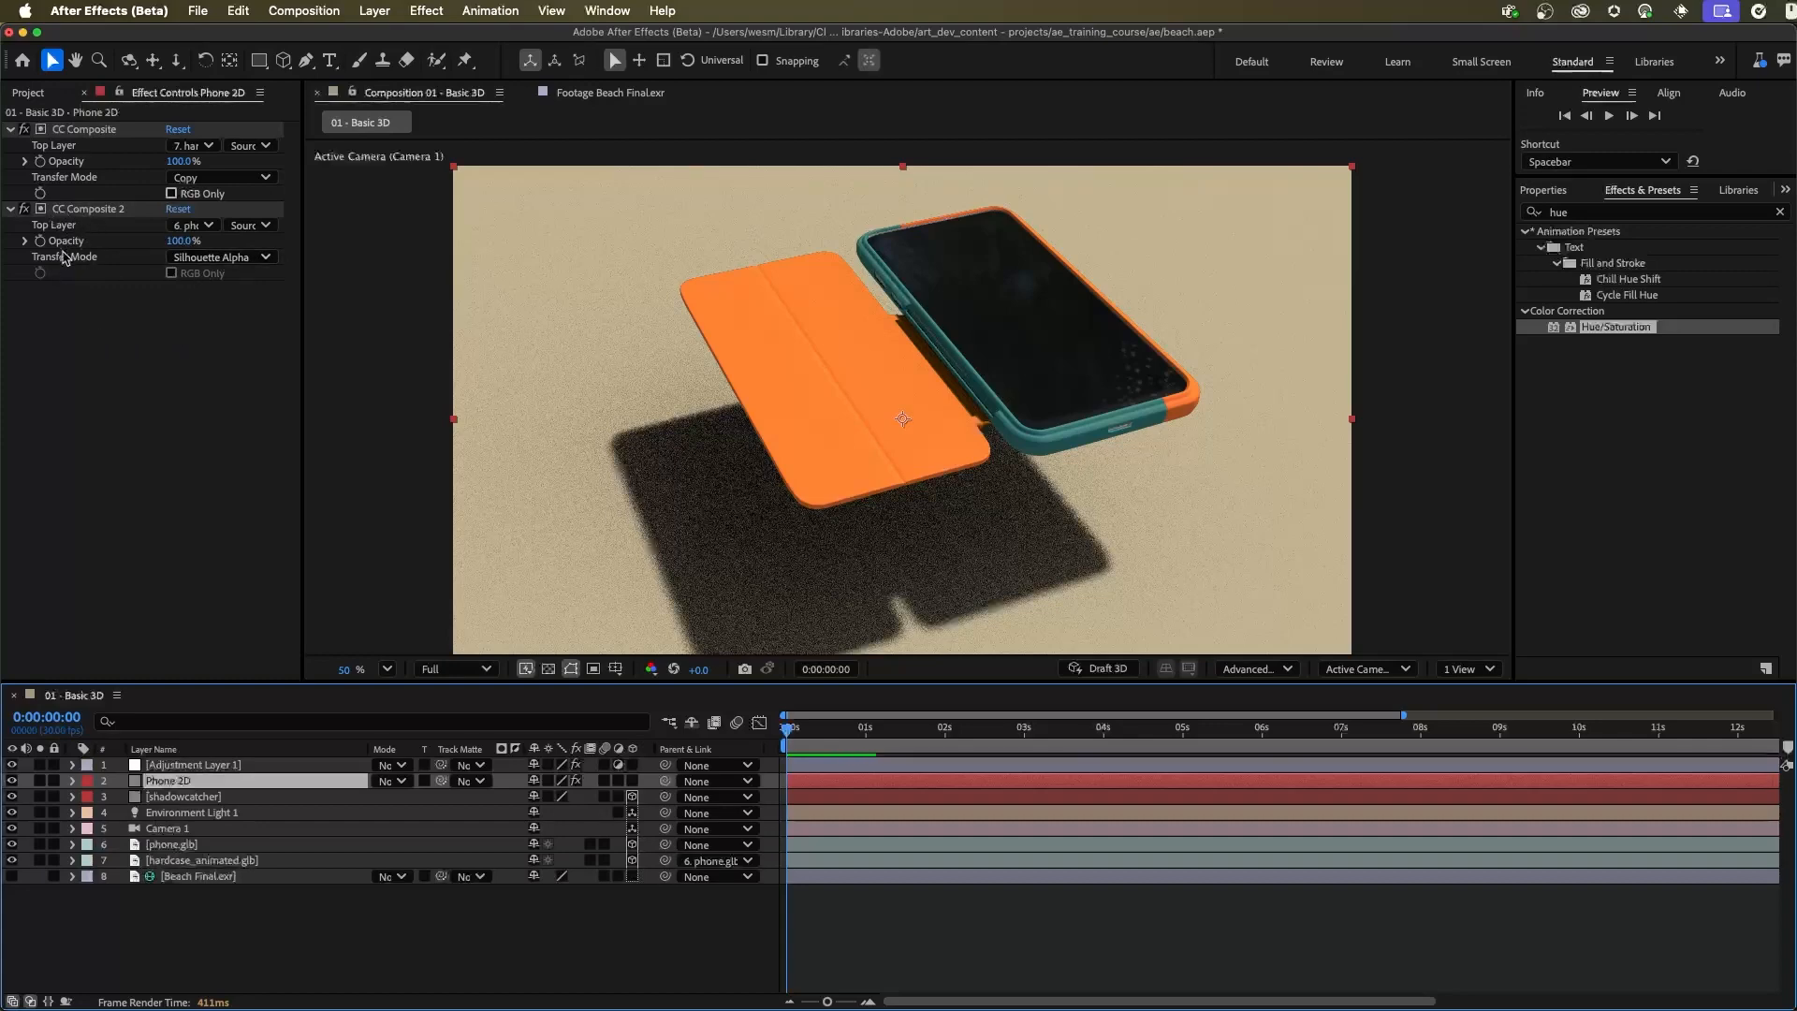
click(233, 258)
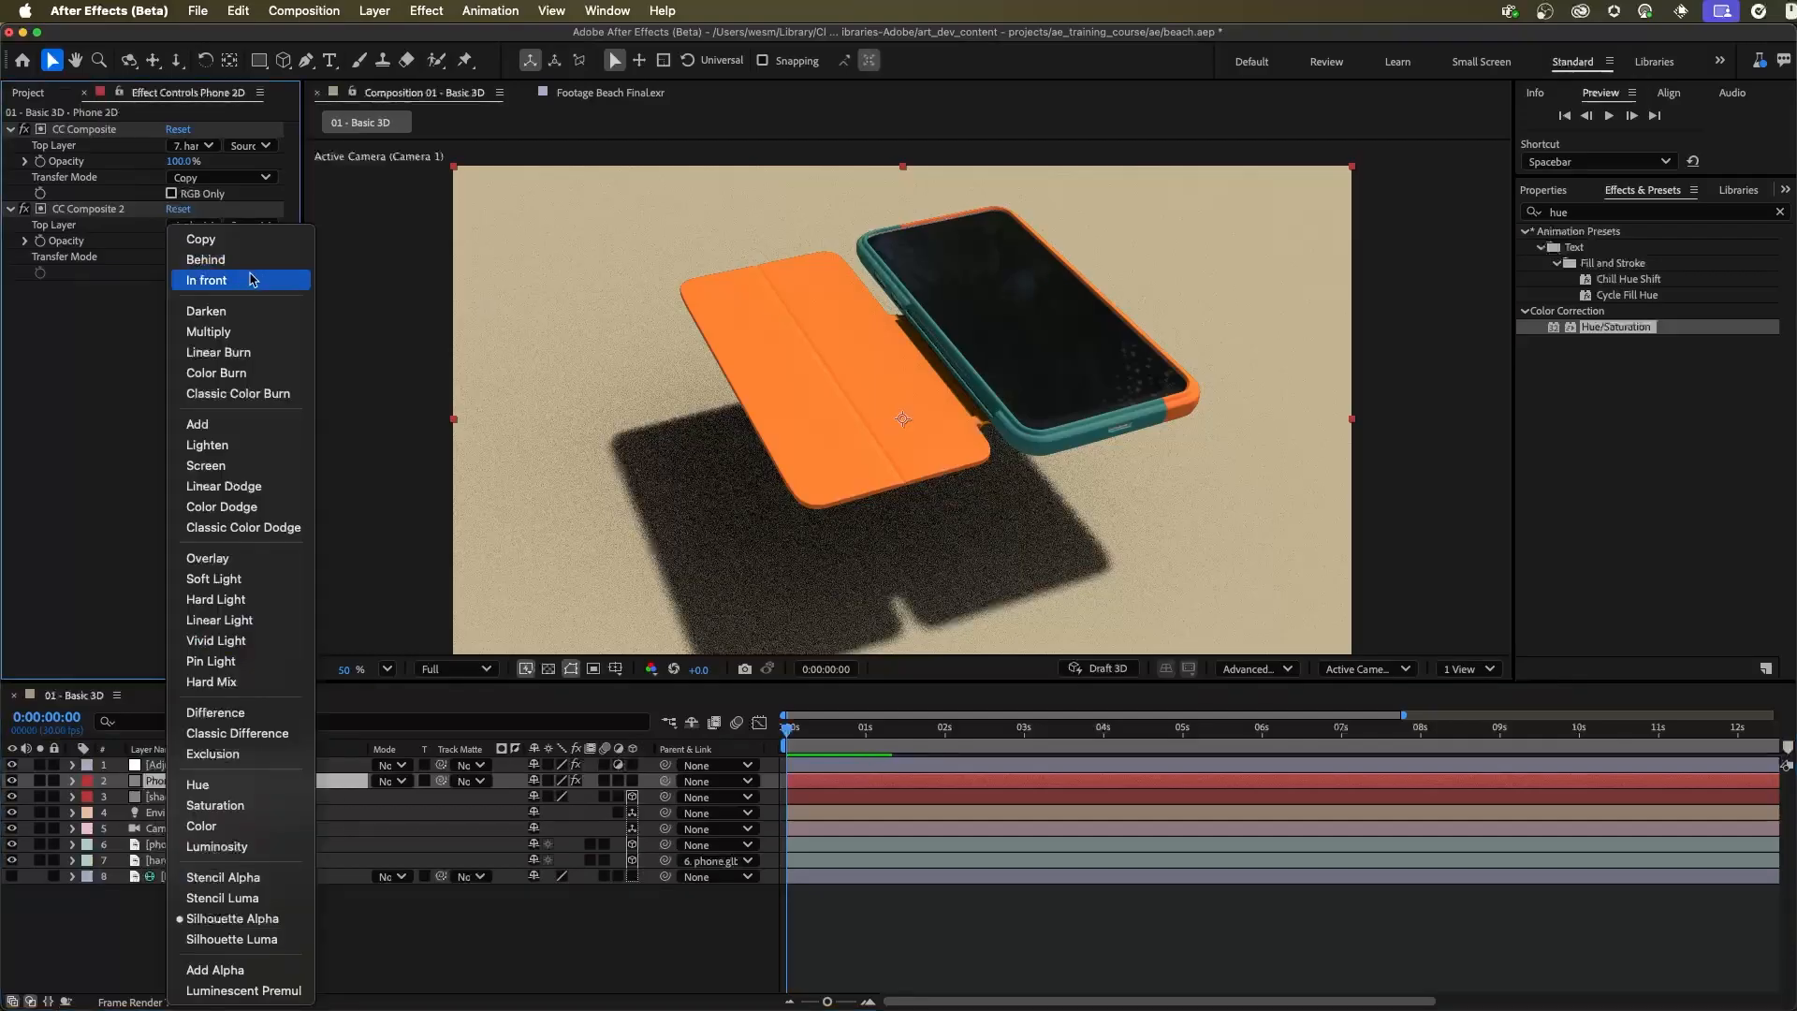
click(234, 279)
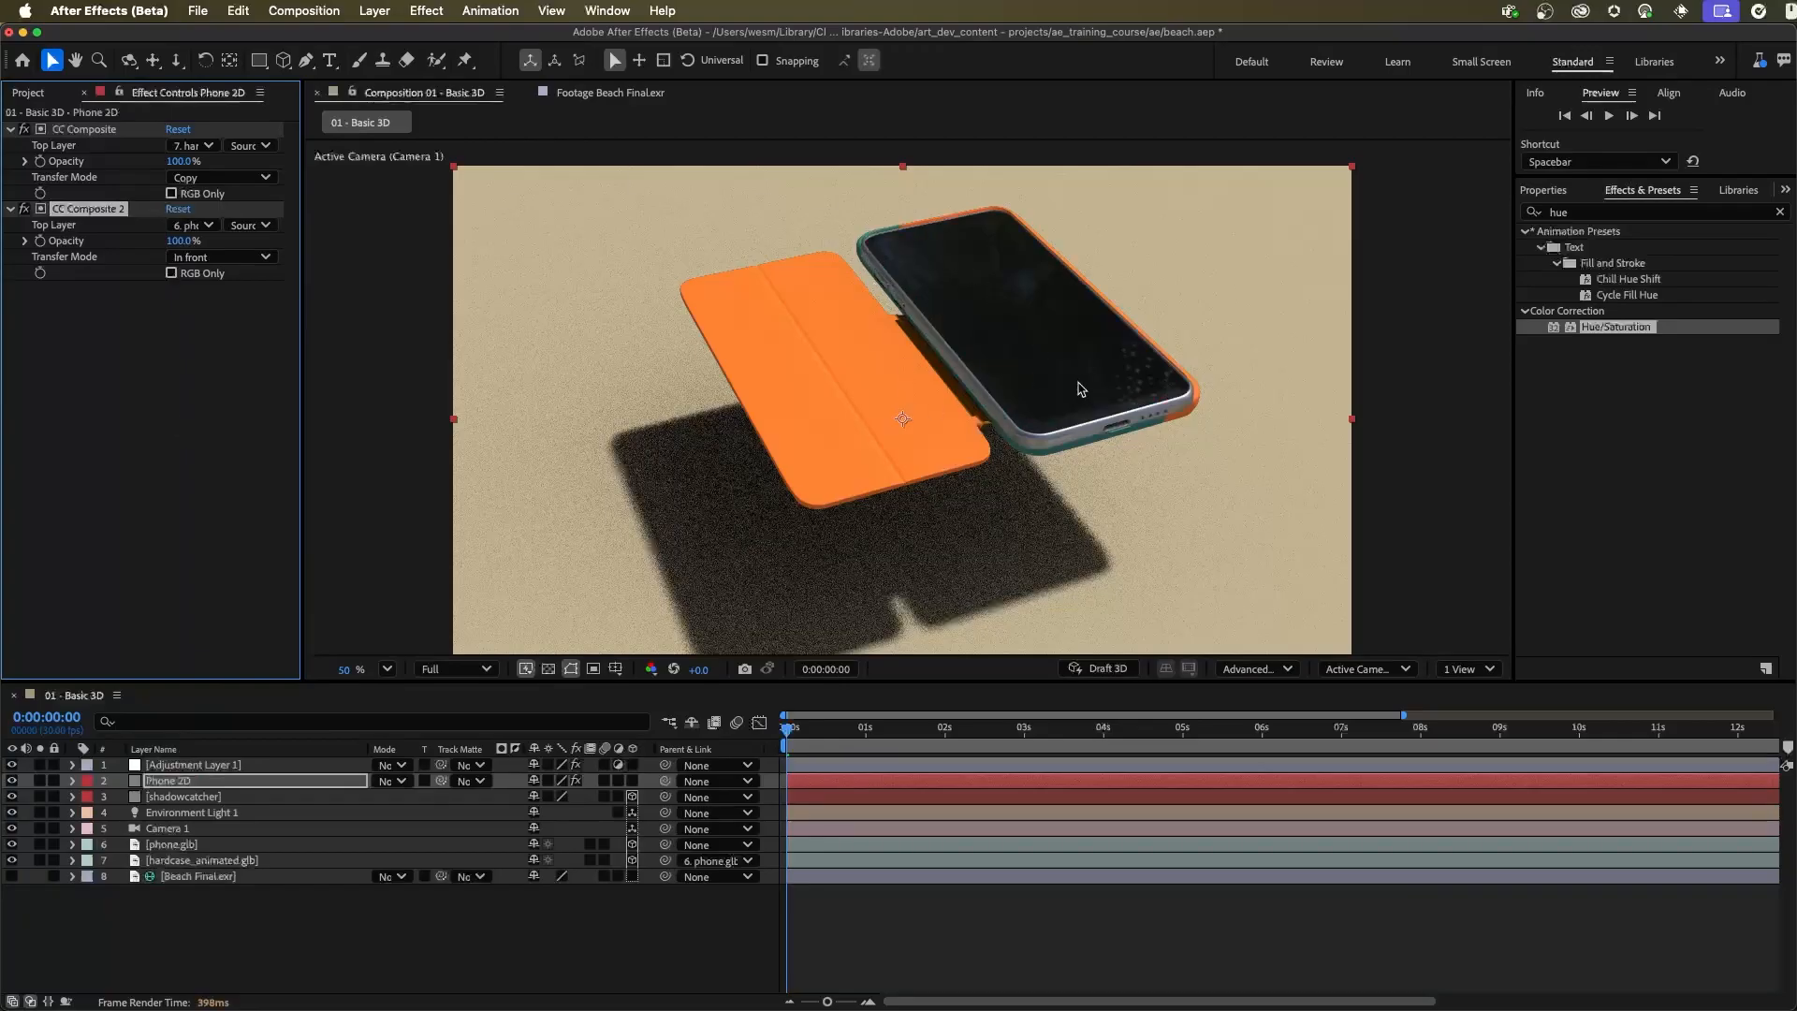
Use Phone 2D as the adjustment layer's track matte and set its Hue/Saturation Master Hue to 105°
click(202, 765)
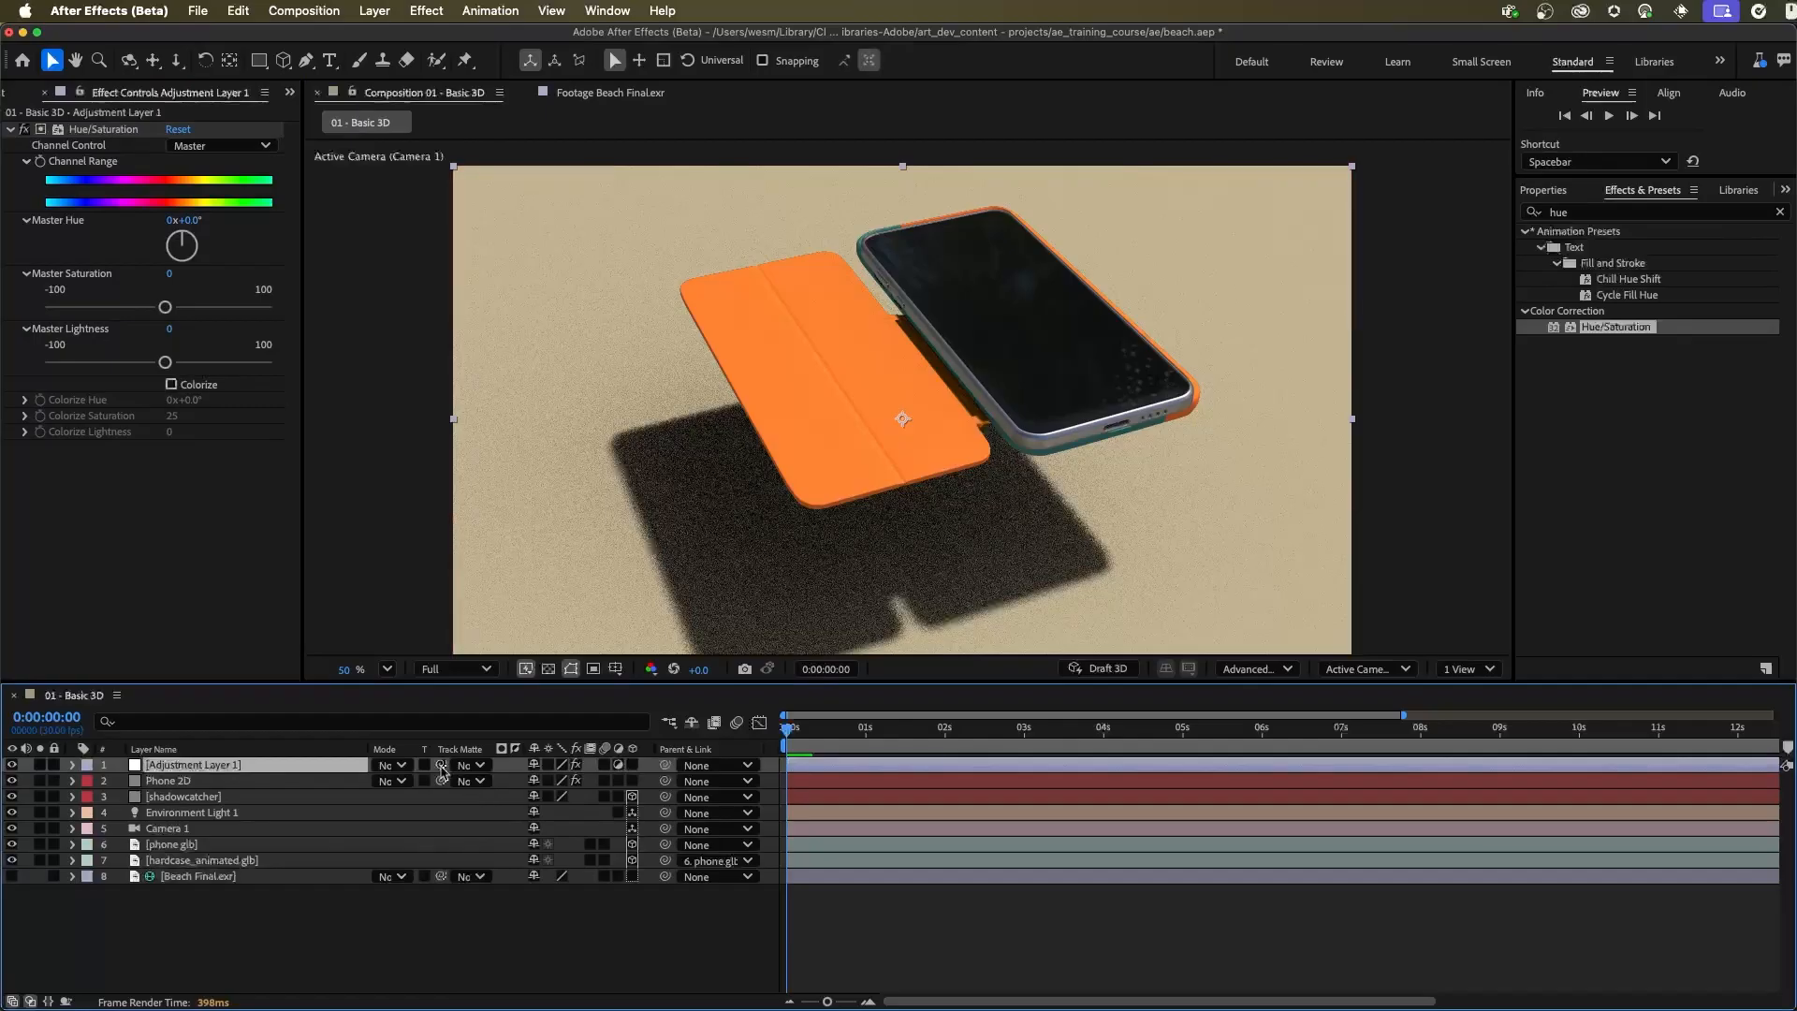
drag(442, 770, 169, 783)
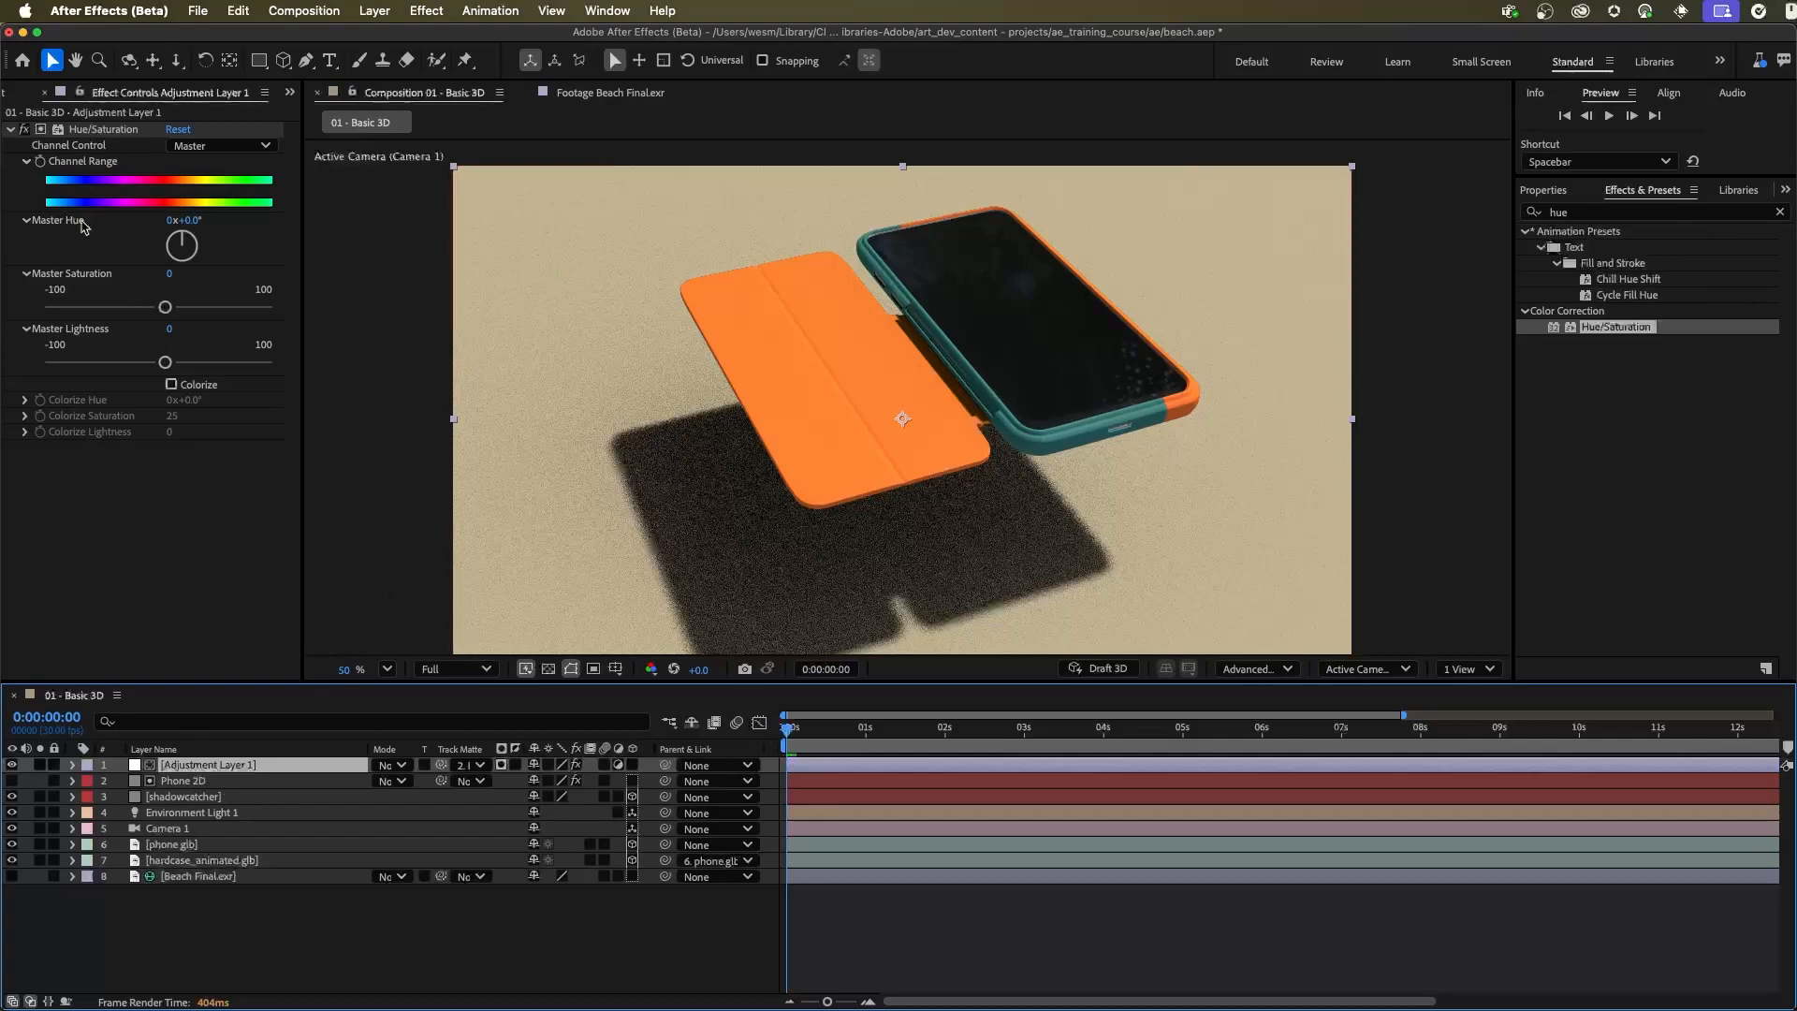
drag(194, 227, 312, 243)
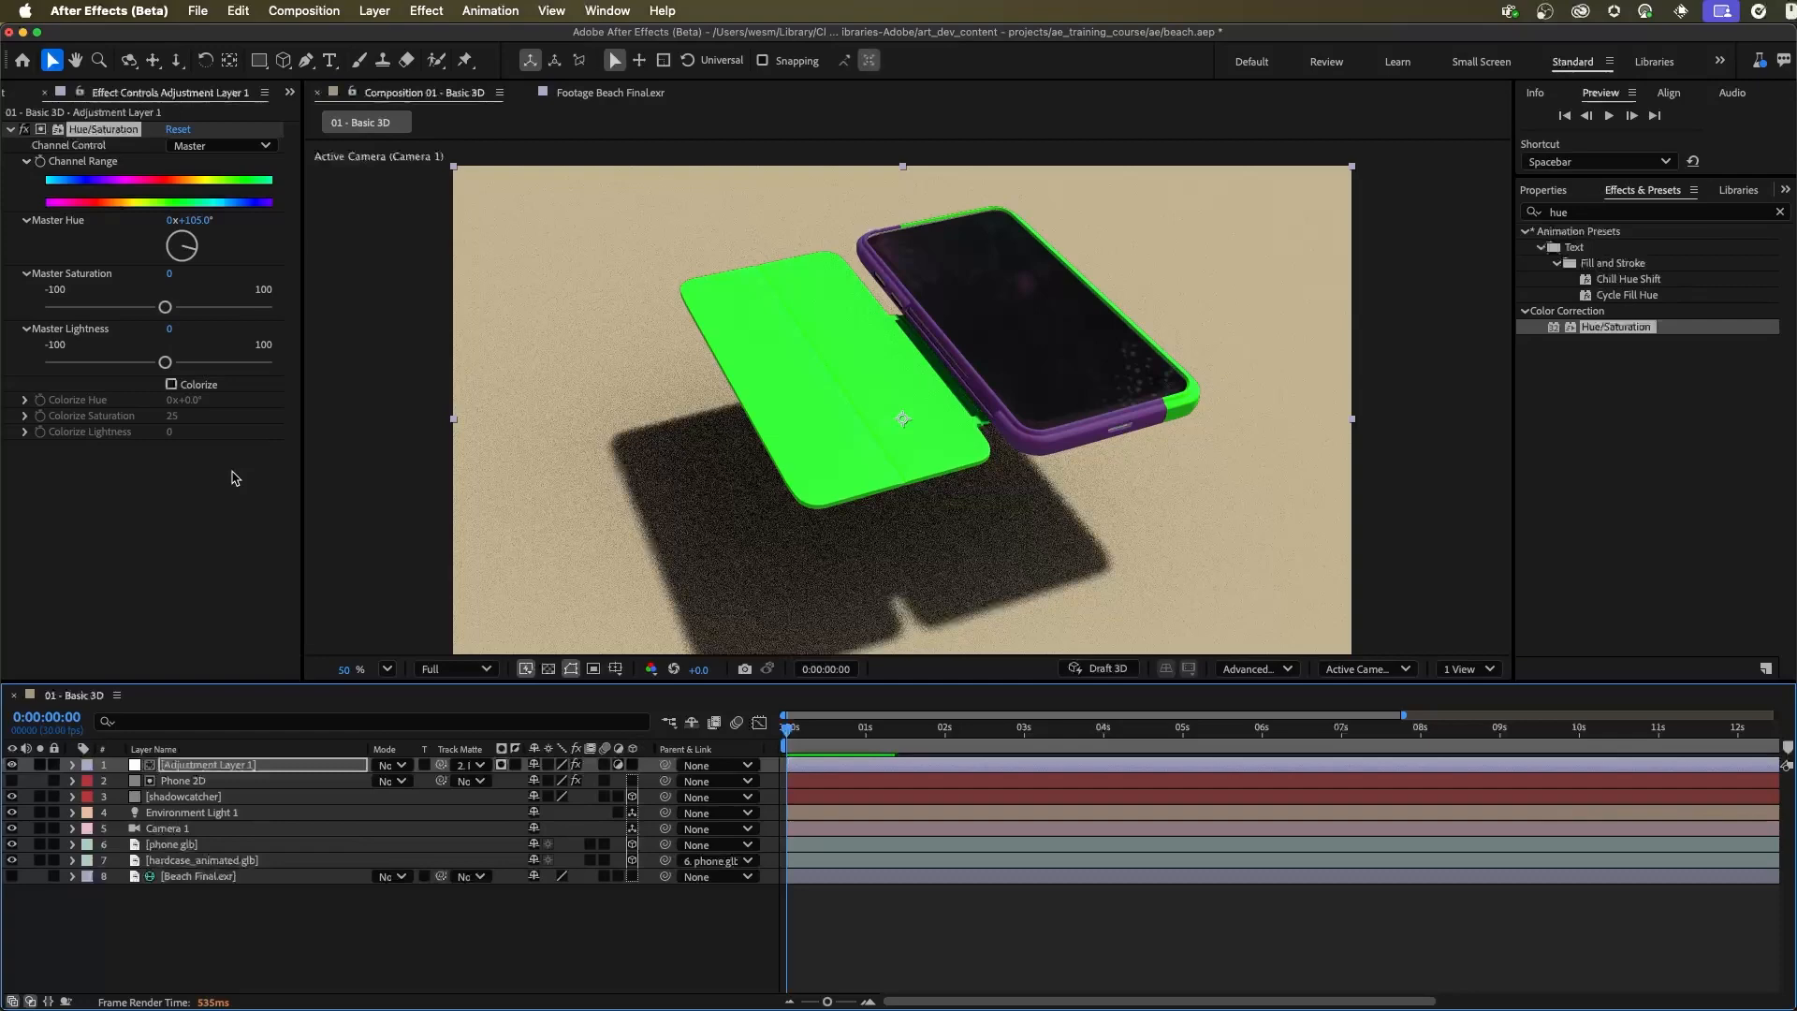
click(616, 572)
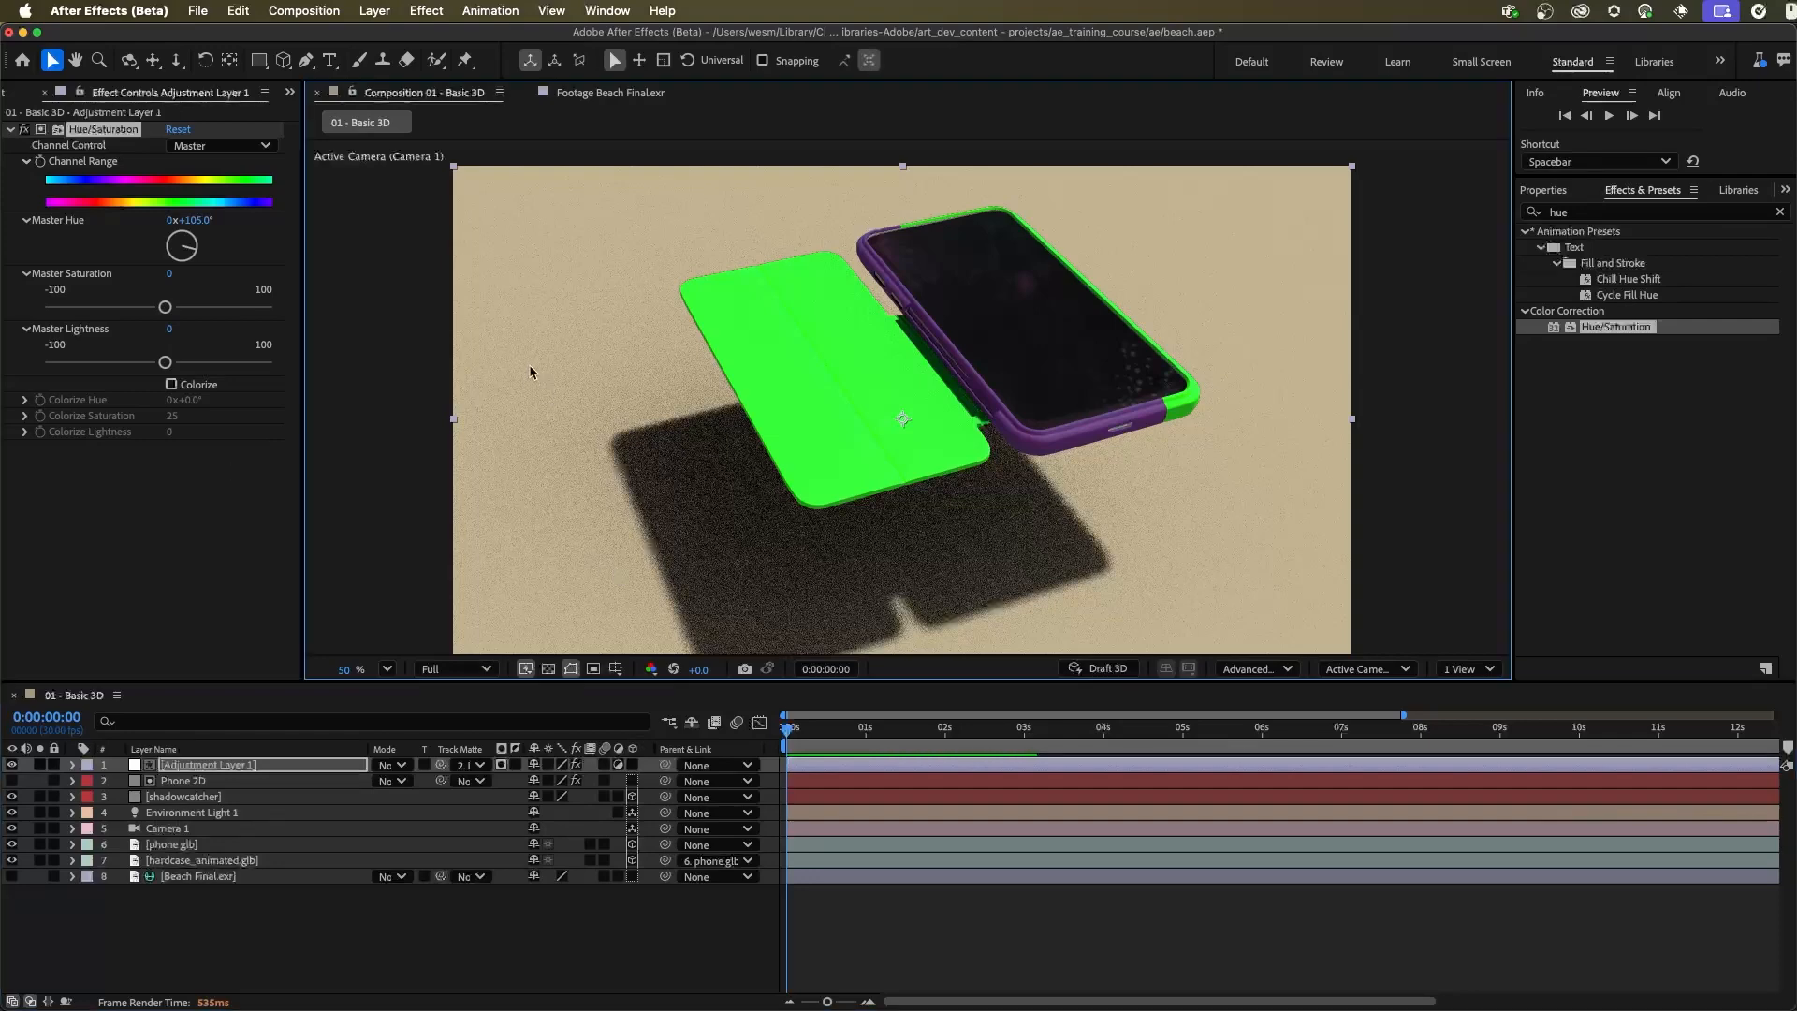
Delete the Phone 2D layer from the composition
click(224, 903)
click(210, 795)
click(210, 781)
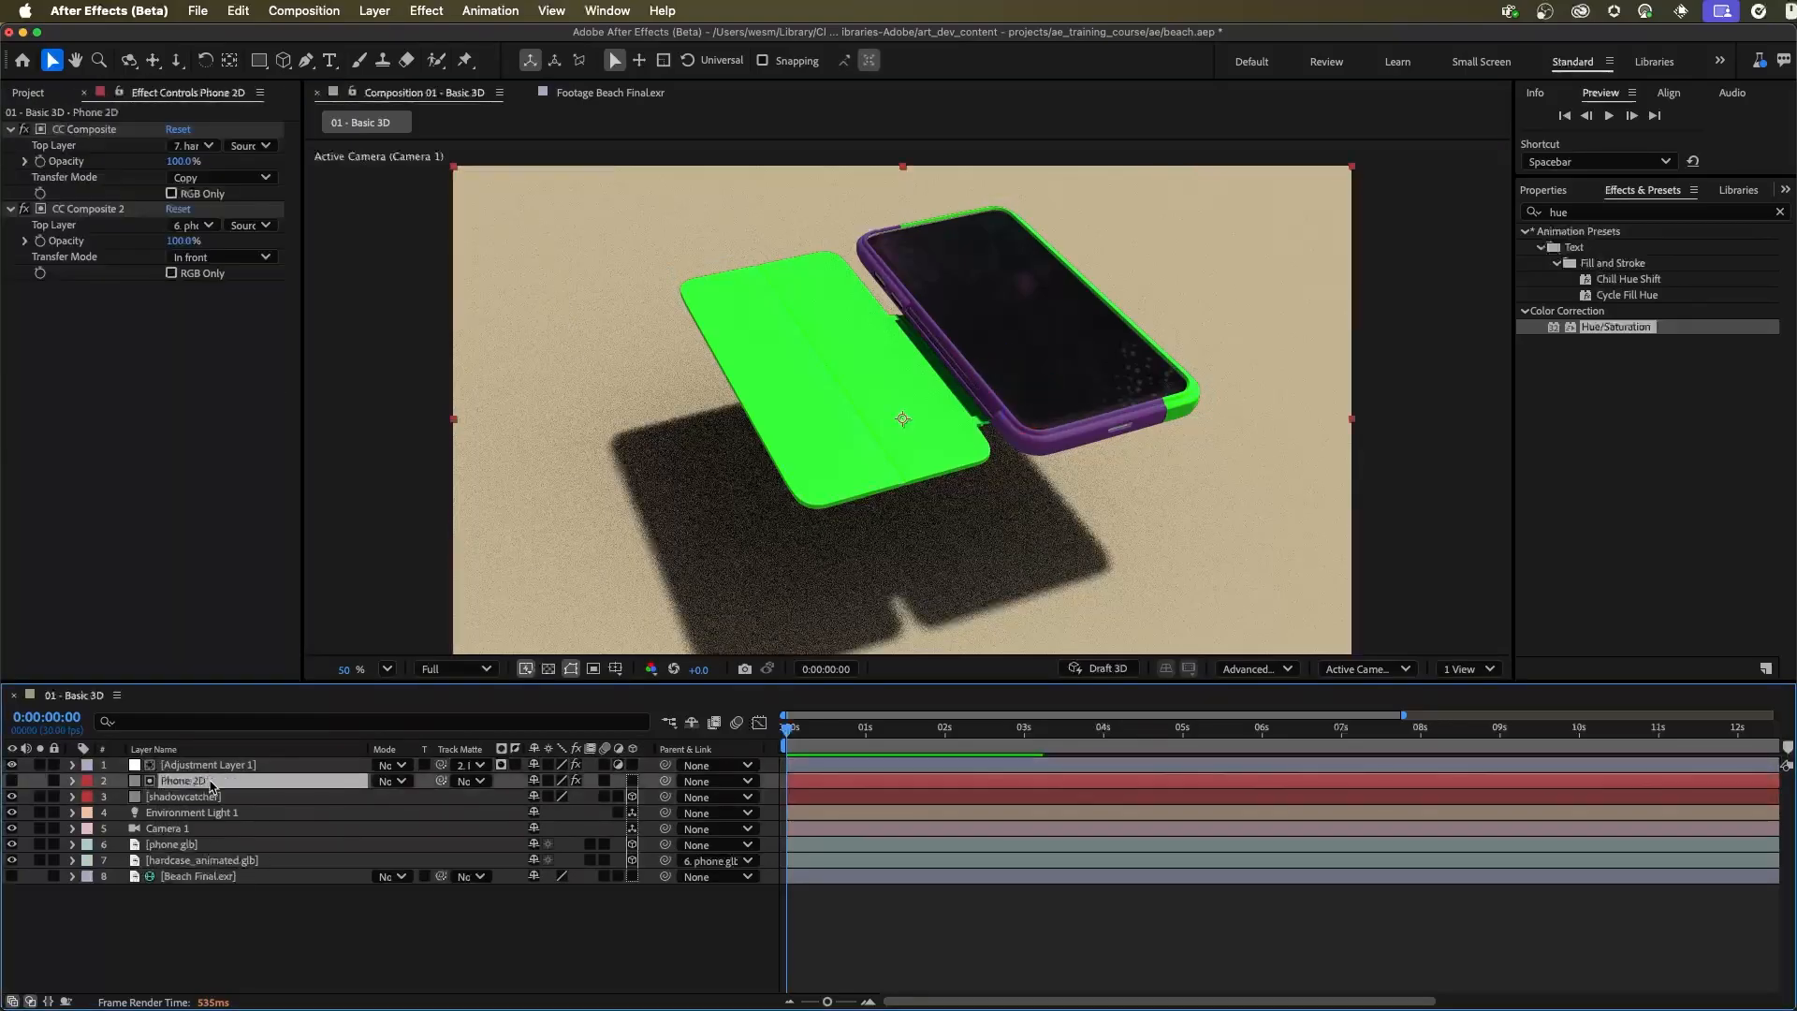
key(Delete)
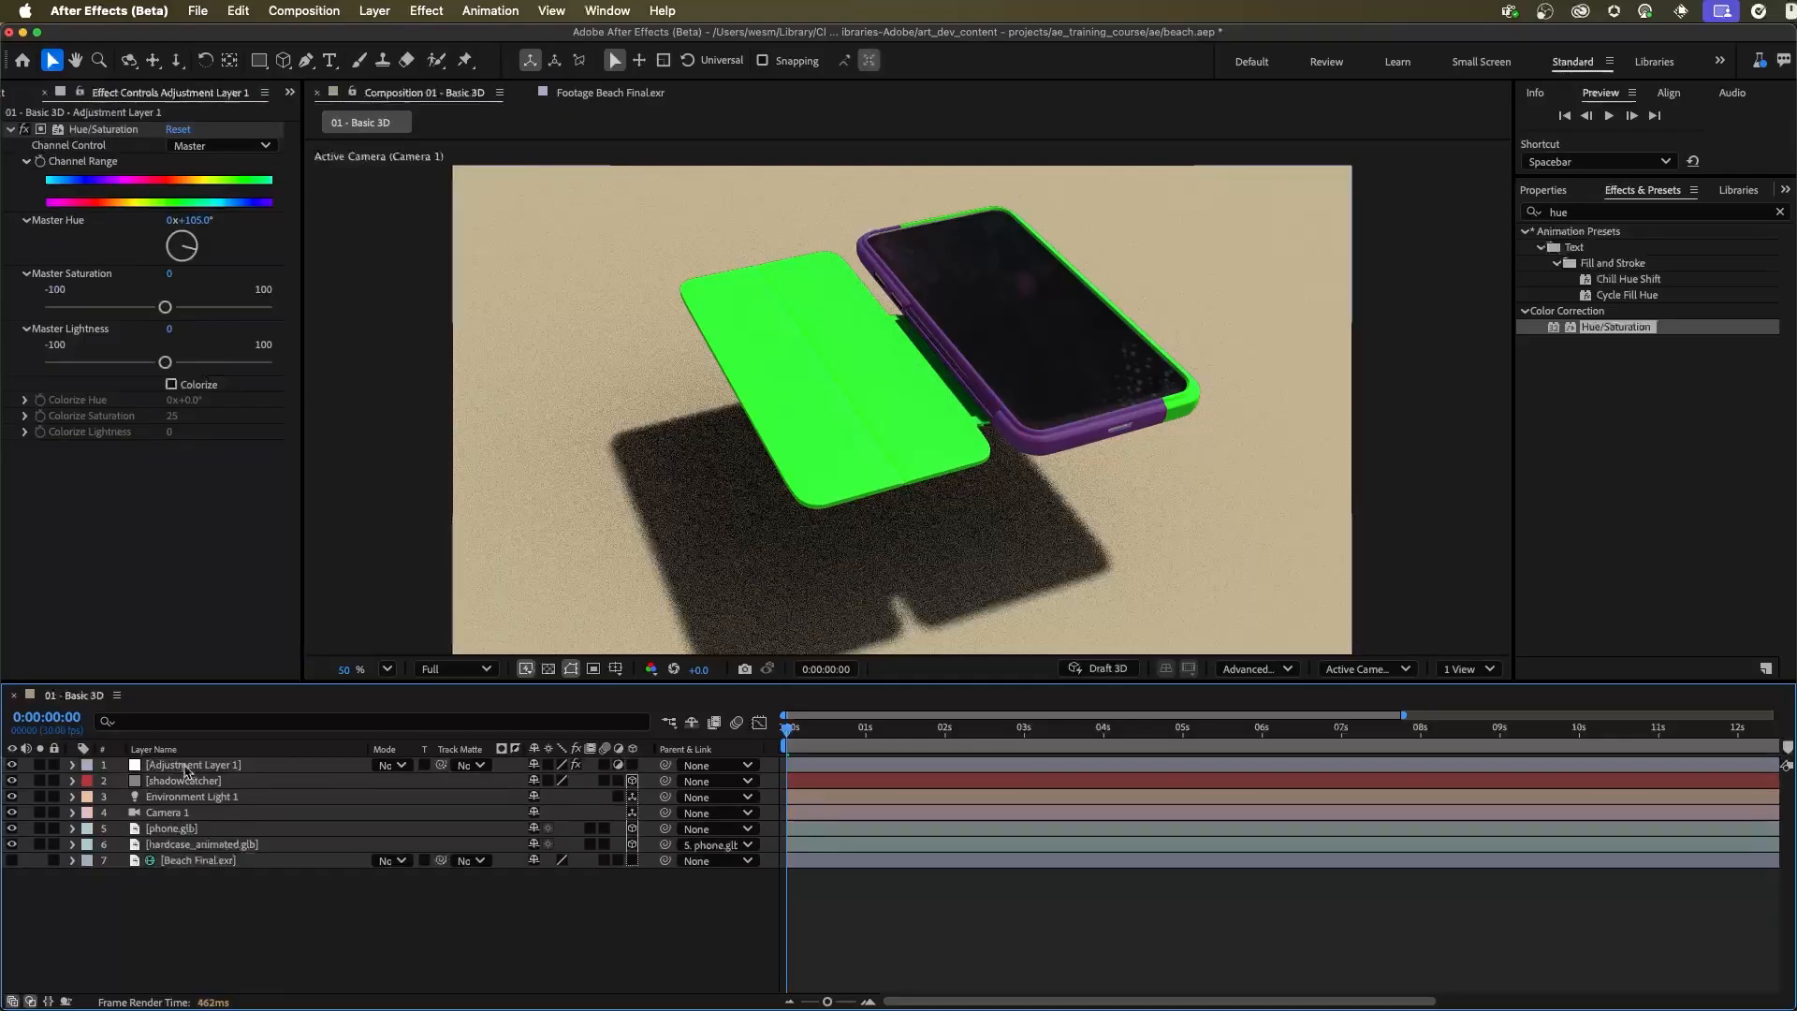
click(652, 290)
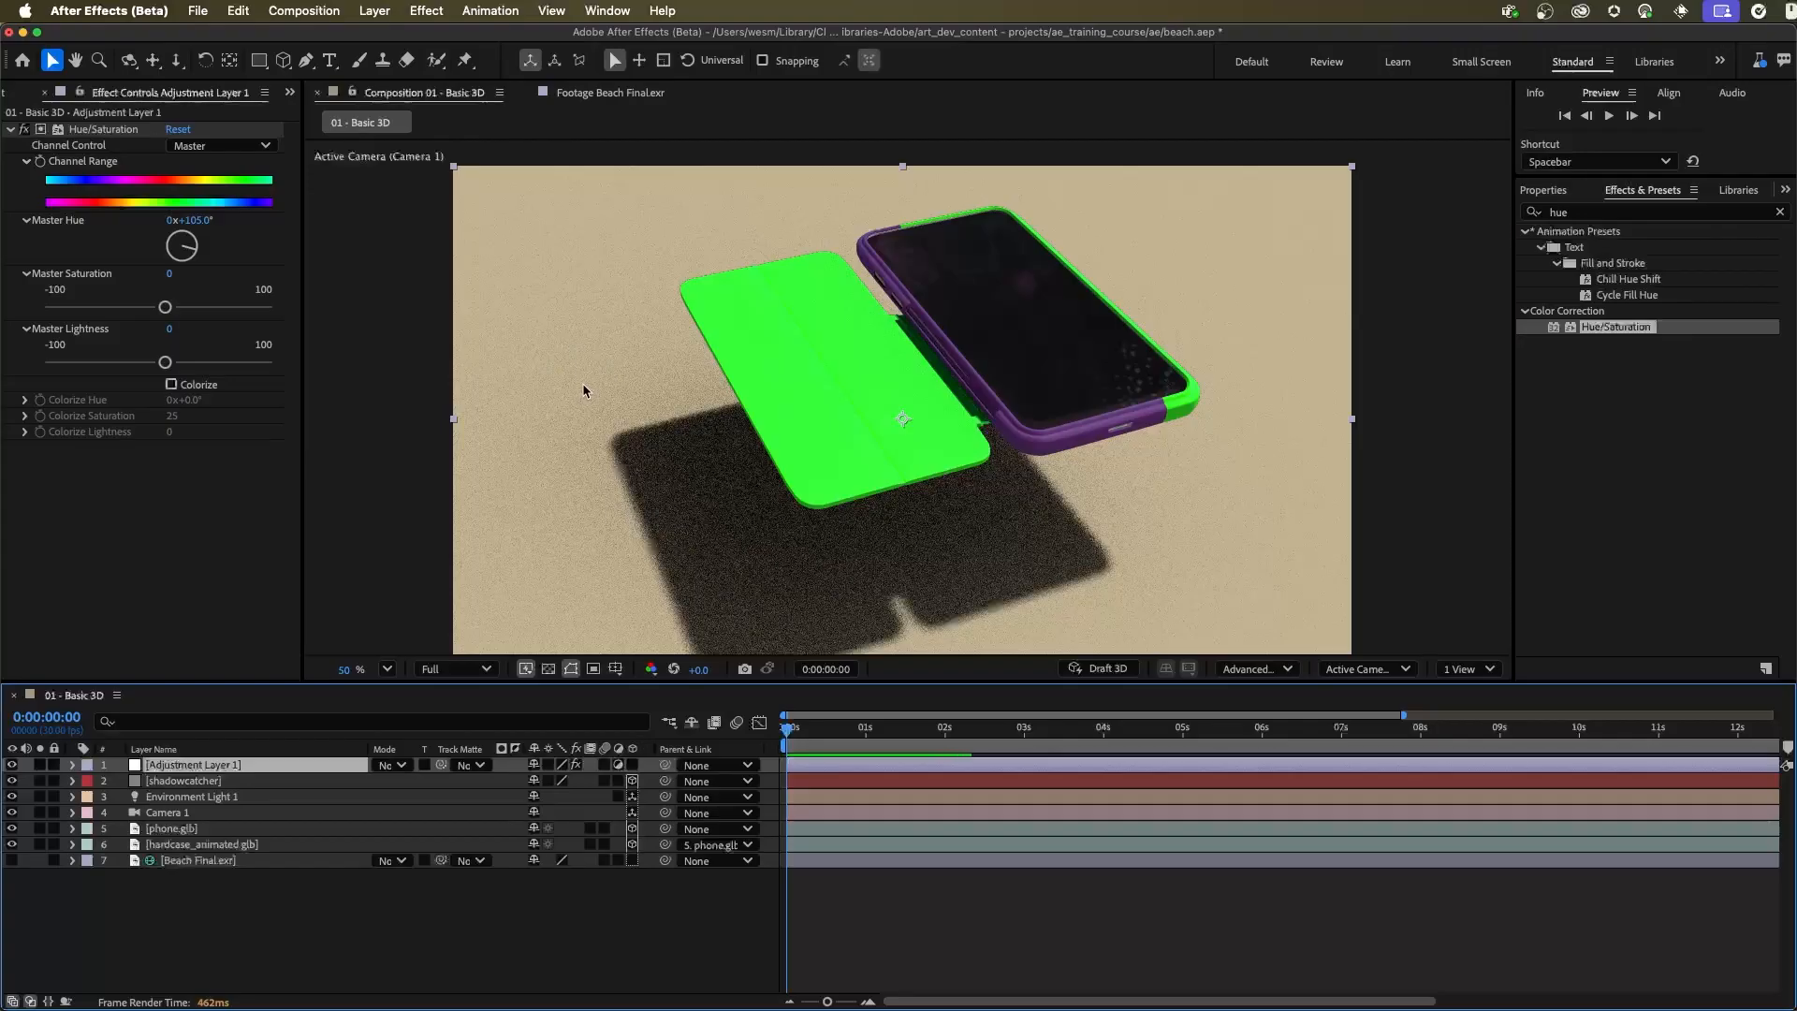
click(219, 936)
click(234, 767)
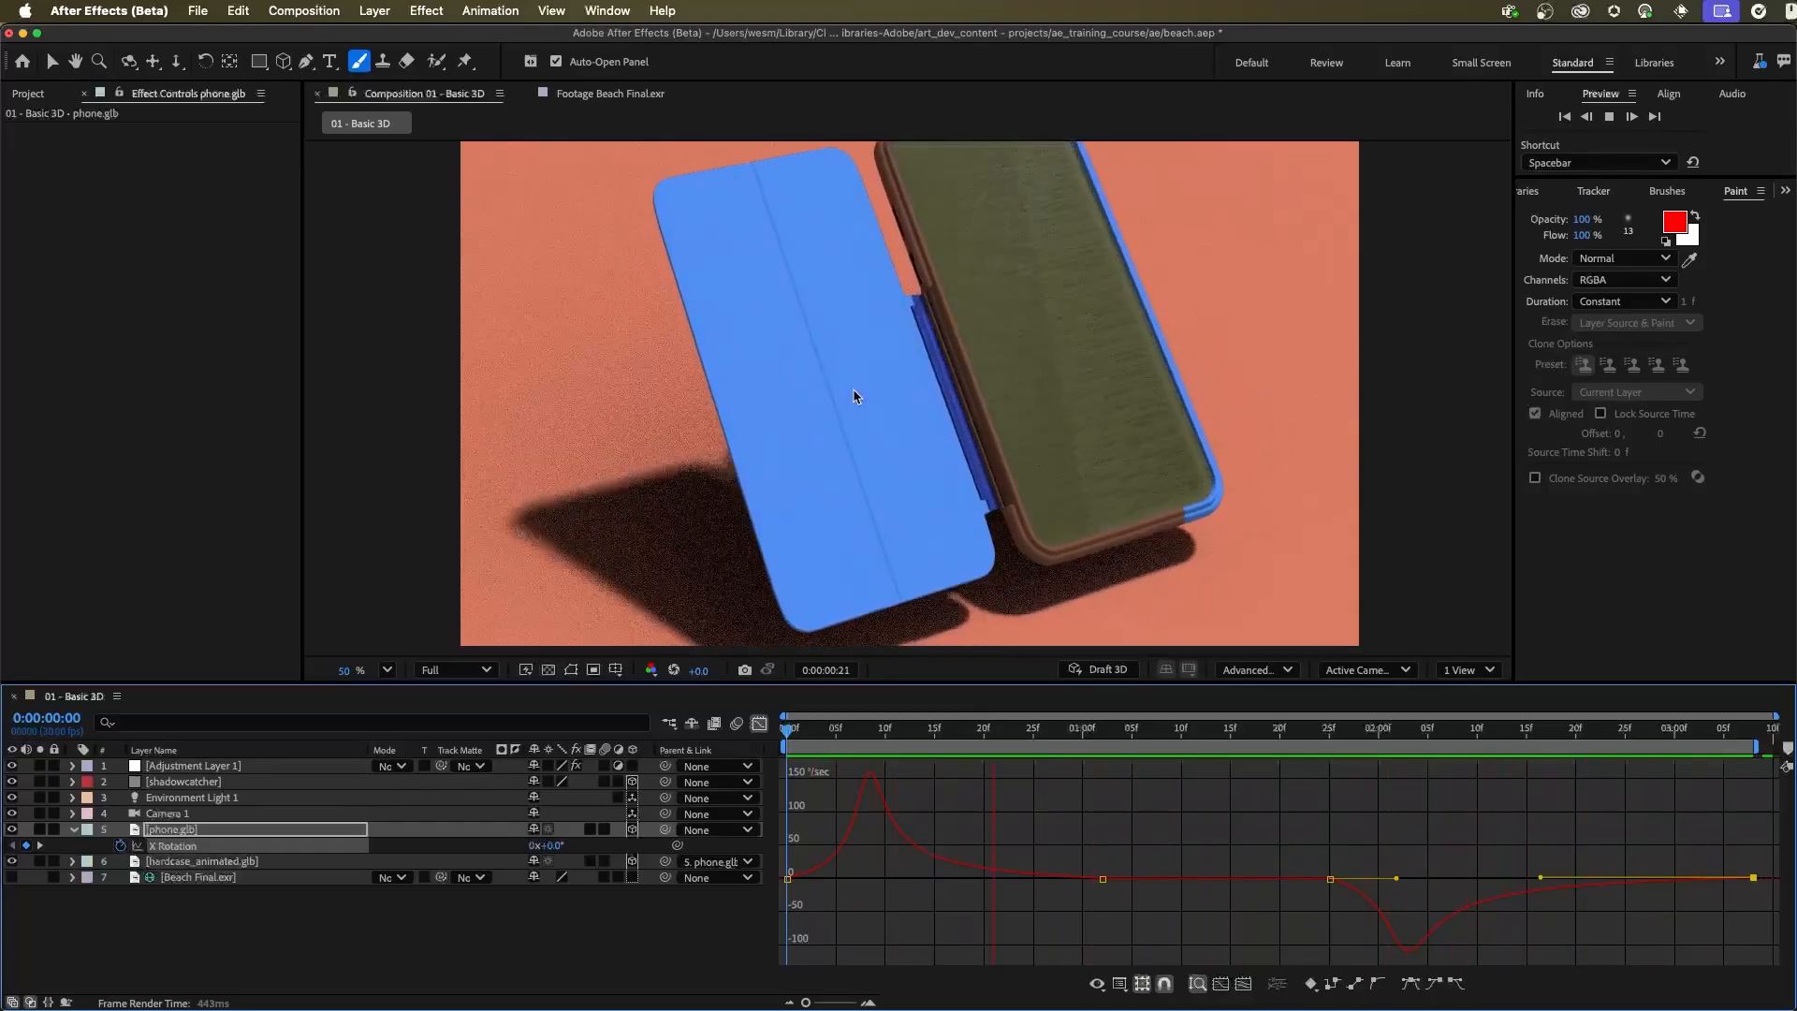
Stop the preview, go to 0:00:00:06 and turn on Draft 3D
key(space)
drag(1067, 730, 848, 737)
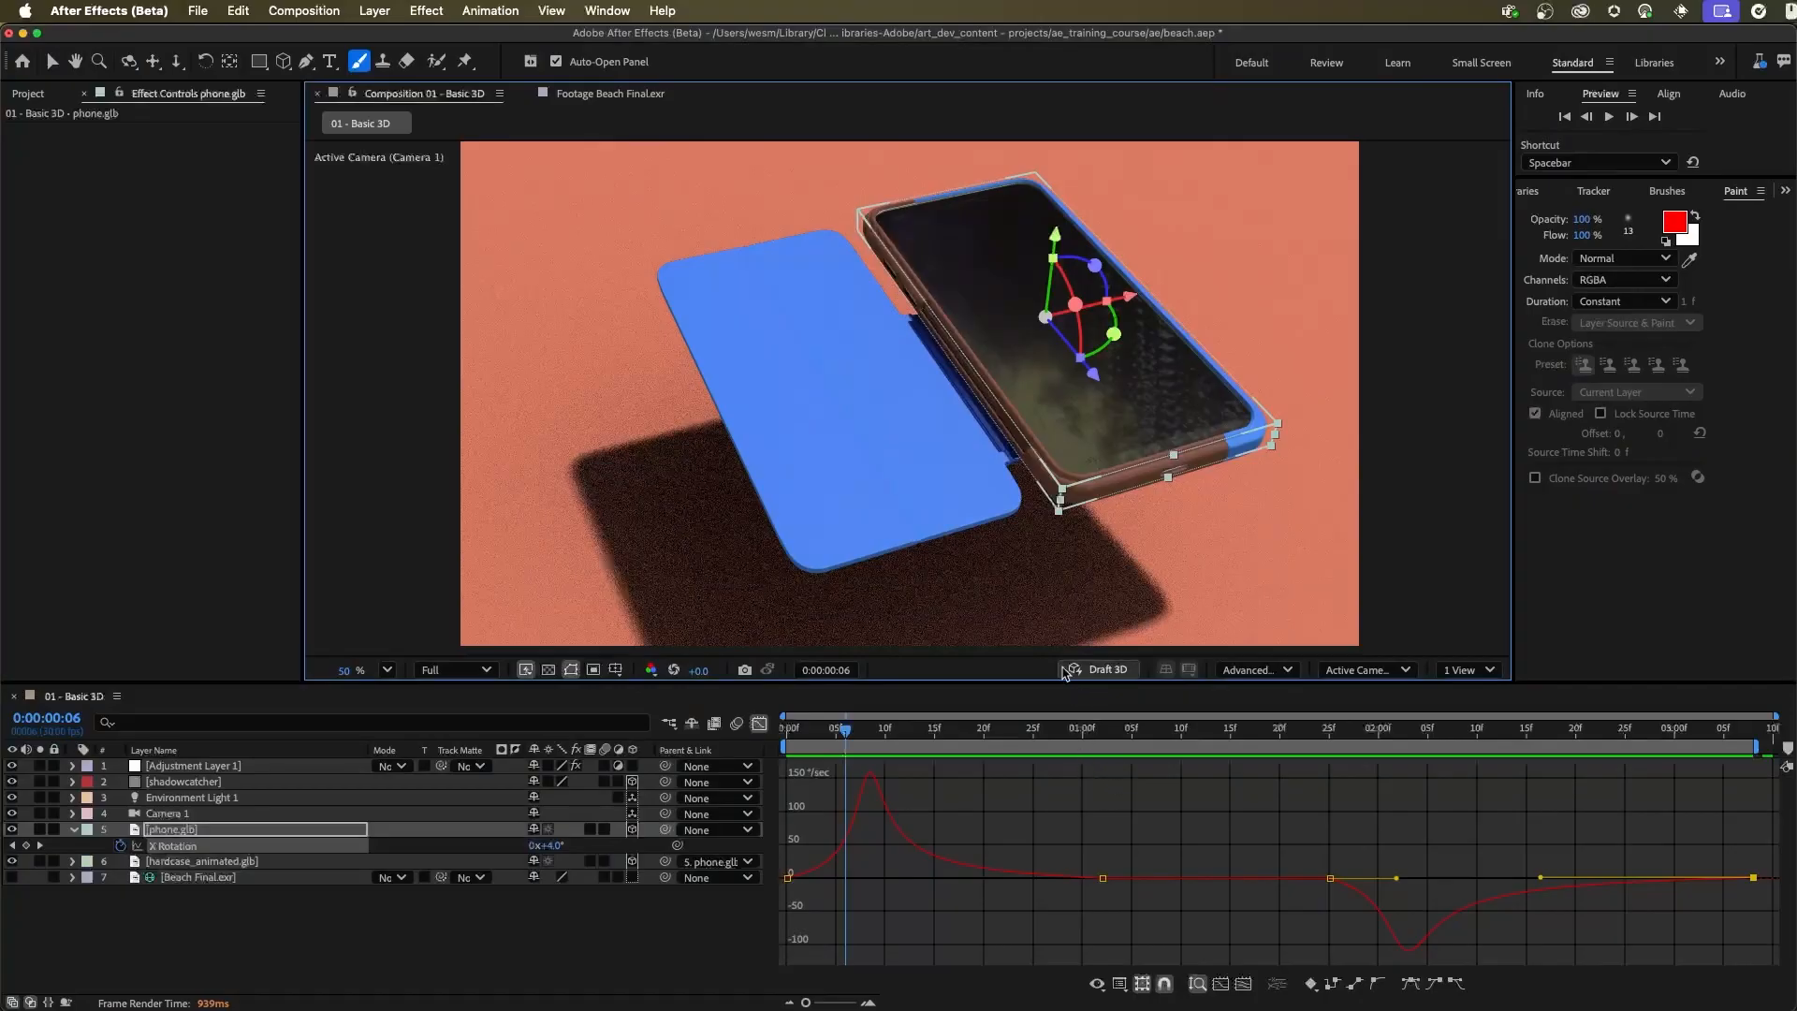
click(1101, 669)
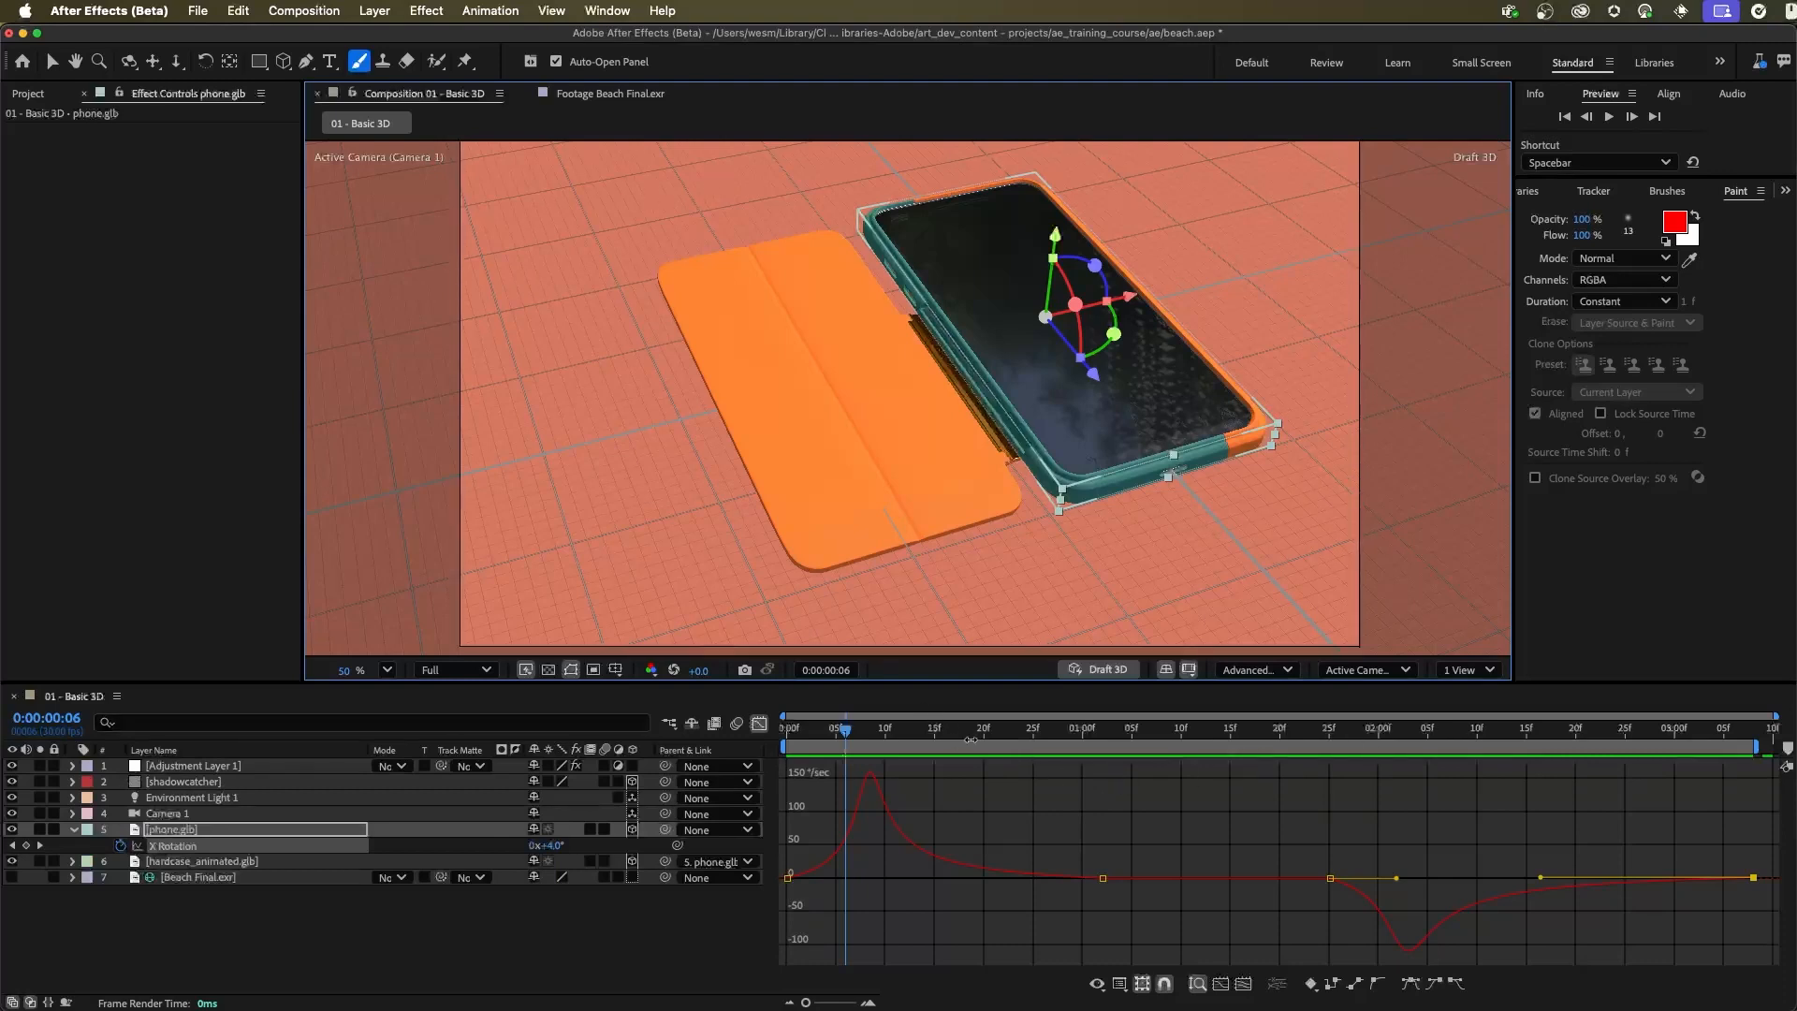
Add phone.glb X Rotation keyframes at 0:00:00:06 with a slightly lowered rotation and at 0:00:01:19 holding the value from 0:00:01:02
key(shift+F3)
drag(557, 845, 542, 846)
drag(847, 729, 1230, 729)
click(1102, 845)
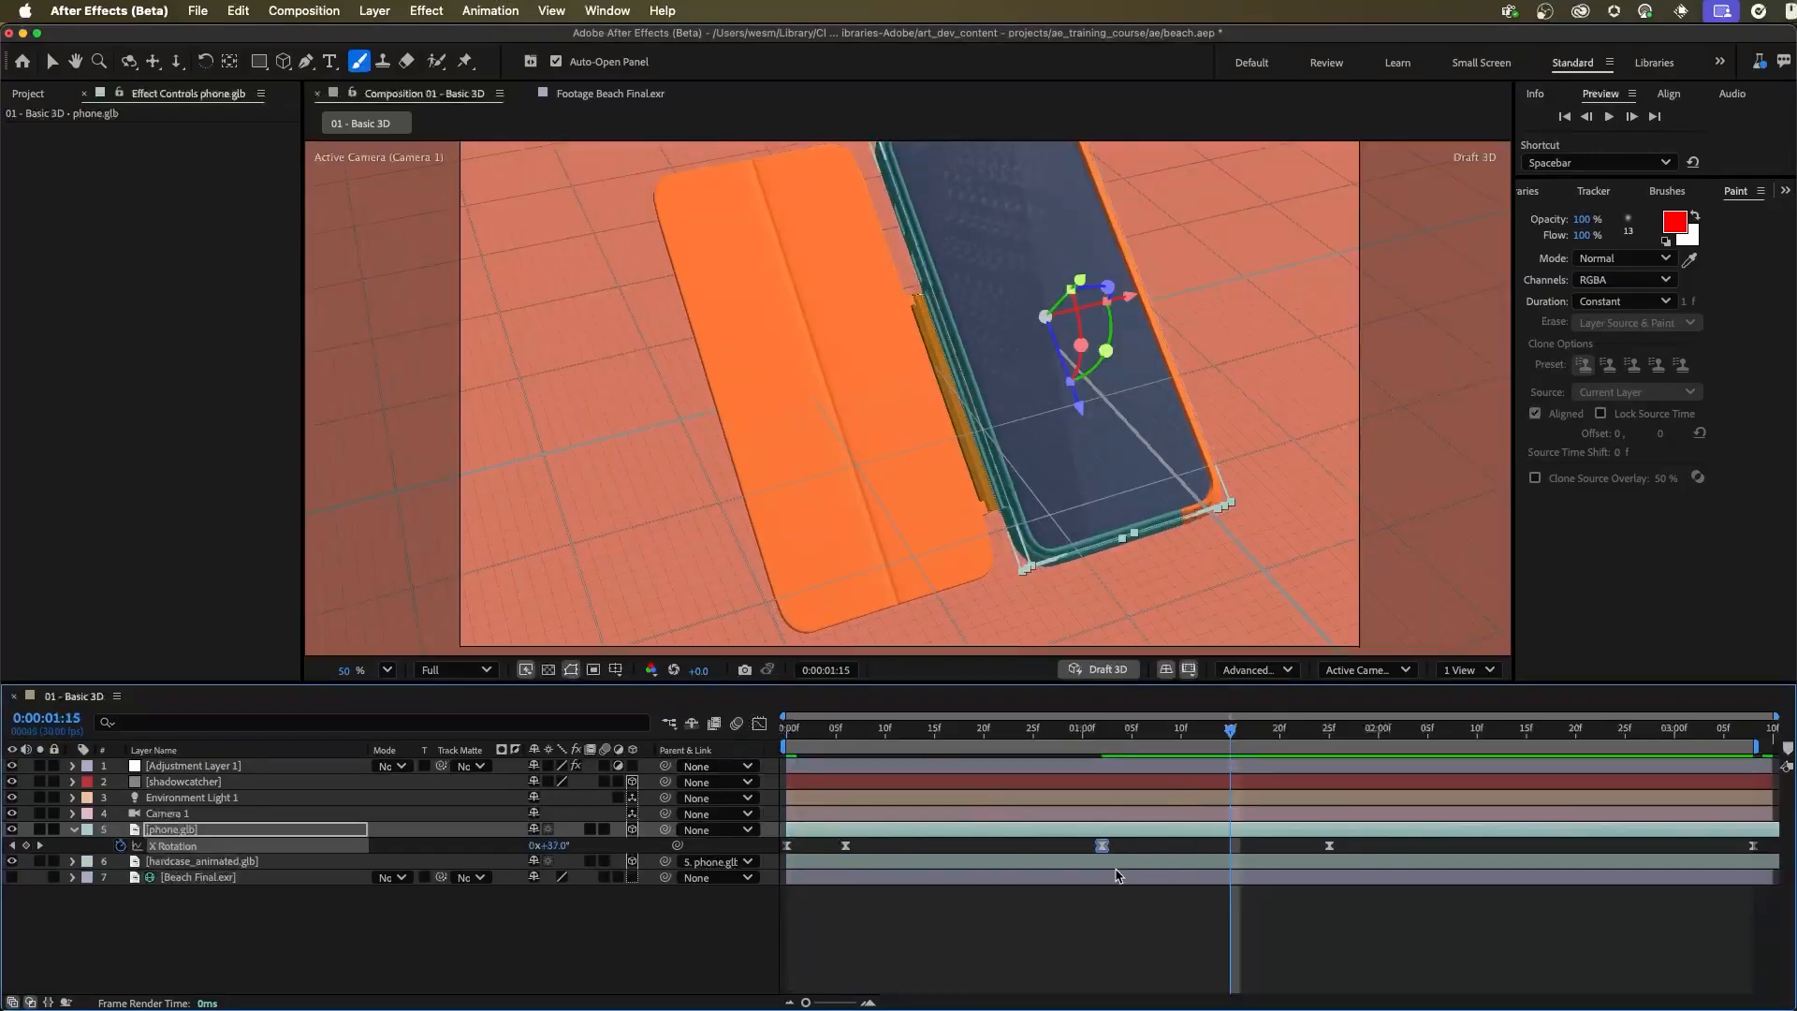
super+click(1269, 846)
Raise phone.glb's X Rotation at the 0:00:01:25 keyframe and move the last keyframe to 0:00:02:18
click(1329, 729)
click(1329, 846)
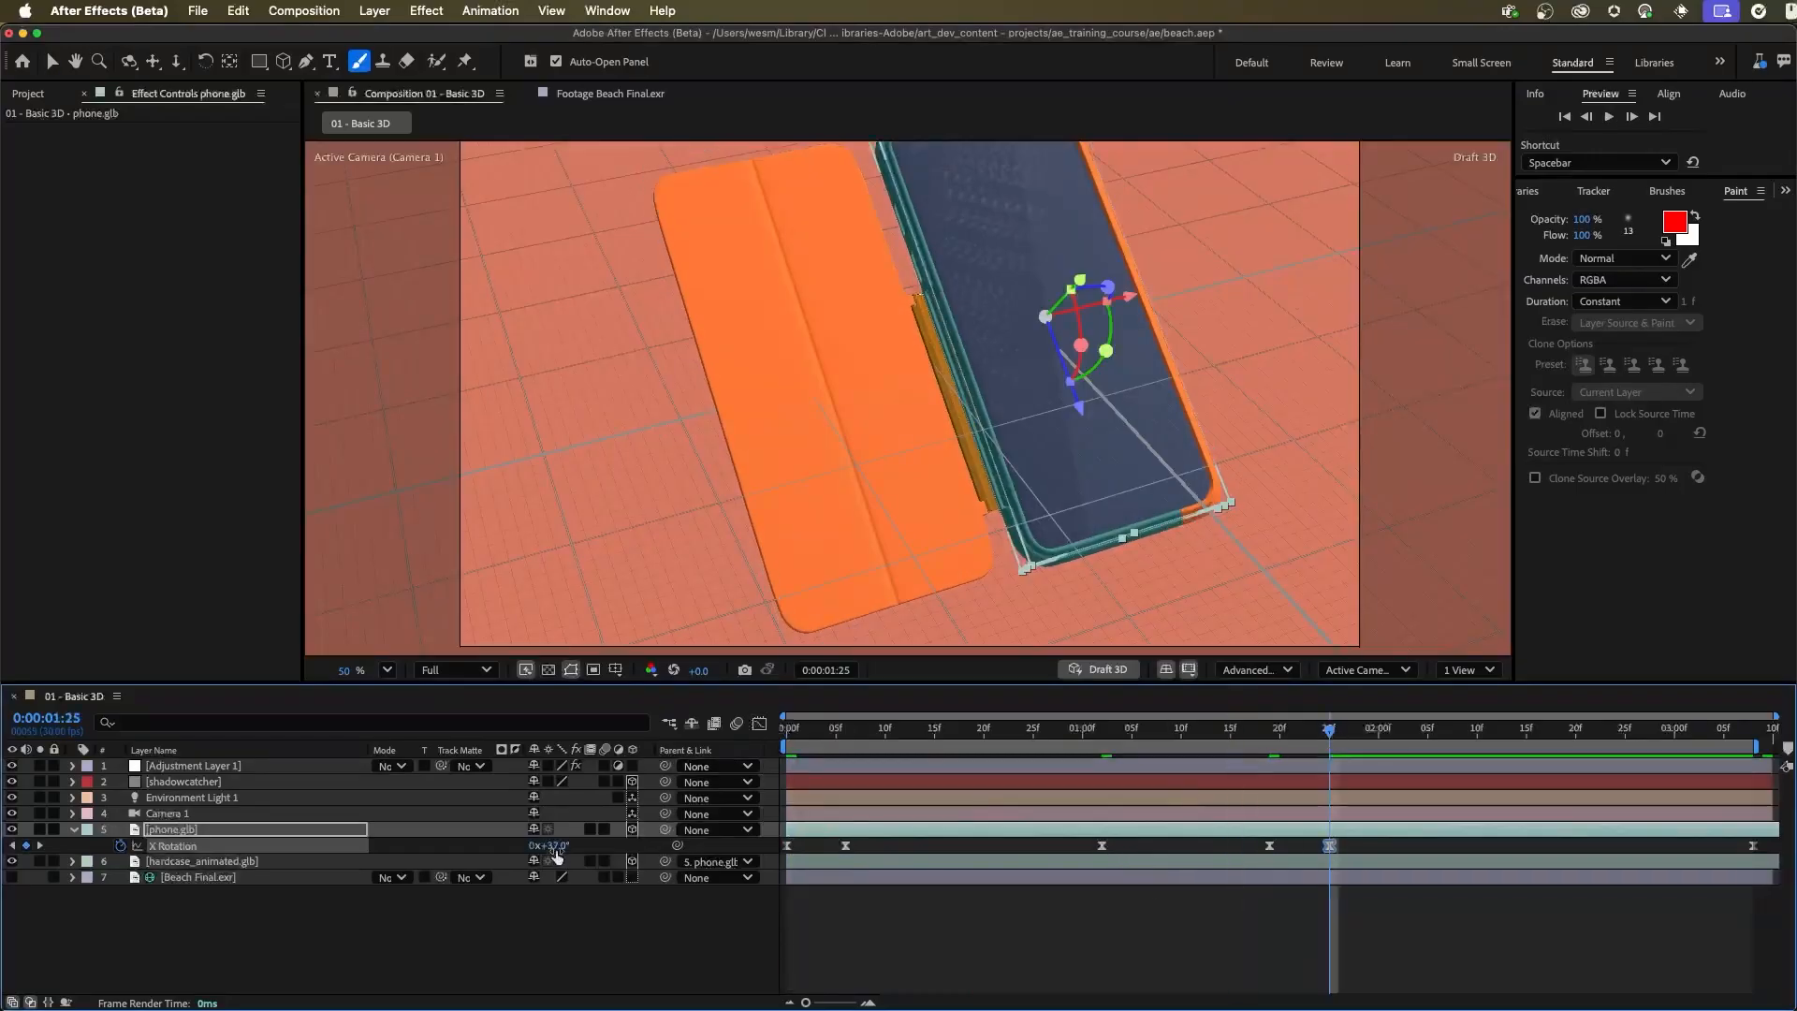
drag(1753, 846, 1555, 845)
Preview the phone's revised rotation animation in Draft 3D
click(1223, 729)
key(space)
key(space)
drag(899, 730, 715, 754)
key(space)
key(space)
Reshape the X Rotation speed curve around the 0:00:01:25 and first keyframes in the Graph Editor, and preview from the start
click(759, 723)
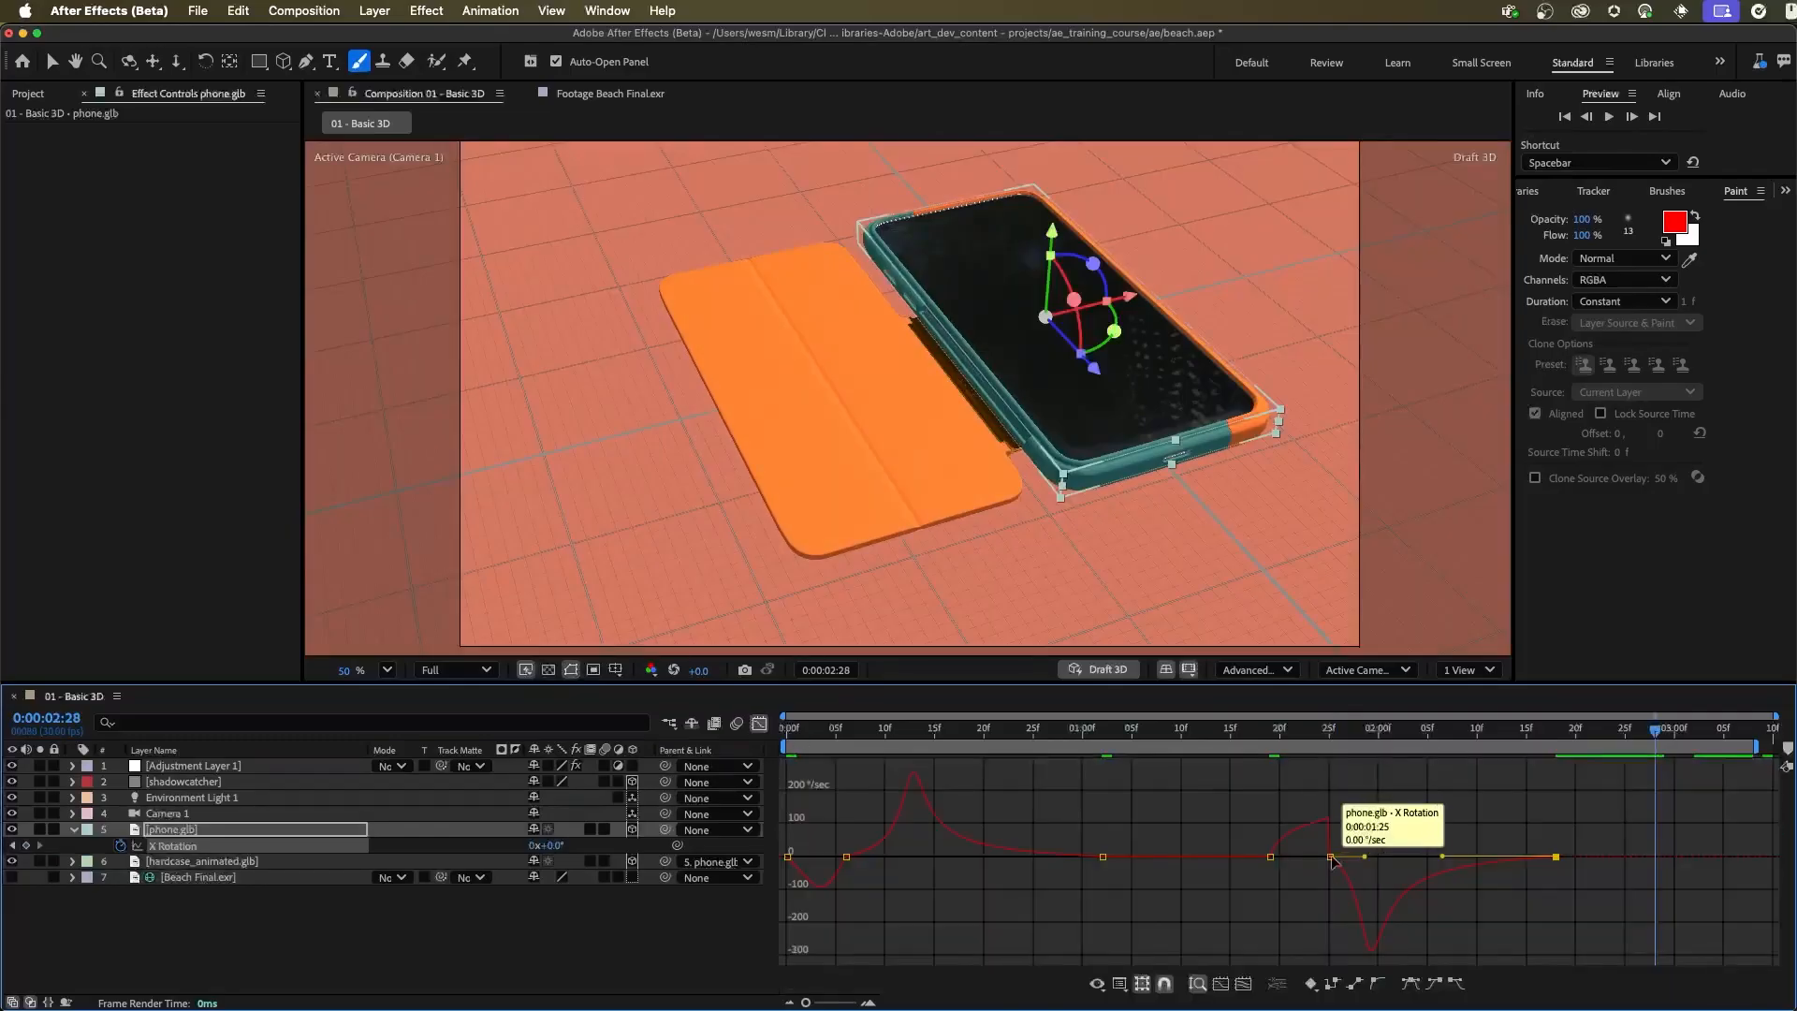
mouse_move(1331, 837)
mouse_down()
mouse_move(1330, 878)
mouse_move(1330, 854)
mouse_move(1356, 856)
mouse_up()
click(1330, 855)
click(788, 856)
drag(797, 856, 809, 857)
drag(798, 730, 755, 737)
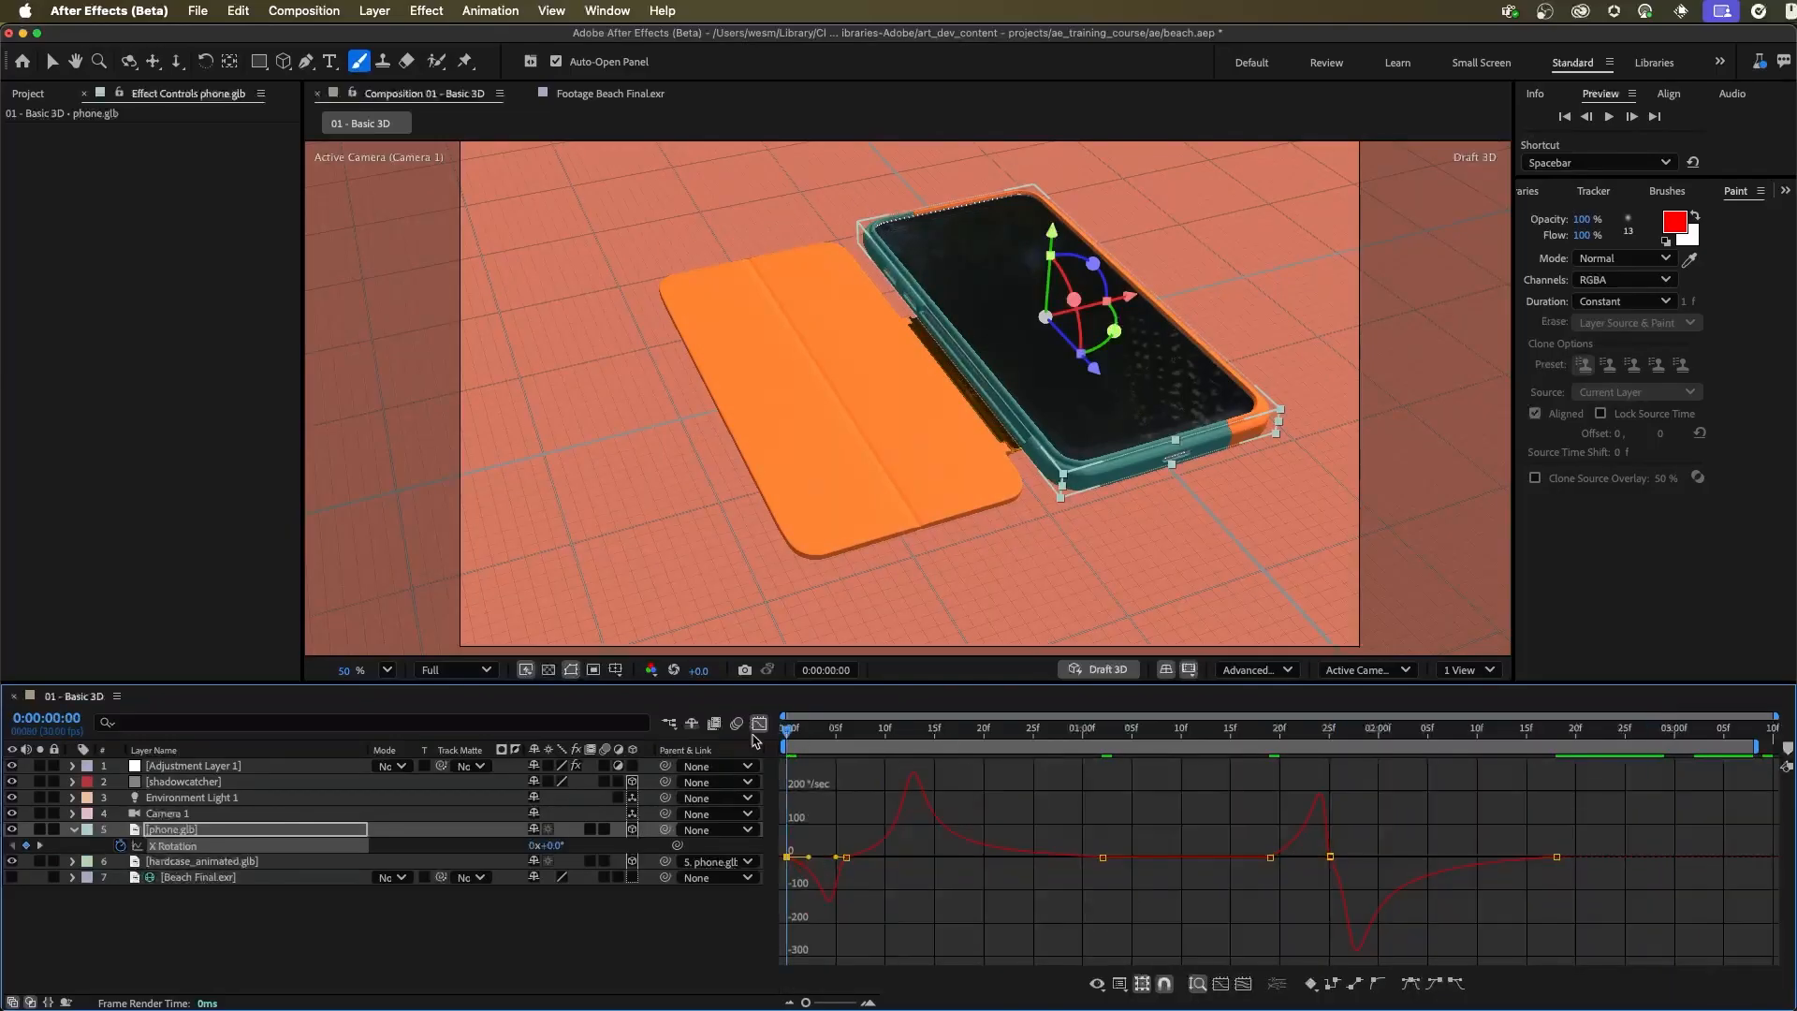
key(space)
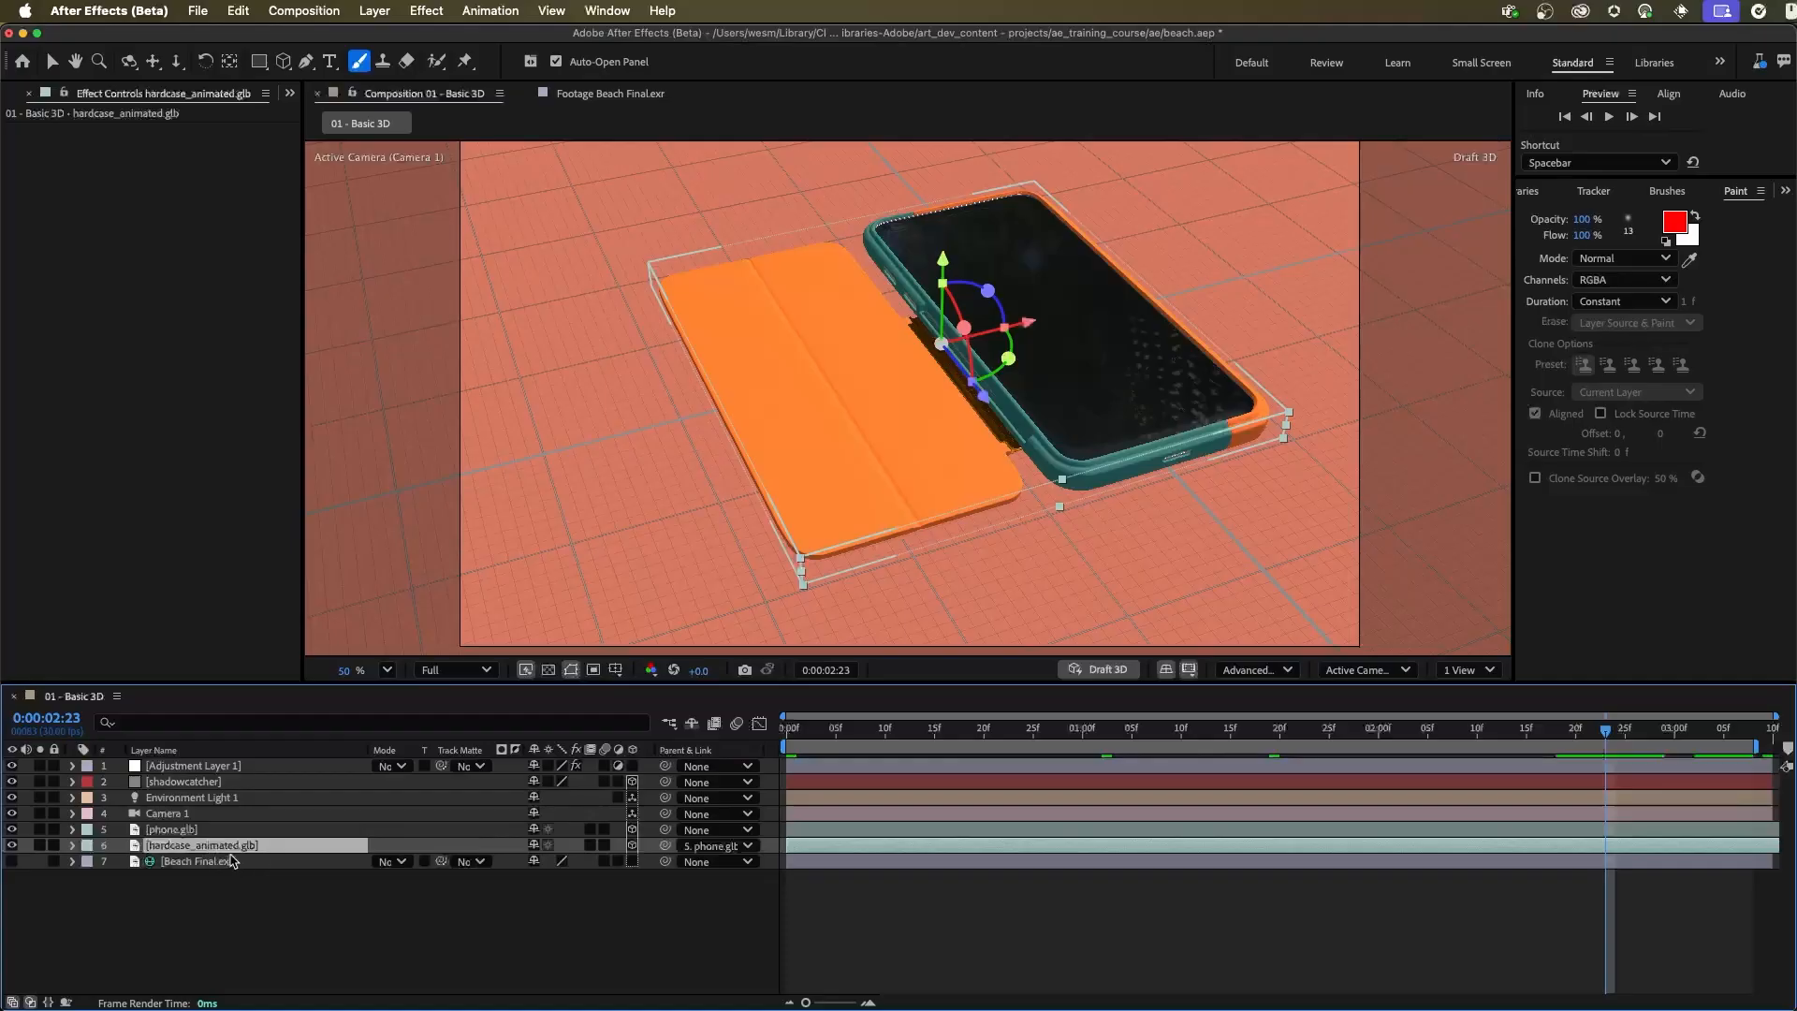
Set the Animation Options Name of hardcase_animated.glb to the embedded (0:00:02:06) animation
click(71, 846)
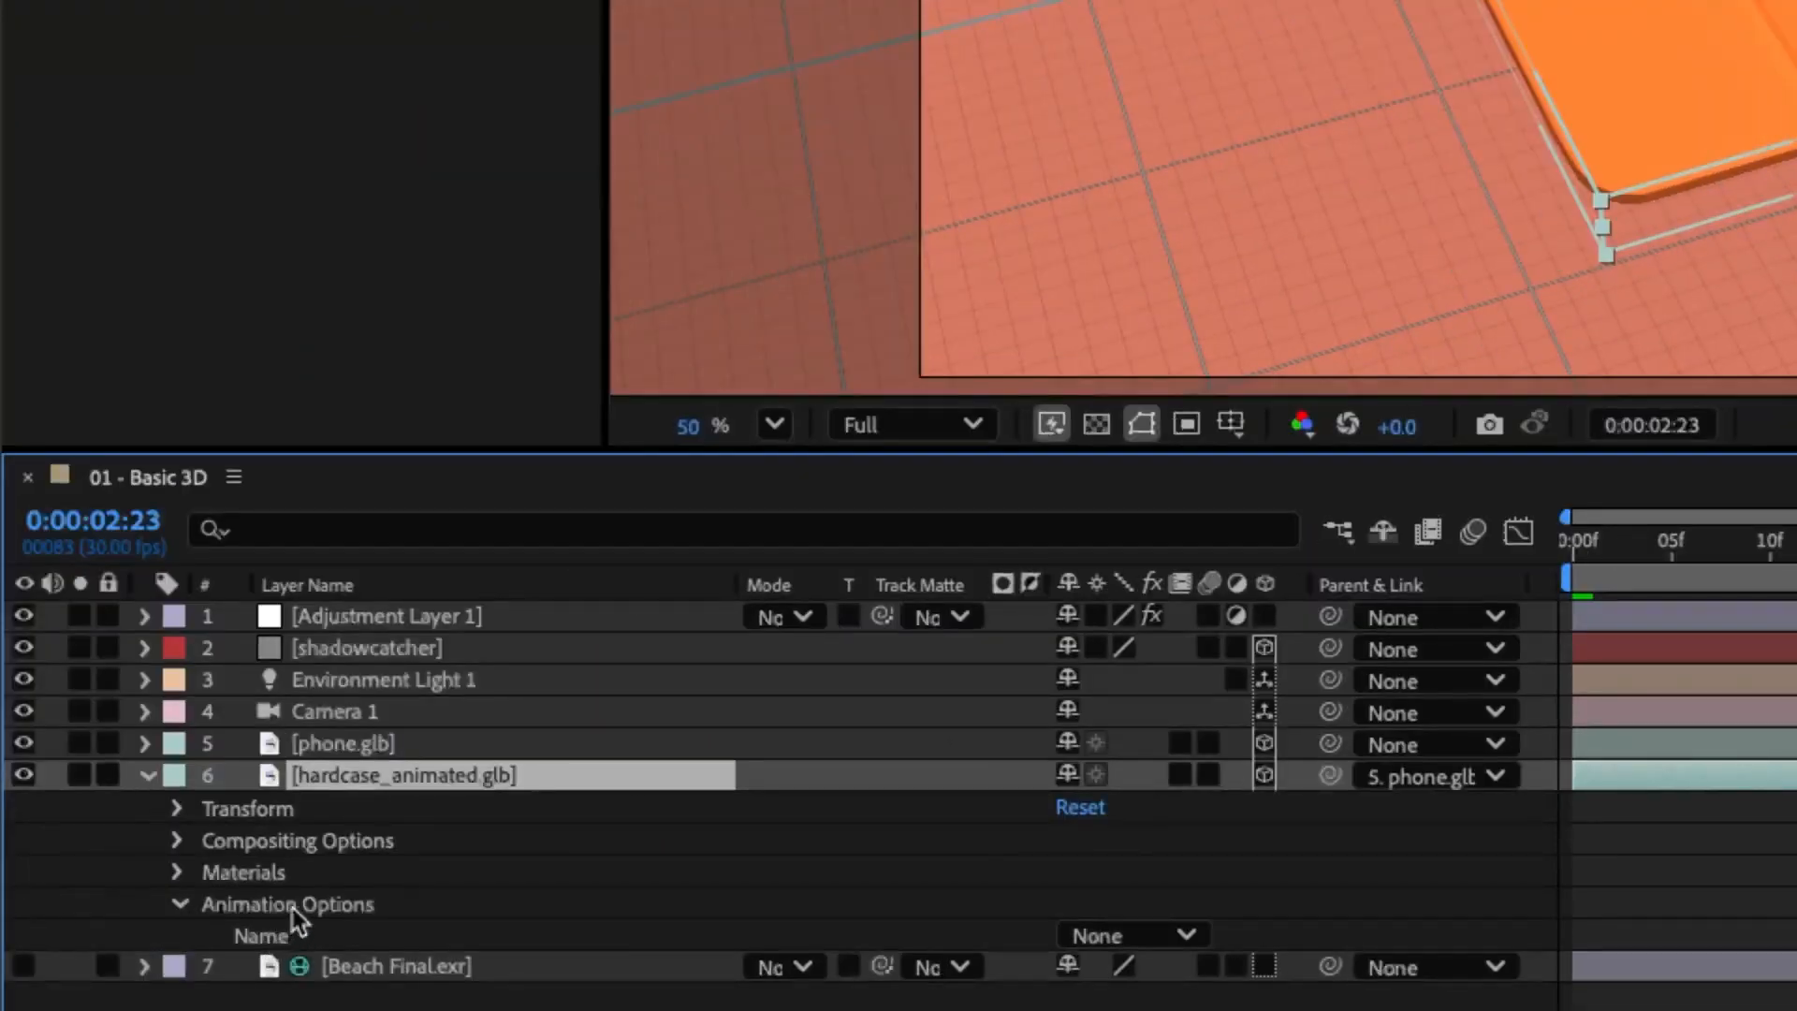
click(1186, 938)
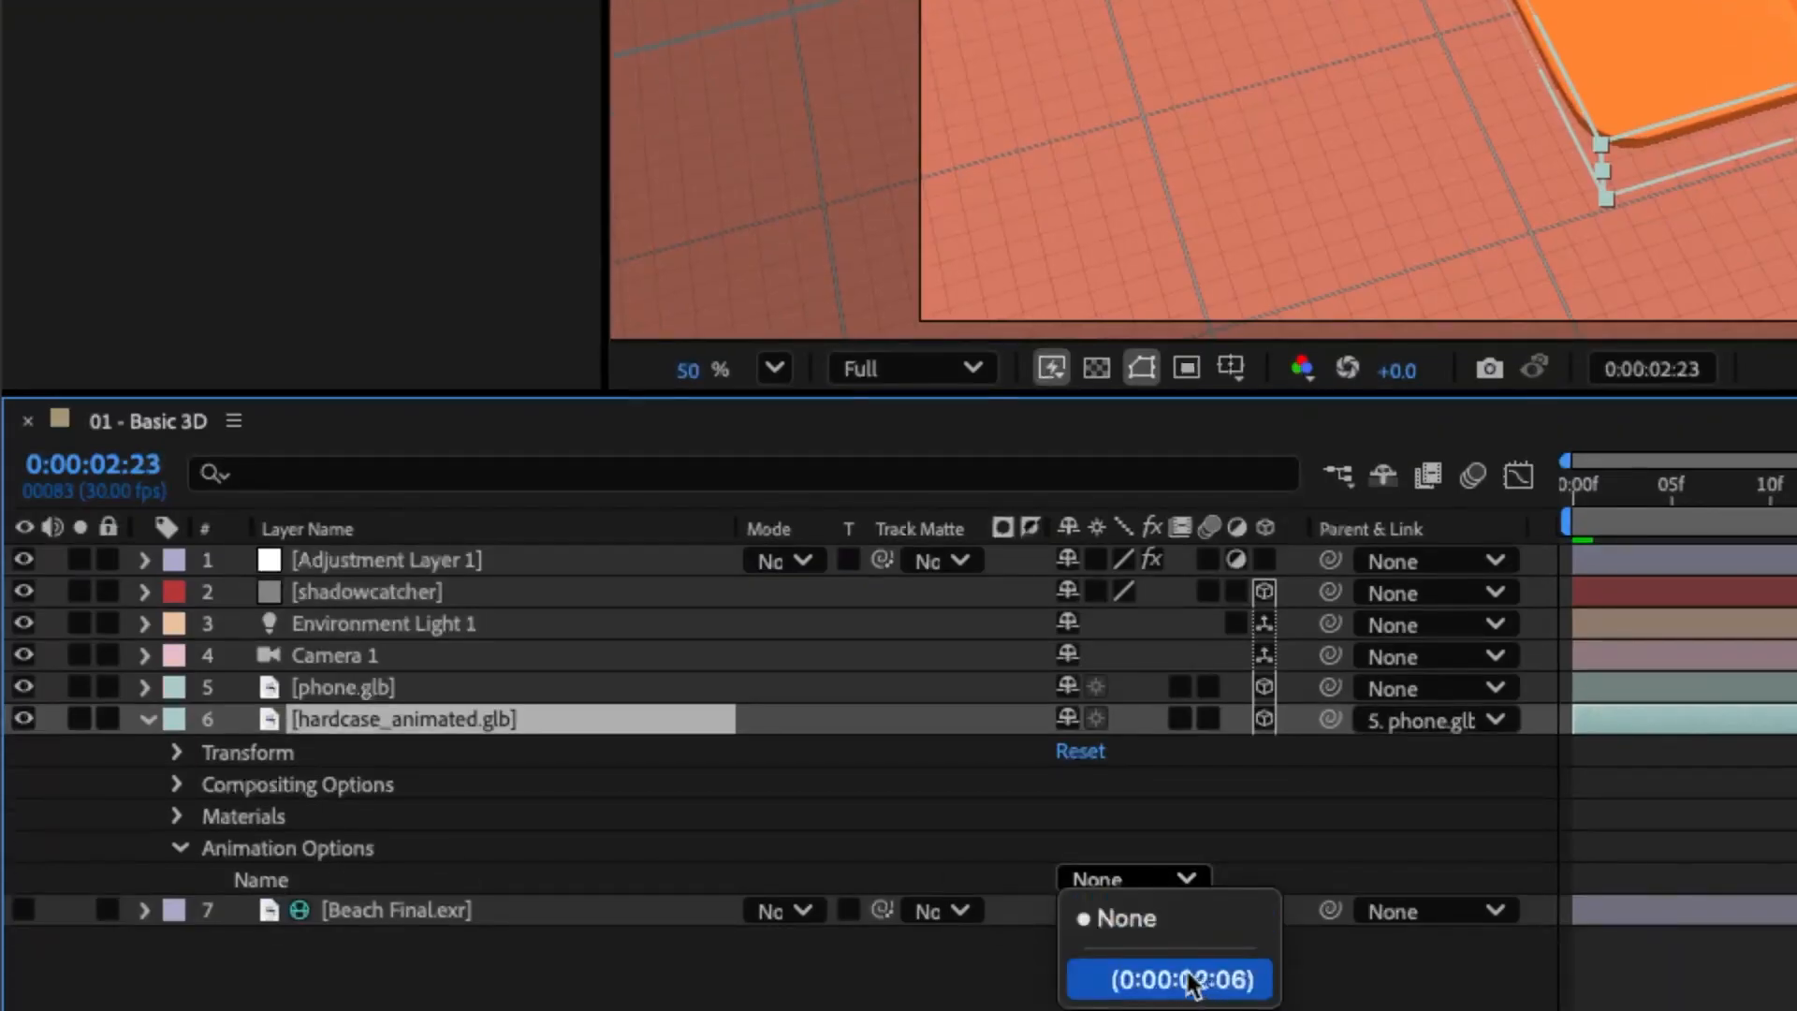
click(1121, 981)
click(1128, 885)
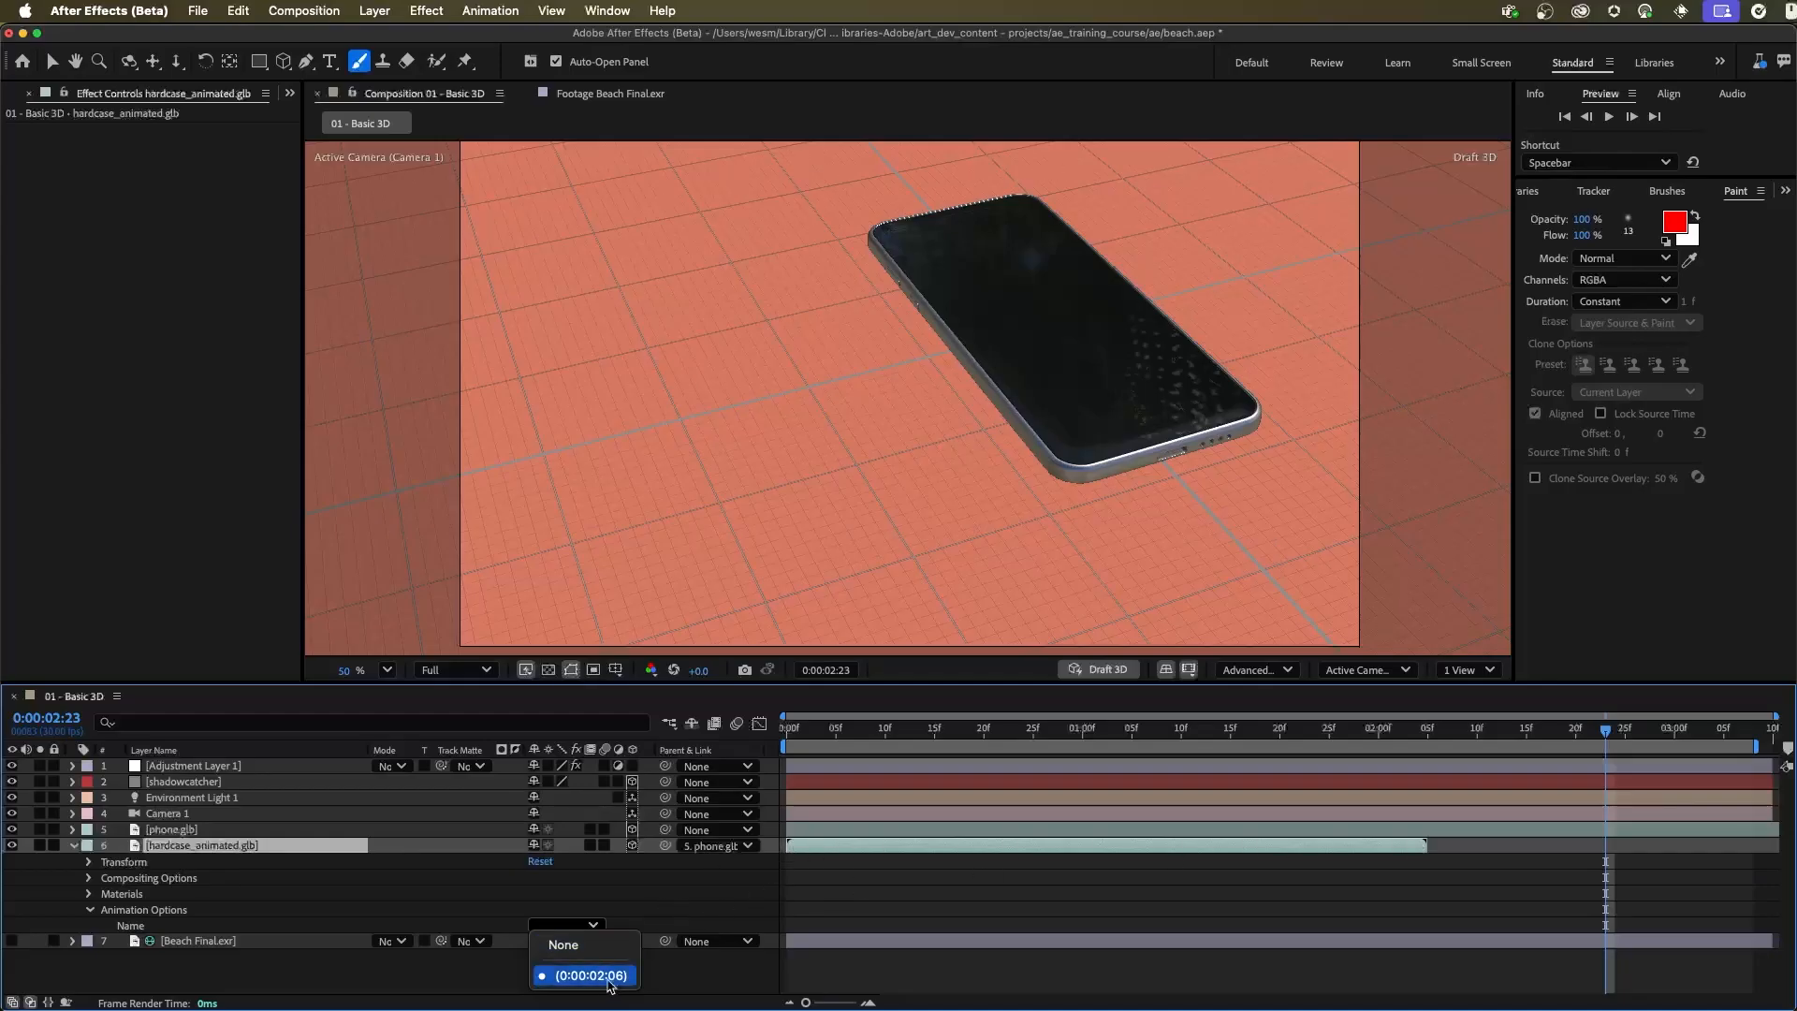
Play and scrub through the case's embedded folding animation from the start of the composition
click(1320, 734)
drag(1317, 734, 766, 747)
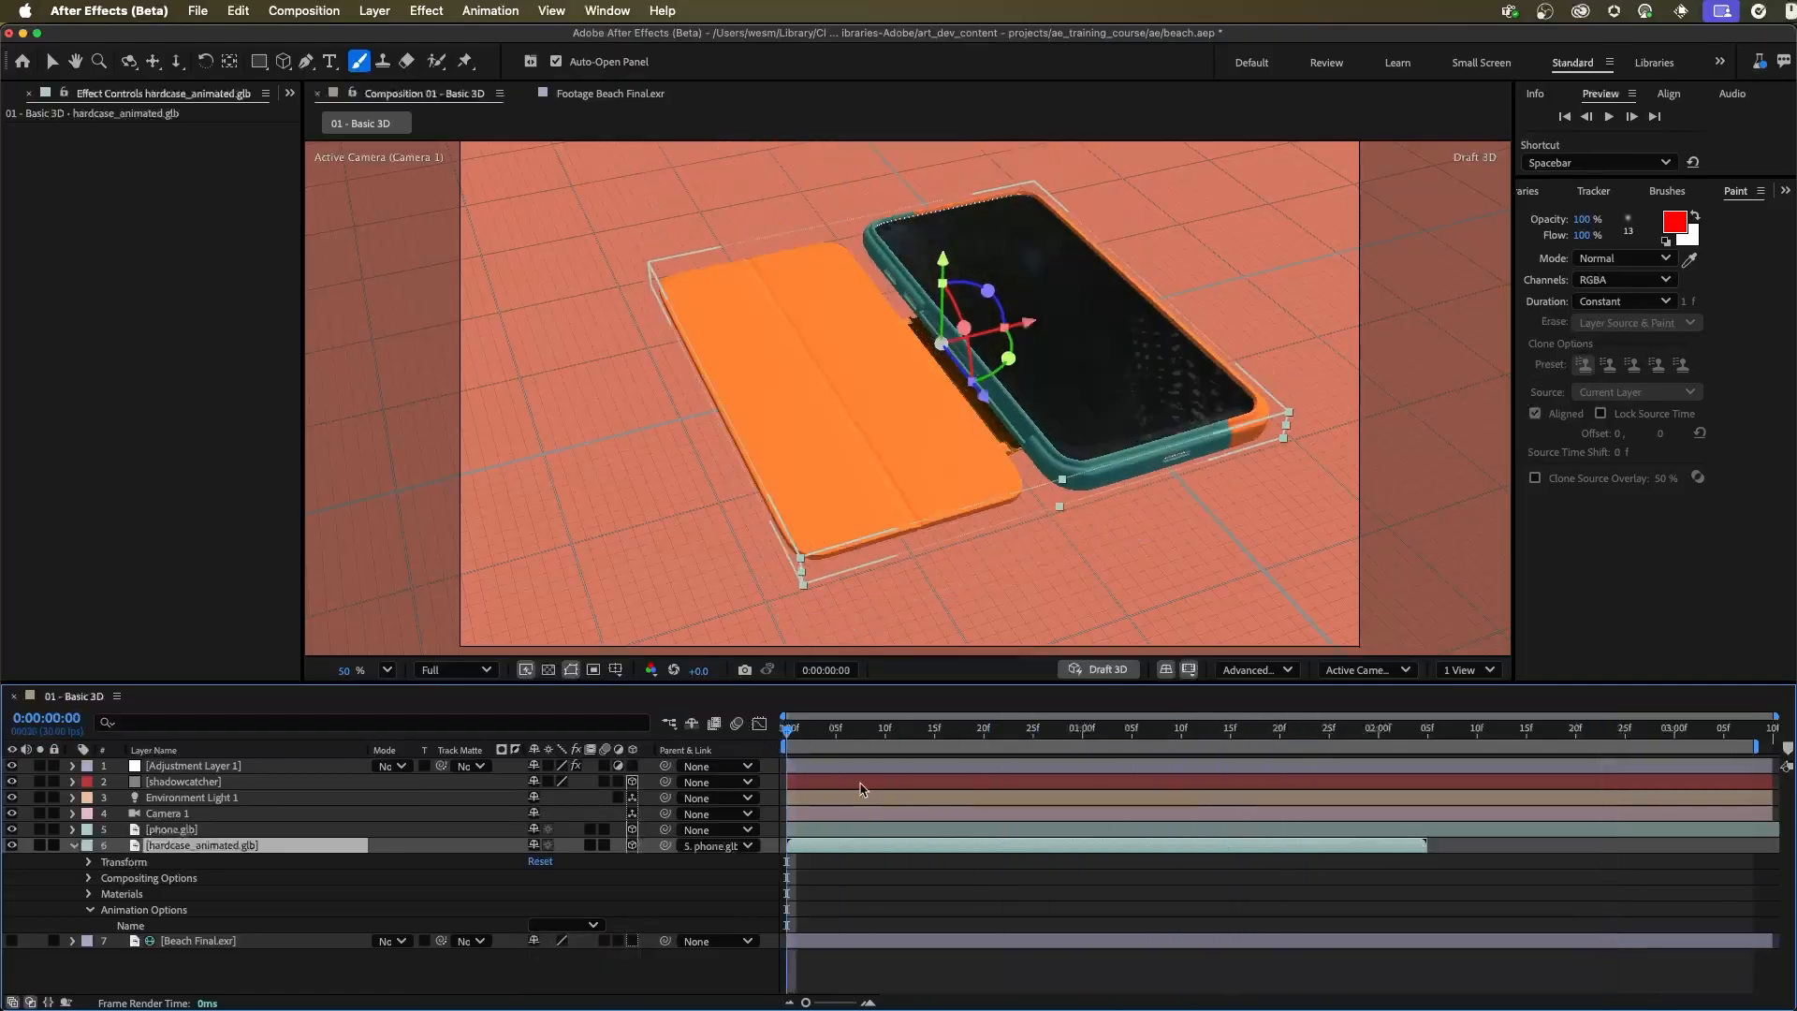
key(space)
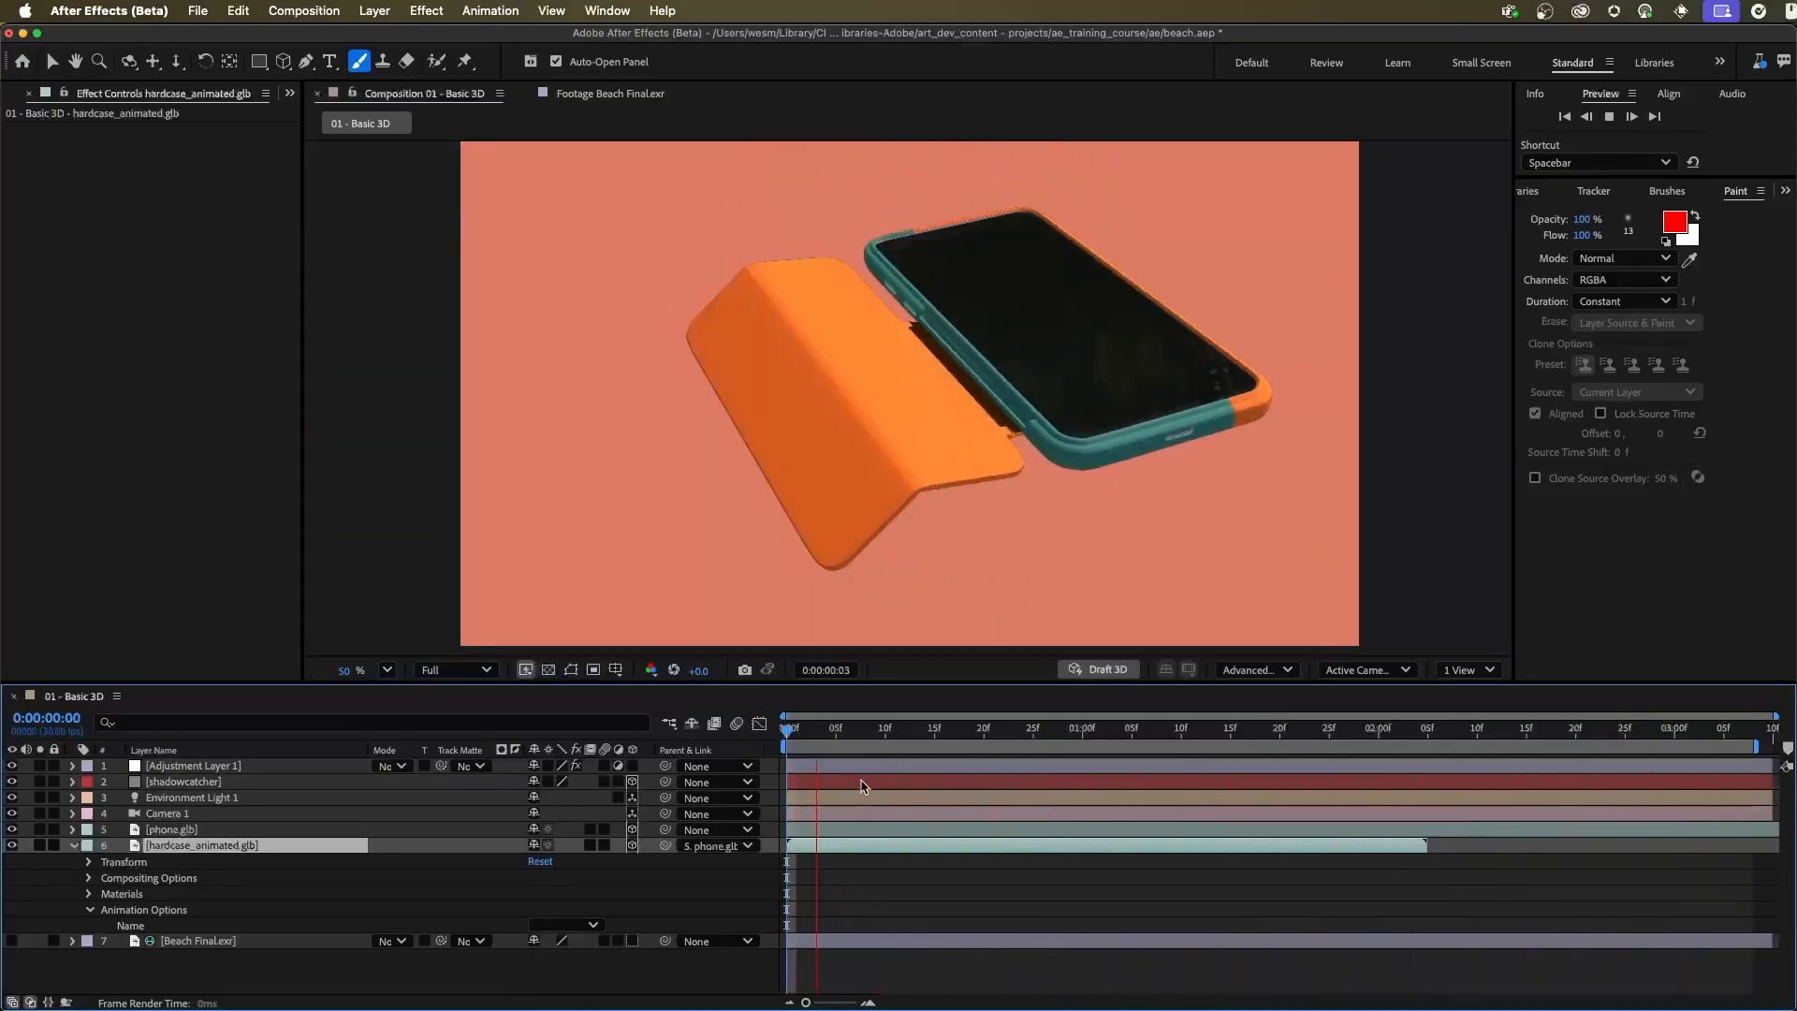
key(space)
click(969, 739)
drag(969, 742, 798, 749)
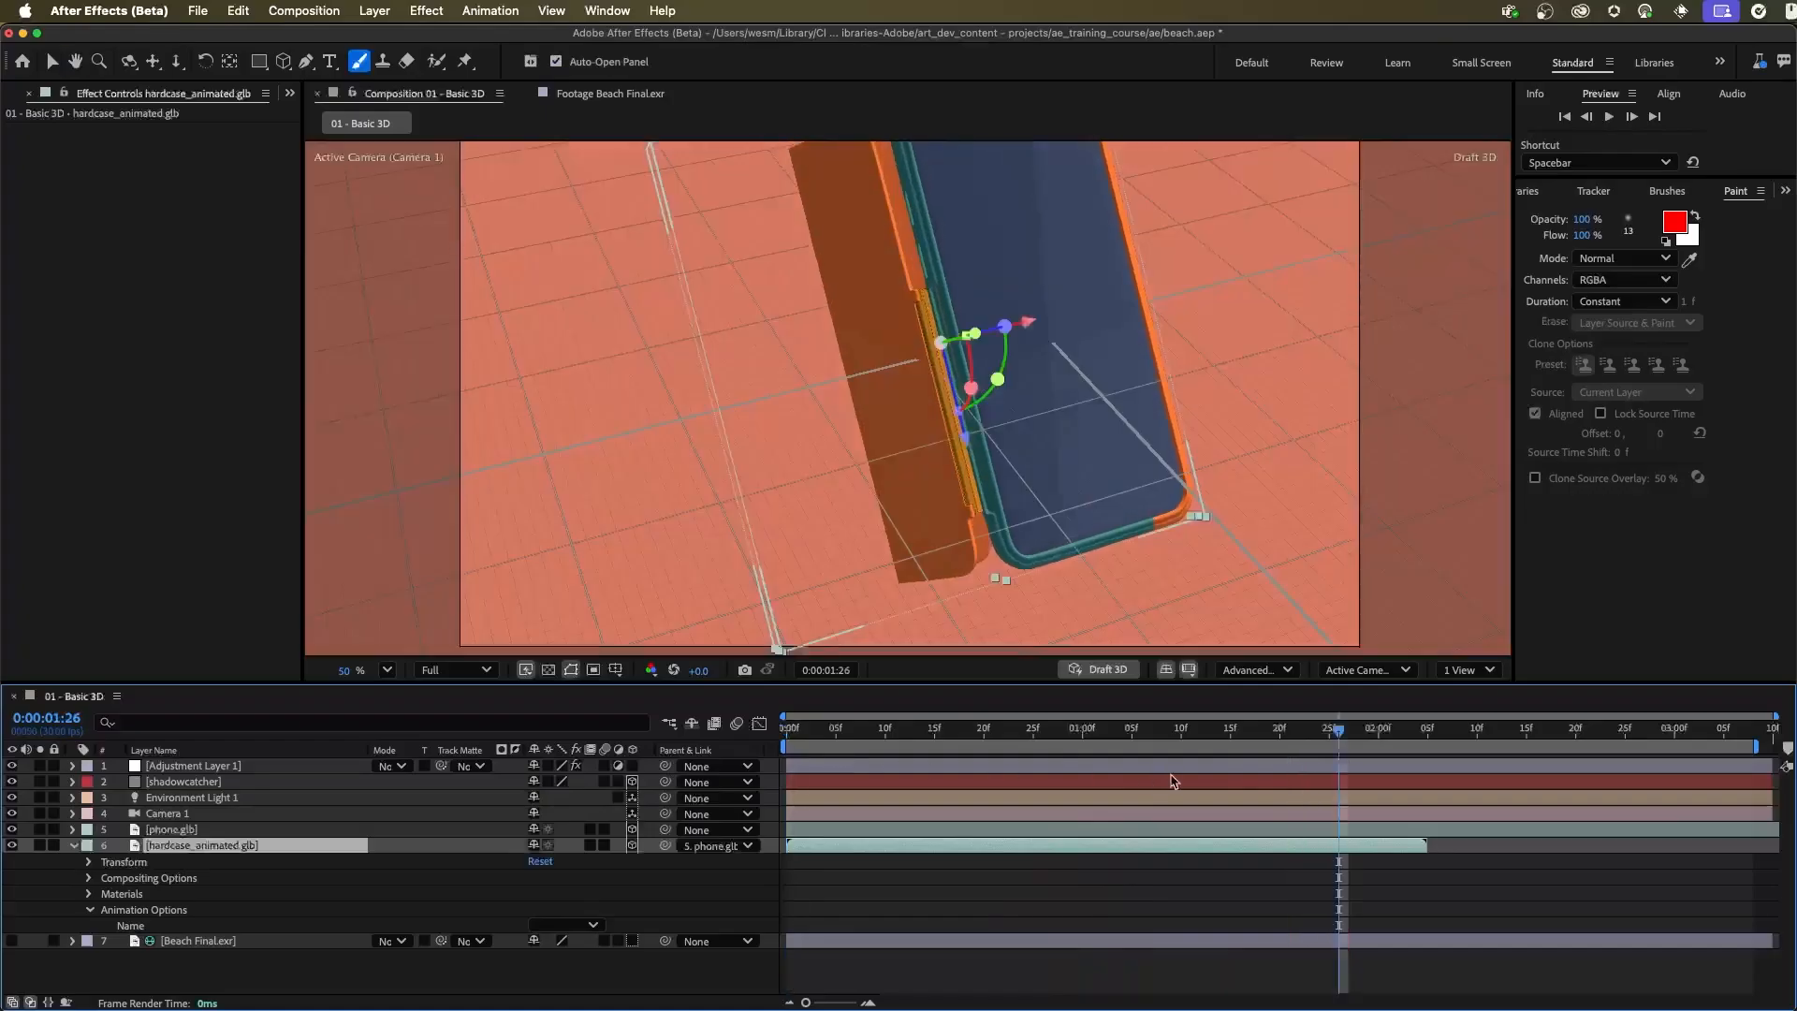
drag(1286, 731, 784, 733)
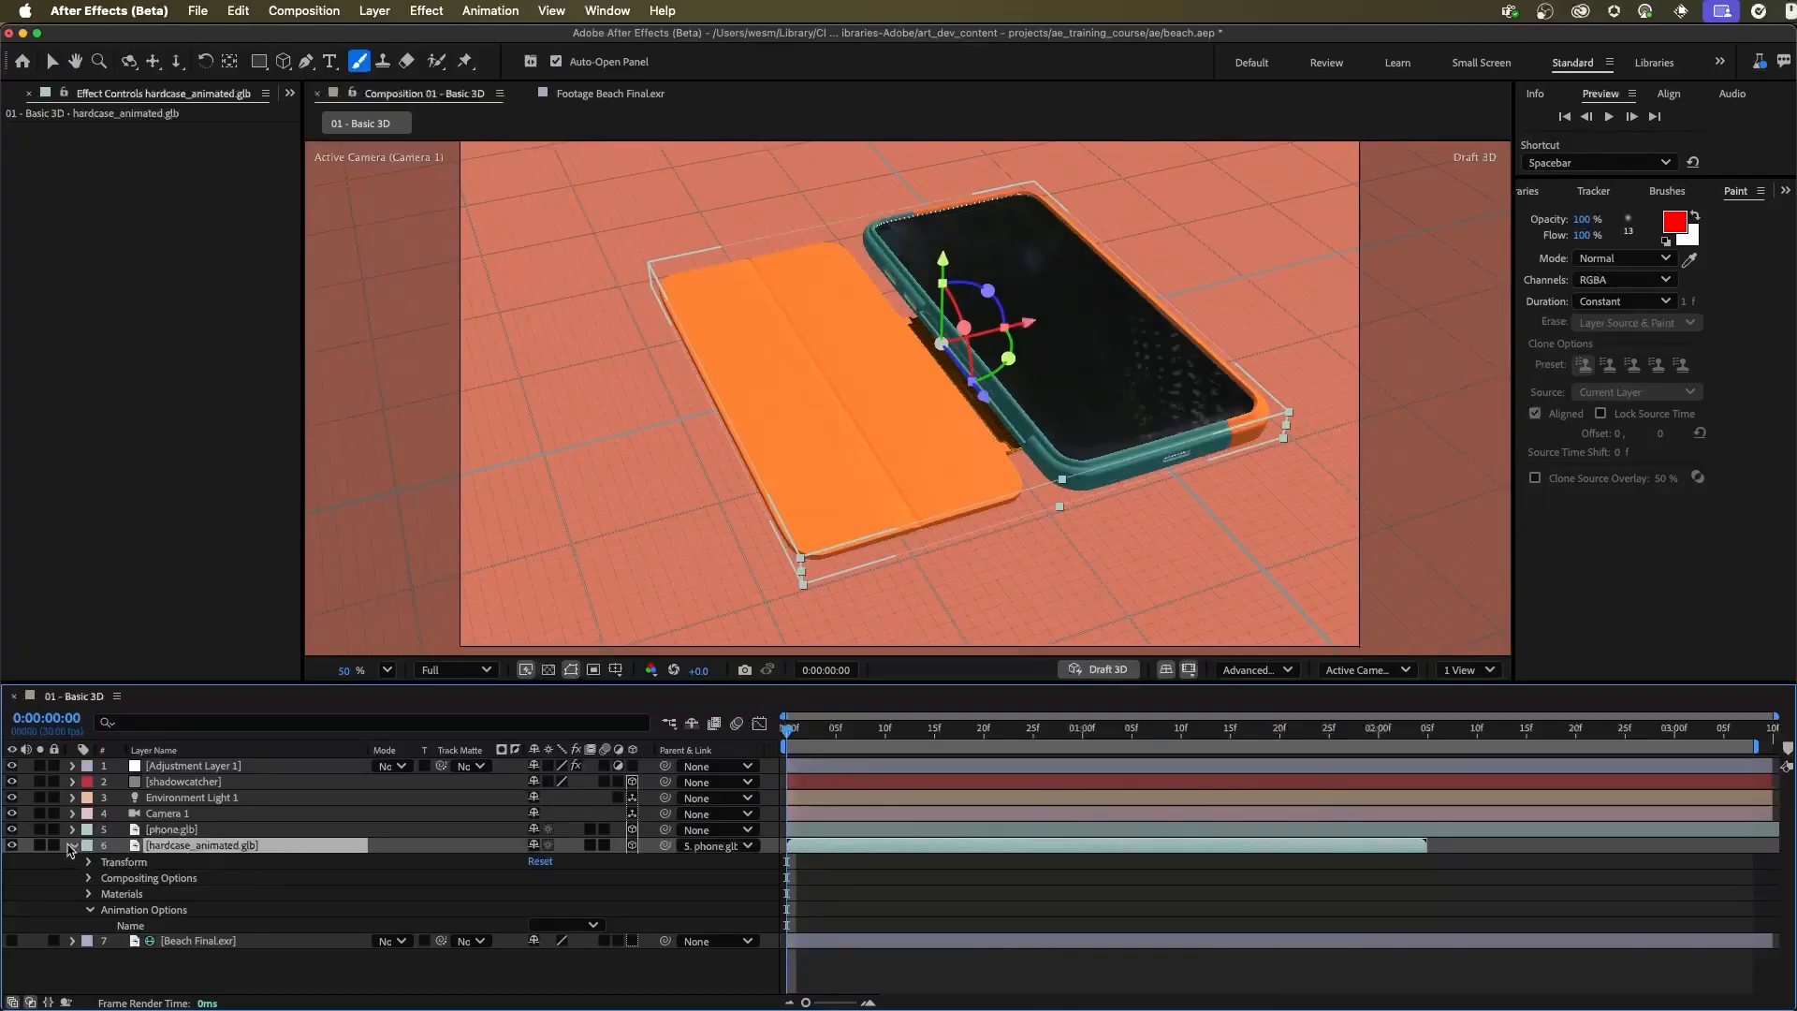
Collapse the properties of hardcase_animated.glb and enable Time Remapping on the layer
click(71, 846)
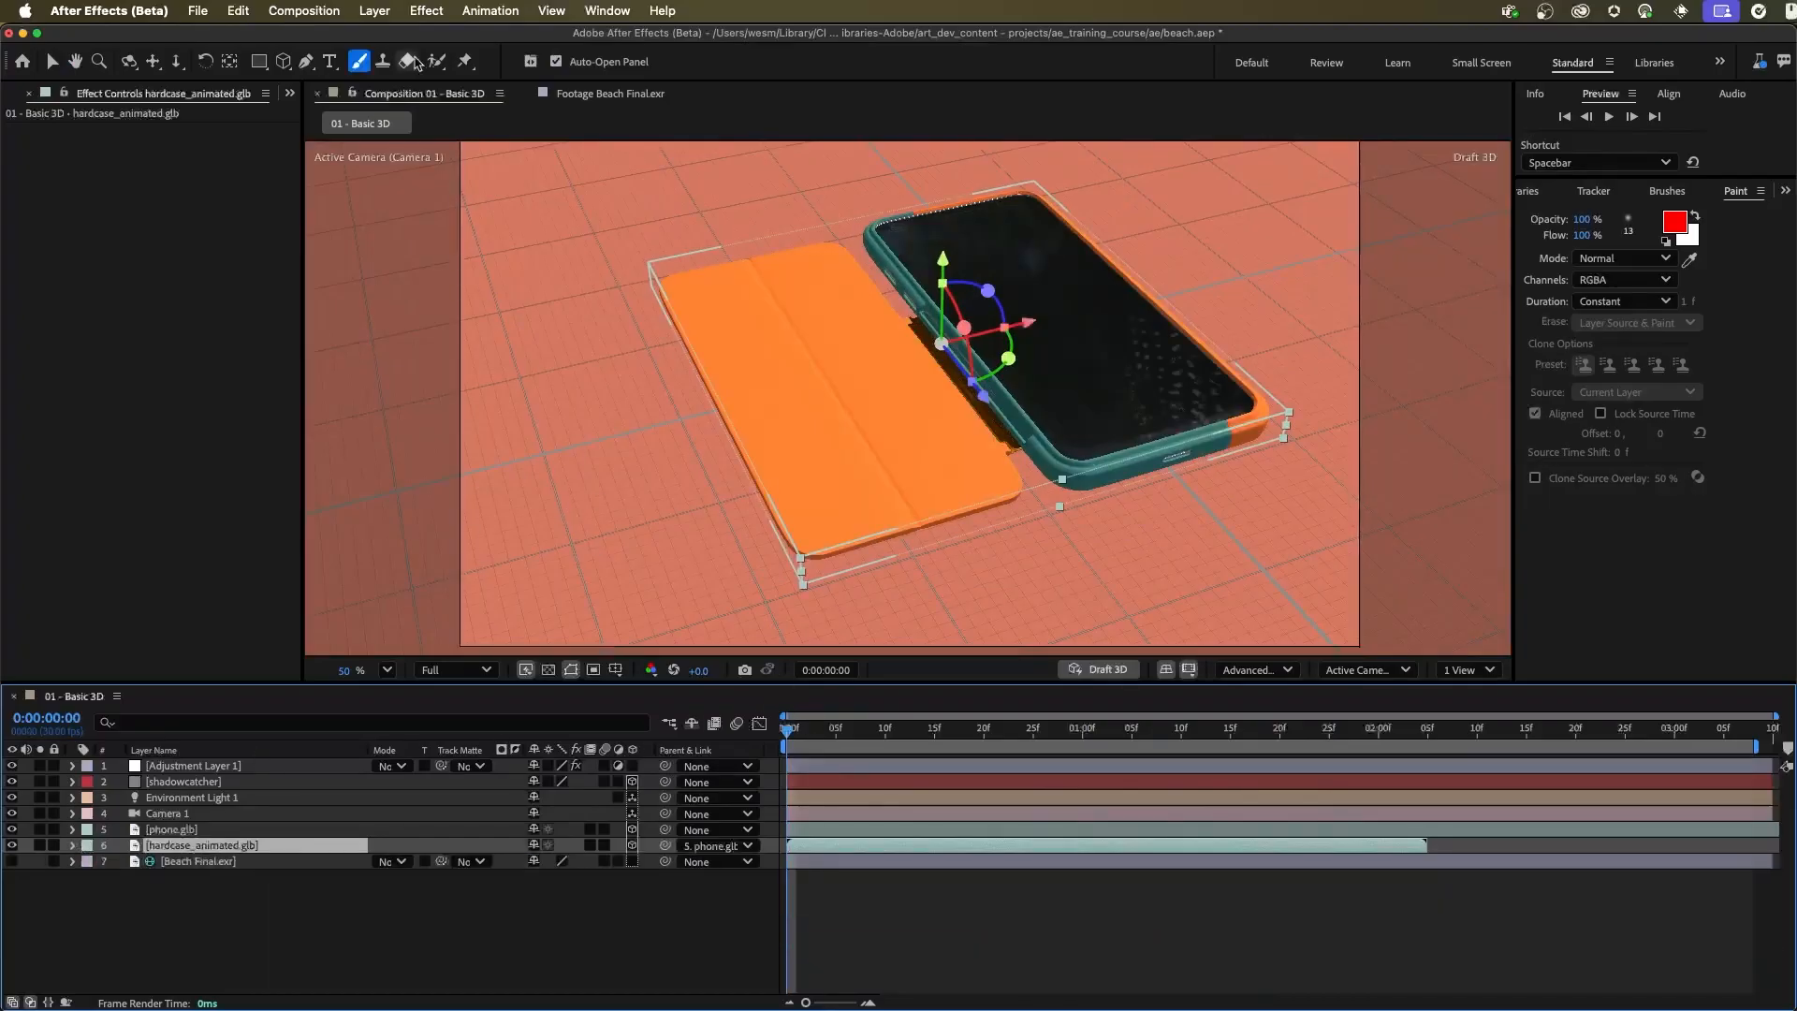
click(375, 10)
mouse_move(440, 266)
click(674, 266)
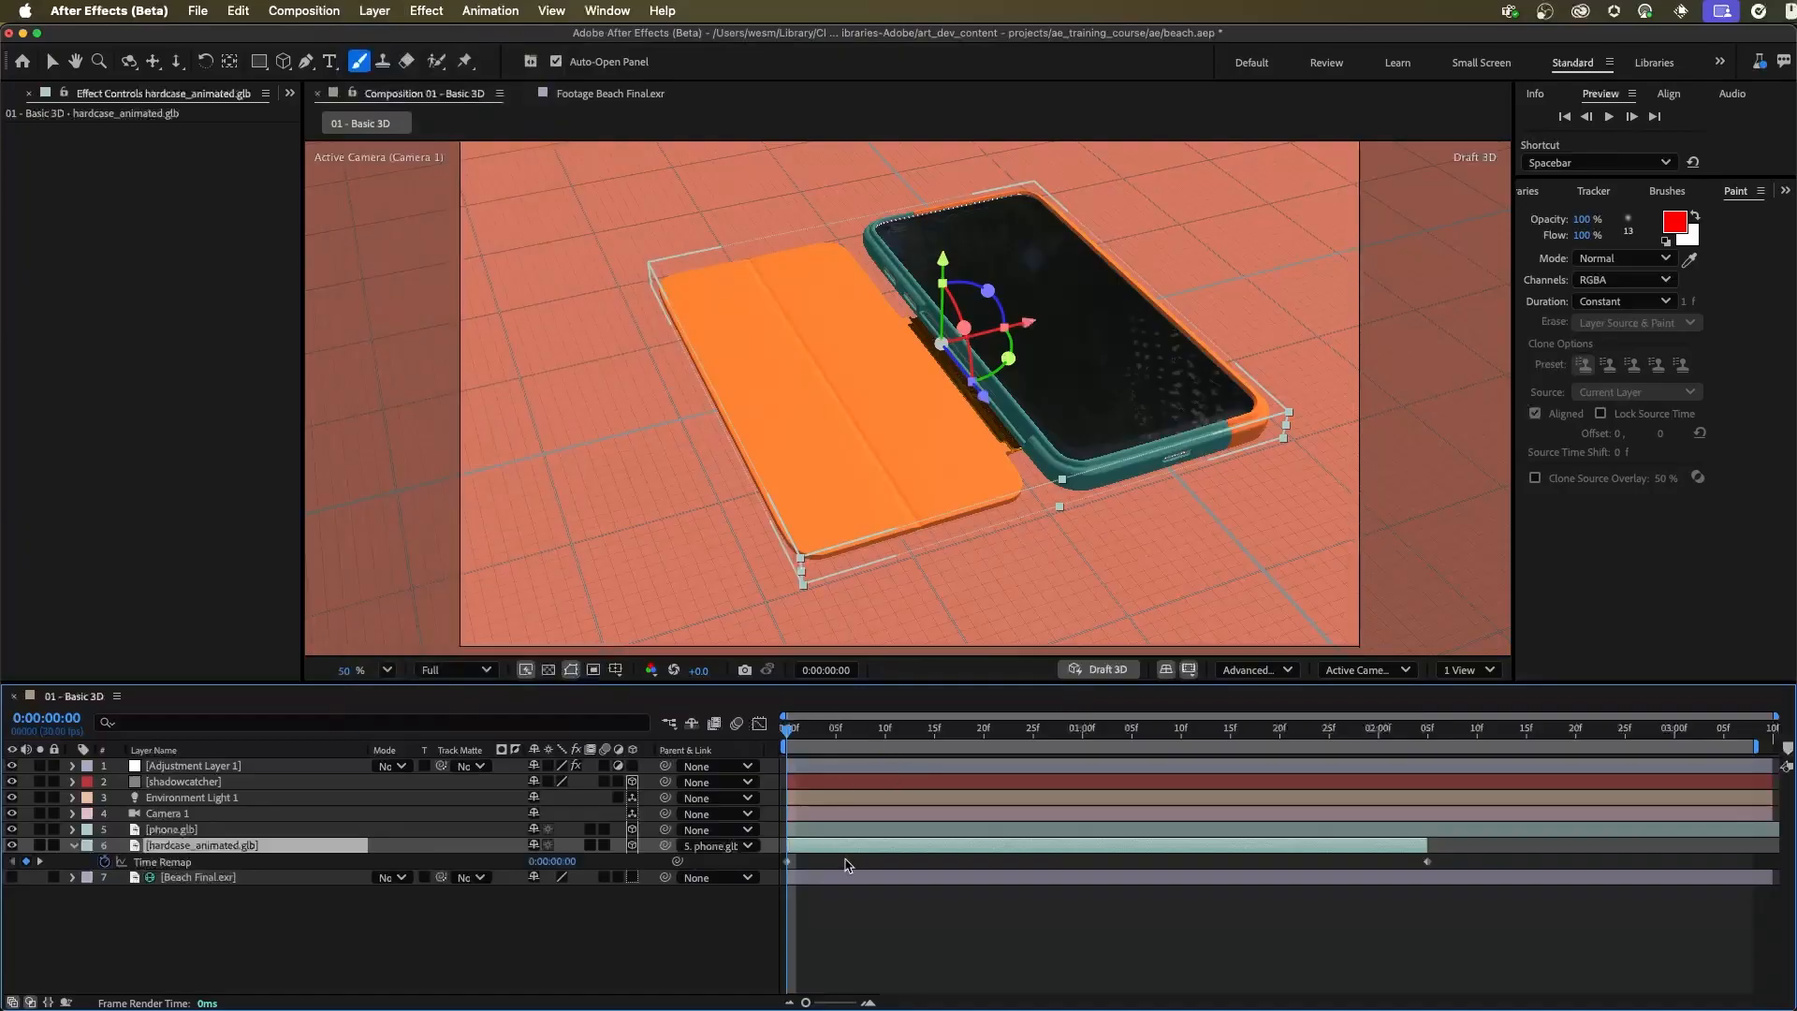
Set the Time Remap value of hardcase_animated.glb to 0:00:01:00 at the start of the composition
drag(789, 730, 1082, 753)
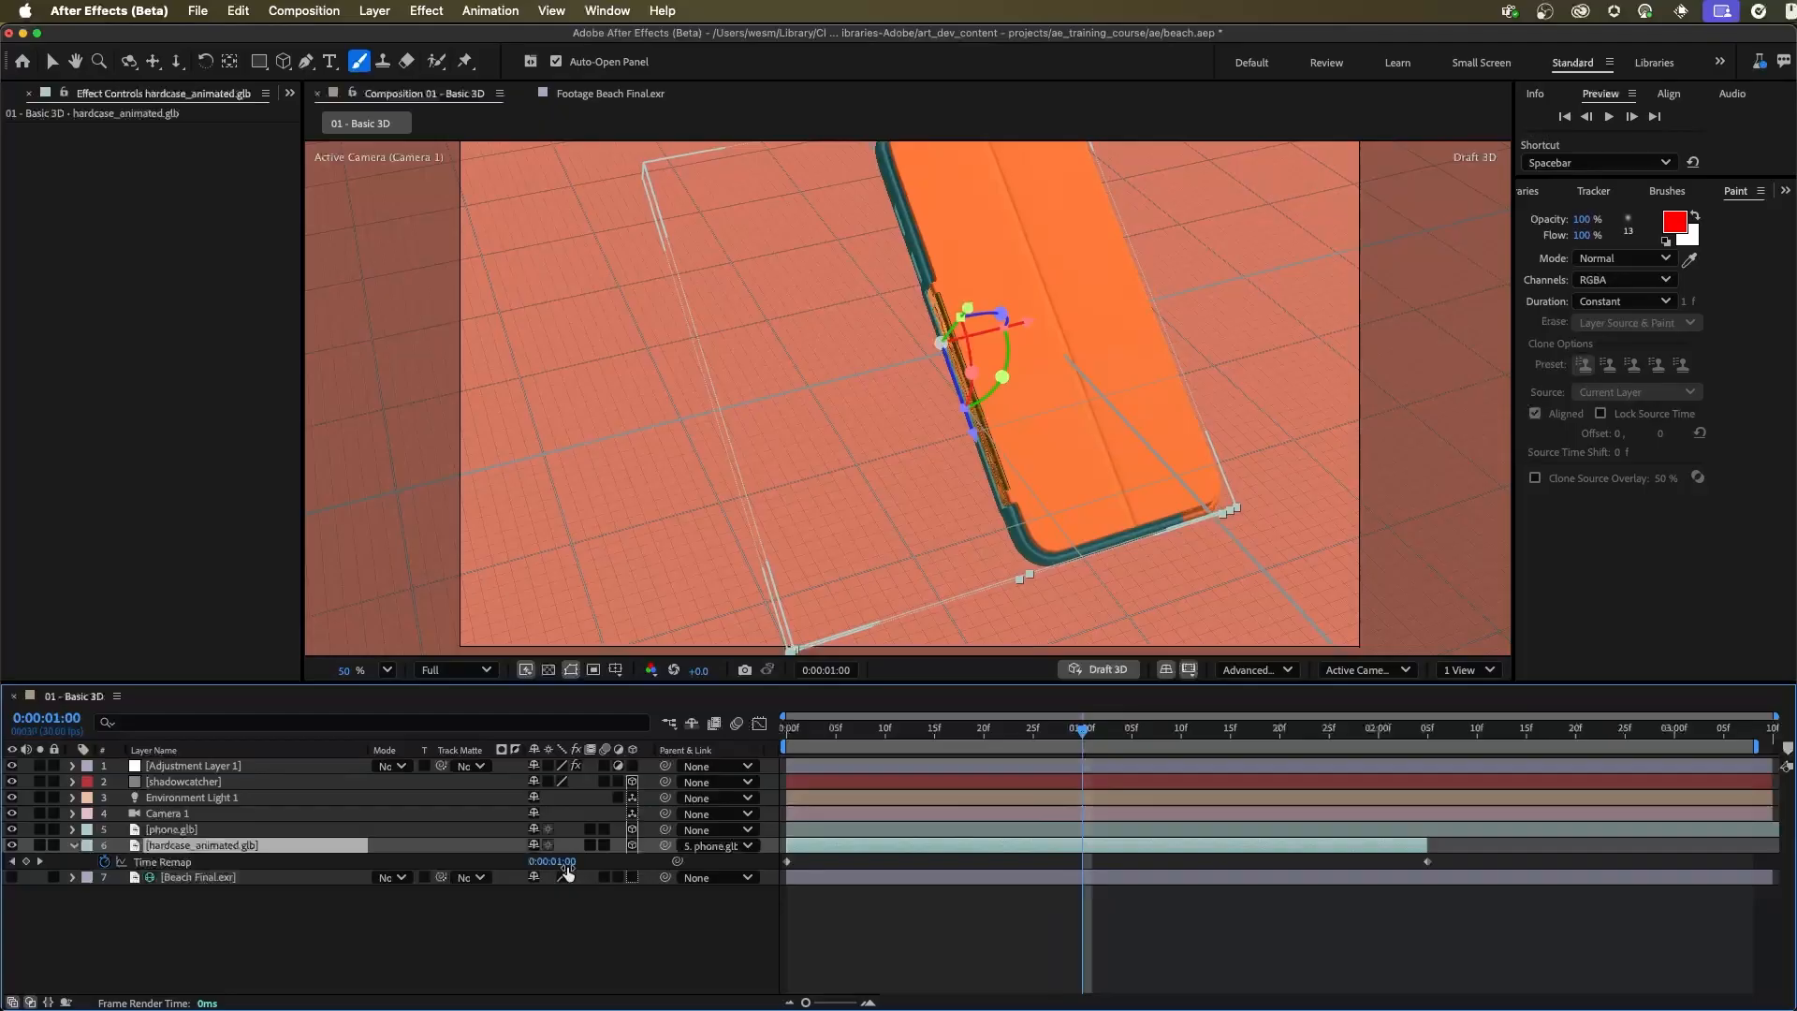
drag(878, 742, 756, 738)
click(562, 863)
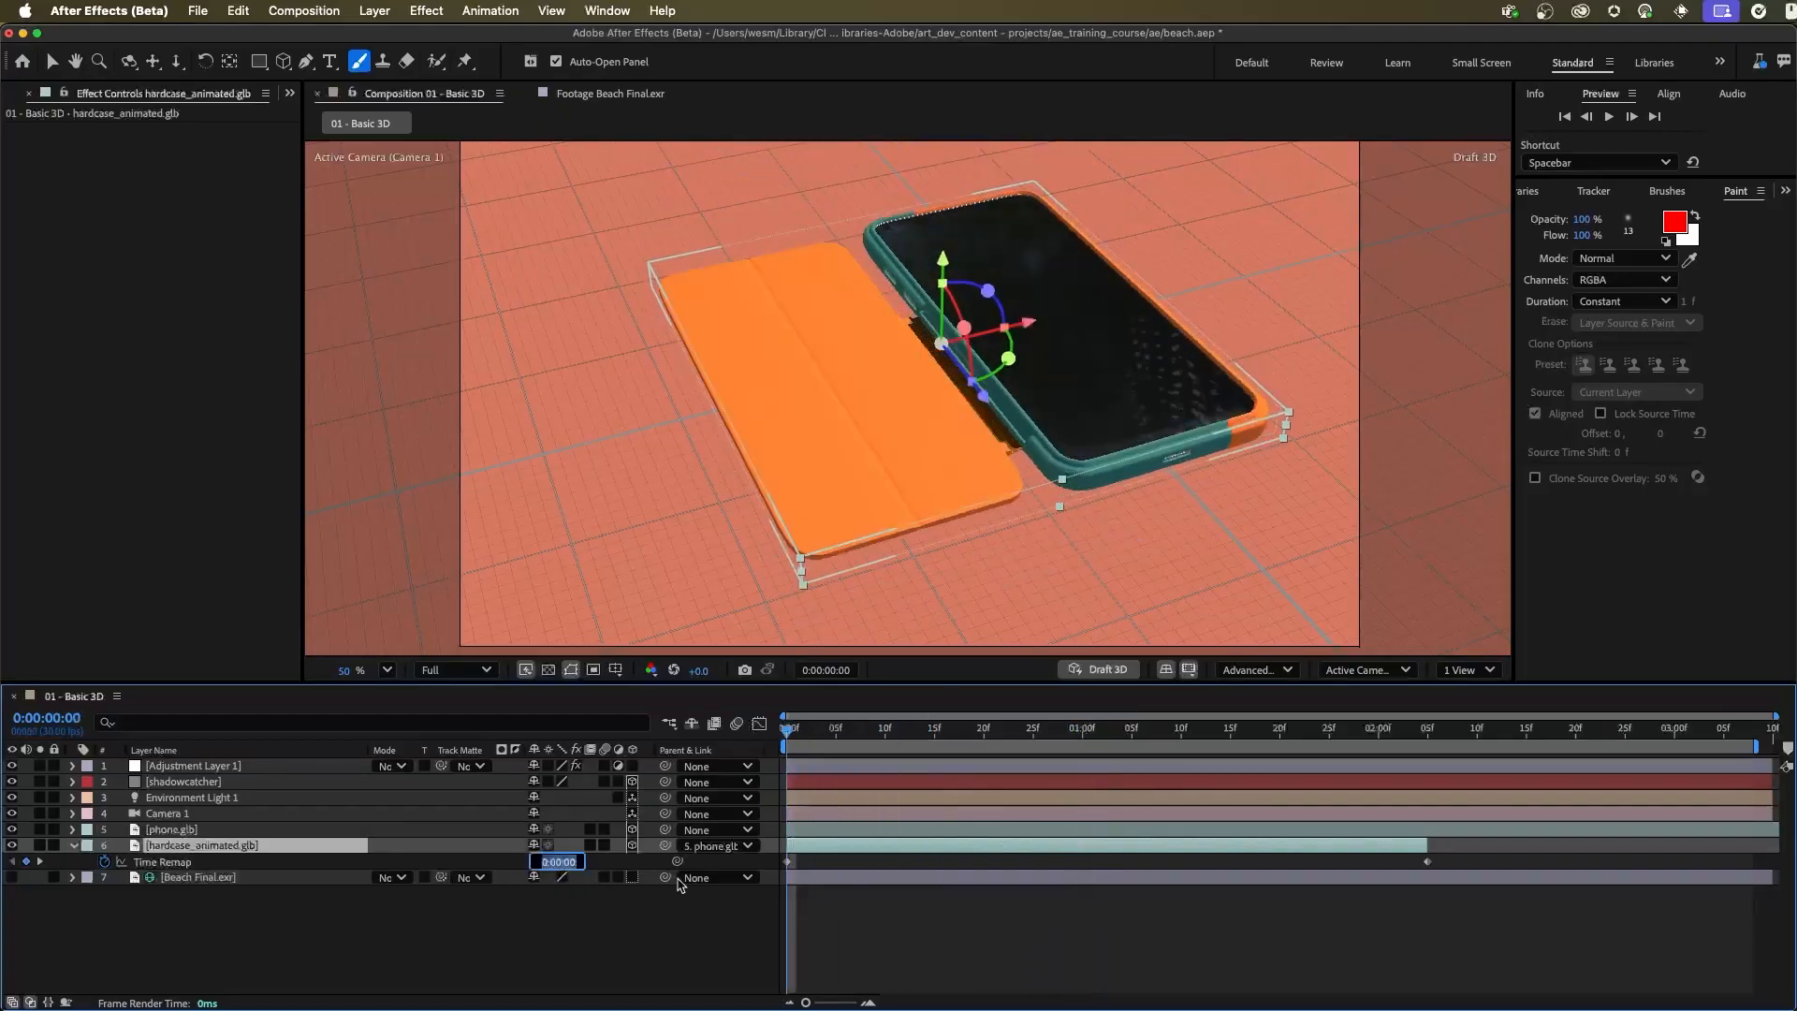
text(30)
key(Return)
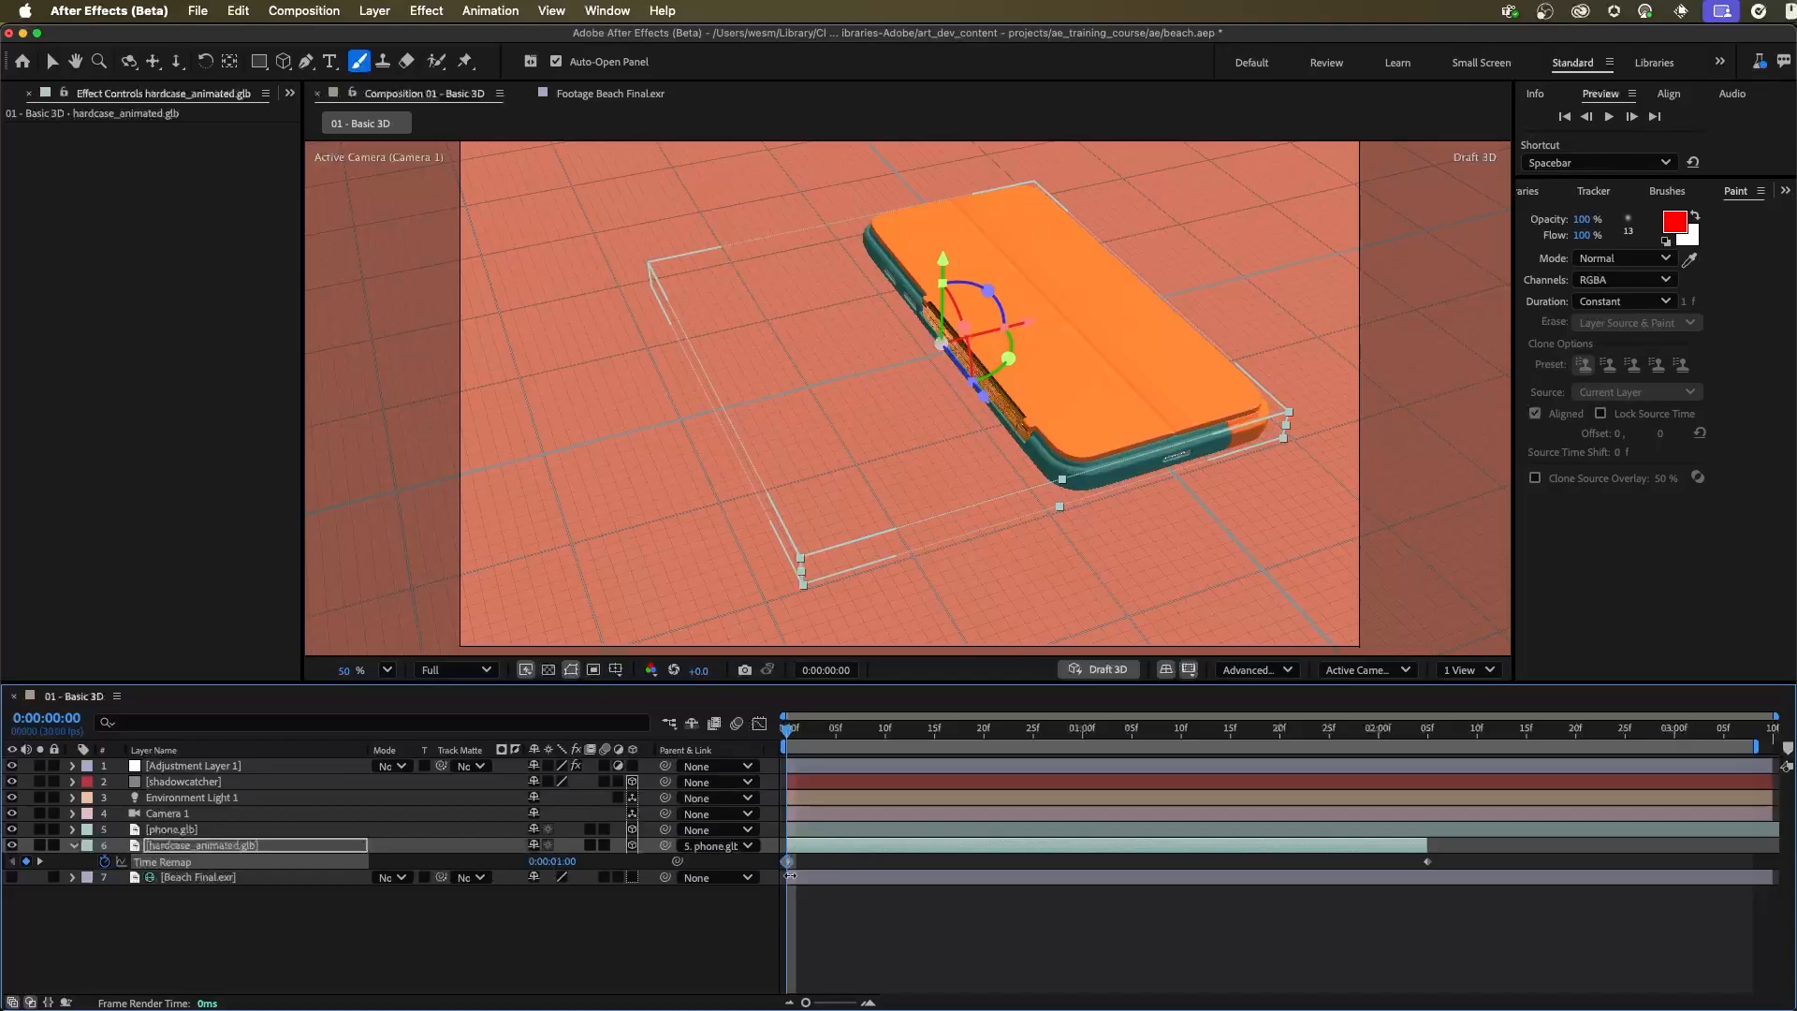
Extend the hardcase_animated.glb layer's out point to the end of the composition and preview the remapped folding
drag(789, 742, 1432, 819)
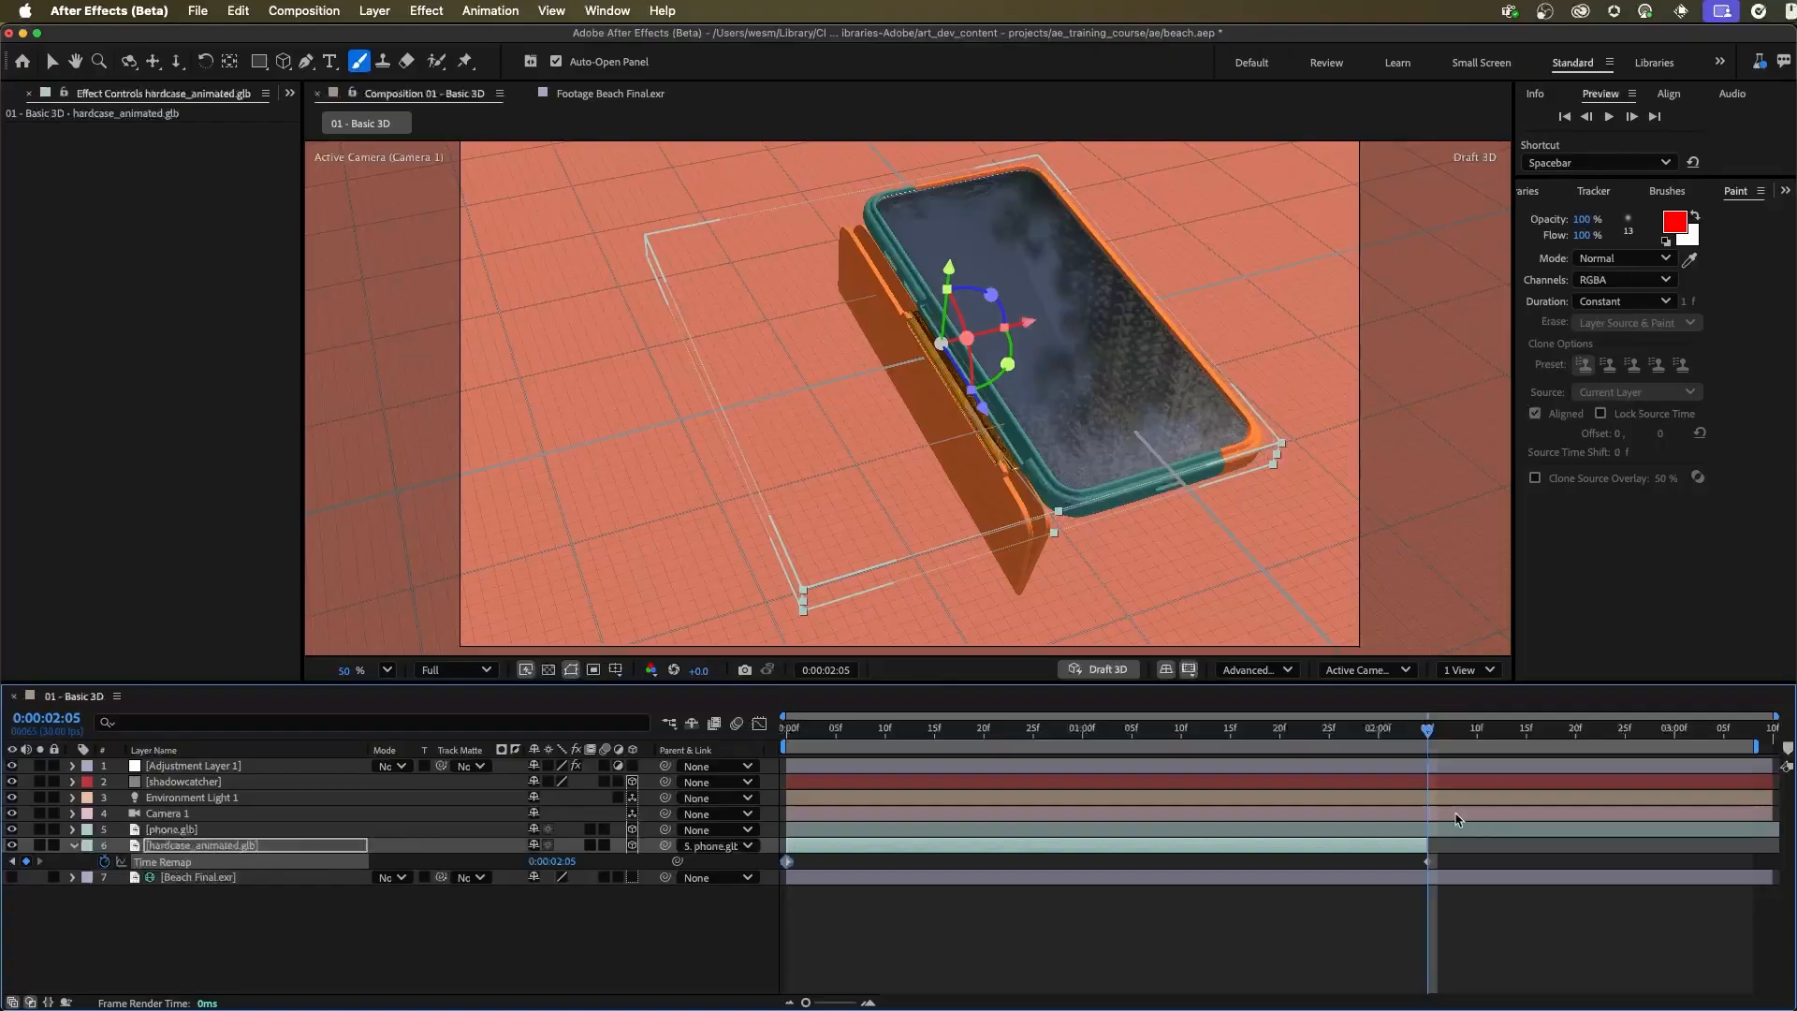
drag(1426, 846, 1772, 853)
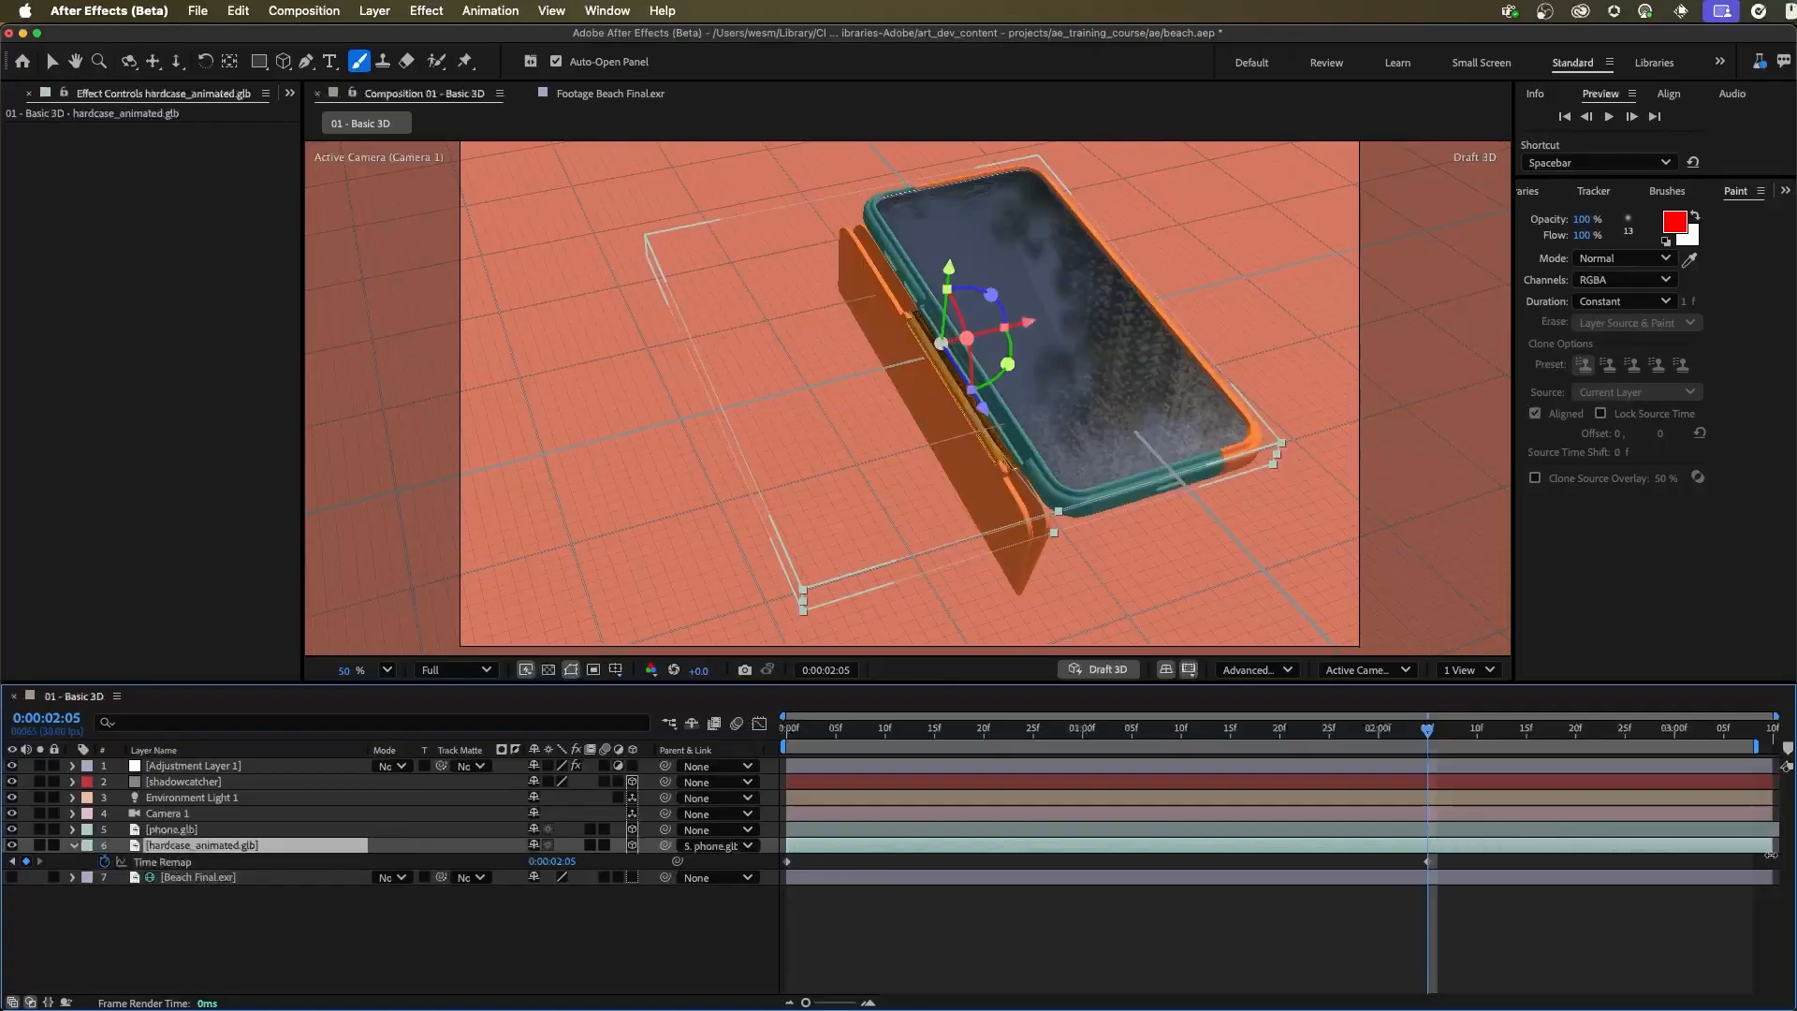
key(space)
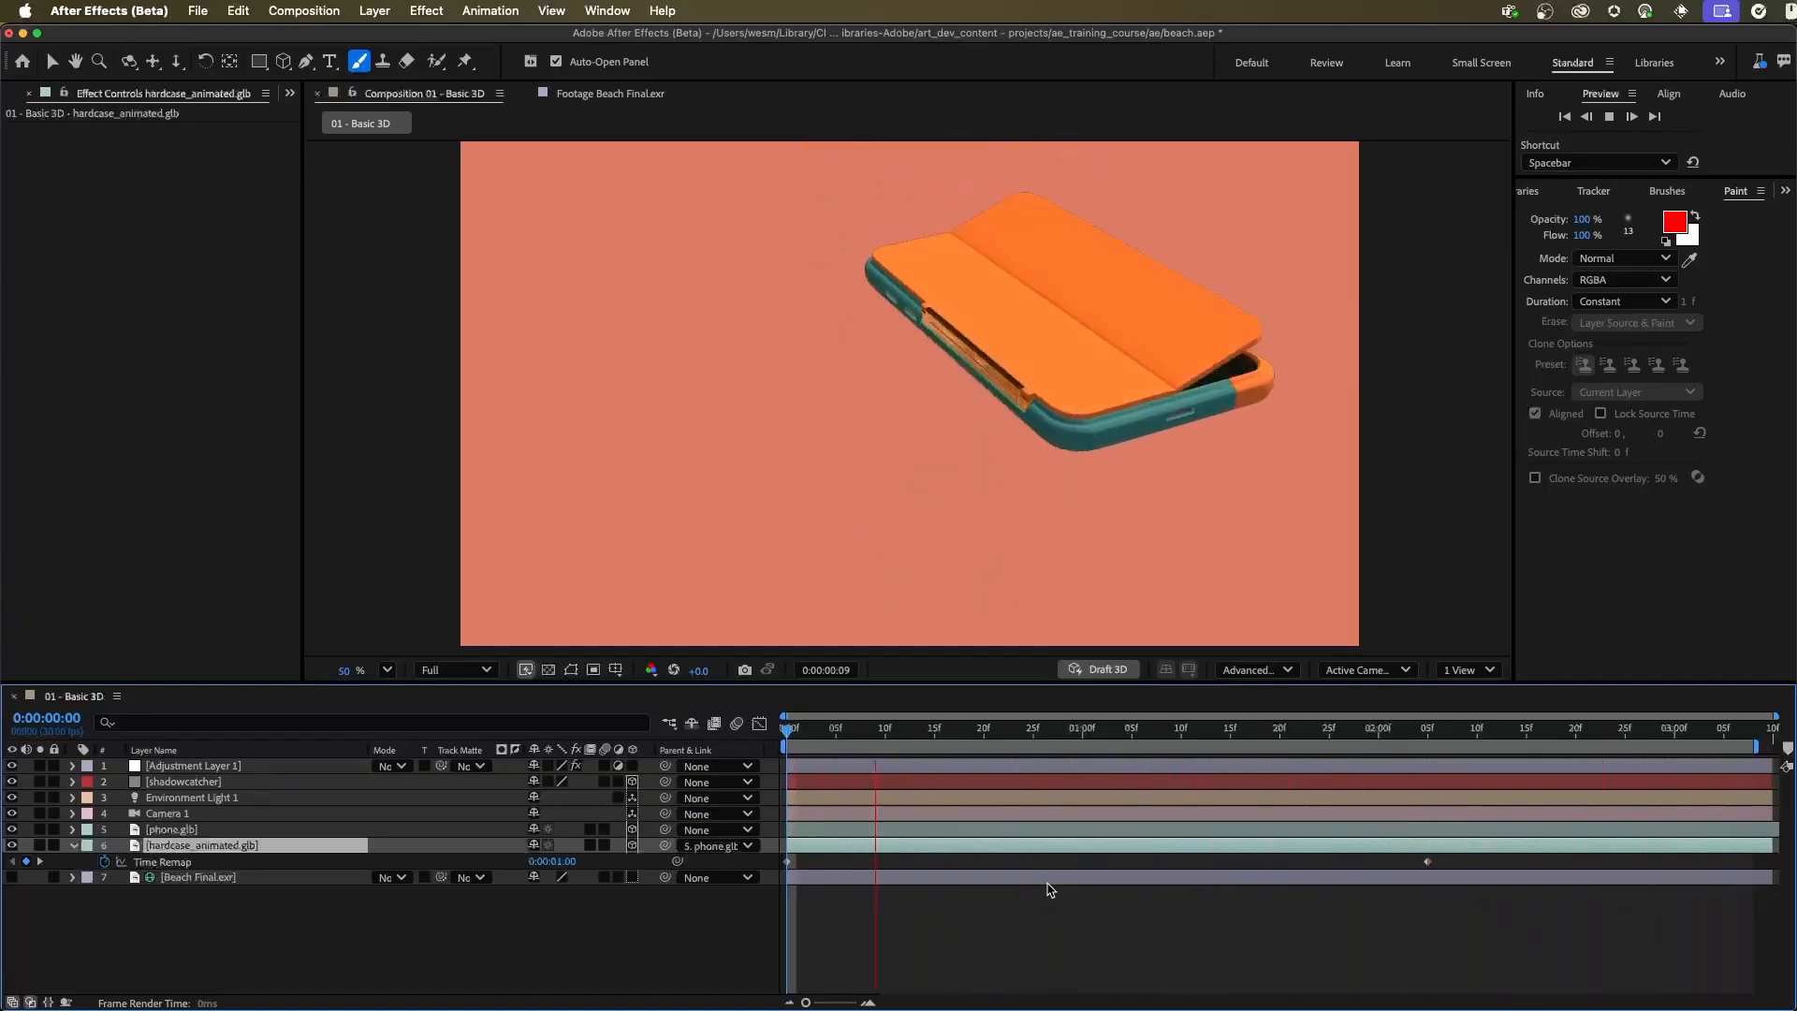
key(space)
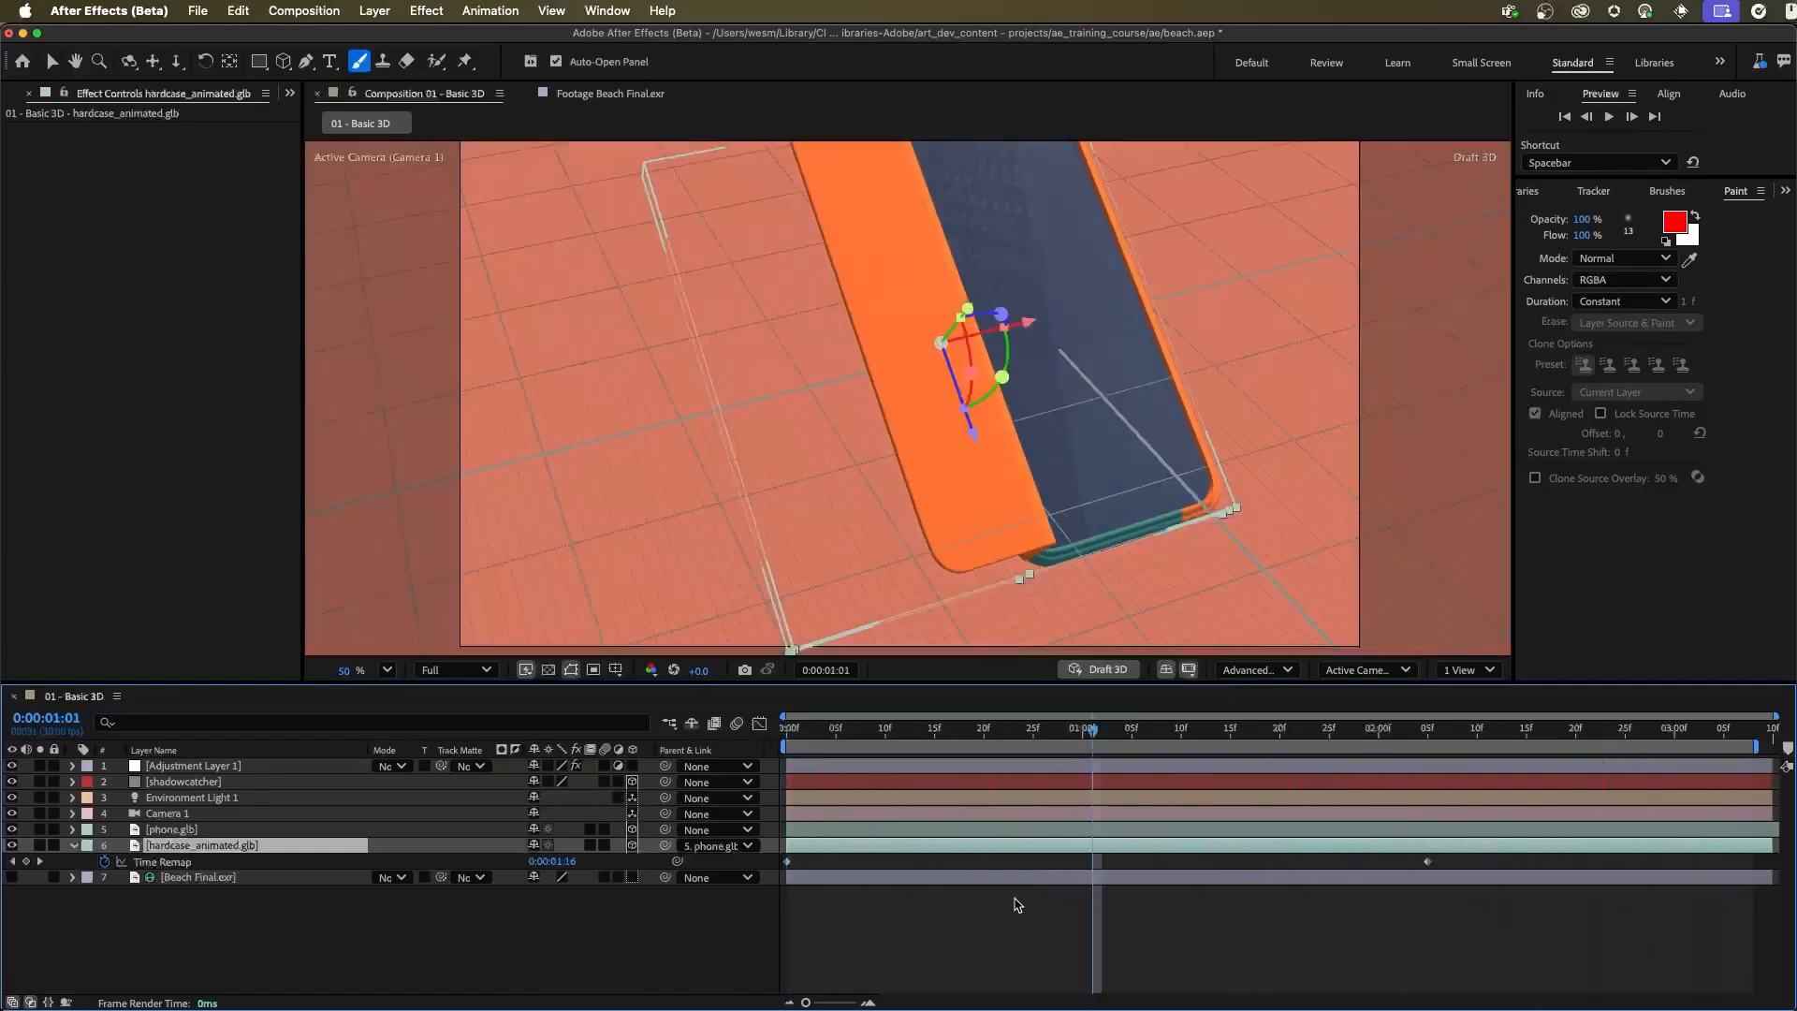
drag(853, 729, 1013, 778)
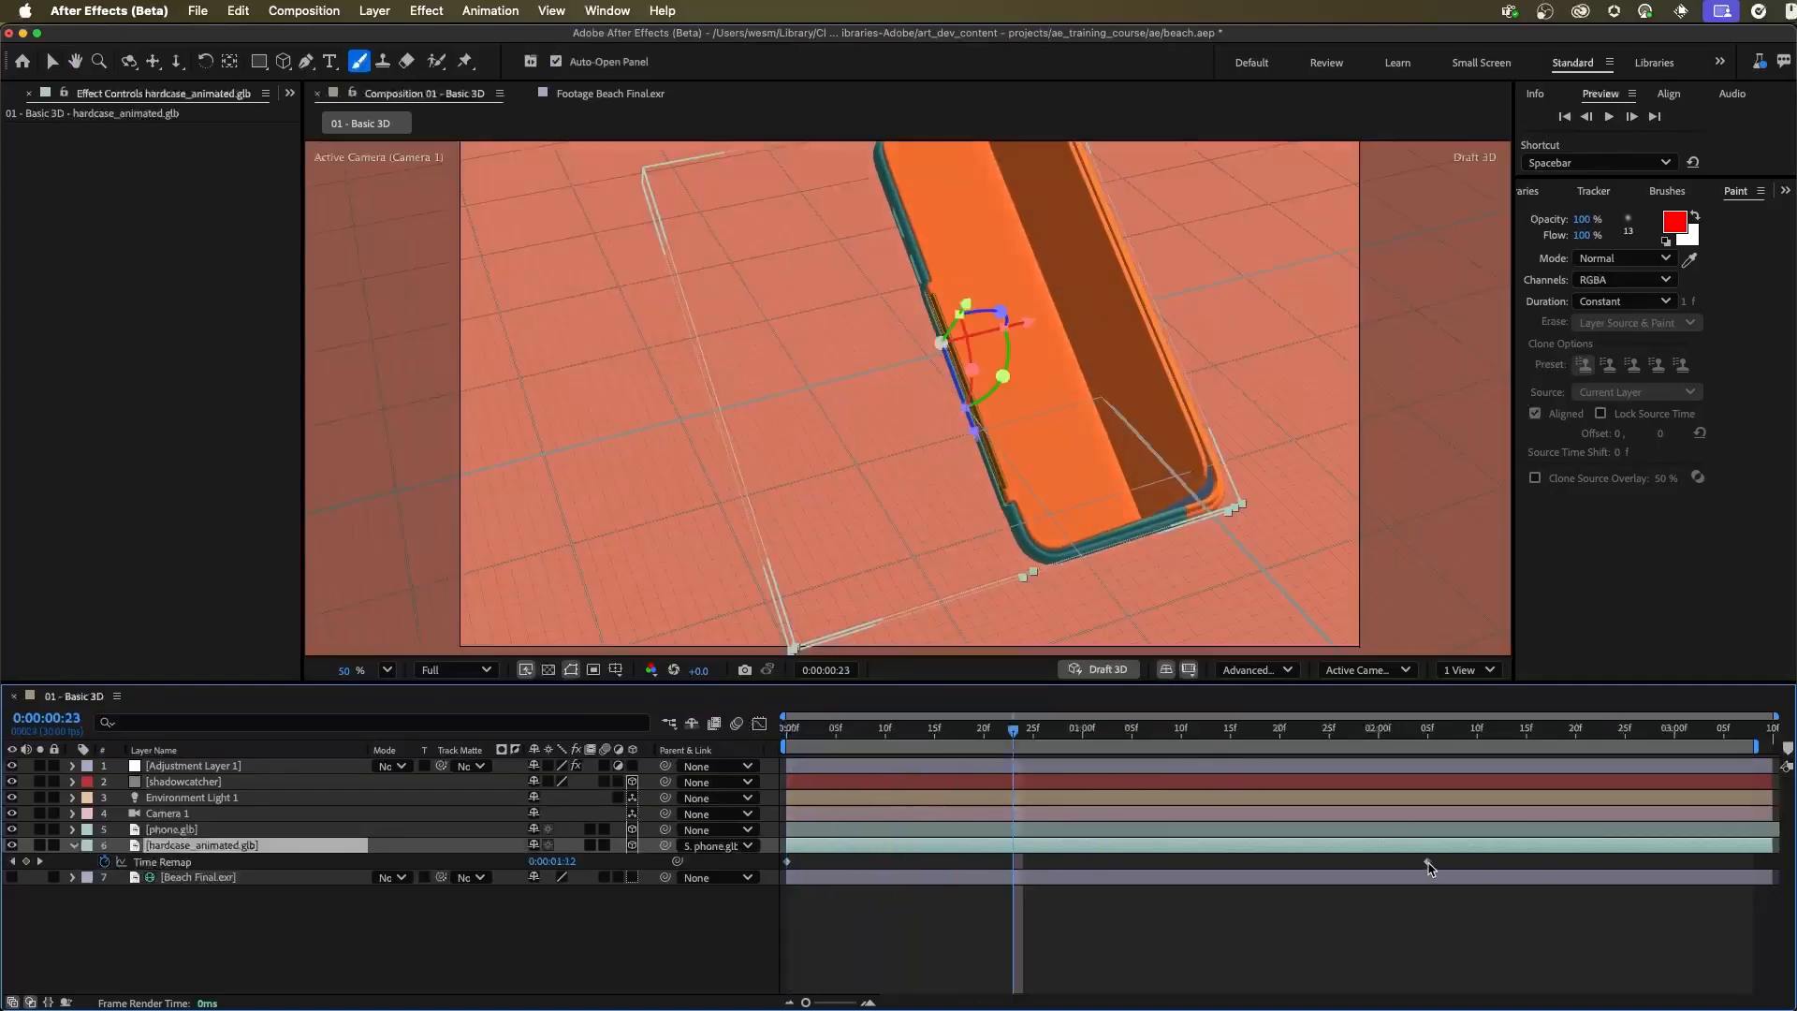
Try the last Time Remap keyframe at about 0:00:01:08 and about 0:00:03:09, and preview the folding speed
mouse_move(1429, 868)
click(1428, 862)
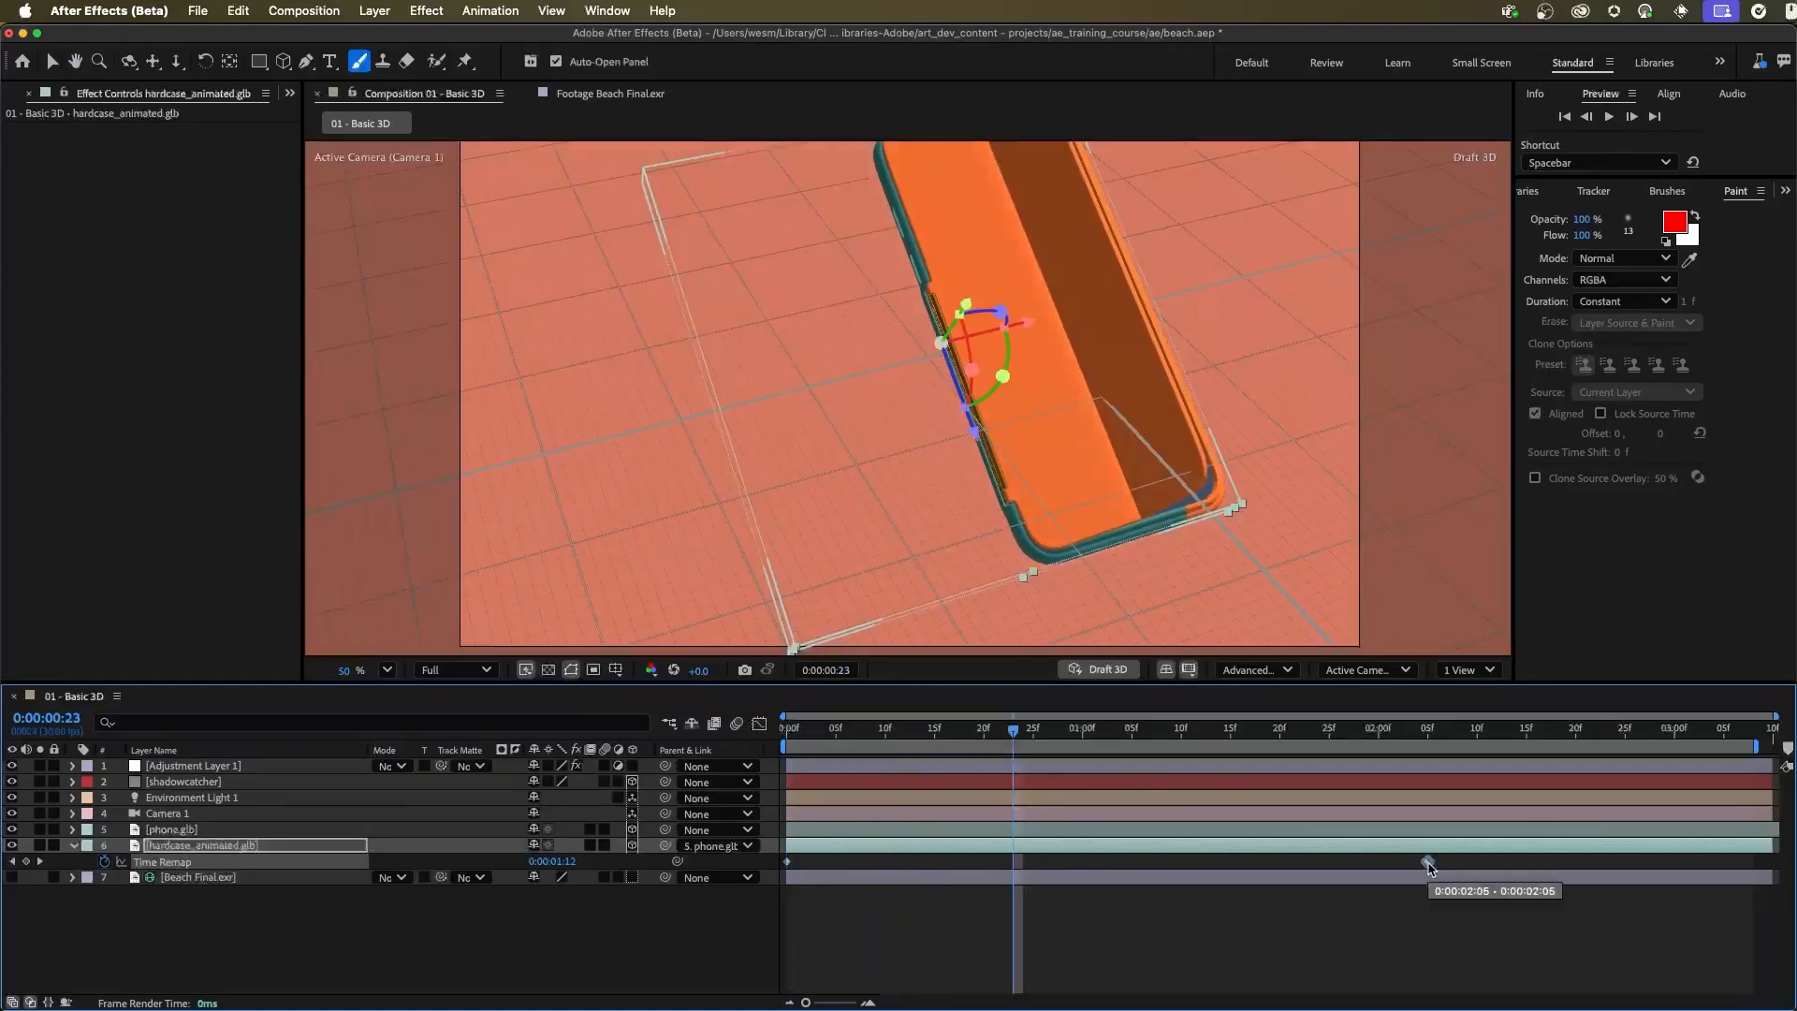
drag(1428, 862, 1161, 862)
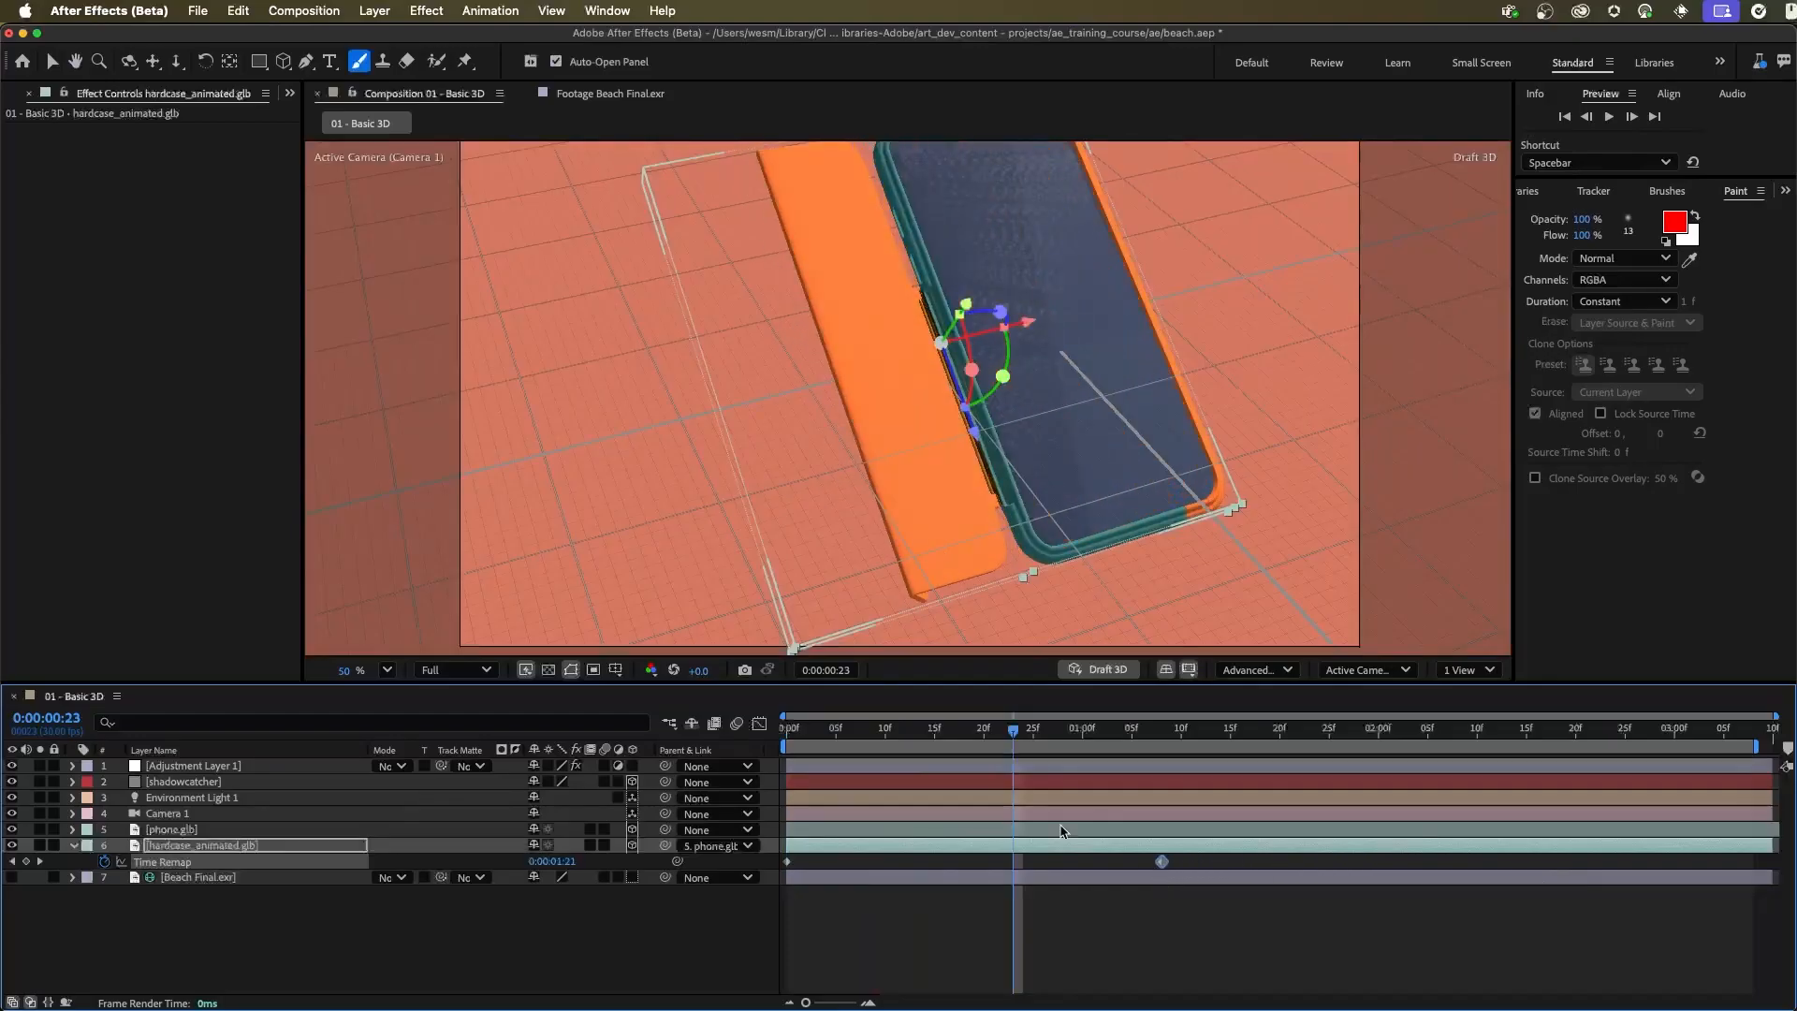
key(Home)
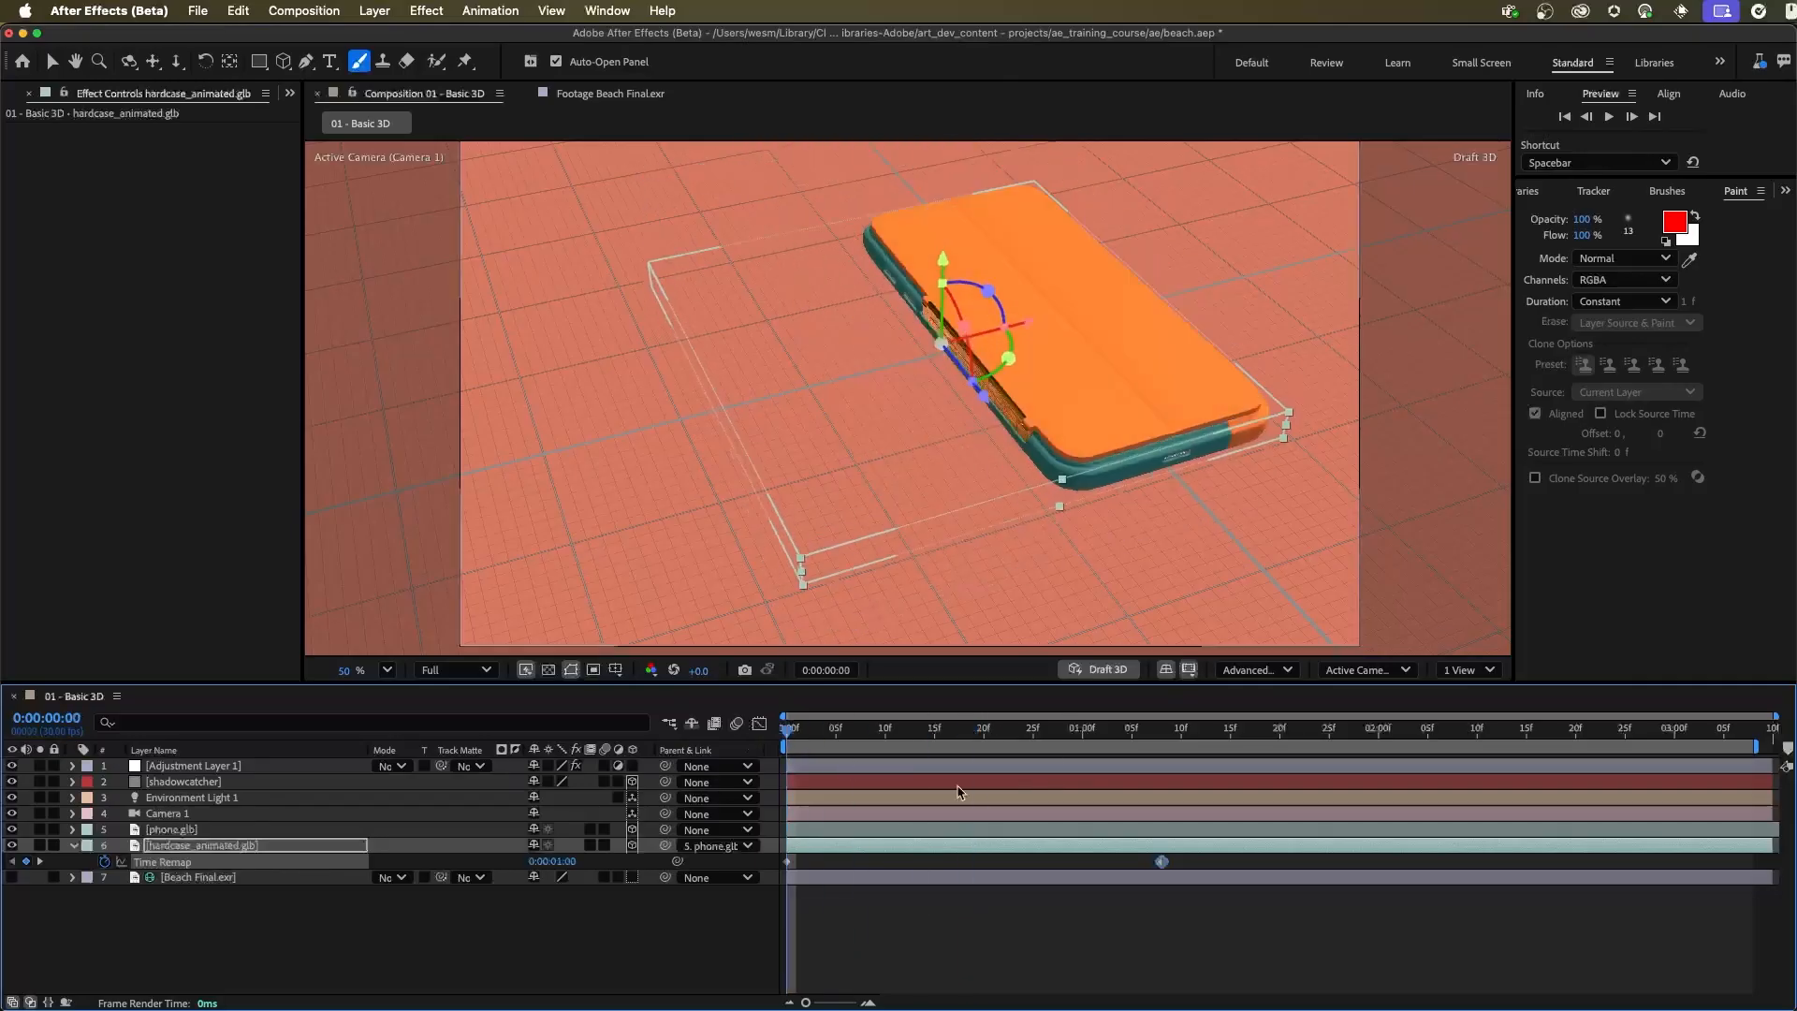
drag(1161, 861, 1761, 862)
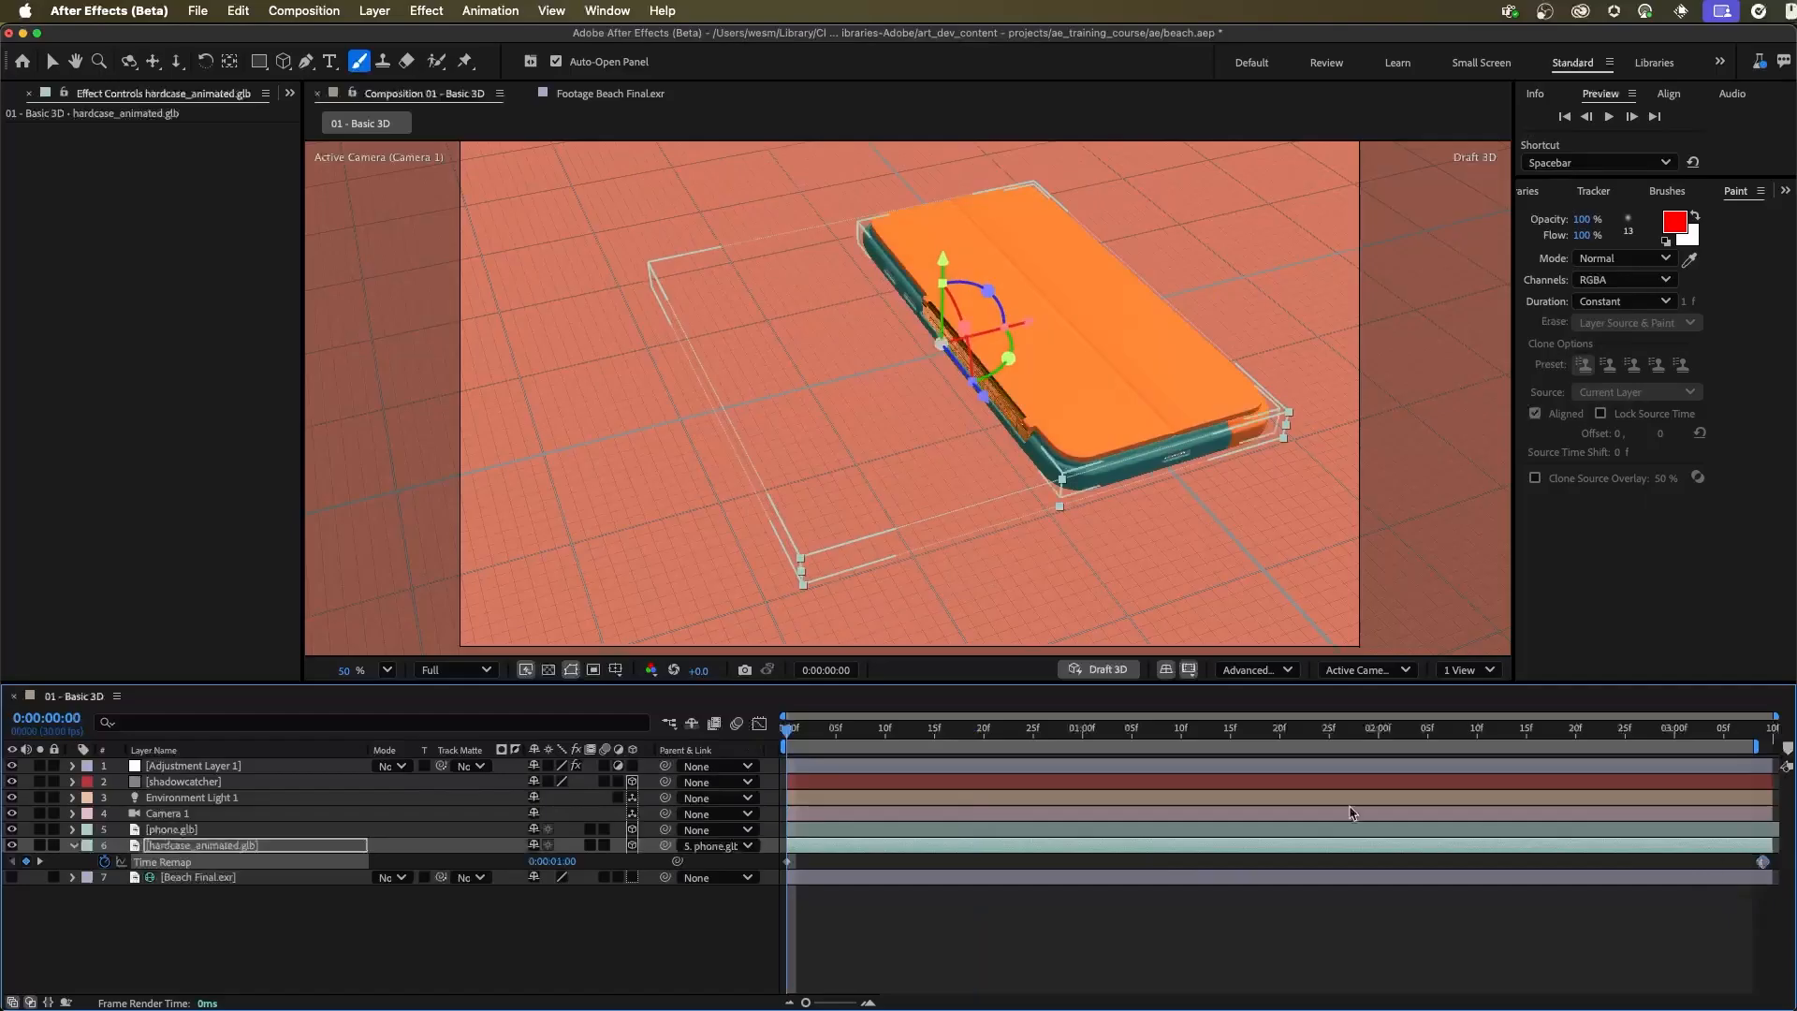
key(space)
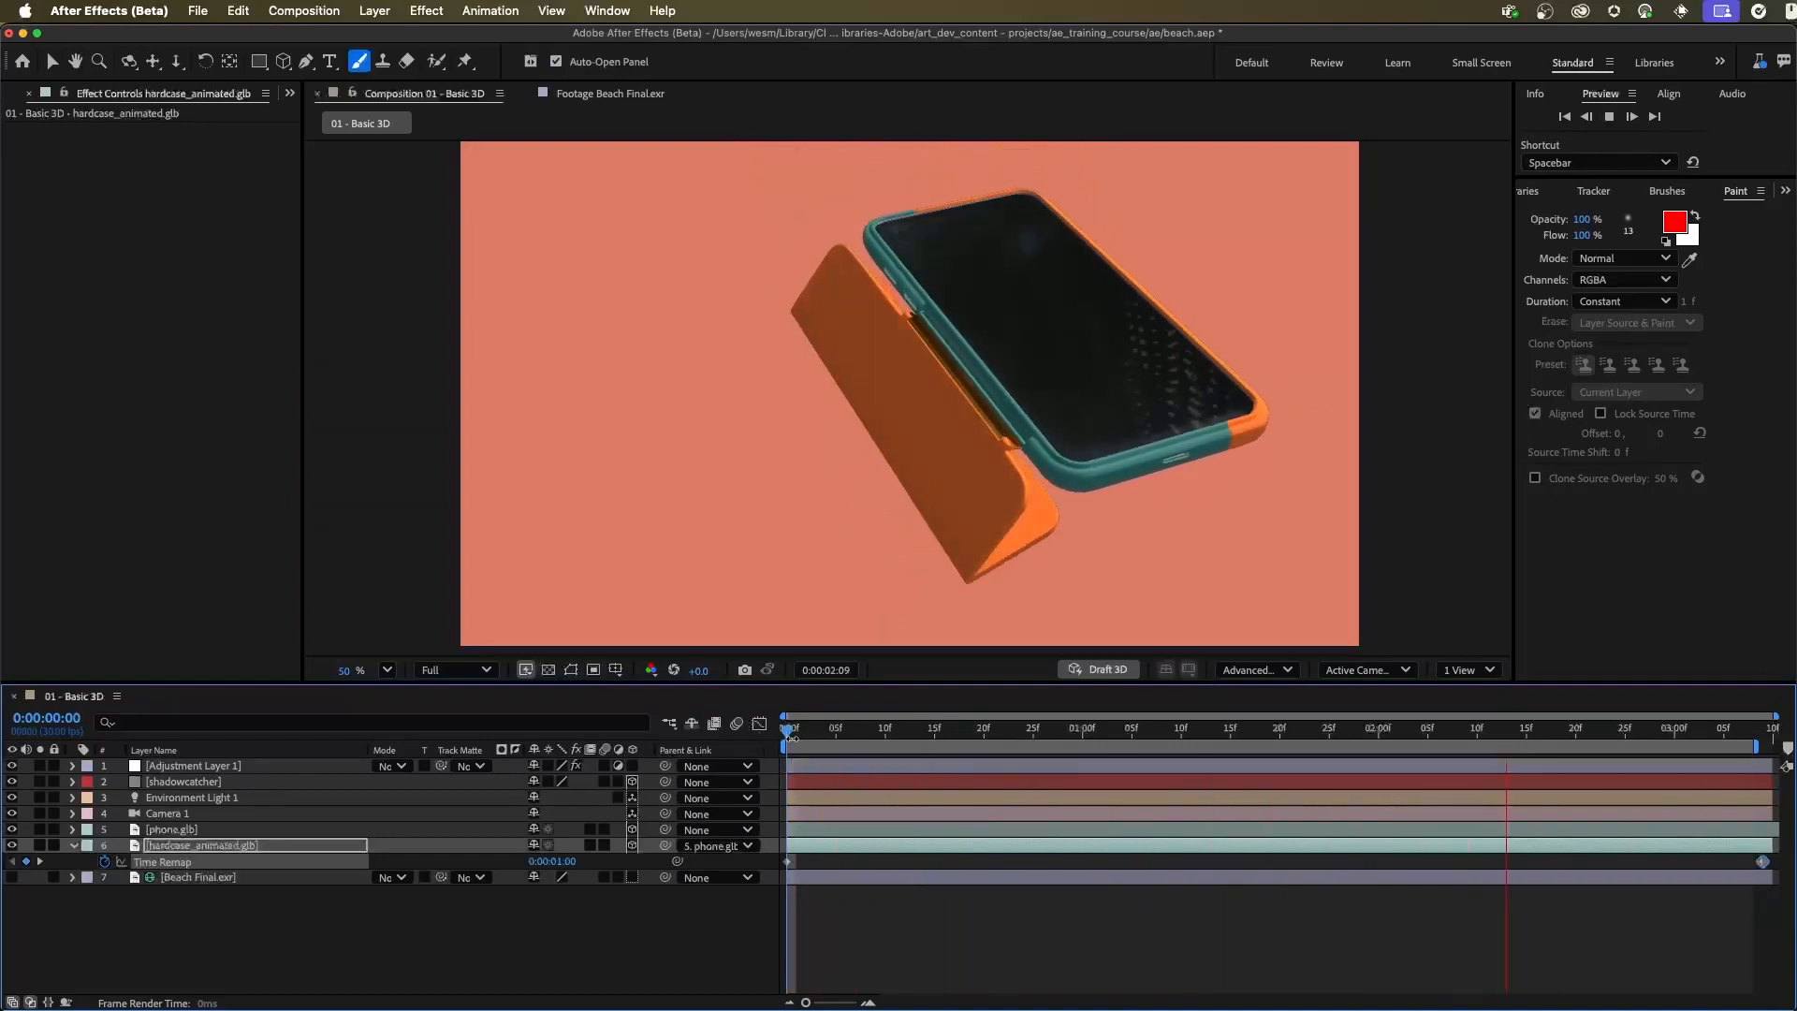
key(space)
Move the last Time Remap keyframe to 0:00:01:00 and preview the case animation from the start
drag(1761, 862, 1083, 862)
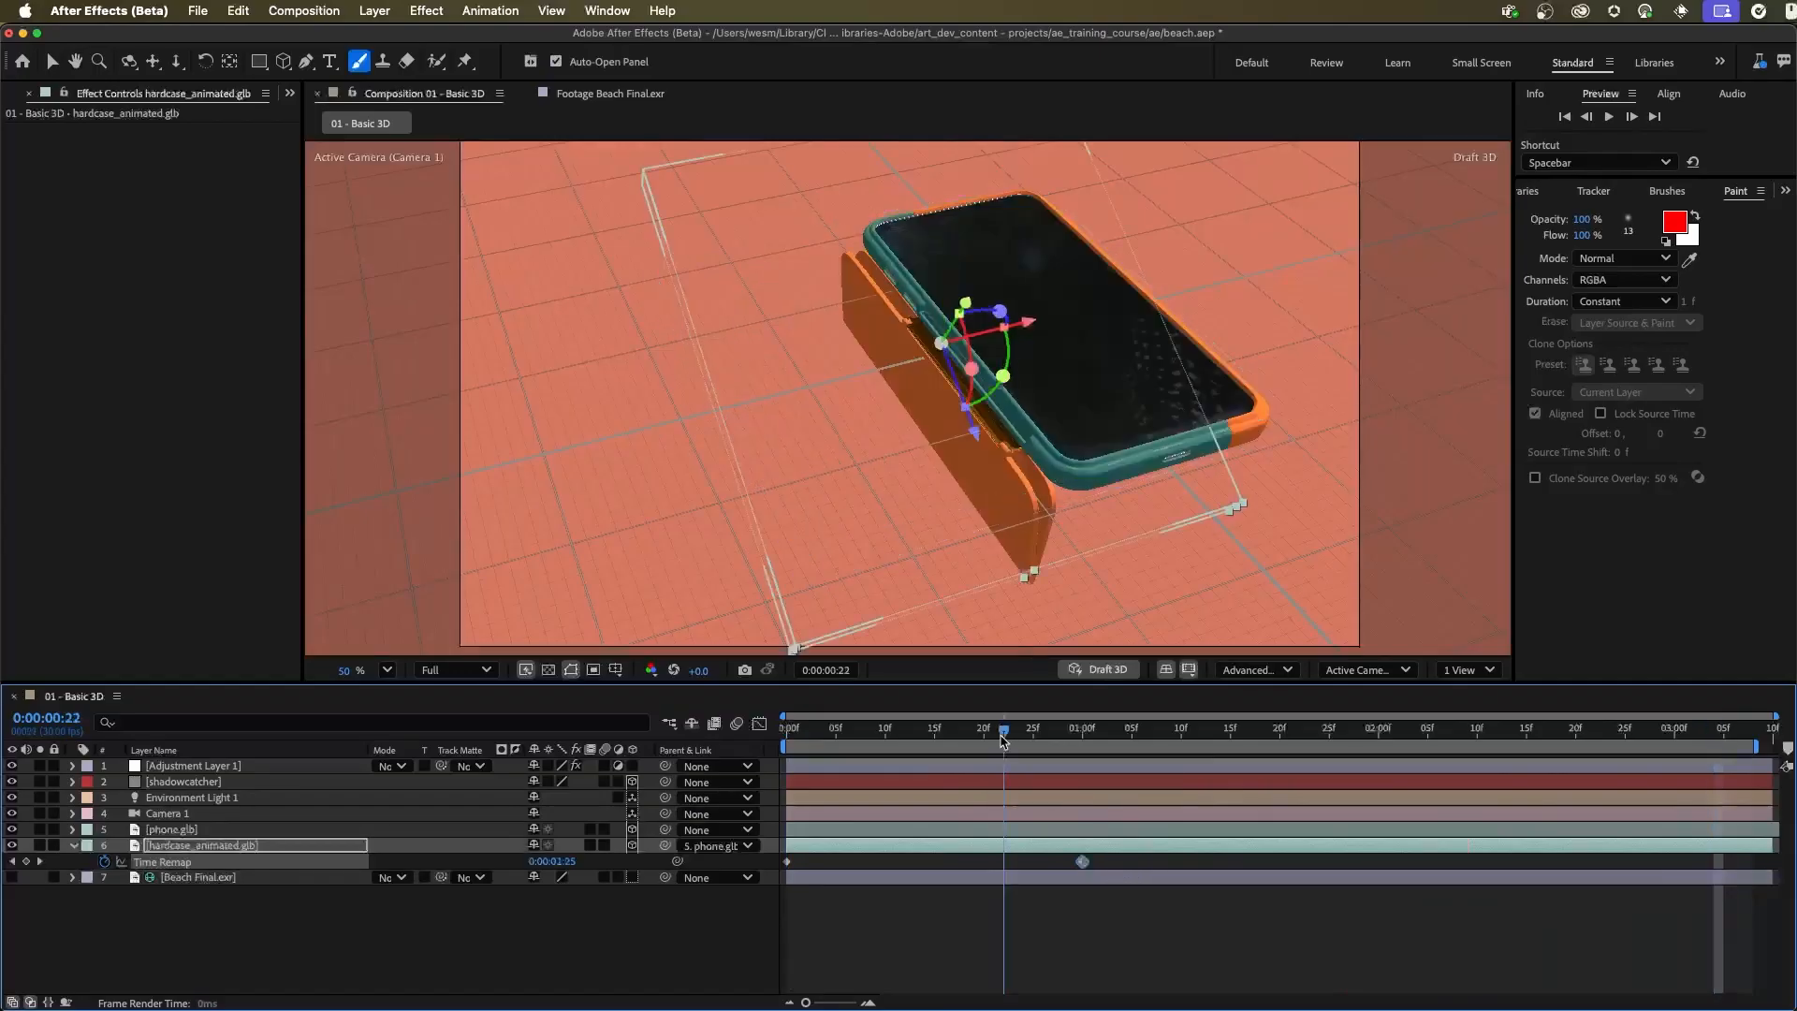
key(Home)
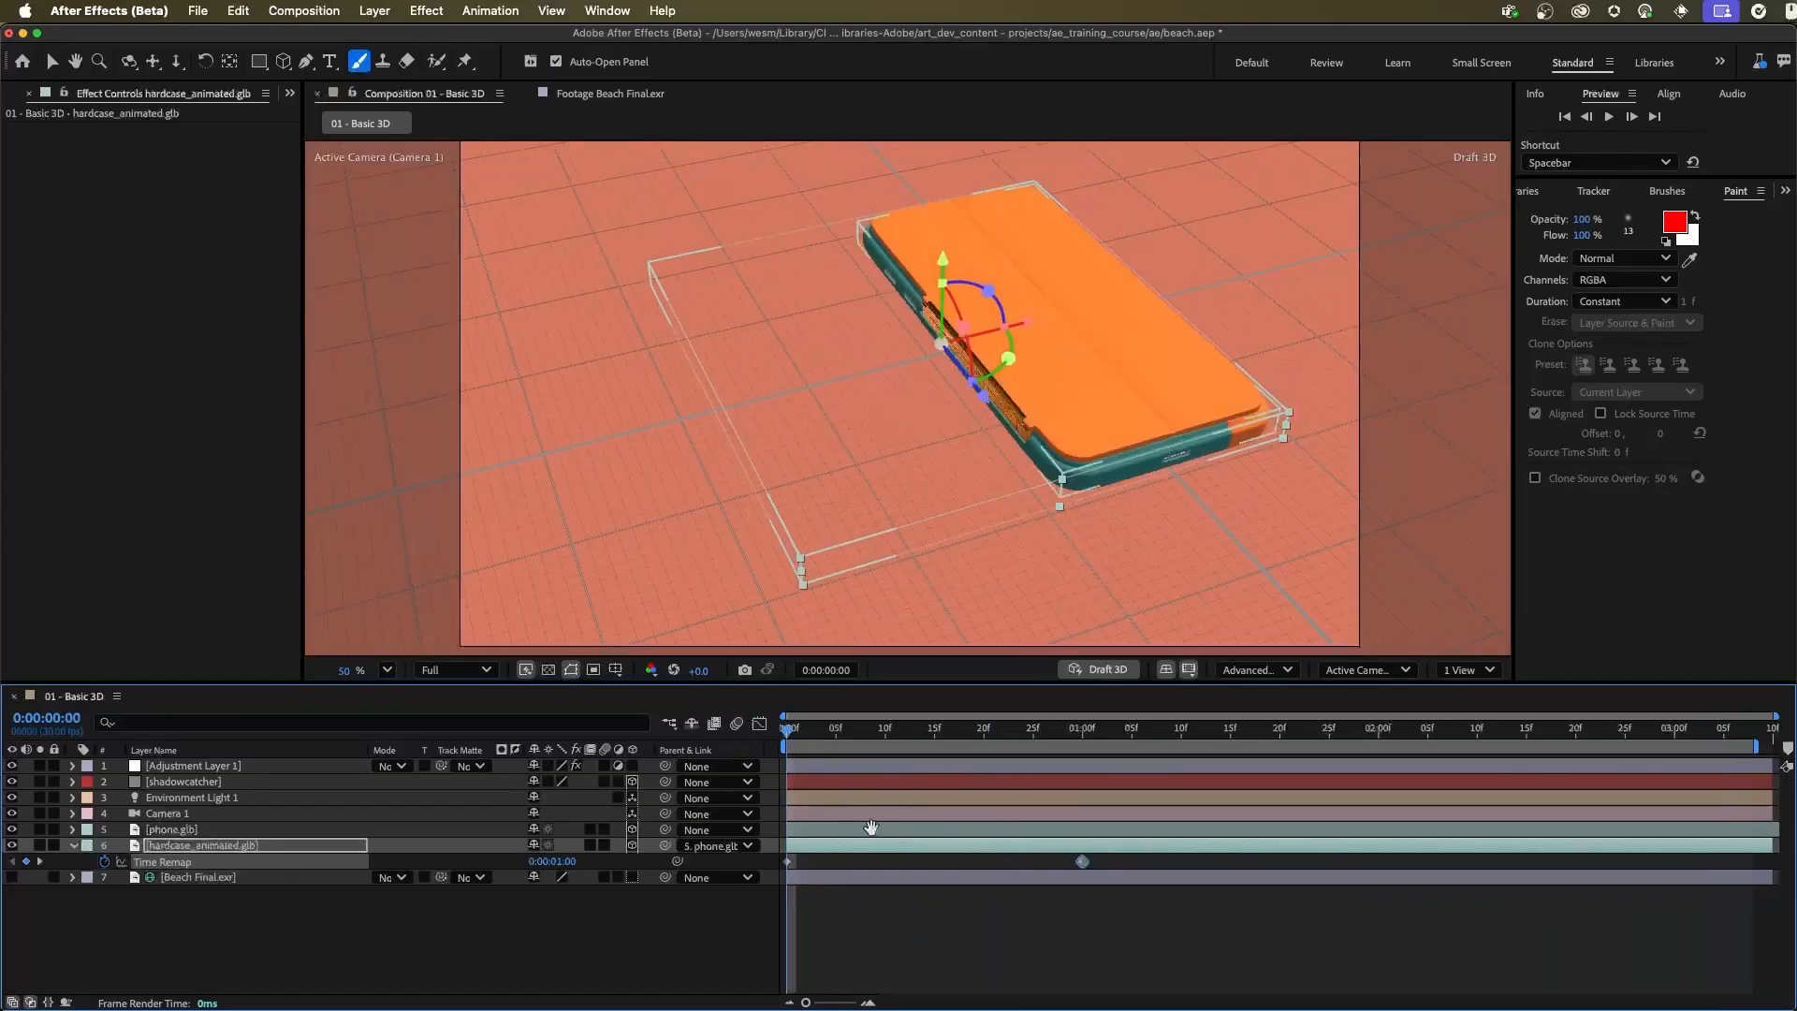
key(space)
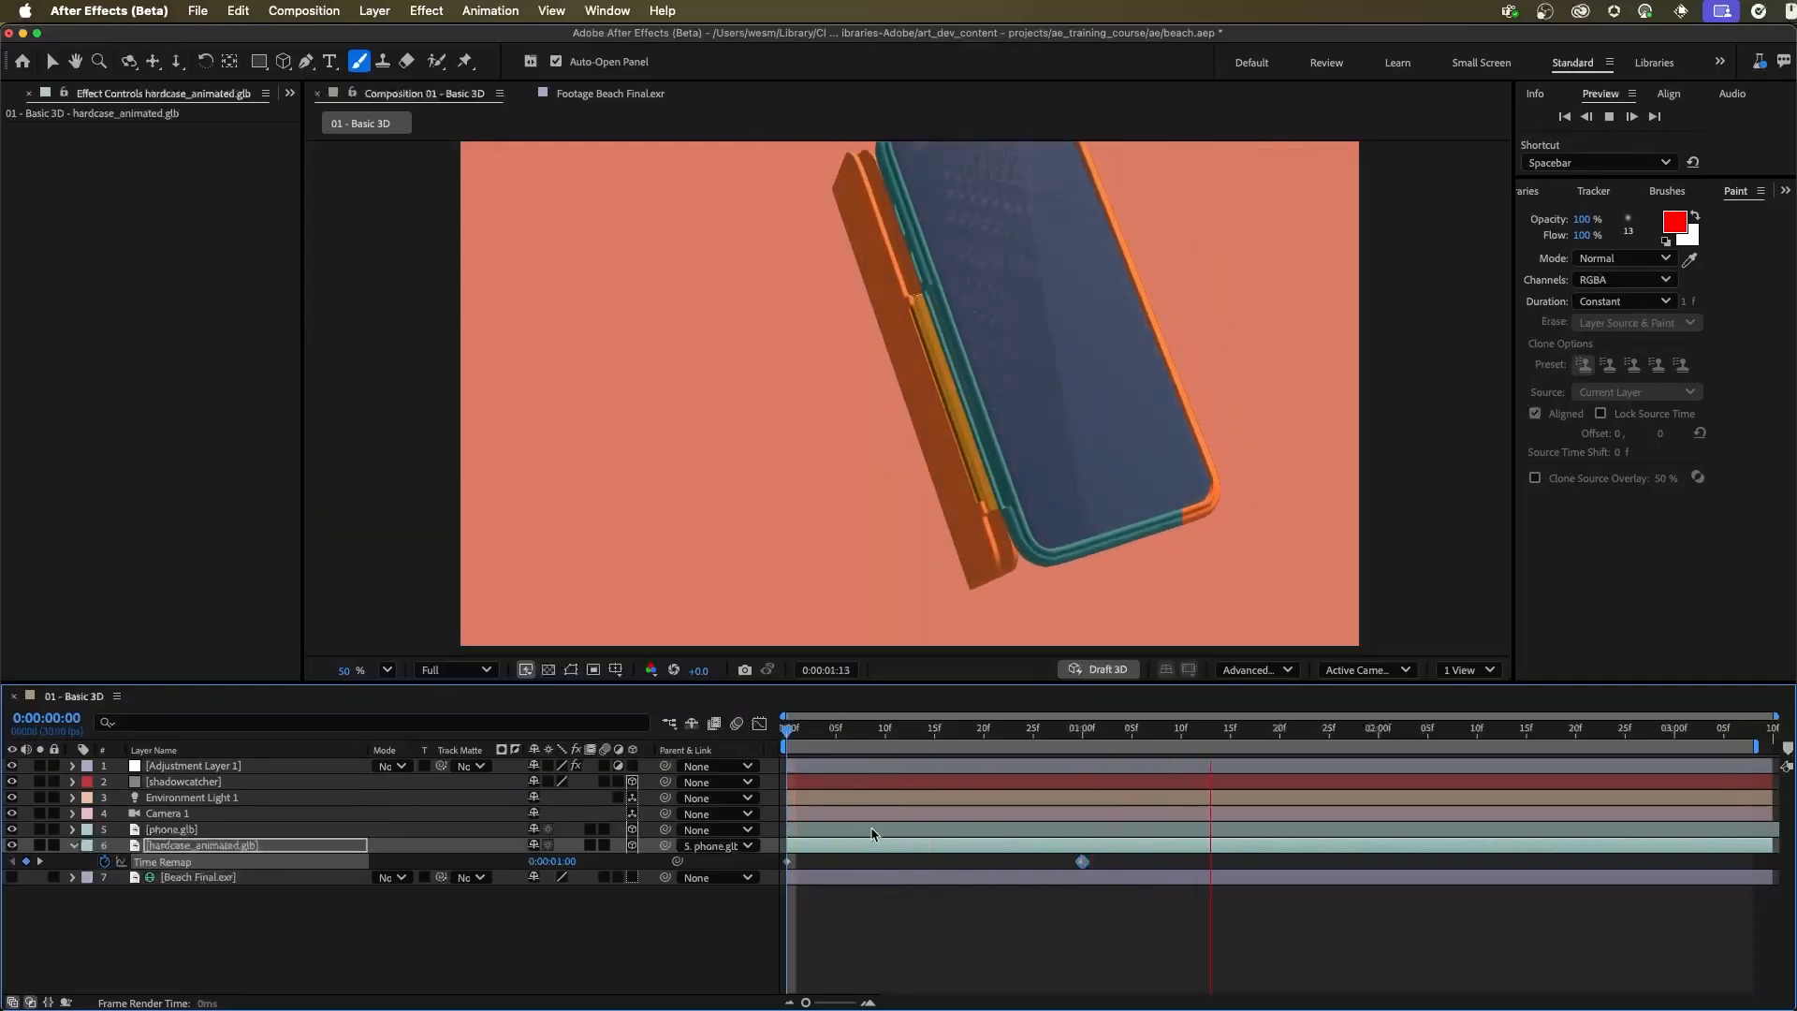
key(space)
drag(961, 733, 784, 734)
key(space)
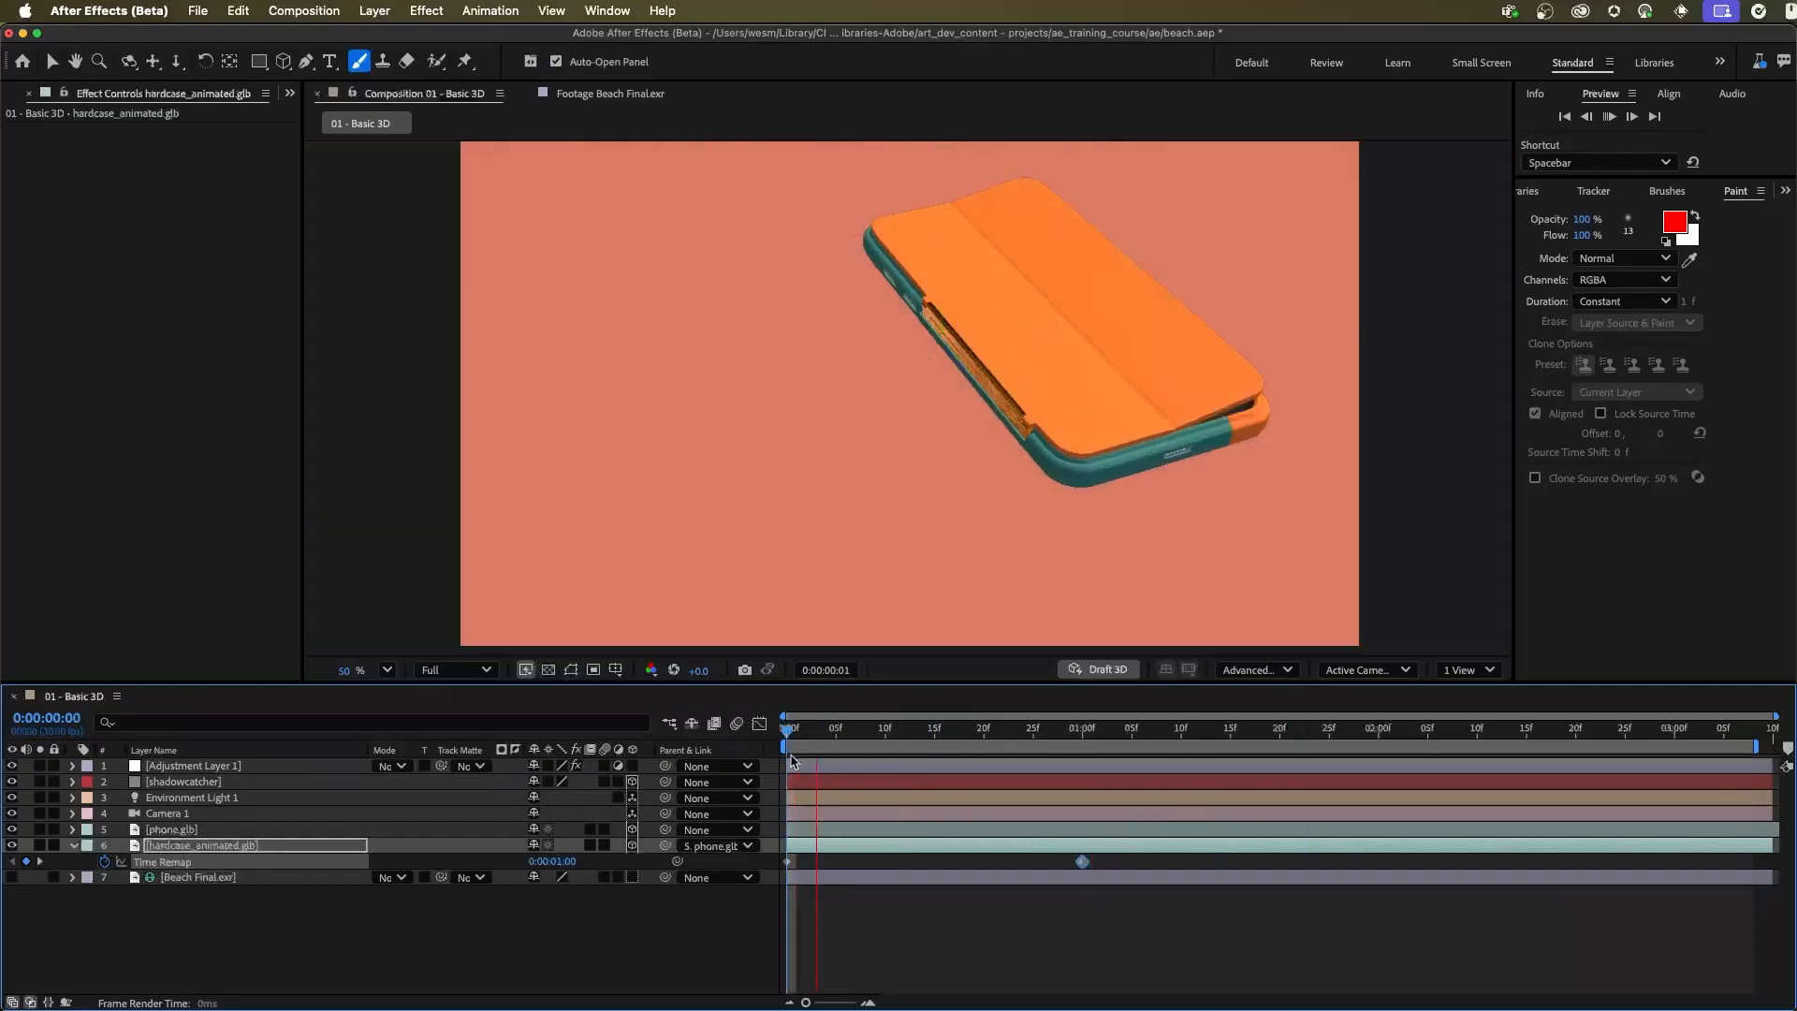
key(space)
Duplicate the 0:00:01:00 Time Remap keyframe and place the copy at 0:00:01:27
click(1076, 896)
click(1082, 861)
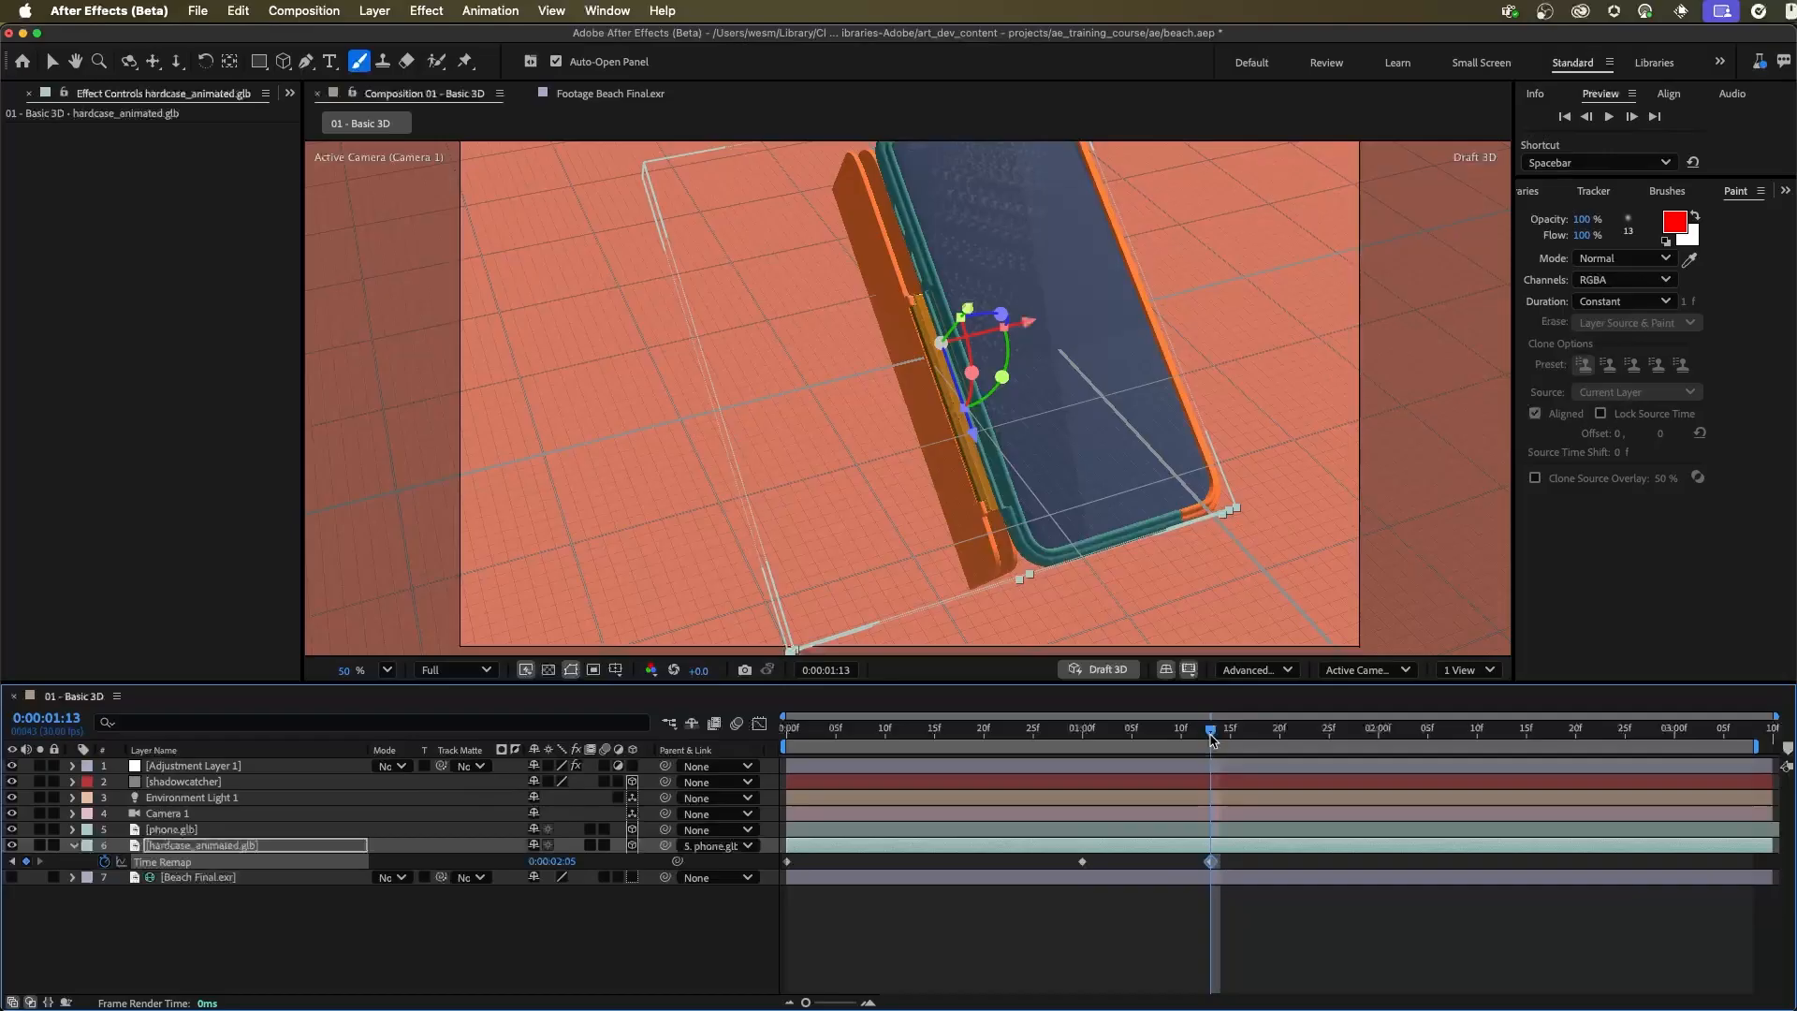
drag(1213, 738, 1349, 757)
drag(1210, 862, 1349, 862)
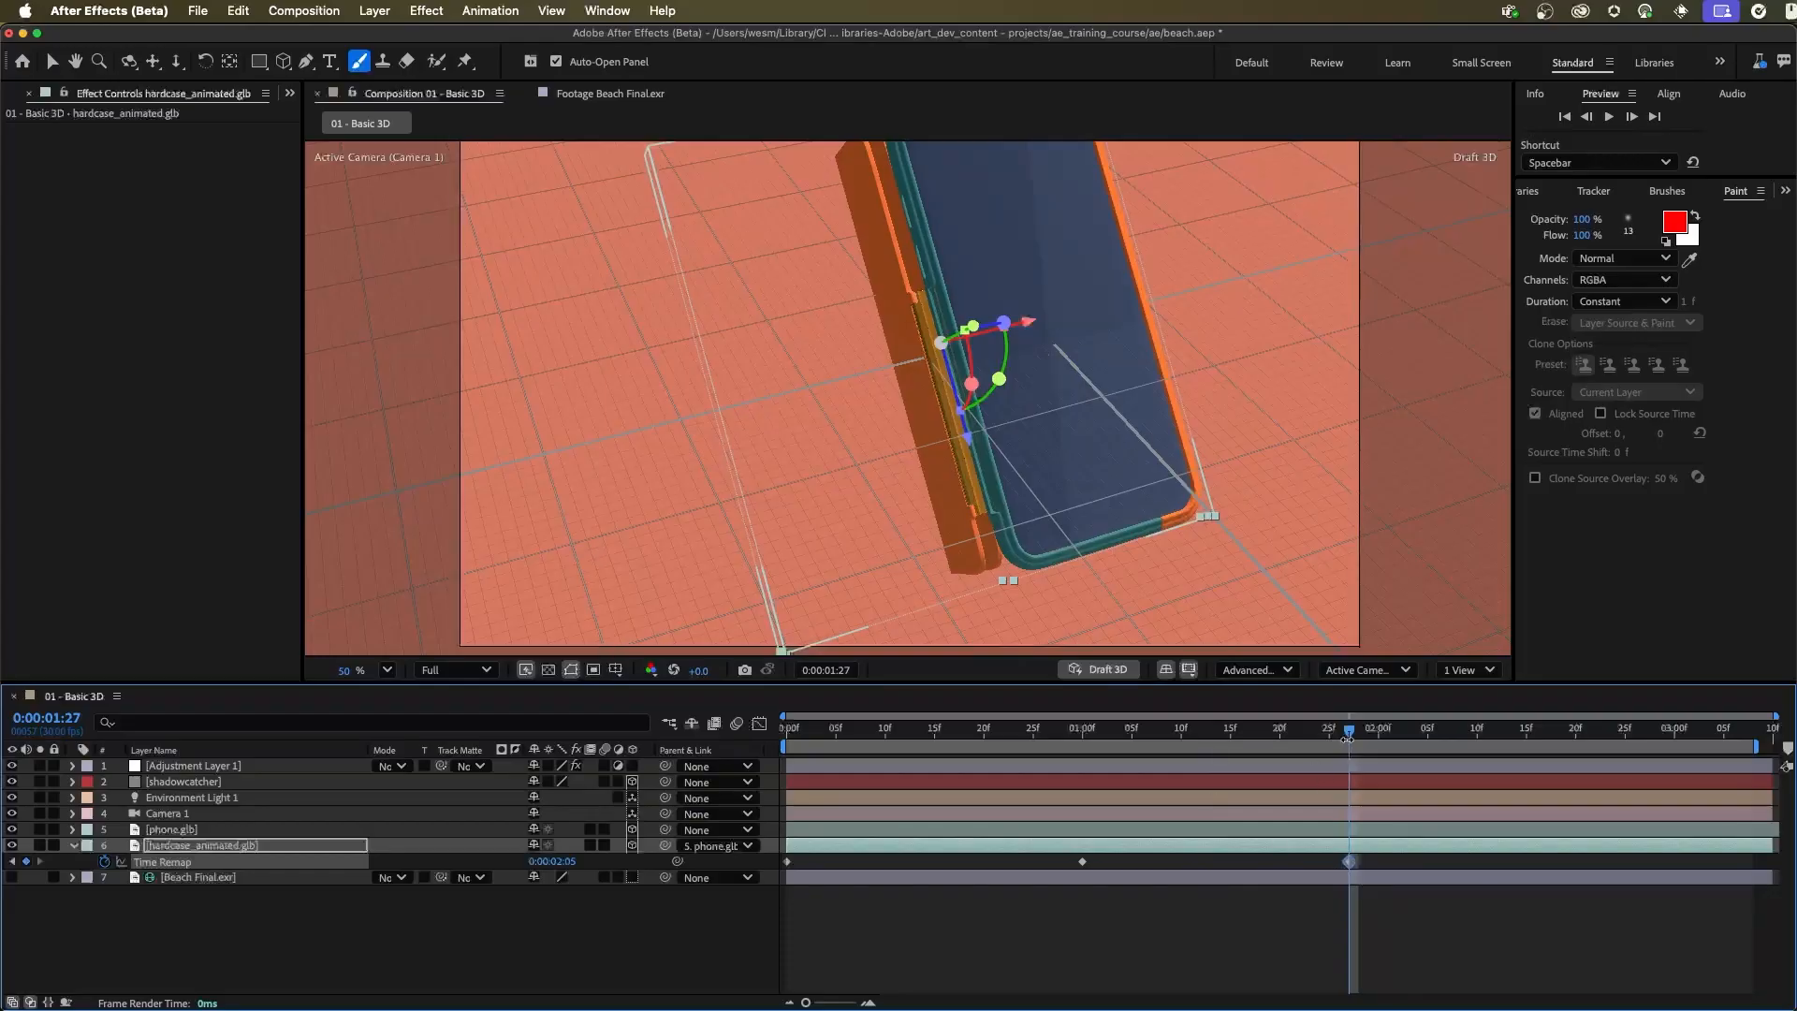
Add a Time Remap keyframe with the value 0:00:01:00 at 0:00:03:09 and preview the animation
drag(1204, 740, 1763, 768)
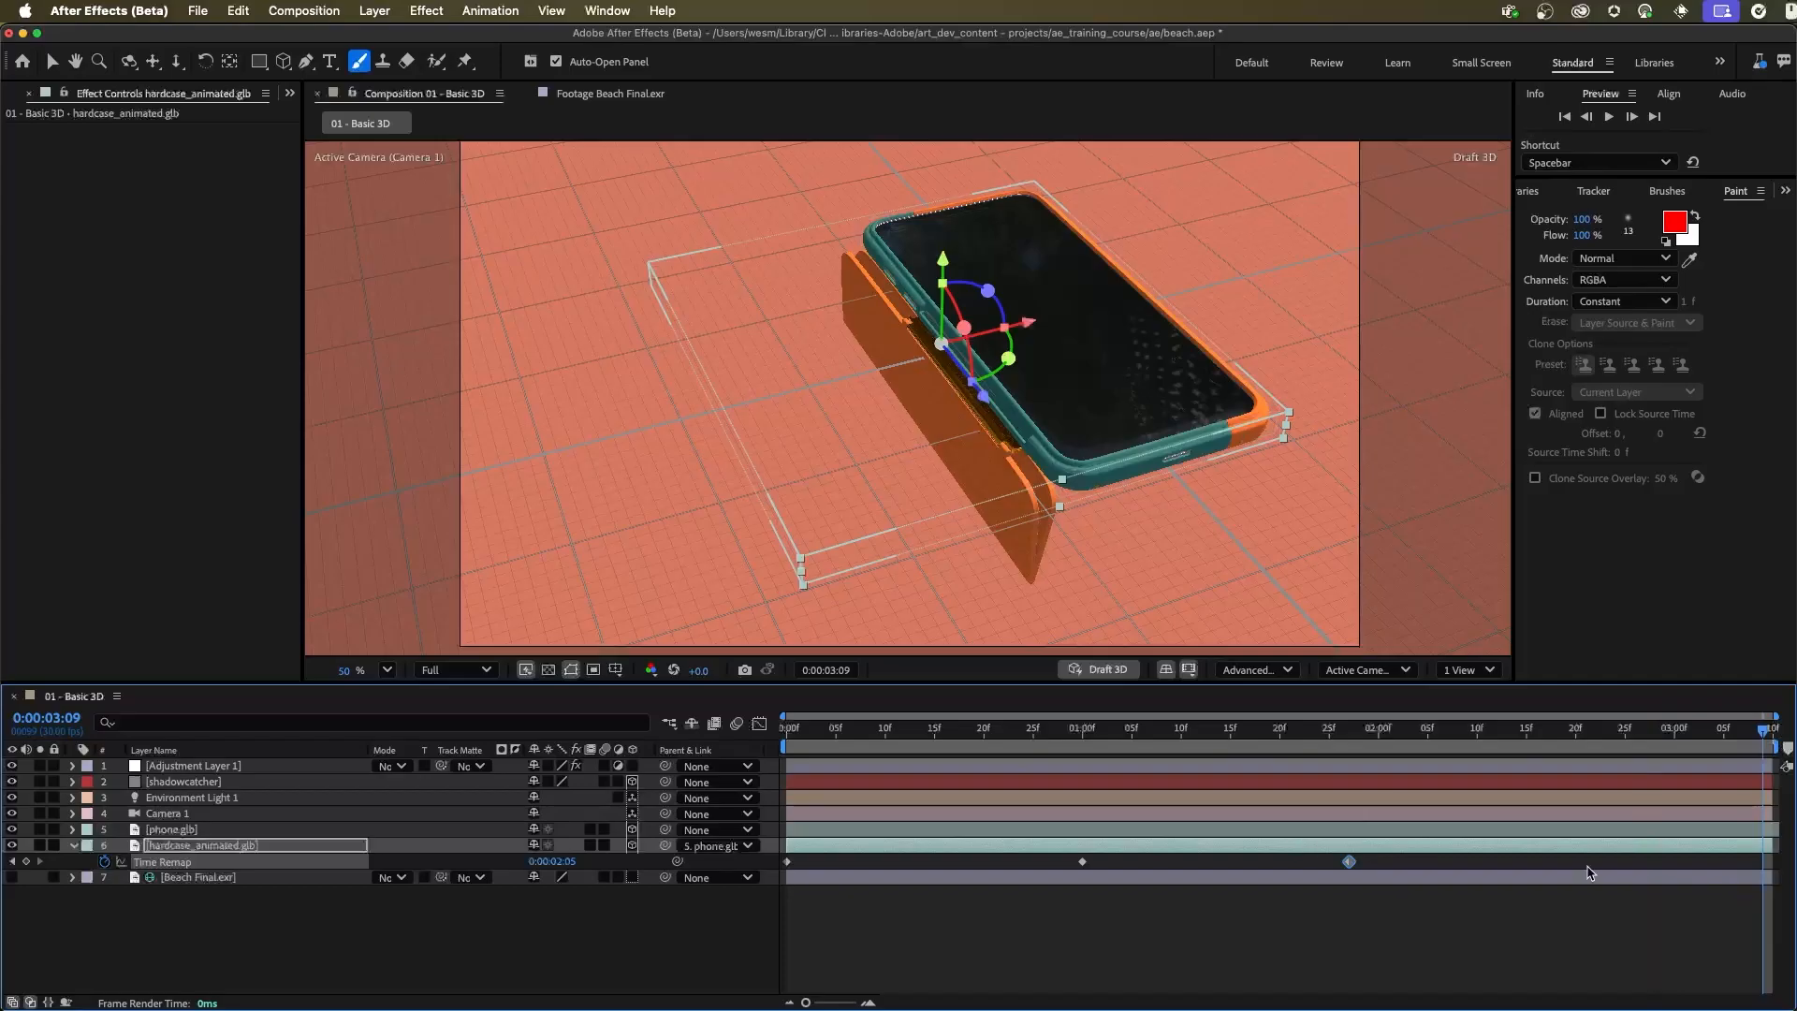
click(554, 863)
text(3:)
text(0)
key(Return)
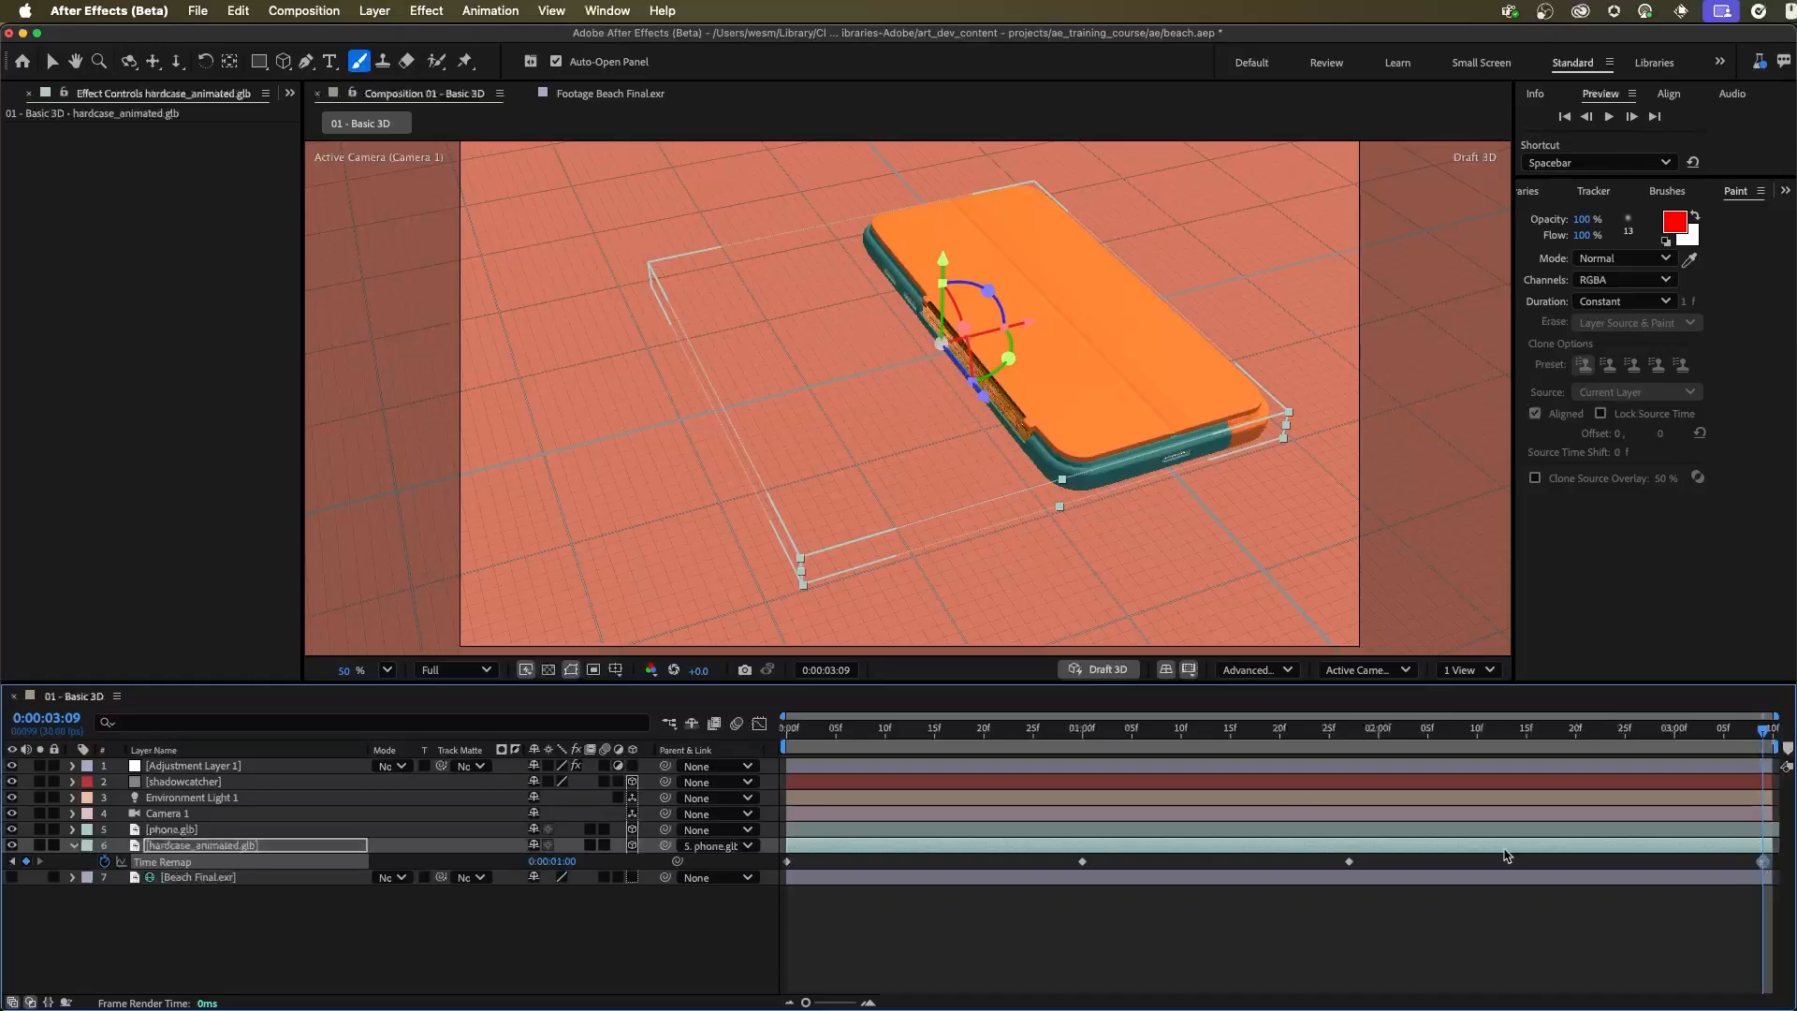
key(space)
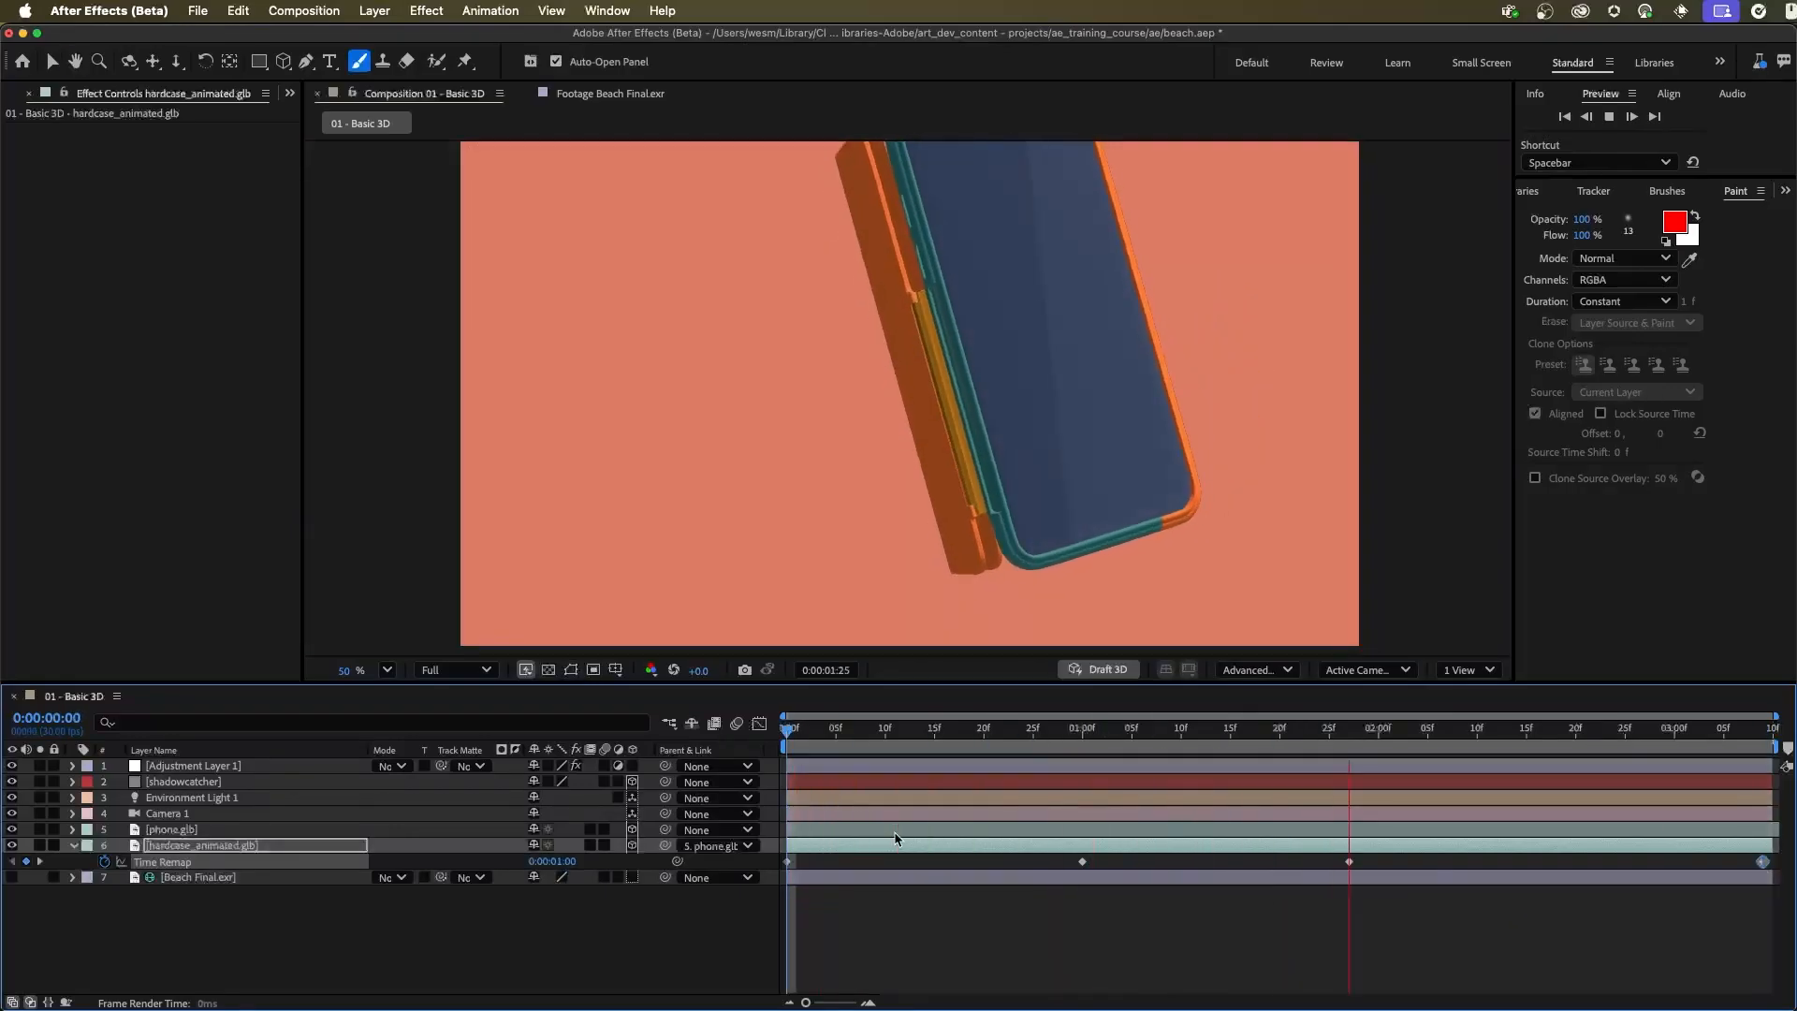
key(space)
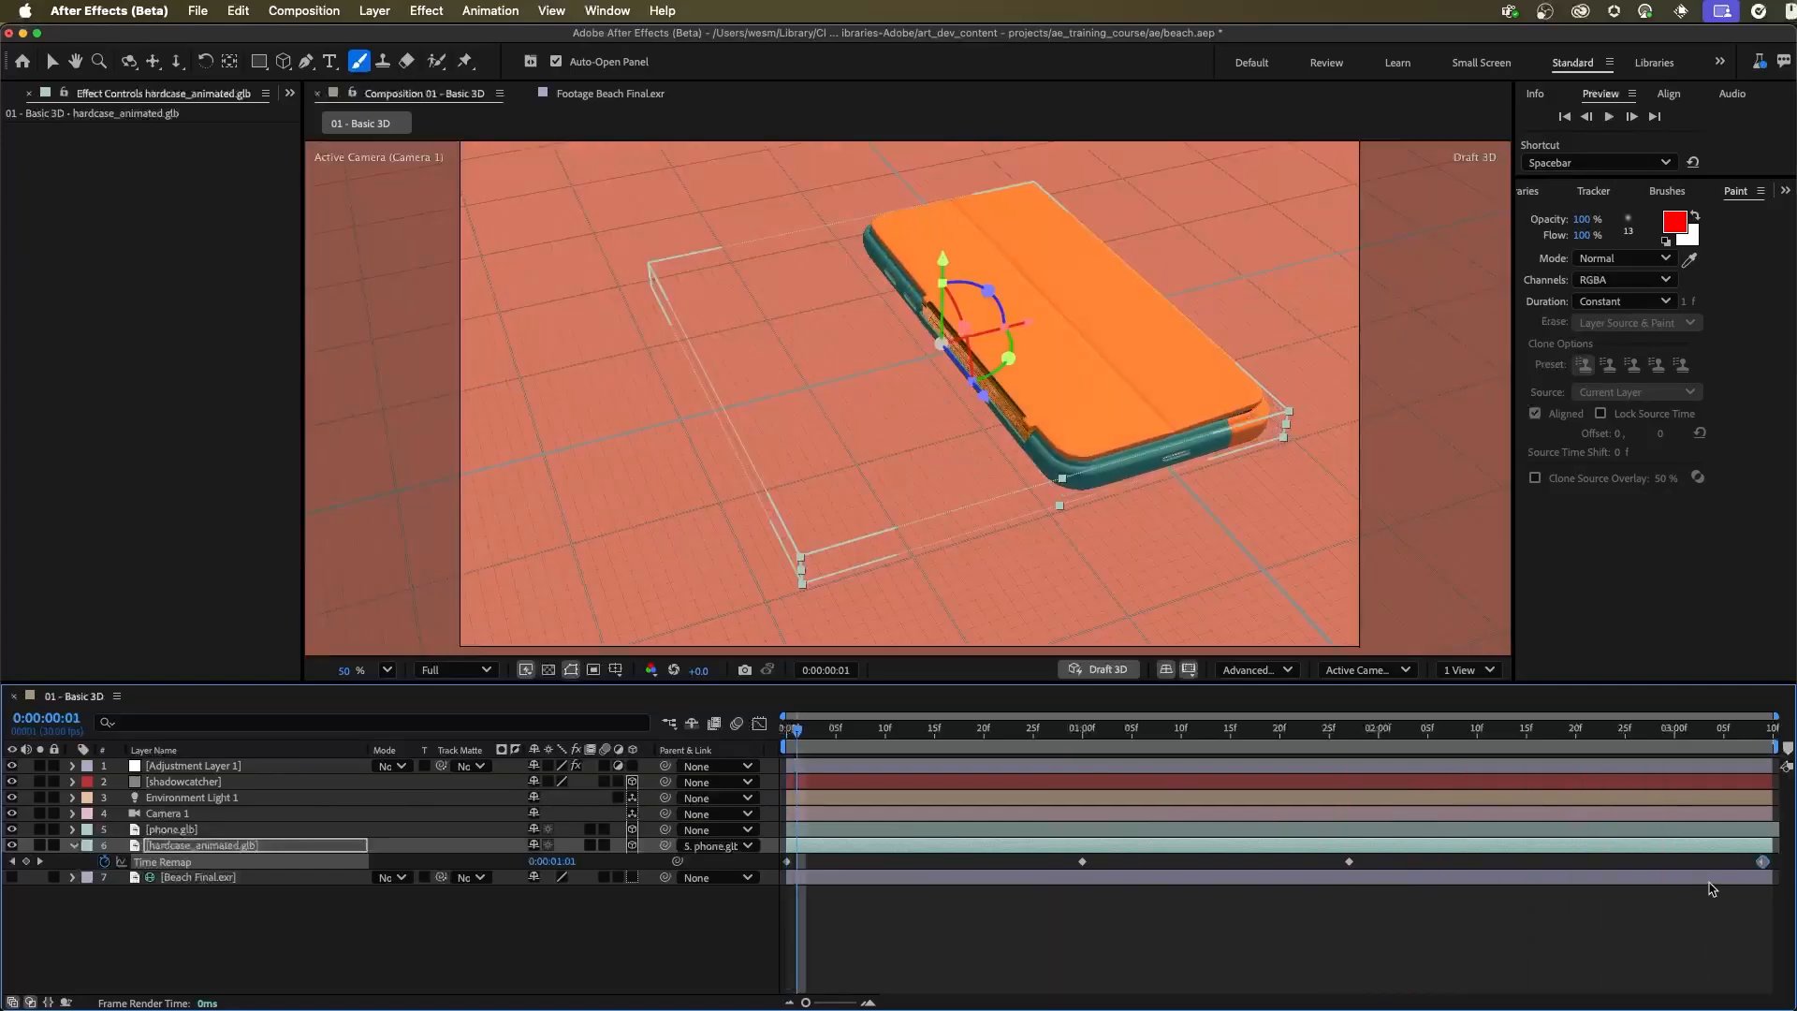
Shift the last three Time Remap keyframes to about 0:00:00:29, 0:00:01:26 and 0:00:02:25, and preview the timing
click(1759, 913)
drag(1763, 861, 1625, 861)
drag(1357, 866, 1343, 866)
drag(1299, 749, 1063, 746)
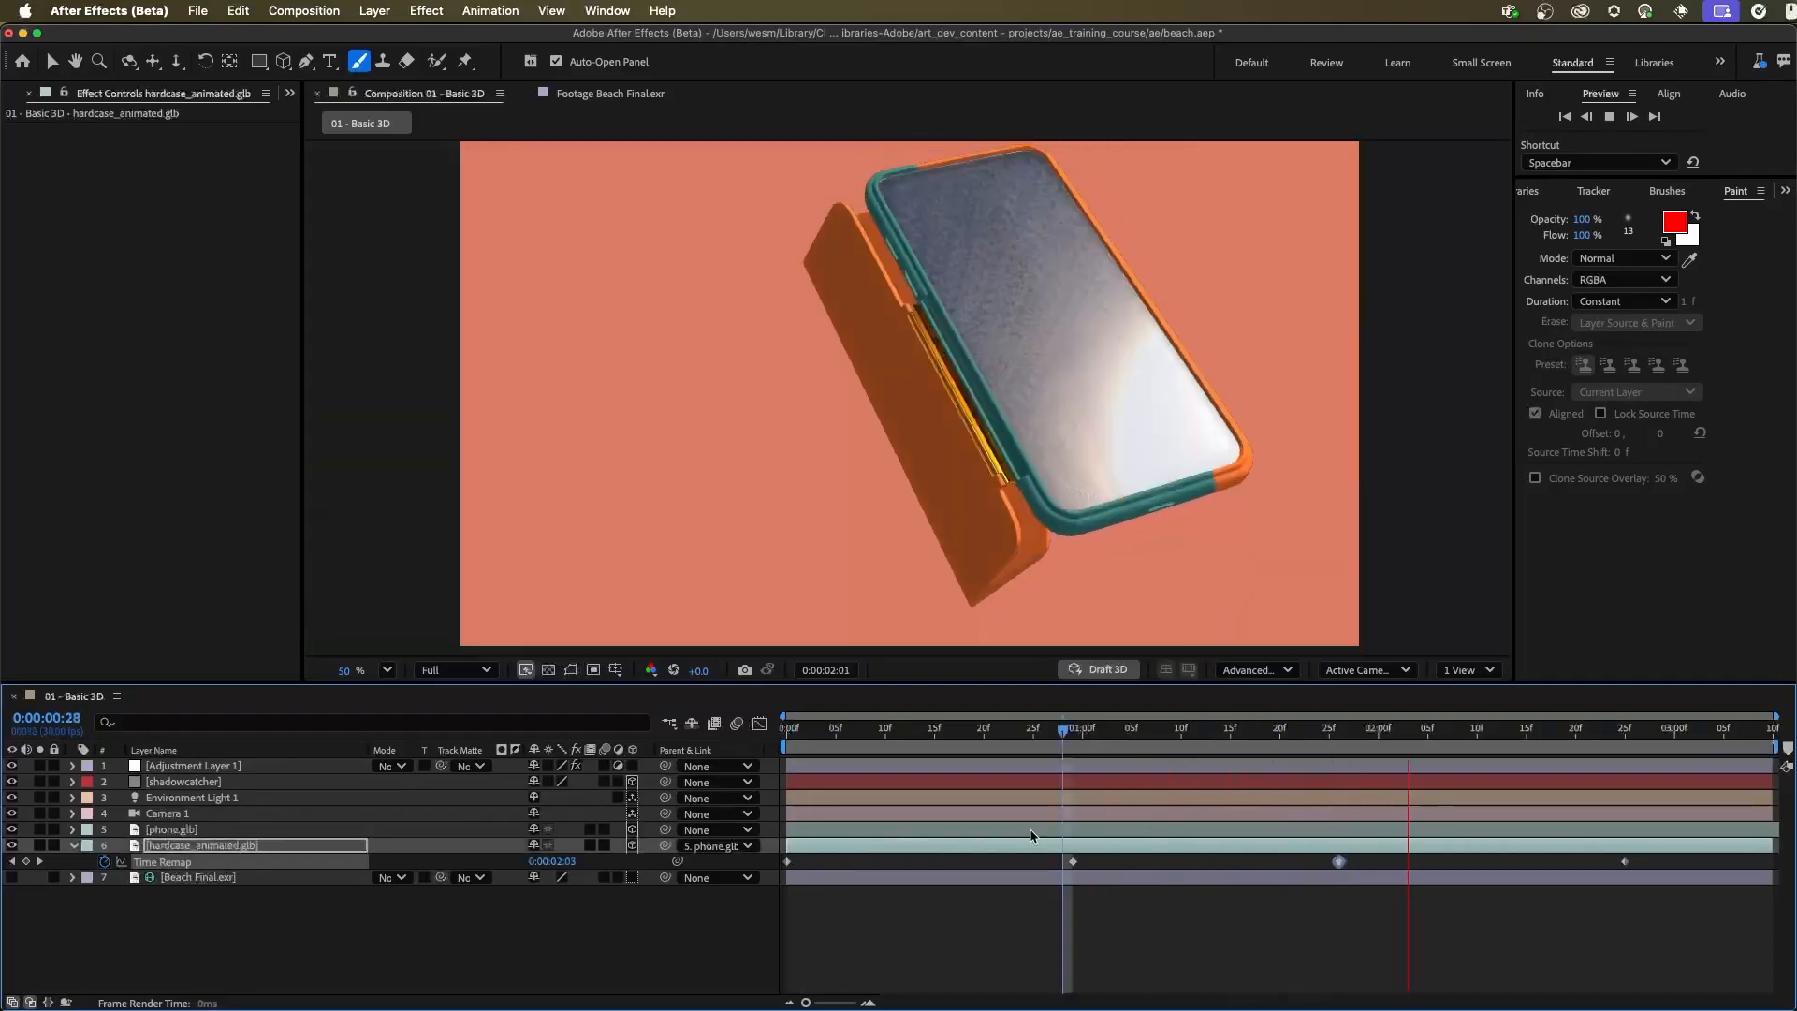
key(space)
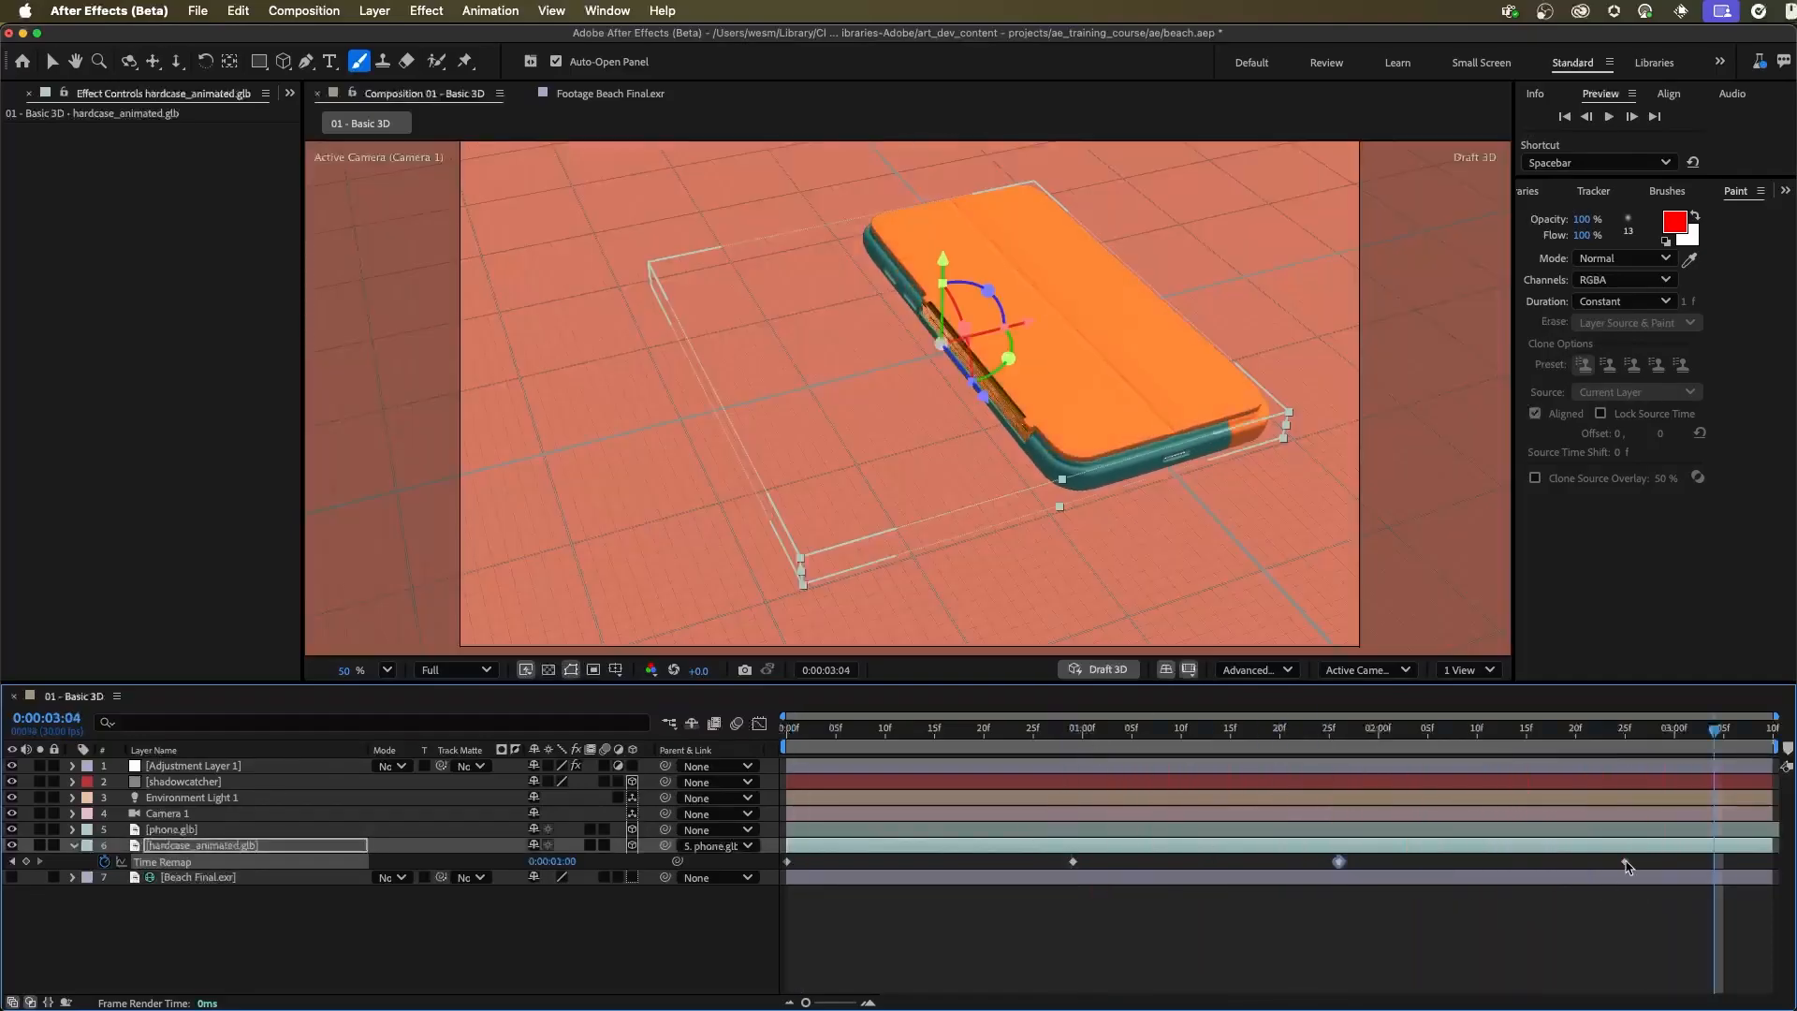
Move the second Time Remap keyframe to about 0:00:00:26 and the last to about 0:00:02:20, and preview from the start
drag(1071, 862, 1041, 863)
drag(1032, 732, 702, 737)
key(space)
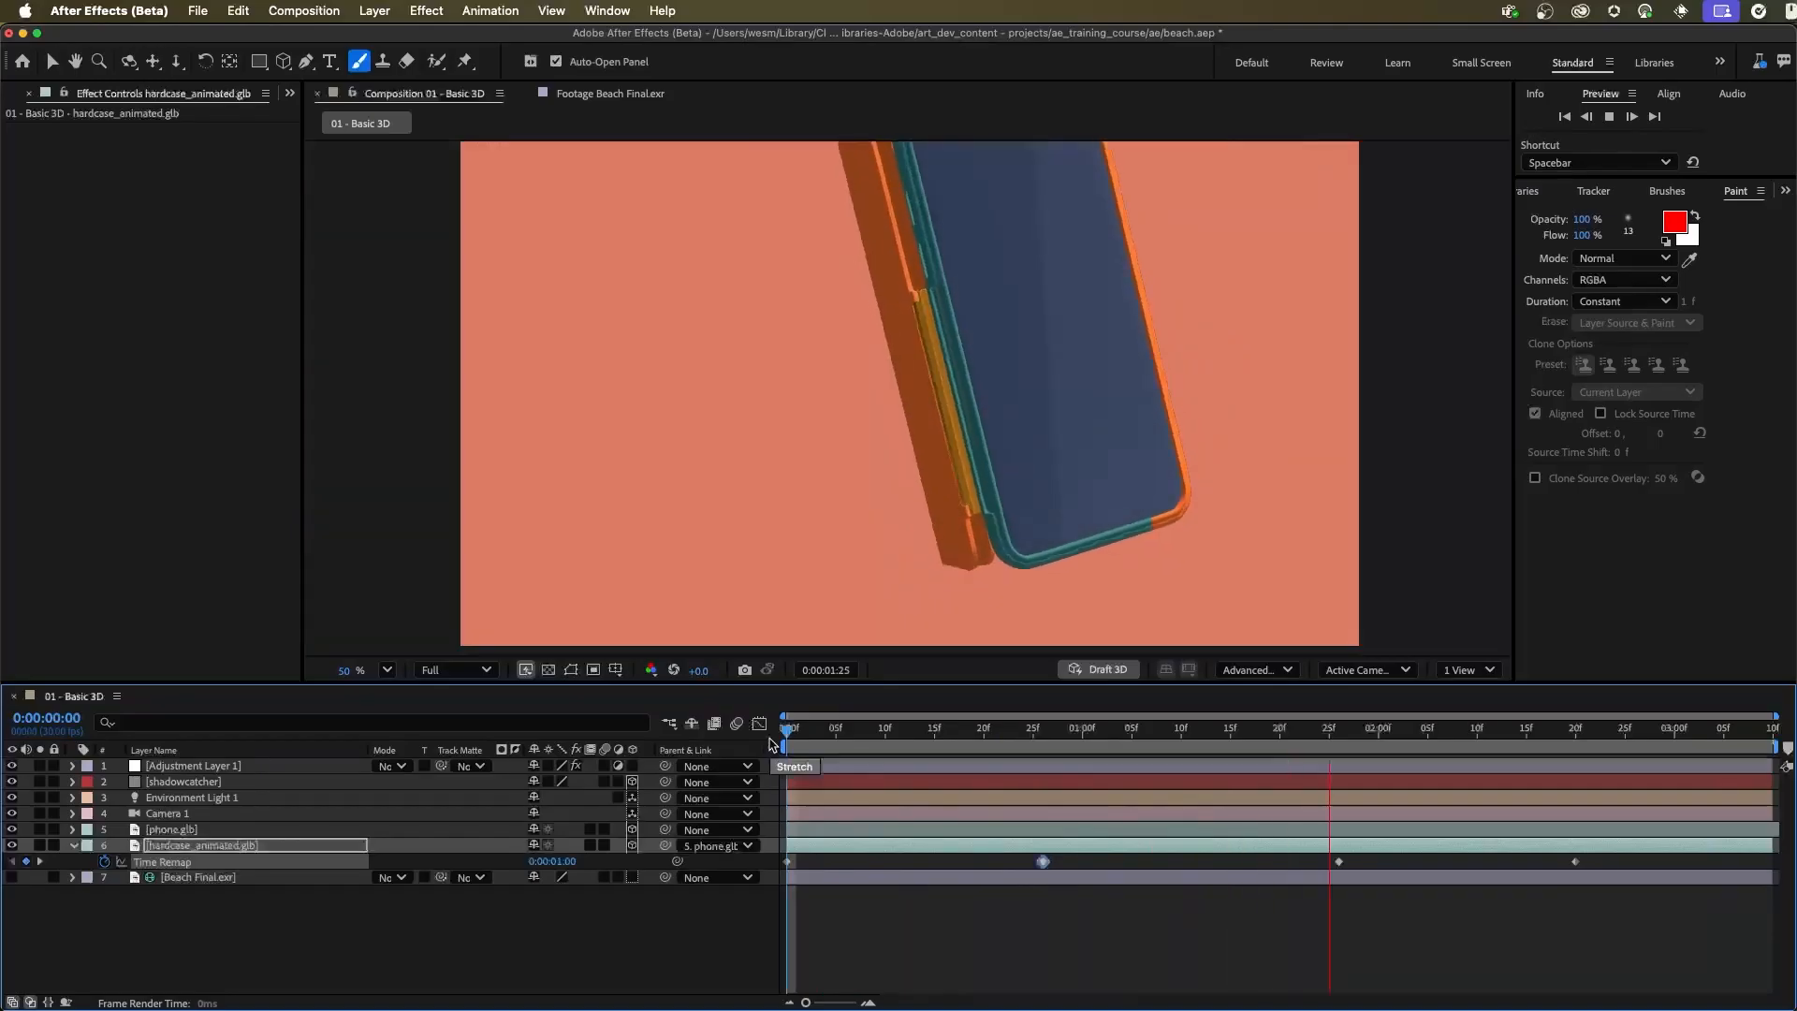
key(space)
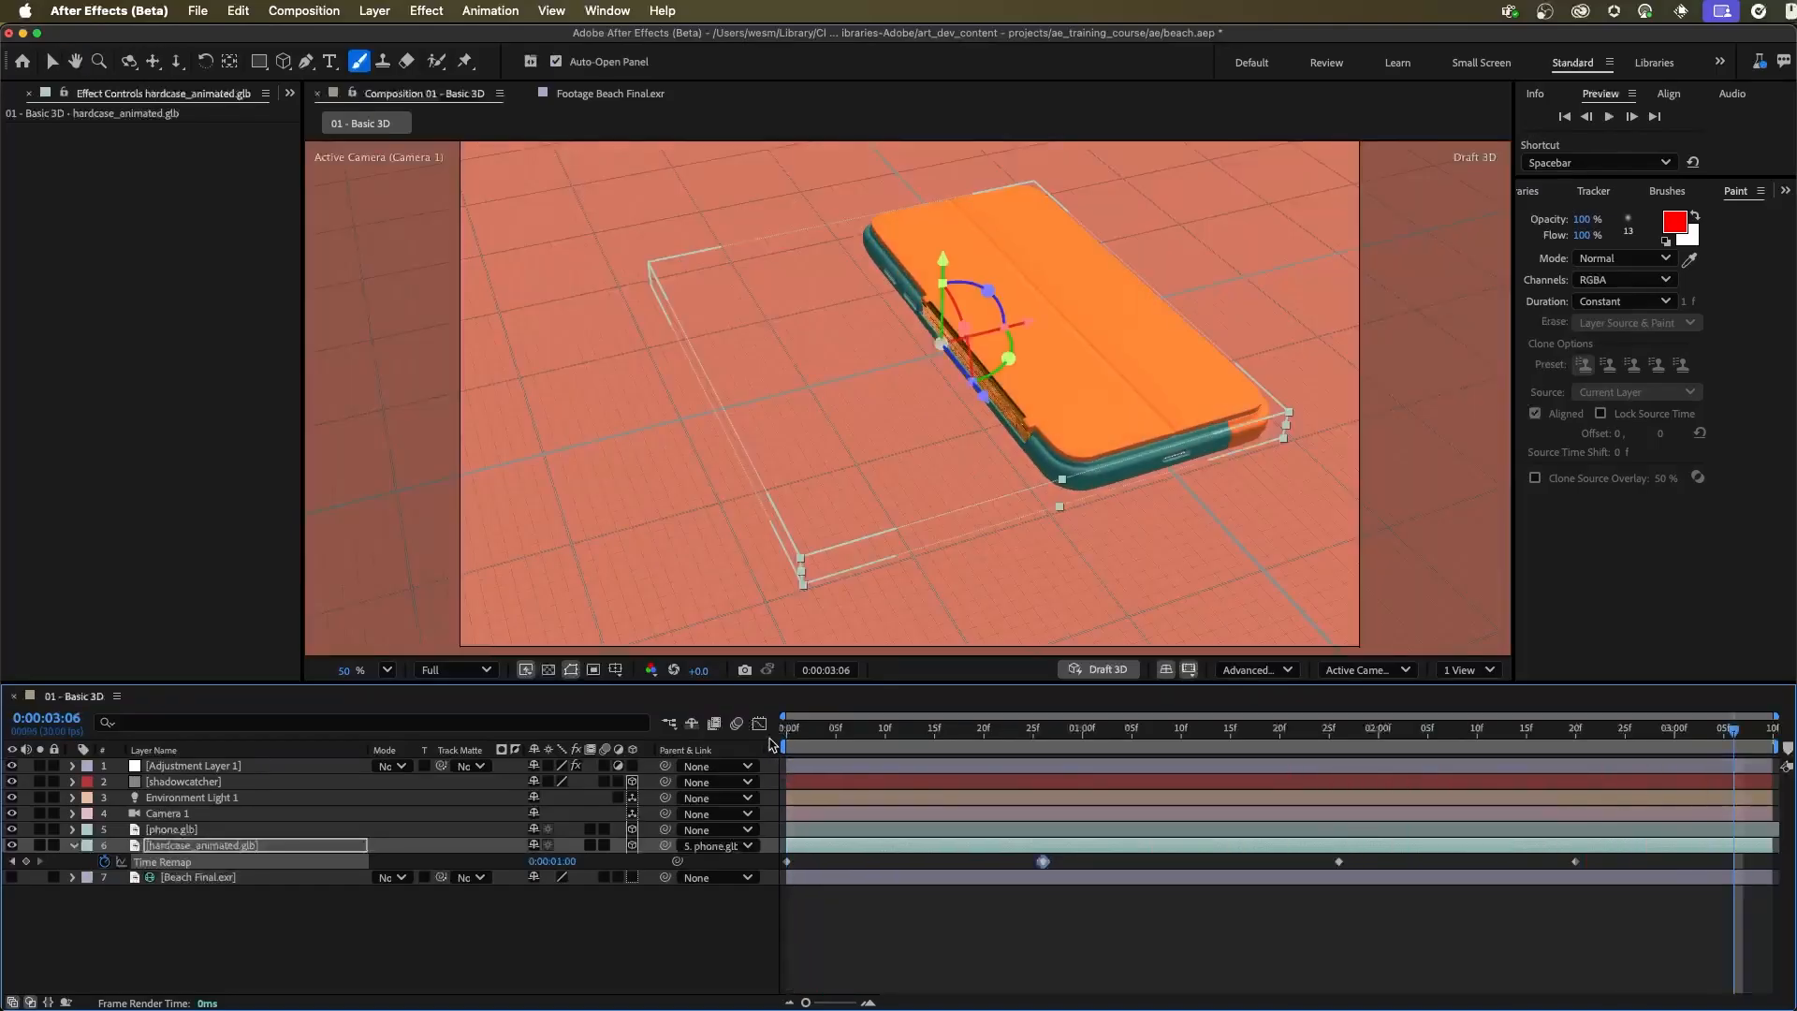
Apply Easy Ease to all Time Remap keyframes of hardcase_animated.glb and preview the result
click(898, 901)
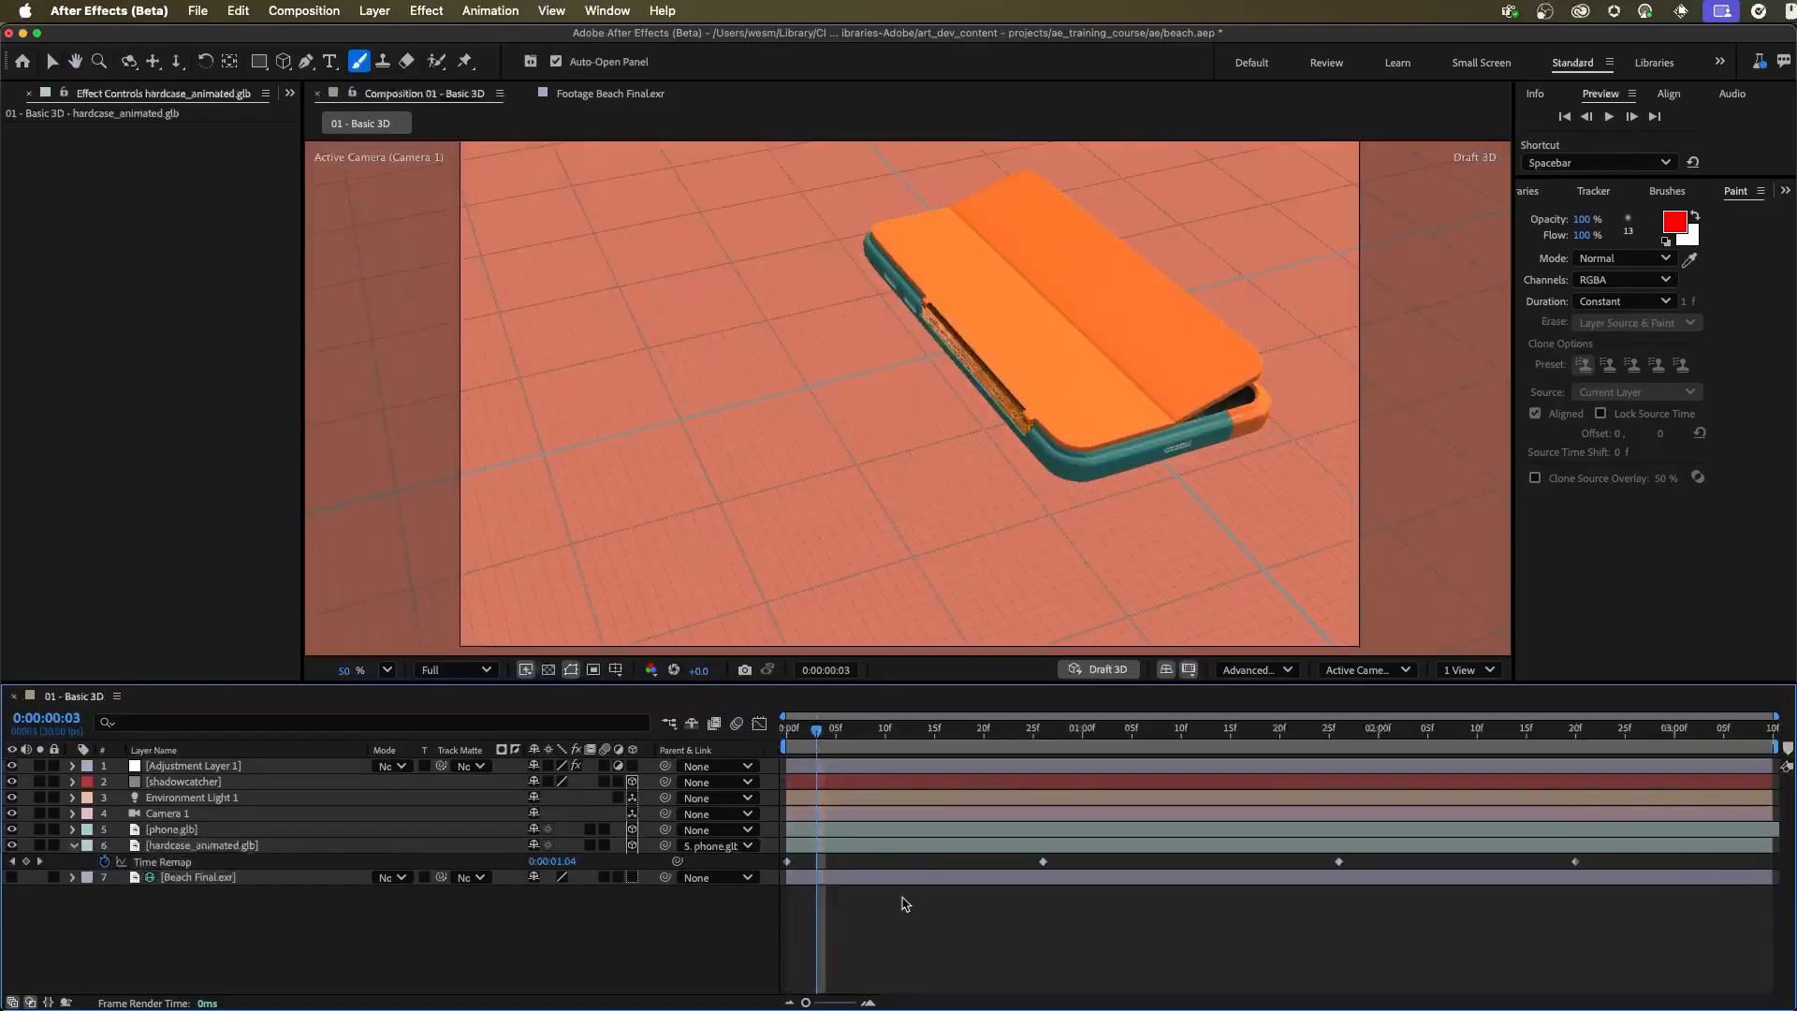
click(171, 863)
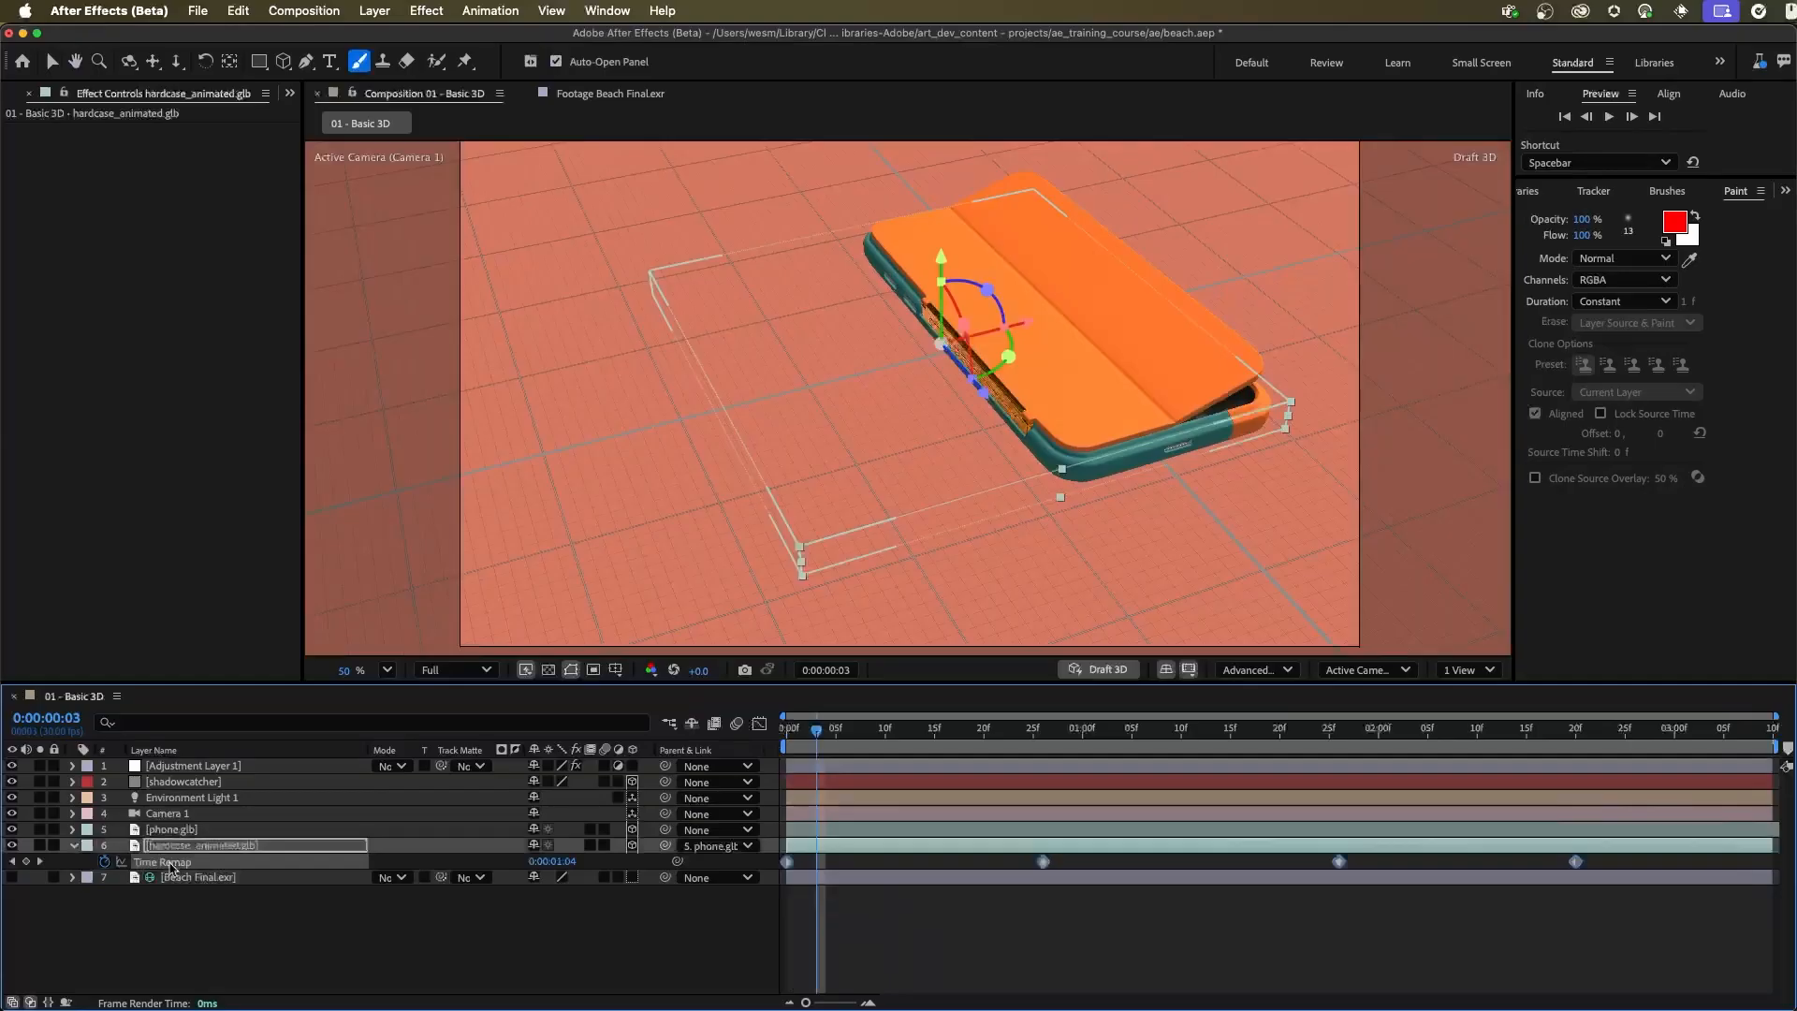
right_click(787, 861)
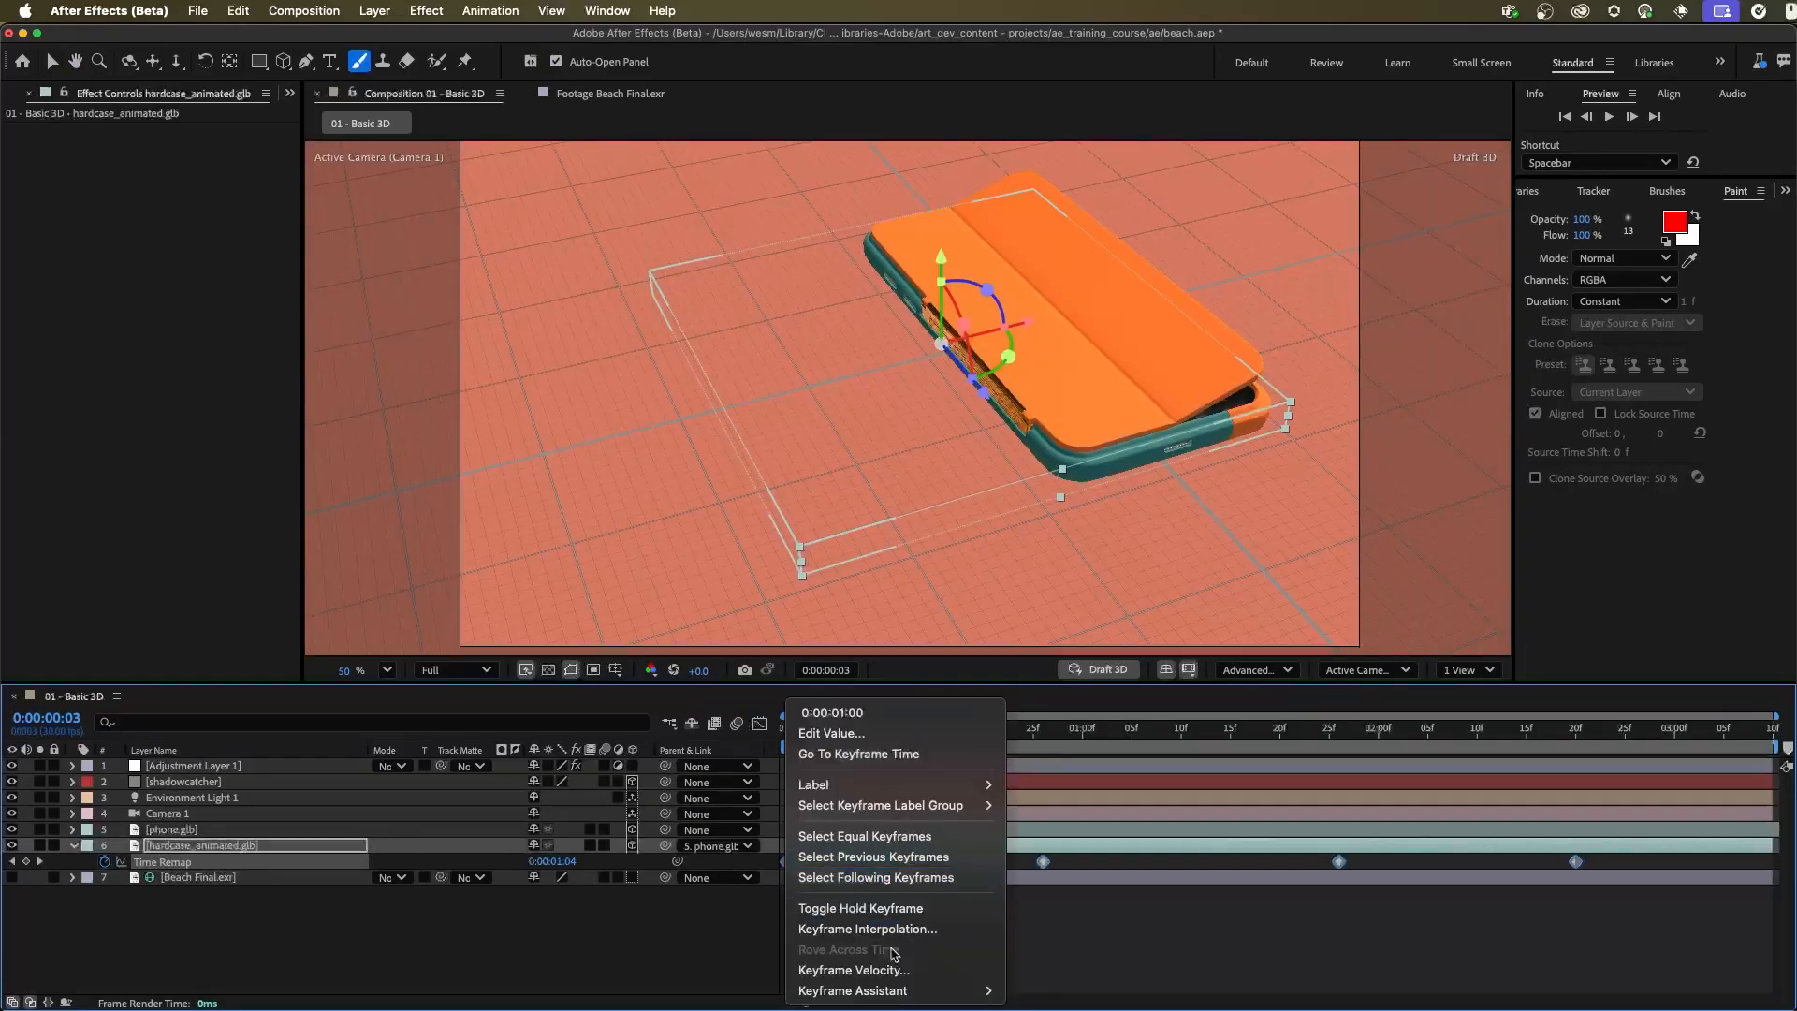
mouse_move(899, 990)
click(1043, 785)
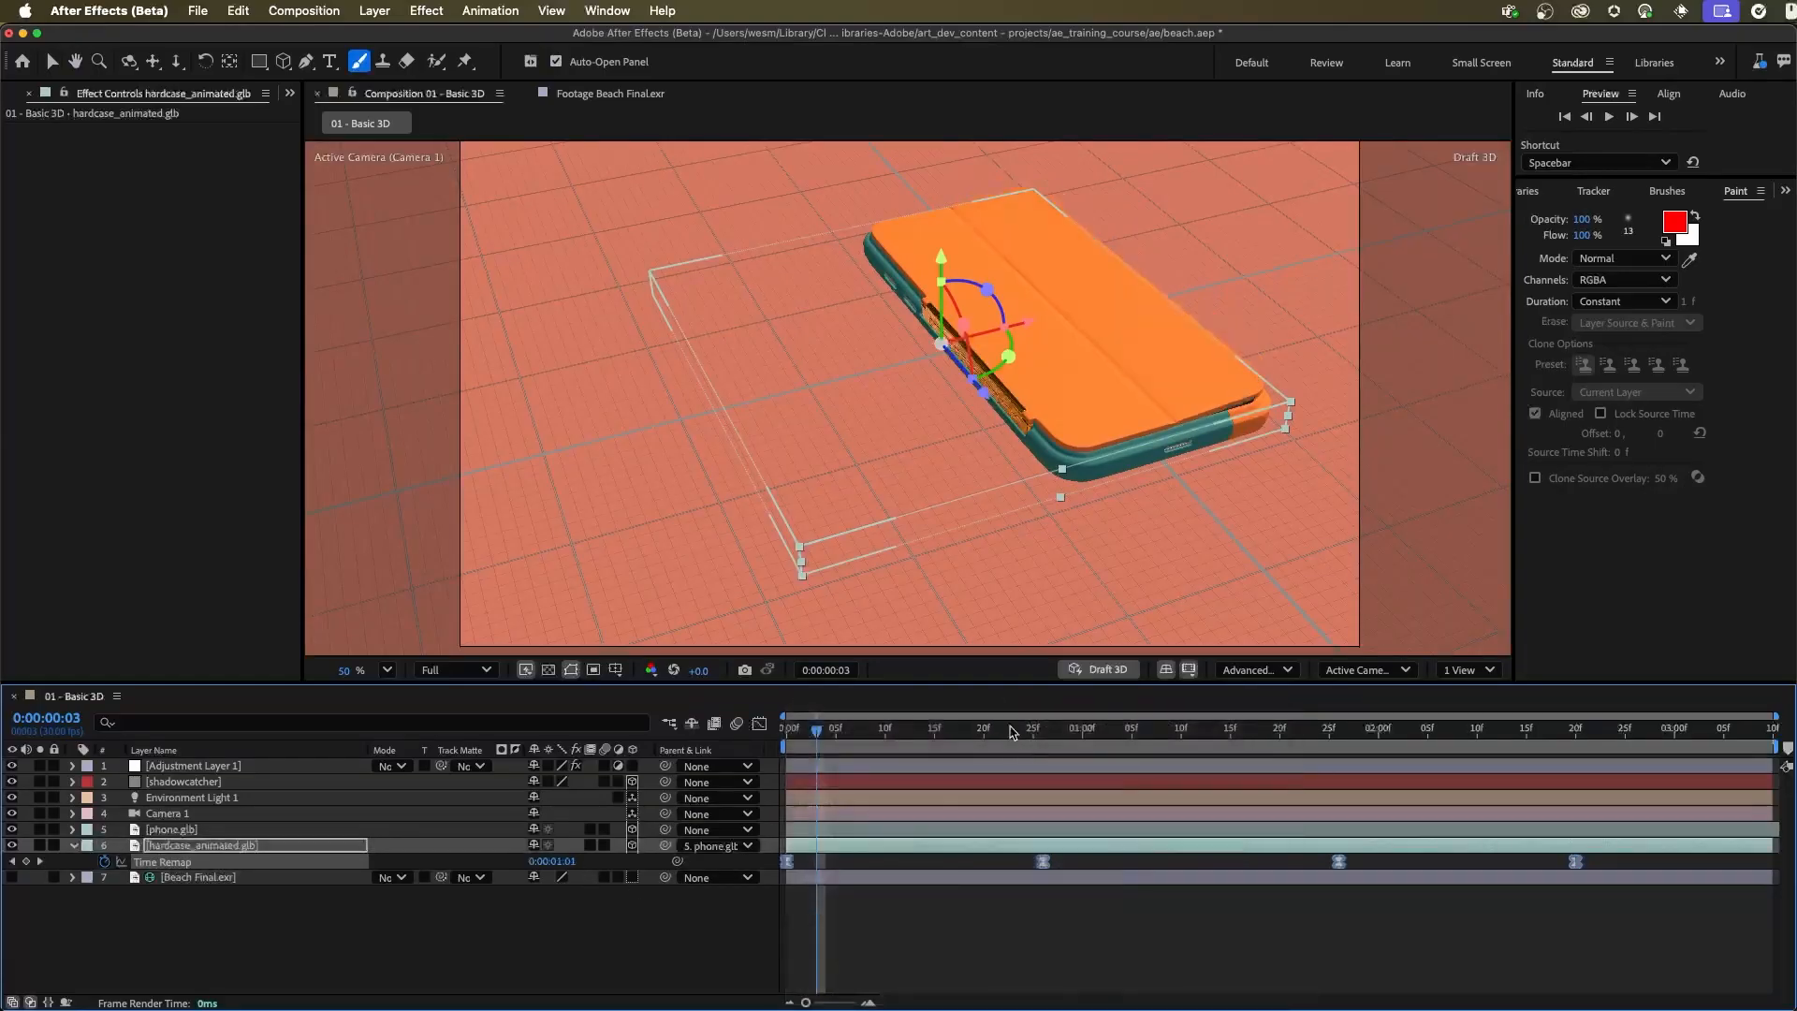
key(space)
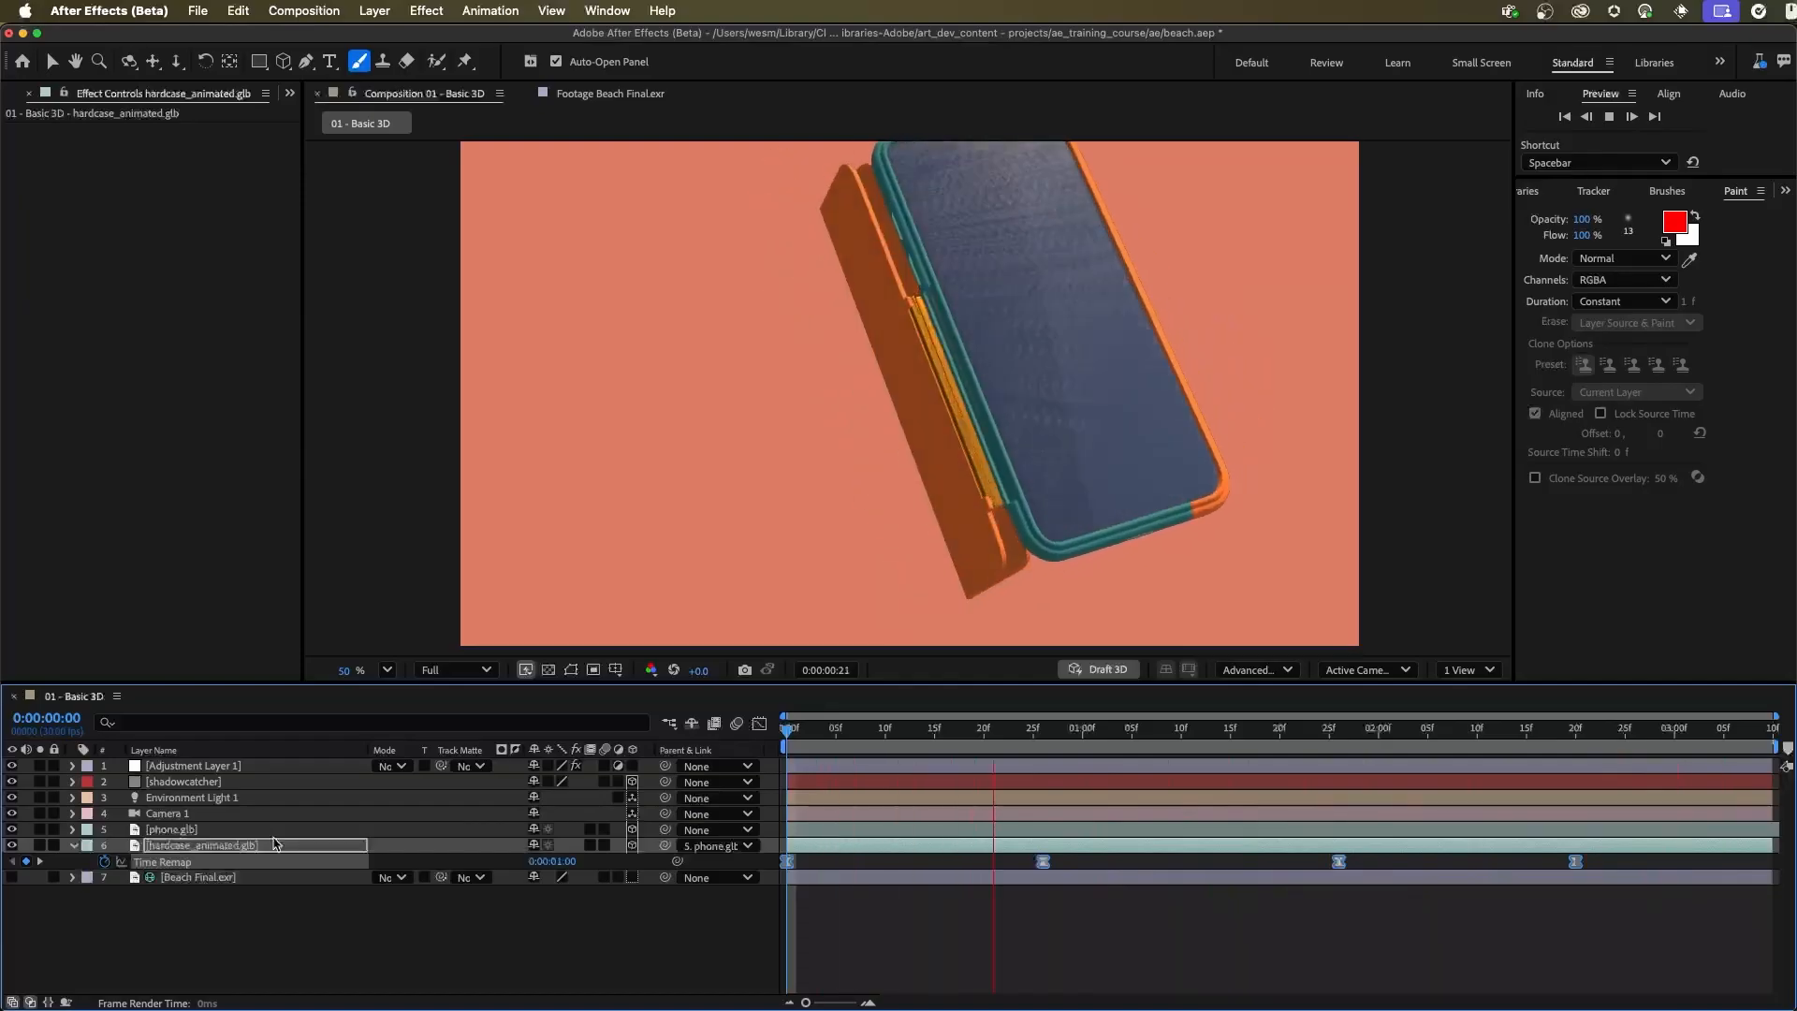
Show the keyframed properties of the phone.glb layer
click(187, 829)
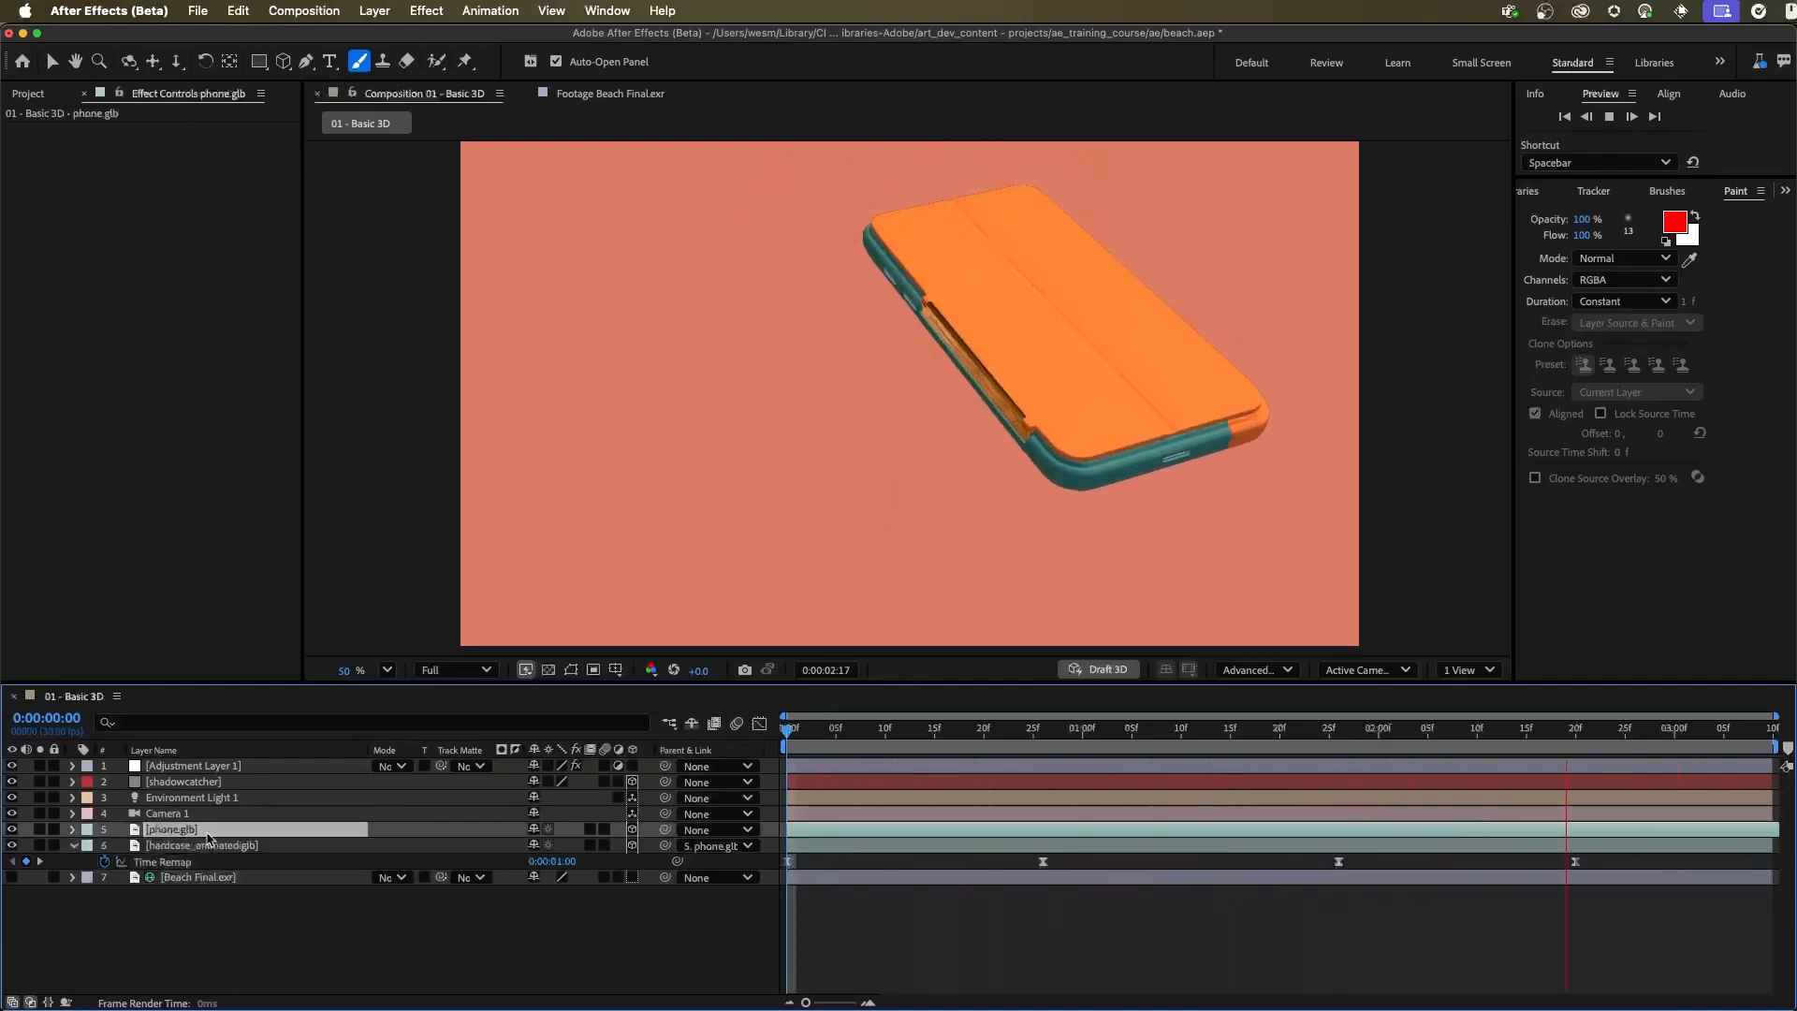
key(u)
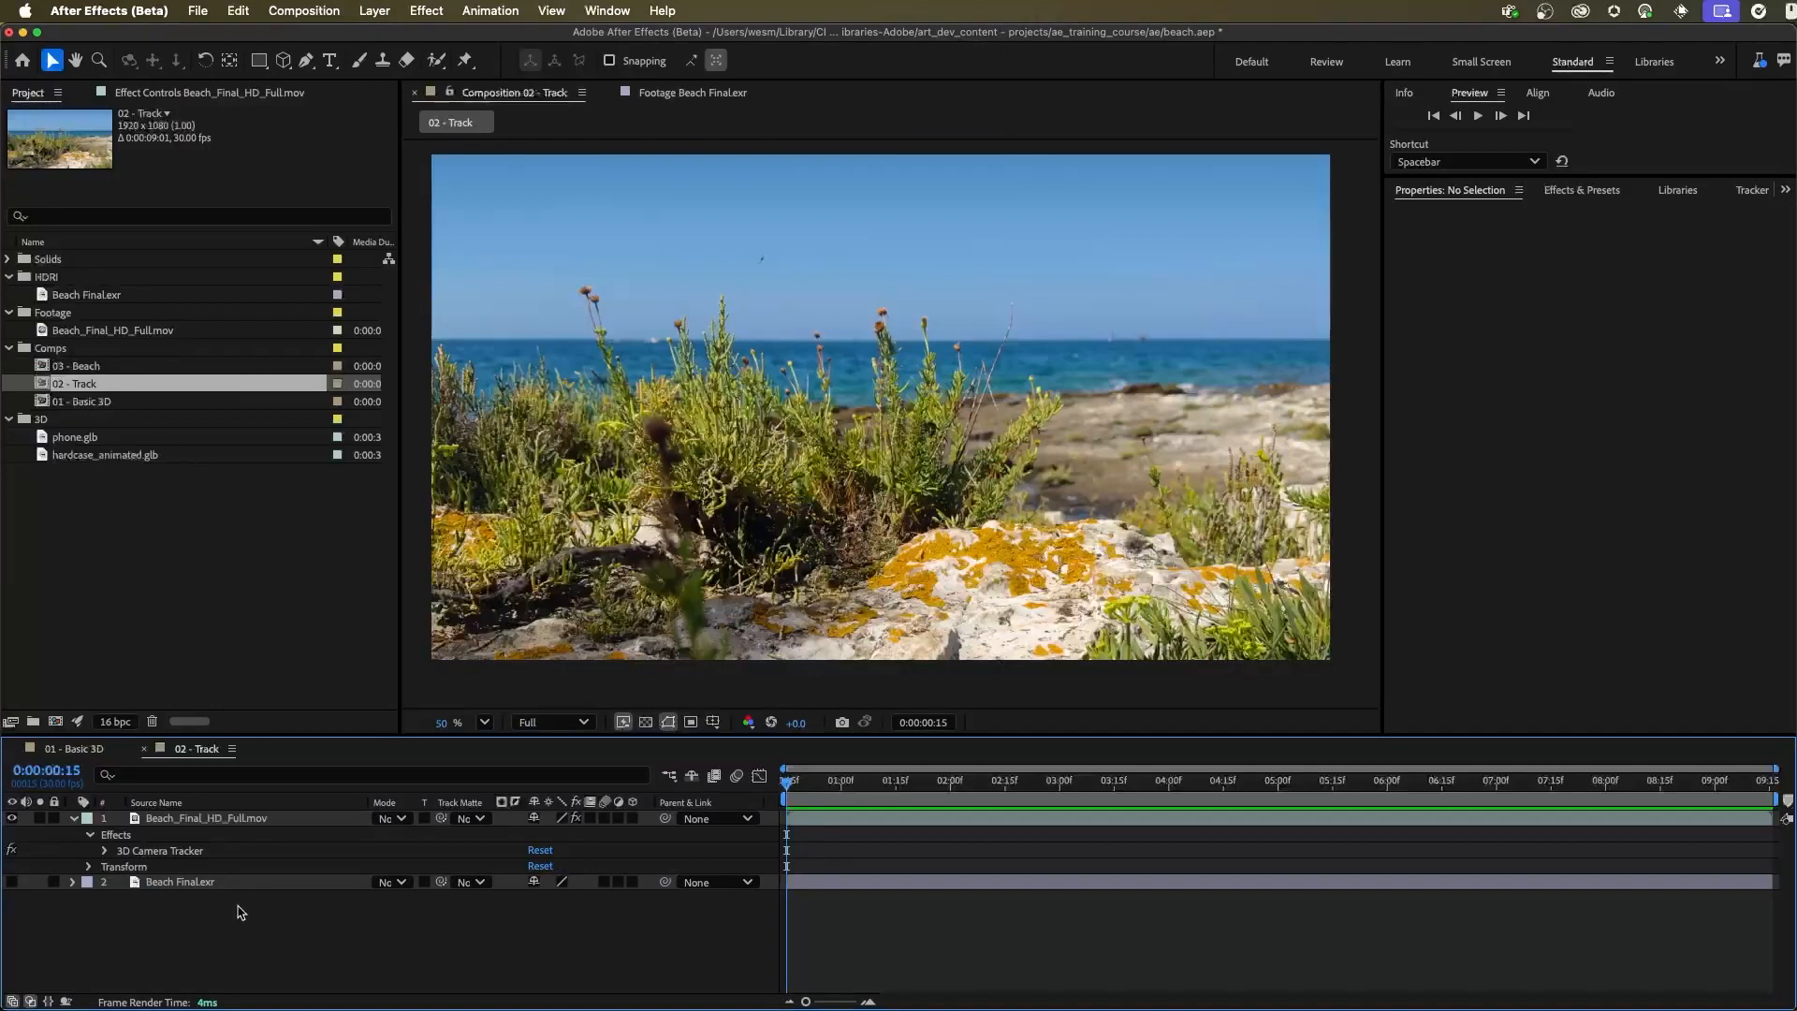
Examine the 3D Camera Tracker points on Beach_Final_HD_Full.mov at different times in the 02 - Track composition
click(228, 820)
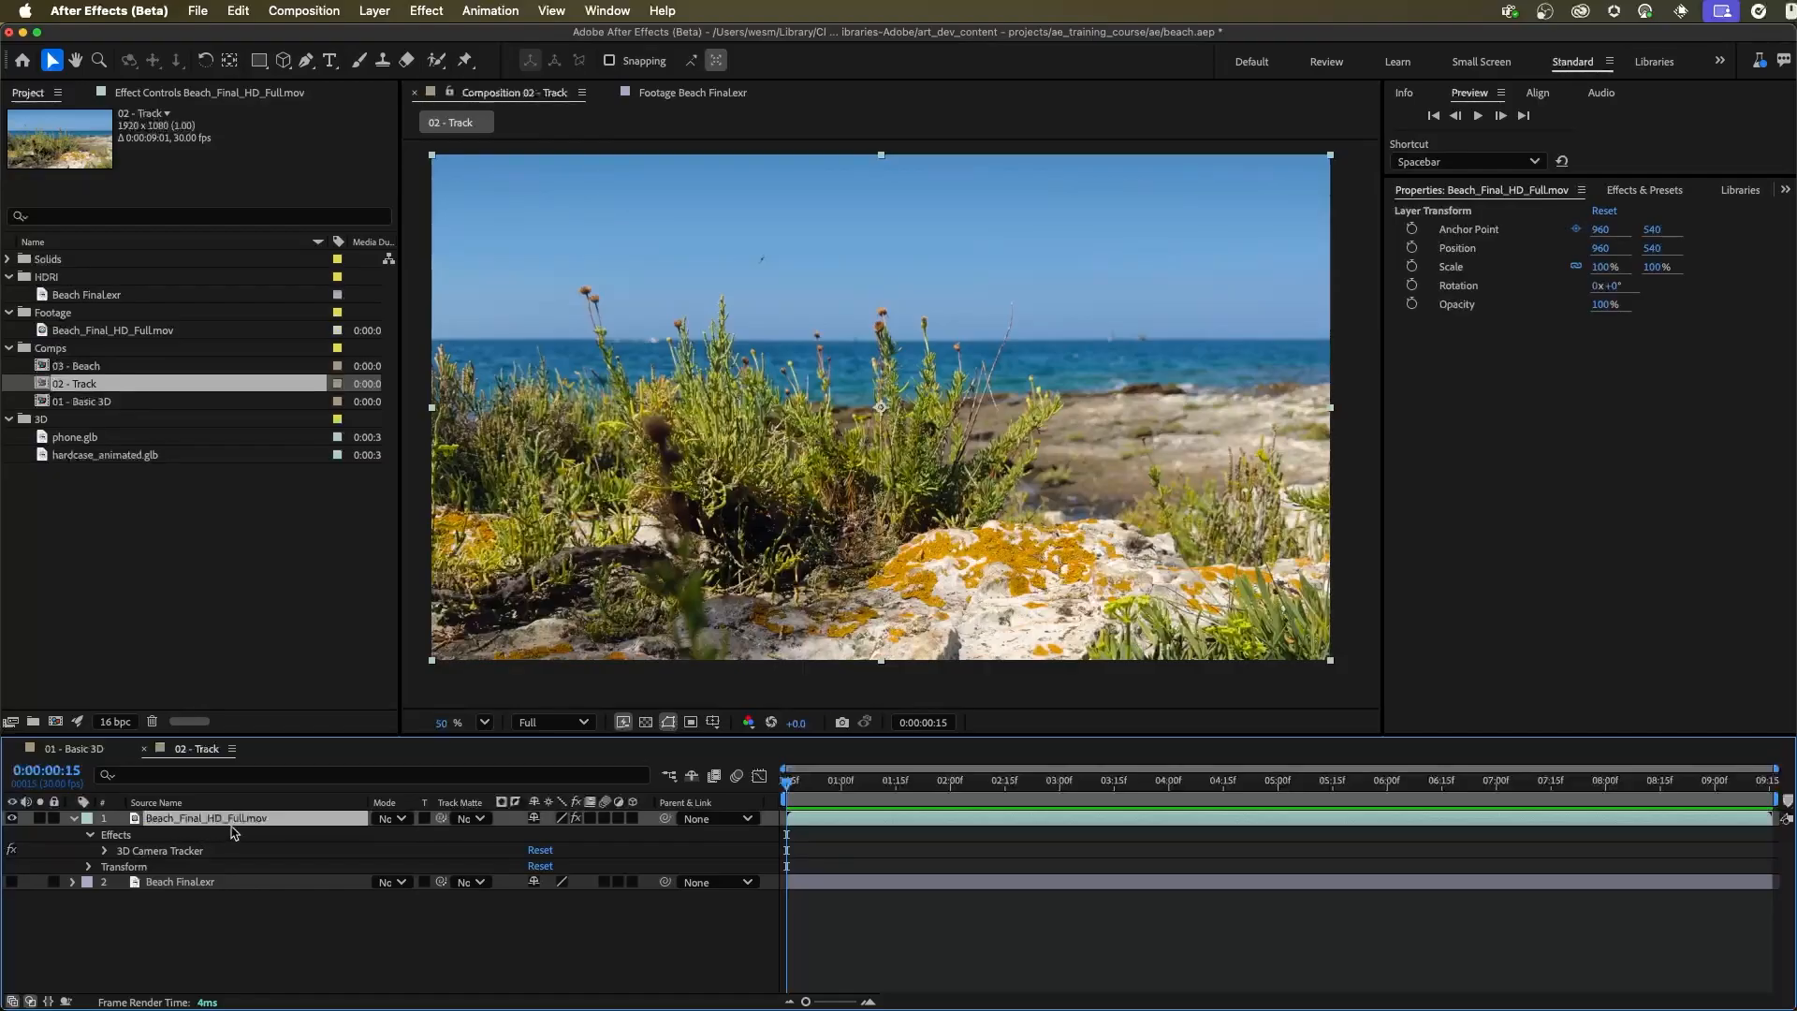
drag(827, 789, 1149, 793)
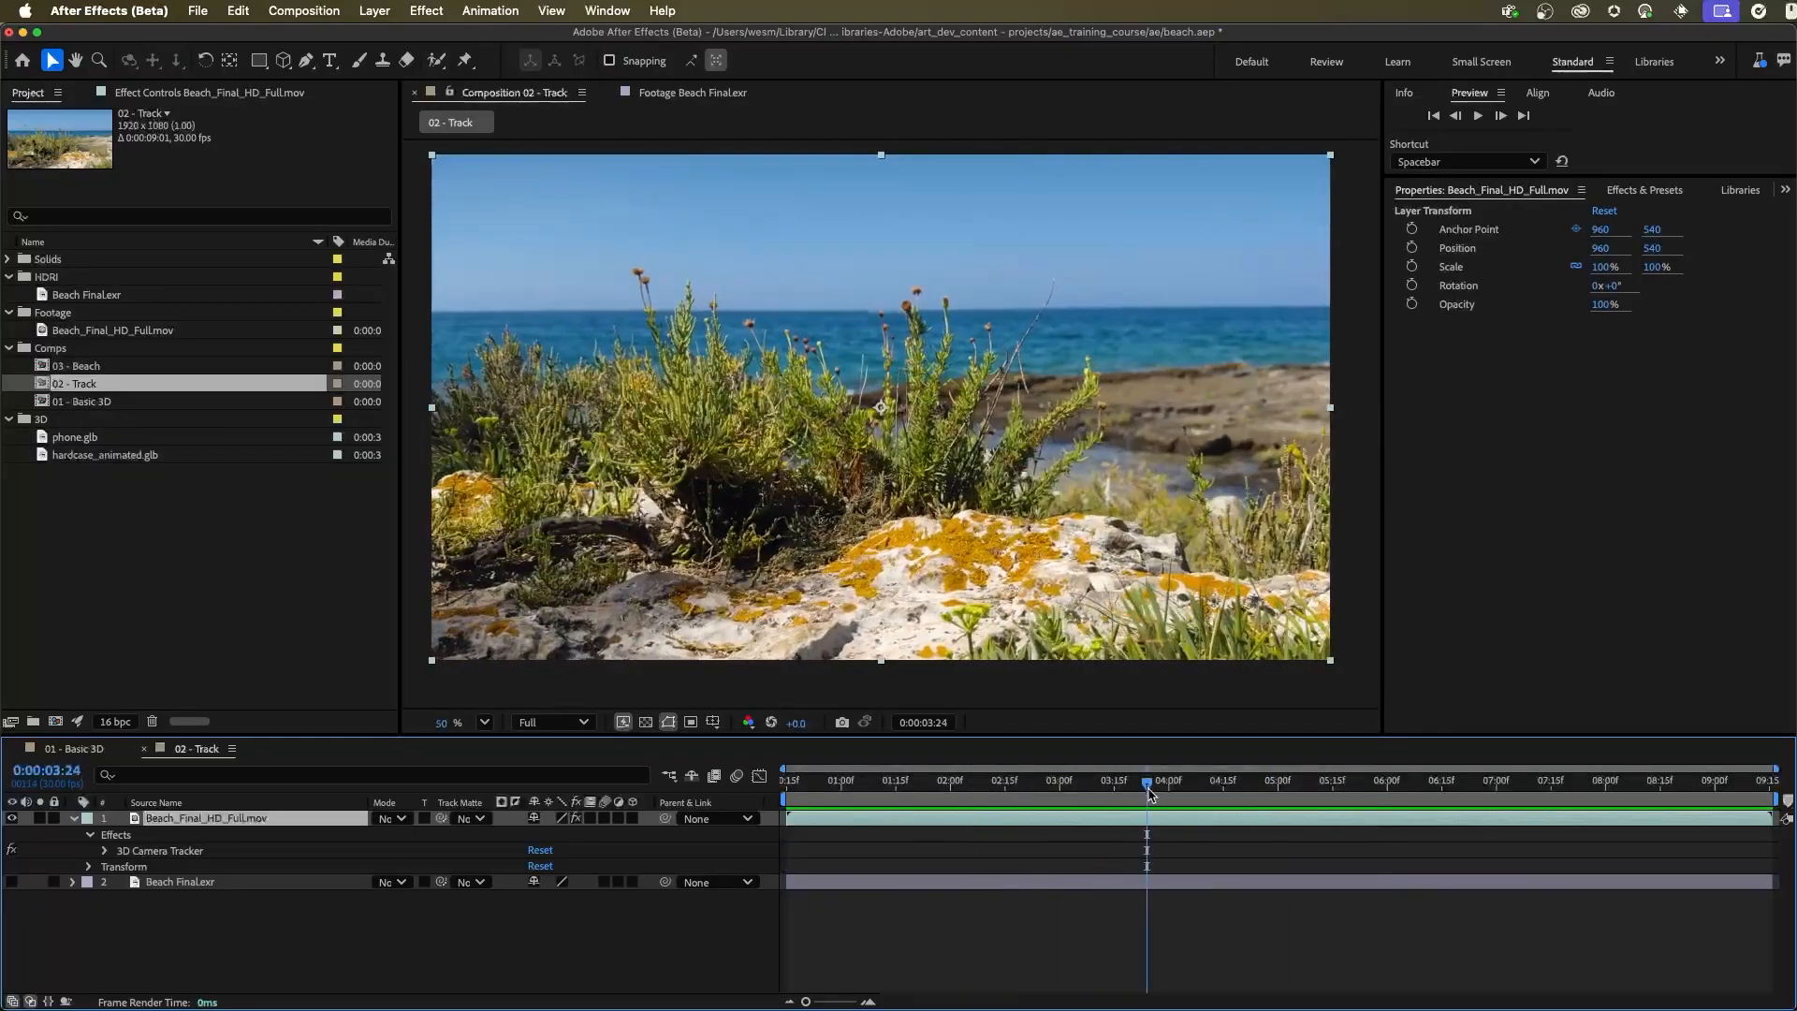
click(171, 852)
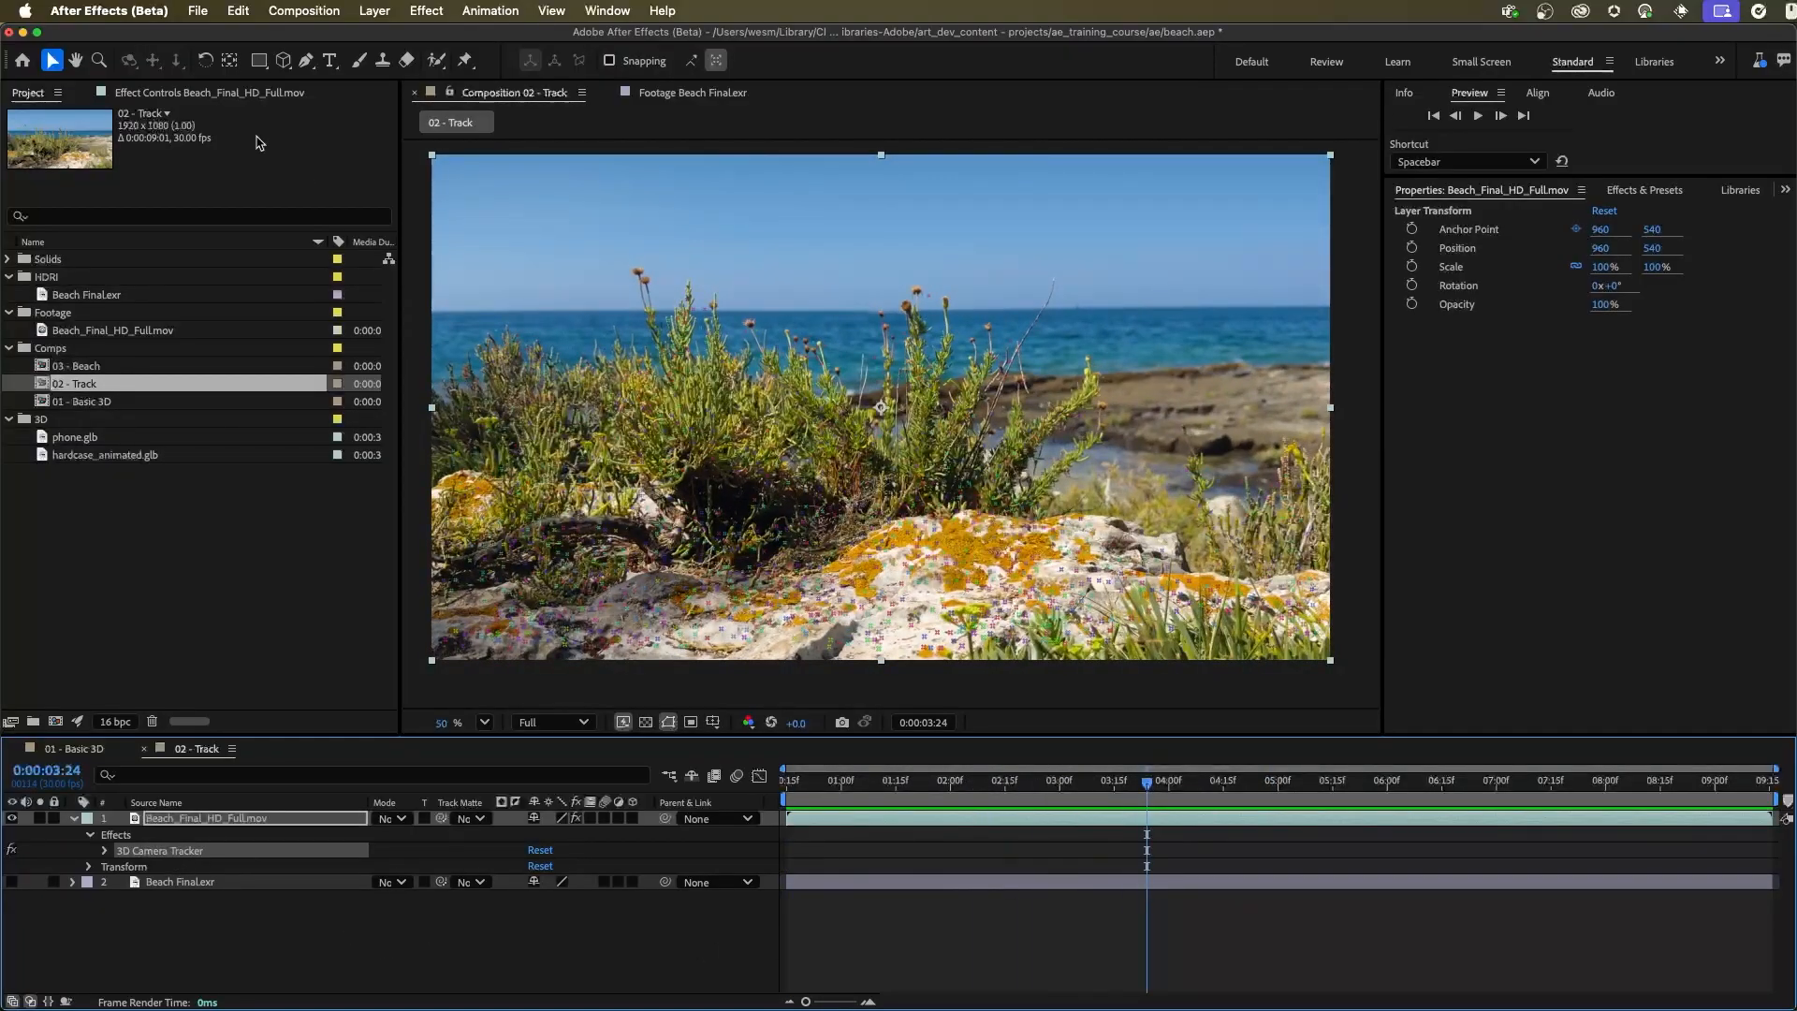
click(187, 91)
drag(1146, 795, 849, 770)
click(28, 93)
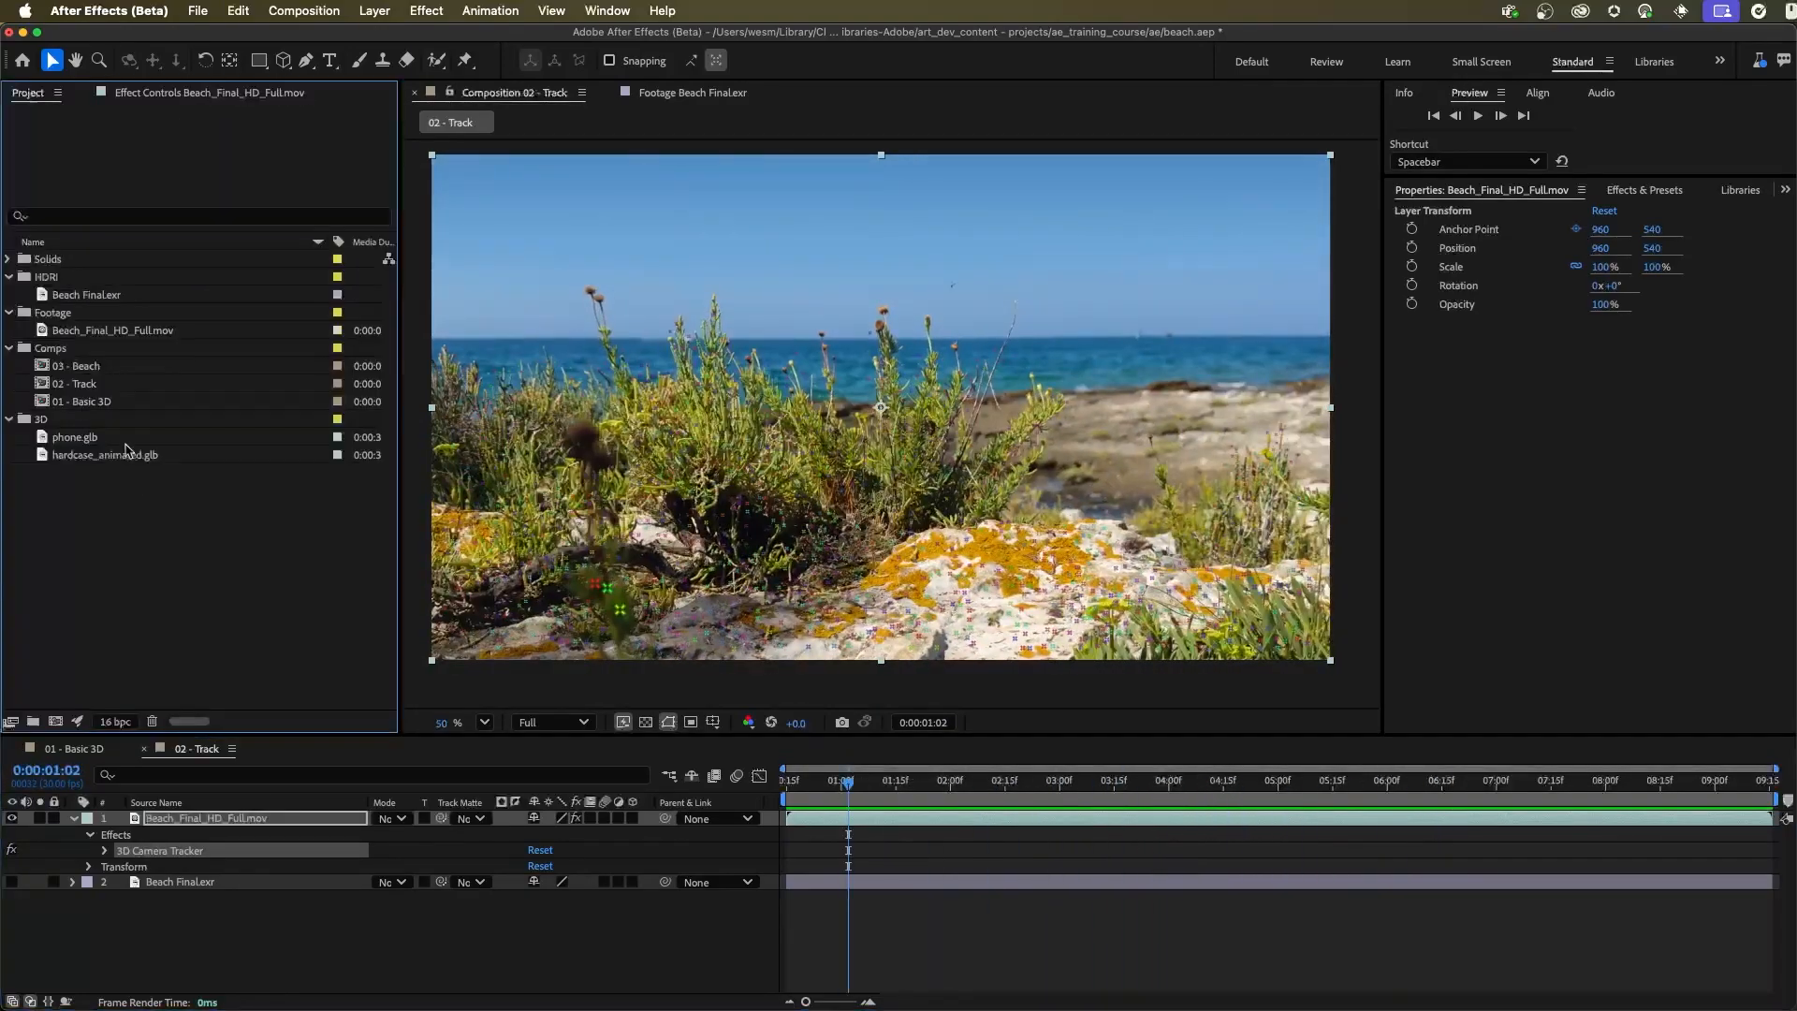
click(75, 385)
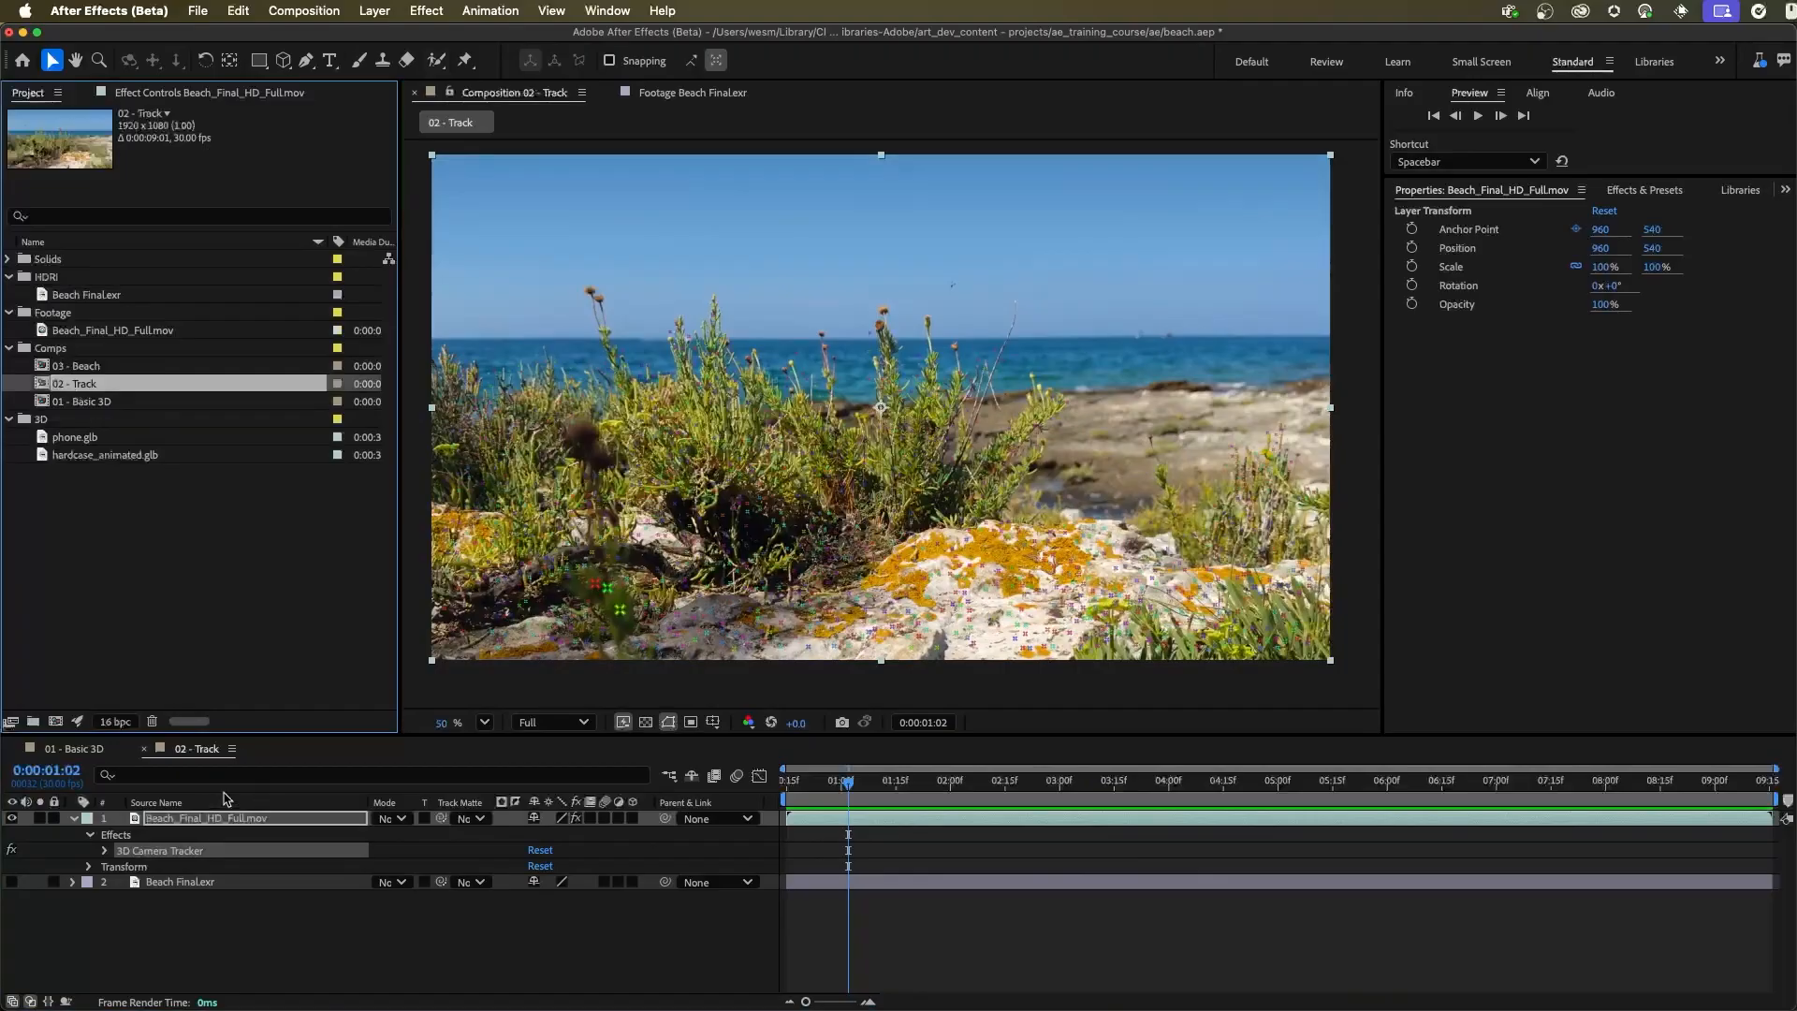
Open the 03 - Beach composition and show the 3D Camera Tracker points of the Beach_Final_HD_Full.mov layer
double_click(84, 366)
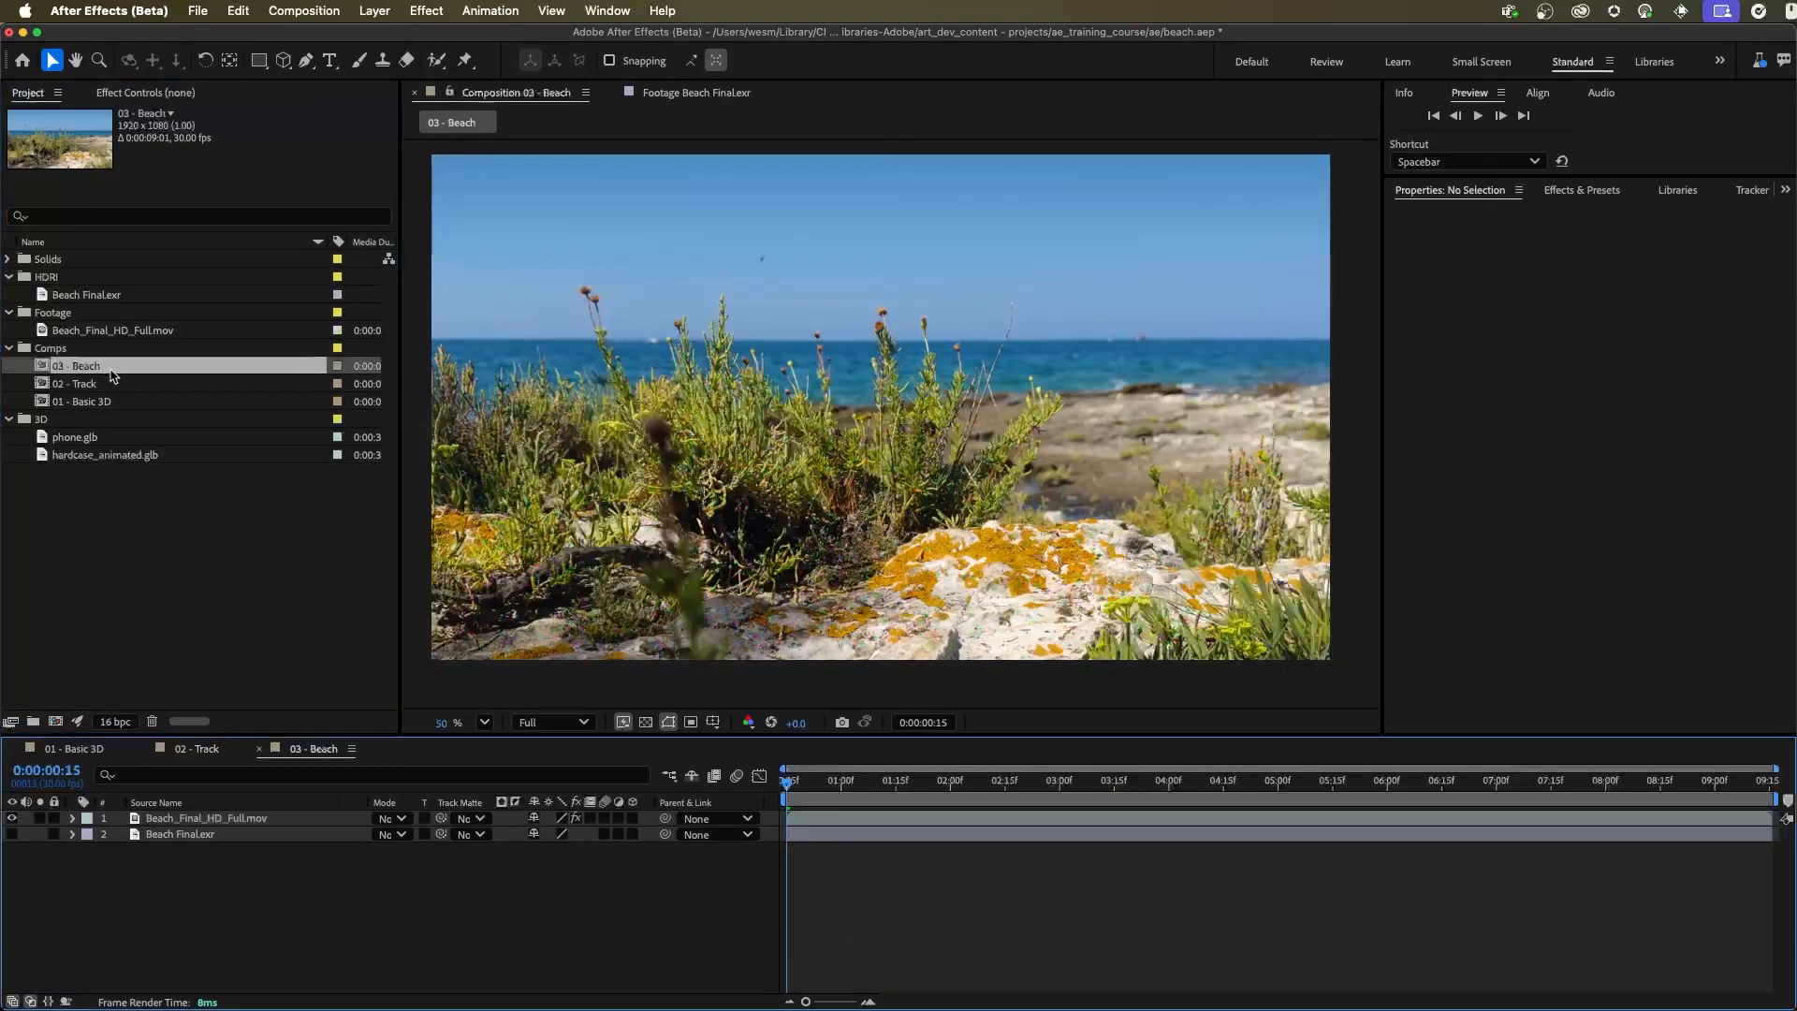
click(129, 833)
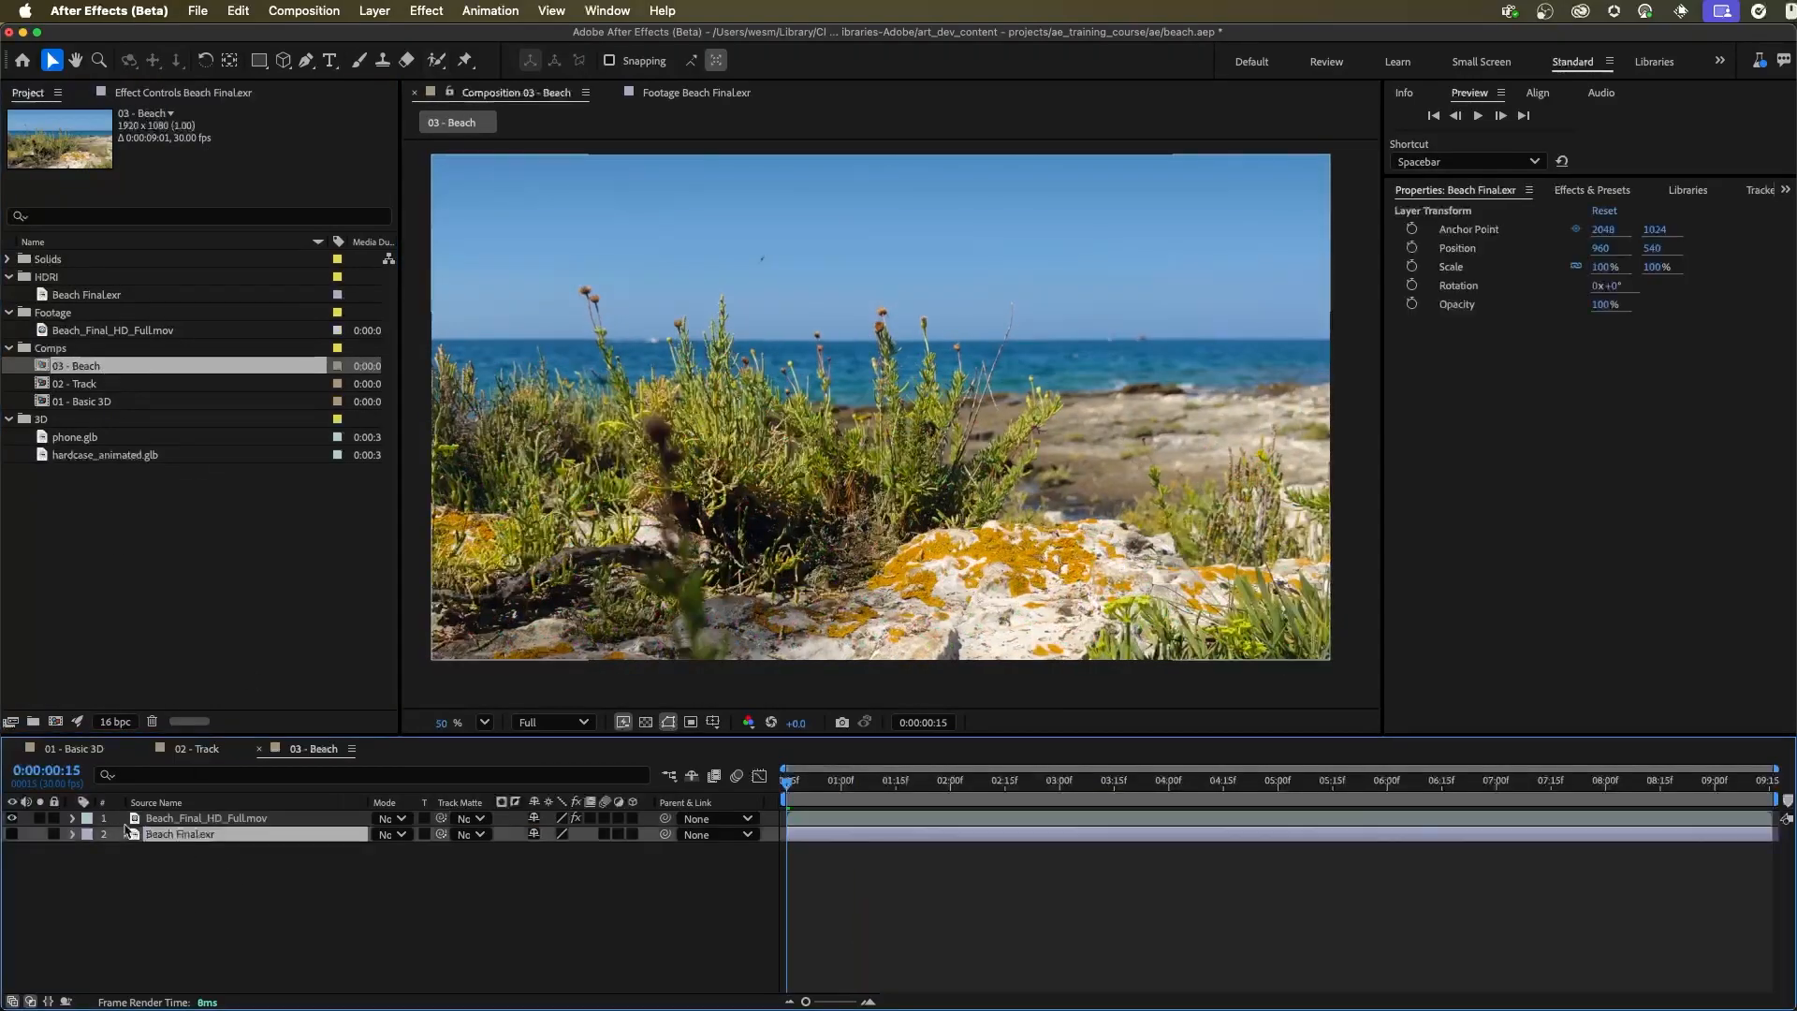
click(174, 817)
click(68, 820)
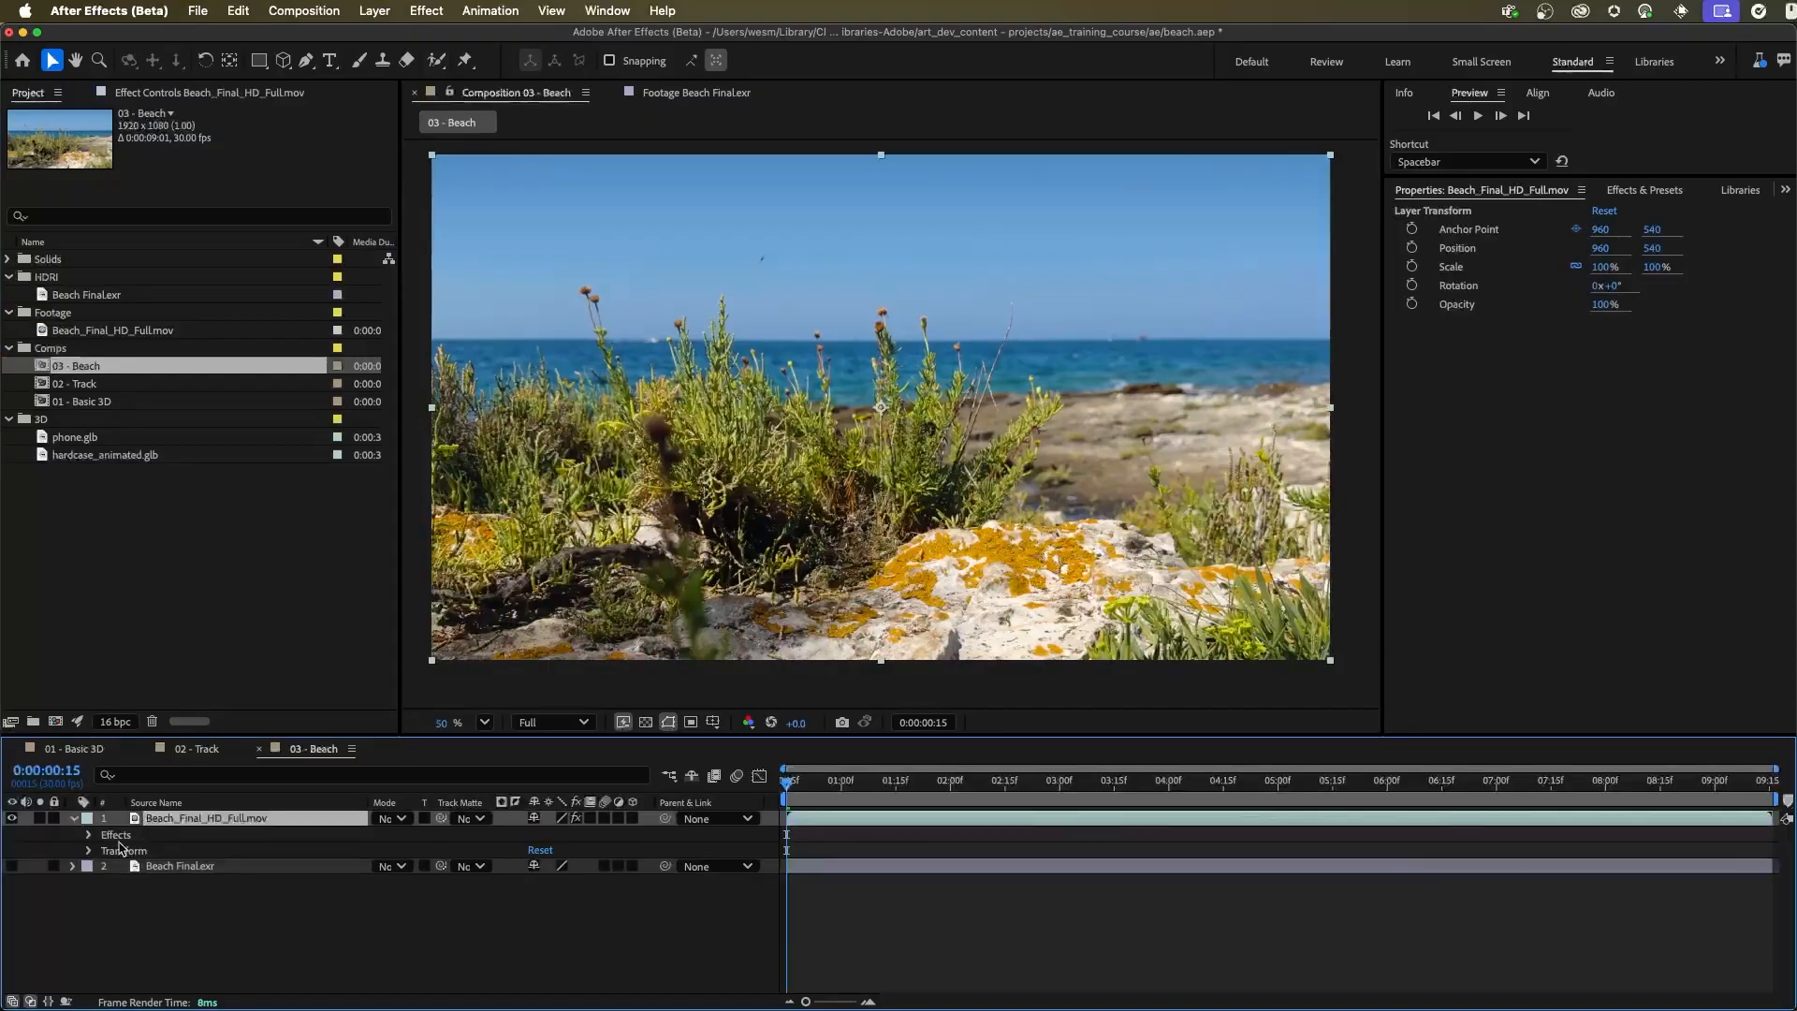
click(117, 835)
click(90, 834)
click(159, 851)
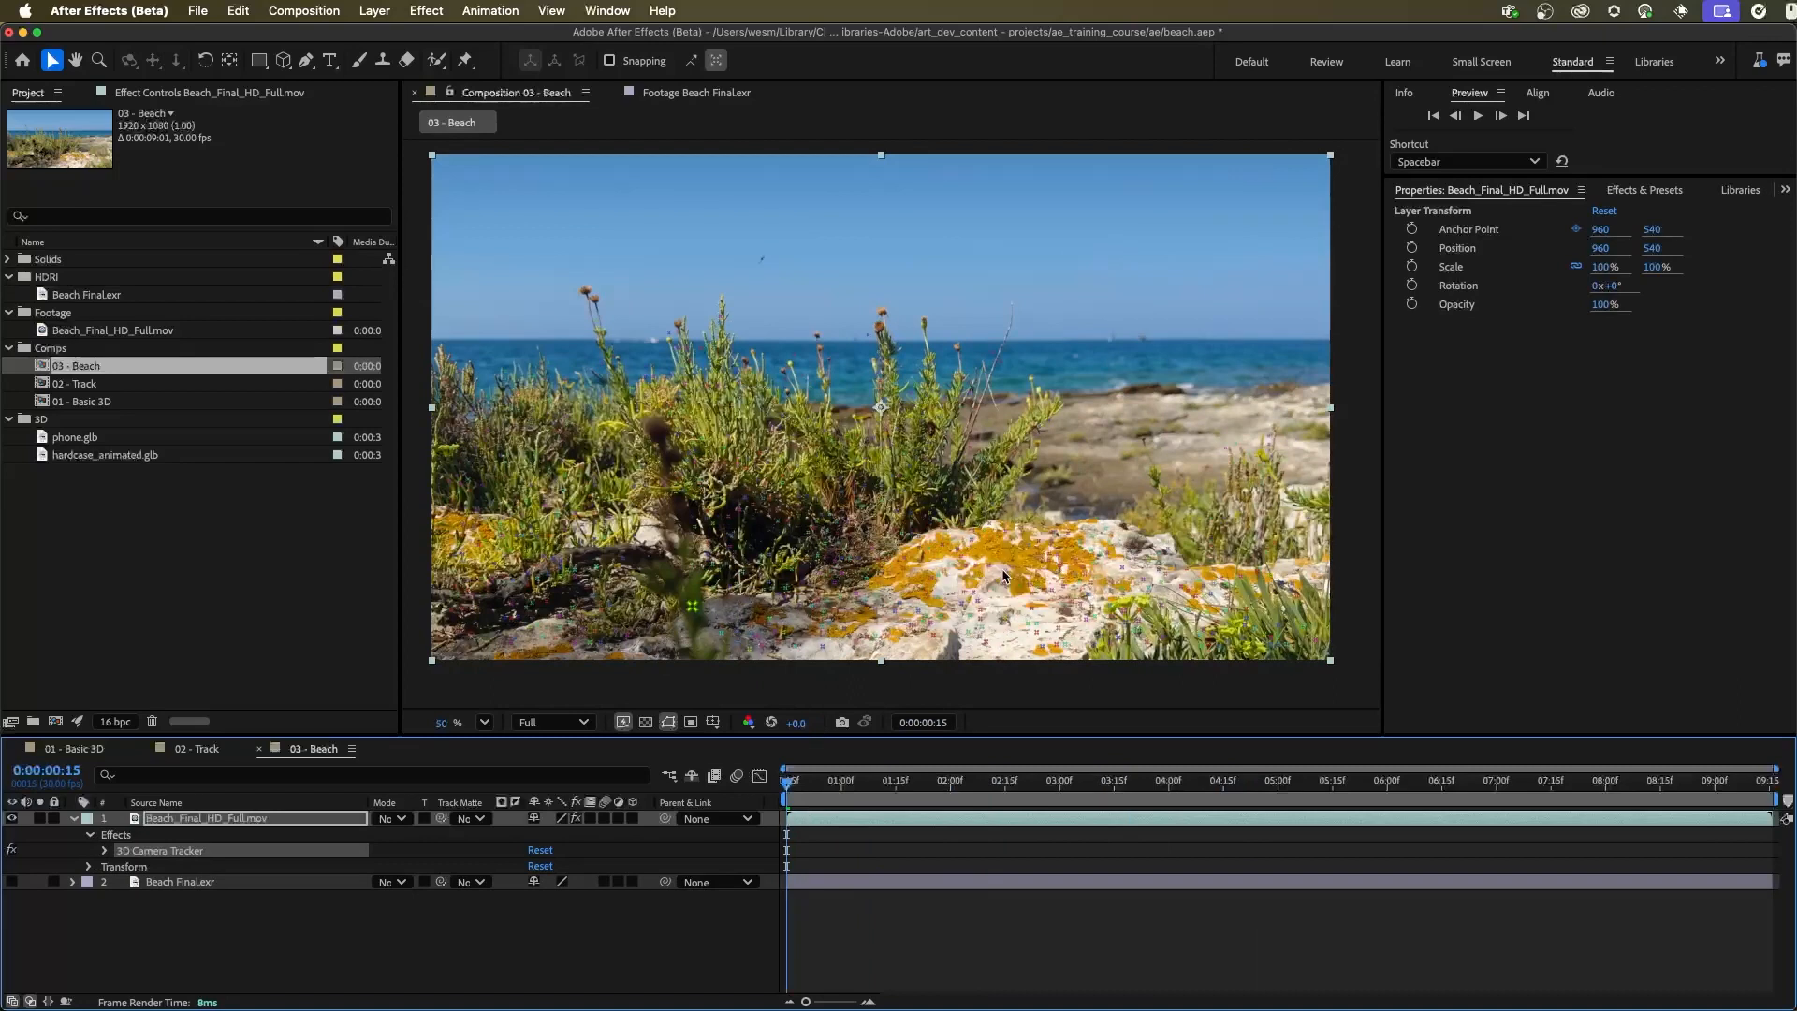
Select the cluster of track points on the foreground rock and set them as the ground plane and origin
mouse_move(1072, 559)
mouse_down()
mouse_move(908, 593)
mouse_move(966, 647)
mouse_move(1041, 656)
mouse_move(1102, 635)
mouse_move(1100, 580)
mouse_up()
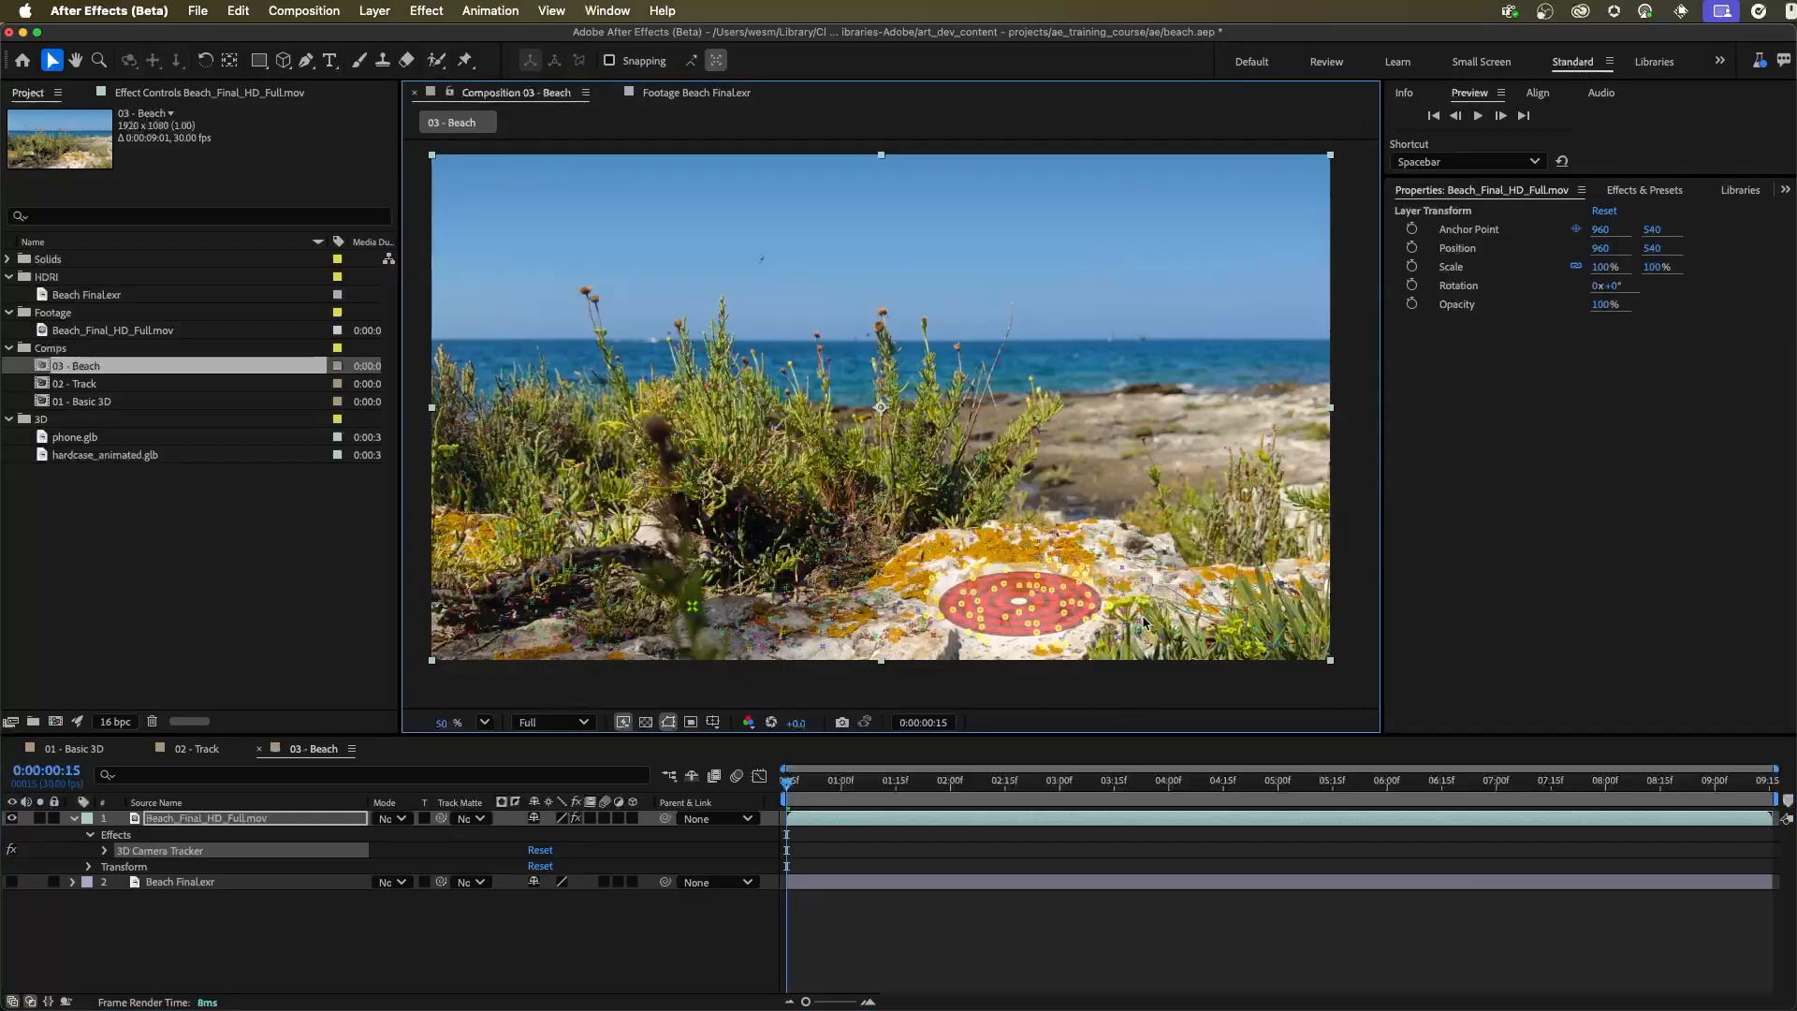
right_click(1030, 582)
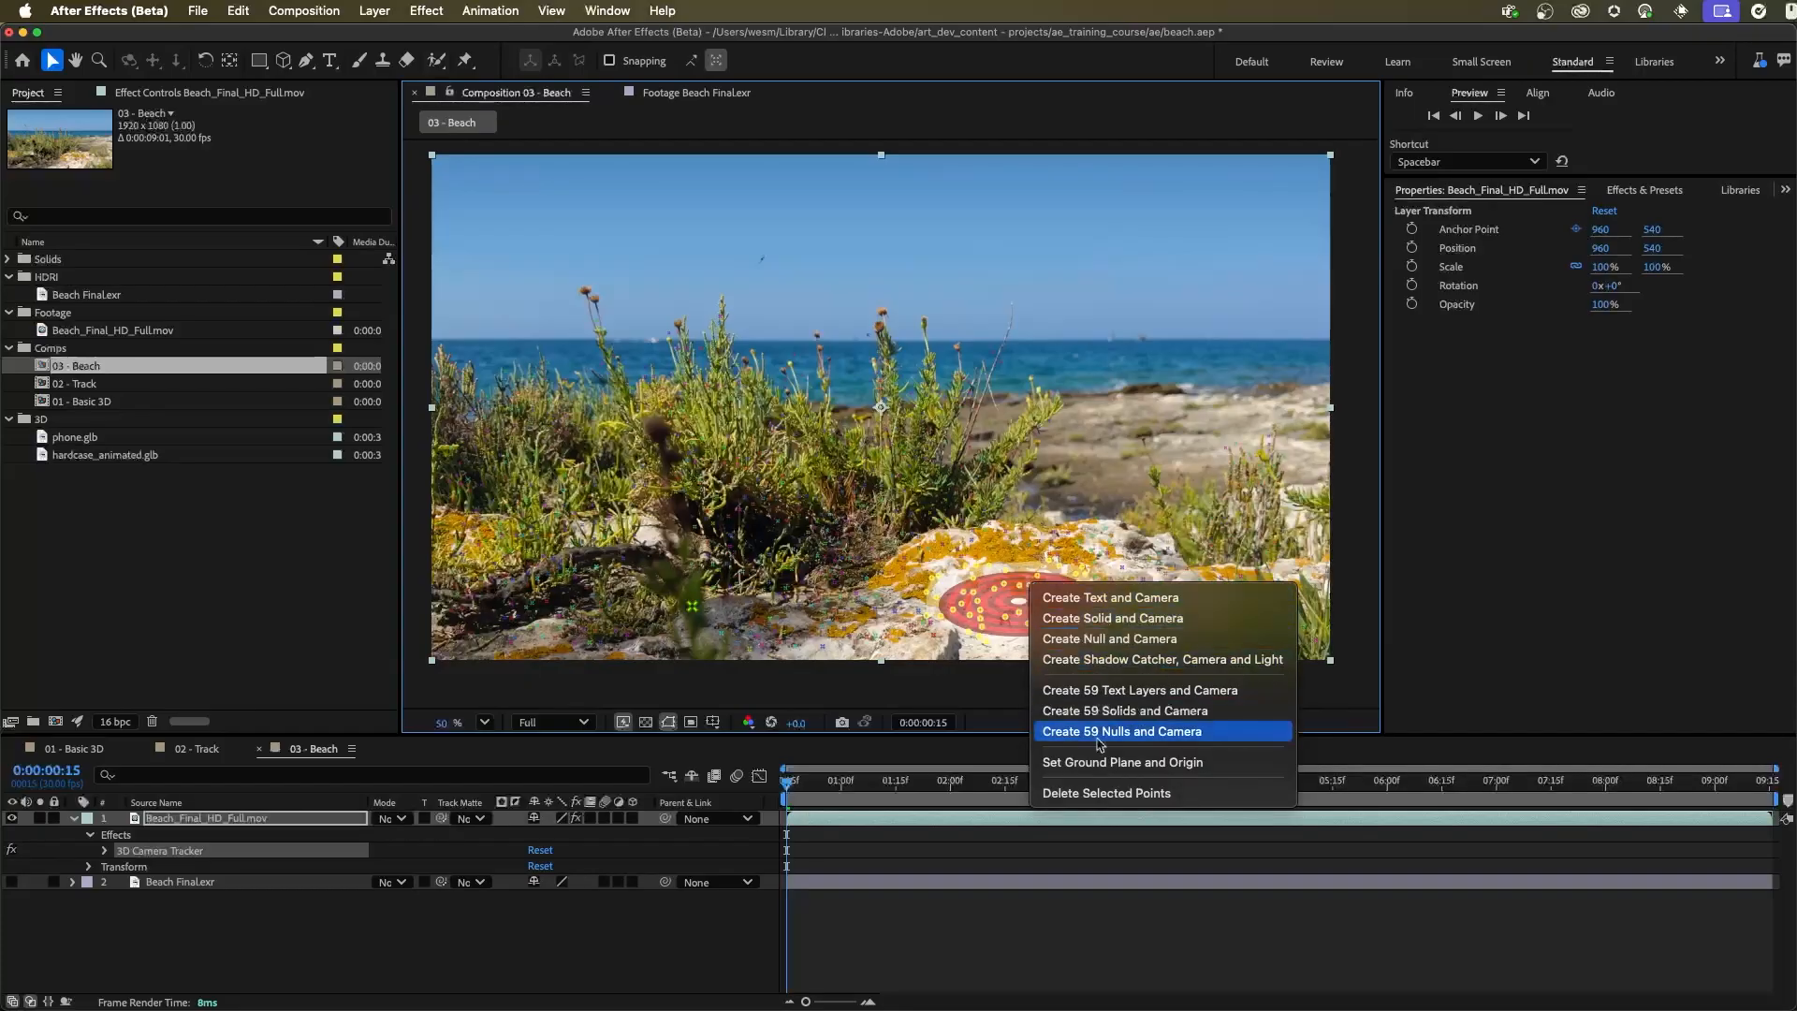
click(1176, 762)
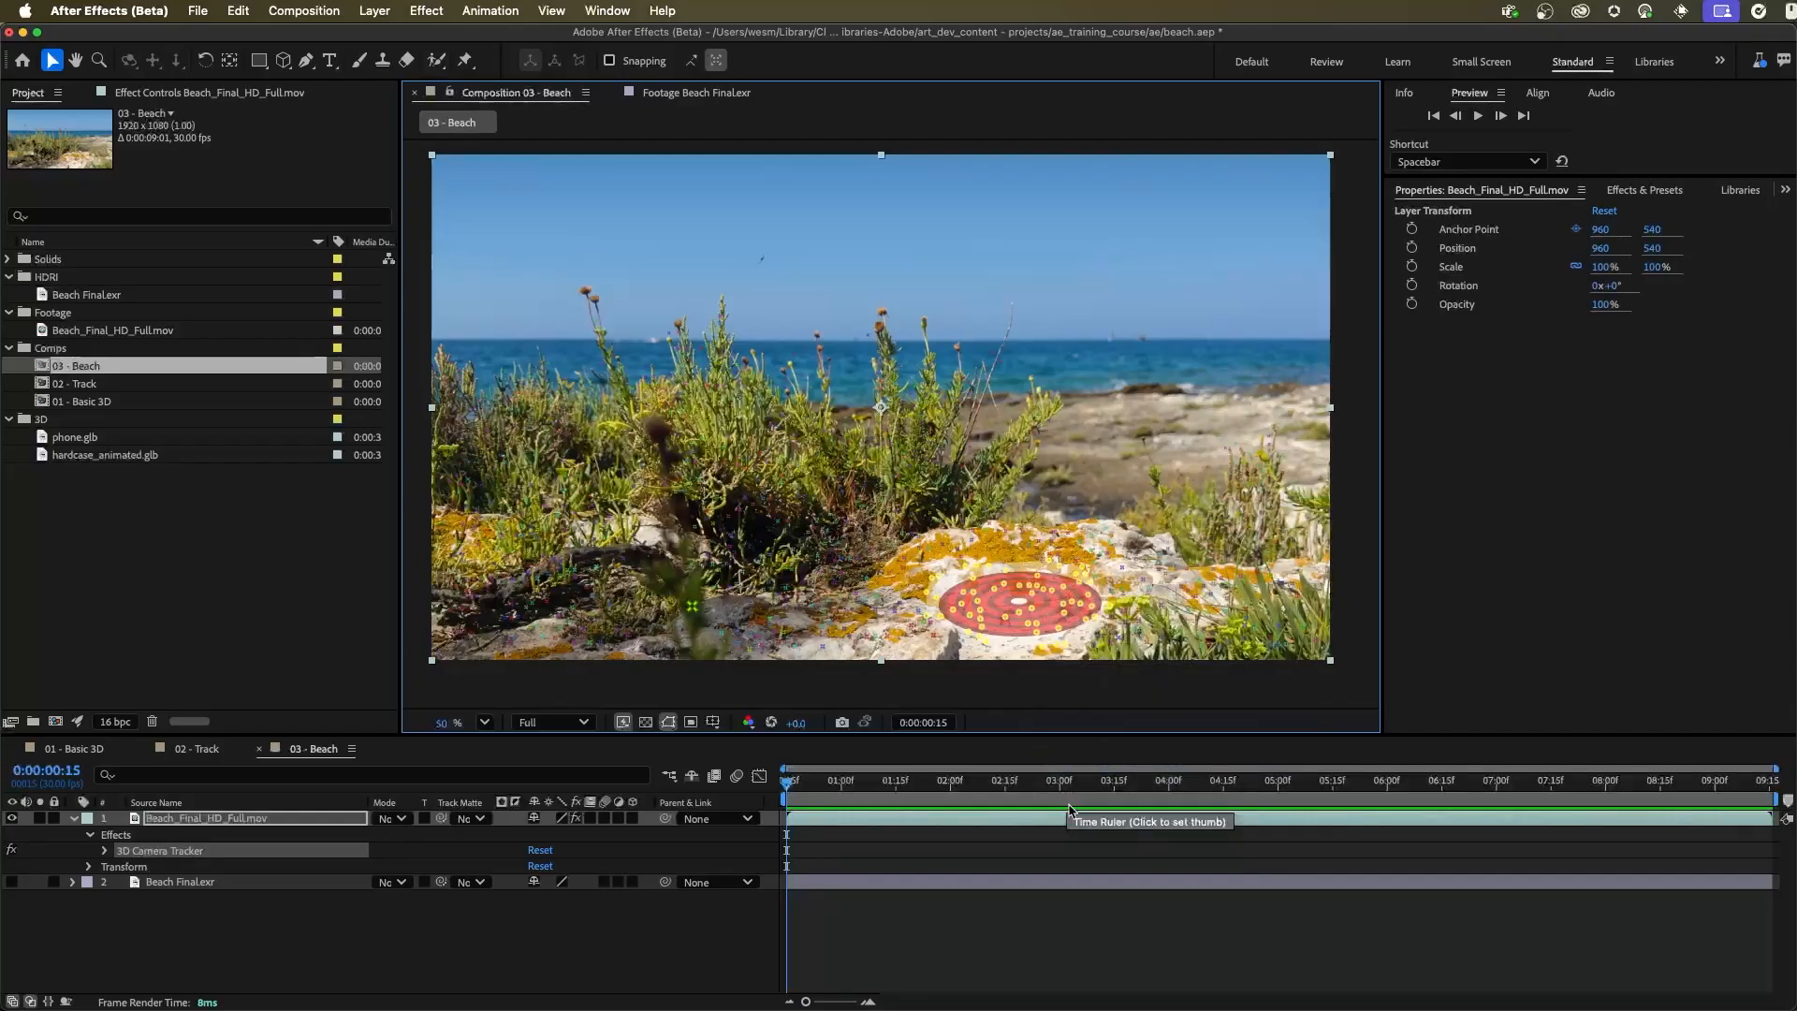
Create a null and camera from the selected track points and inspect both new layers
right_click(1036, 618)
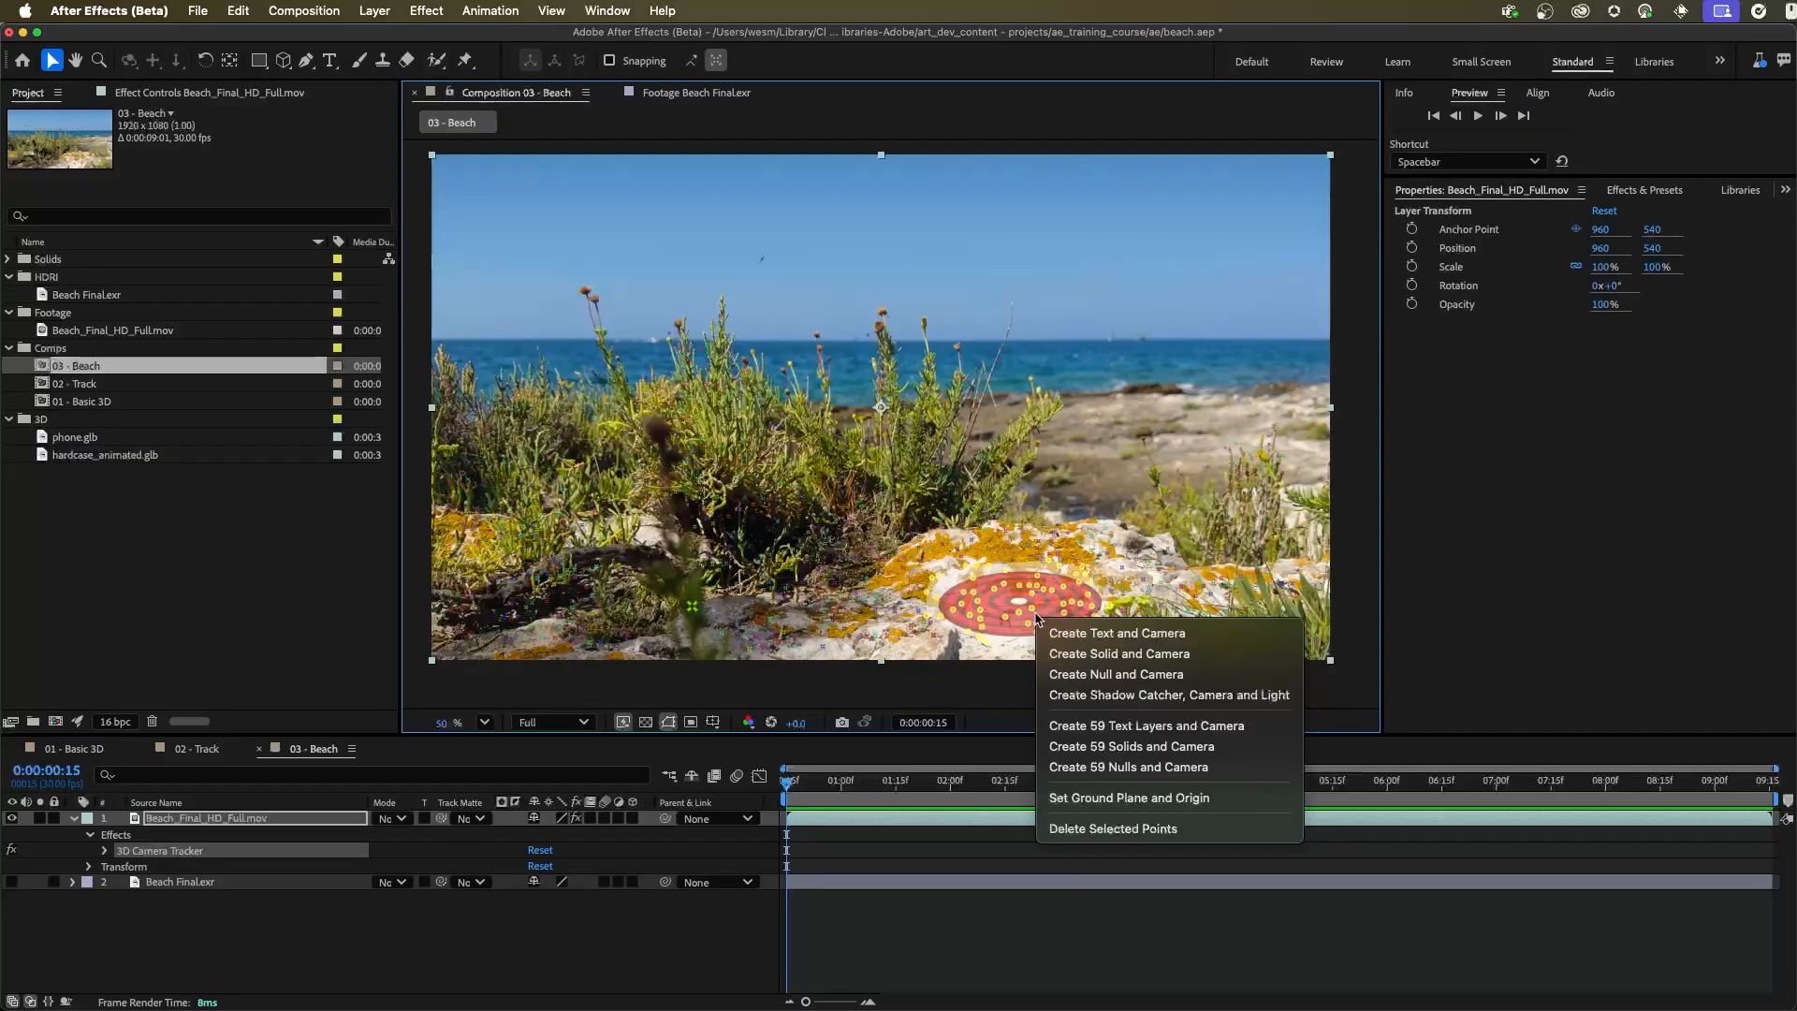
click(1149, 674)
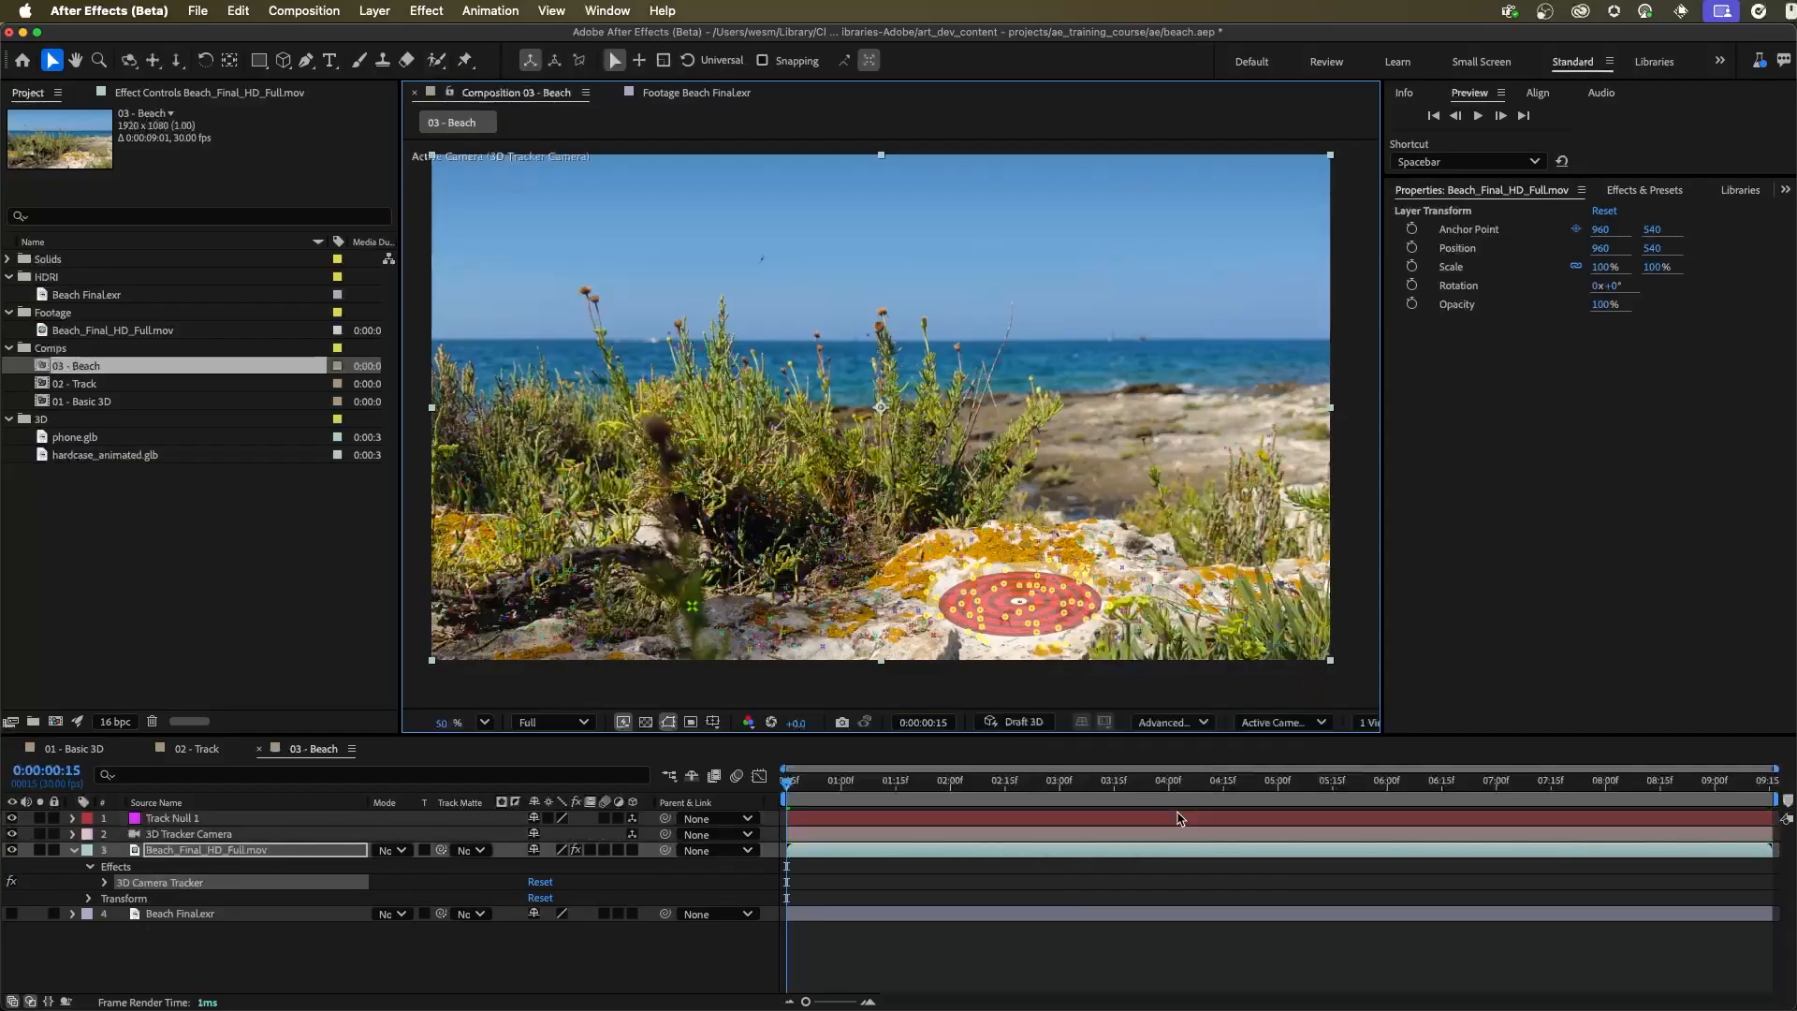
click(208, 819)
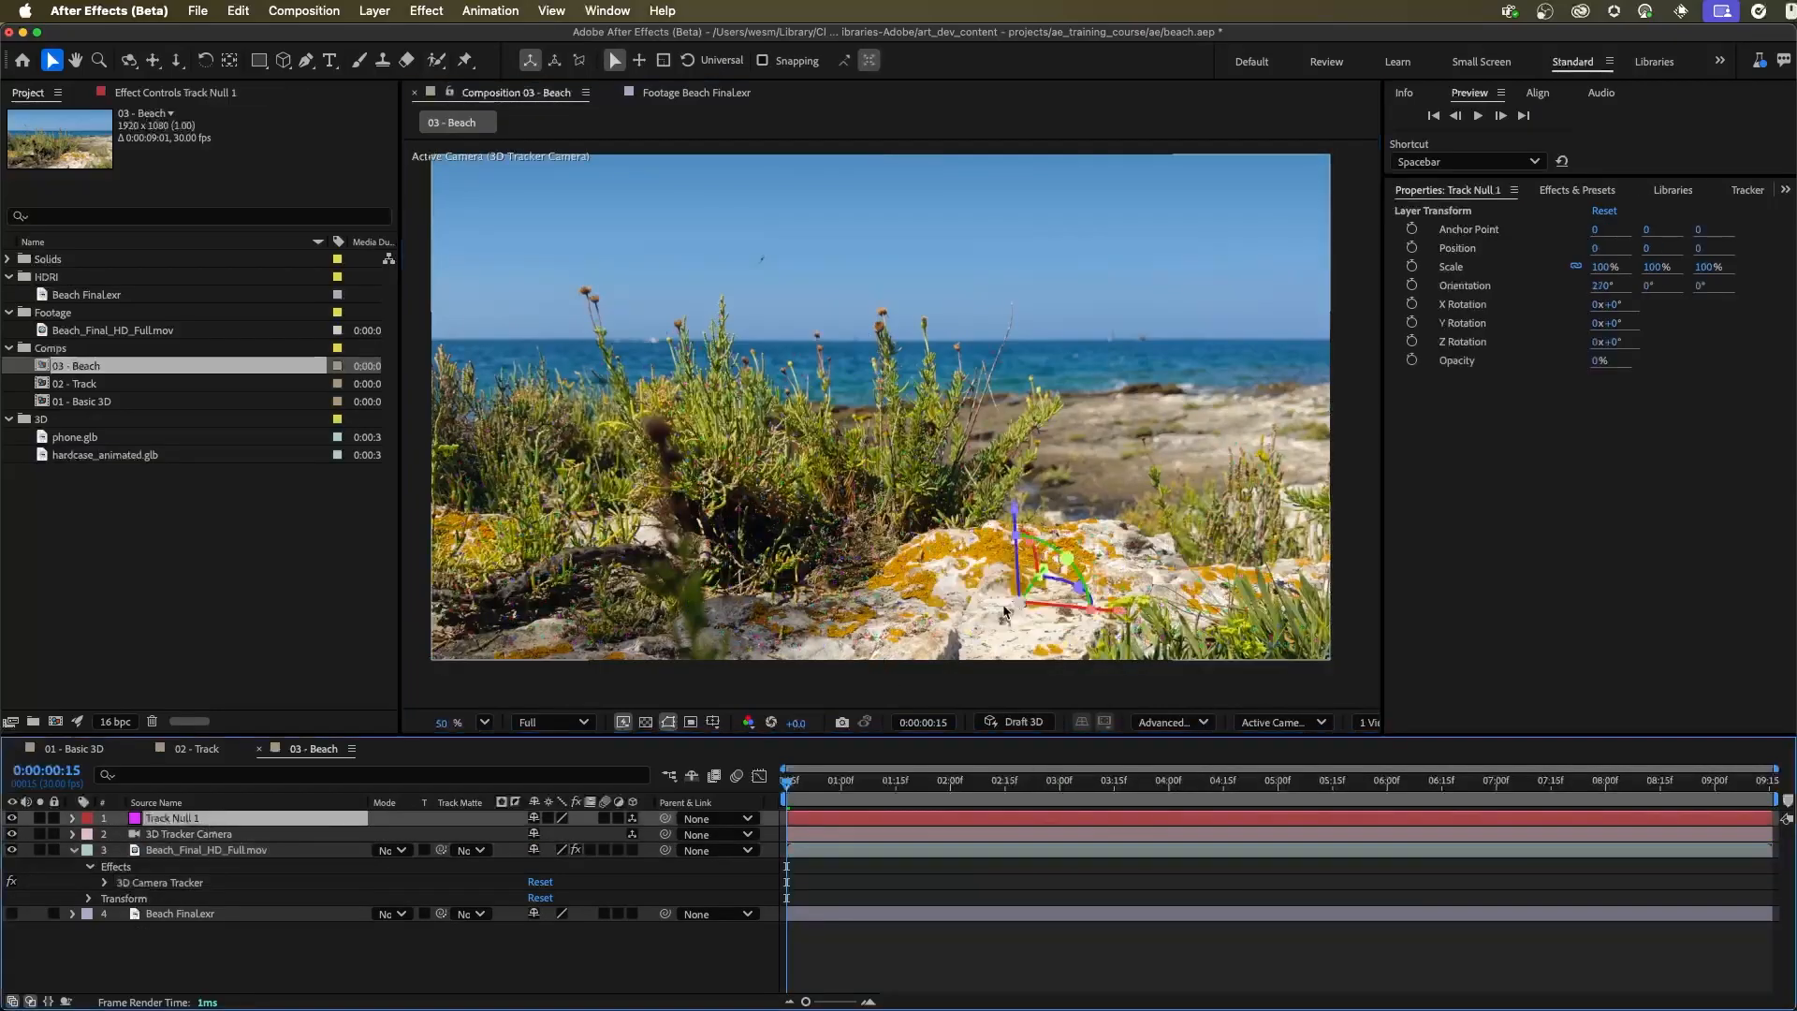
click(192, 833)
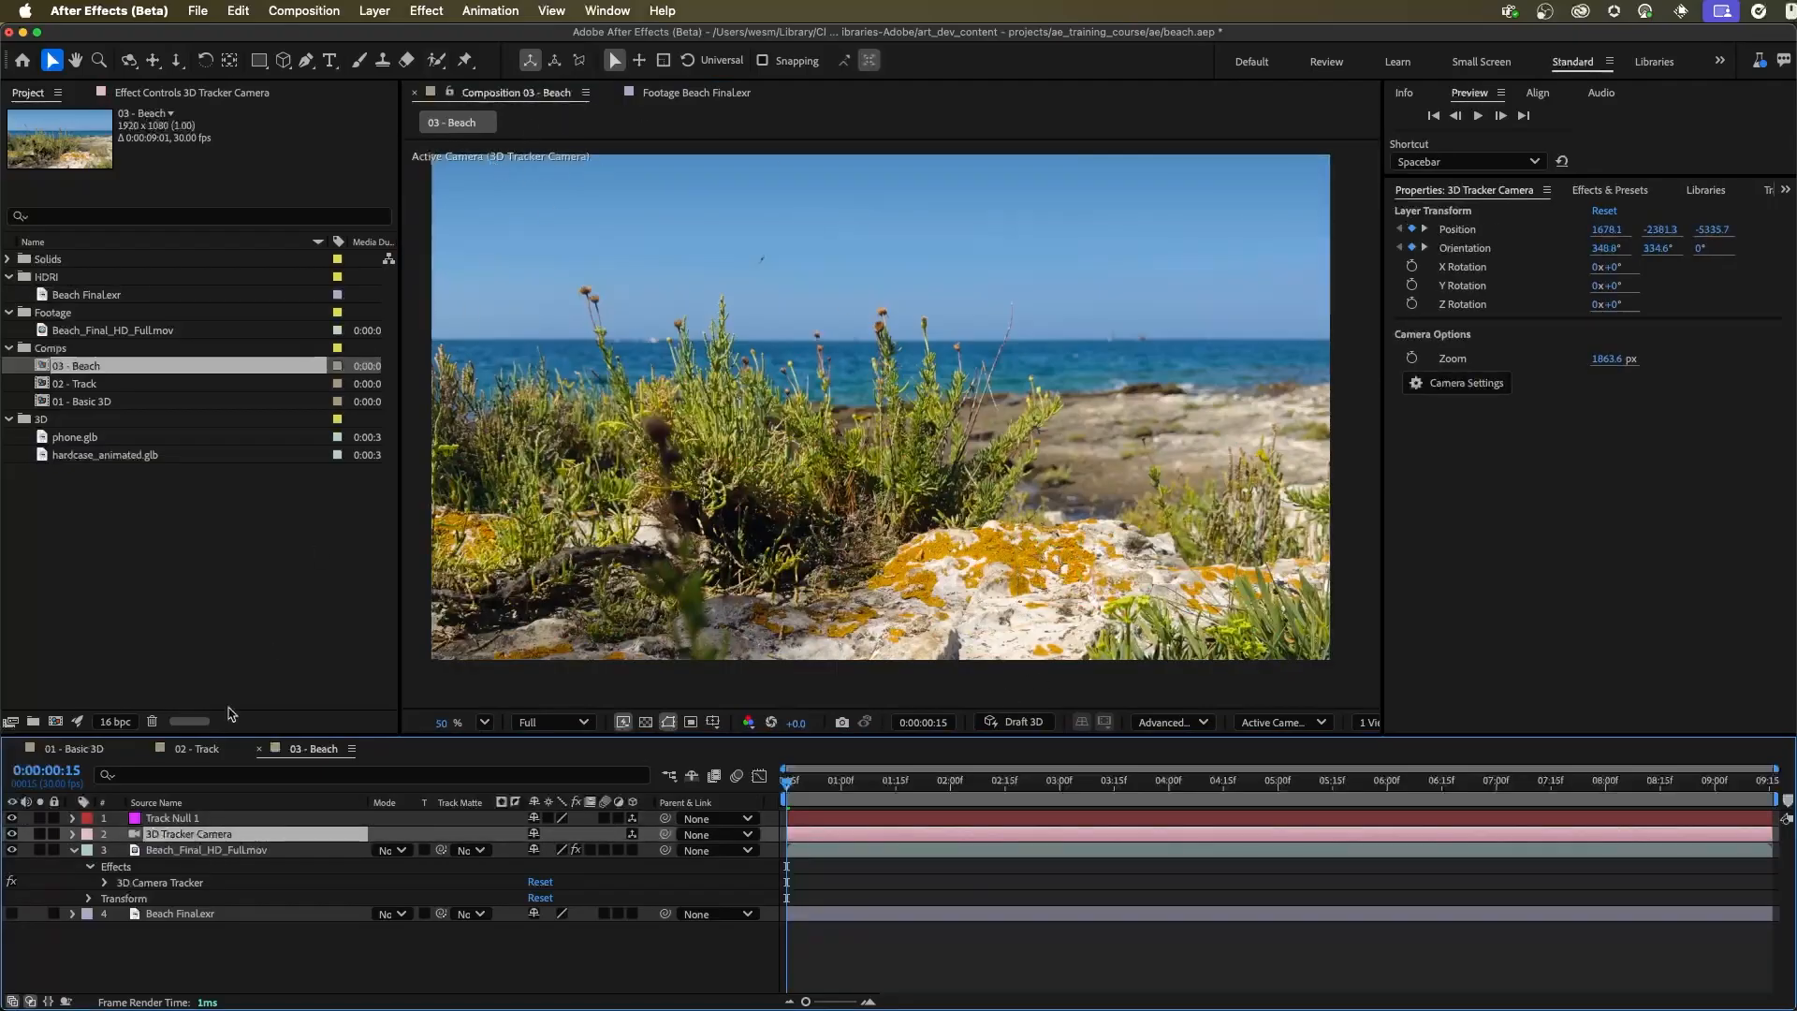
Check how Track Null 1 sticks to the rock by scrubbing to about 0:00:05:28 and previewing the composition
click(1280, 722)
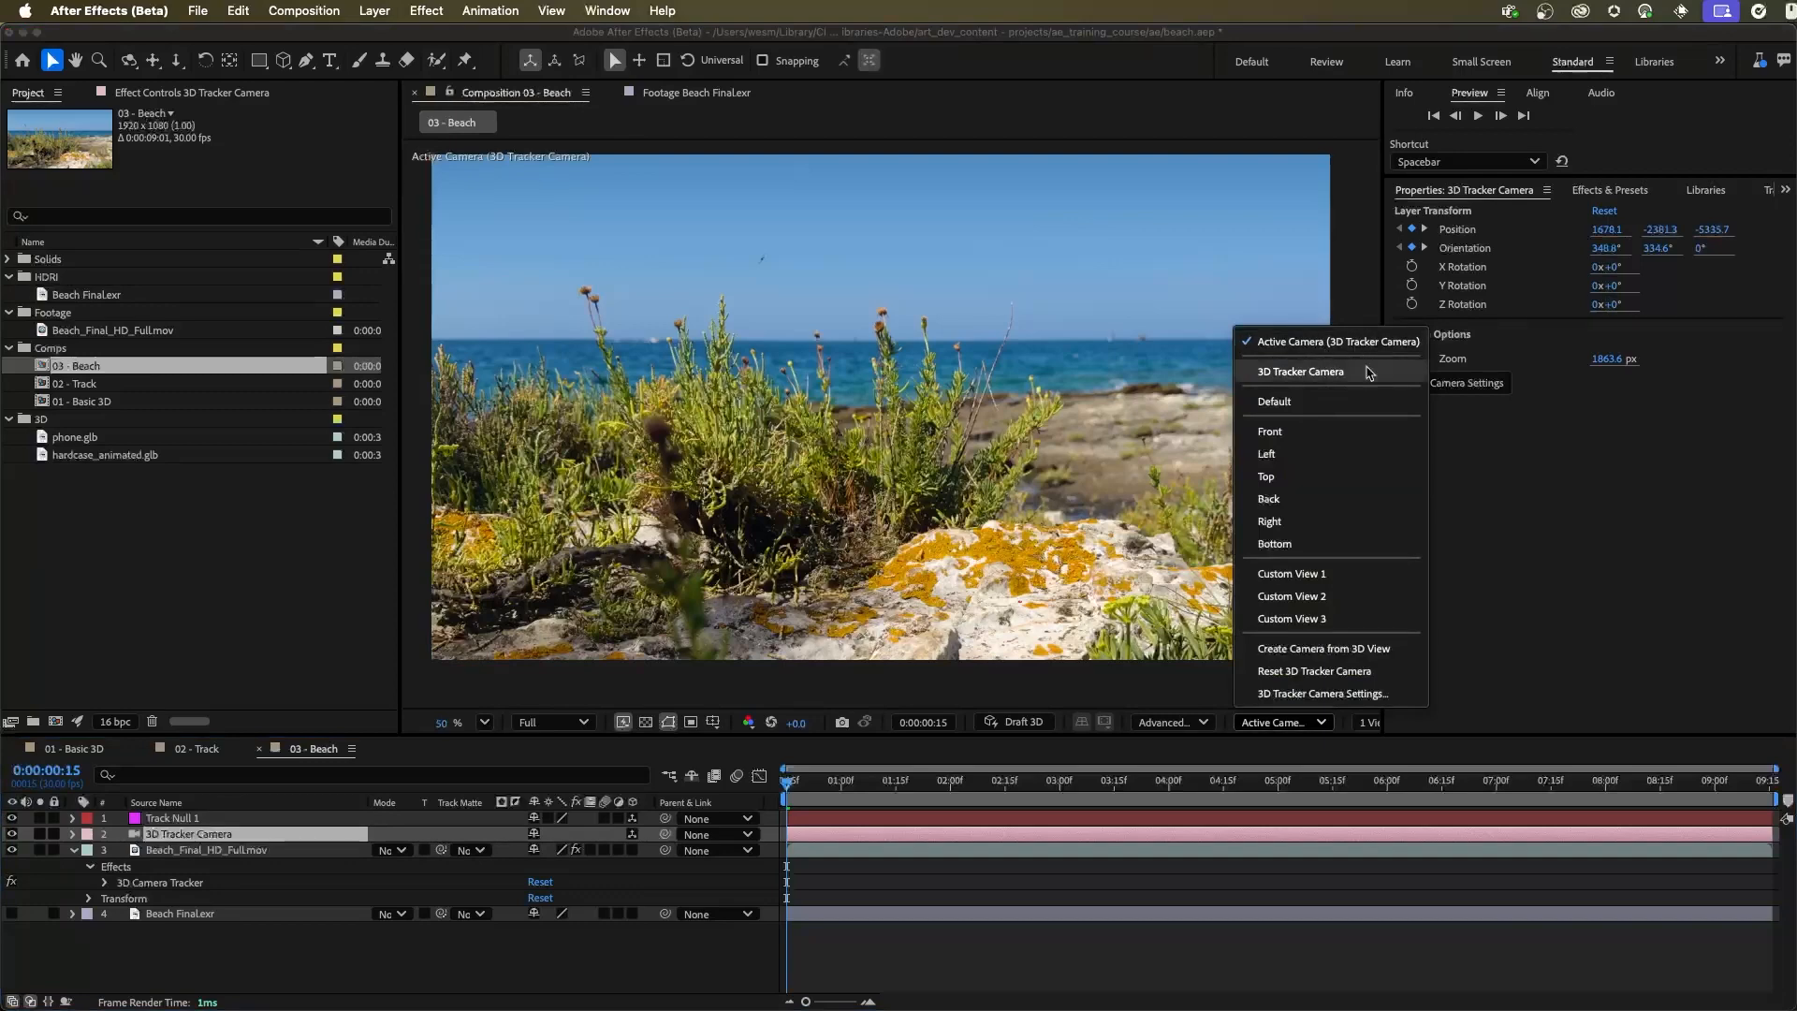
click(474, 700)
drag(805, 791, 1383, 800)
click(200, 818)
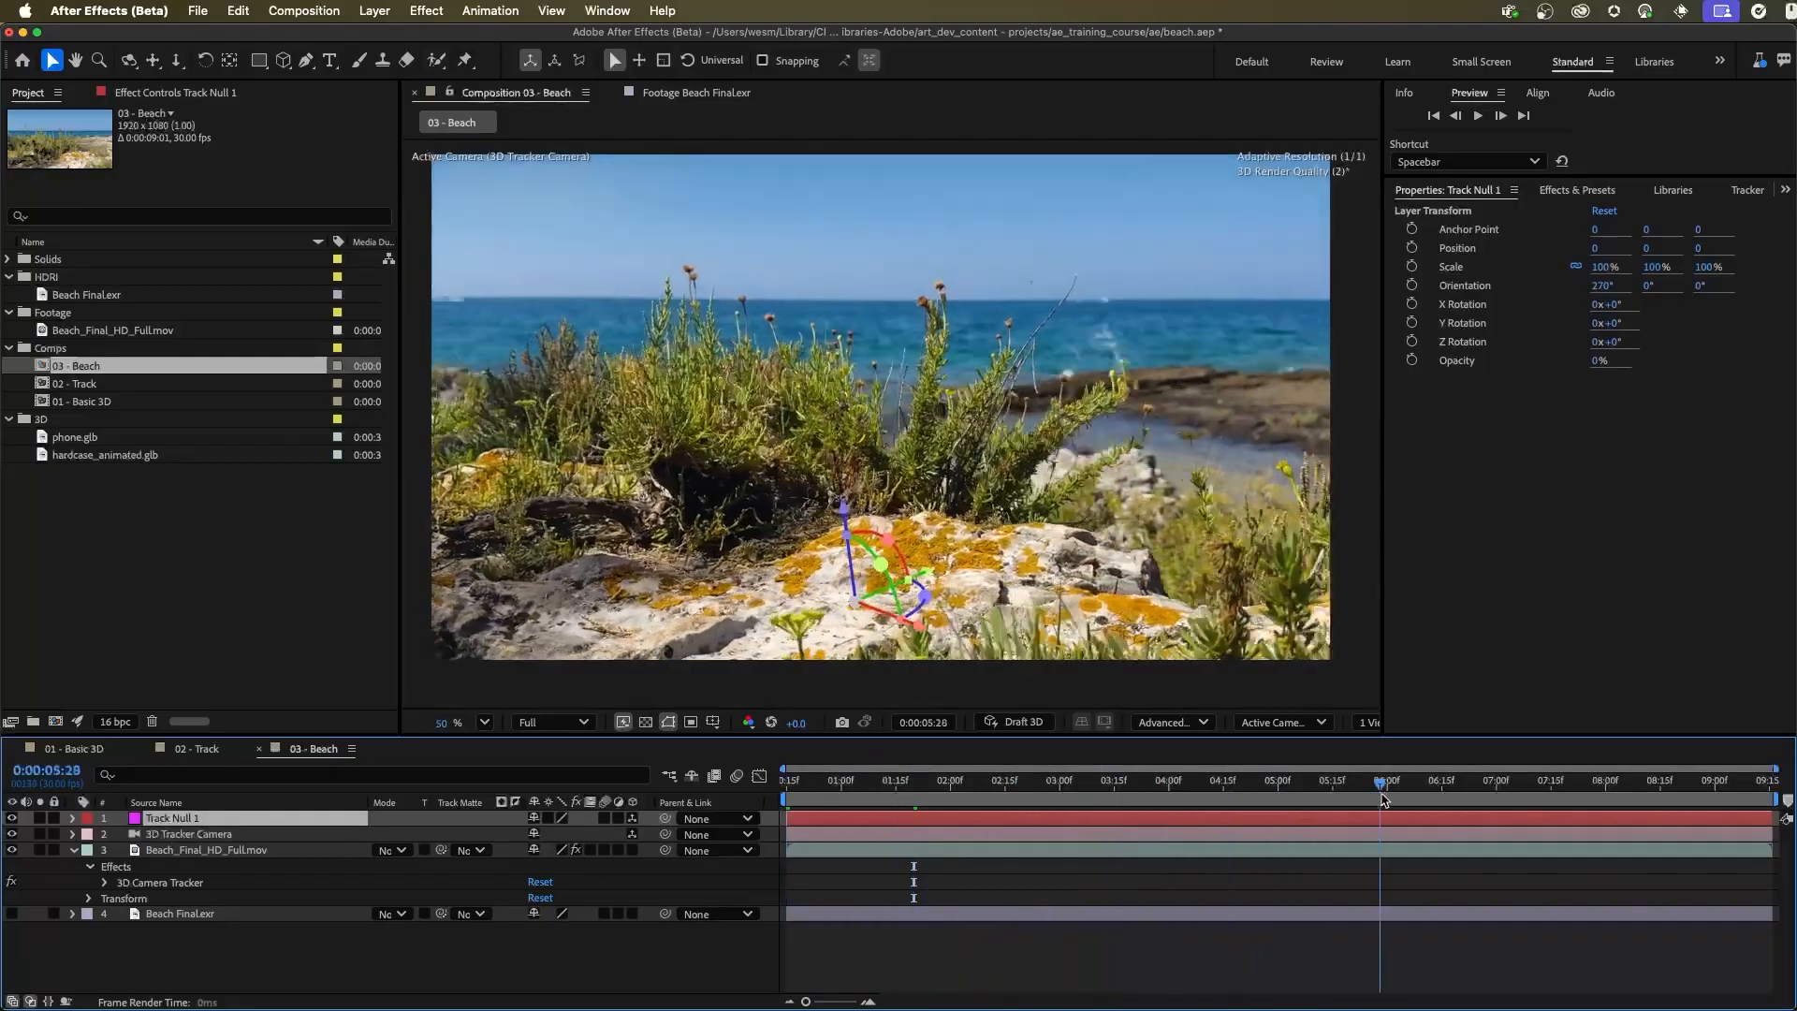
key(space)
key(space)
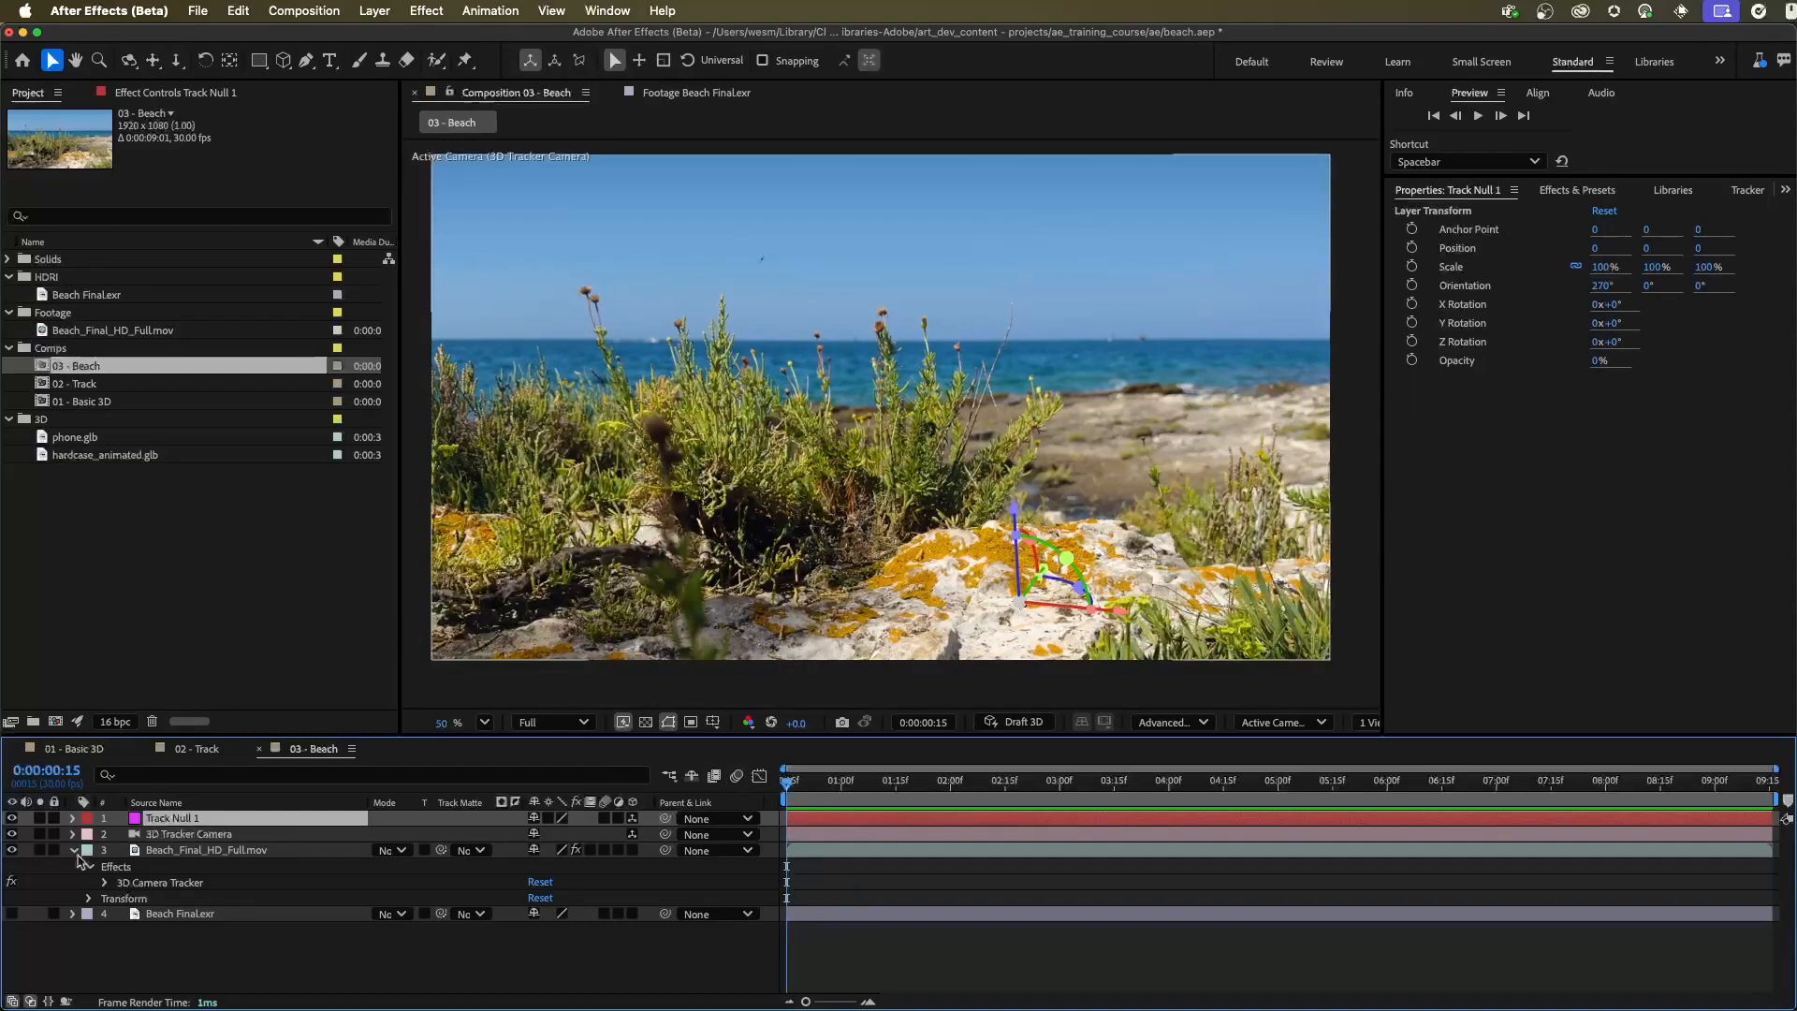
Add phone.glb to the 03 - Beach composition above the beach footage and parent it to Track Null 1
click(75, 850)
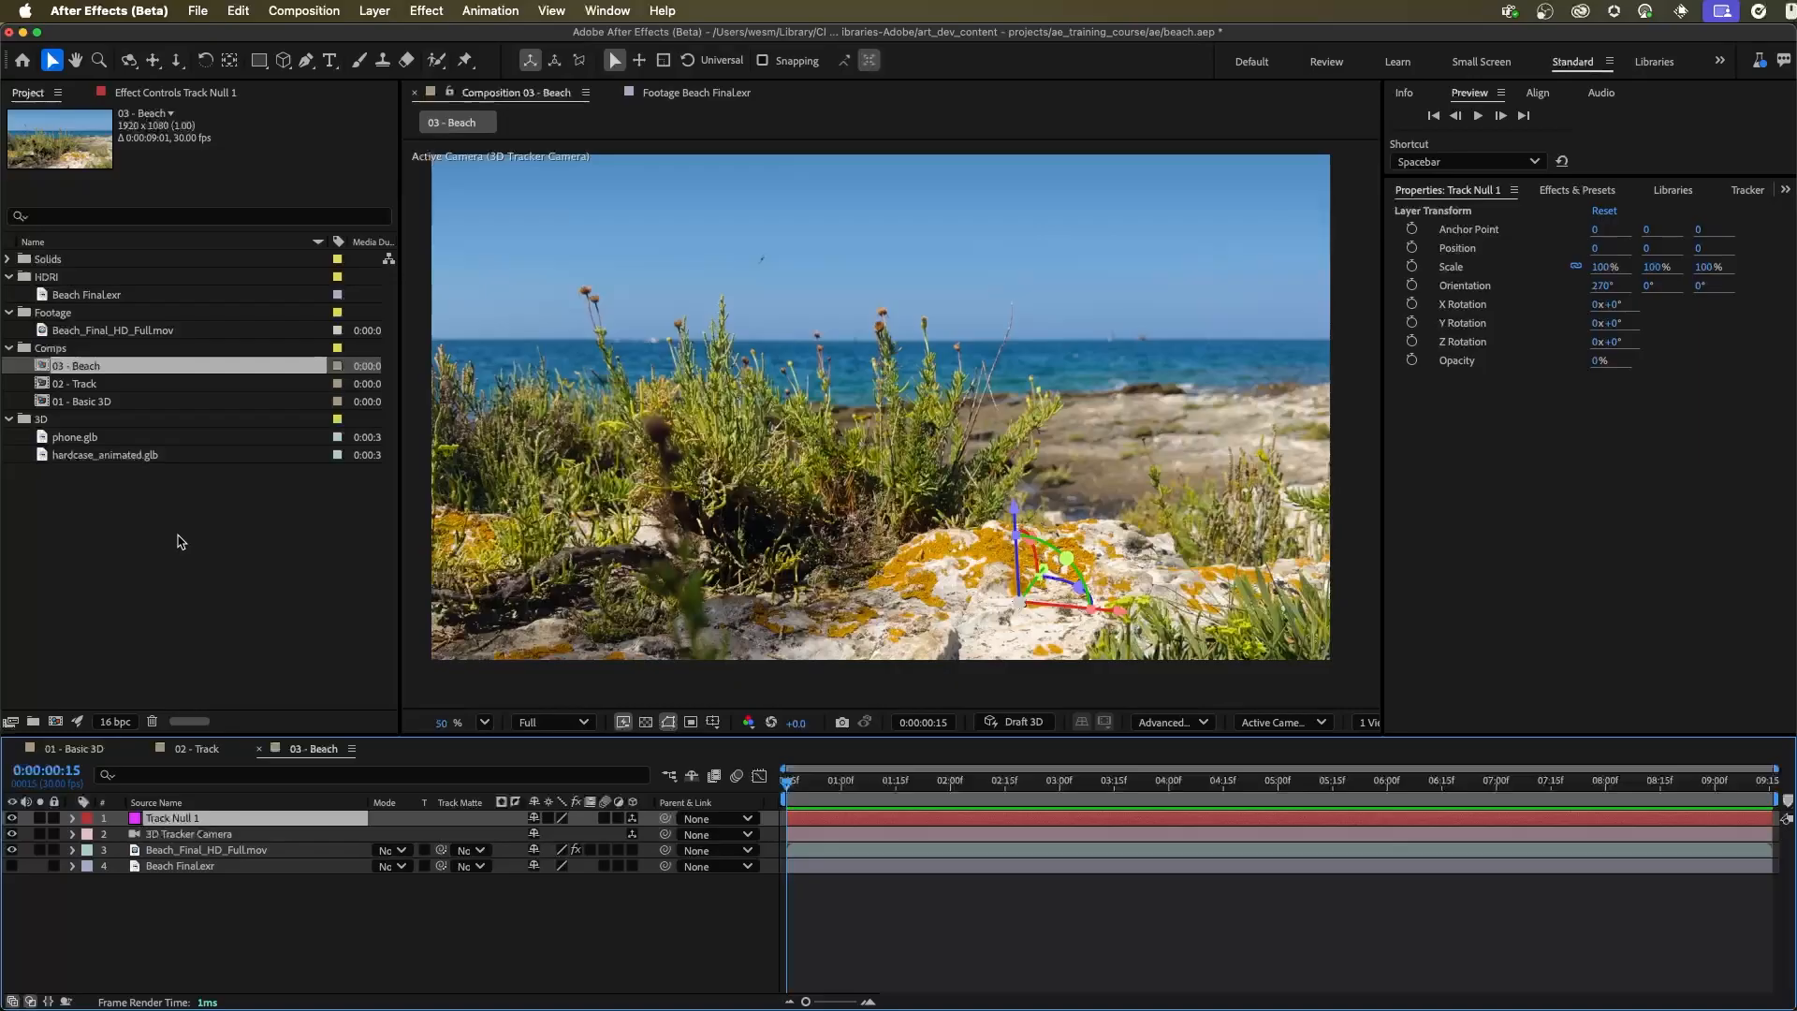
click(59, 493)
click(68, 440)
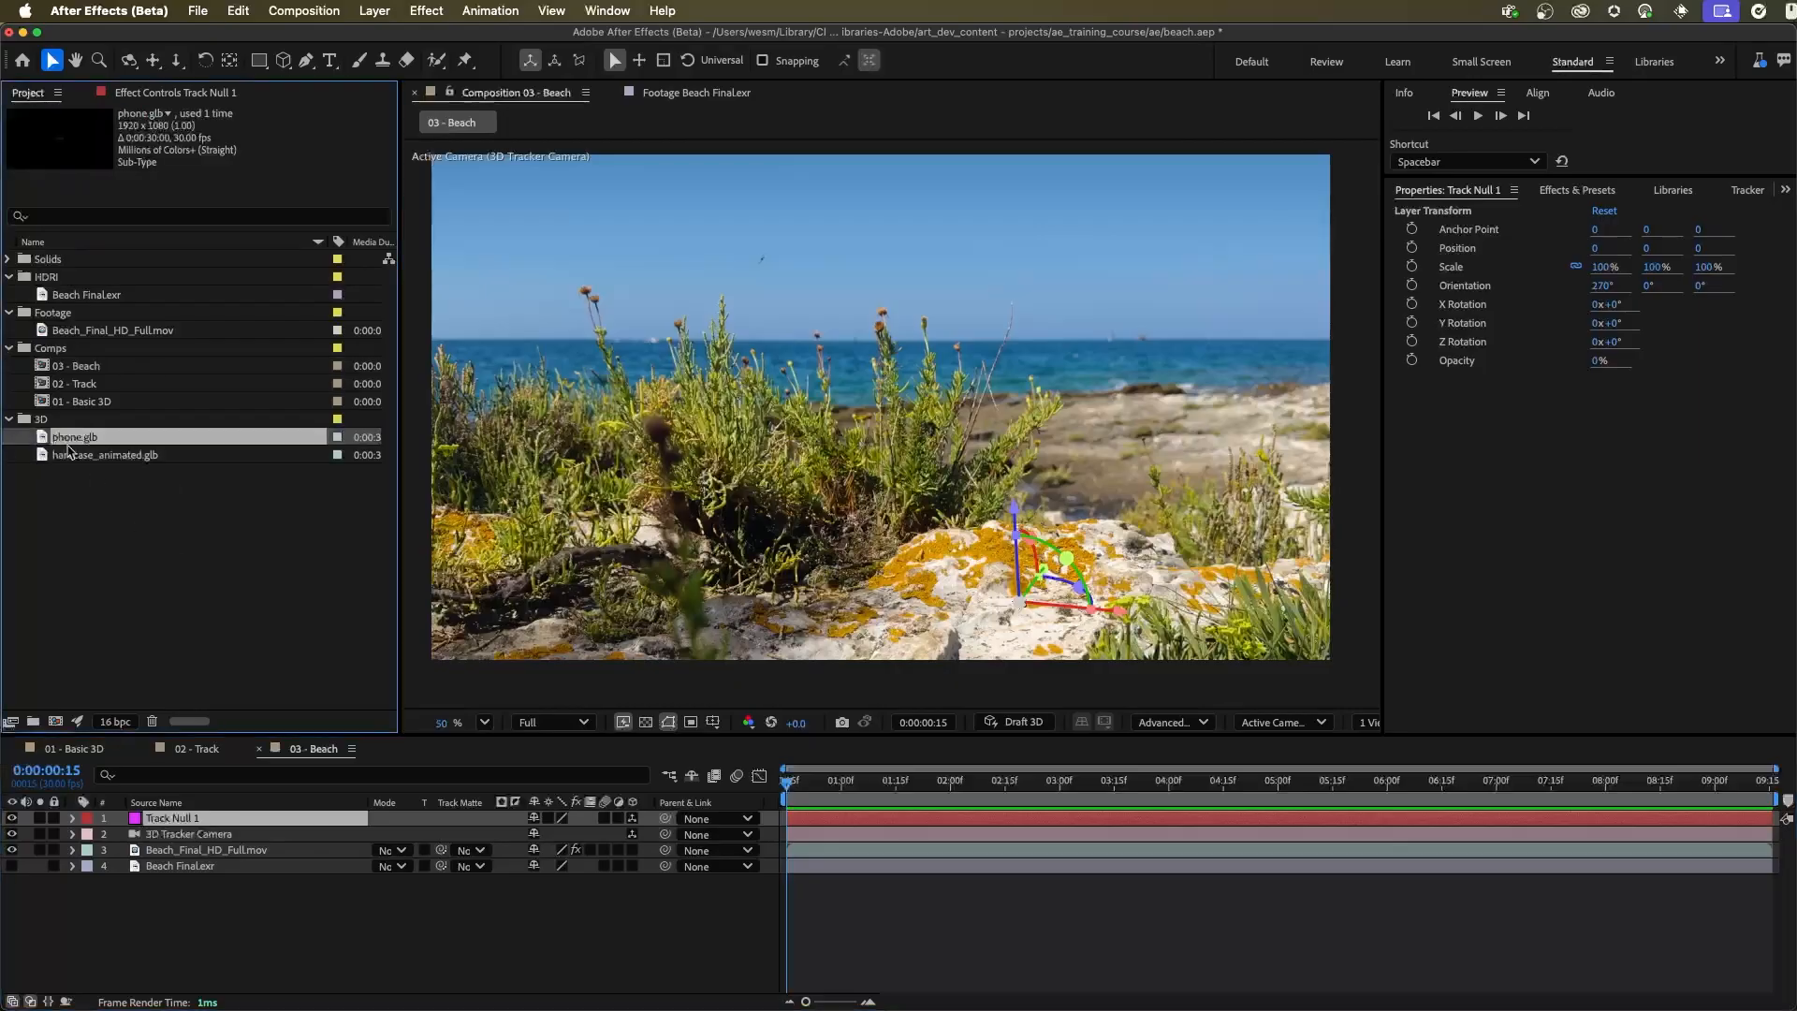
drag(70, 445, 214, 842)
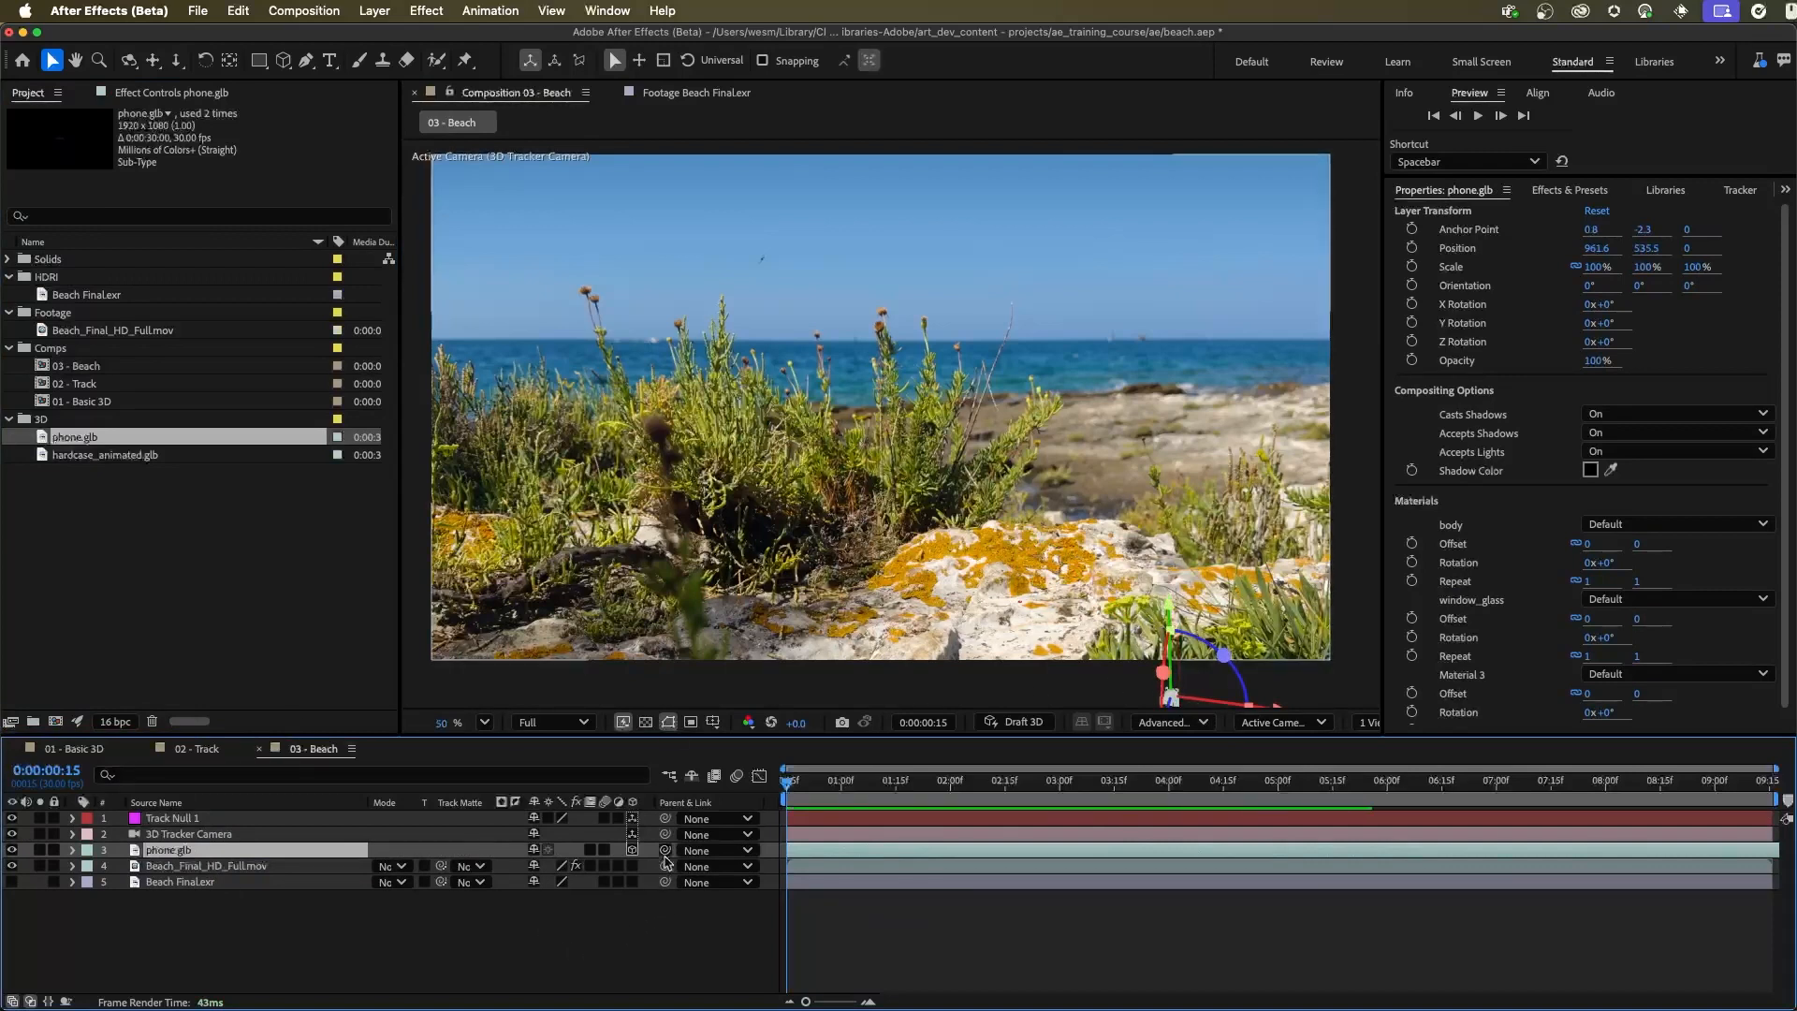
drag(665, 850, 191, 821)
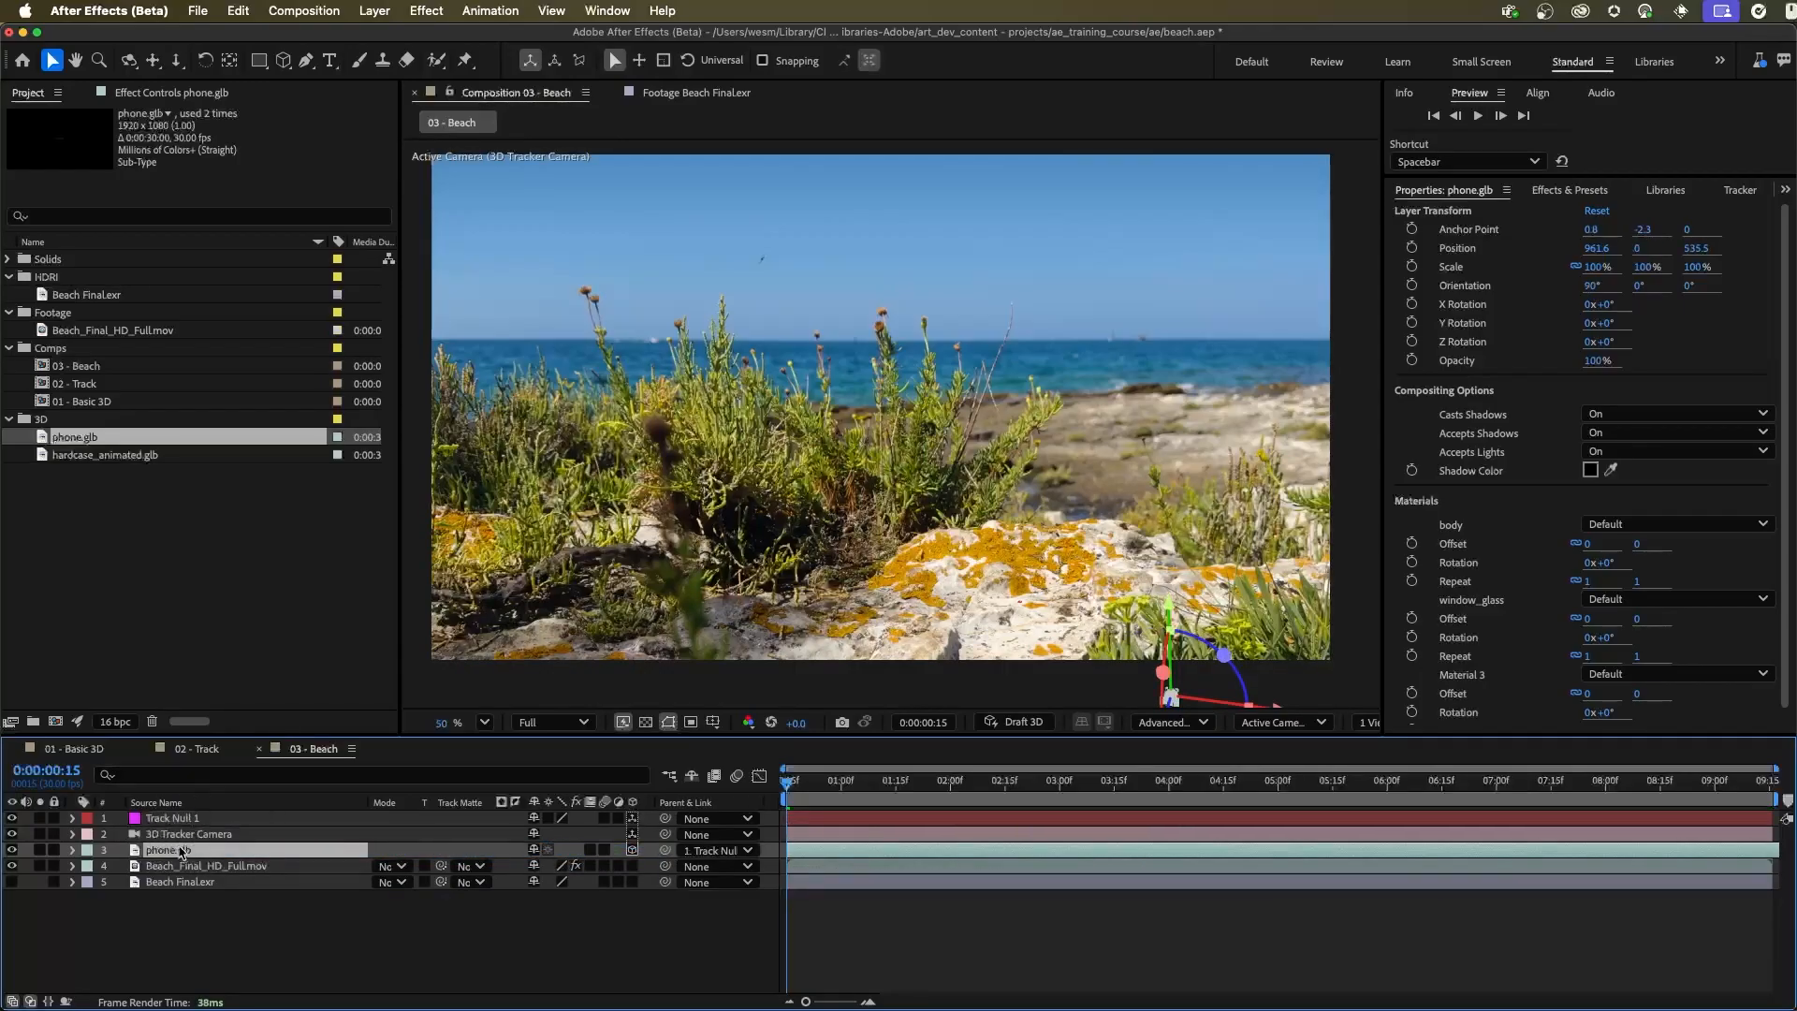
Set the Position of the phone.glb layer to 0, 0, 0
key(p)
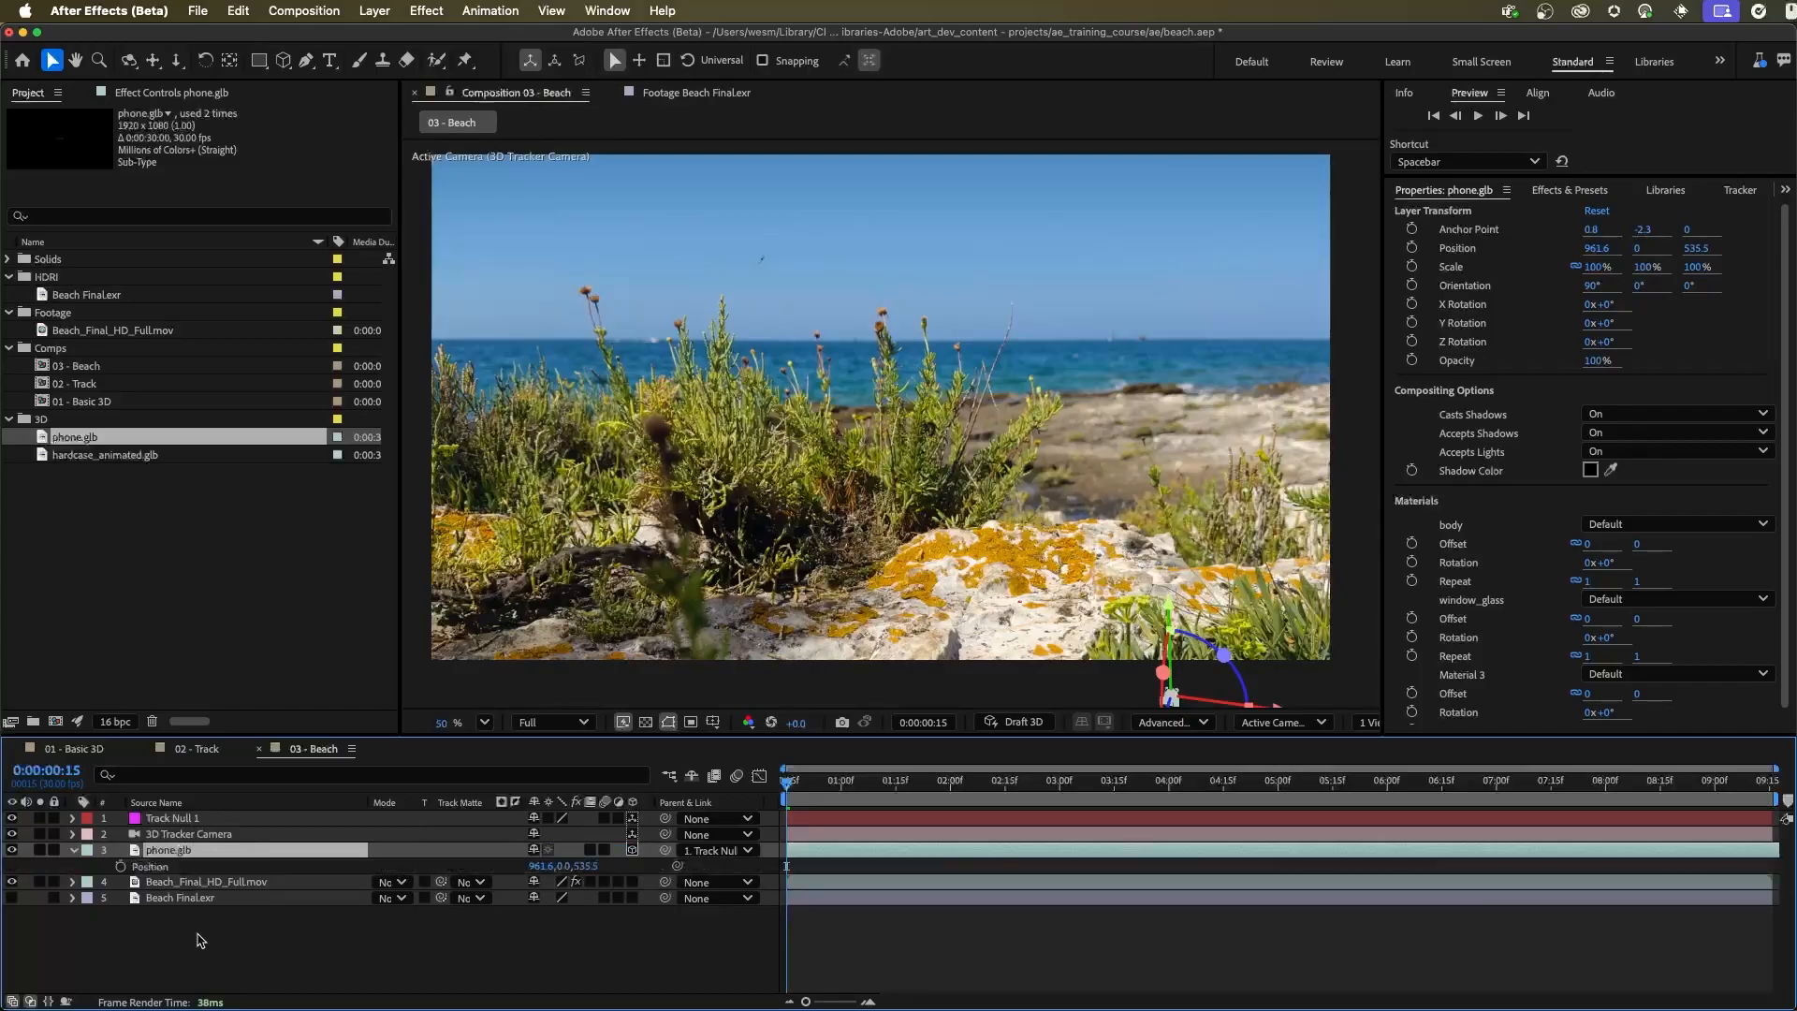
click(539, 867)
text(0)
key(Tab)
key(Tab)
text(0)
key(Return)
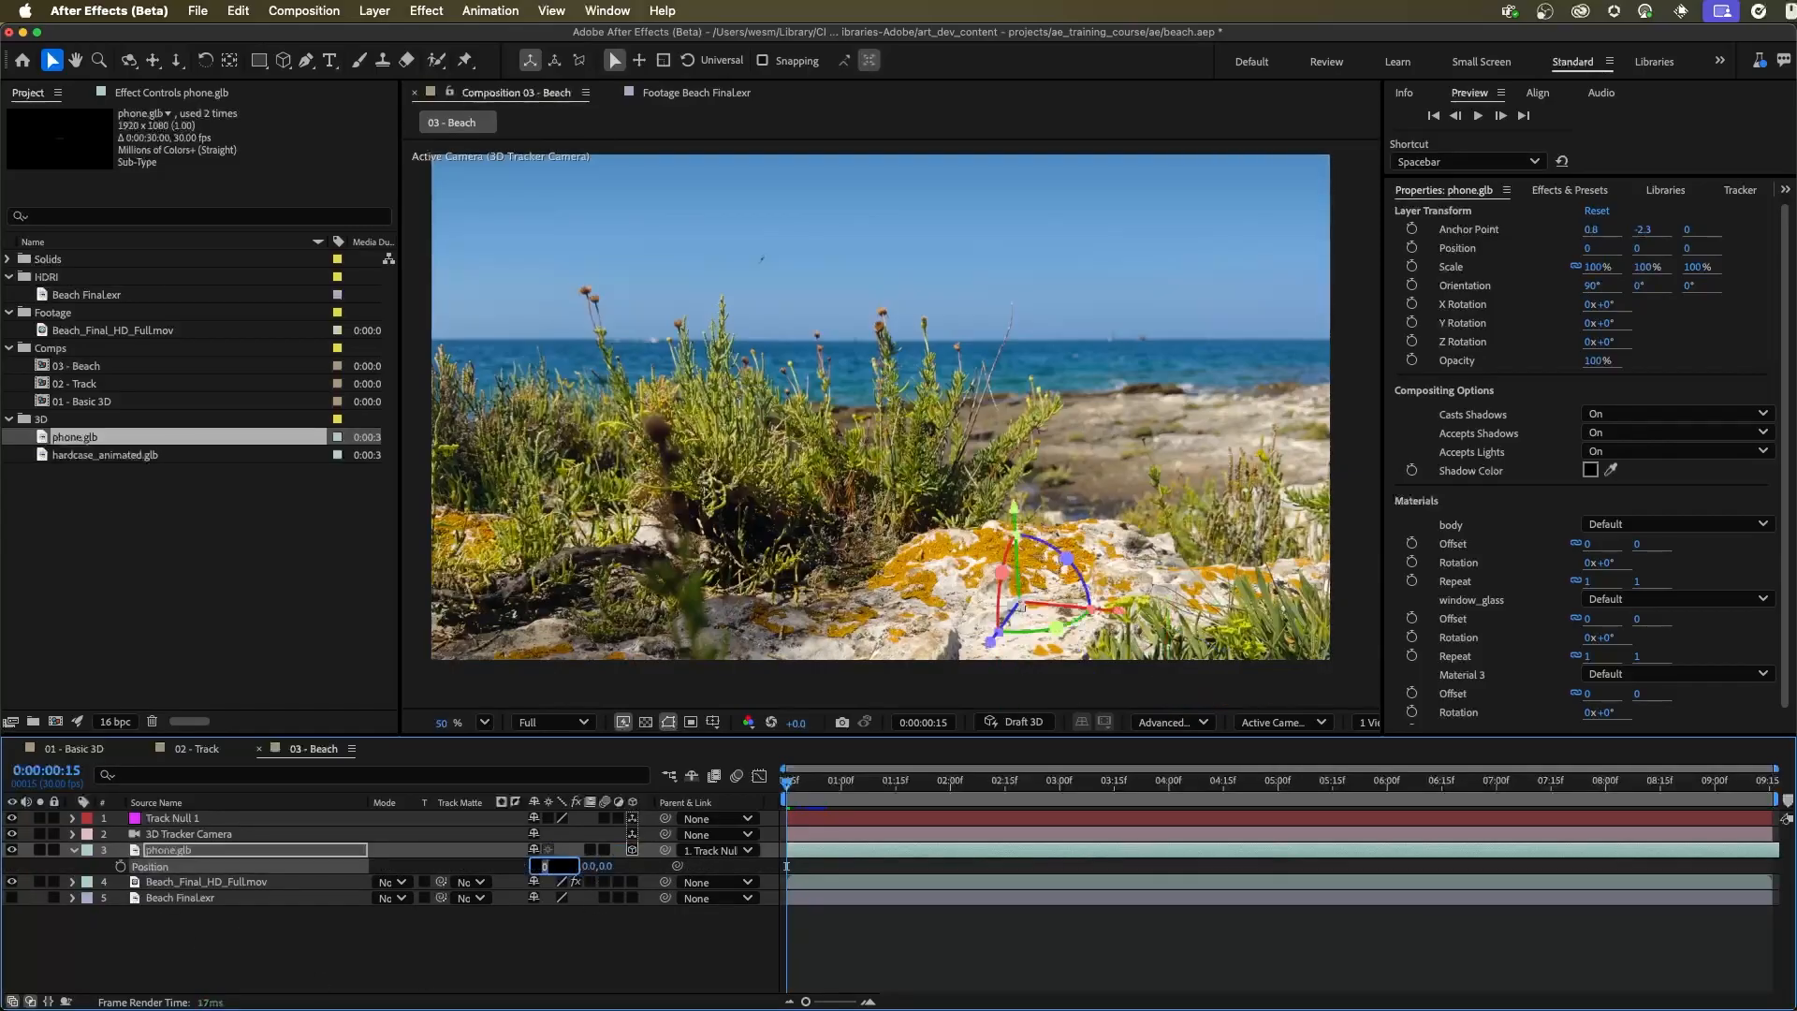
click(606, 992)
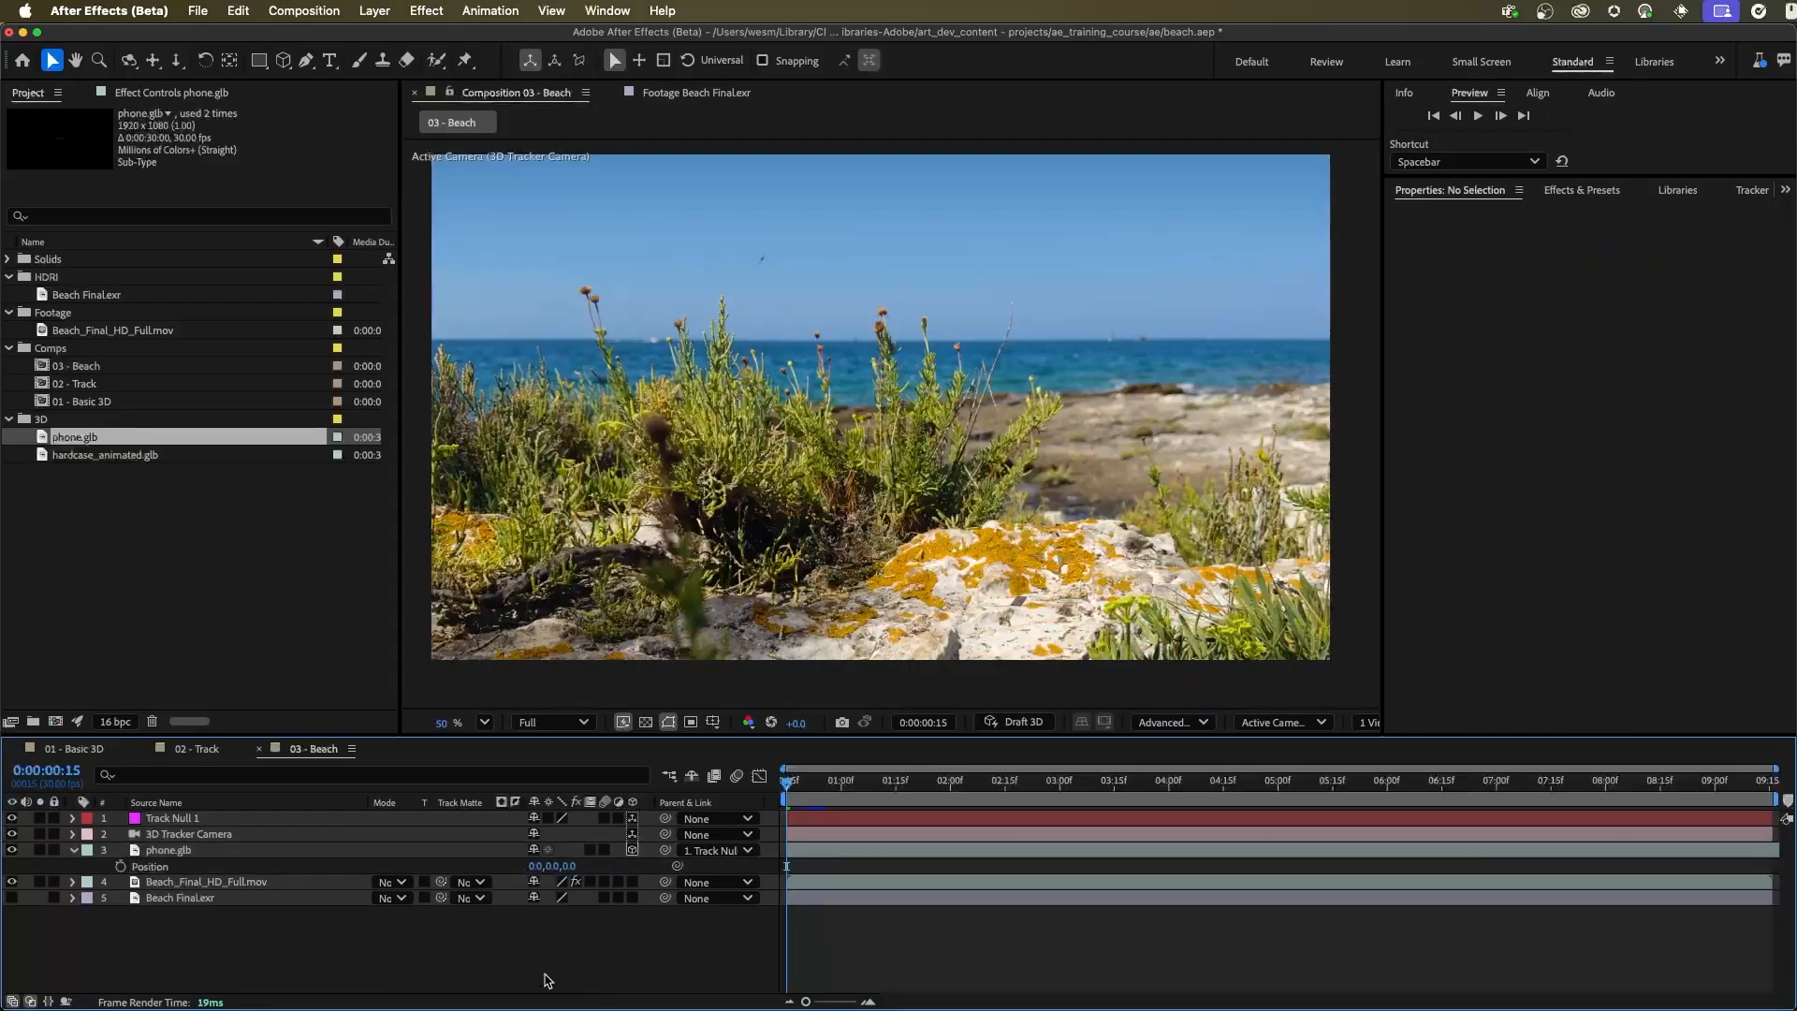
Widen the composition viewer, show two views, and frame the phone.glb layer closely in the Top view
click(171, 852)
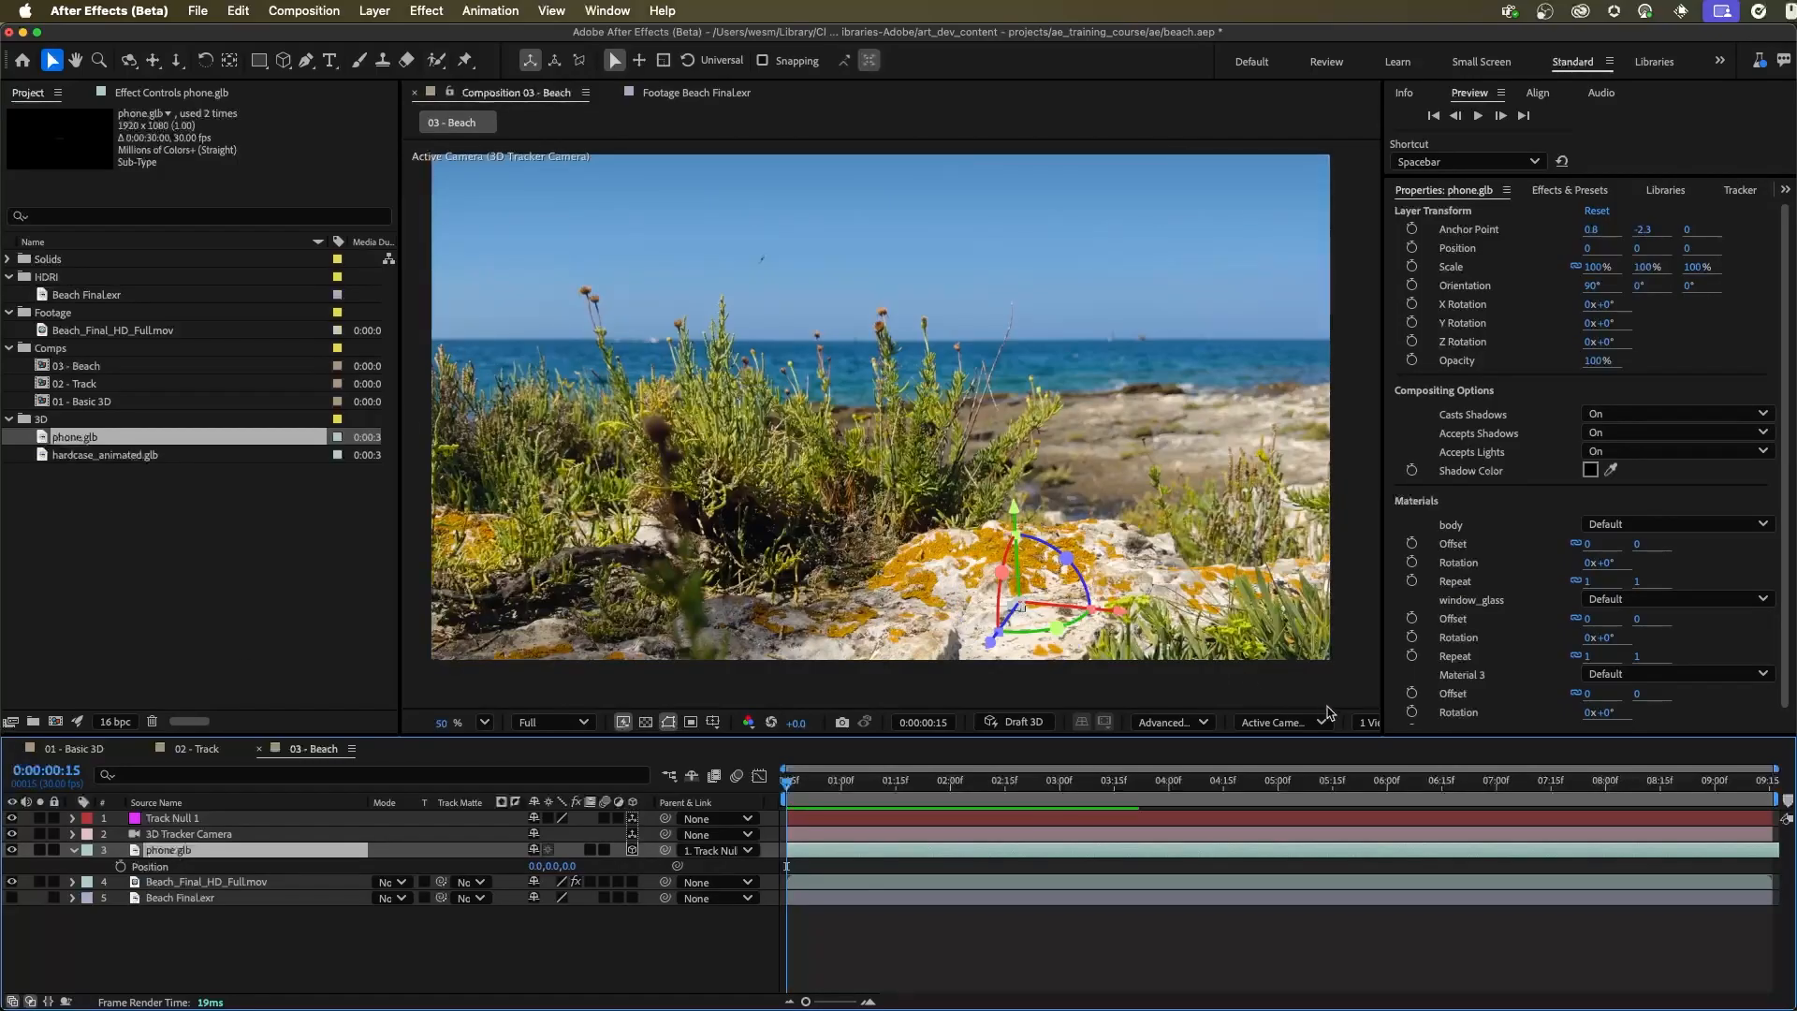
drag(1383, 647, 1448, 647)
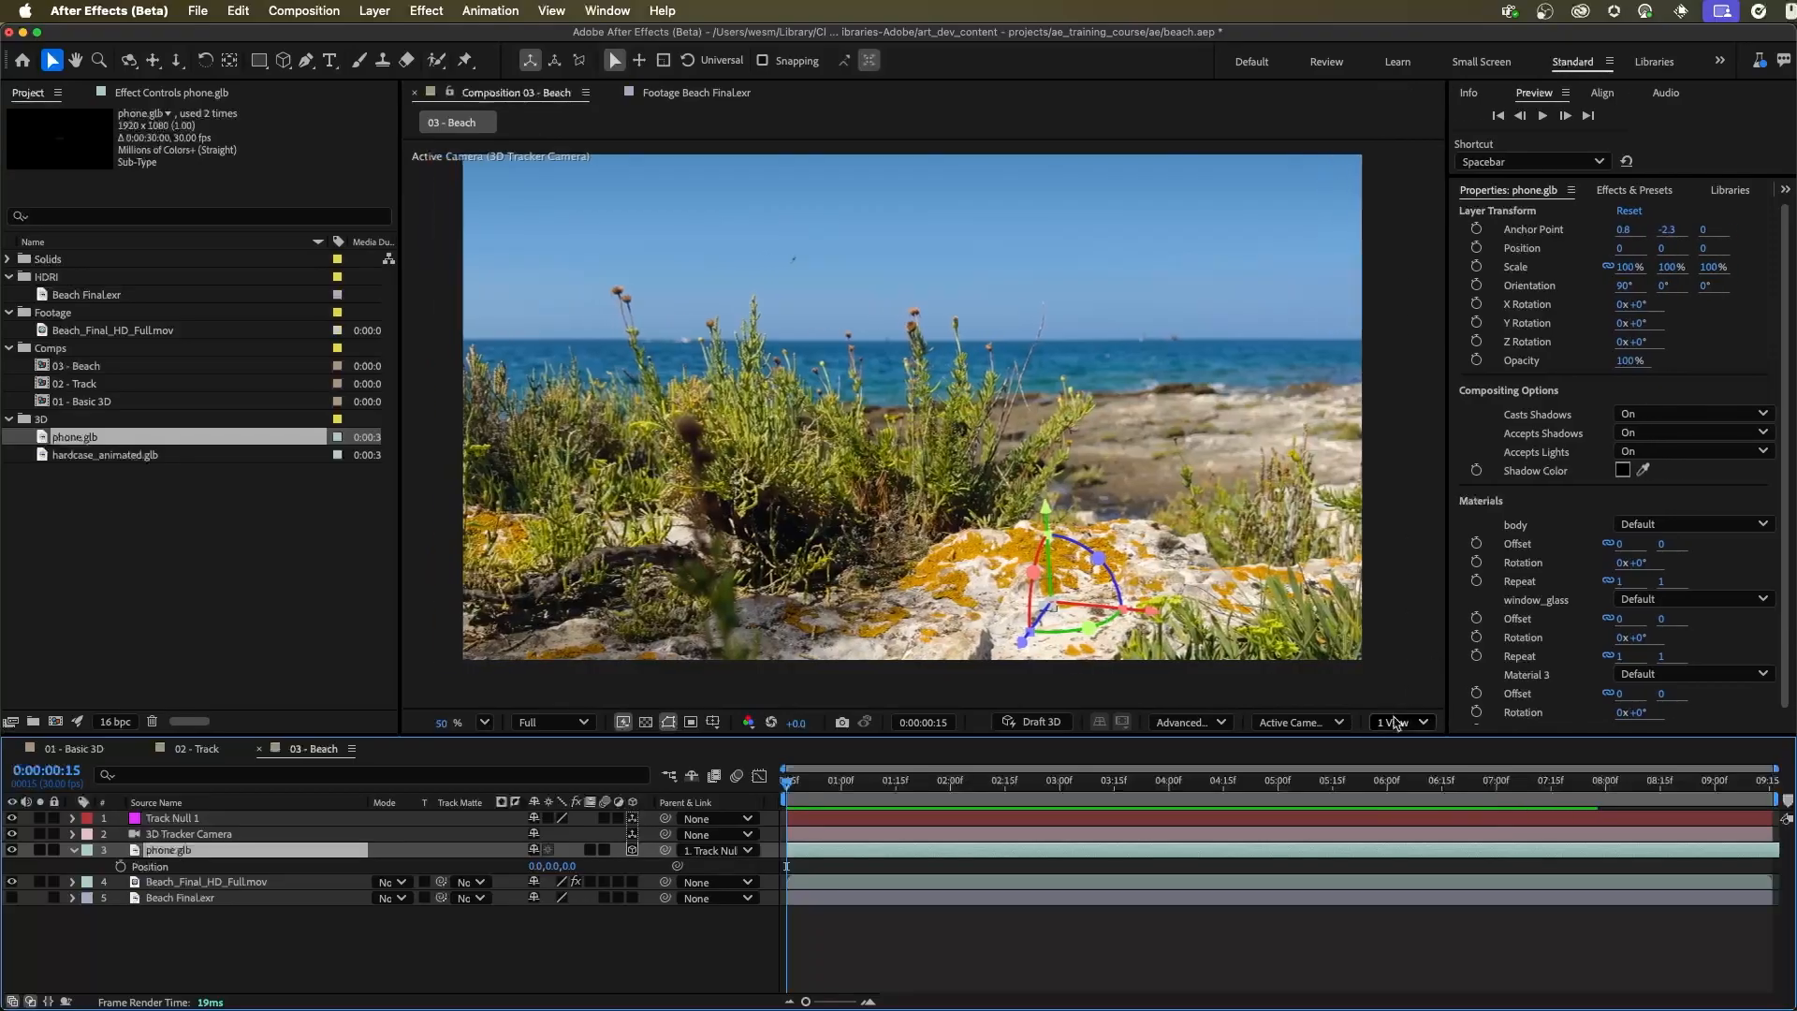
click(1394, 722)
click(1396, 784)
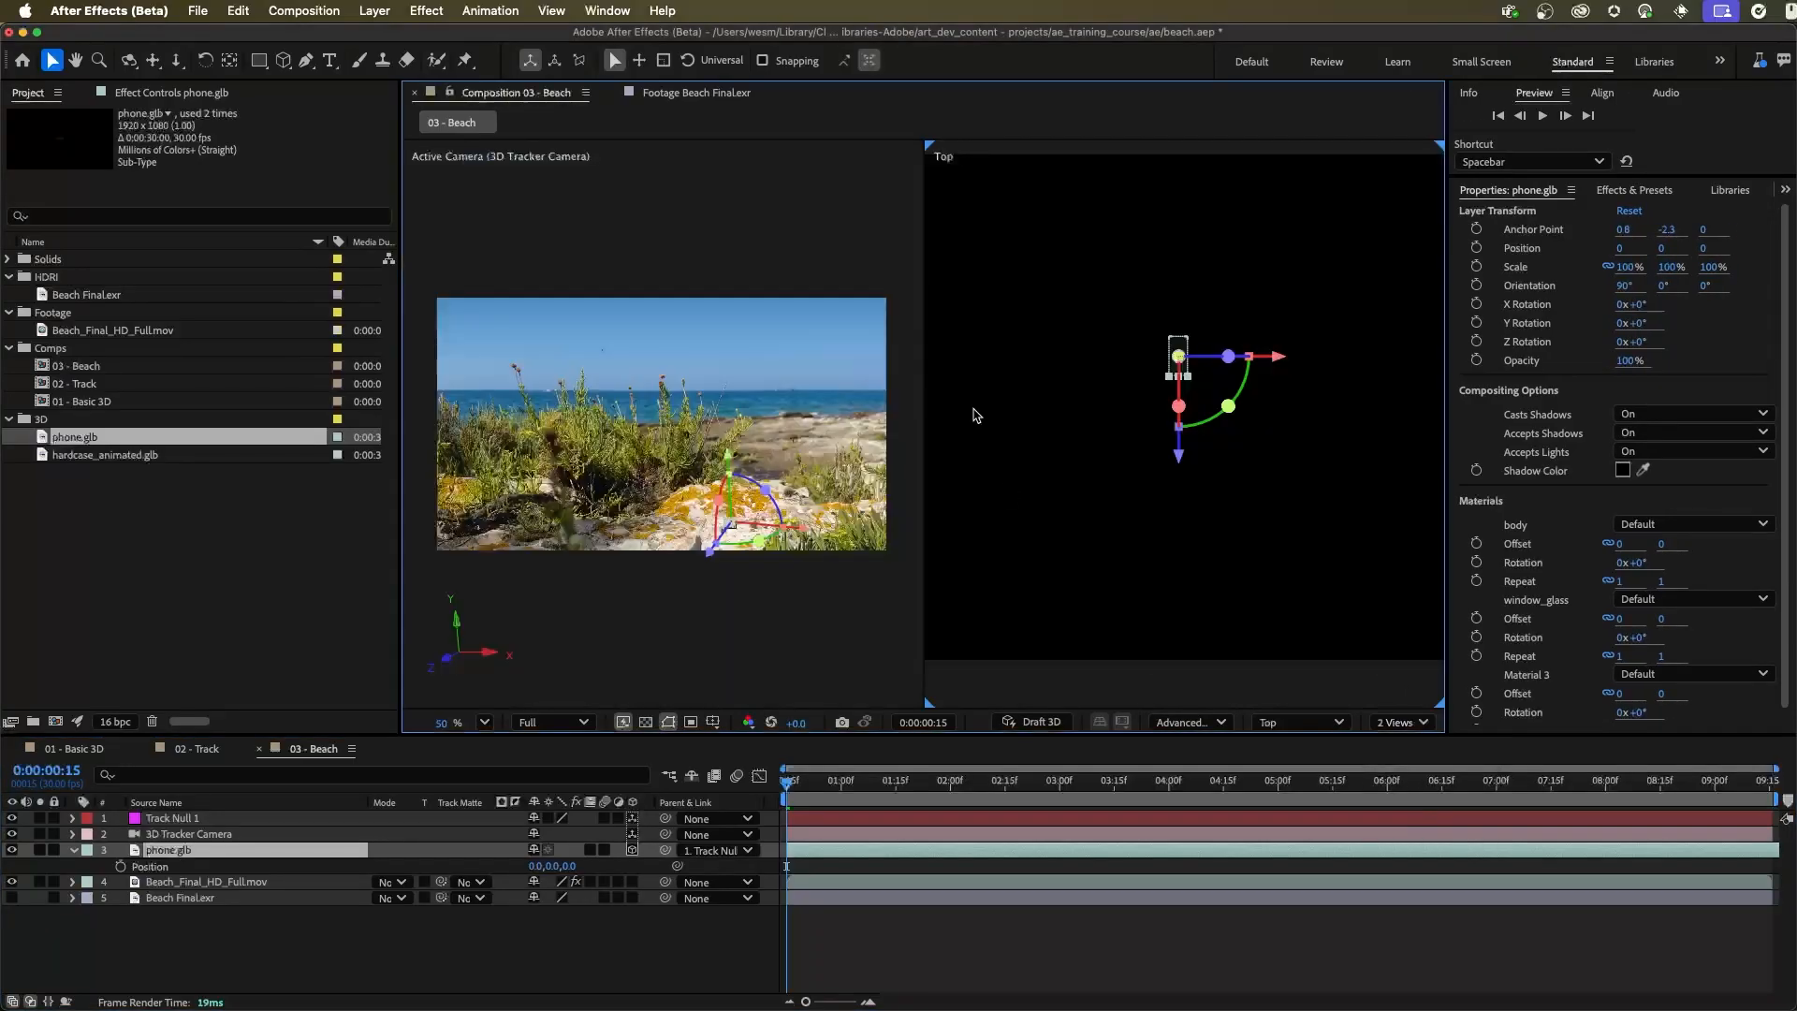
drag(1174, 407, 1256, 386)
drag(1256, 380, 1240, 350)
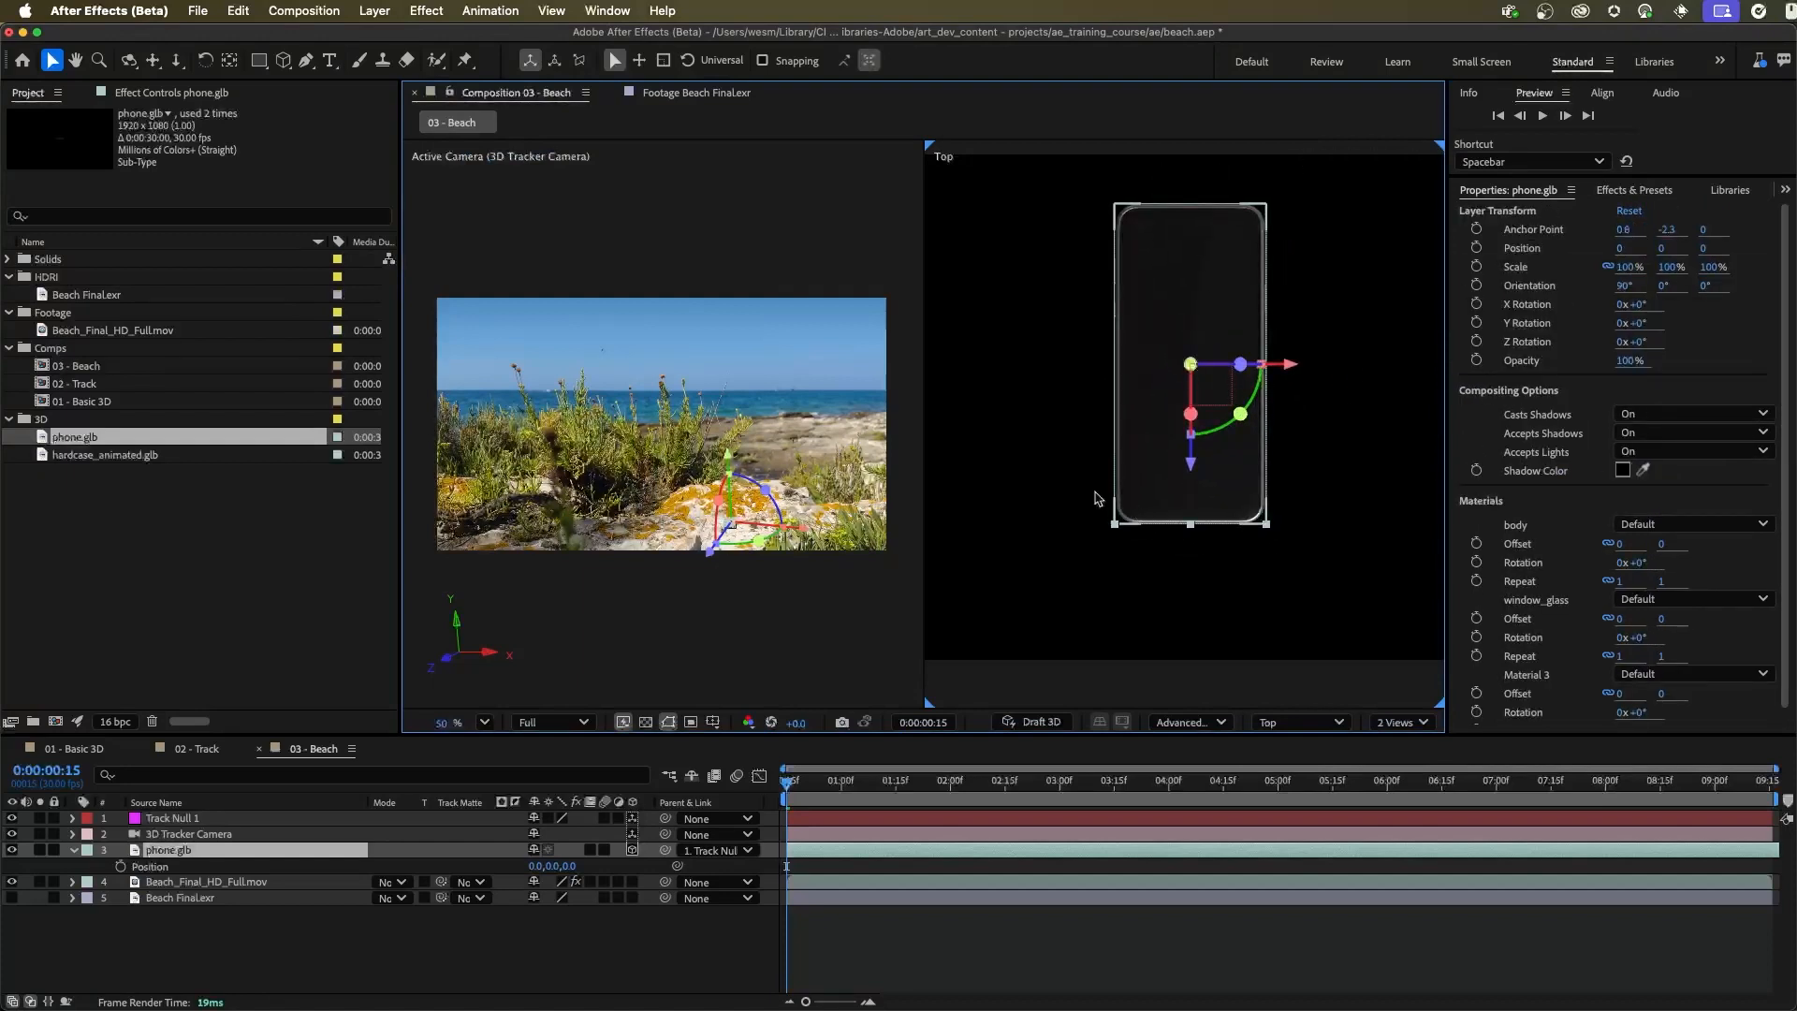
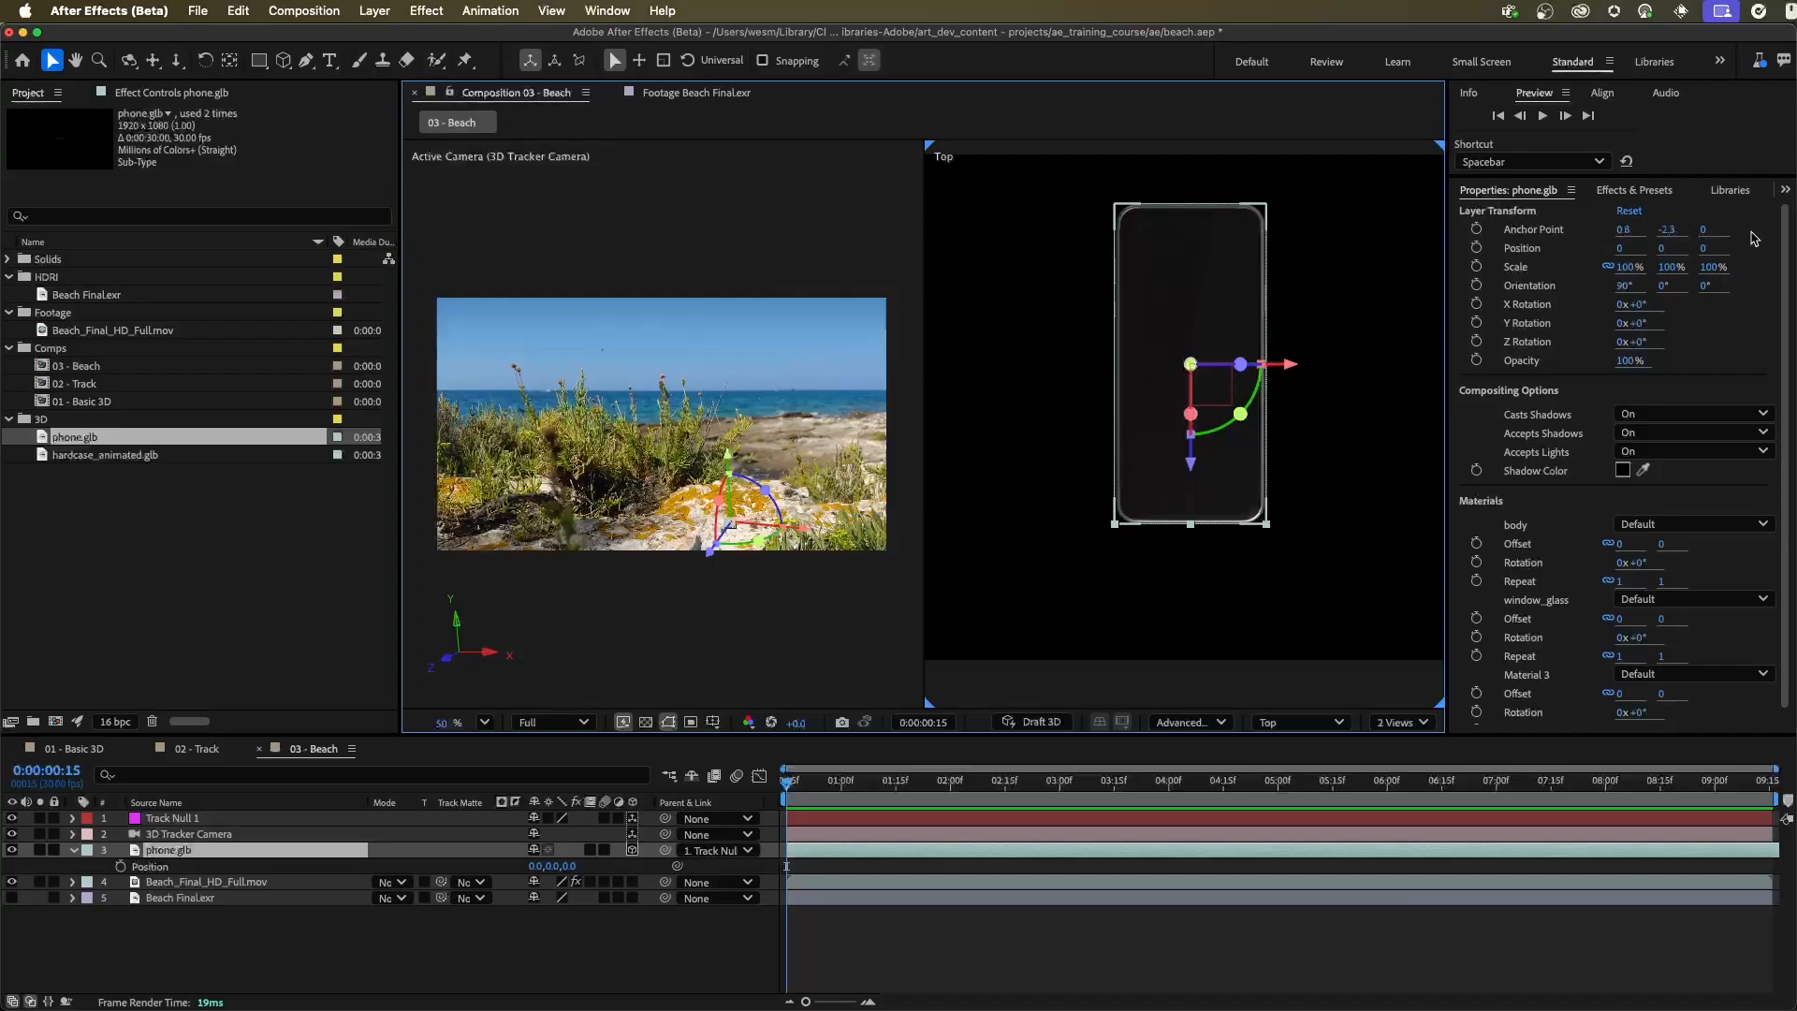
Set the Anchor Point Z value of the phone.glb layer to -40
drag(1703, 231, 1693, 232)
click(1704, 233)
key(BackSpace)
text(-40)
key(Return)
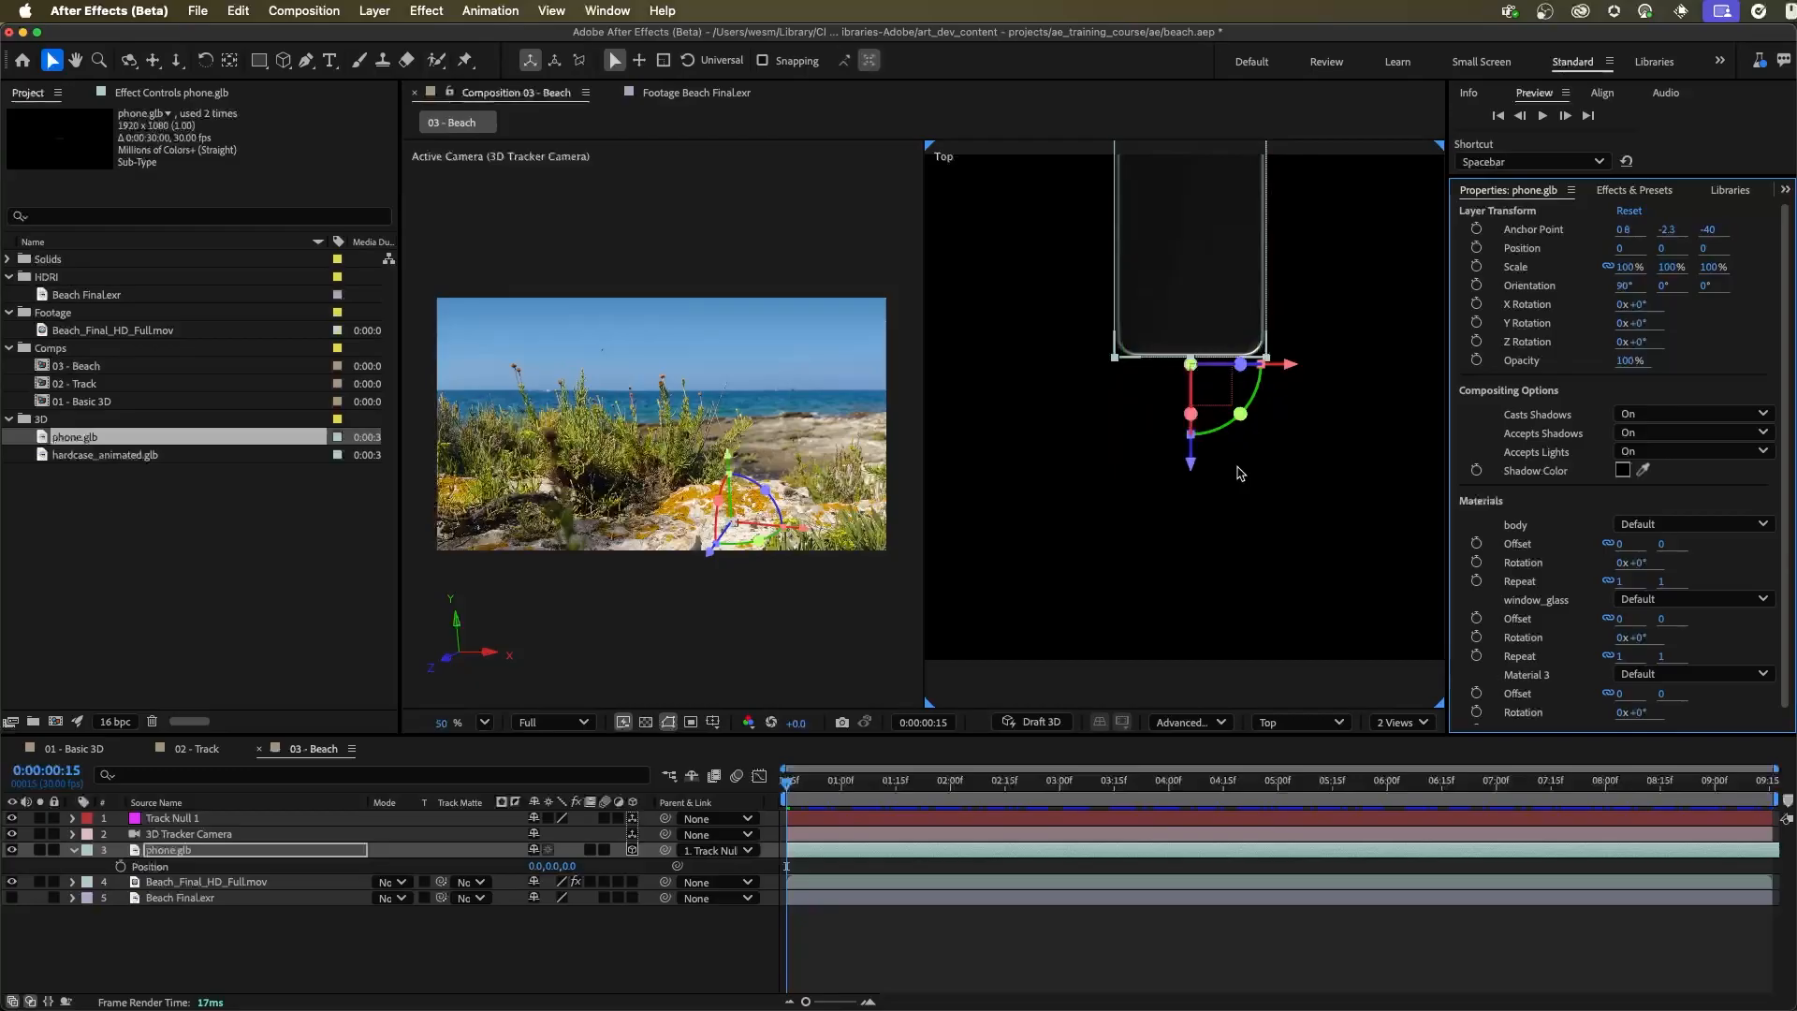
mouse_move(1278, 249)
mouse_down()
mouse_move(1279, 289)
mouse_move(1263, 263)
mouse_up()
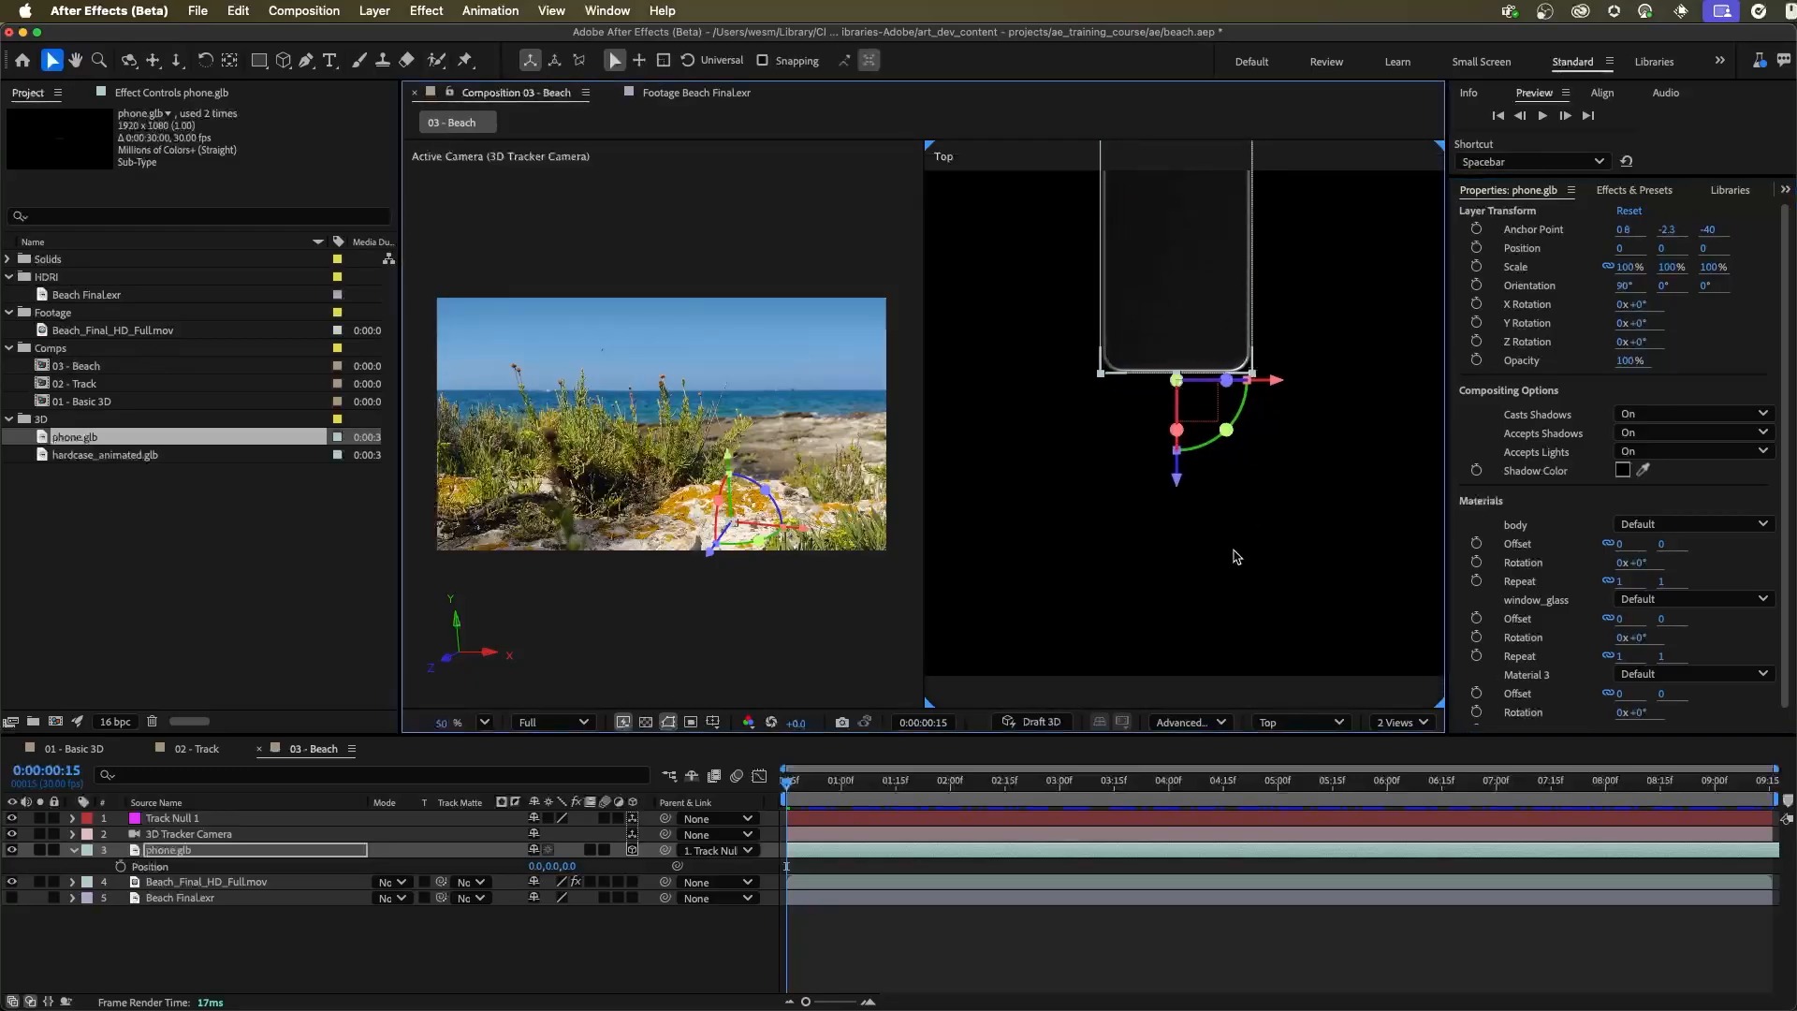
Add hardcase_animated.glb to the 03 - Beach composition below phone.glb and parent it to Track Null 1
click(299, 524)
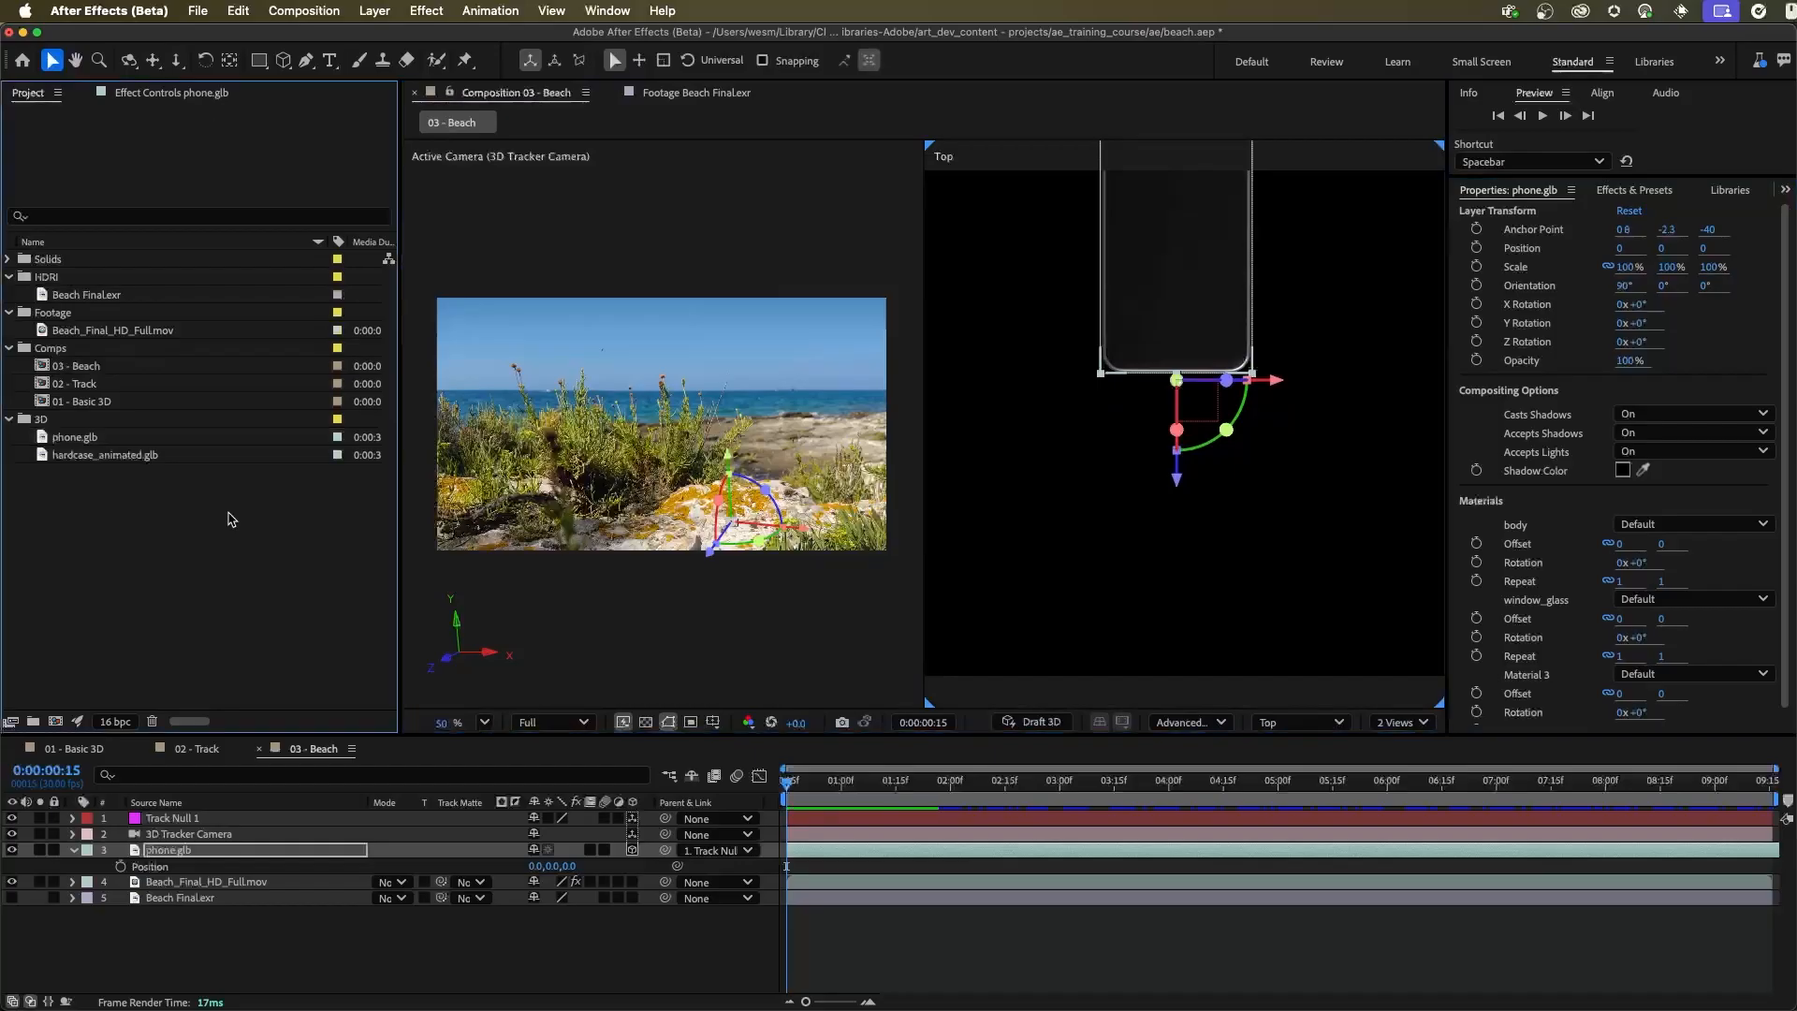
drag(91, 466, 234, 870)
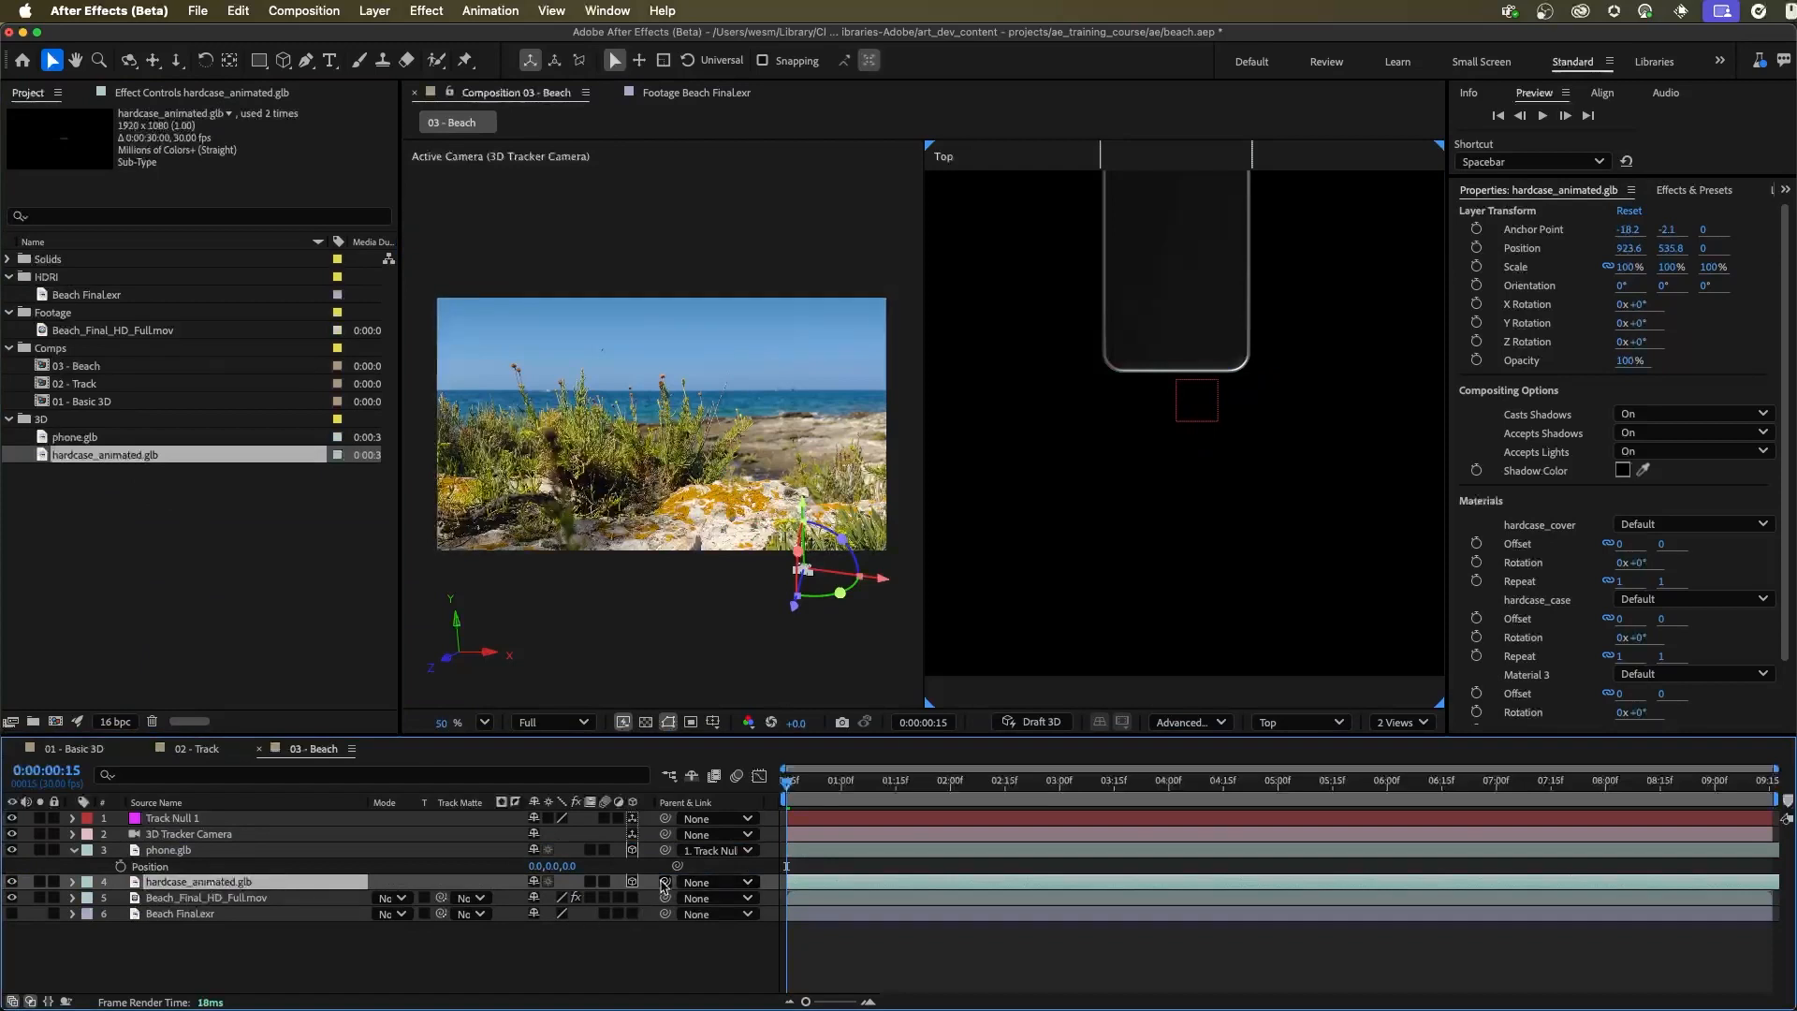
drag(665, 881, 234, 819)
Set the Position of the hardcase_animated.glb layer to 0, 0, 0
key(p)
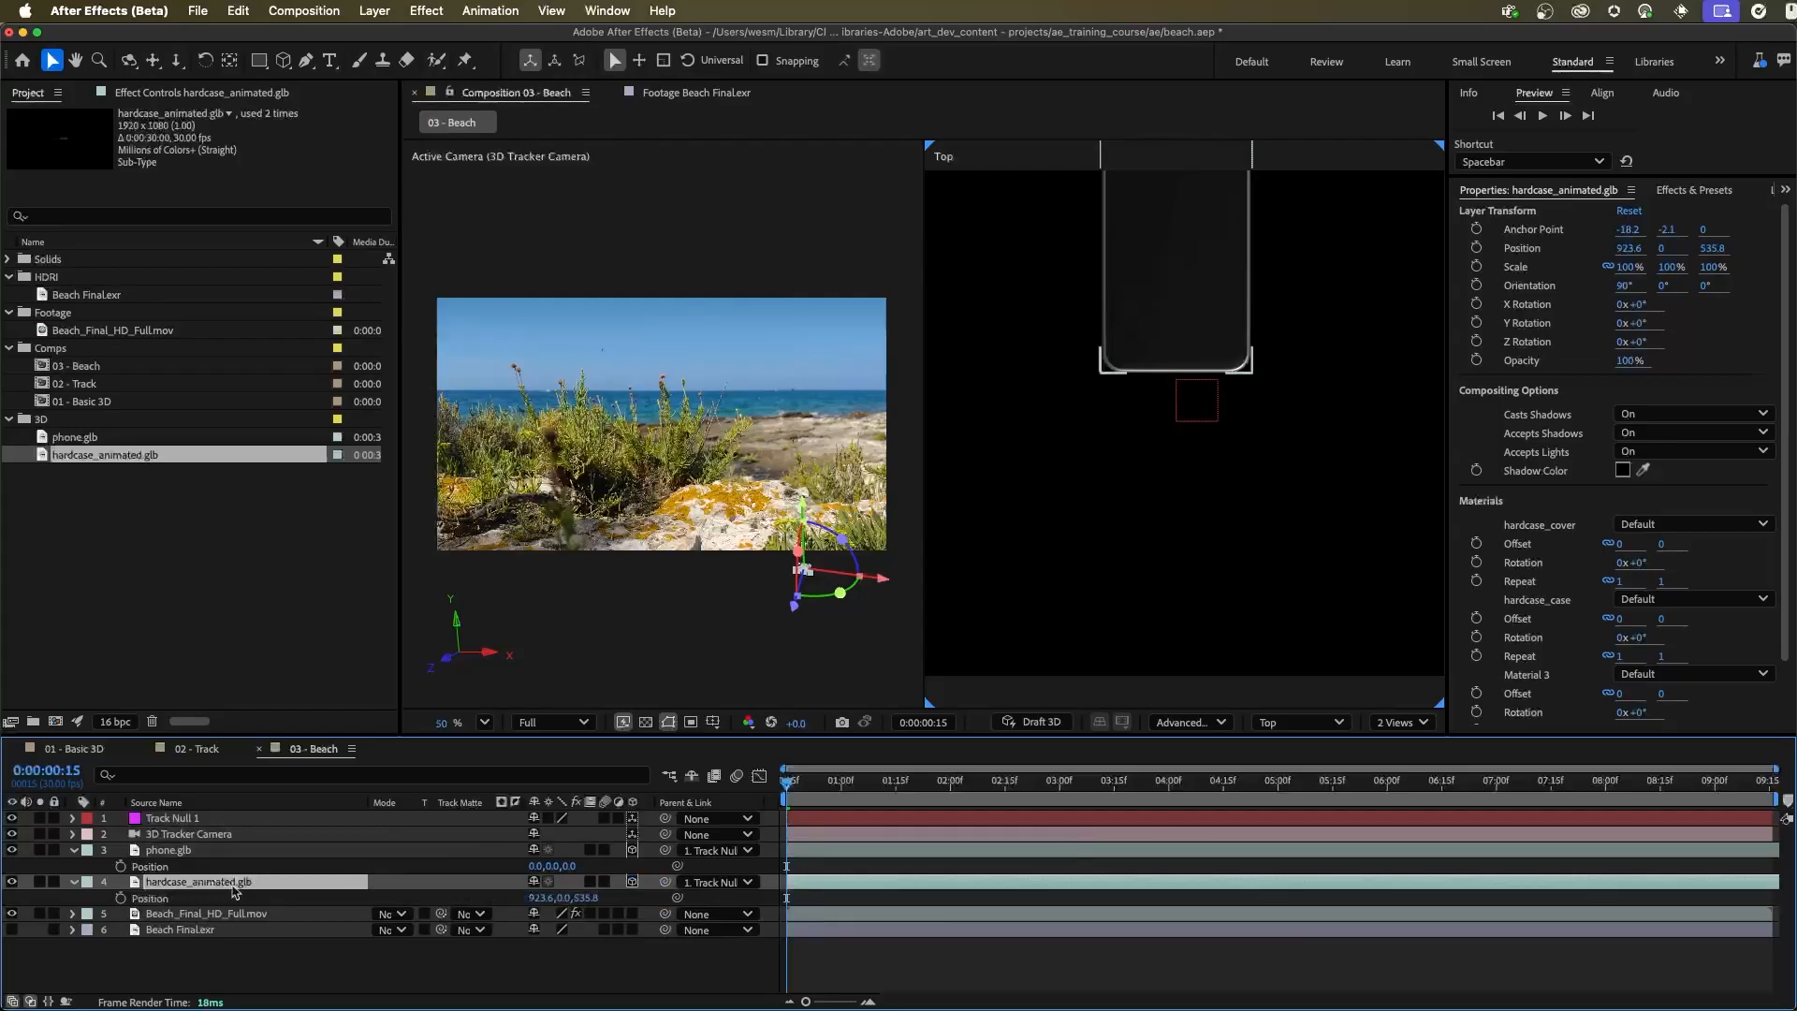
click(534, 899)
text(0)
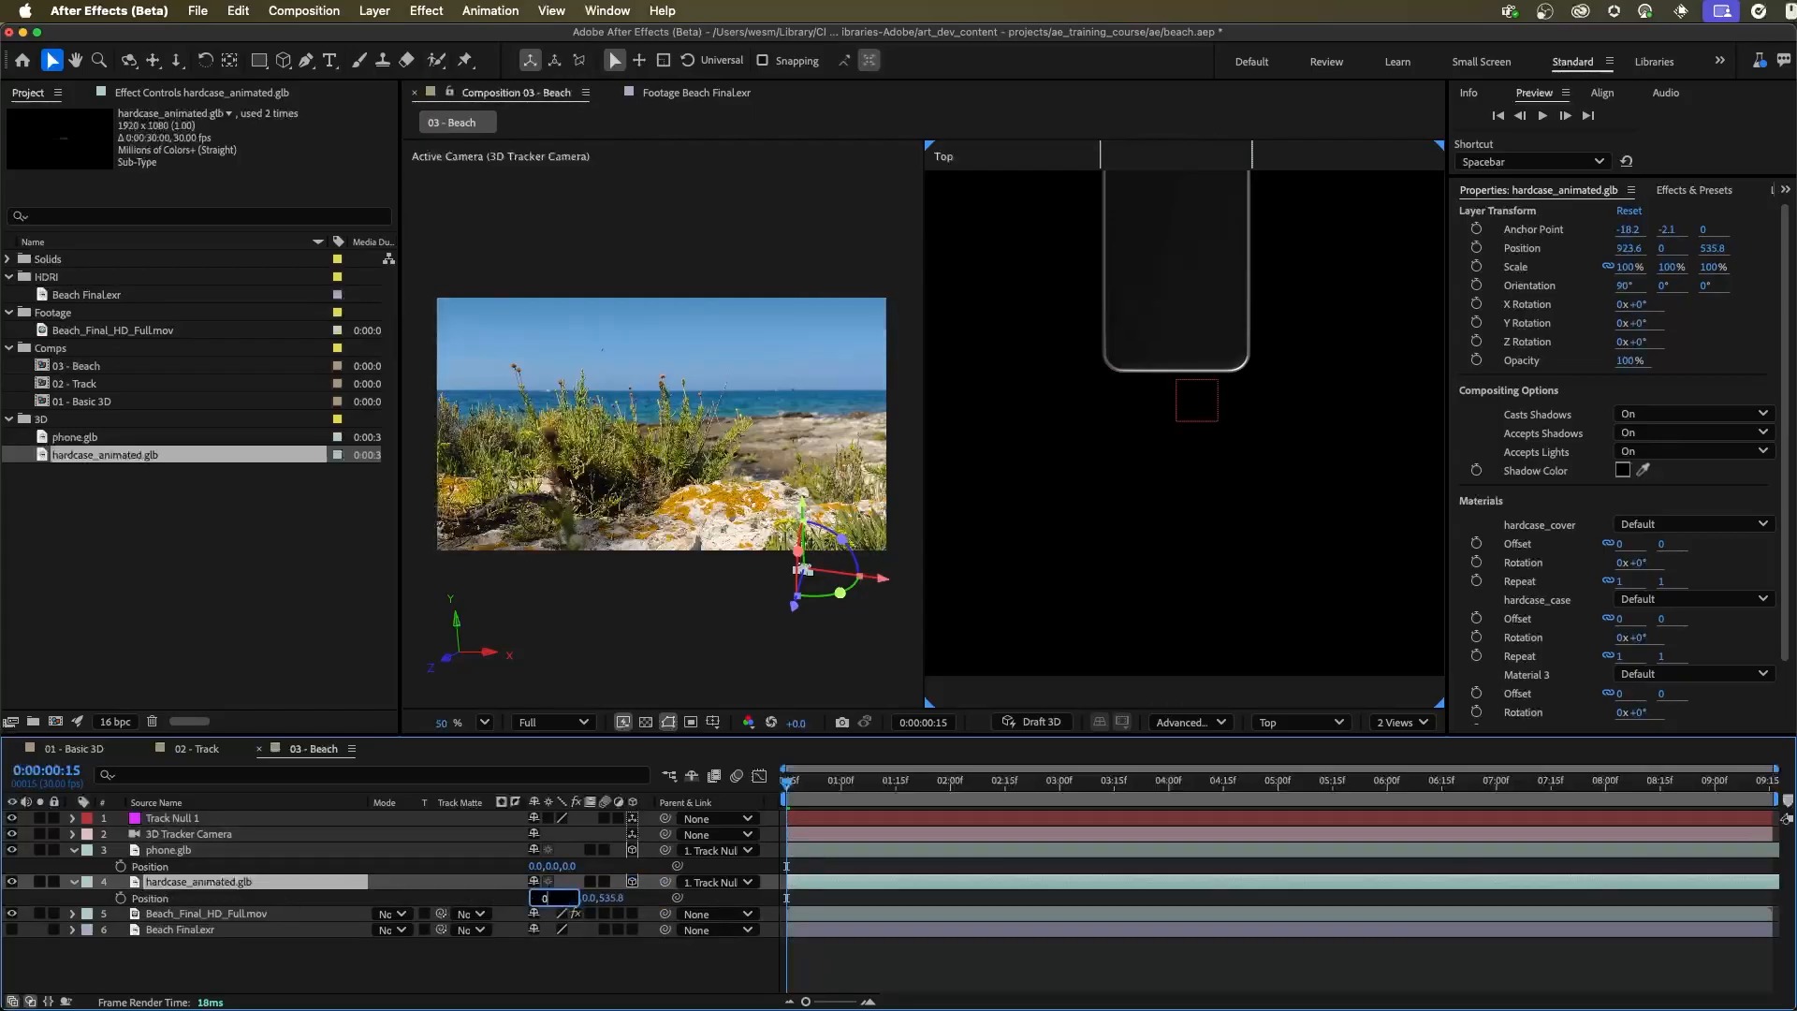
key(Tab)
key(Tab)
text(0)
key(Tab)
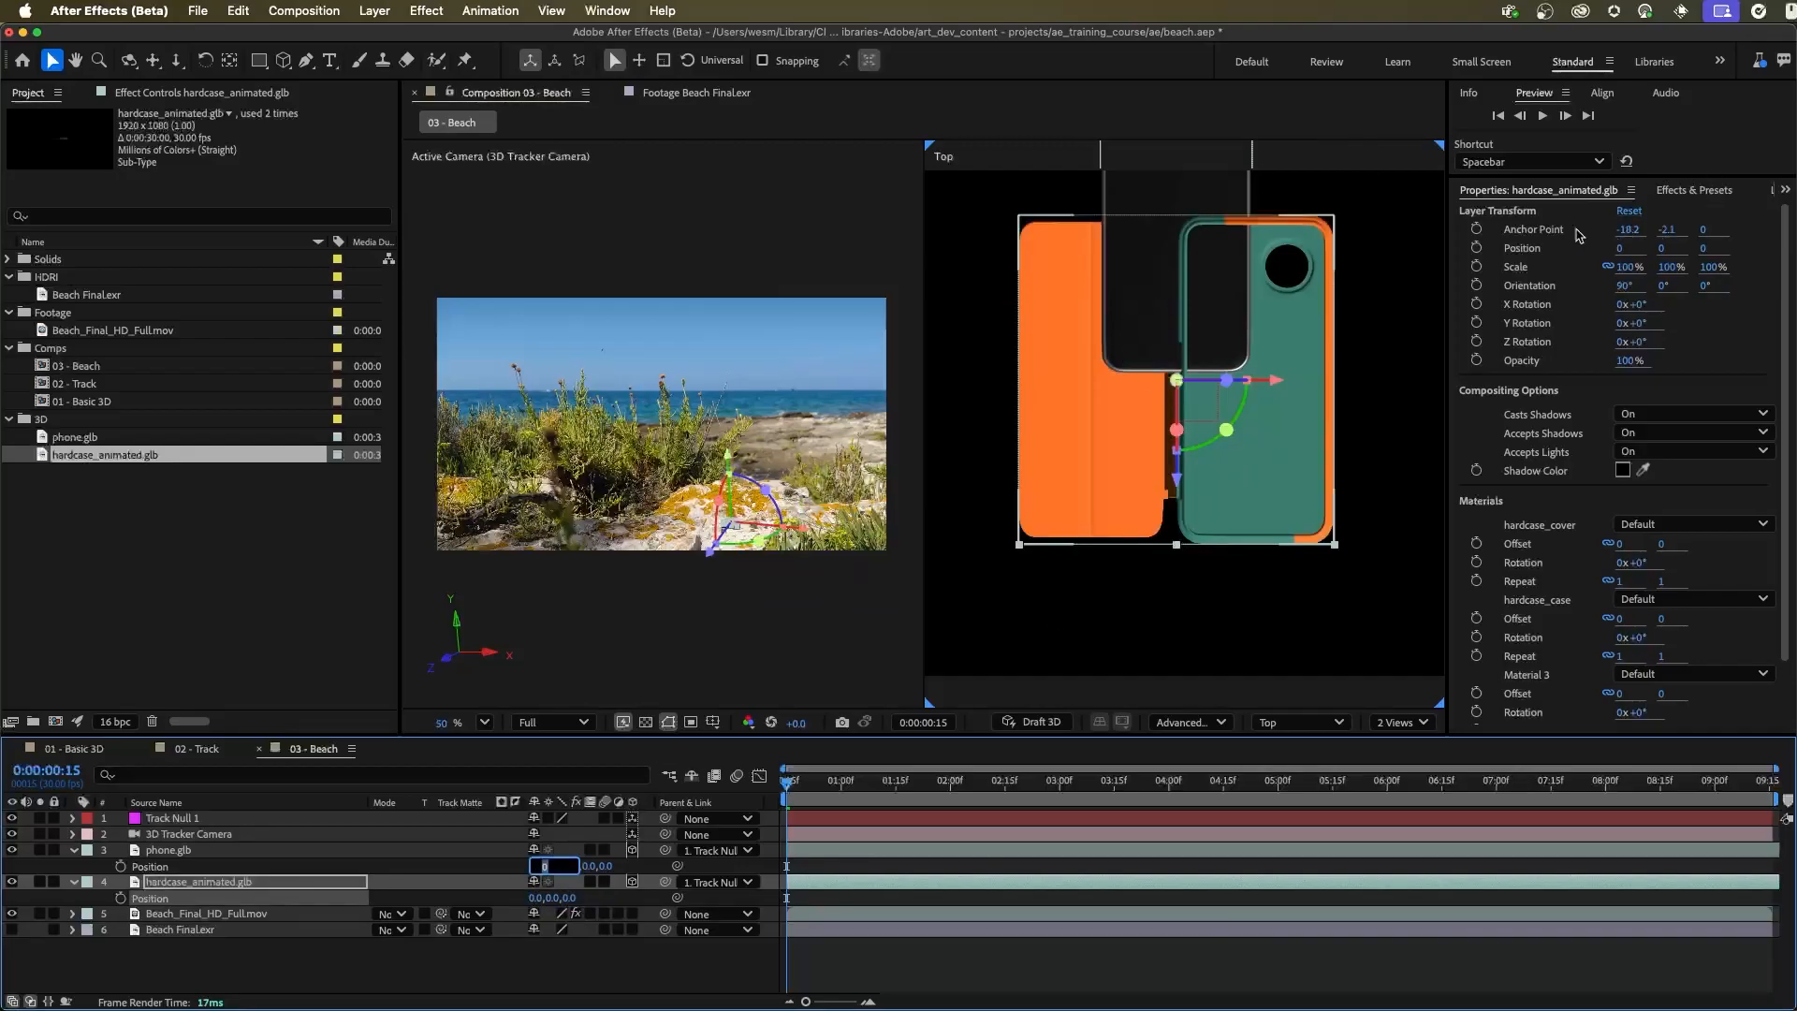
key(Return)
Set the Anchor Point Z value of the hardcase_animated.glb layer to -40
click(1704, 231)
text(-40)
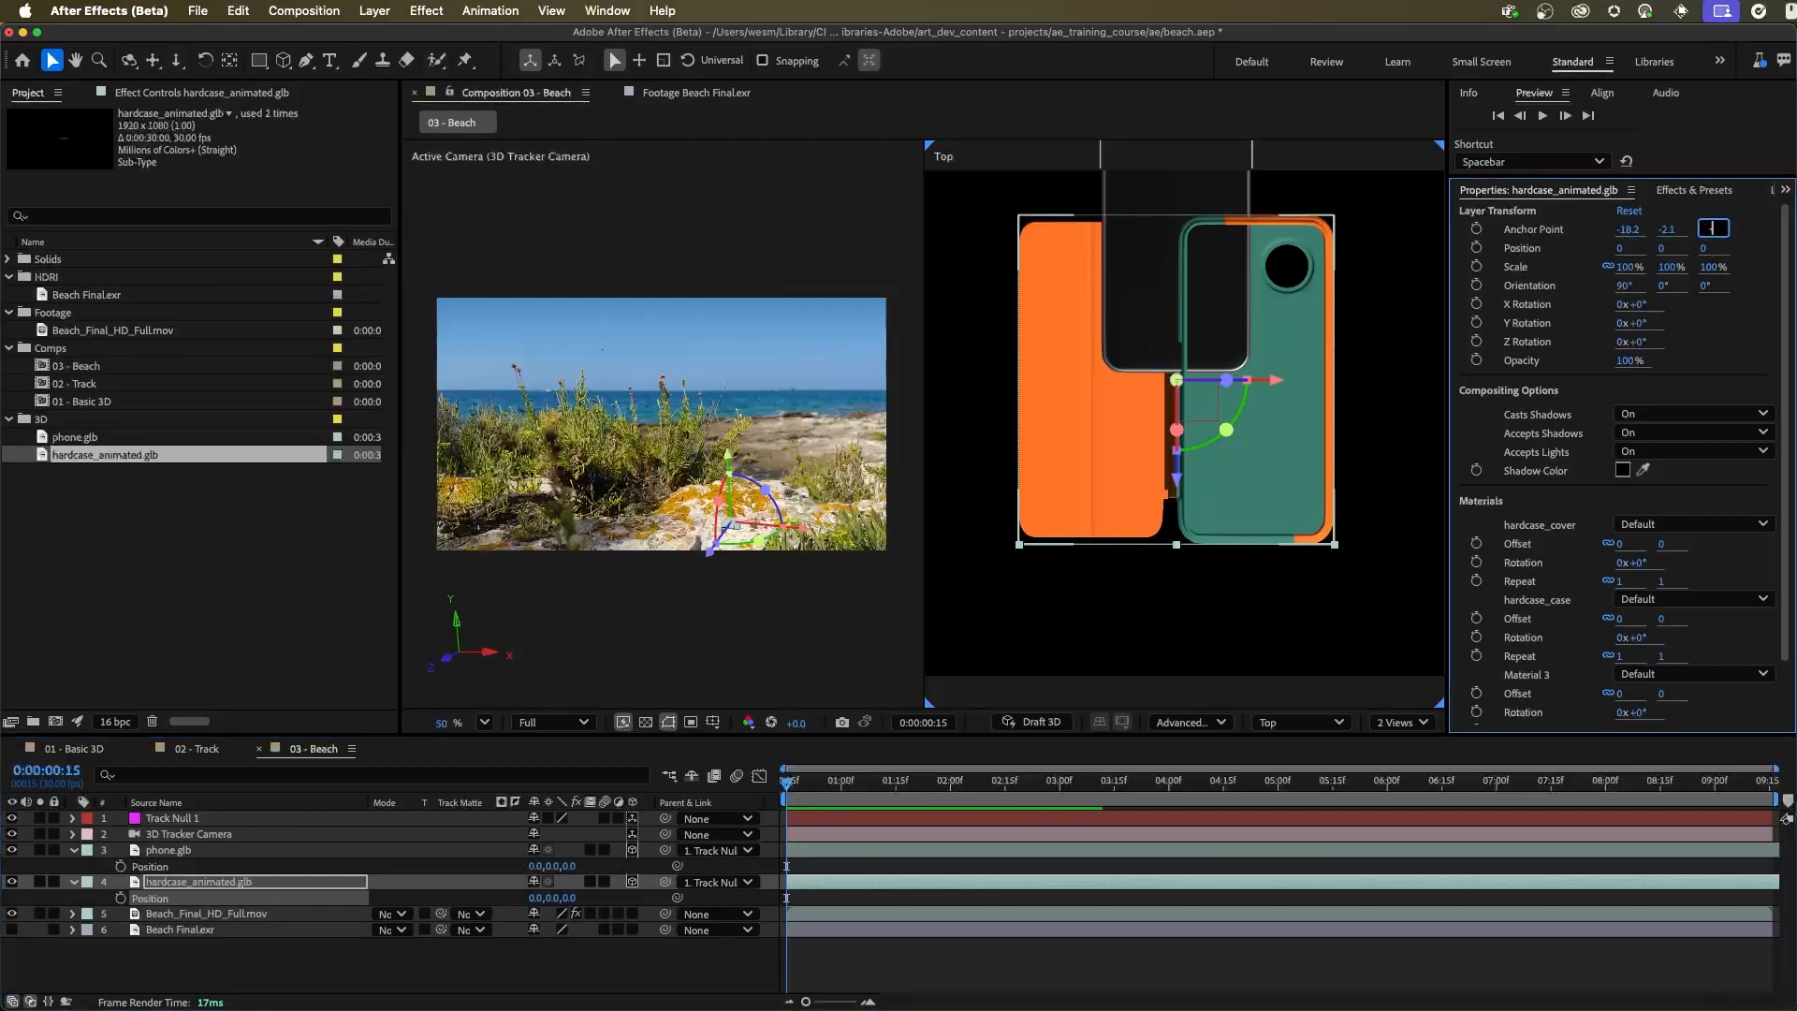
key(Return)
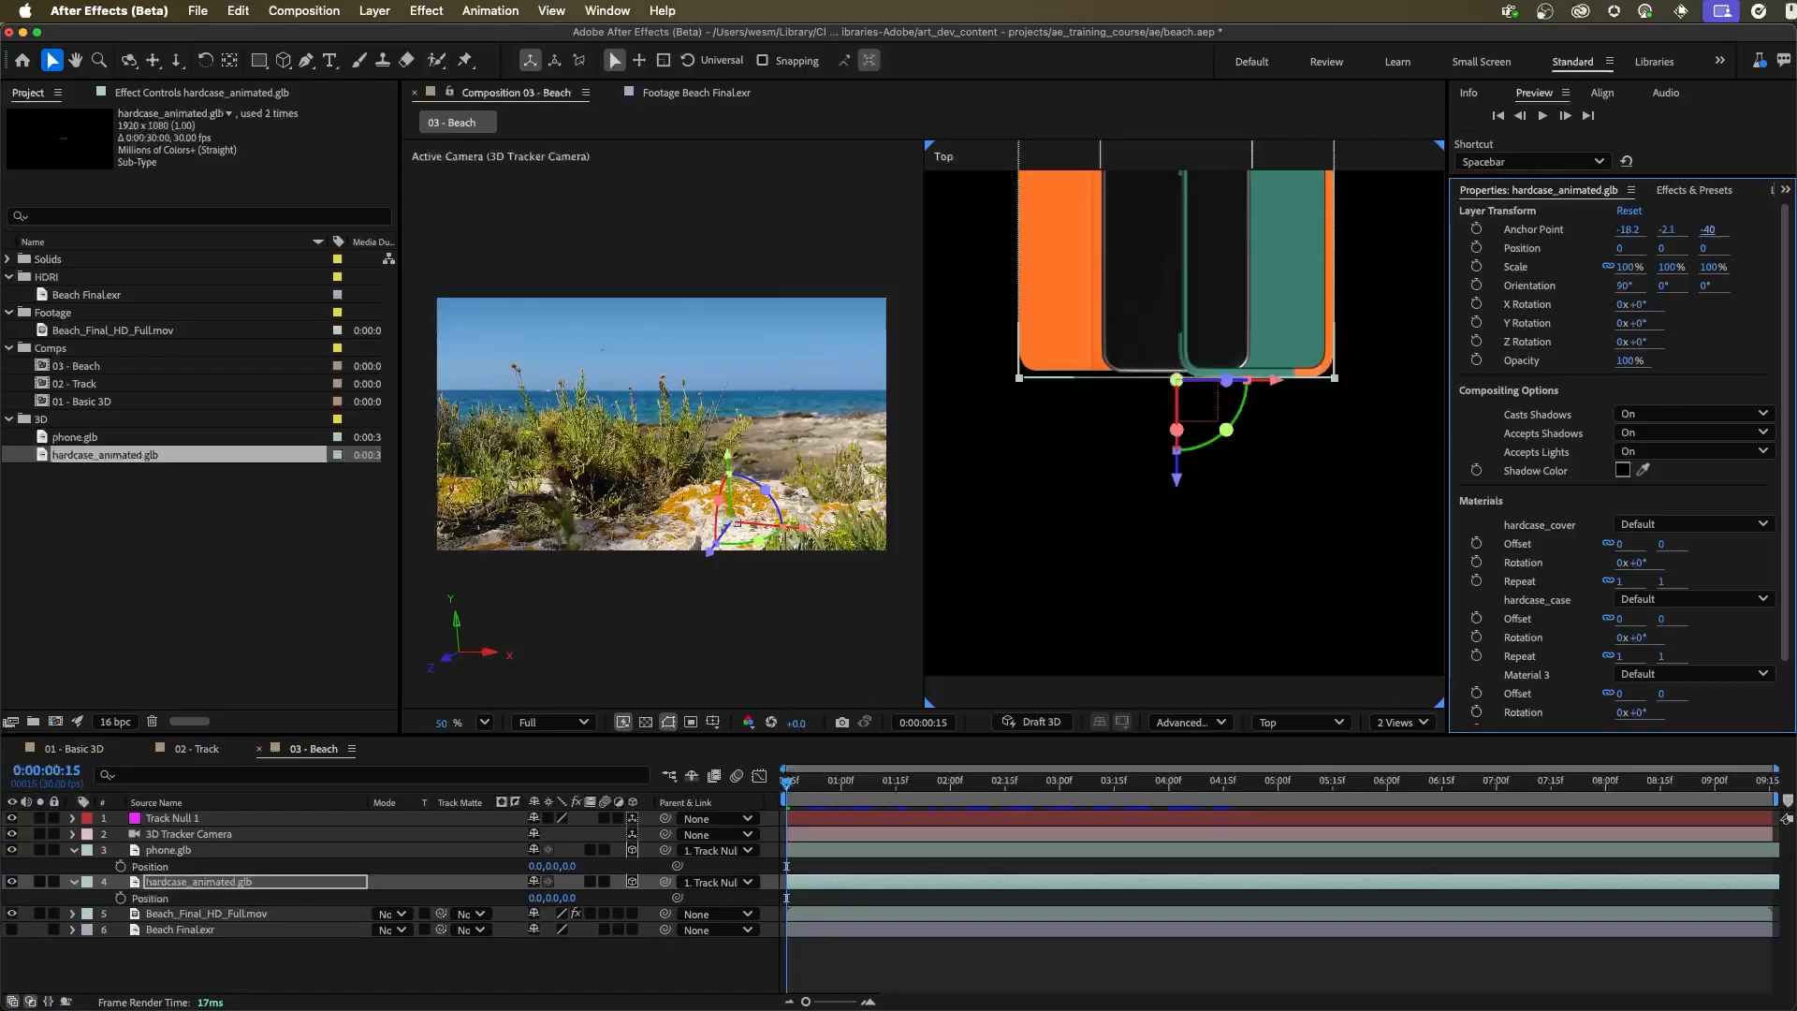
Turn on Draft 3D and slide the hard case along X to about -37 so its shell surrounds the phone
key(space)
drag(1308, 455, 1330, 605)
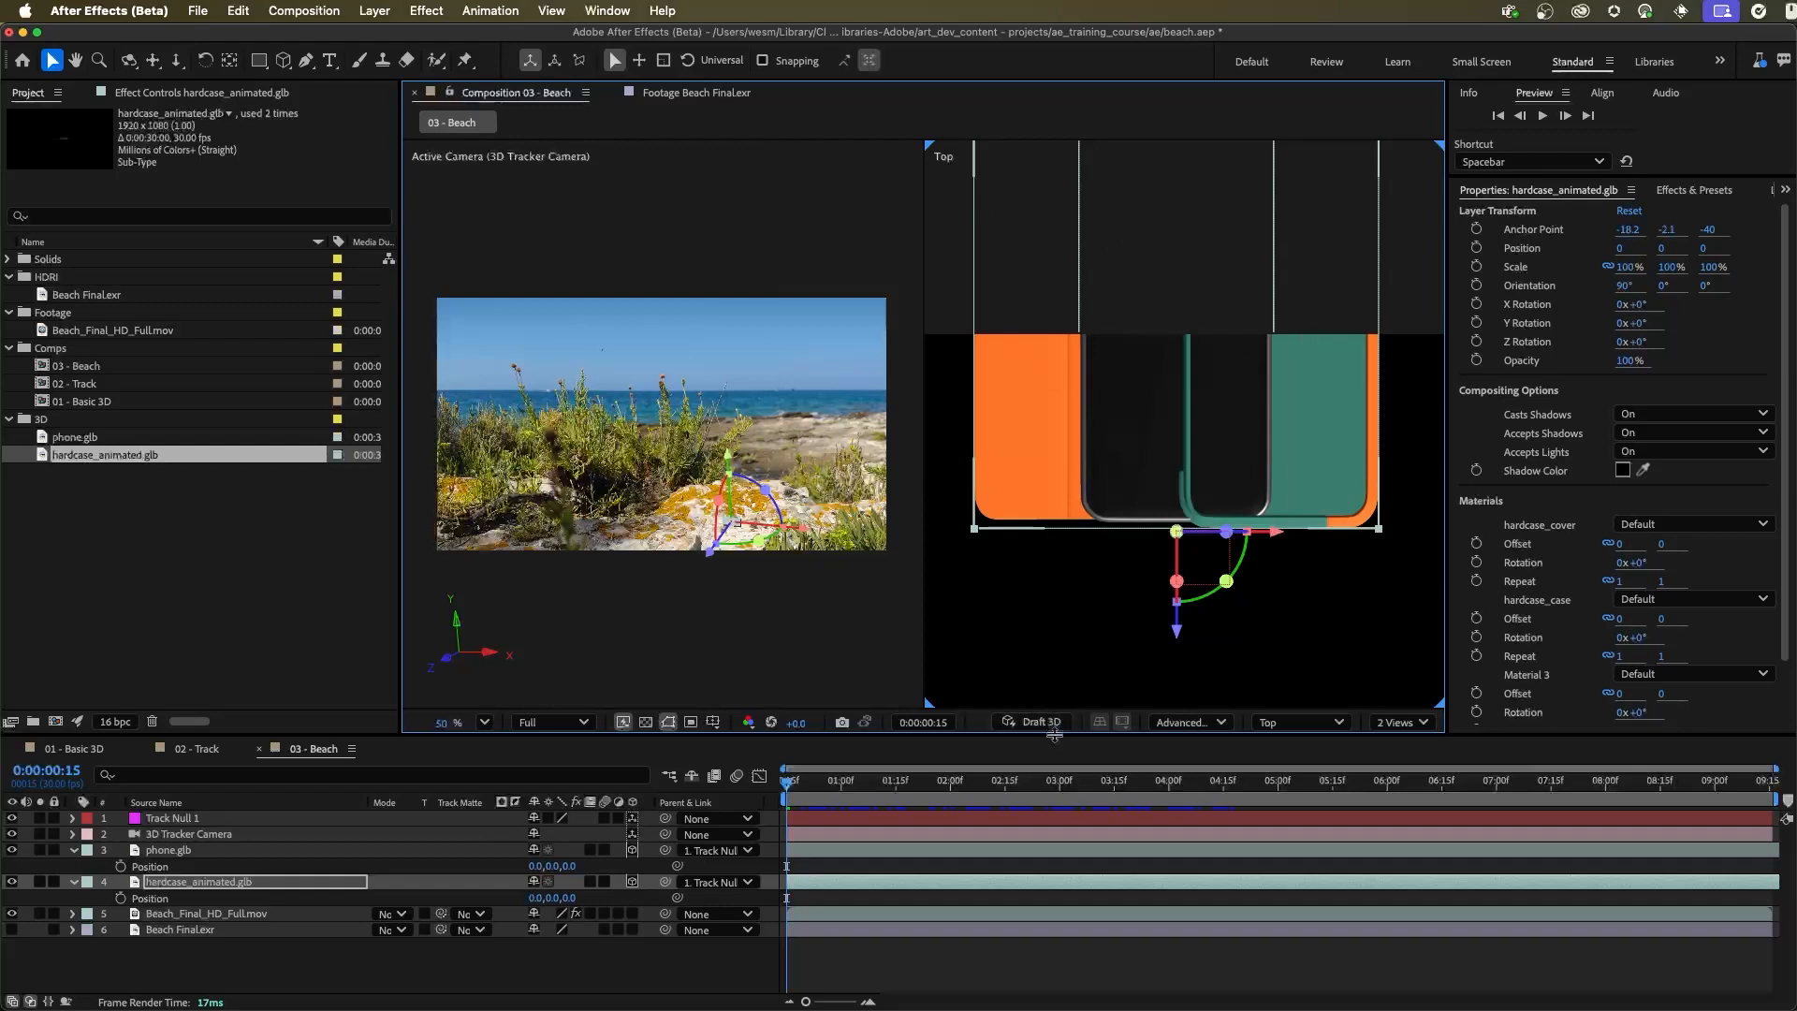
click(1022, 725)
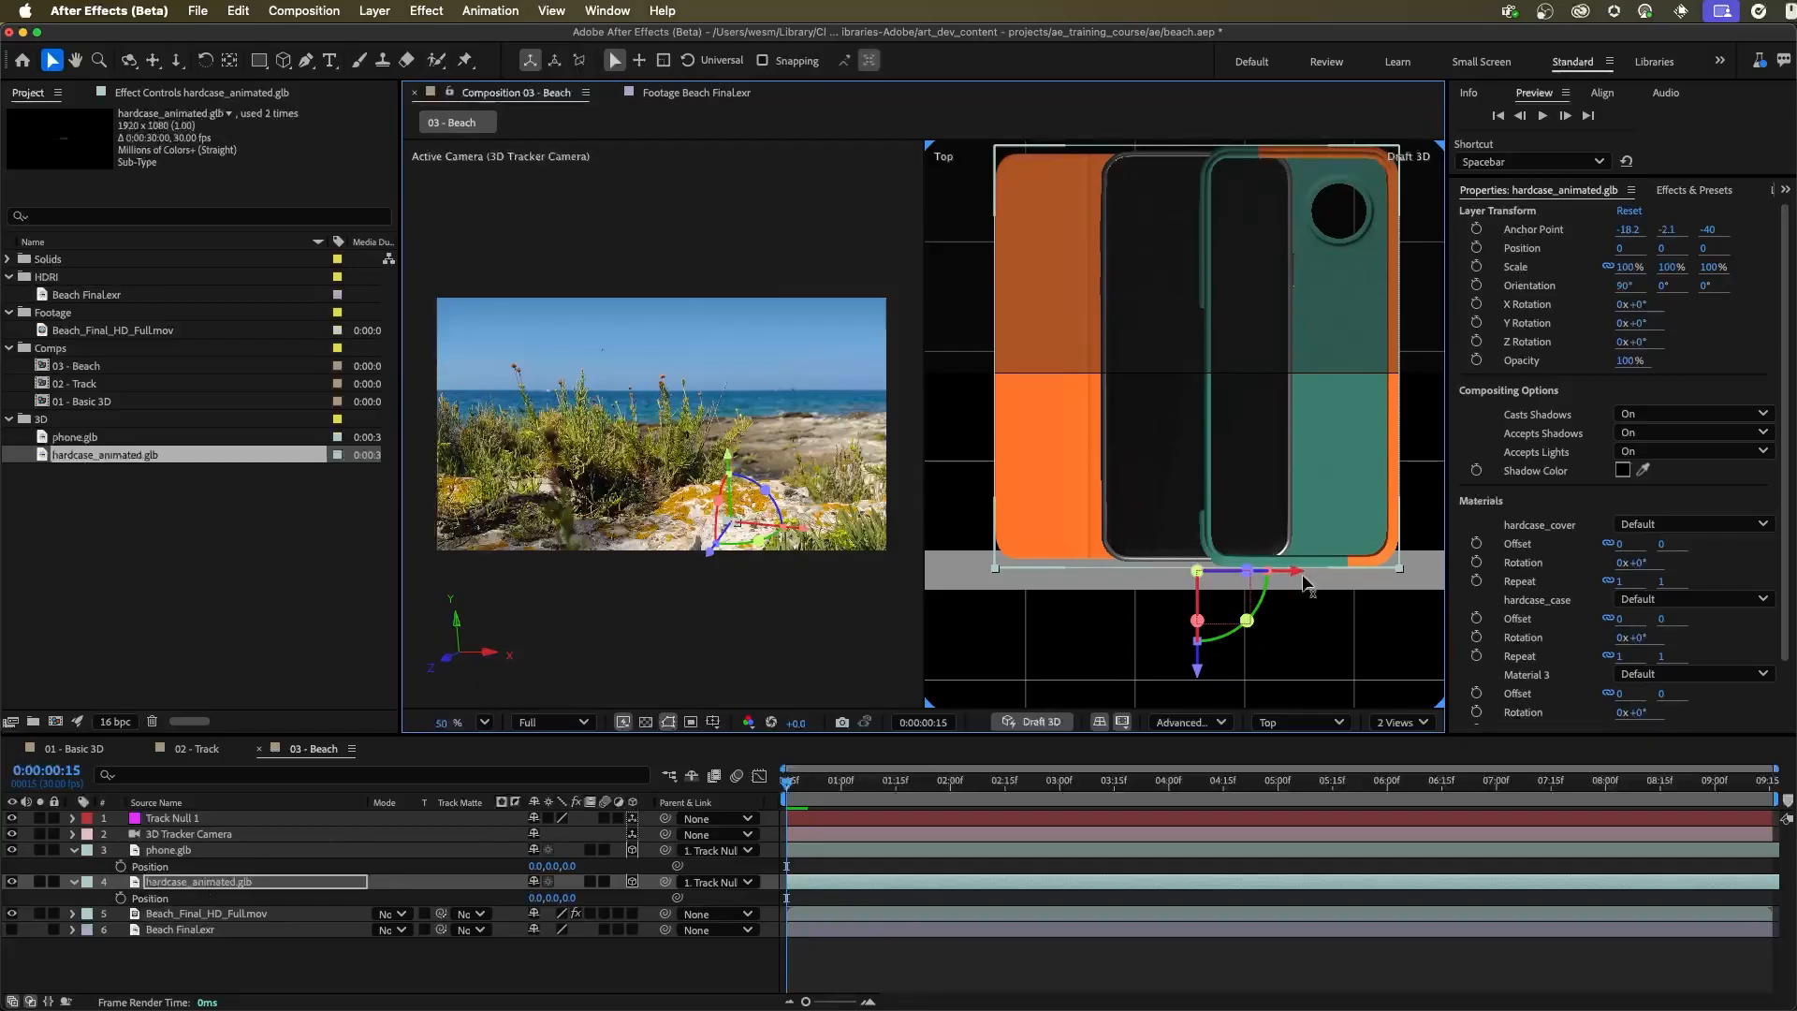
drag(1299, 574, 1199, 586)
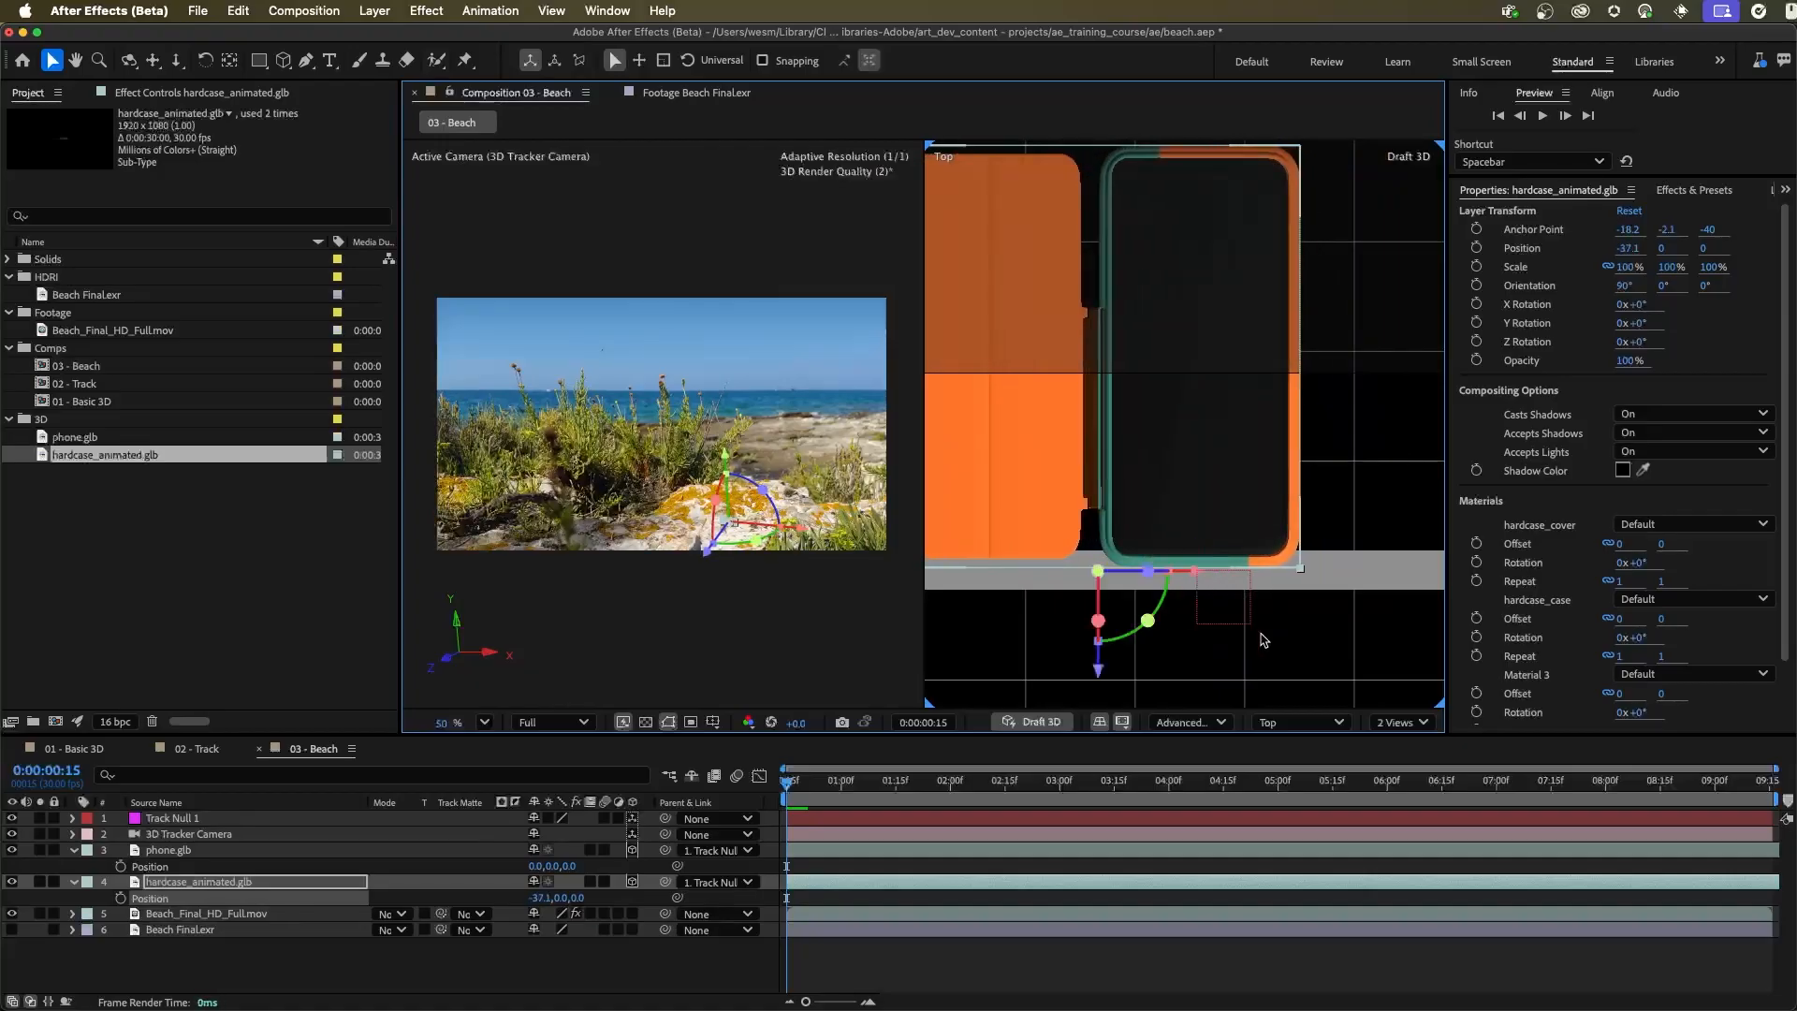
Examine how the phone sits inside the case in the Left view, and return to the Top view
click(1301, 722)
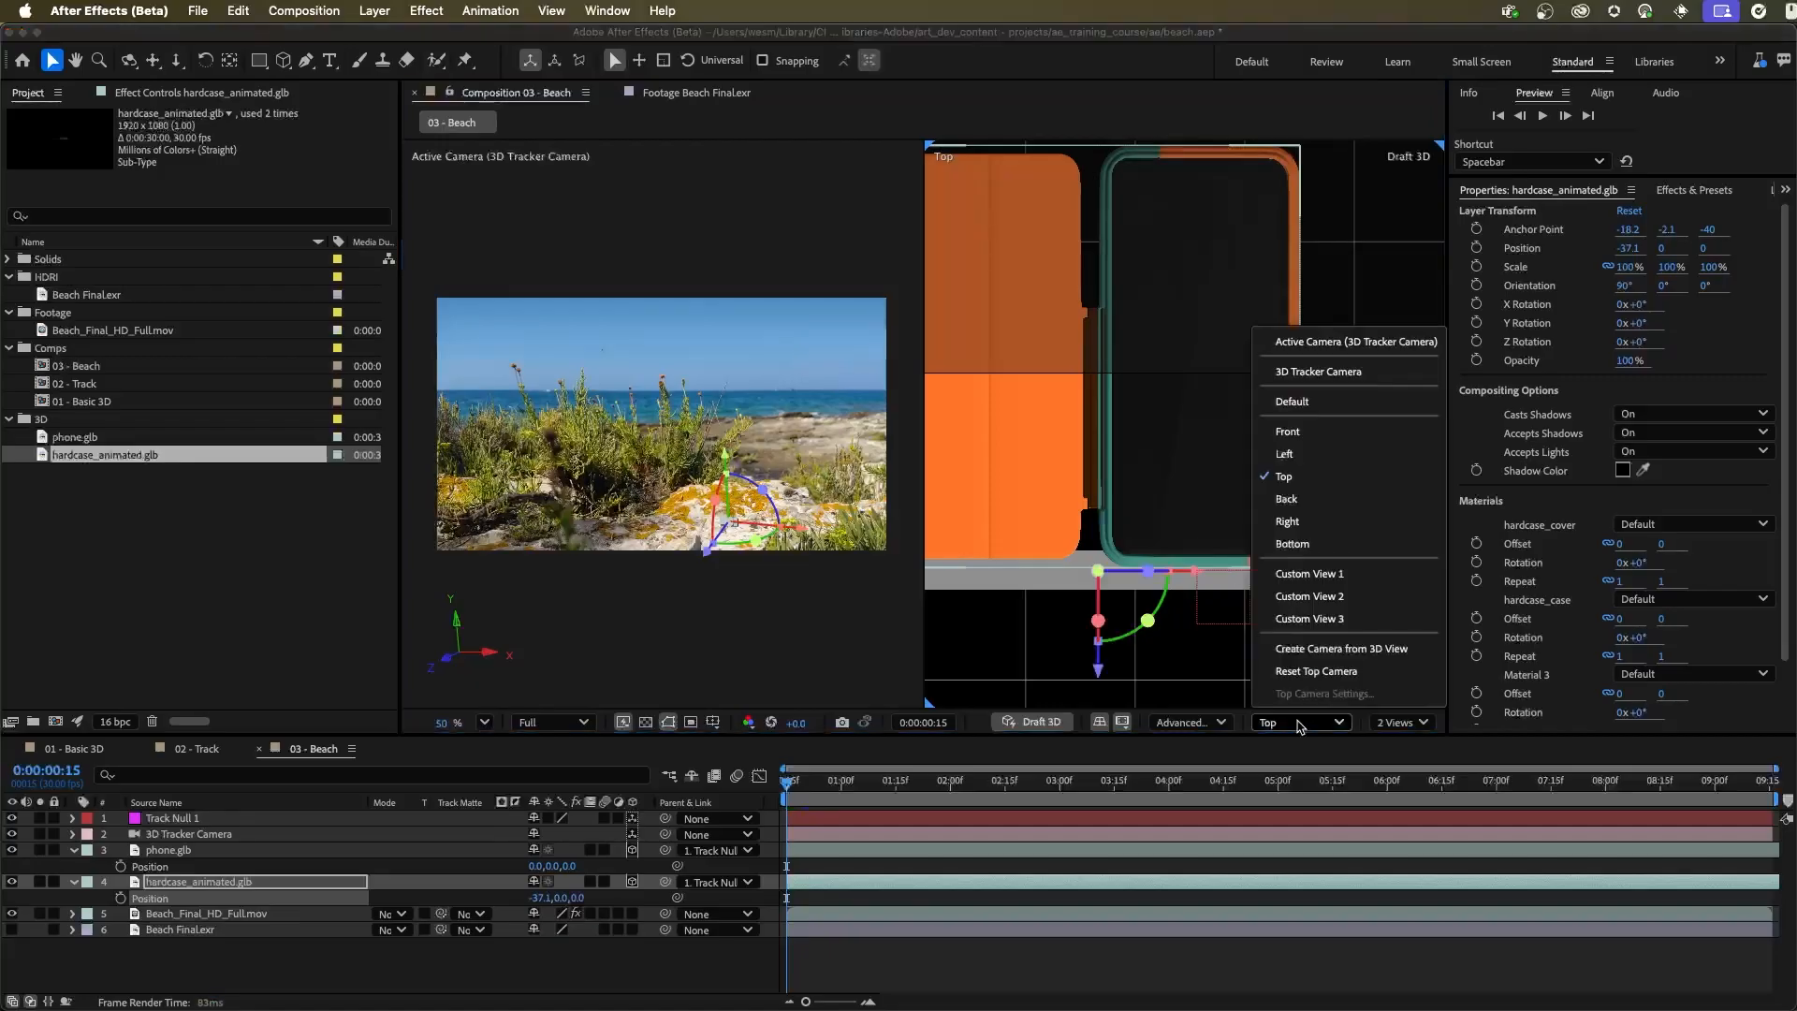
click(1322, 455)
drag(1285, 409, 1229, 309)
drag(1222, 344, 1195, 468)
drag(1176, 625, 1323, 461)
drag(1254, 521, 1293, 590)
drag(1134, 318, 1327, 513)
drag(1226, 441, 1219, 470)
drag(1114, 599, 1213, 434)
drag(1176, 337, 1283, 635)
drag(1199, 390, 1256, 436)
drag(1164, 475, 1274, 540)
drag(1201, 492, 1198, 589)
drag(1202, 546, 1118, 498)
click(1271, 726)
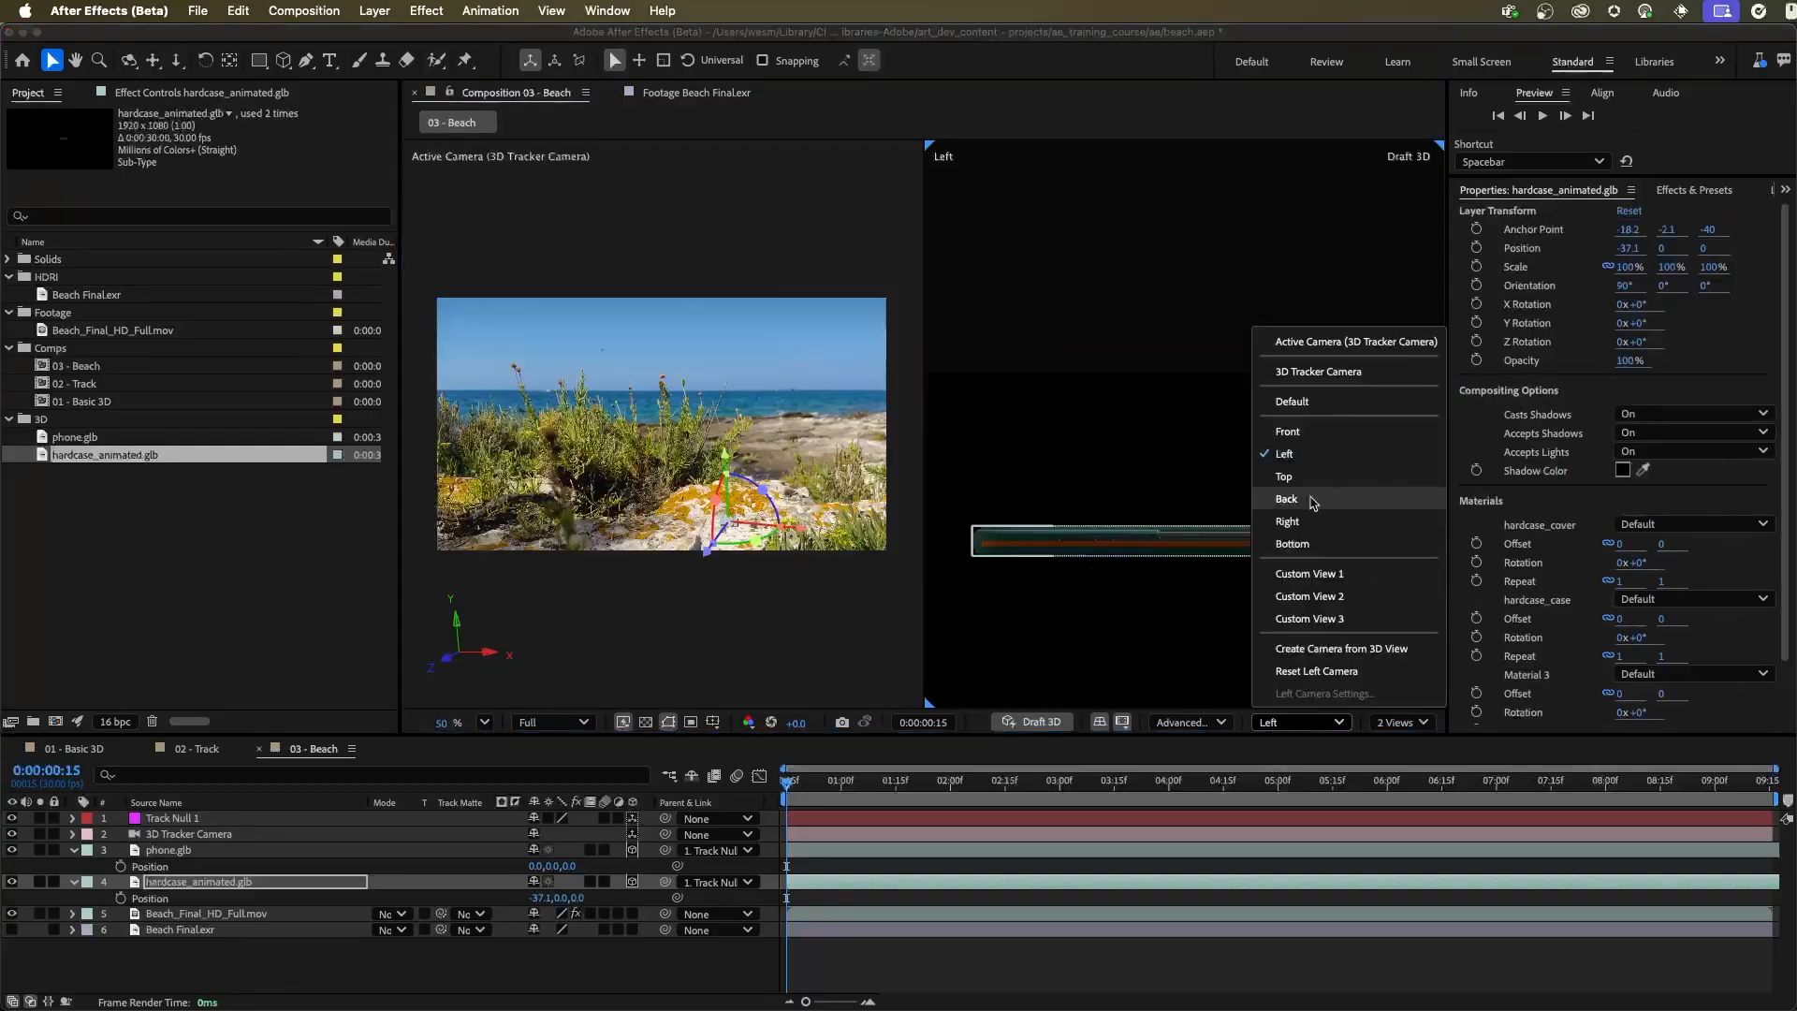
click(1334, 478)
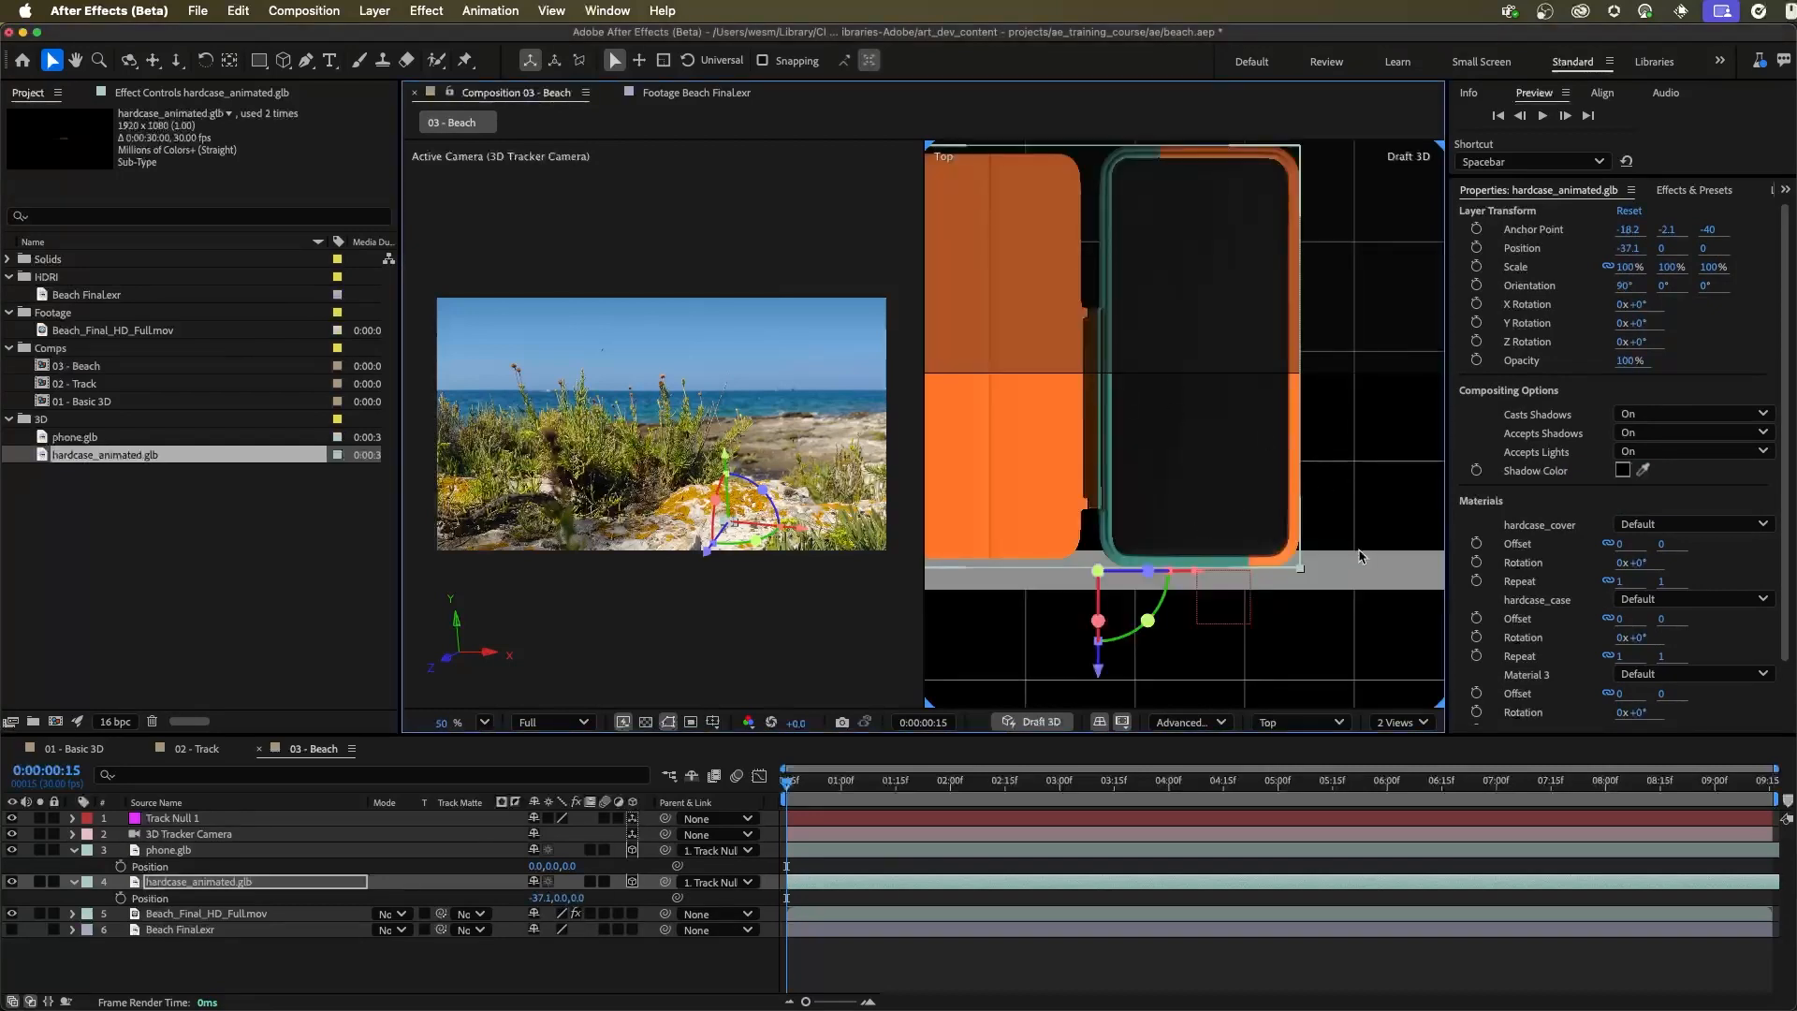
scroll(1304, 535, down, 5)
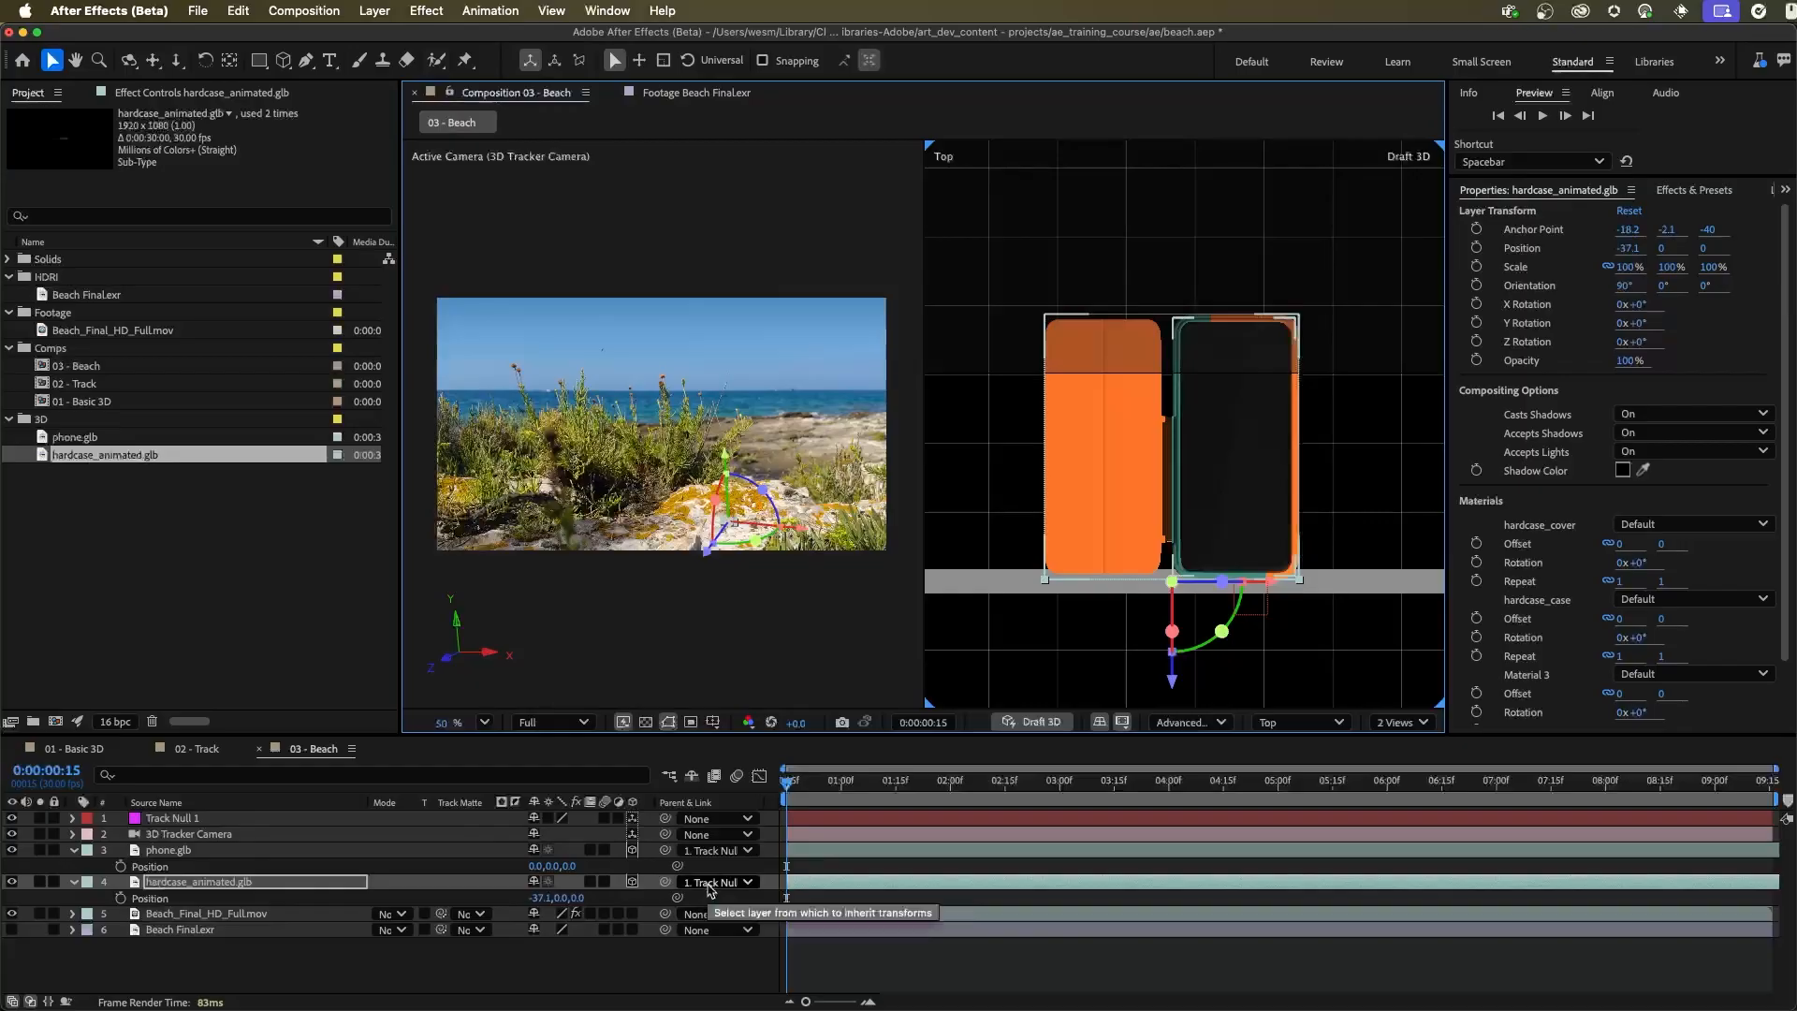
Parent the hardcase_animated.glb layer to phone.glb, and collapse and select the phone layer
drag(665, 882, 213, 854)
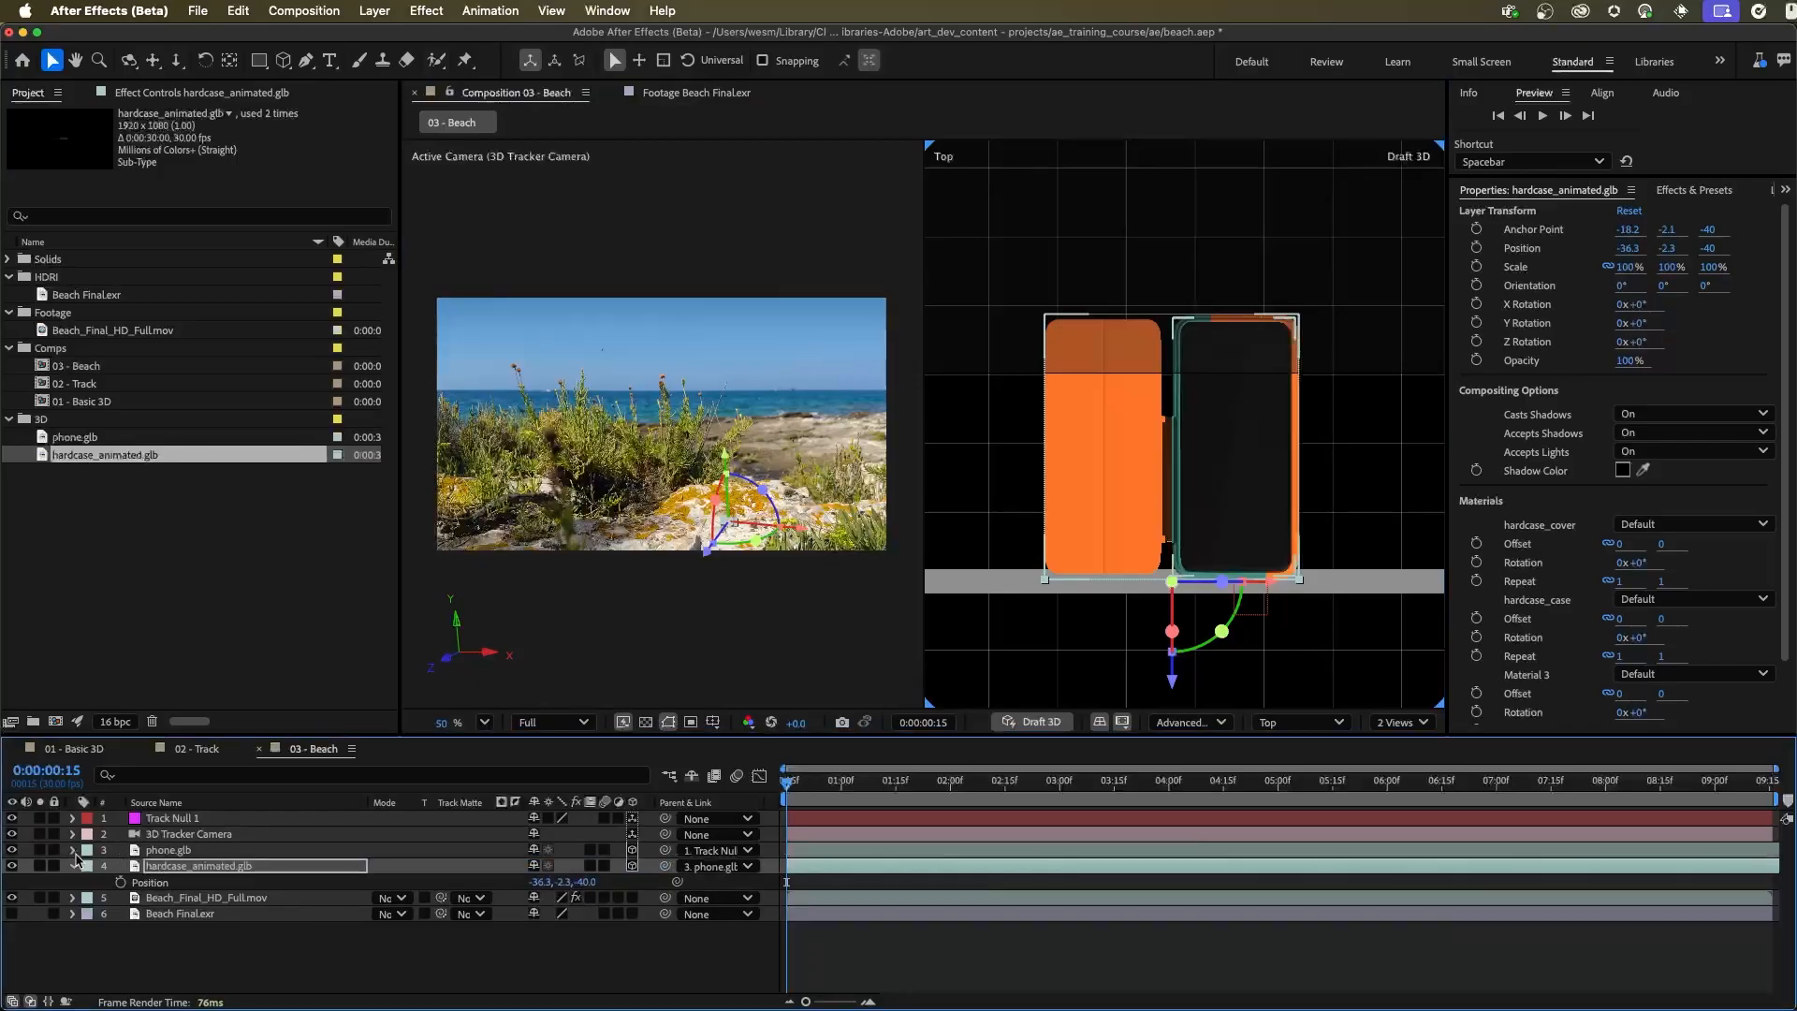
click(73, 851)
click(184, 852)
mouse_move(1326, 588)
mouse_down()
mouse_move(1301, 592)
mouse_move(1357, 590)
mouse_move(1335, 590)
mouse_up()
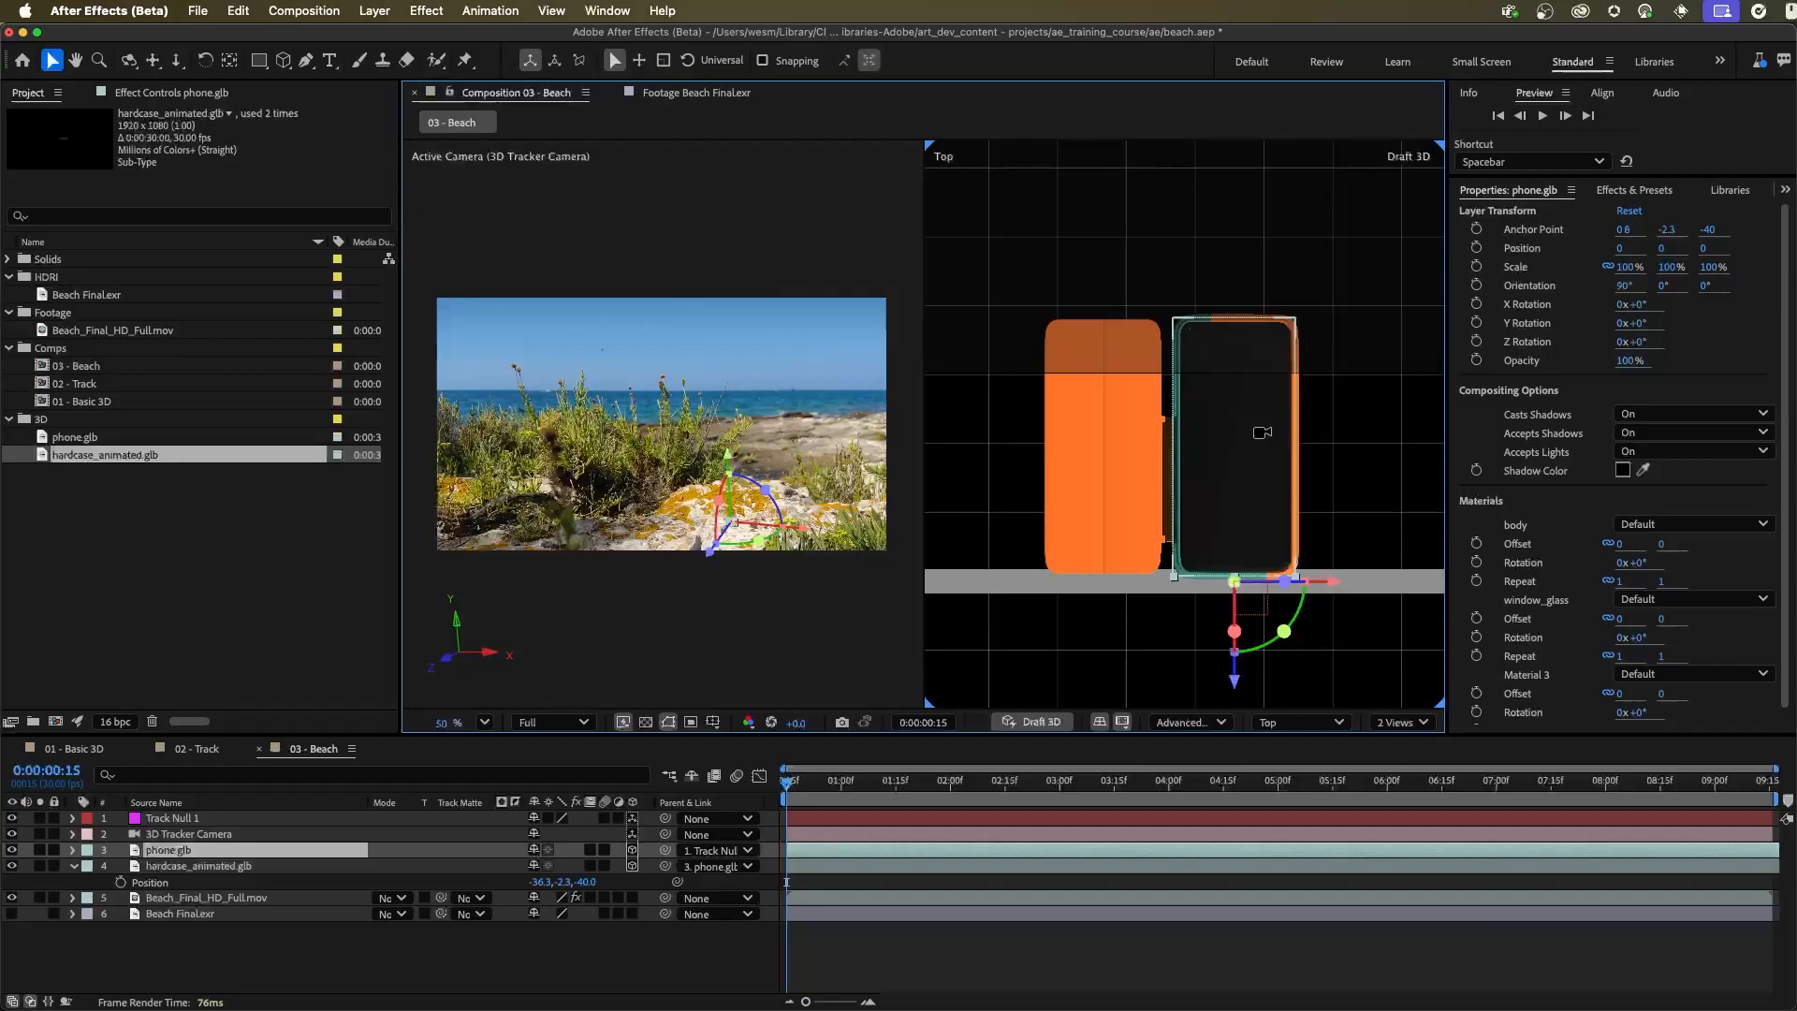
scroll(1304, 397, up, 5)
scroll(1305, 398, down, 4)
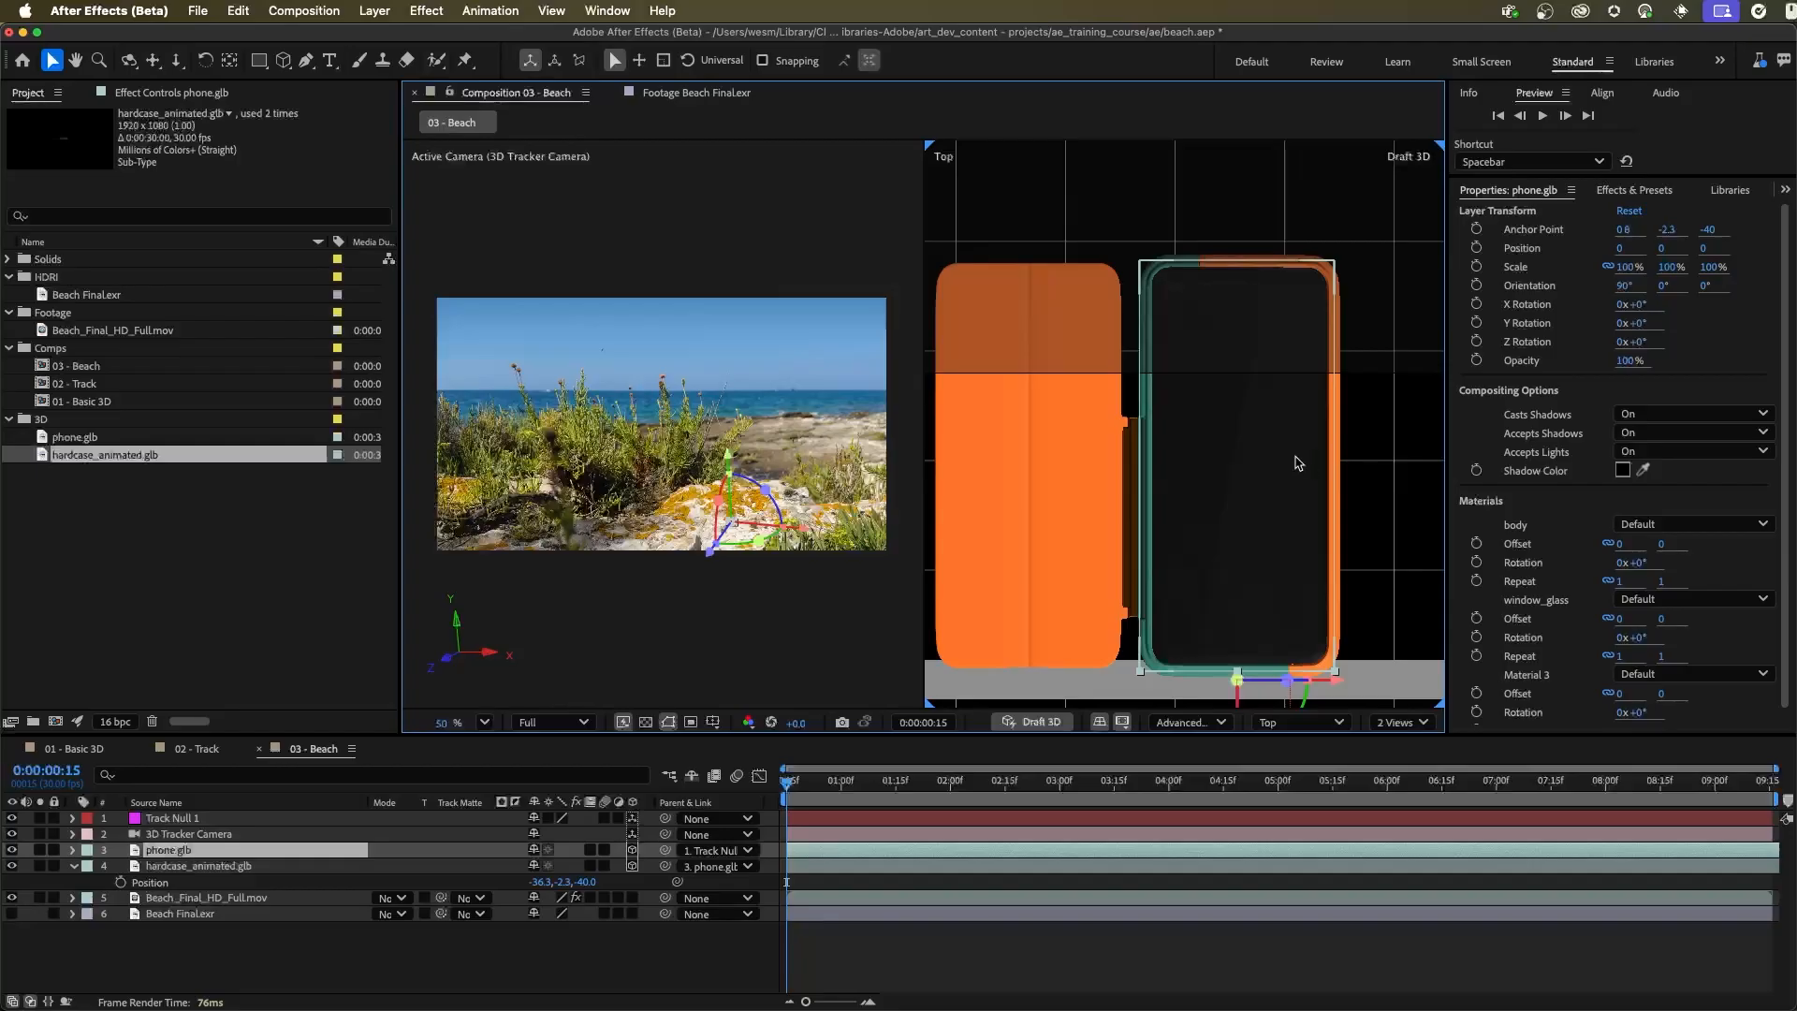
Hide the hardcase_animated.glb layer and save the project
click(223, 868)
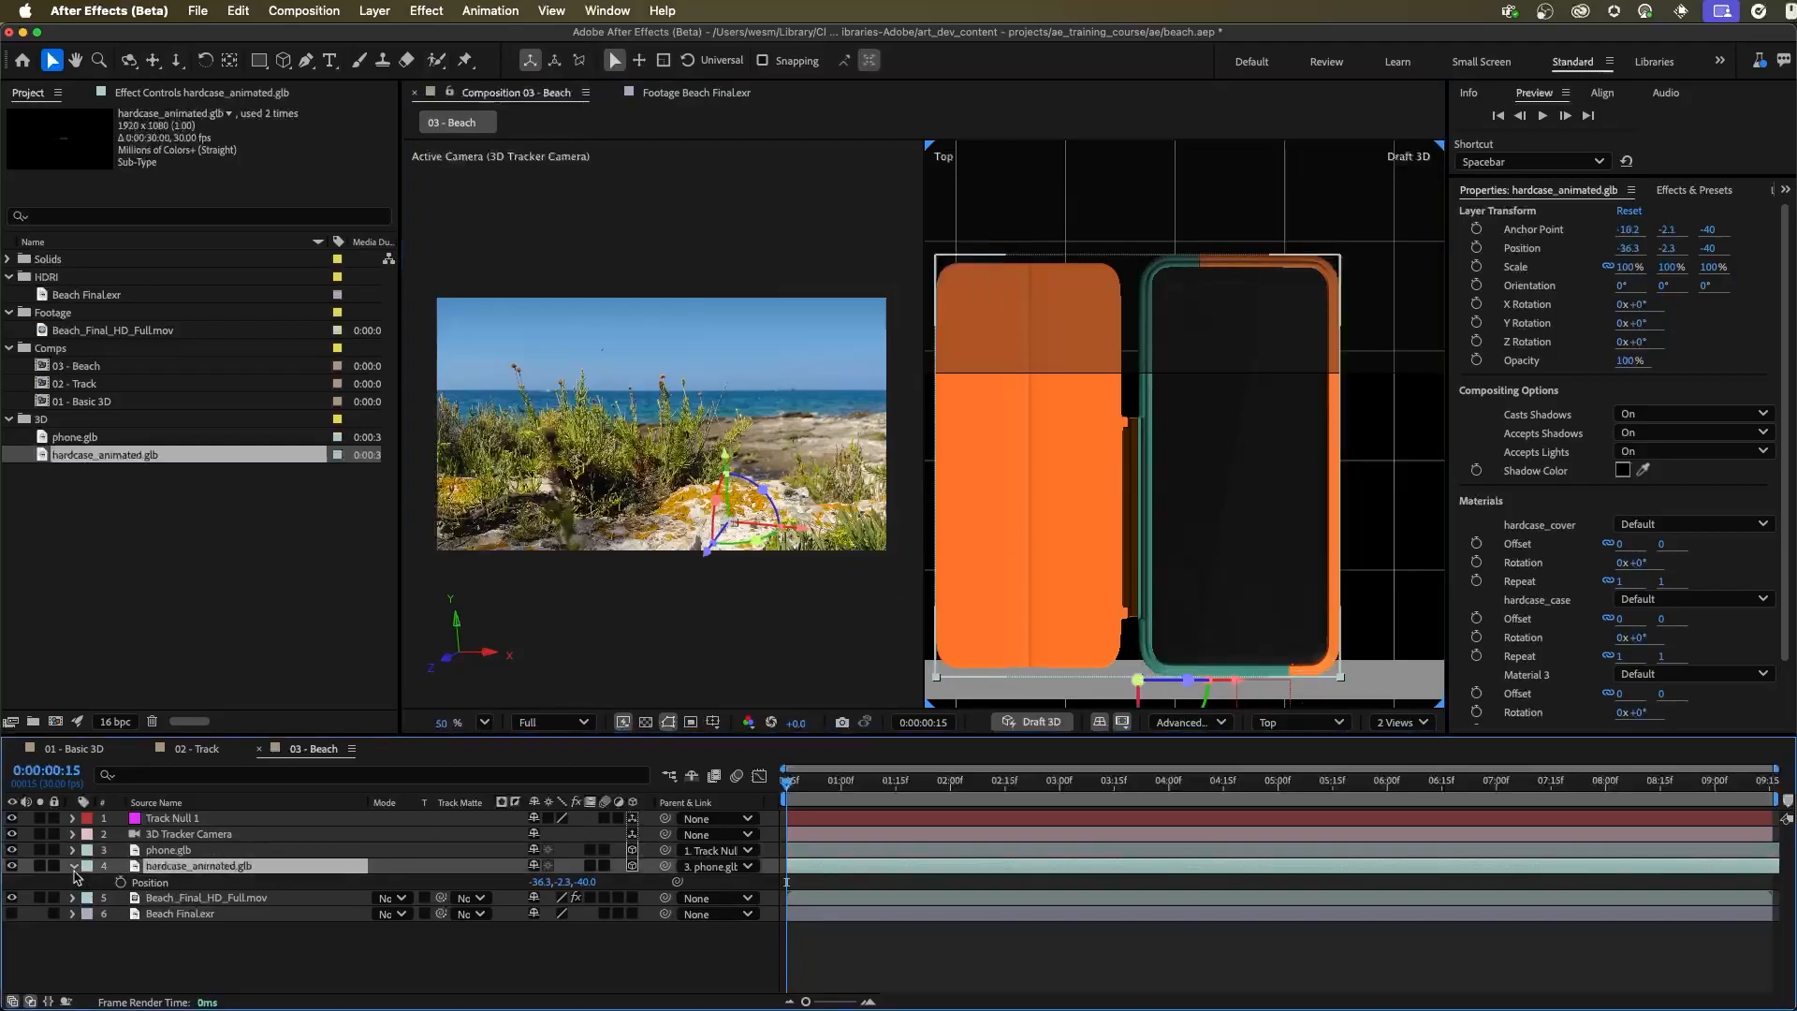
click(13, 866)
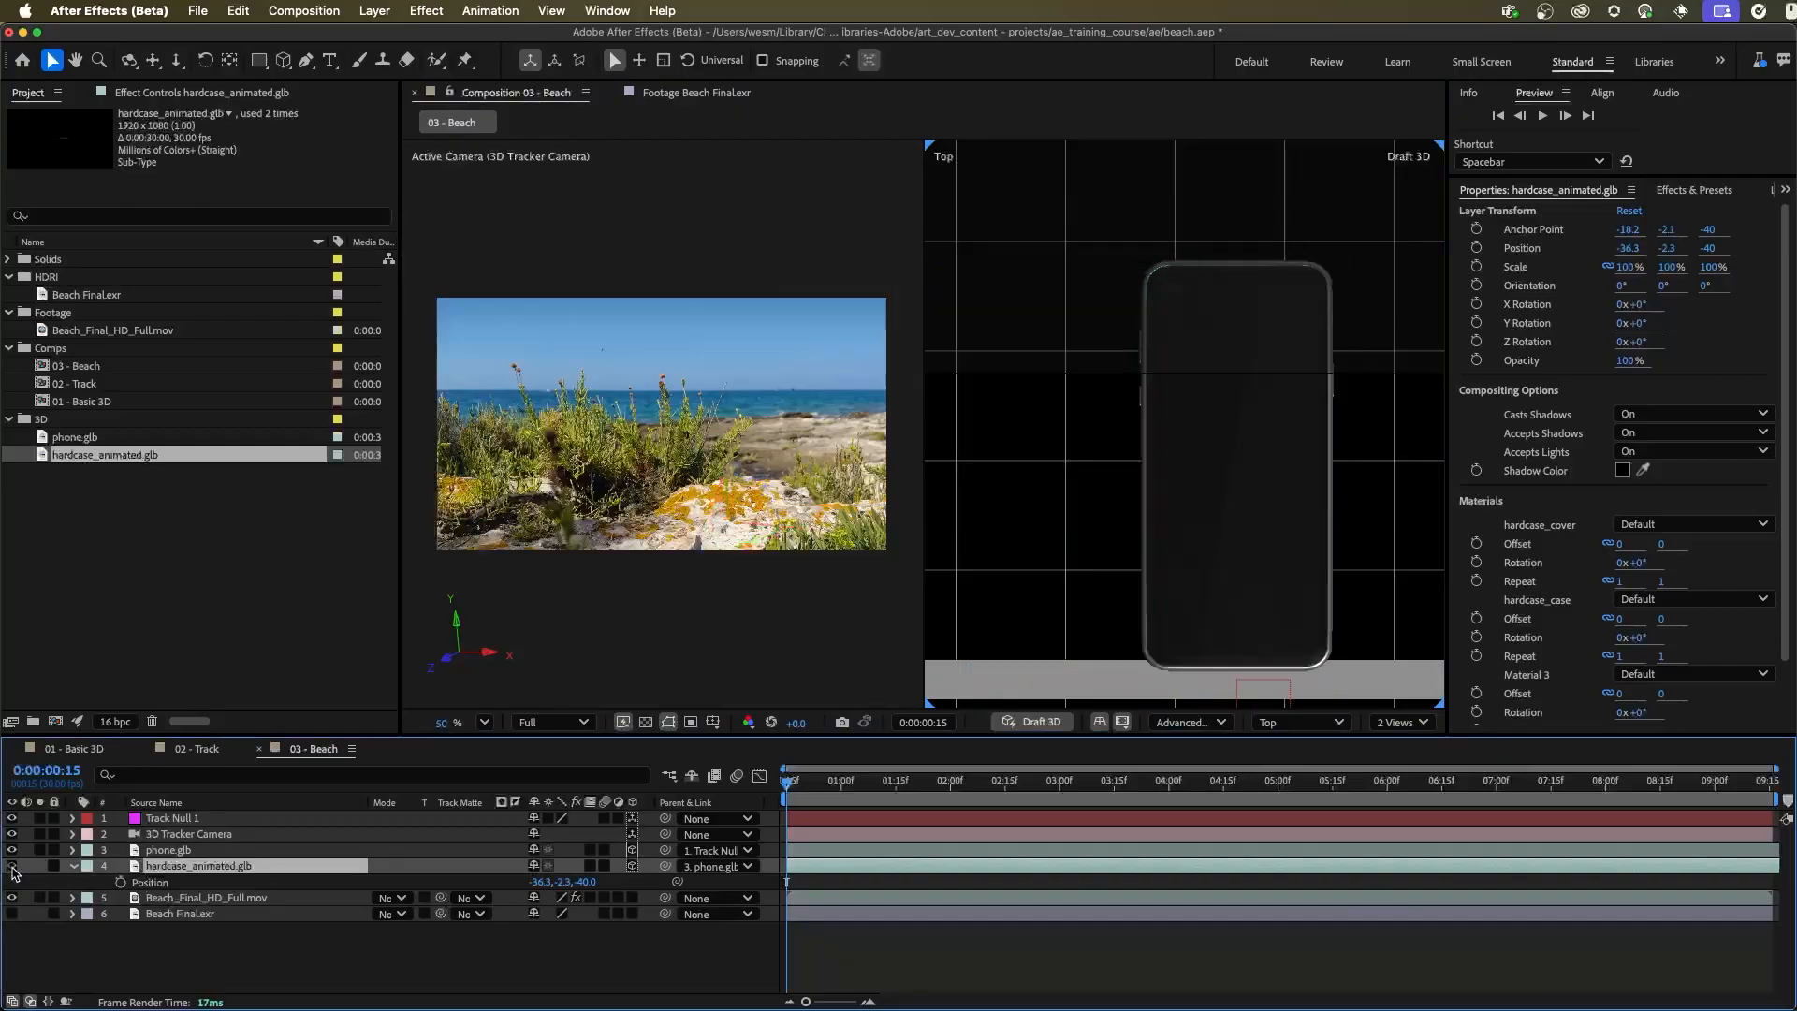
key(super+s)
Start a new solid named screen with a width of 380 px and a height of 840 px
click(375, 11)
mouse_move(375, 40)
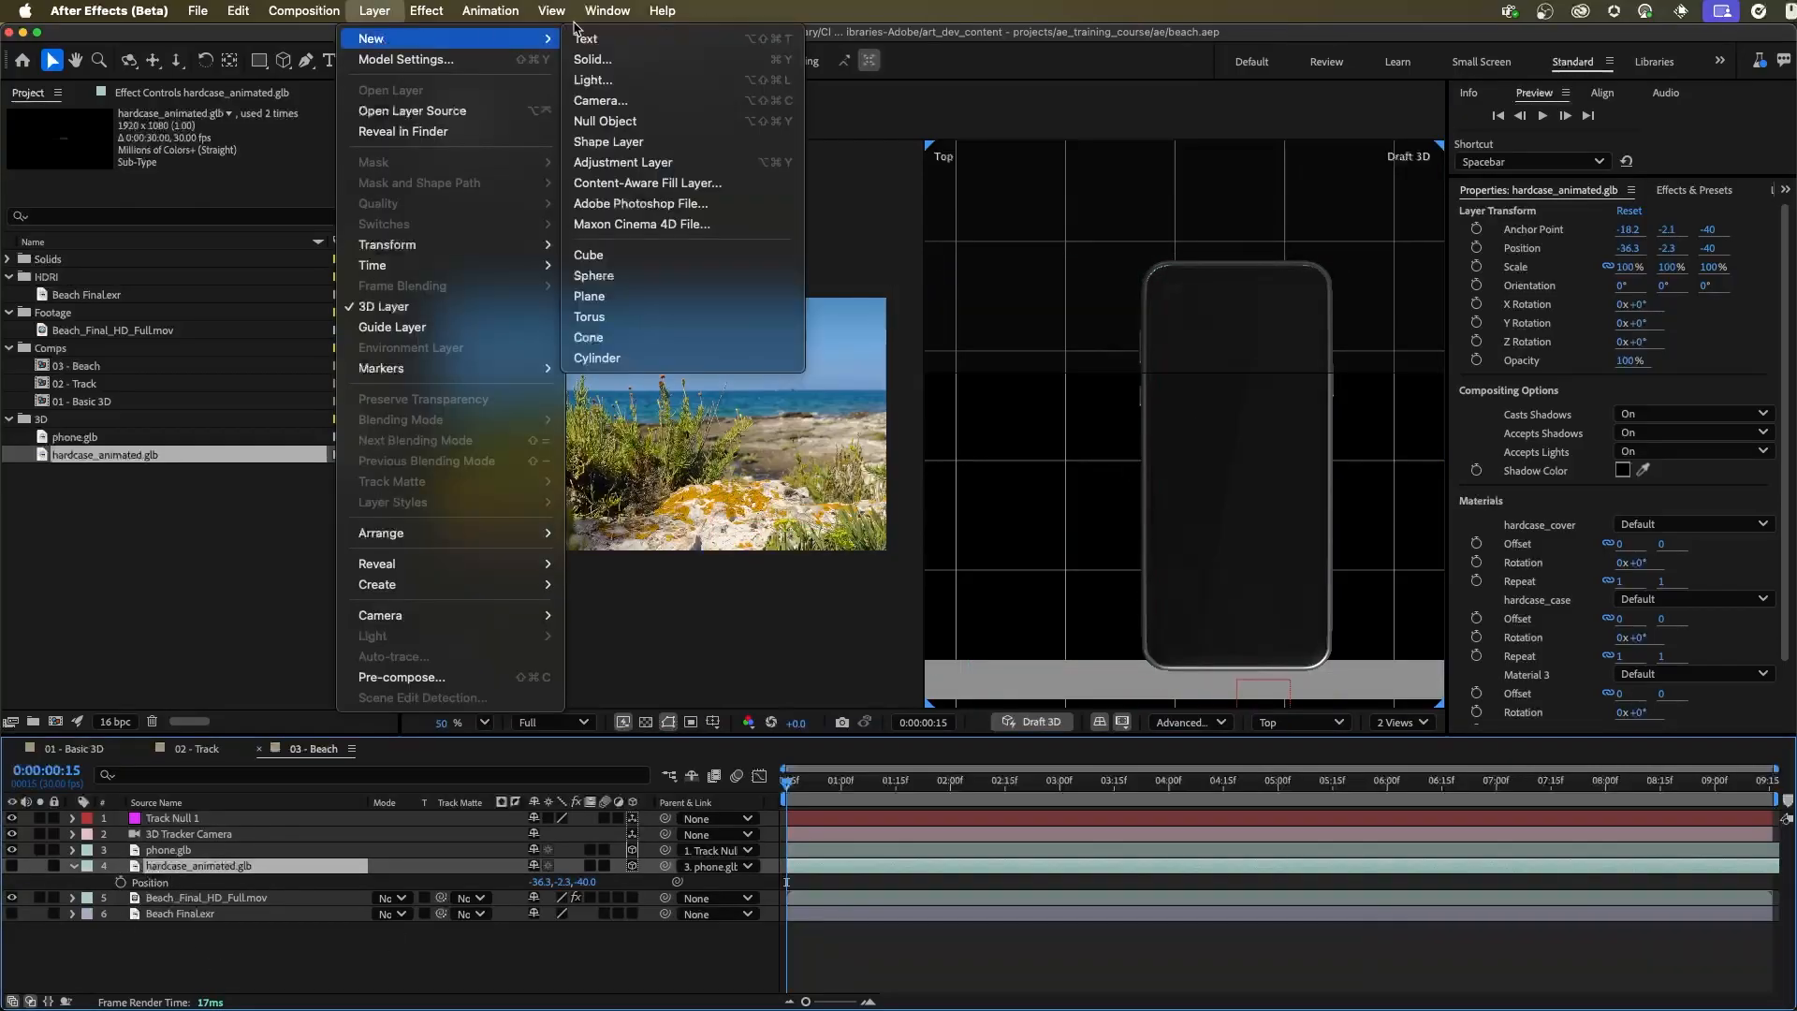
click(622, 60)
text(screen)
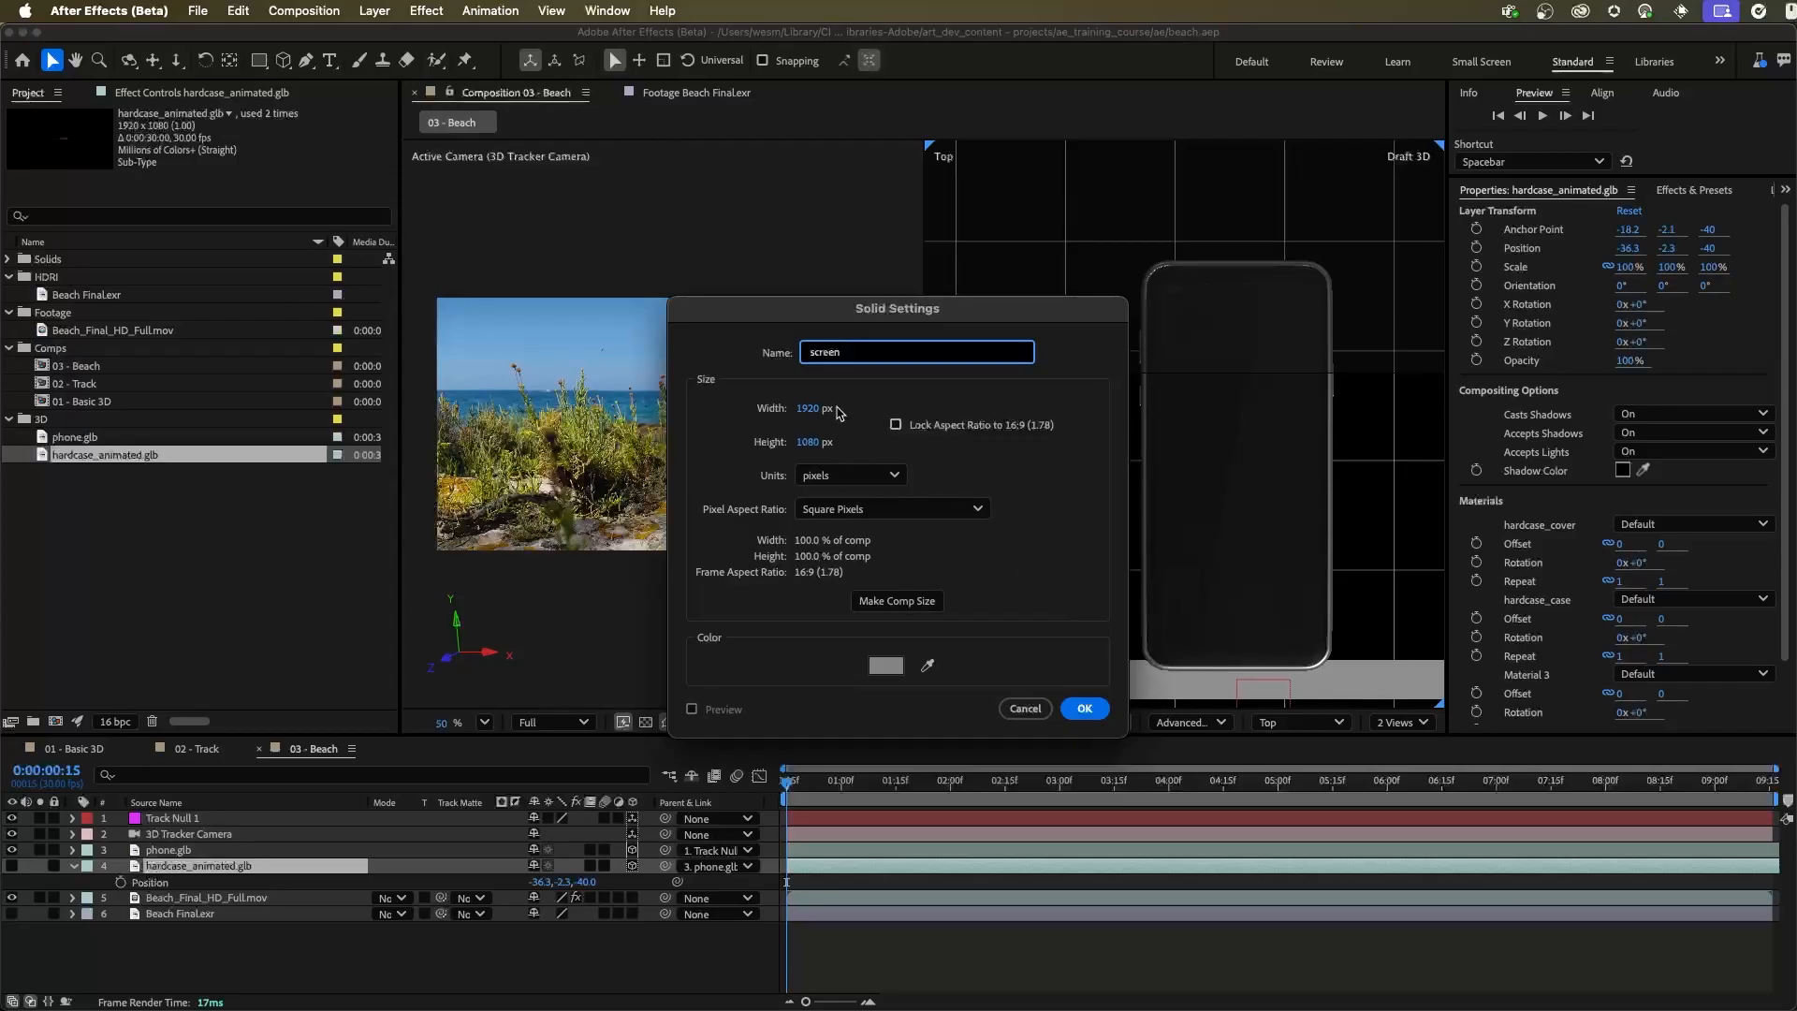
click(807, 412)
text(380)
key(Tab)
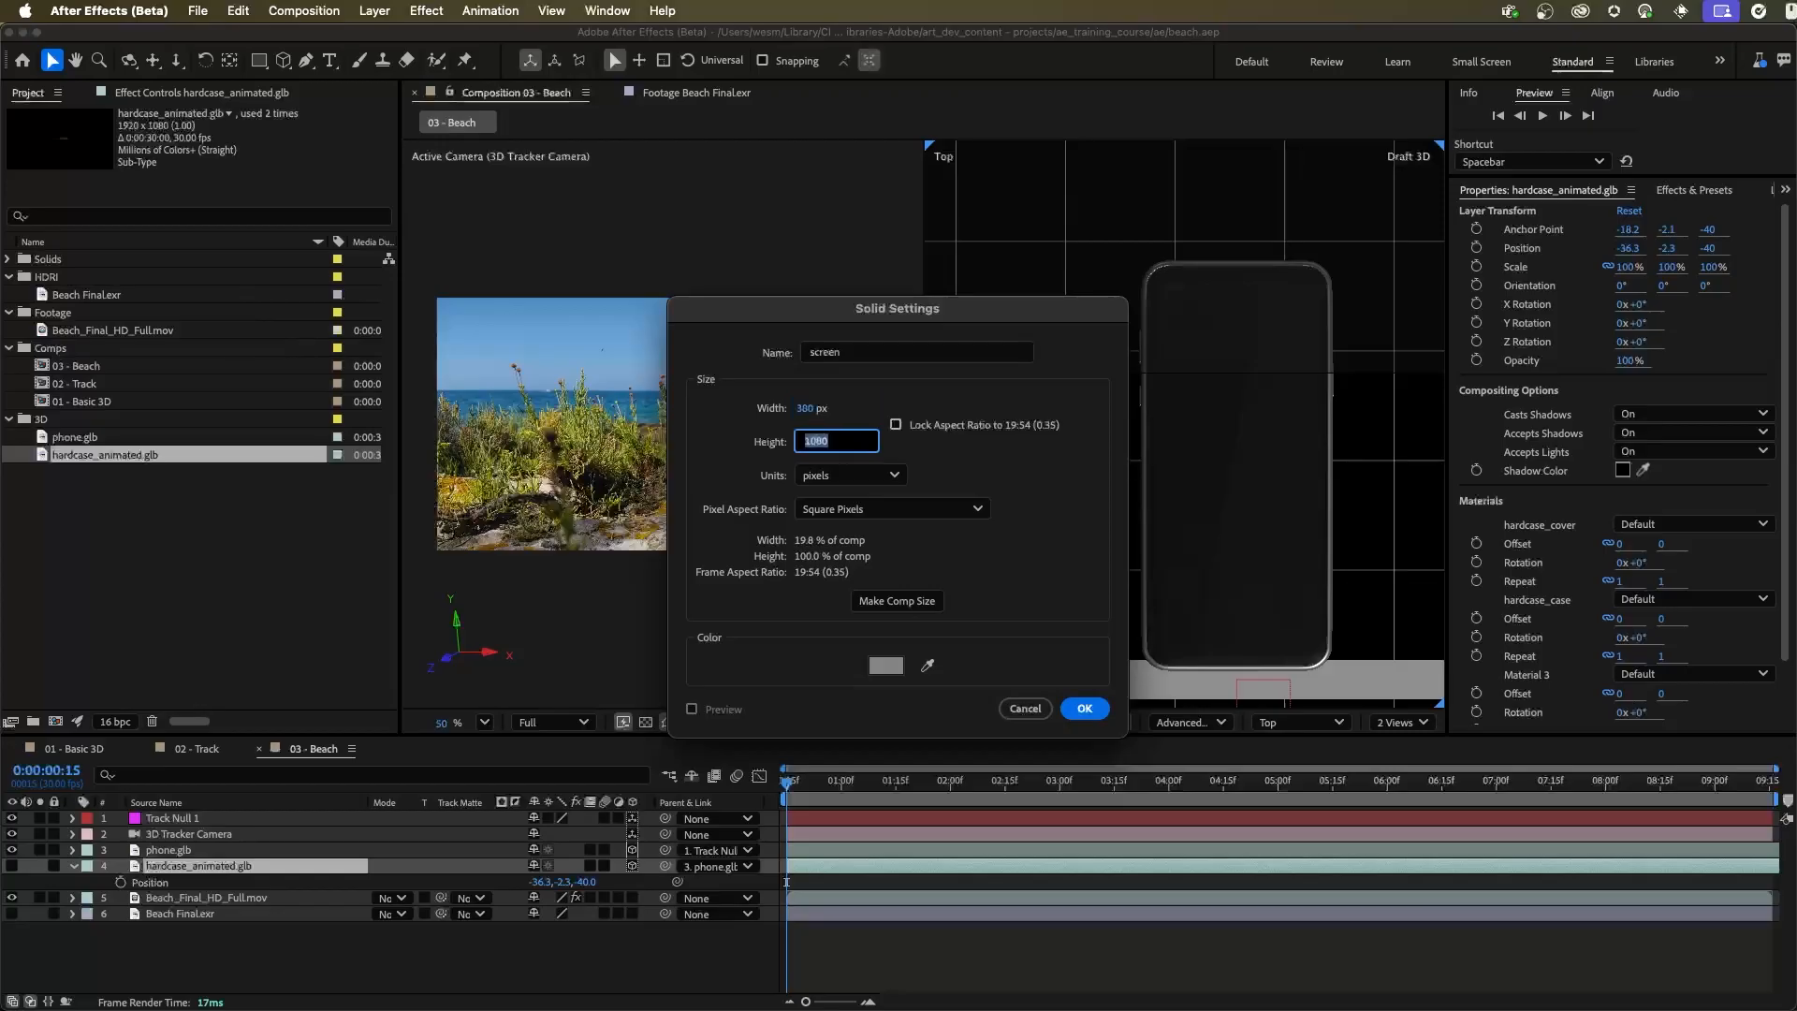
text(840)
click(884, 407)
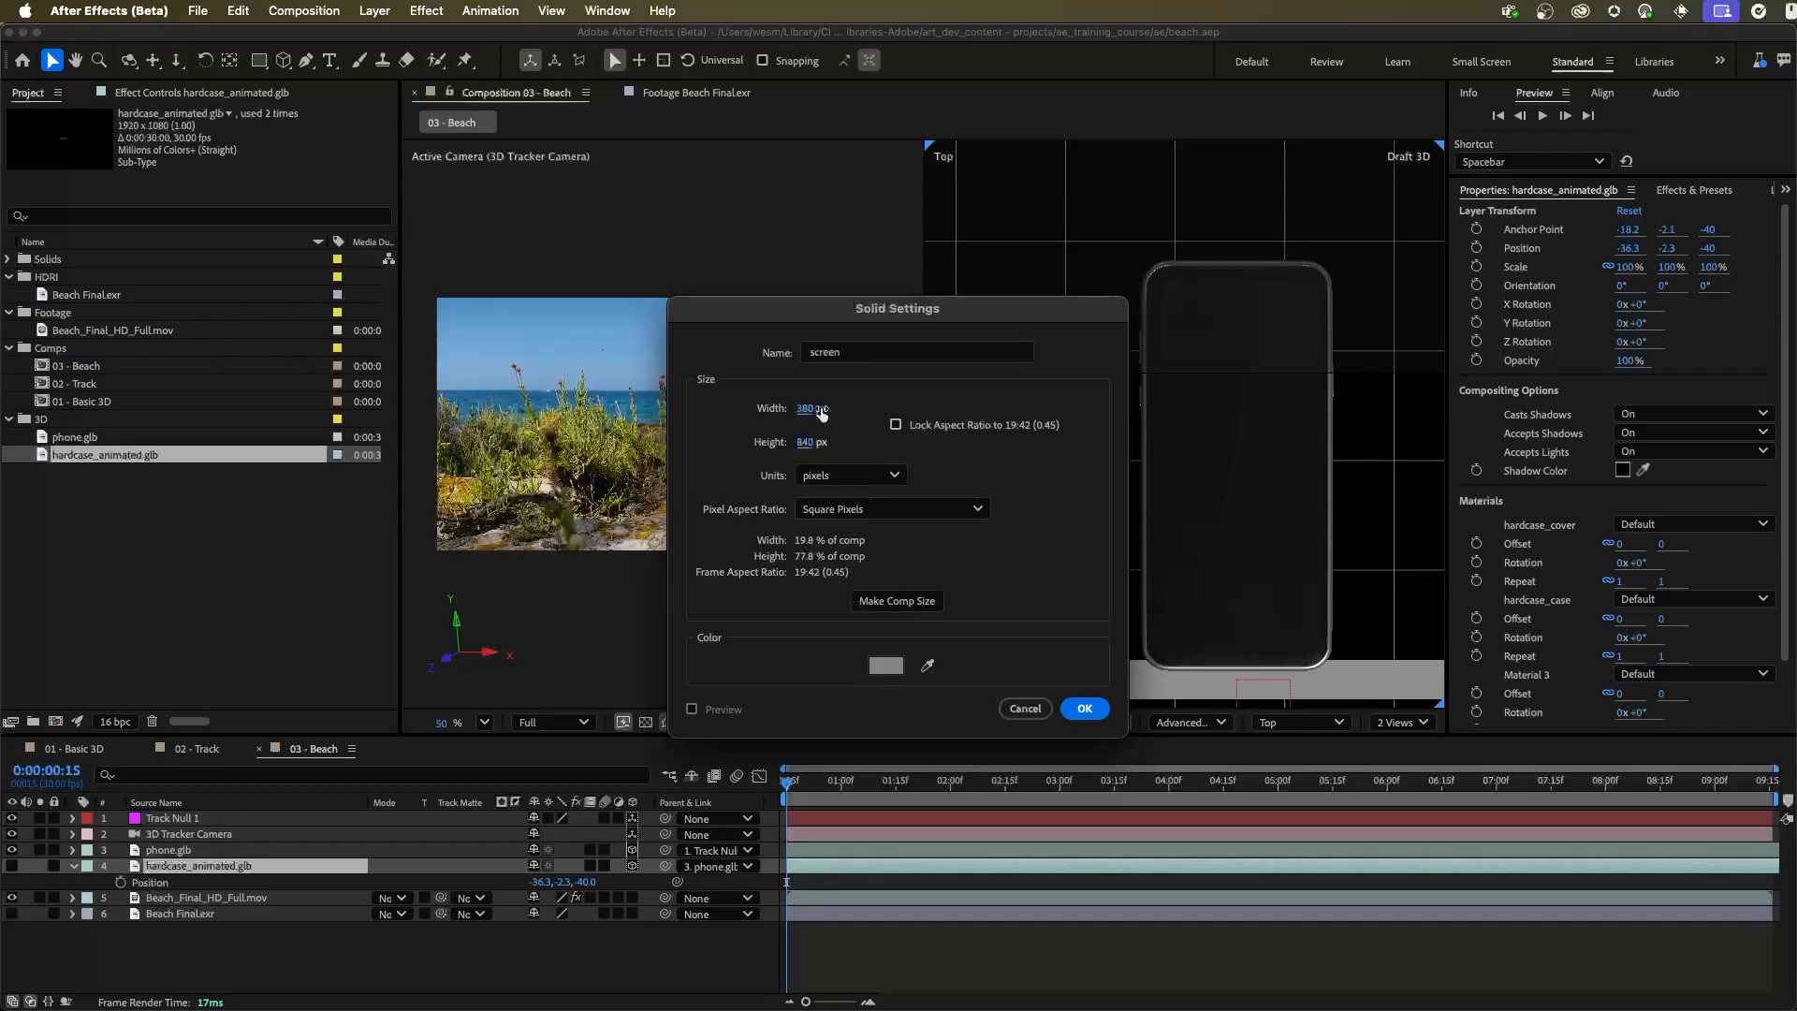
Set the screen solid's color to red (FF0000) and create the layer
click(898, 668)
drag(914, 444, 932, 407)
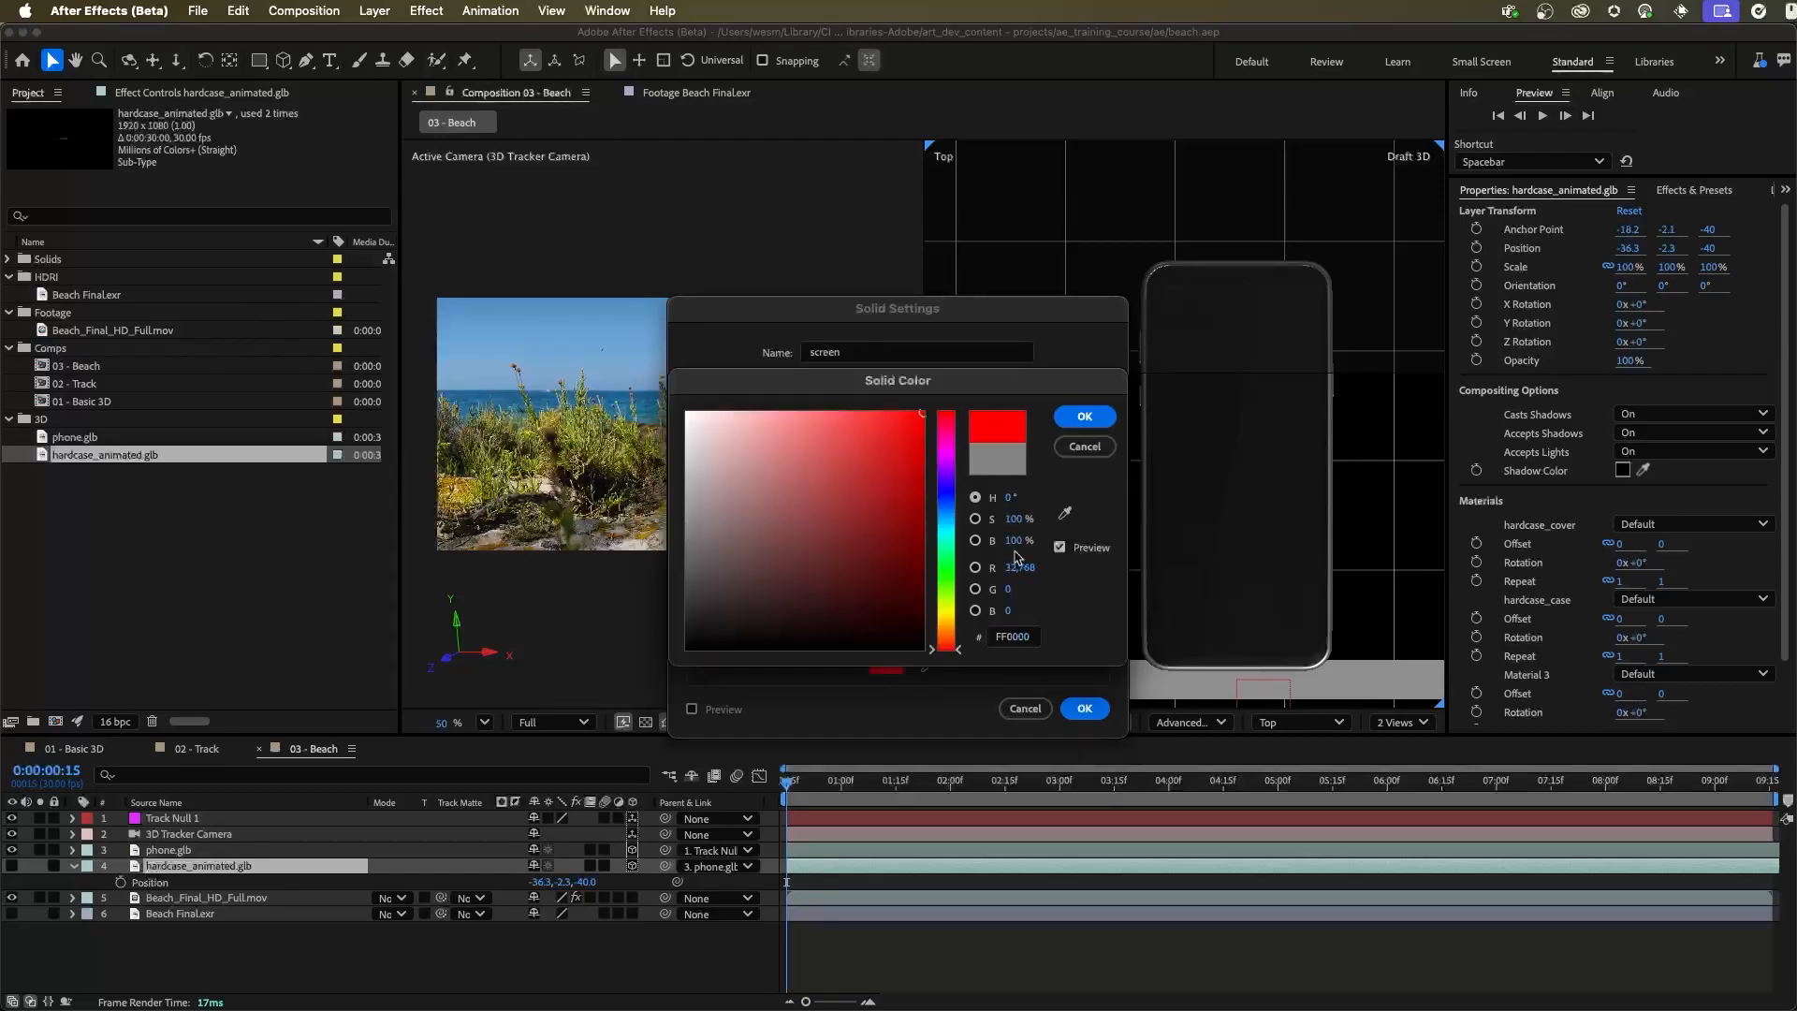
key(Return)
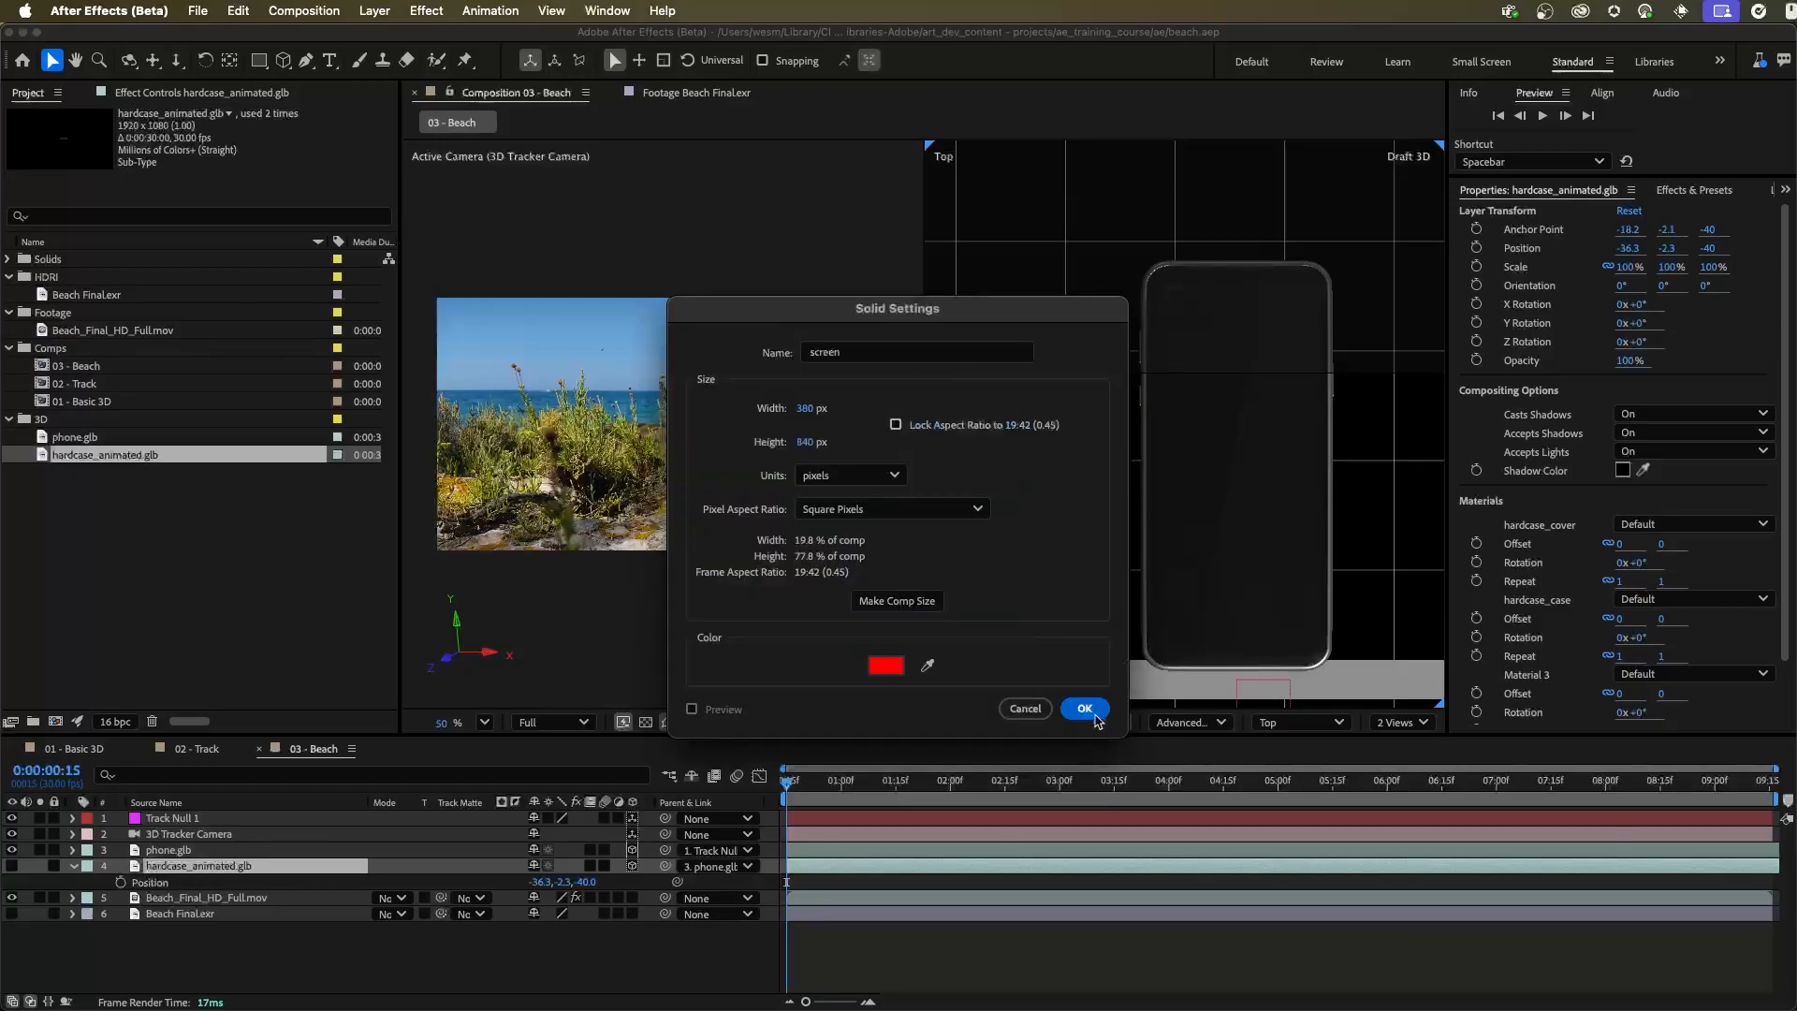
click(1086, 709)
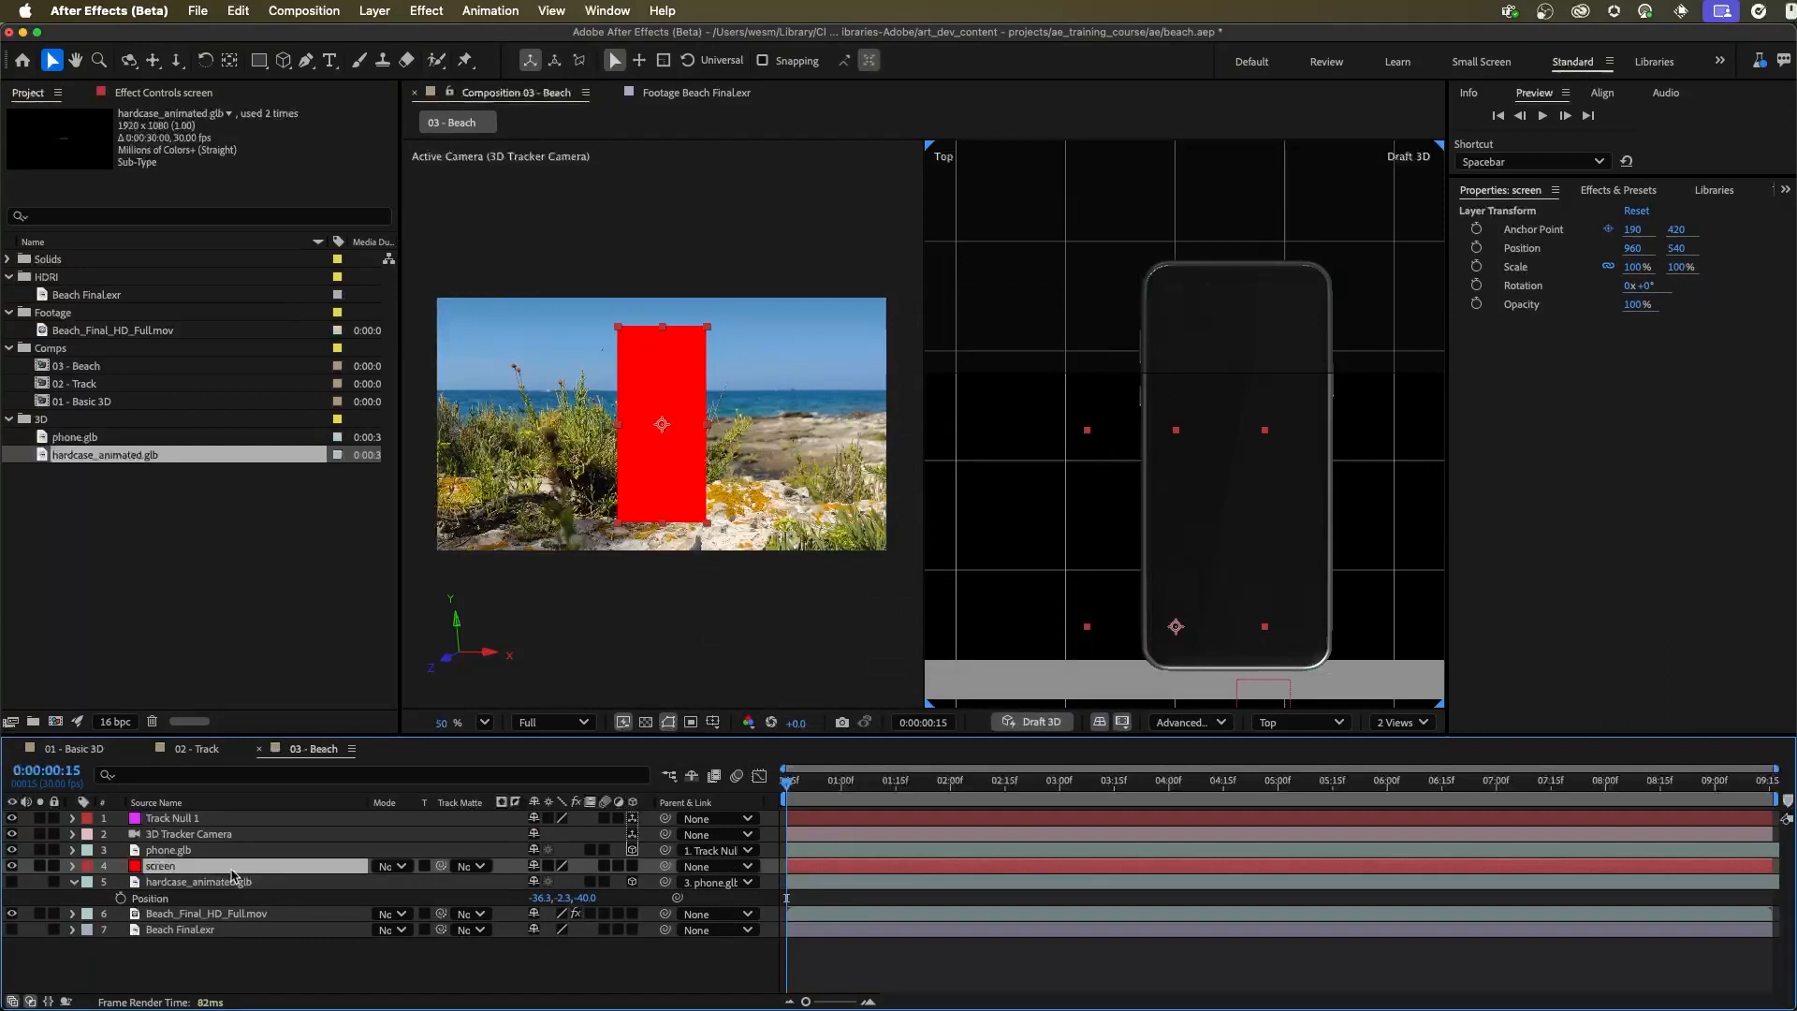
Make the screen layer 3D and parent it to phone.glb
click(631, 867)
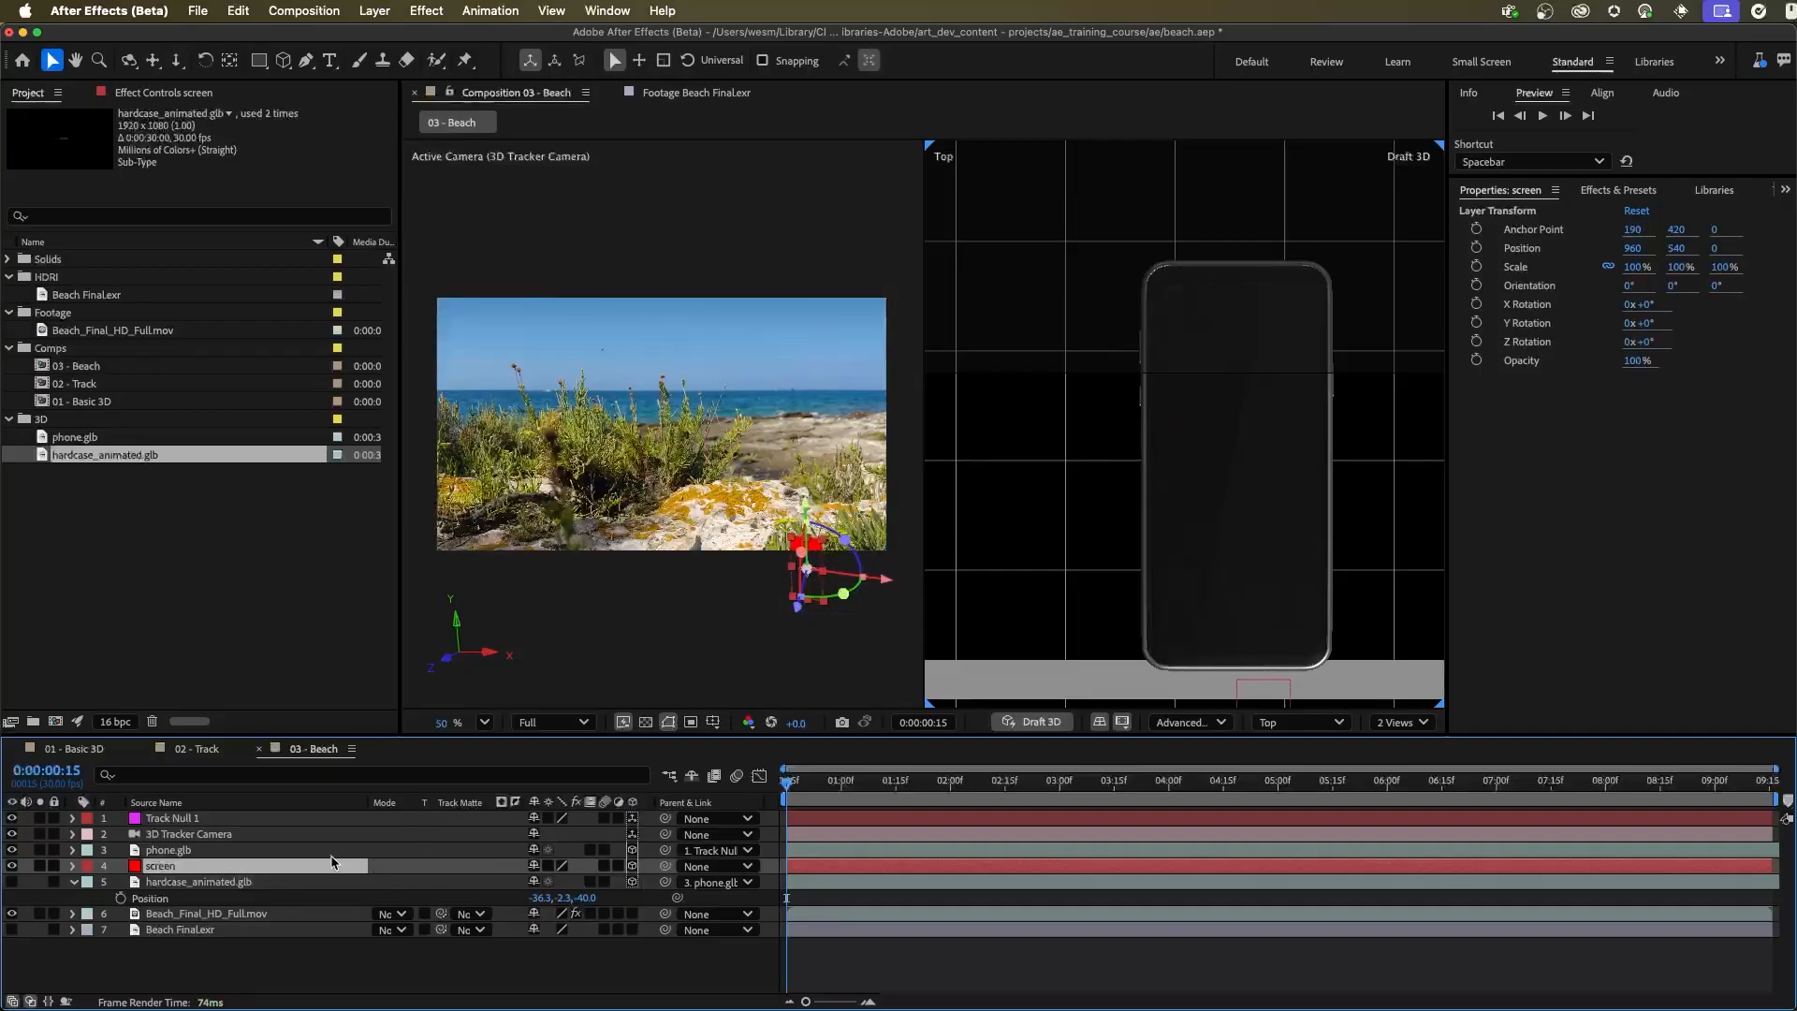
drag(665, 866, 193, 850)
Set the Position of the screen layer to 0, 0, 0
key(p)
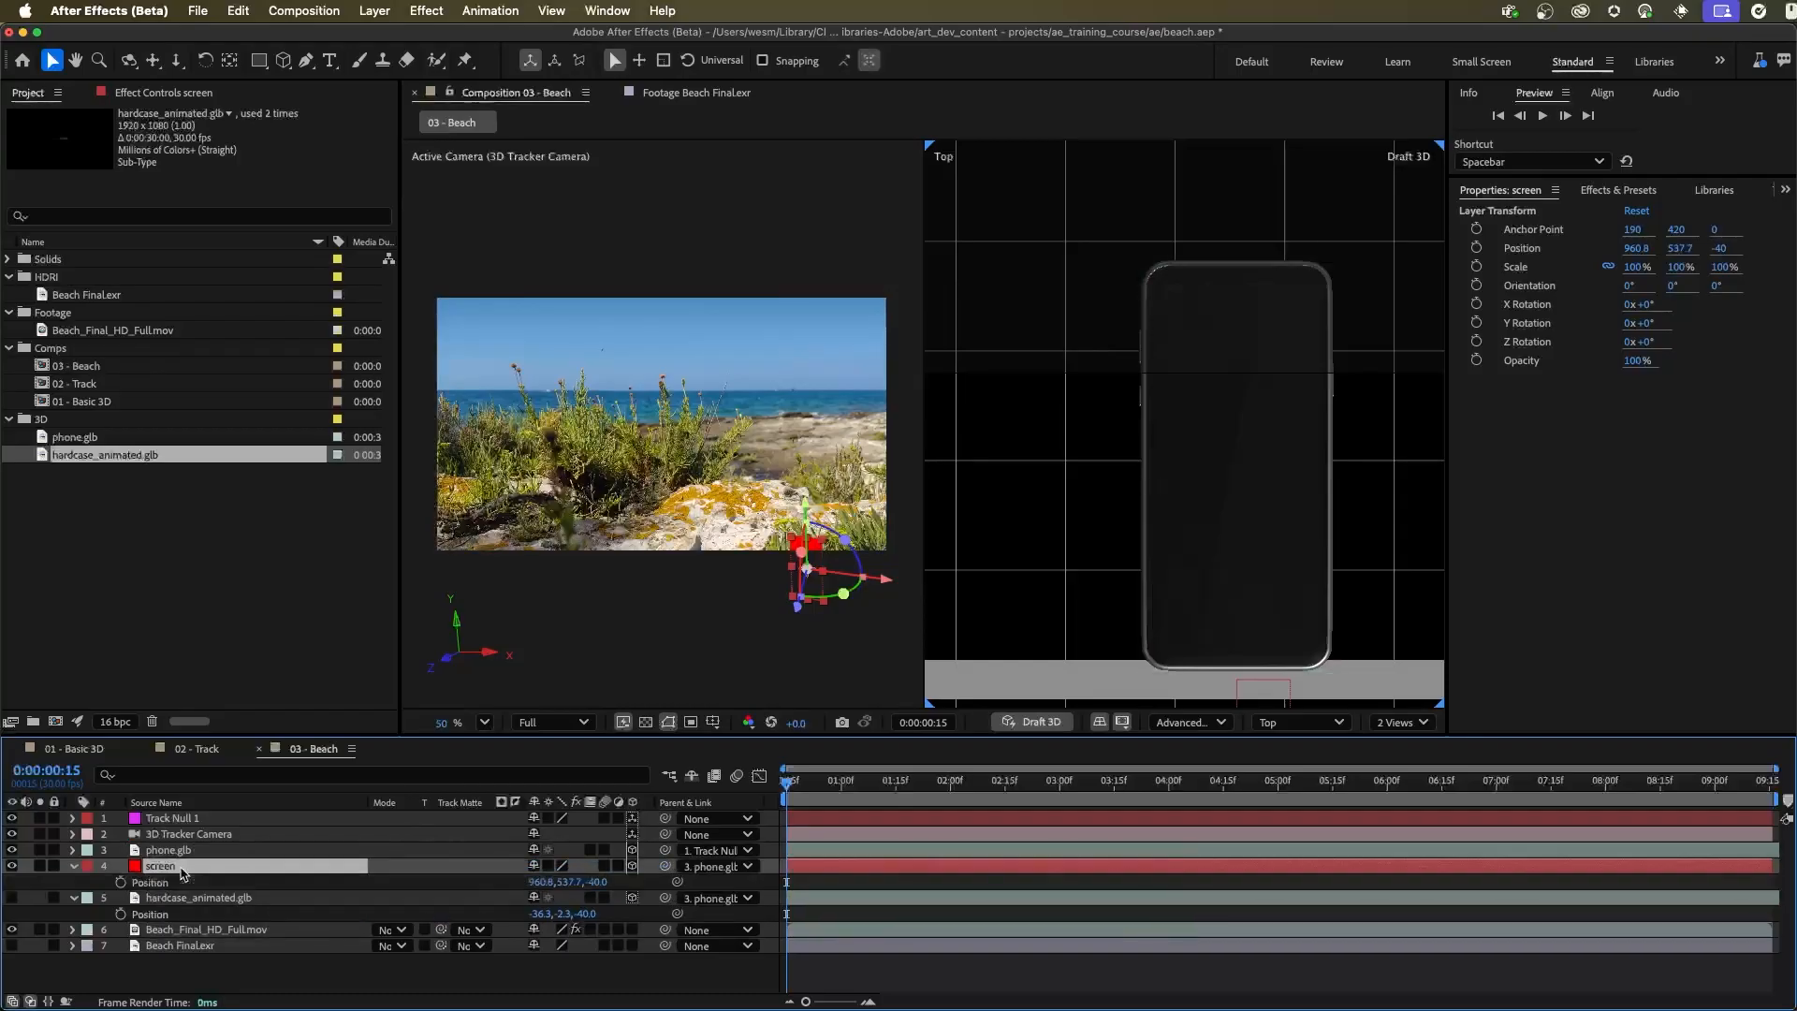
click(537, 882)
text(0)
key(Tab)
text(0)
key(Tab)
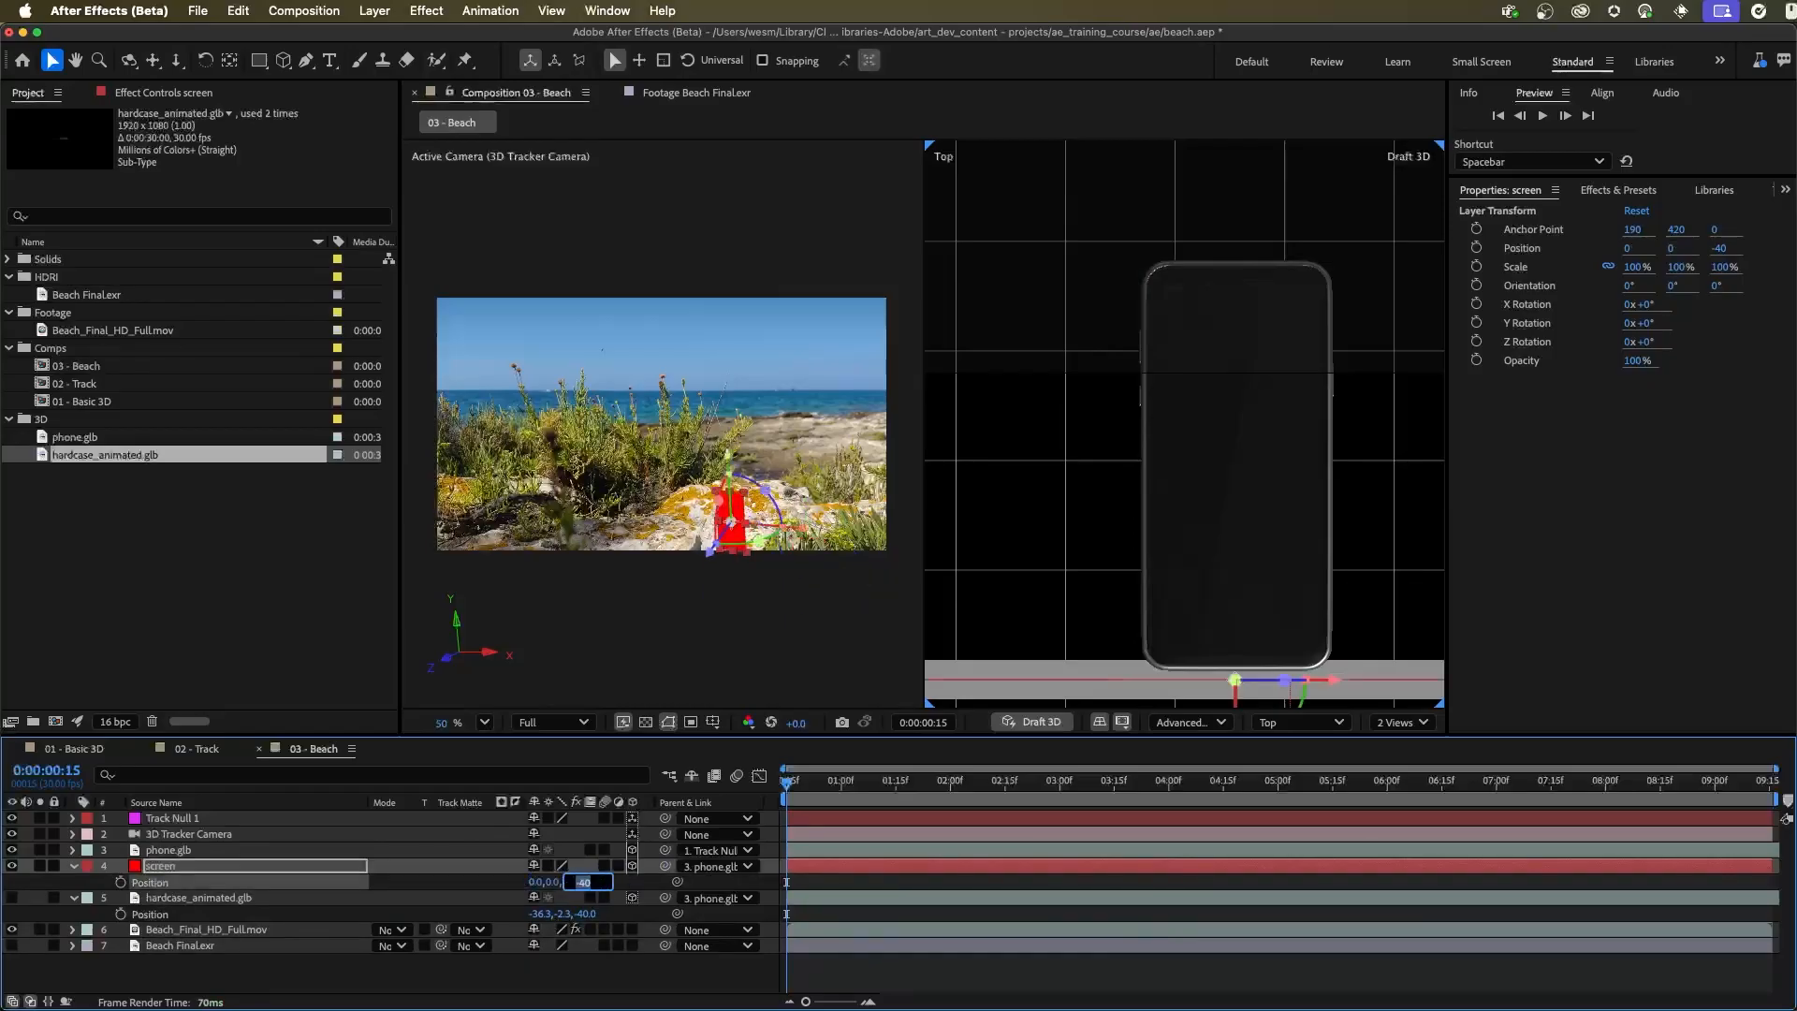
text(0)
key(Tab)
click(726, 654)
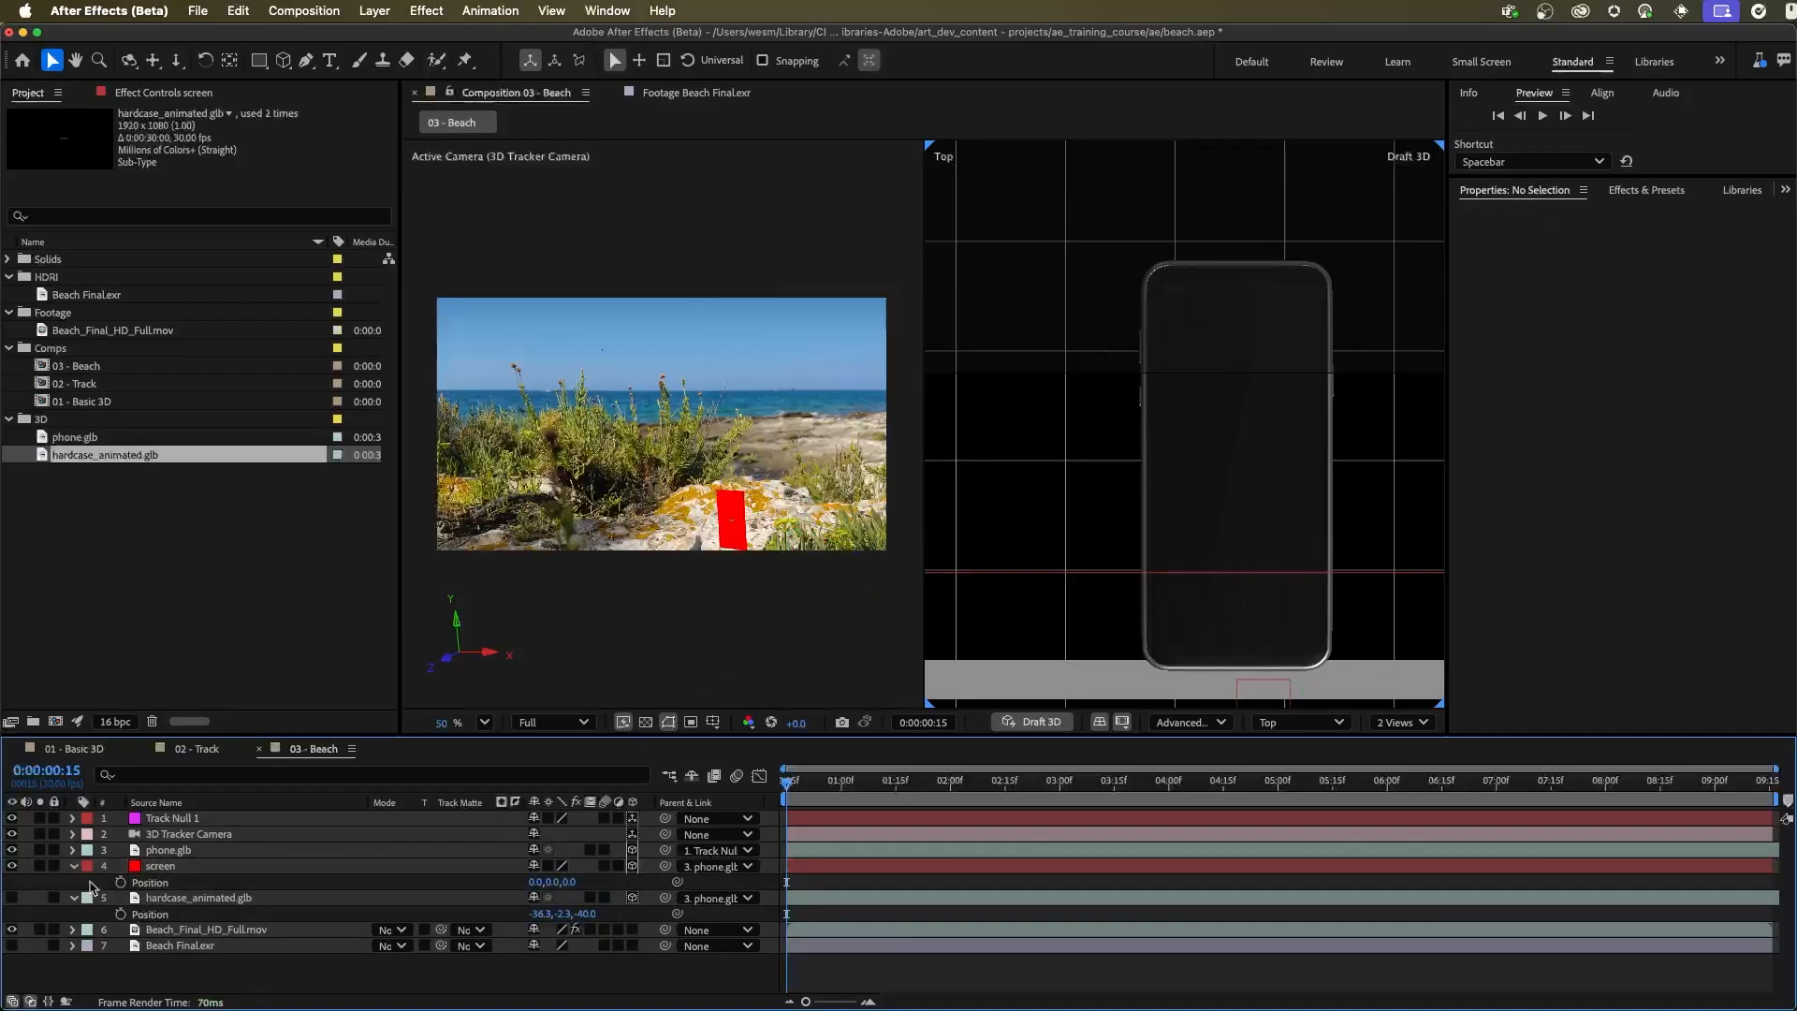
Rotate the screen layer to an X orientation of 90° in the Left view so it lies flat with the phone
click(155, 871)
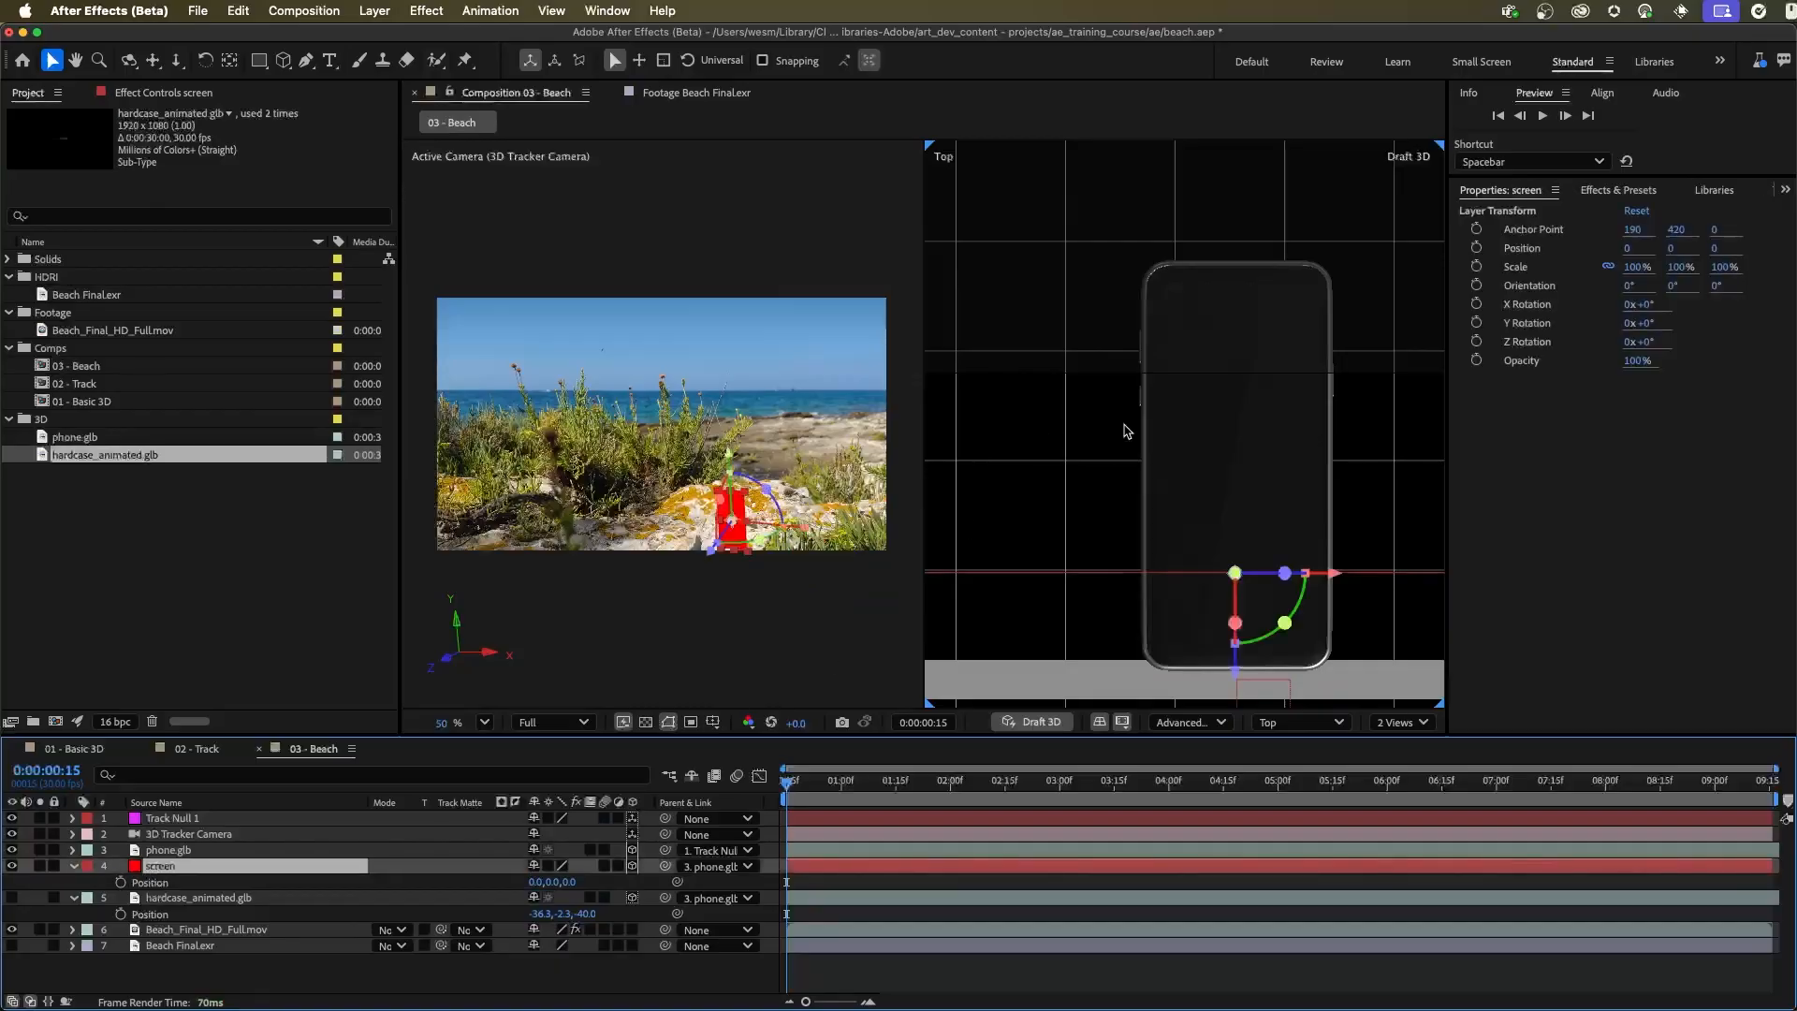
click(1300, 722)
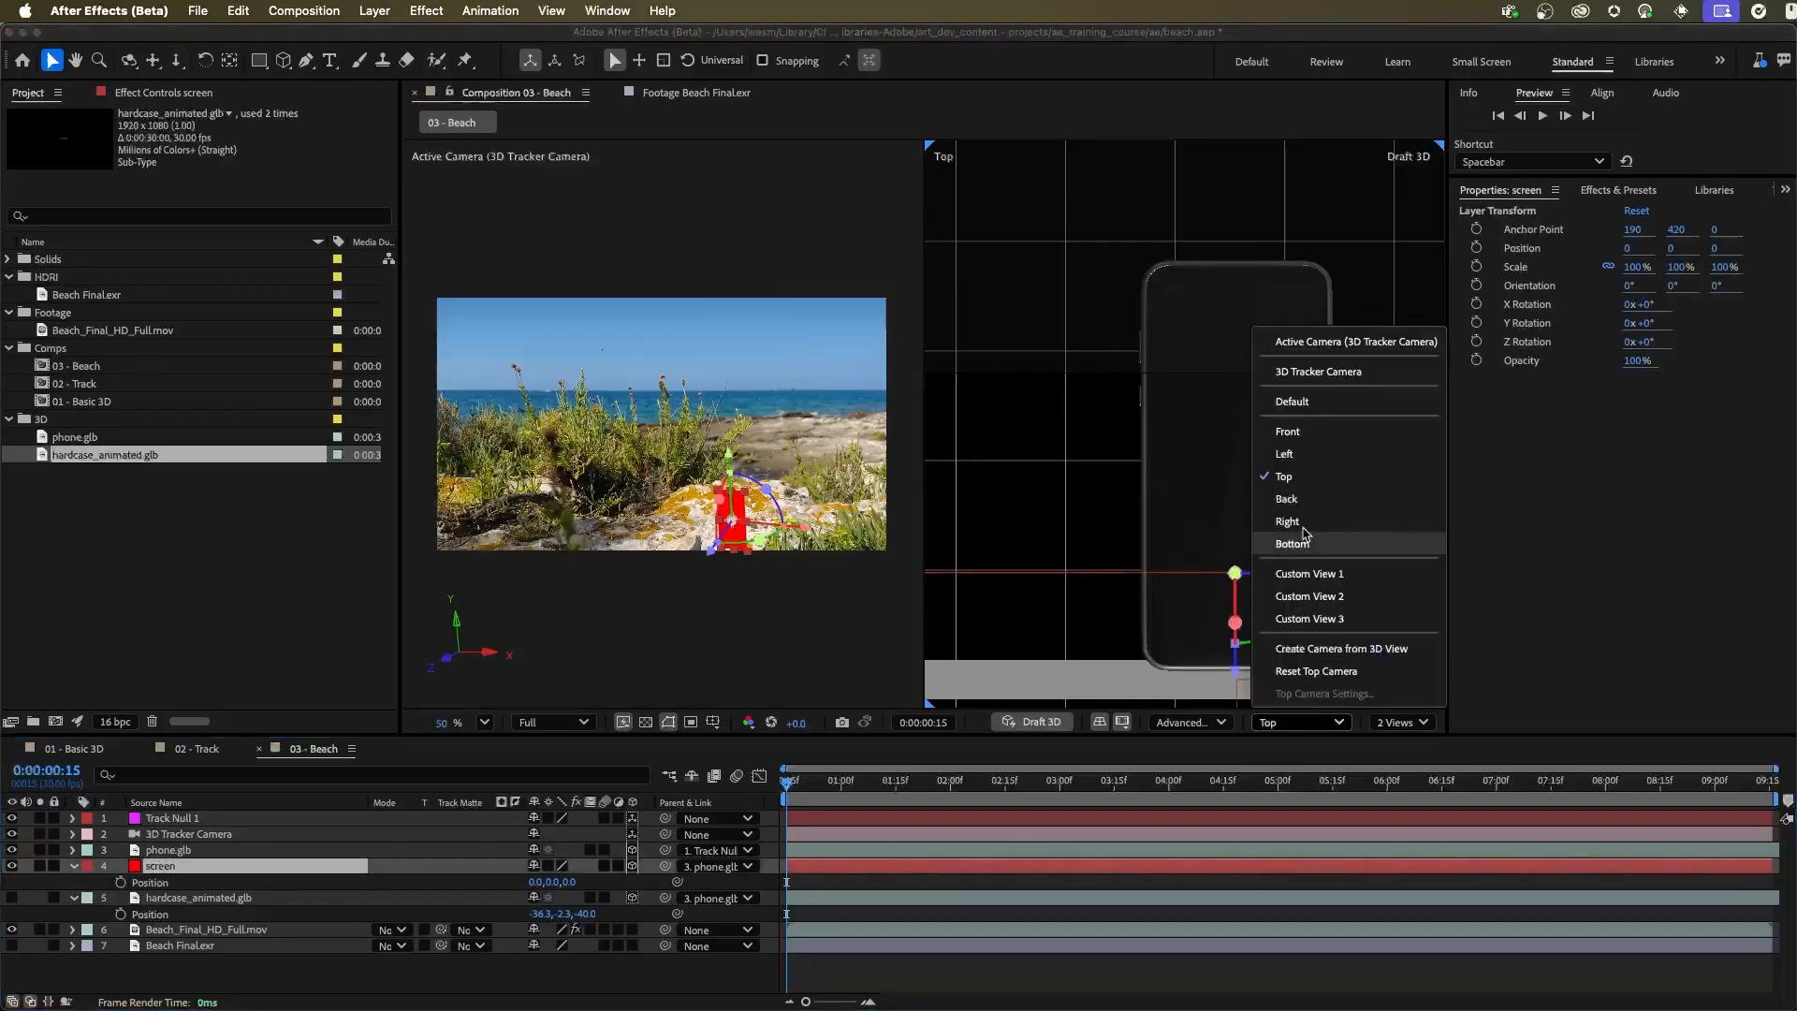
click(1307, 454)
key(space)
drag(1231, 589, 1121, 532)
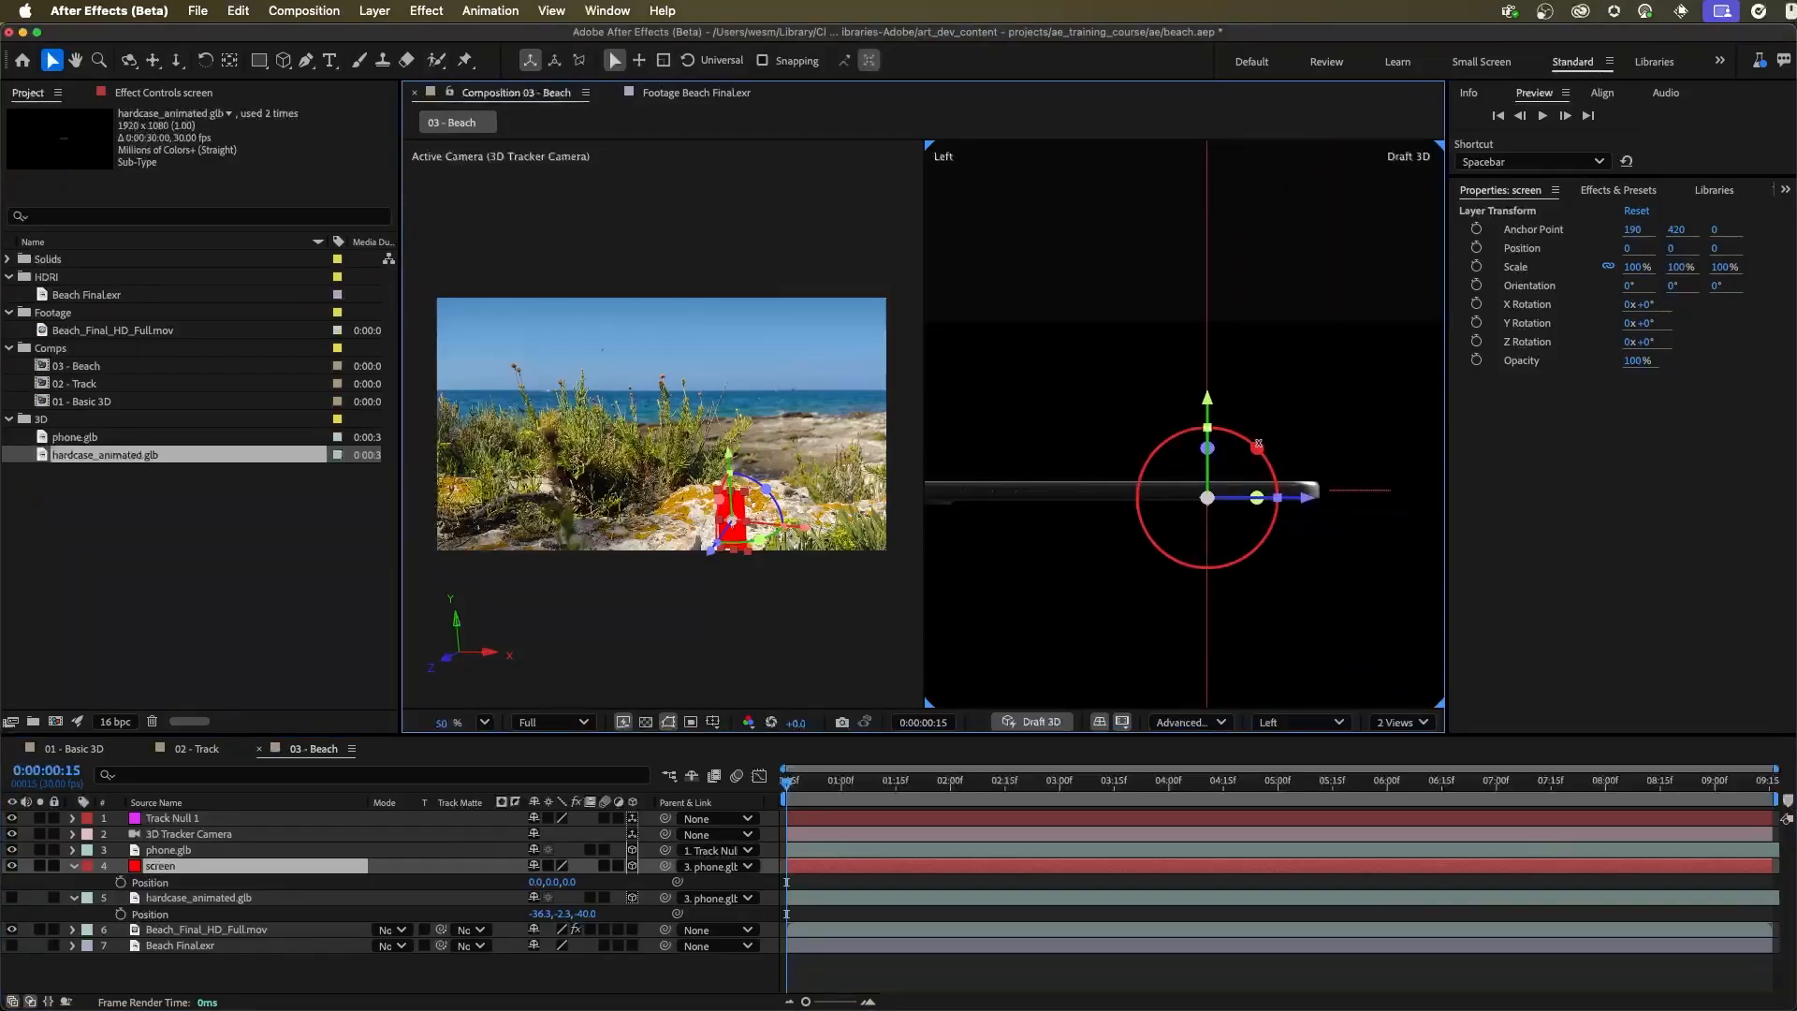
drag(1258, 444, 1266, 554)
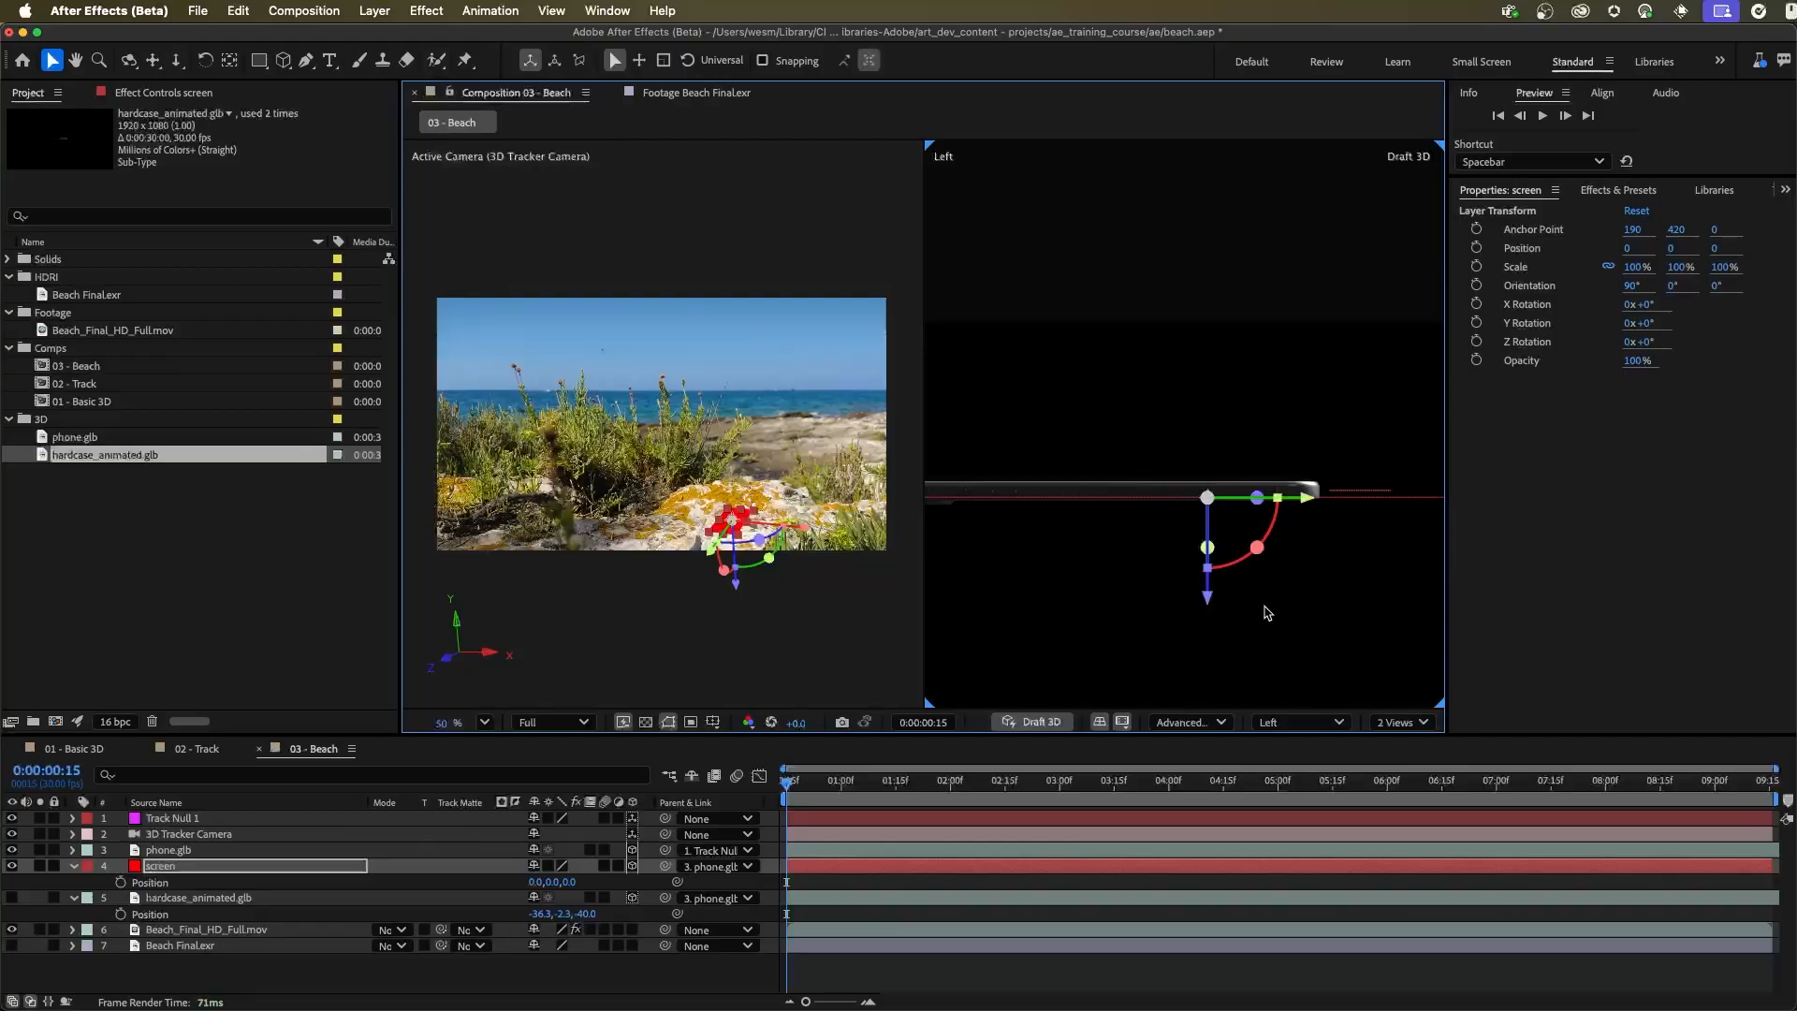
Raise the screen layer onto the phone's face to a Y position of -5.2, and show the Top view in the camera viewport
drag(1208, 608, 1210, 590)
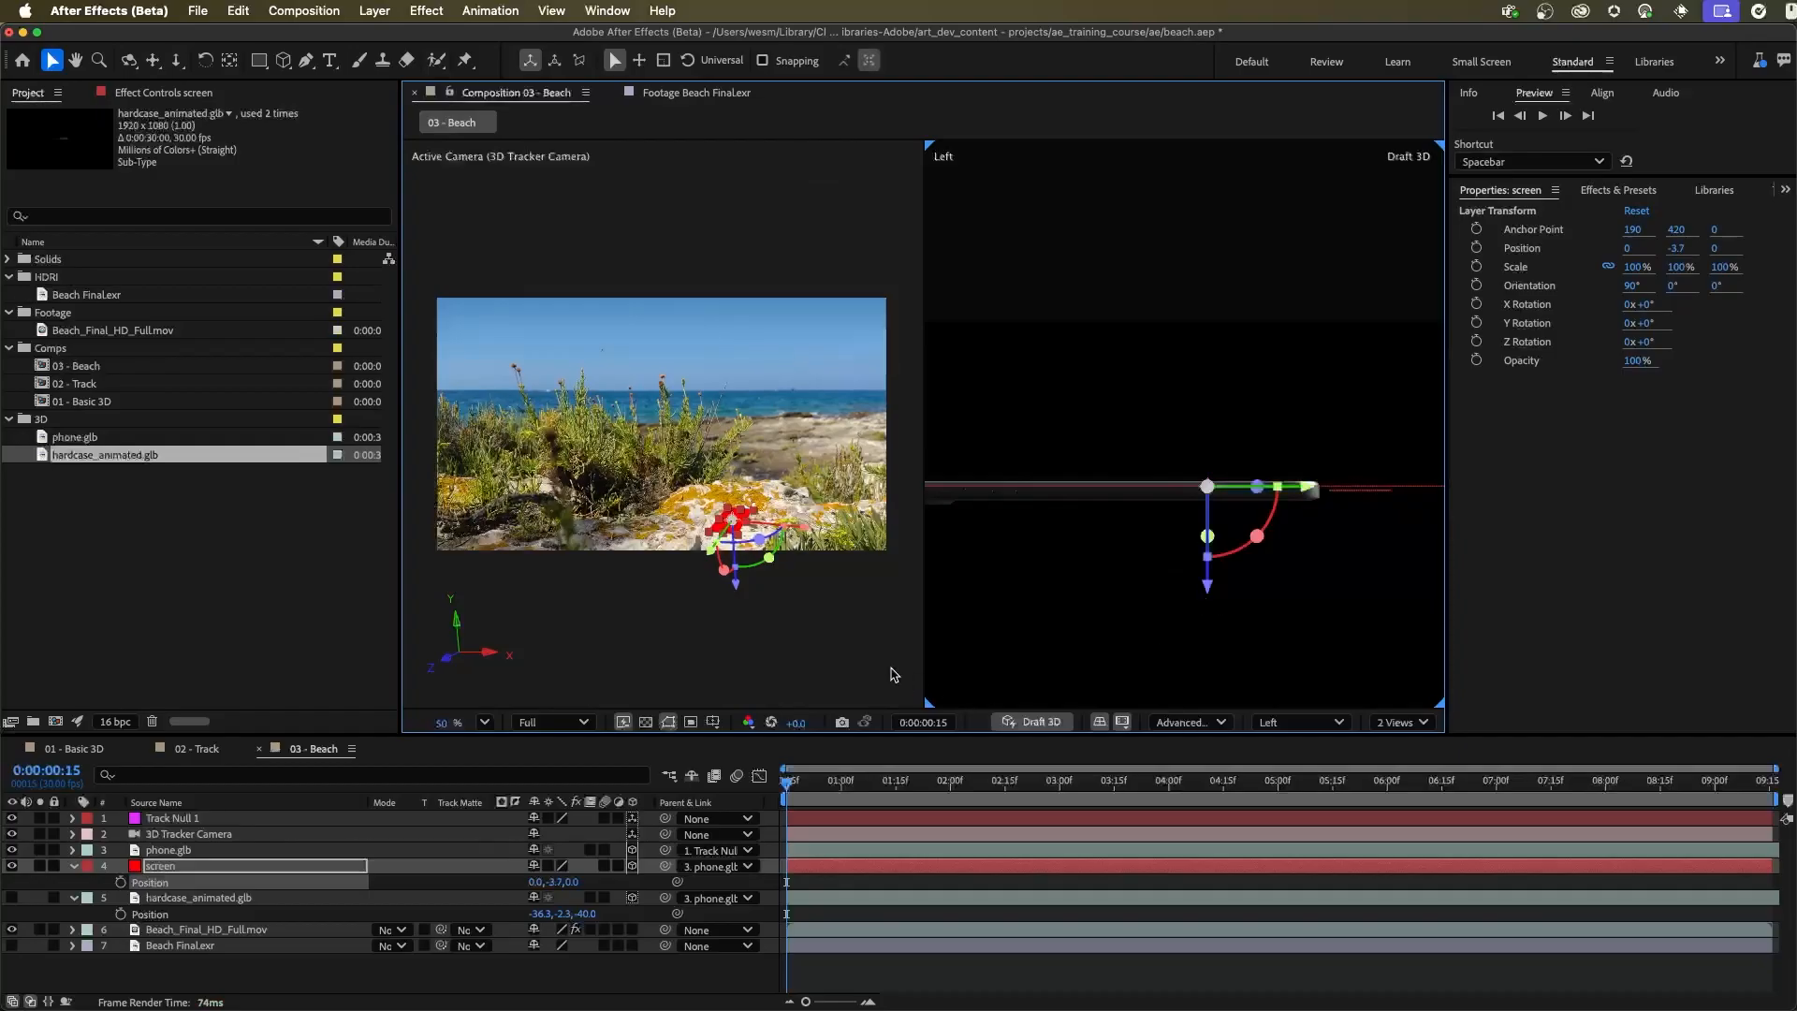
click(829, 659)
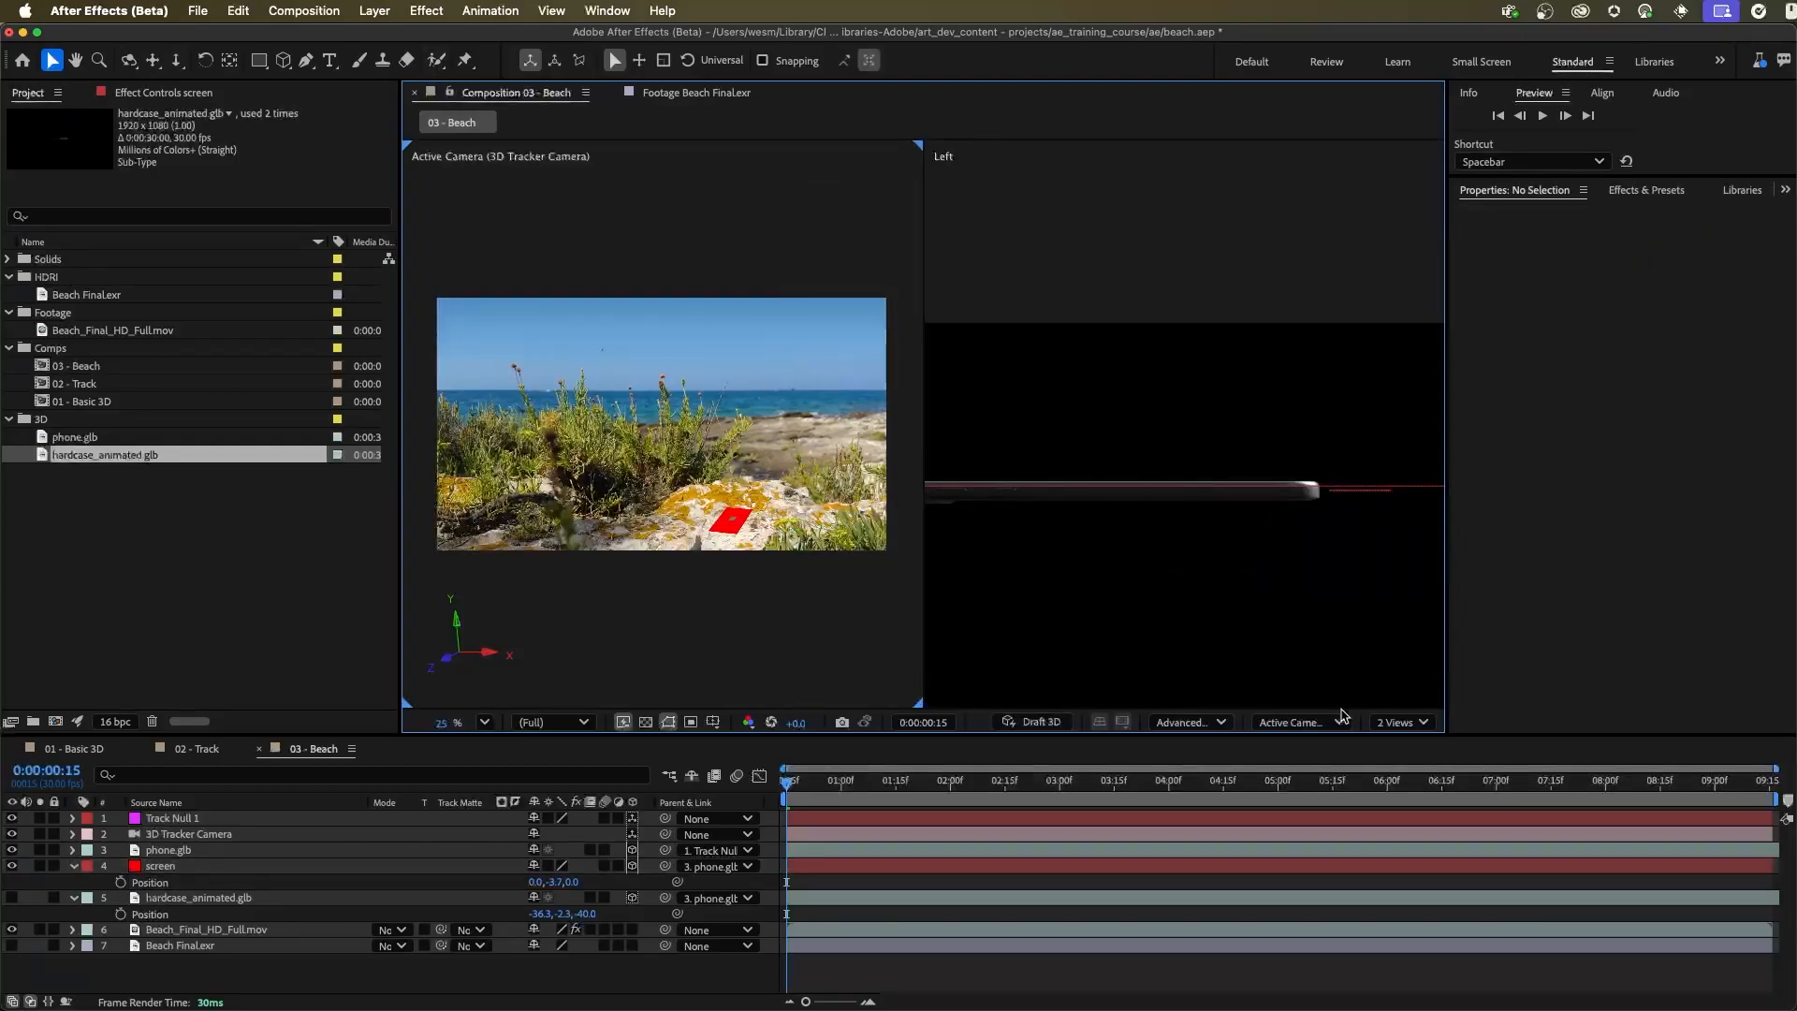
click(1306, 725)
click(1296, 477)
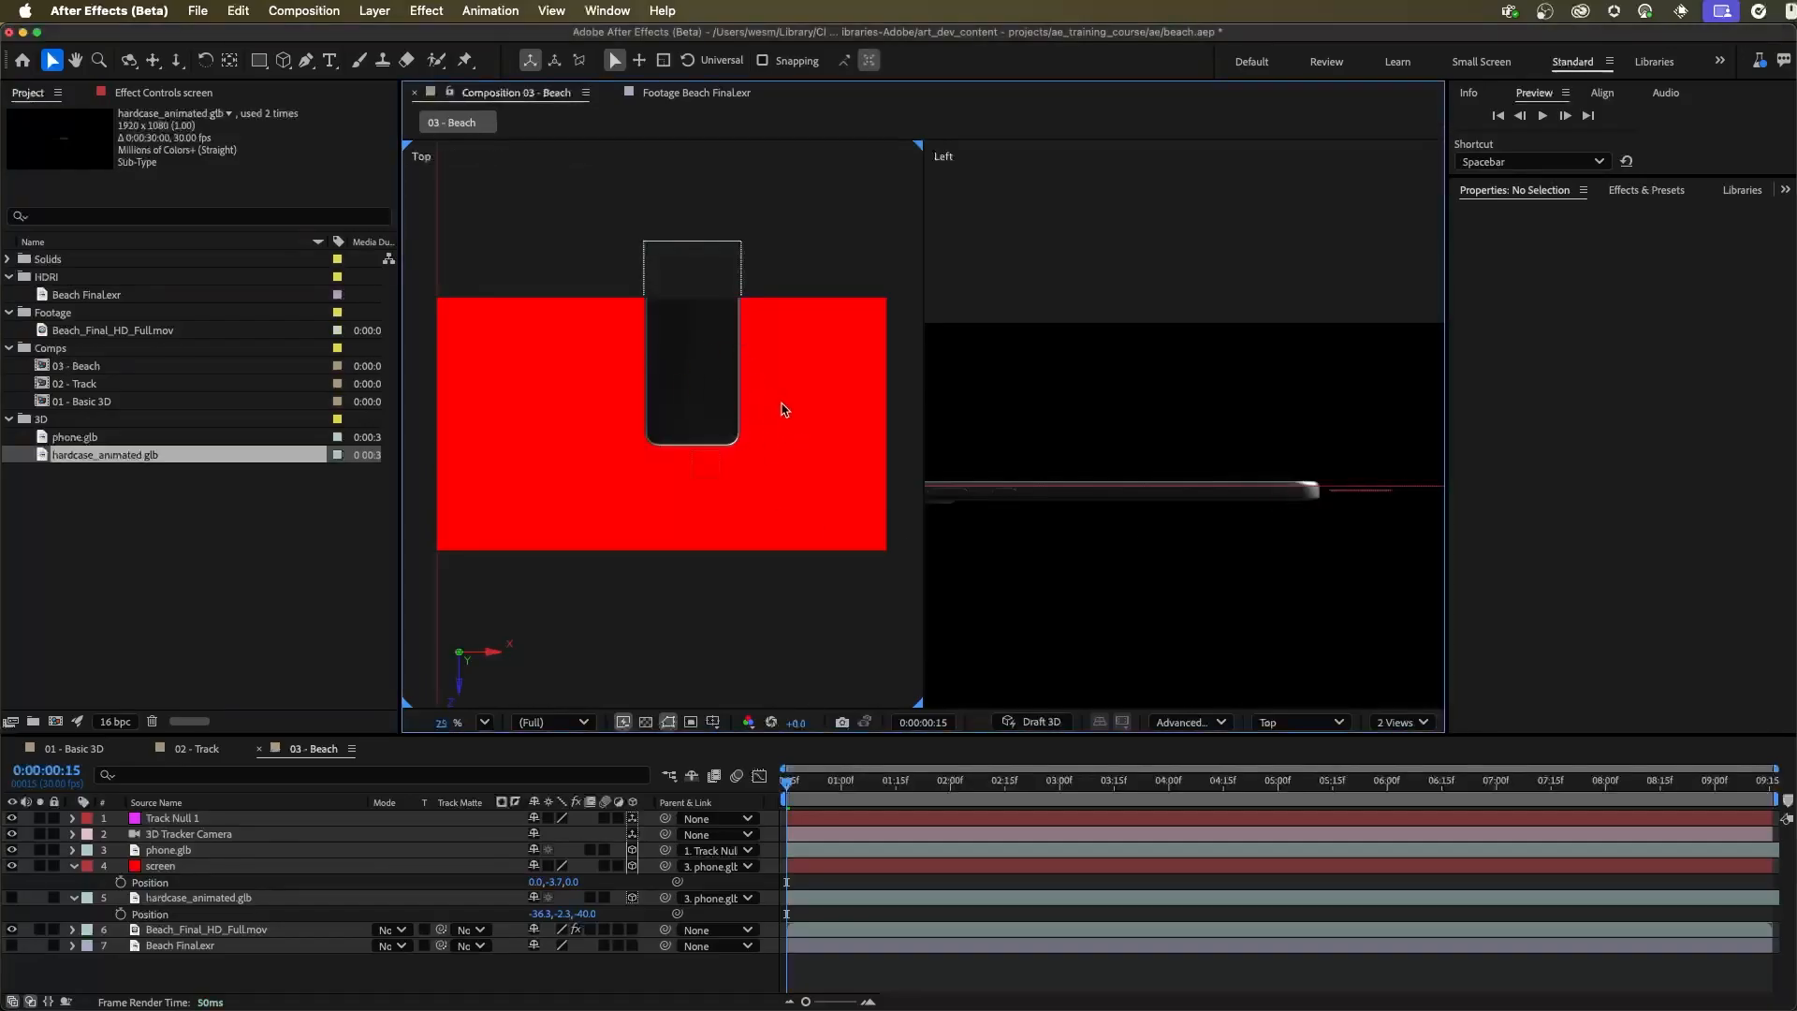
click(1391, 489)
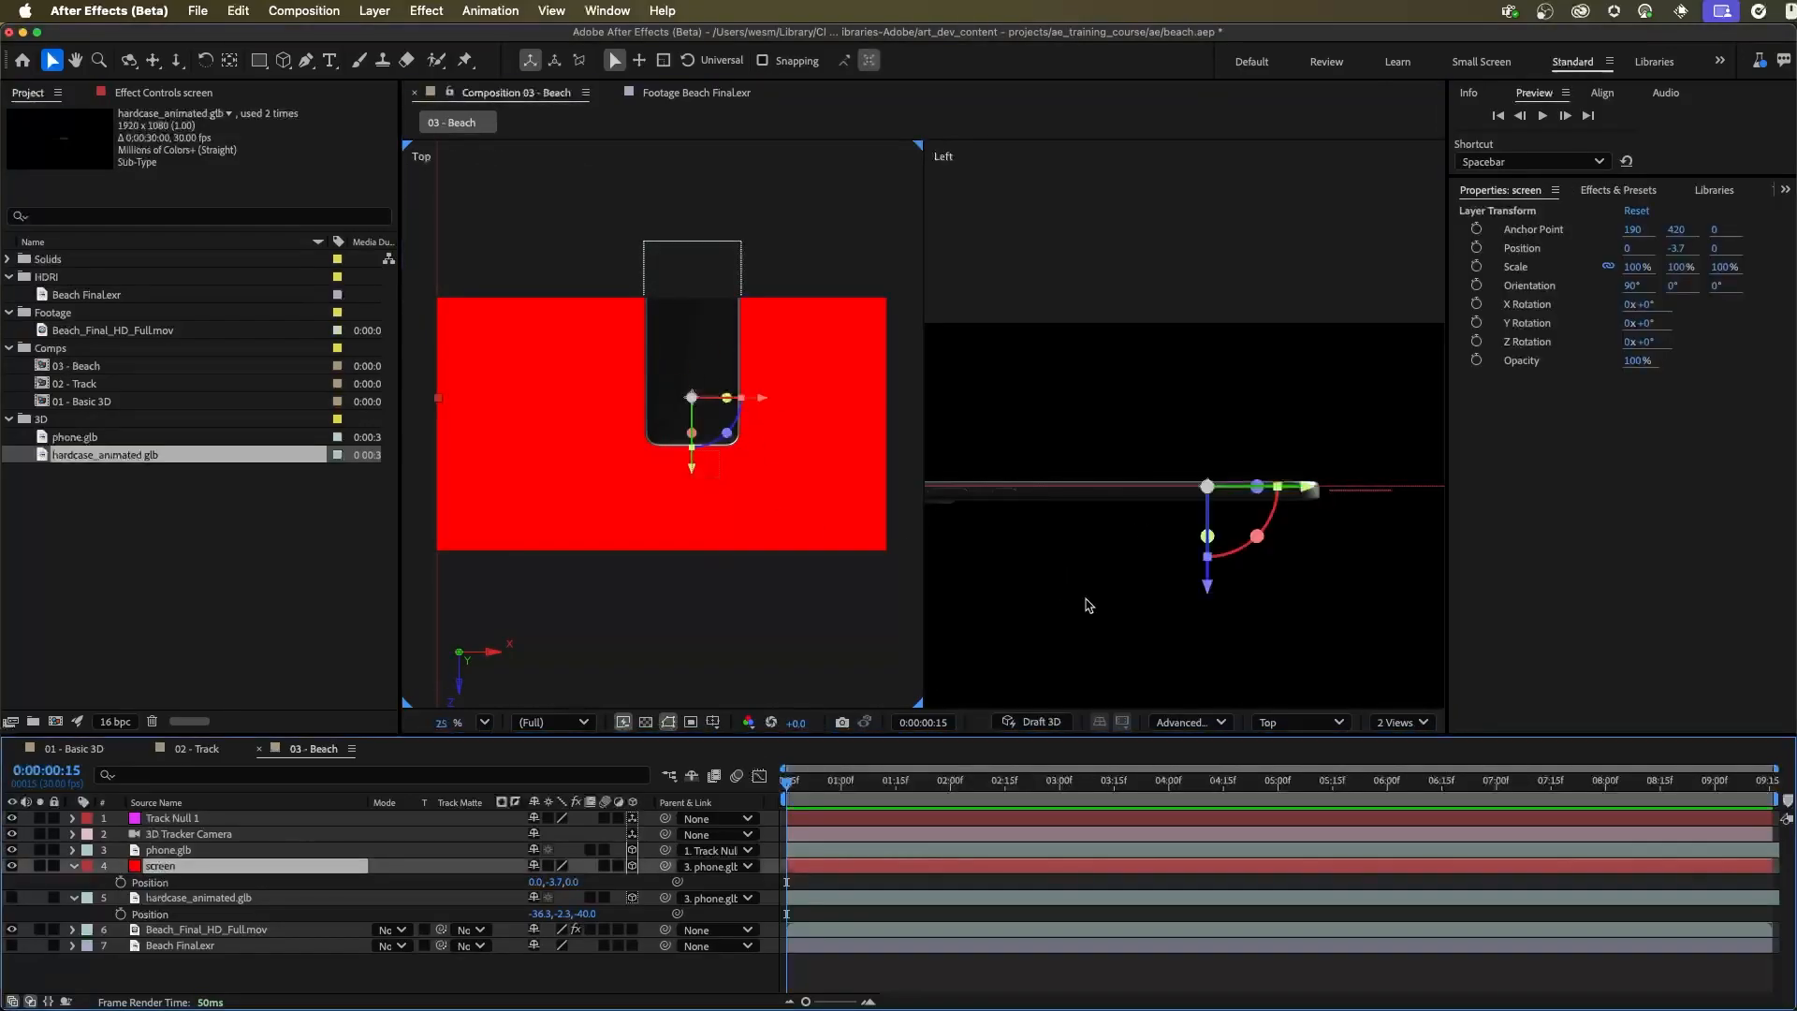
drag(717, 415, 796, 440)
click(1208, 588)
key(Return)
drag(1207, 587, 1208, 588)
In the Top view, scale the screen layer to 18% and move it over the phone to X 1.3 and Z 39.7
click(1279, 721)
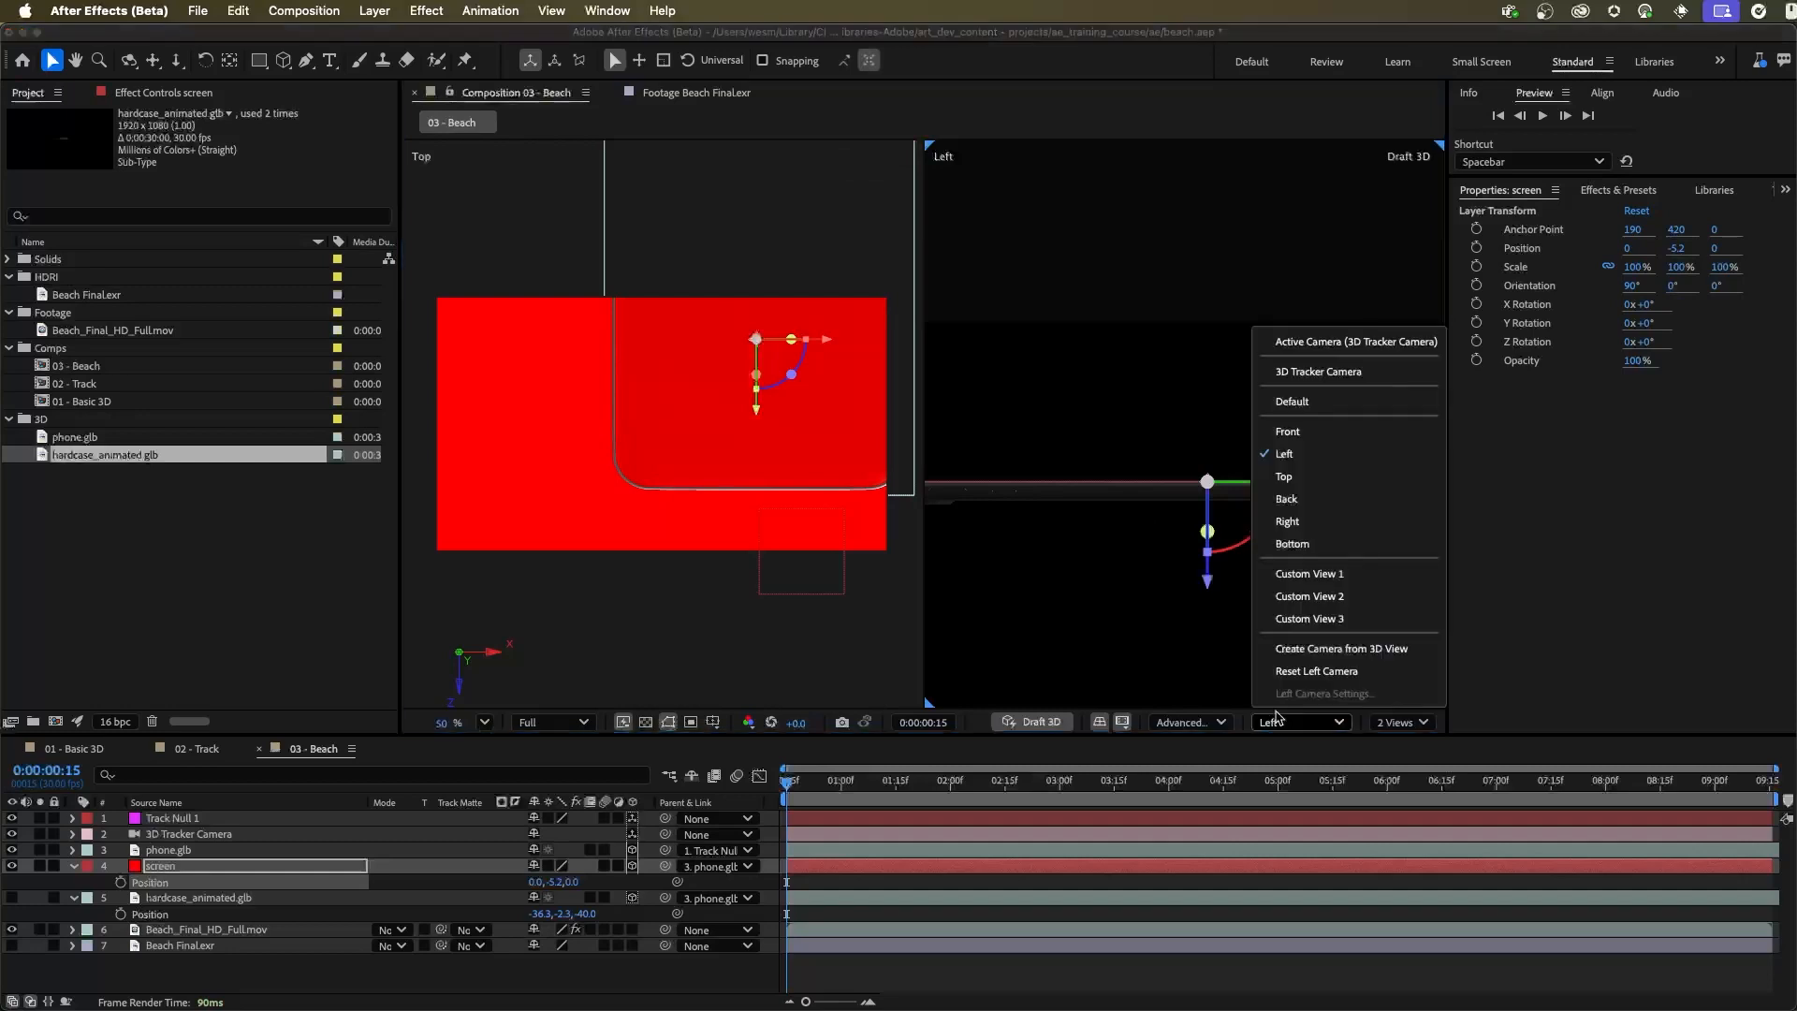
click(1309, 476)
drag(1203, 494, 1287, 392)
scroll(1283, 444, down, 3)
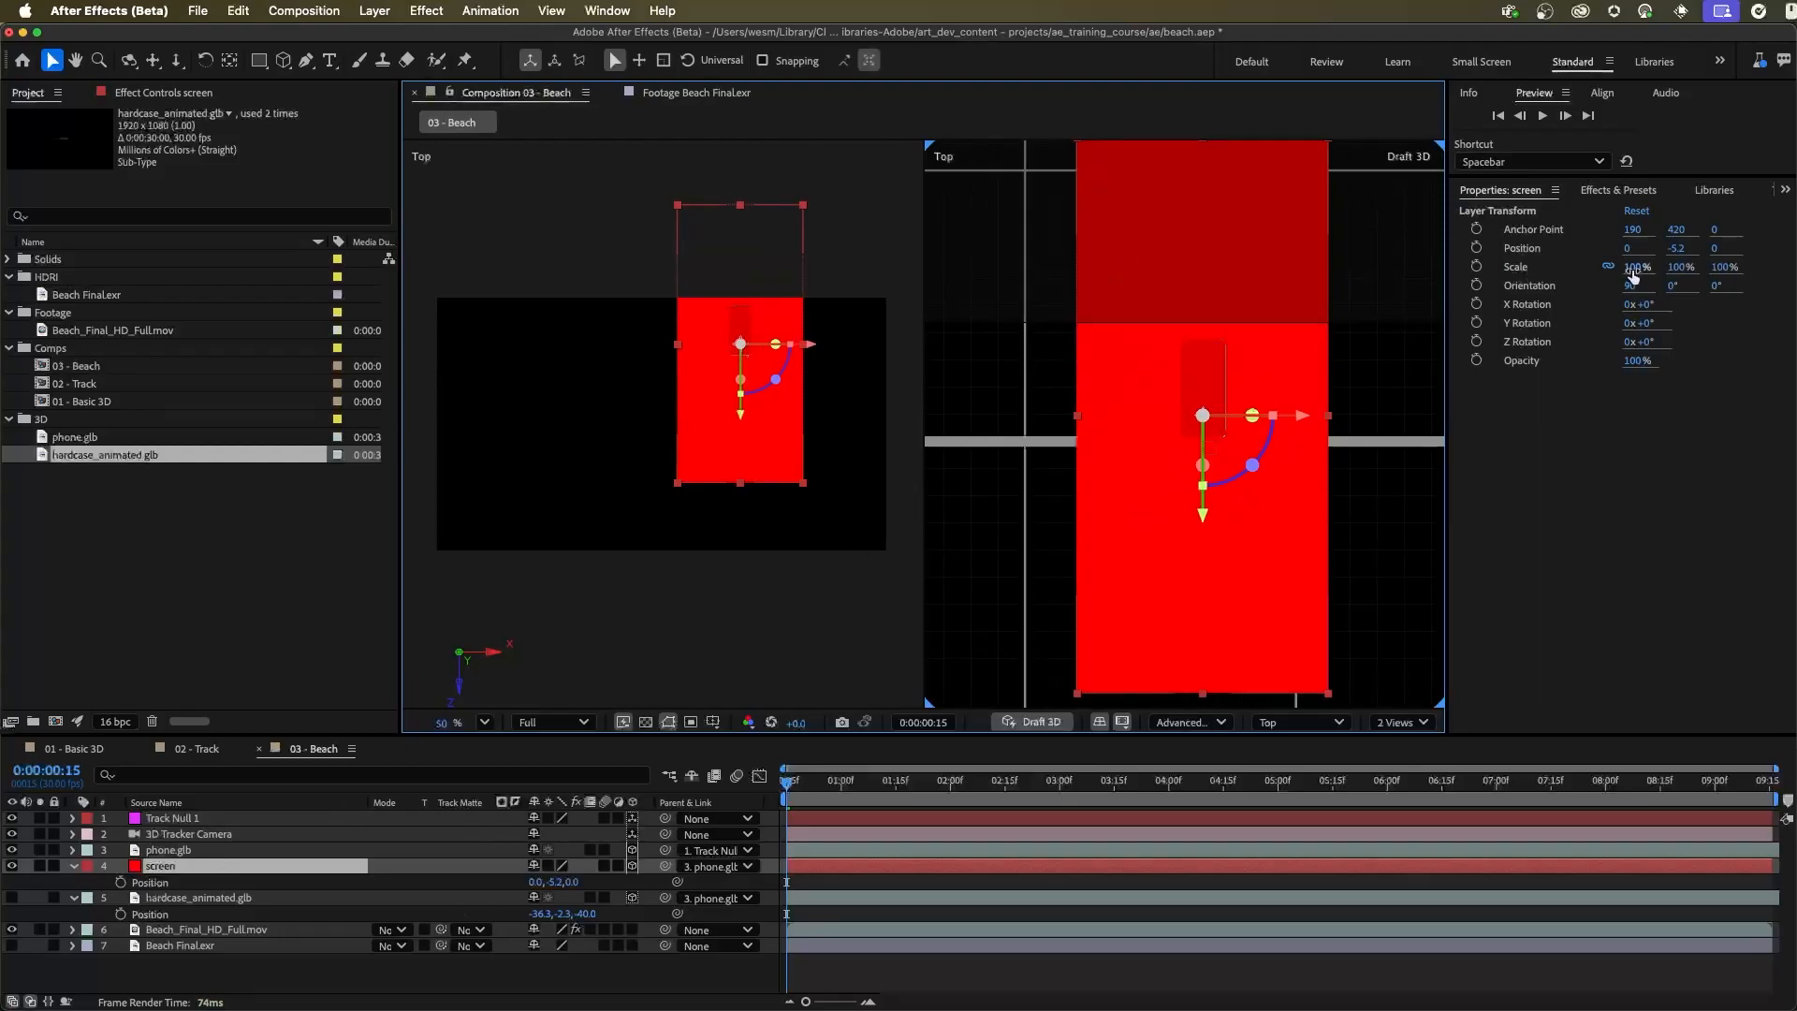
drag(1640, 274, 1569, 280)
drag(1321, 363, 1171, 437)
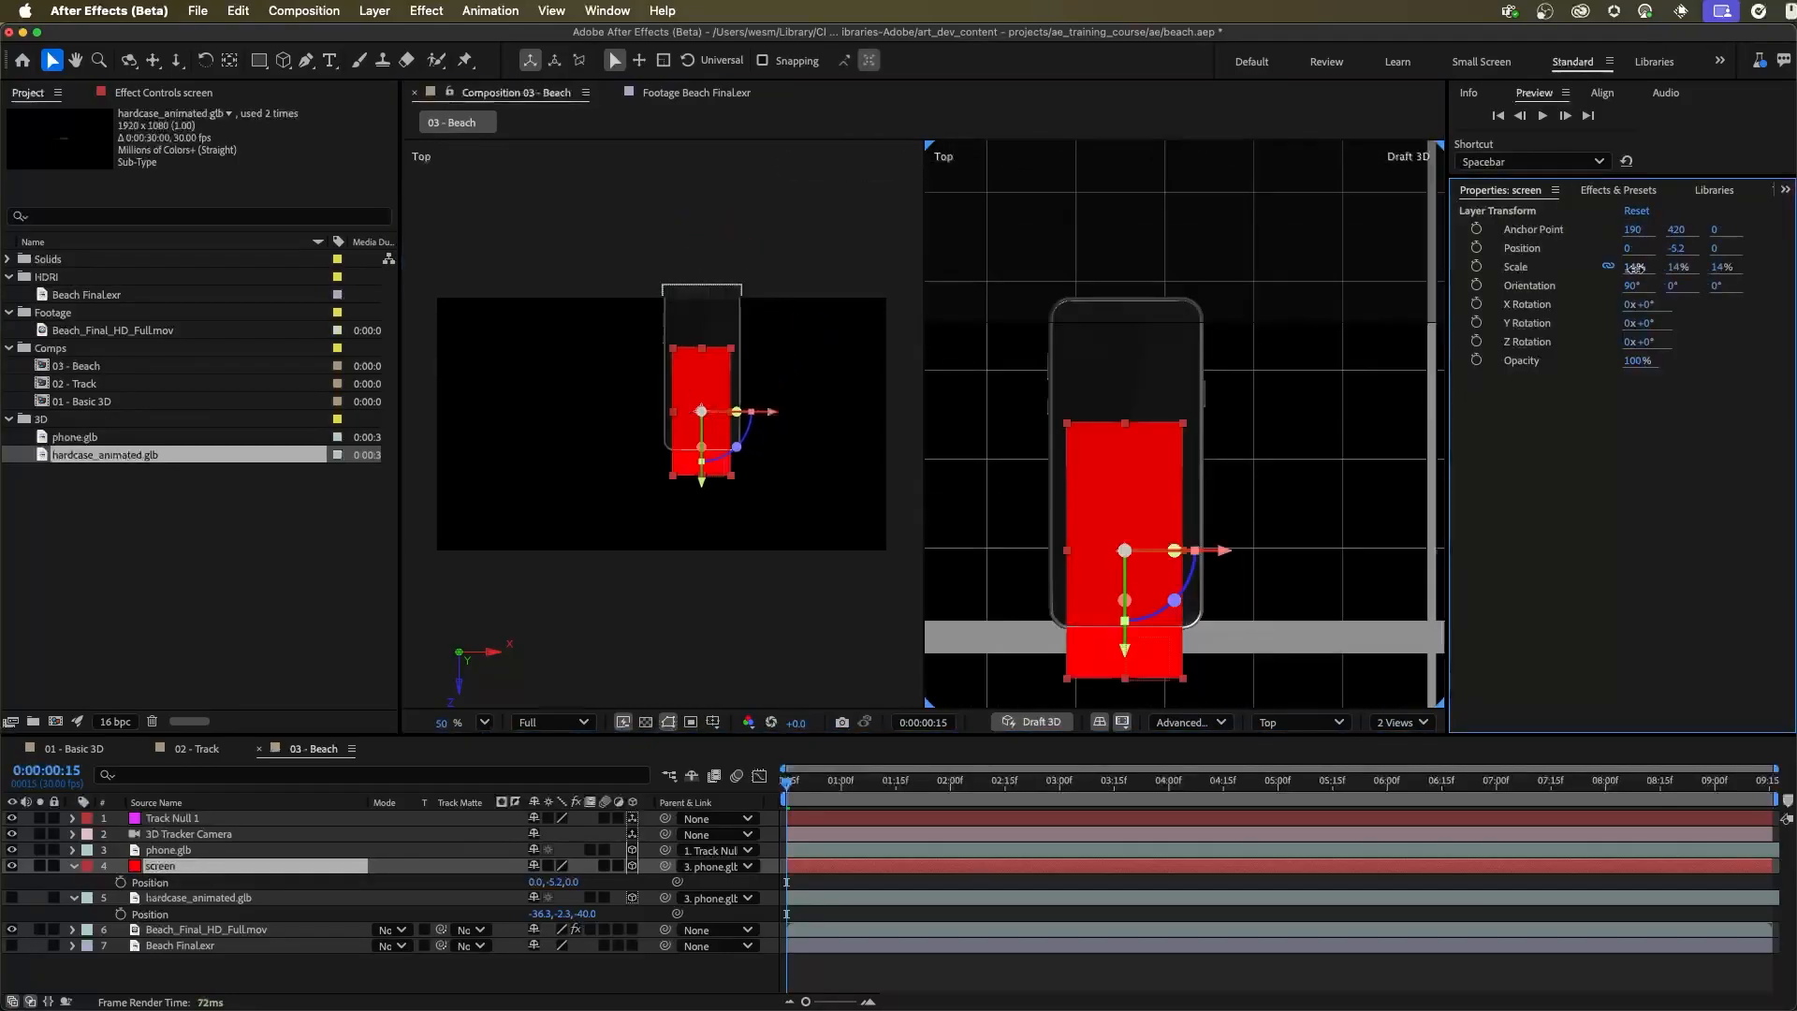
drag(1633, 267, 1642, 268)
drag(1128, 644, 1140, 556)
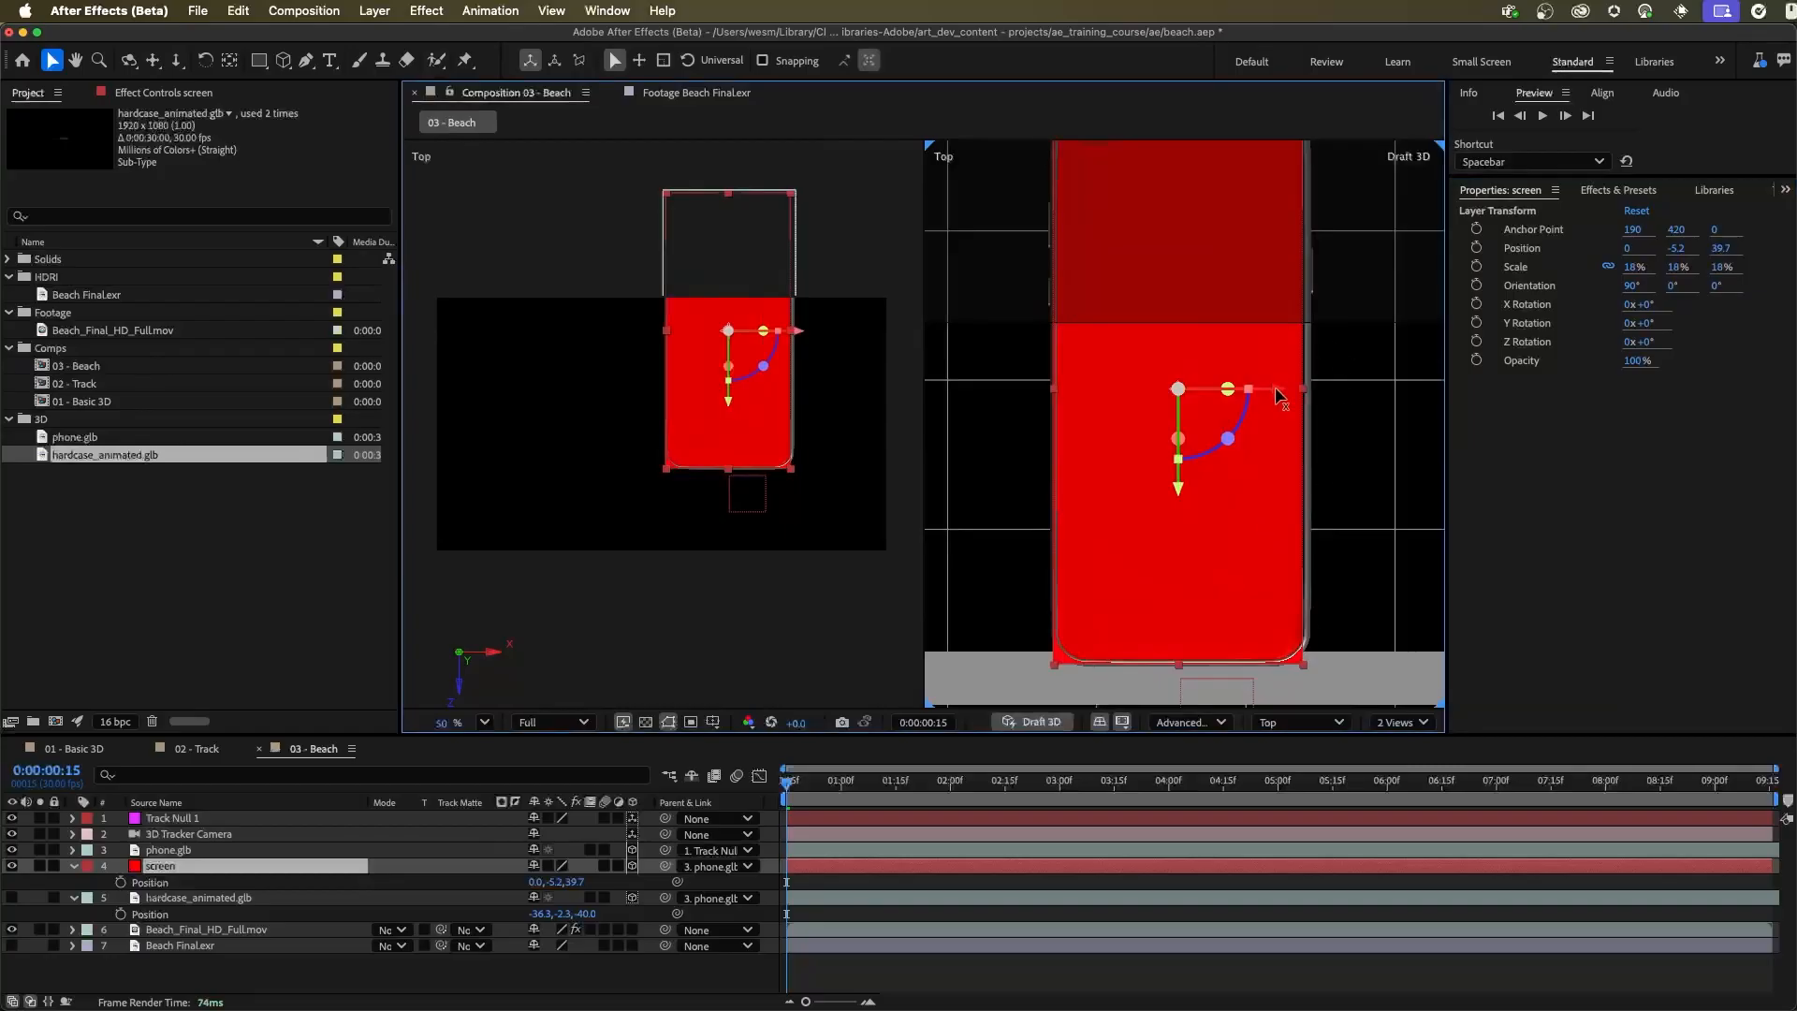
drag(1277, 389, 1278, 394)
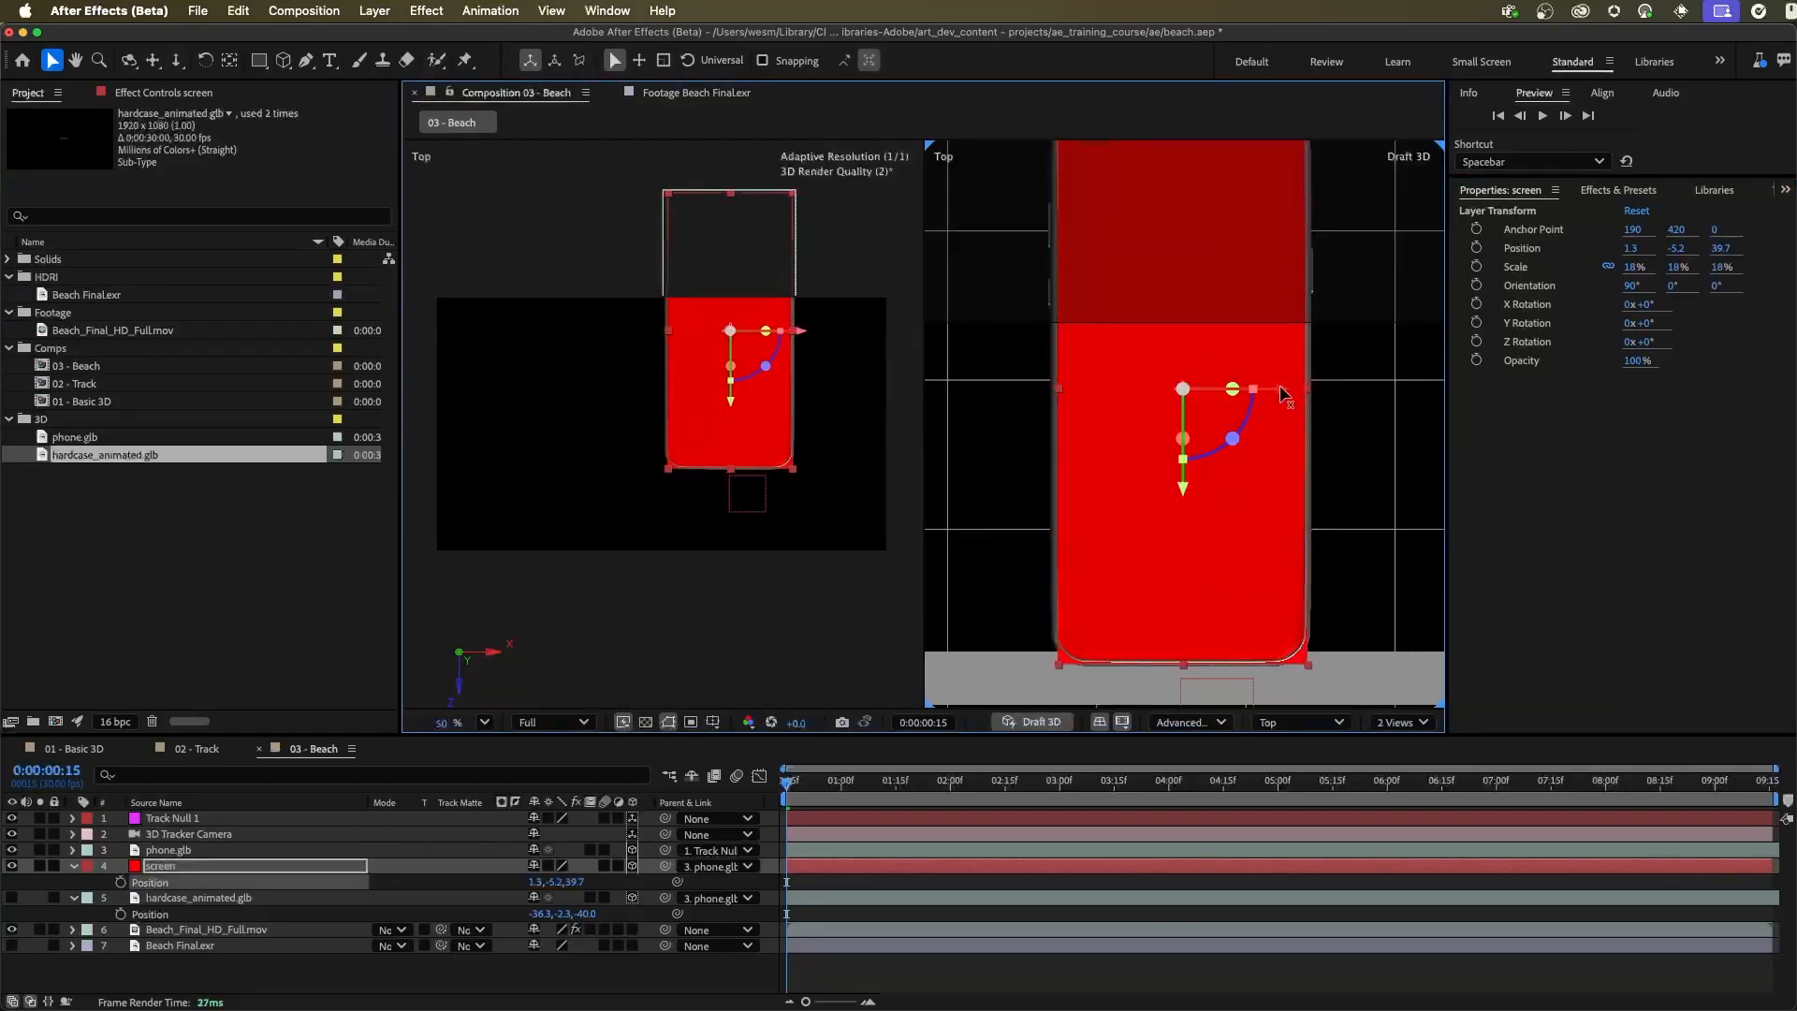
Try a scale of 20% for the screen layer and settle on 19% so it covers the phone's display
click(1633, 267)
text(20)
key(Return)
click(1634, 271)
text(19)
key(Return)
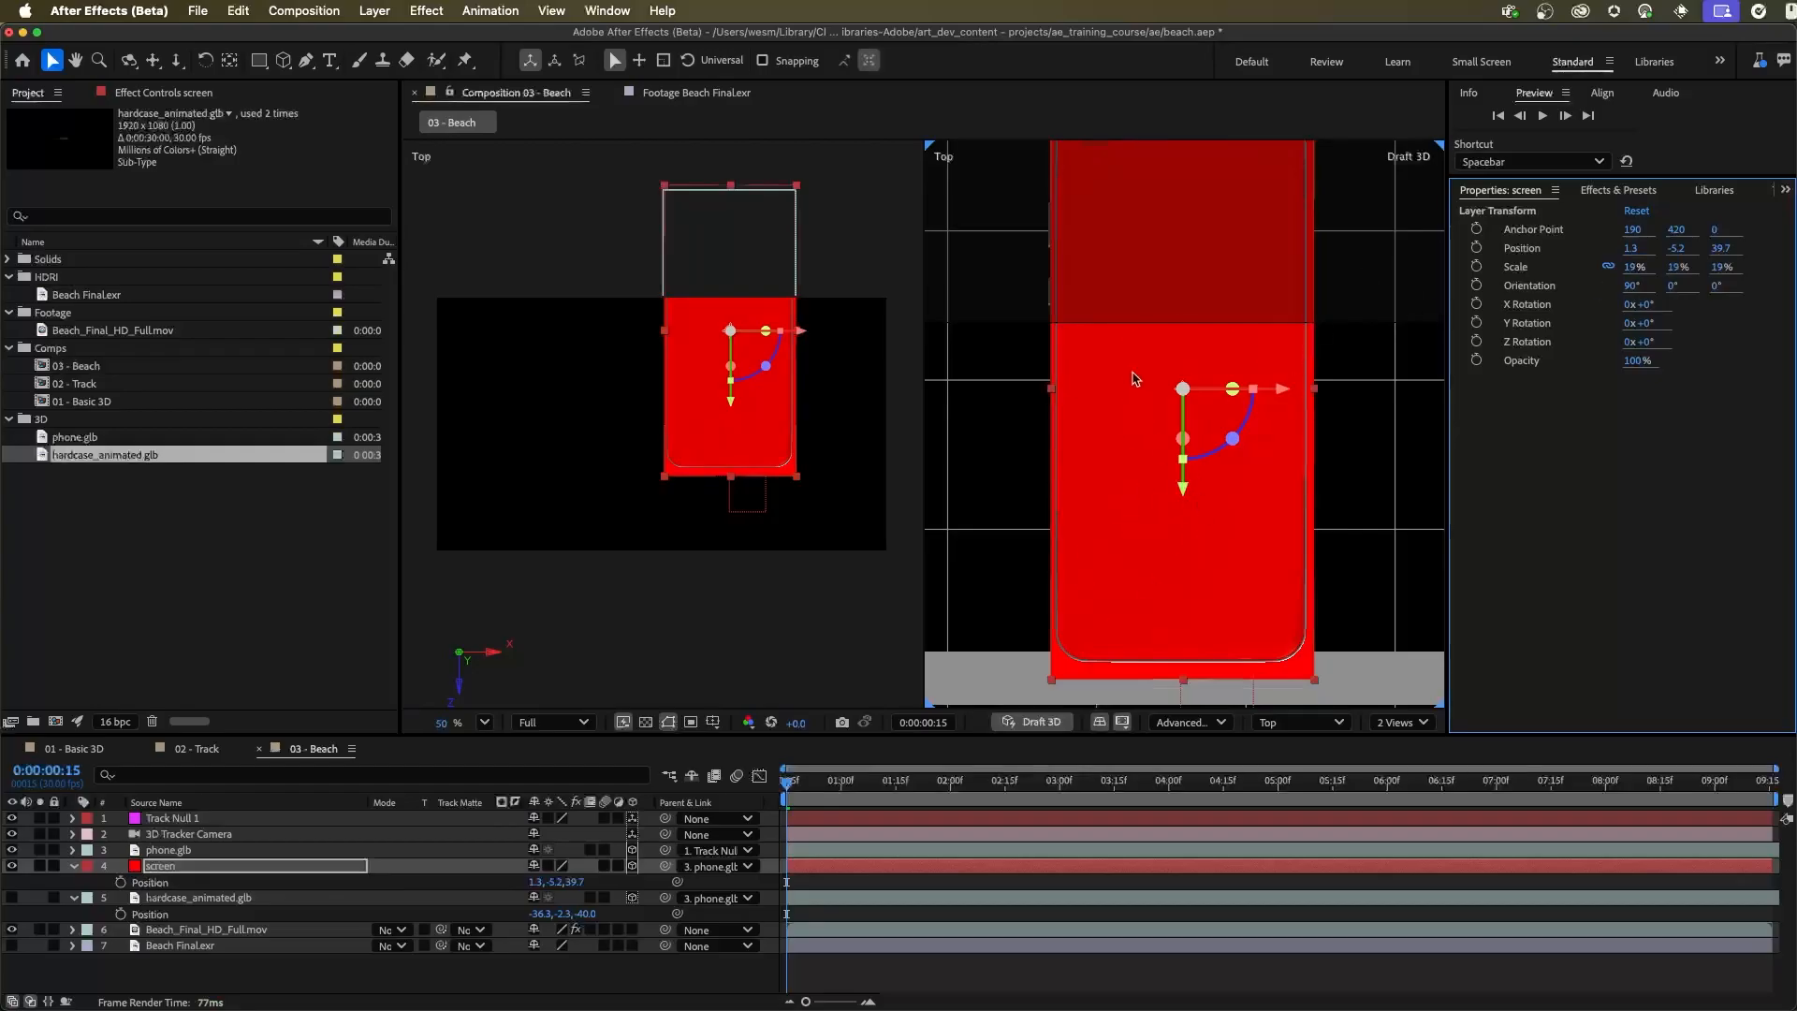
Examine how the screen layer overlaps the phone's outline along its edges and rounded corners
drag(1135, 282, 1135, 389)
drag(1087, 239, 1102, 233)
key(space)
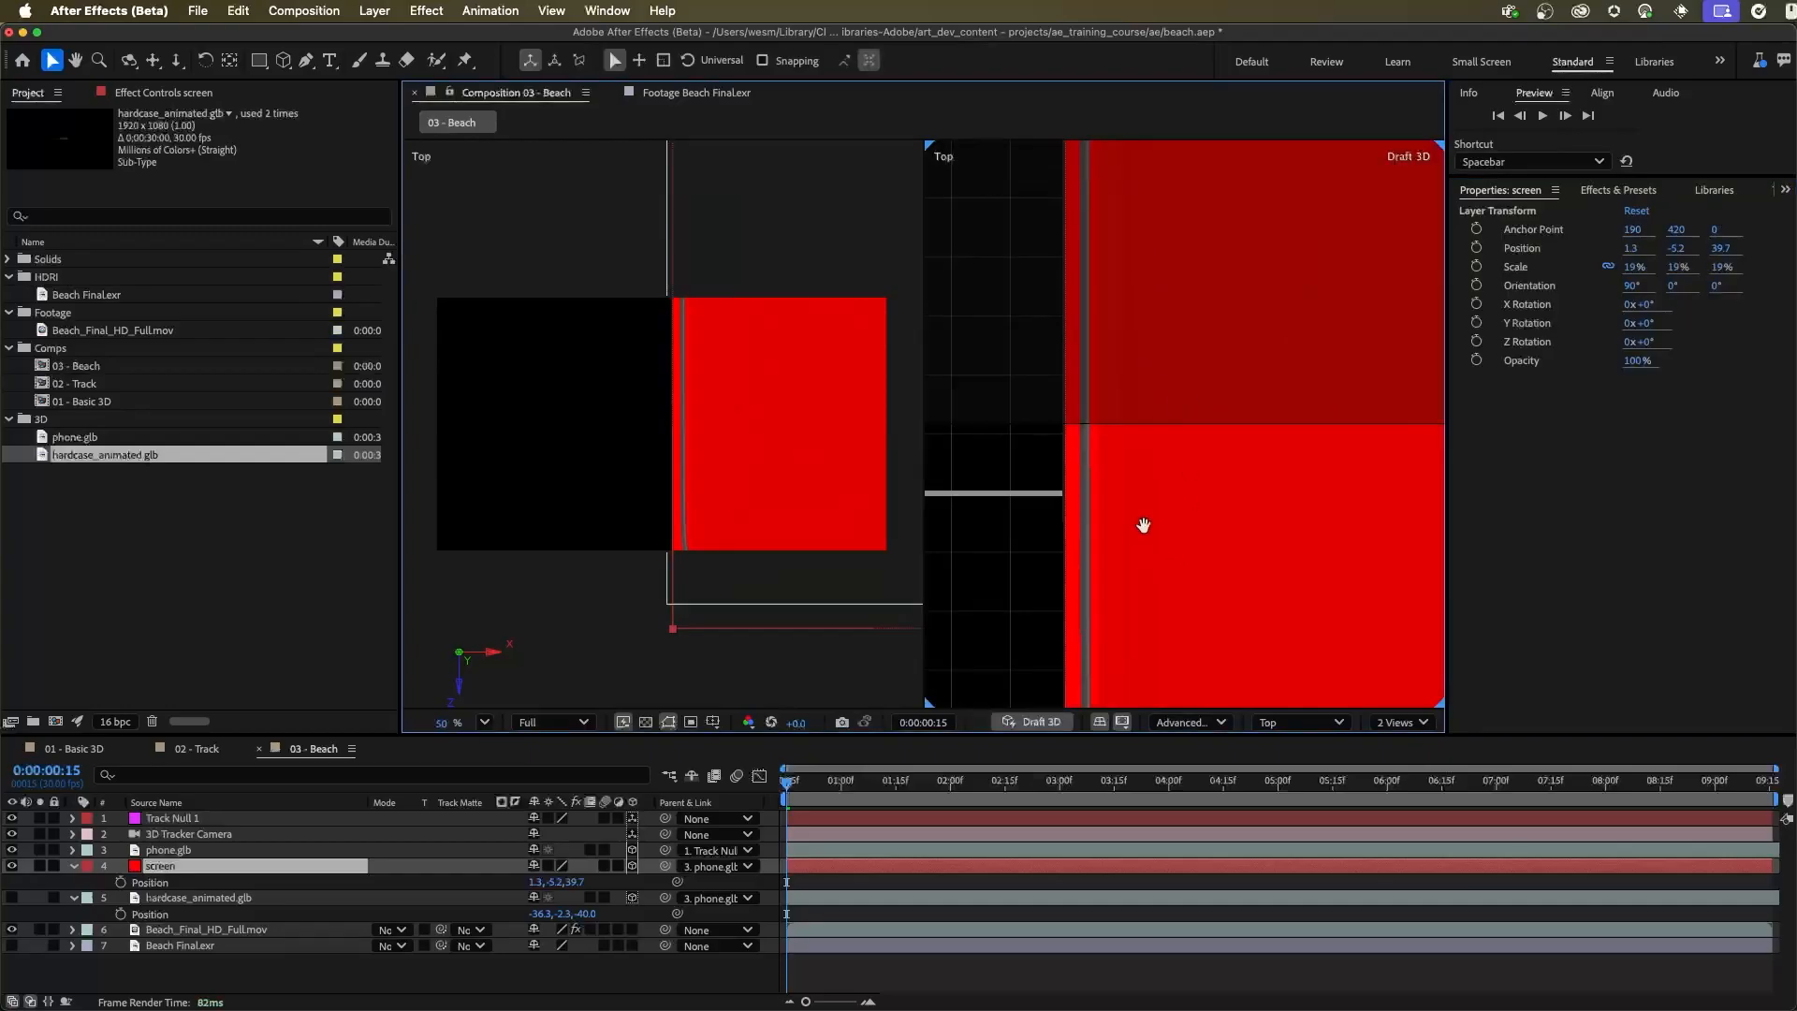
key(space)
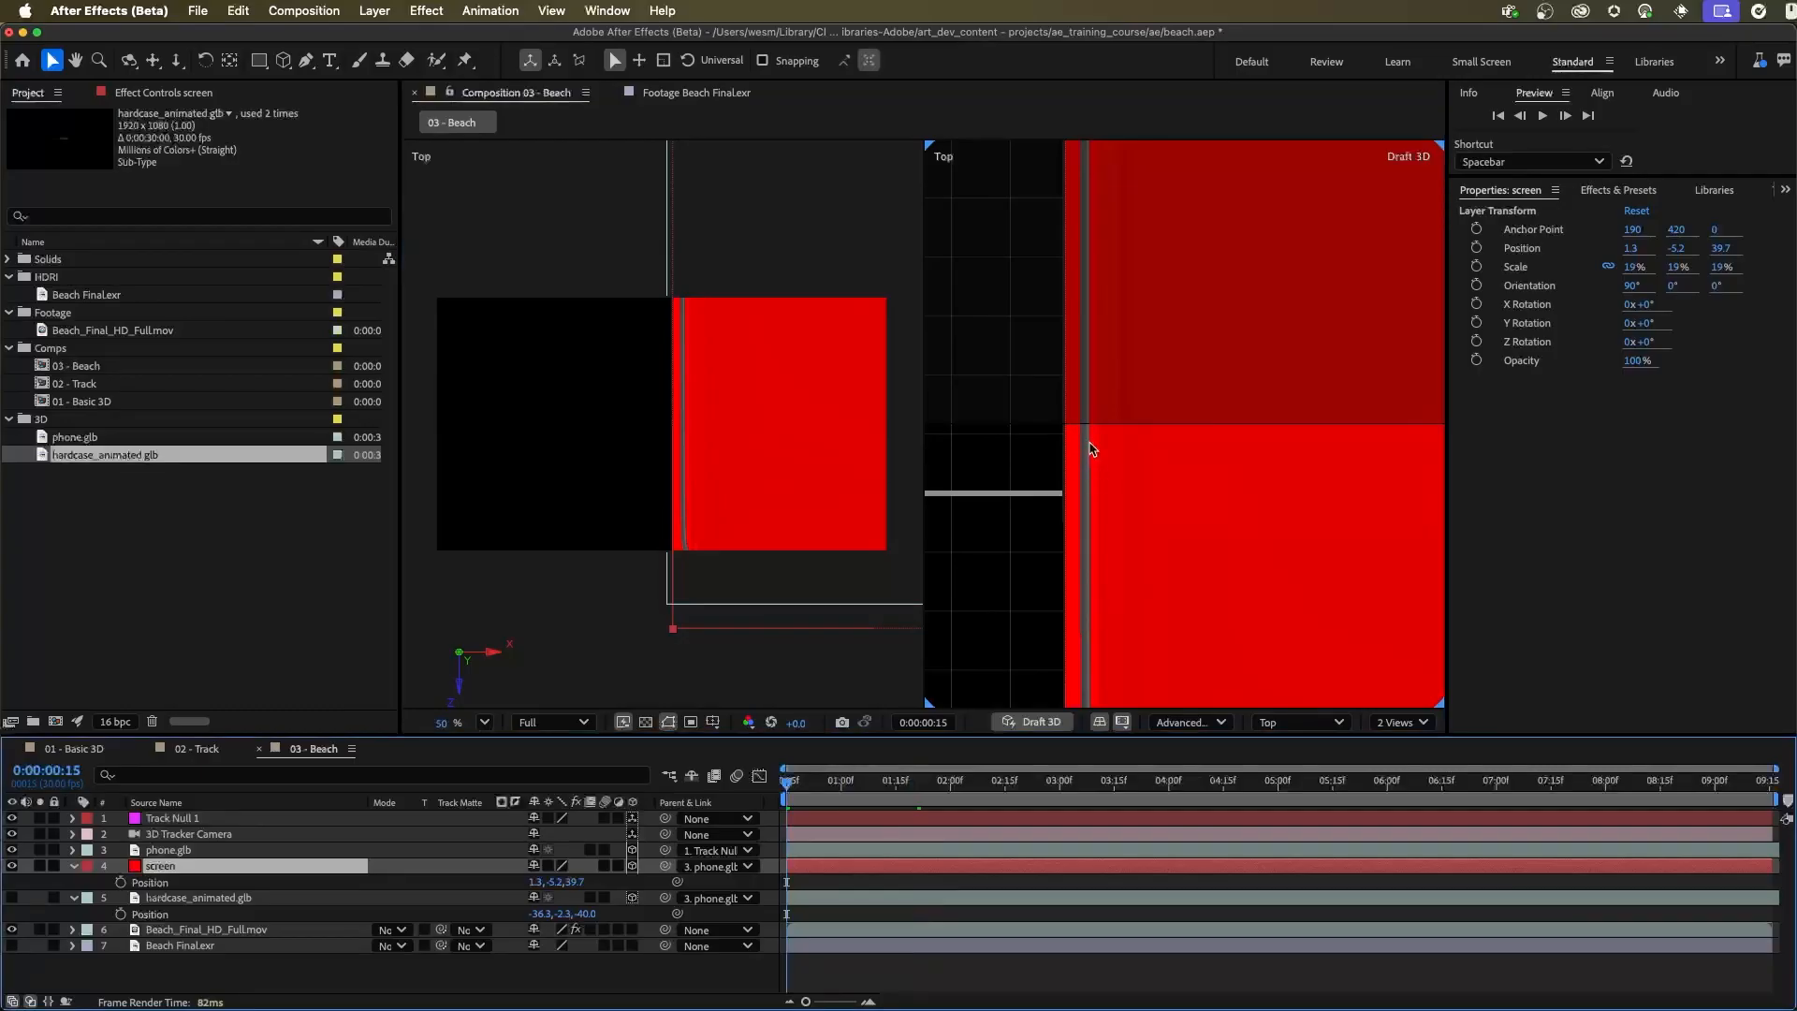
drag(1192, 505, 1144, 645)
drag(1123, 493, 1209, 377)
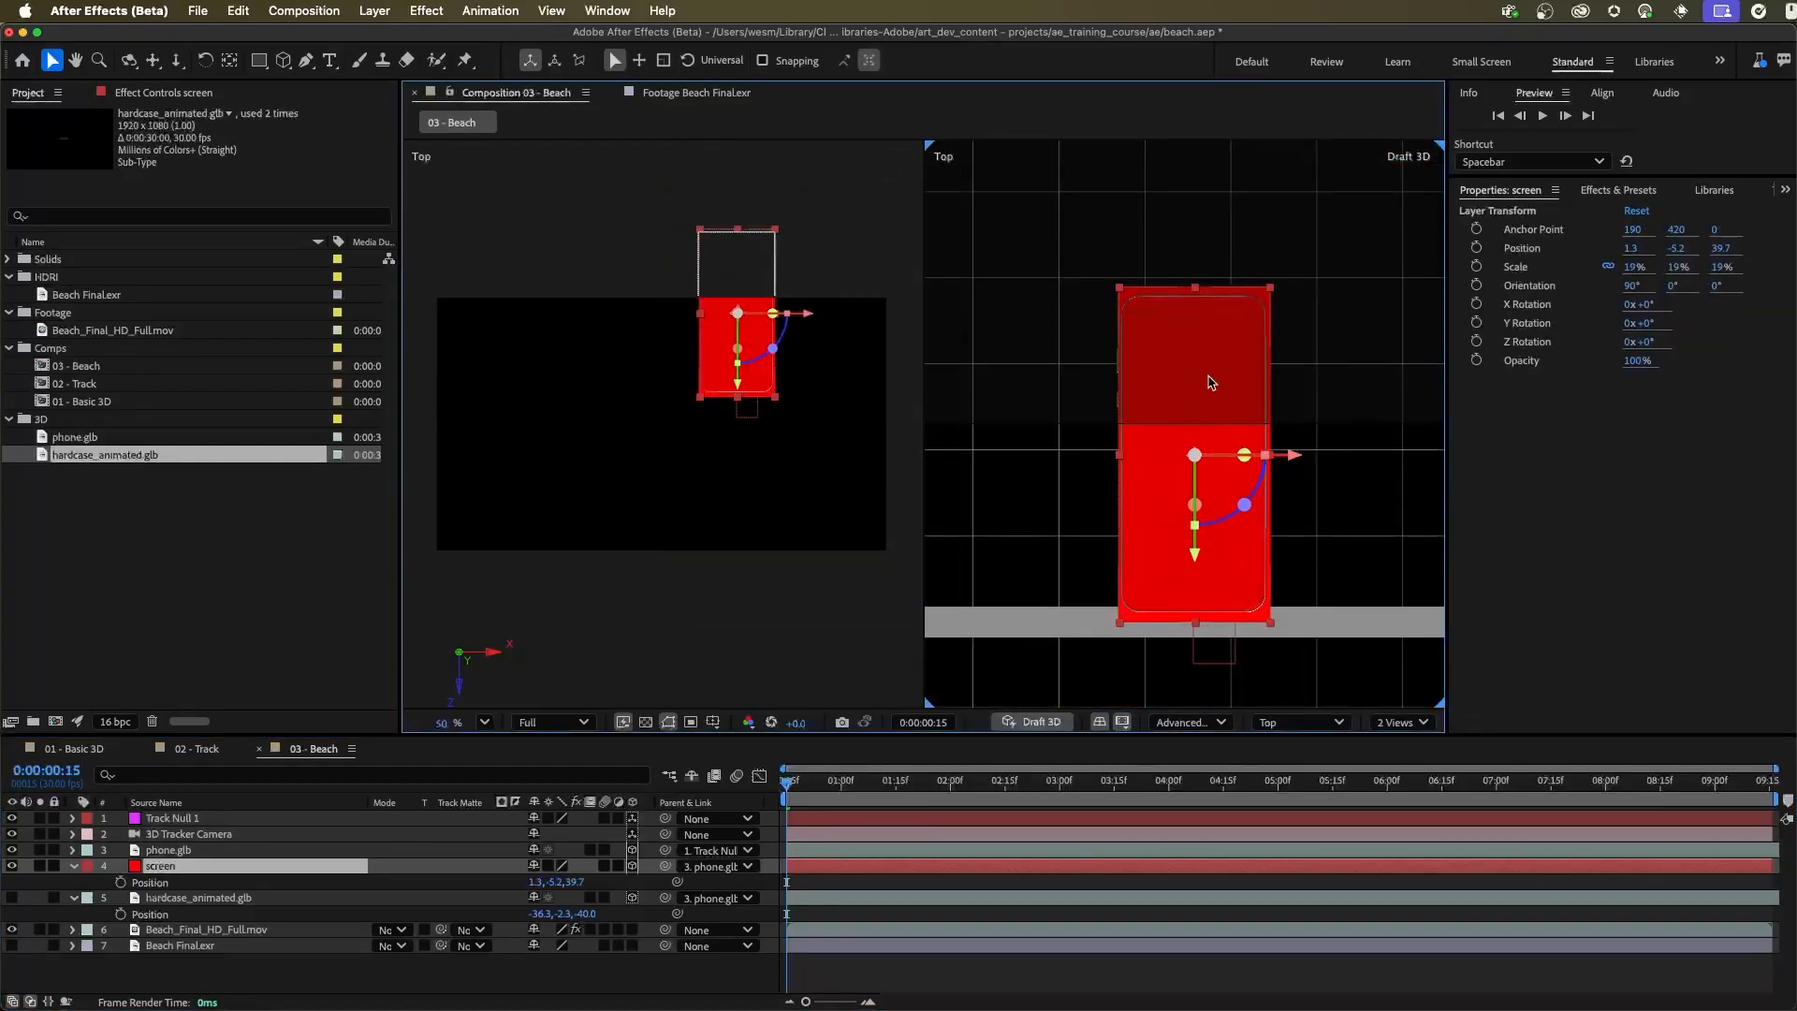
drag(1230, 384, 1279, 284)
drag(1259, 460, 1191, 564)
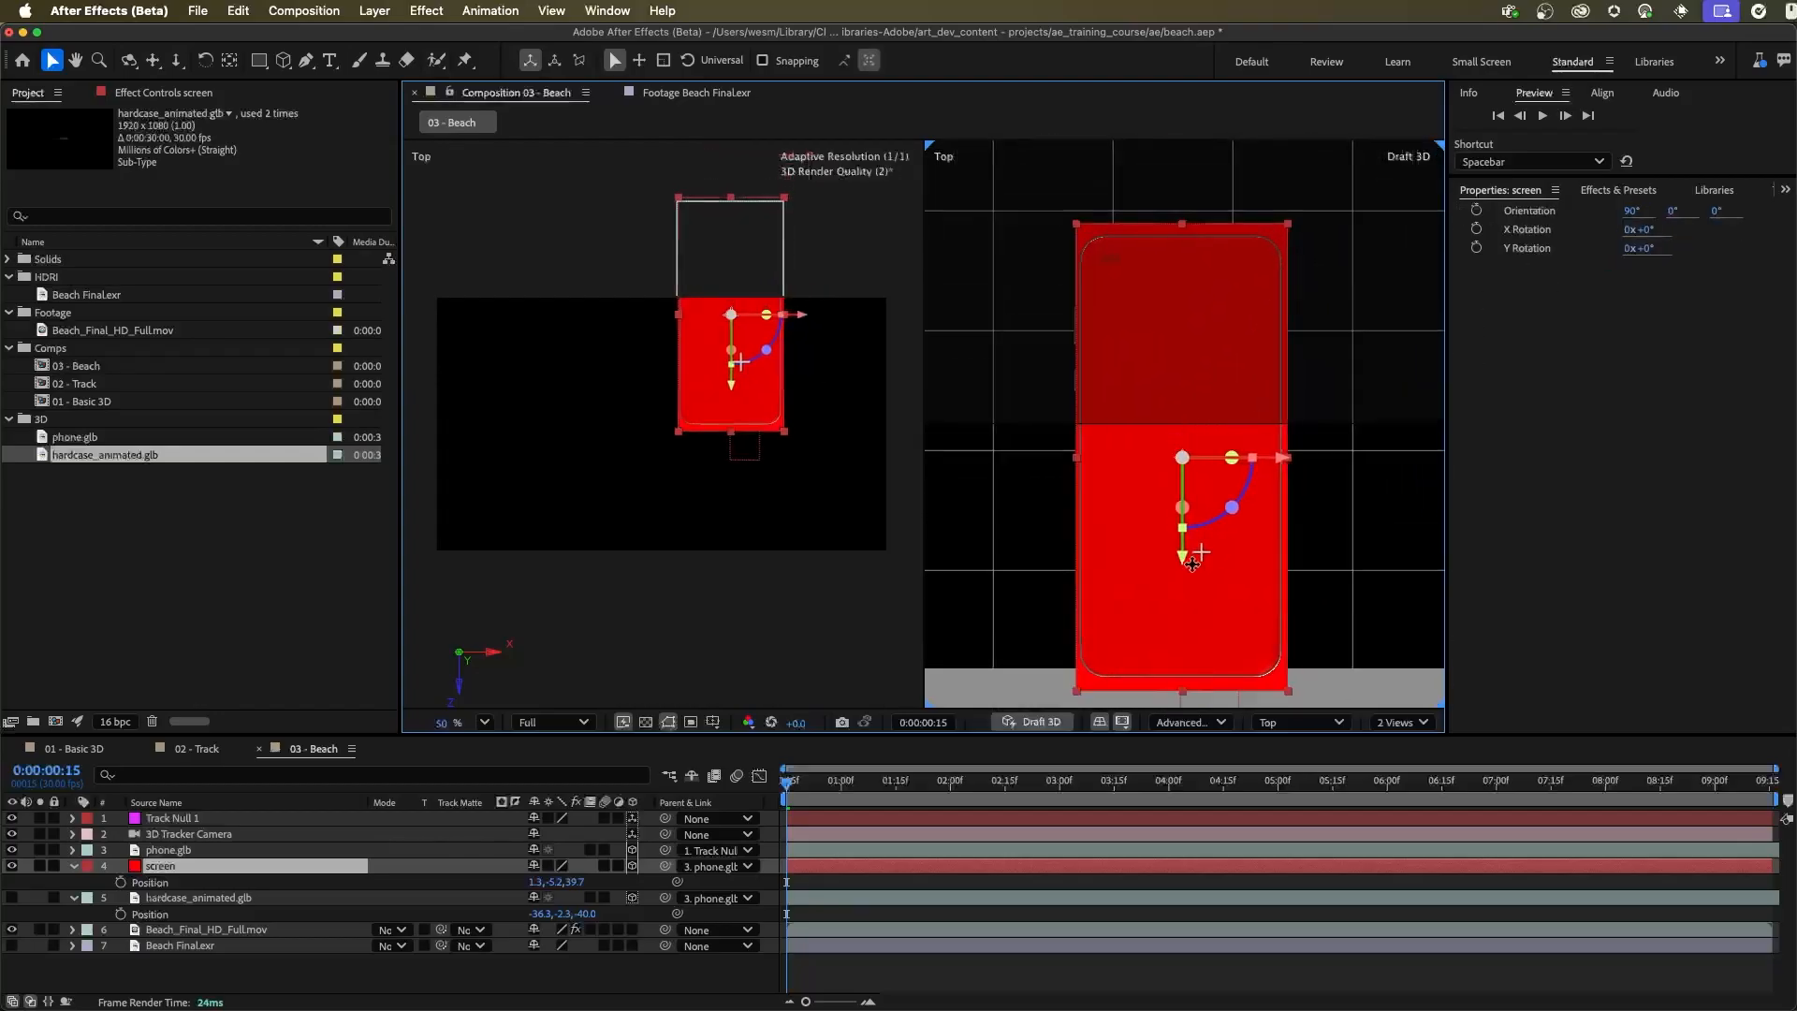
drag(1114, 279, 1221, 421)
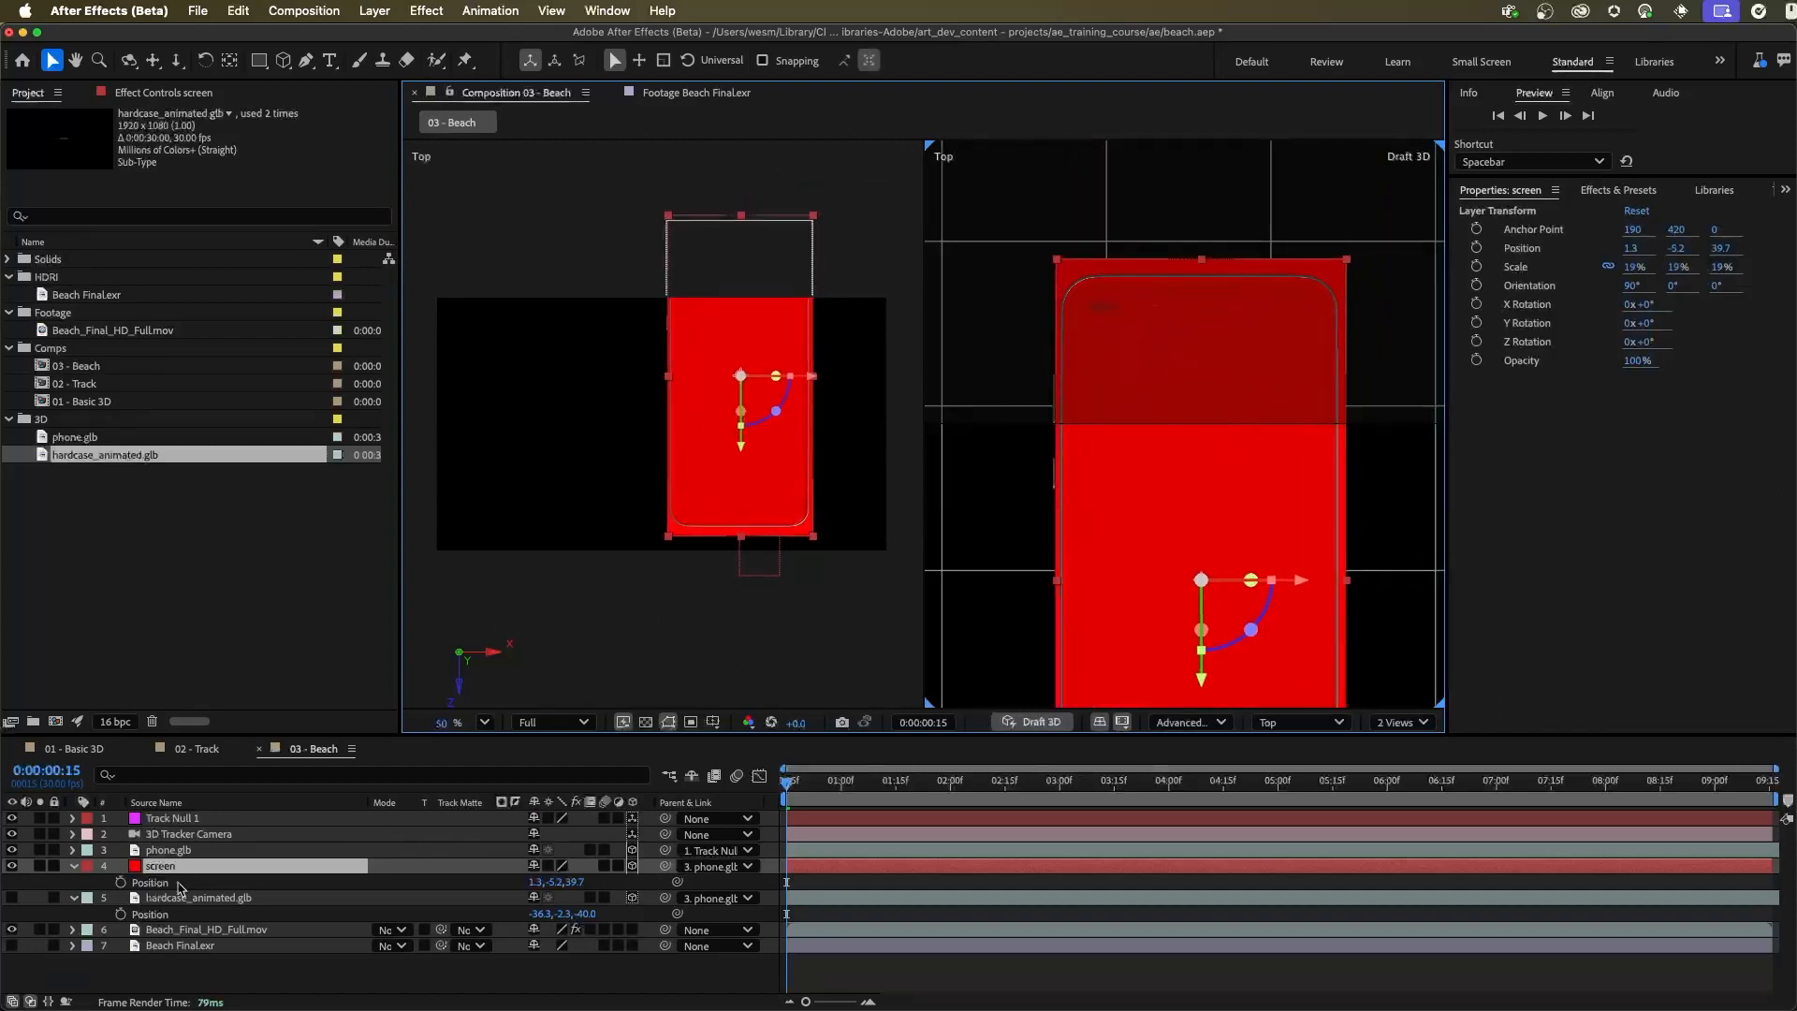
Draw a closed Pen tool mask on the screen layer around the phone's display outline, with several points at each corner
click(306, 60)
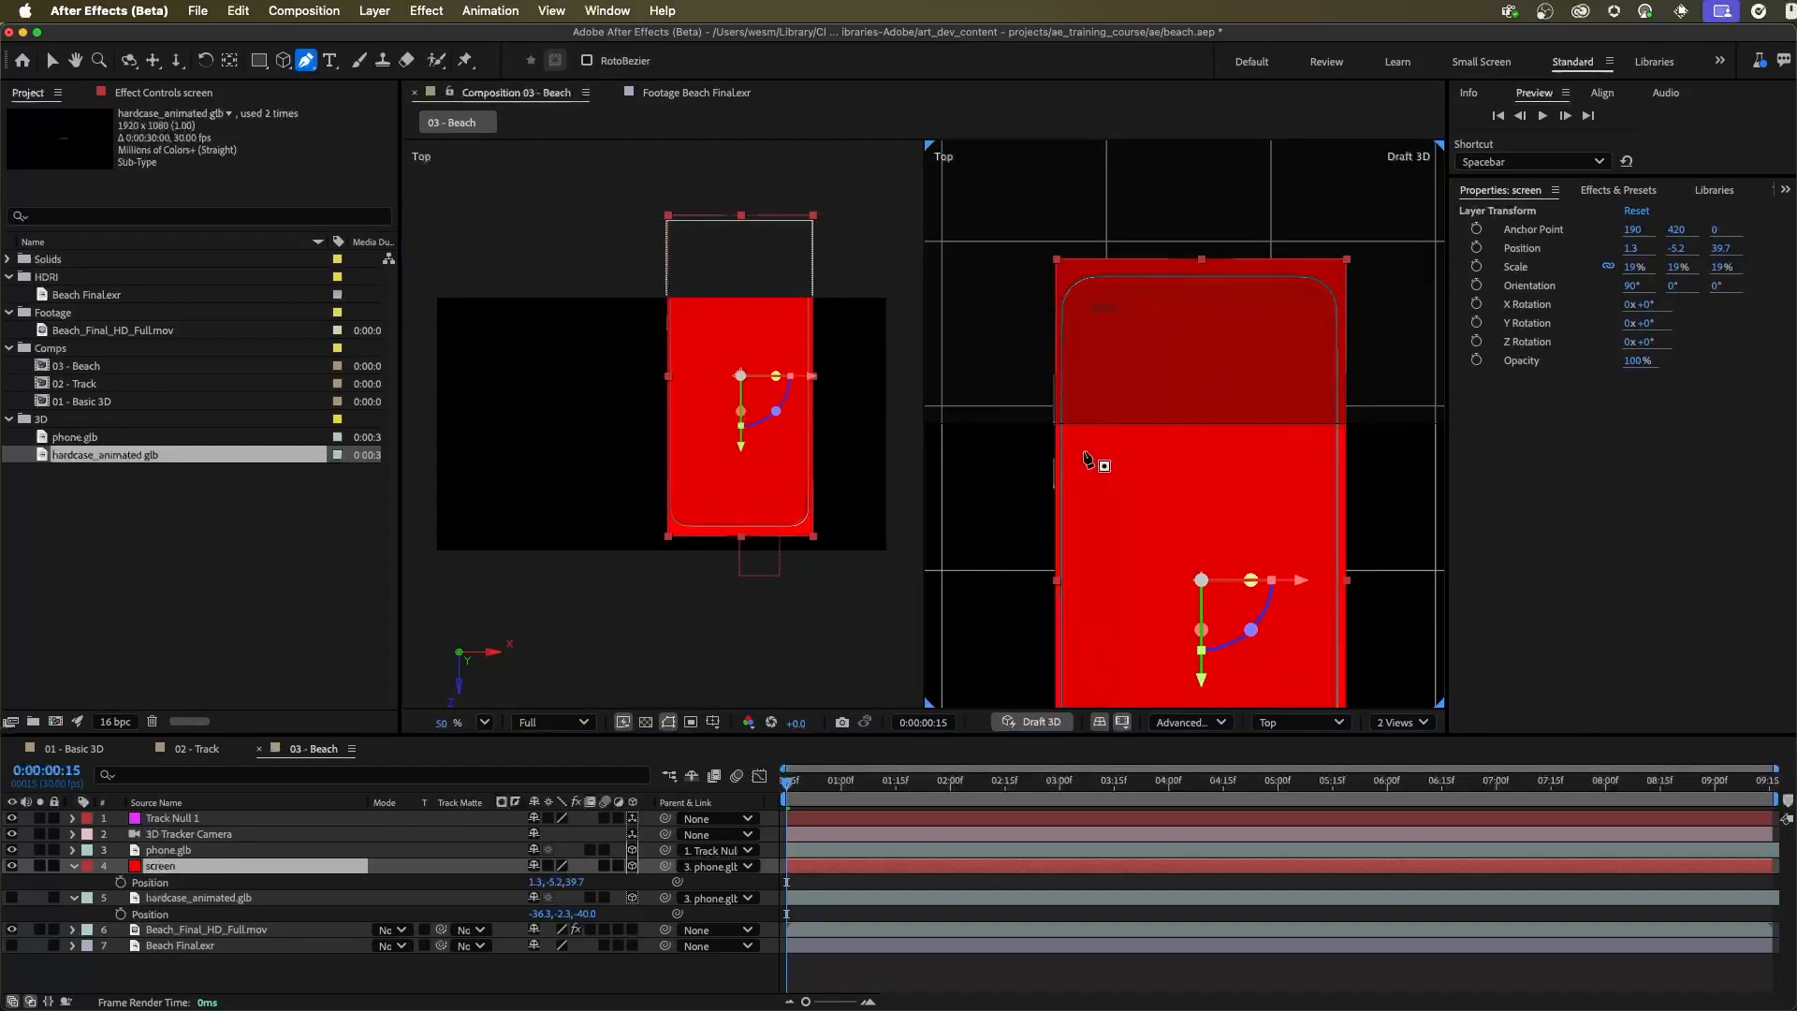
click(1106, 293)
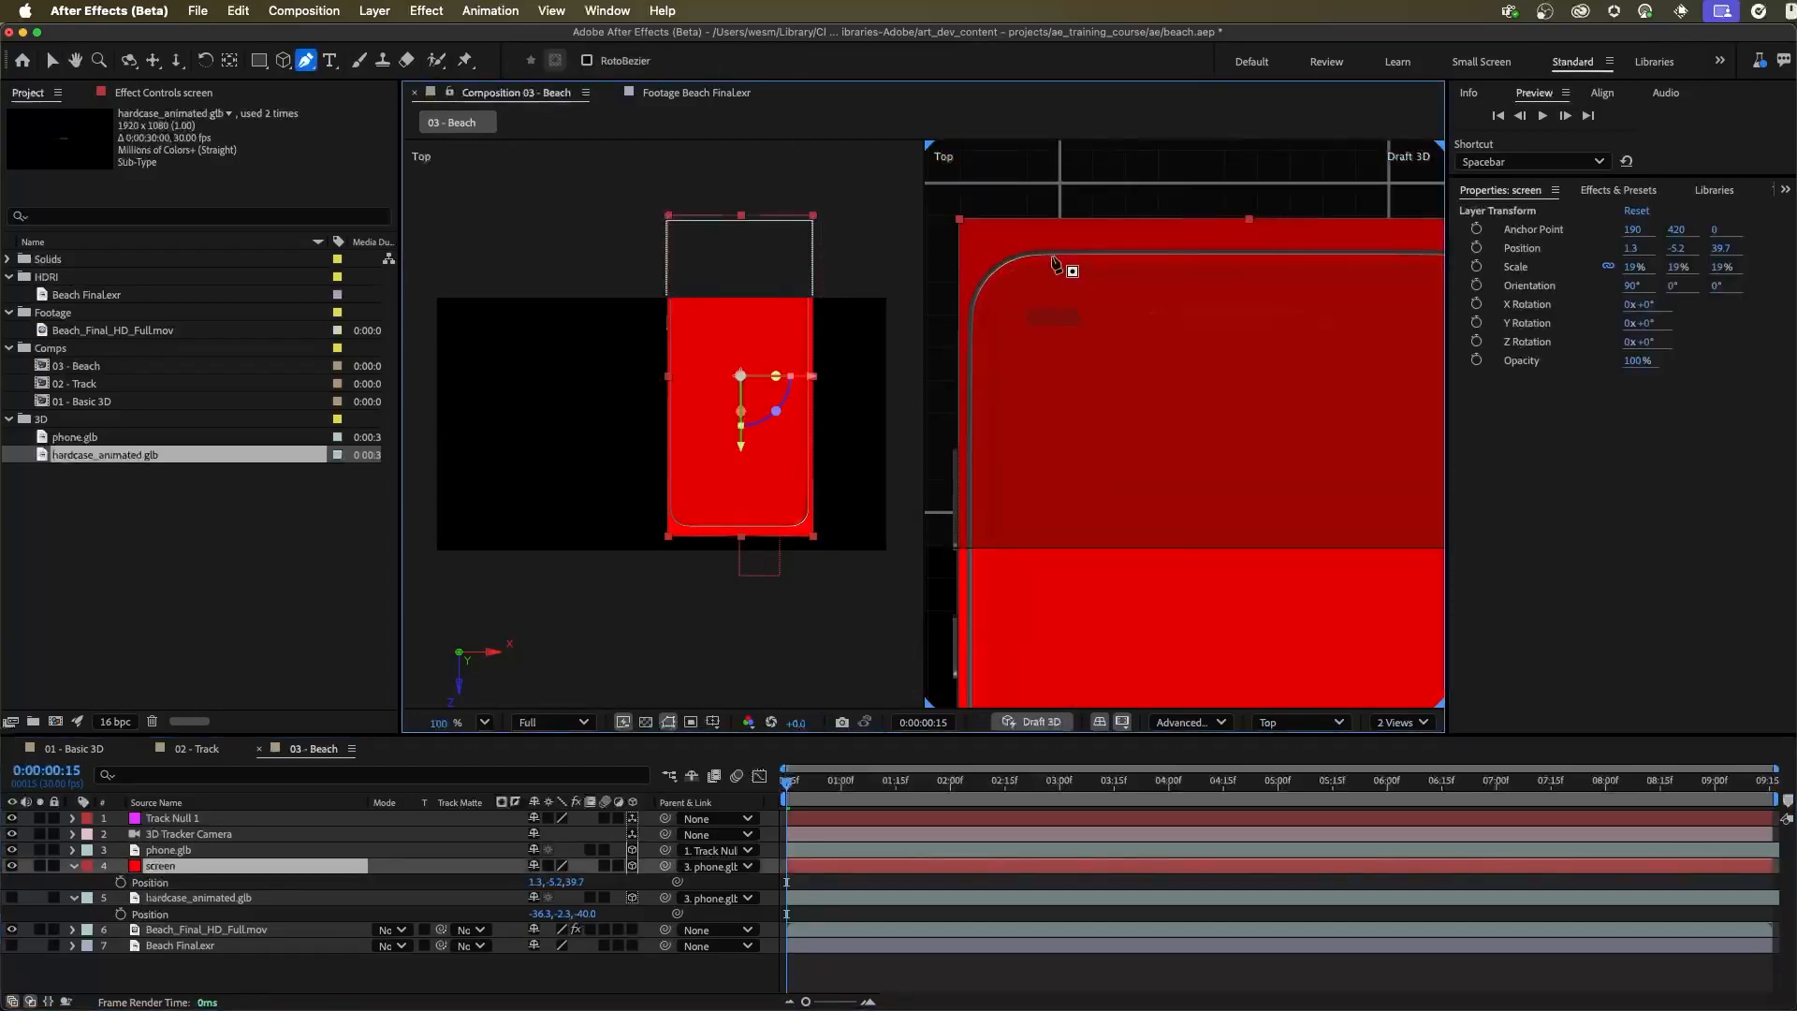
click(1052, 254)
drag(975, 314, 967, 382)
click(996, 269)
click(974, 315)
click(970, 336)
click(990, 375)
click(1047, 394)
click(1210, 496)
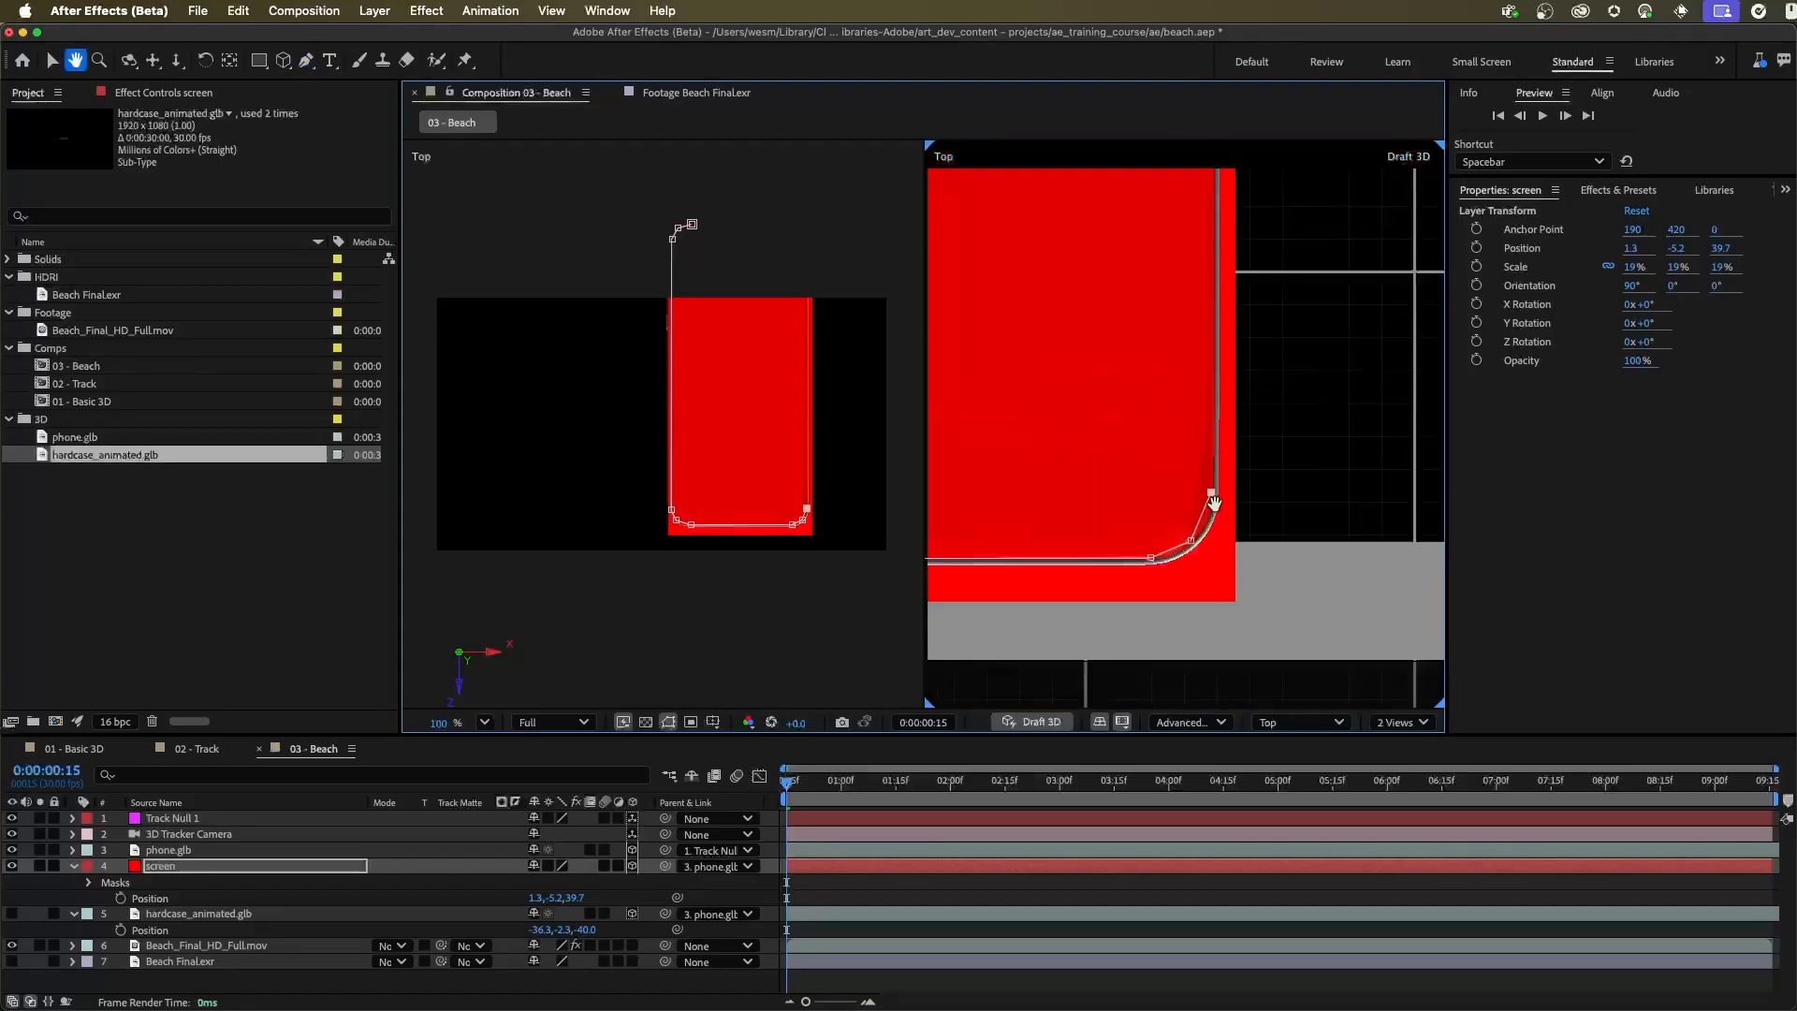
click(1298, 414)
click(1282, 376)
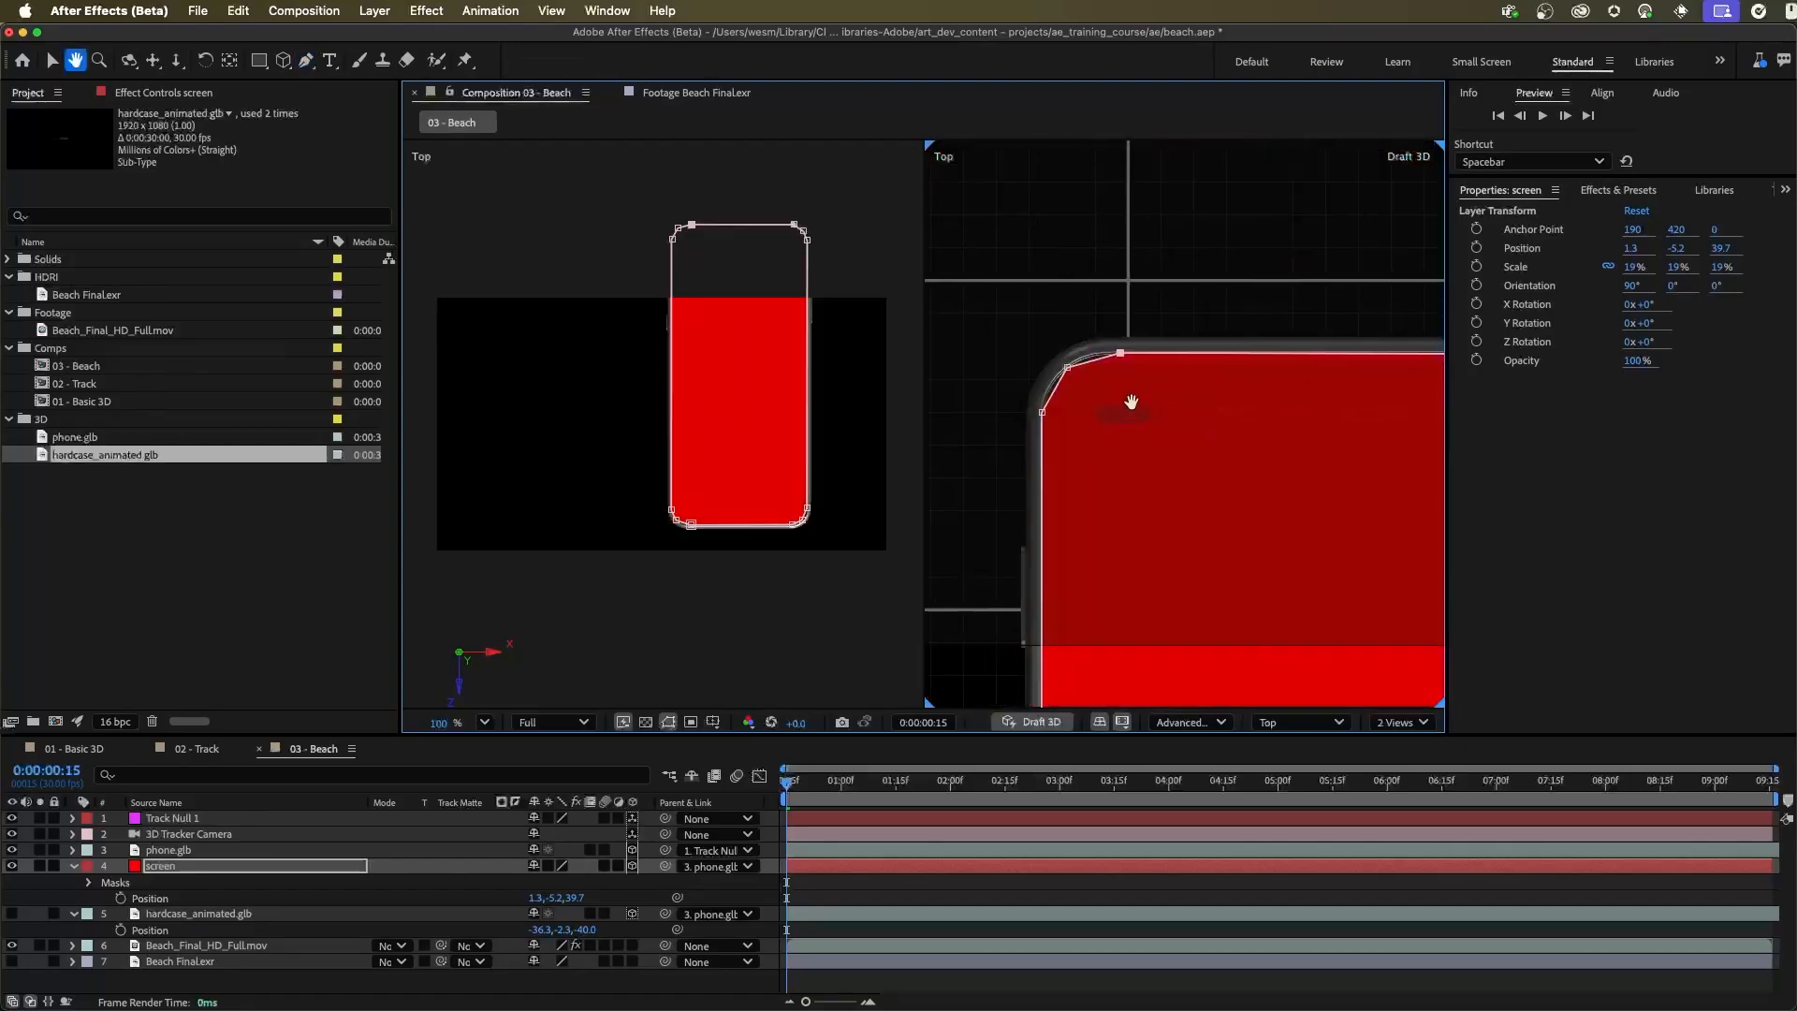
Curve and reposition the mask's corner points so the screen layer follows the phone's rounded display corners
scroll(1076, 412, up, 2)
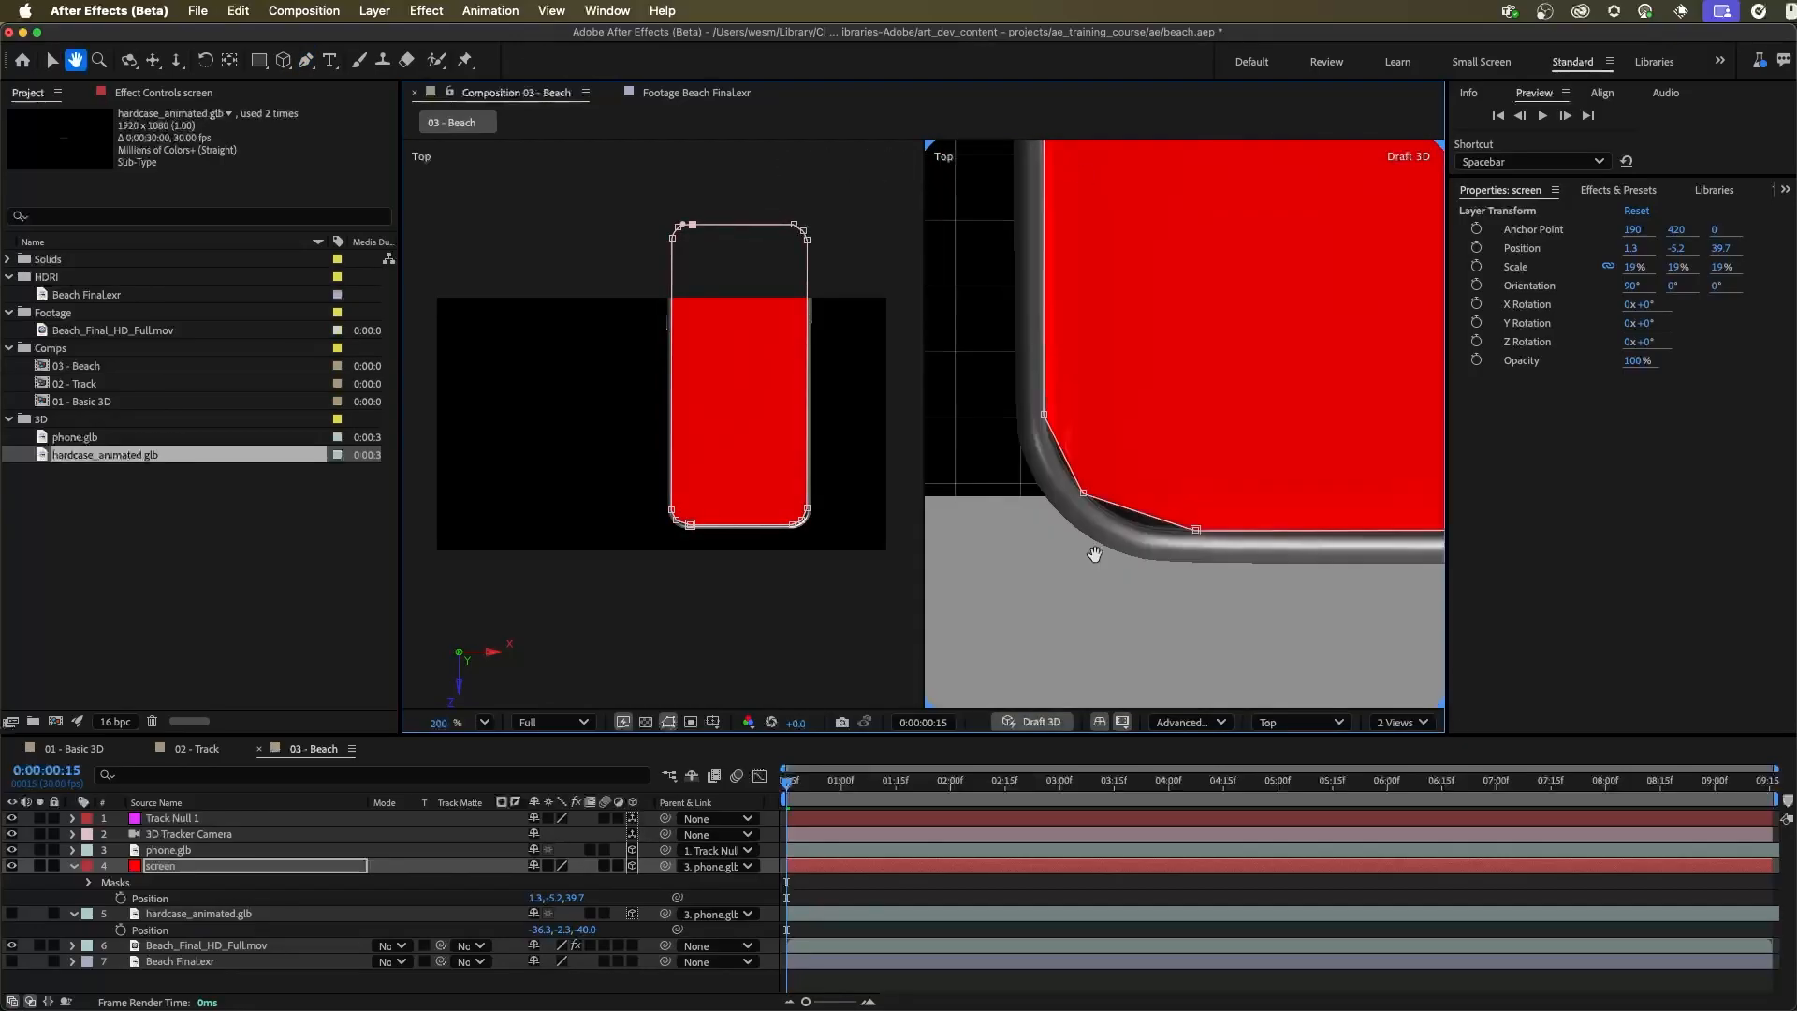
drag(1094, 554, 1091, 572)
drag(1041, 431, 1046, 427)
drag(1080, 510, 1135, 549)
drag(1193, 548, 1195, 547)
click(1046, 428)
drag(1047, 427, 1046, 418)
drag(1080, 510, 1083, 510)
drag(1195, 548, 1203, 550)
drag(1181, 551, 1188, 552)
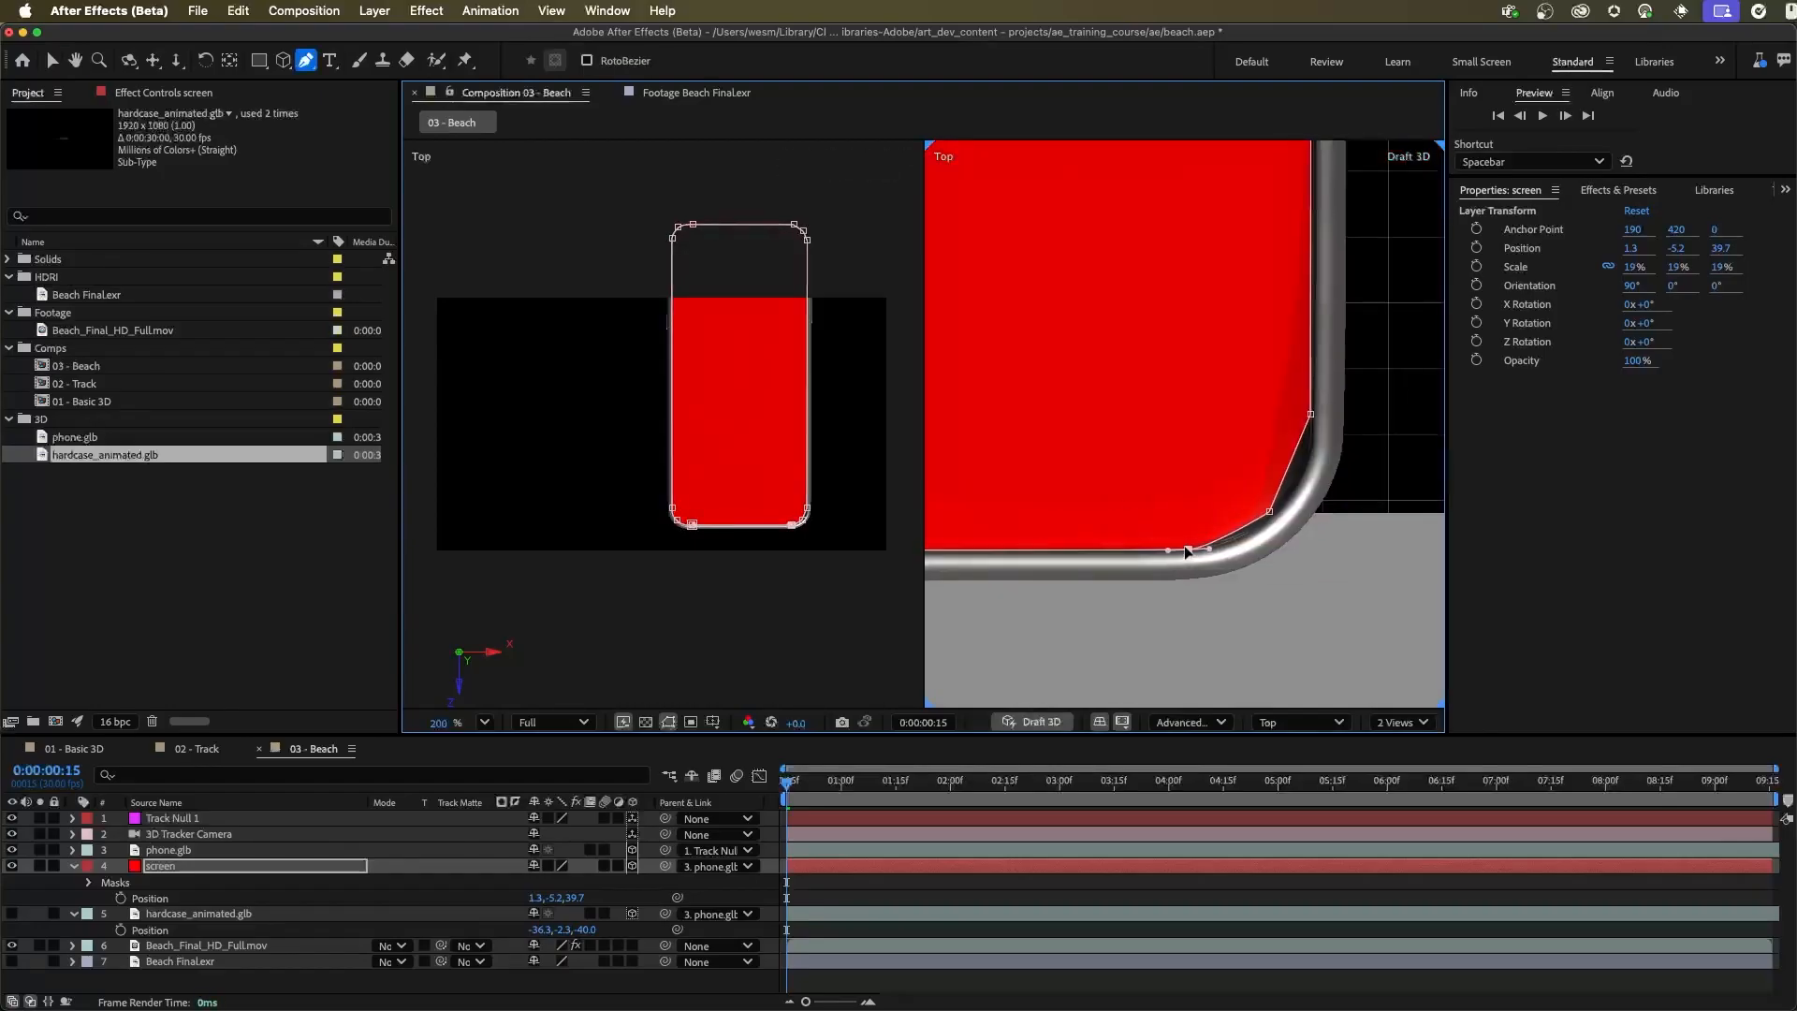
drag(1271, 509, 1269, 511)
drag(1310, 408, 1311, 415)
drag(1307, 480, 1301, 487)
drag(1306, 205, 1244, 599)
drag(1243, 386, 1245, 393)
drag(1213, 320, 1247, 425)
drag(1244, 393, 1245, 400)
mouse_move(1133, 267)
mouse_down()
mouse_move(1162, 269)
mouse_move(1128, 268)
mouse_up()
drag(1214, 320, 1242, 360)
super+click(1327, 537)
scroll(1310, 487, down, 3)
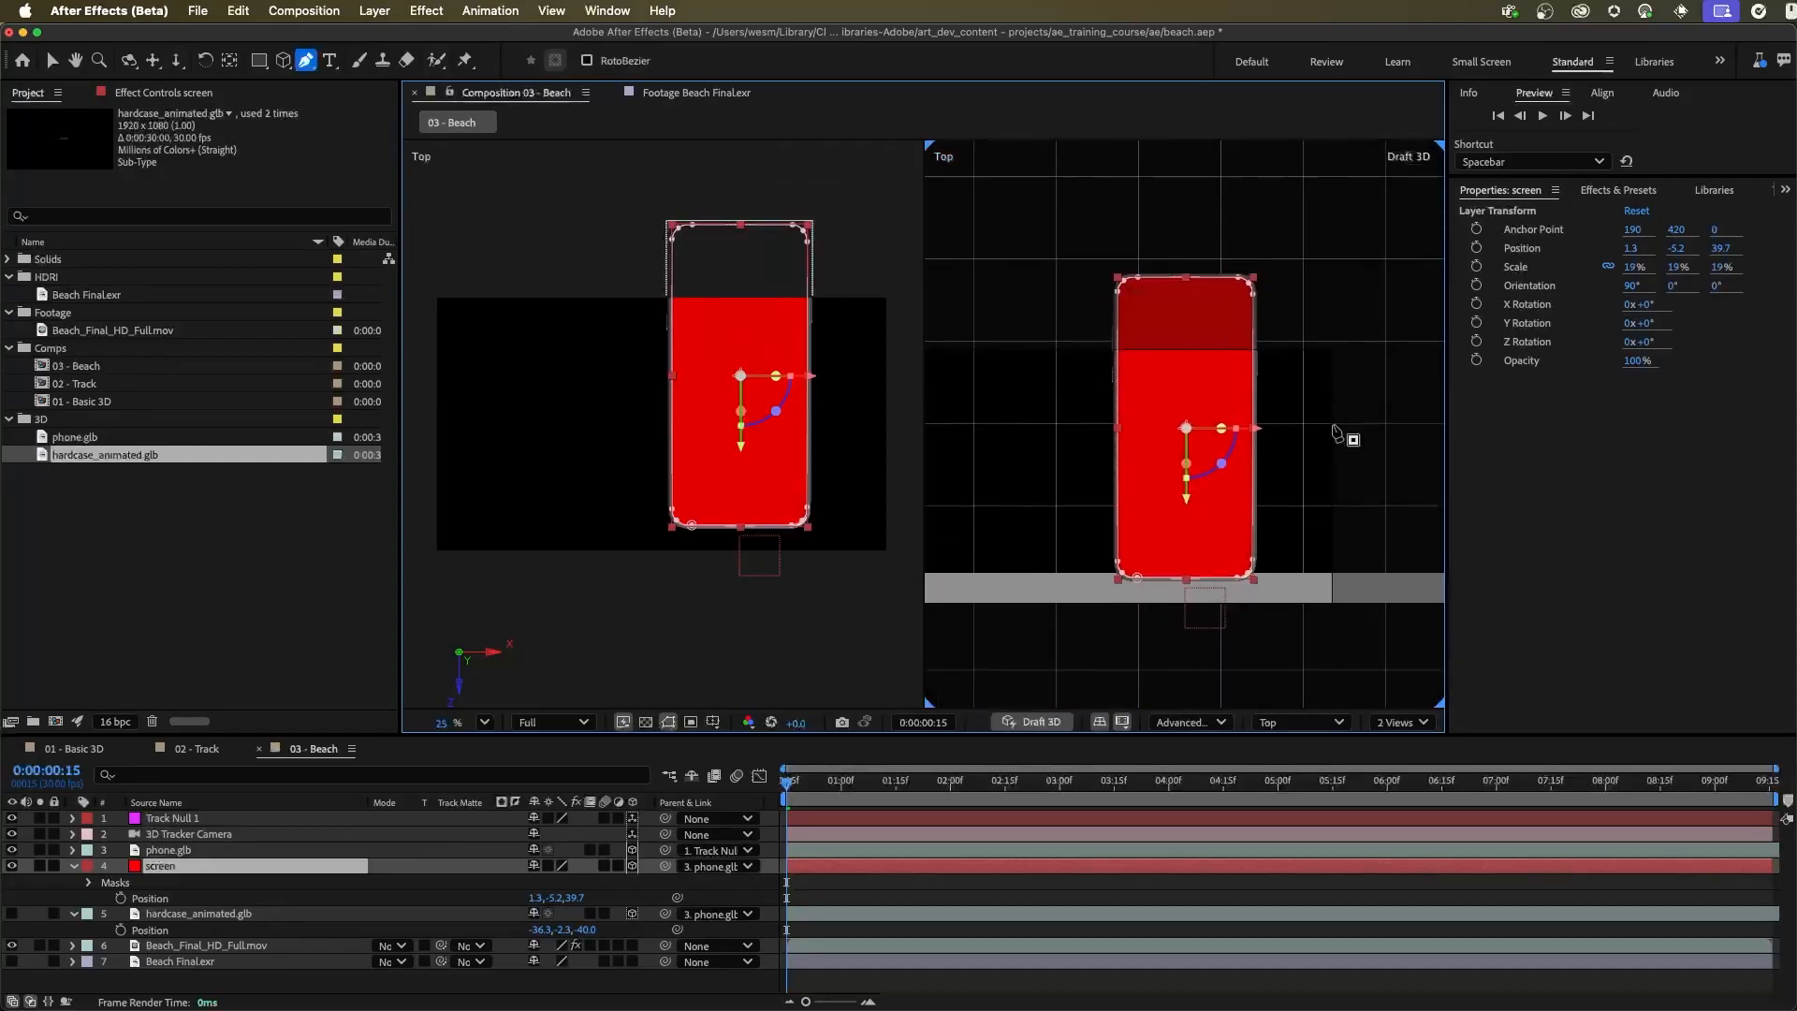
scroll(1342, 436, up, 1)
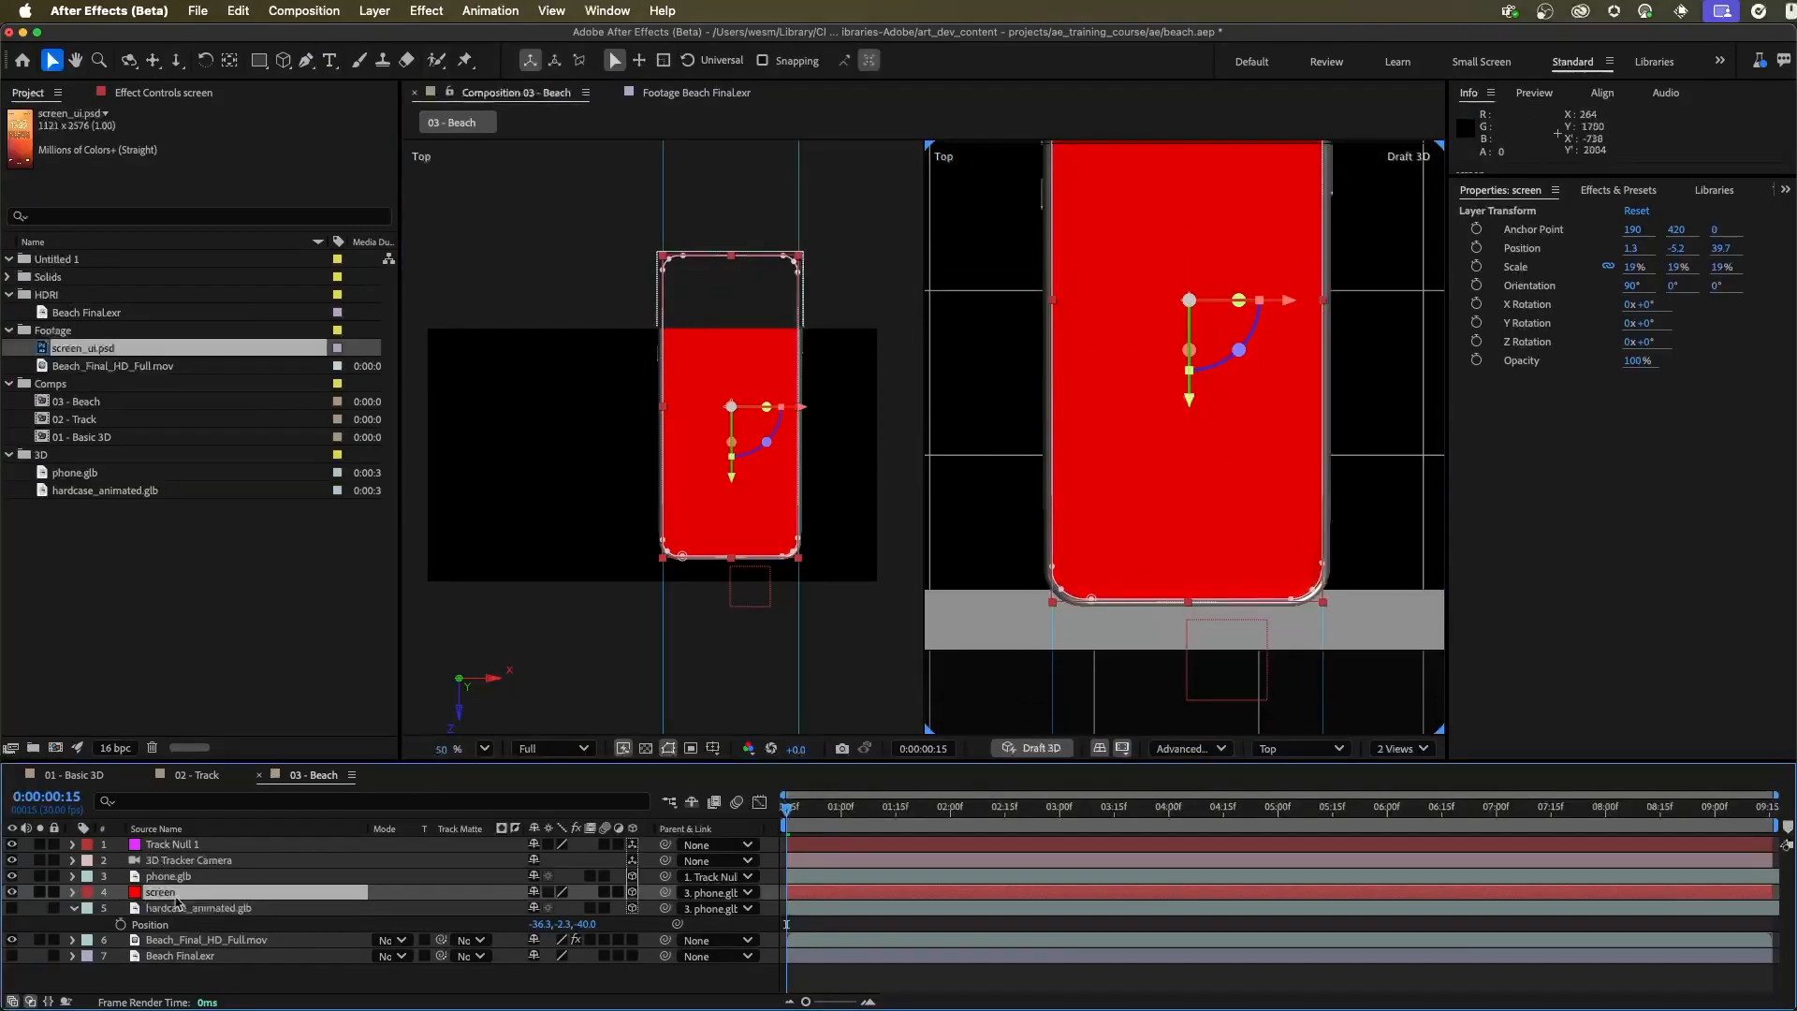
Pre-compose the screen layer as "screen replacement", leaving all attributes in 03 - Beach
click(374, 10)
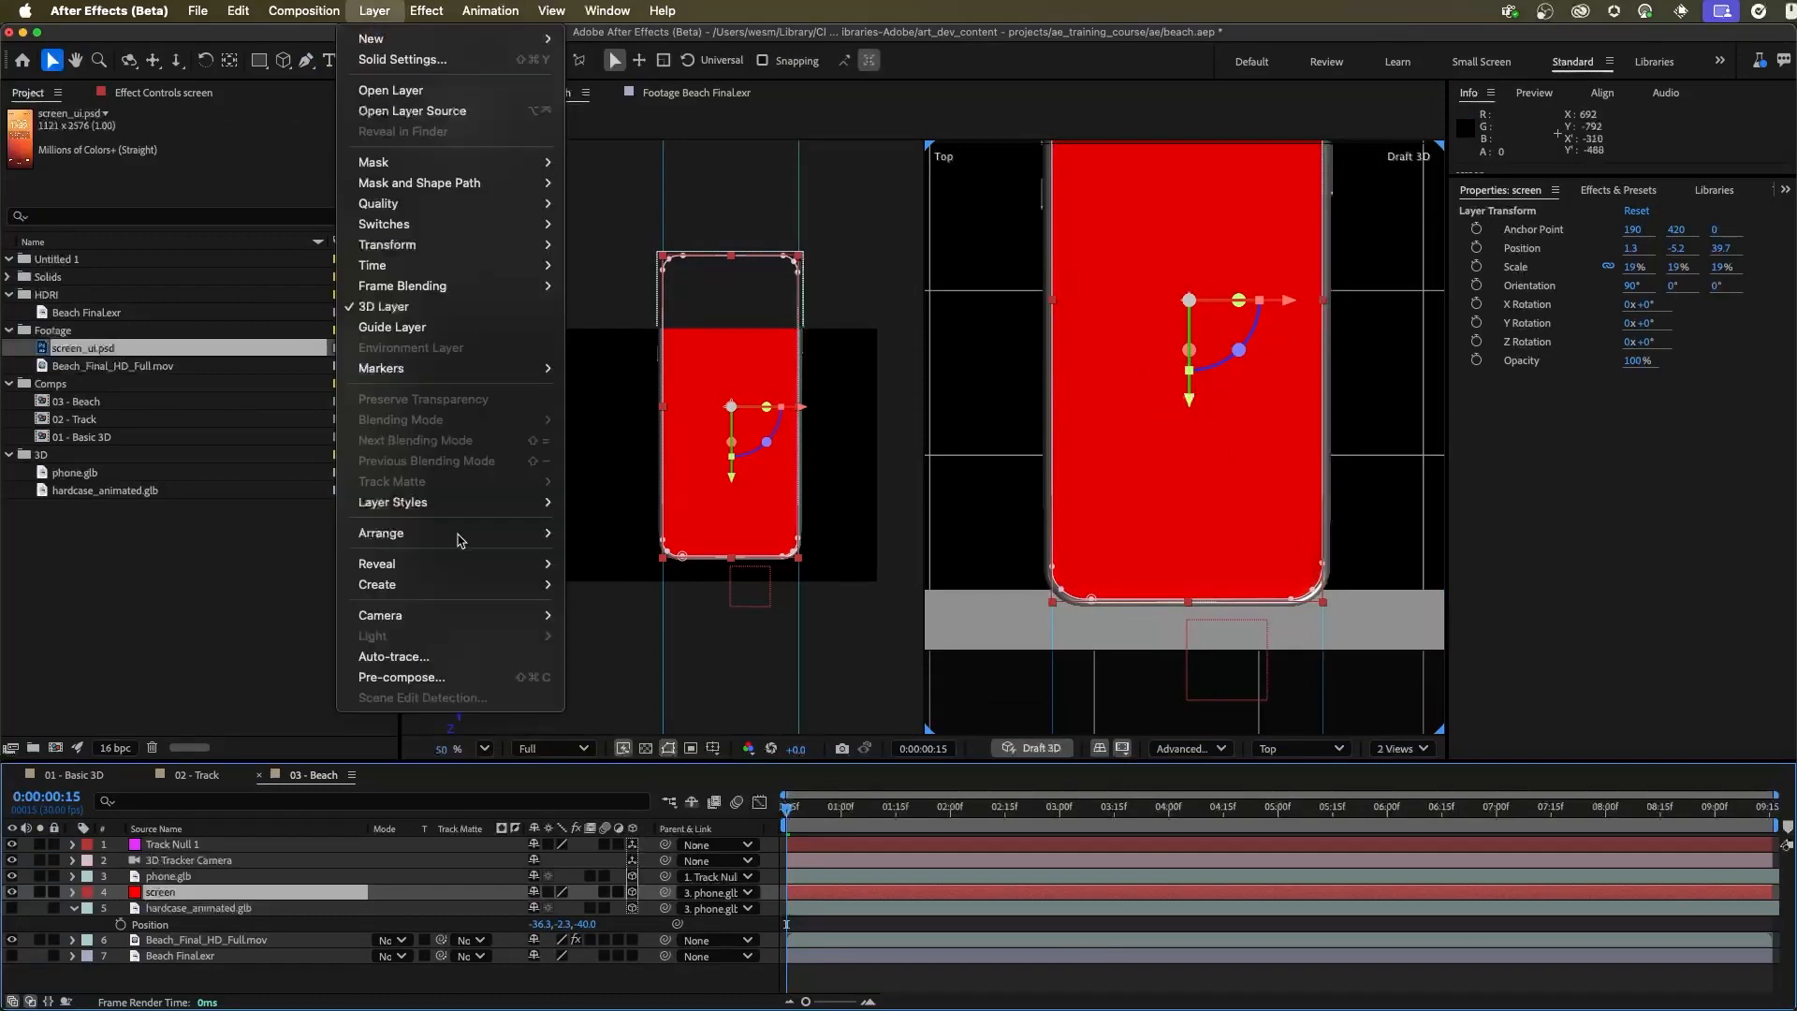
click(474, 675)
text(screen replacement)
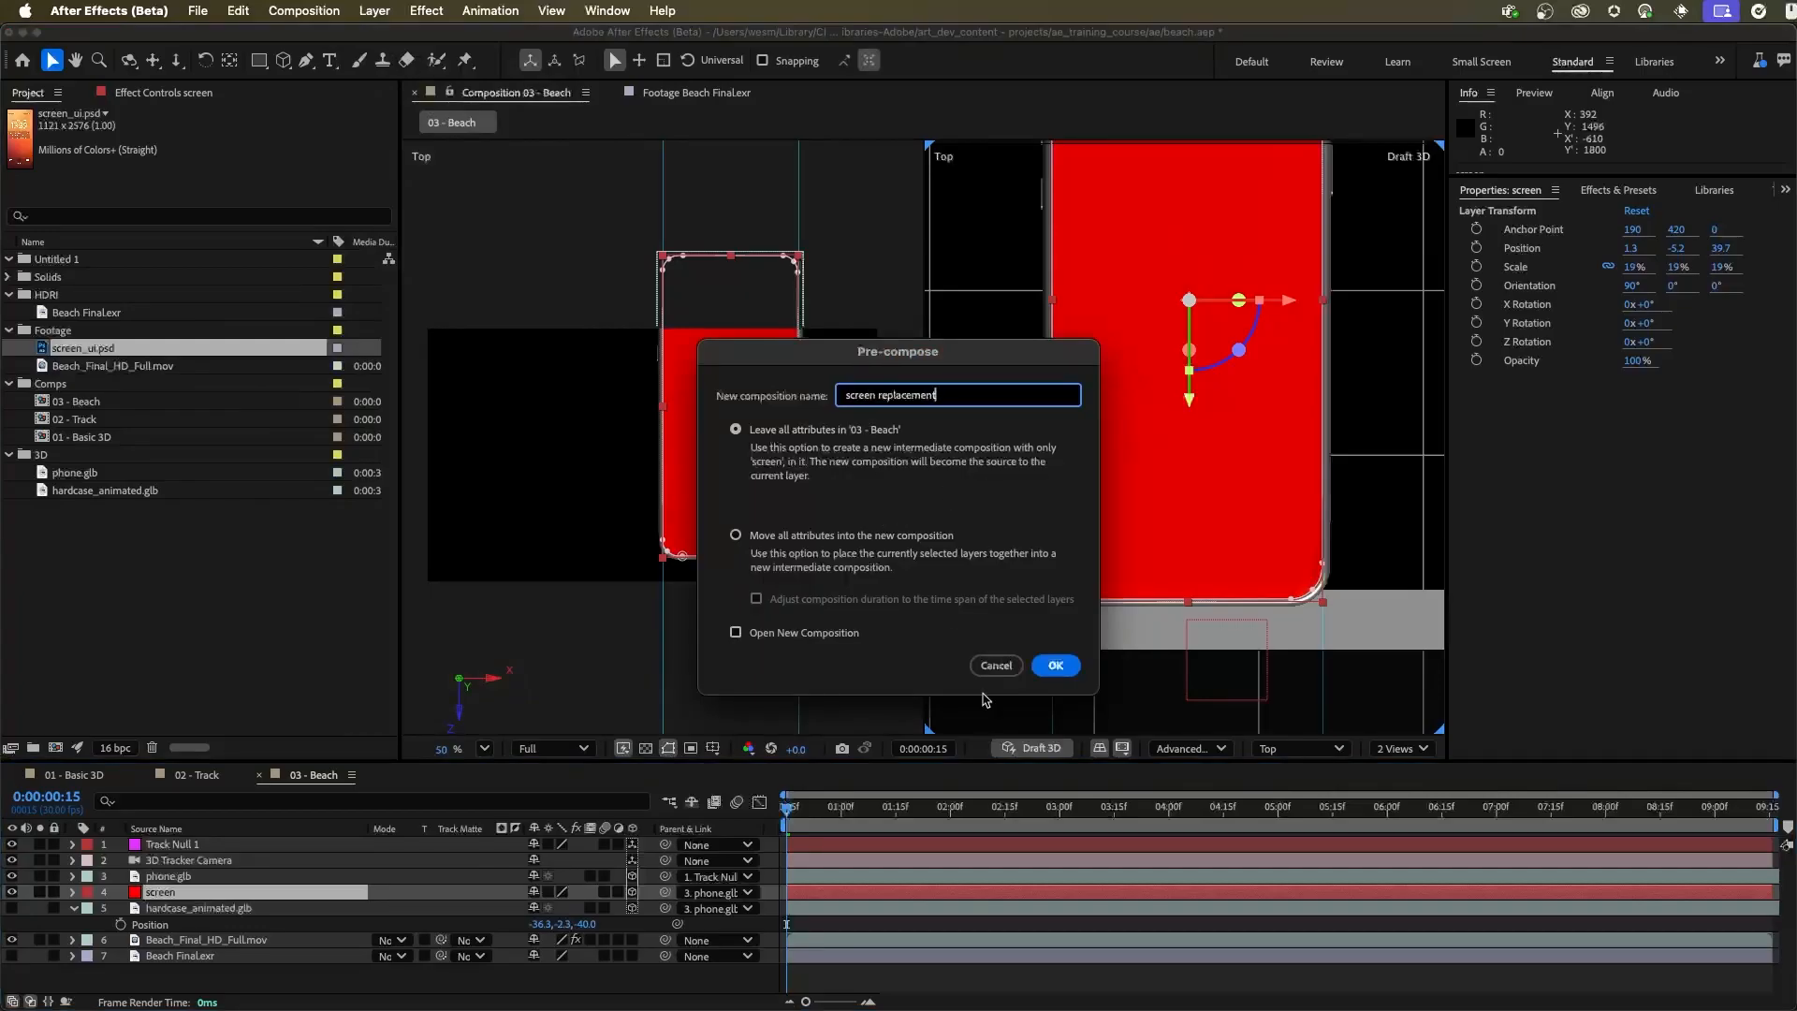
click(1057, 665)
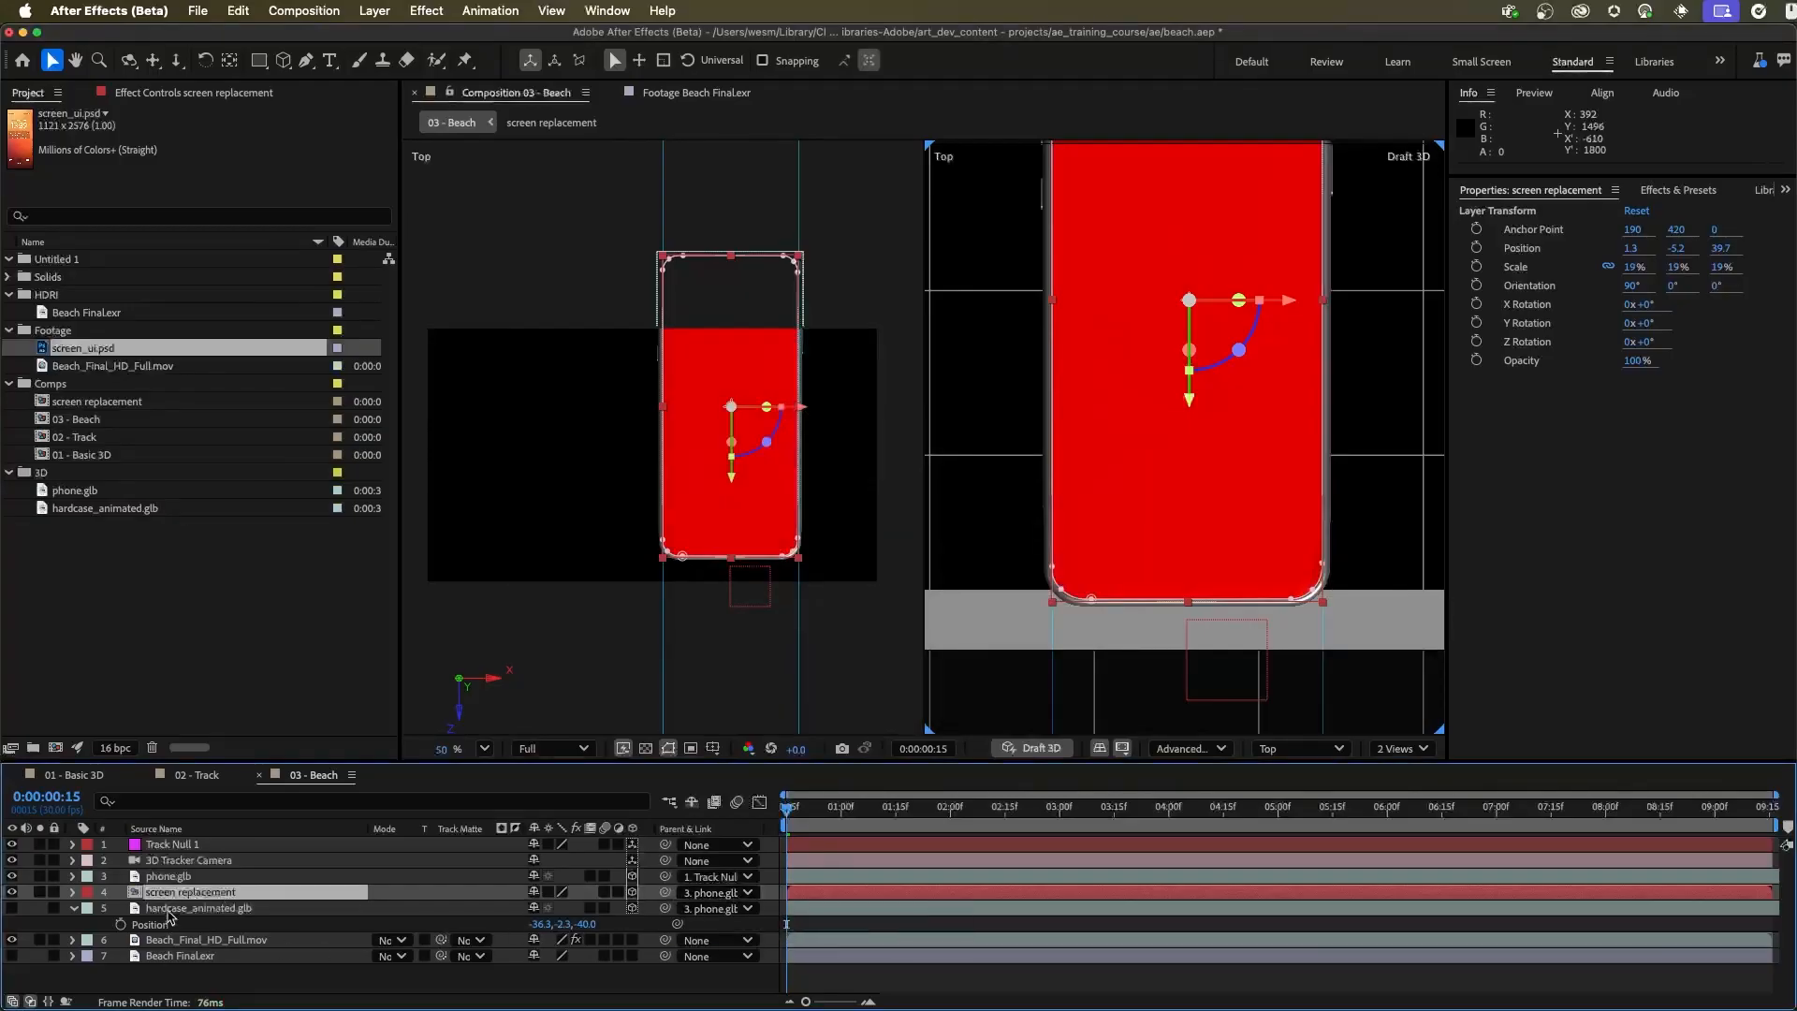
Open the screen replacement composition and add screen_ui.psd above the red screen layer
double_click(136, 894)
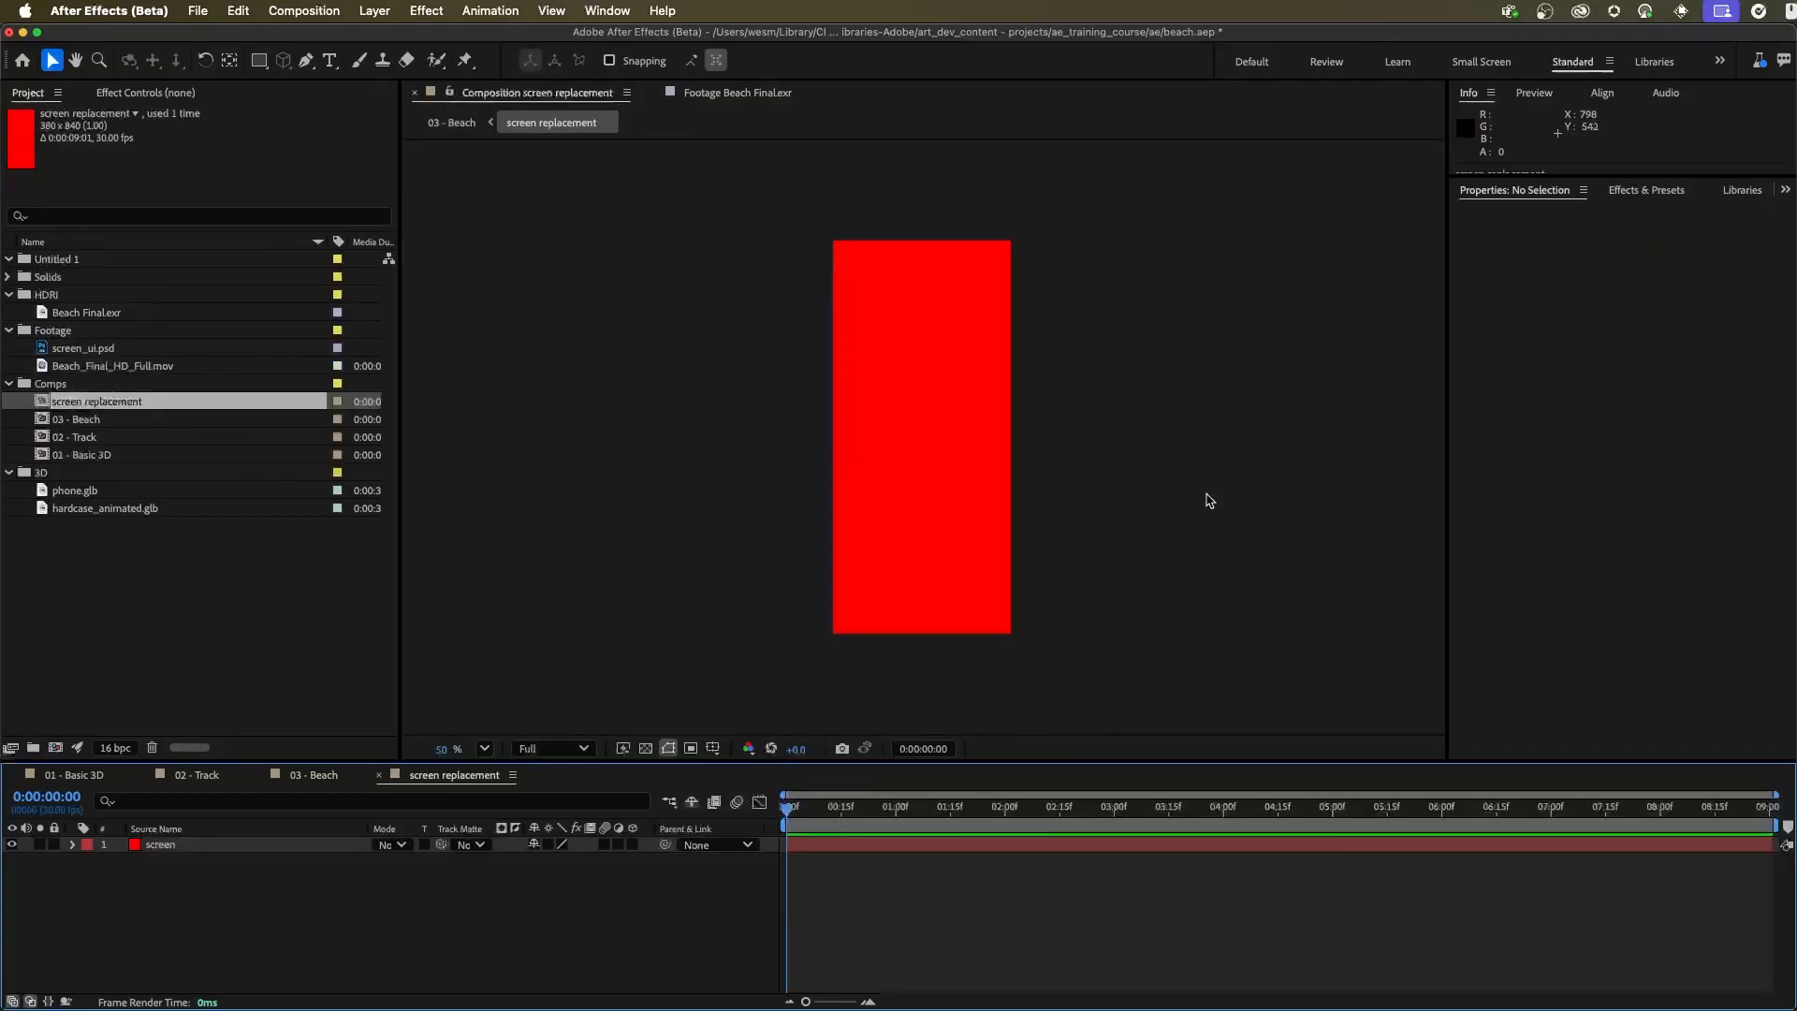
click(83, 347)
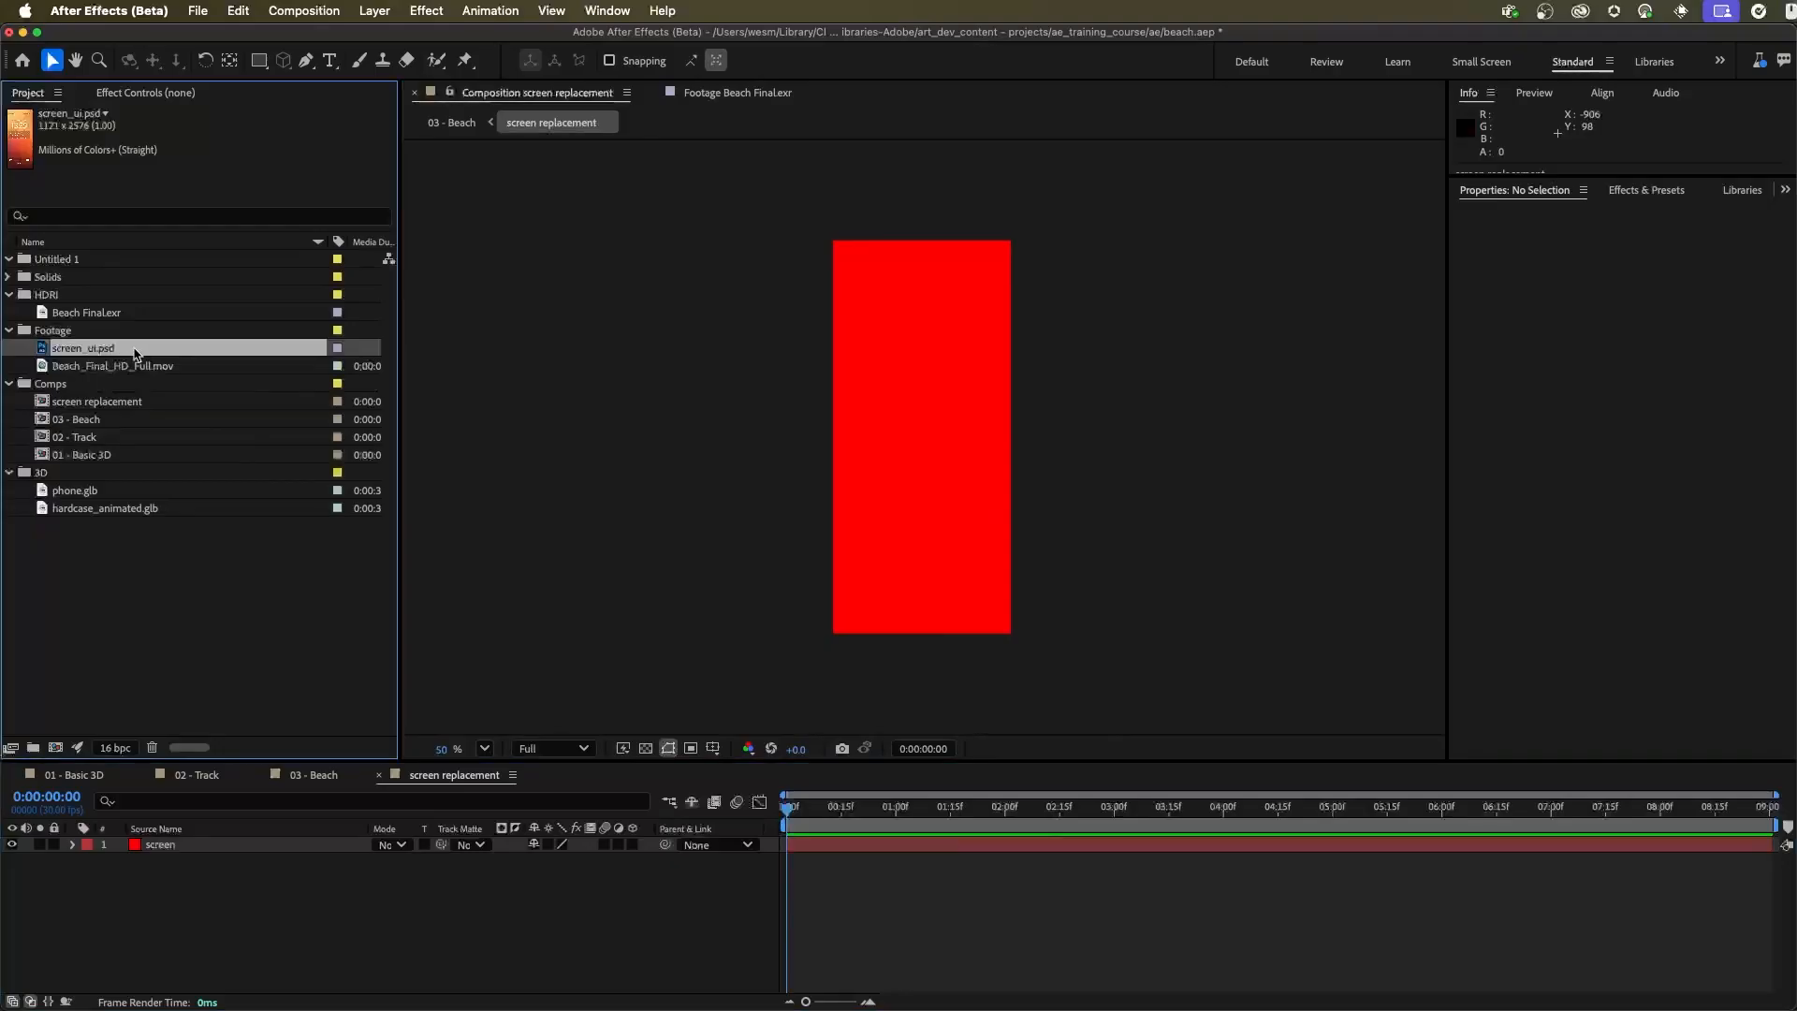
drag(70, 350, 221, 856)
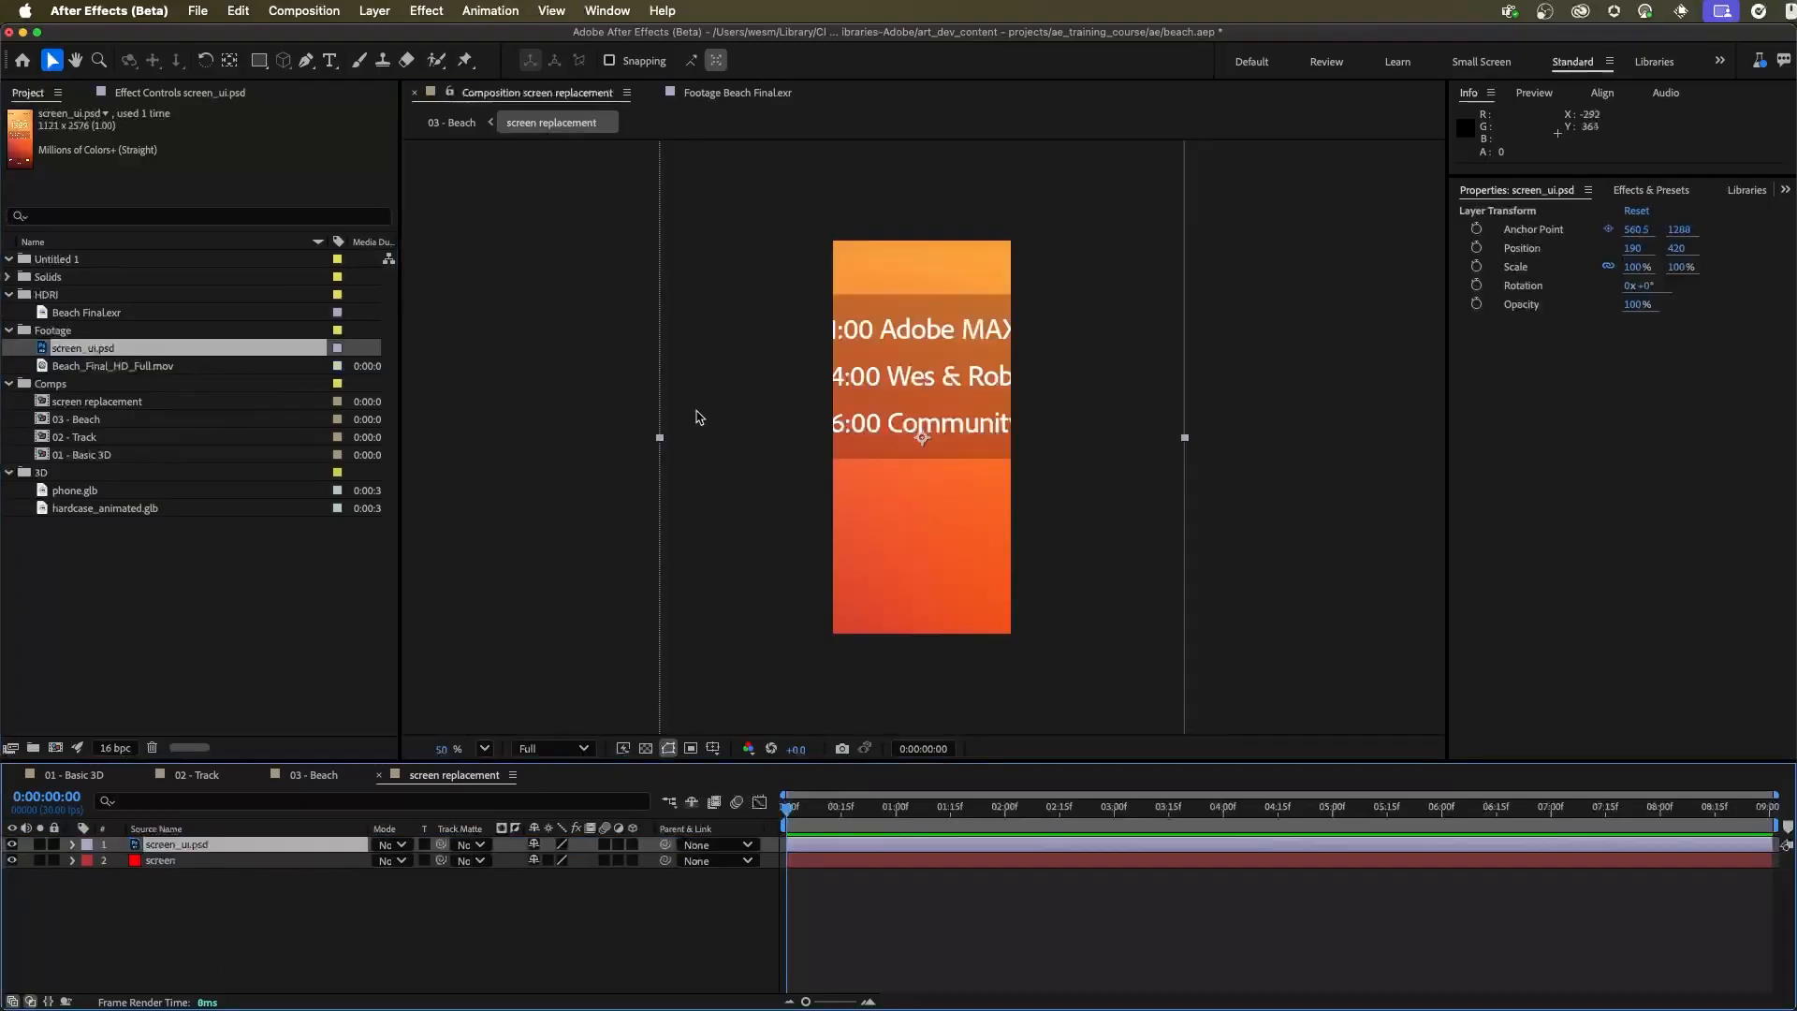
Scale the screen_ui.psd layer down to fit inside the composition, leaving a thin red border around it
key(super+alt+f)
drag(1006, 483, 1007, 482)
click(1170, 301)
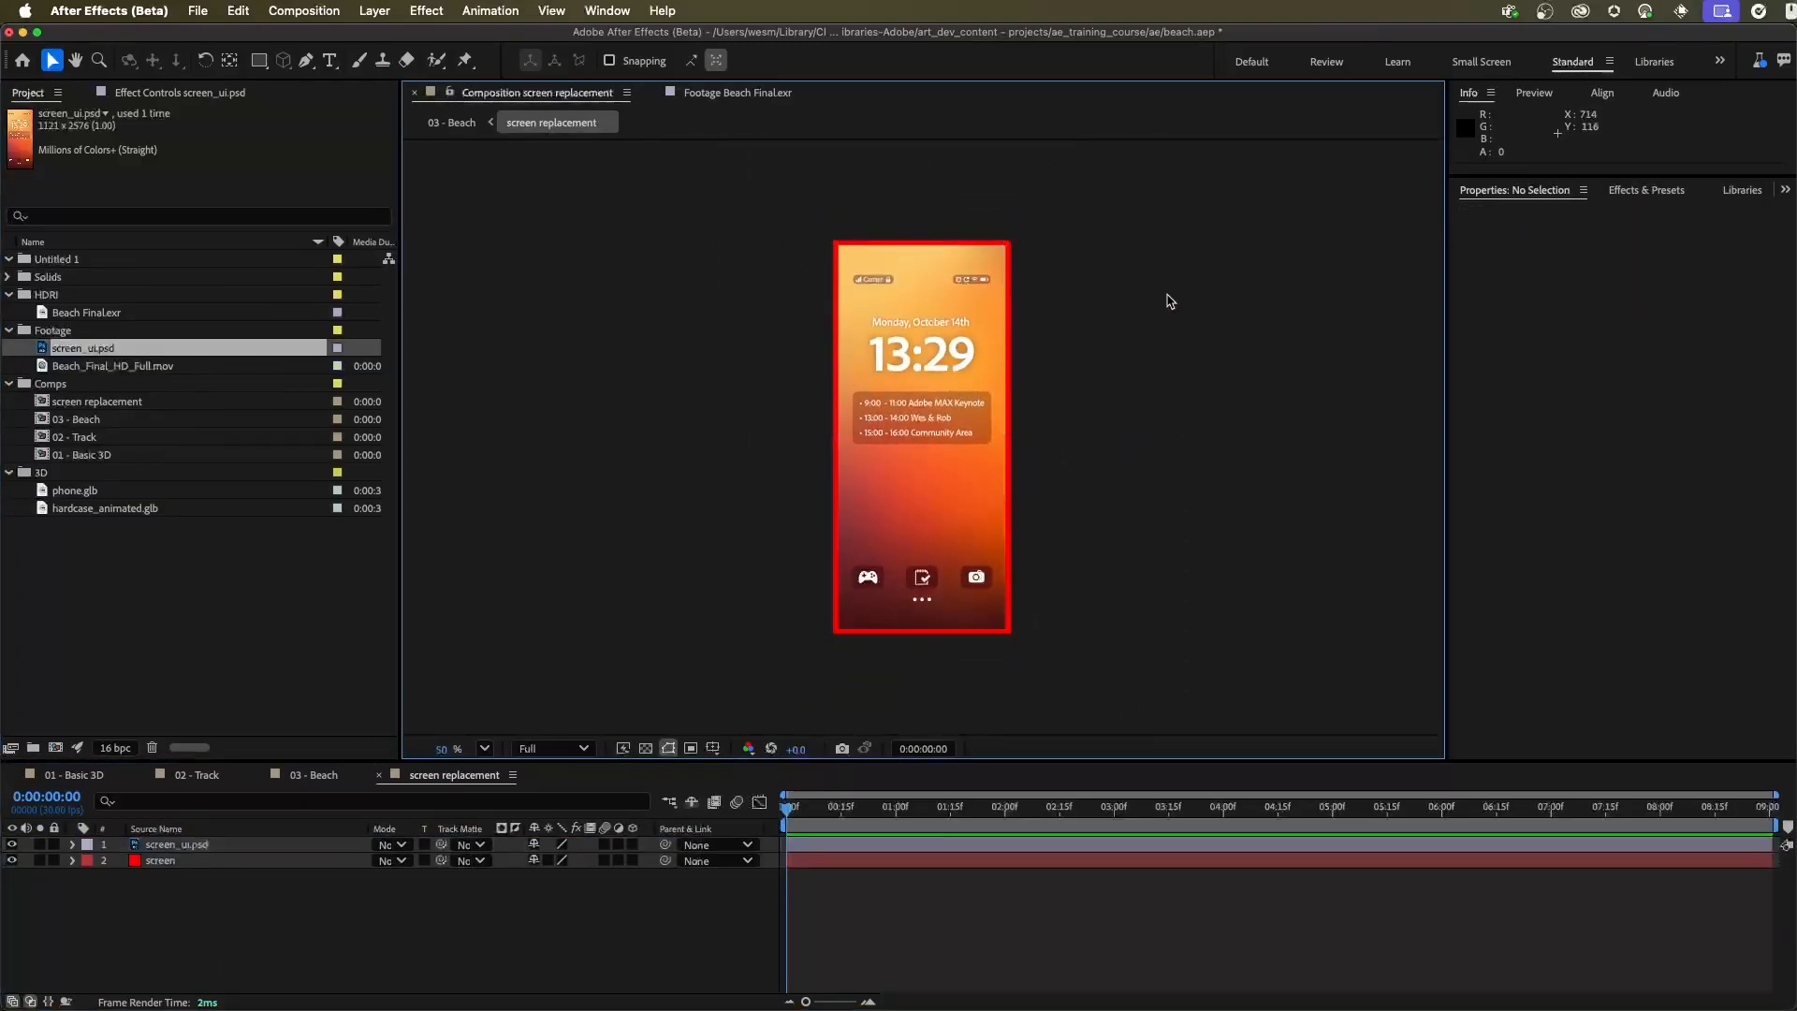
Examine the lock-screen artwork and its red border up close in the screen replacement composition
key(period)
key(space)
drag(974, 361, 1019, 294)
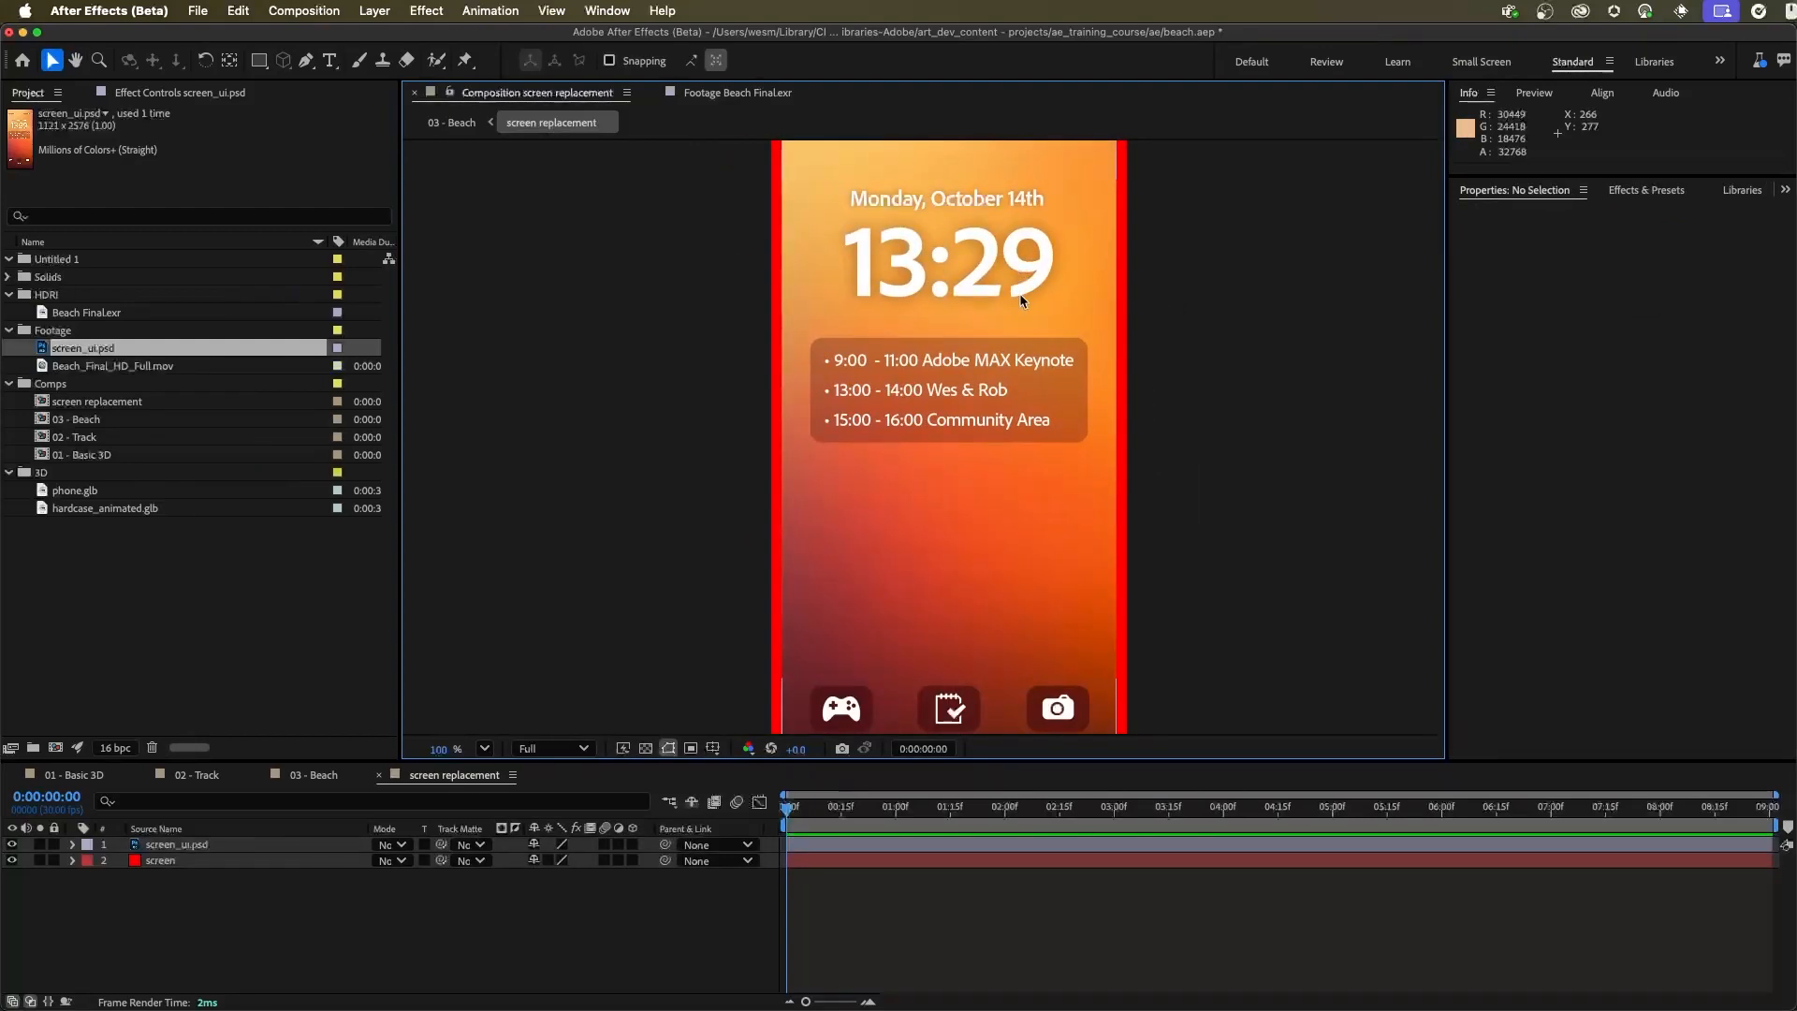
key(space)
drag(949, 321, 962, 382)
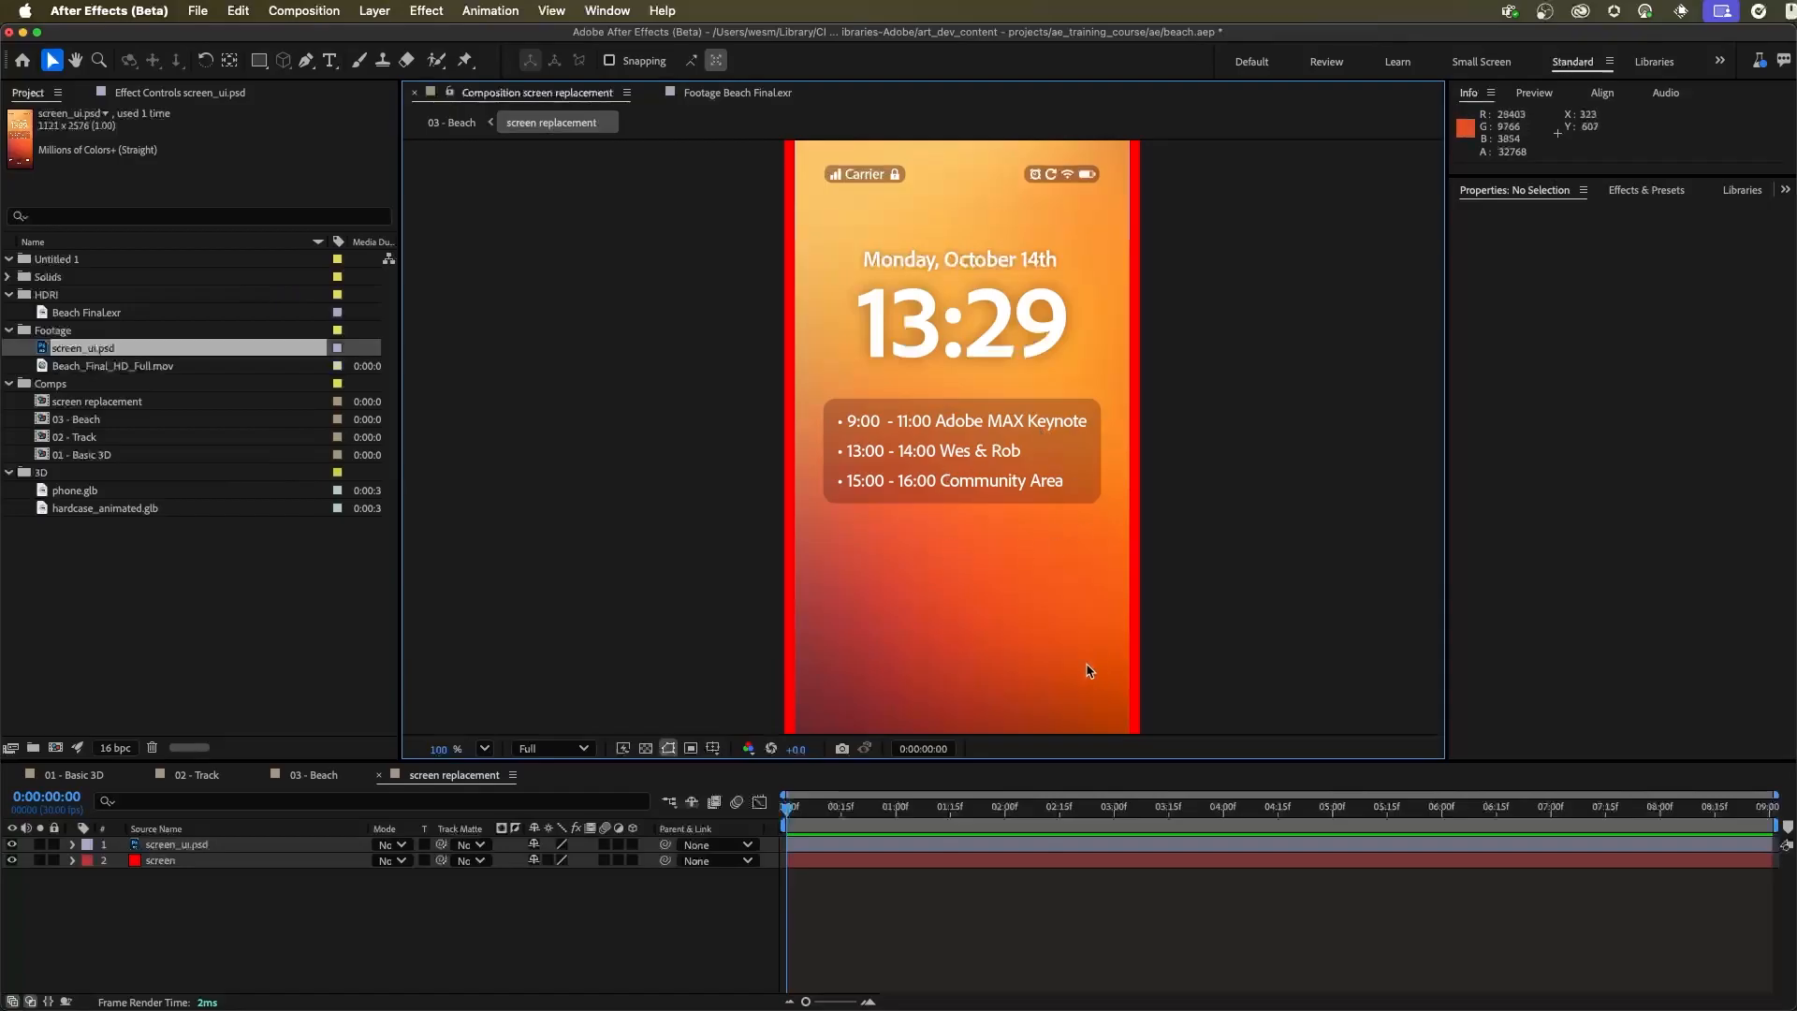
scroll(1002, 468, down, 2)
drag(1033, 249, 1035, 310)
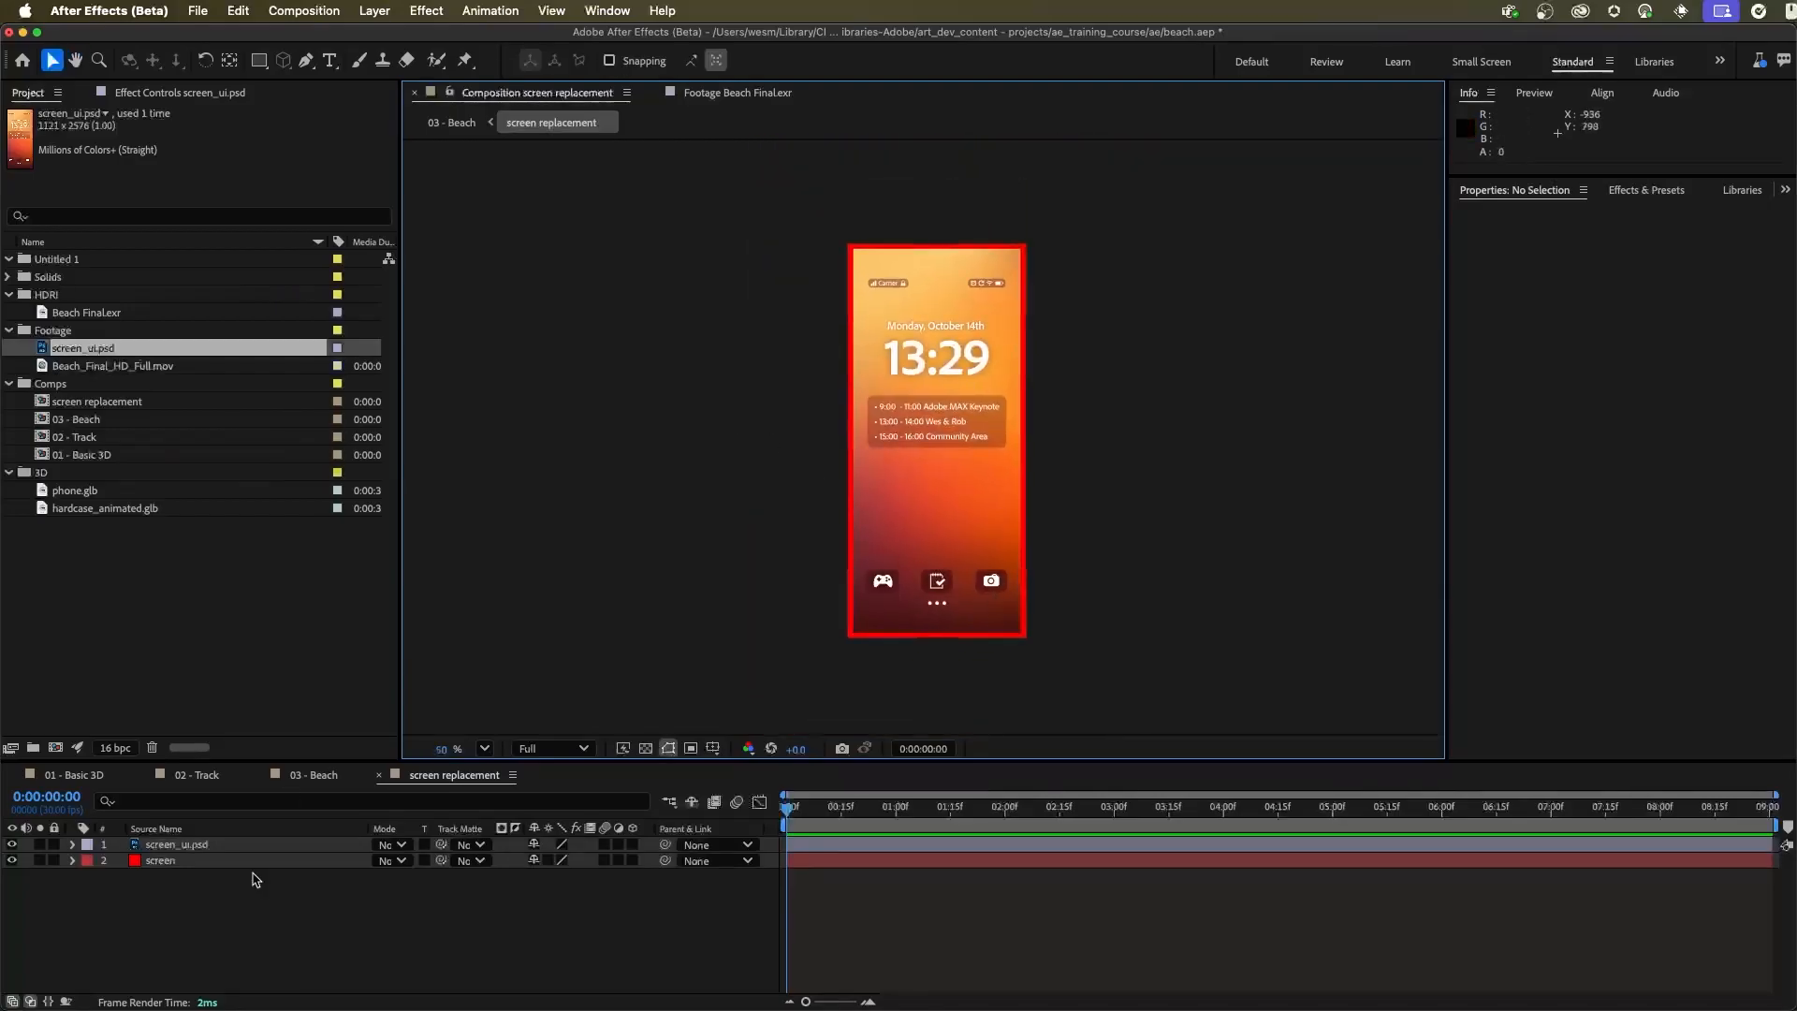
Recolour the screen solid to black in the screen replacement composition and save the project
click(161, 862)
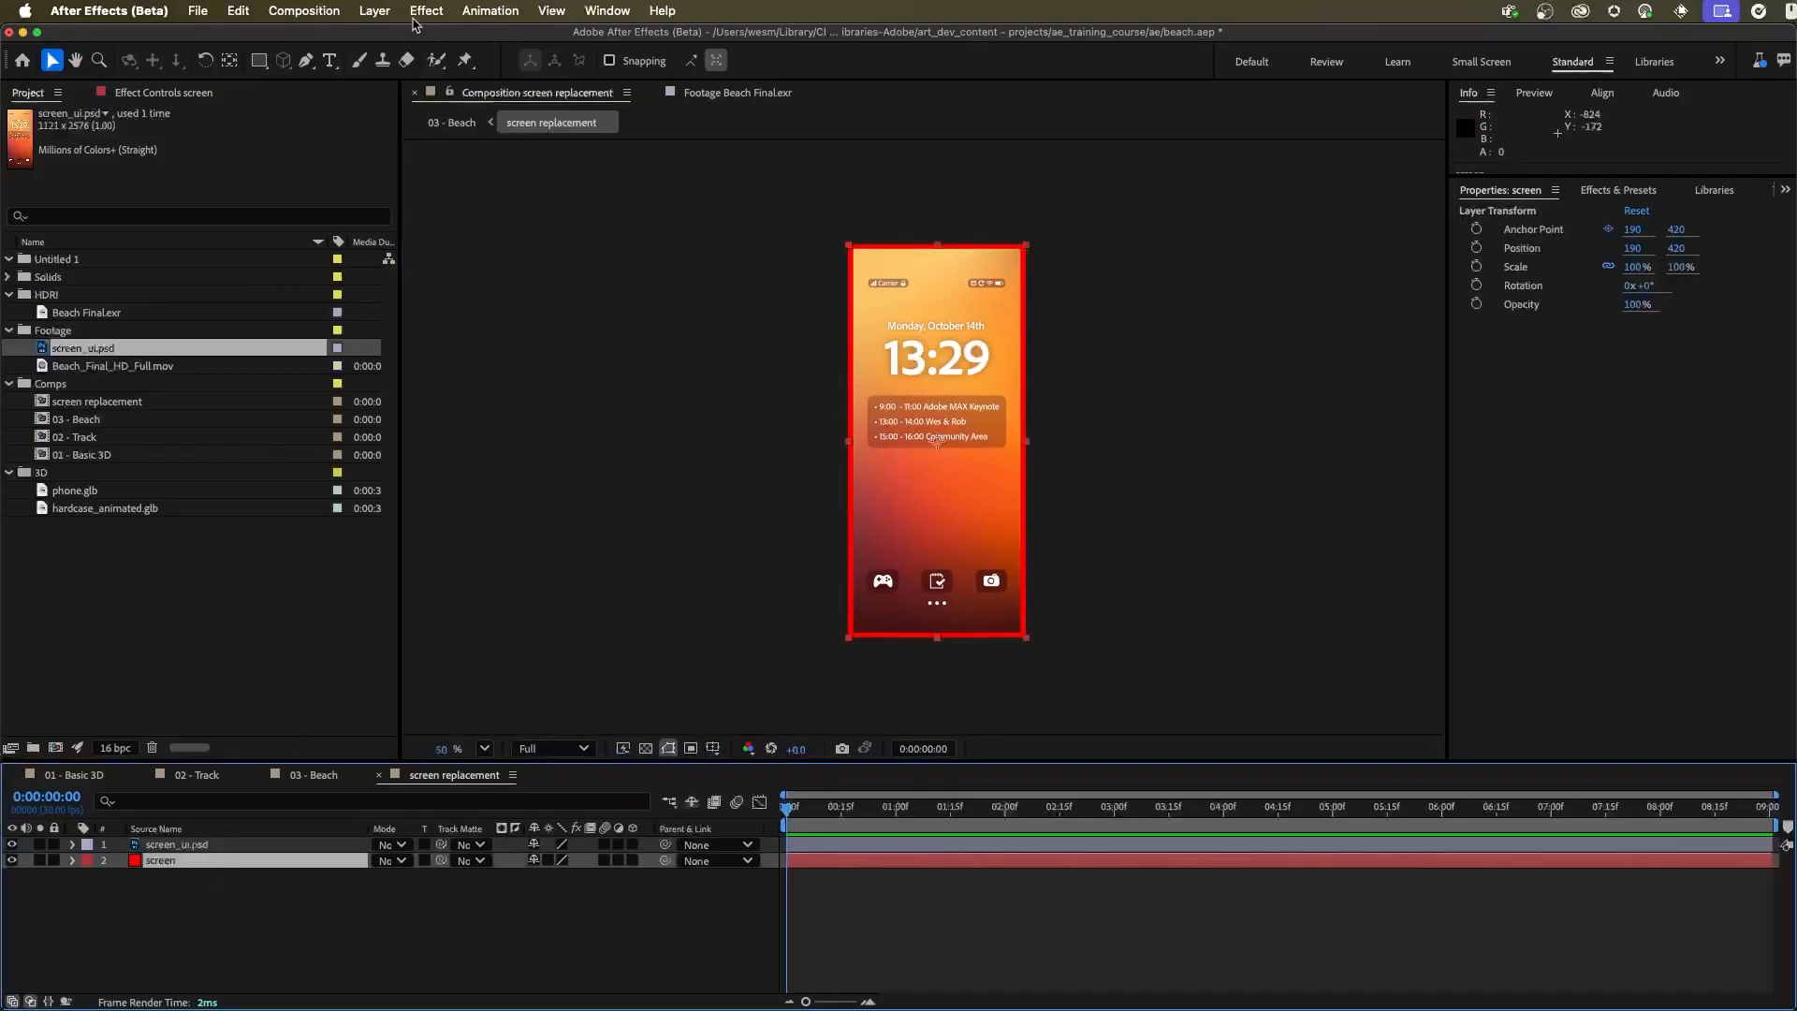
click(375, 10)
click(411, 57)
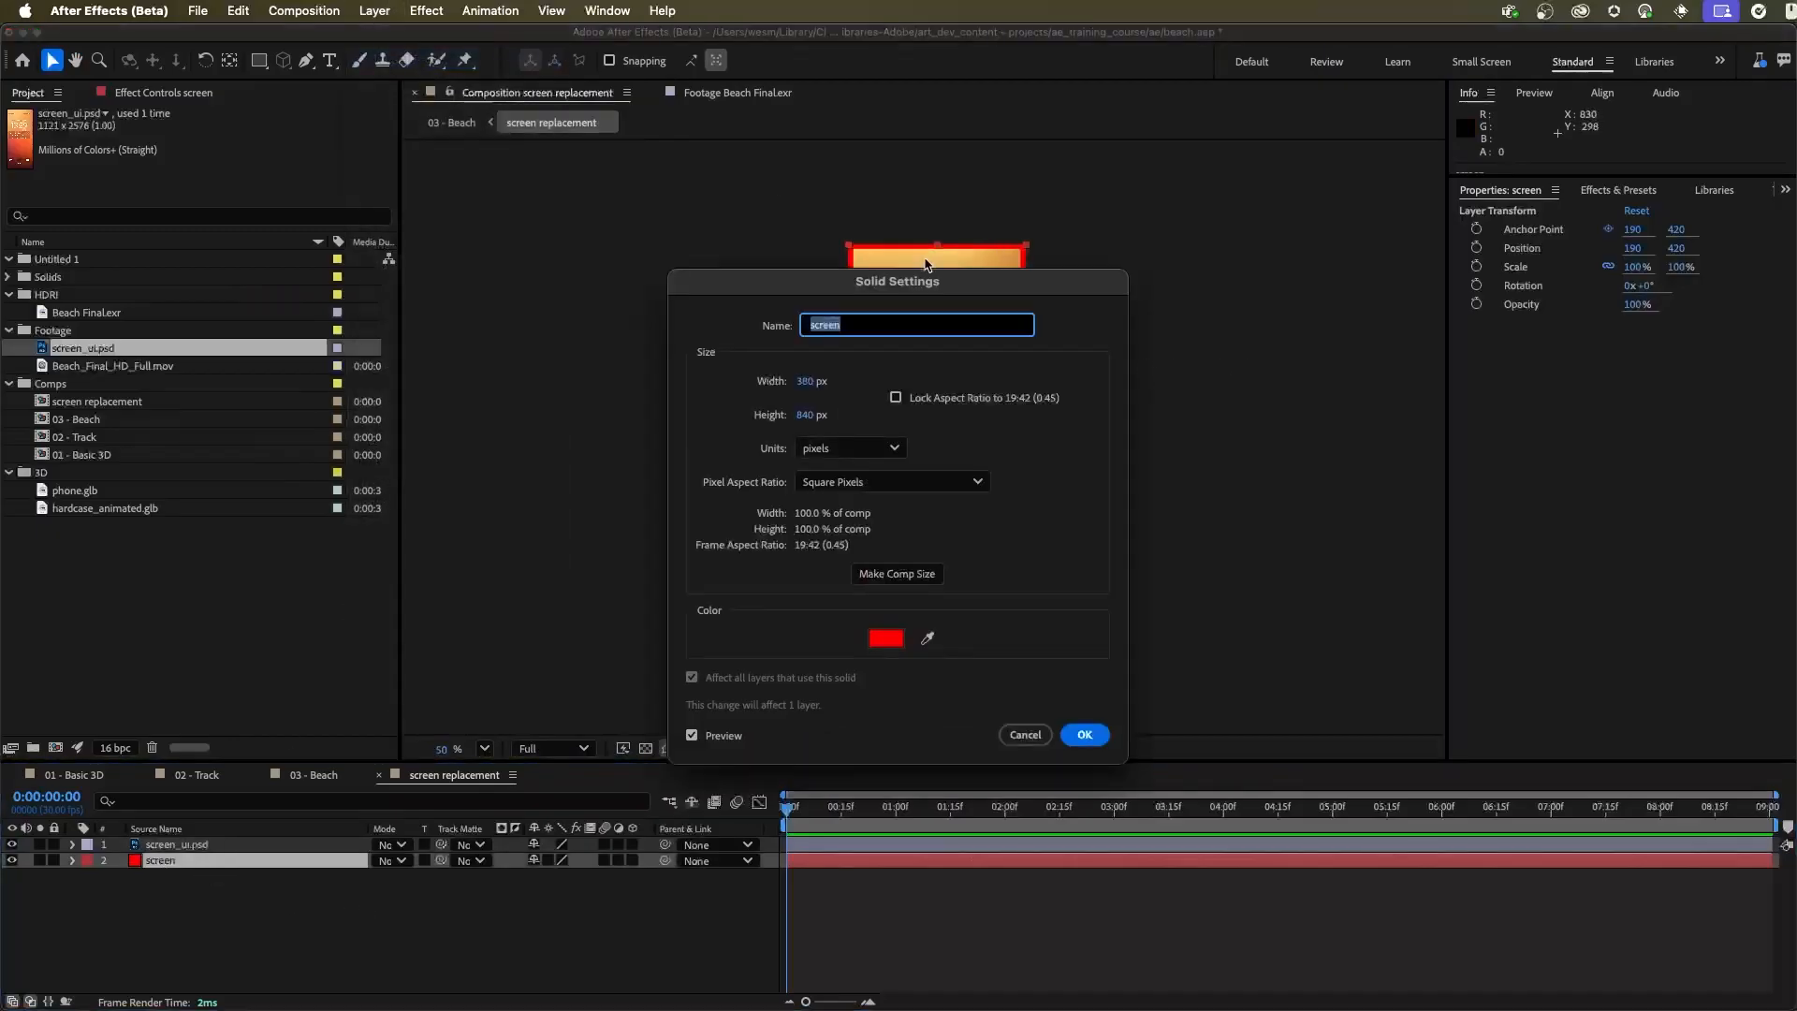
drag(931, 281, 1305, 201)
click(1251, 552)
click(1062, 564)
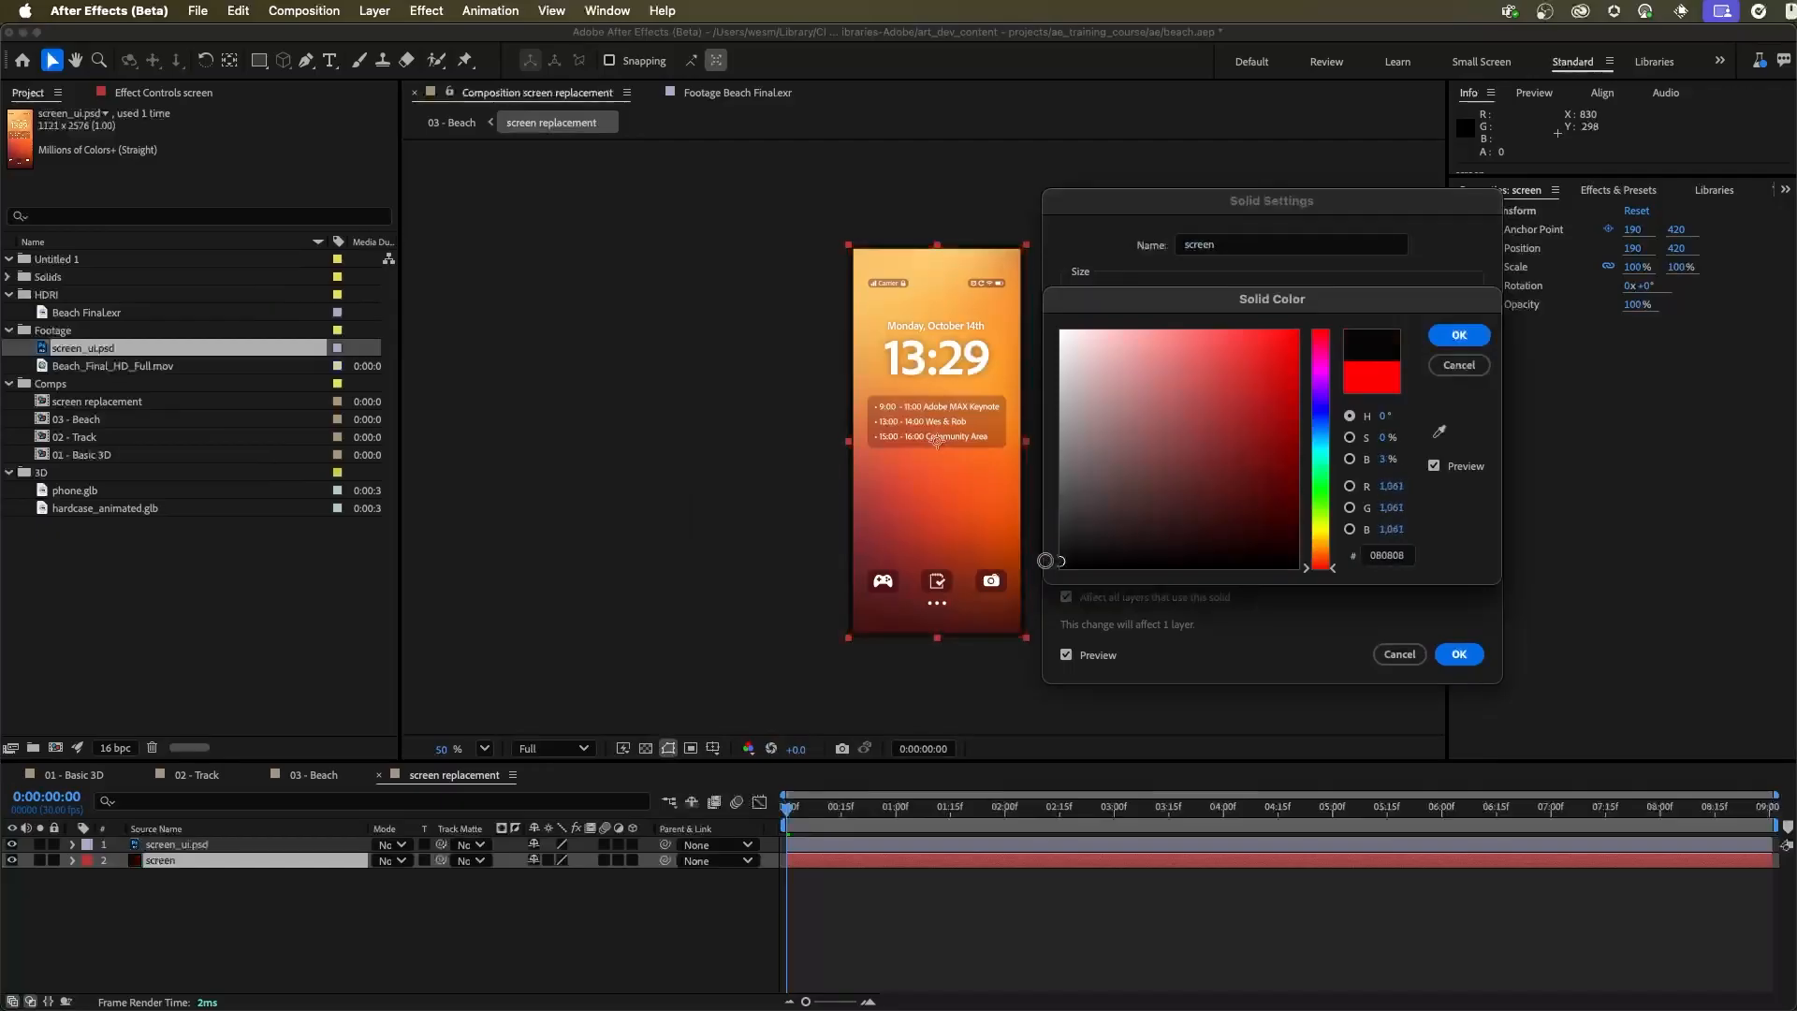
click(1459, 334)
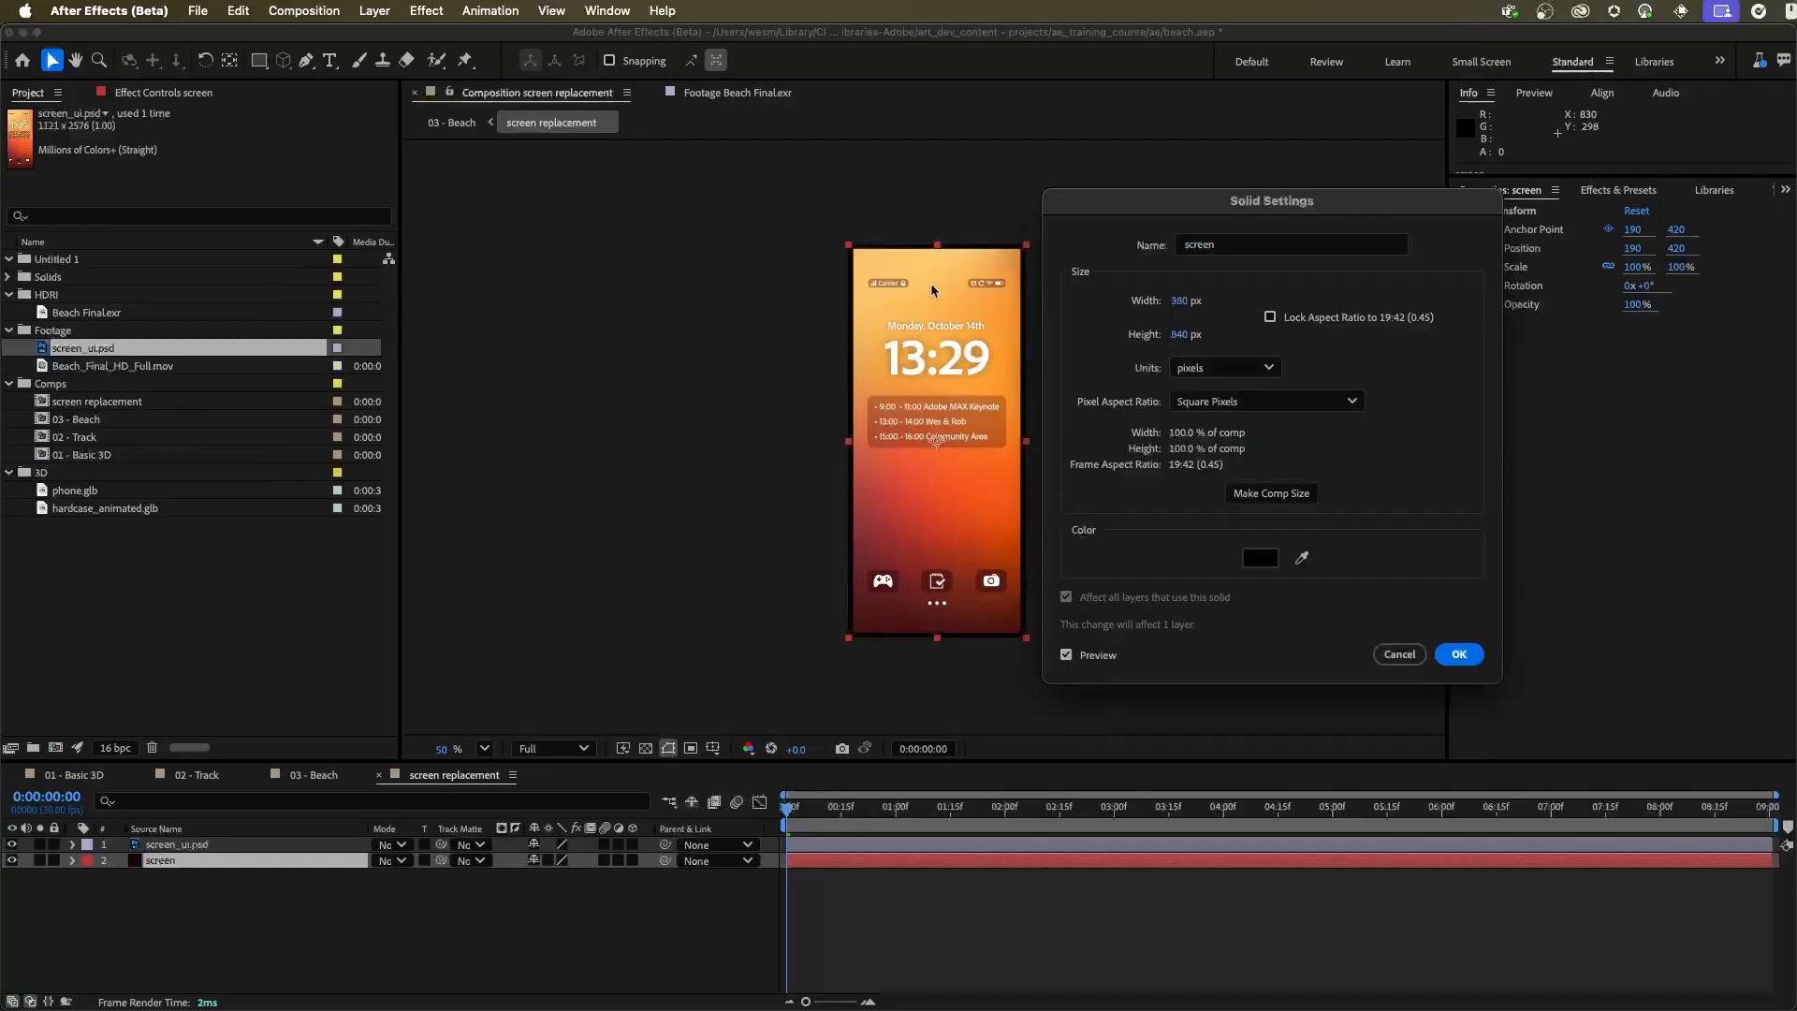
click(1457, 654)
click(1163, 510)
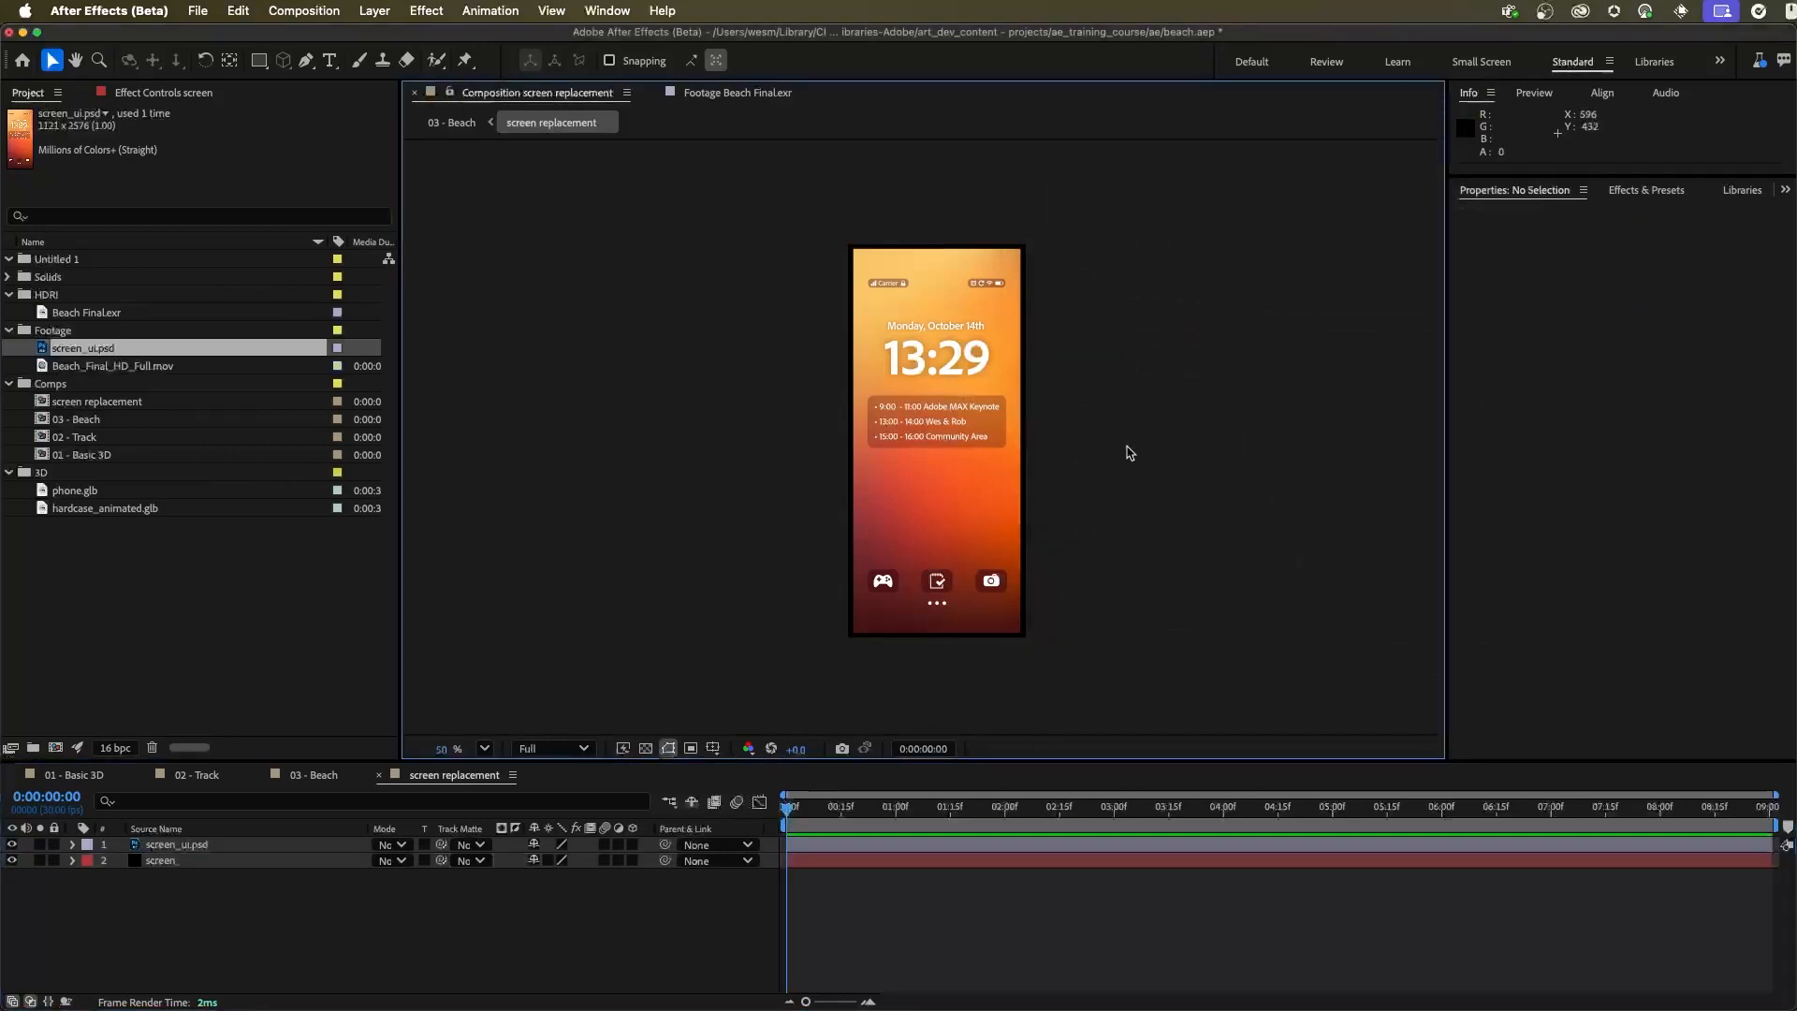
key(super+s)
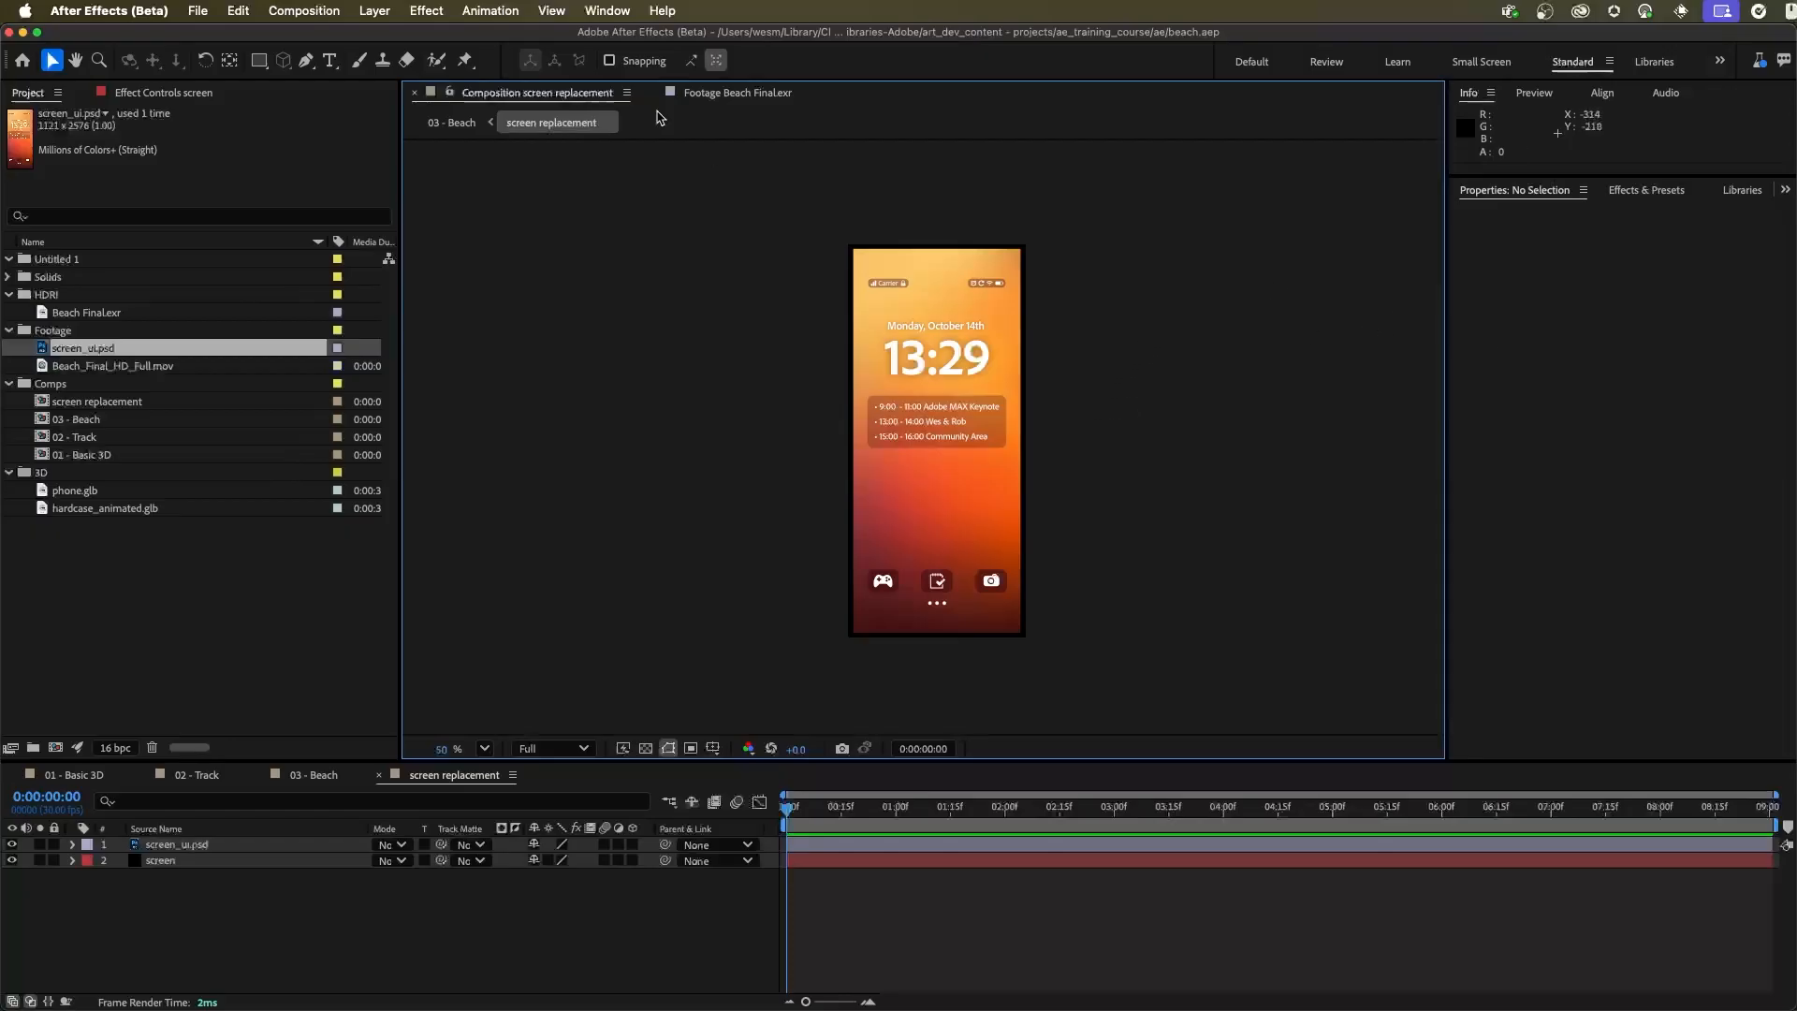
Add screen_ui.psd to Essential Graphics as a replaceable media property named "Screen", save the project, and return to 03 - Beach
click(606, 11)
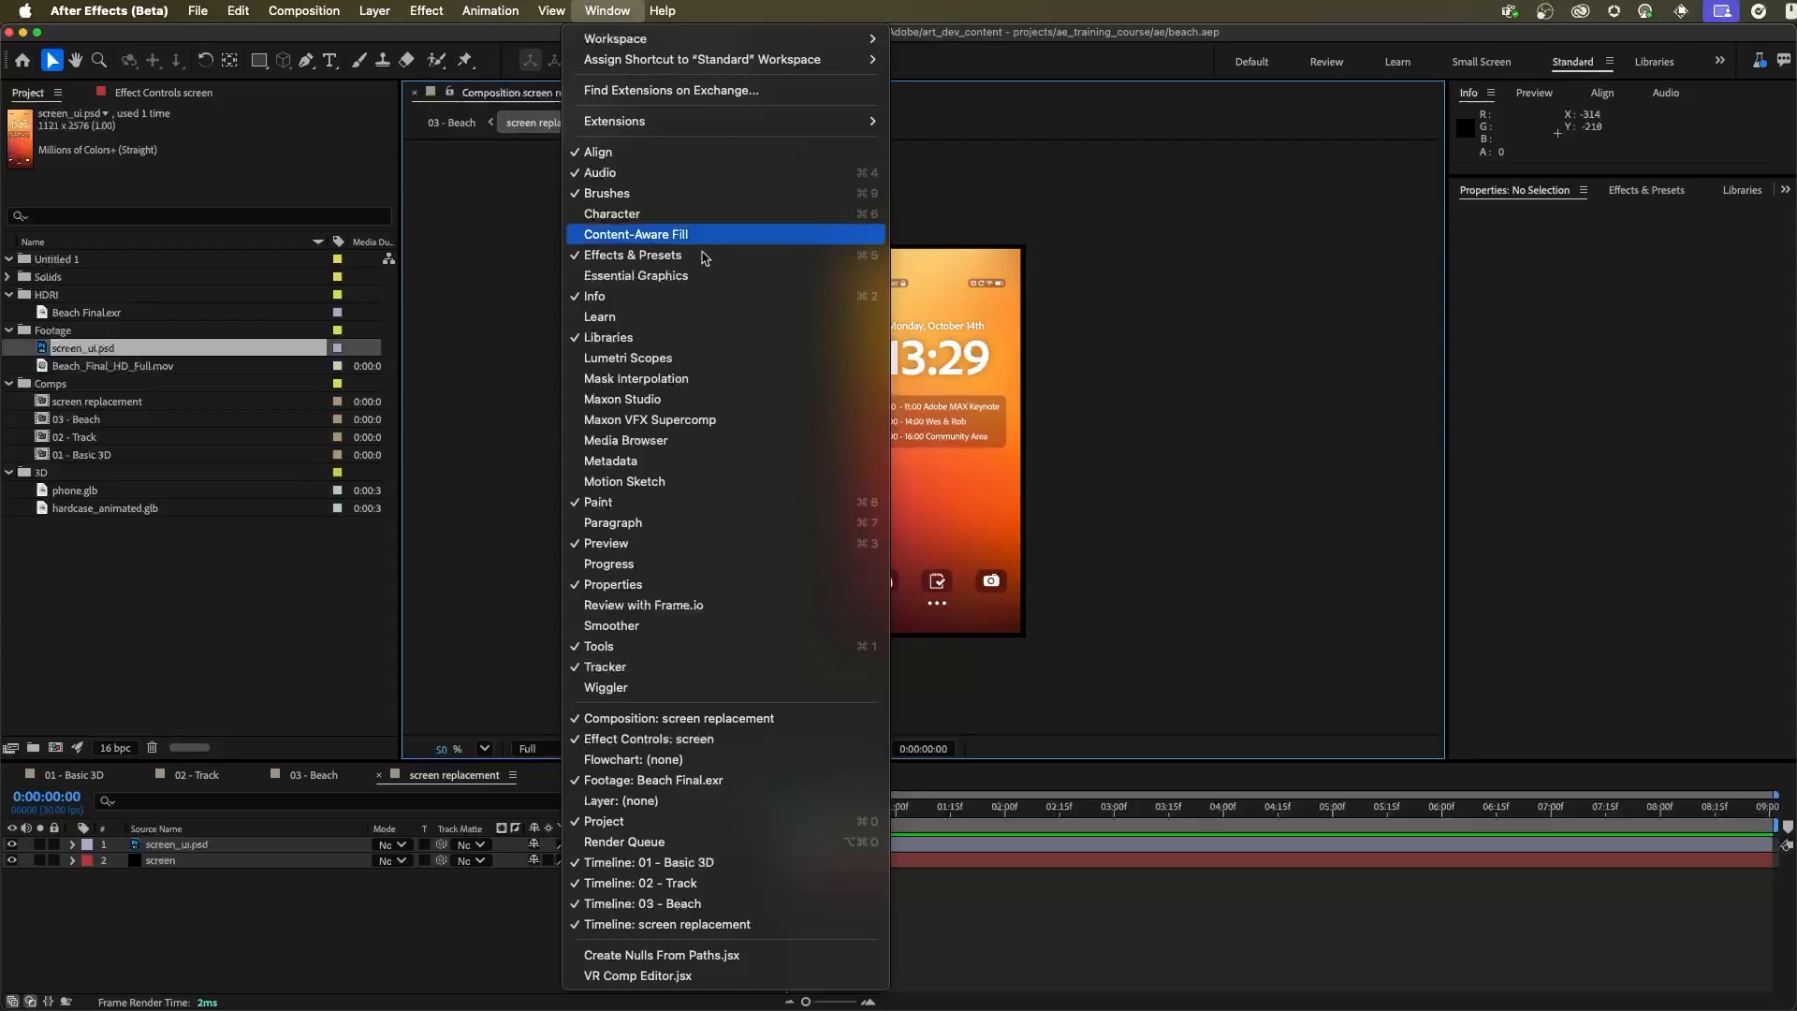
click(655, 276)
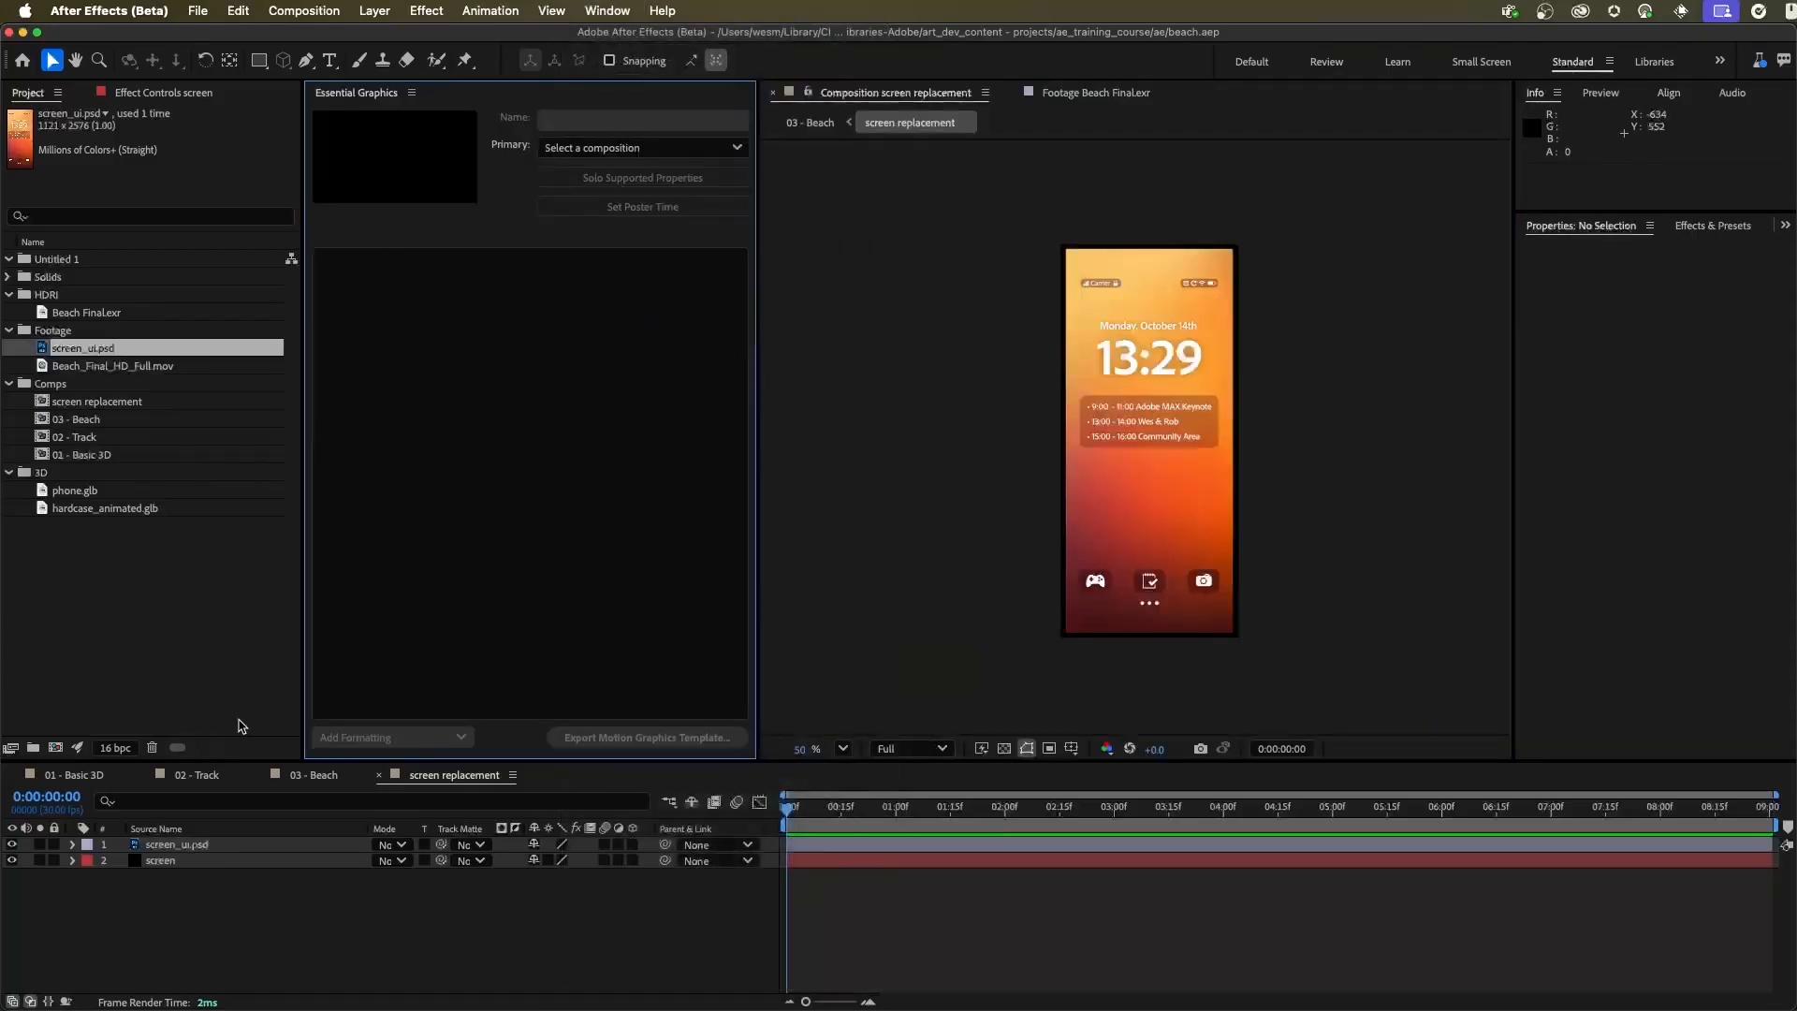
drag(178, 844, 401, 385)
click(443, 264)
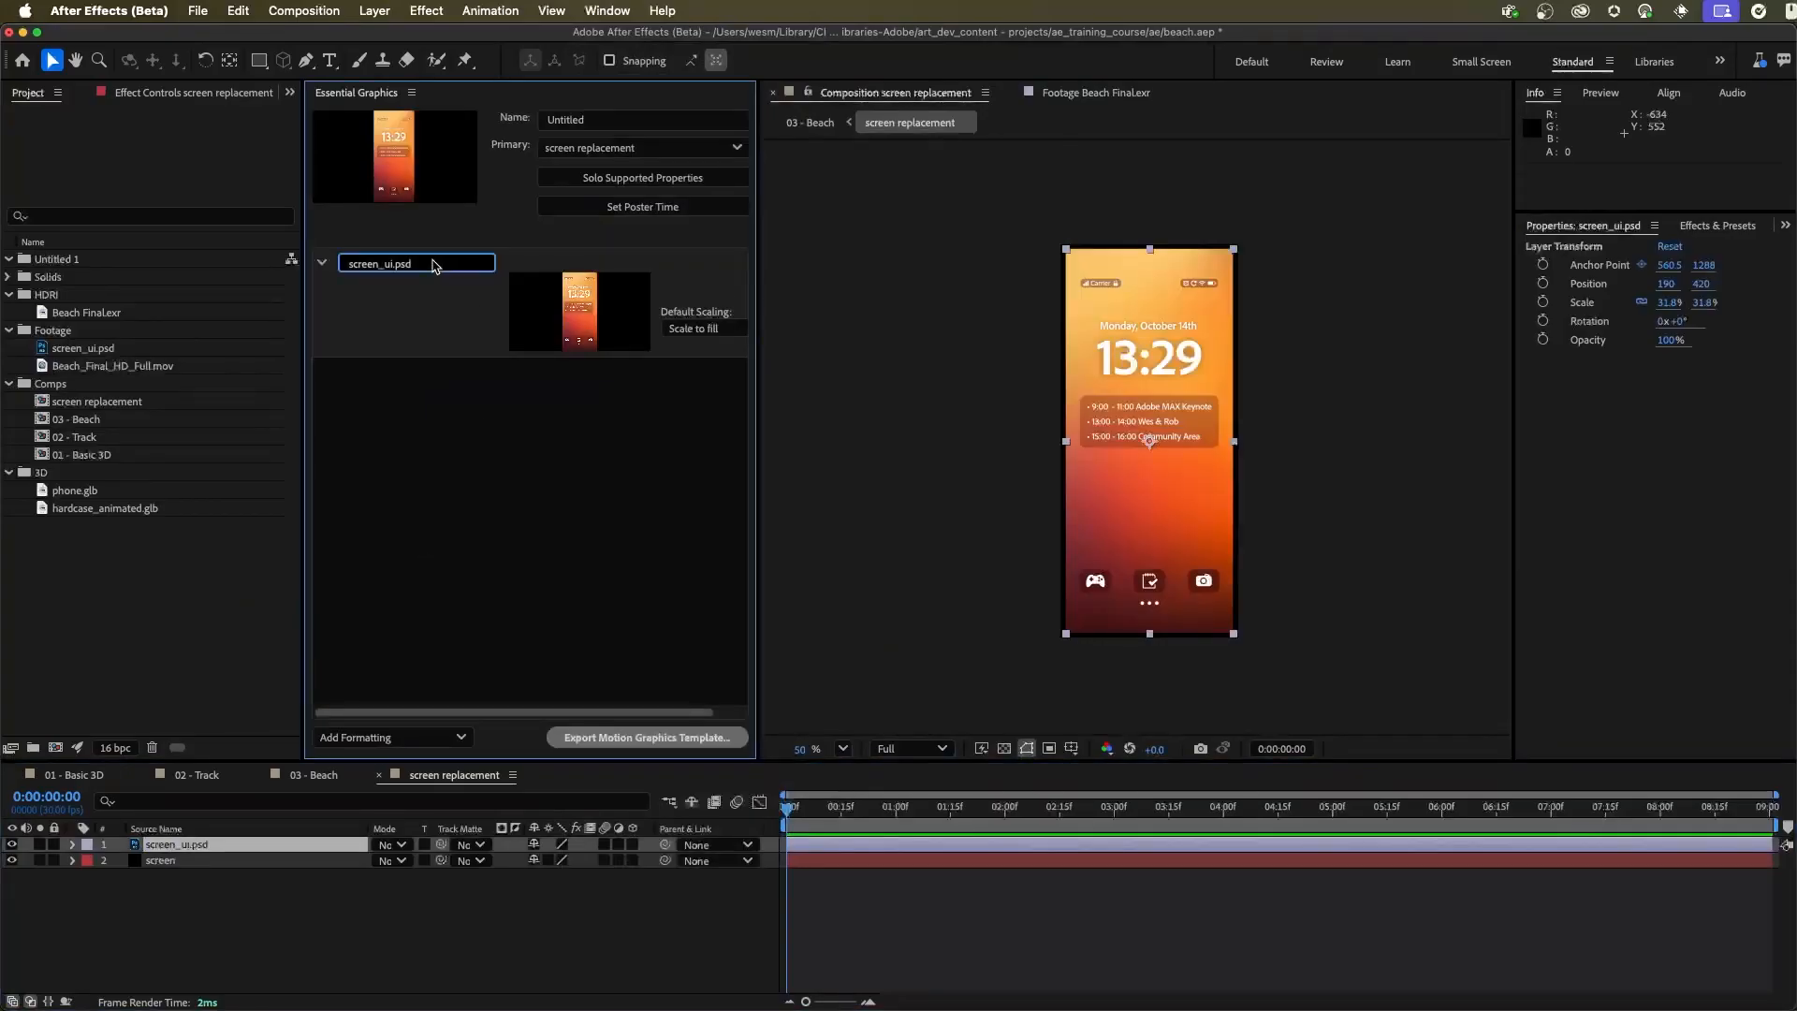
text(s)
key(Return)
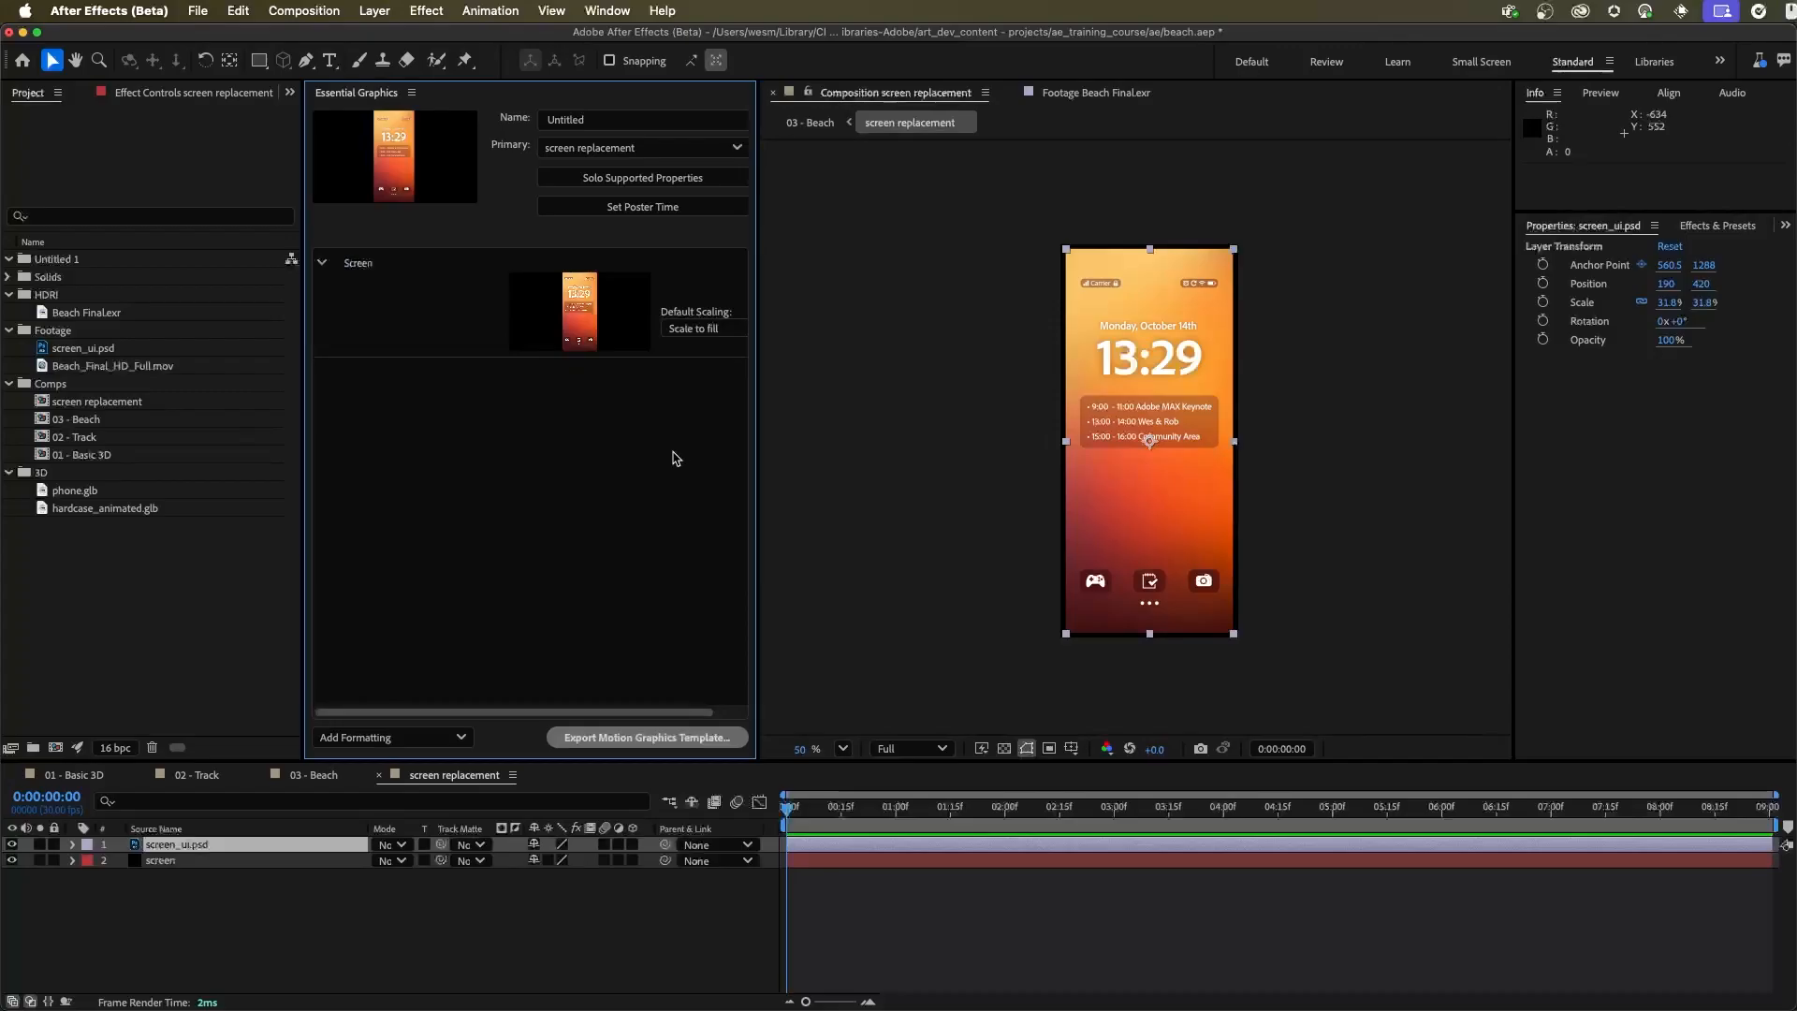
key(super+s)
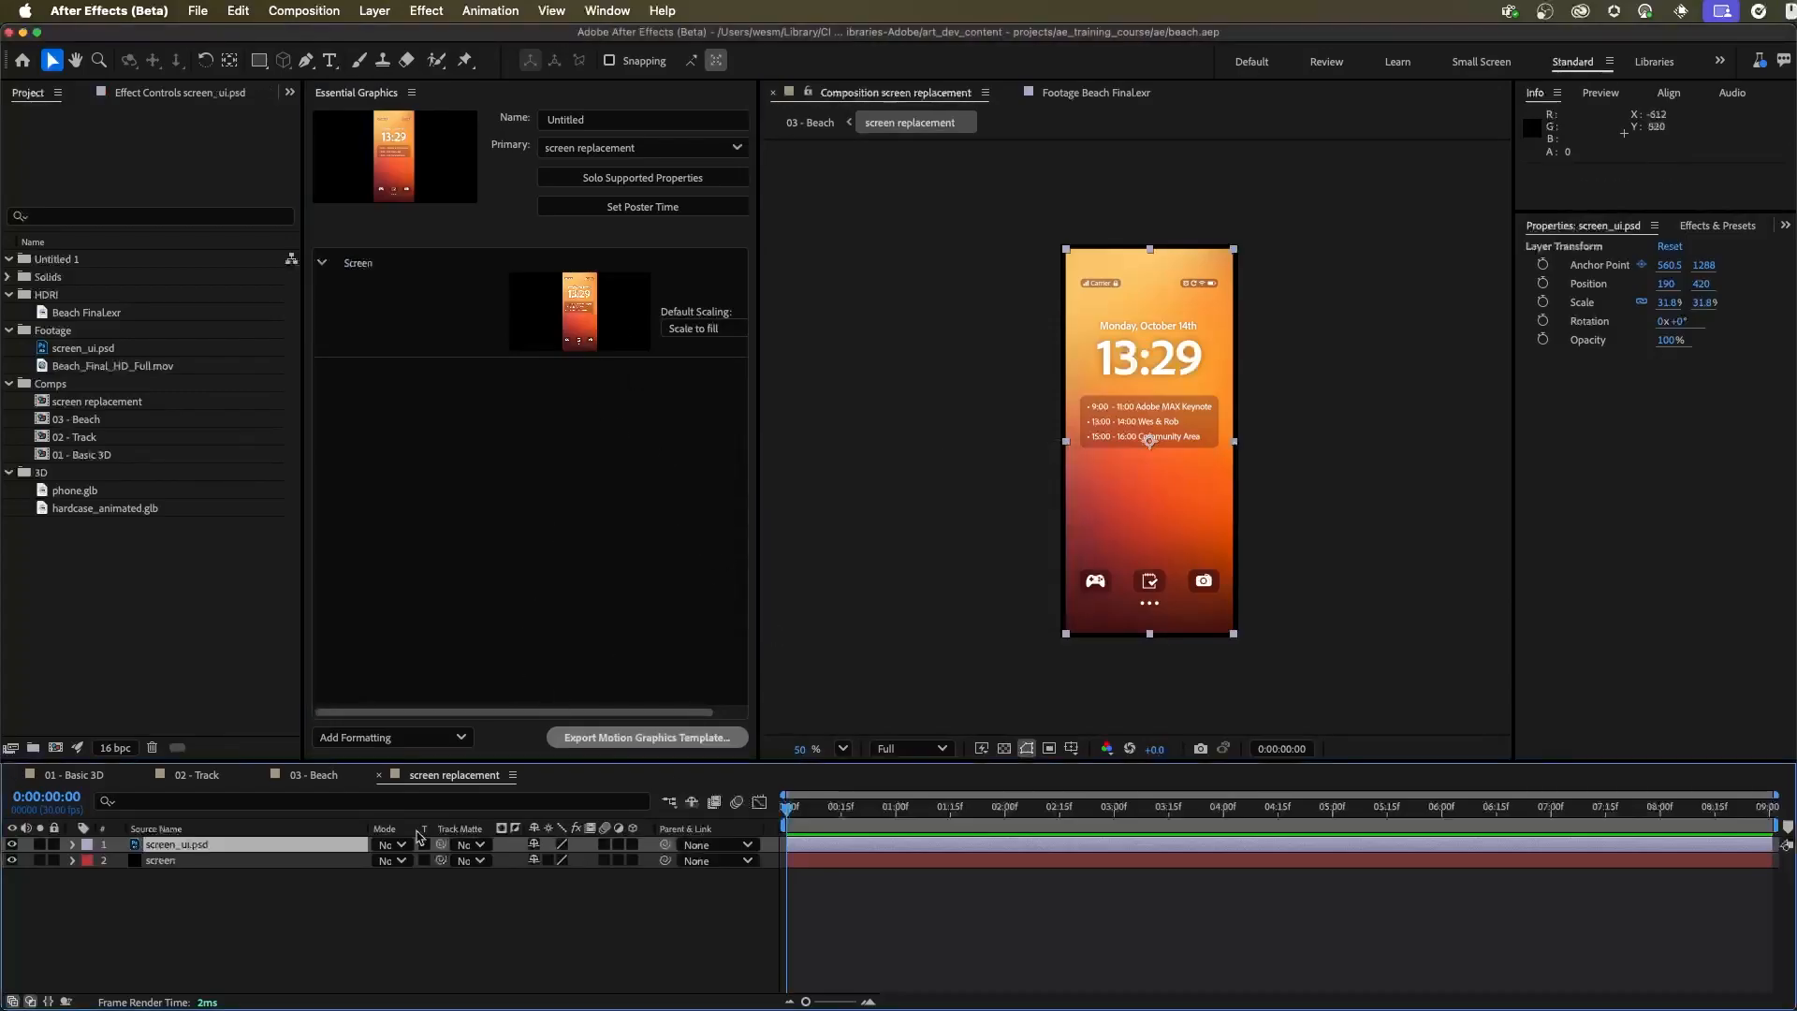
click(323, 777)
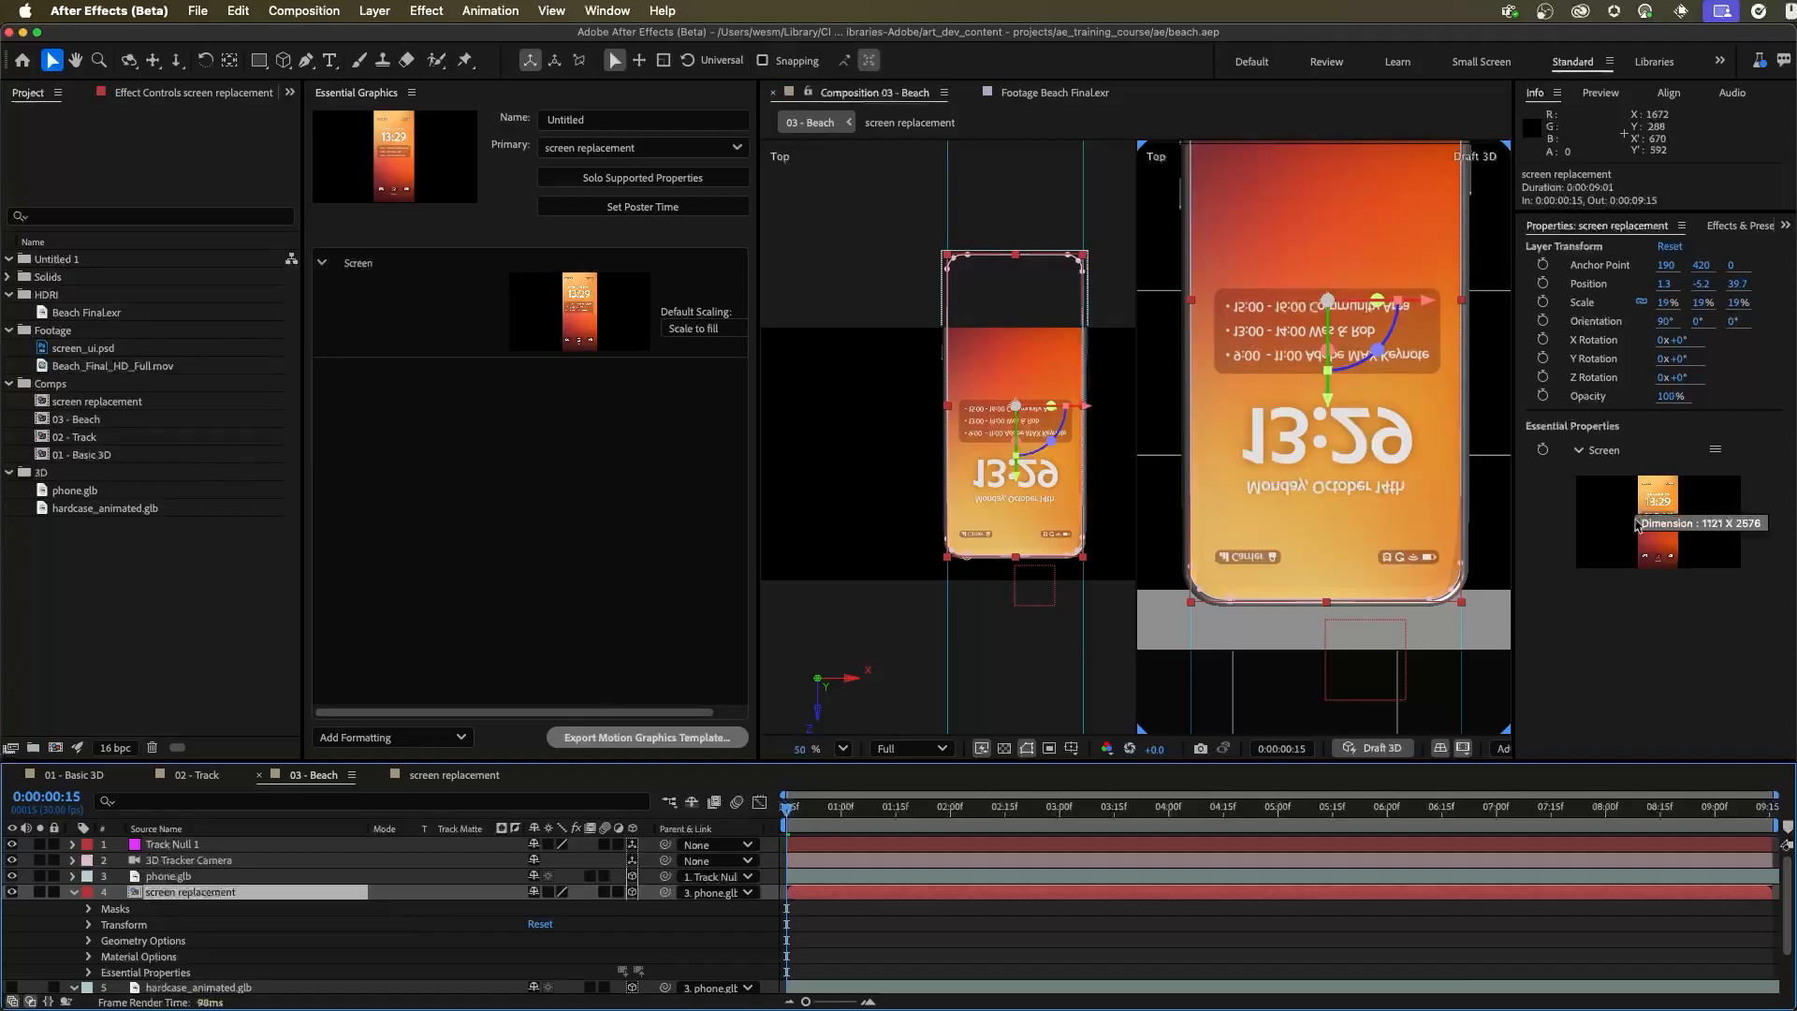
Try Beach_Final_HD_Full.mov as the Screen media on the screen replacement layer, preview it over time, and undo the swap
drag(57, 347, 1669, 537)
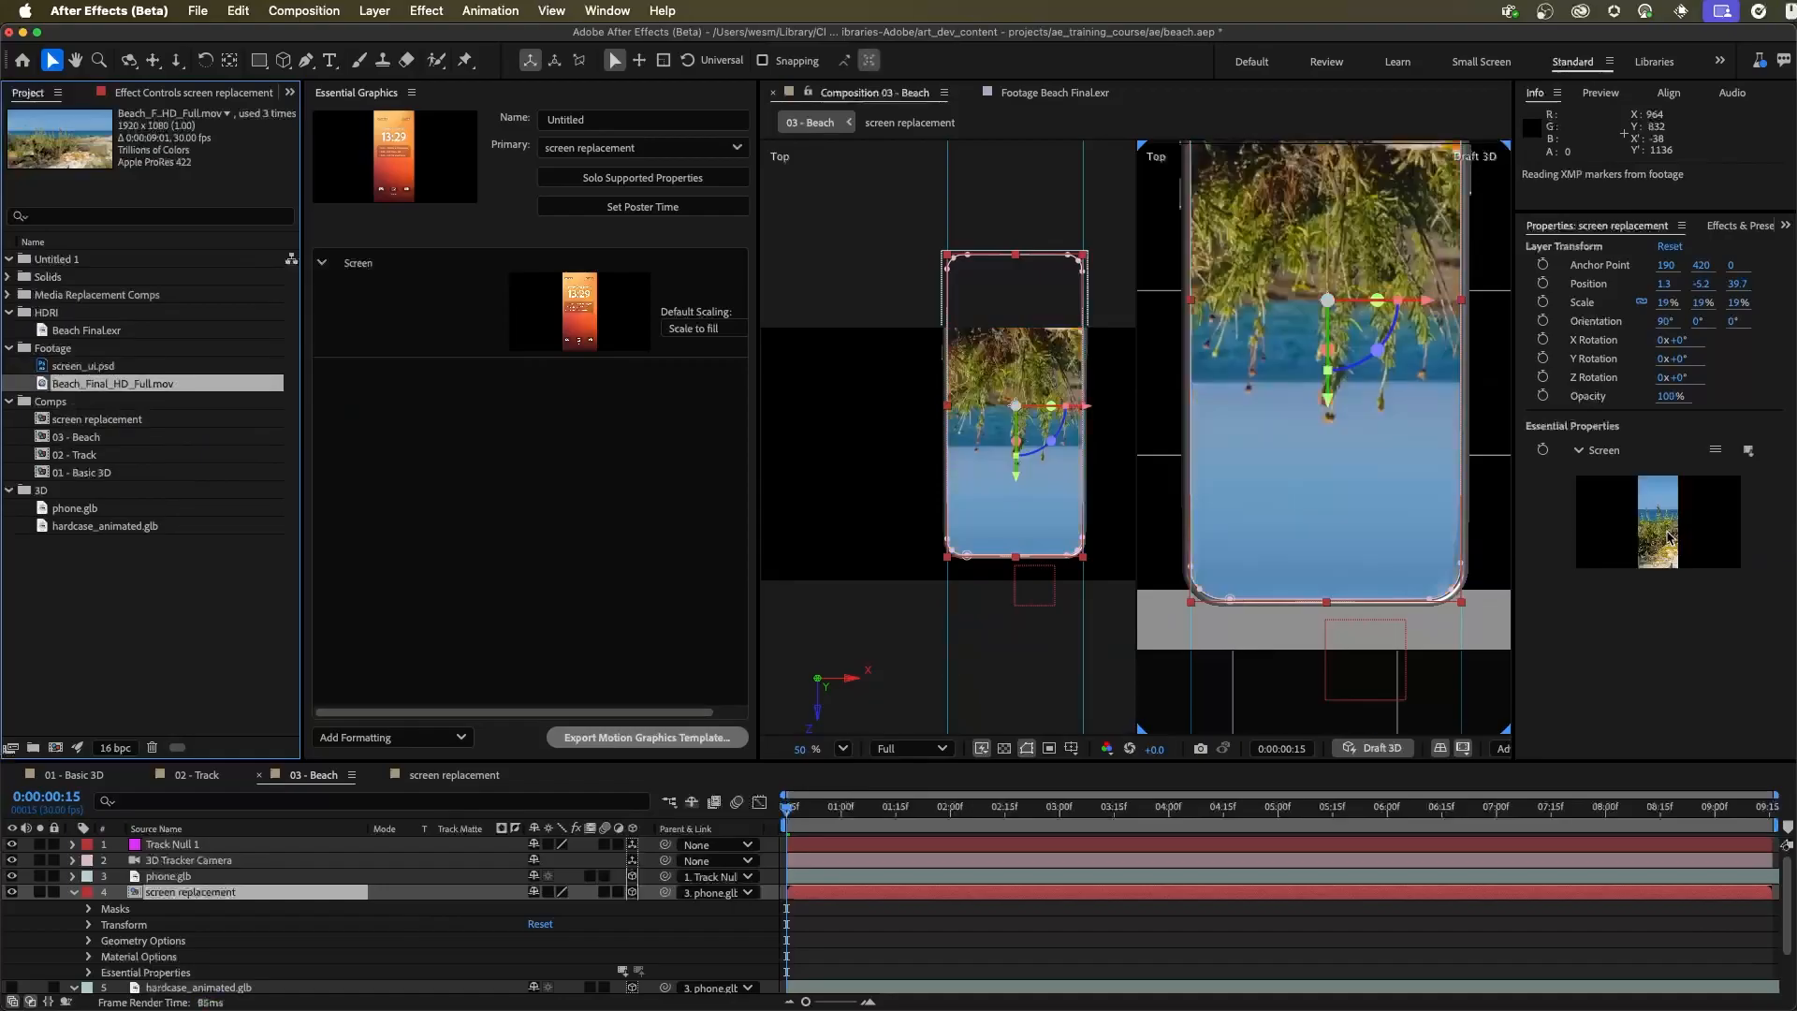
drag(842, 807, 1228, 821)
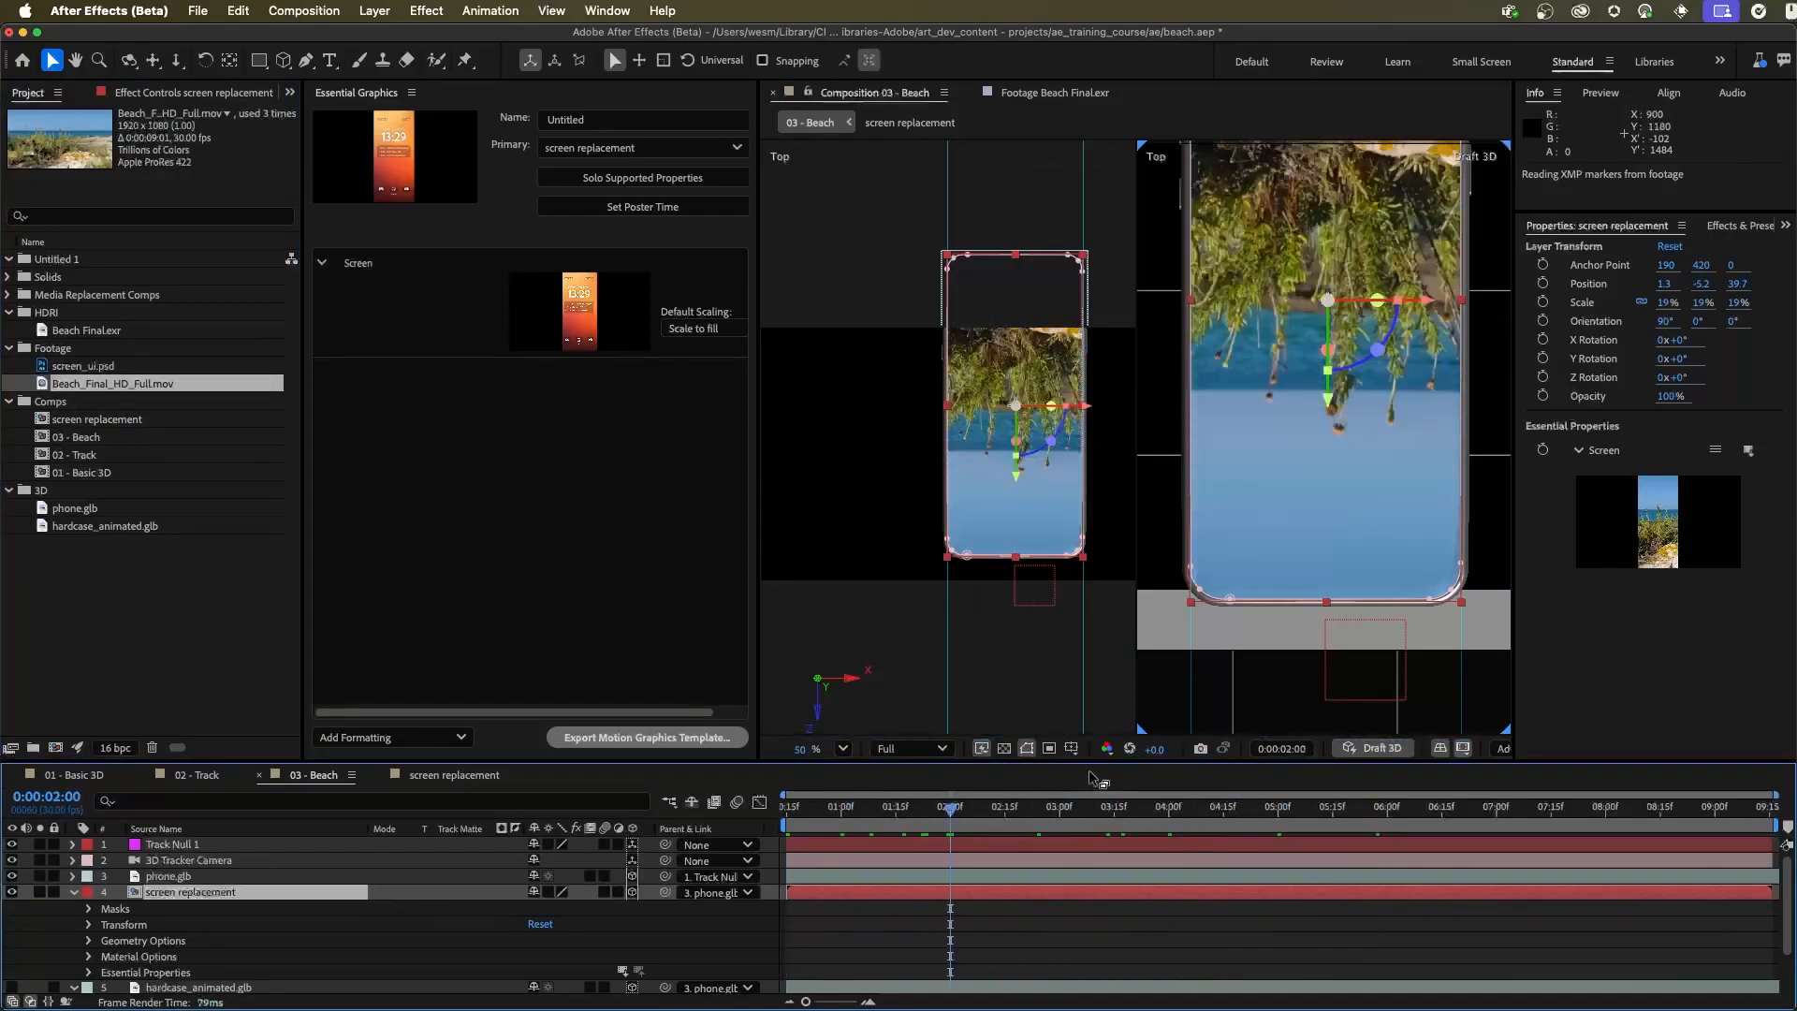
key(super+z)
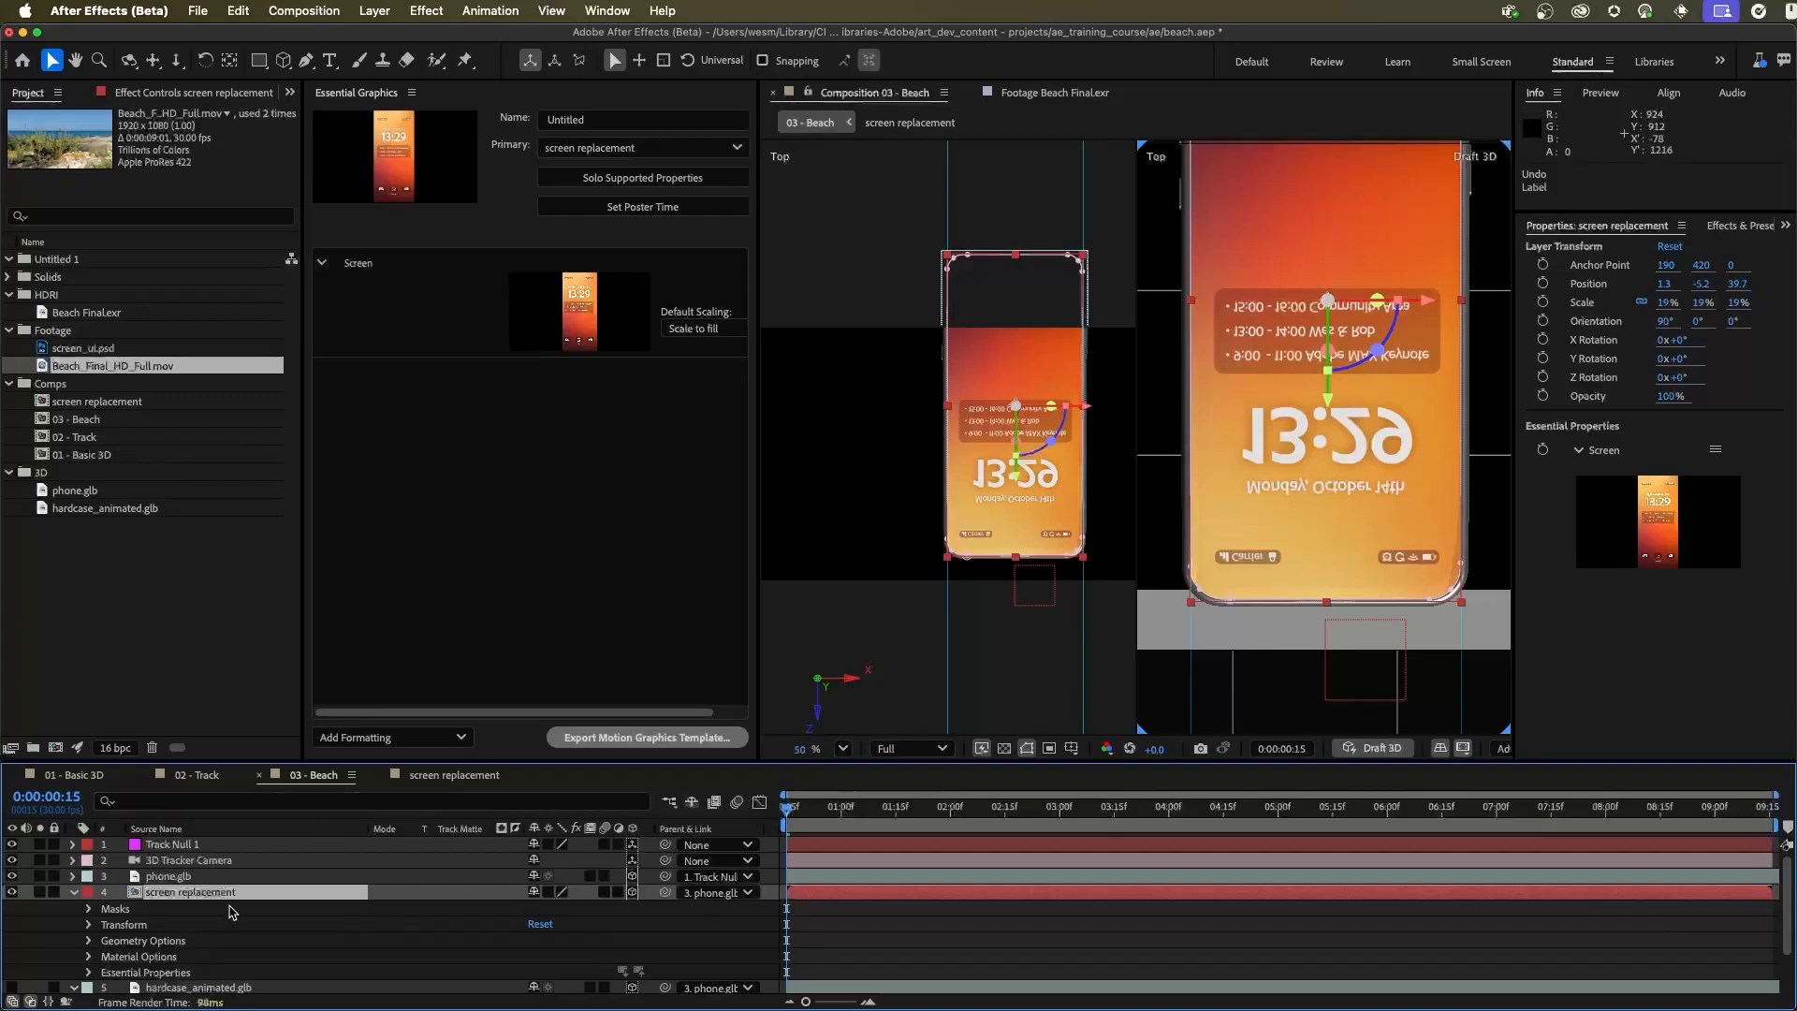
Set the screen replacement layer's Z Rotation to 180°
click(1680, 376)
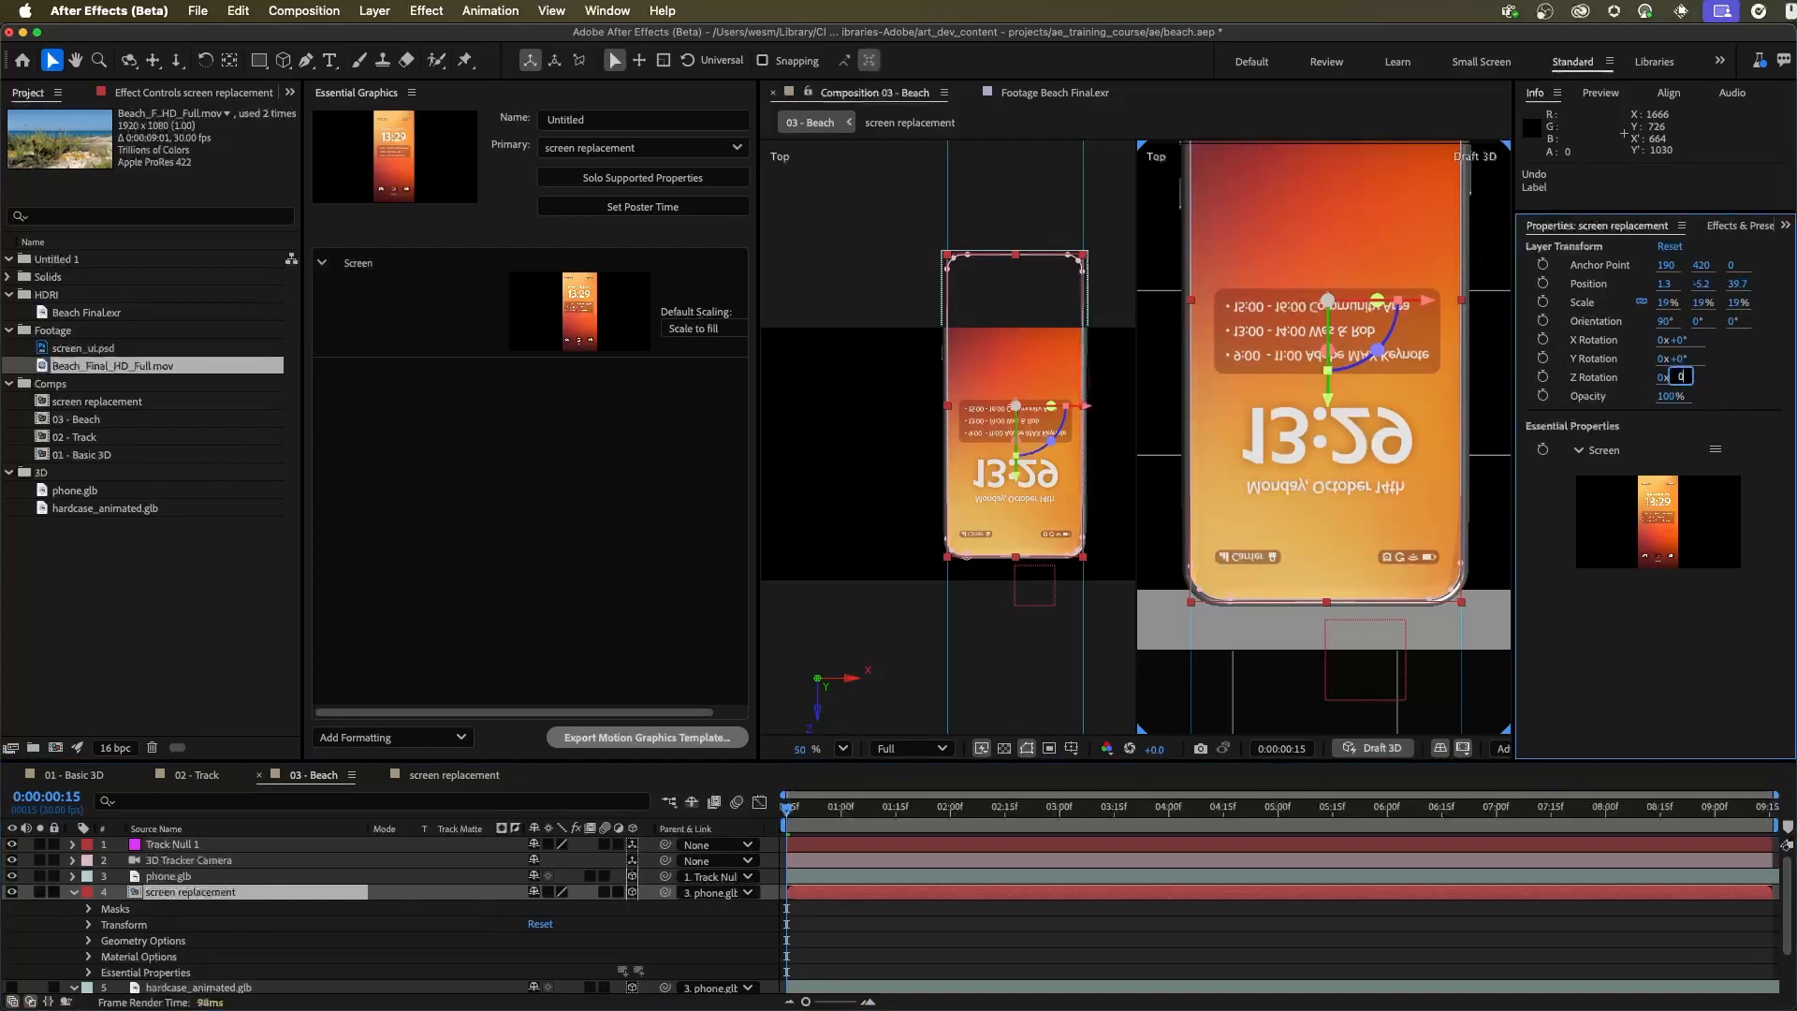
text(180)
key(Return)
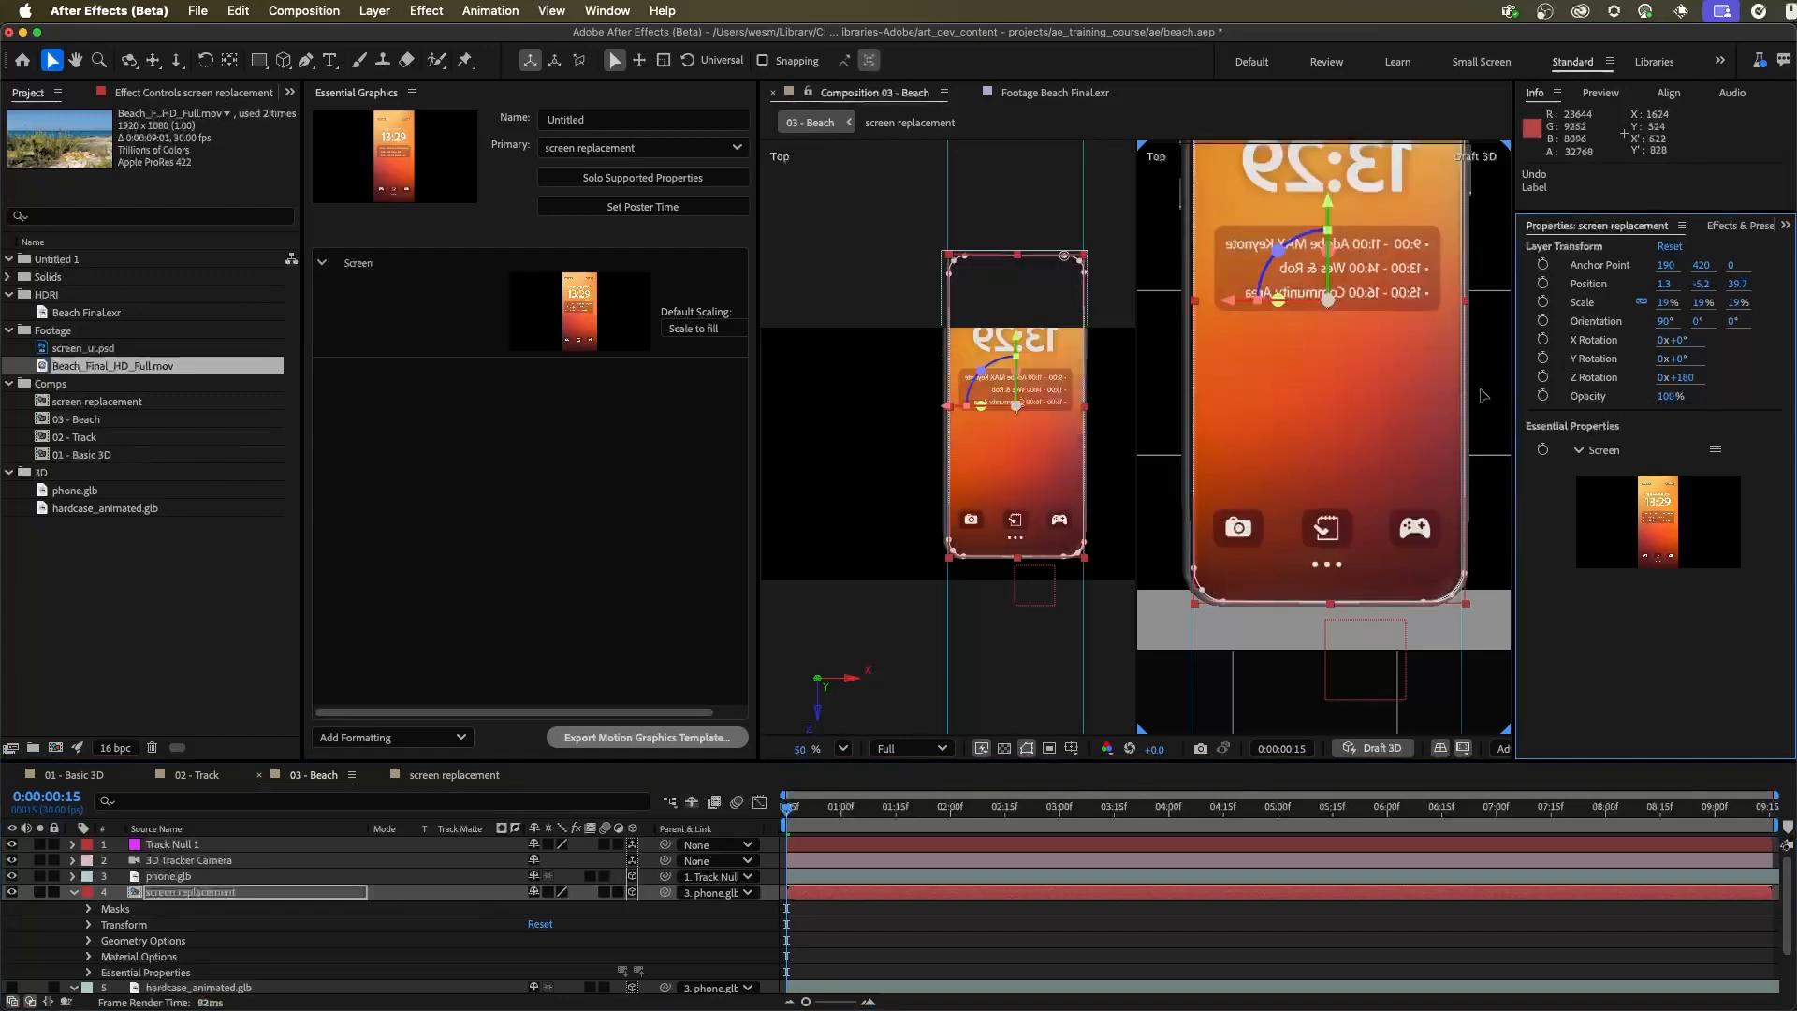
Unlink the screen replacement layer's scale dimensions and set the X scale to -19% to mirror the artwork horizontally
key(h)
drag(1372, 298, 1345, 403)
key(v)
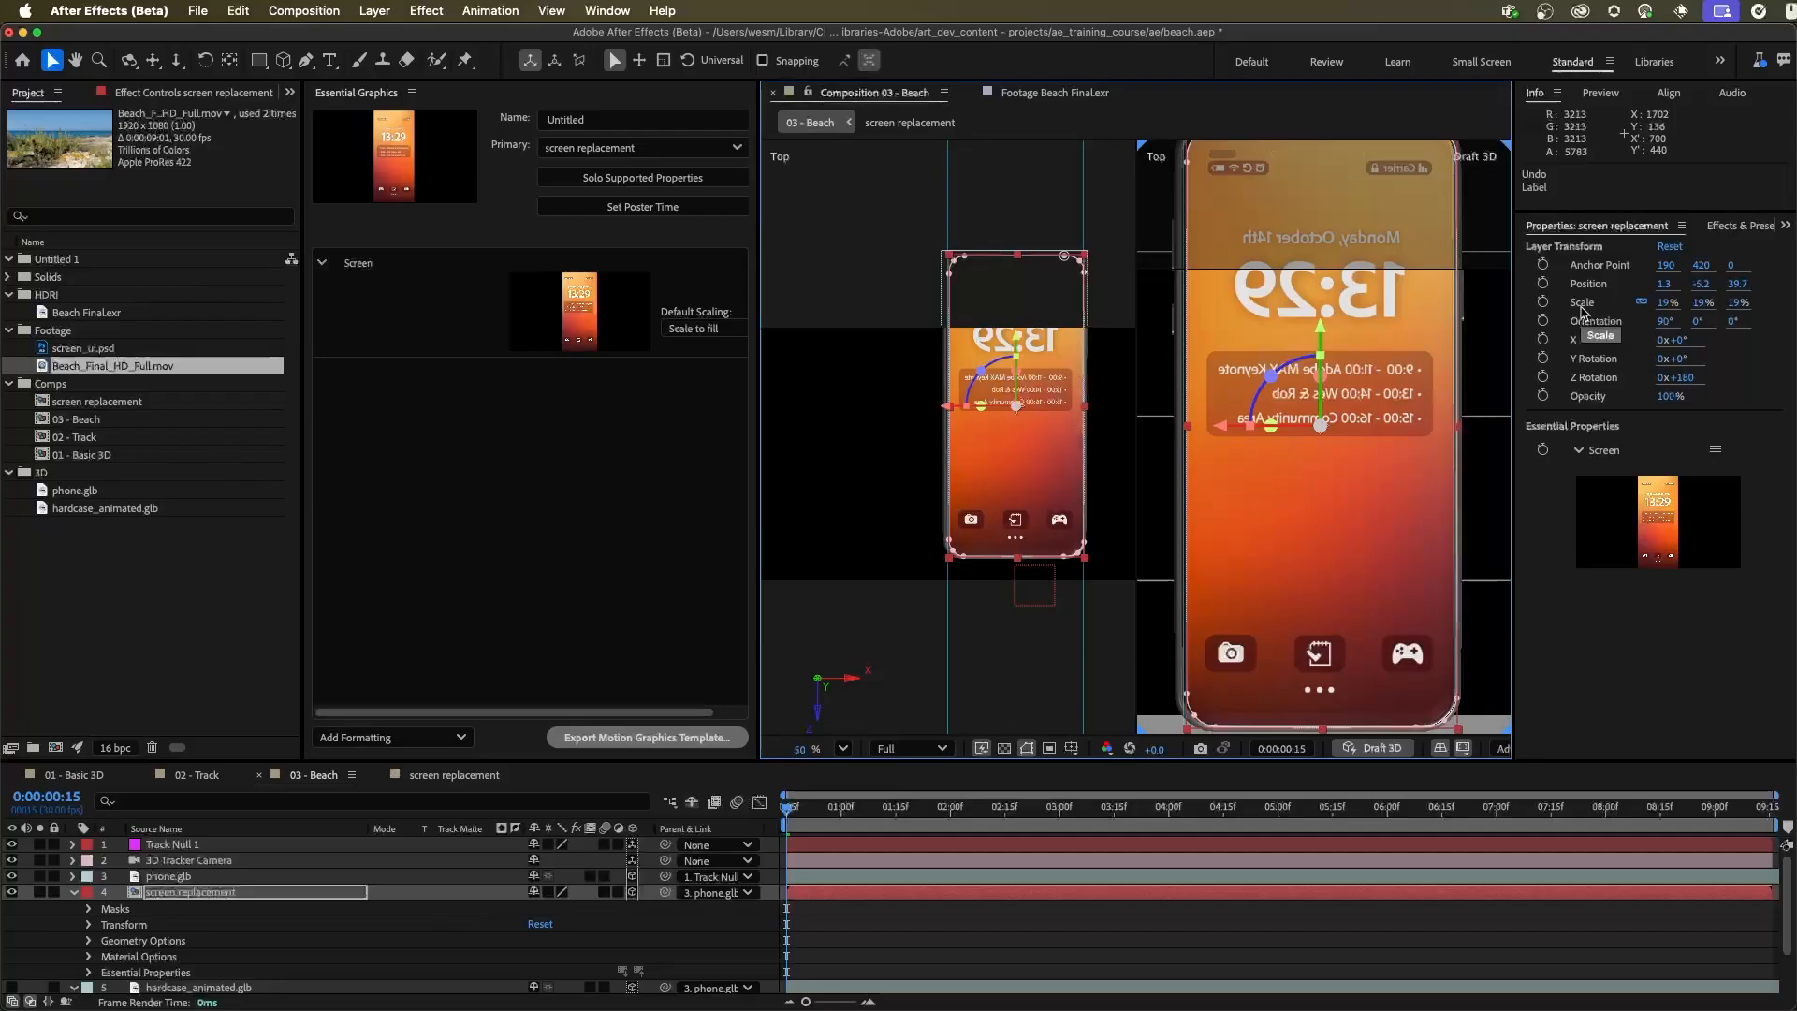
click(1640, 301)
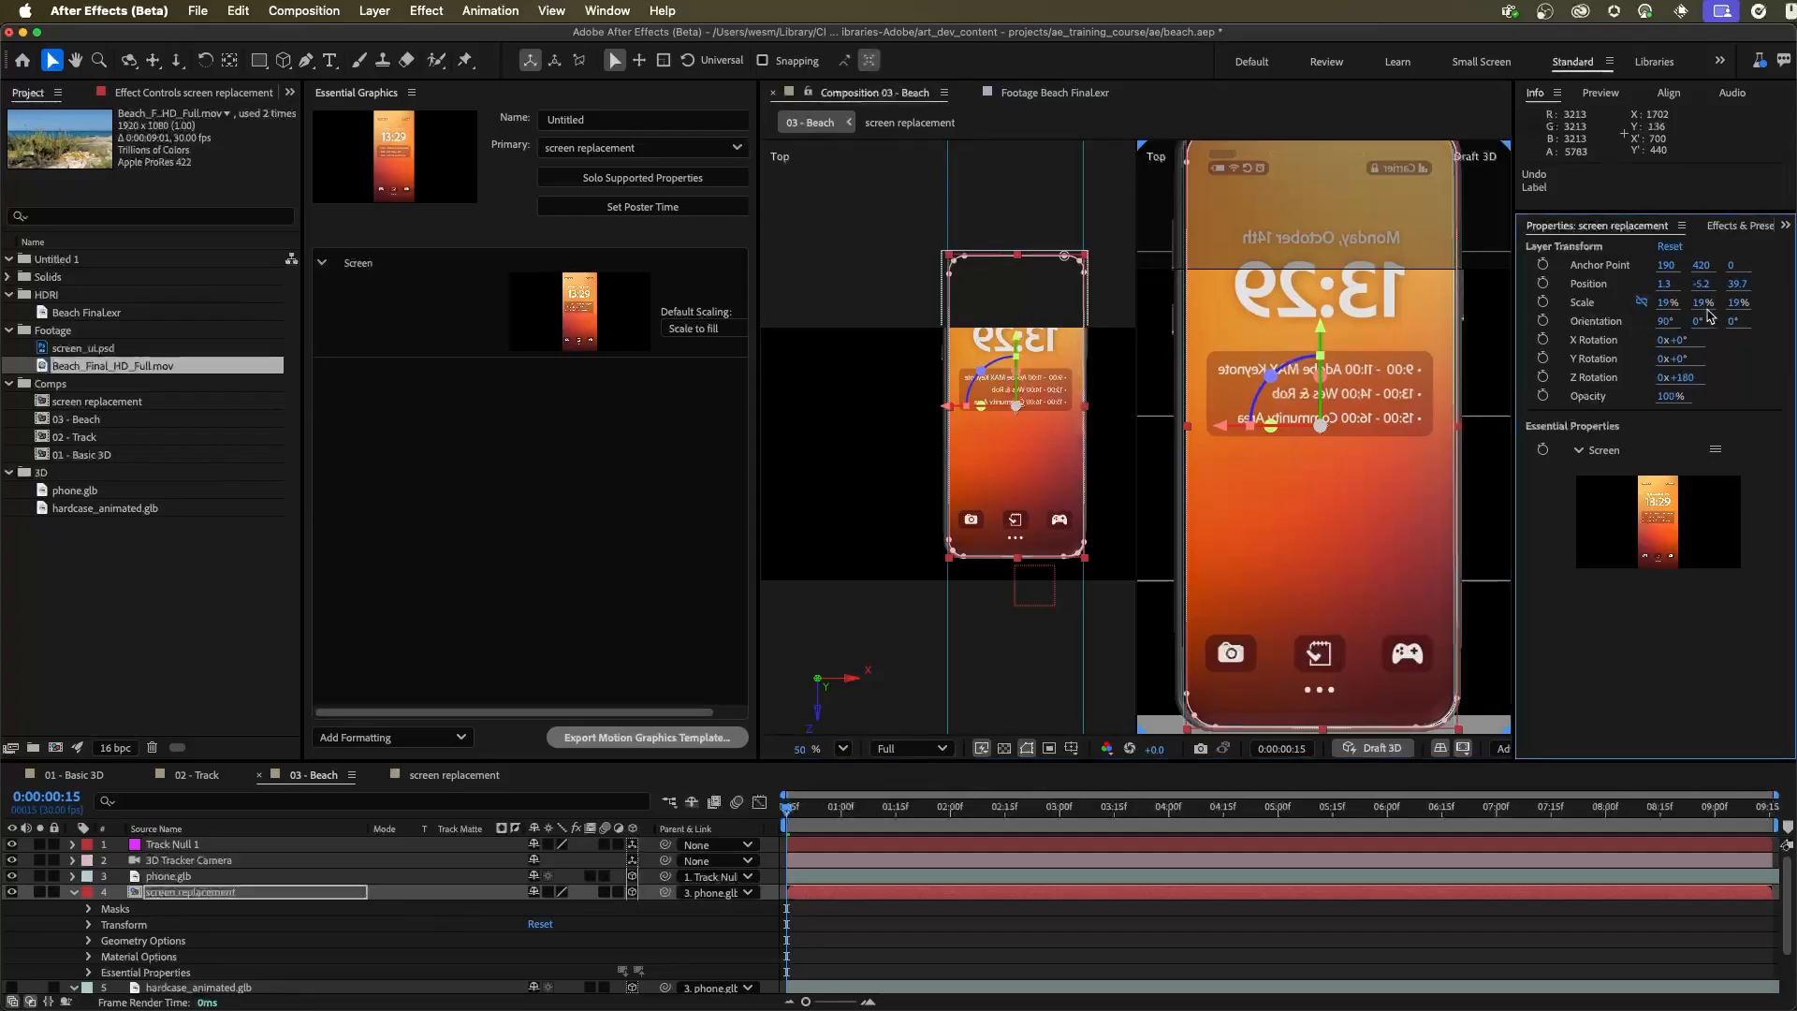
click(1667, 301)
text(-19)
key(Return)
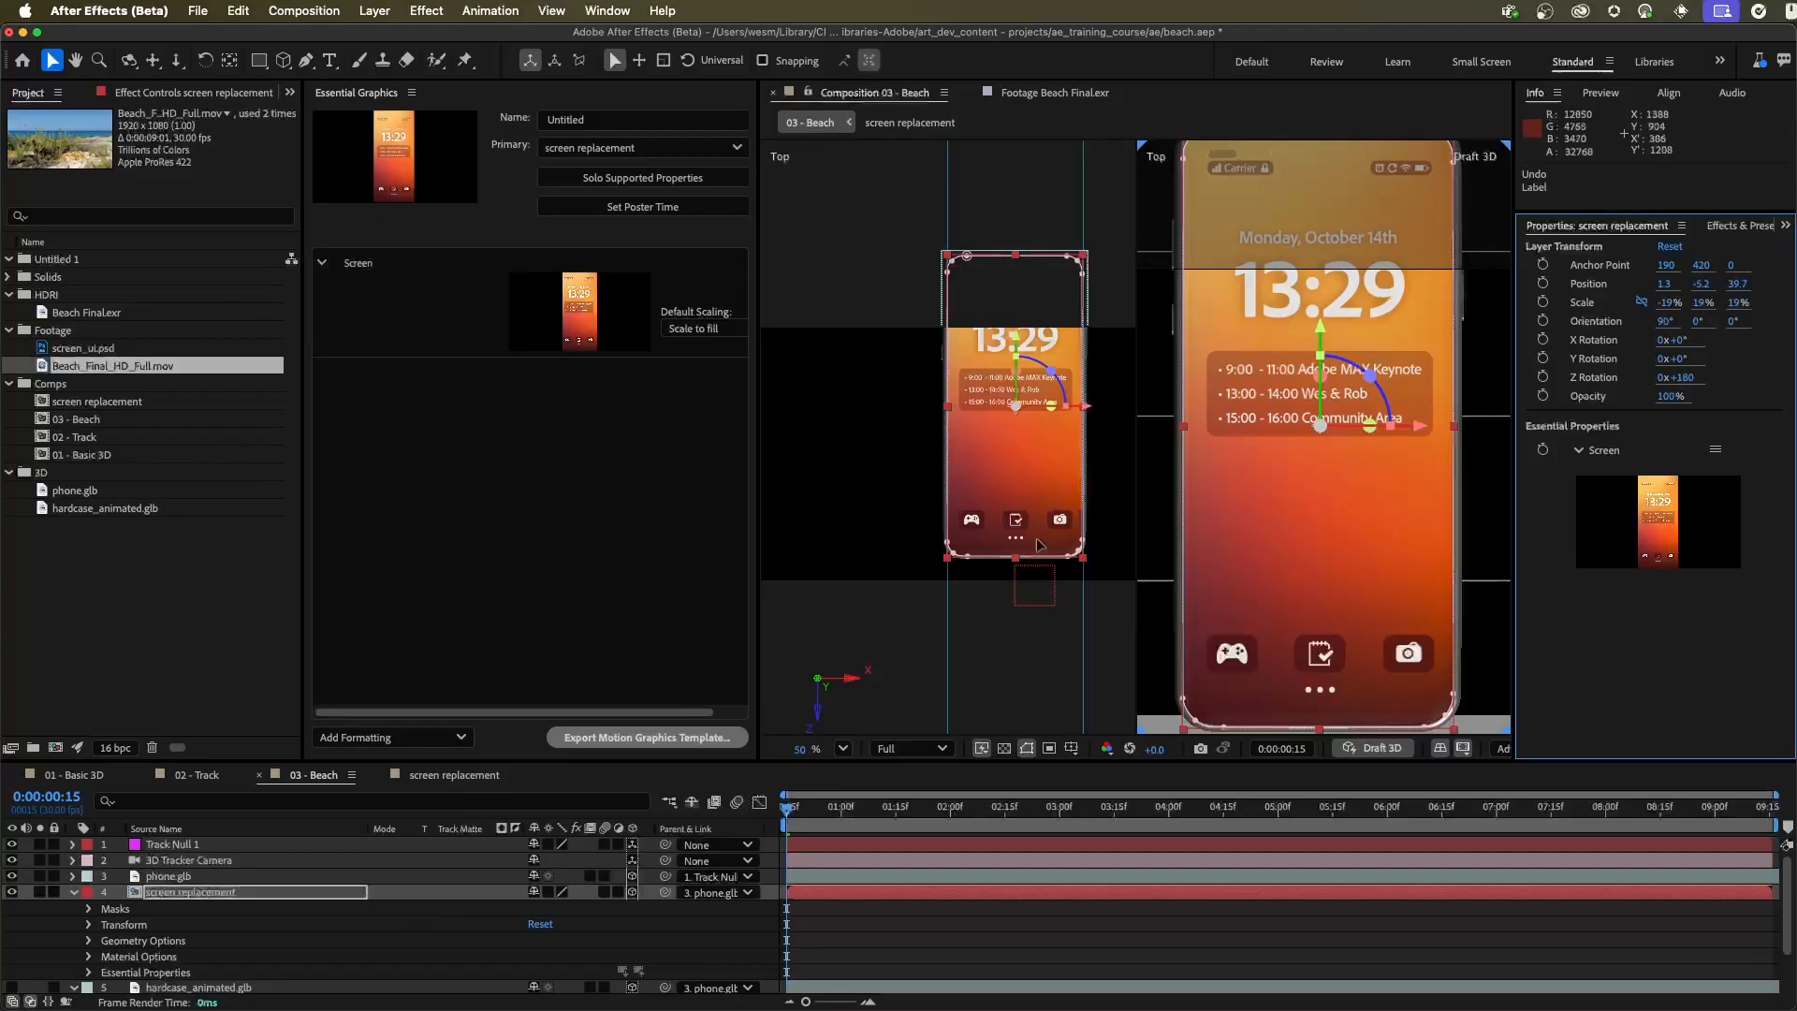
Close the Essential Graphics panel and show 03 - Beach in a single active-camera view with Draft 3D off
click(411, 94)
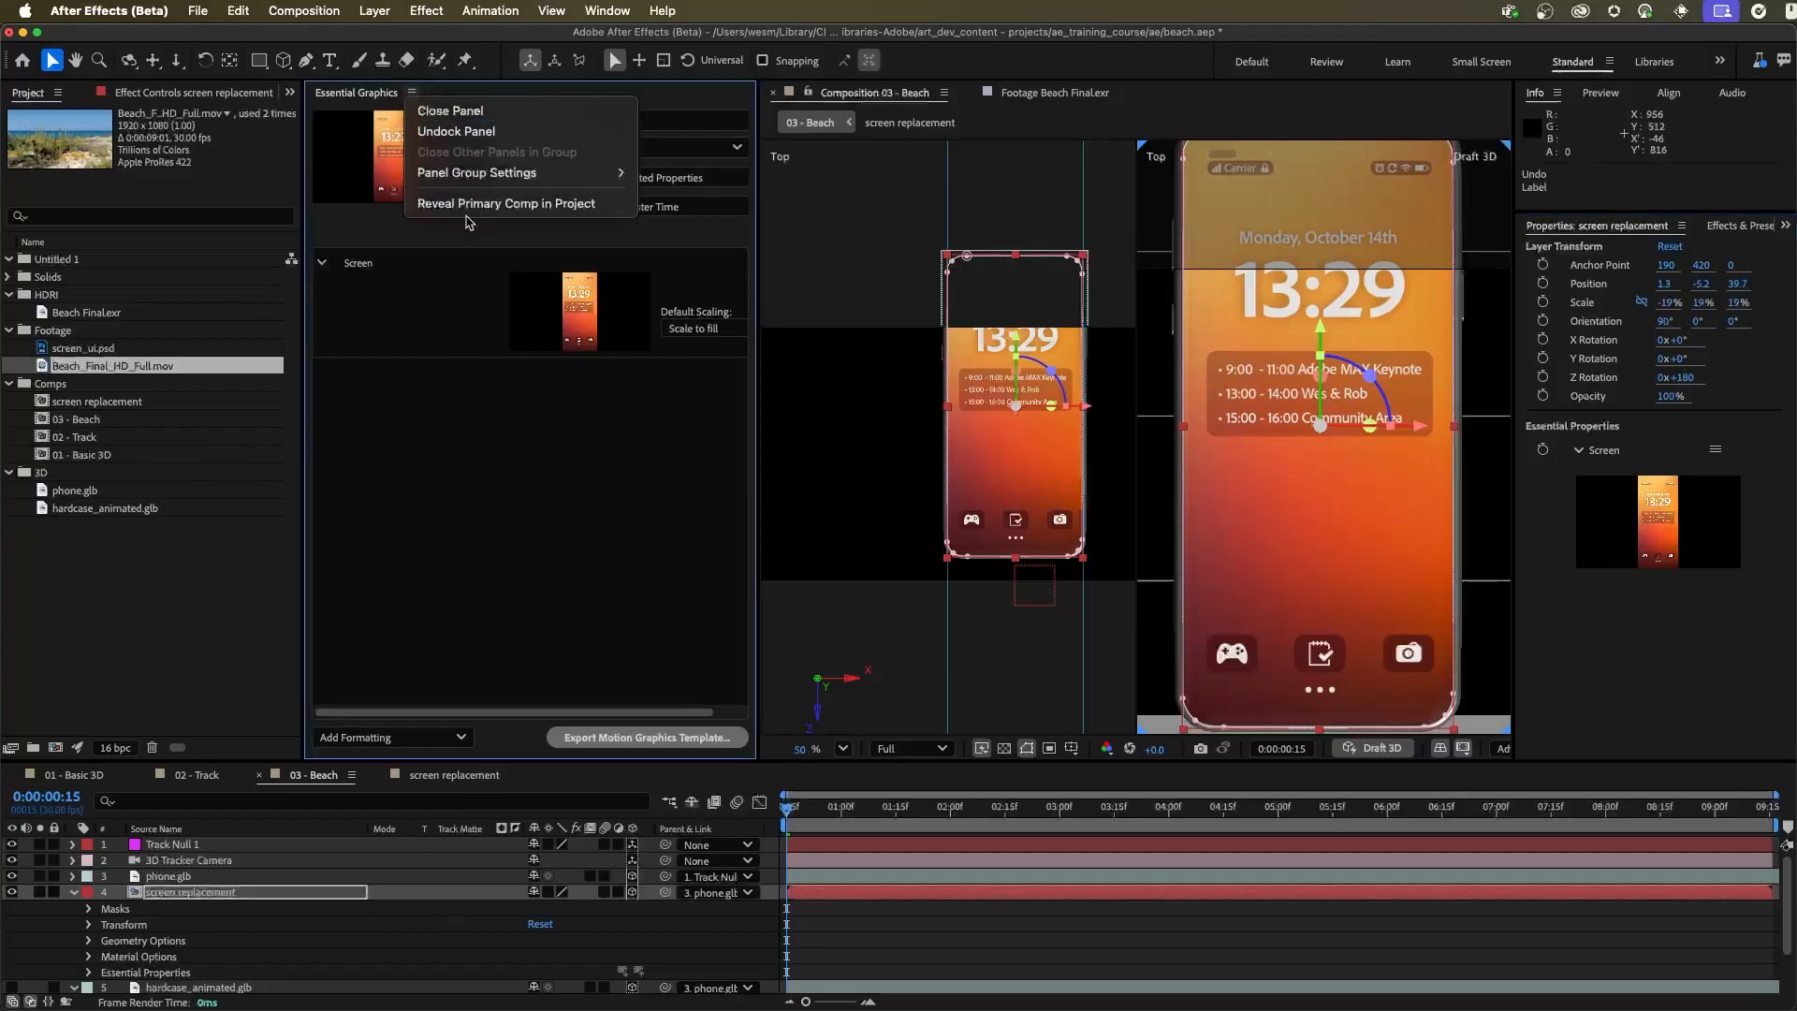
click(450, 110)
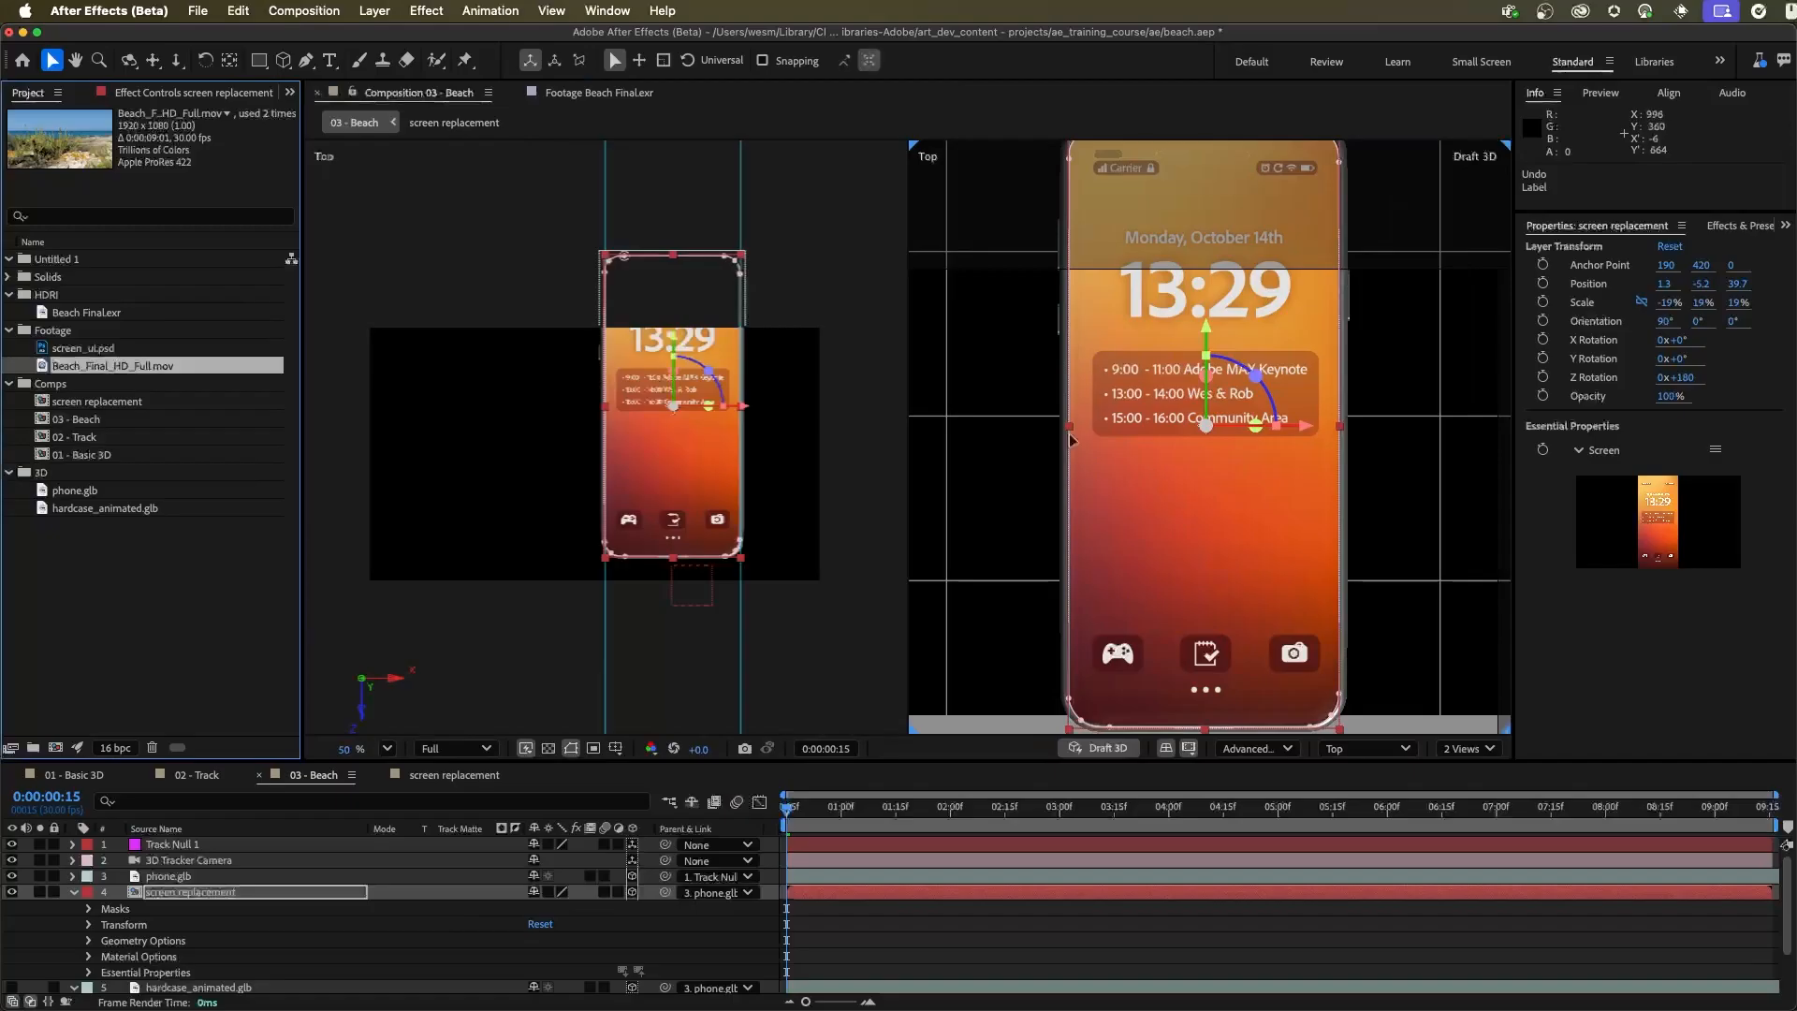
click(1469, 748)
click(1469, 800)
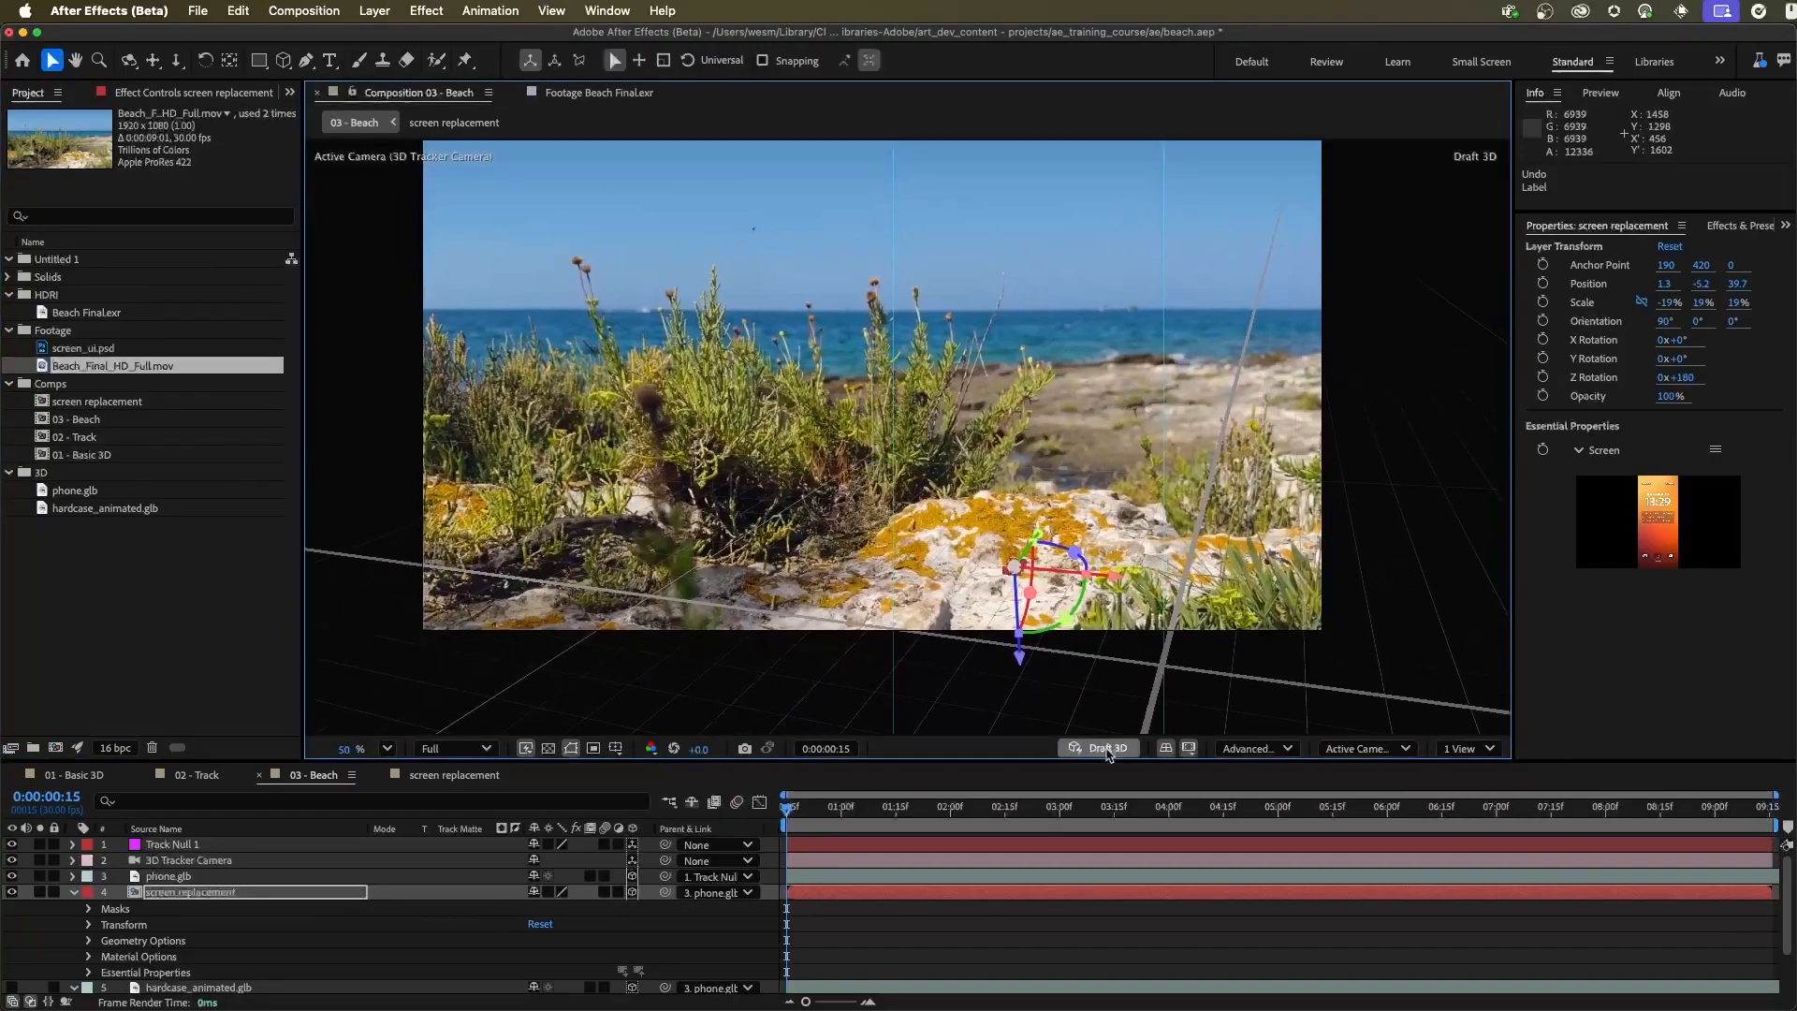
click(1104, 748)
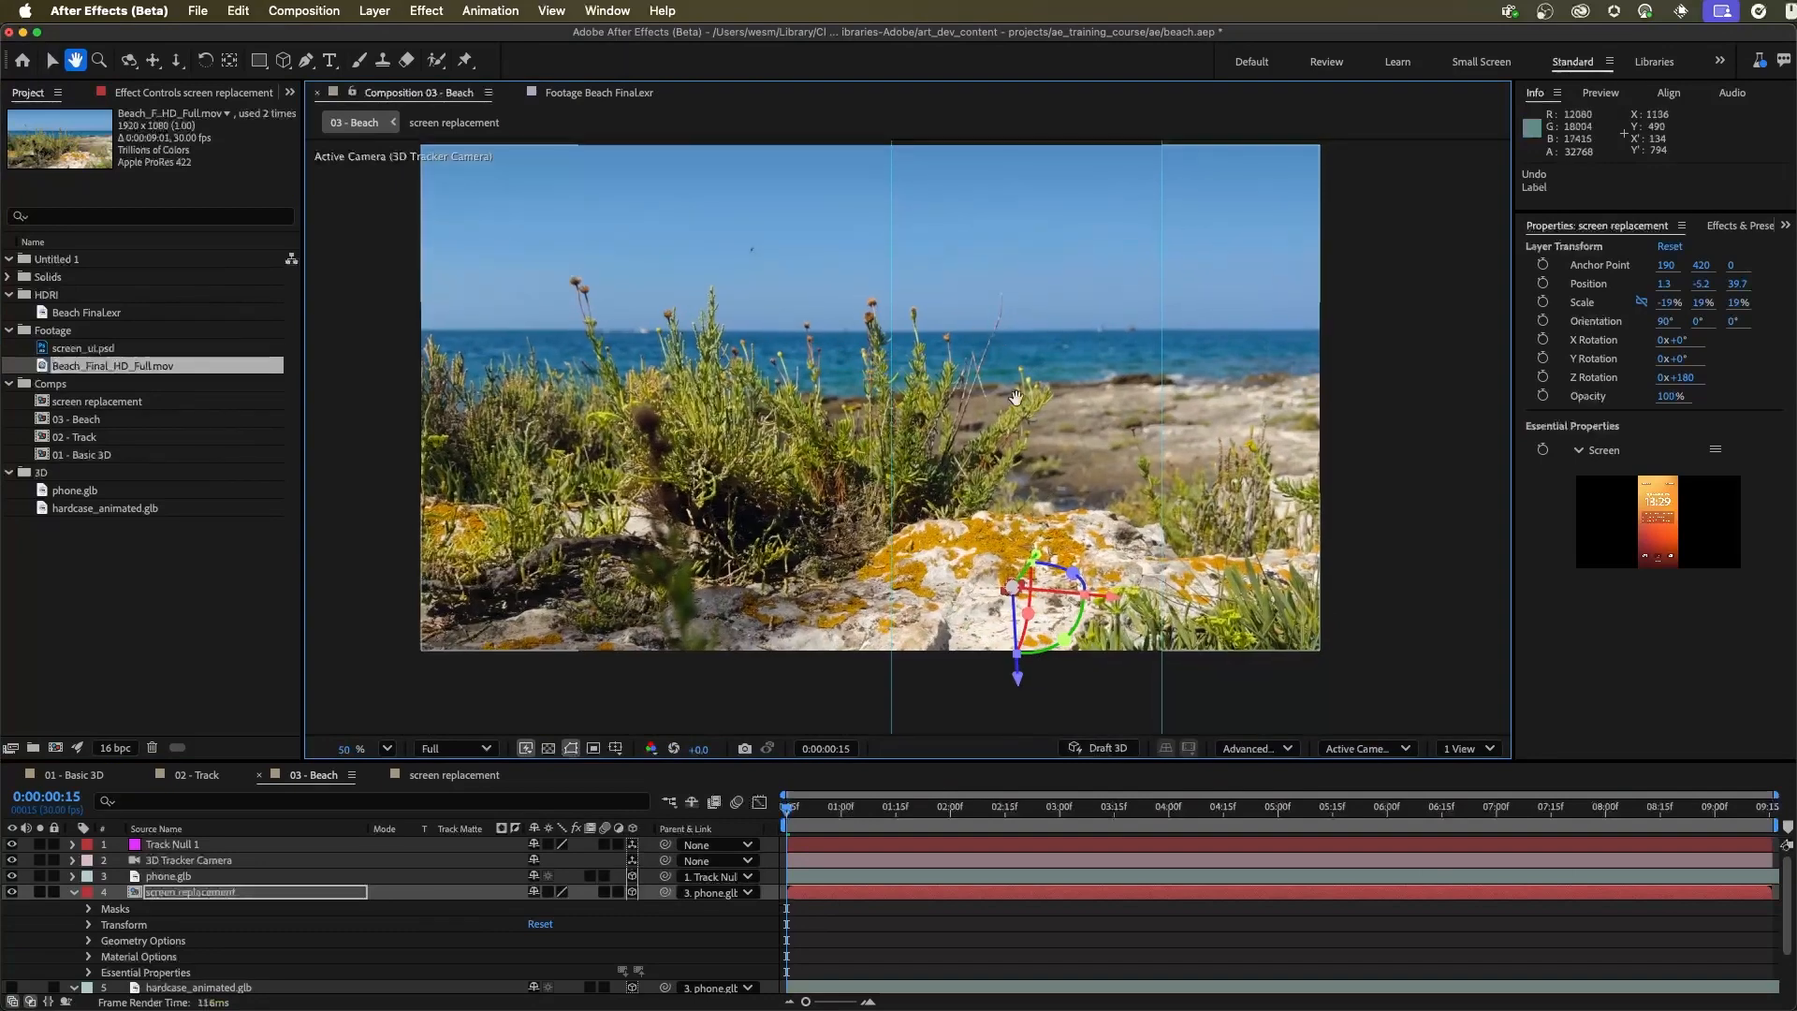
click(1367, 747)
click(1394, 368)
click(1428, 258)
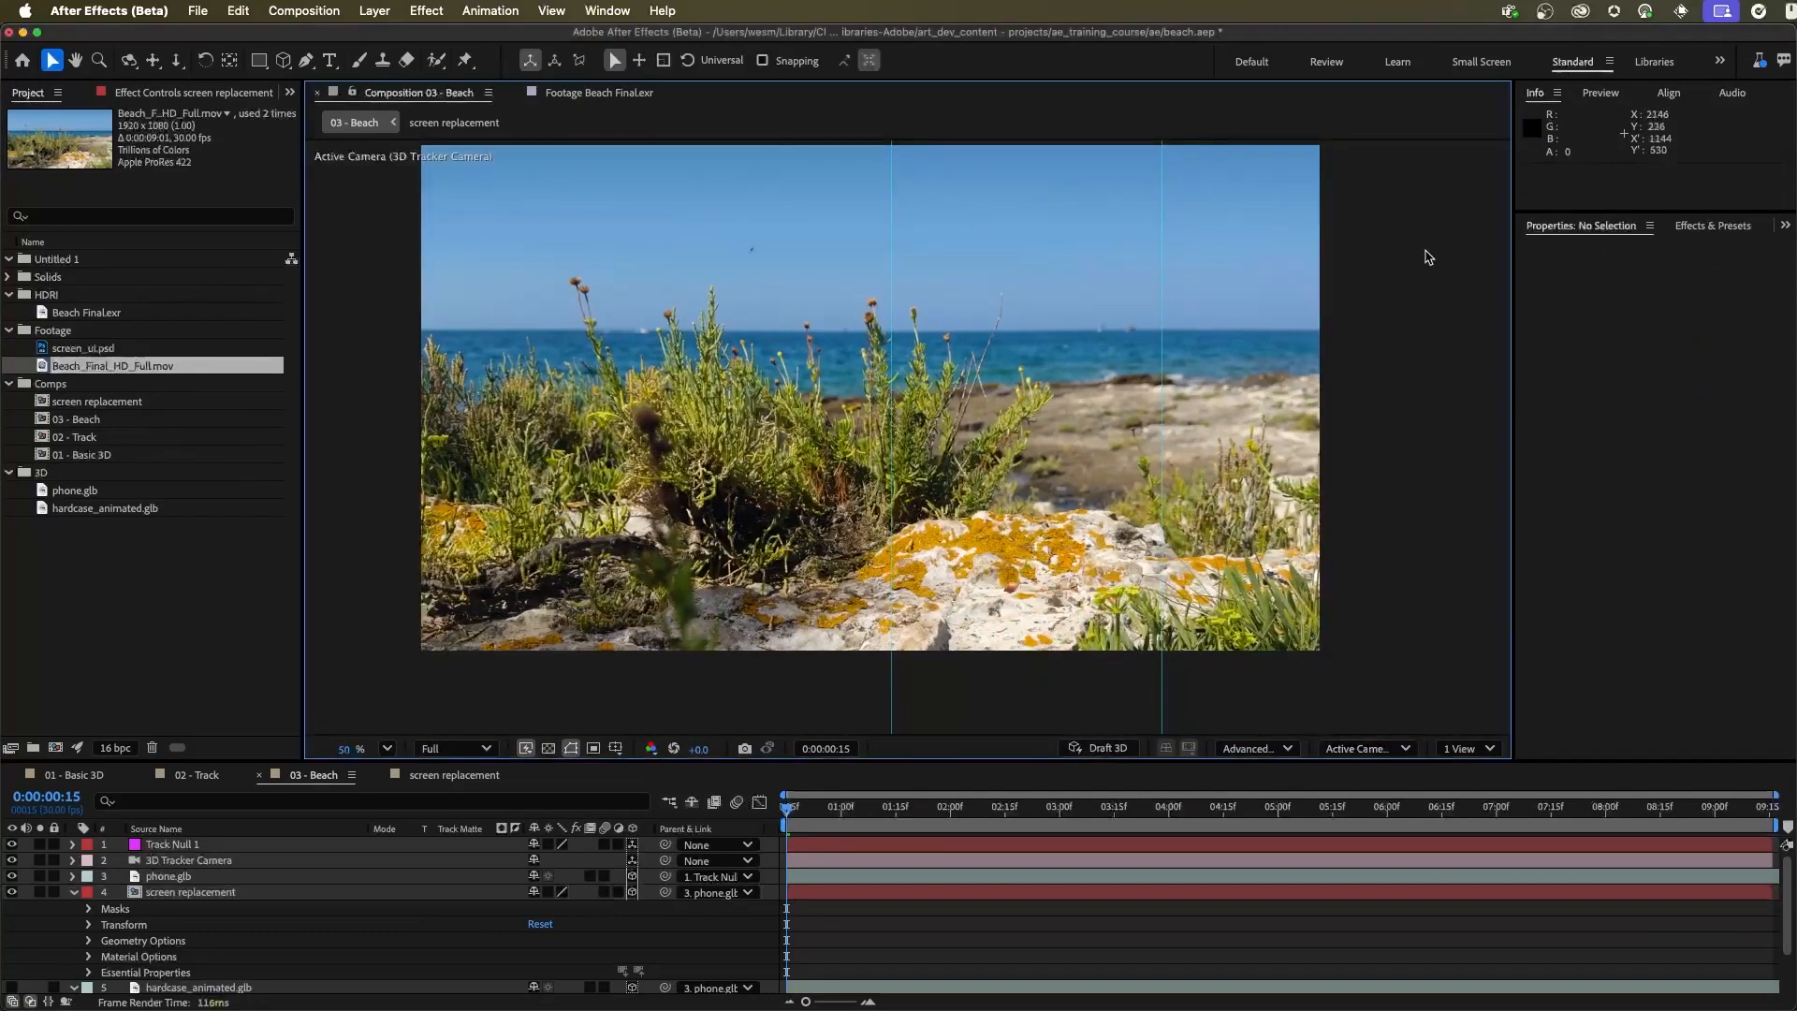
Scale phone.glb uniformly to about 1297% and stand it upright on the rock with an X orientation of about 168.5°
click(228, 901)
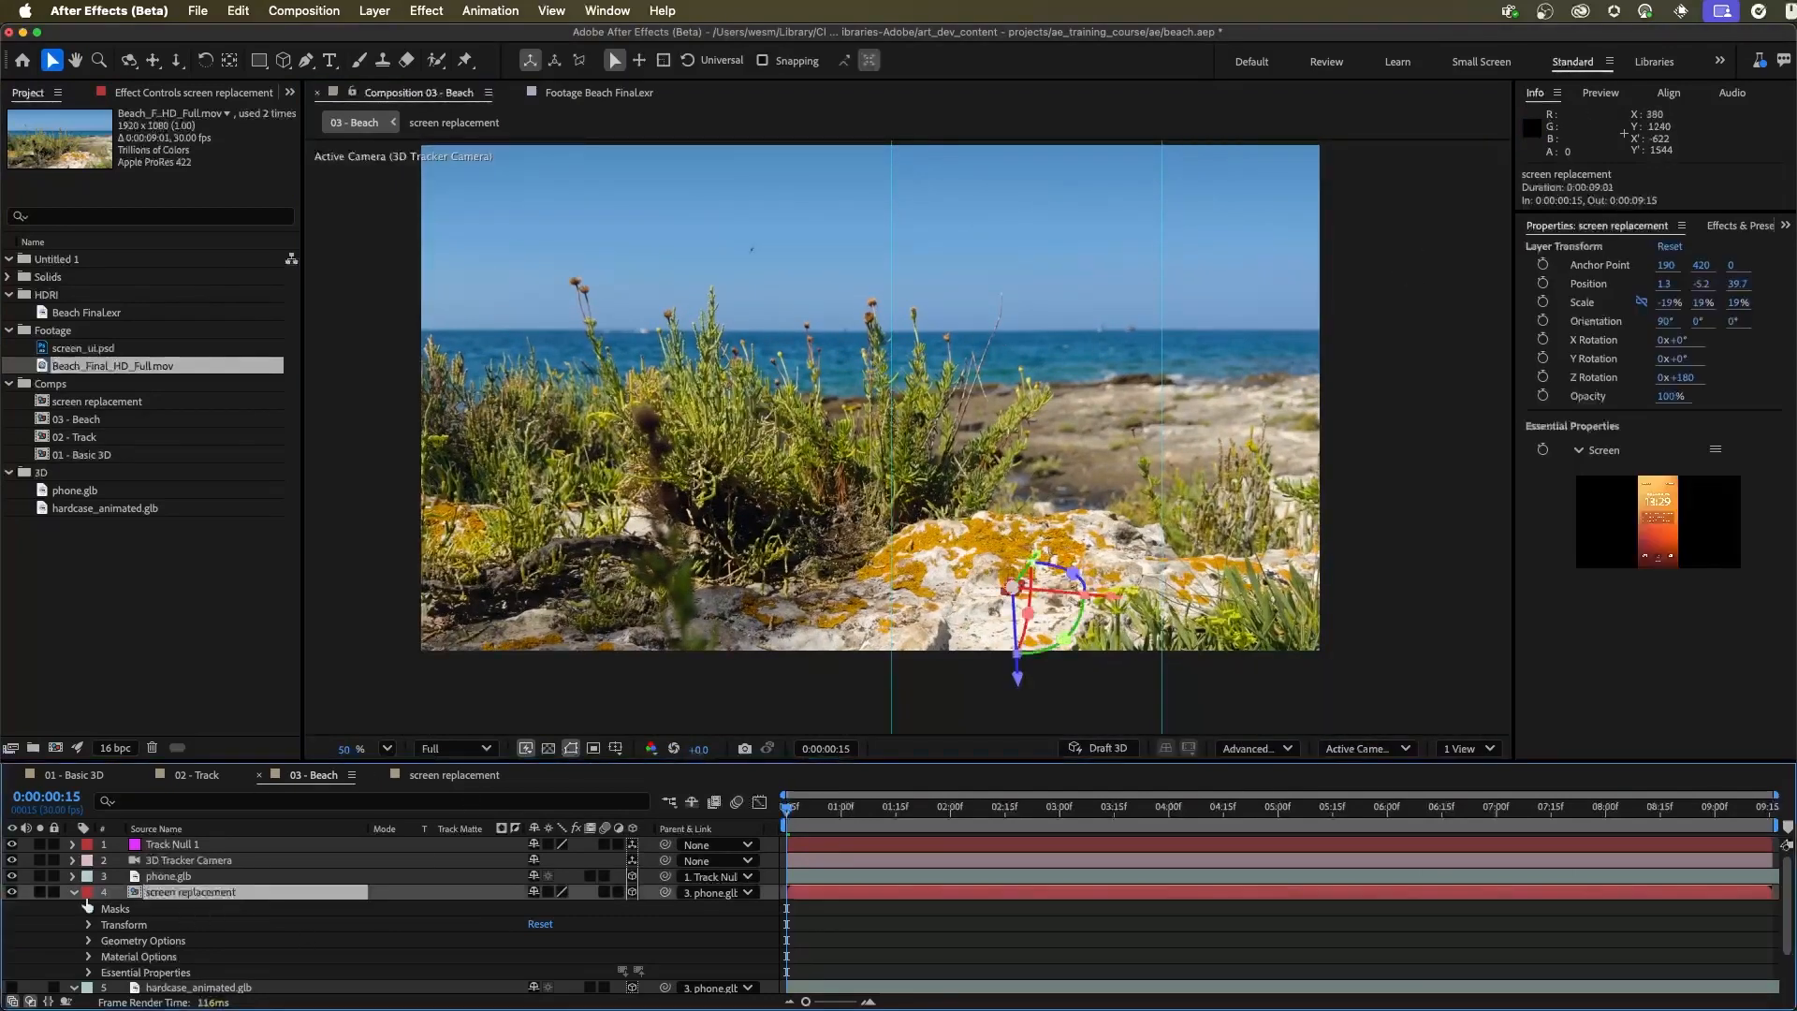
click(74, 891)
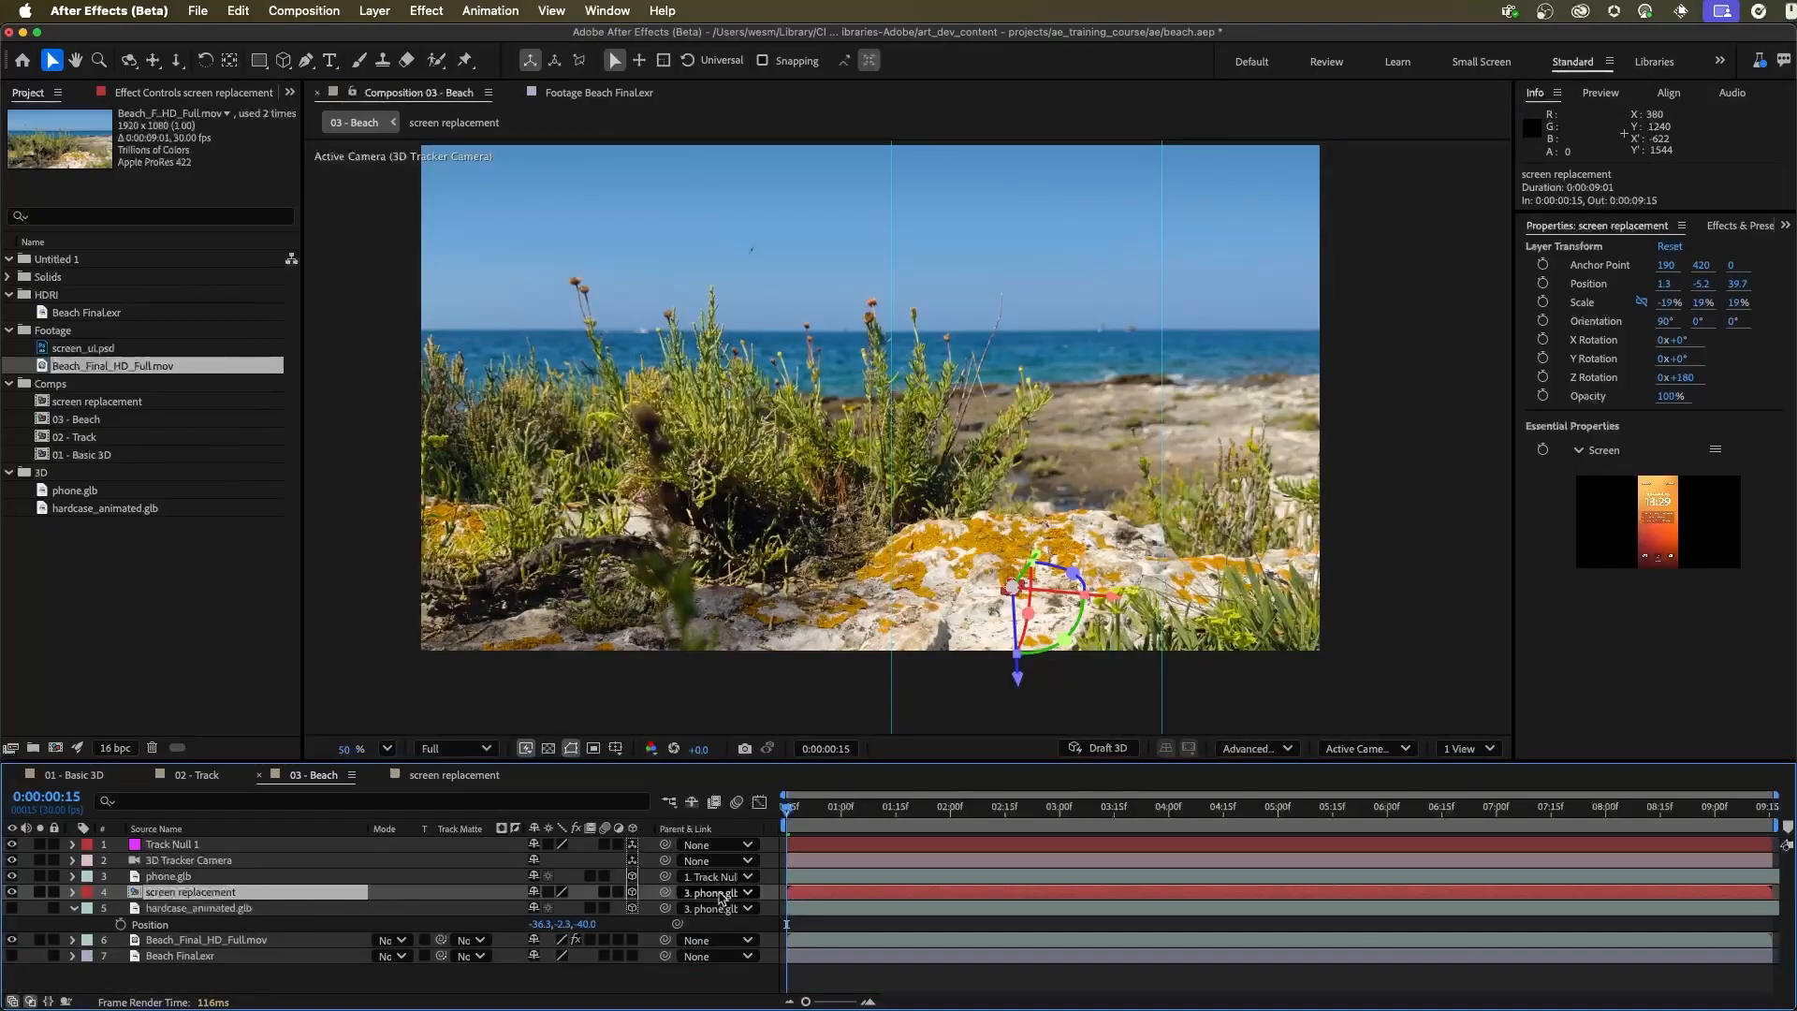
click(161, 878)
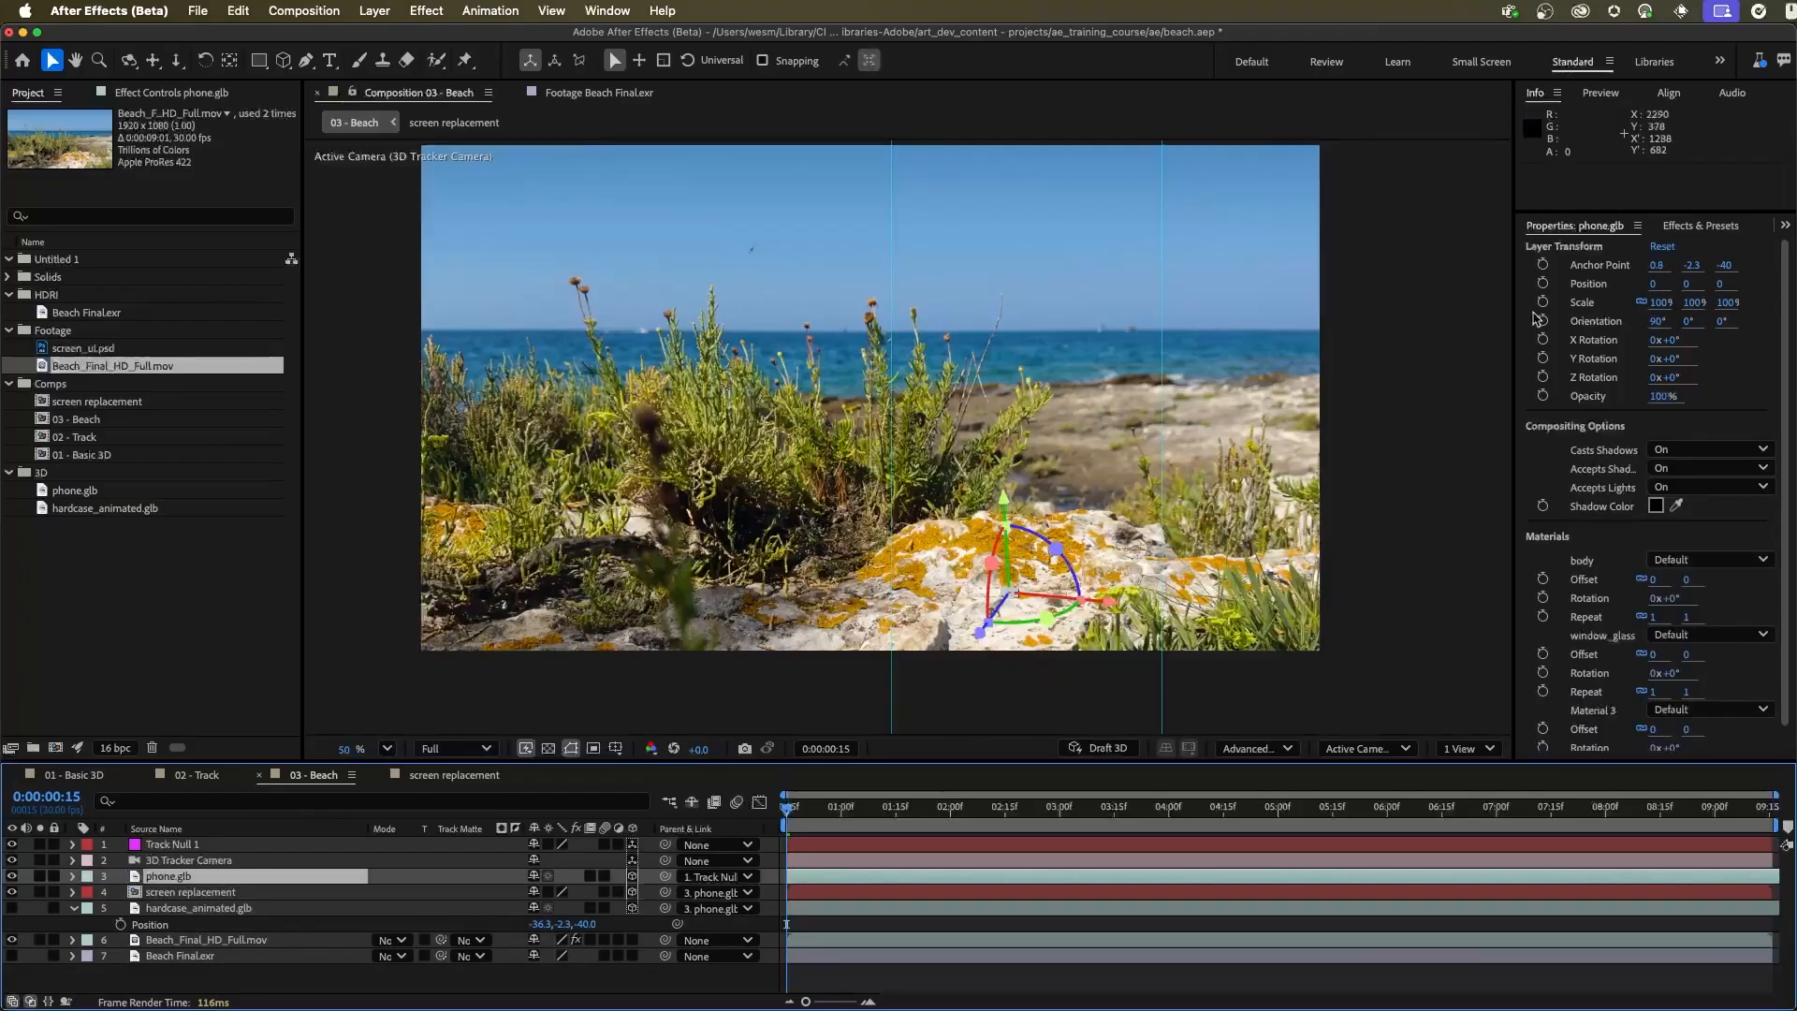
click(1659, 305)
drag(1660, 305, 1663, 305)
drag(1006, 565, 979, 713)
drag(1660, 303, 1743, 303)
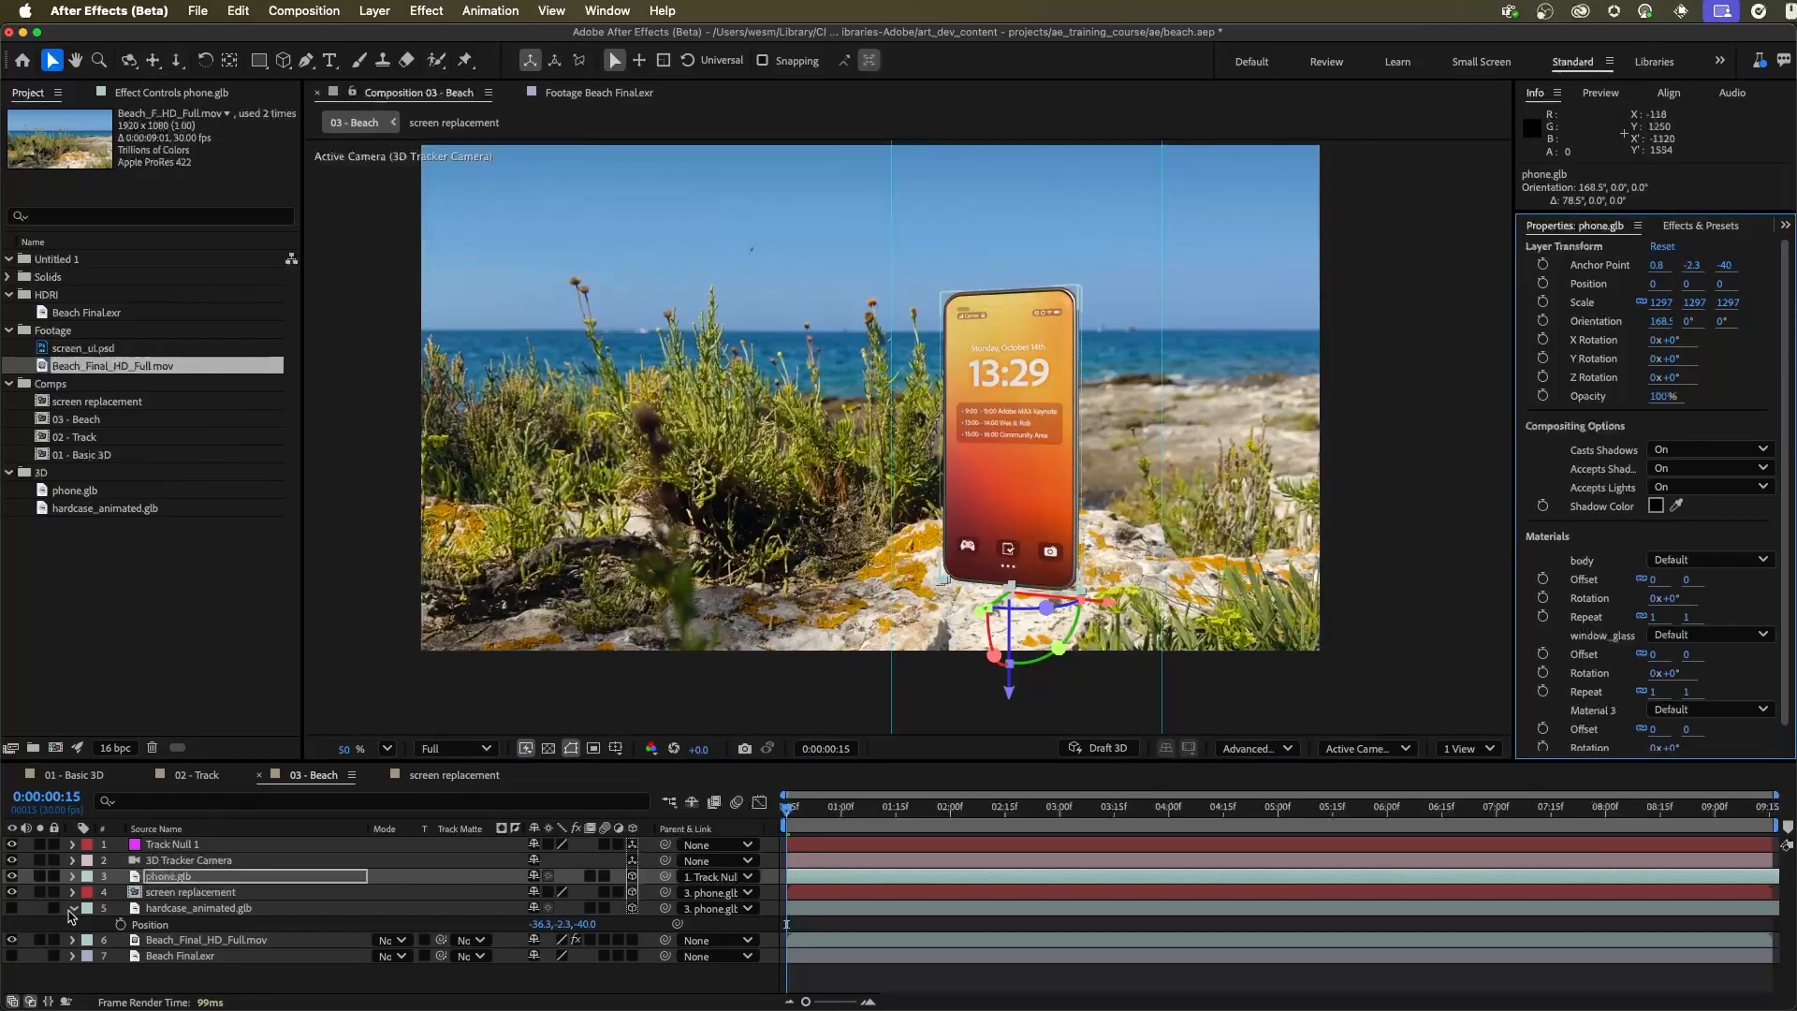
Make the hardcase_animated.glb layer visible and scrub forward to check the phone and case against the moving footage
click(11, 907)
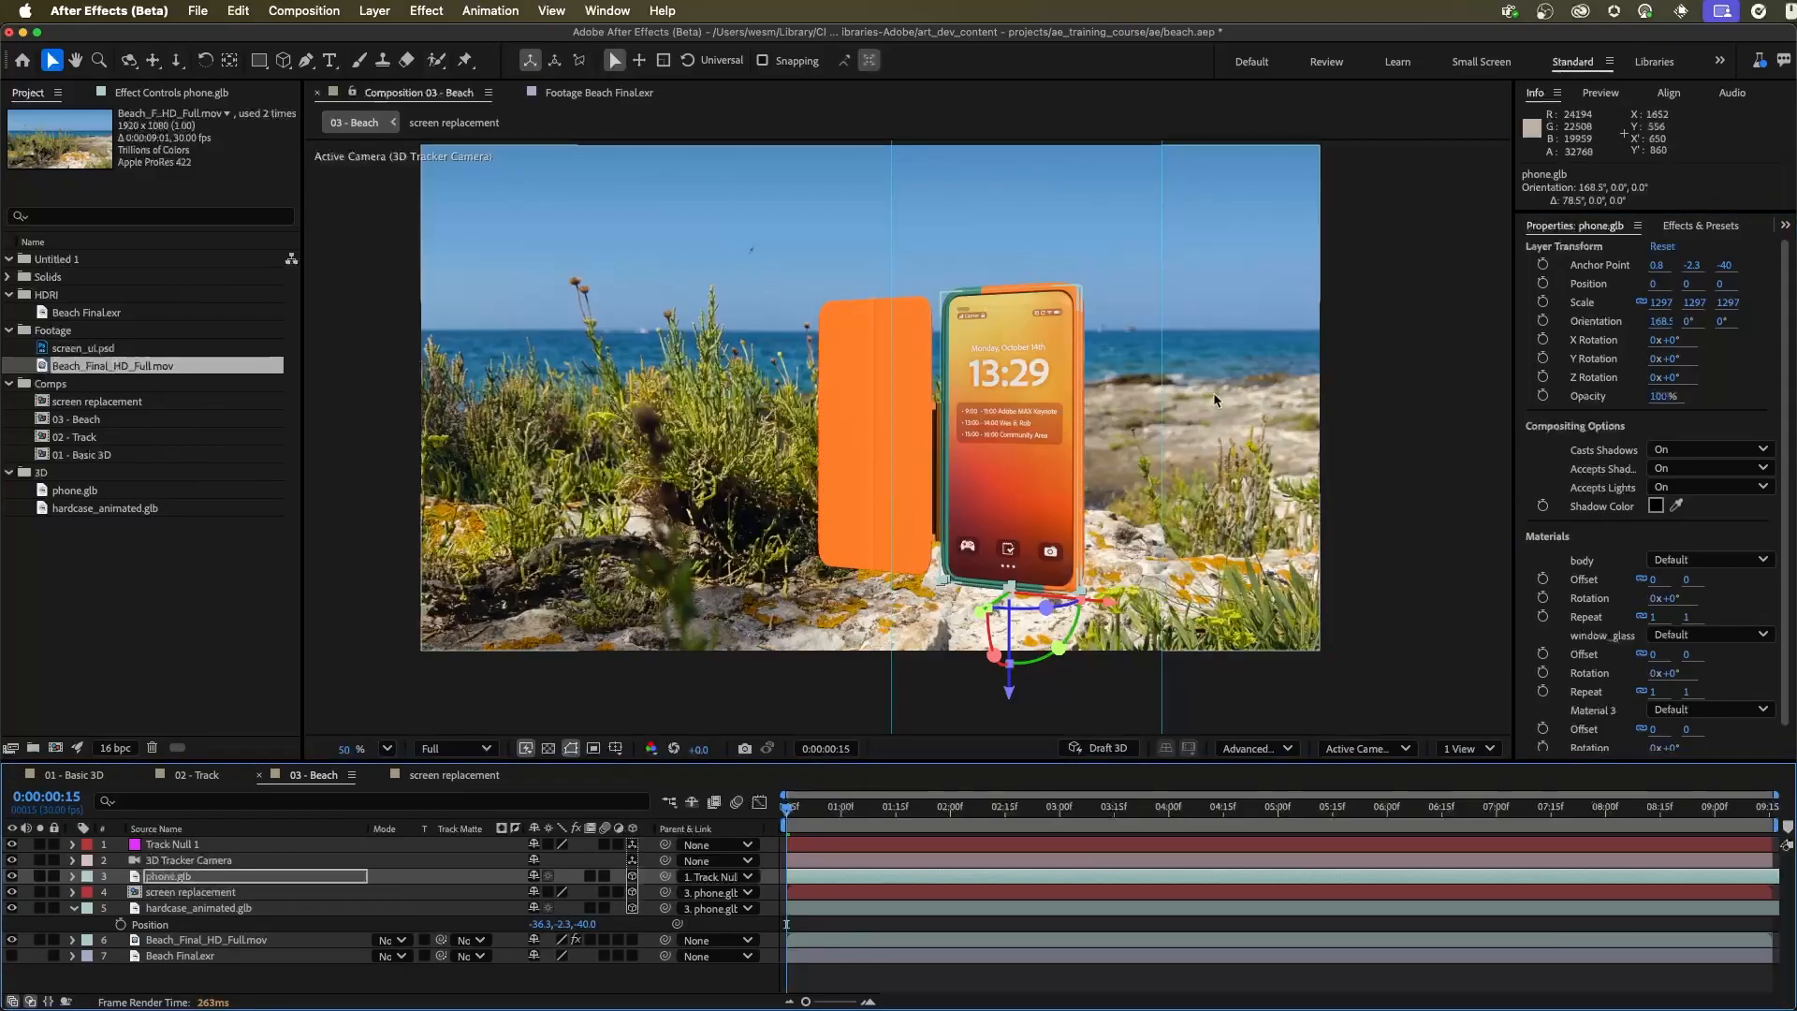
drag(800, 819, 1111, 780)
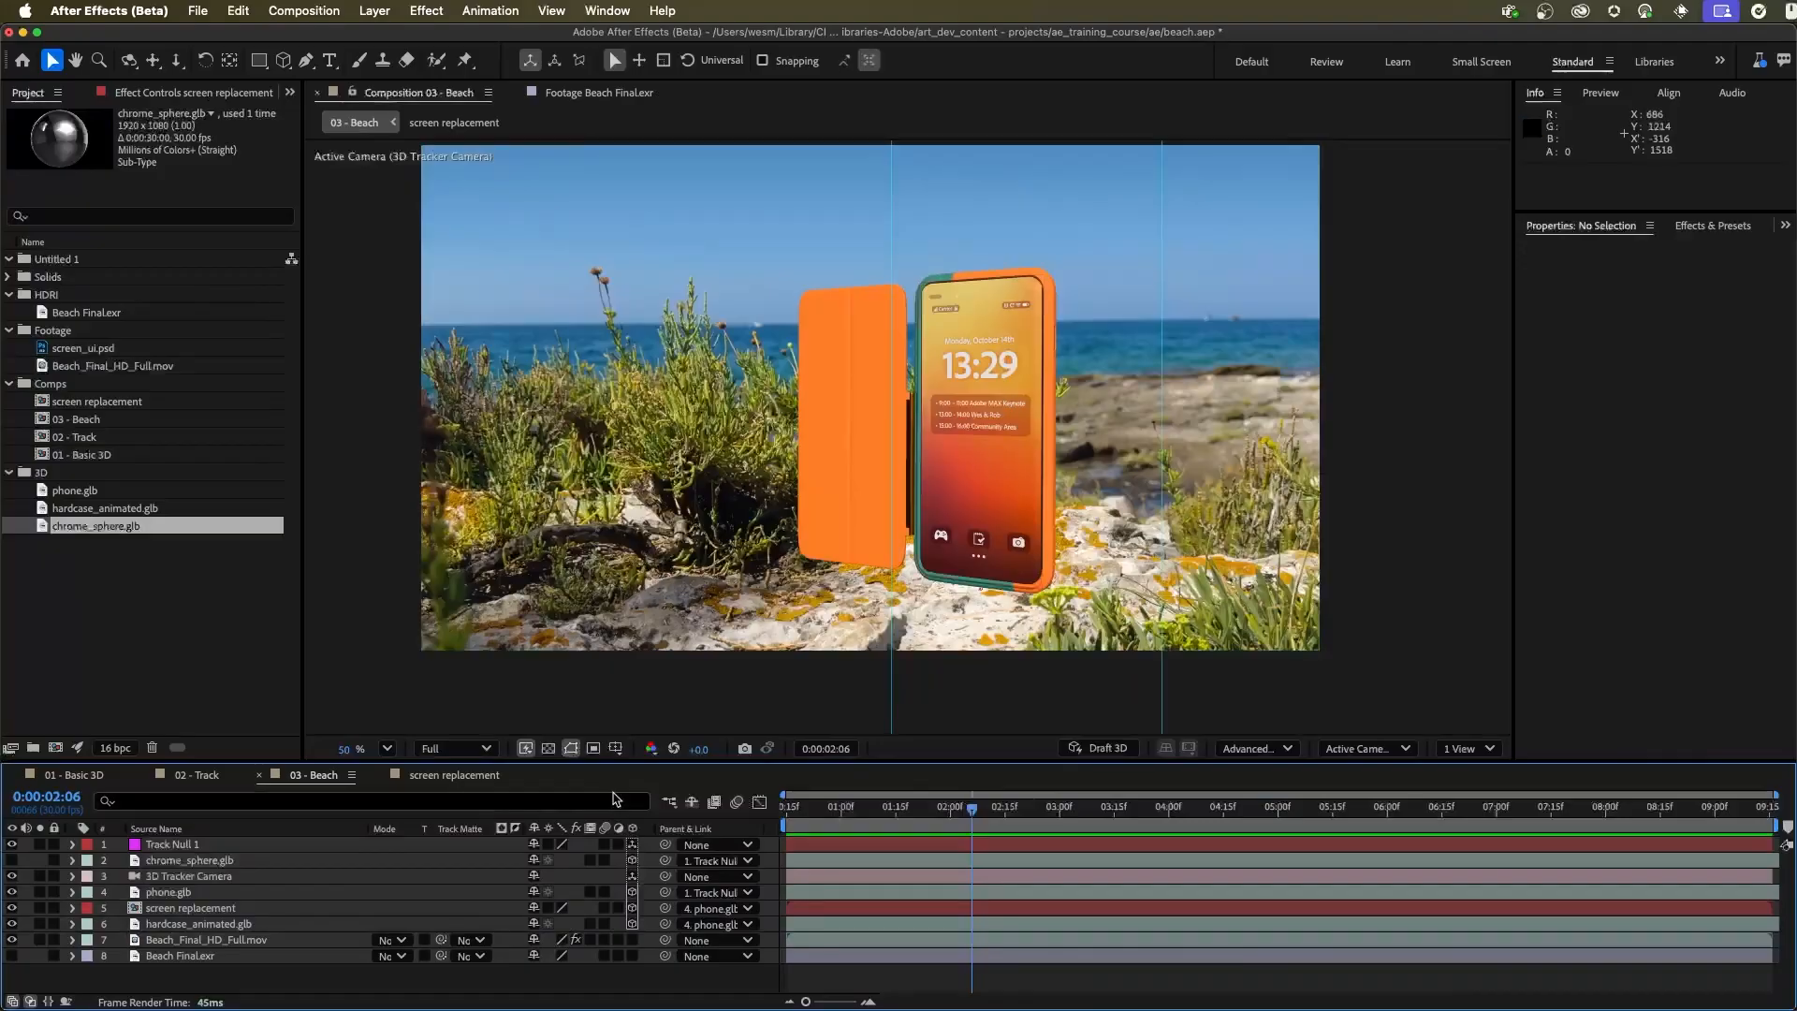
Turn off Accepts Lights in the screen replacement layer's Material Options
click(226, 910)
drag(296, 760, 319, 682)
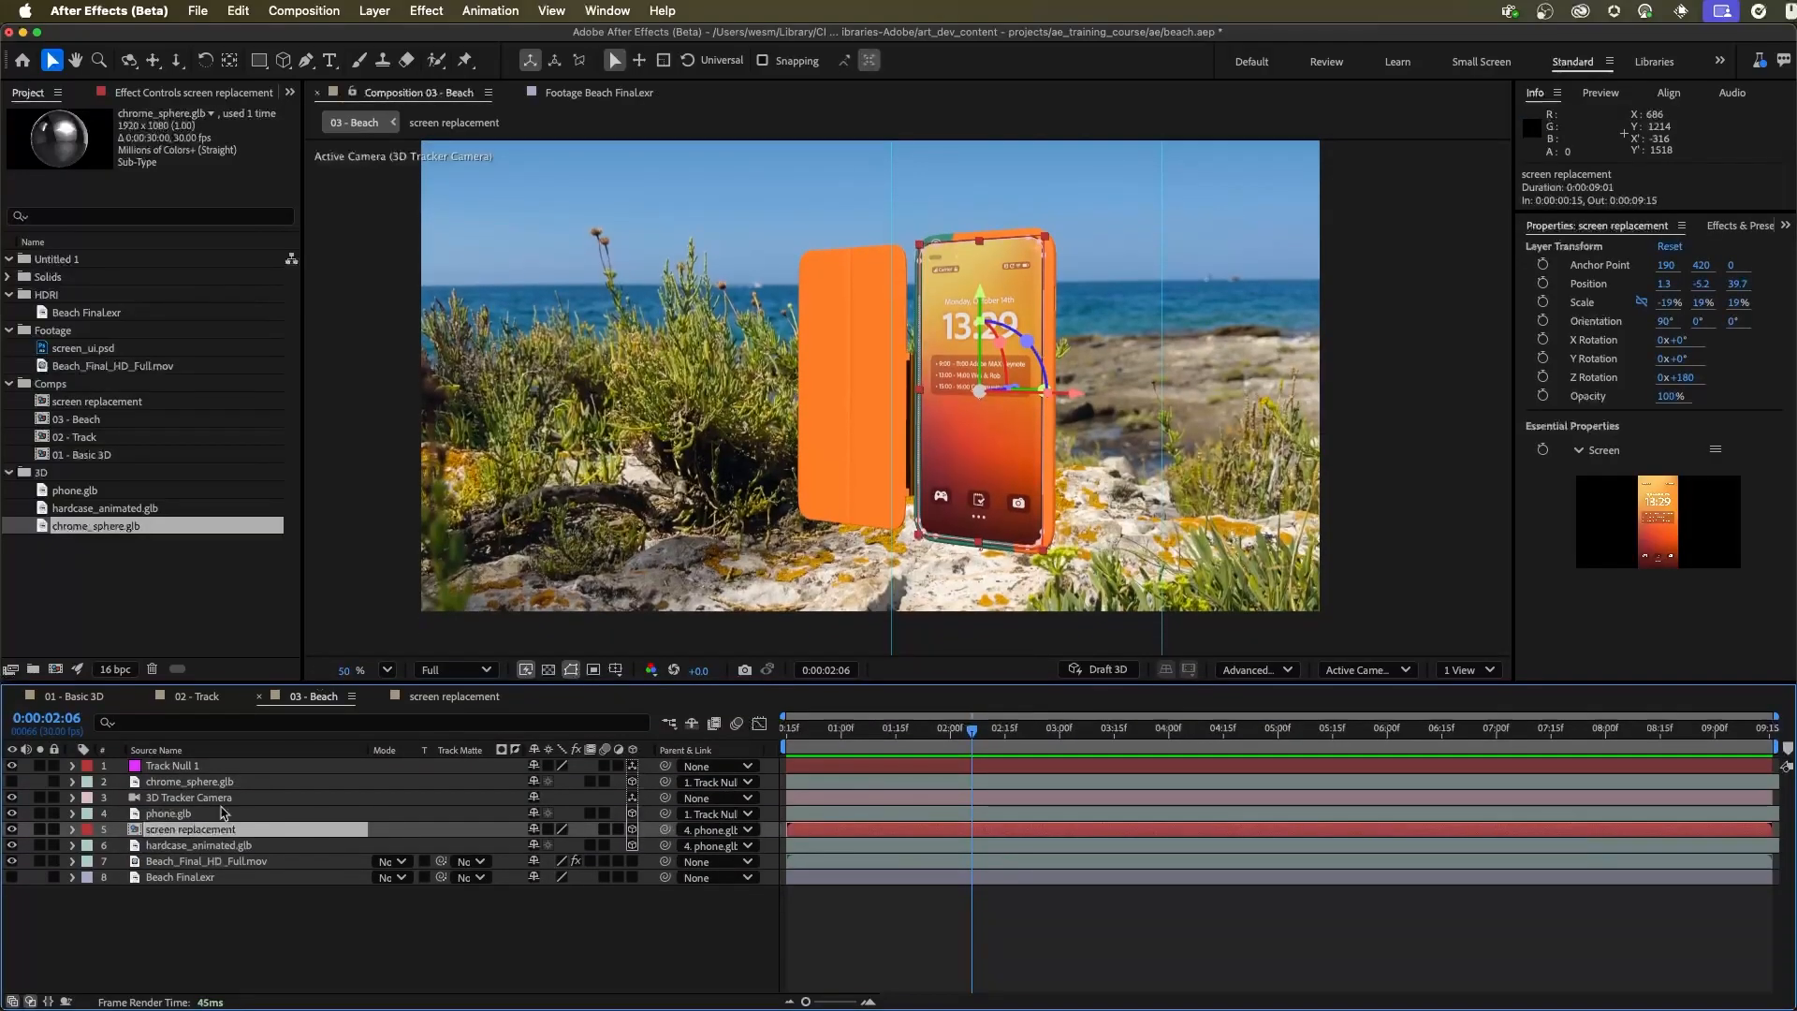
click(73, 829)
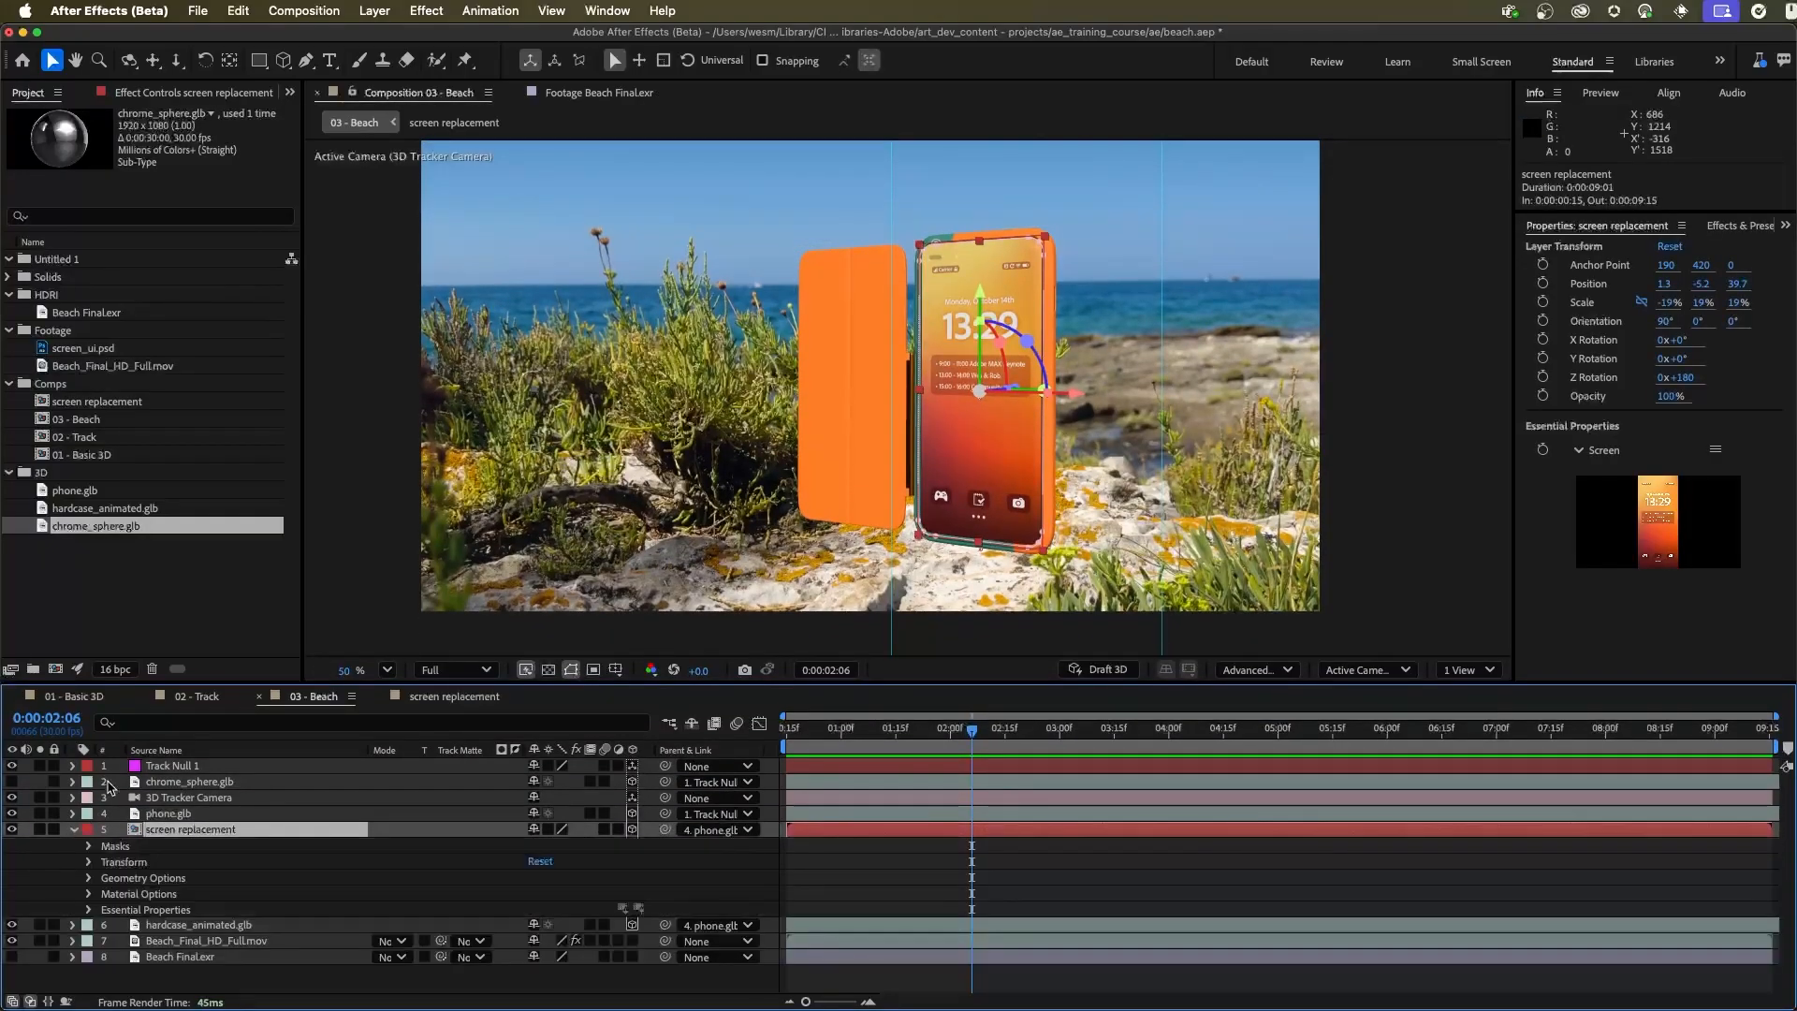
click(88, 894)
scroll(318, 927, down, 2)
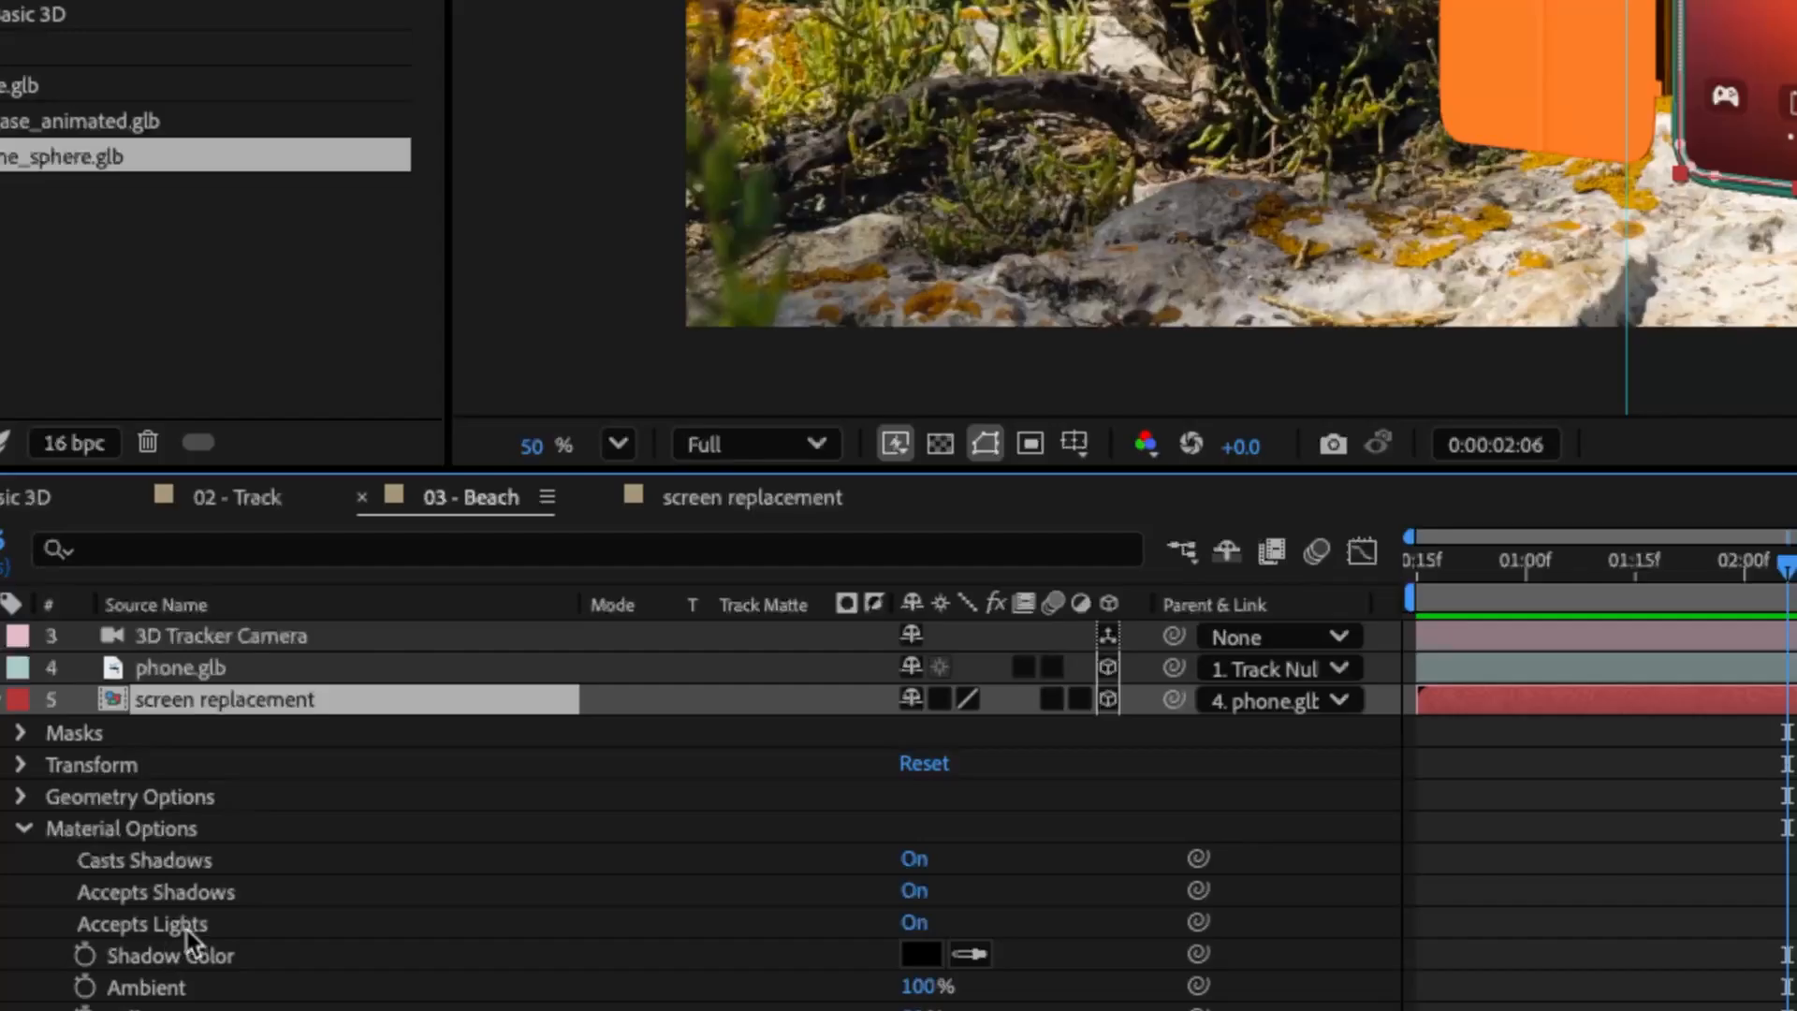
click(914, 922)
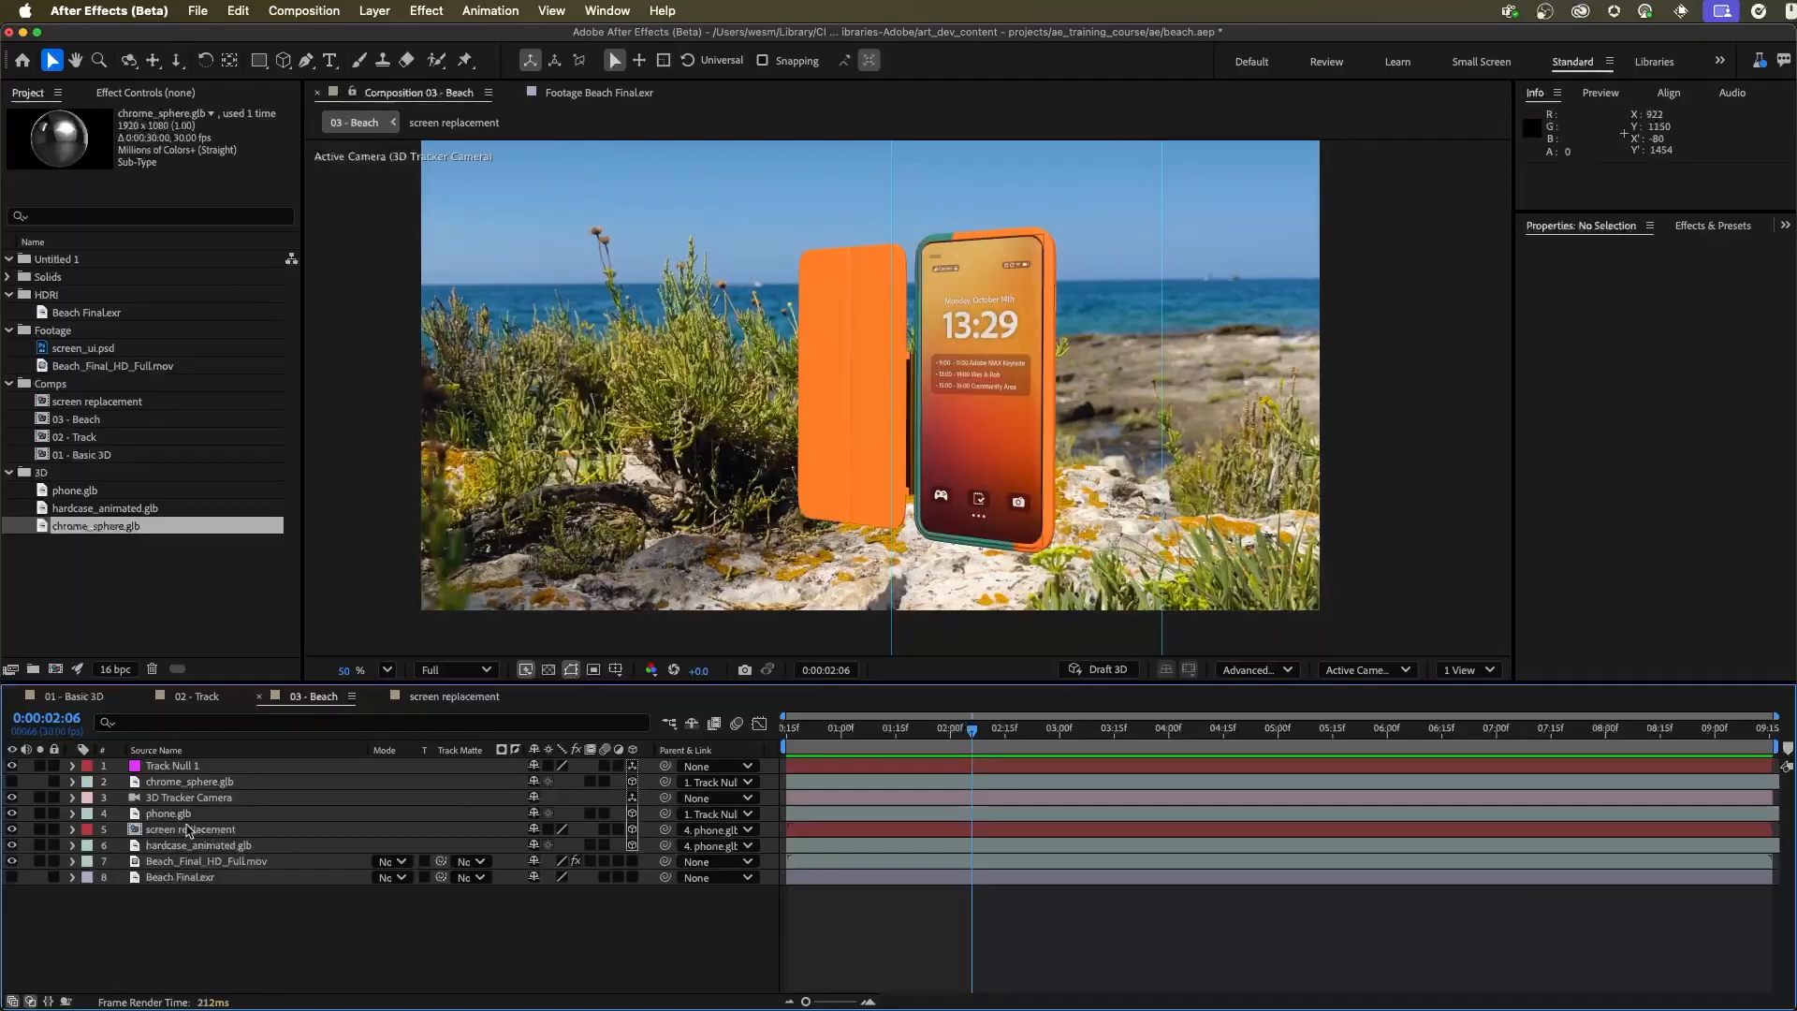
Duplicate screen_ui.psd in the screen replacement composition, try the Screen blending mode on the copy, and undo that mode change in 03 - Beach
double_click(156, 836)
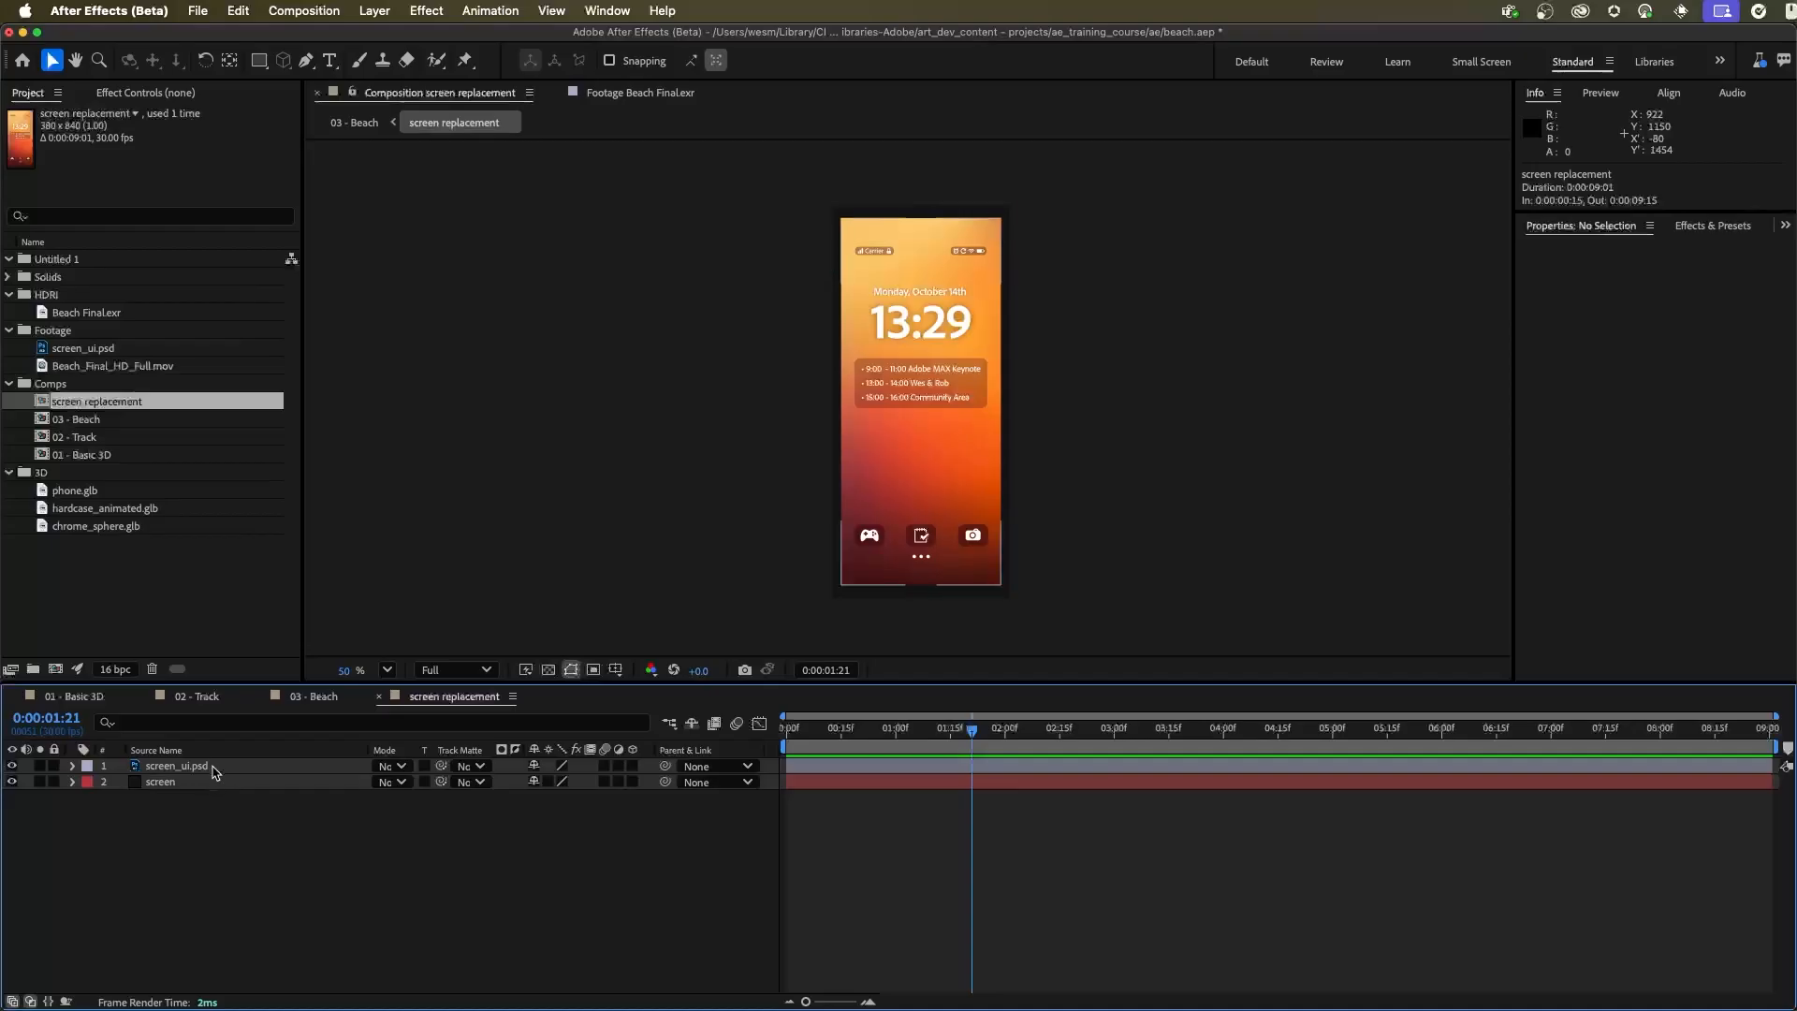
key(super+d)
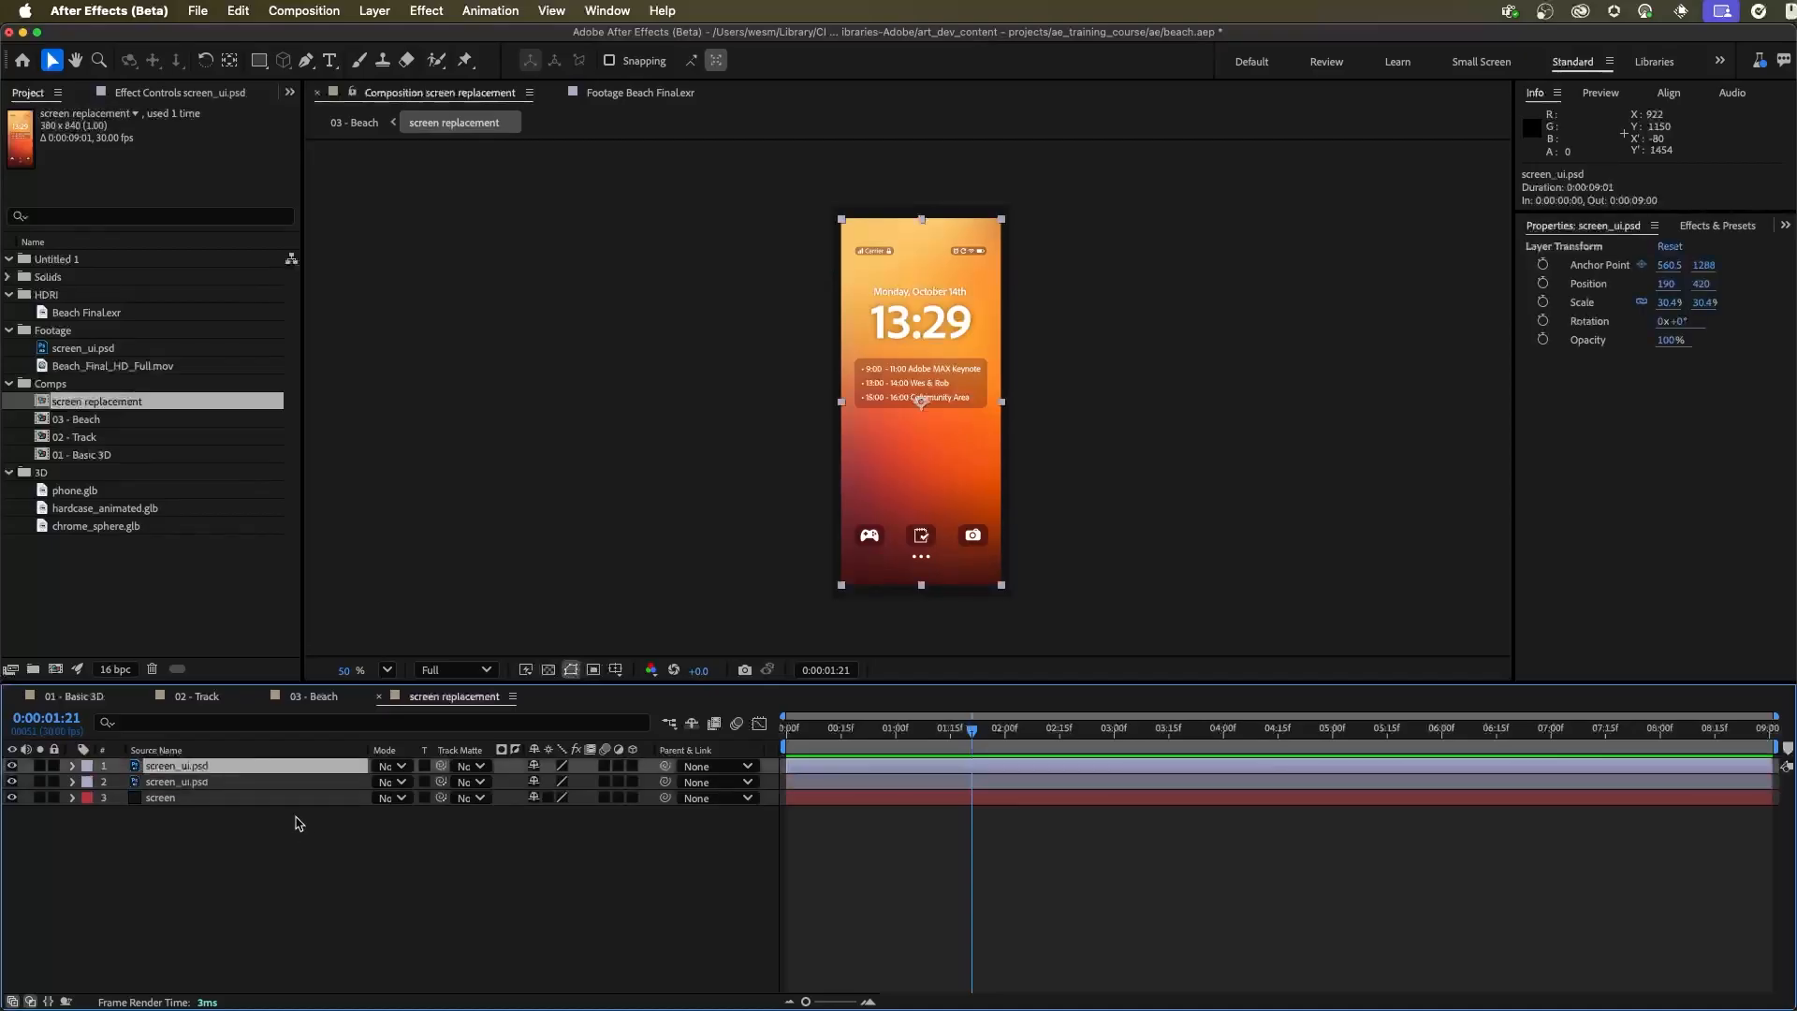
click(393, 767)
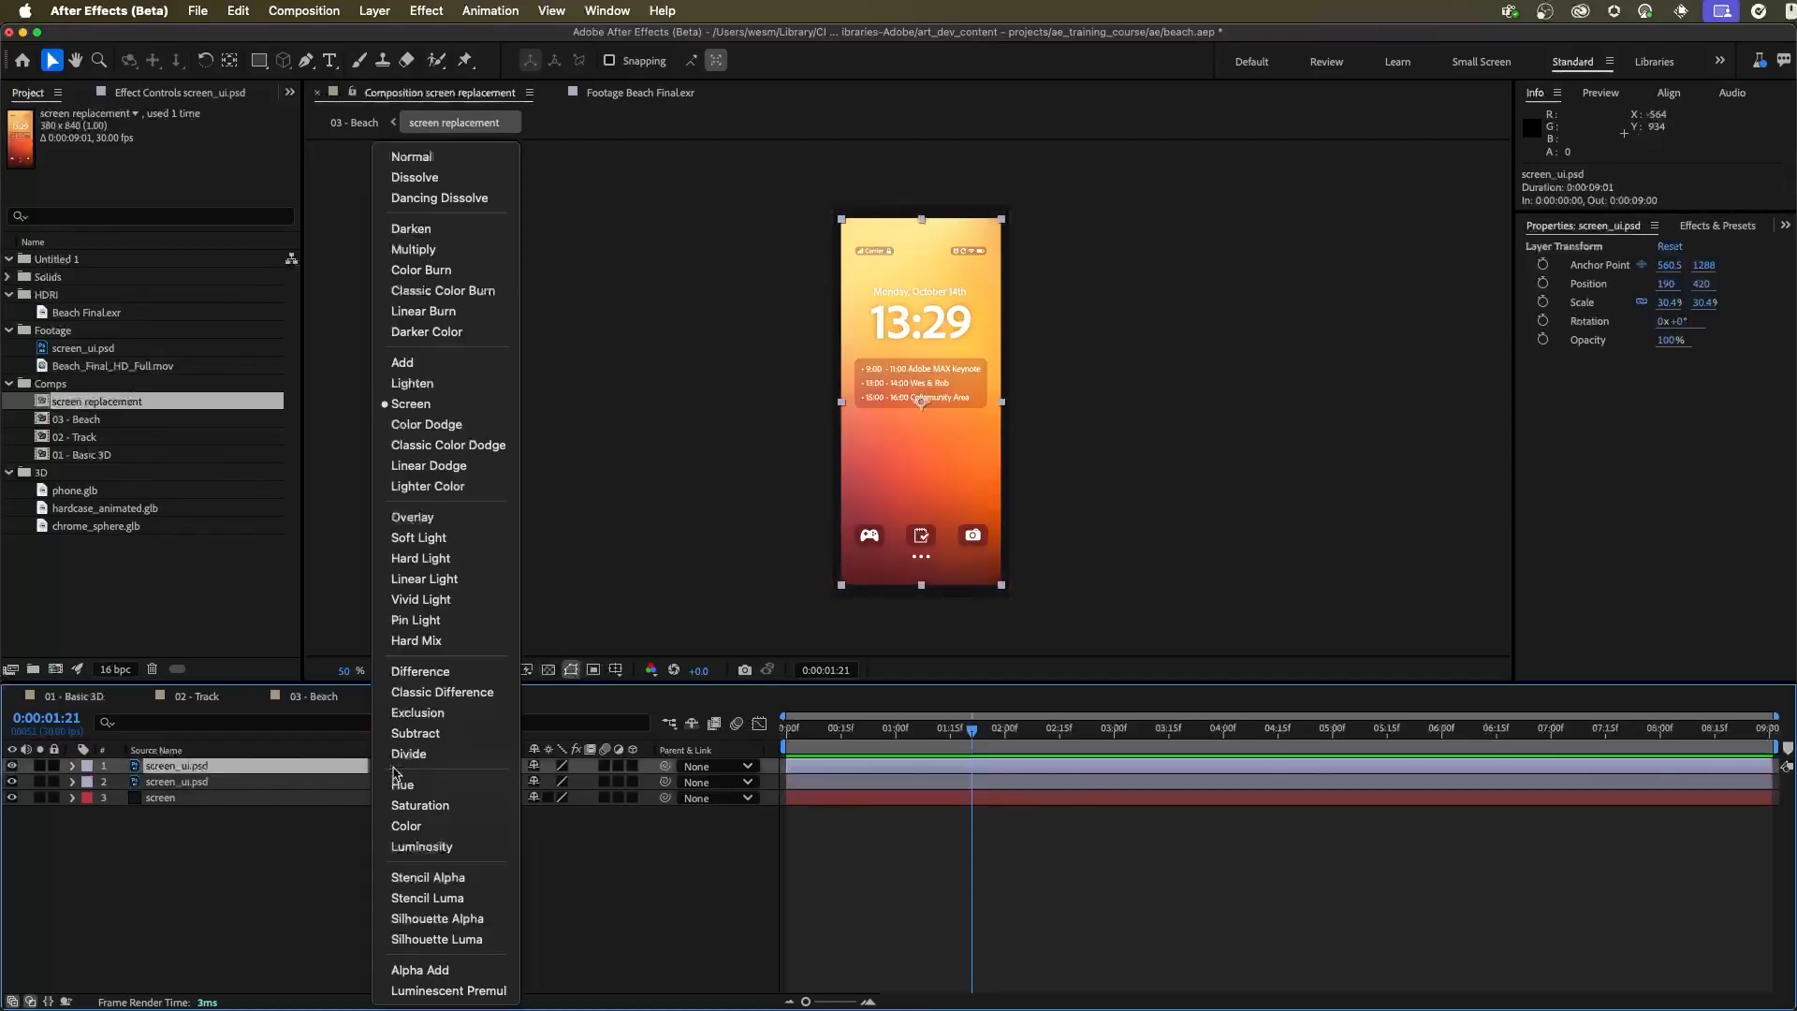
click(439, 404)
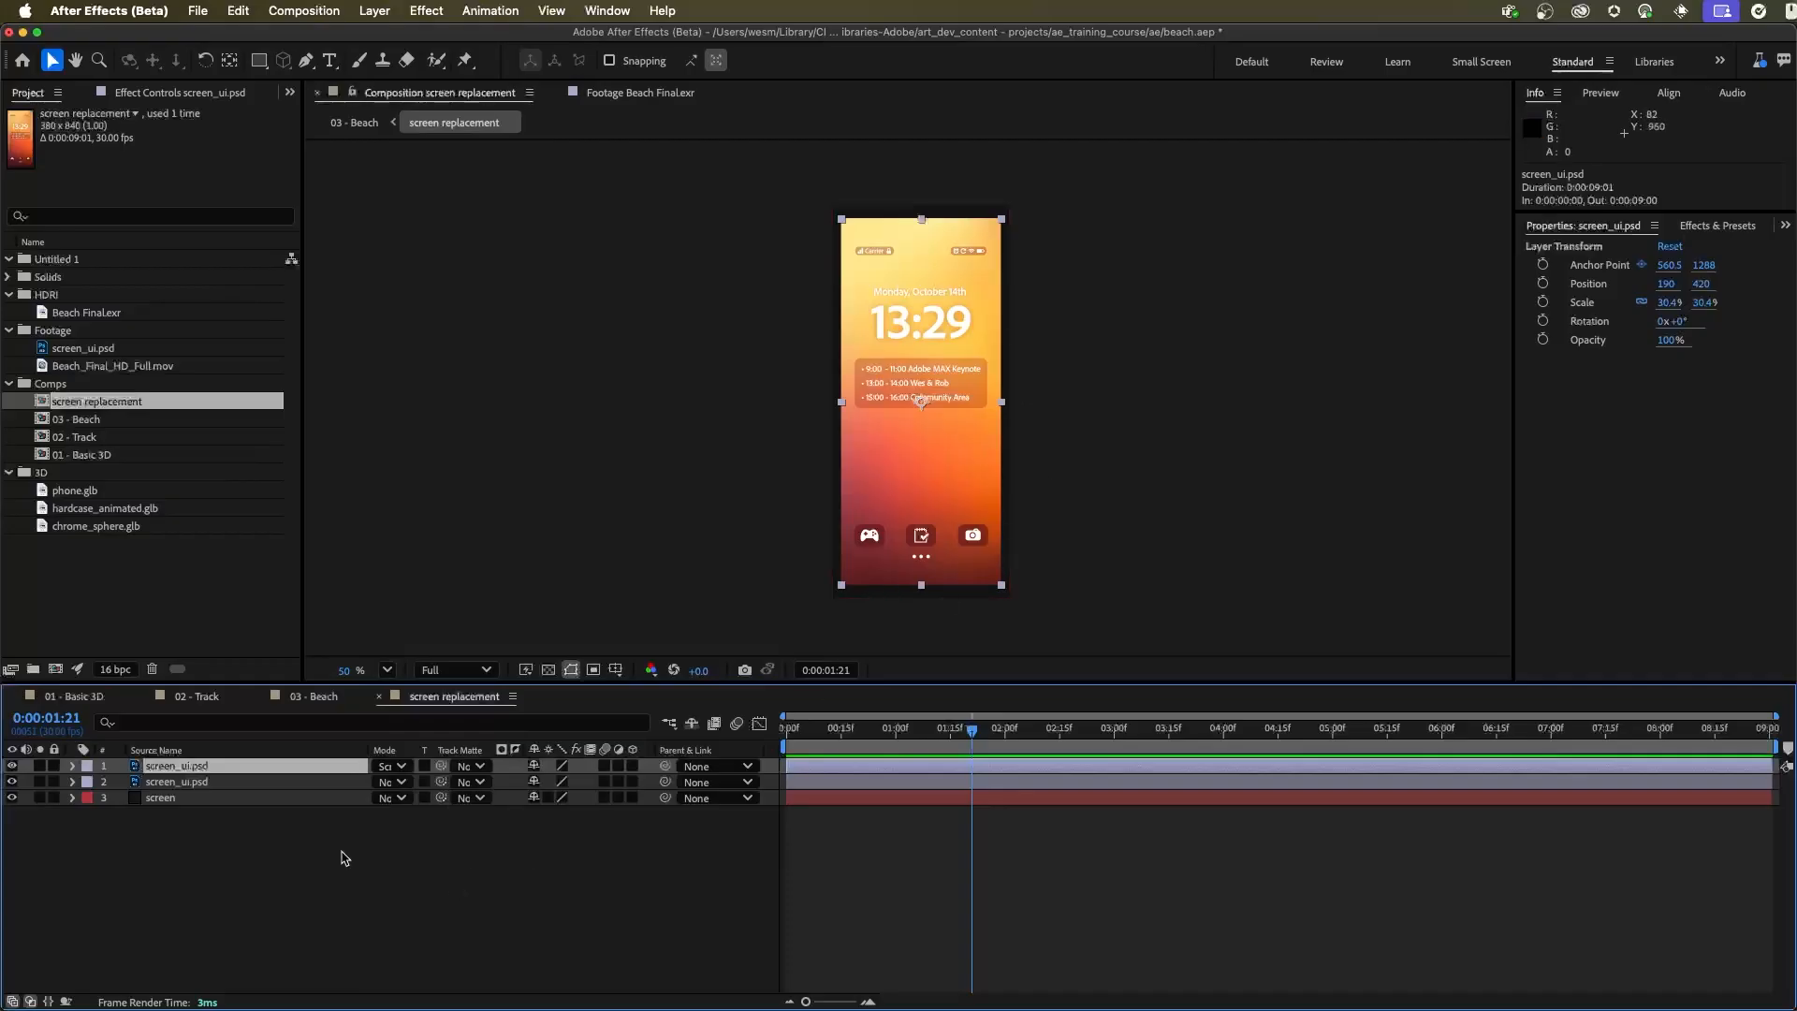
click(315, 696)
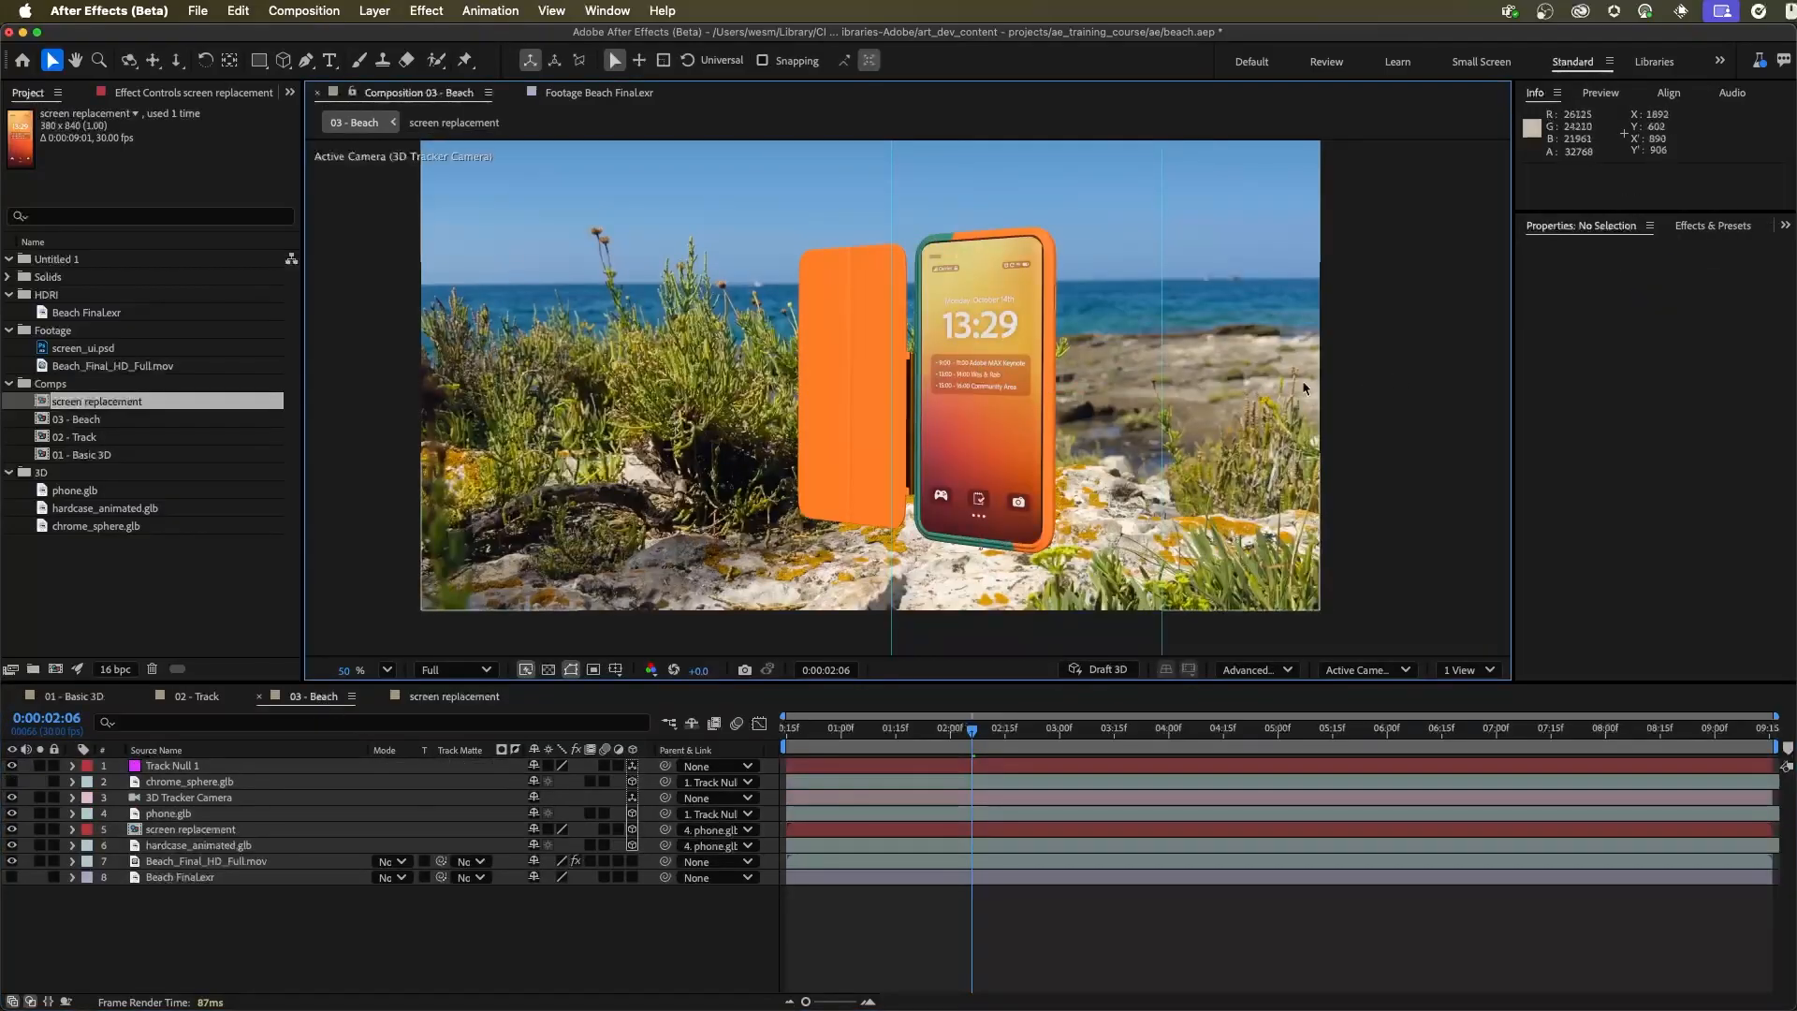
key(super+z)
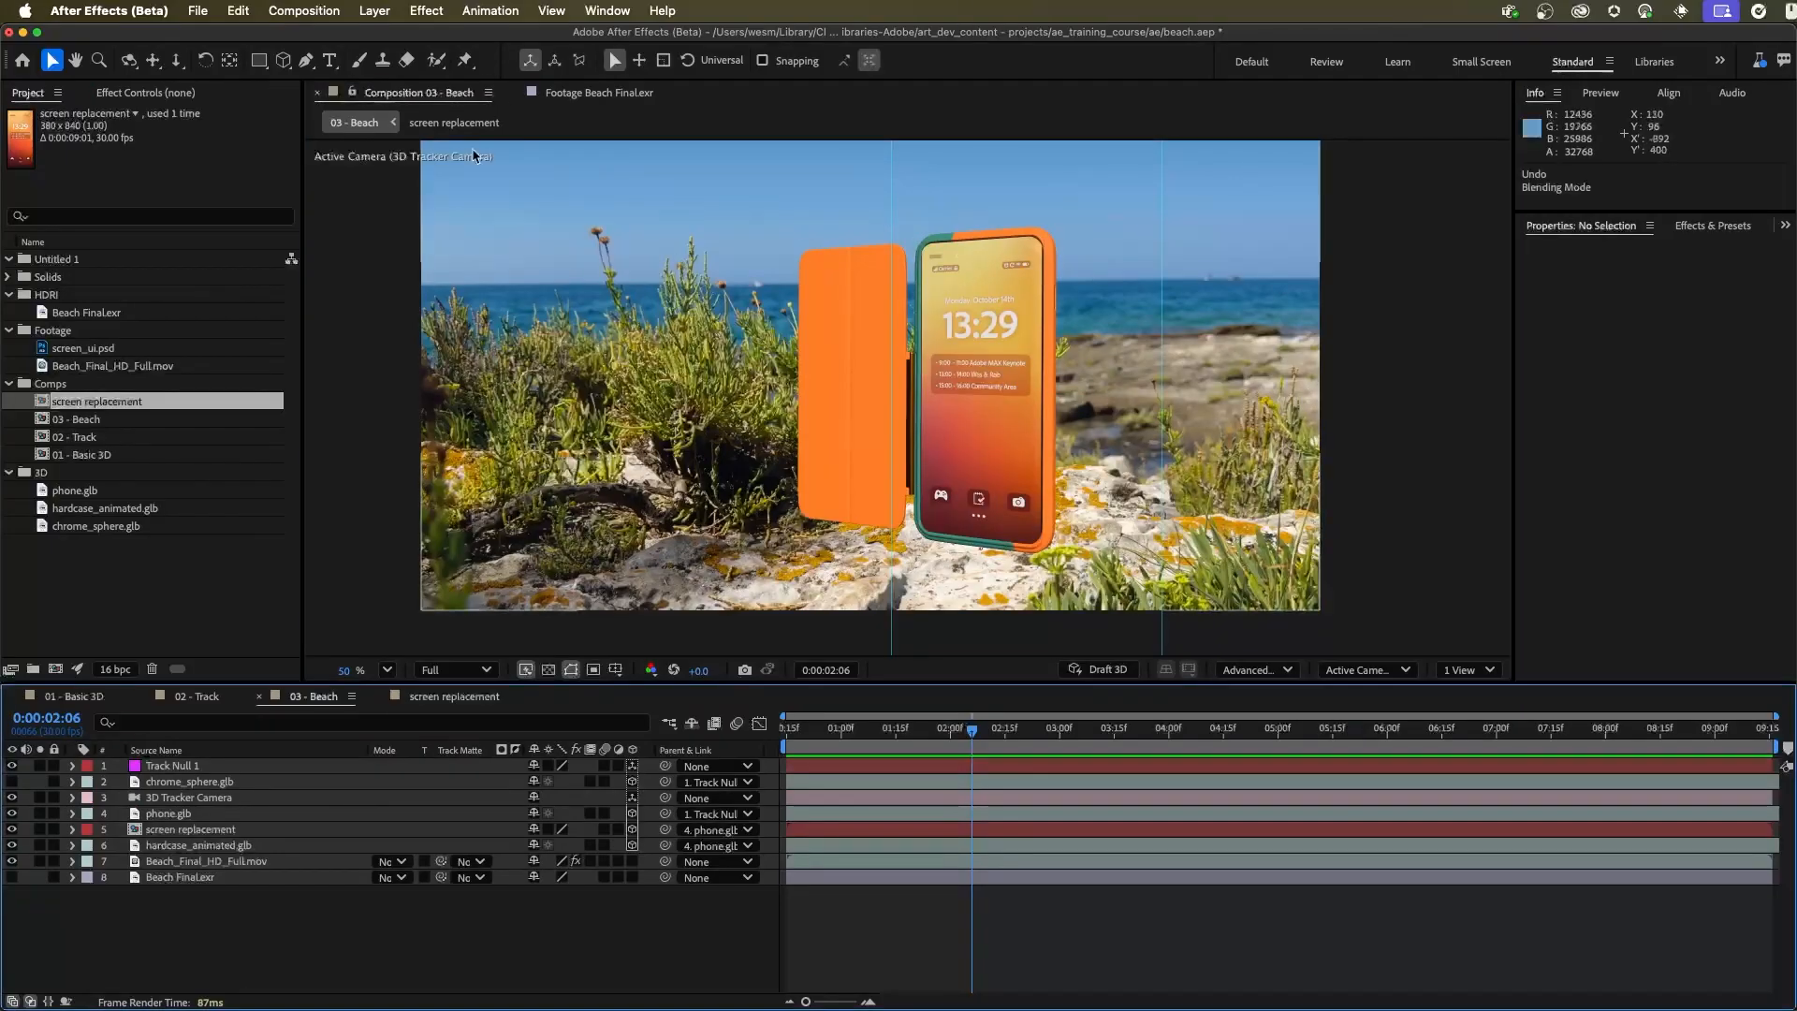
Add an Environment light to 03 - Beach with 100% intensity, Casts Shadows on and 100% shadow darkness
click(374, 10)
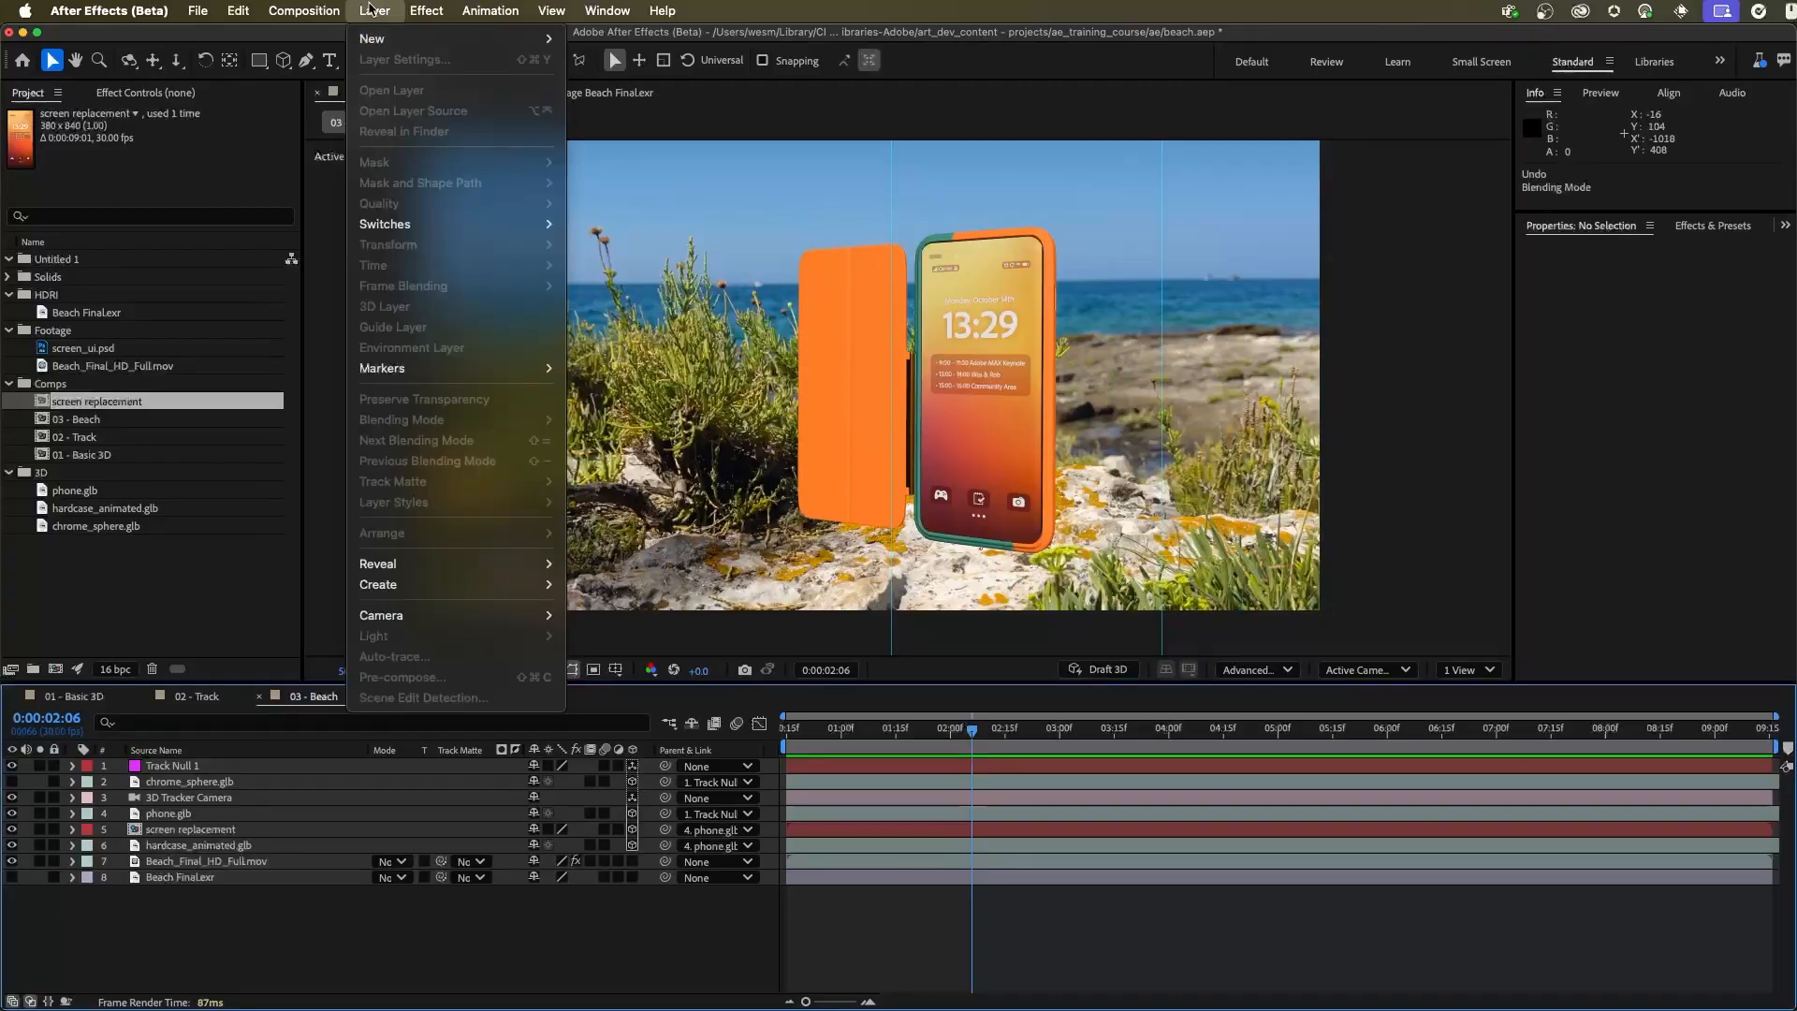
mouse_move(468, 38)
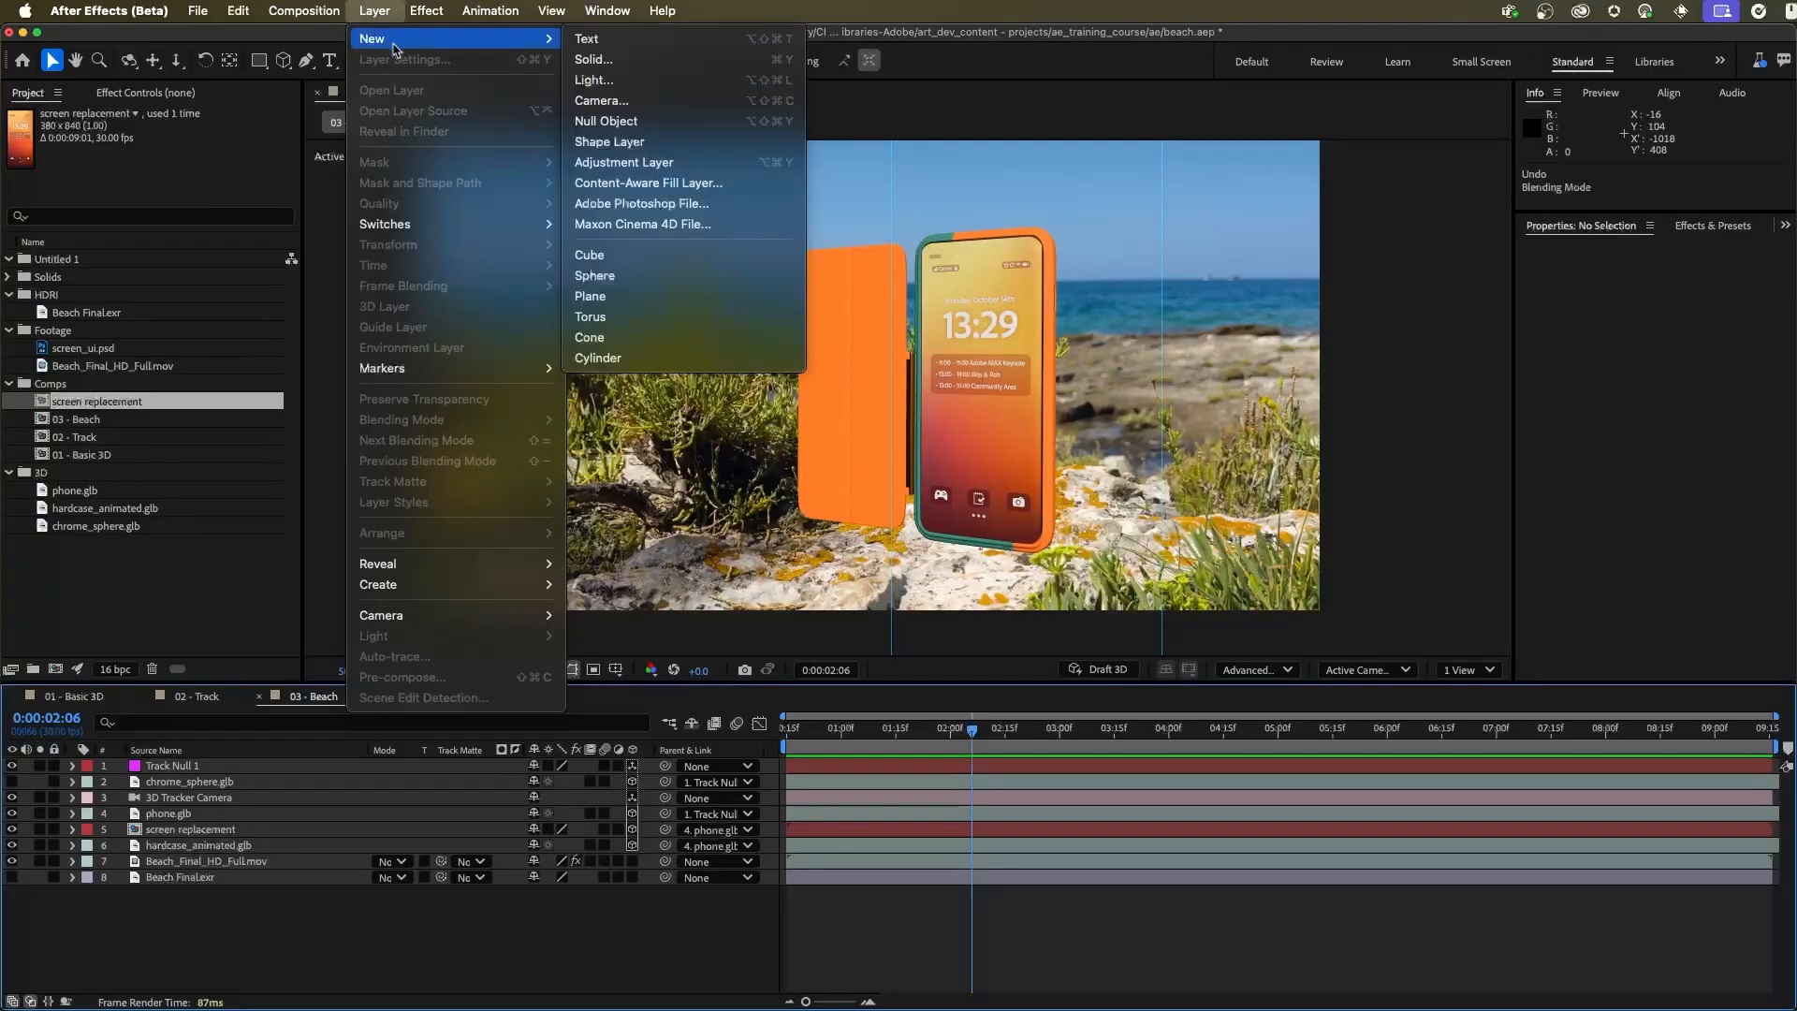
click(652, 80)
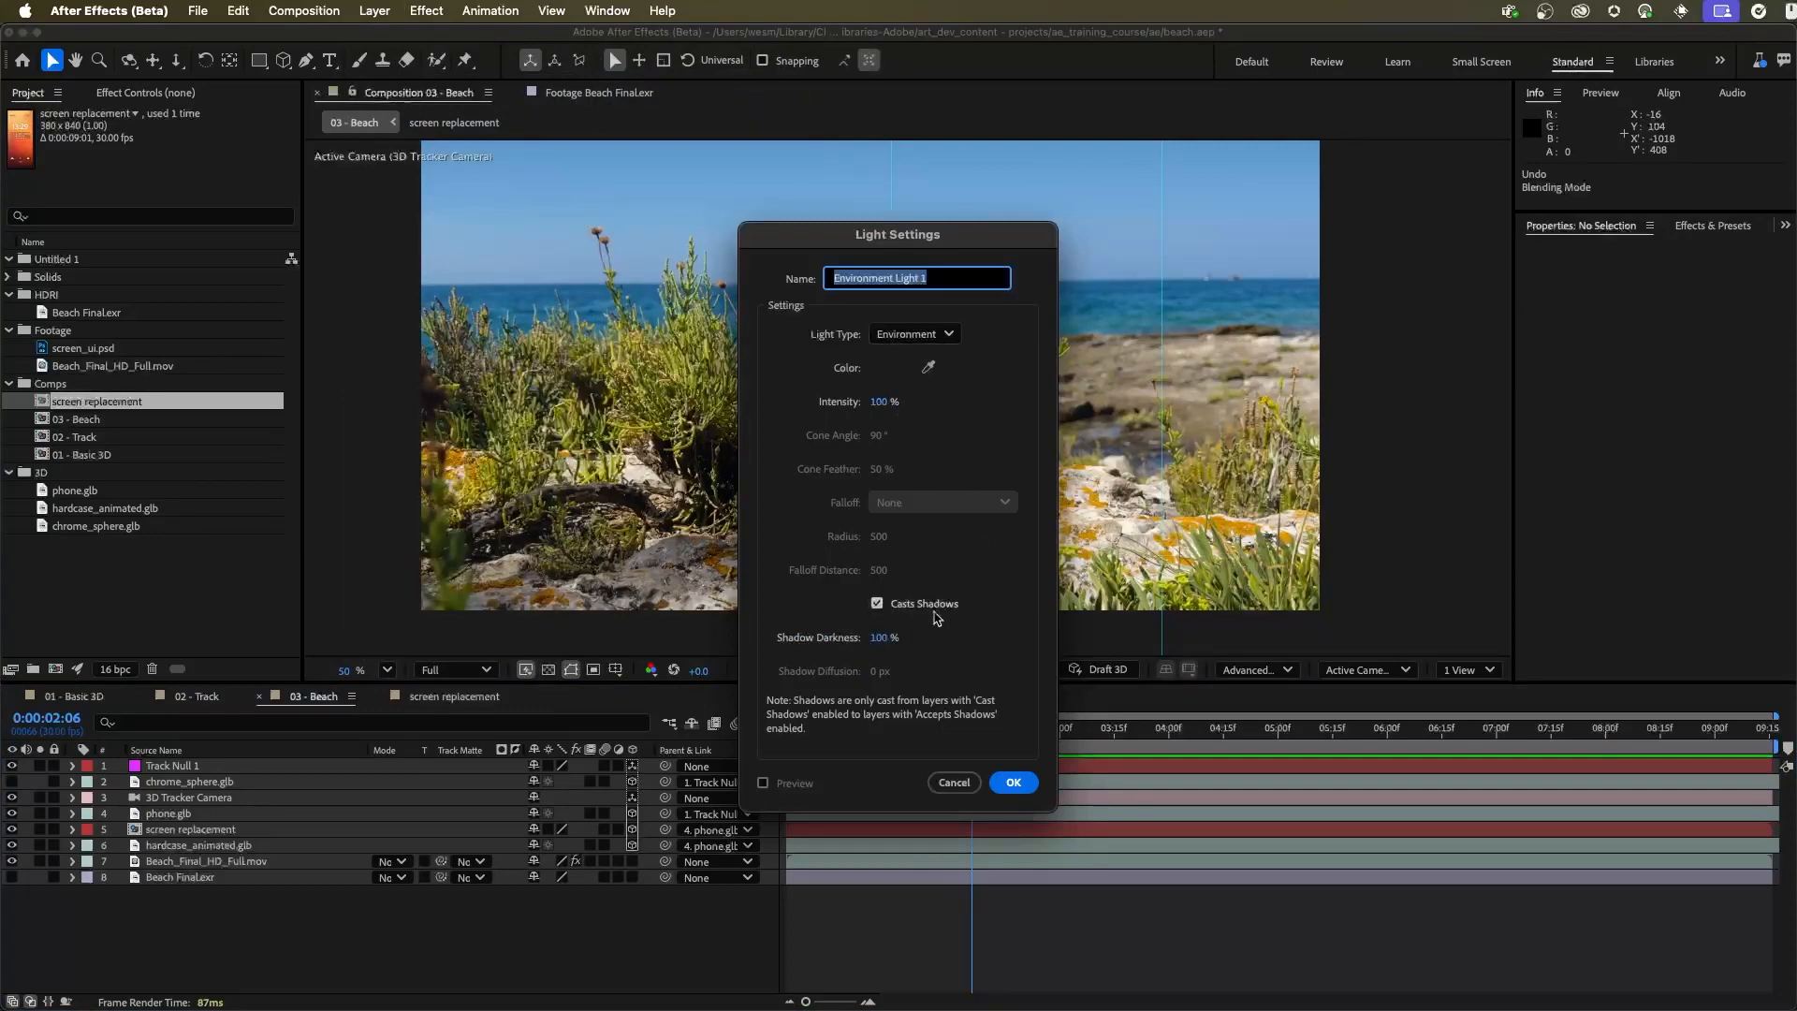
click(1013, 782)
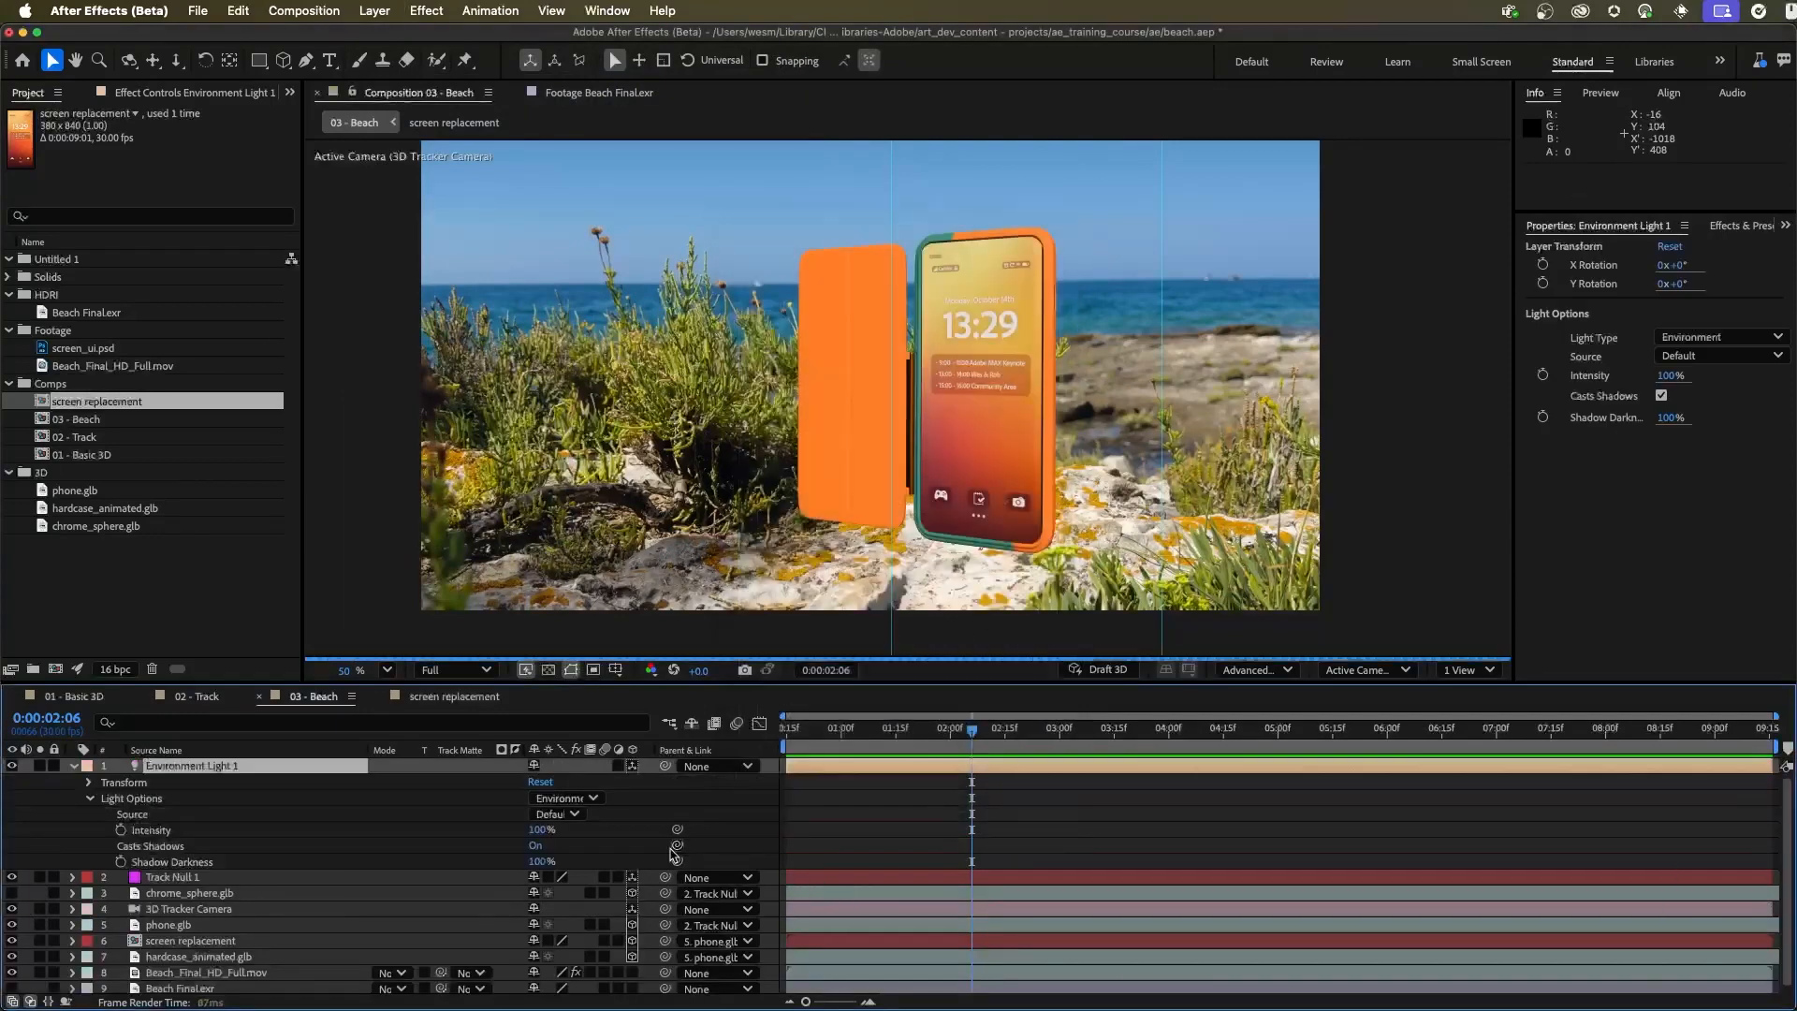
click(73, 766)
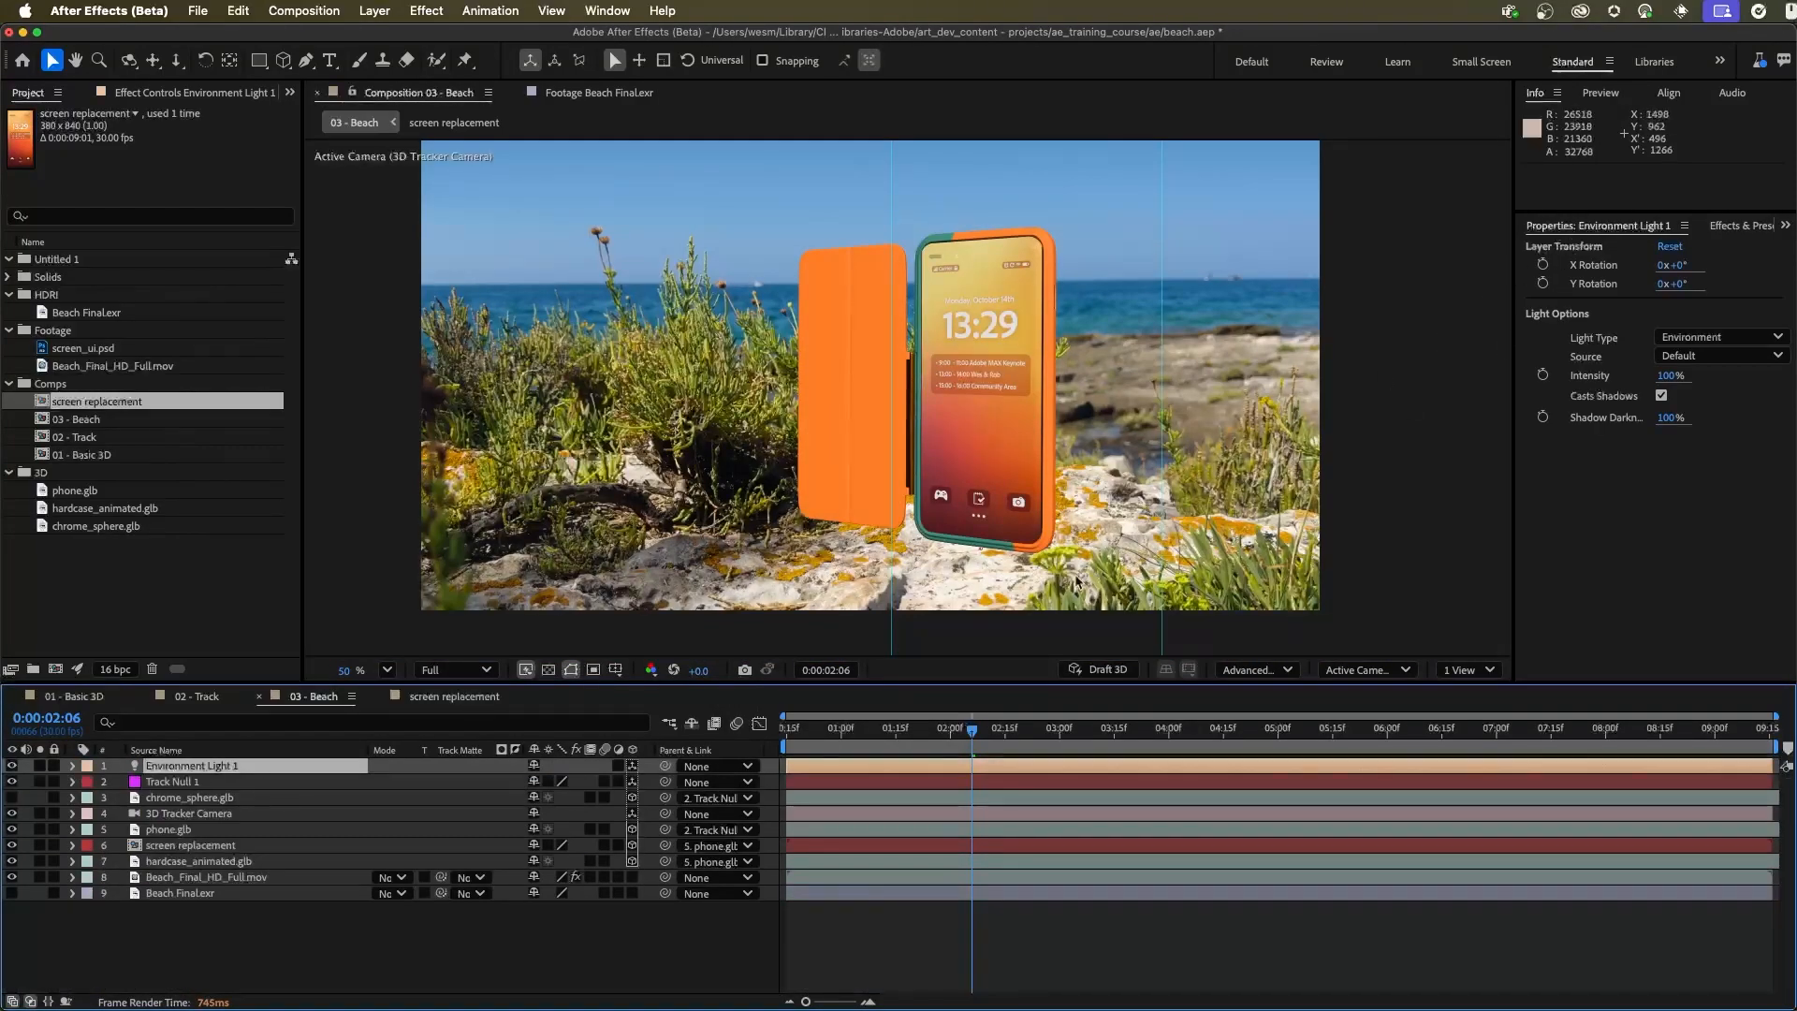
Bring the Beach Final.exr layer to the top of the stack to view it, and return it hidden to the bottom
click(178, 893)
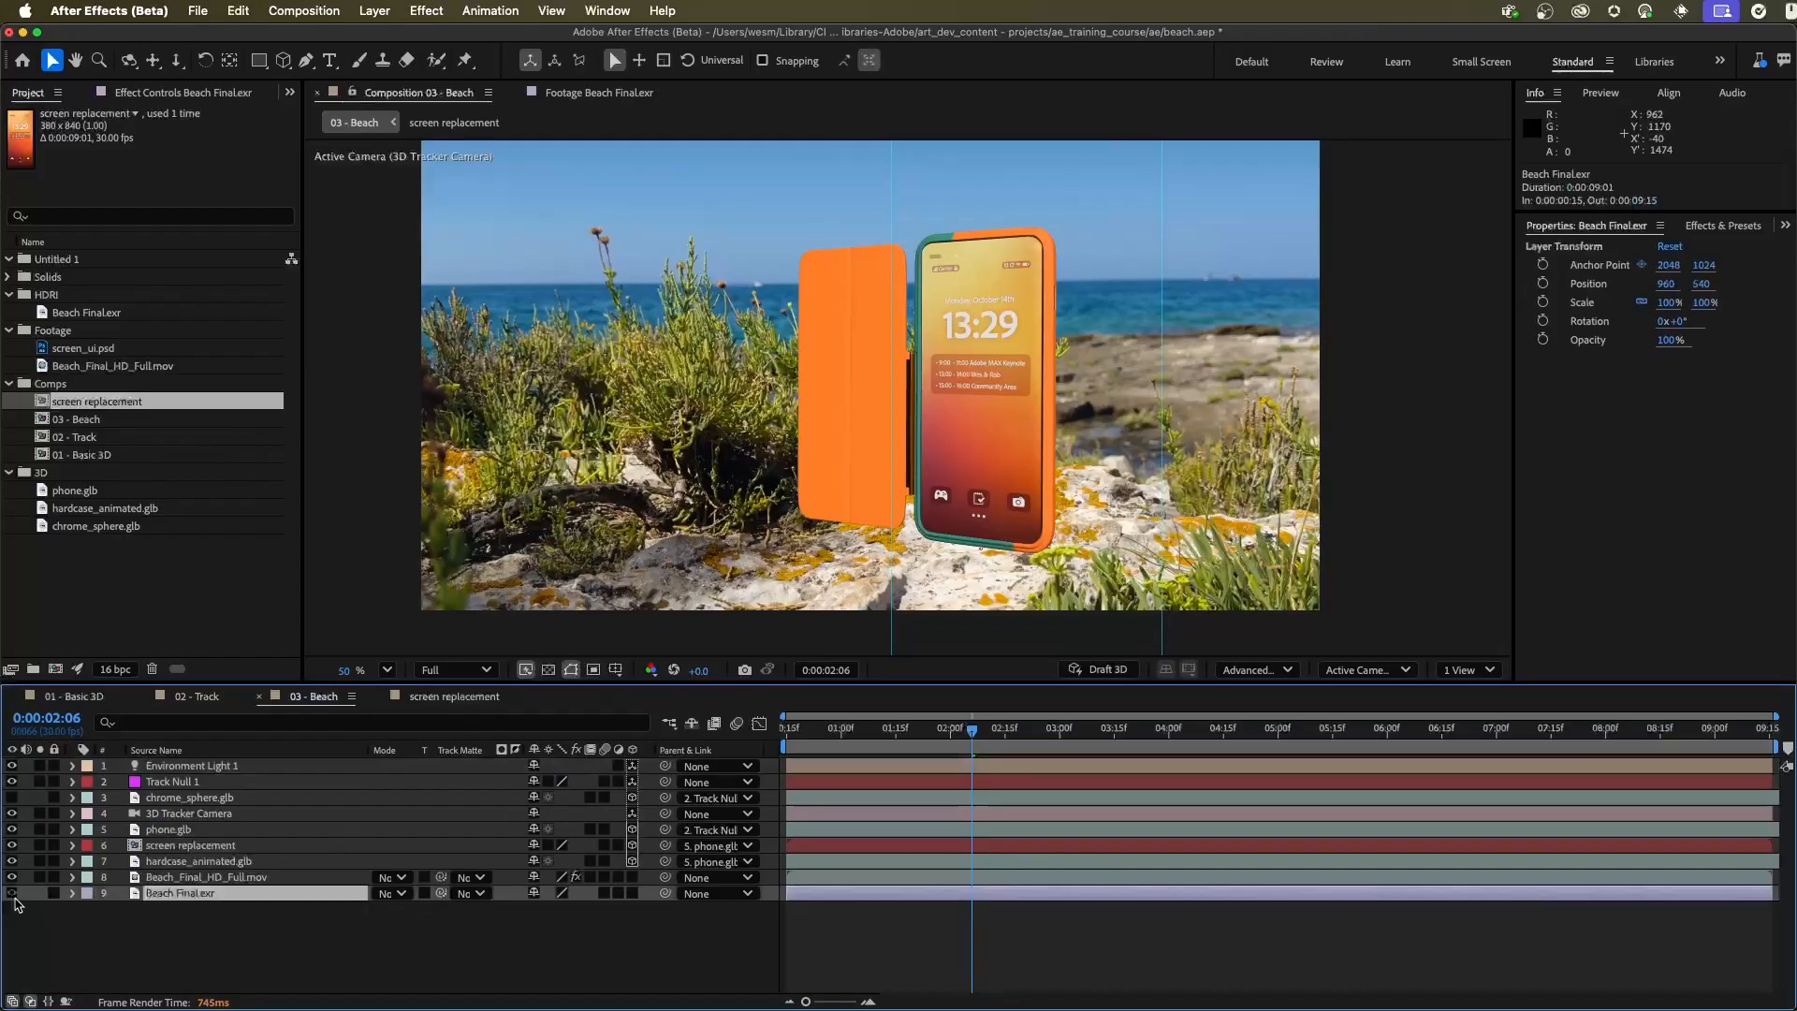
click(12, 893)
drag(204, 896, 221, 760)
click(12, 765)
click(12, 766)
drag(177, 770, 196, 910)
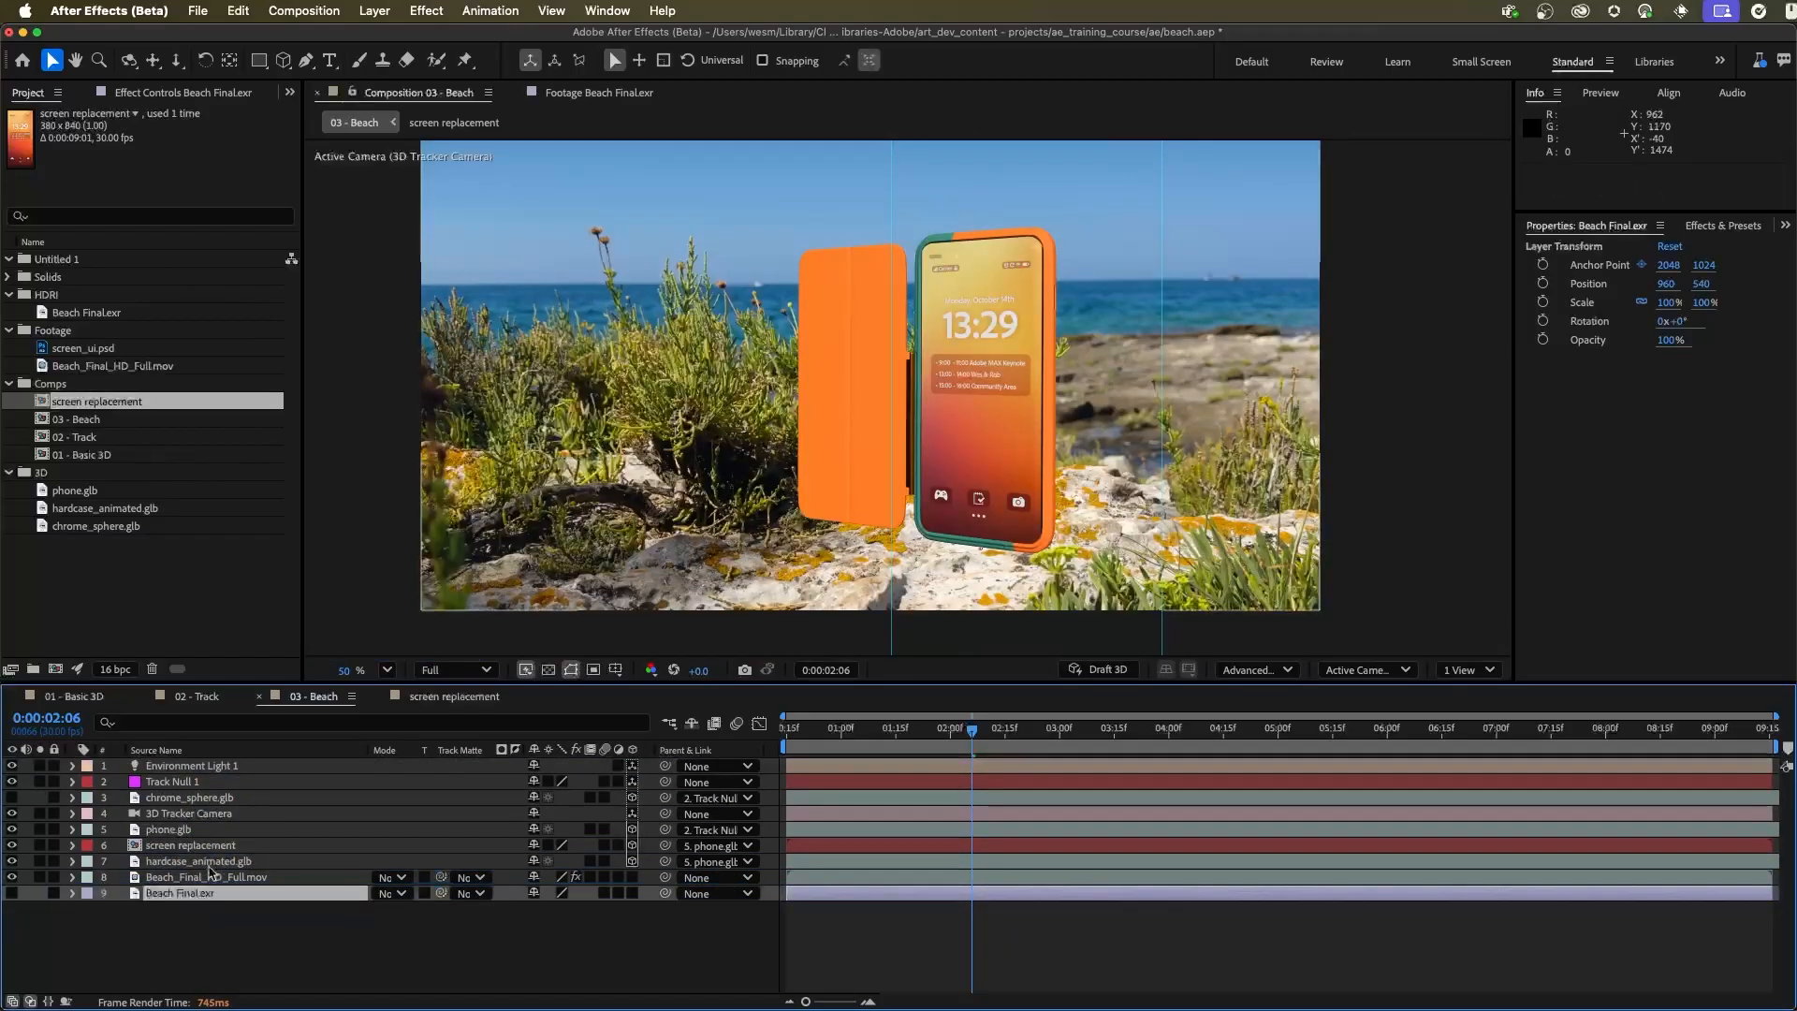
Set the environment light's source to Beach Final.exr
click(221, 767)
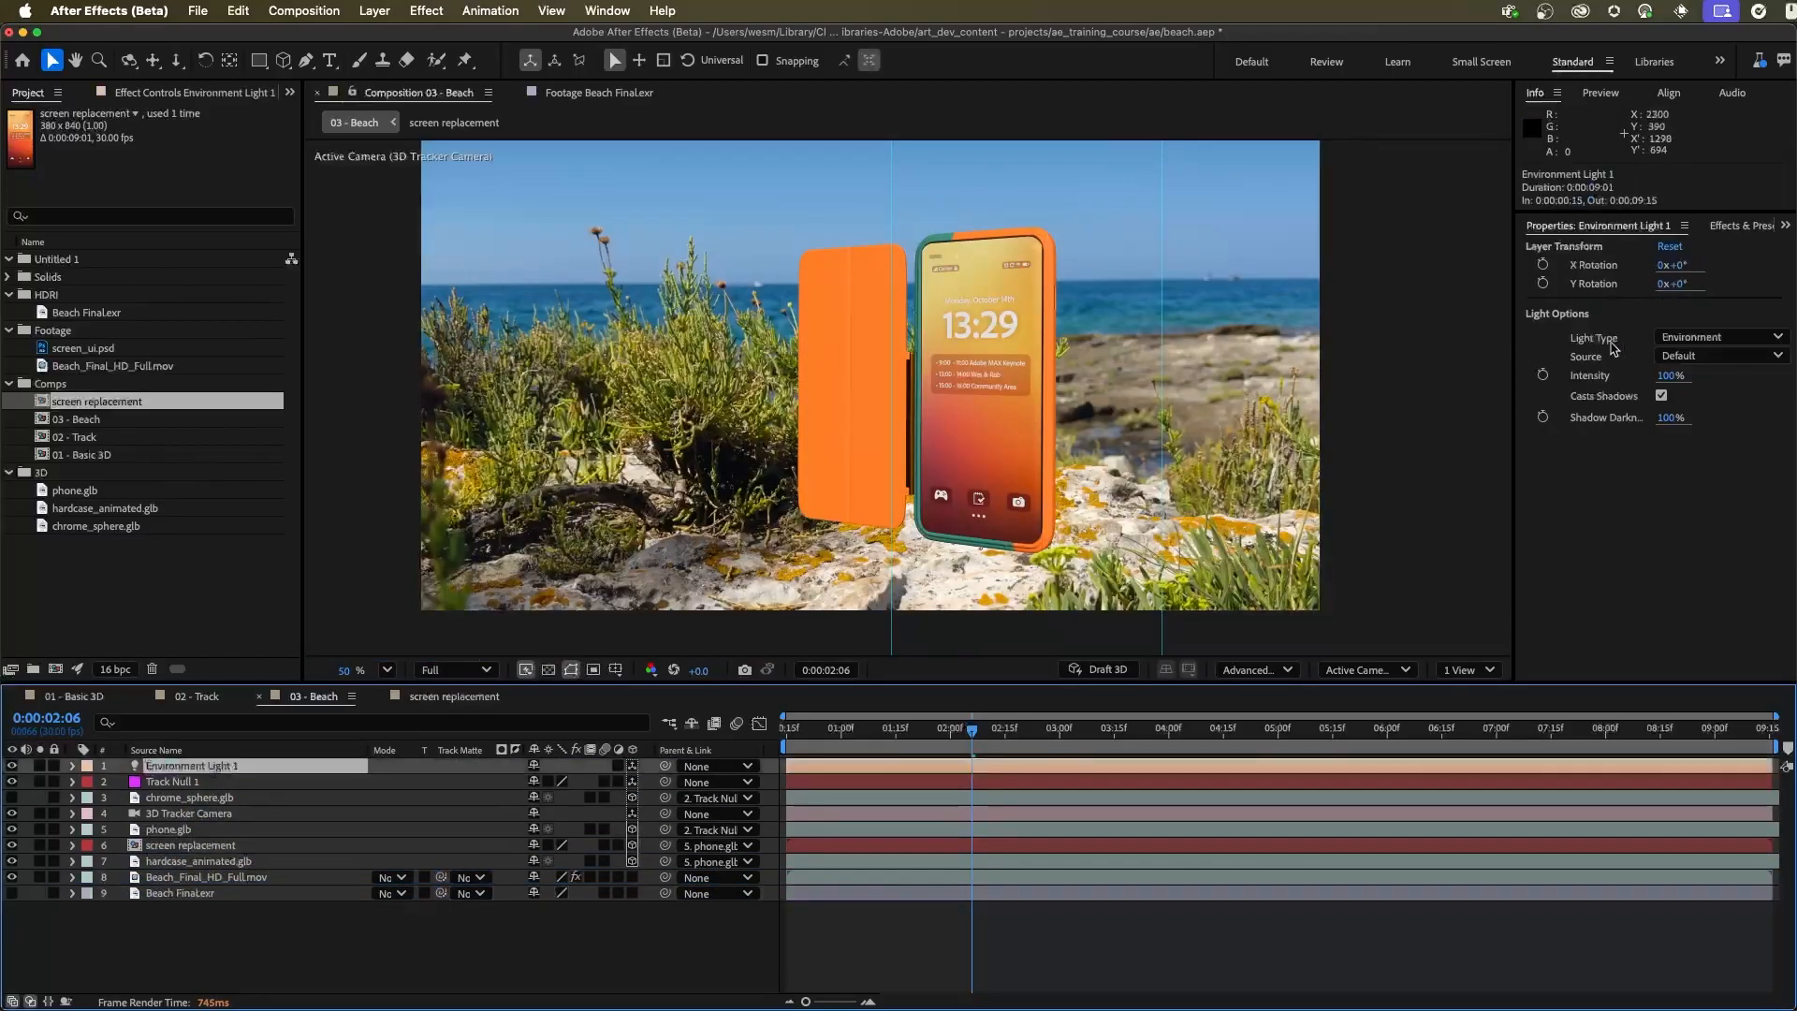
click(1695, 355)
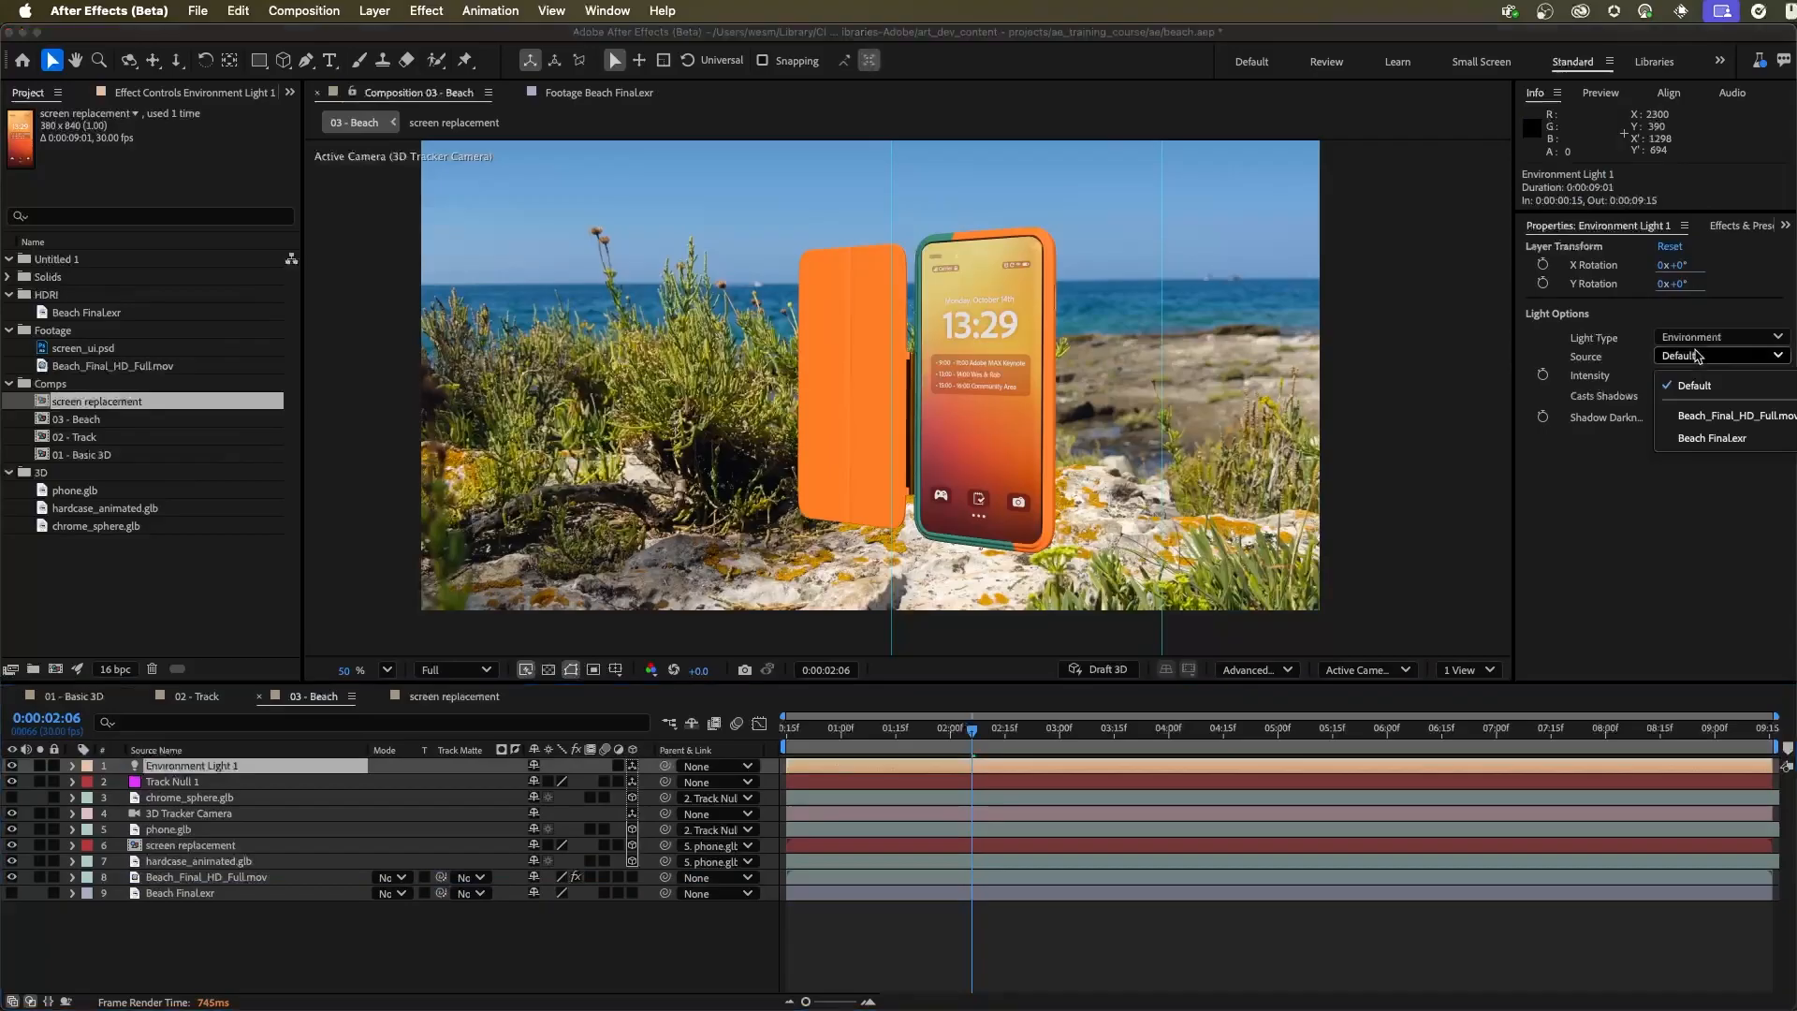
click(1705, 440)
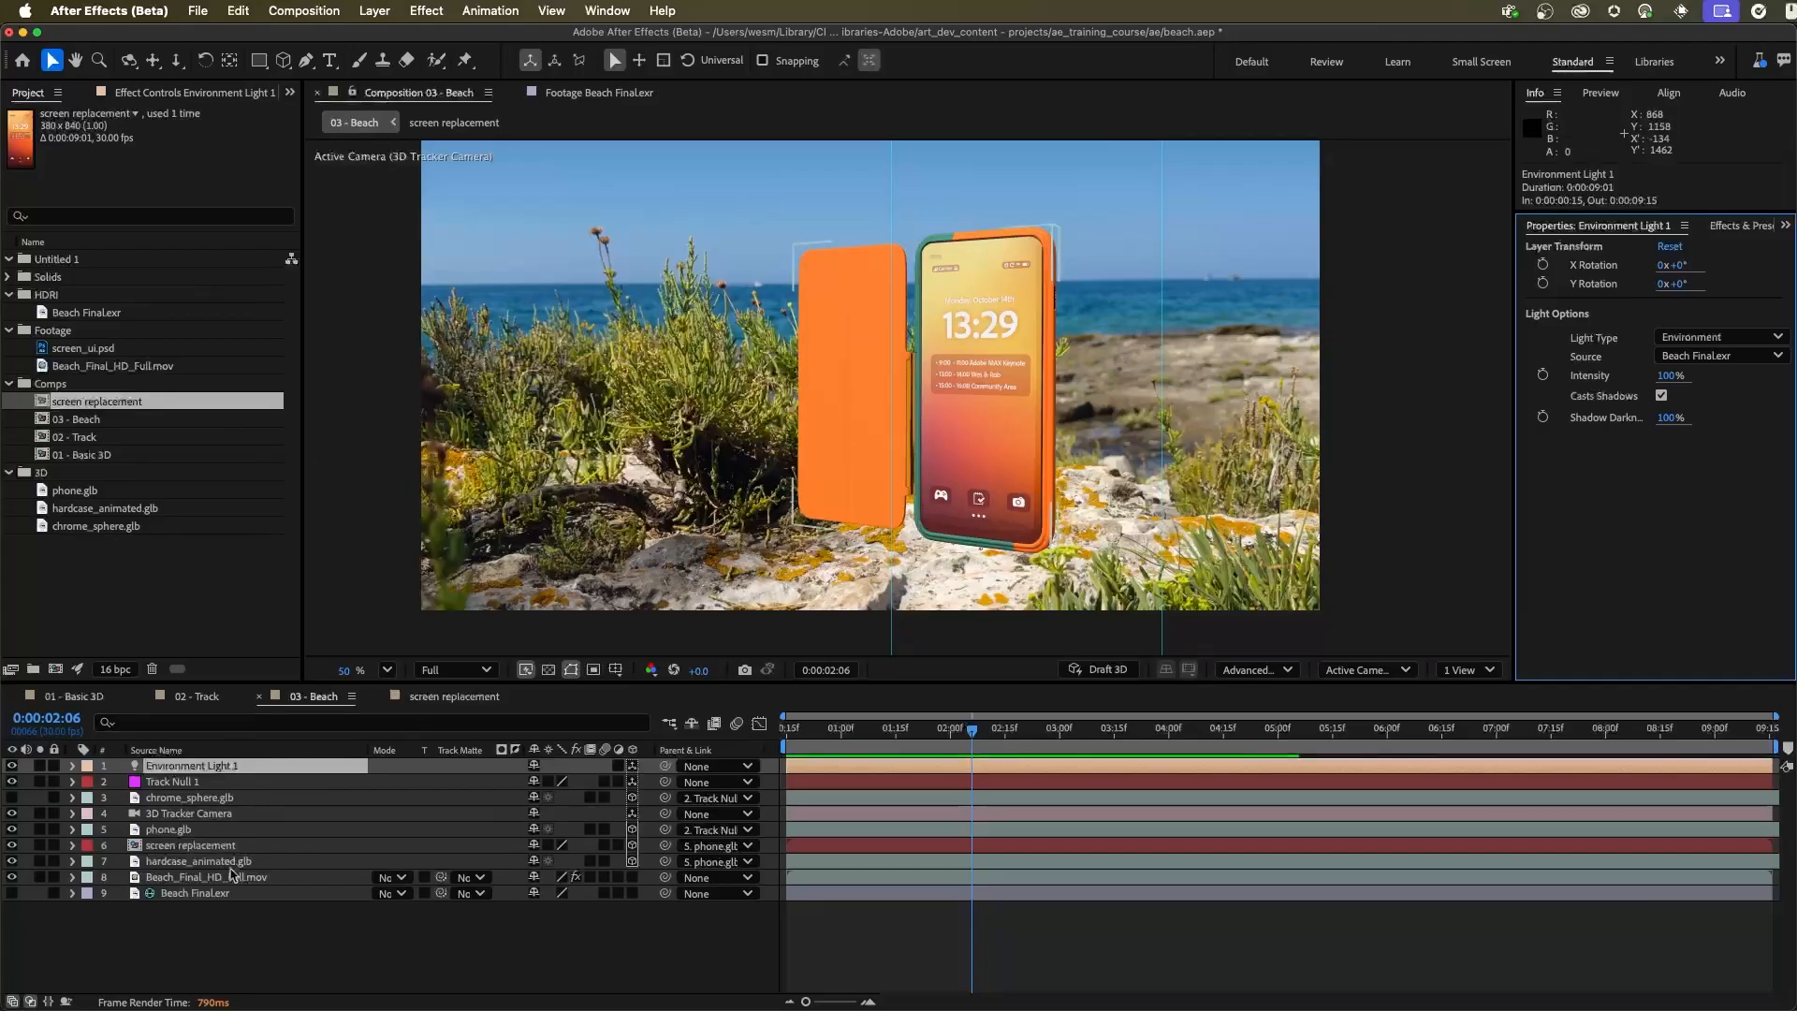
Solo phone.glb and hardcase_animated.glb while fitting the Advanced 3D renderer's shadow casting box to the scene, and unsolo both layers
click(40, 829)
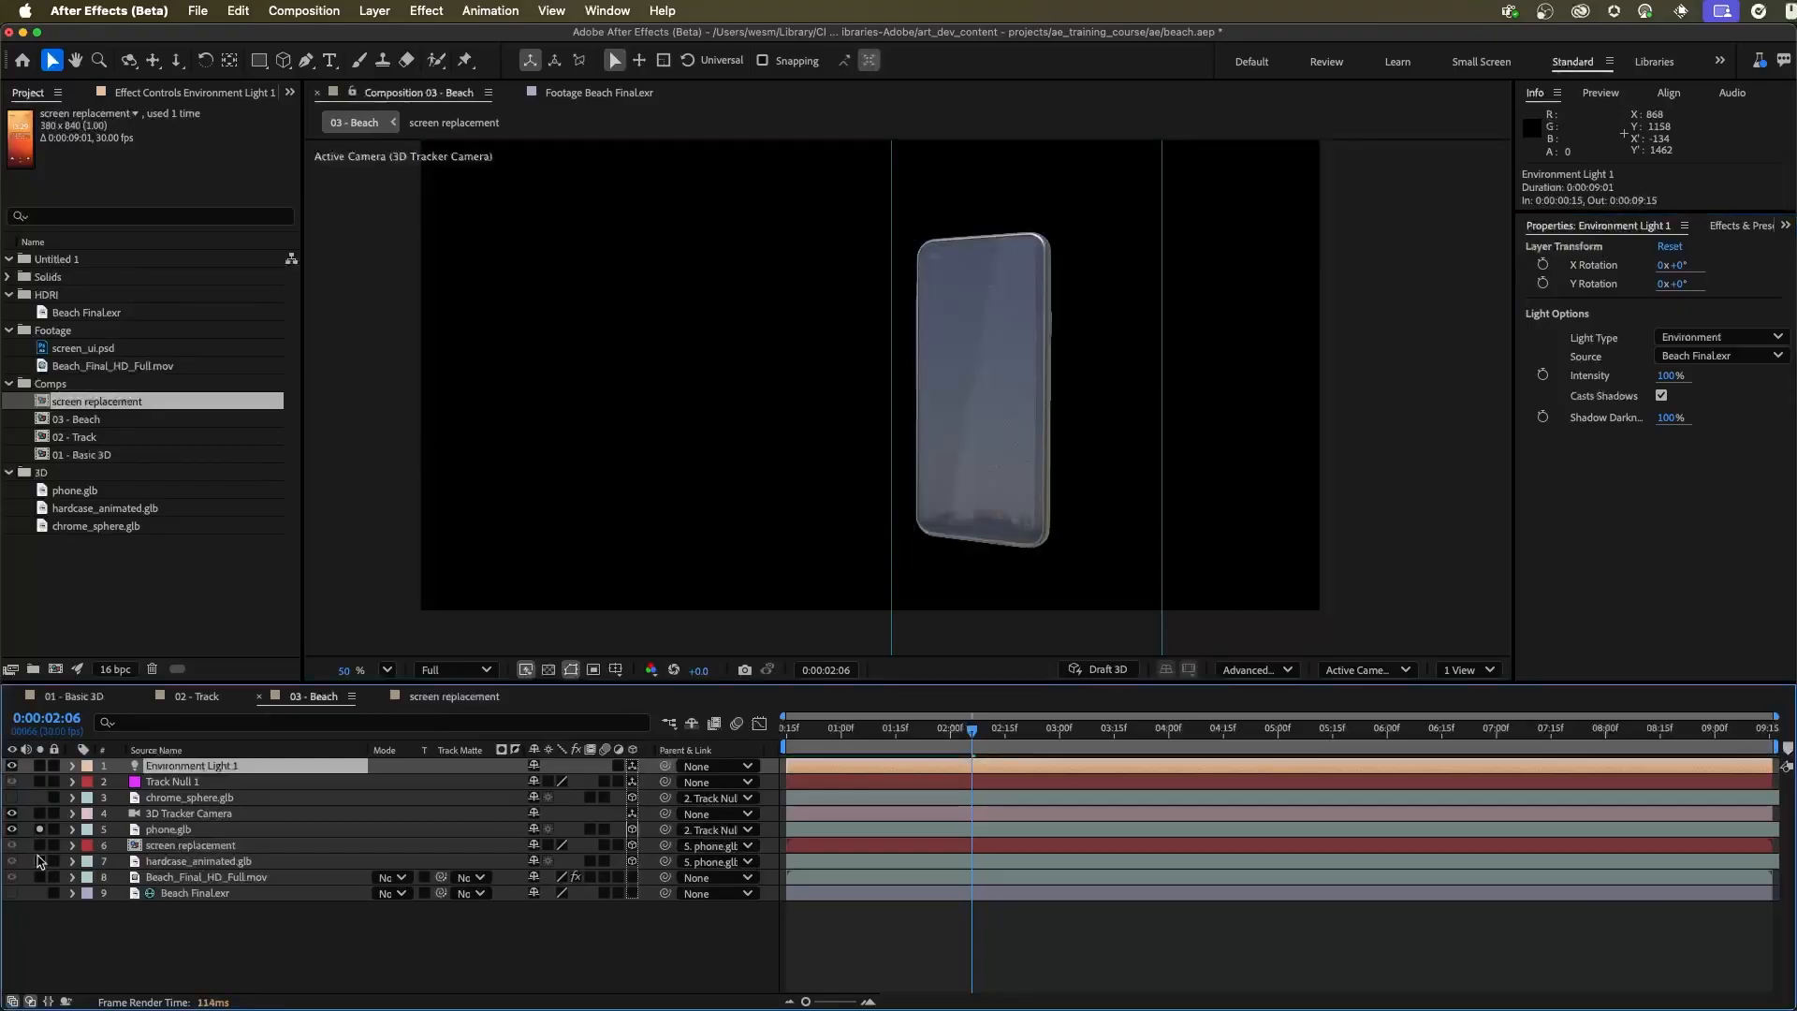
click(39, 860)
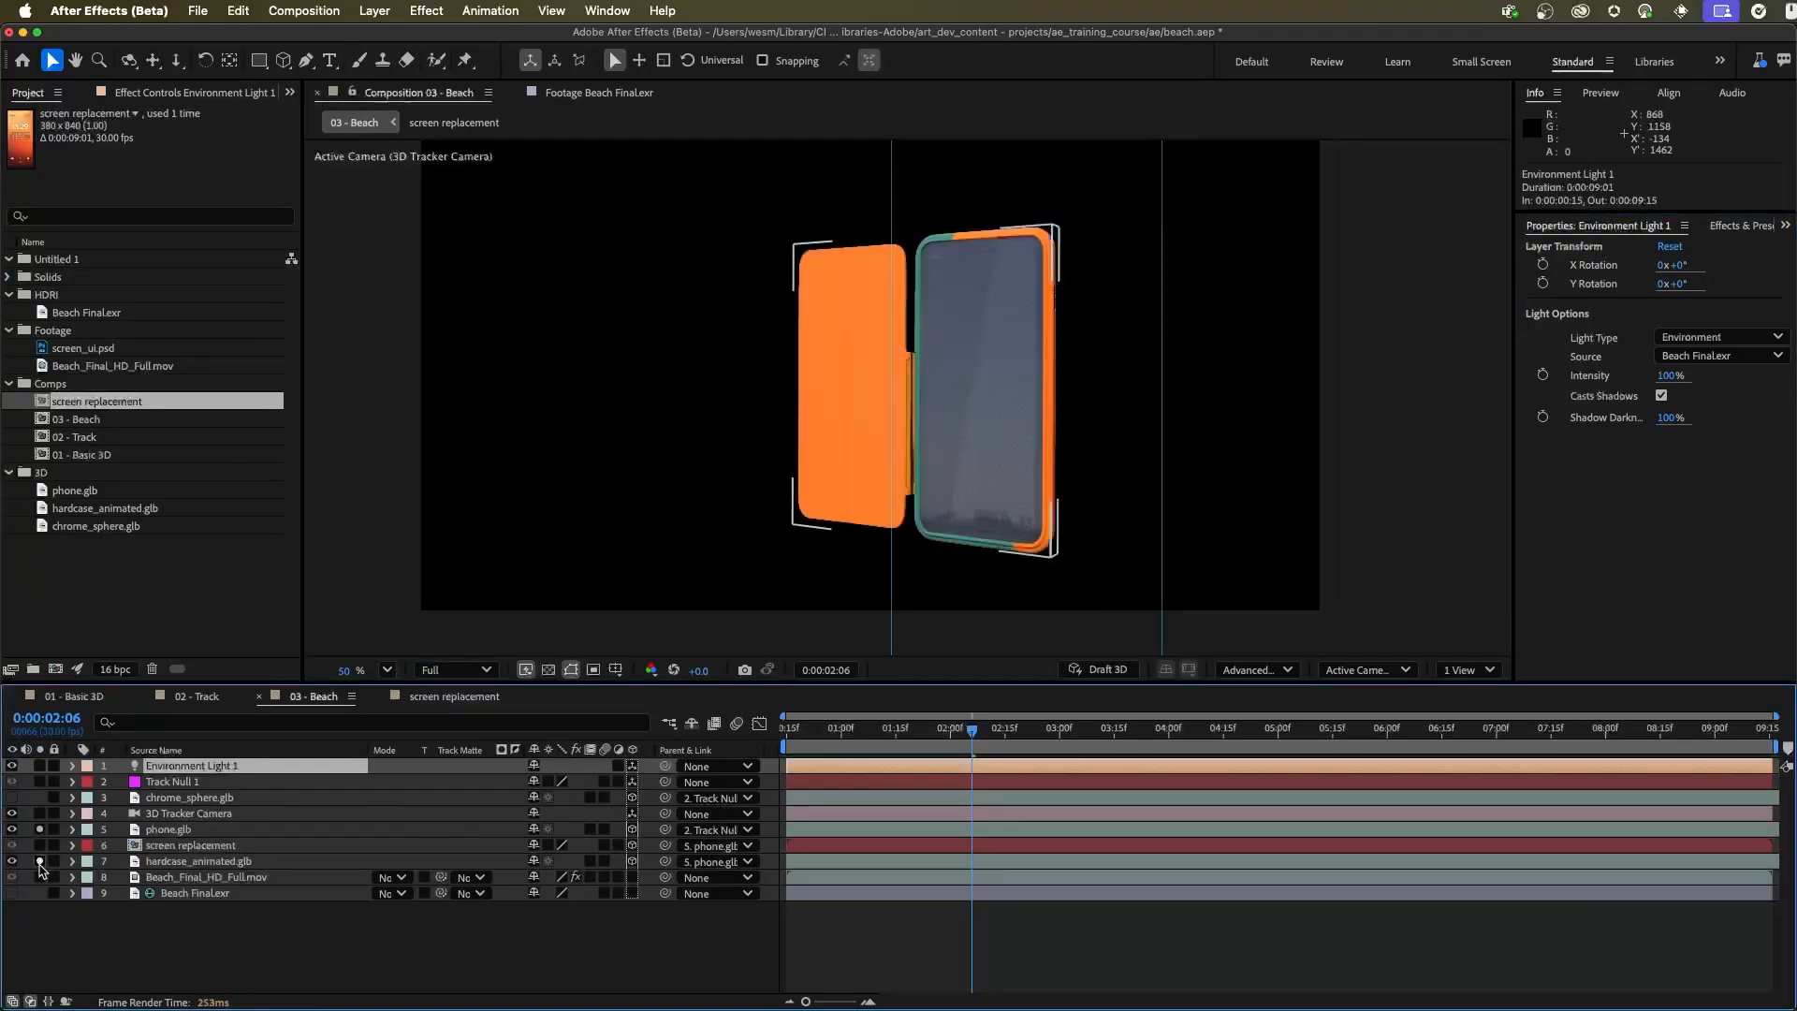
click(1254, 670)
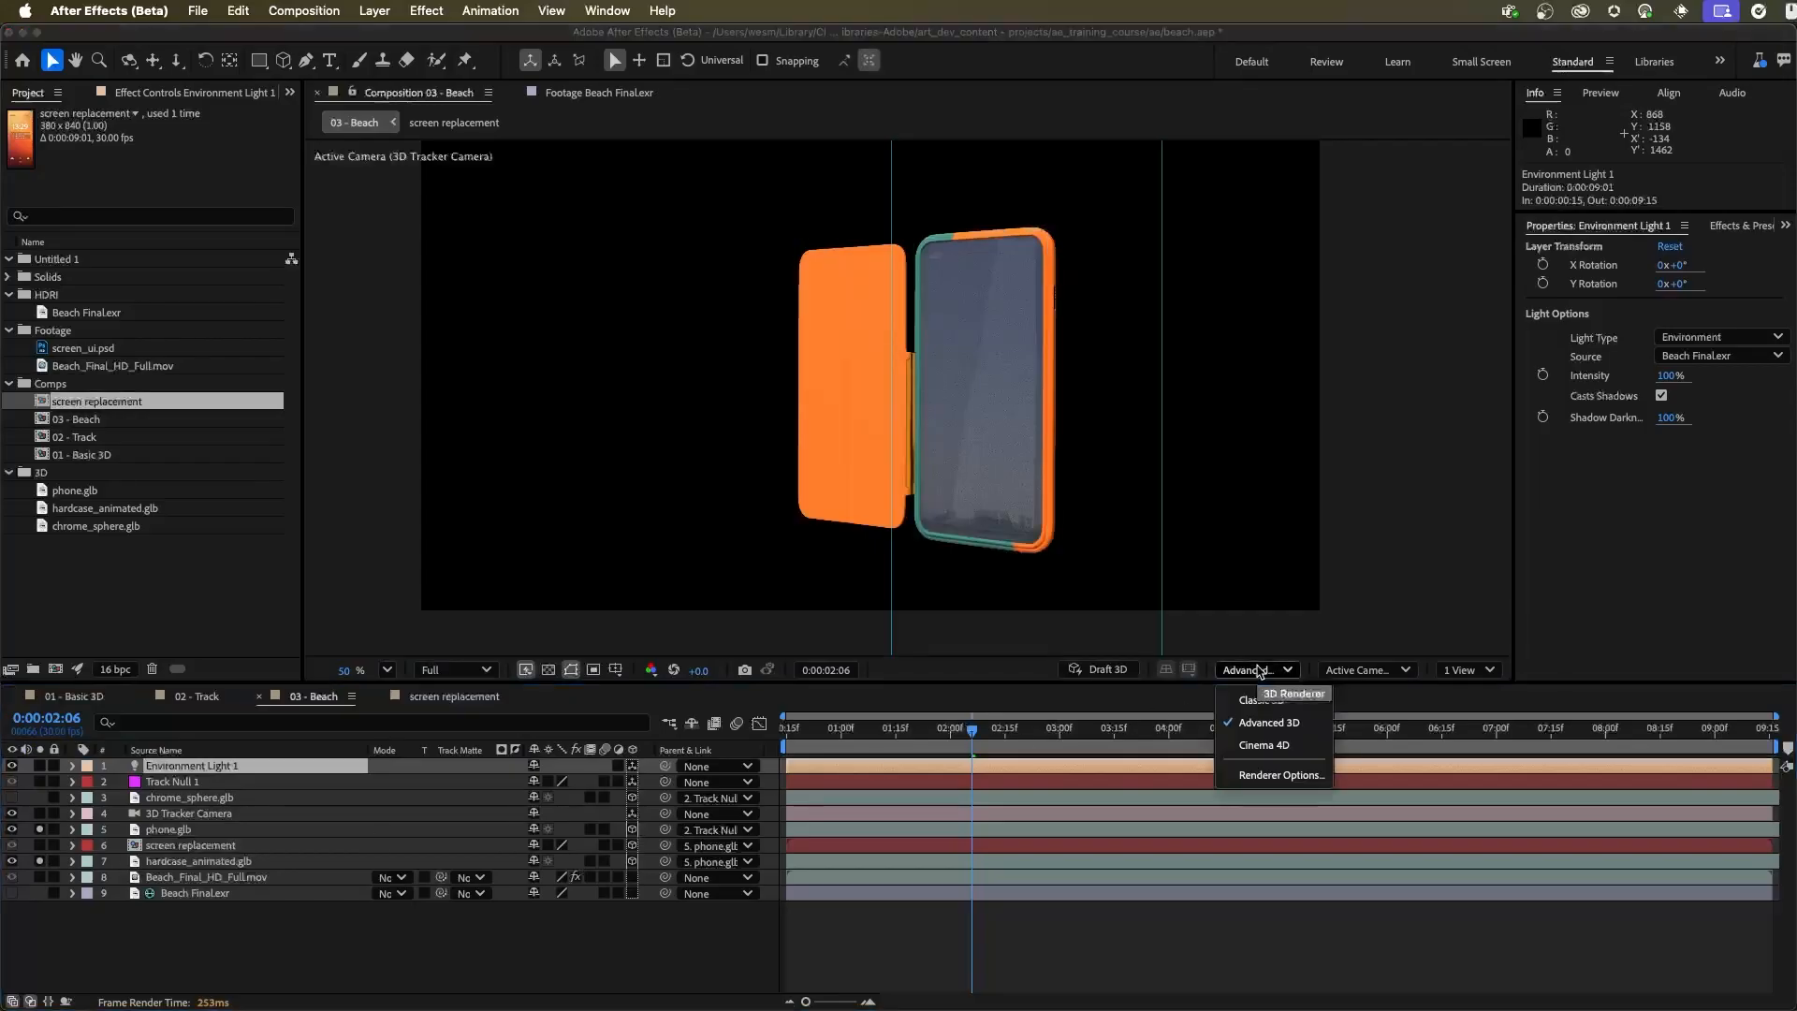
click(1254, 670)
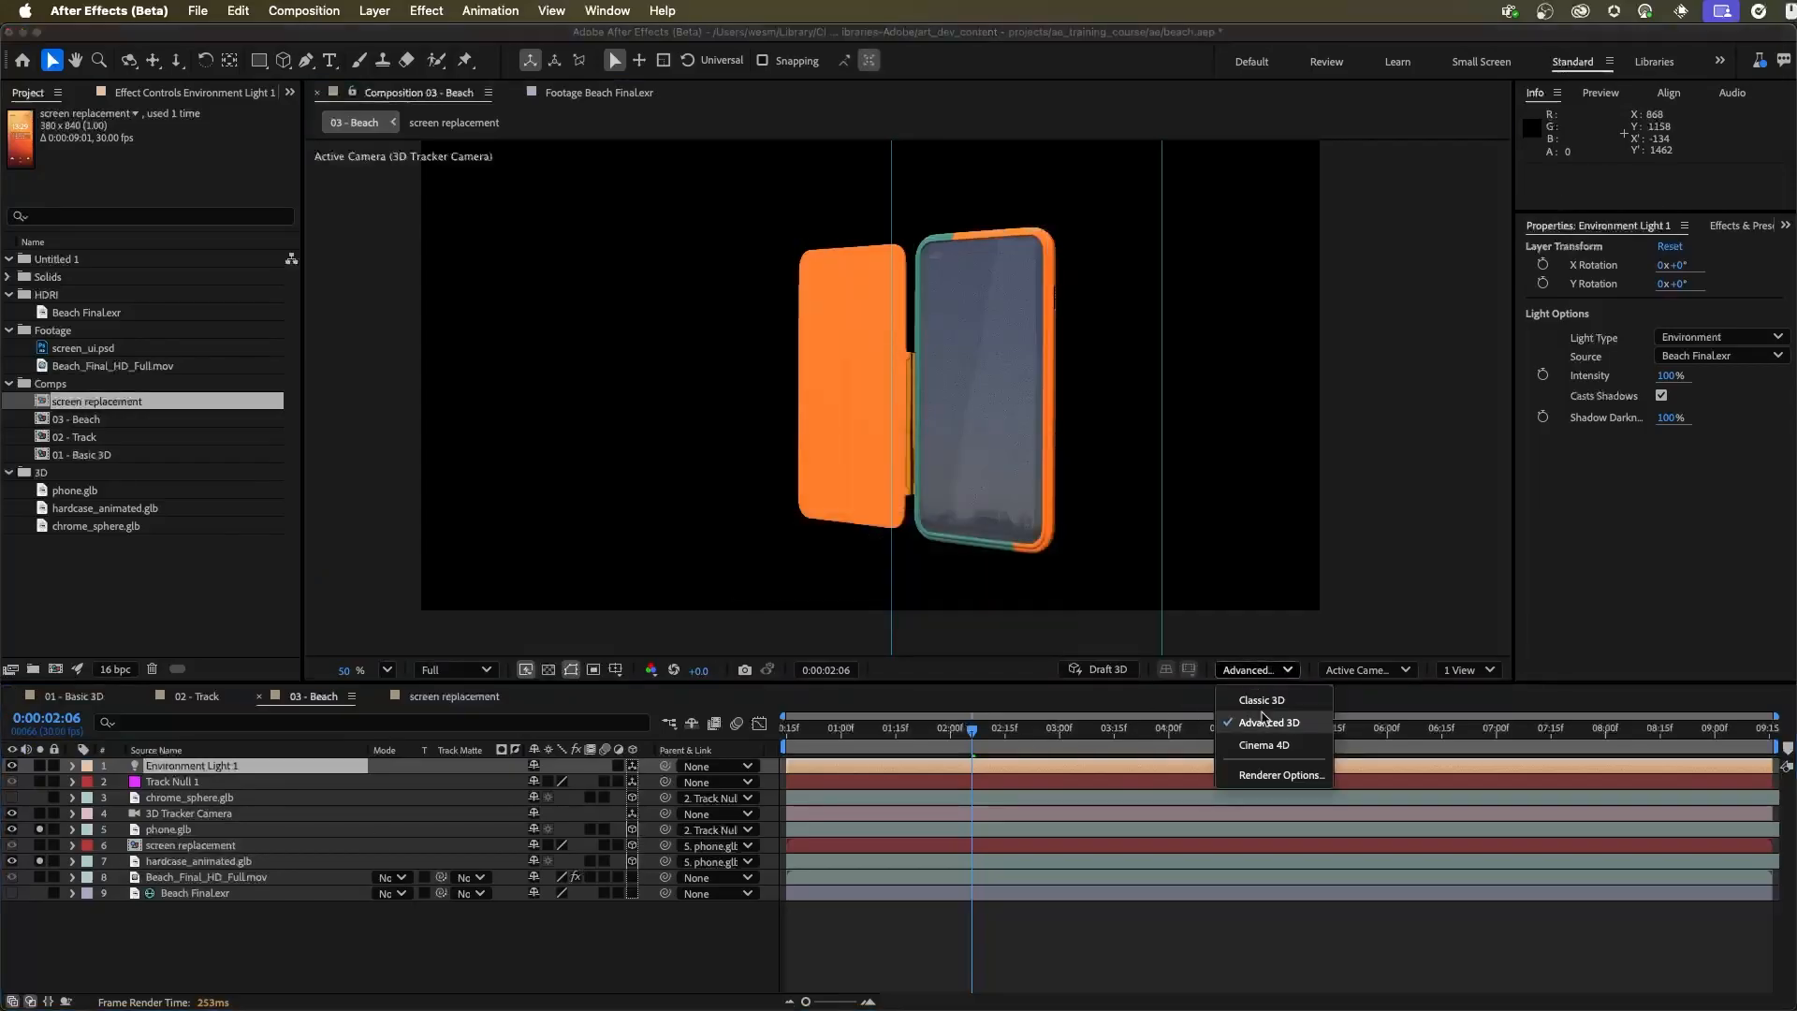
click(1269, 775)
drag(962, 466, 452, 294)
click(512, 417)
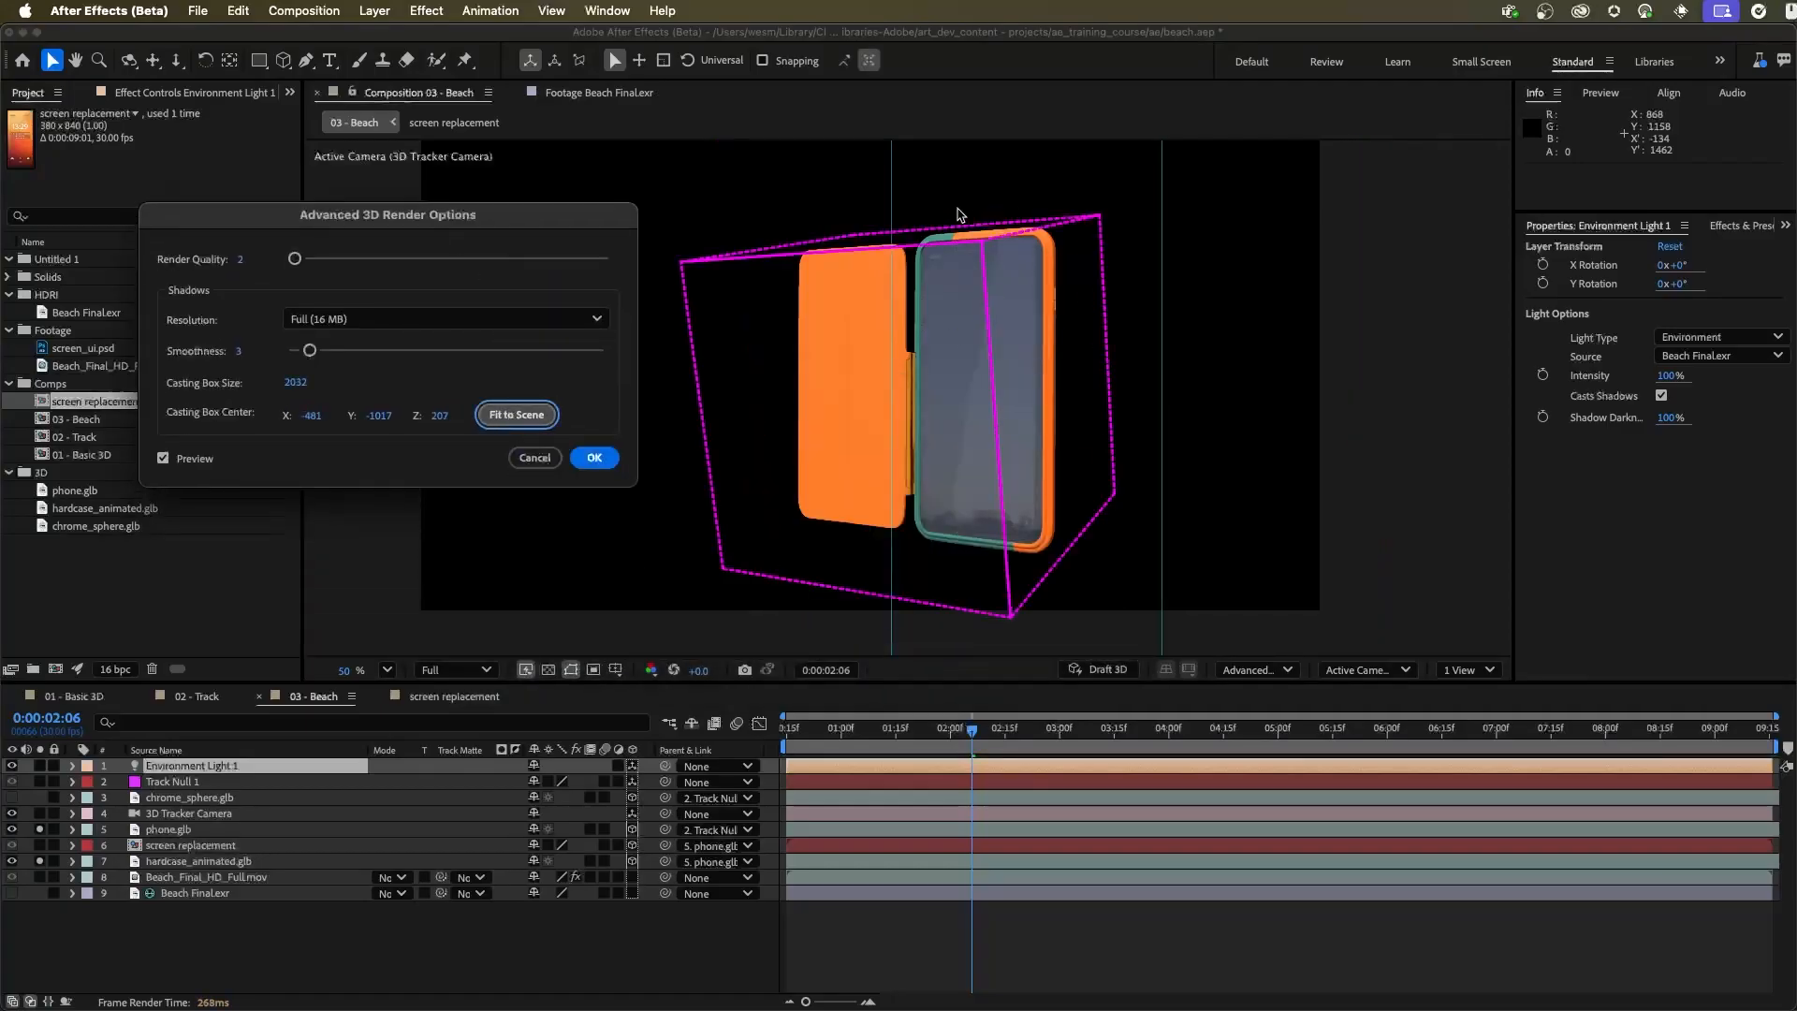
click(585, 459)
click(39, 860)
click(40, 830)
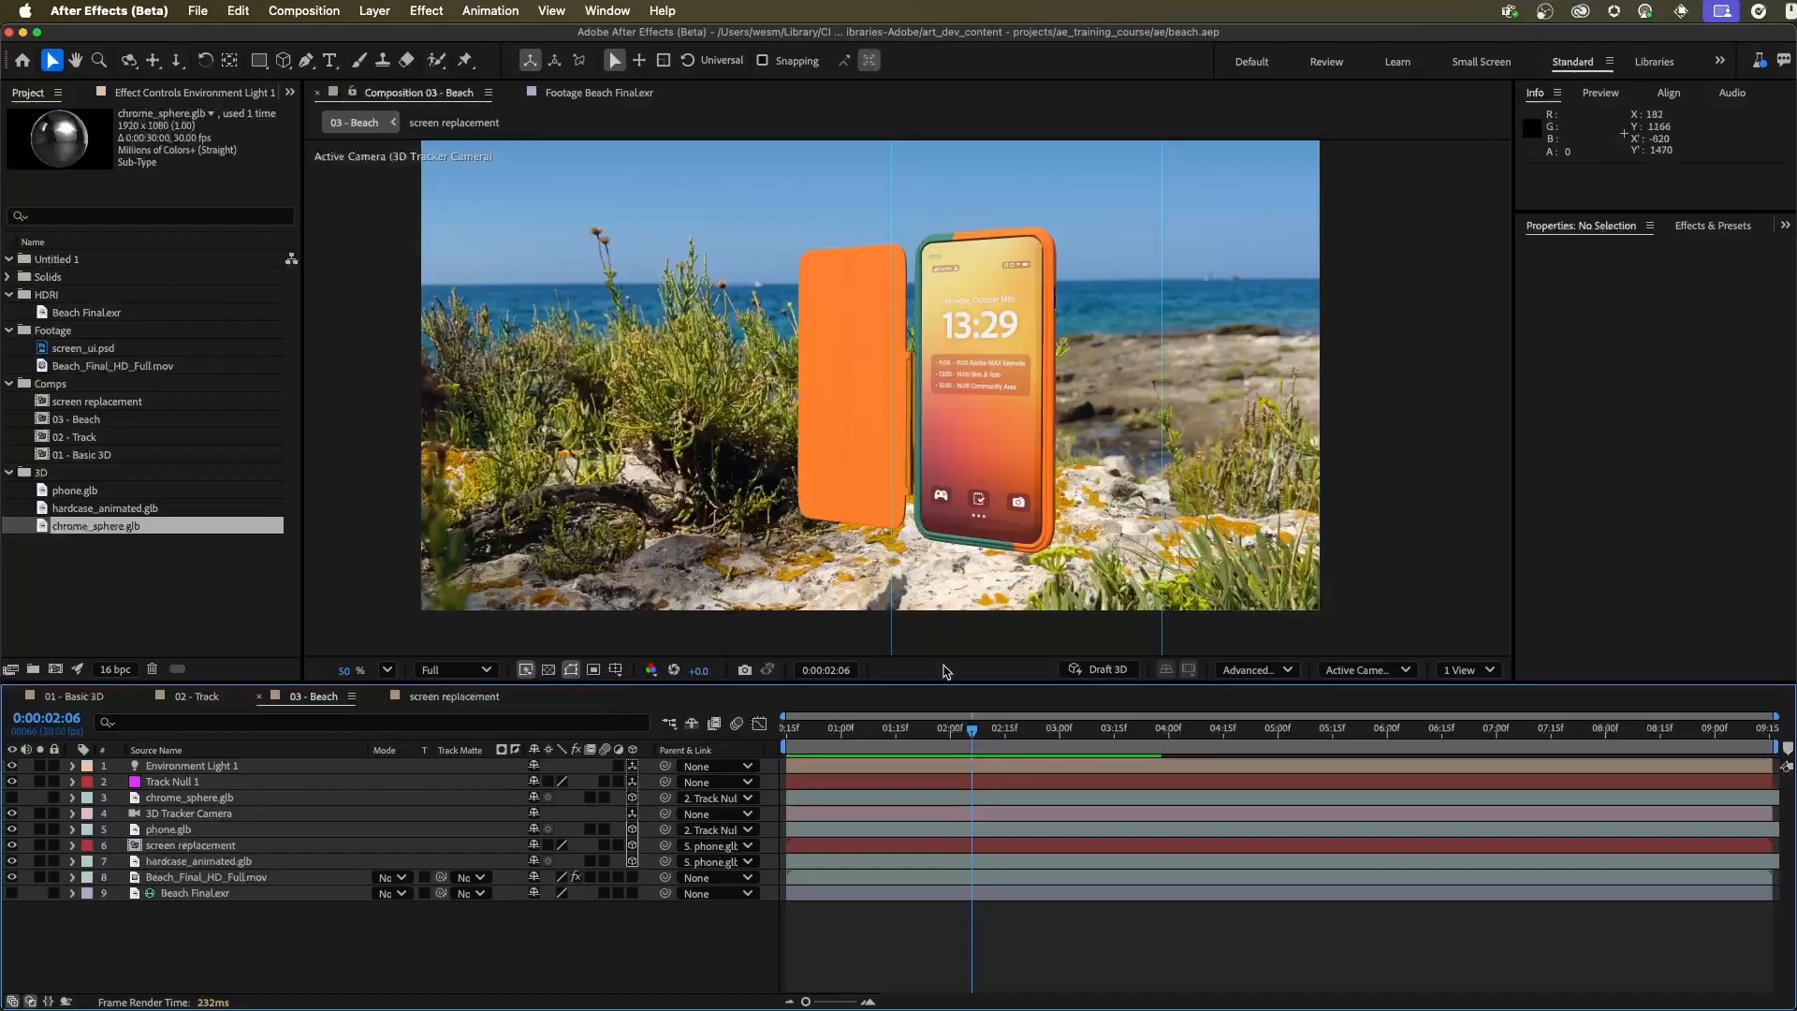
Create a 1920 x 1080 mid-grey solid (7F7F7F) named shadowcatcher
click(374, 10)
mouse_move(403, 39)
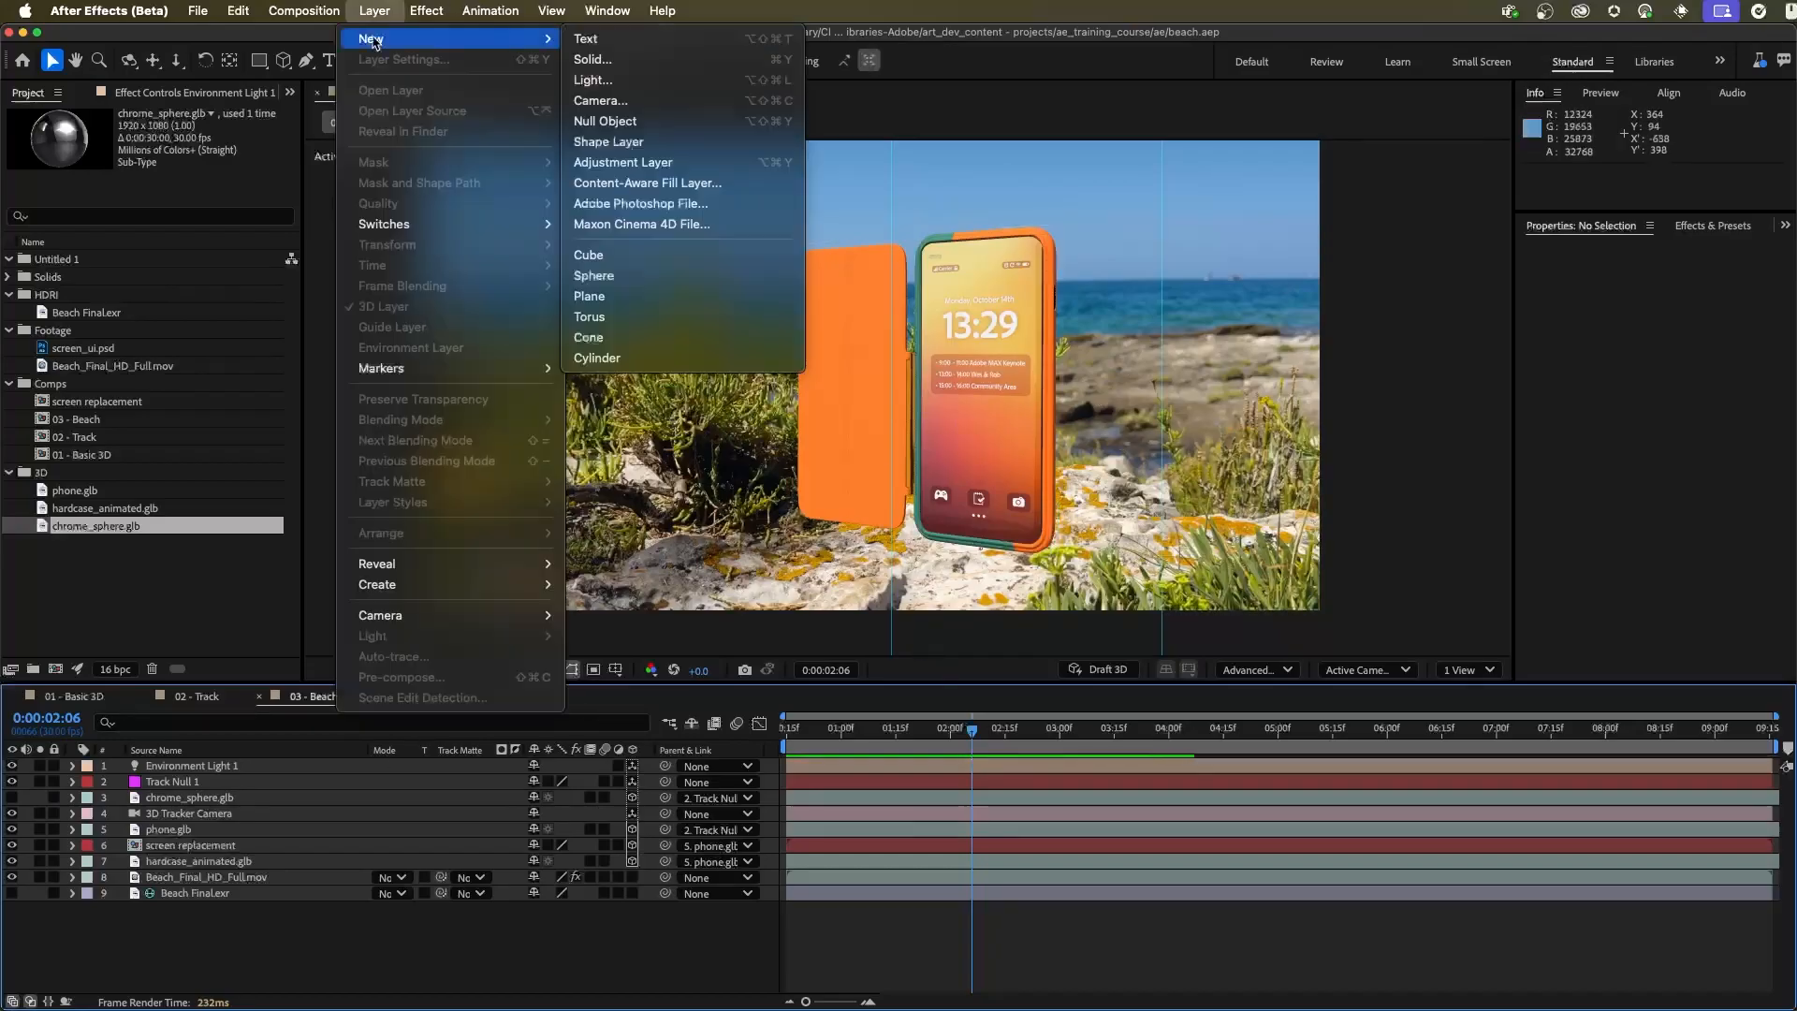
click(643, 59)
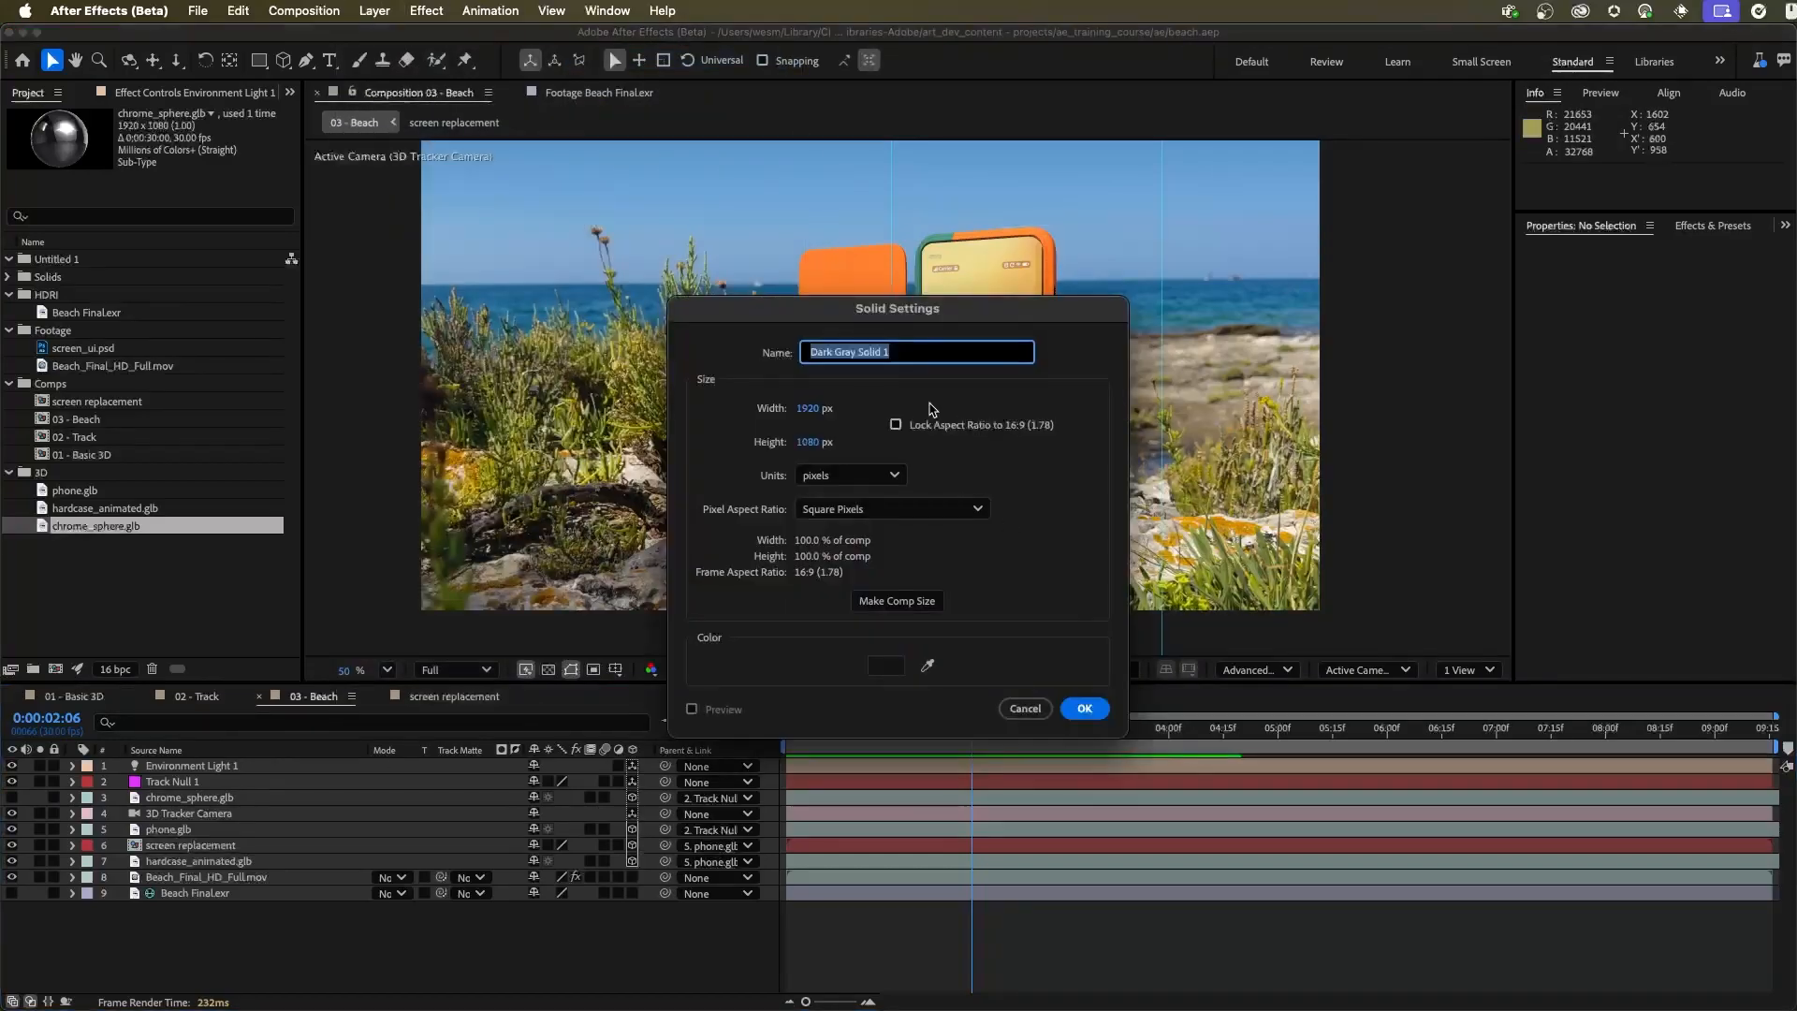
text(shadowcatcher)
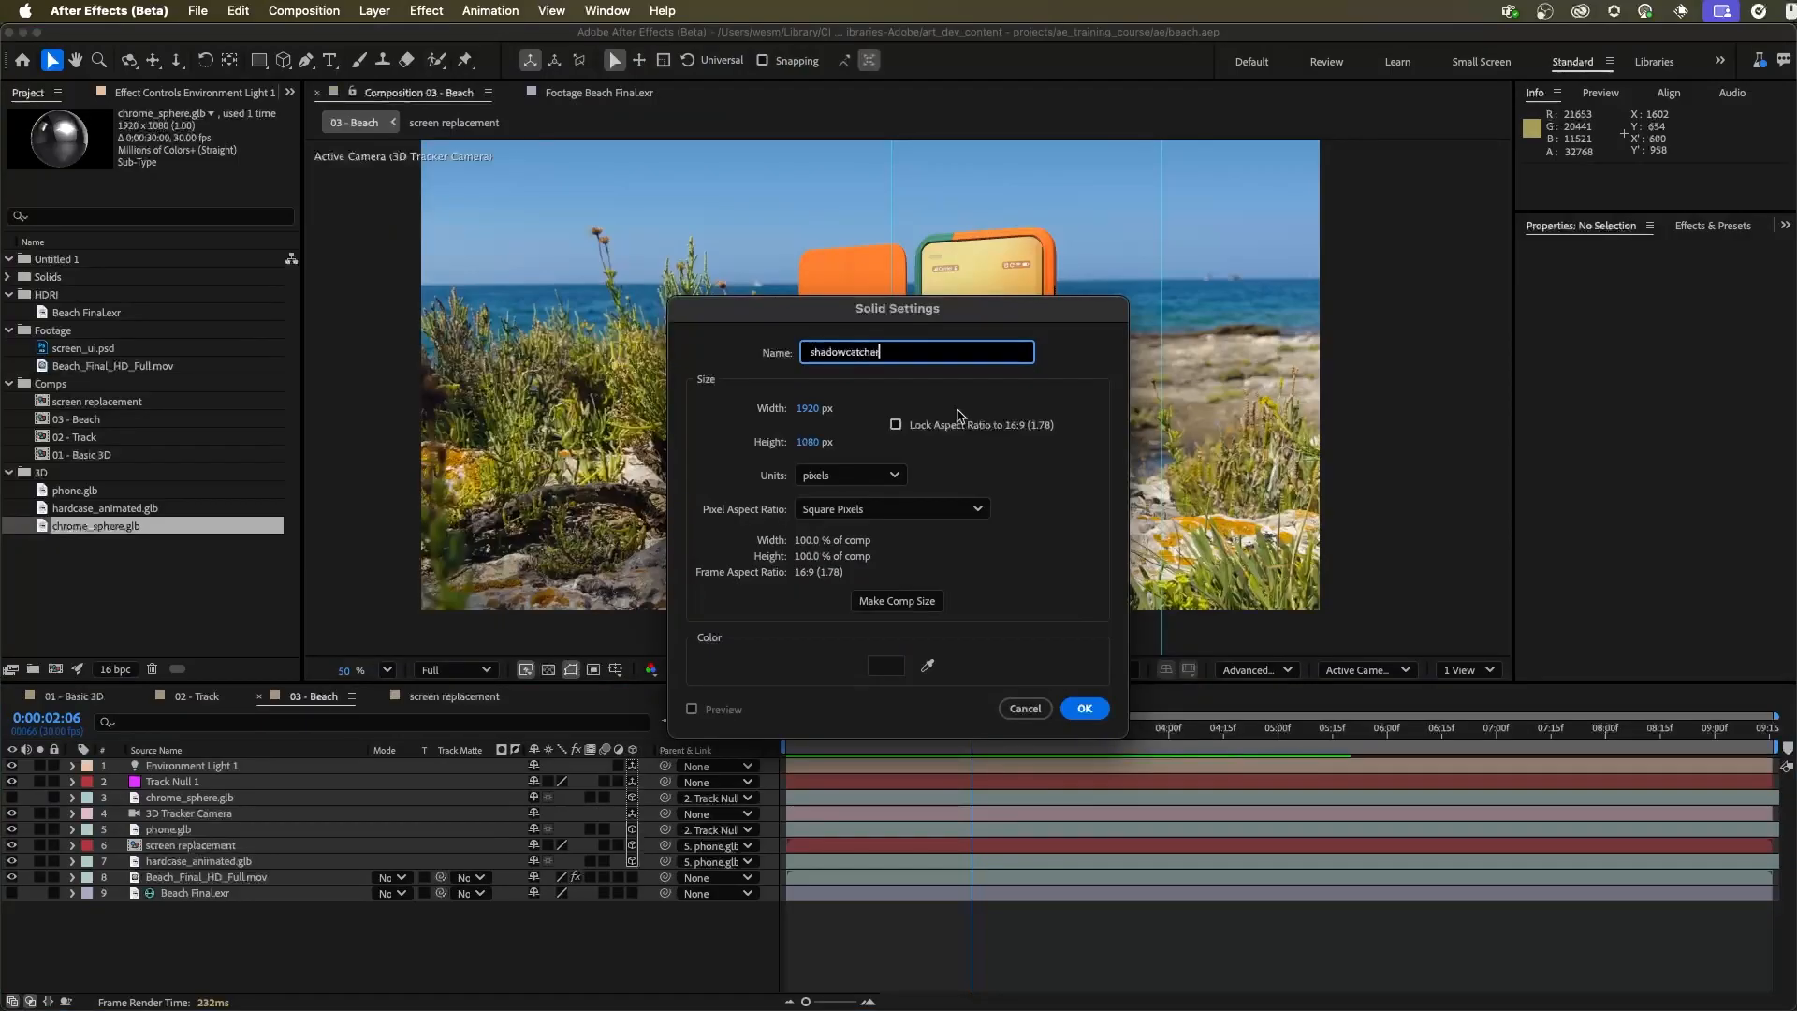
click(886, 666)
mouse_move(748, 553)
mouse_down()
mouse_move(649, 523)
mouse_move(647, 560)
mouse_move(615, 530)
mouse_up()
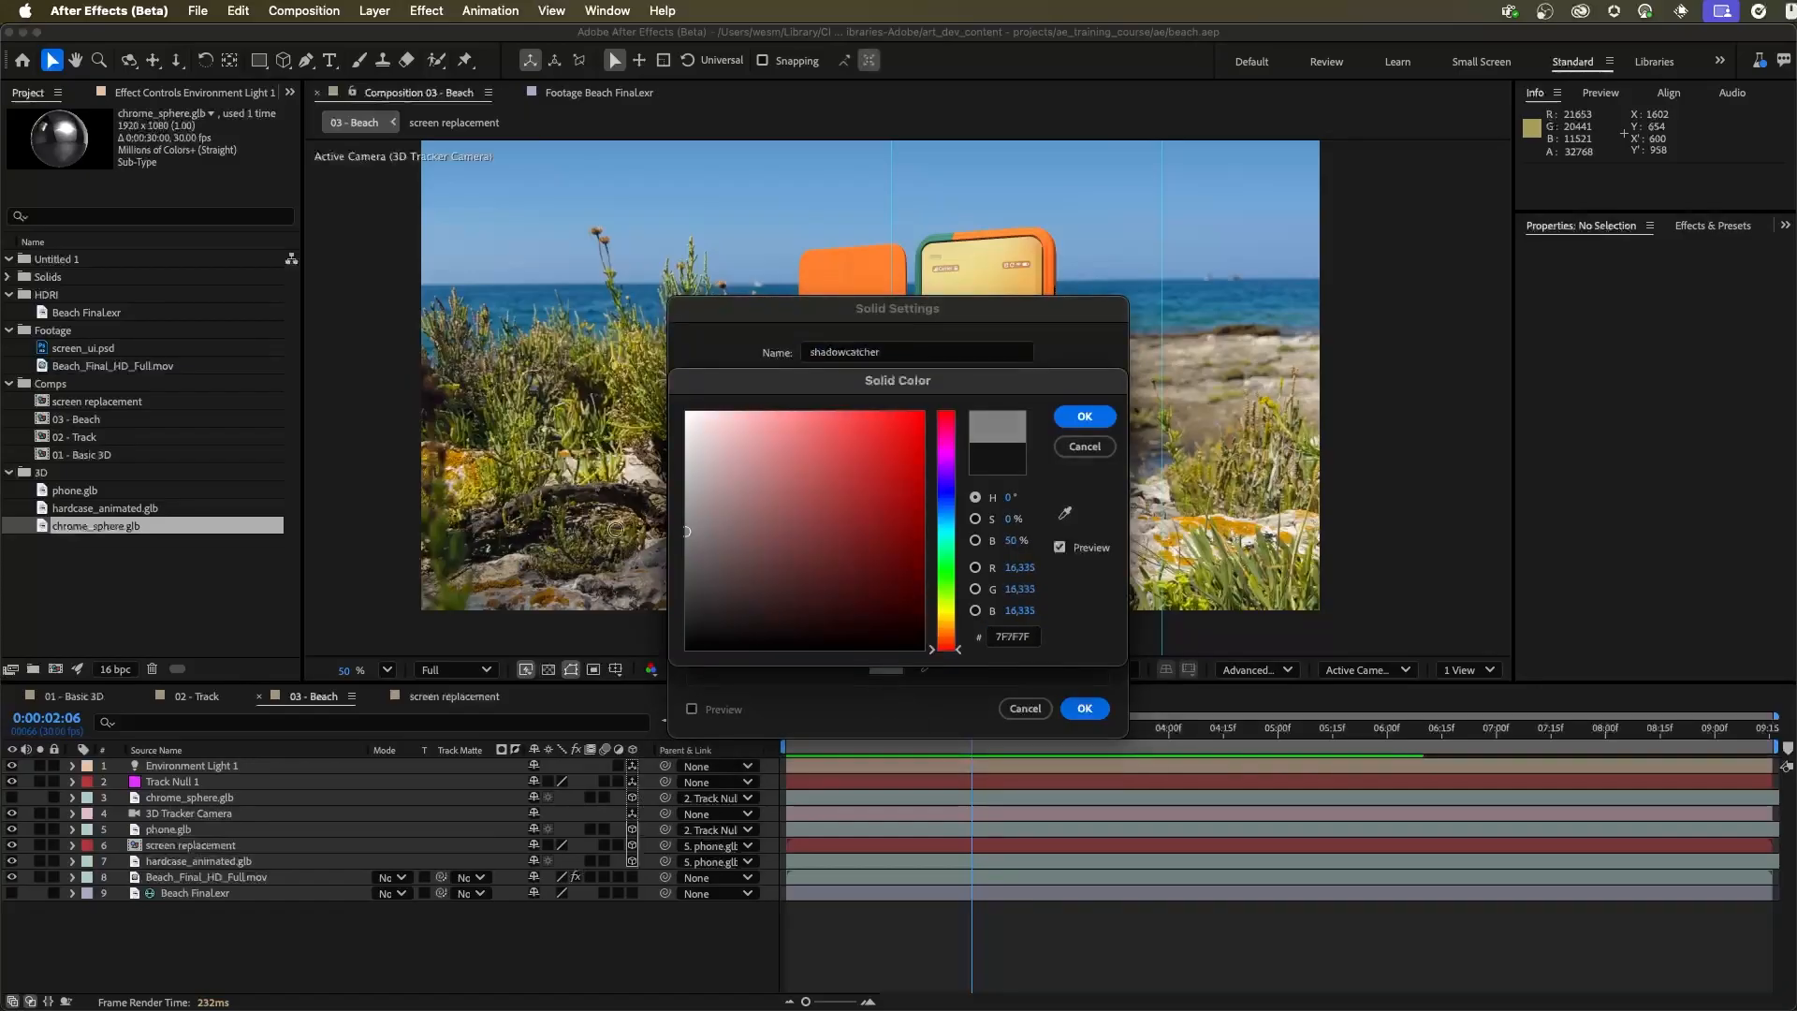
click(1085, 415)
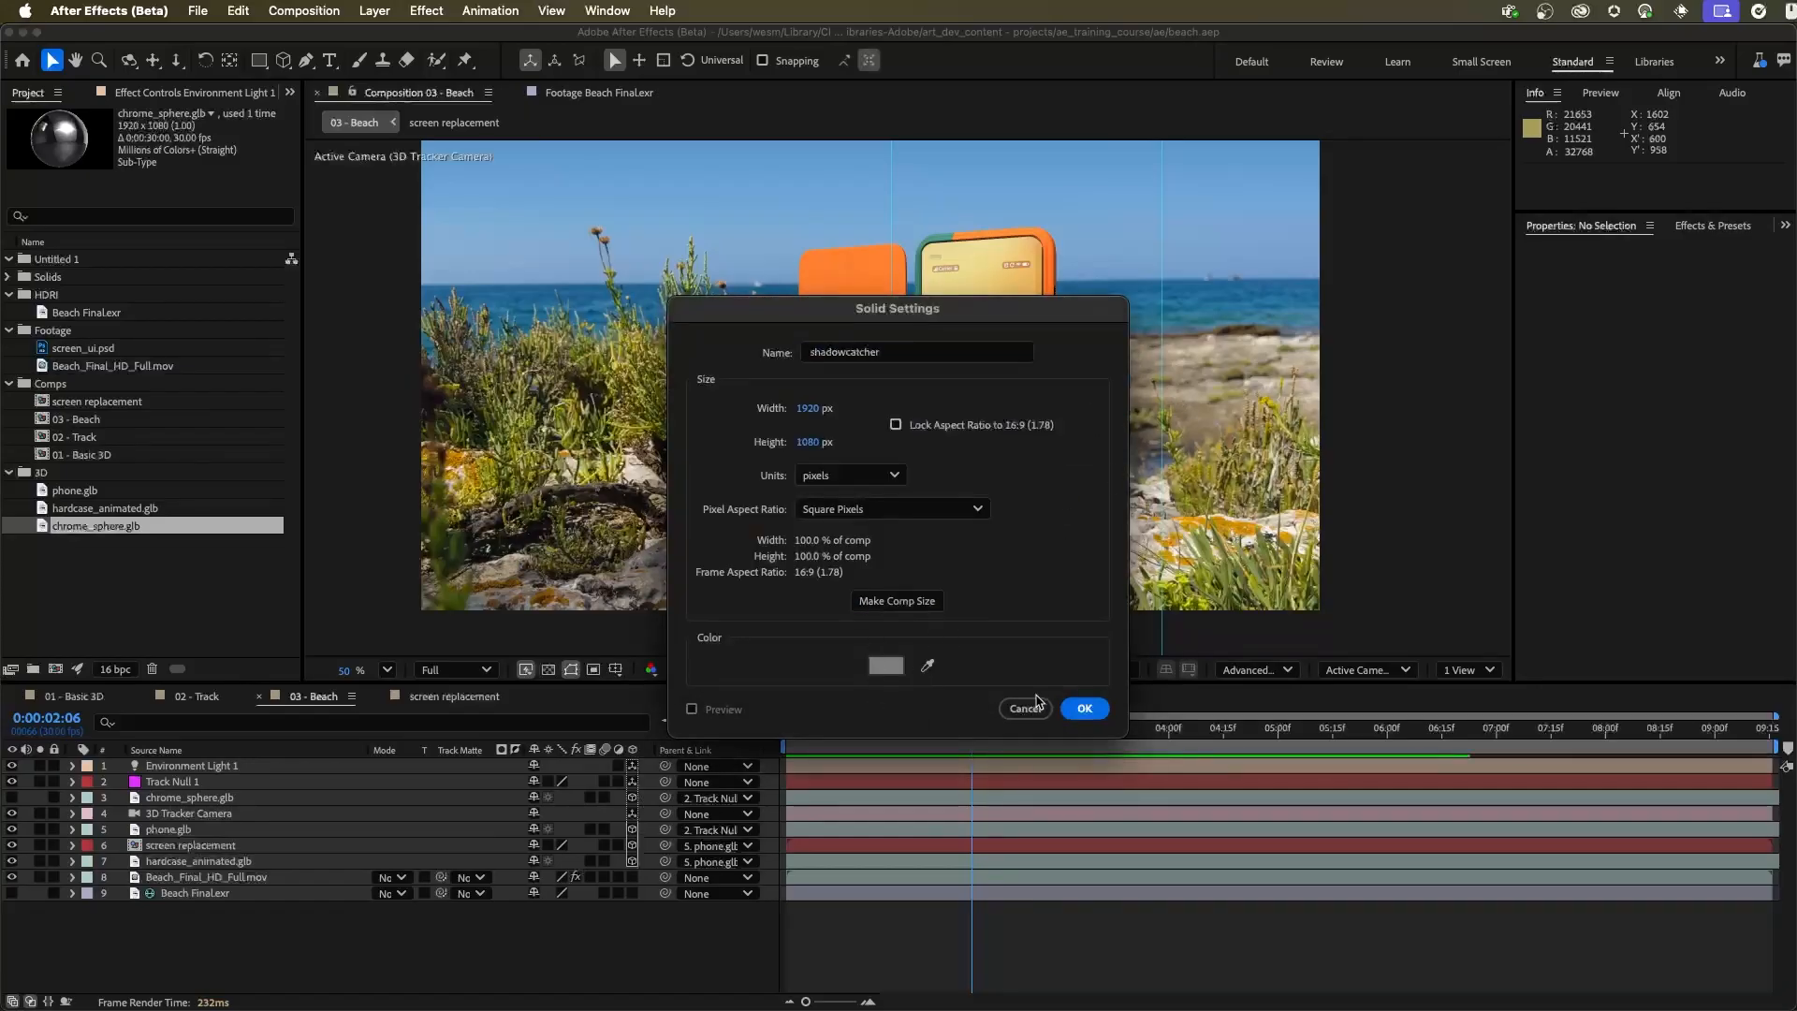
click(1084, 708)
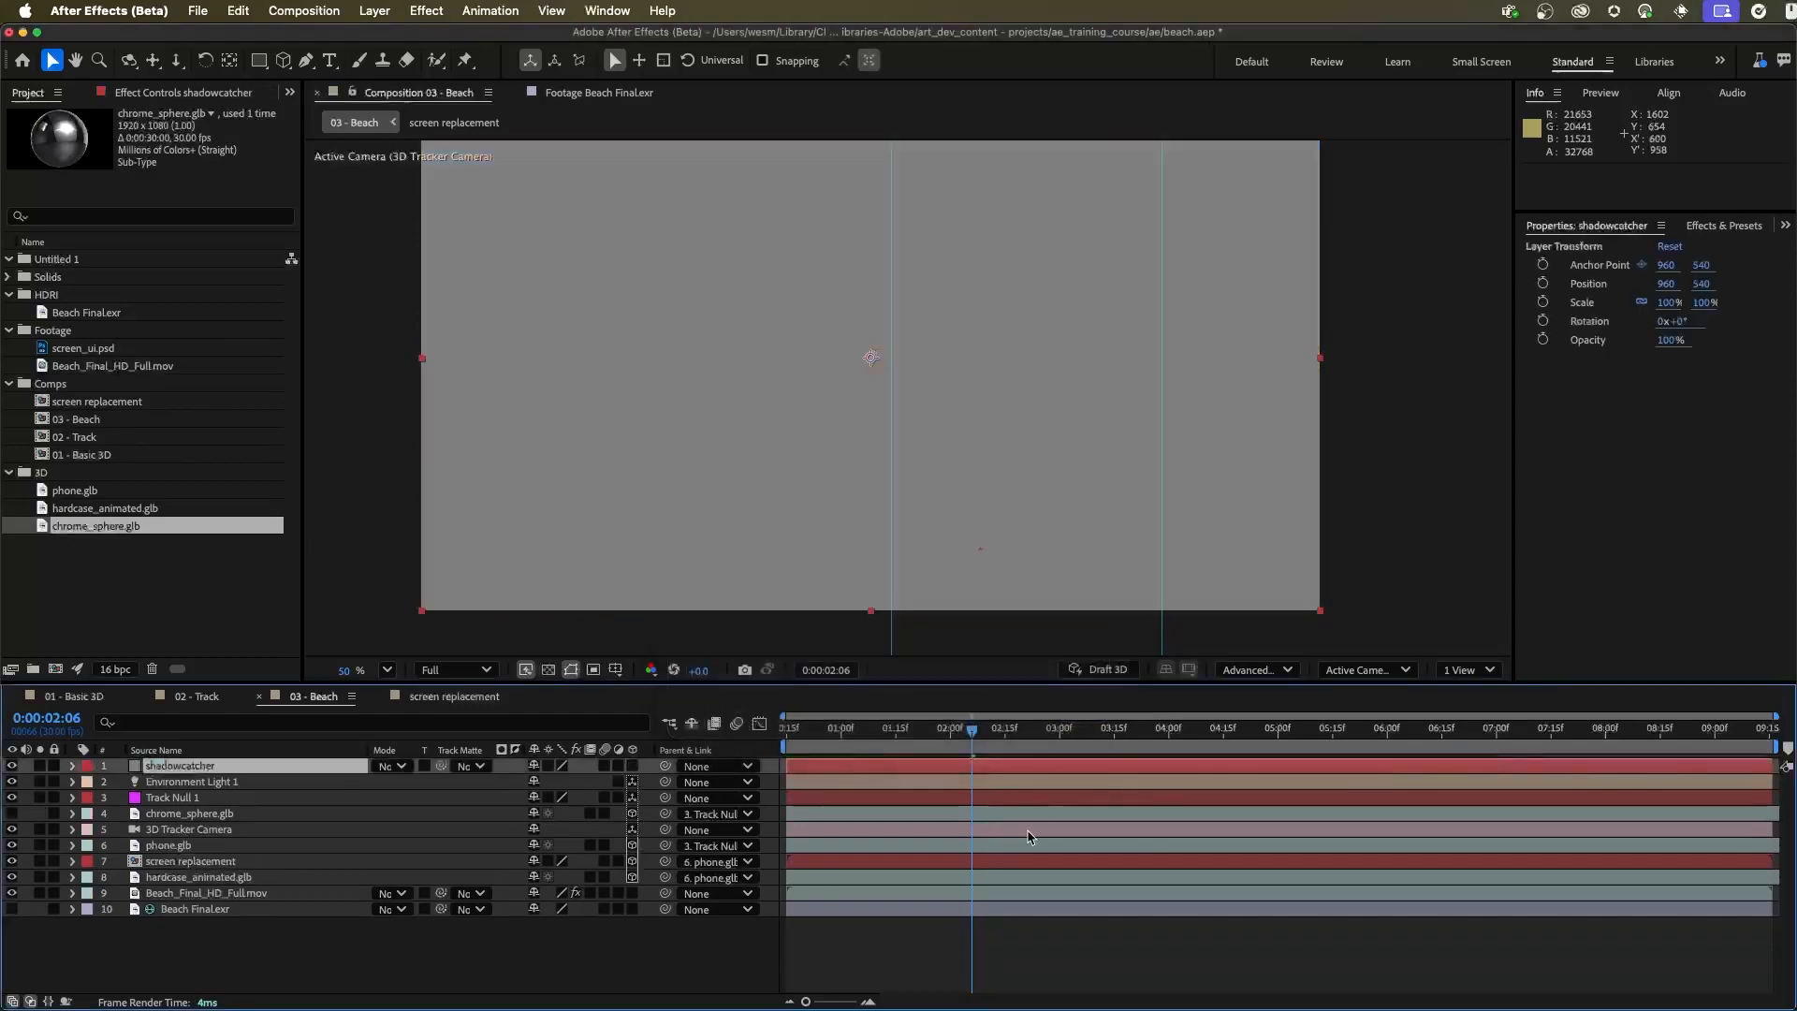
Make shadowcatcher a 3D layer, place it below phone.glb in the stack, and parent it to Track Null 1
click(632, 765)
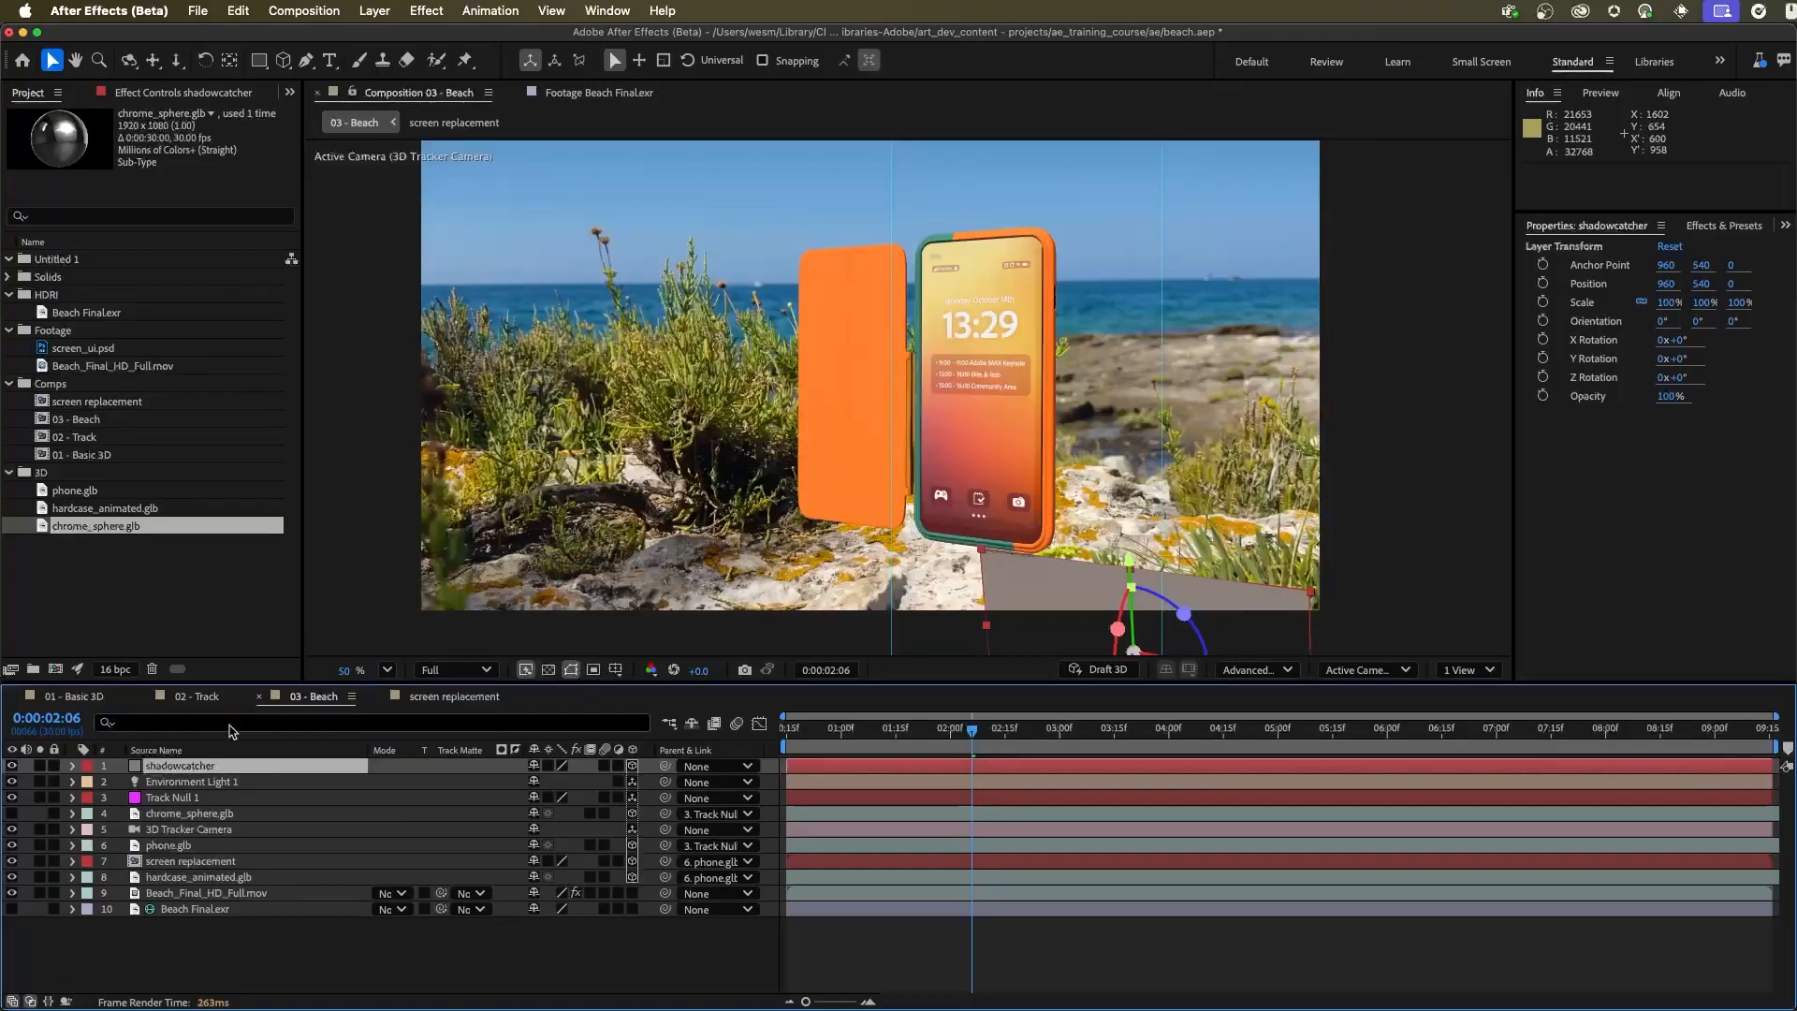
click(193, 769)
drag(220, 805, 230, 857)
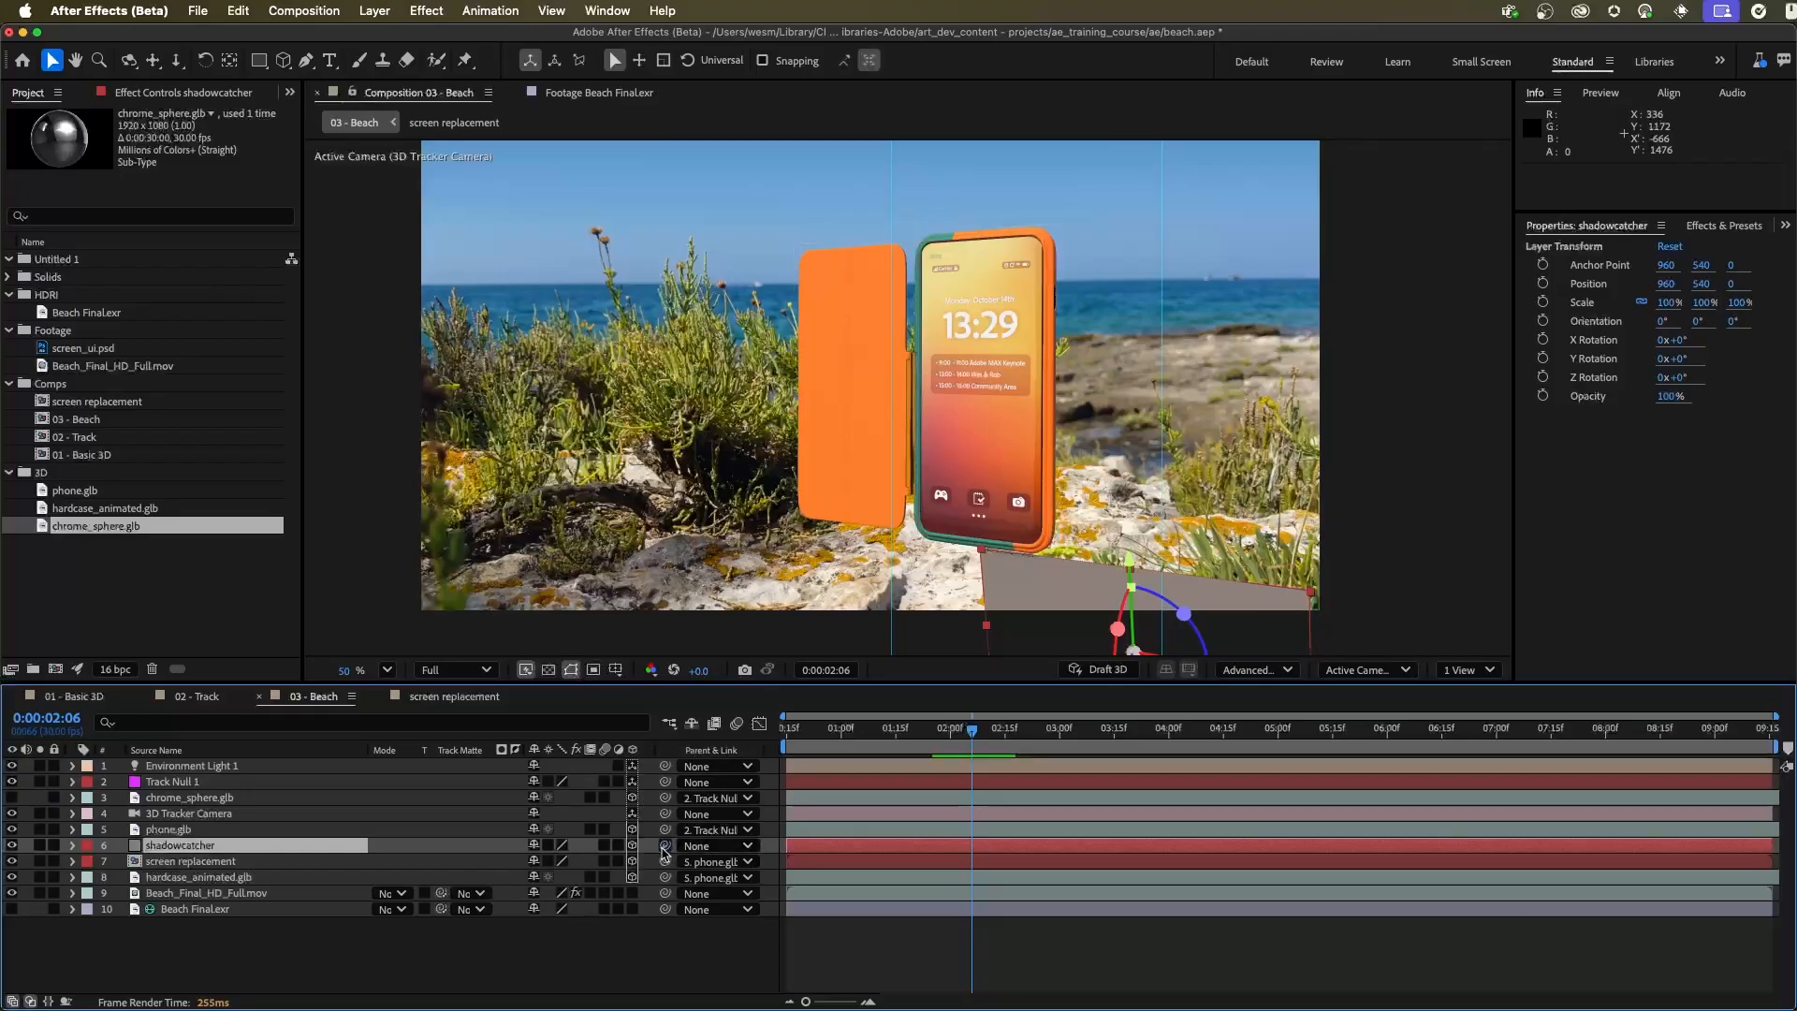
drag(662, 847, 149, 781)
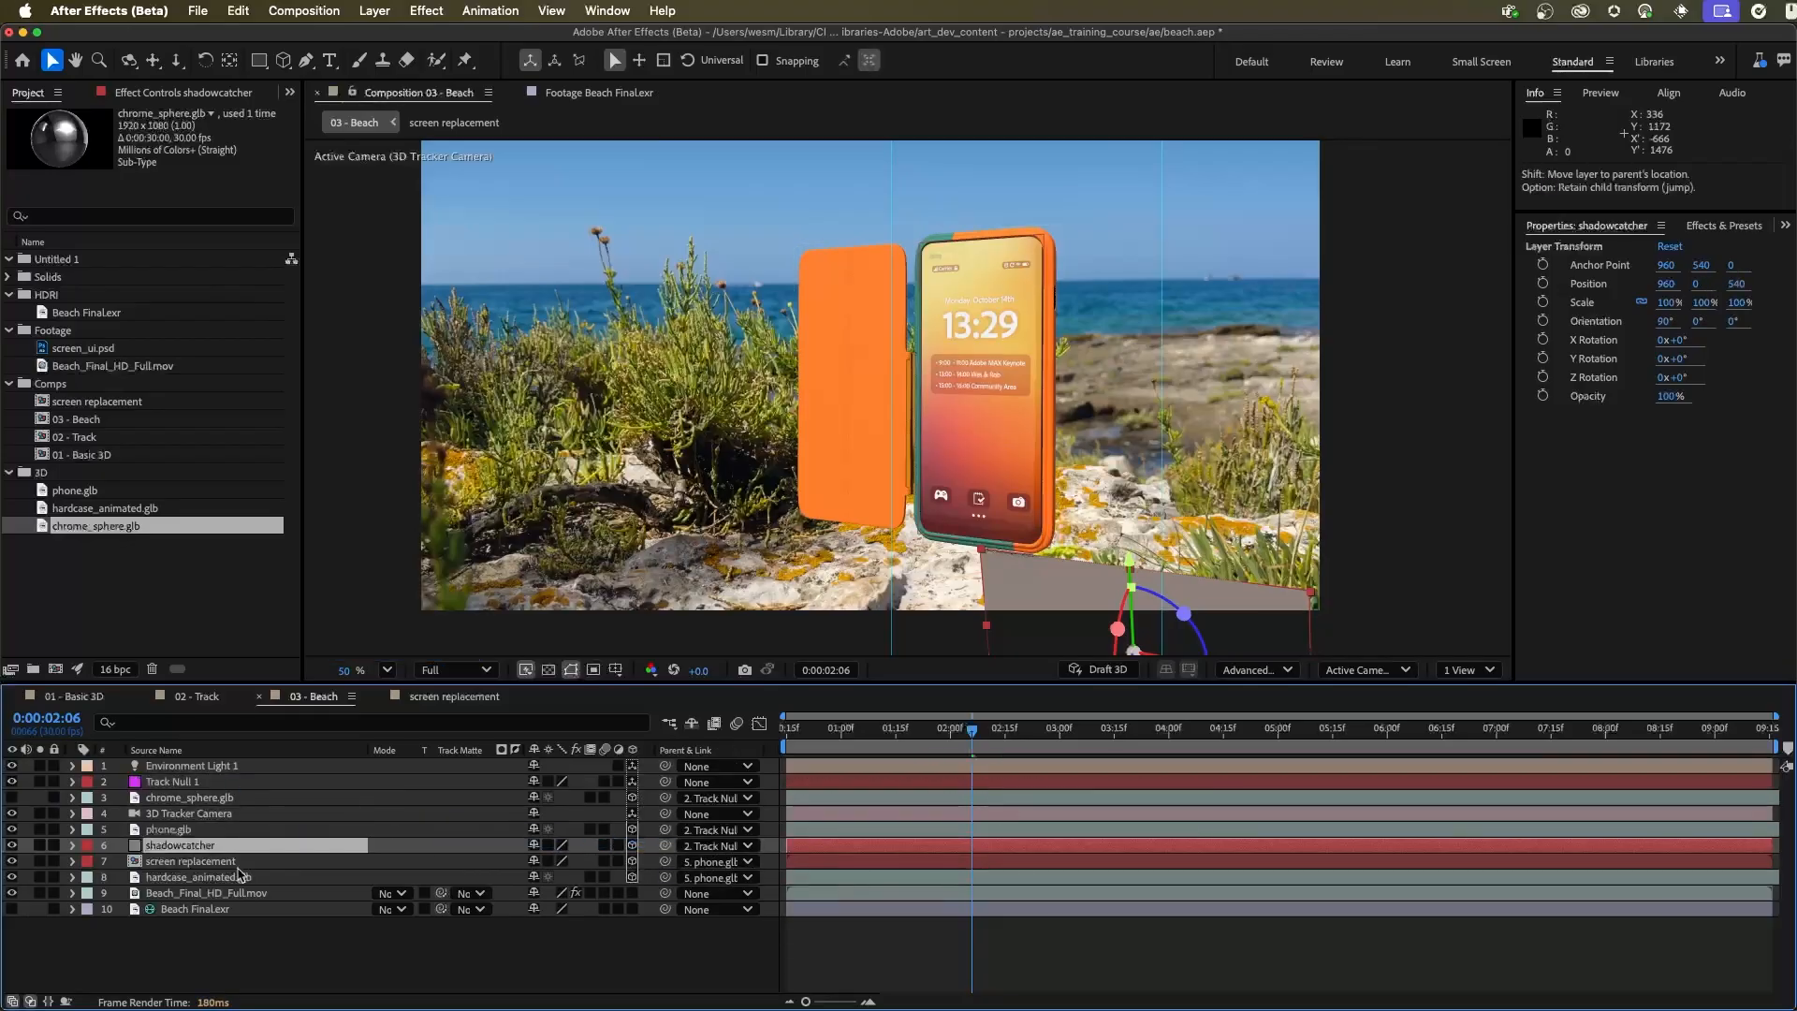
Set the shadowcatcher layer's position to 0, 0, 0 so it sits at the track null
key(p)
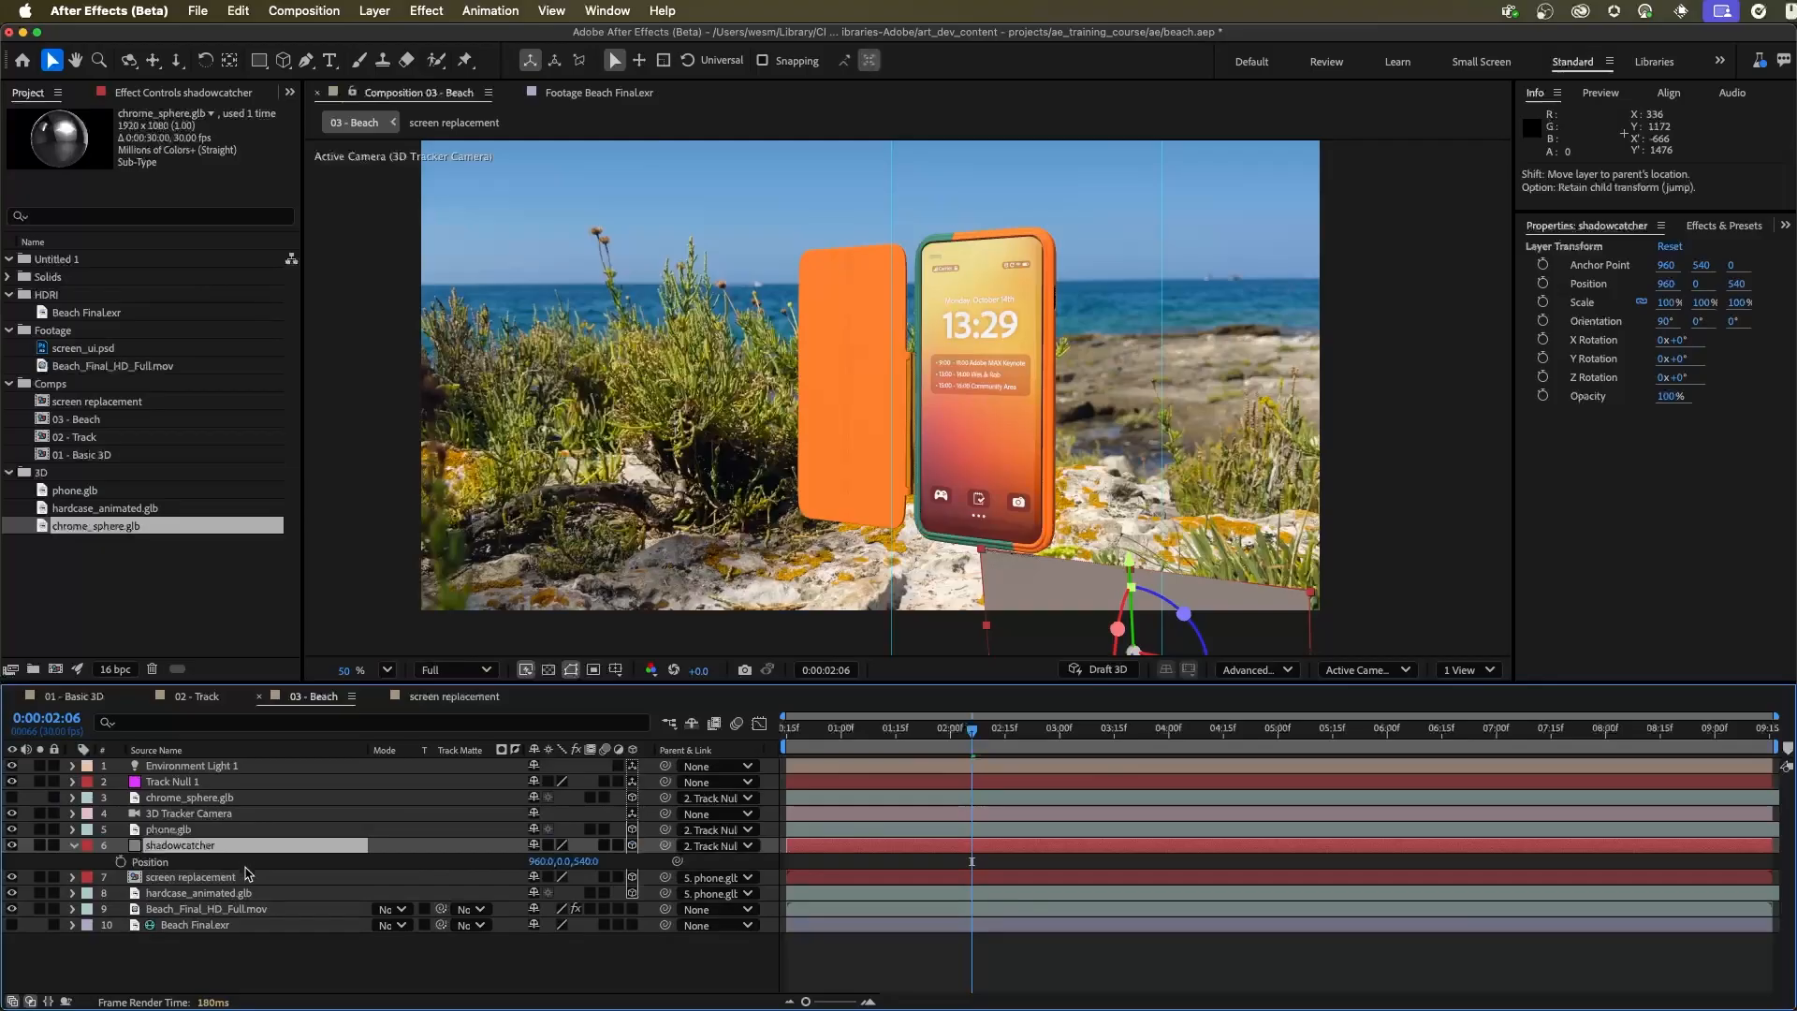
click(537, 862)
key(Caps_Lock)
text(00)
key(Caps_Lock)
key(Tab)
text(0)
key(Tab)
text(0)
key(Tab)
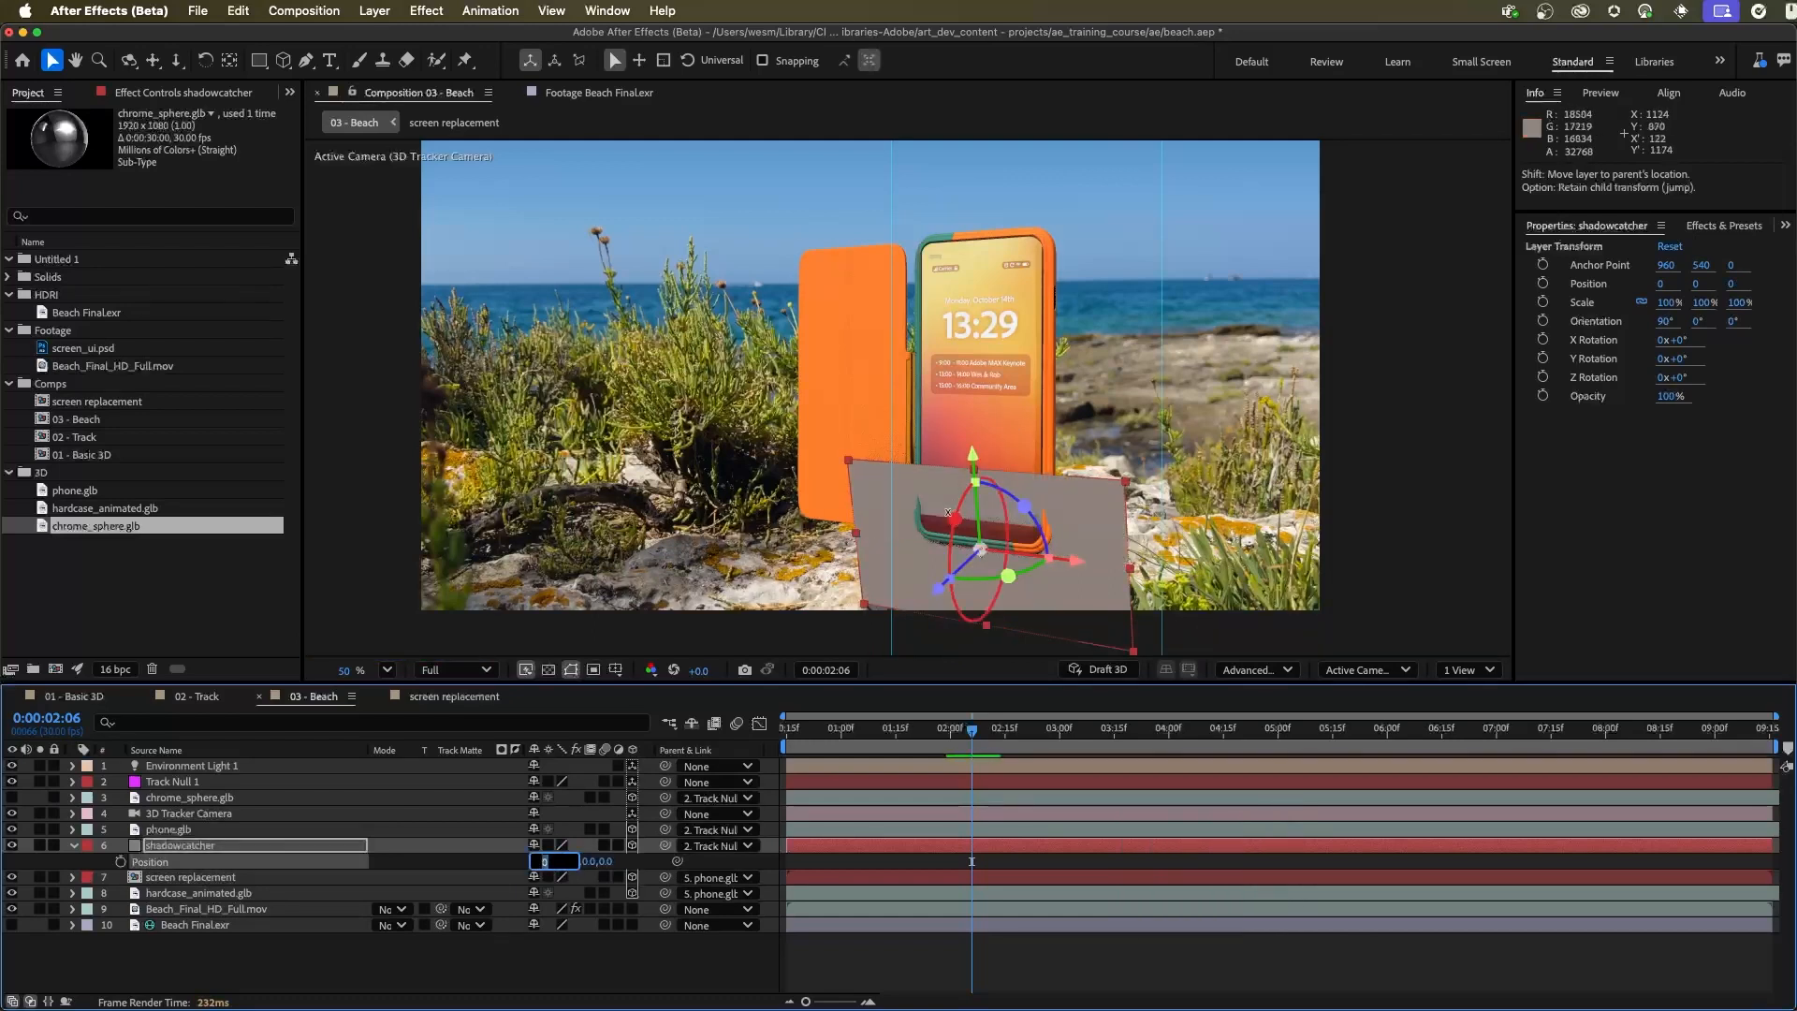
Rotate shadowcatcher flat onto the rock with an orientation of 0°, 0°, 0° and stretch it to about 112% by 331%
drag(955, 557, 992, 504)
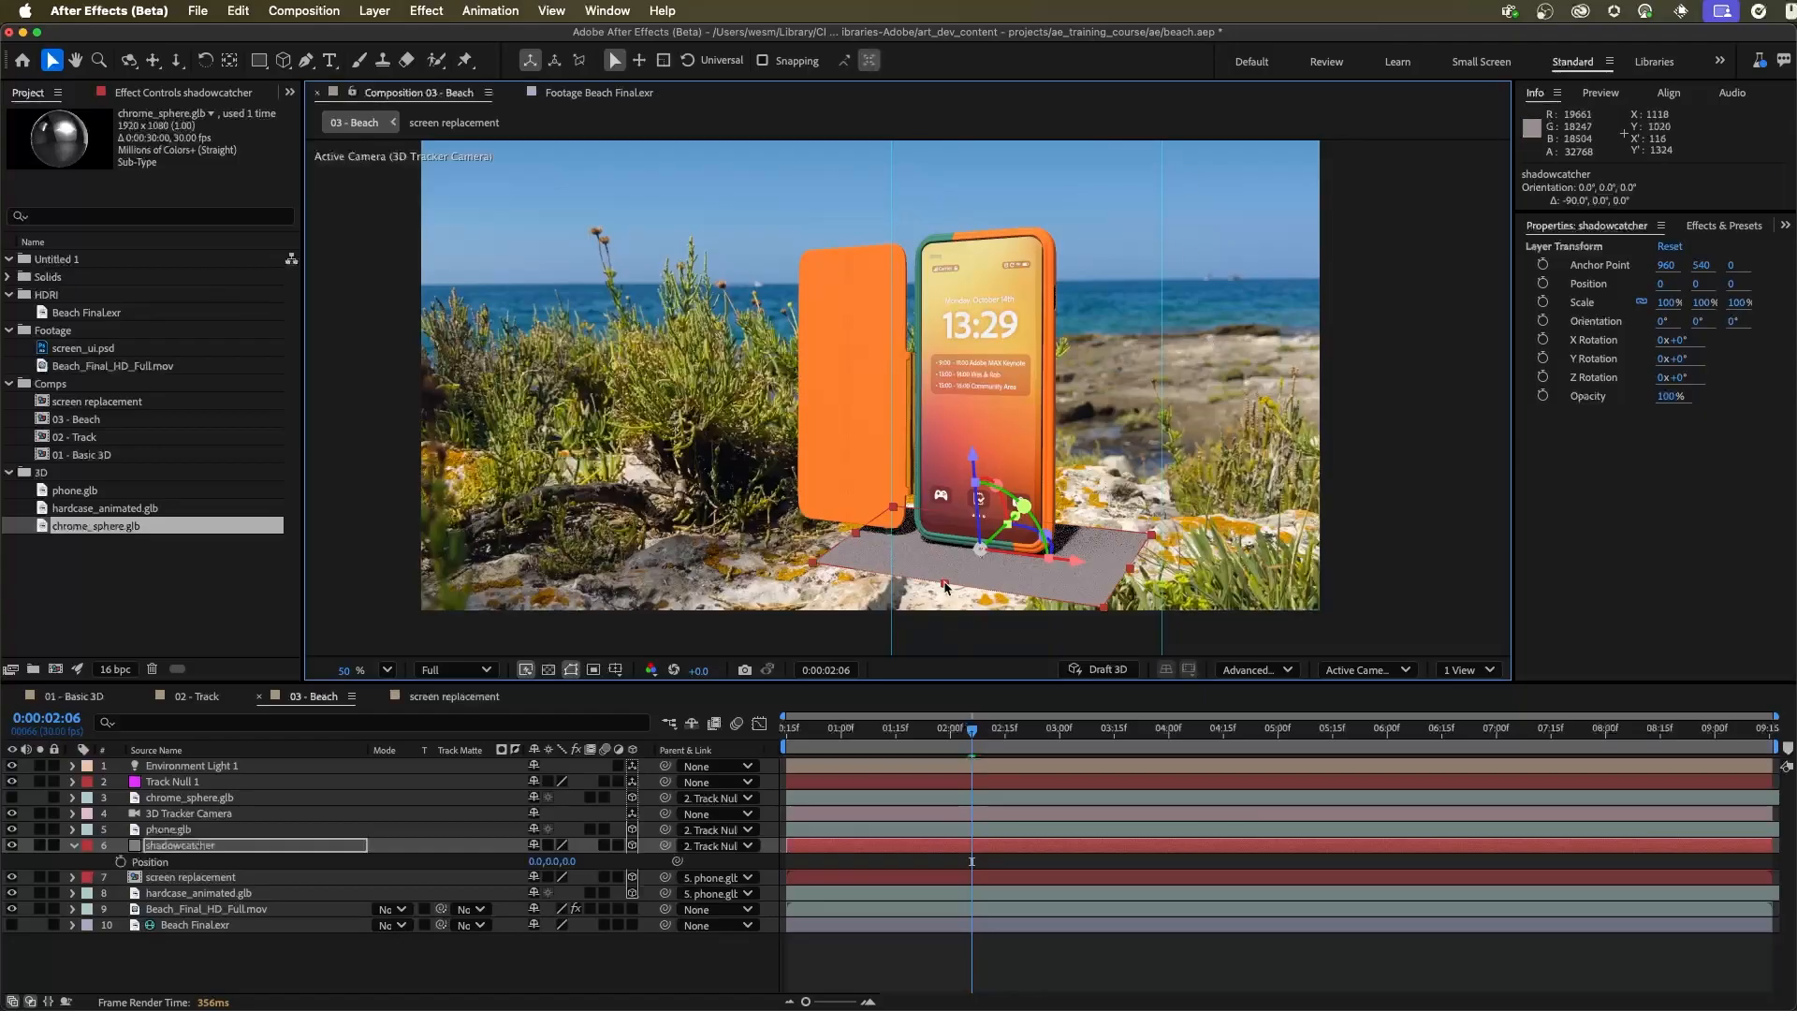
drag(945, 586, 1146, 456)
drag(1044, 498, 1079, 469)
drag(1132, 570, 1151, 582)
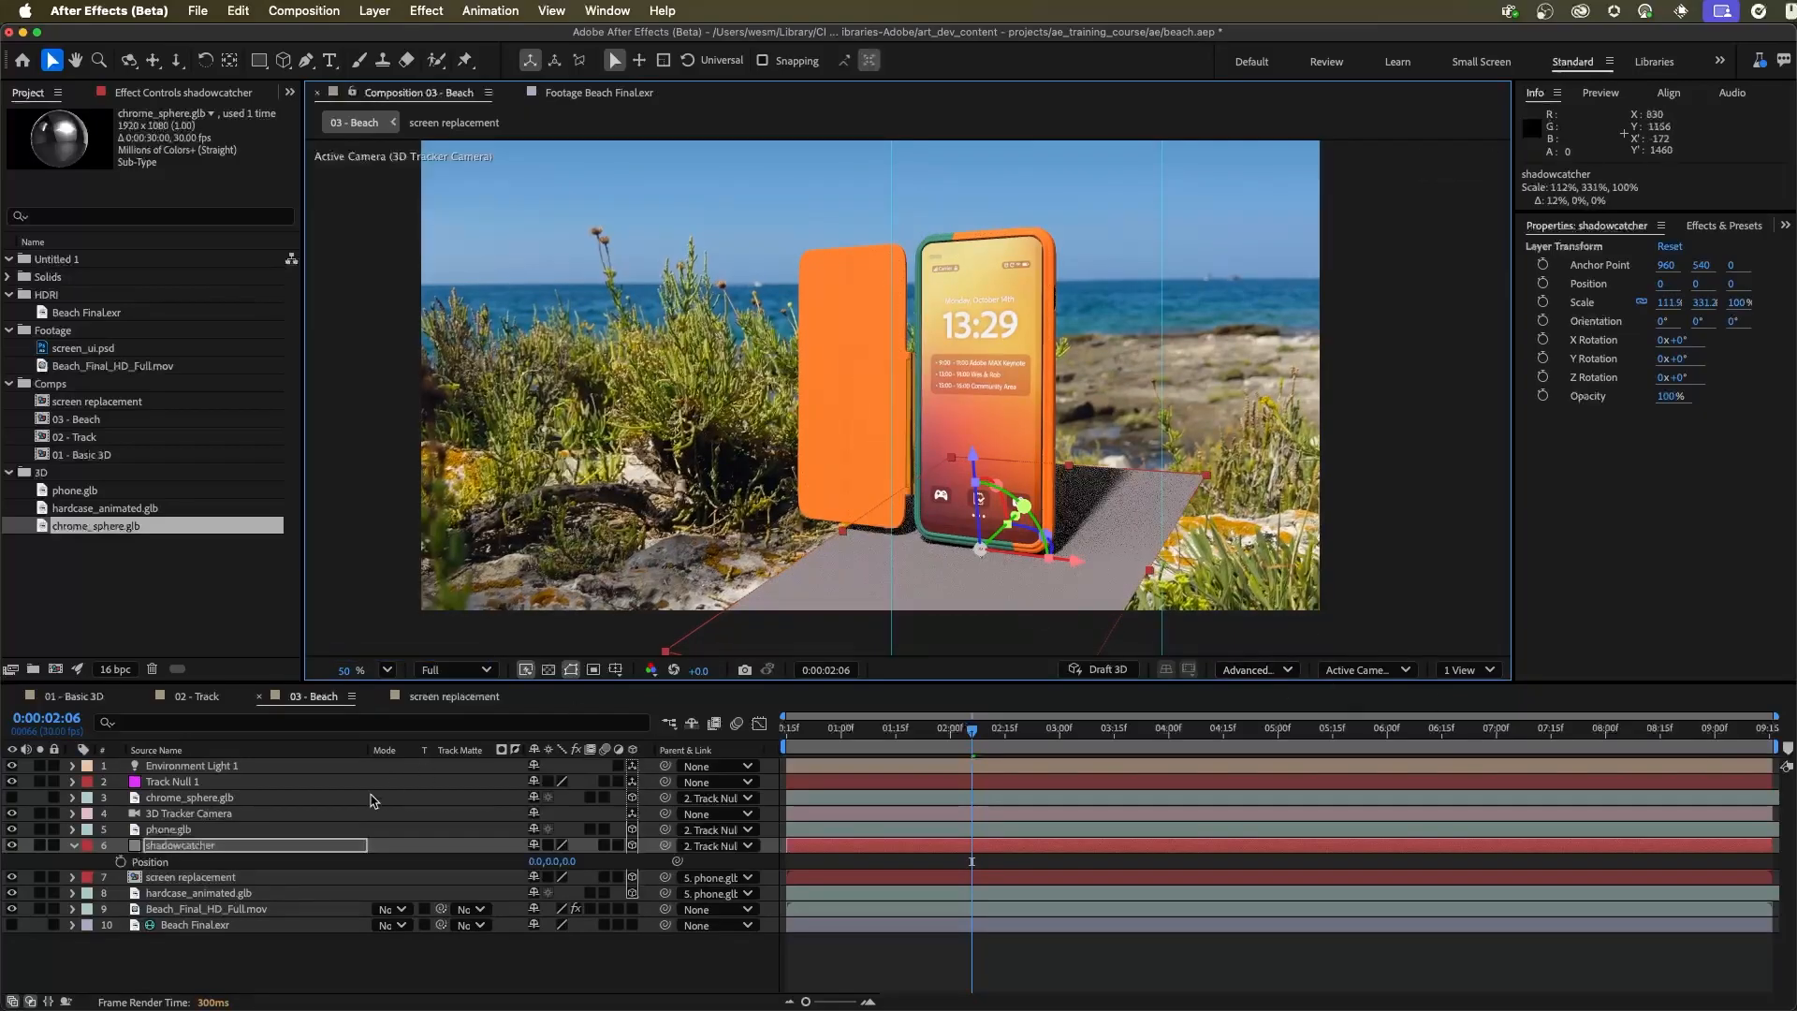
Set Accepts Shadows to Only in the shadowcatcher layer's material options
click(74, 846)
click(74, 846)
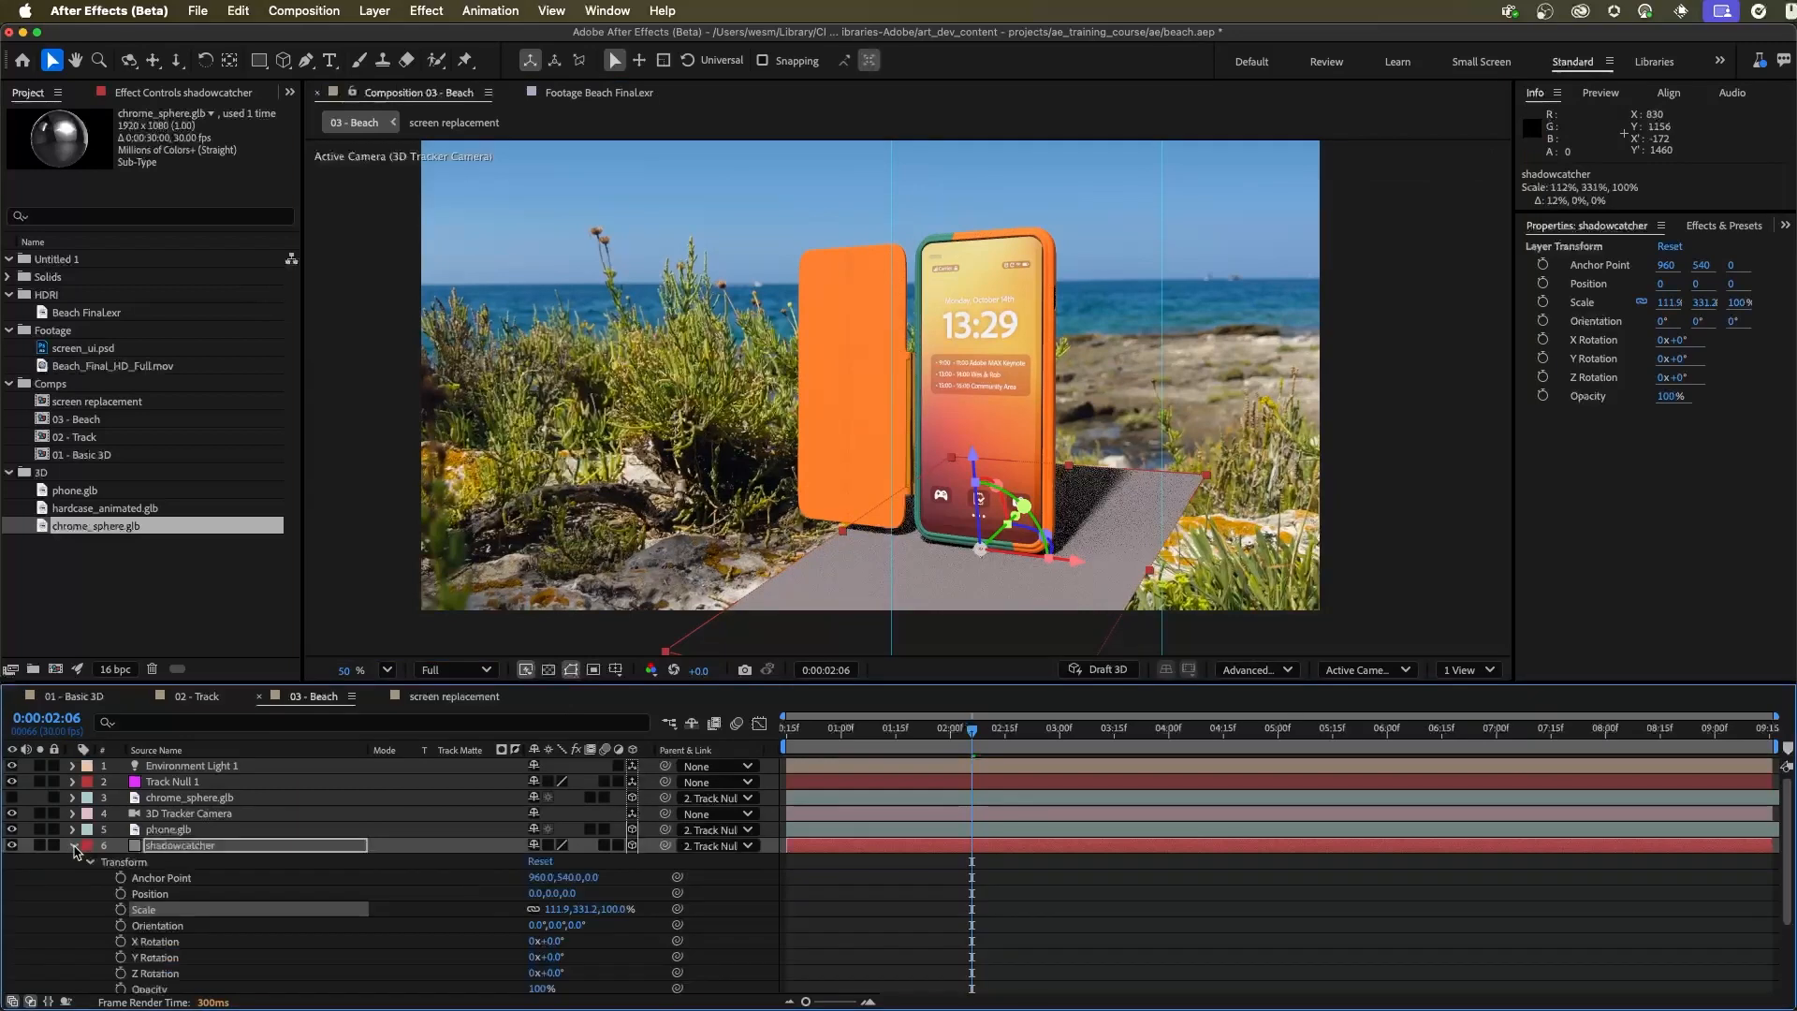
scroll(131, 847, down, 3)
click(91, 817)
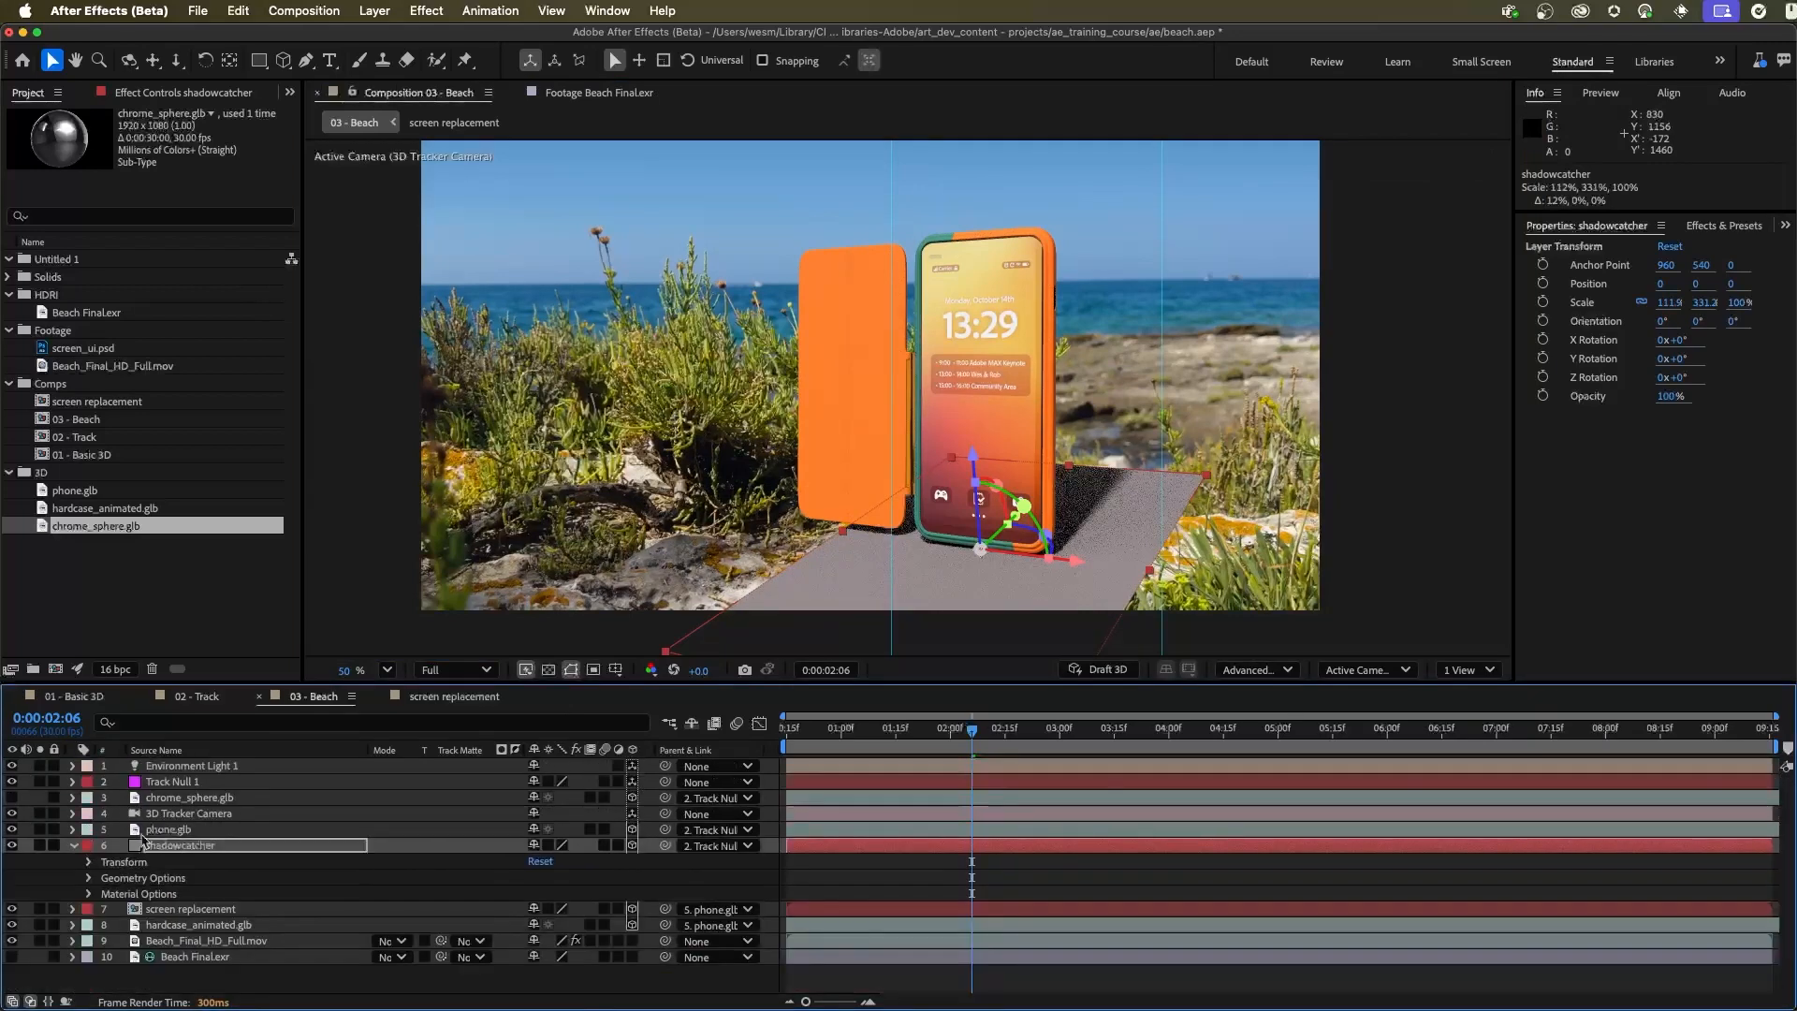
click(87, 895)
scroll(163, 877, down, 7)
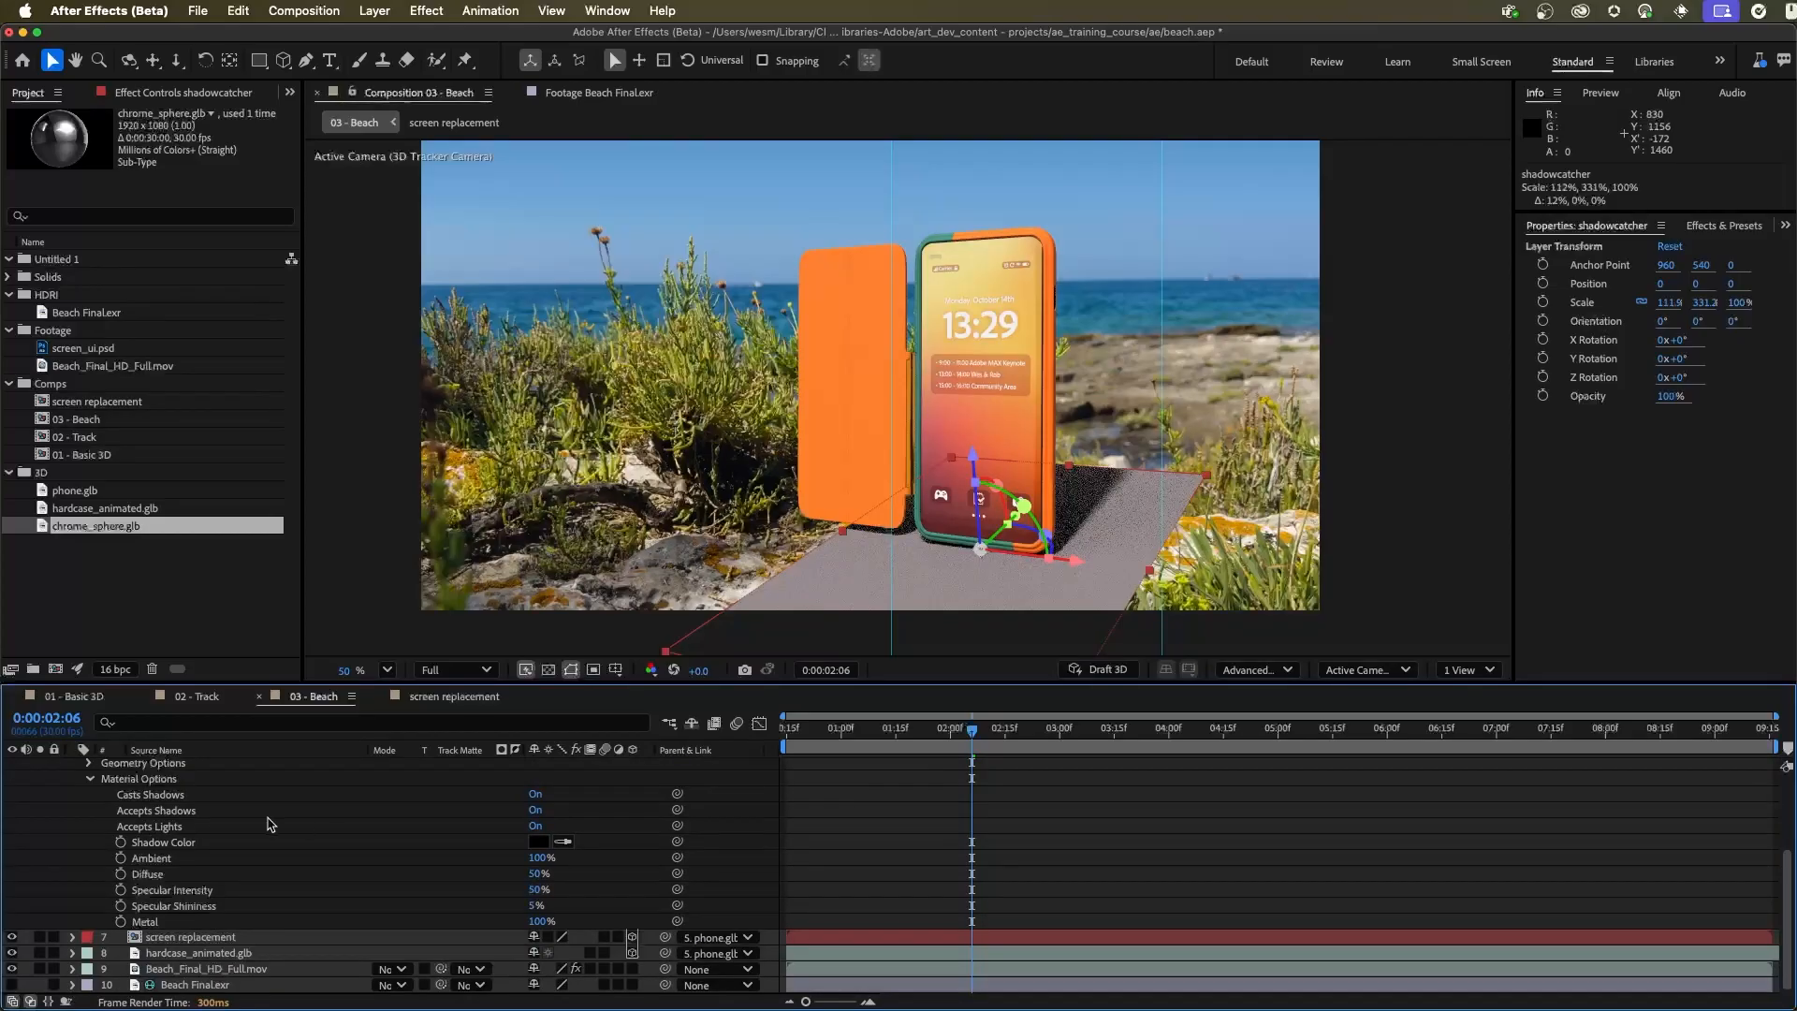
click(534, 811)
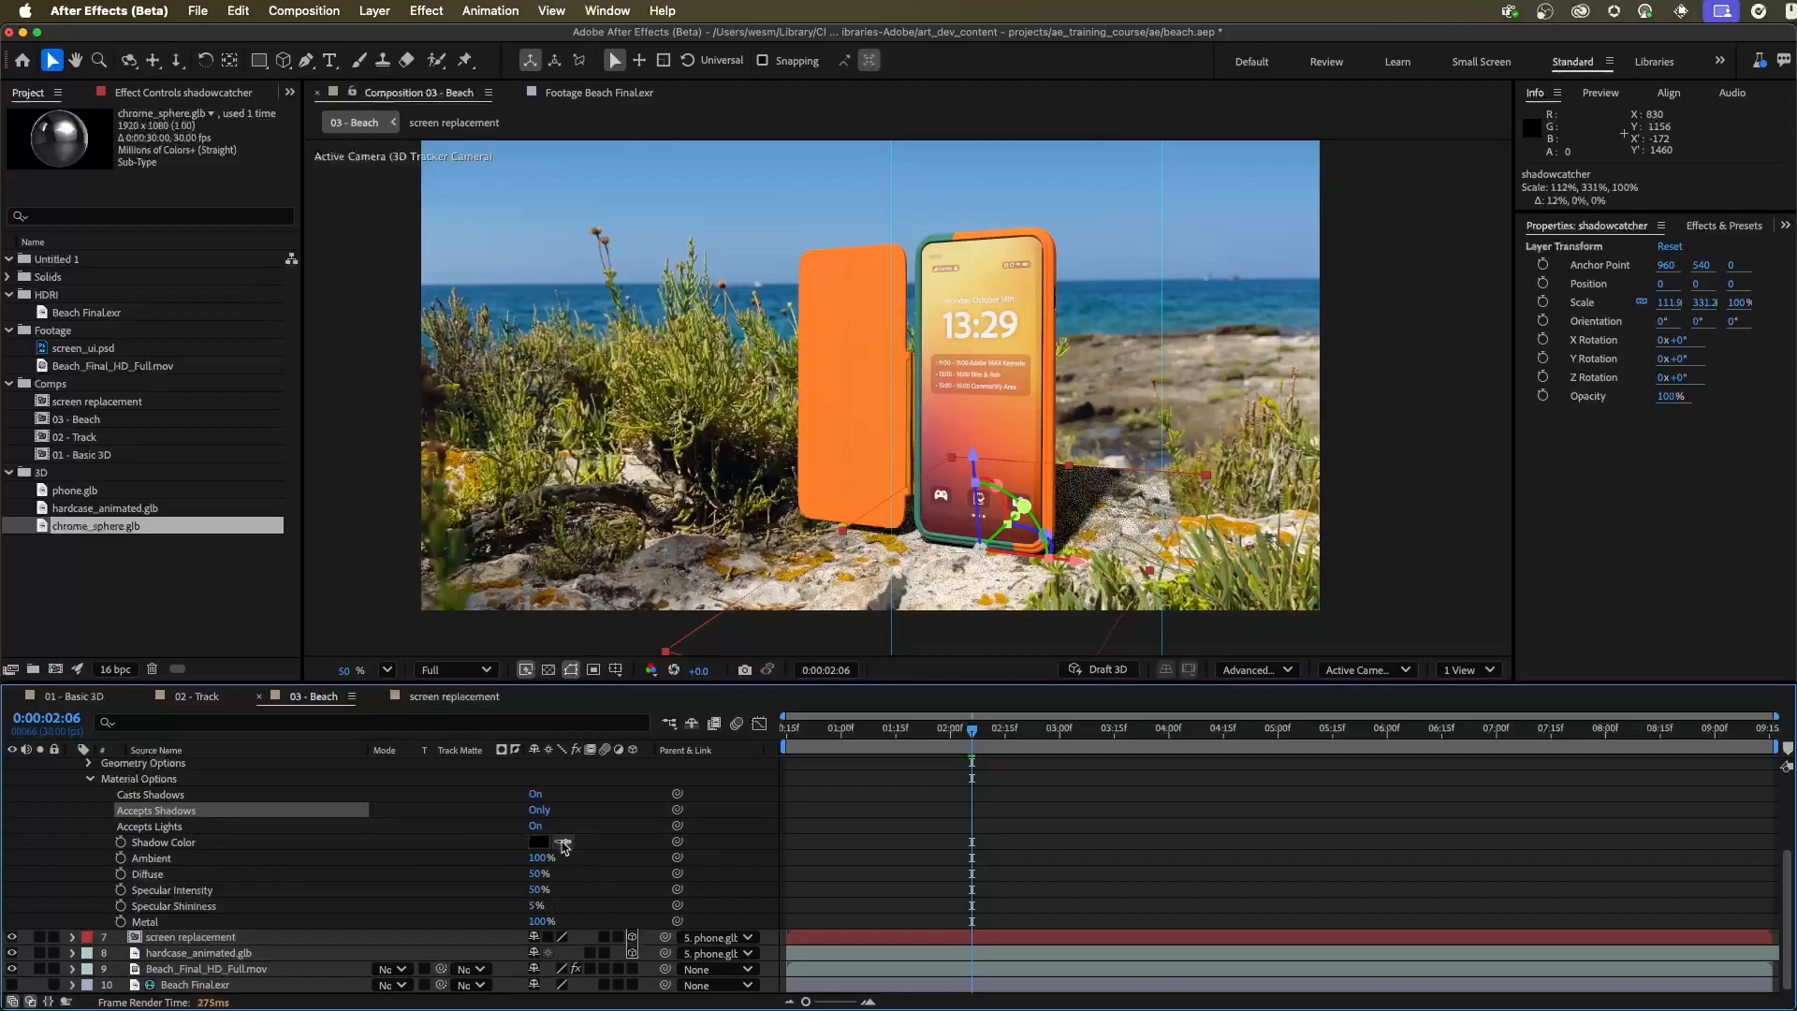
Sample the shadowcatcher's shadow colour from the dark area under the plants in the beach footage
click(563, 843)
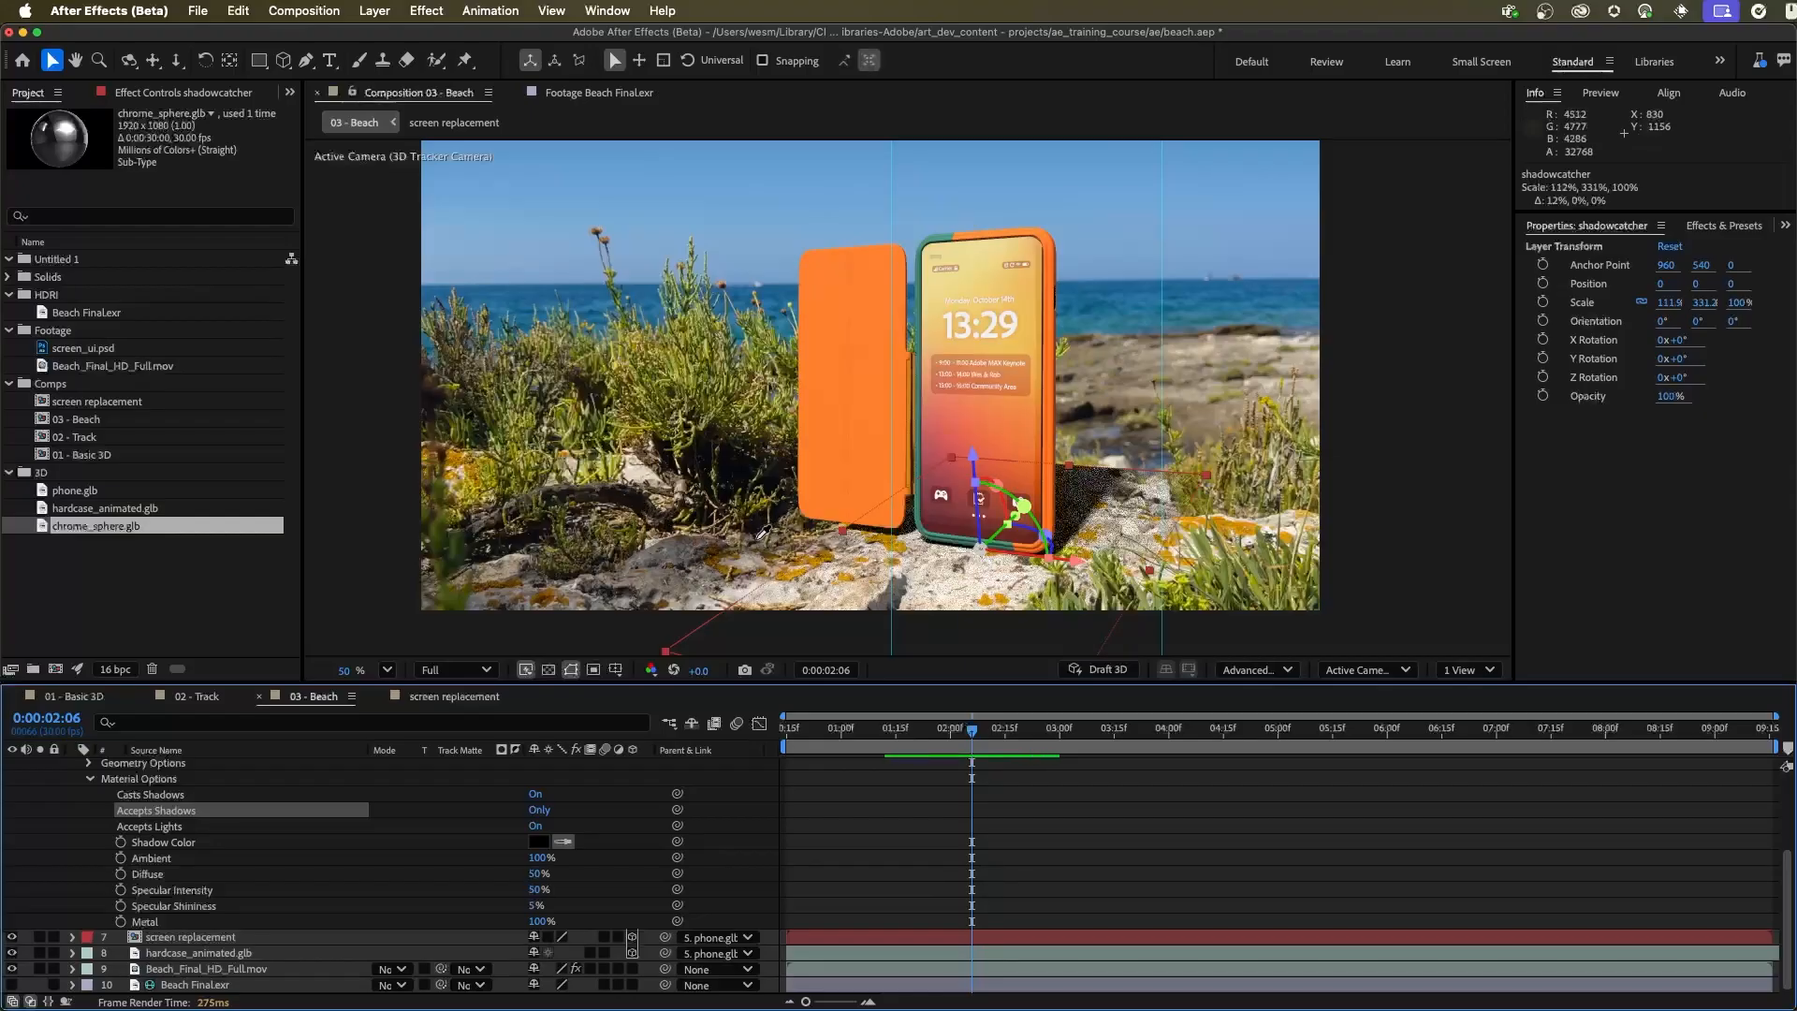
click(760, 535)
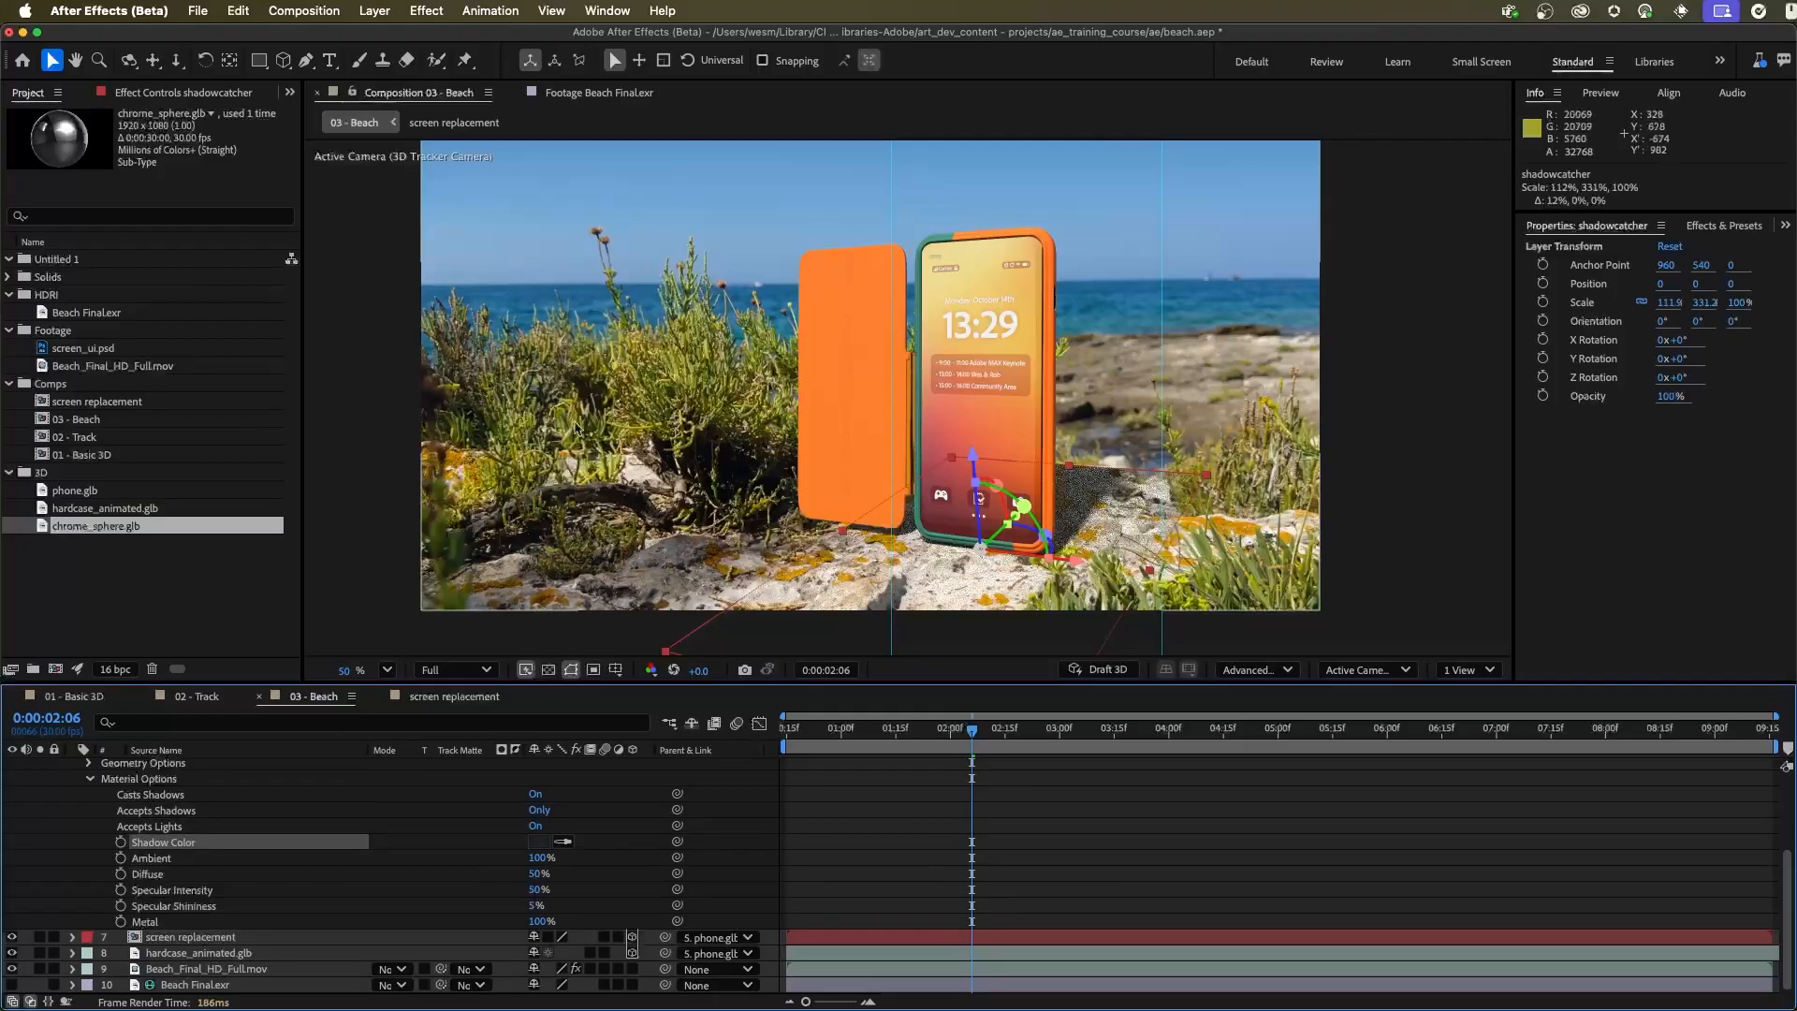
click(632, 648)
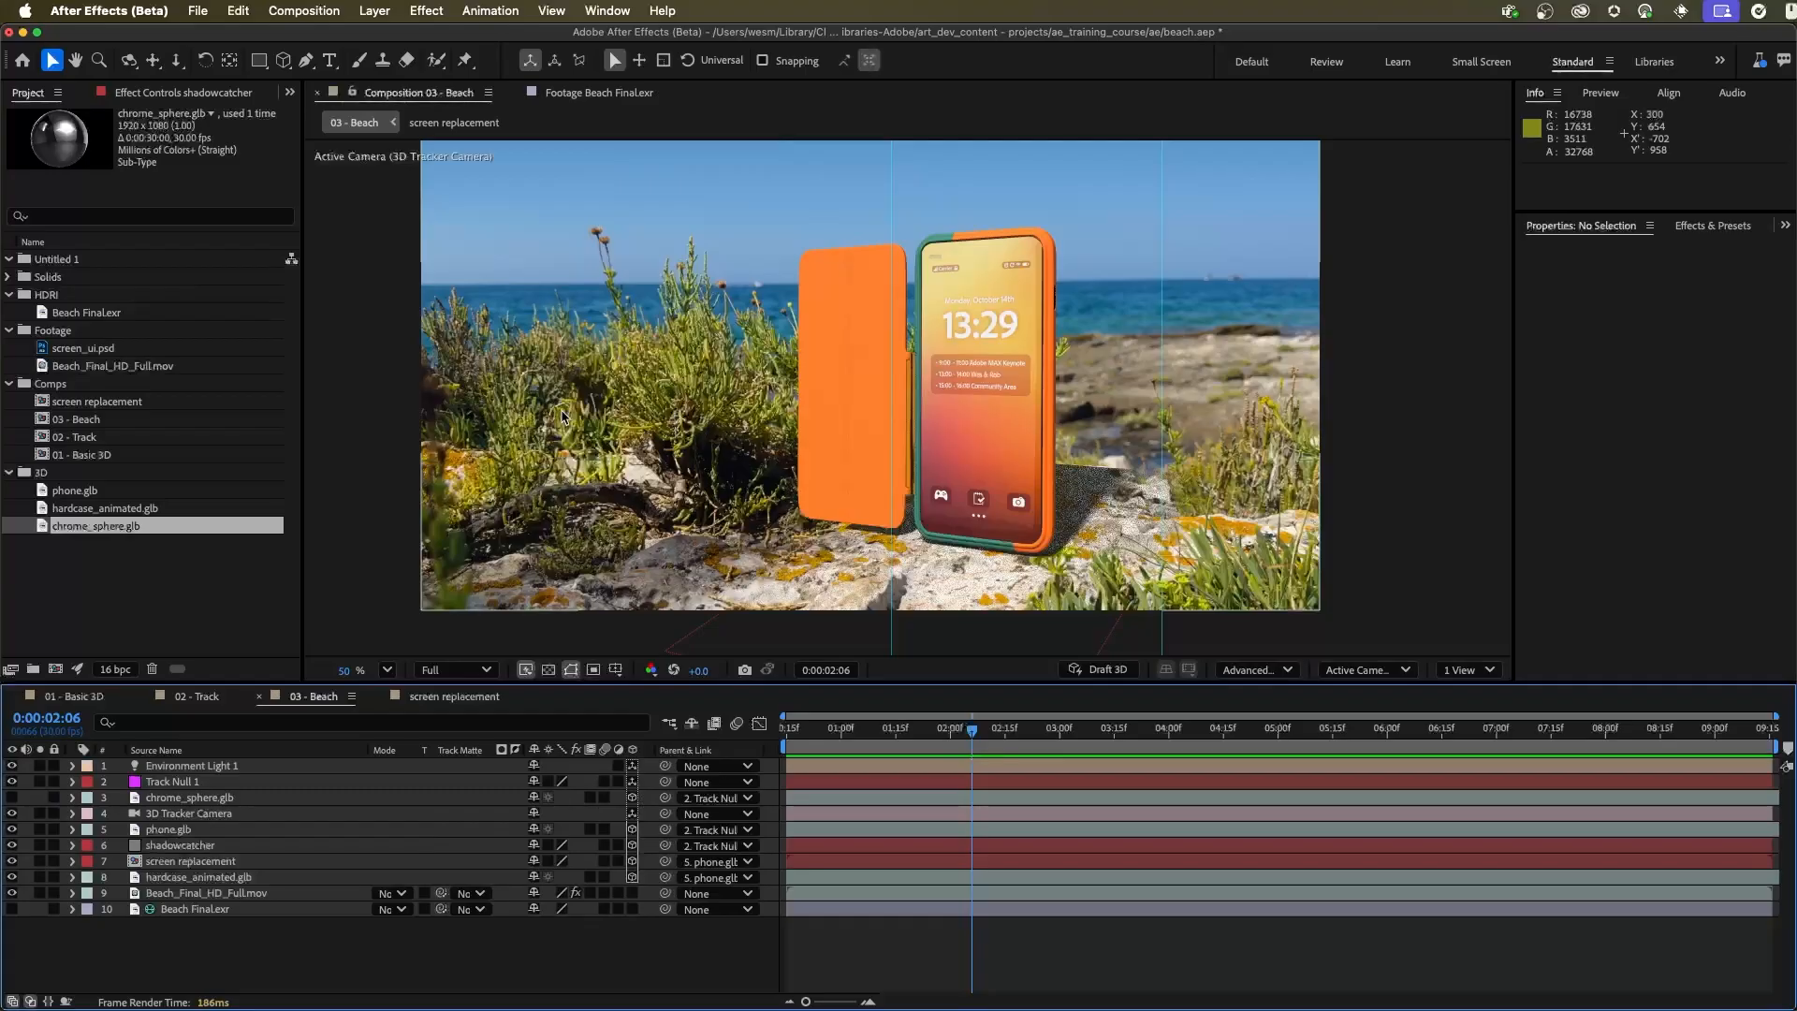
Show the chrome_sphere.glb layer as a reflection reference for the environment light
click(141, 563)
click(106, 527)
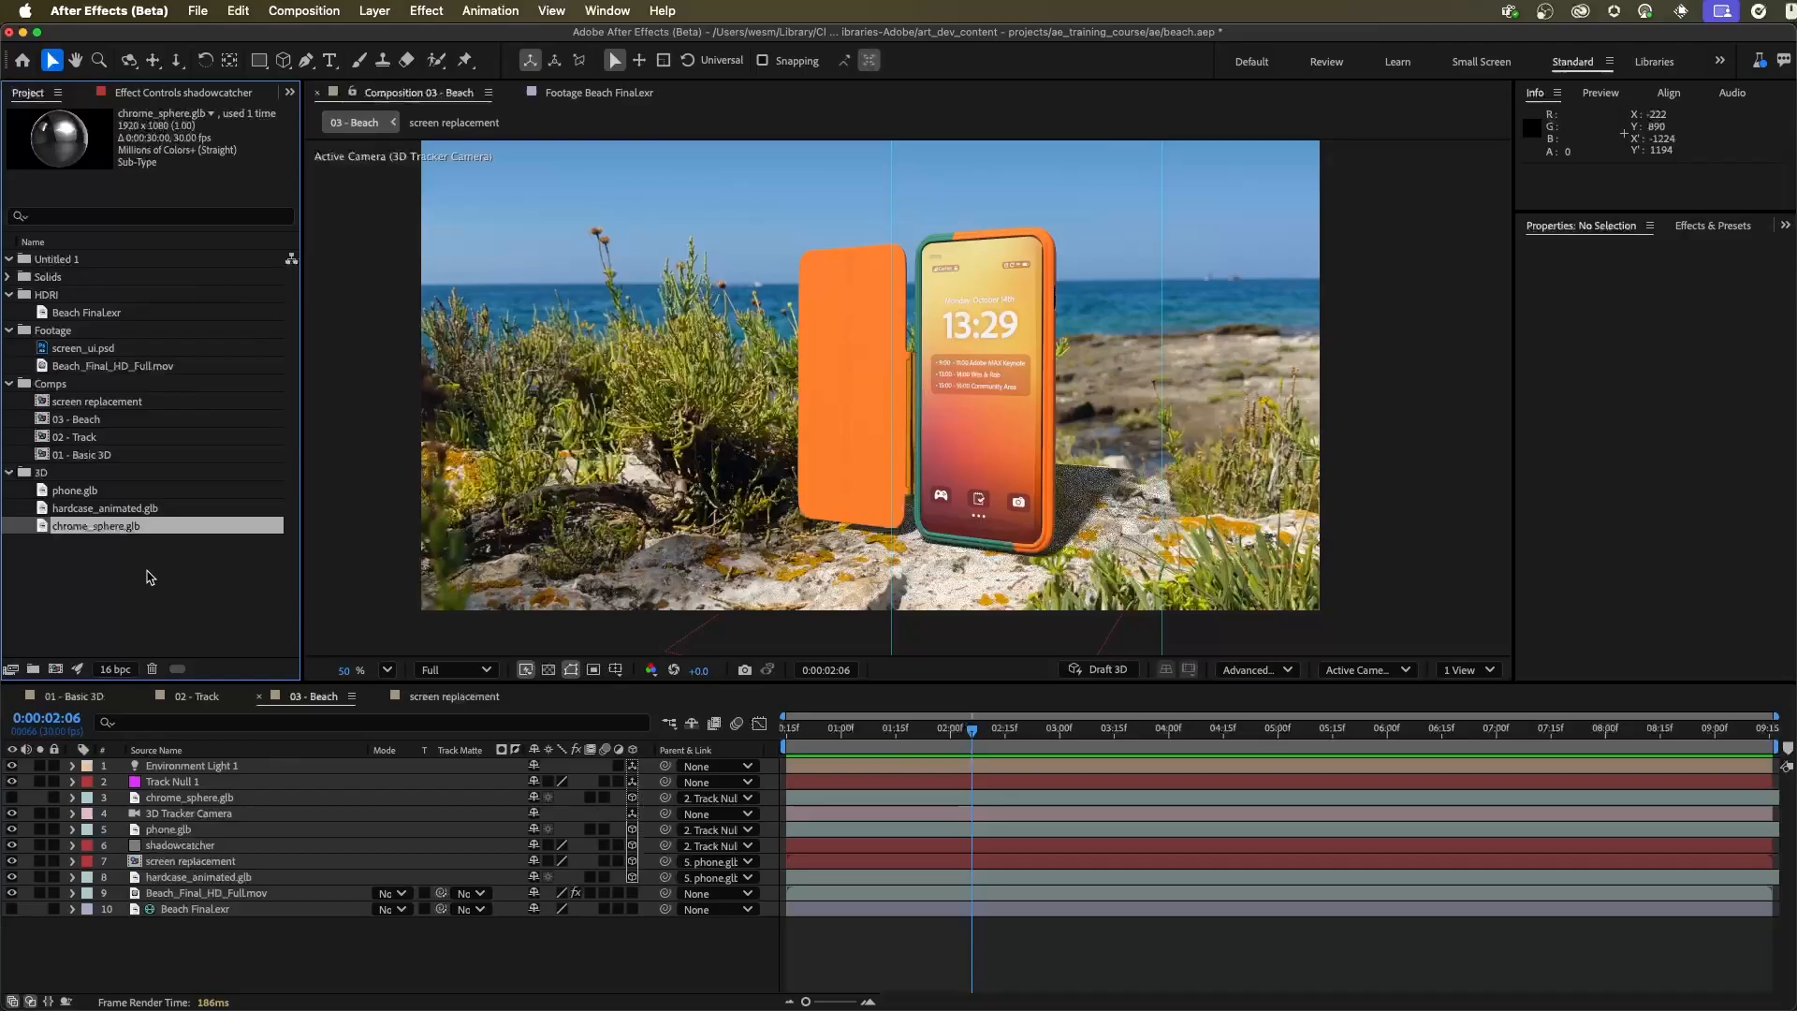
click(11, 797)
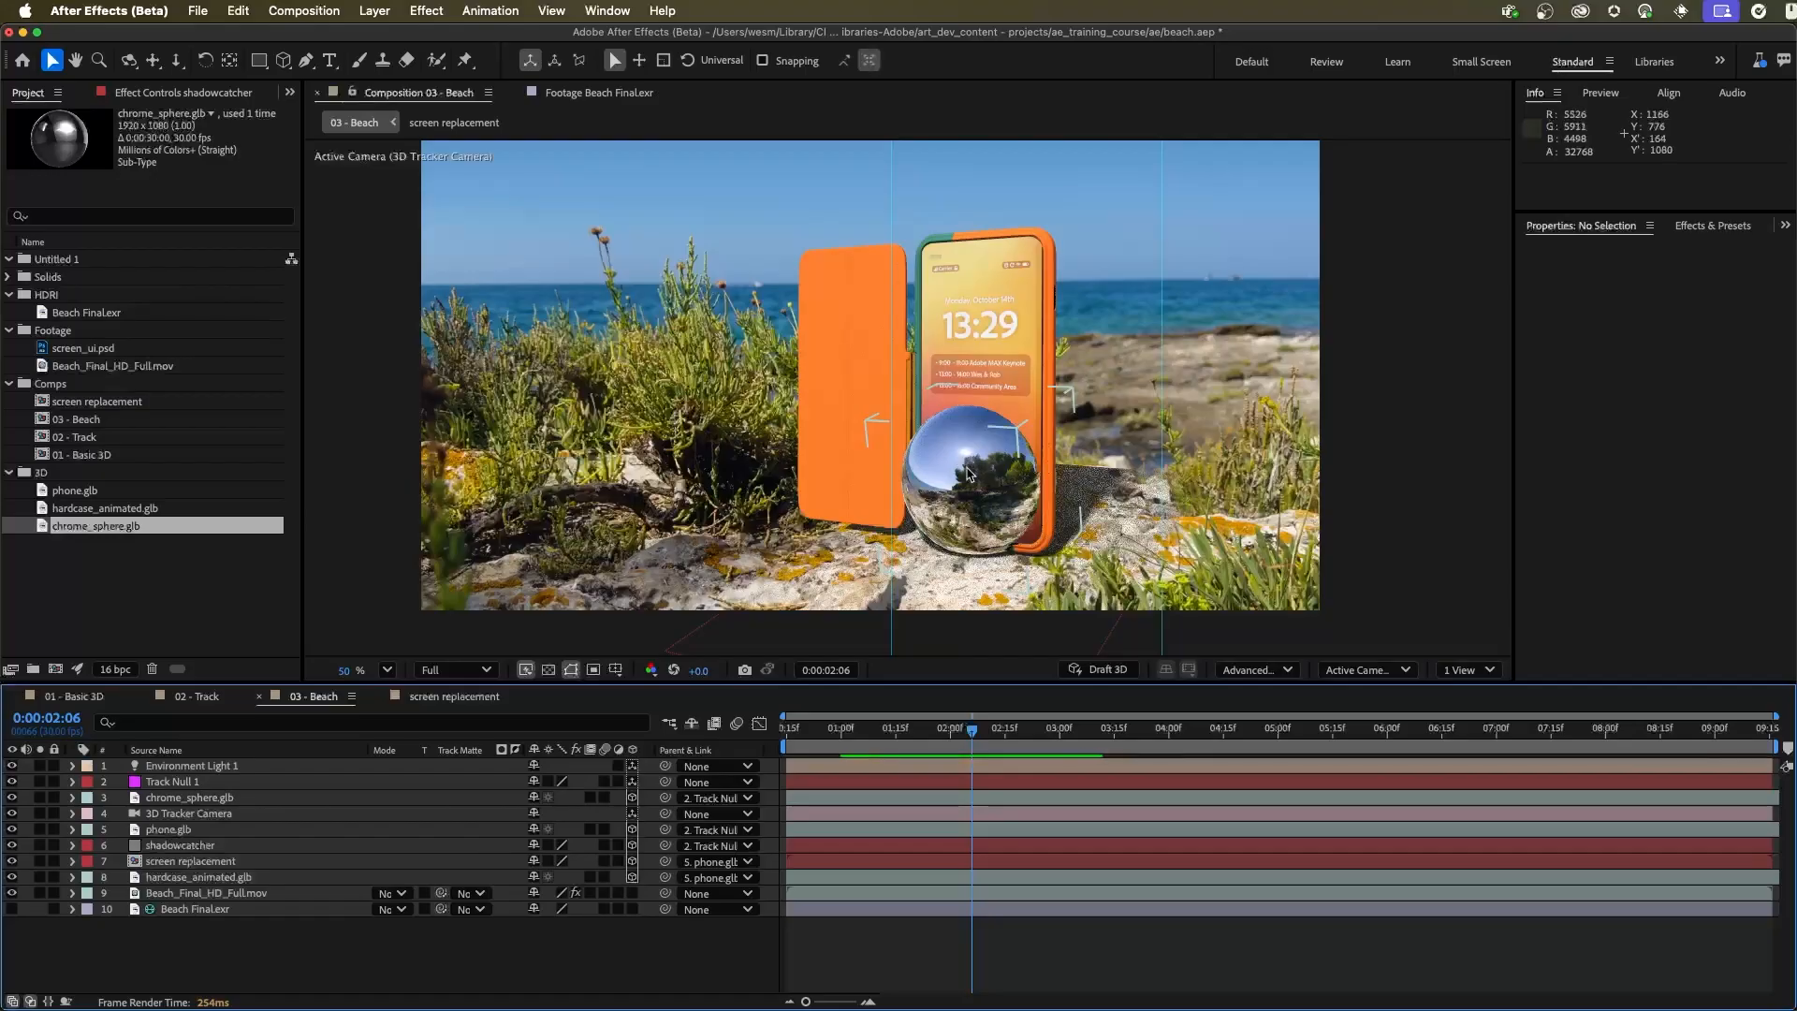
Rotate Environment Light 1 to an X rotation of -16° and a Y rotation of 28°
click(214, 767)
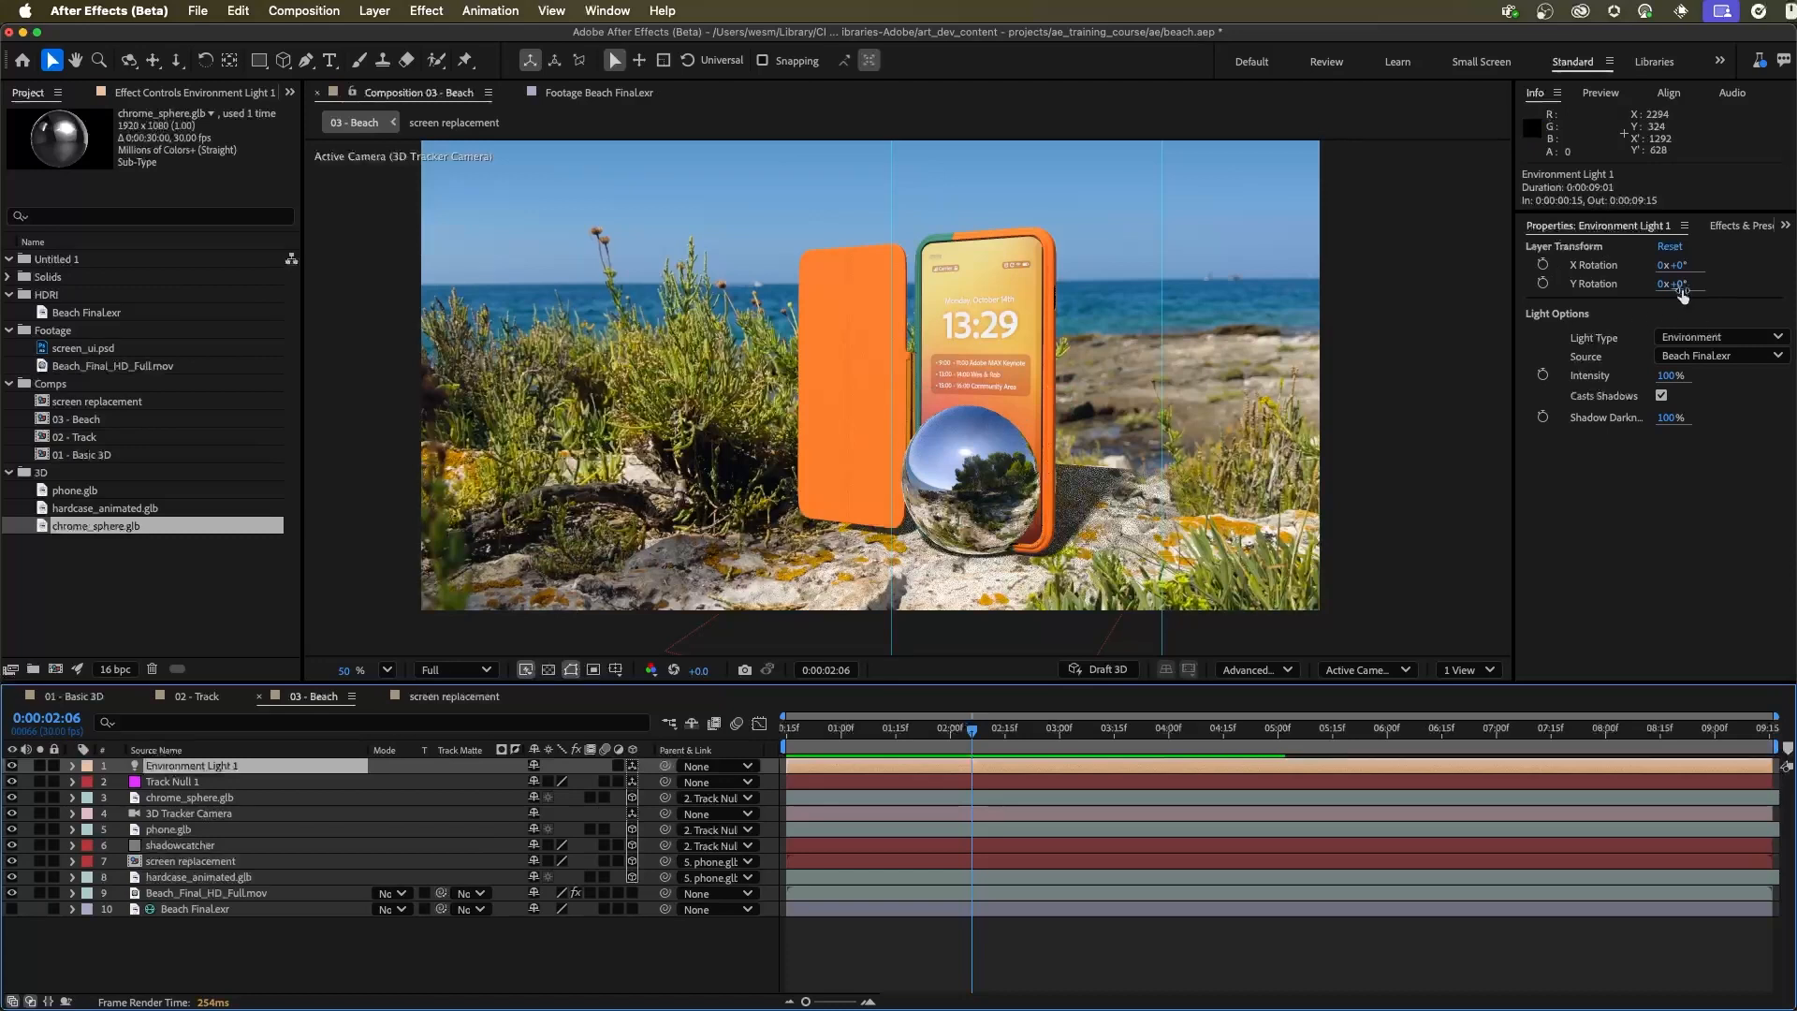
drag(1680, 285, 1708, 282)
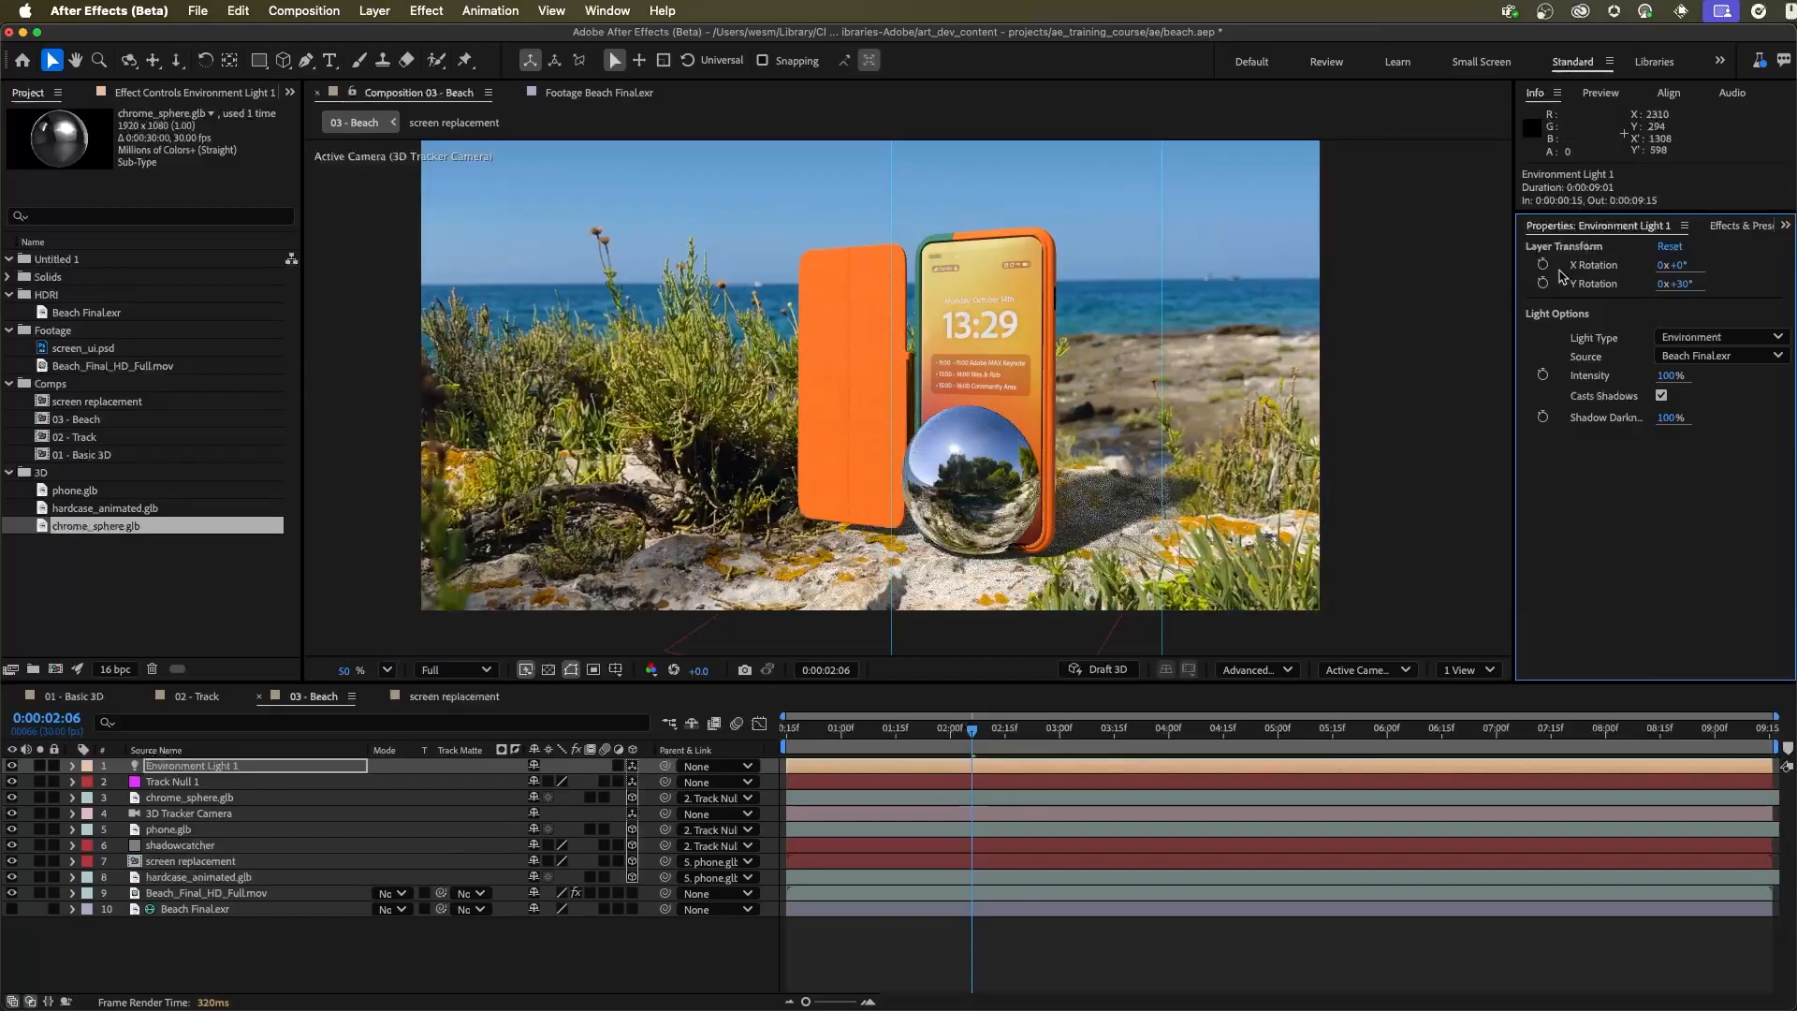
drag(1685, 284, 1686, 285)
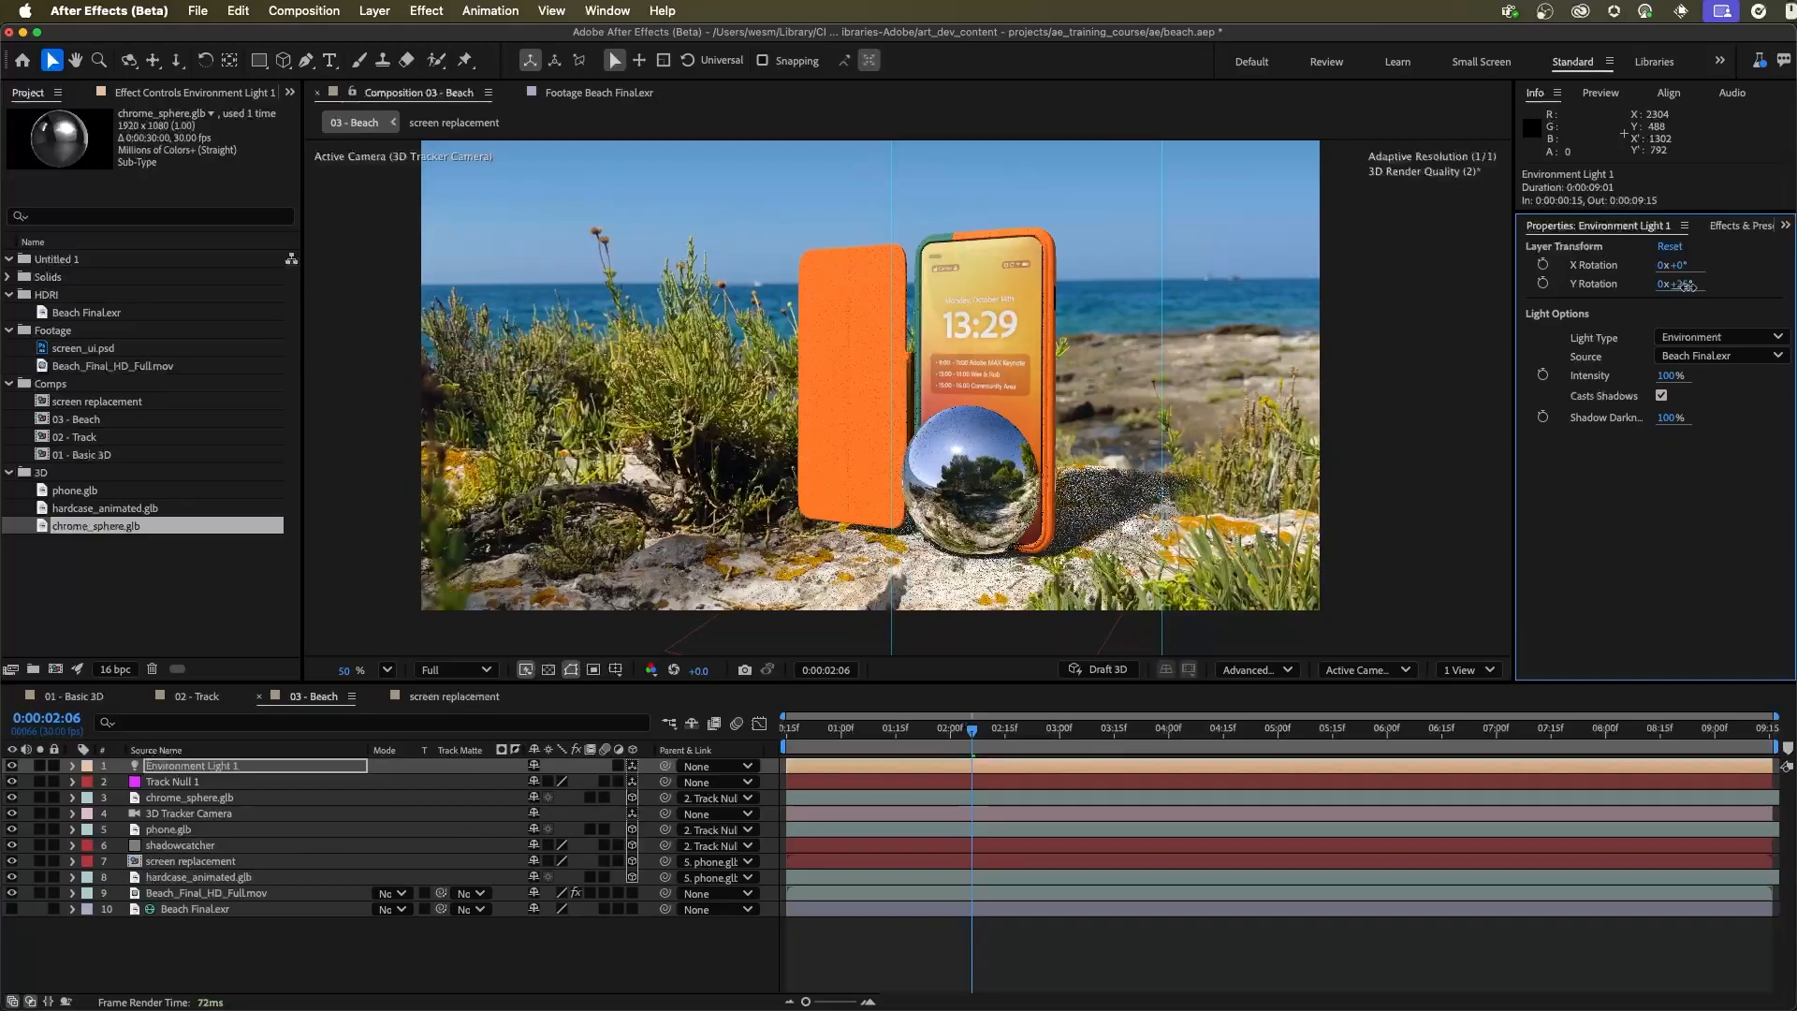
drag(1686, 285, 1685, 286)
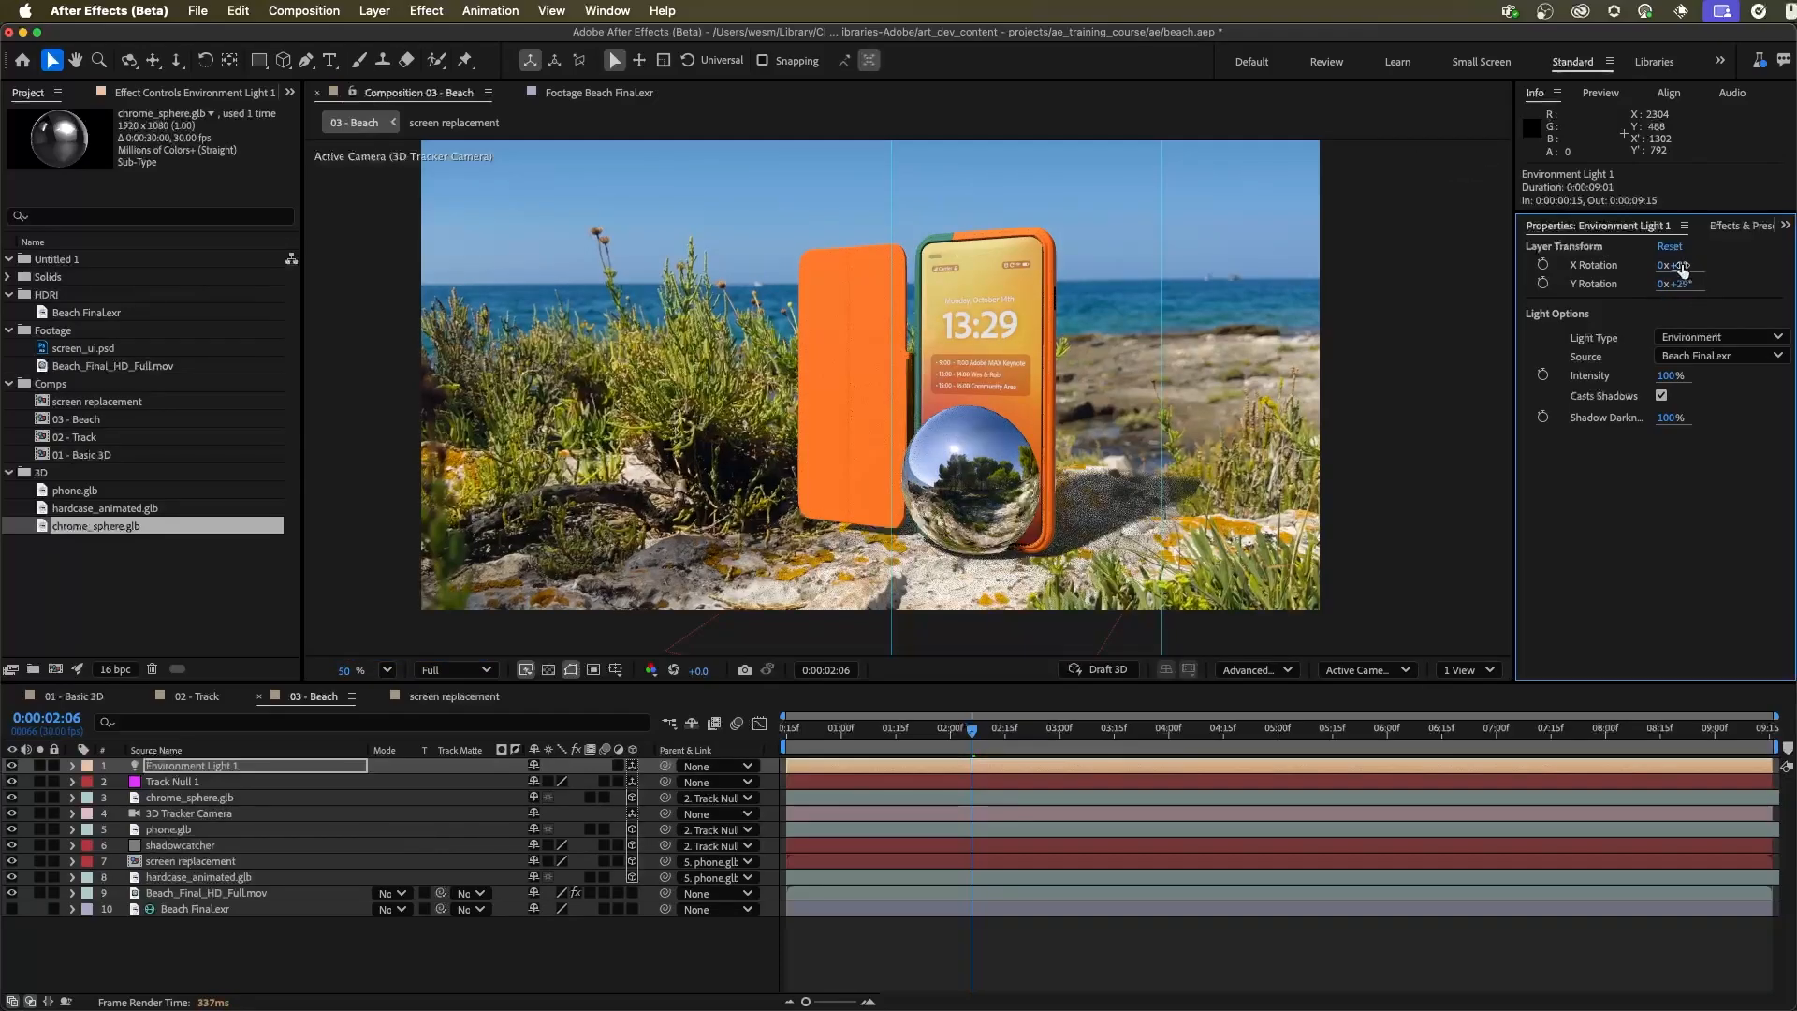
drag(1681, 265, 1670, 259)
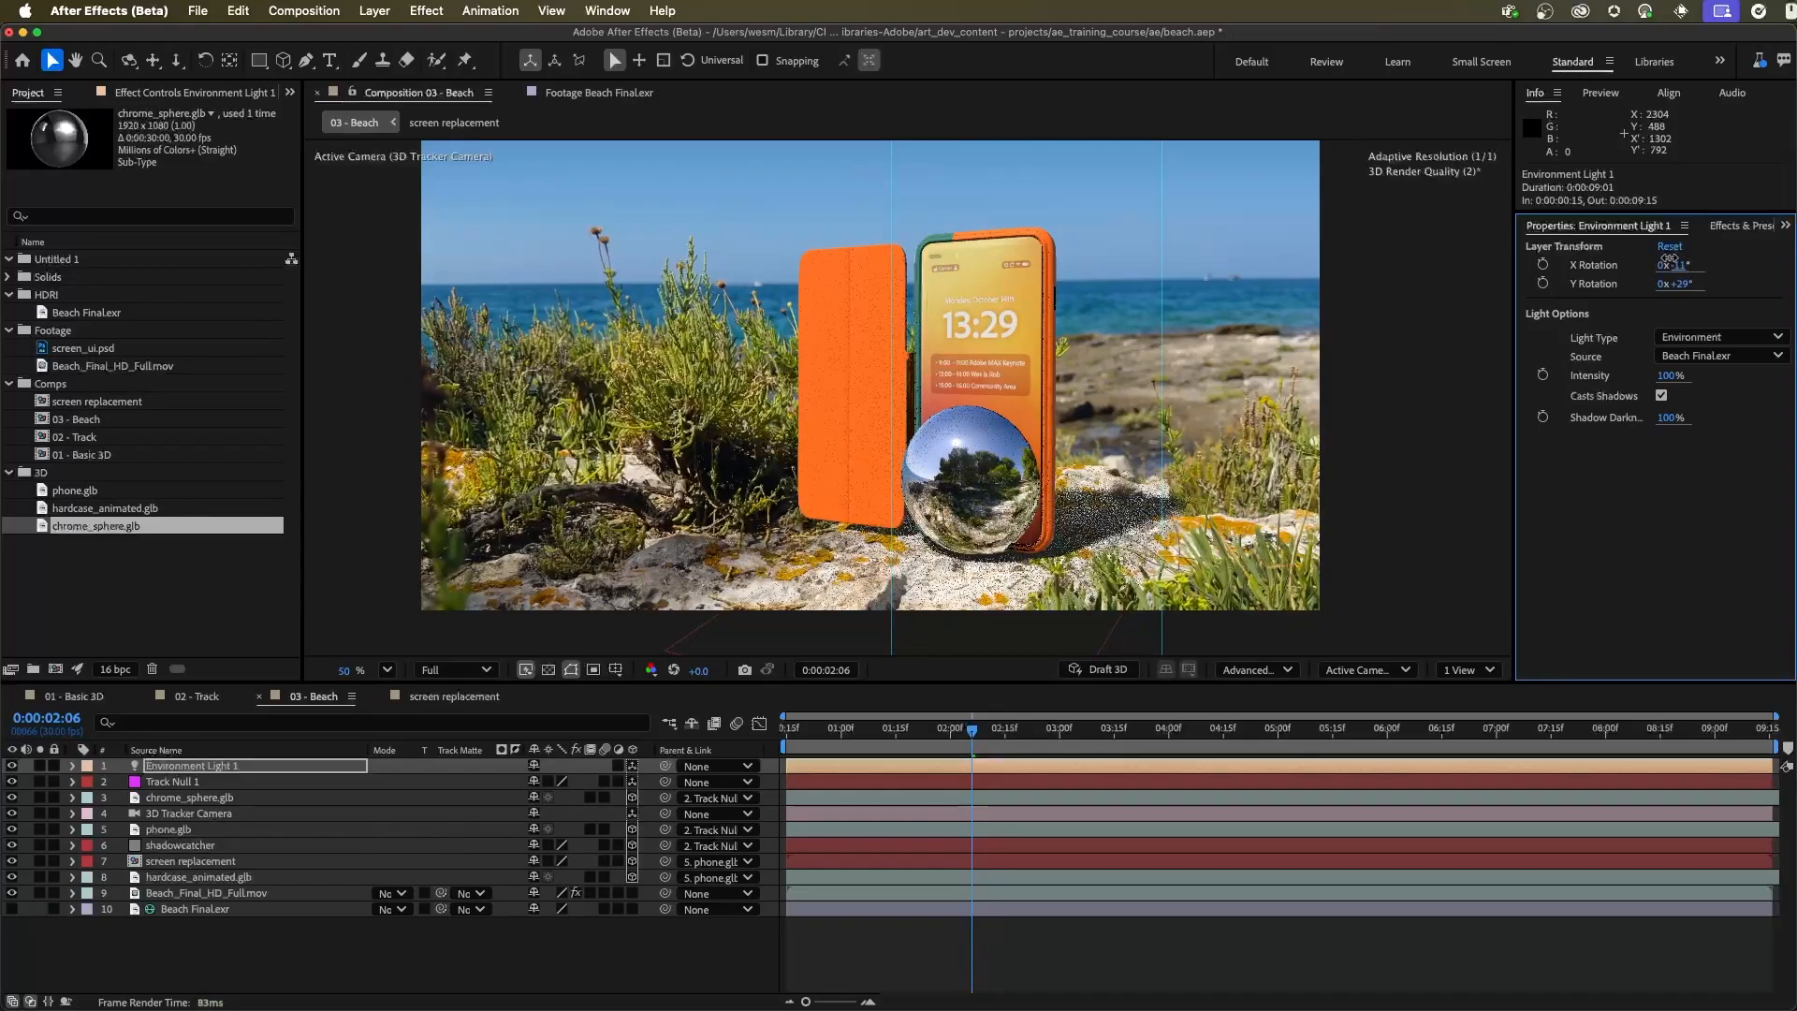
mouse_move(1668, 257)
mouse_down()
mouse_move(1646, 246)
mouse_move(1682, 281)
mouse_up()
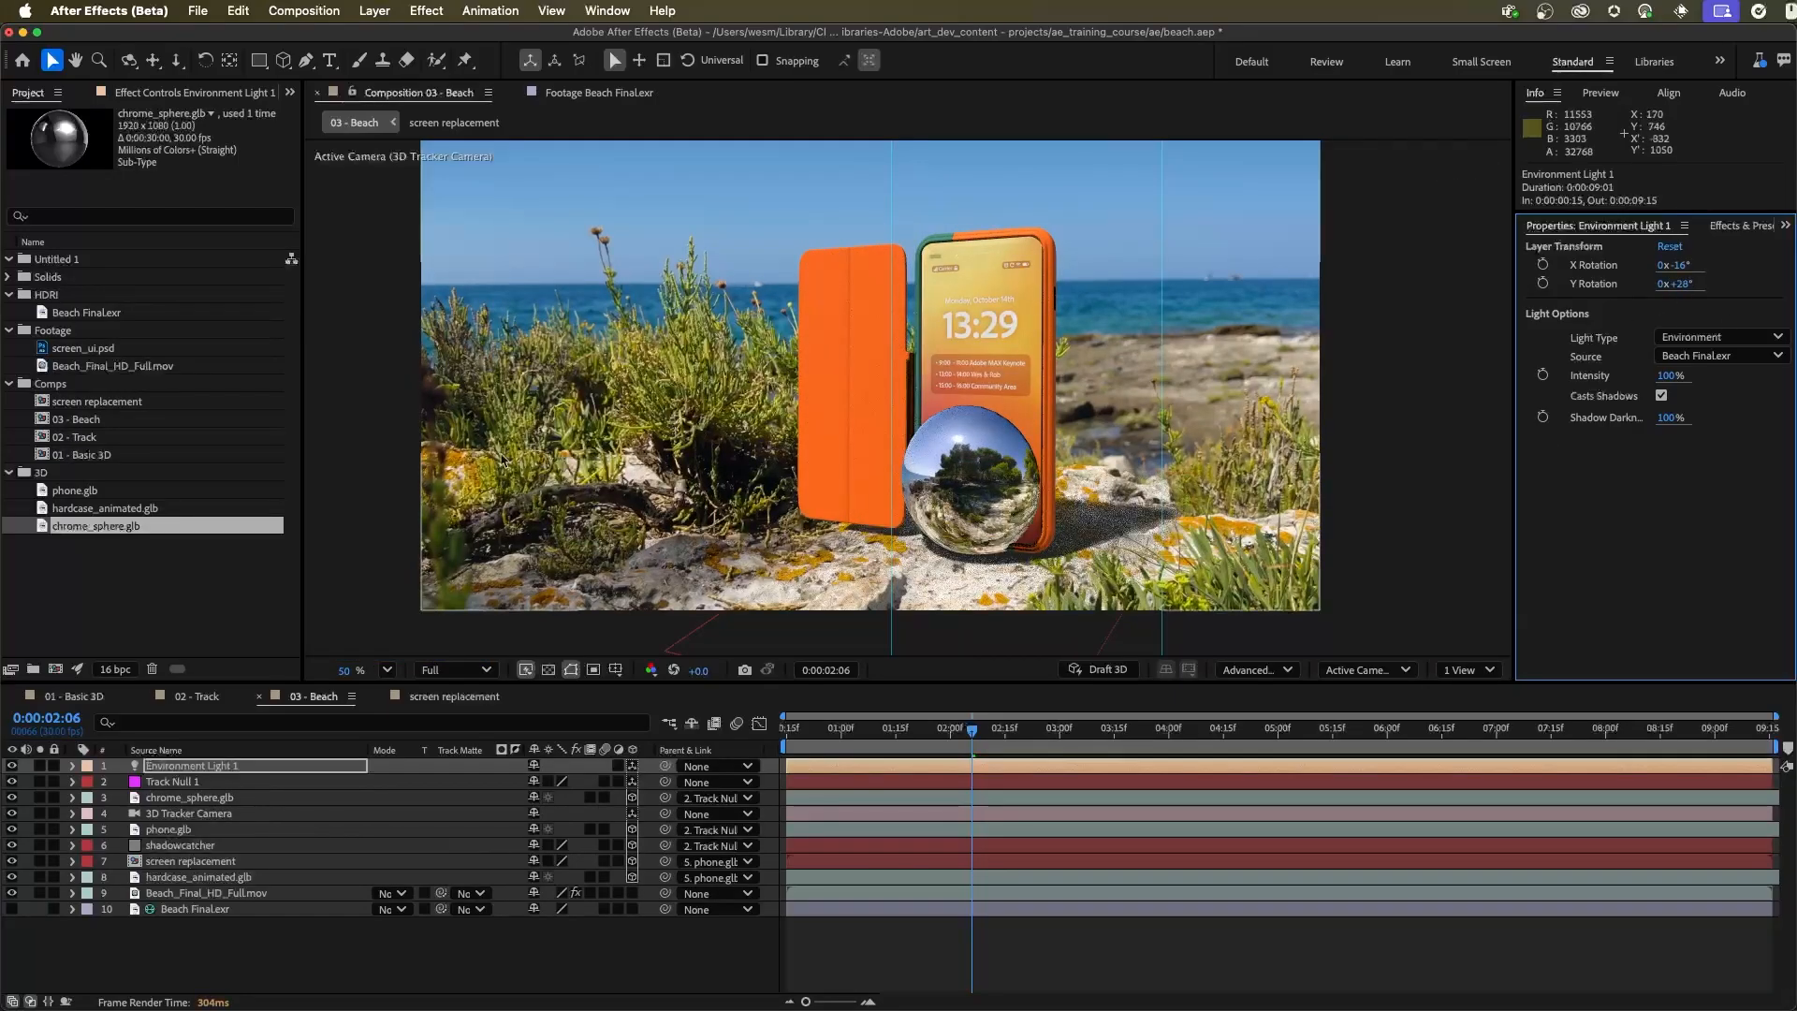
Hide the chrome_sphere.glb layer and preview the composition from 0:00:00:15
click(166, 797)
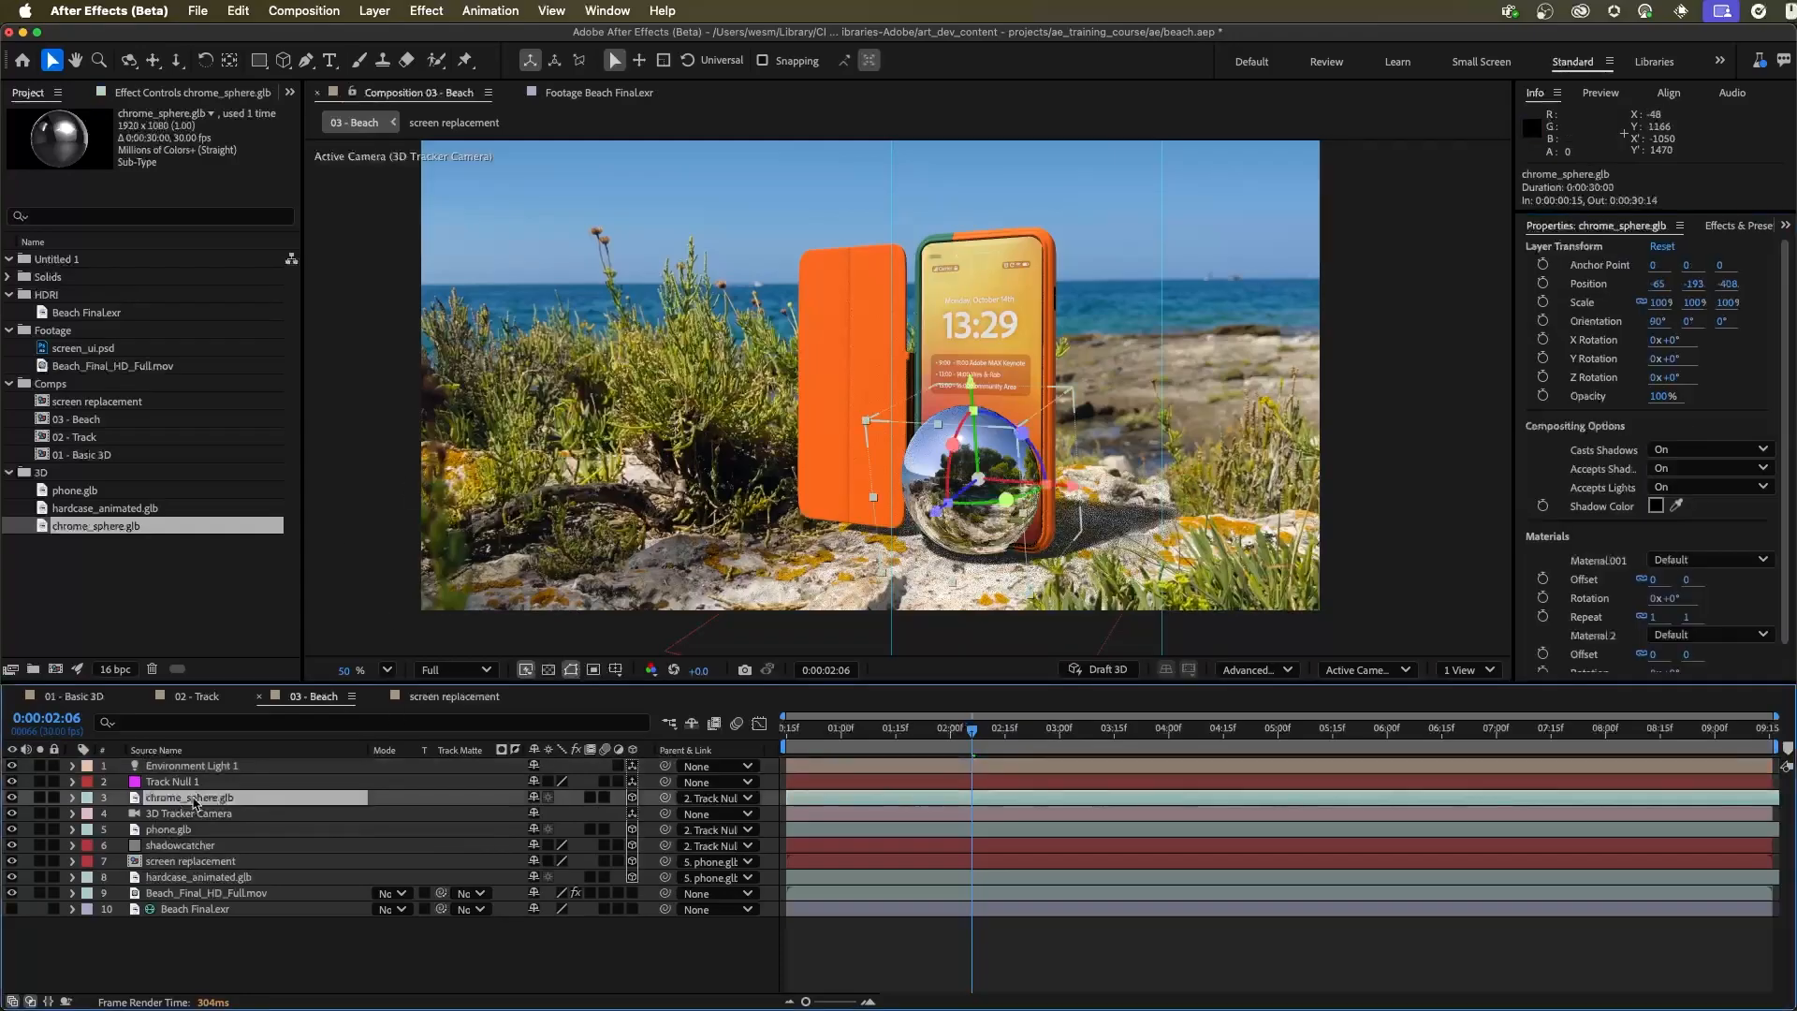
click(11, 798)
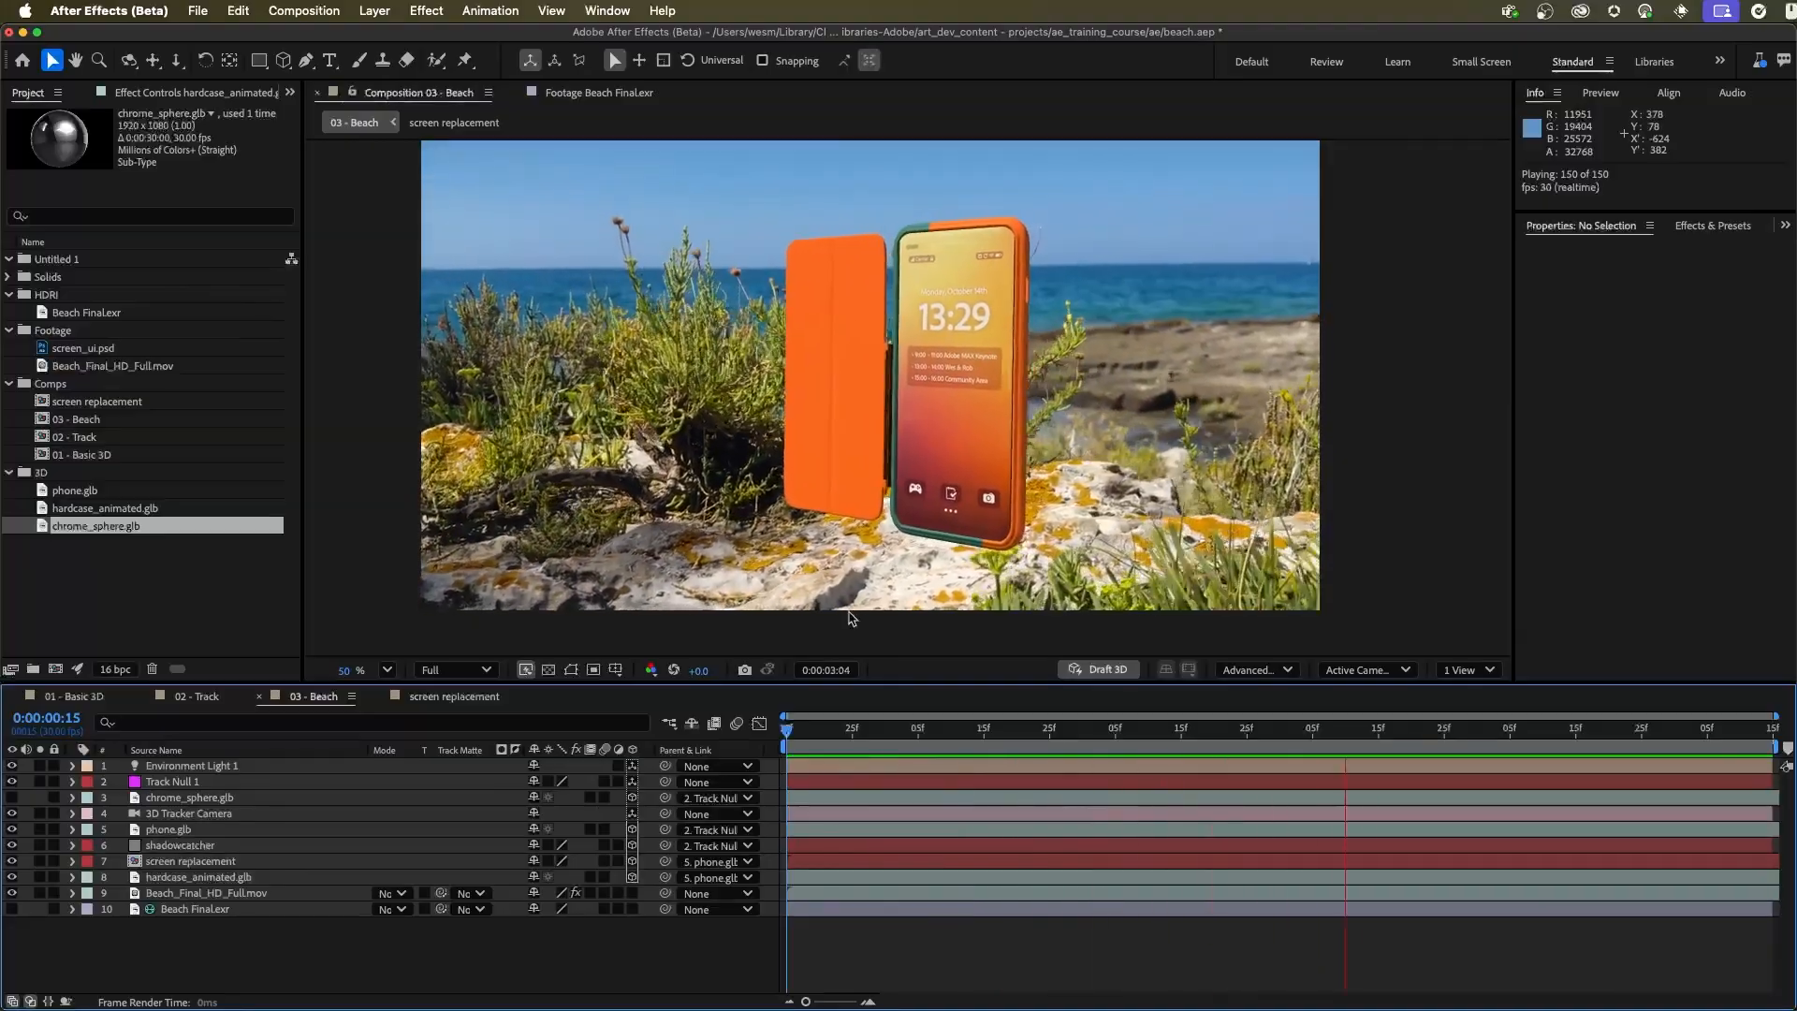
key(space)
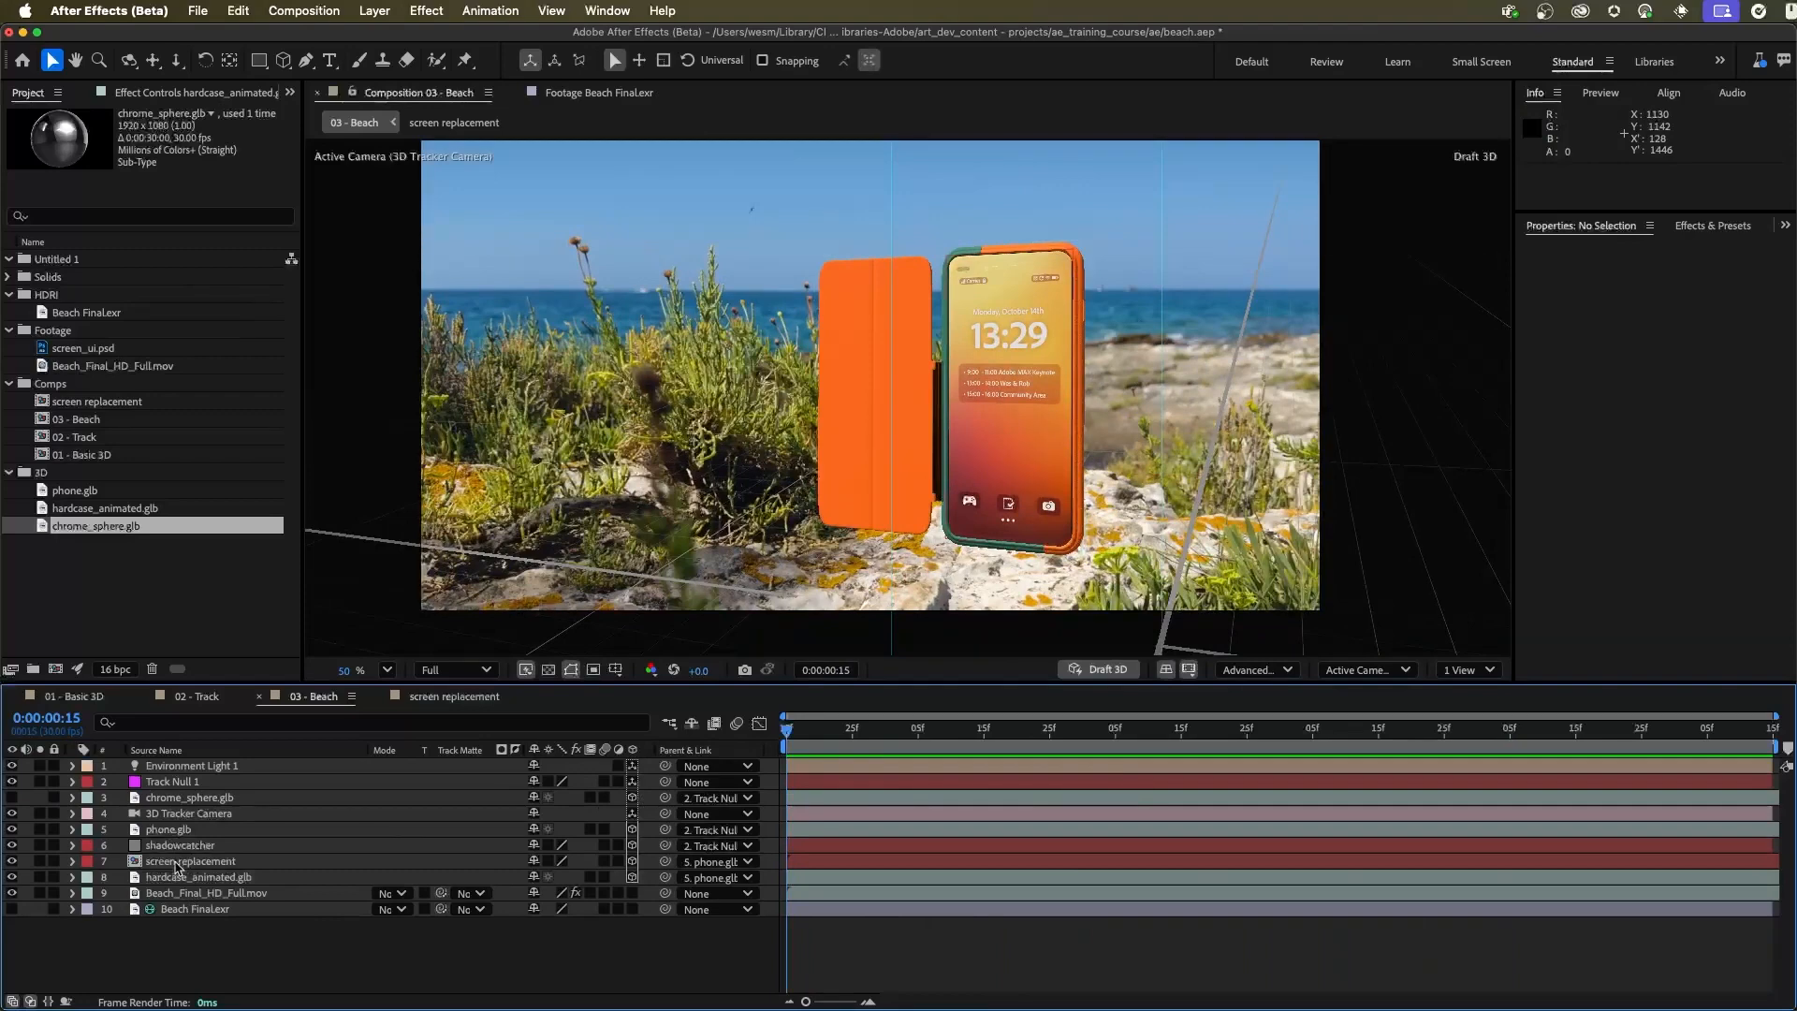
Assign the model's embedded animation to hardcase_animated.glb through its animation options
click(165, 881)
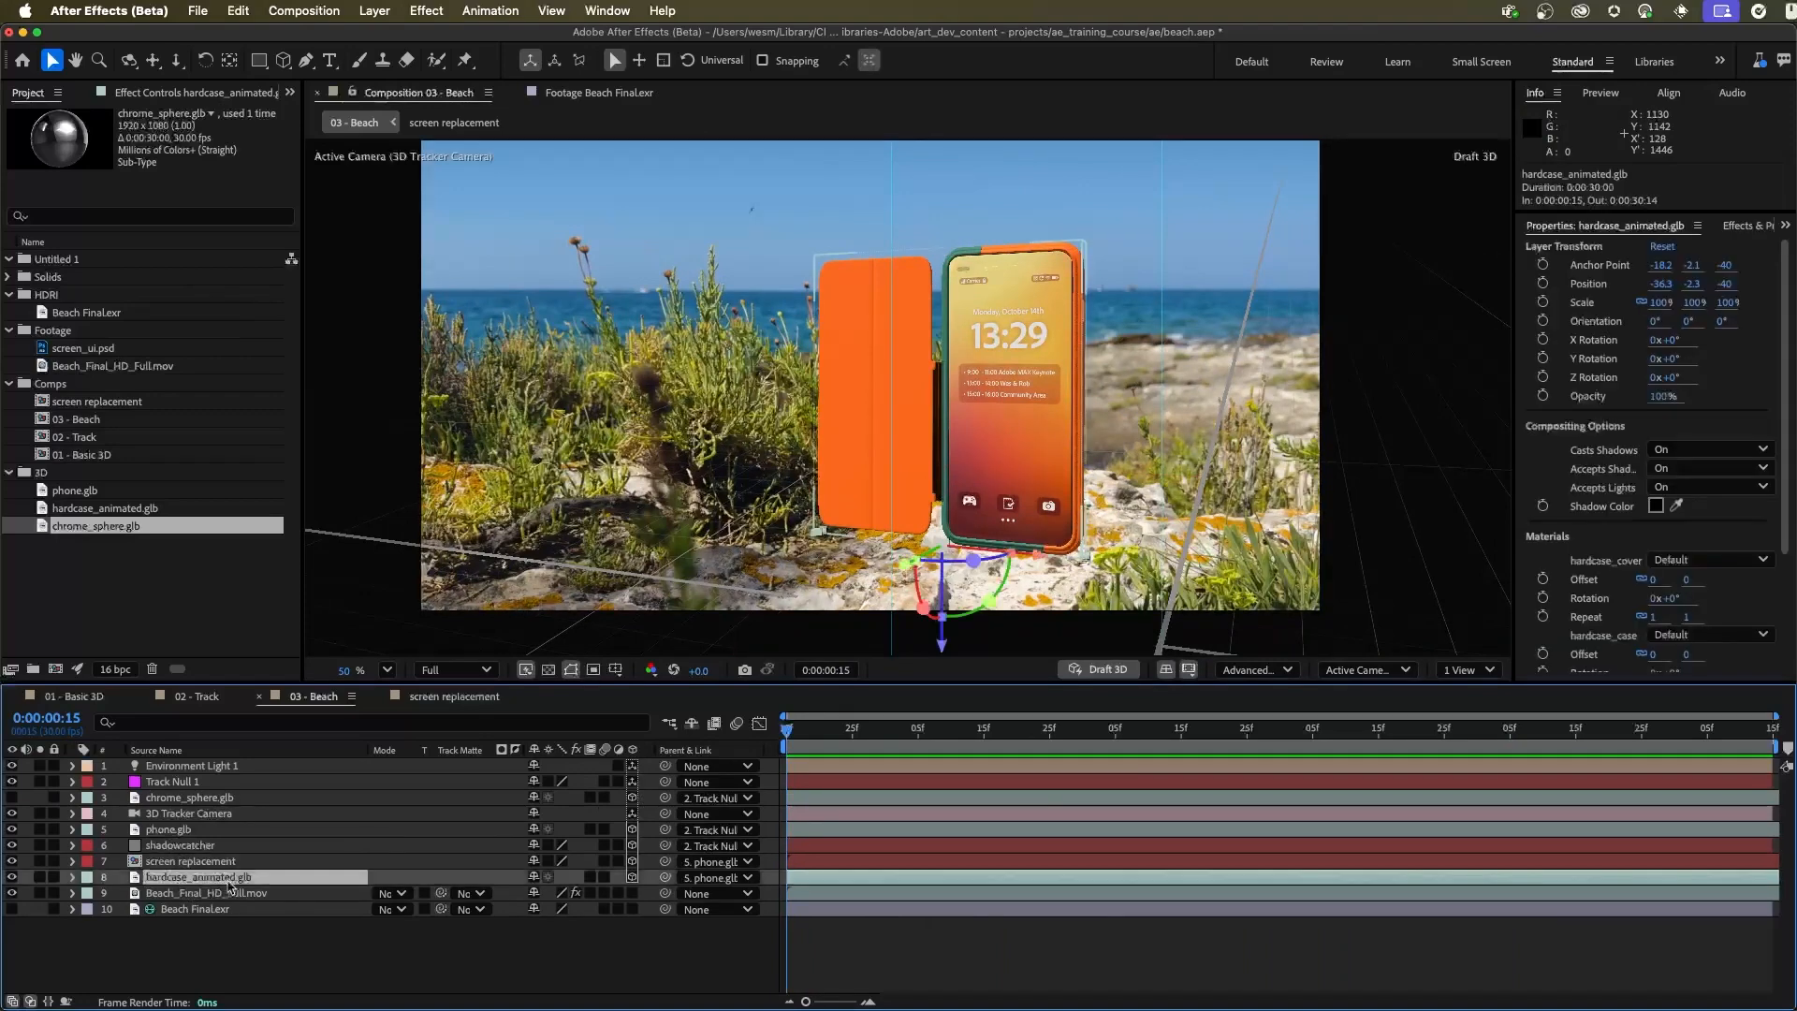
click(72, 877)
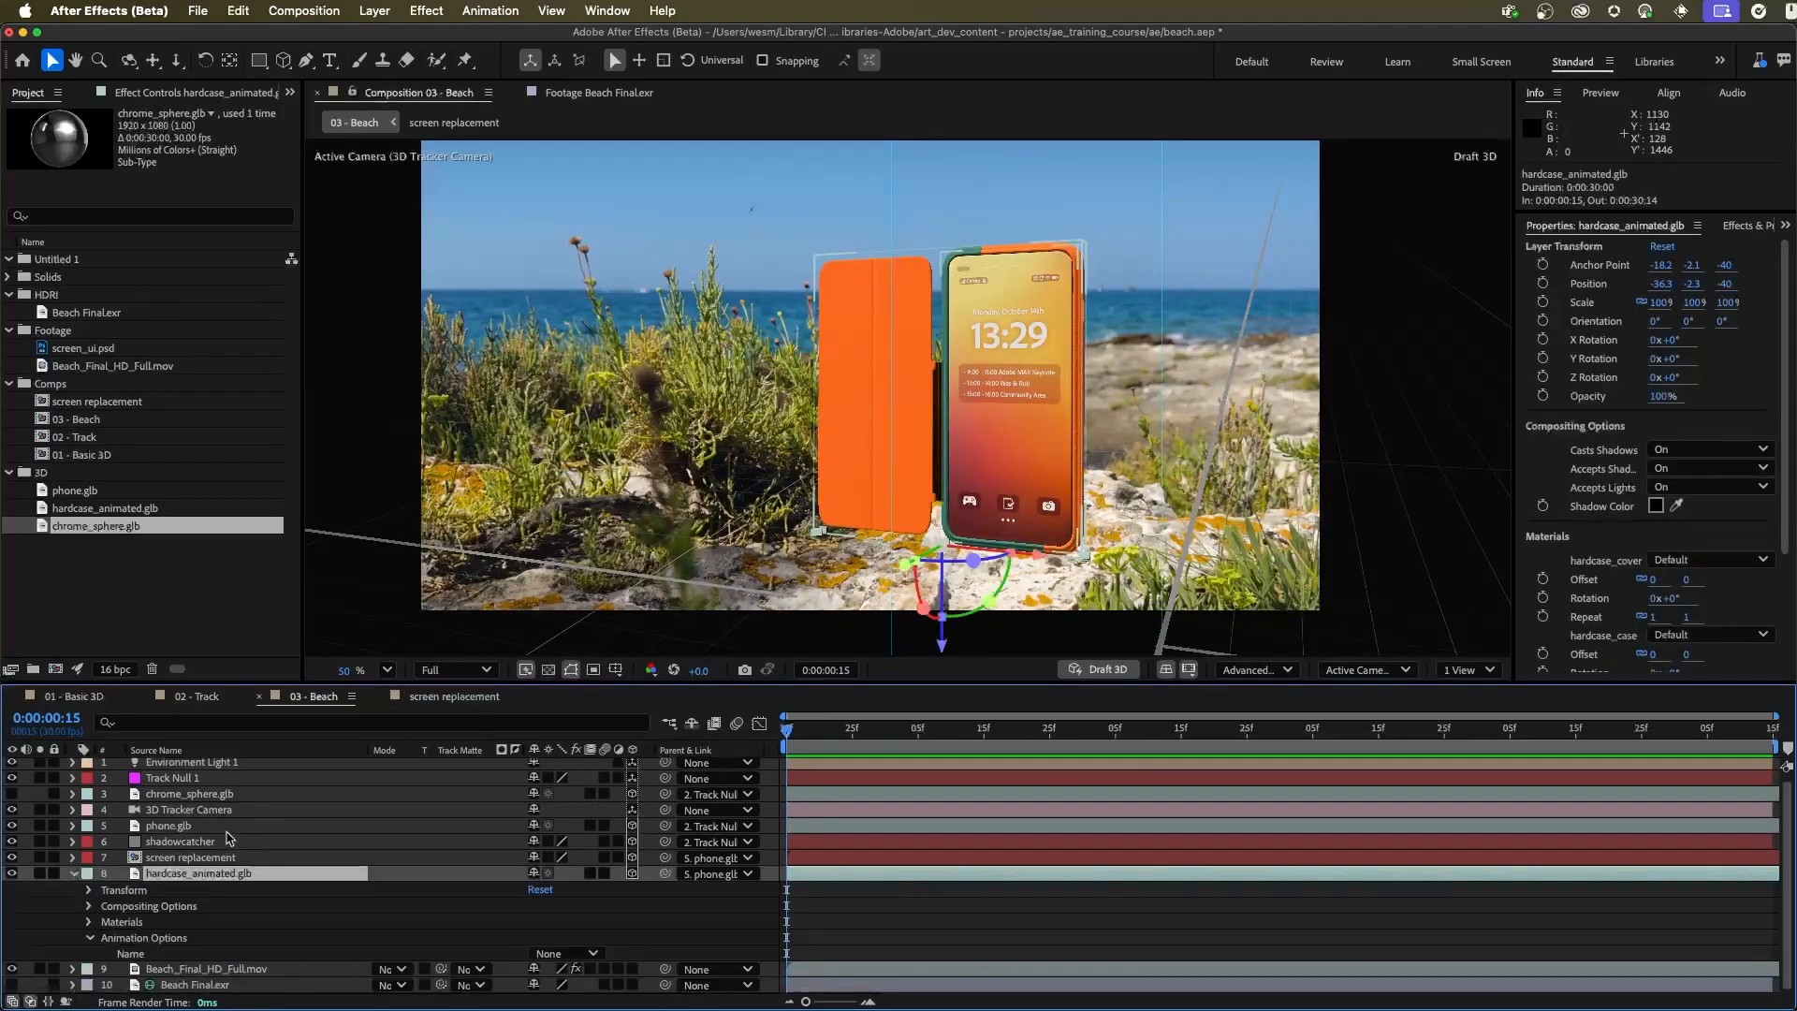
click(564, 953)
click(604, 991)
click(74, 875)
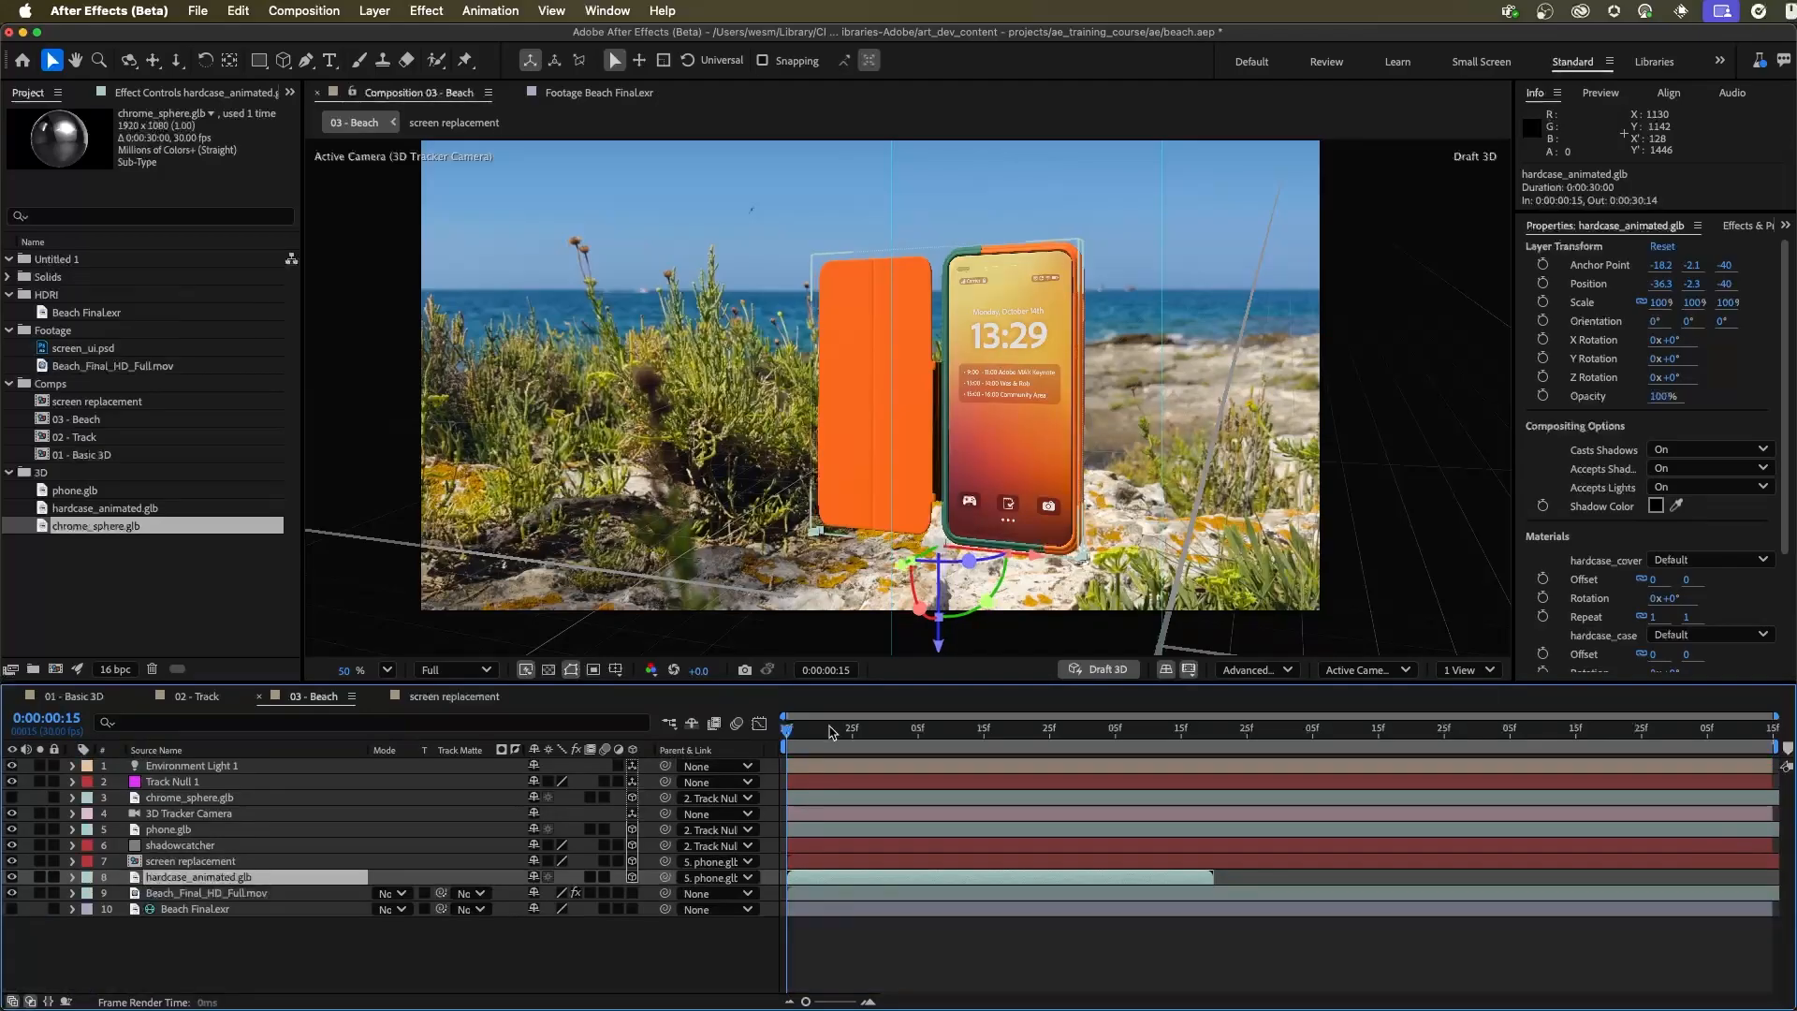
Enable time remapping on the hardcase_animated.glb layer
click(373, 10)
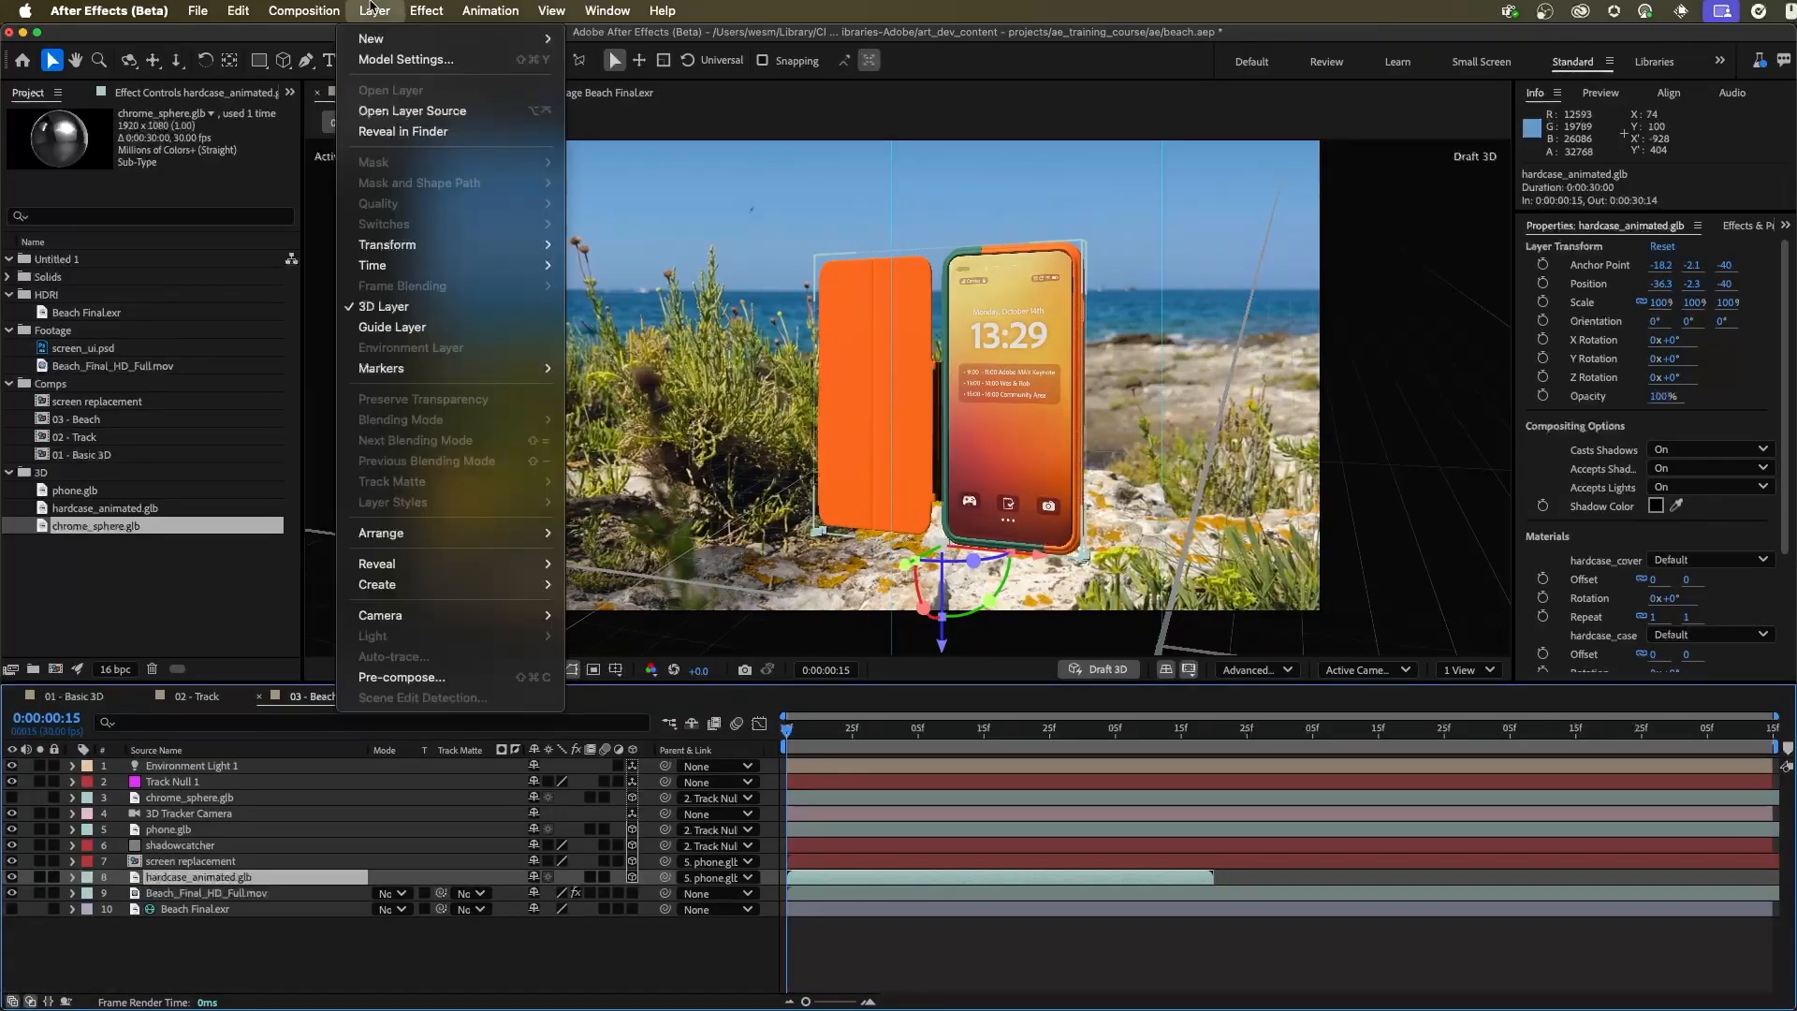
mouse_move(403, 265)
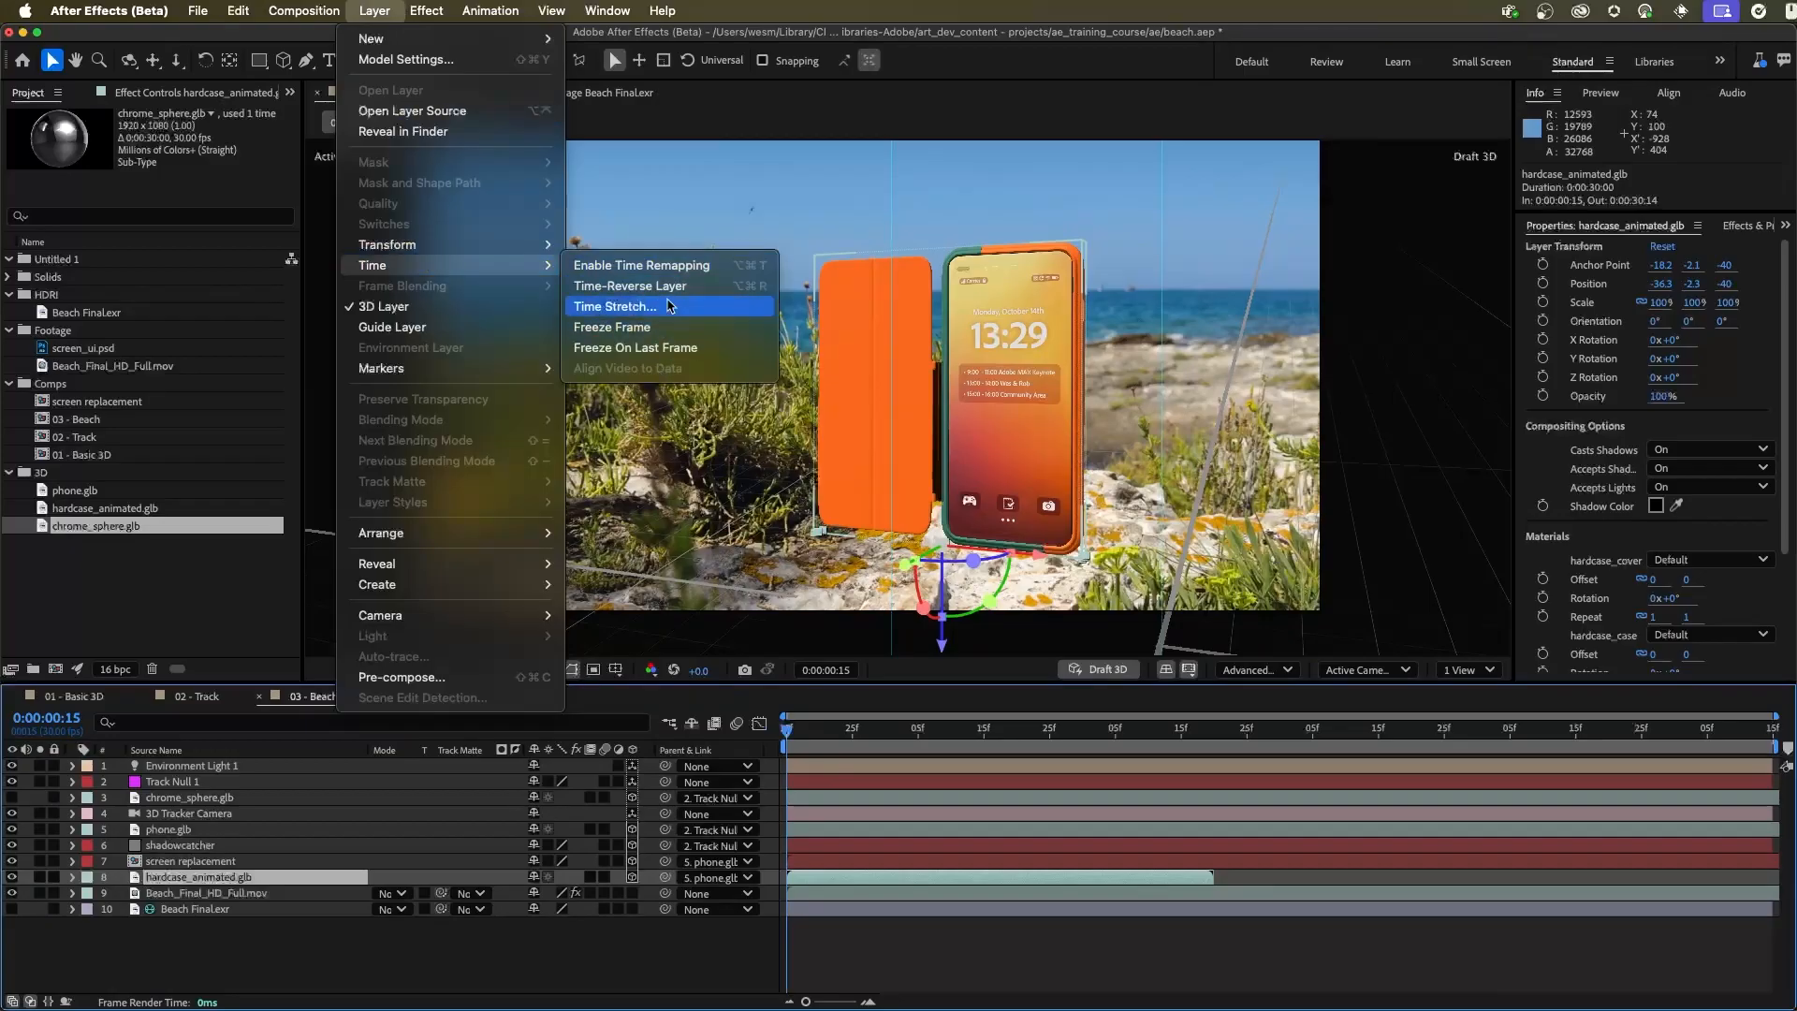
click(672, 267)
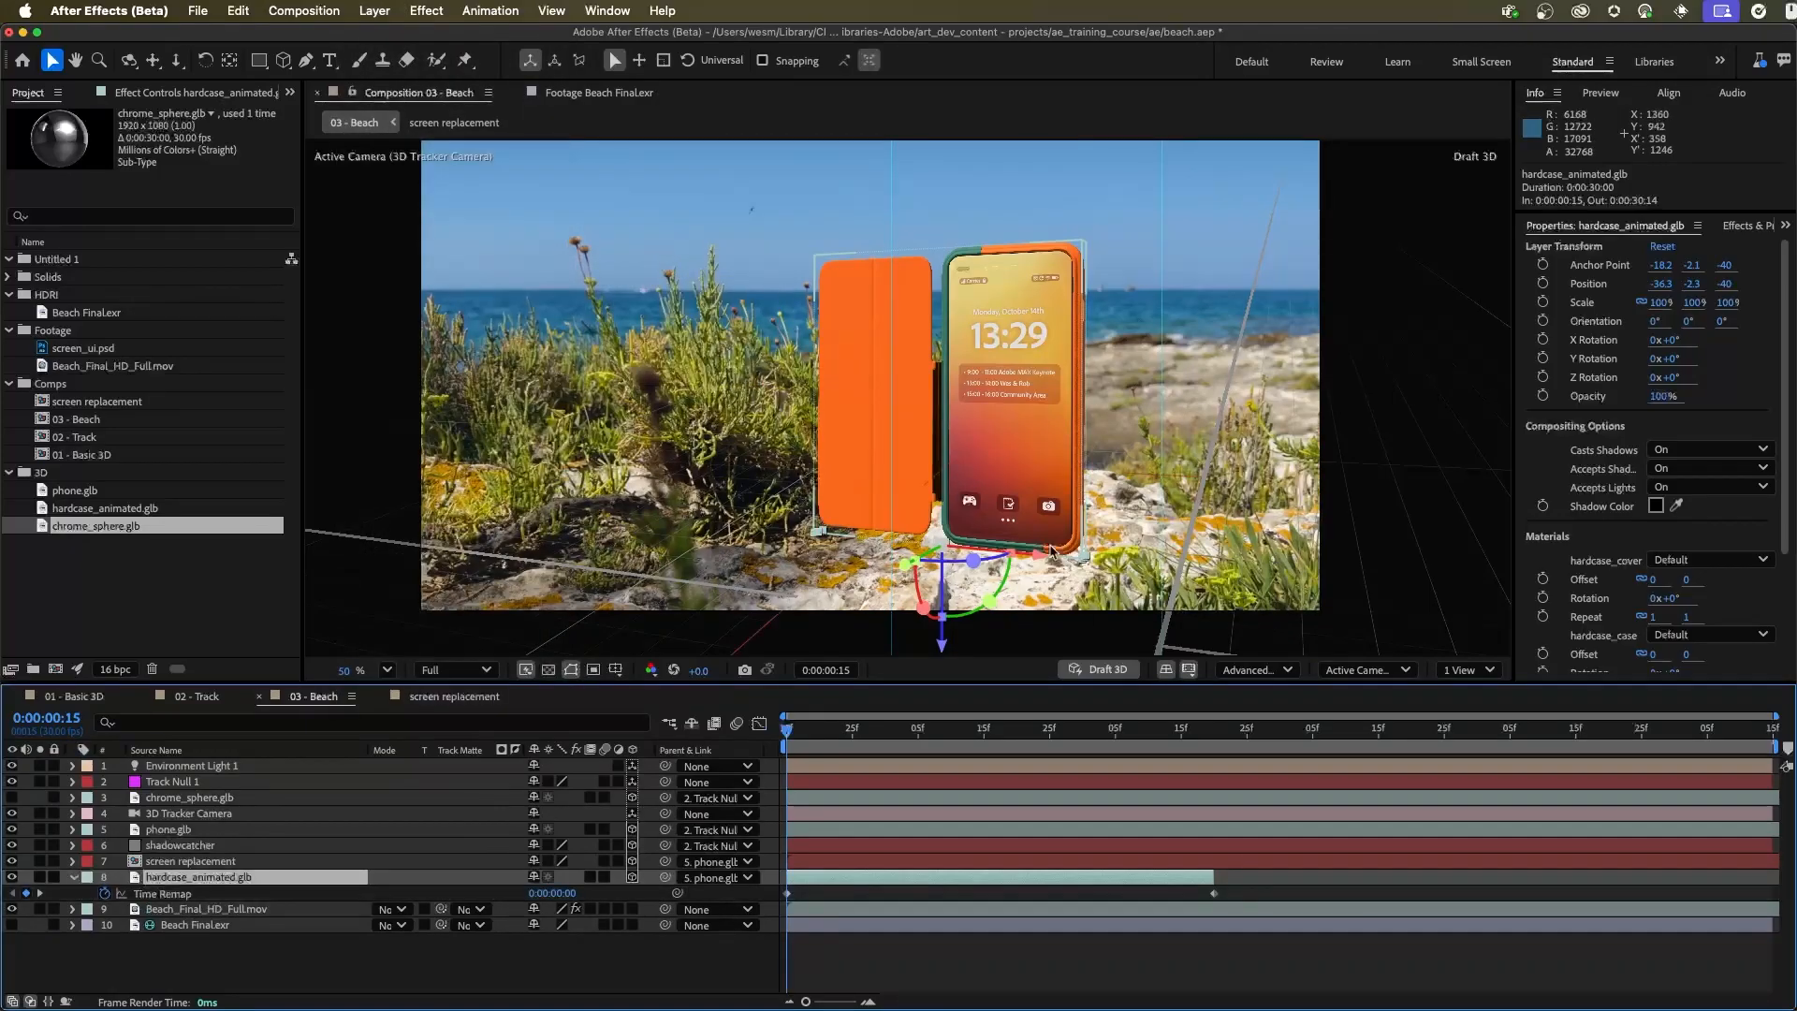
Set hardcase_animated.glb's Time Remap to 0:00:01:00 at 0:00:00:15 so the case starts closed
drag(811, 725, 988, 746)
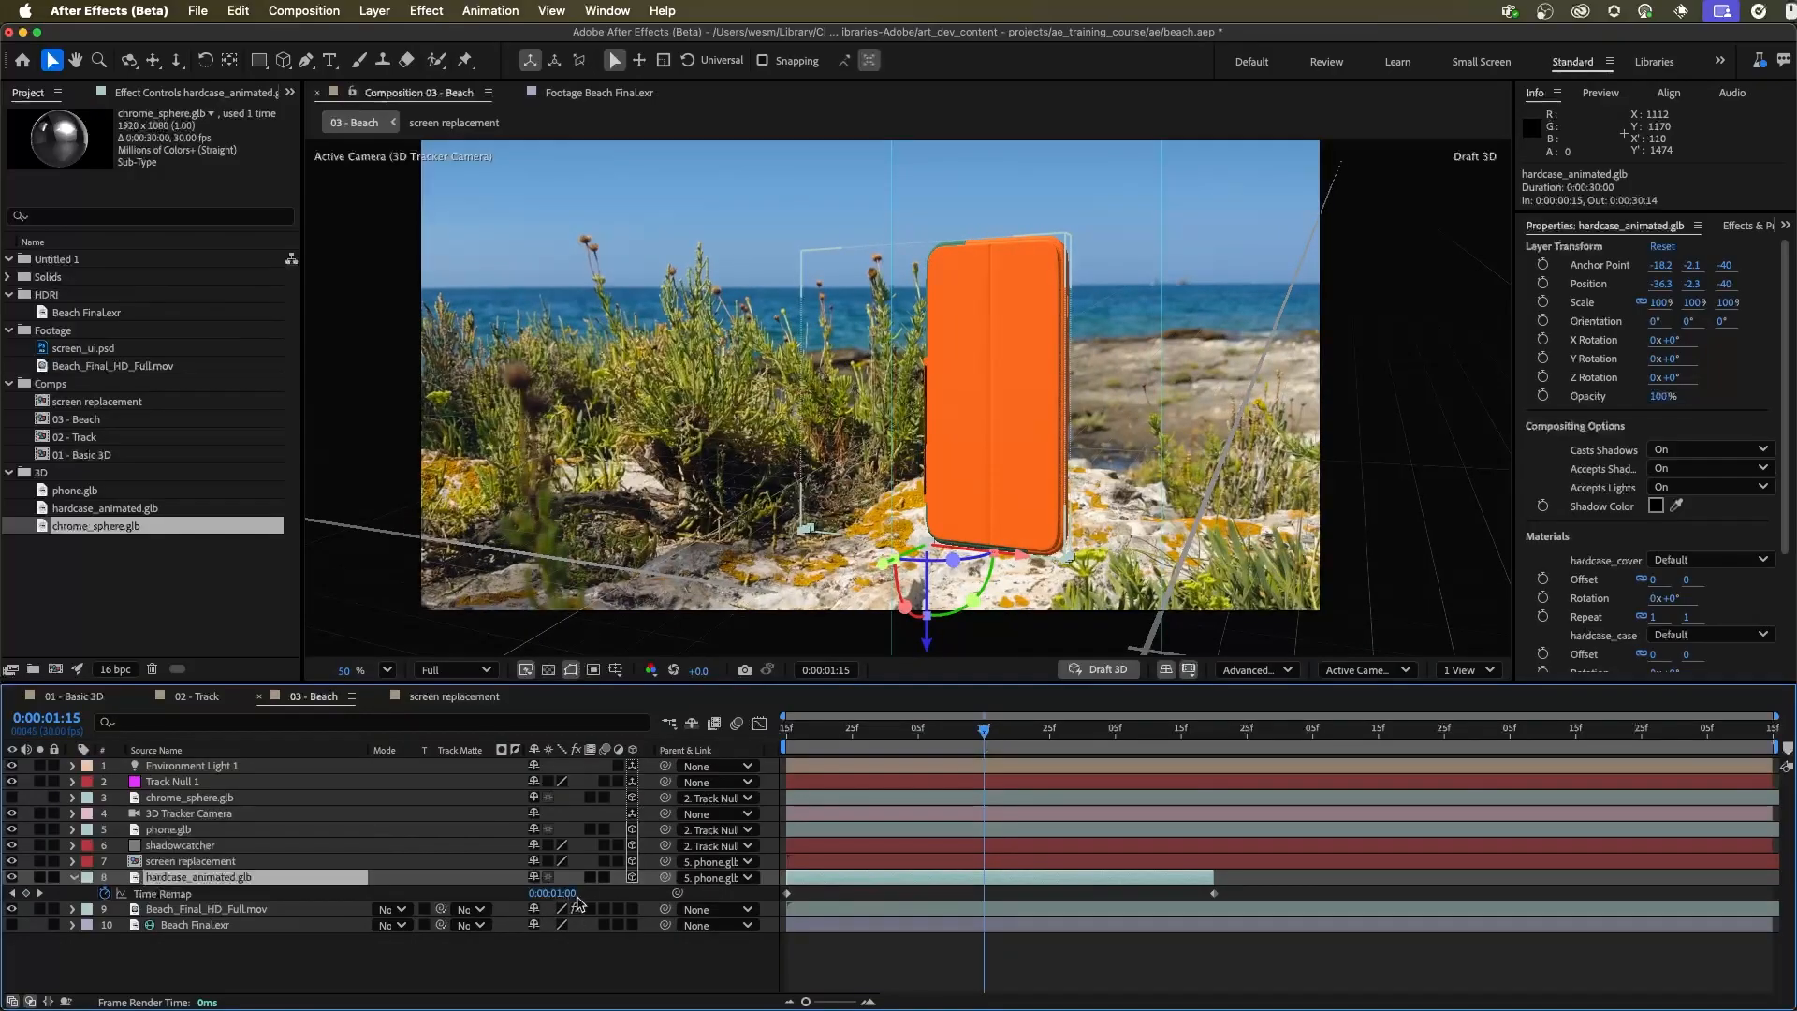
key(Home)
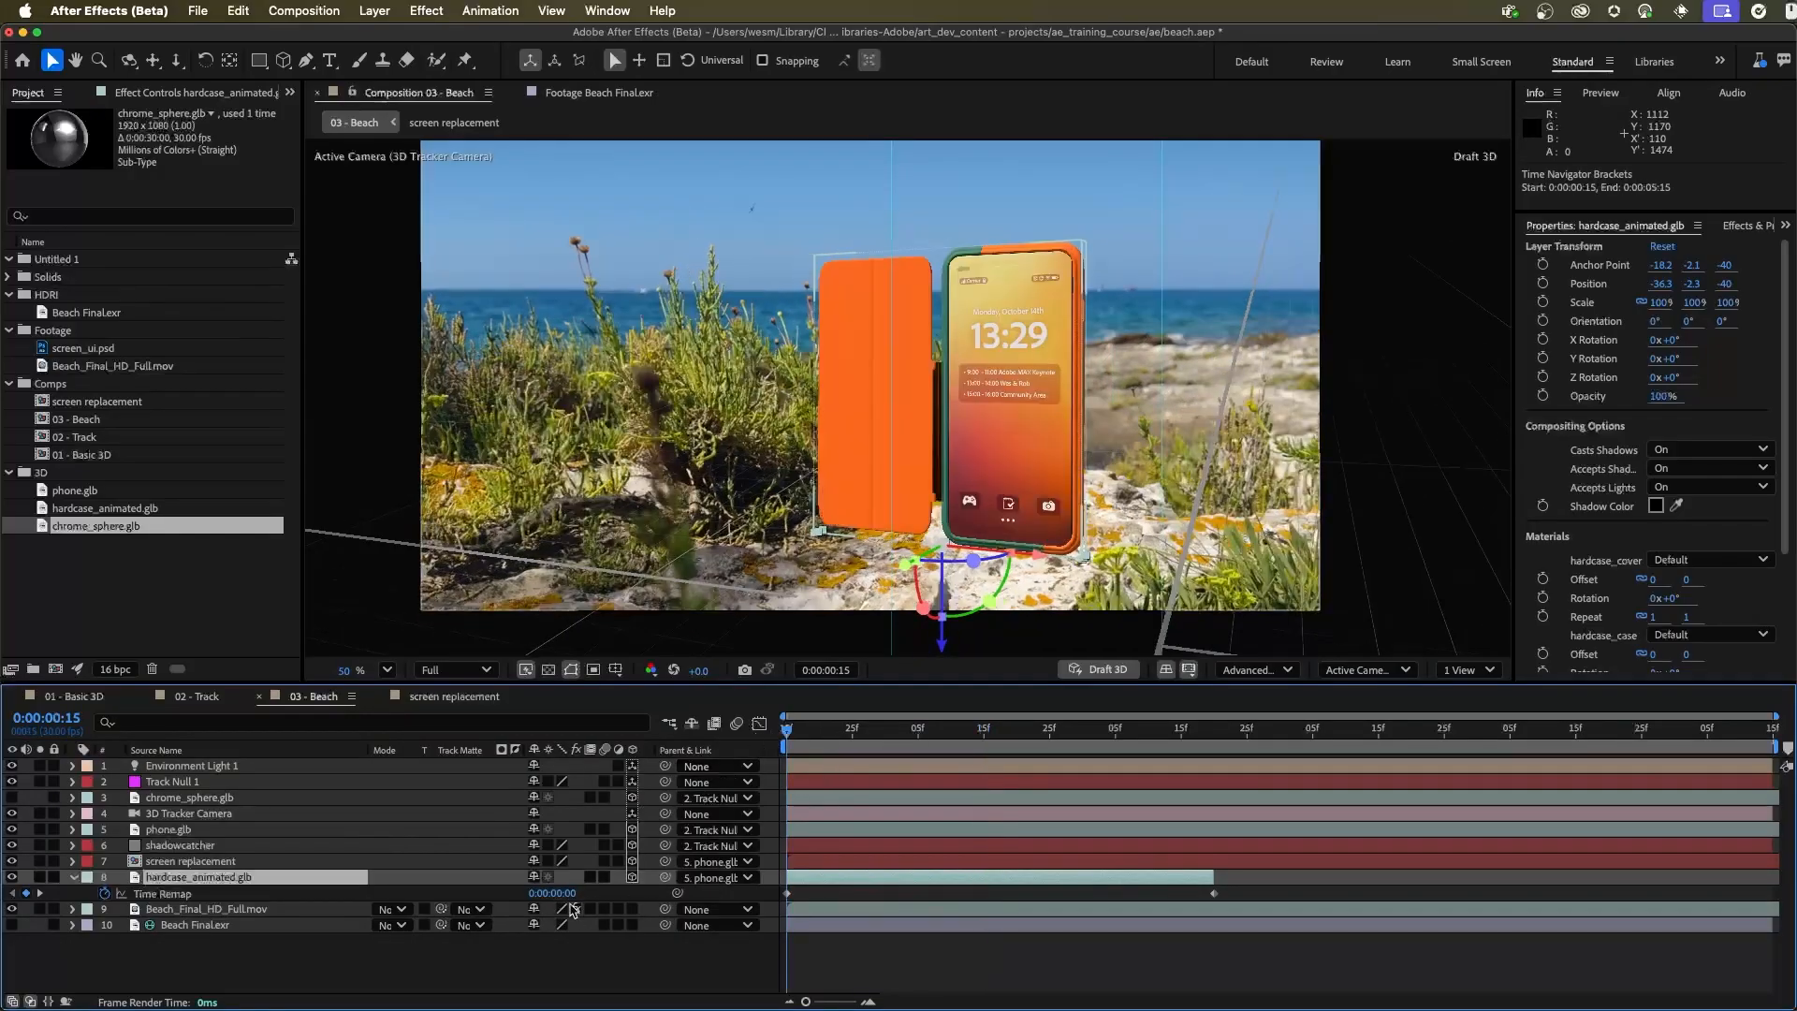
click(560, 894)
key(Return)
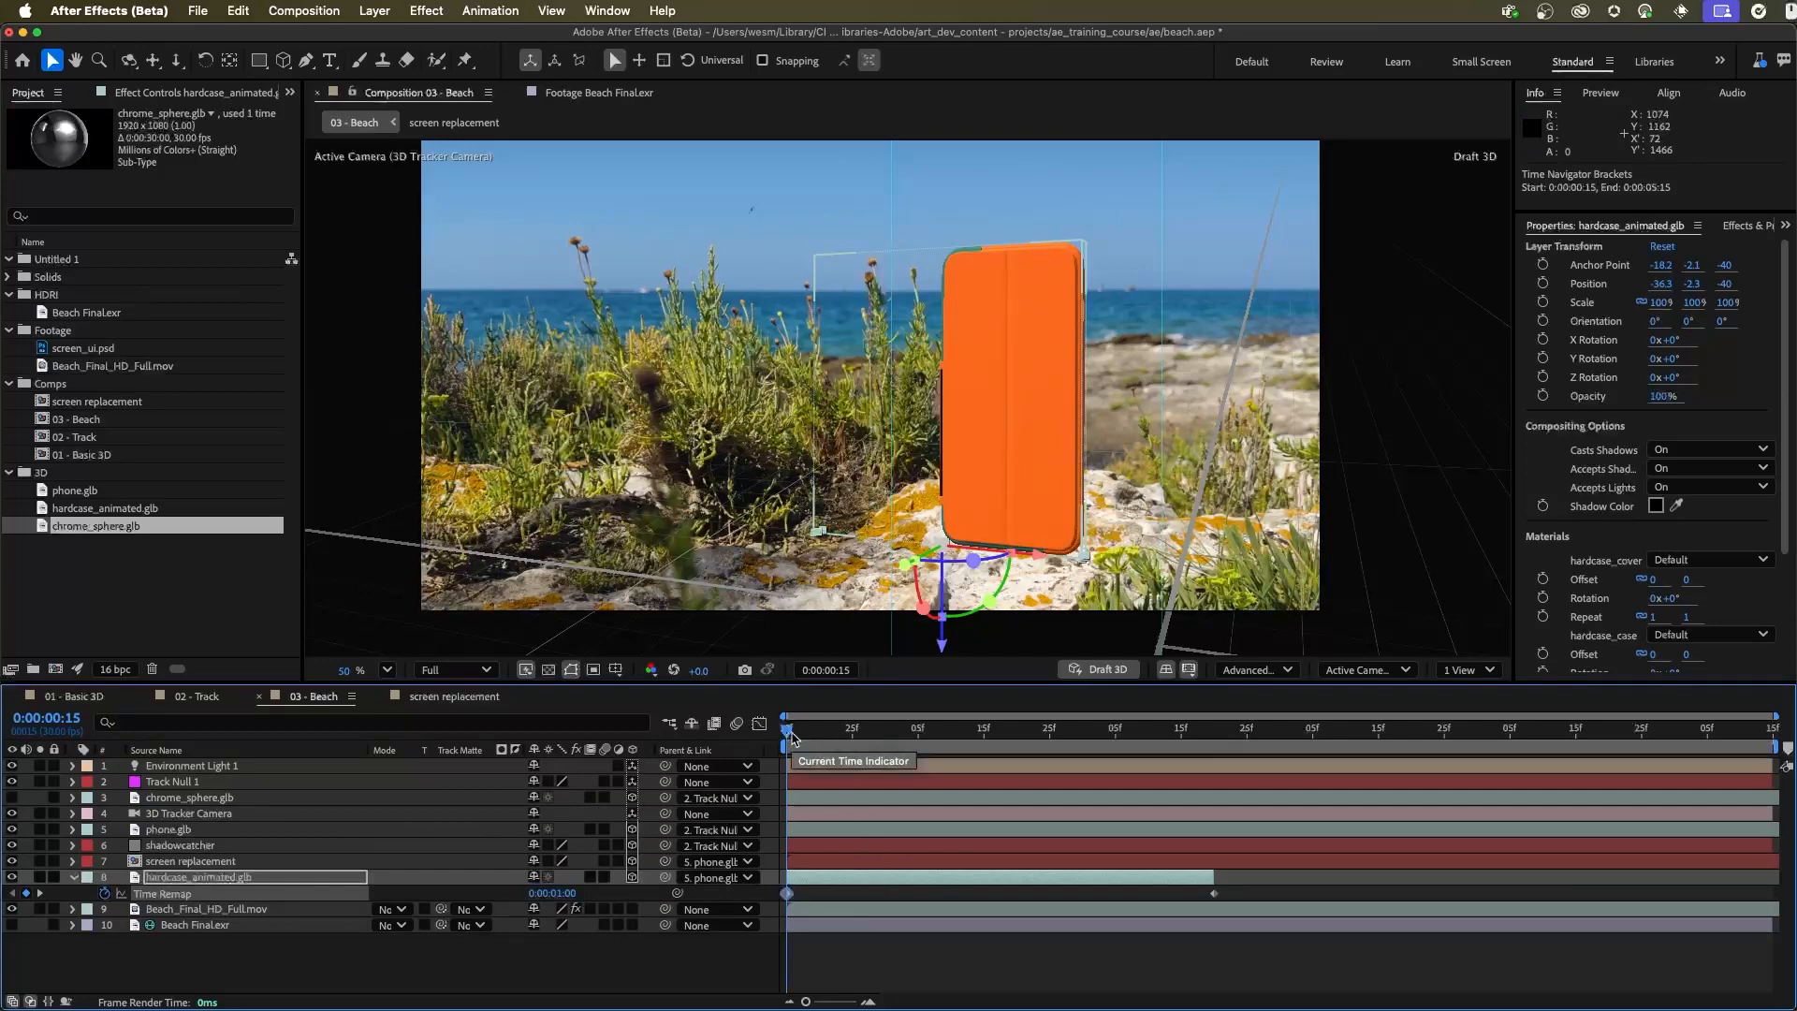
Extend hardcase_animated.glb to about 0:00:05:14 and add a Time Remap keyframe at 0:00:03:14 to hold the case open
drag(792, 733, 1190, 773)
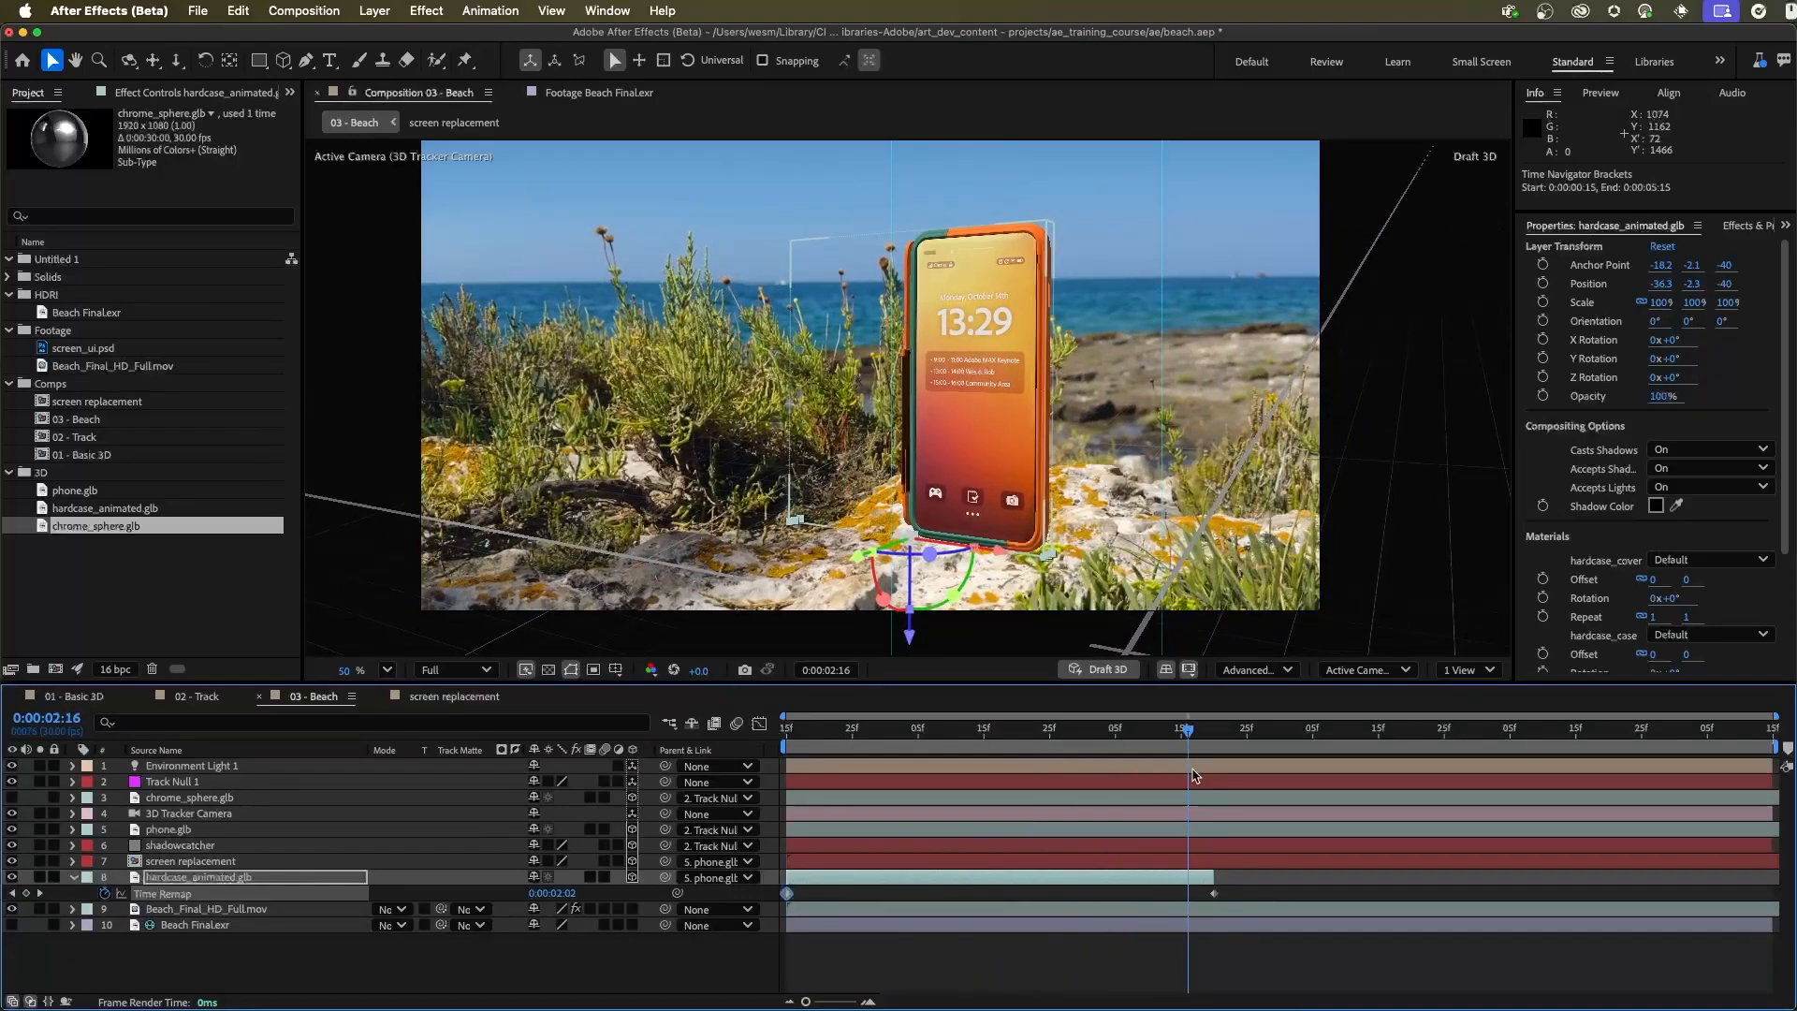
drag(1221, 876, 1774, 926)
drag(1188, 725, 1372, 771)
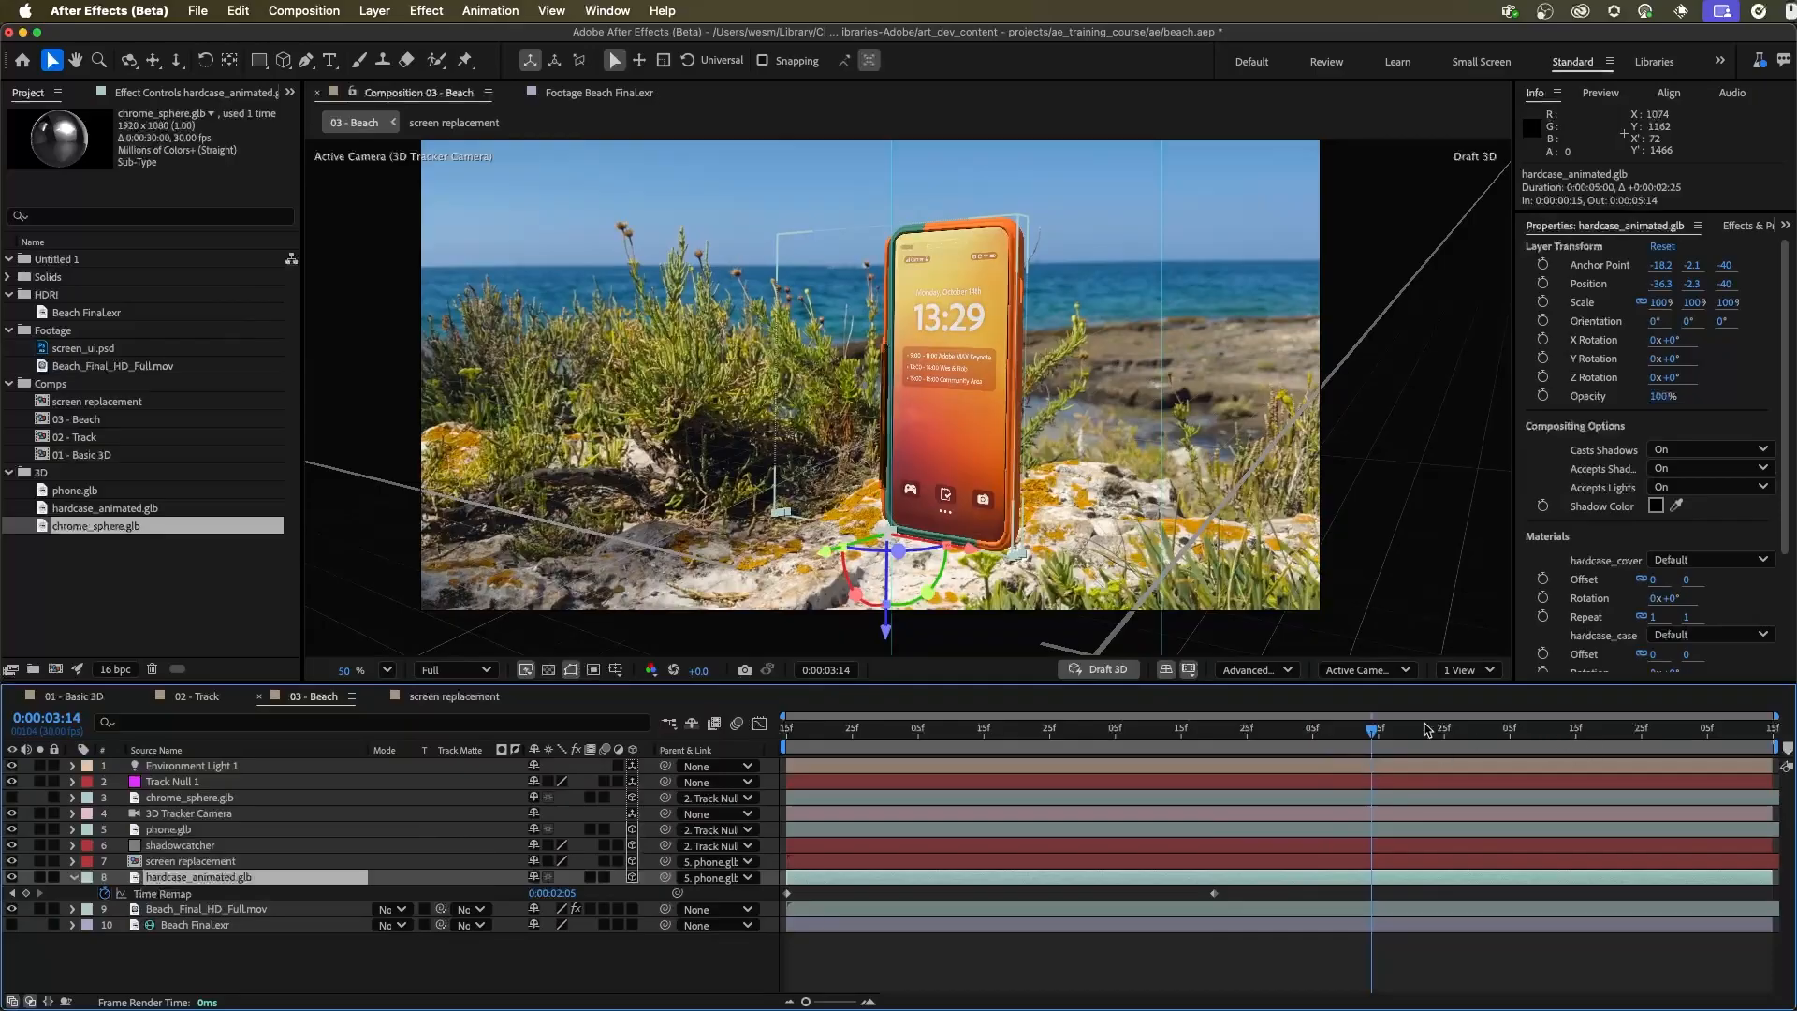
click(26, 895)
Set hardcase_animated.glb's Time Remap to 0:00:01:00 at 0:00:05:12 so the case closes again
drag(1388, 734, 1754, 740)
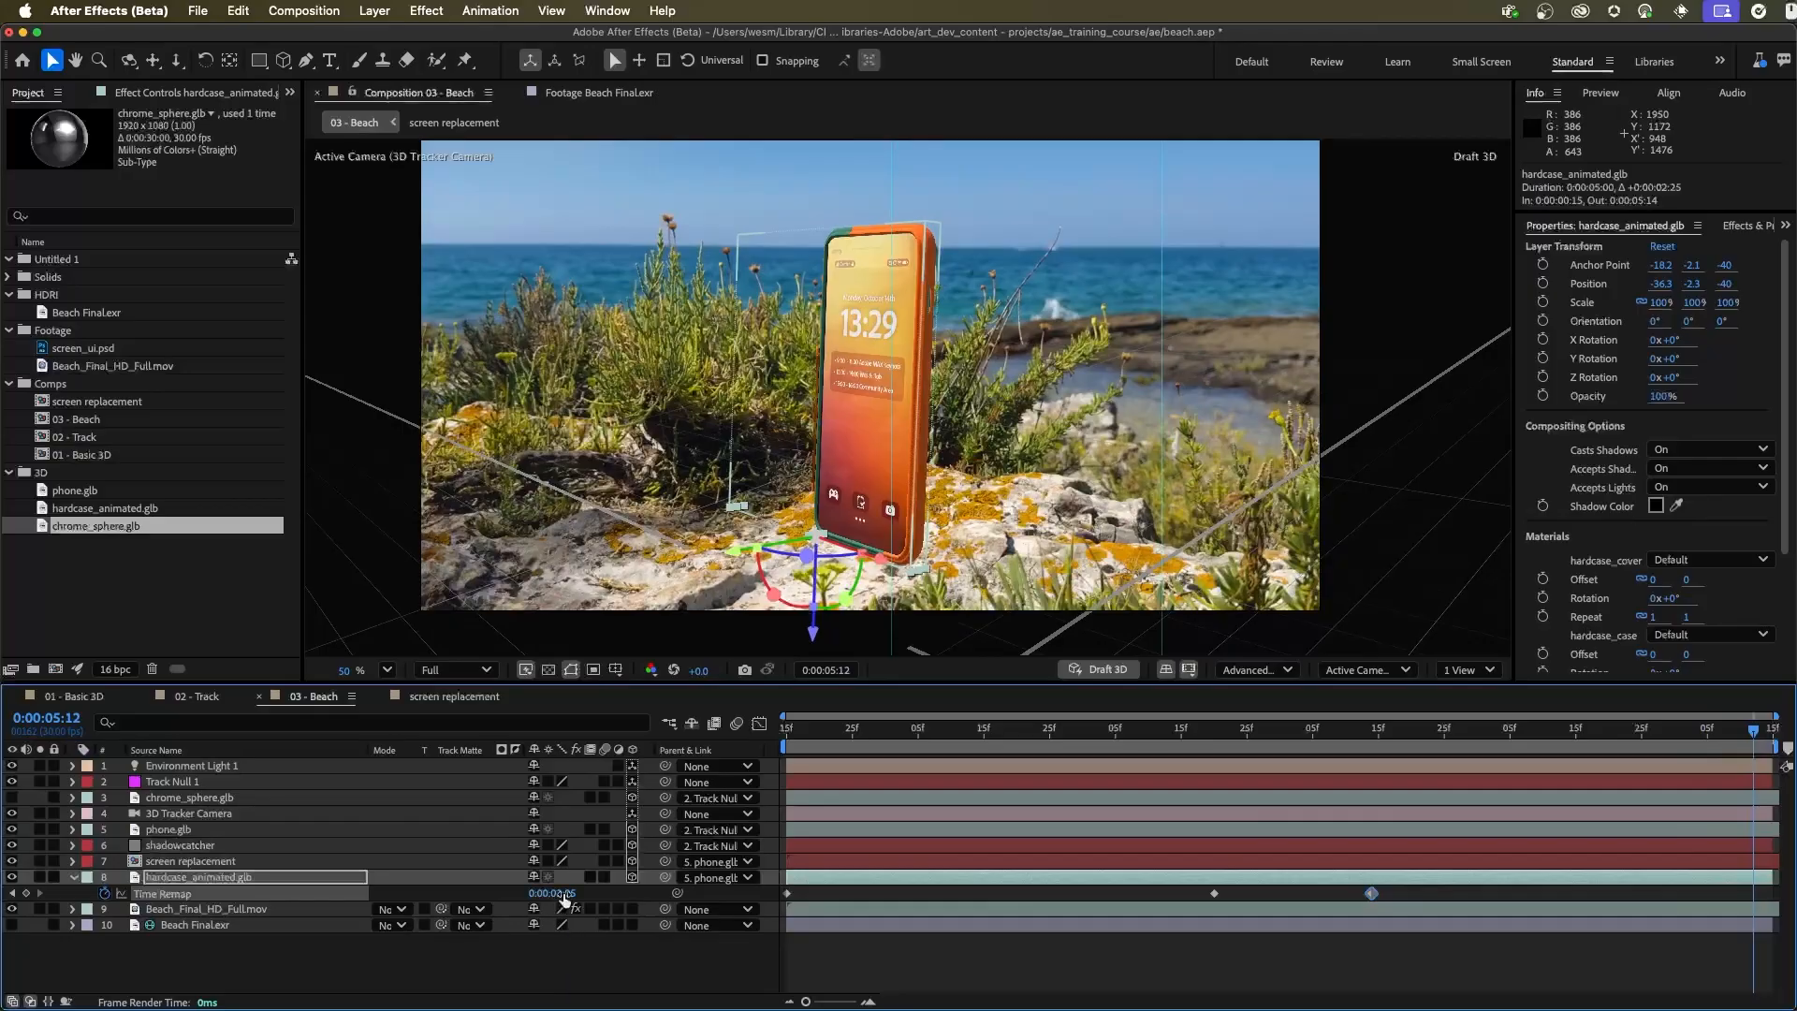
click(564, 894)
key(Return)
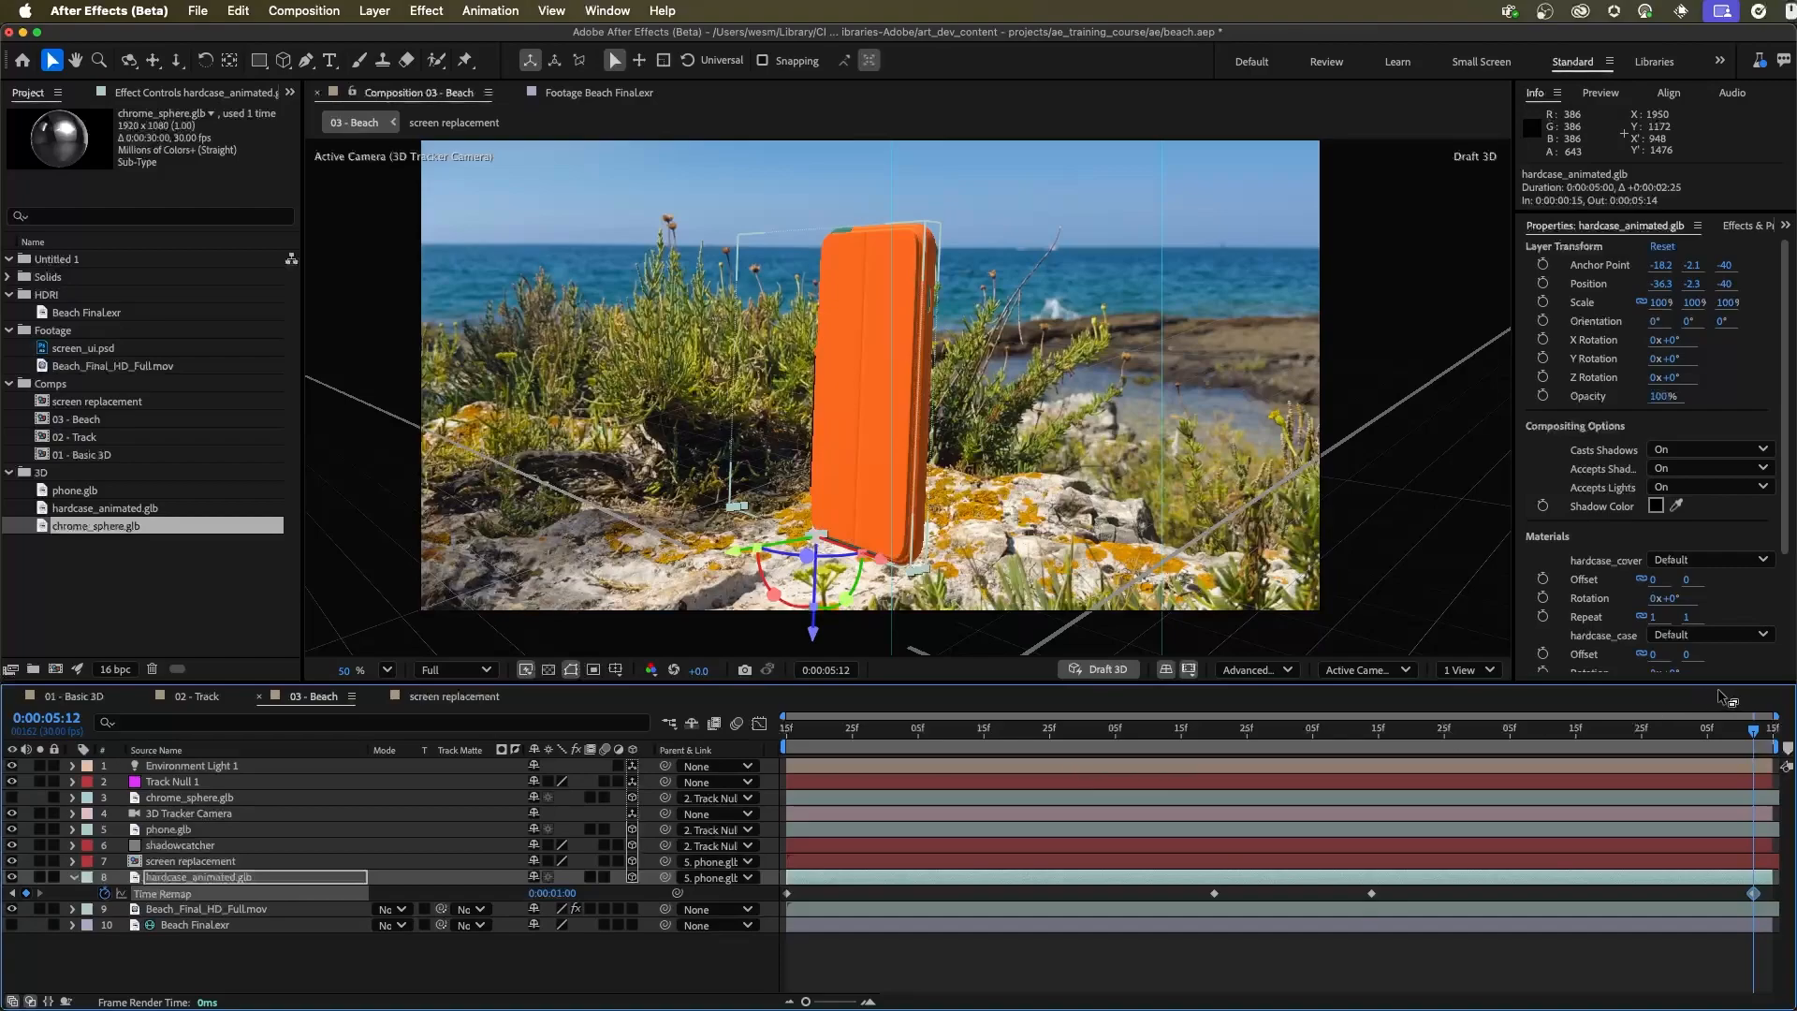
Preview the case opening and closing from the start of the composition
drag(1746, 732, 750, 742)
key(space)
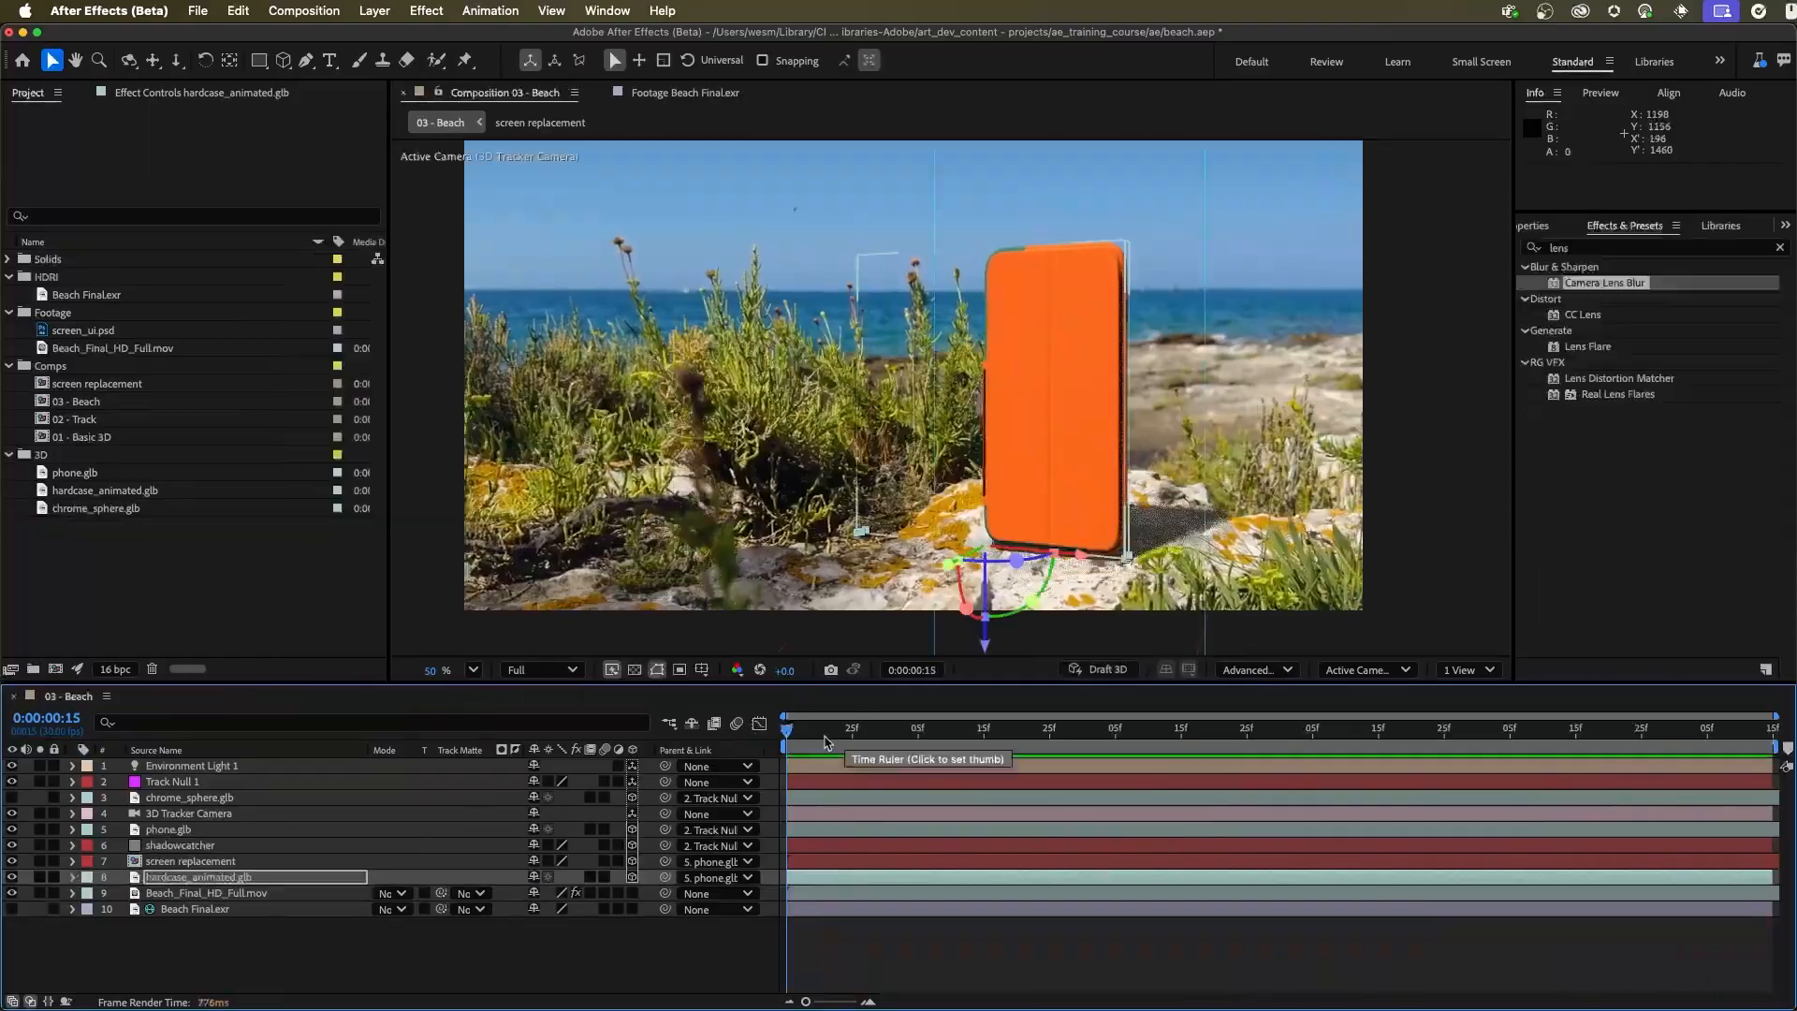
drag(824, 736, 730, 754)
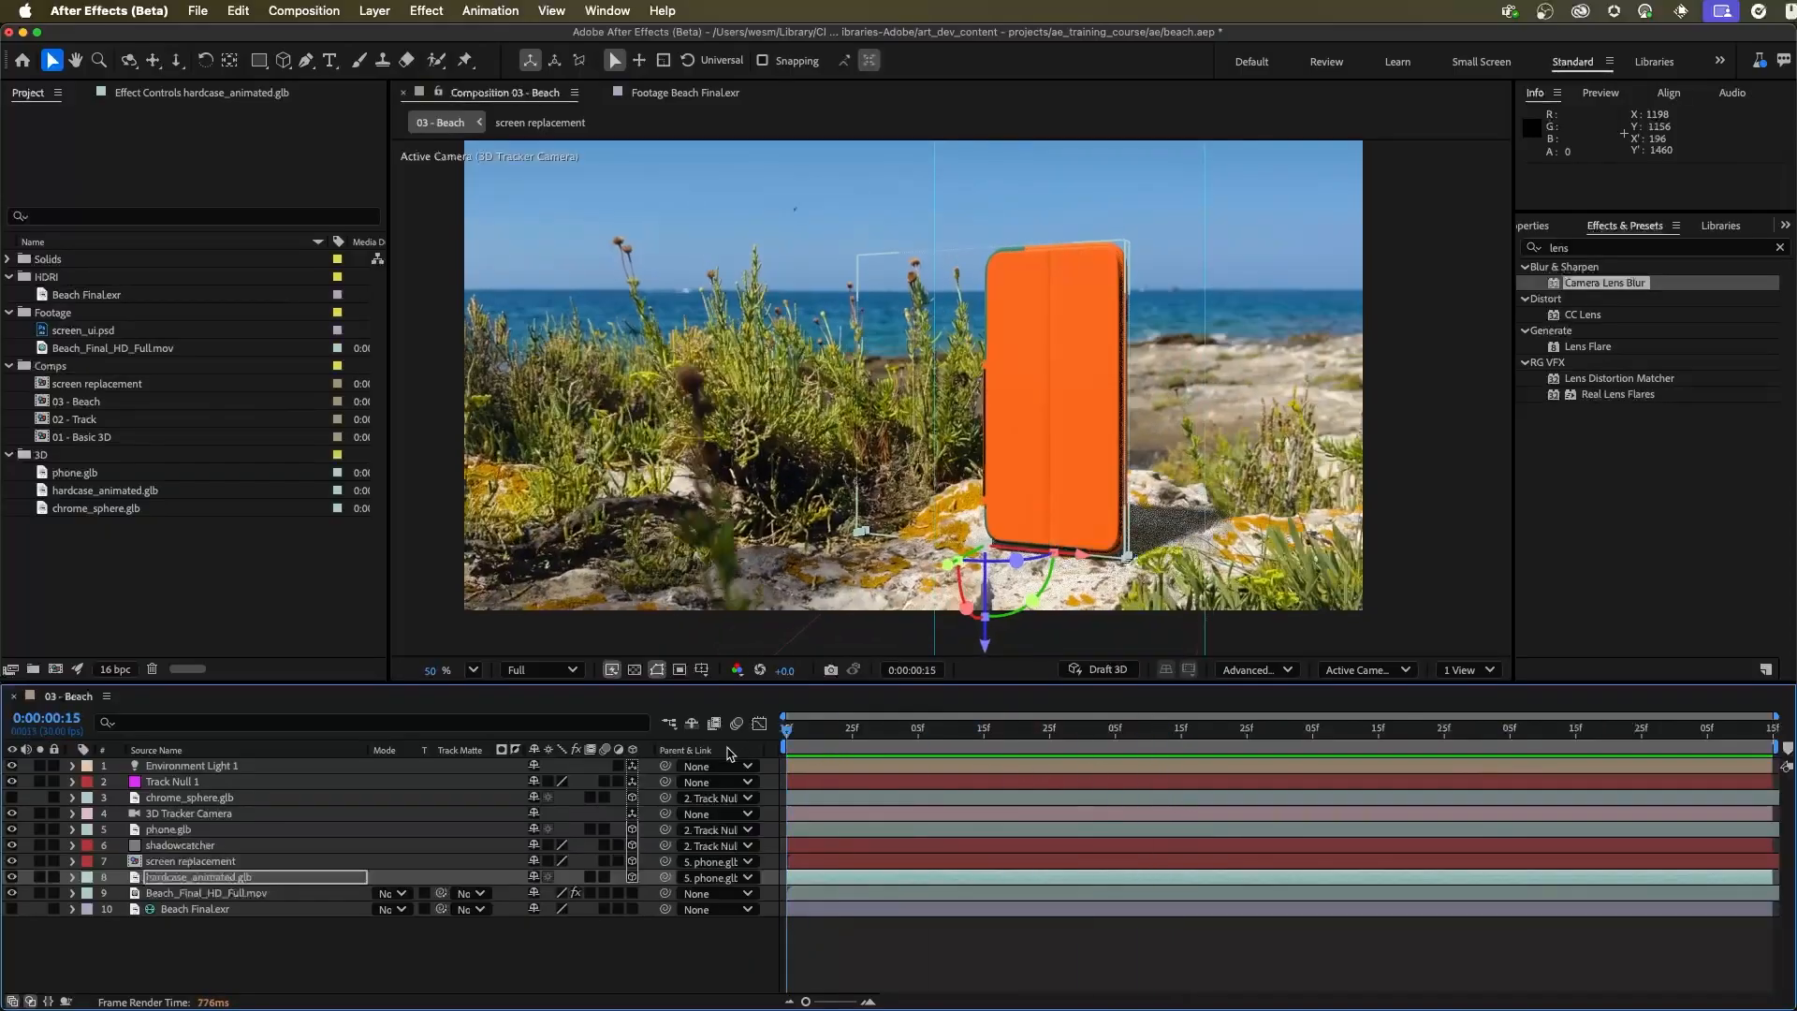
click(211, 517)
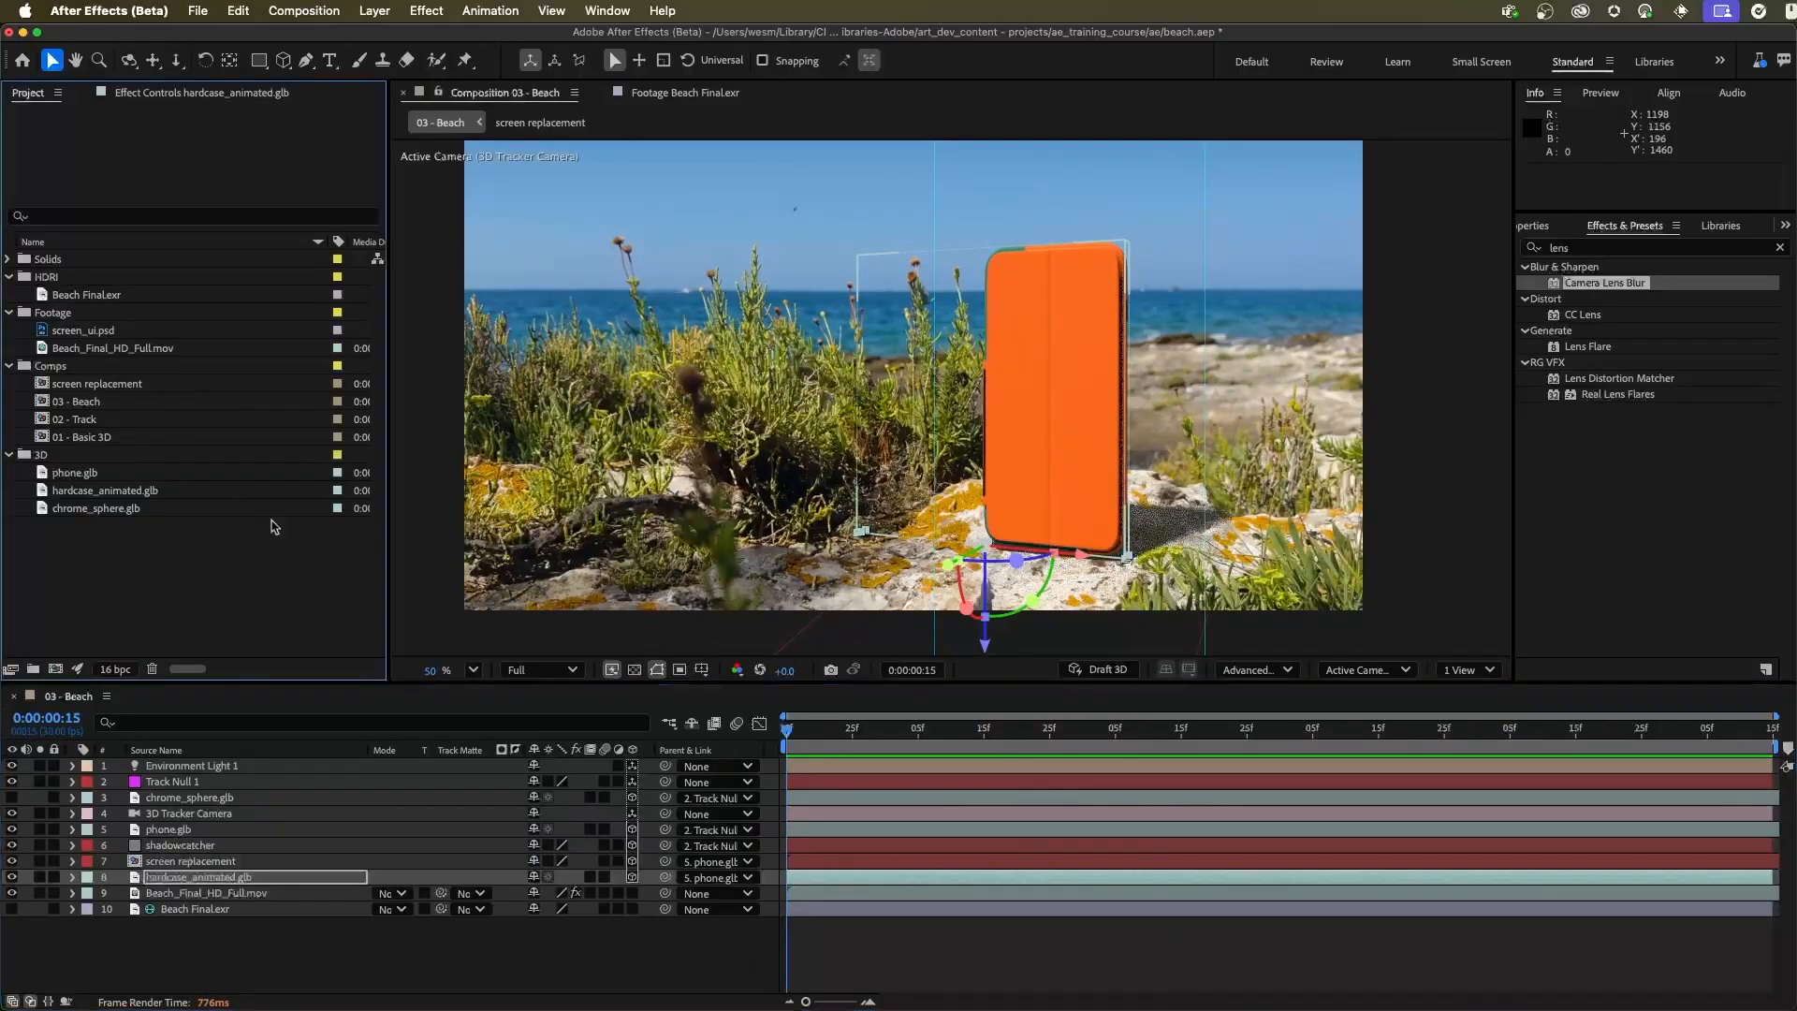
Create a new composition from 03 - Beach and apply 3D Channel Extract to its layer with a Black Point of 9300
click(91, 405)
drag(94, 409, 56, 670)
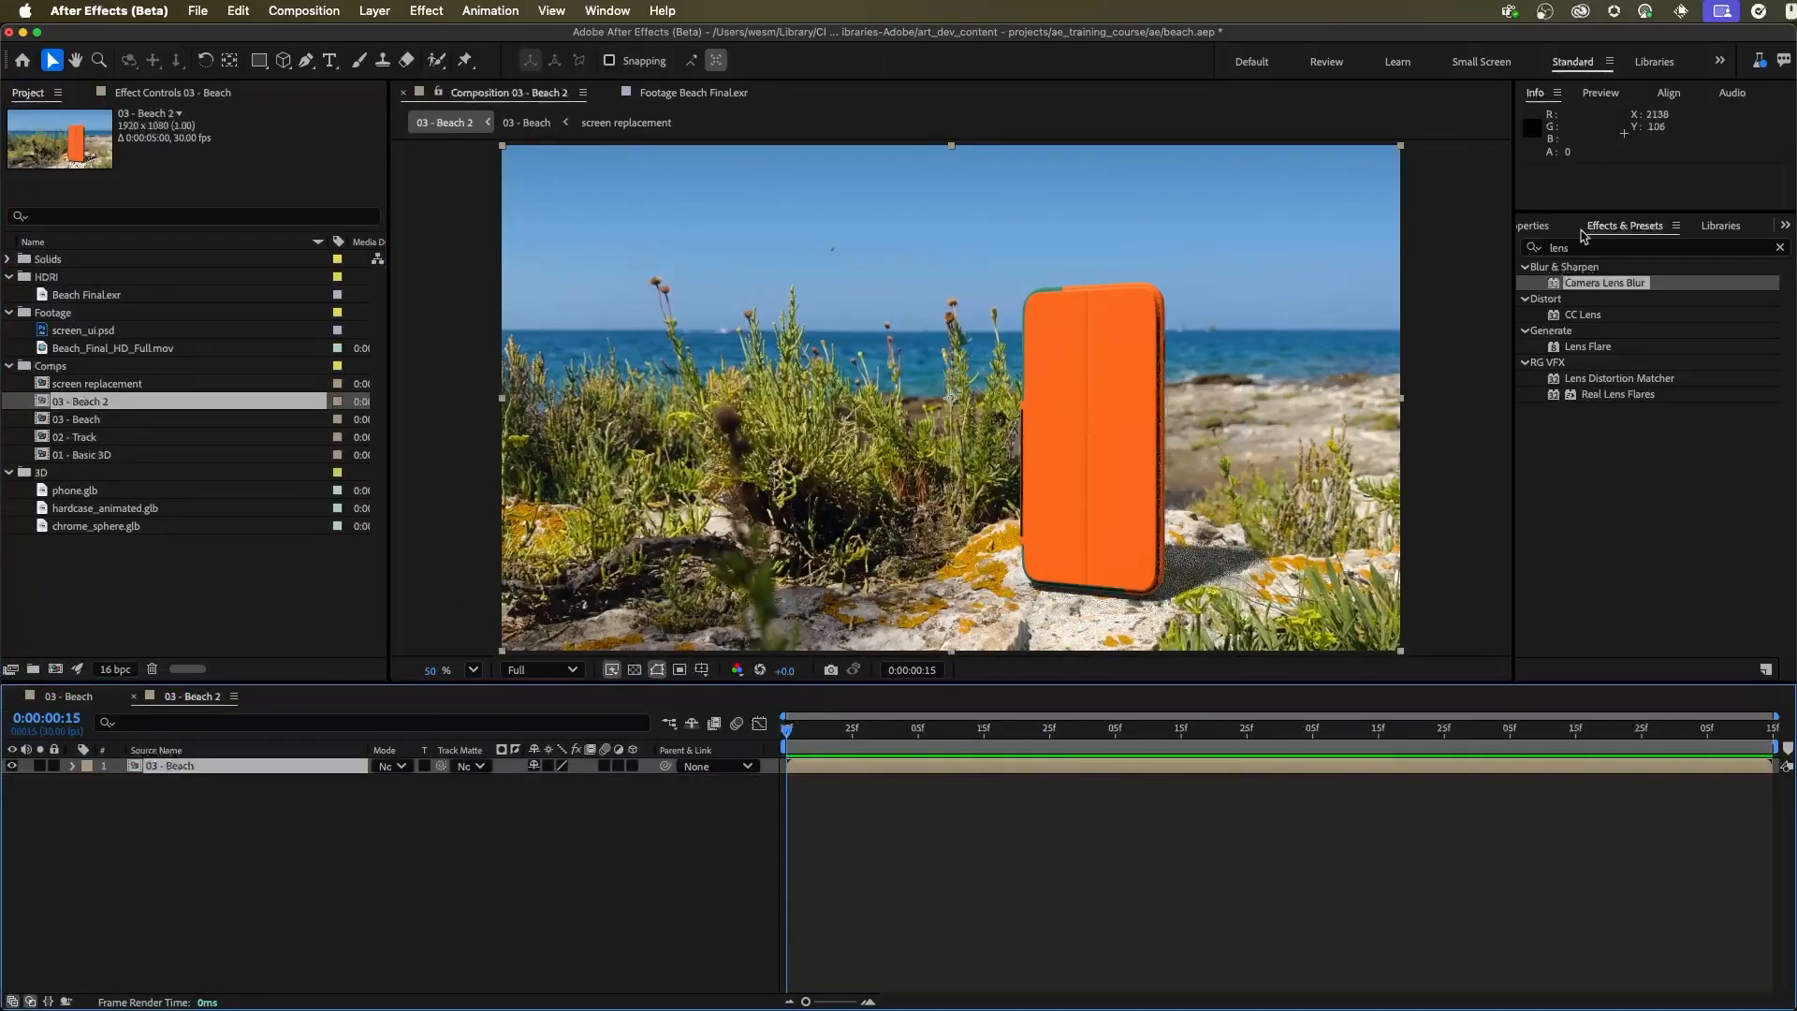
click(1777, 249)
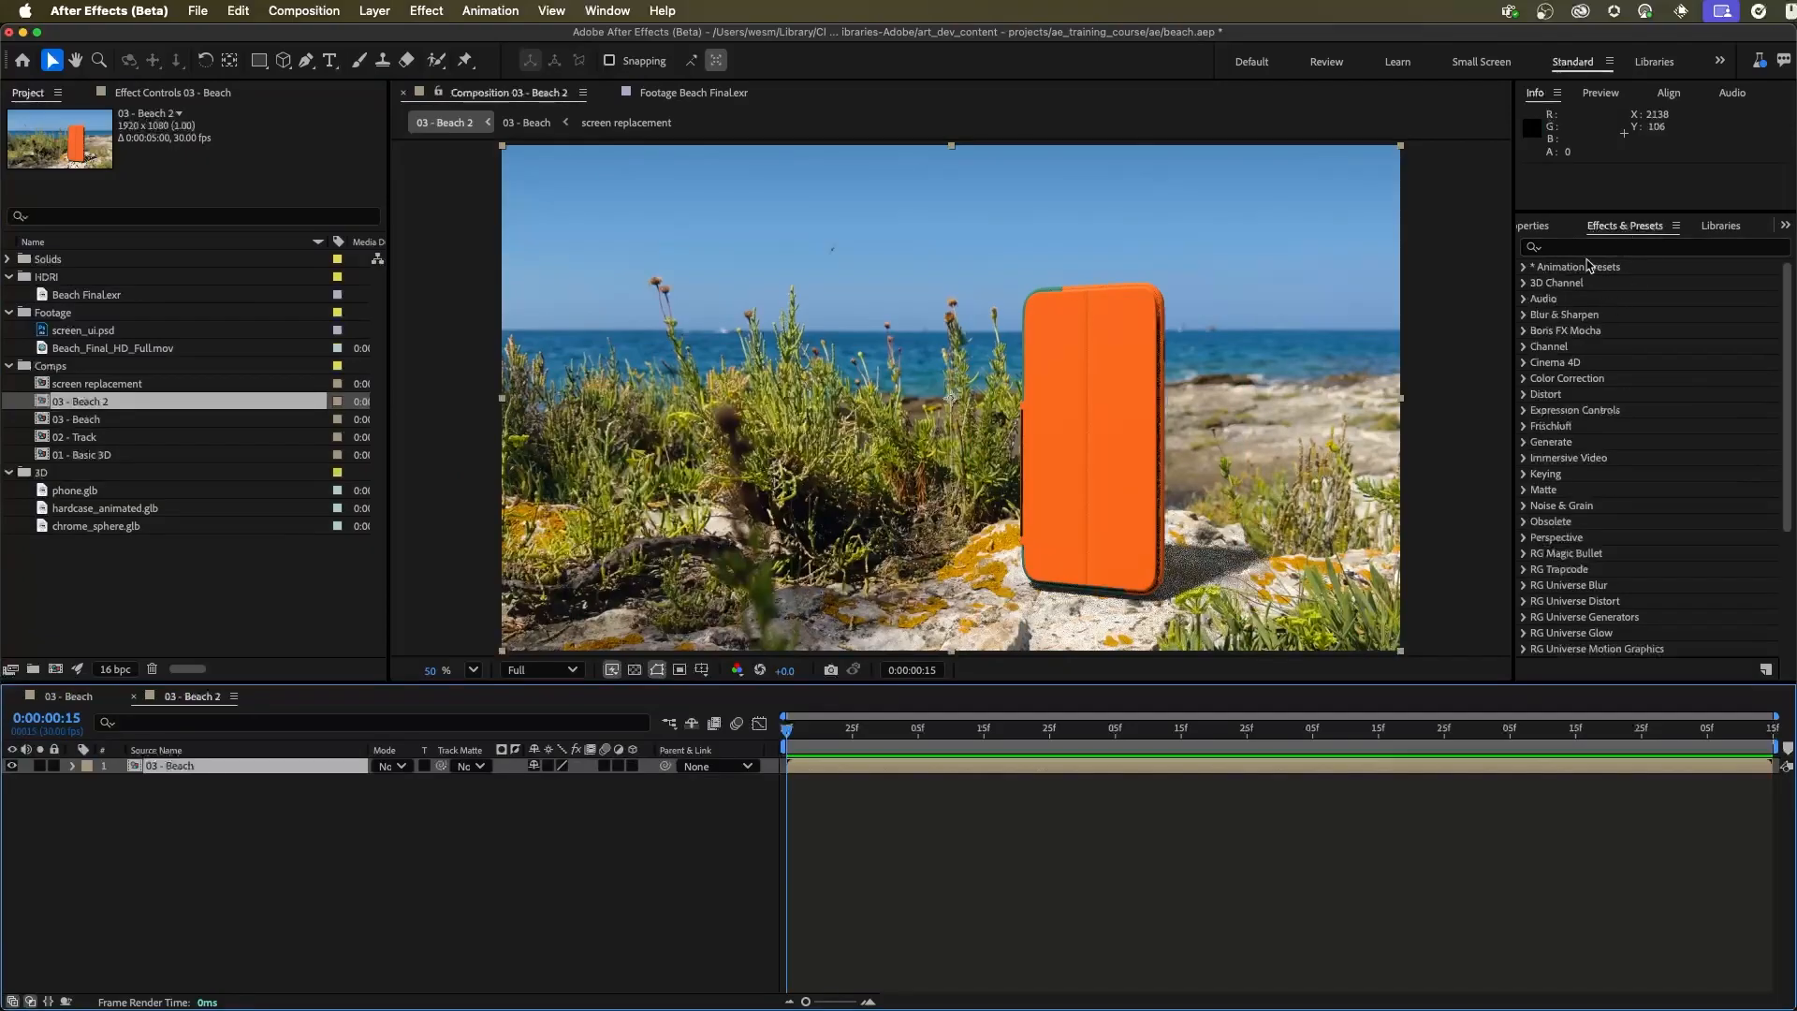
click(1524, 283)
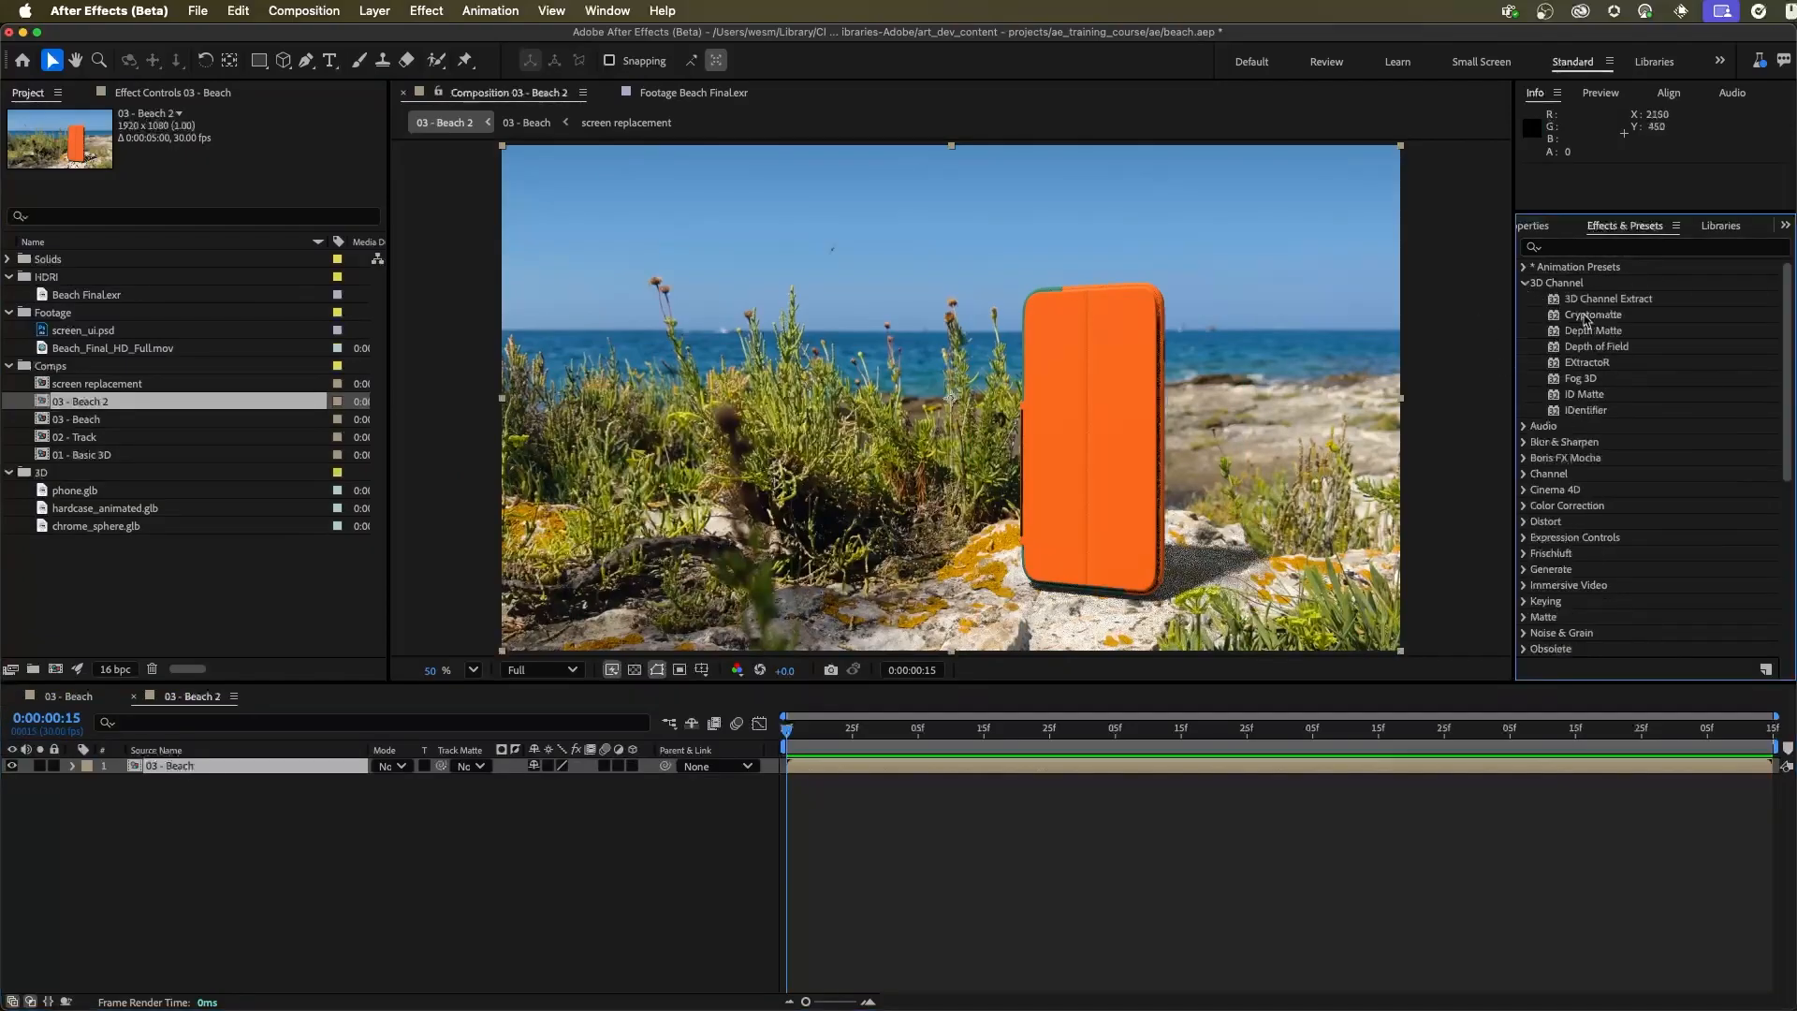
drag(1602, 306, 192, 769)
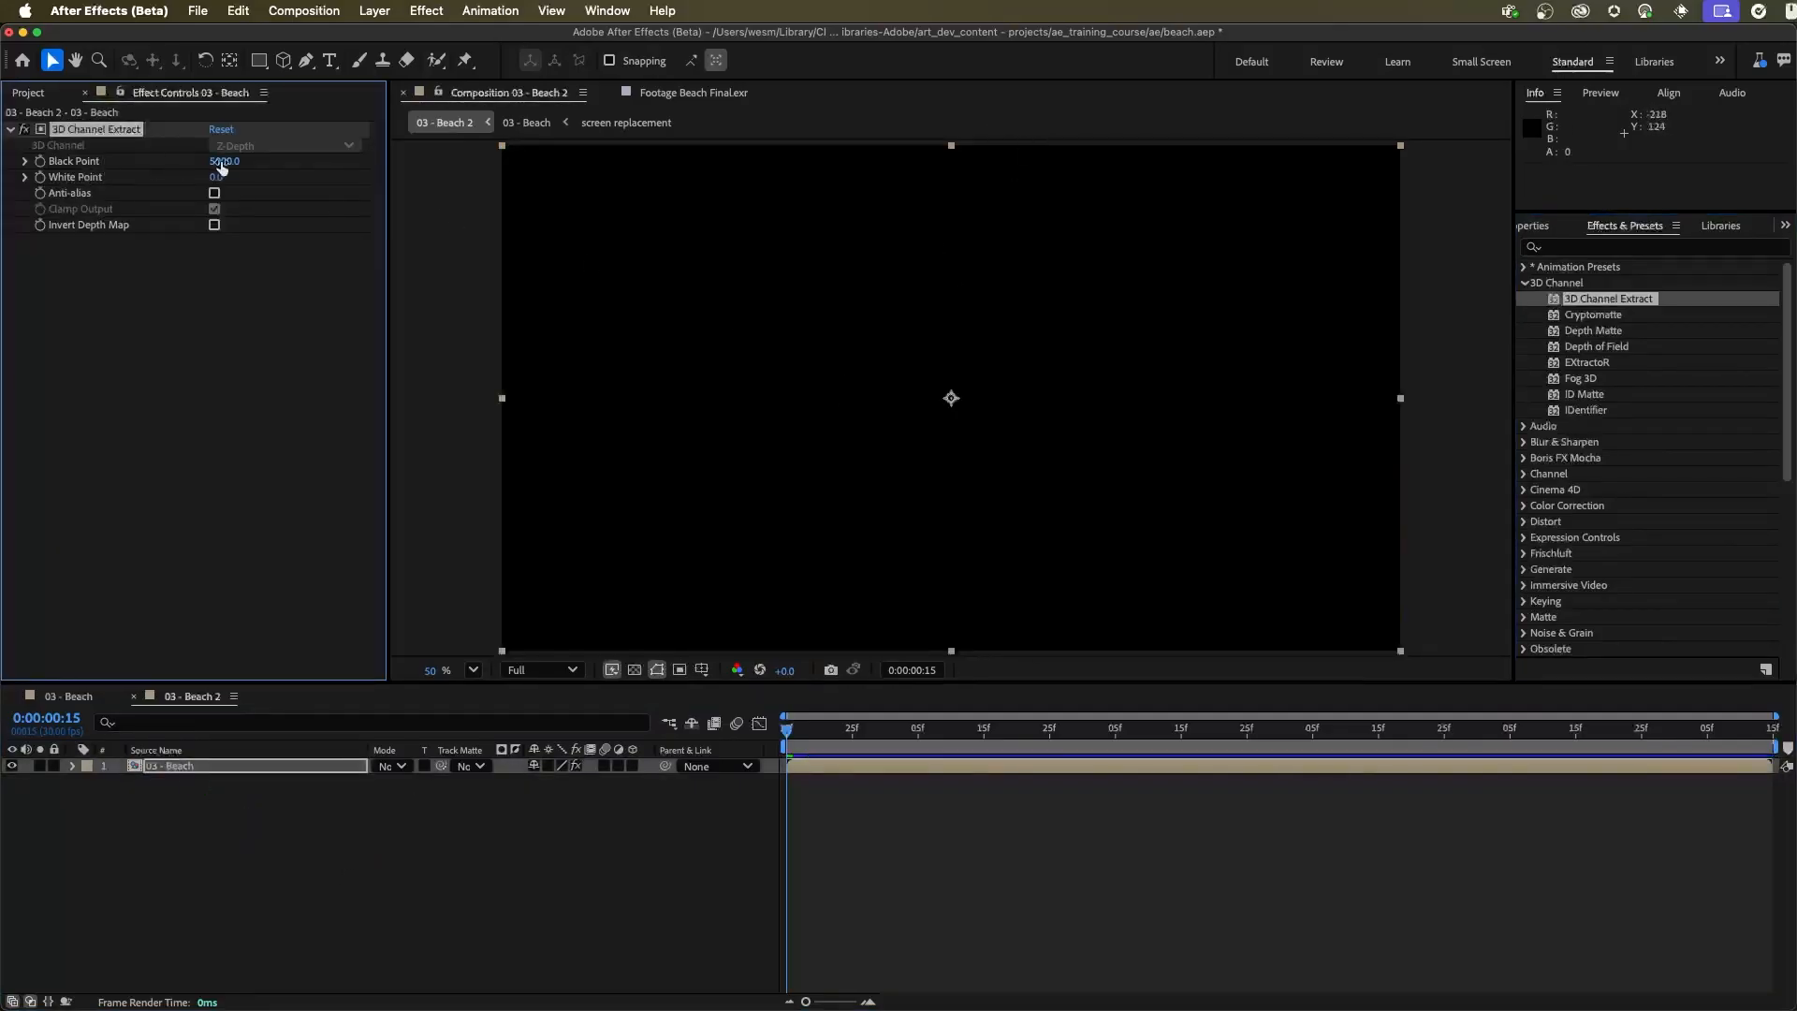
drag(231, 167, 250, 165)
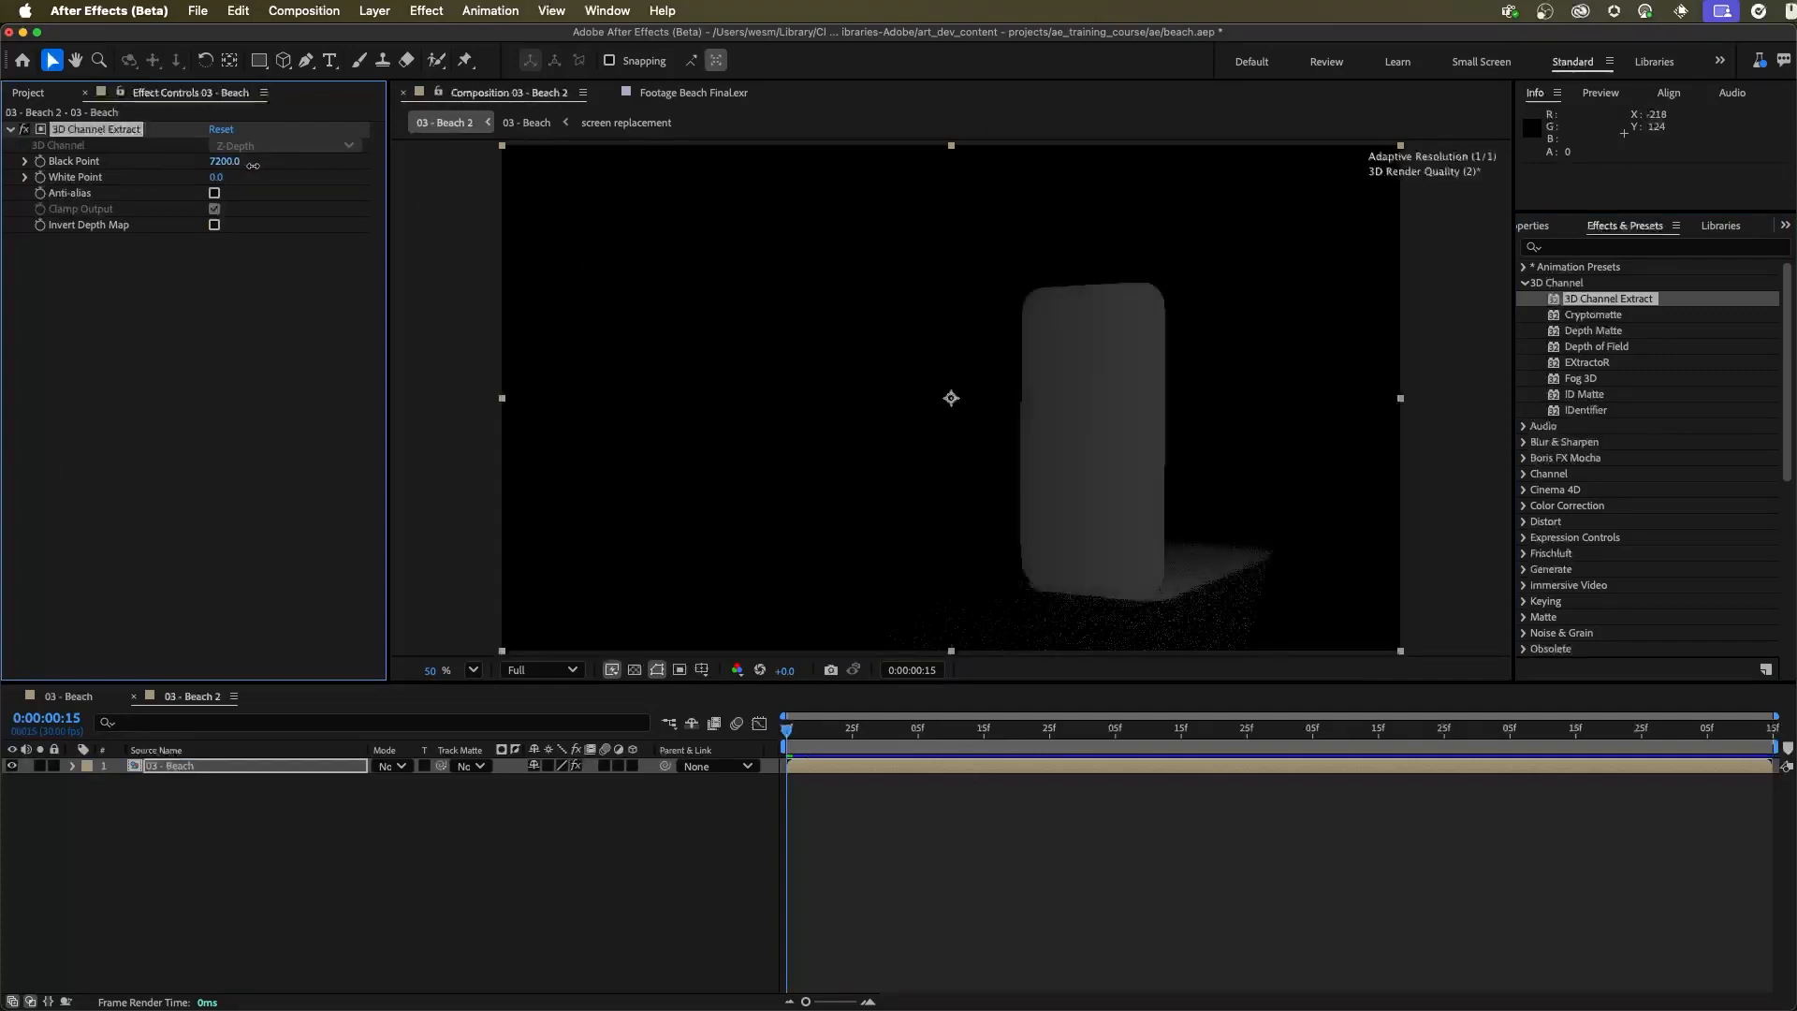
mouse_move(254, 165)
mouse_down()
mouse_move(341, 180)
mouse_move(253, 173)
mouse_move(283, 173)
mouse_up()
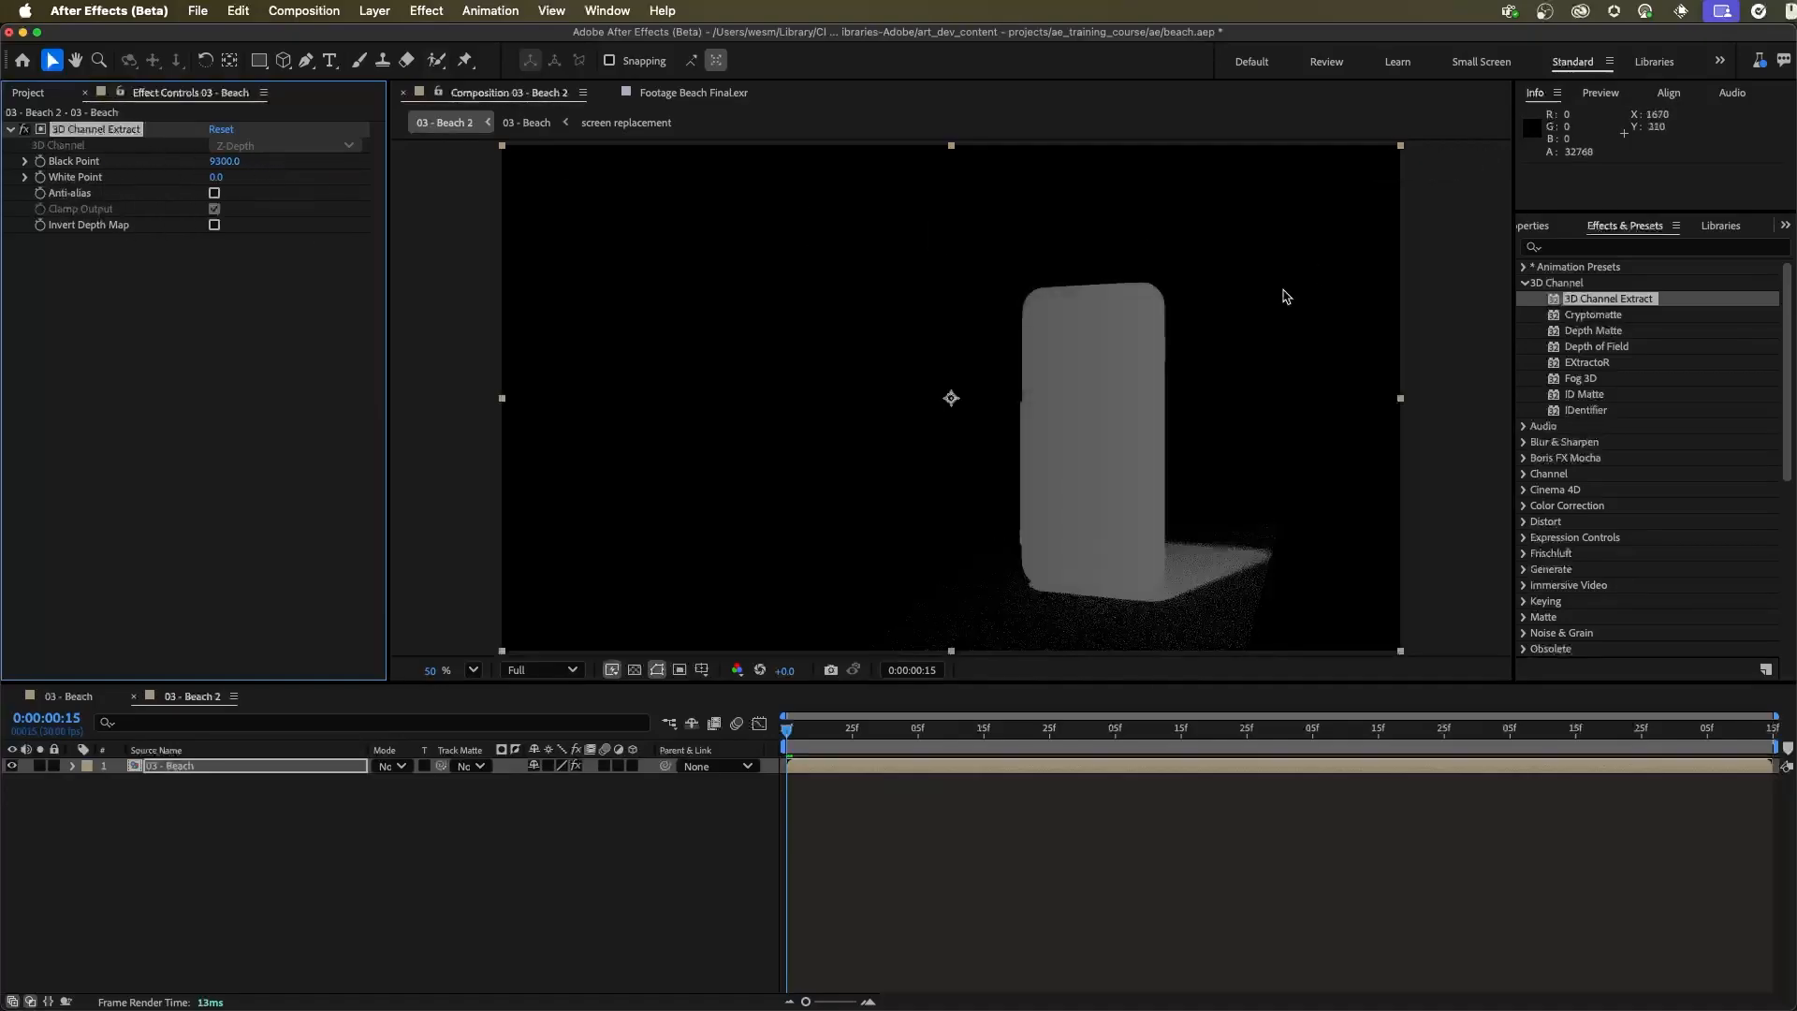
Add Levels to the 03 - Beach depth pass with Input Black about 1156.5 and Input White about 11436.7
click(1579, 247)
text(lev)
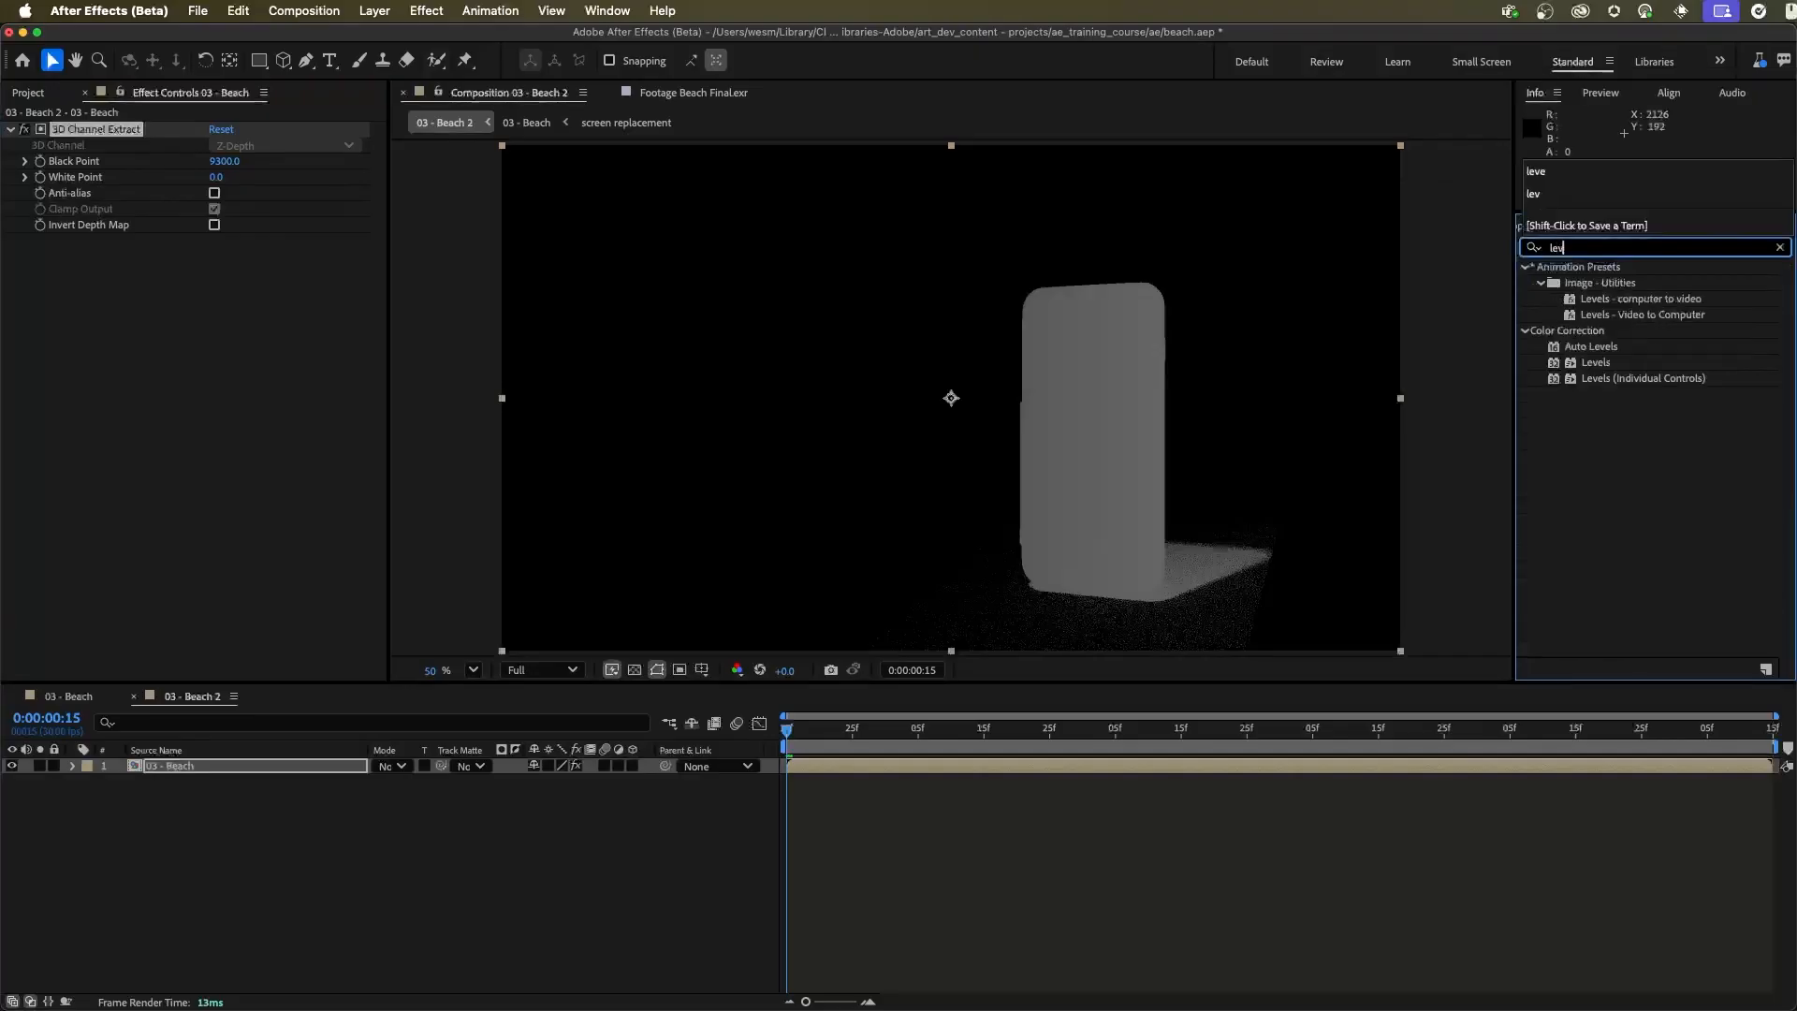
drag(1596, 362, 138, 347)
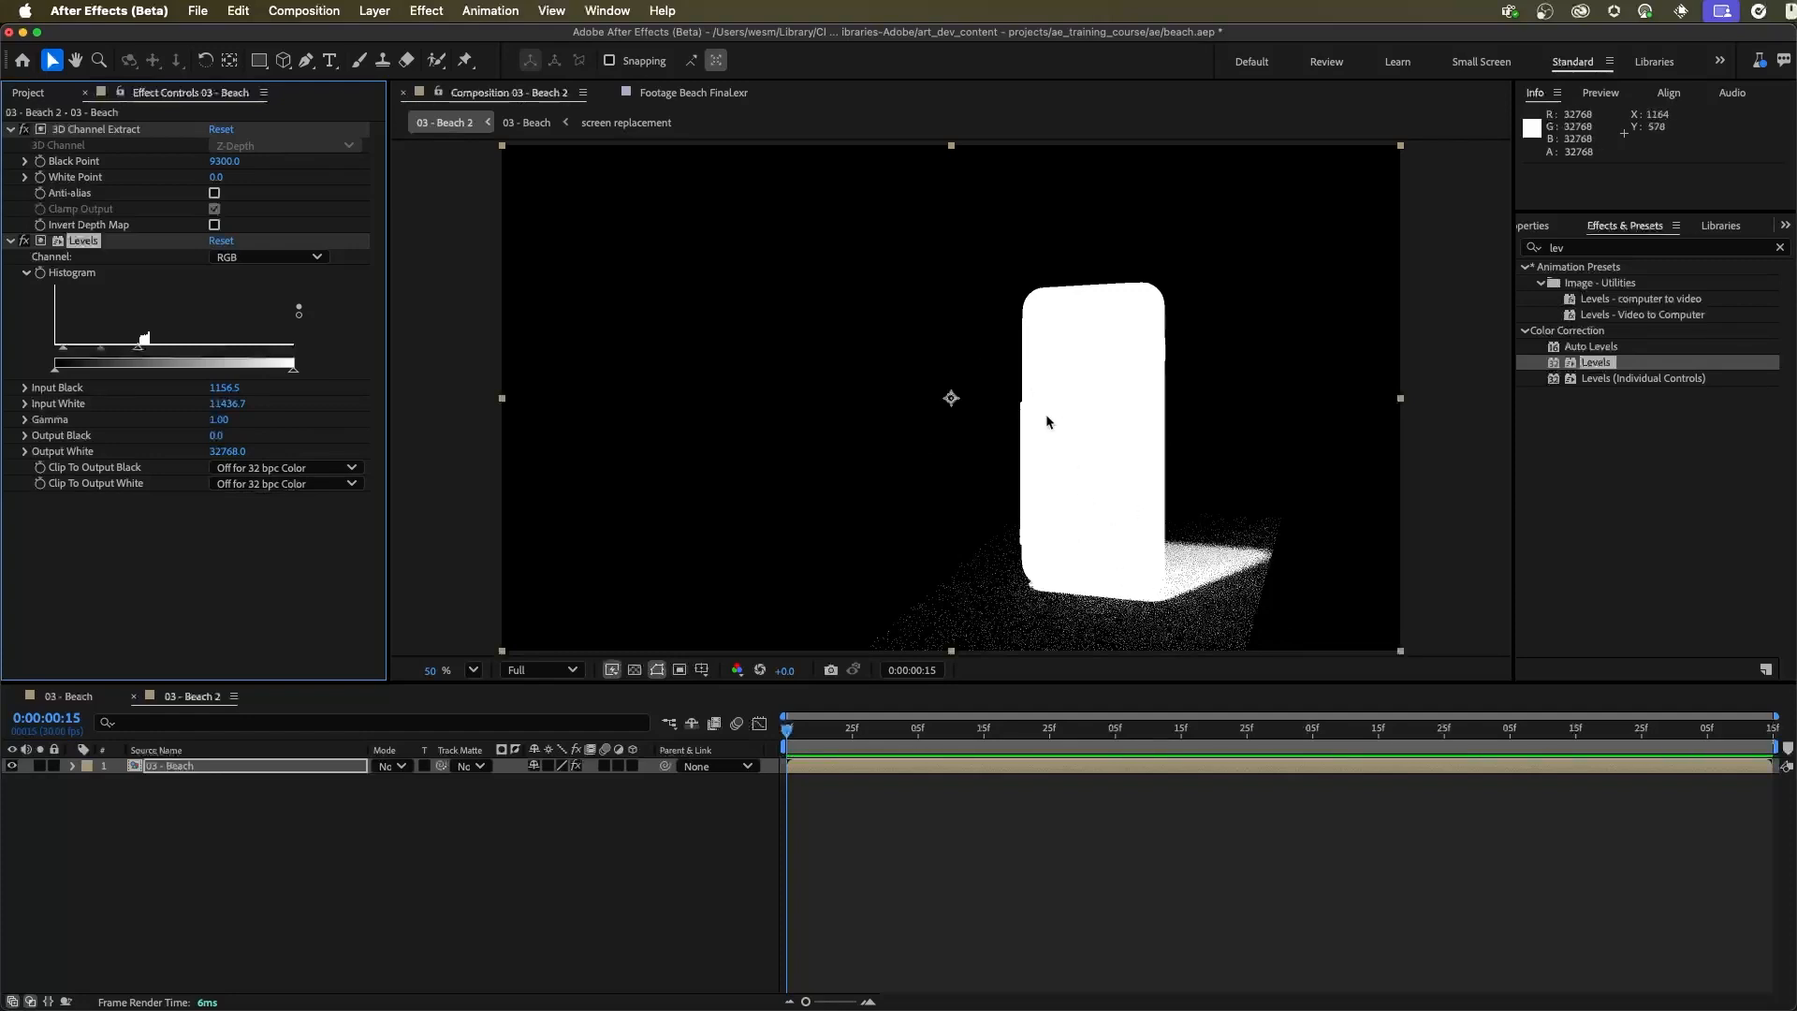
click(12, 243)
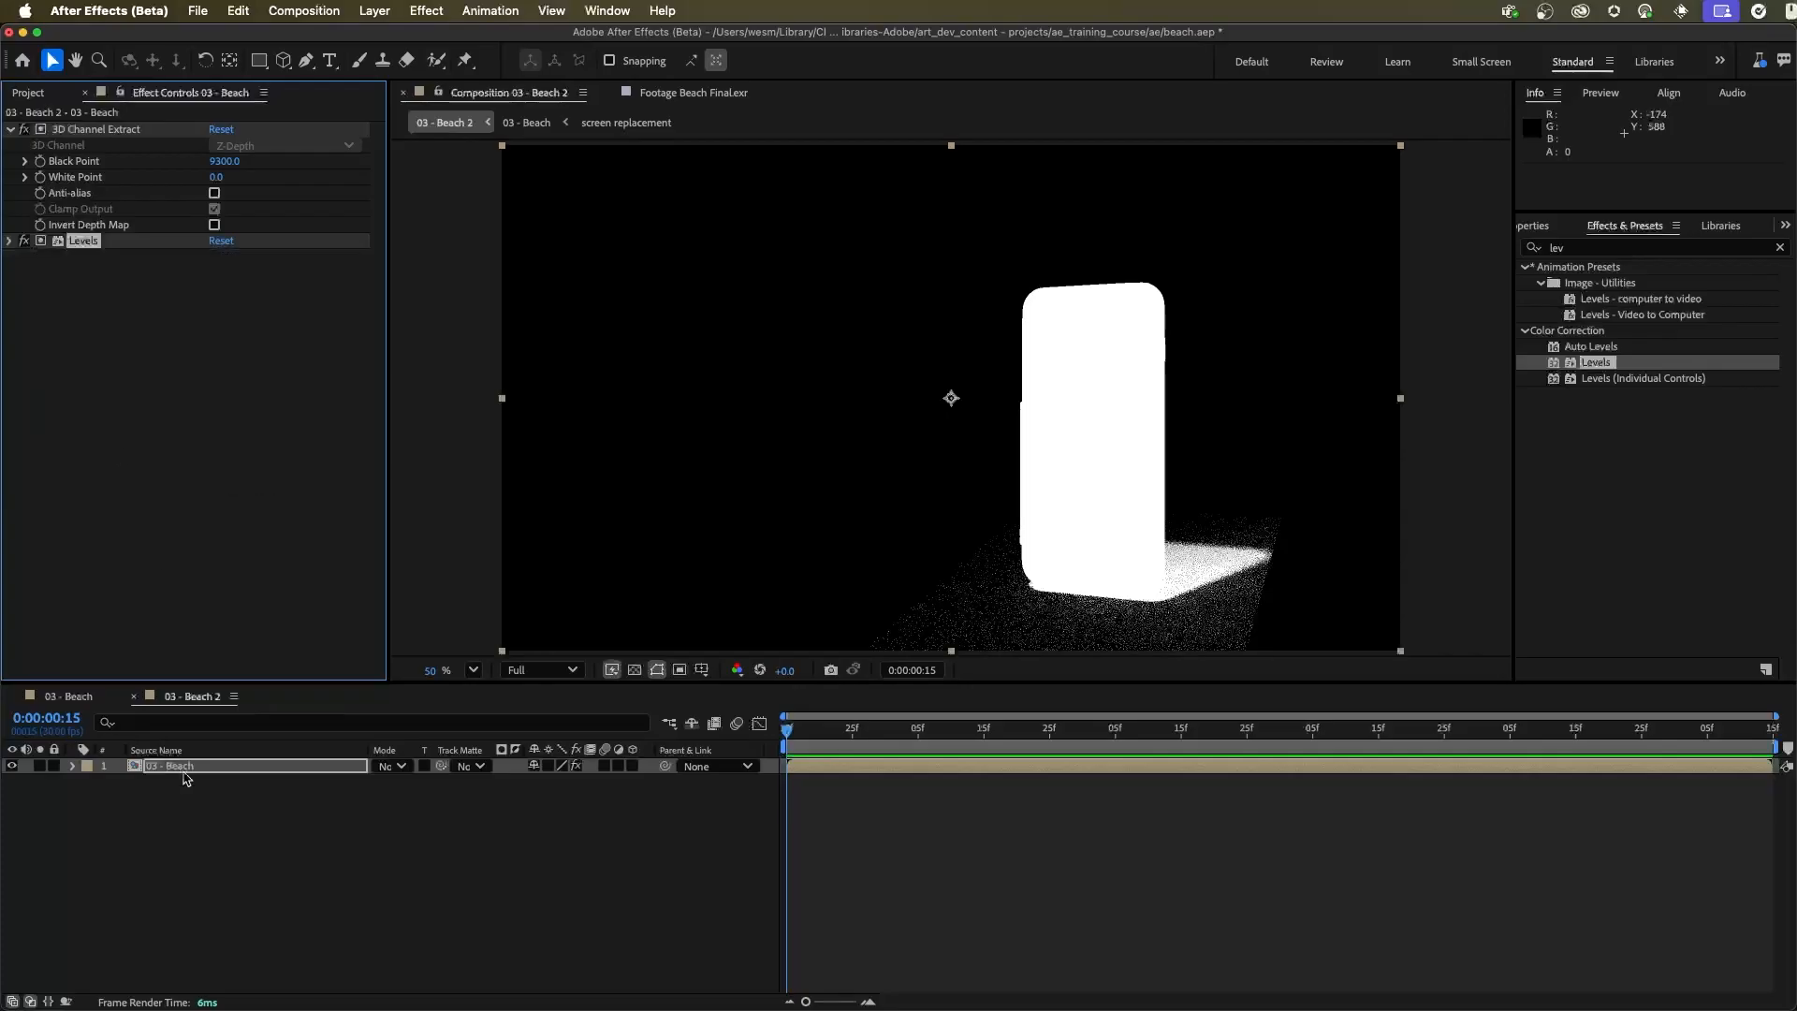
Create a comp-sized gray solid named background above the 03 - Beach layer
click(221, 805)
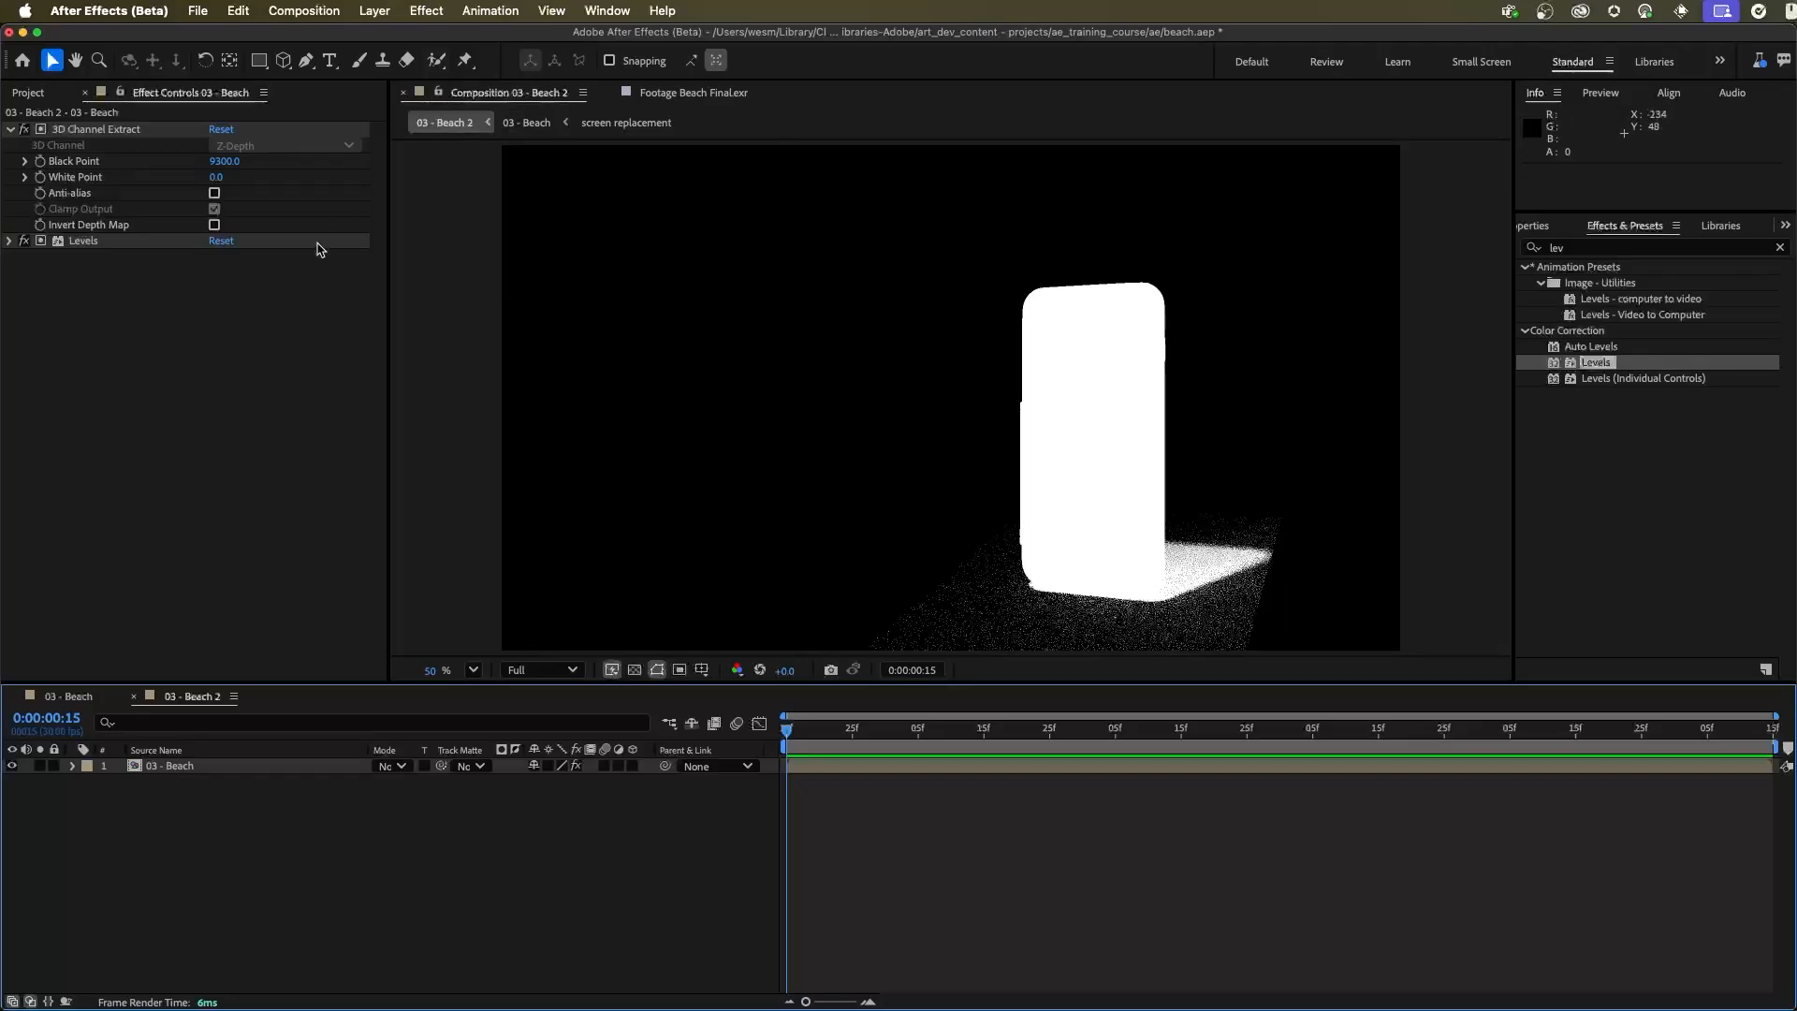
click(375, 12)
mouse_move(391, 43)
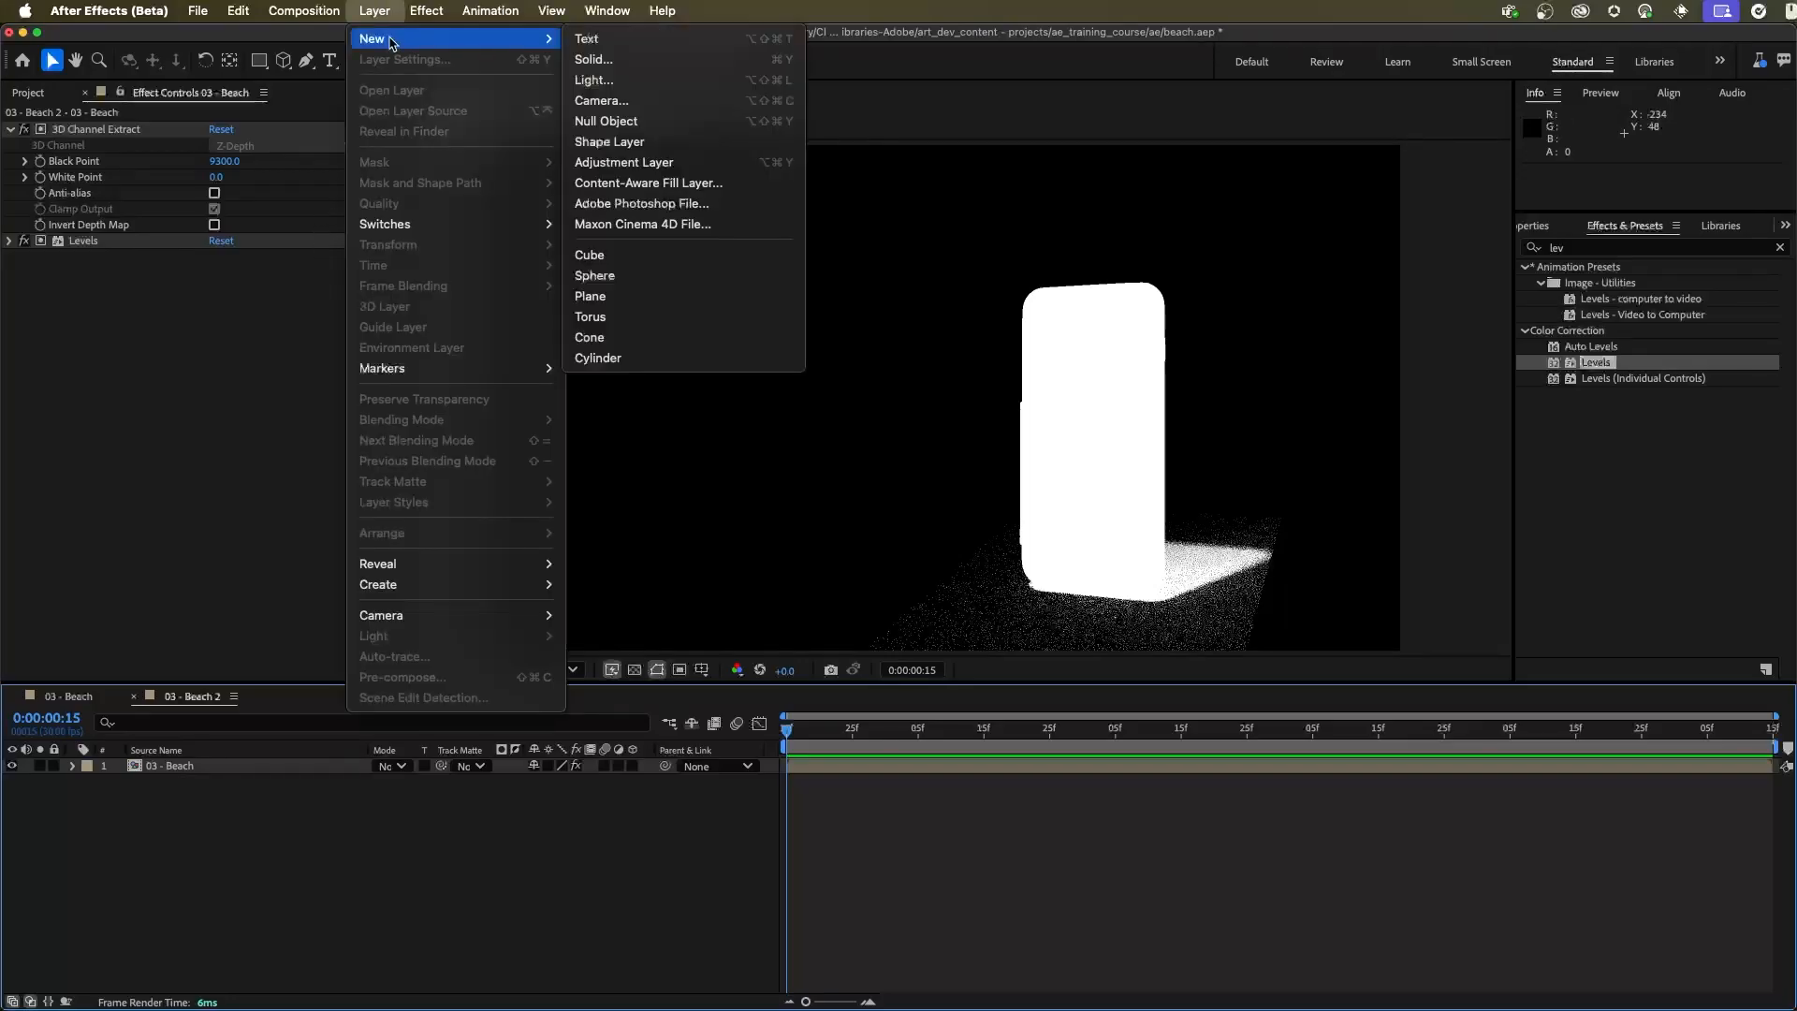
click(625, 59)
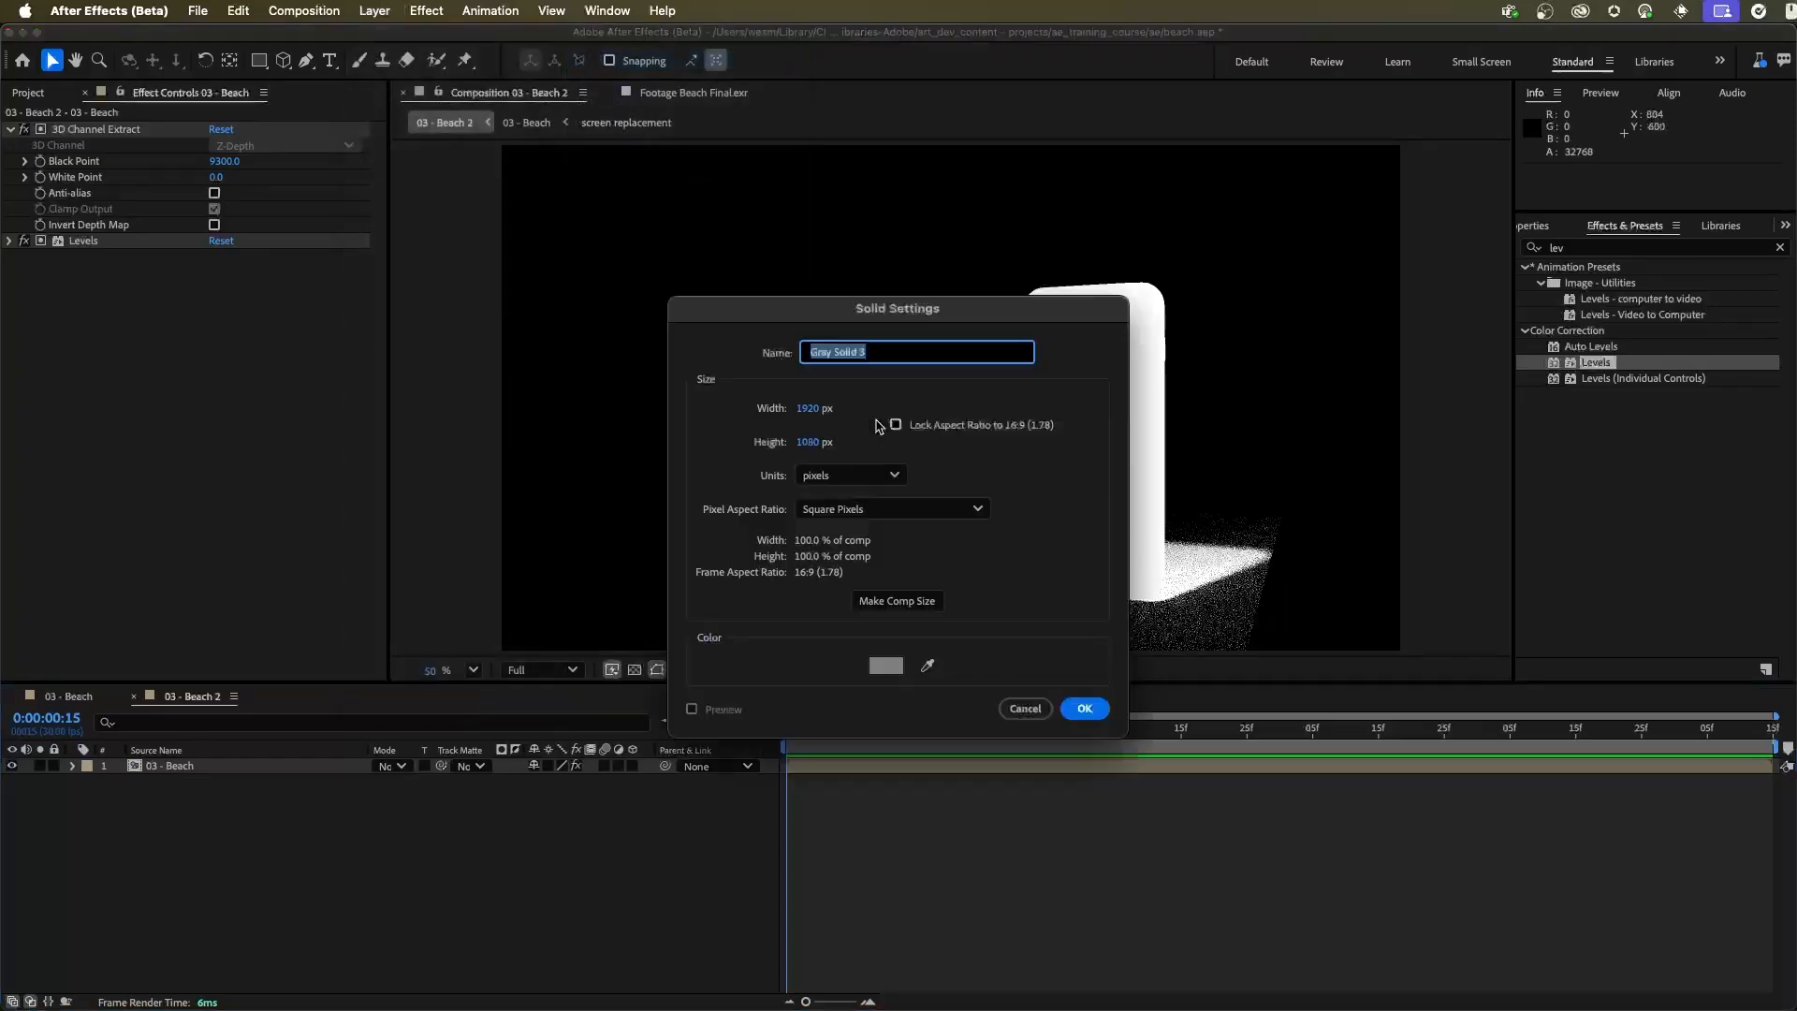
text(background)
key(Return)
Apply Gradient Ramp to the background solid, with its start at about 826, 634 and its end at about 998, 1572
click(1595, 247)
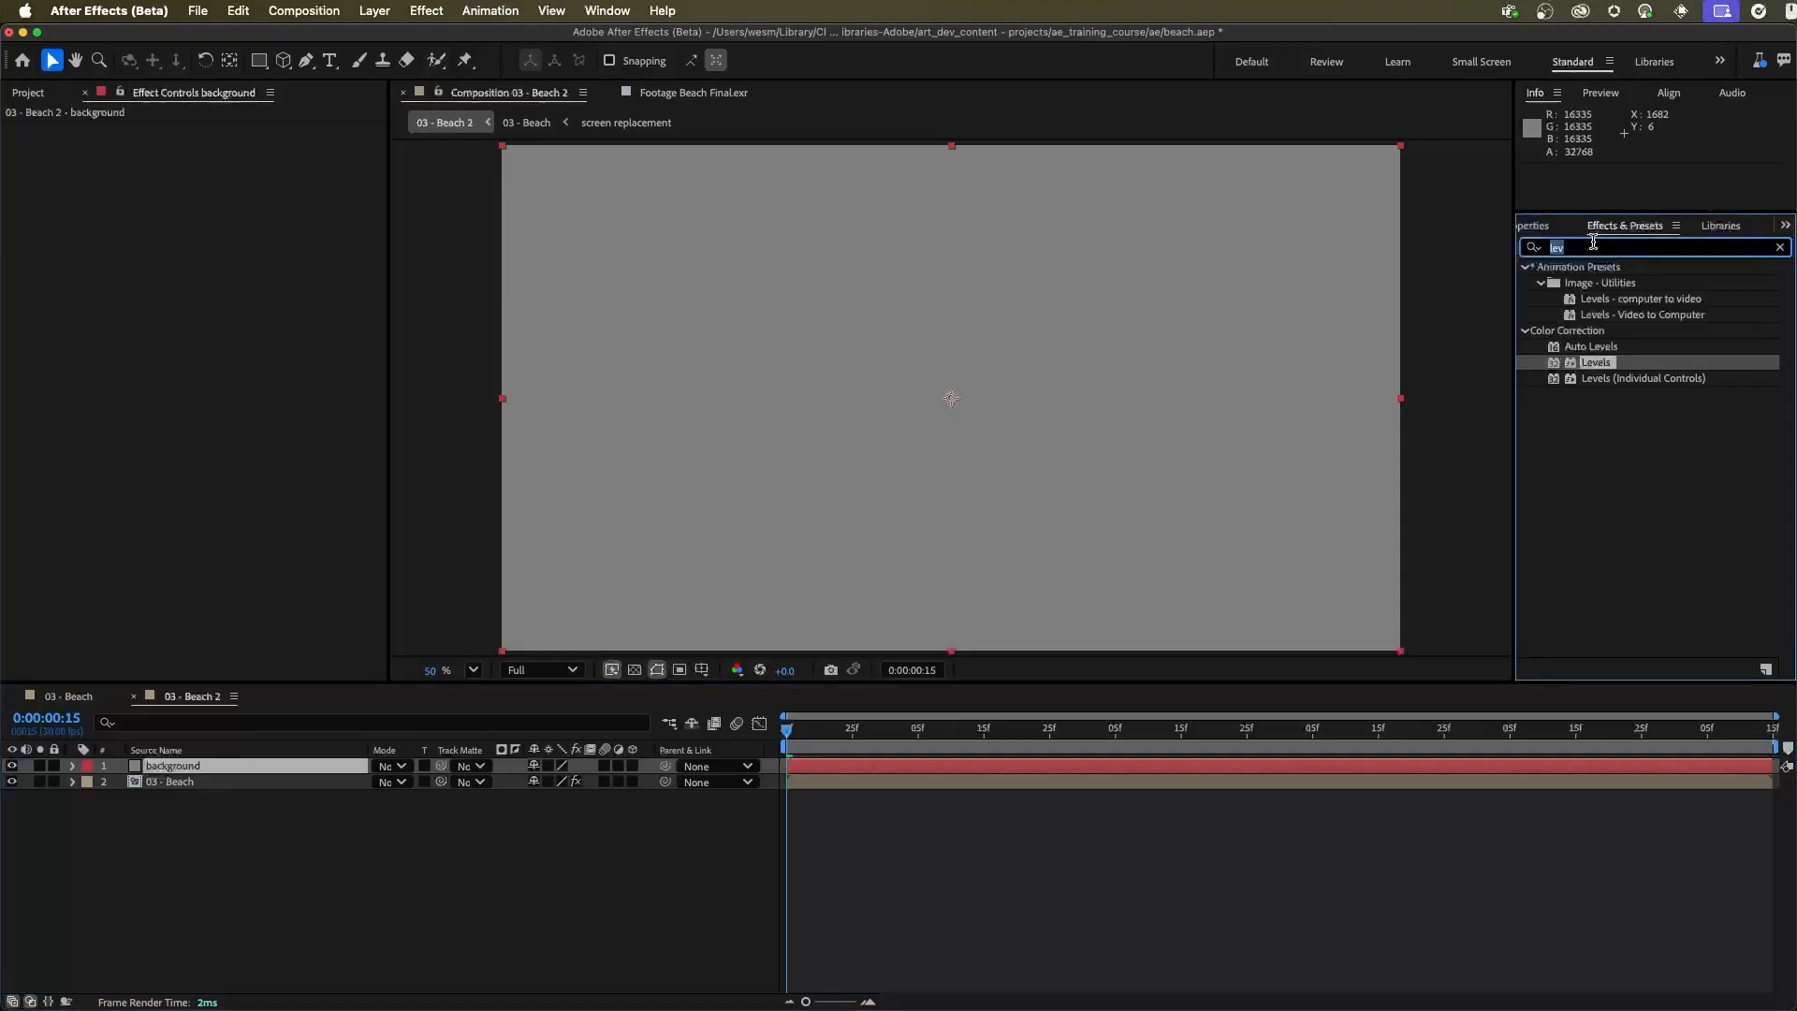
text(gradie)
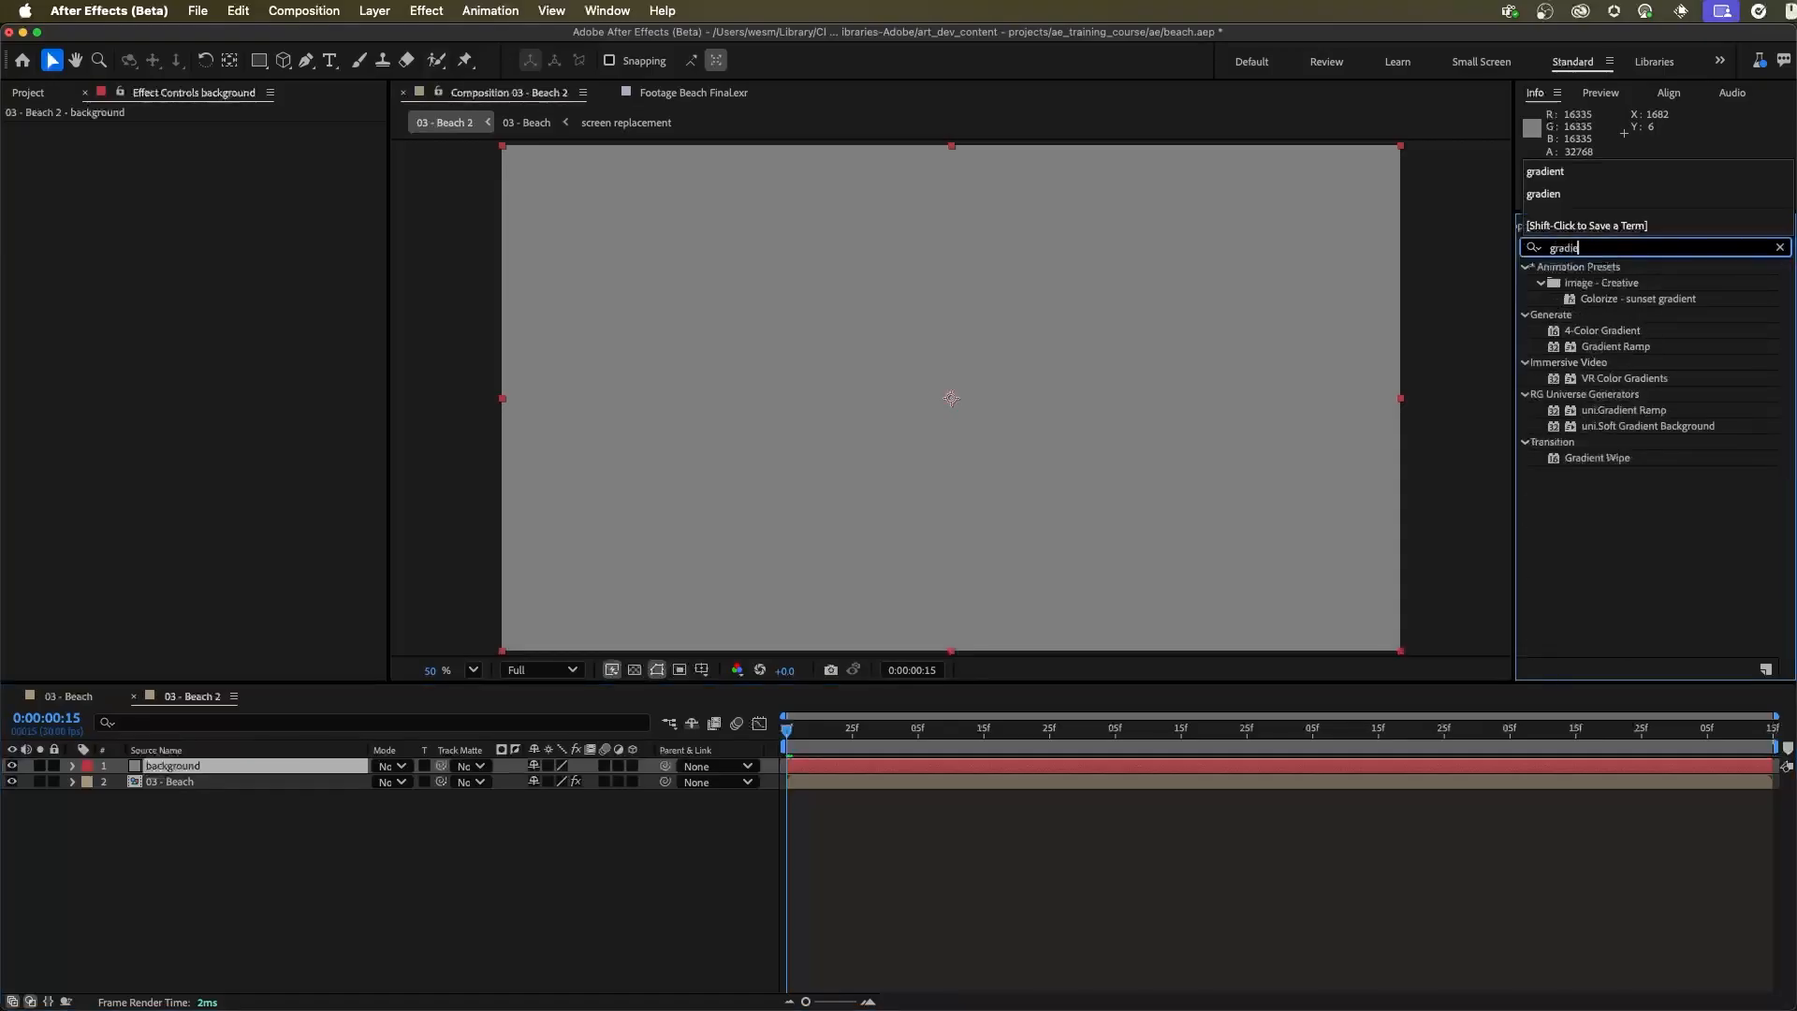
drag(1610, 354, 254, 769)
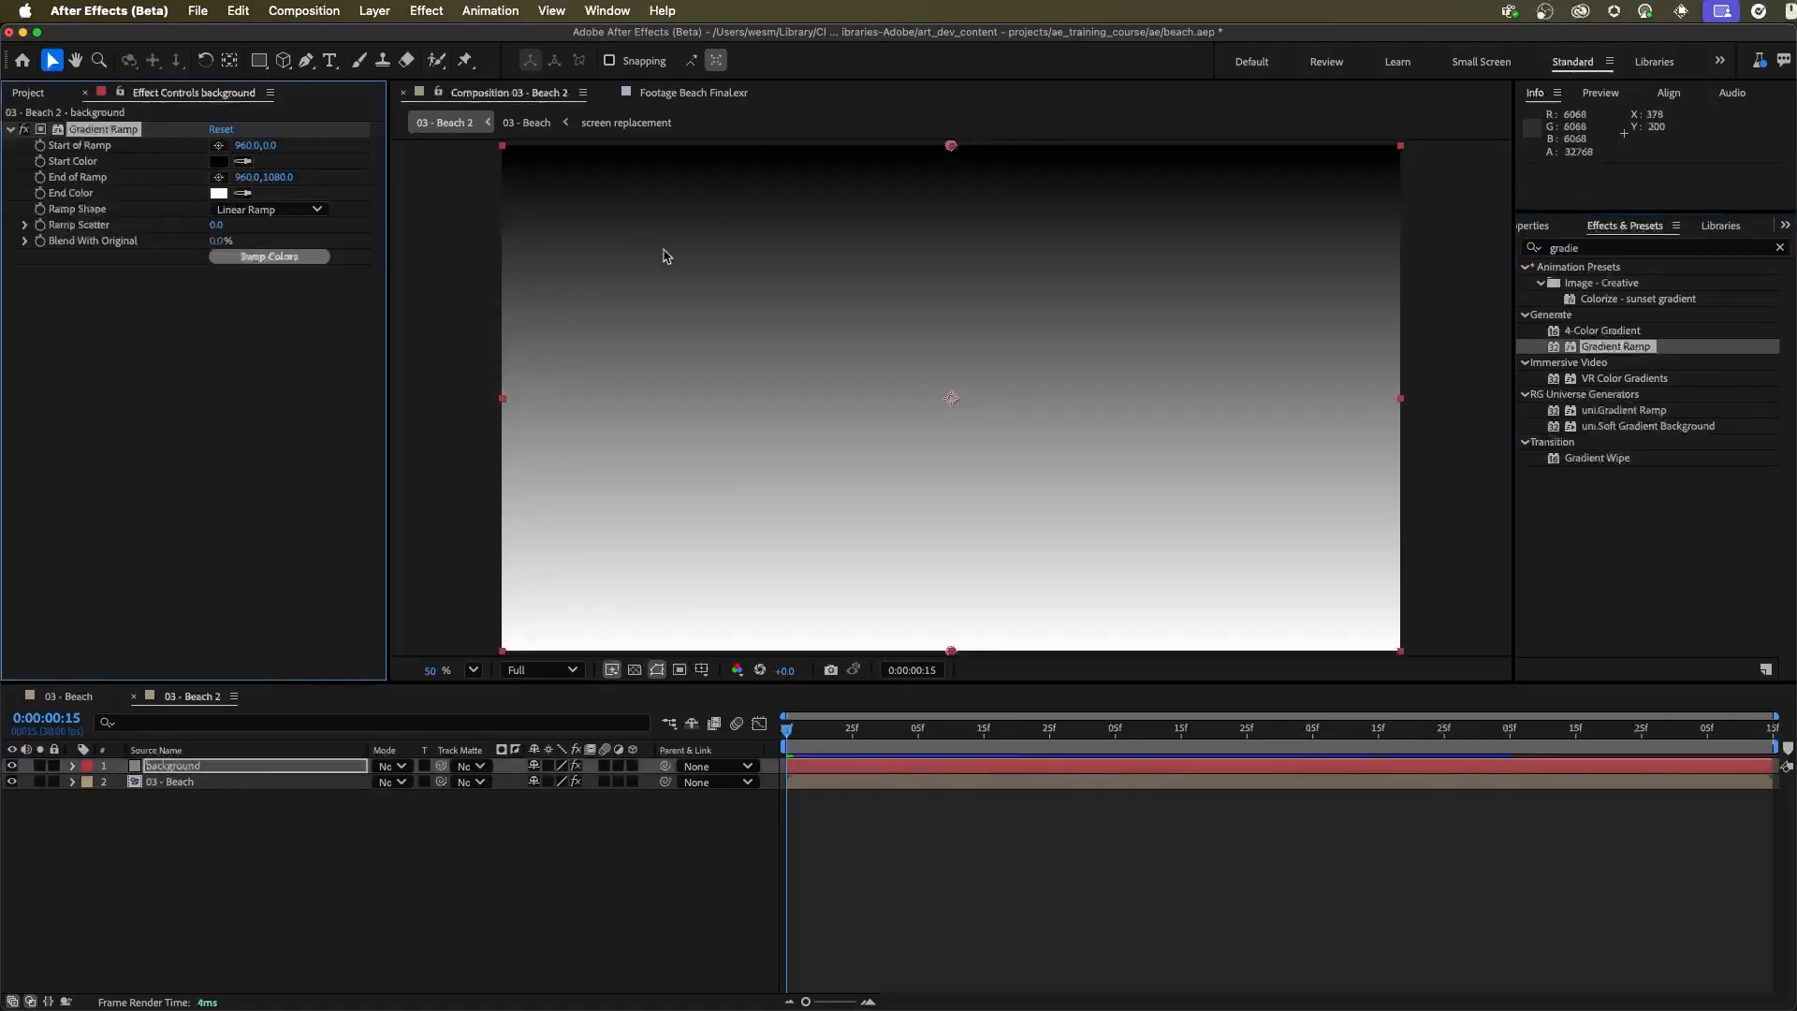
click(951, 147)
drag(951, 147, 888, 444)
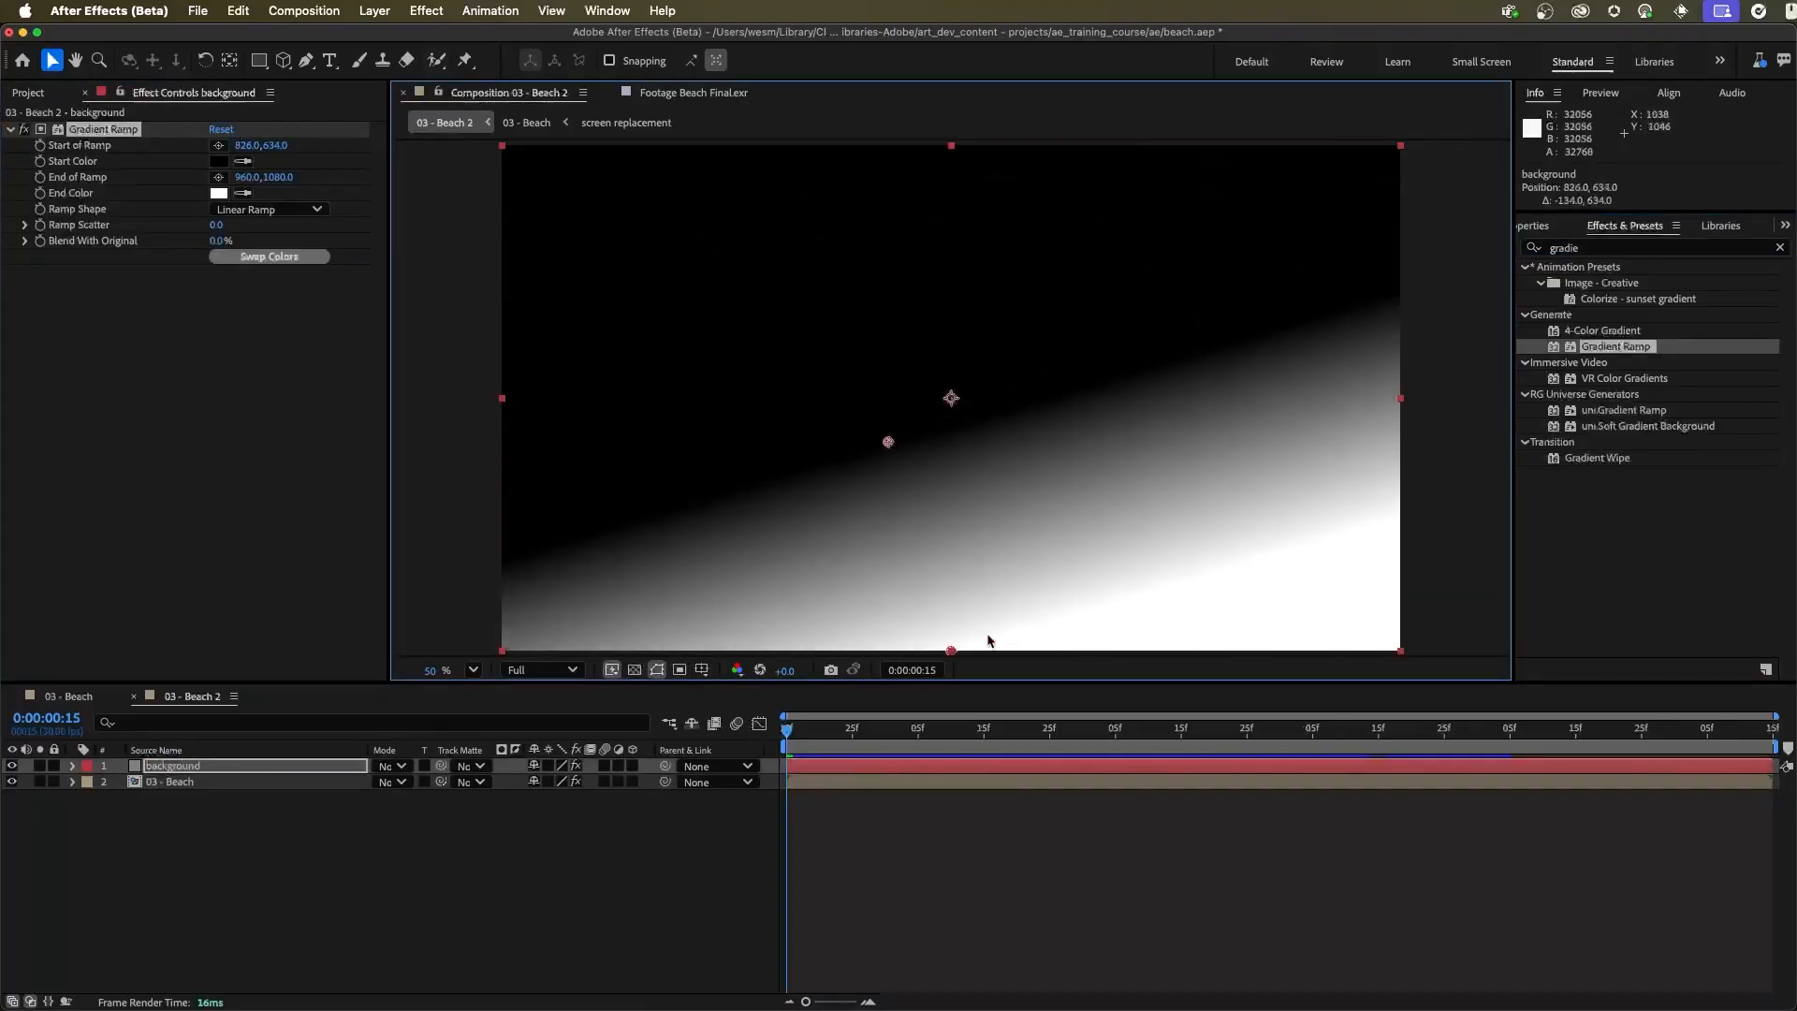
drag(950, 650, 969, 885)
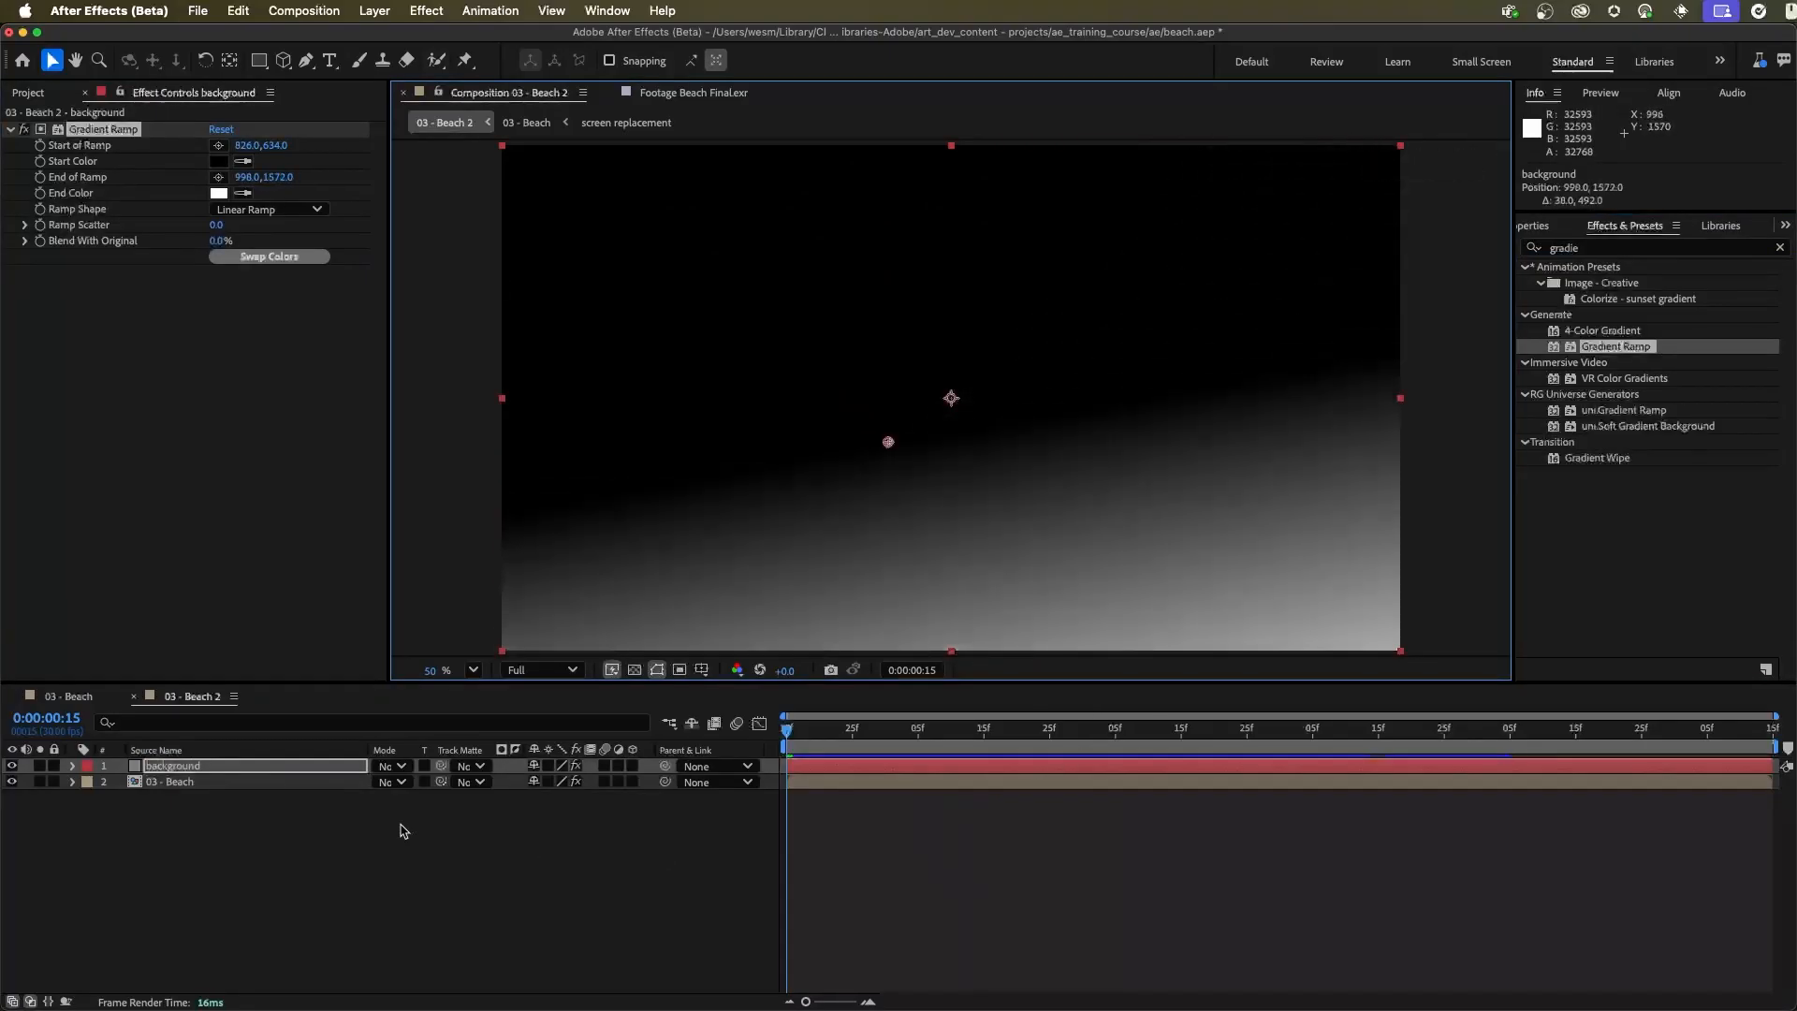
Blend the background solid with Add and reposition its ramp from about 830, 550 to about 878, 970
click(397, 767)
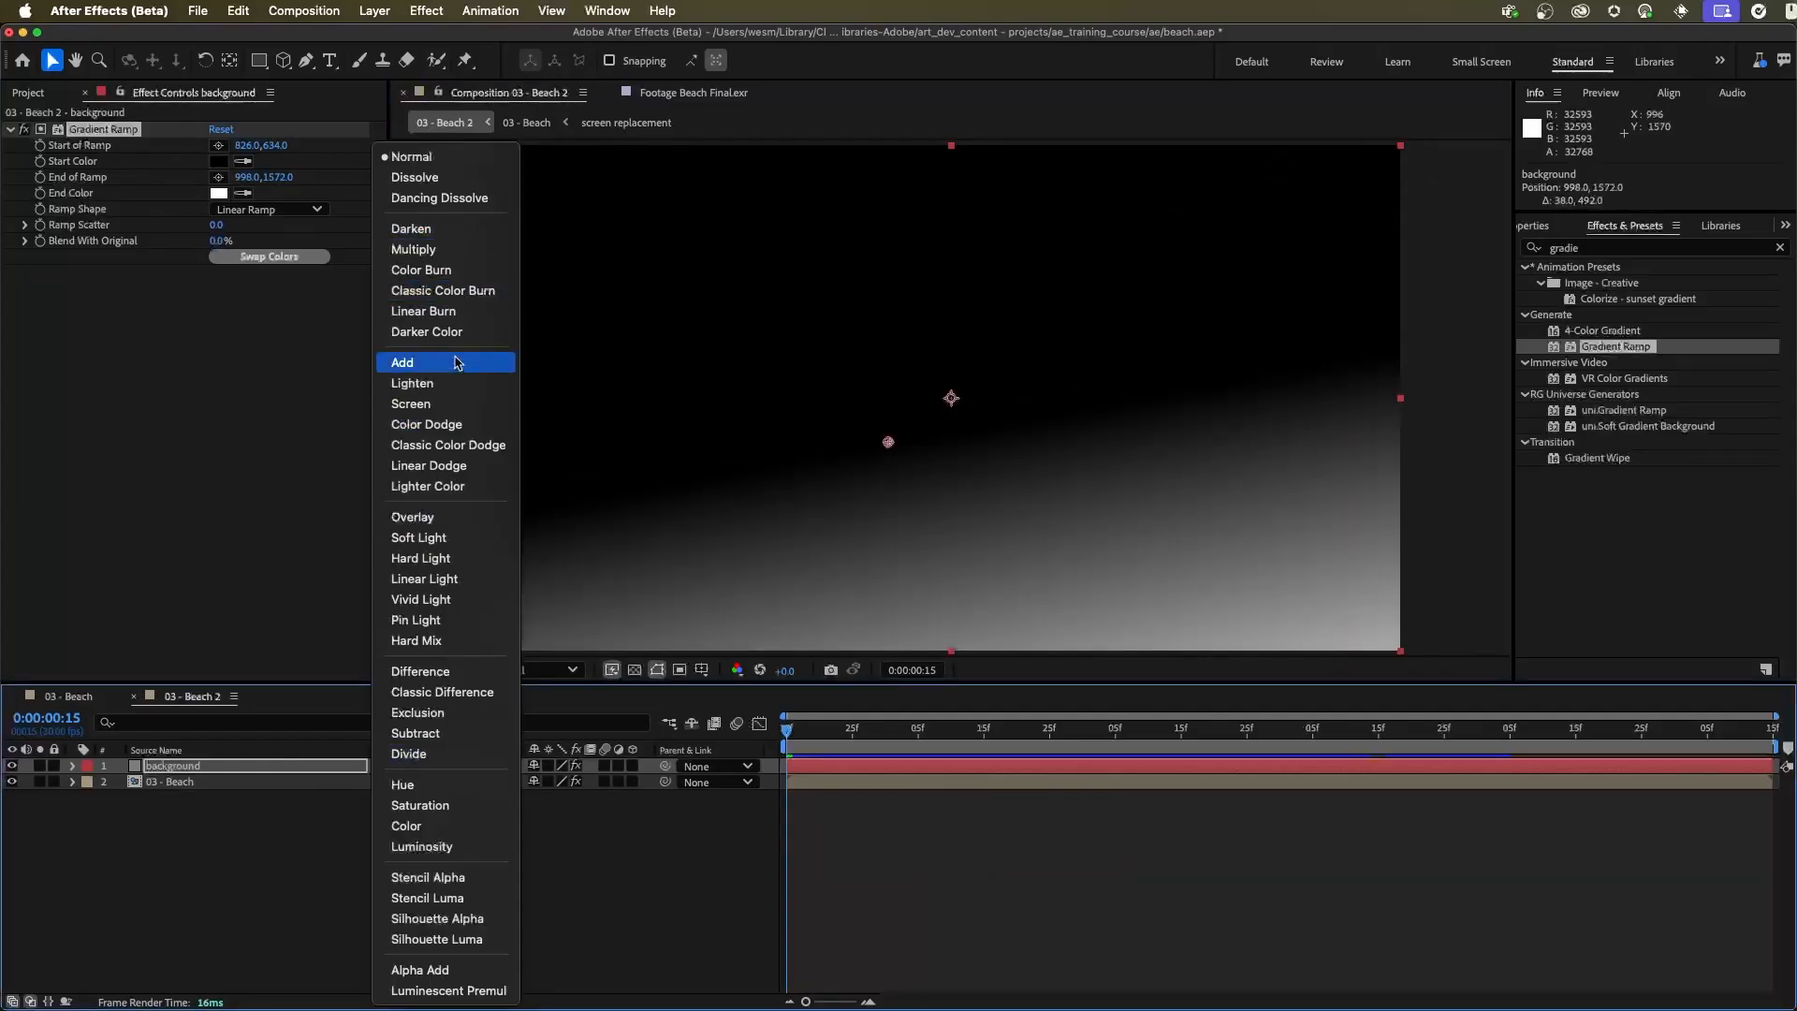
click(403, 363)
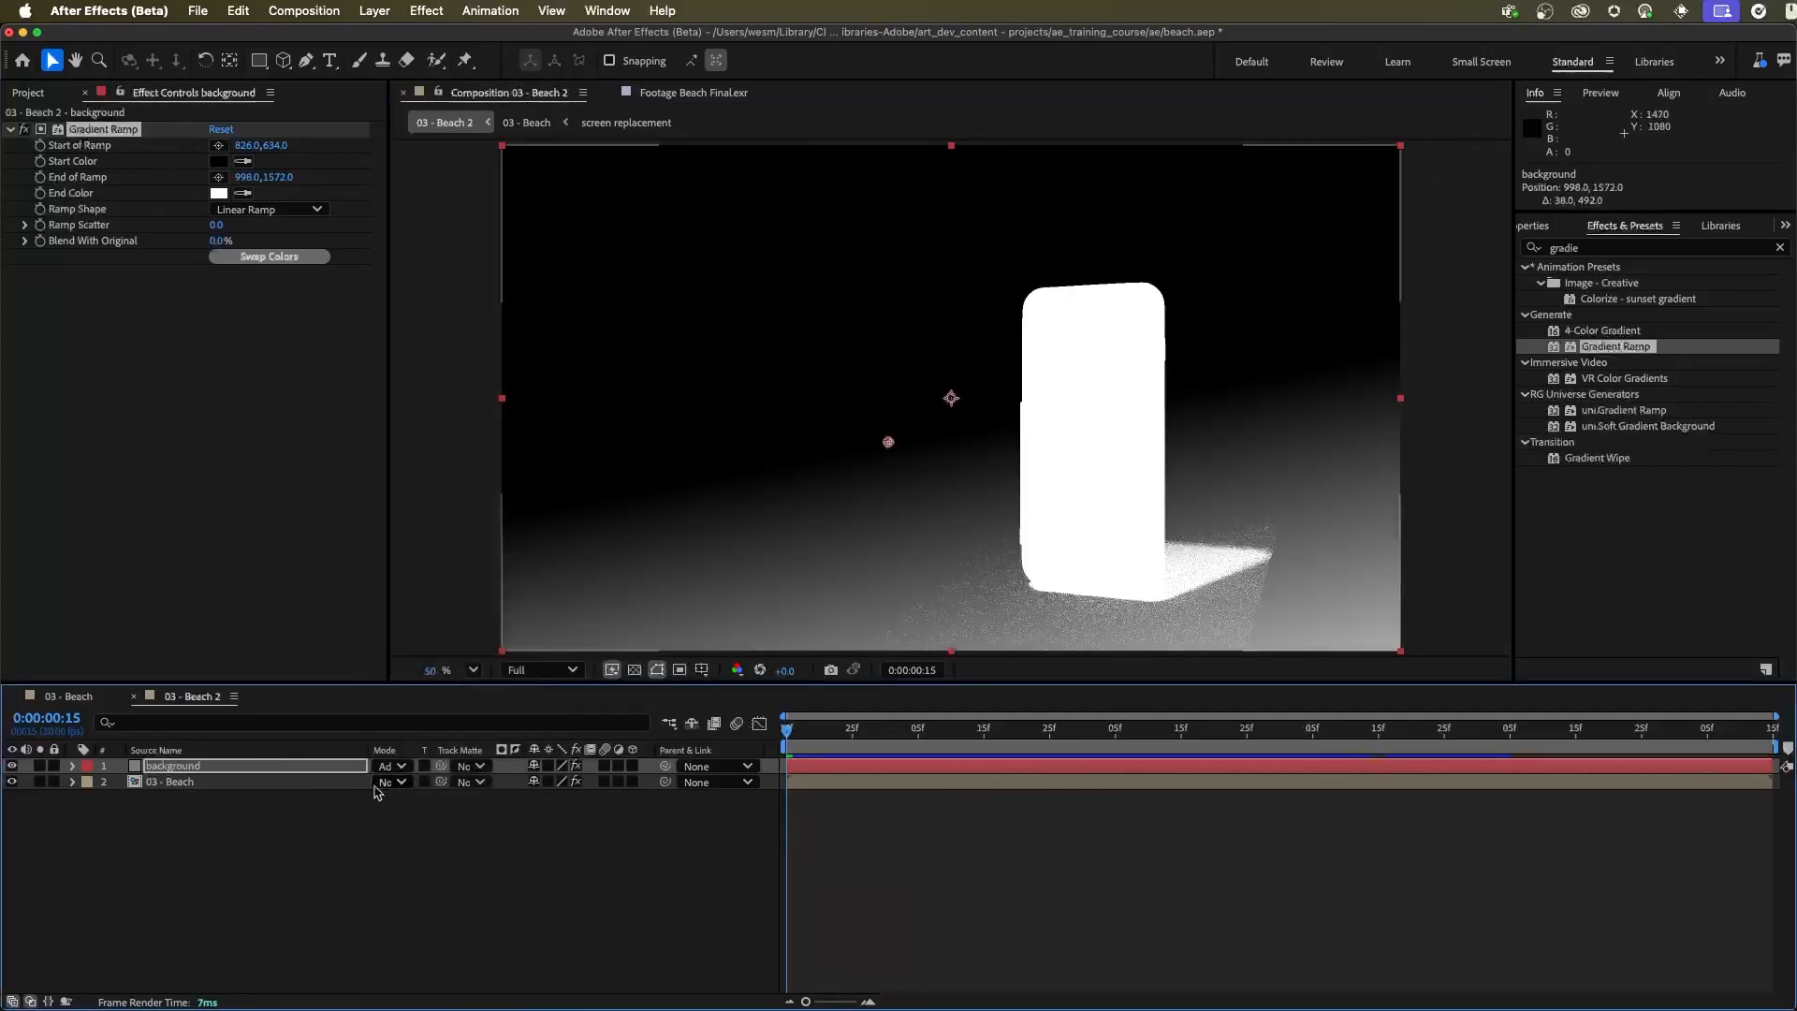
drag(273, 180, 59, 179)
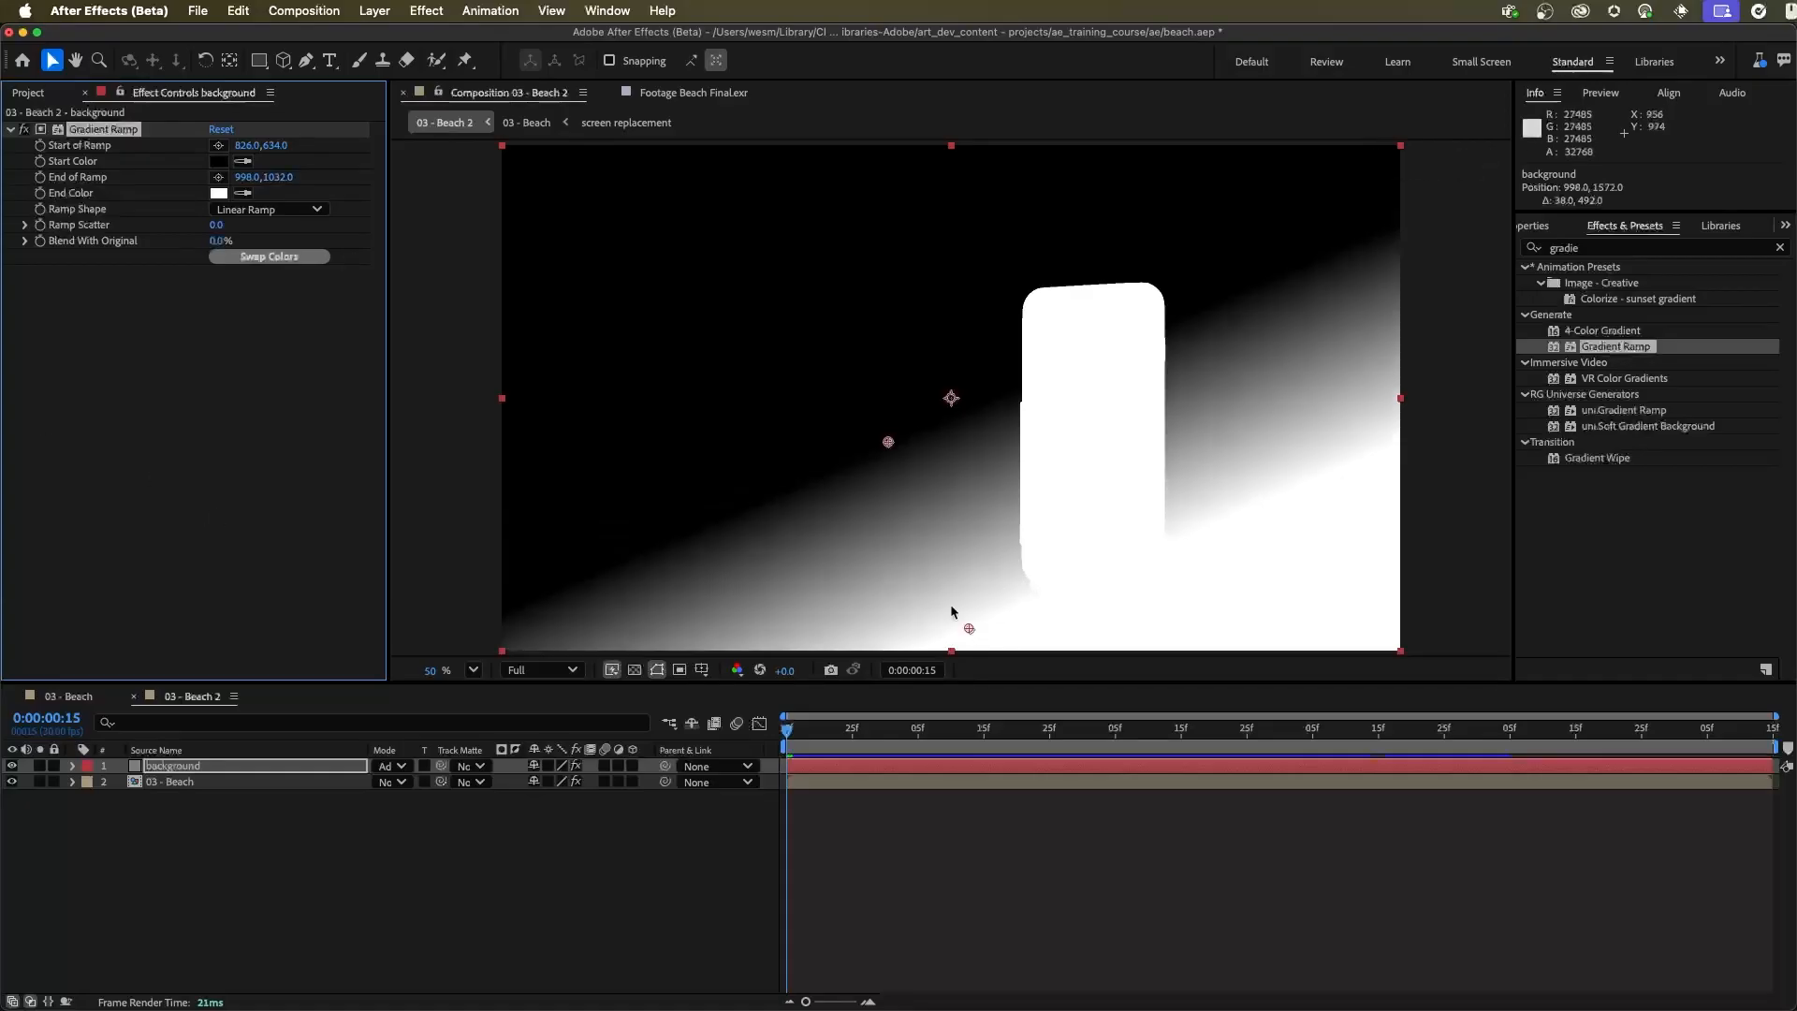
drag(969, 628, 956, 633)
drag(907, 610, 911, 600)
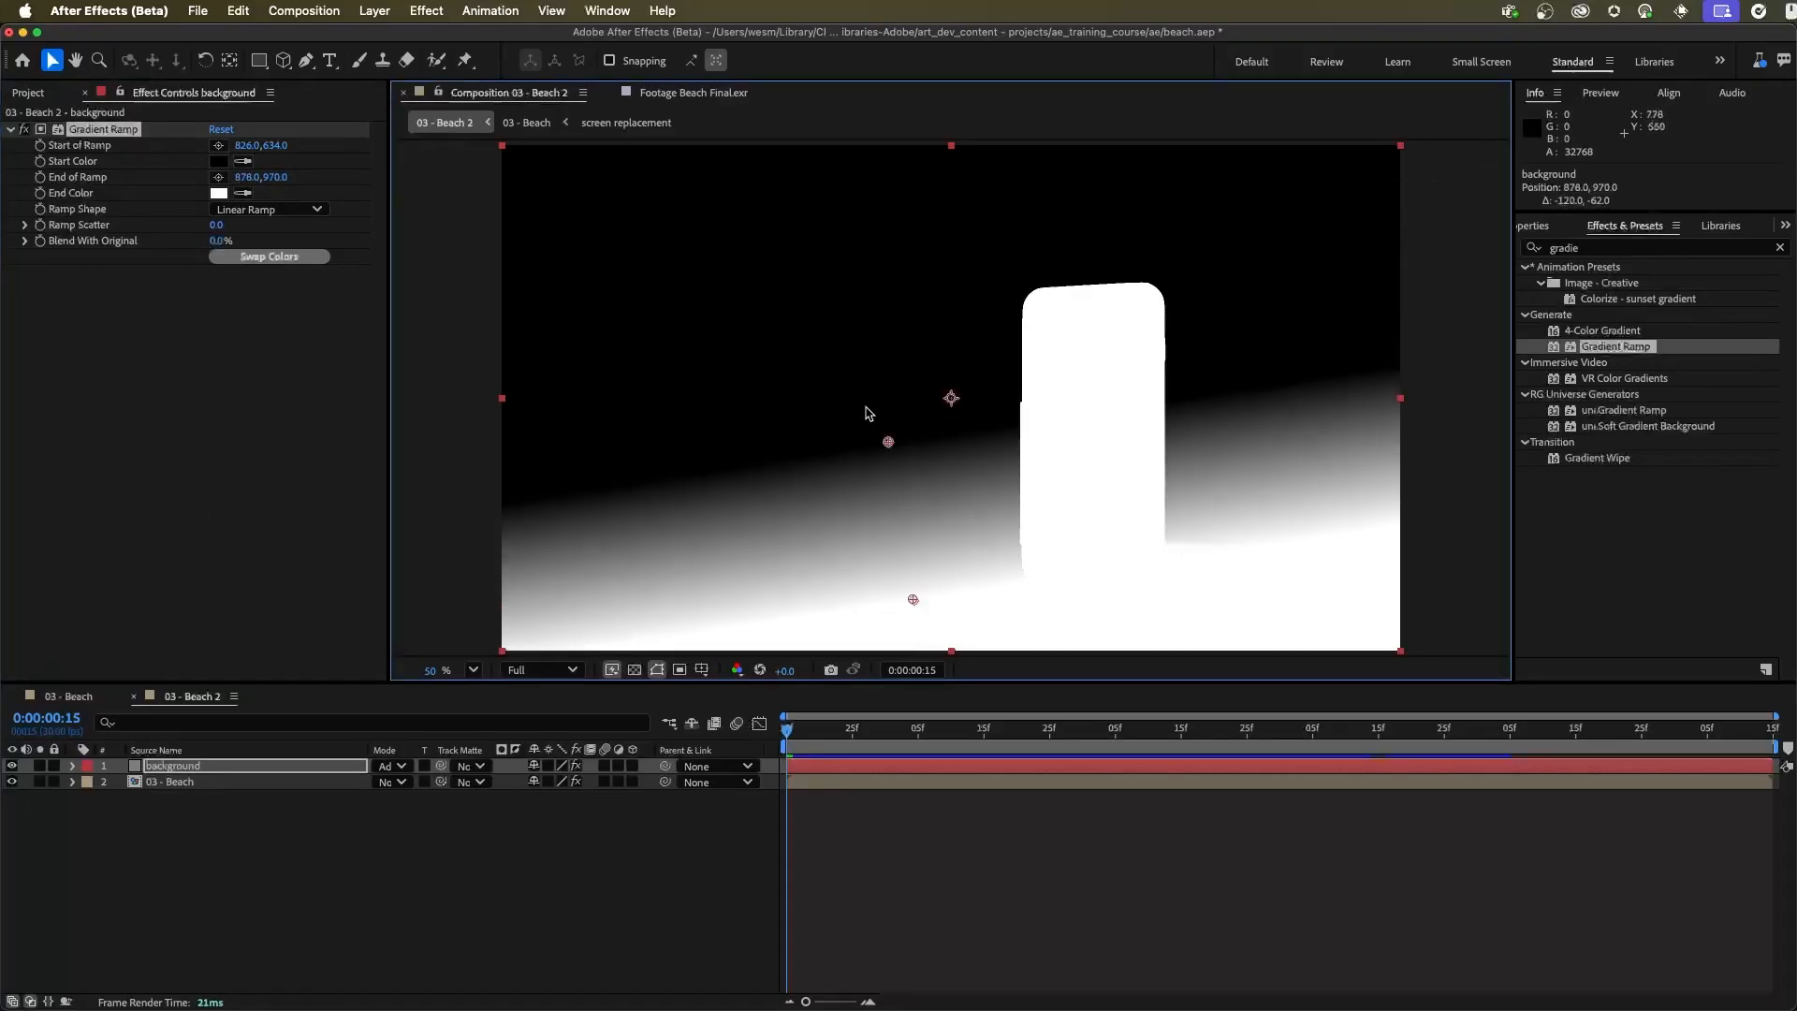
drag(888, 442, 890, 404)
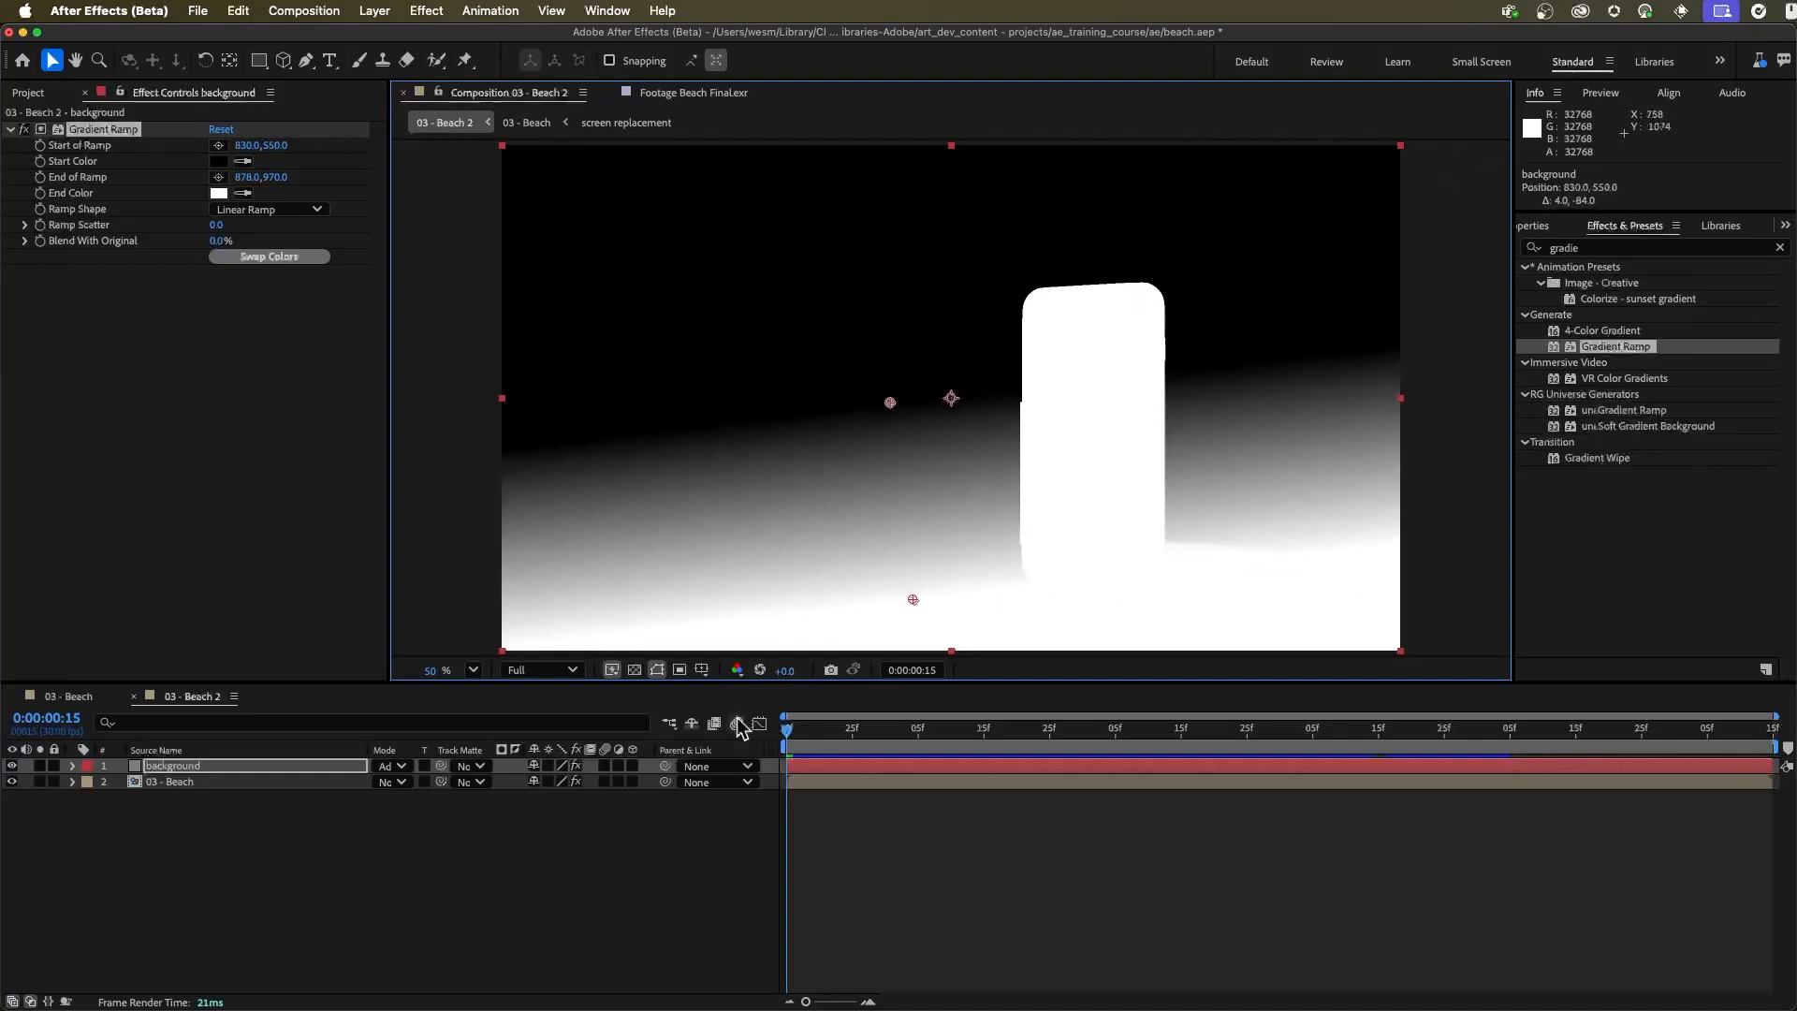
Pre-compose the background and 03 - Beach layers together as Depth, moving all attributes into the new composition
click(171, 843)
click(171, 784)
shift+click(178, 766)
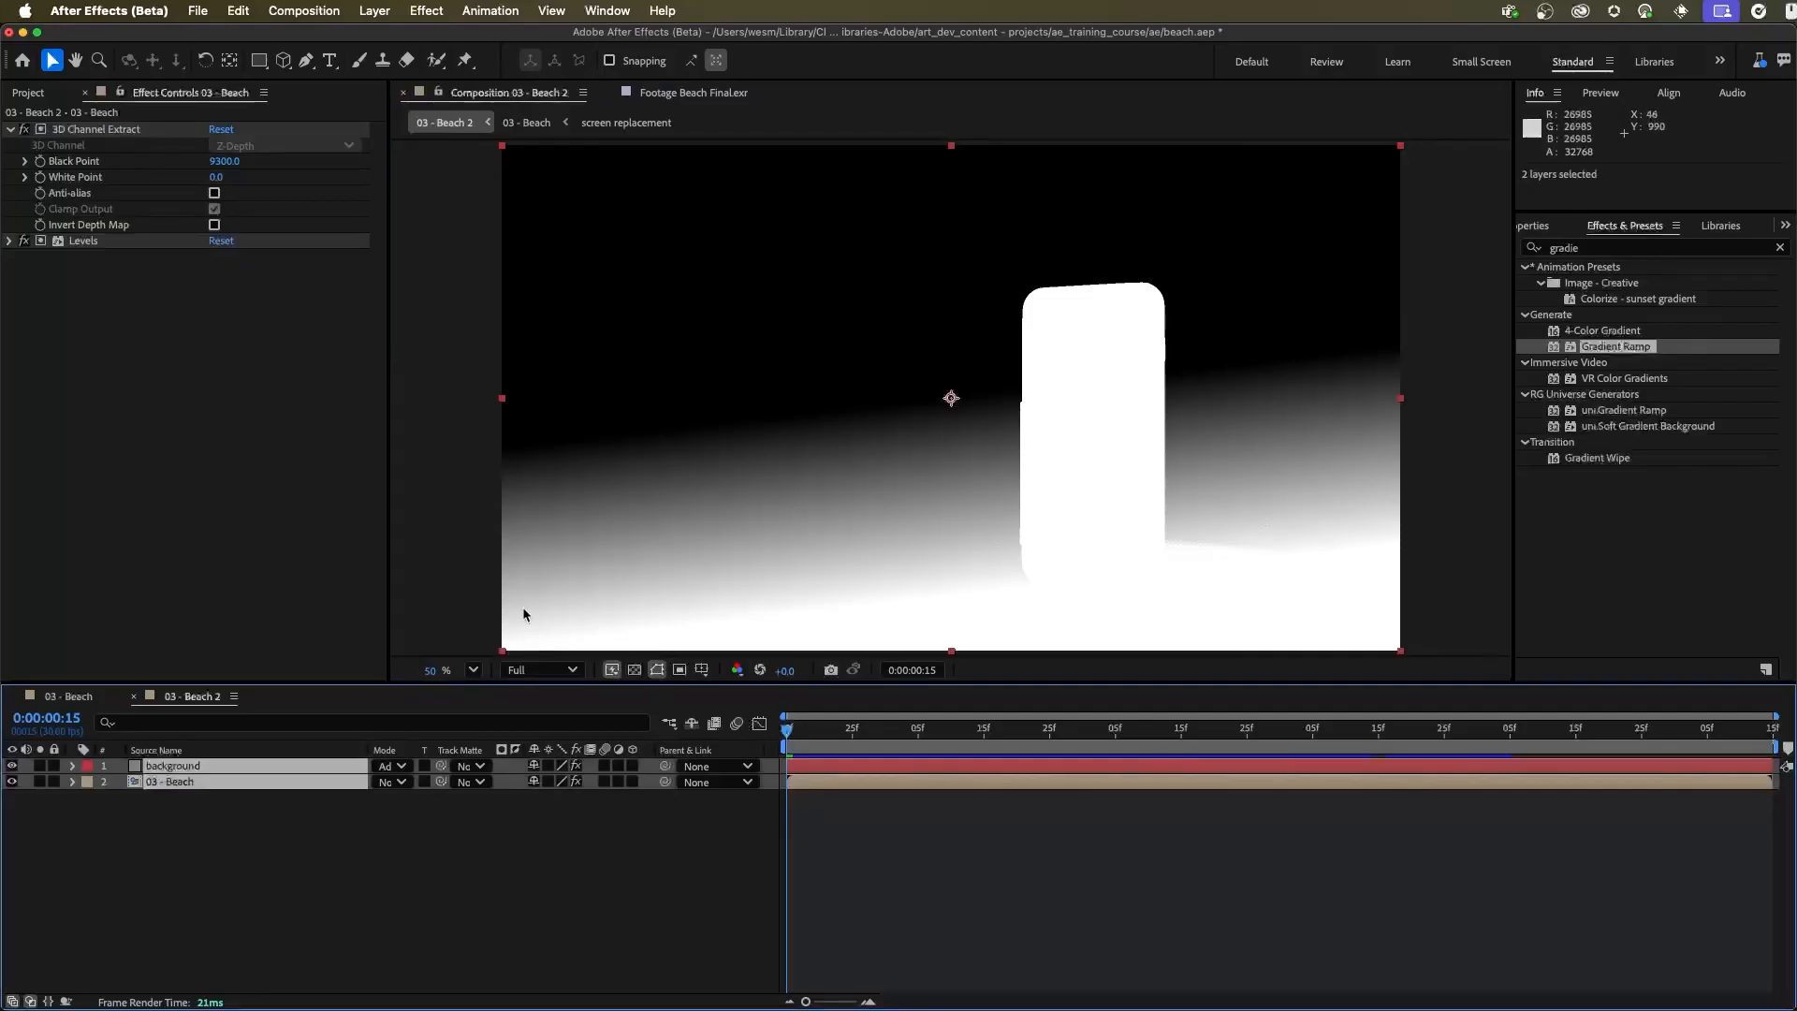
key(super+shift+c)
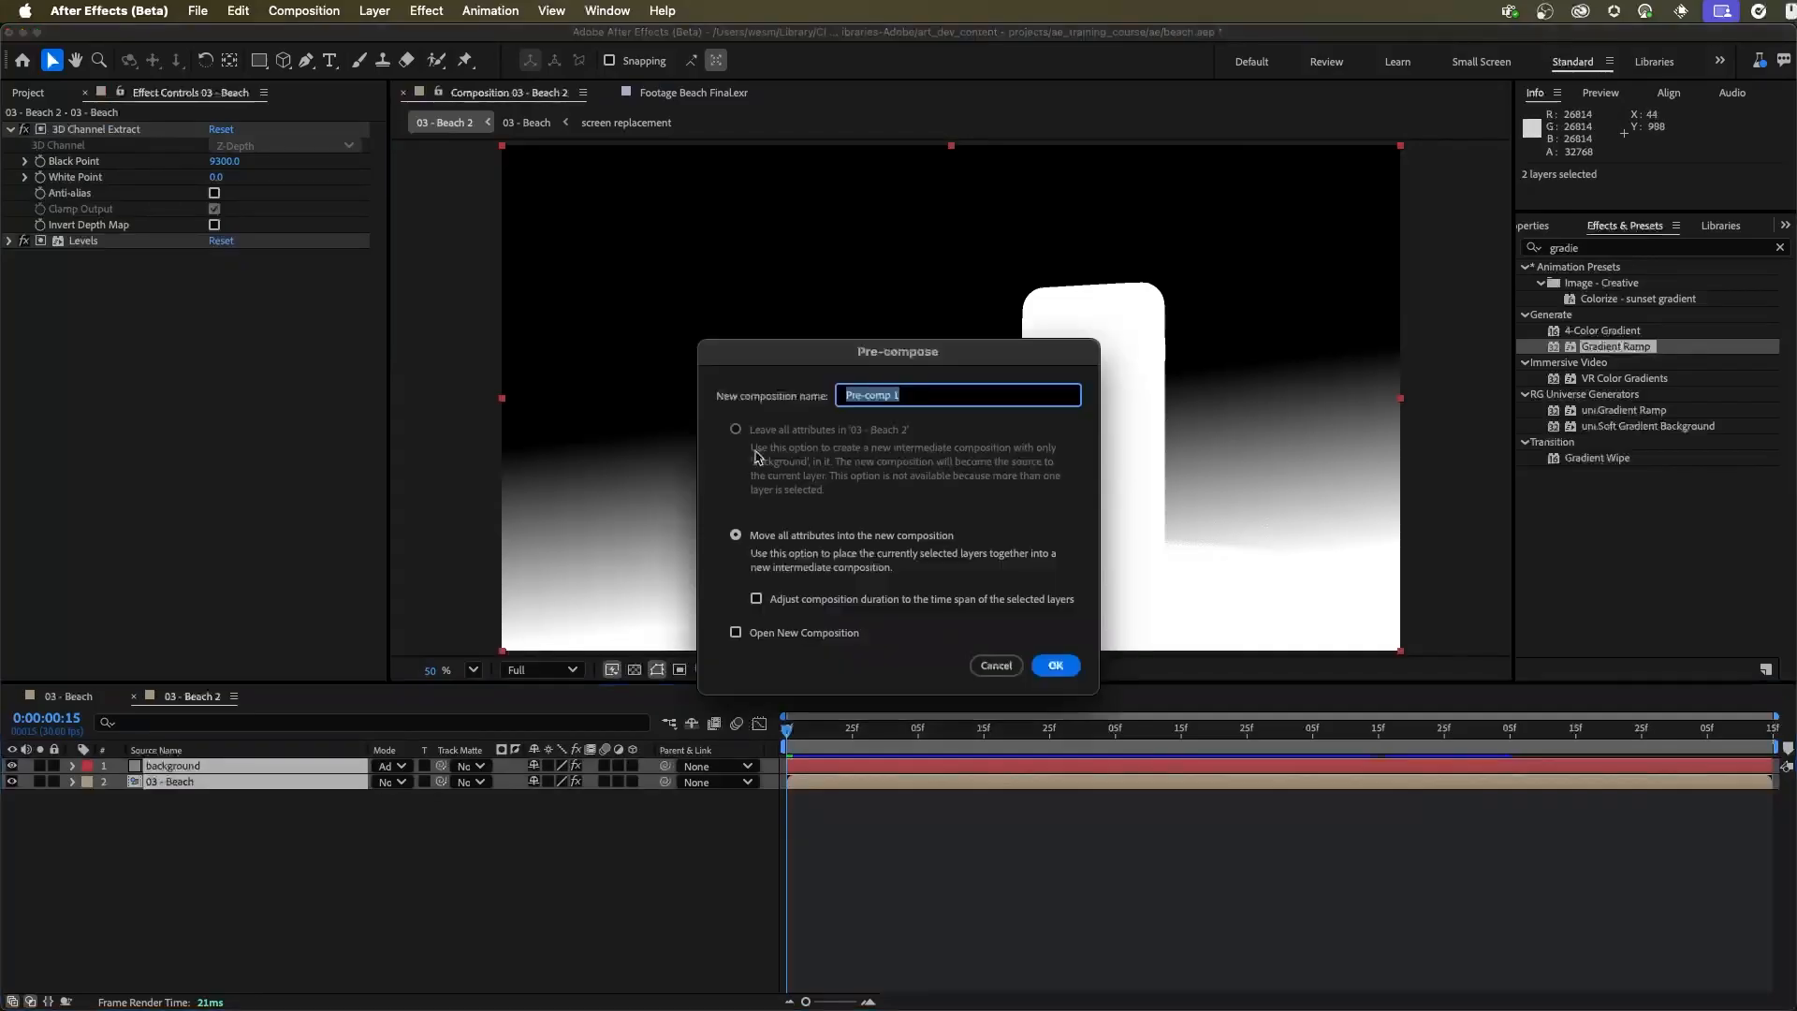
text(Depth)
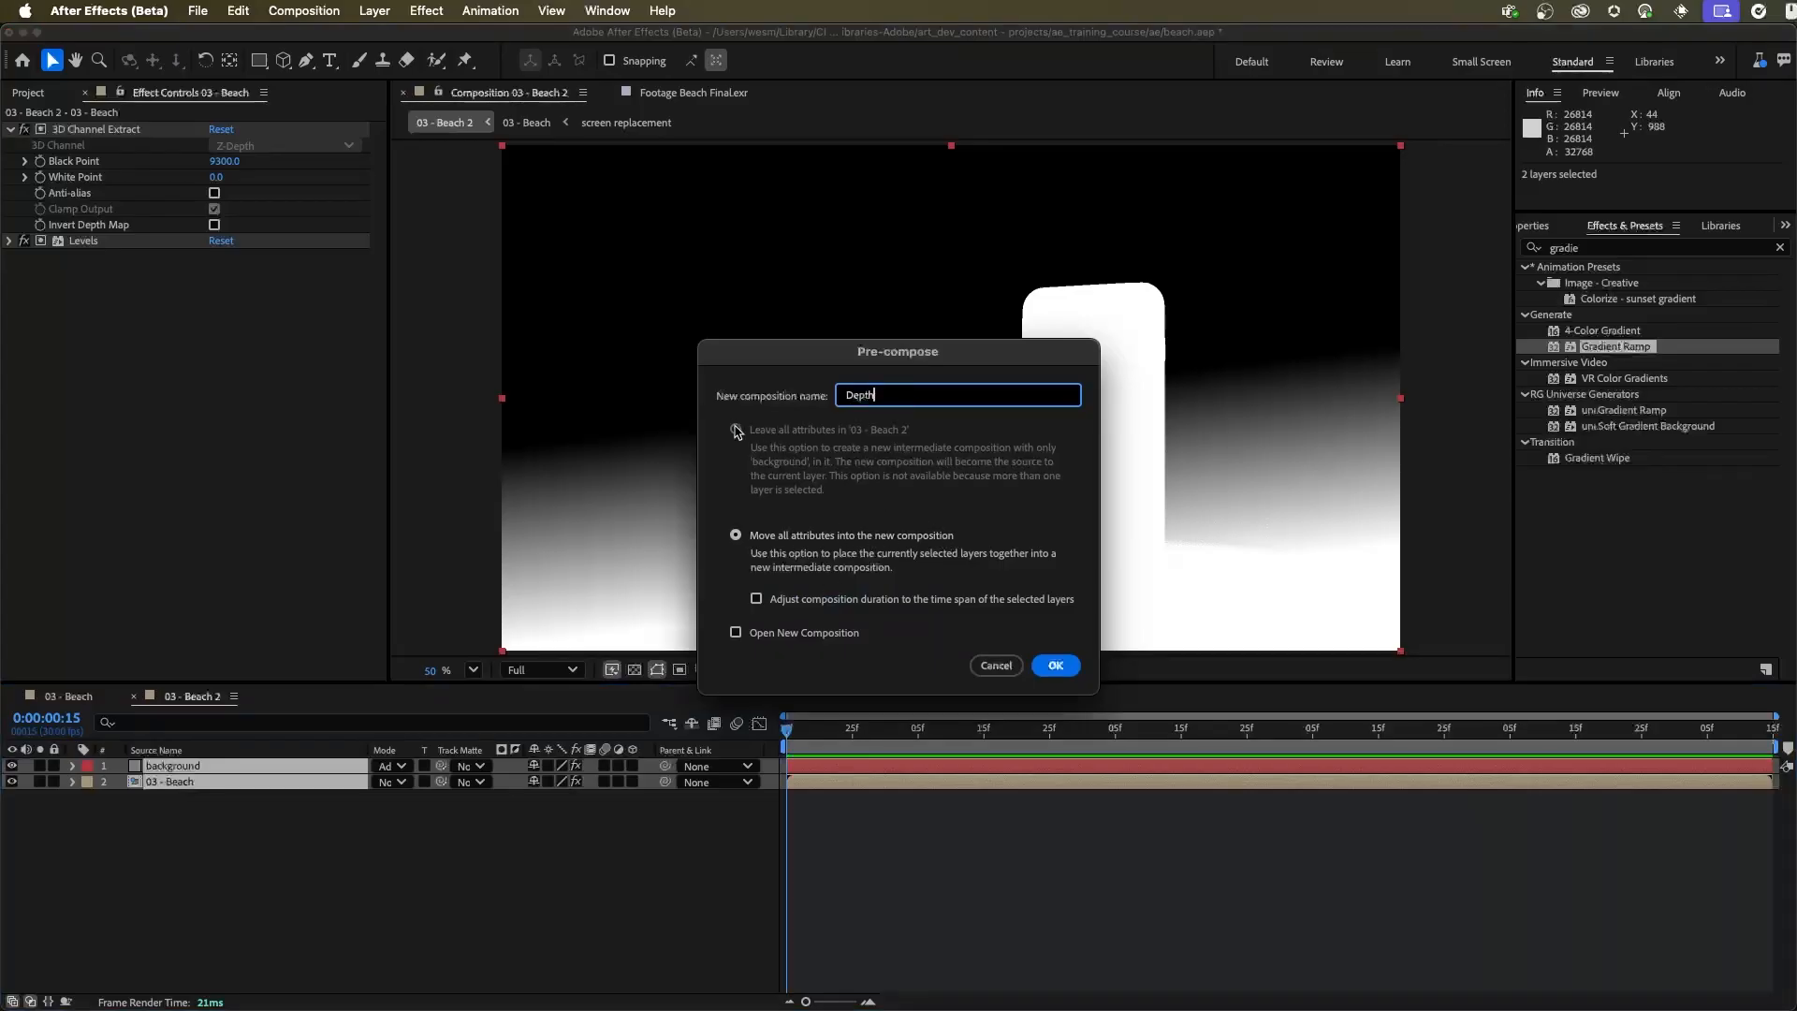
click(1055, 666)
click(379, 890)
Place the 03 - Beach composition above the Depth layer in 03 - Beach 2
click(154, 765)
click(73, 92)
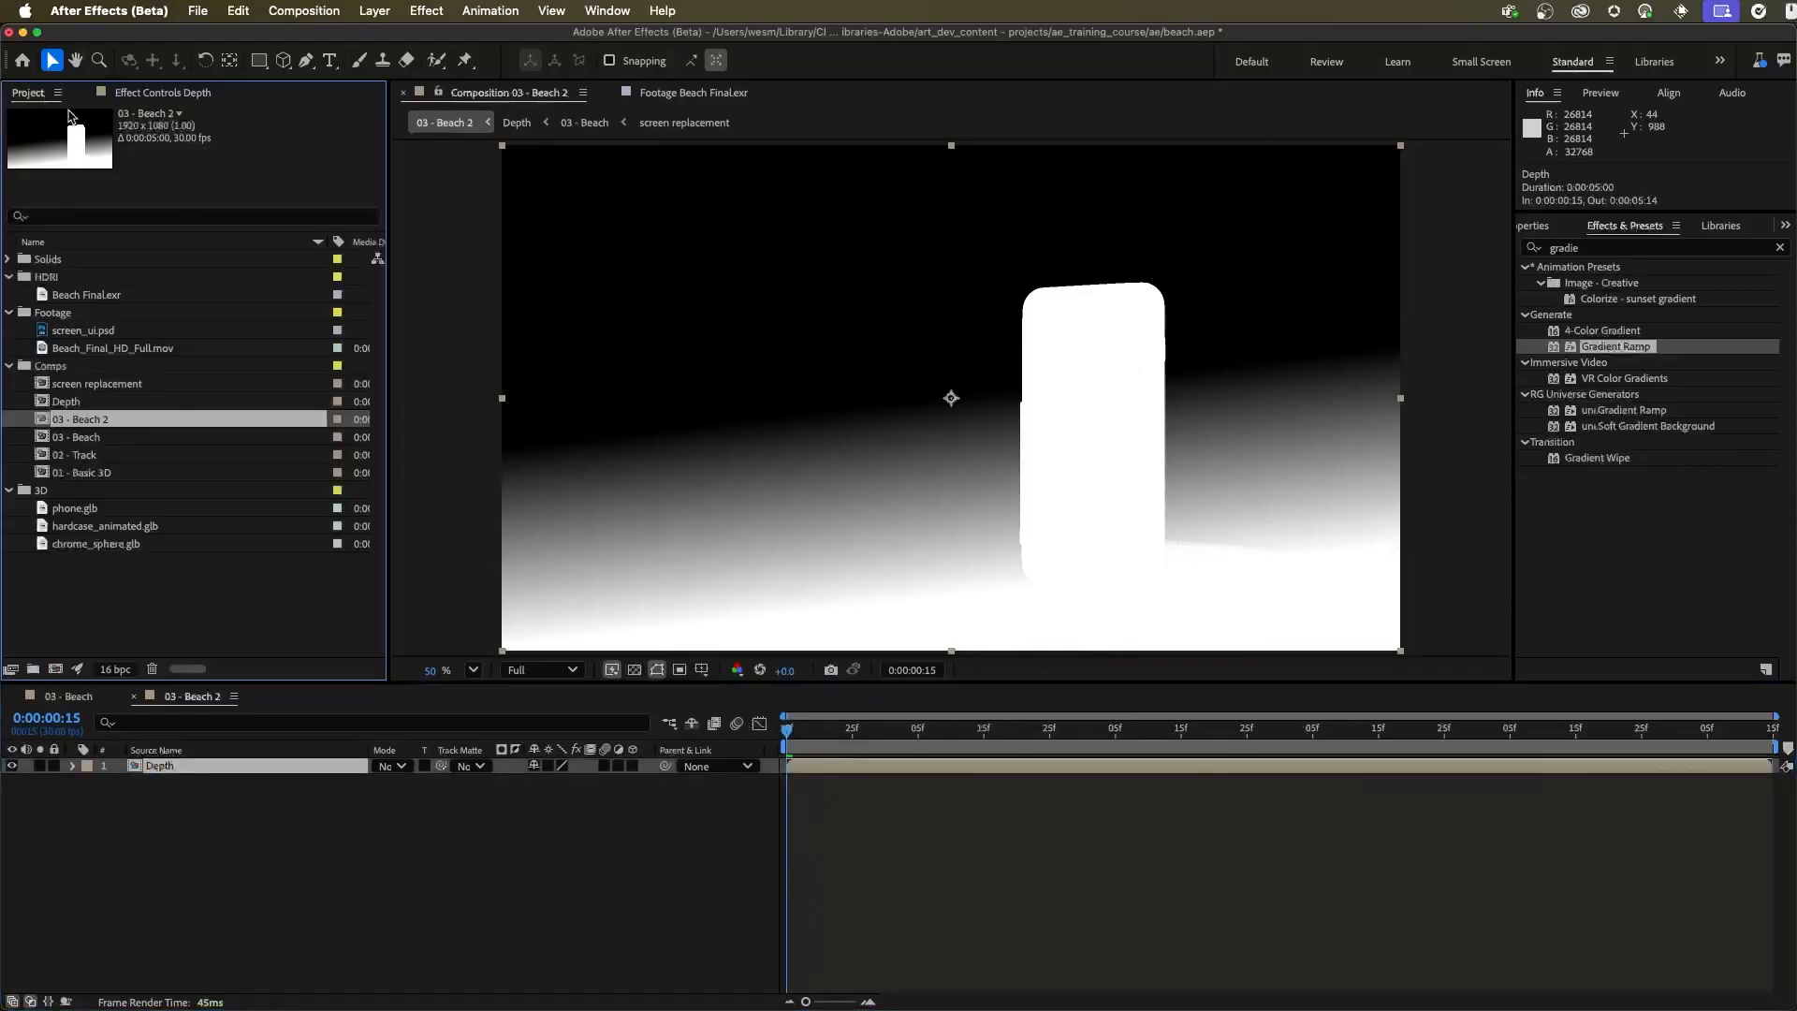
click(110, 438)
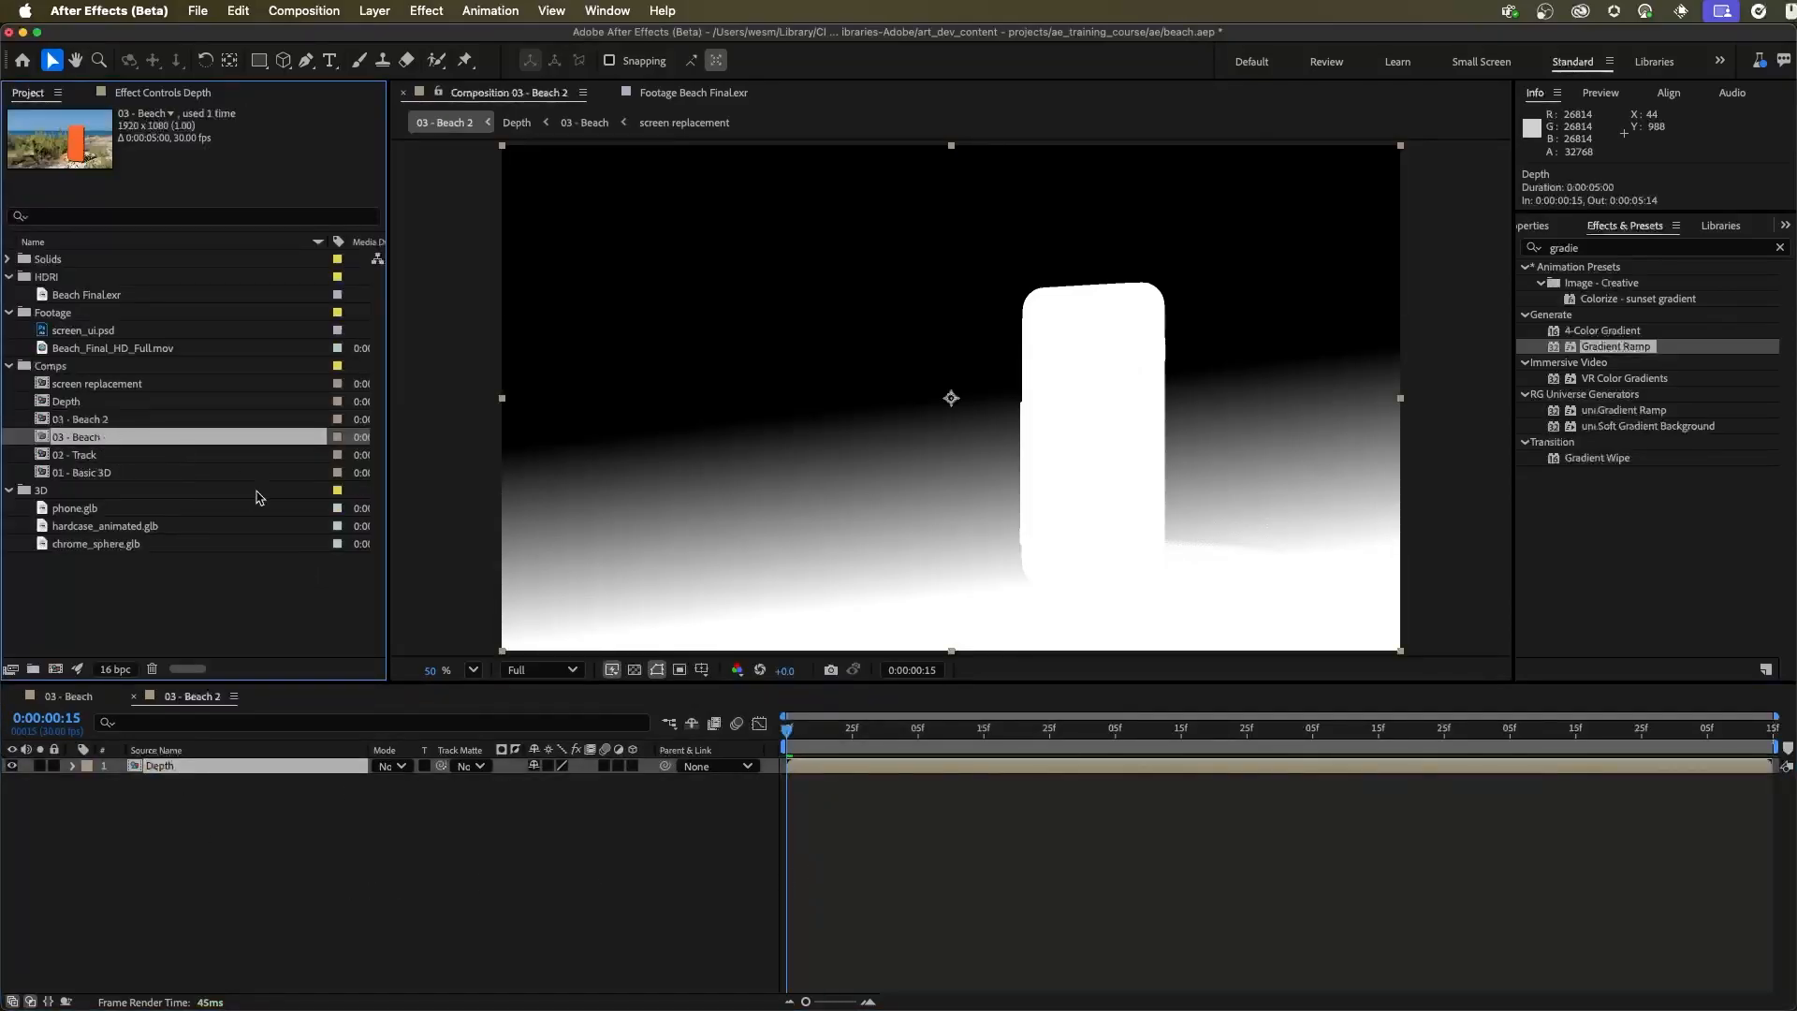
drag(103, 438, 227, 773)
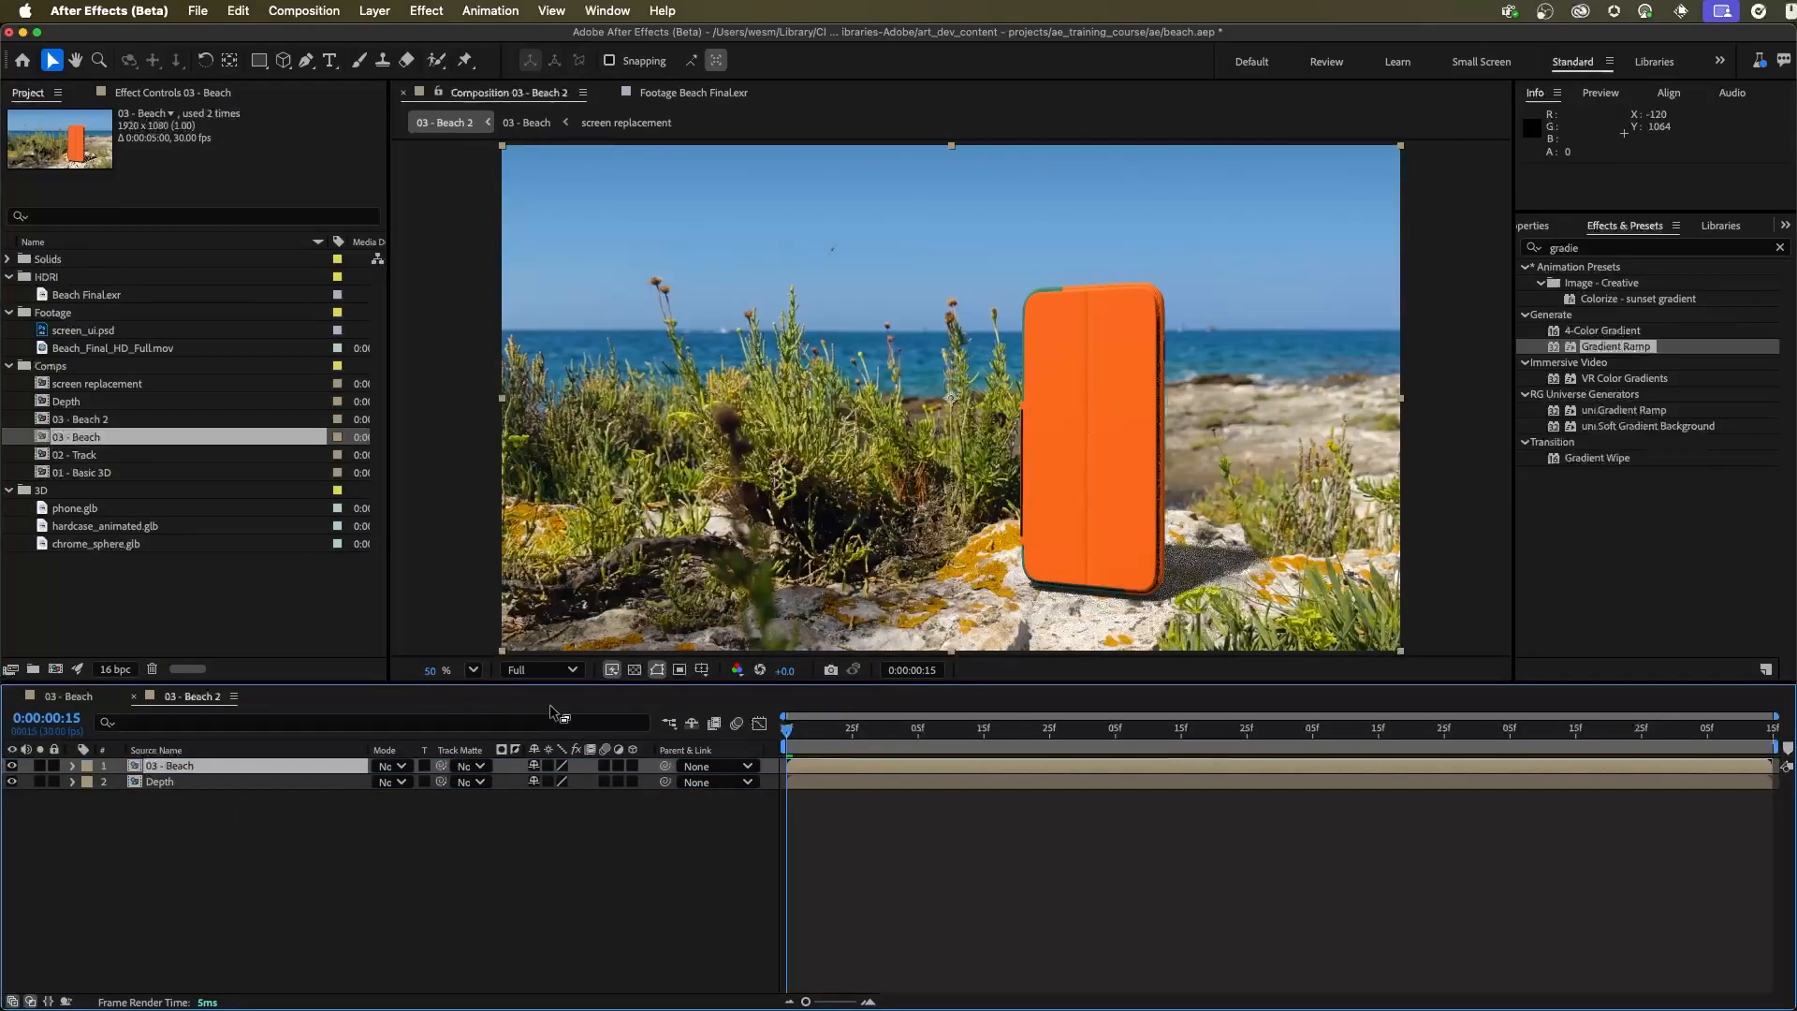
Apply Camera Lens Blur to the 03 - Beach layer and use the Depth layer as its blur map
click(1591, 247)
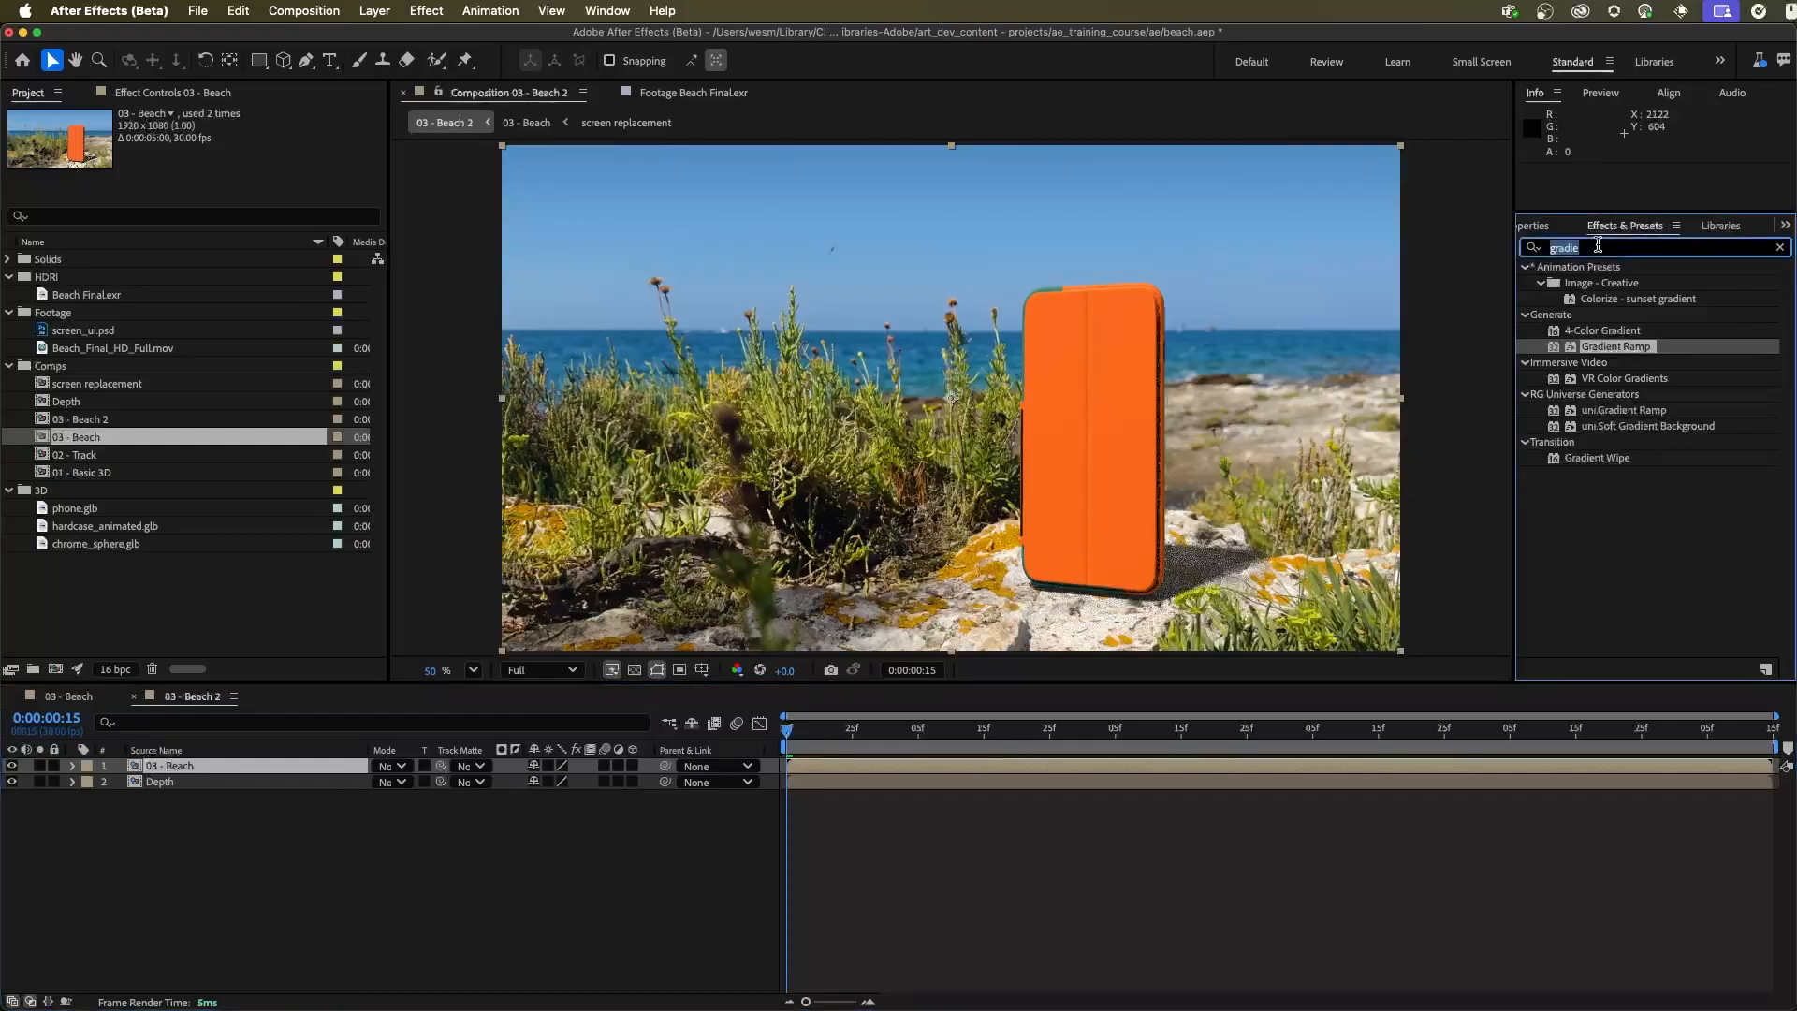
text(lens)
drag(1629, 294, 234, 767)
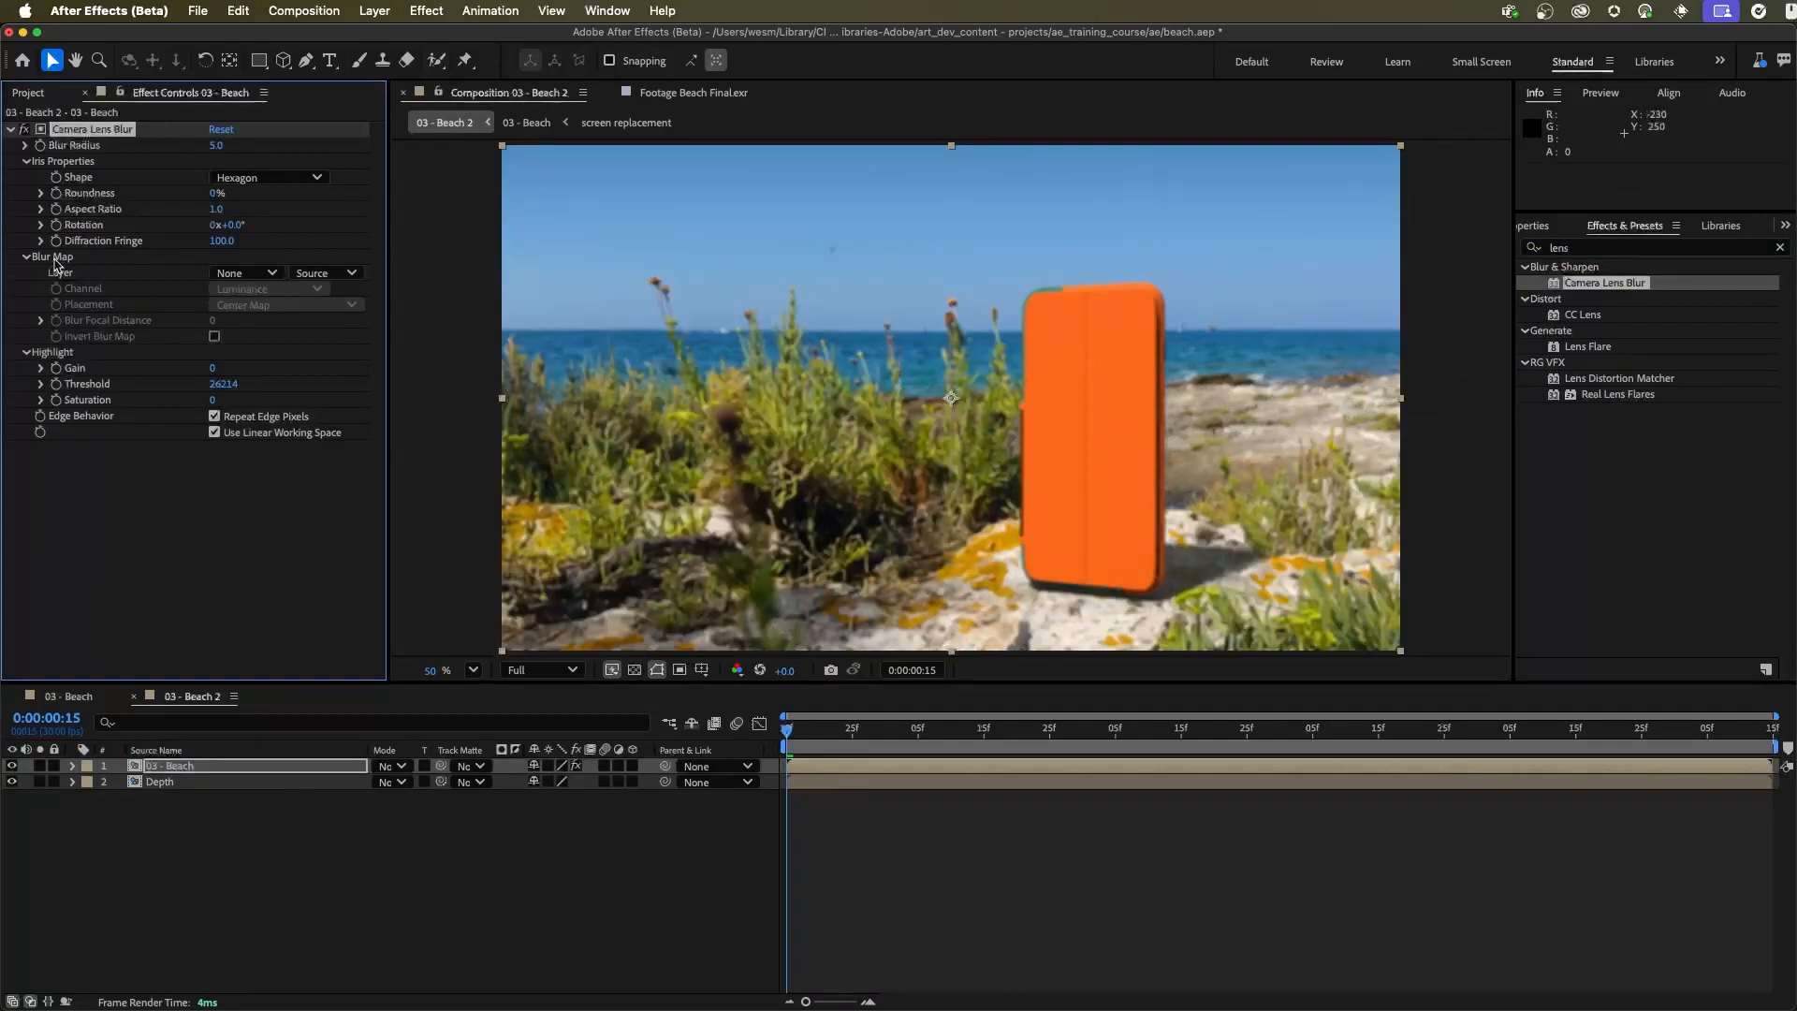
click(248, 272)
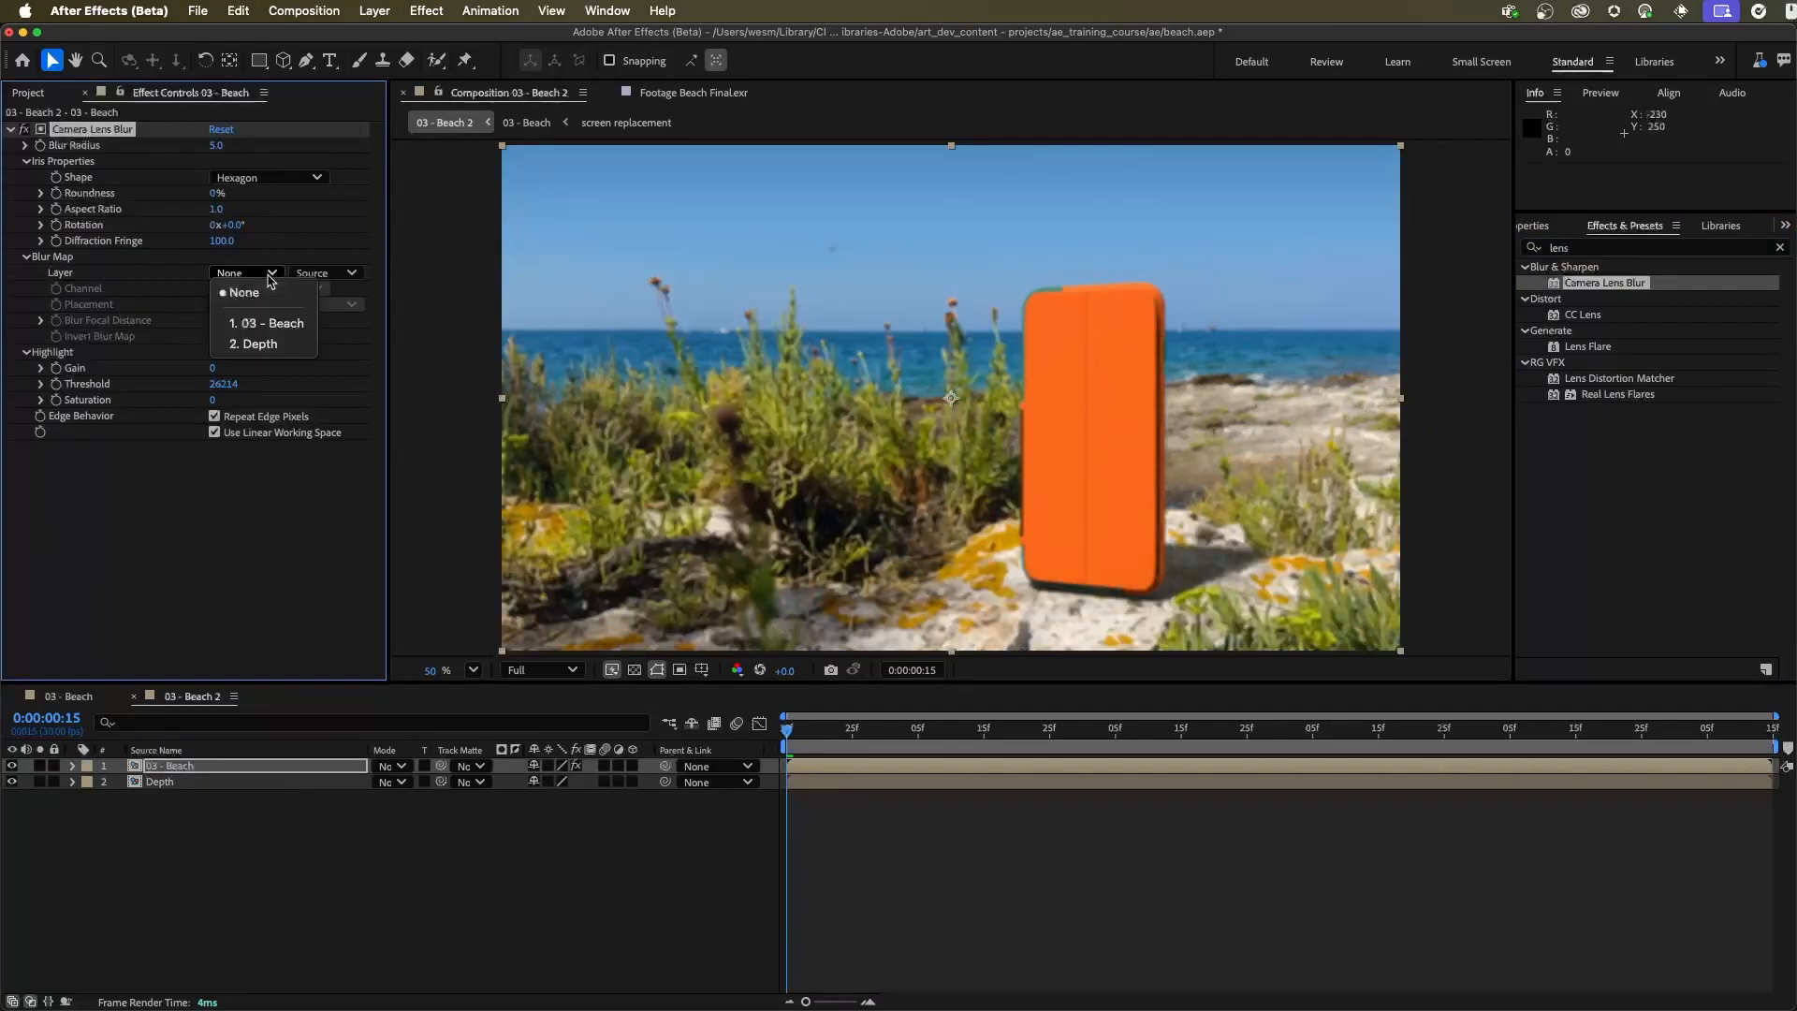
click(277, 346)
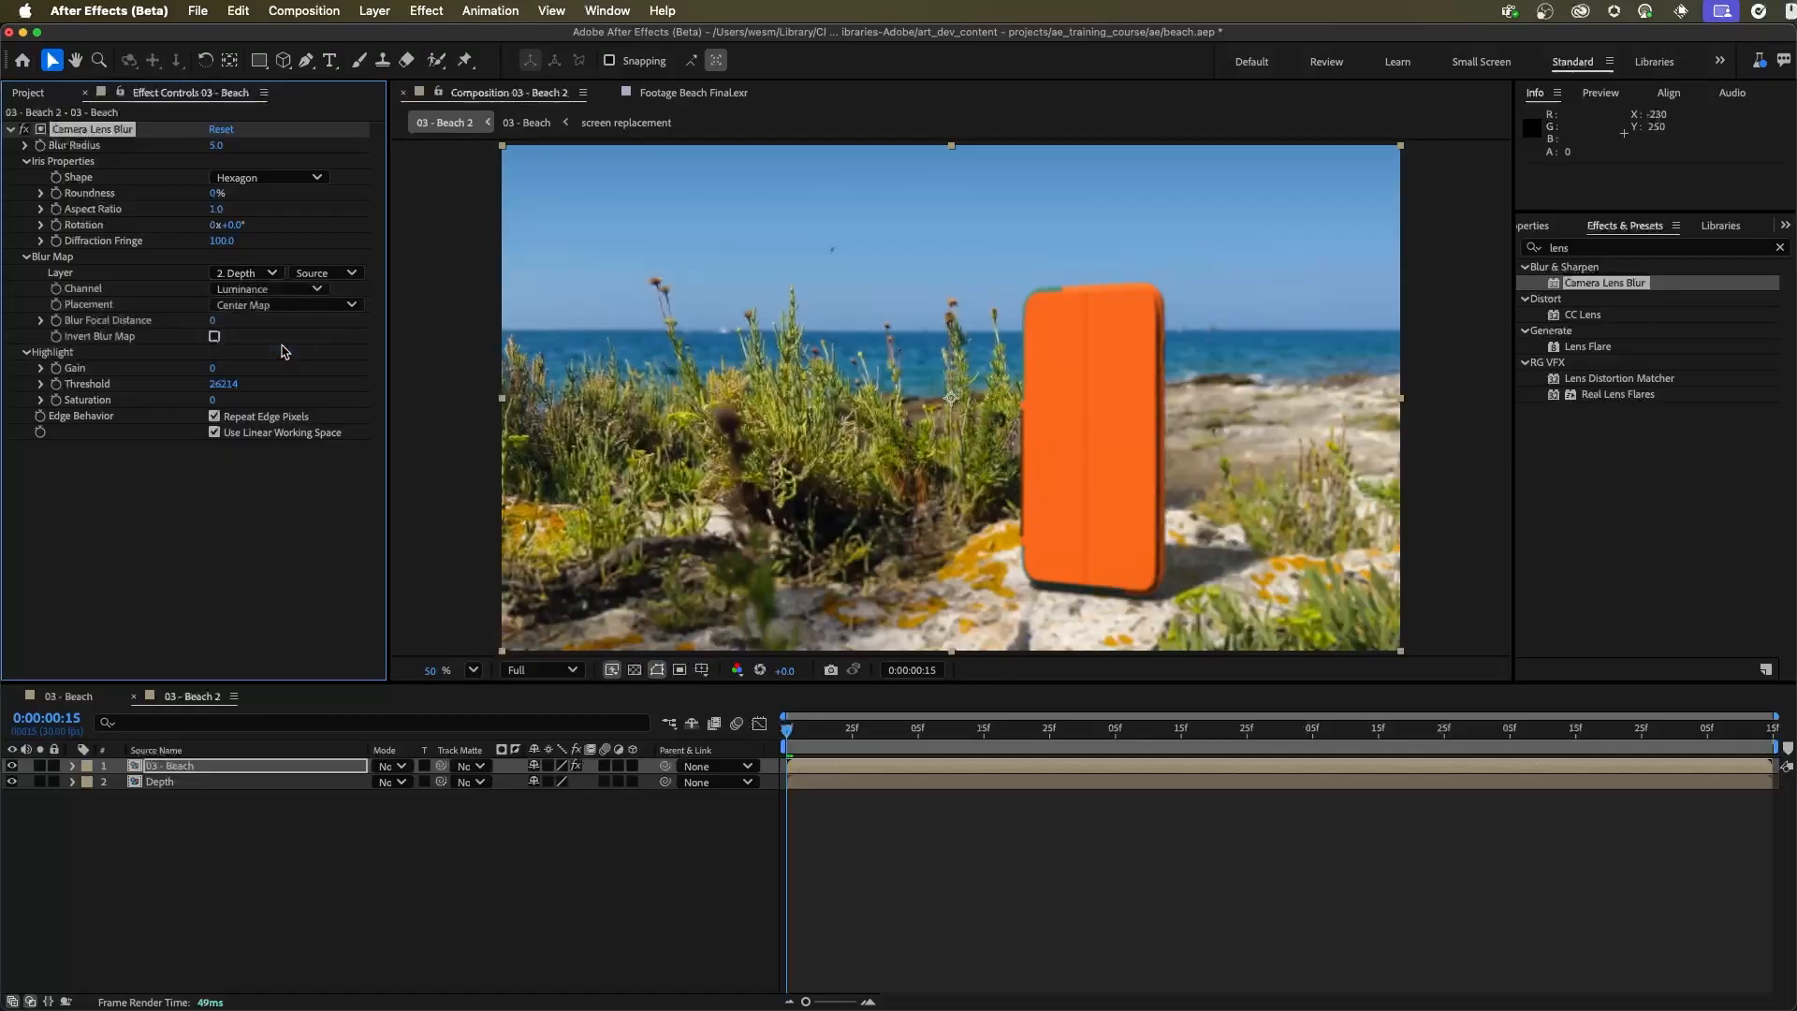
Set Camera Lens Blur's Blur Focal Distance to 31457 and Blur Radius to 13, and preview the composition
drag(216, 148, 236, 148)
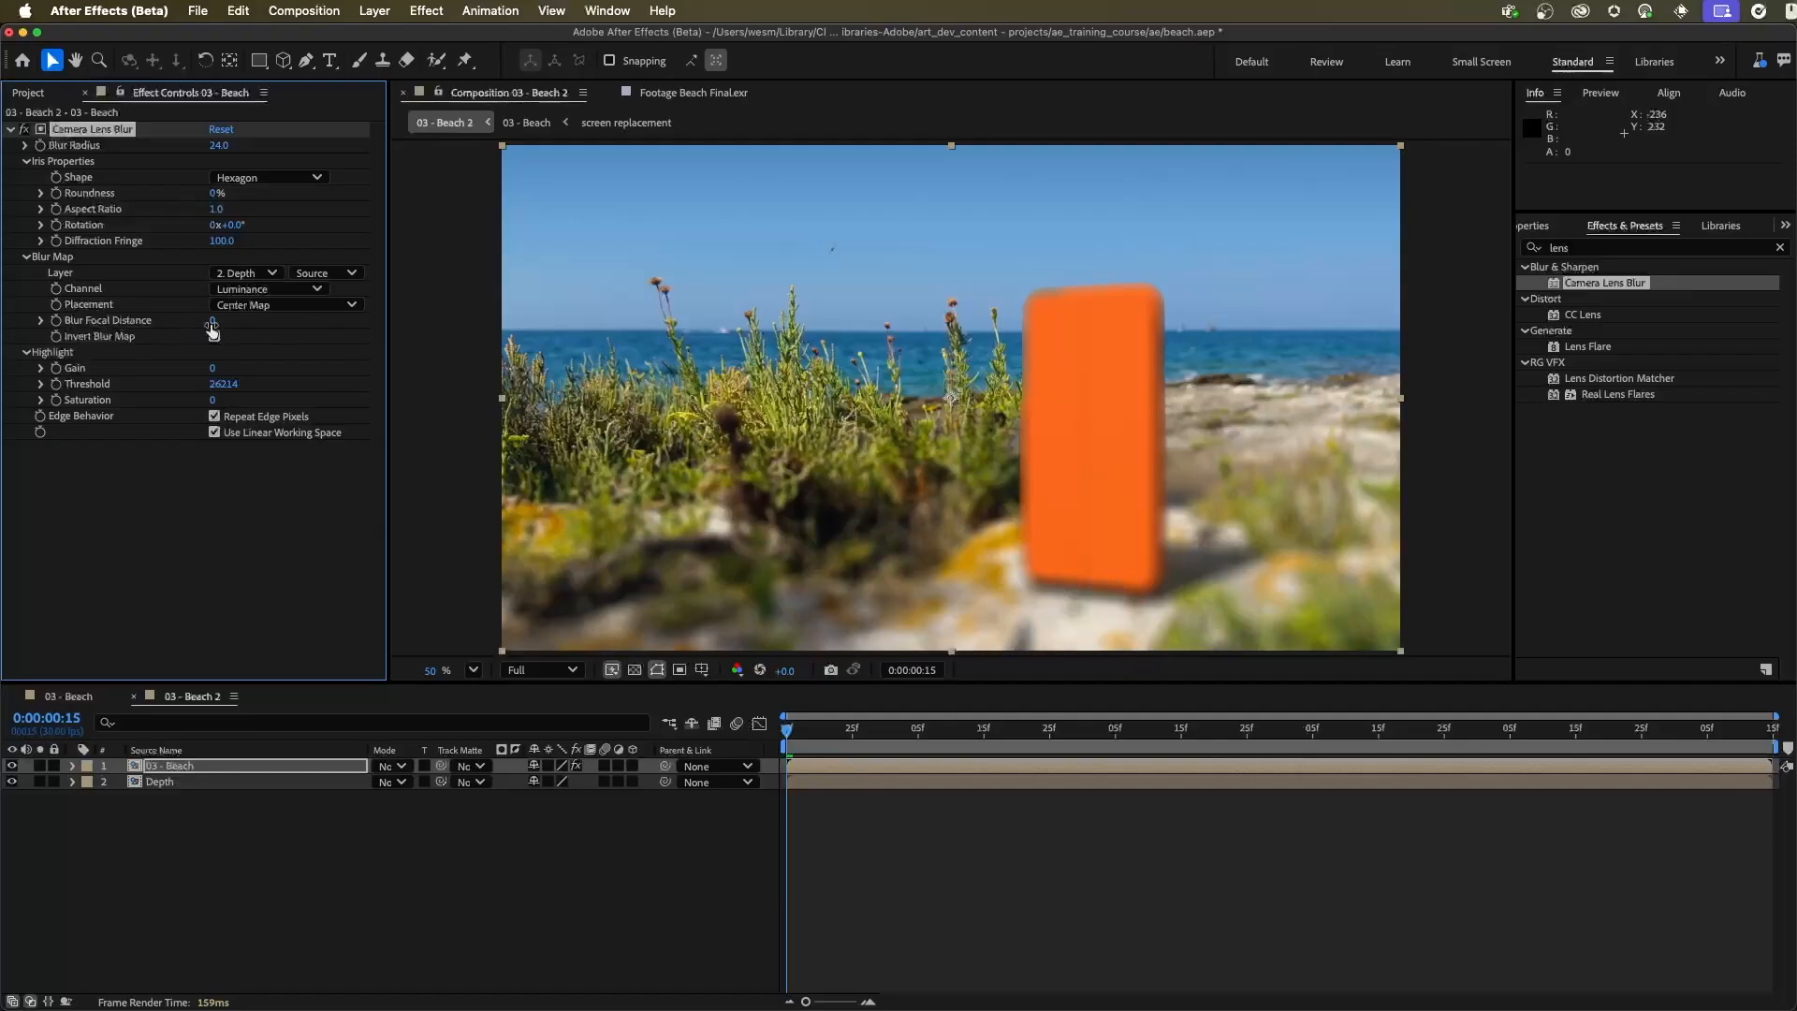
drag(213, 320, 335, 346)
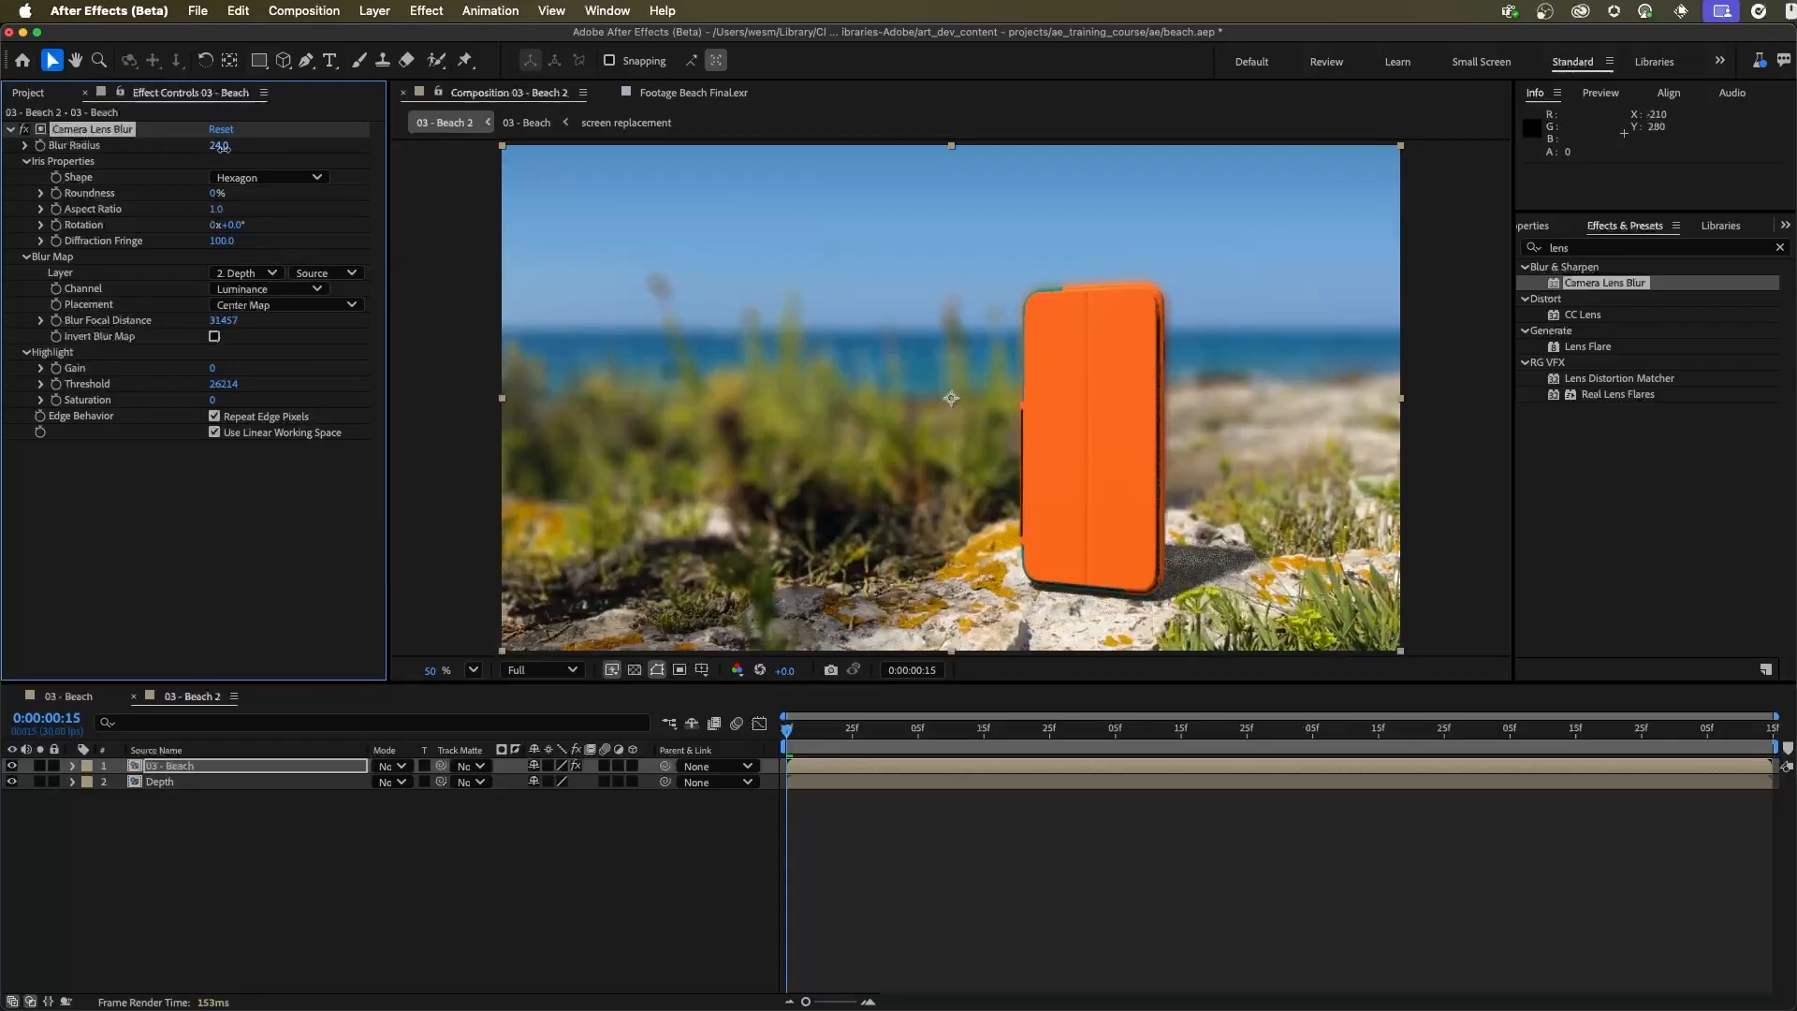
drag(220, 147, 200, 178)
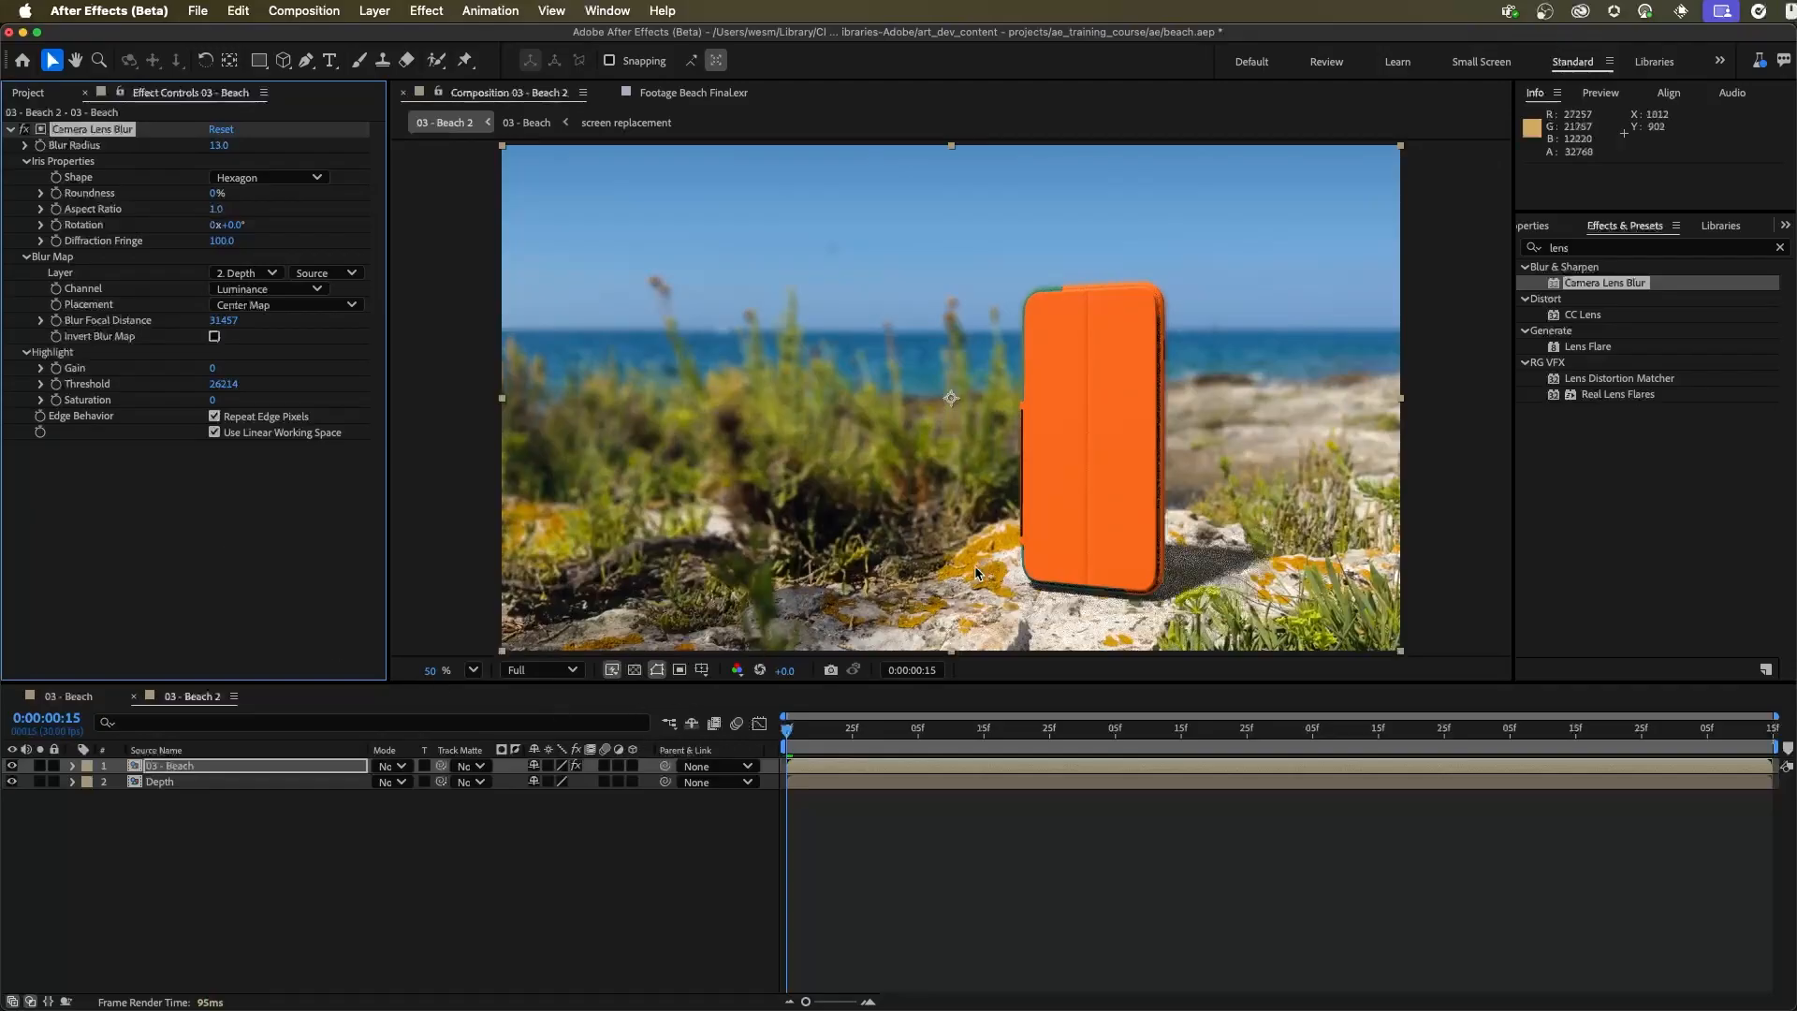
key(space)
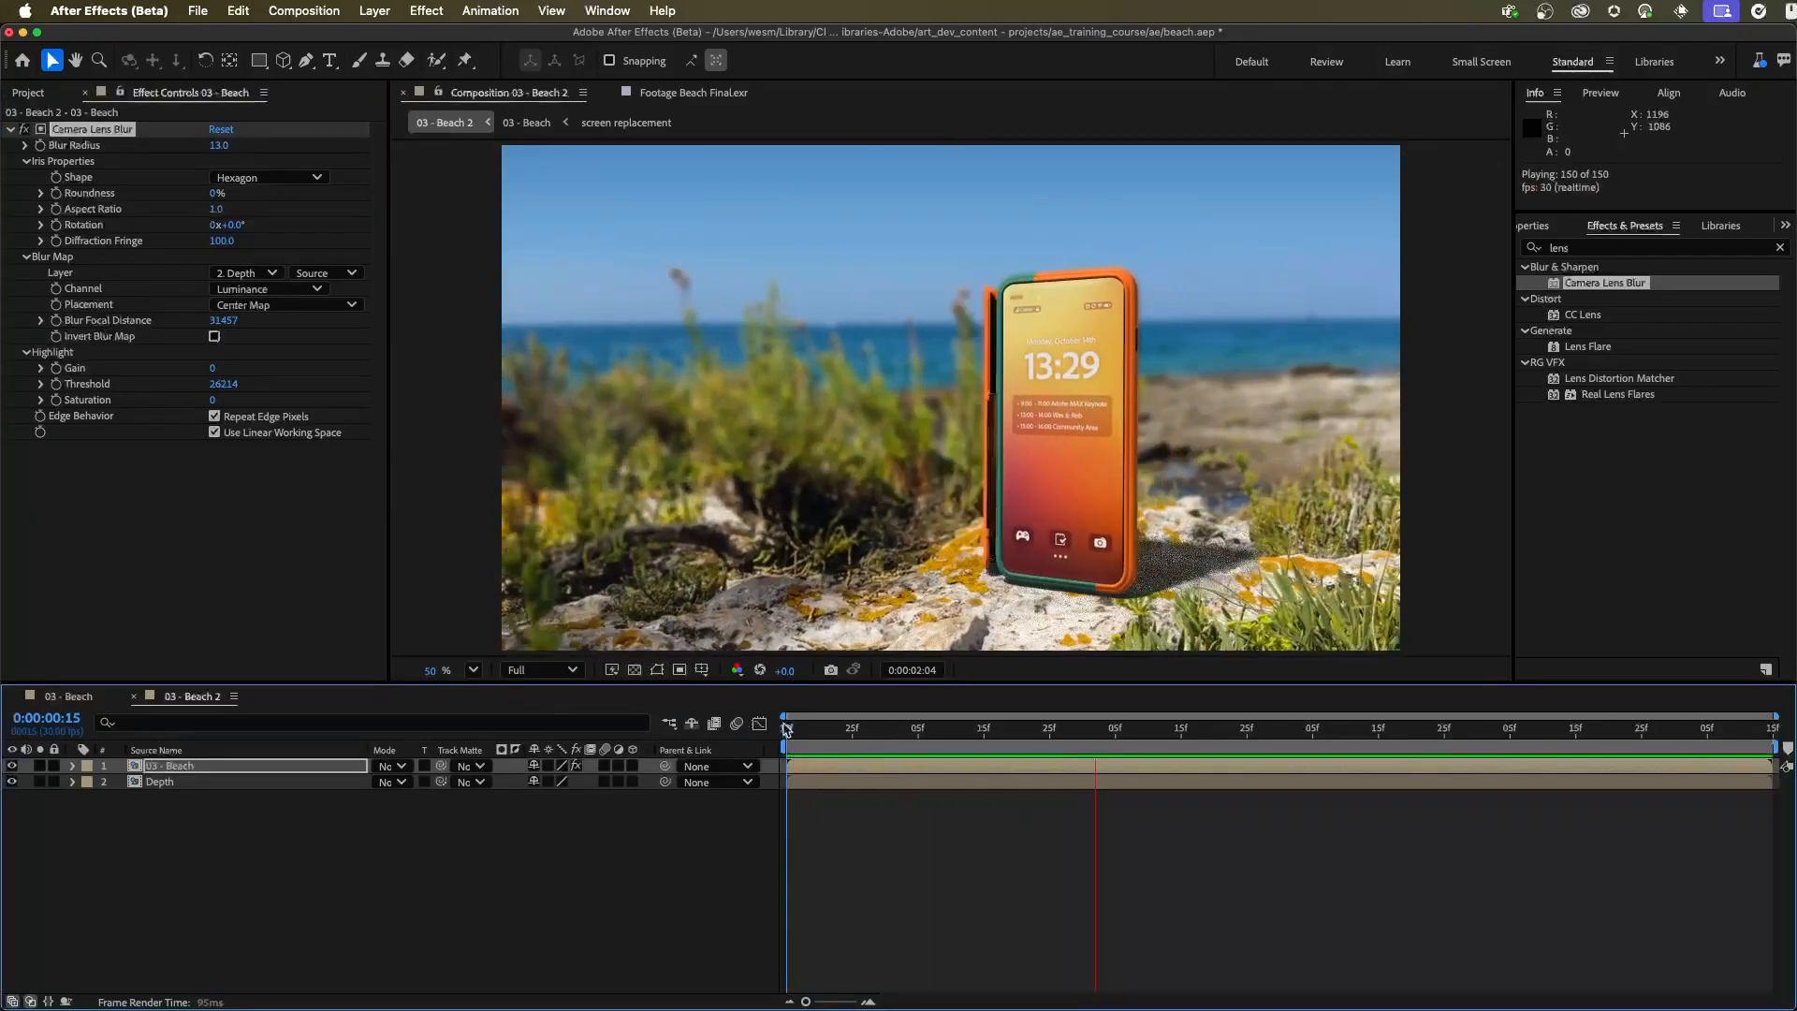